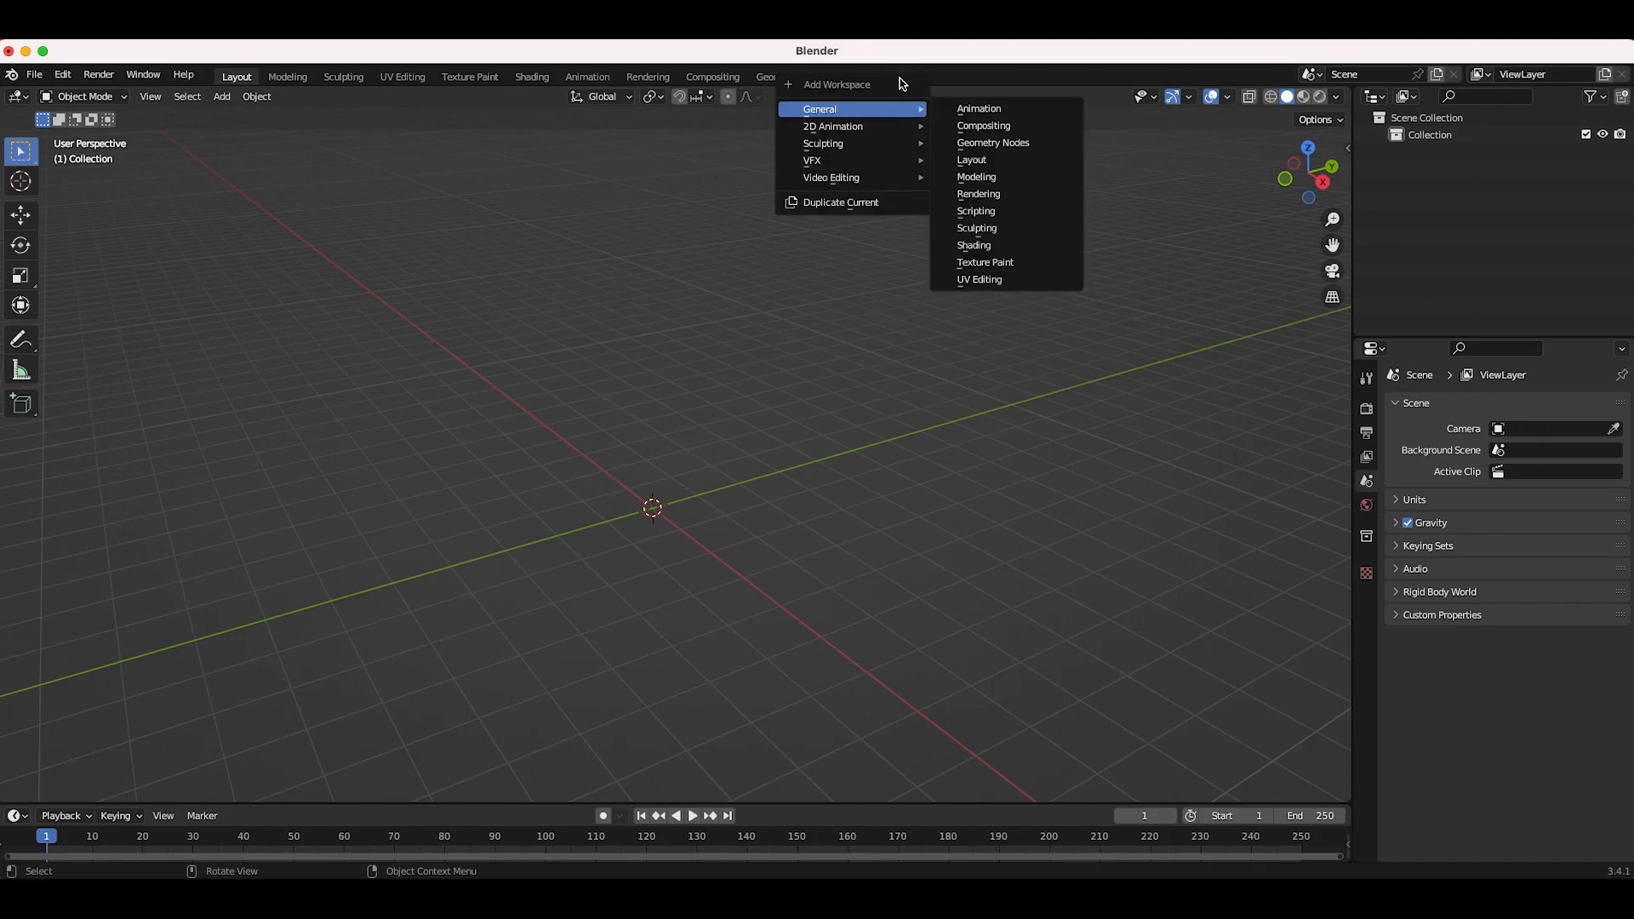
Step: Add a VFX Motion Tracking workspace and open the clip 289128_Boxing_Boxer_Rivals_Punch_By_LACOFILMS_Artist_HD.mp4
mouse_move(831, 164)
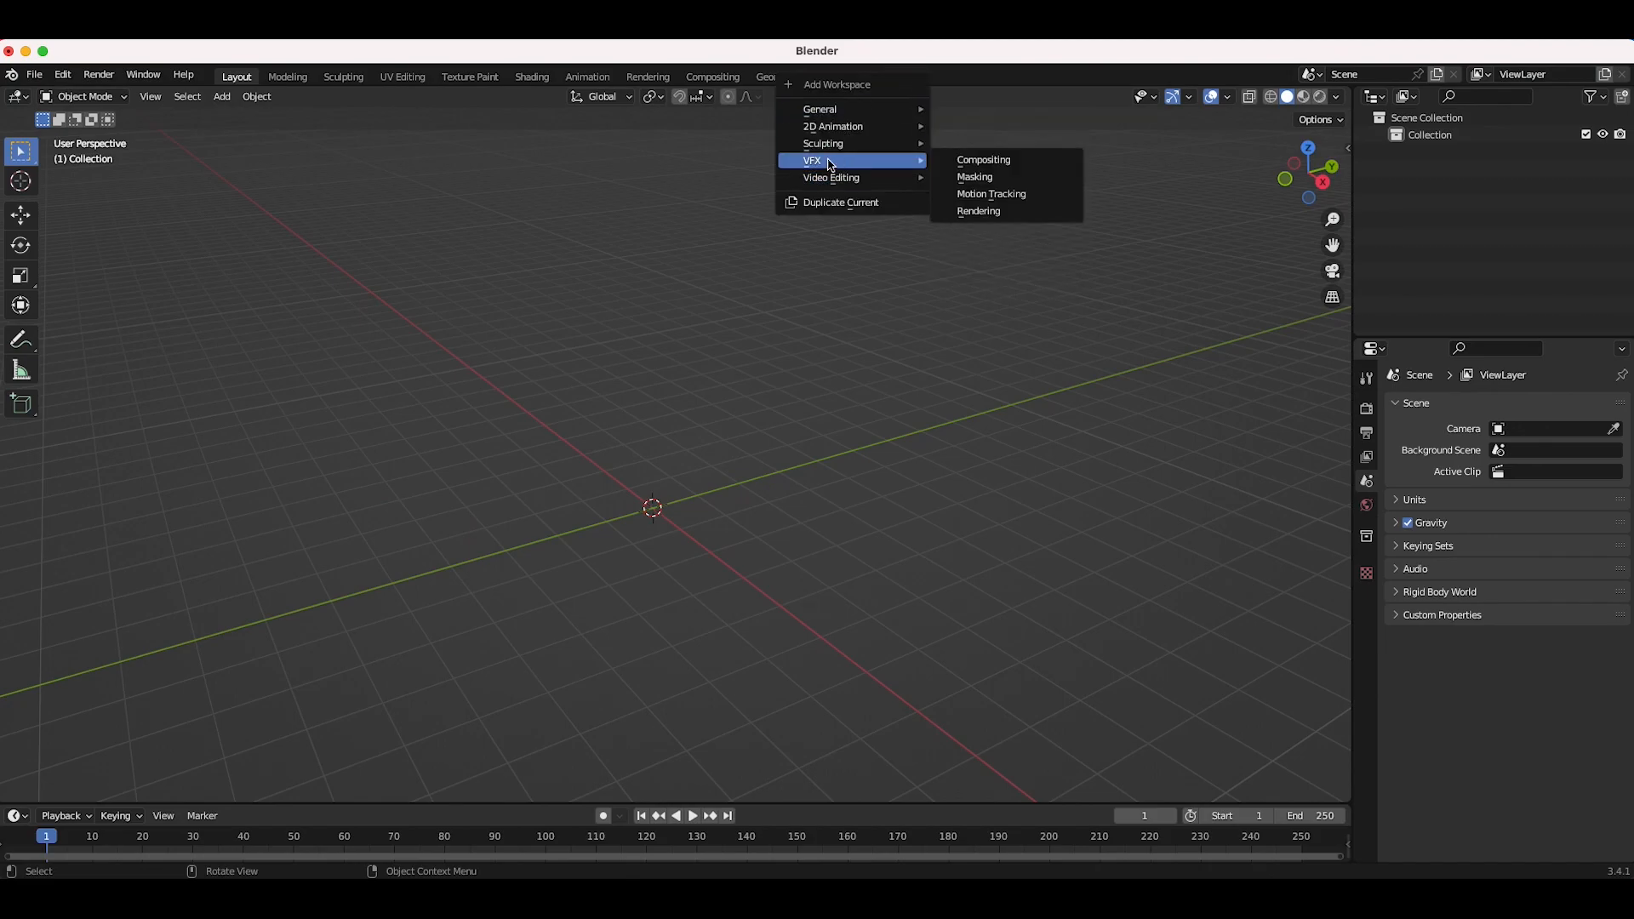
left_click(992, 195)
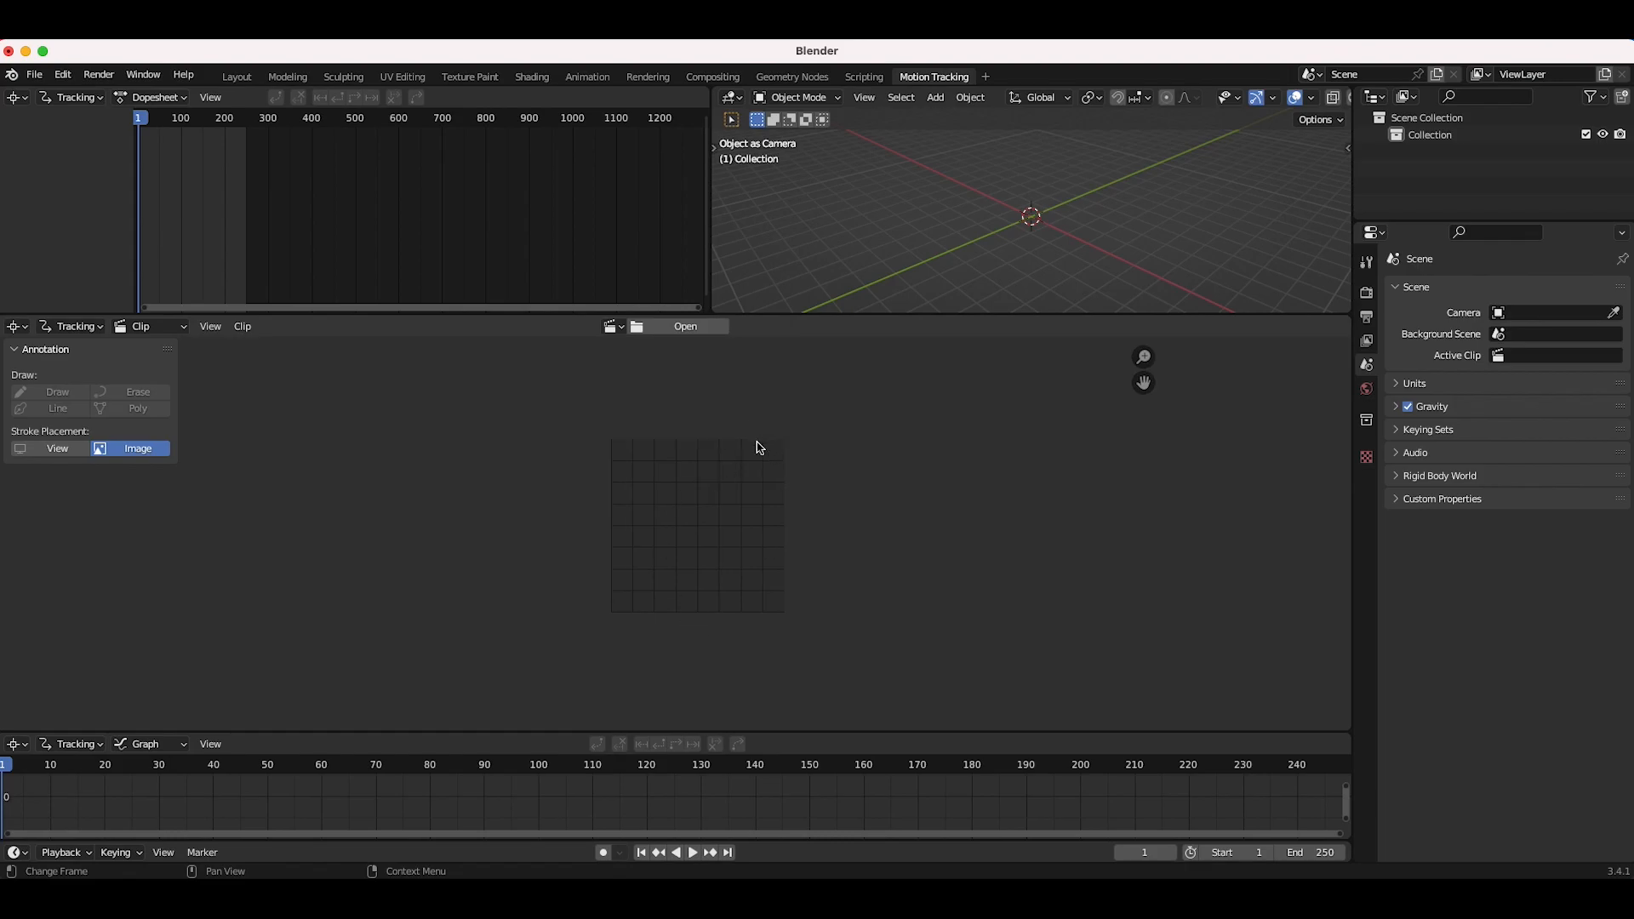
left_click(686, 328)
left_click_drag(919, 407, 837, 215)
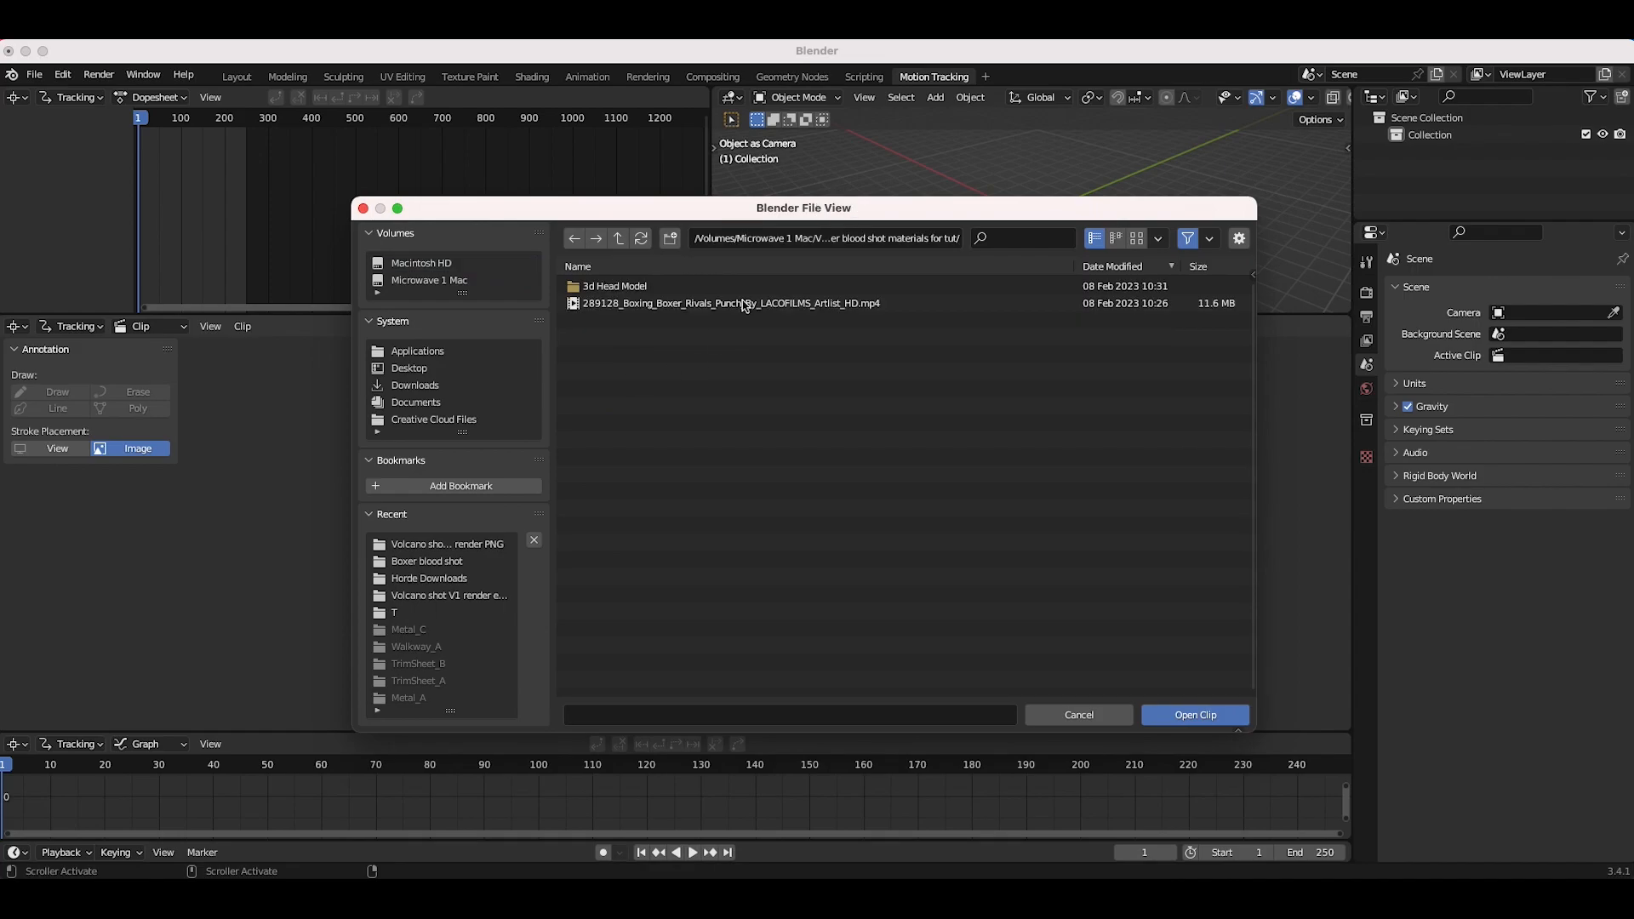
left_click(625, 304)
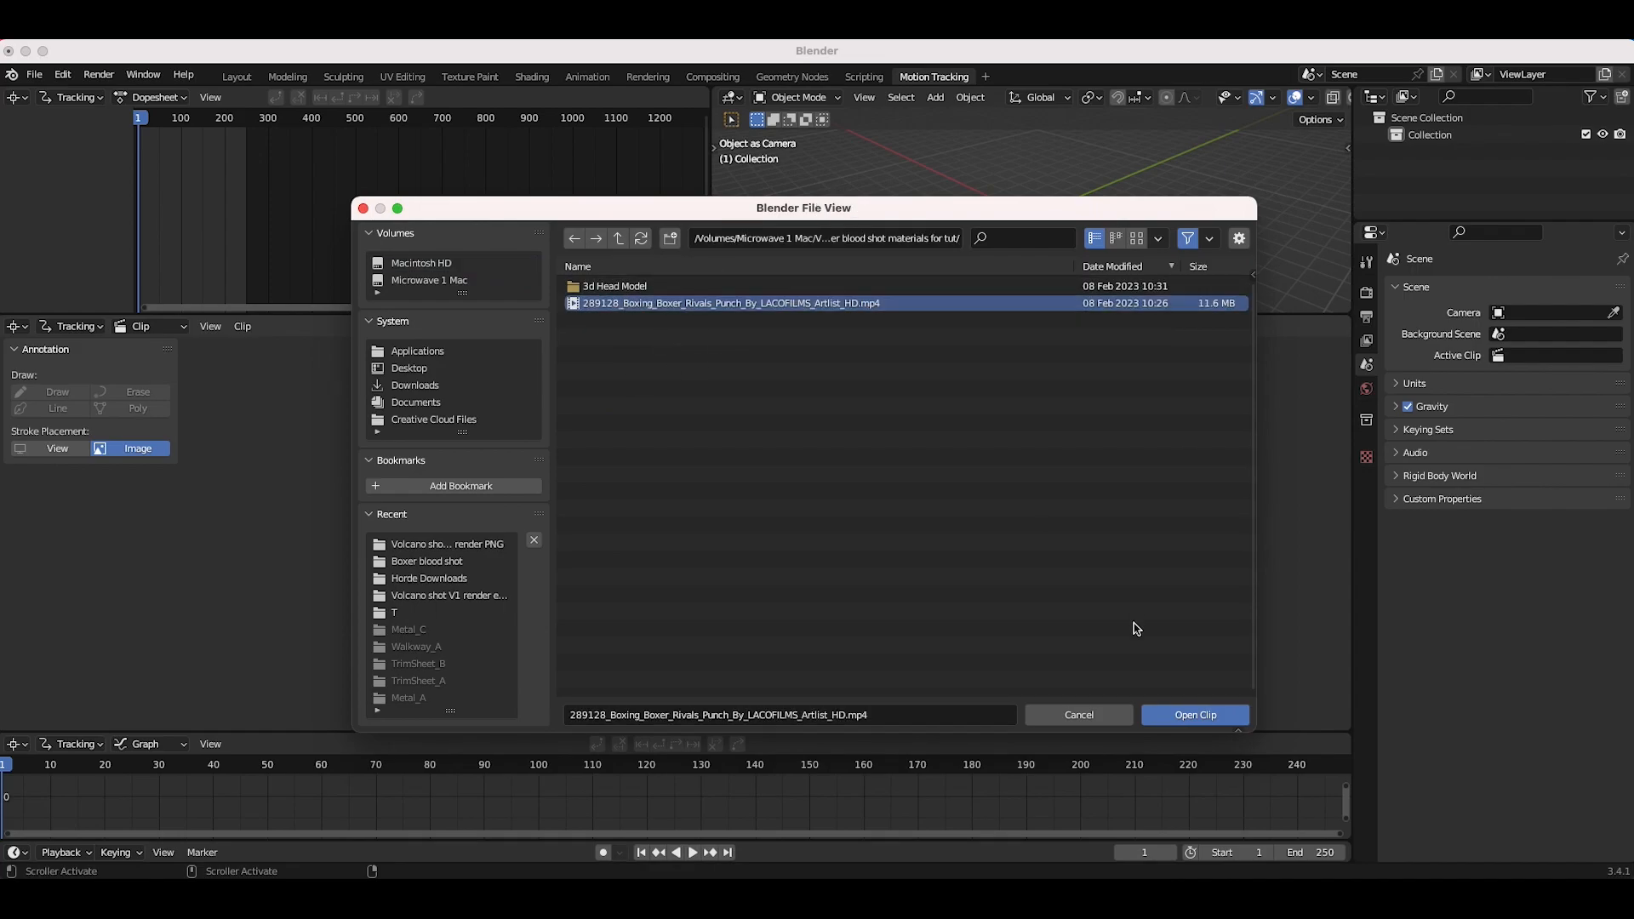
left_click(1194, 715)
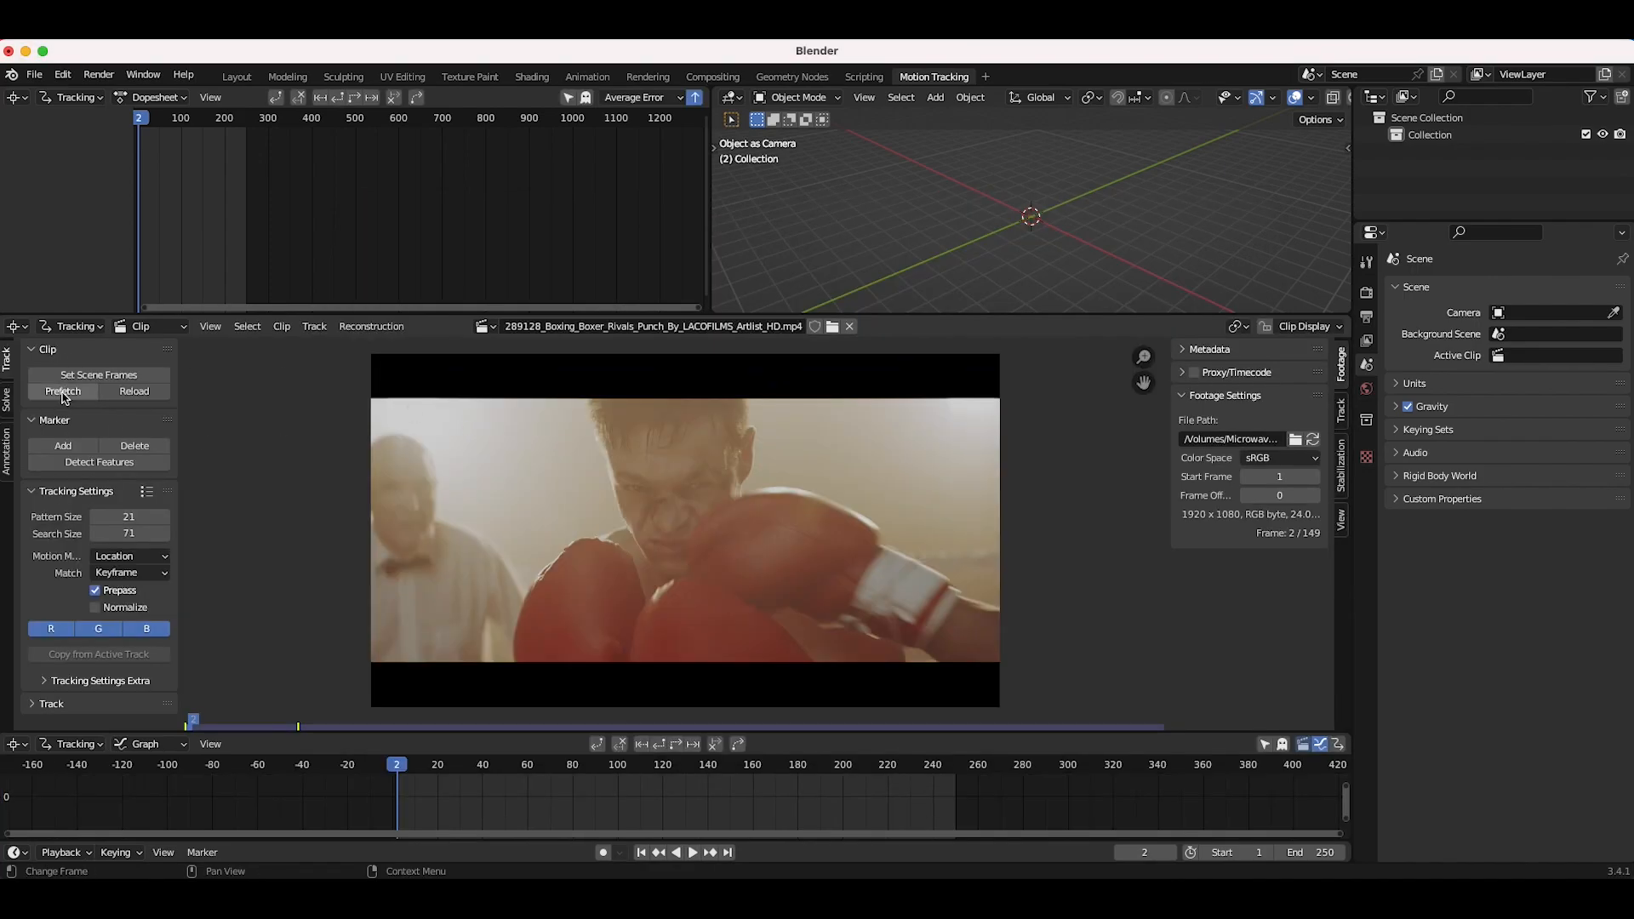
Step: Prefetch the clip's frames into memory and scrub through the footage
left_click(62, 392)
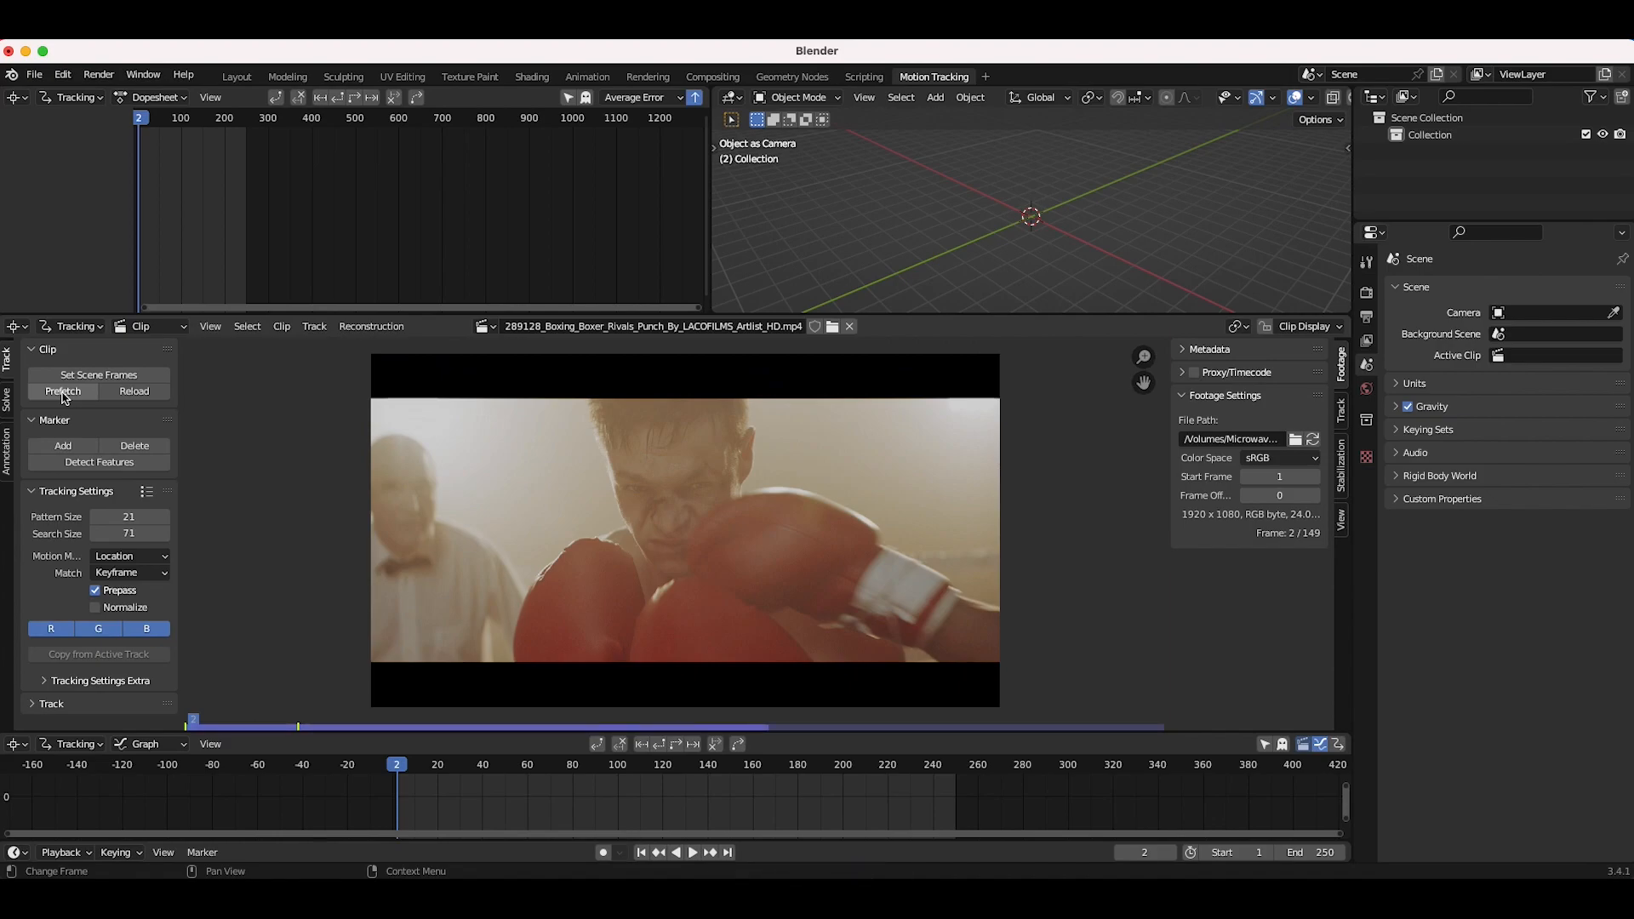
left_click_drag(417, 774, 709, 776)
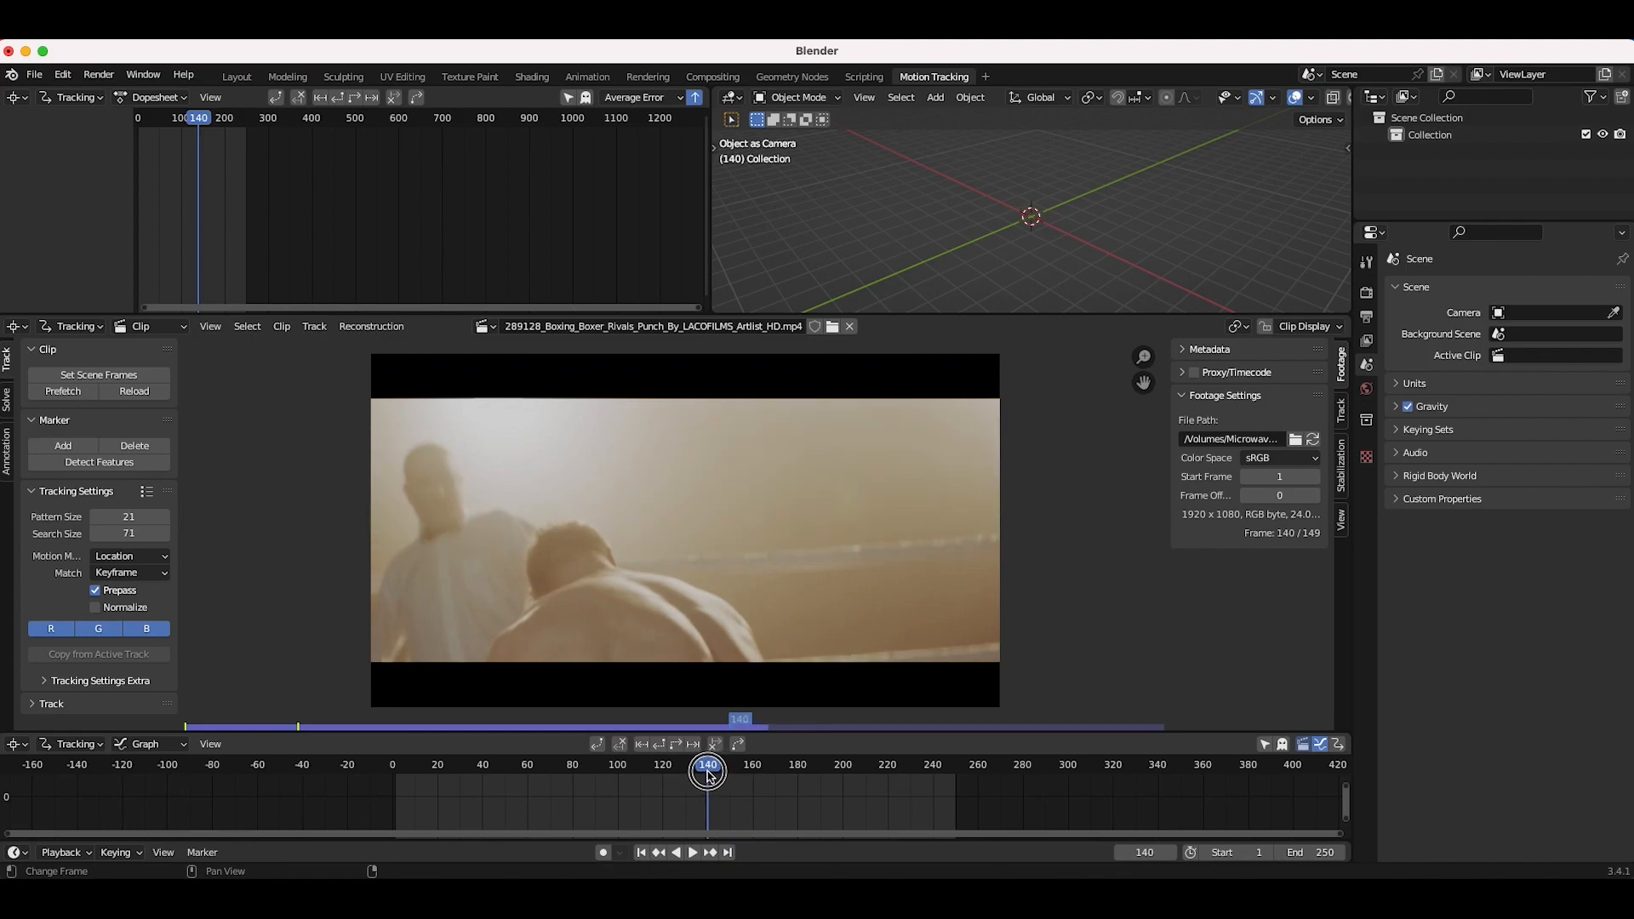
Step: Set the scene end frame to 140 and return to the first frame
left_click(1311, 854)
type("140")
key("Return")
left_click_drag(707, 766, 448, 767)
left_click(642, 853)
Step: Apply the Blurry Footage preset to the tracking settings
left_click(146, 493)
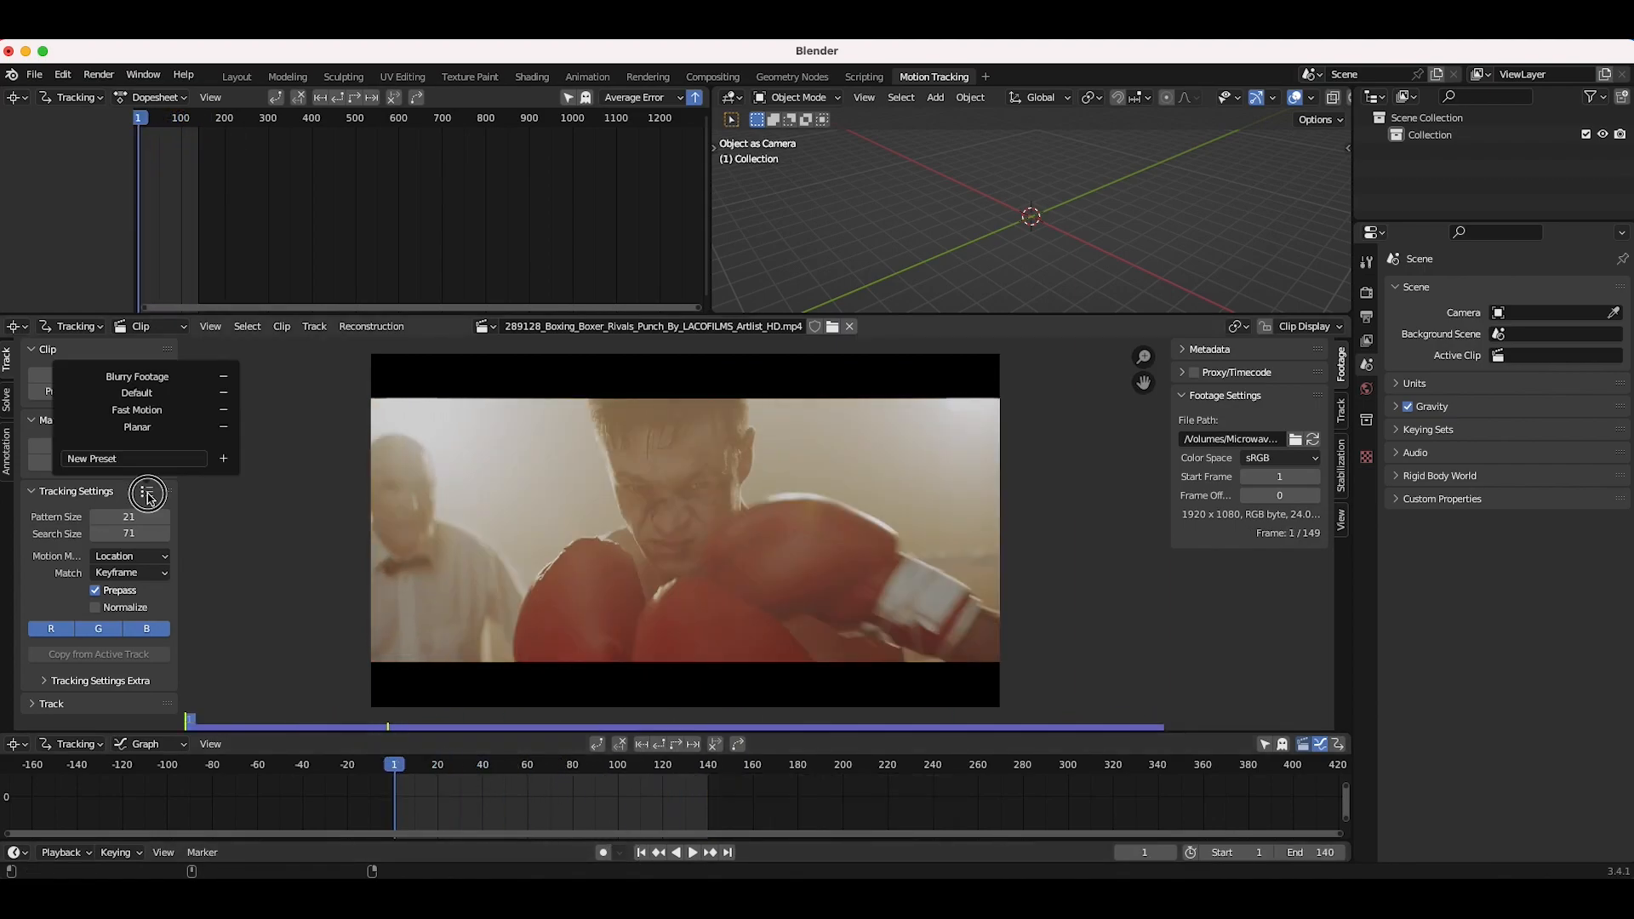
left_click(146, 493)
left_click(146, 492)
left_click(131, 377)
Step: Enable Tripod in the camera solve settings, then return to the tracking settings
left_click_drag(394, 766, 496, 774)
left_click(7, 407)
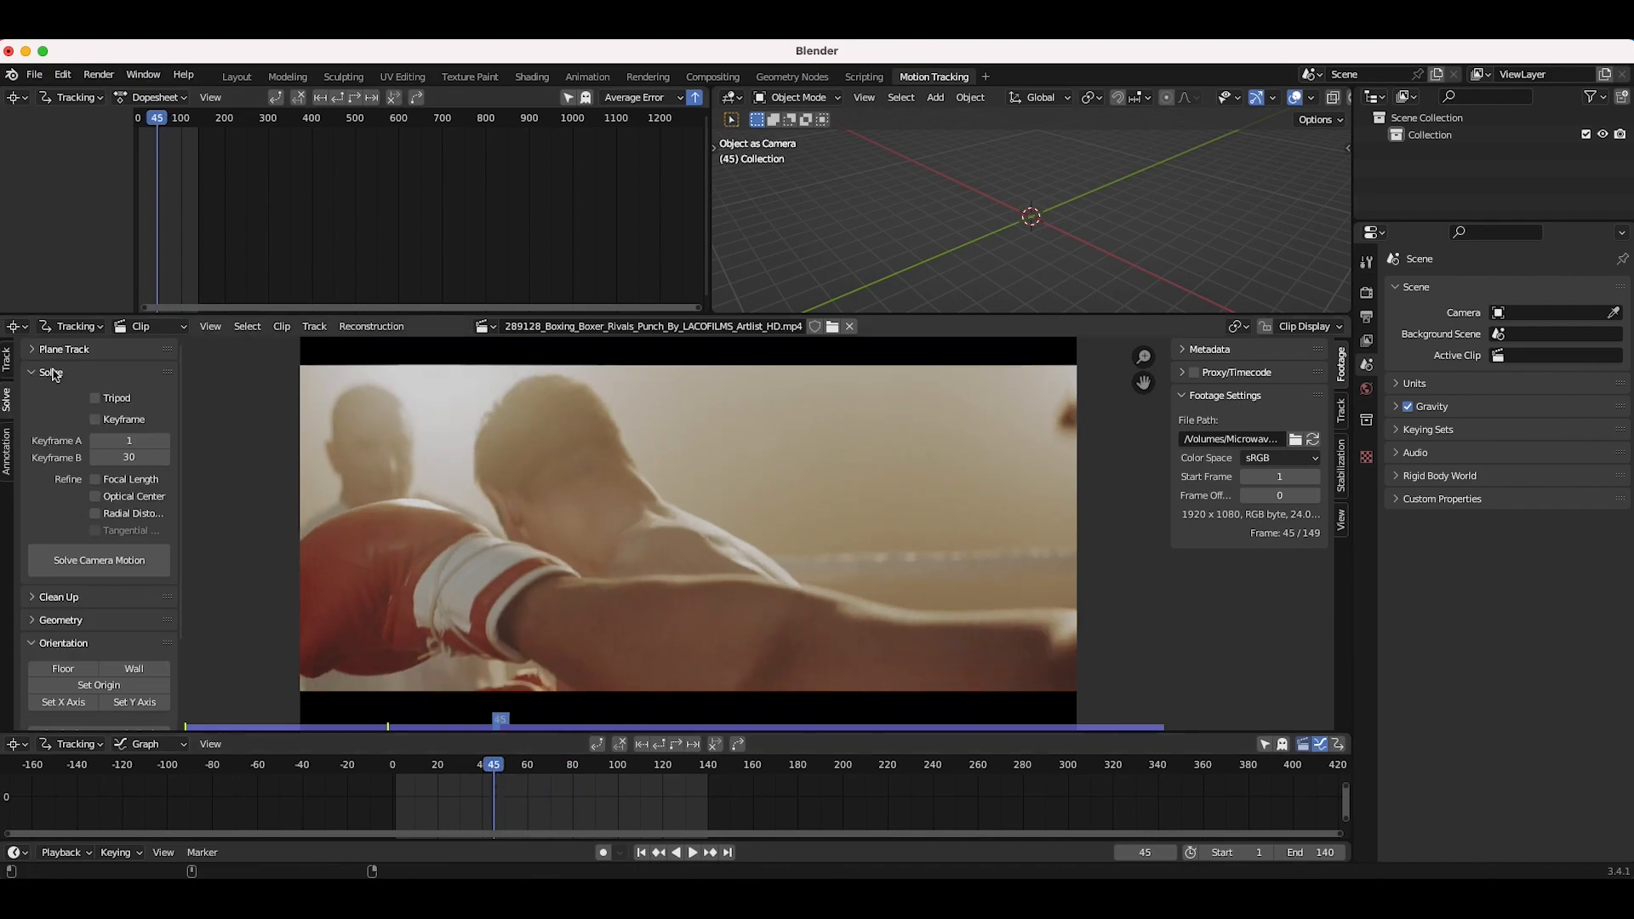
left_click(96, 398)
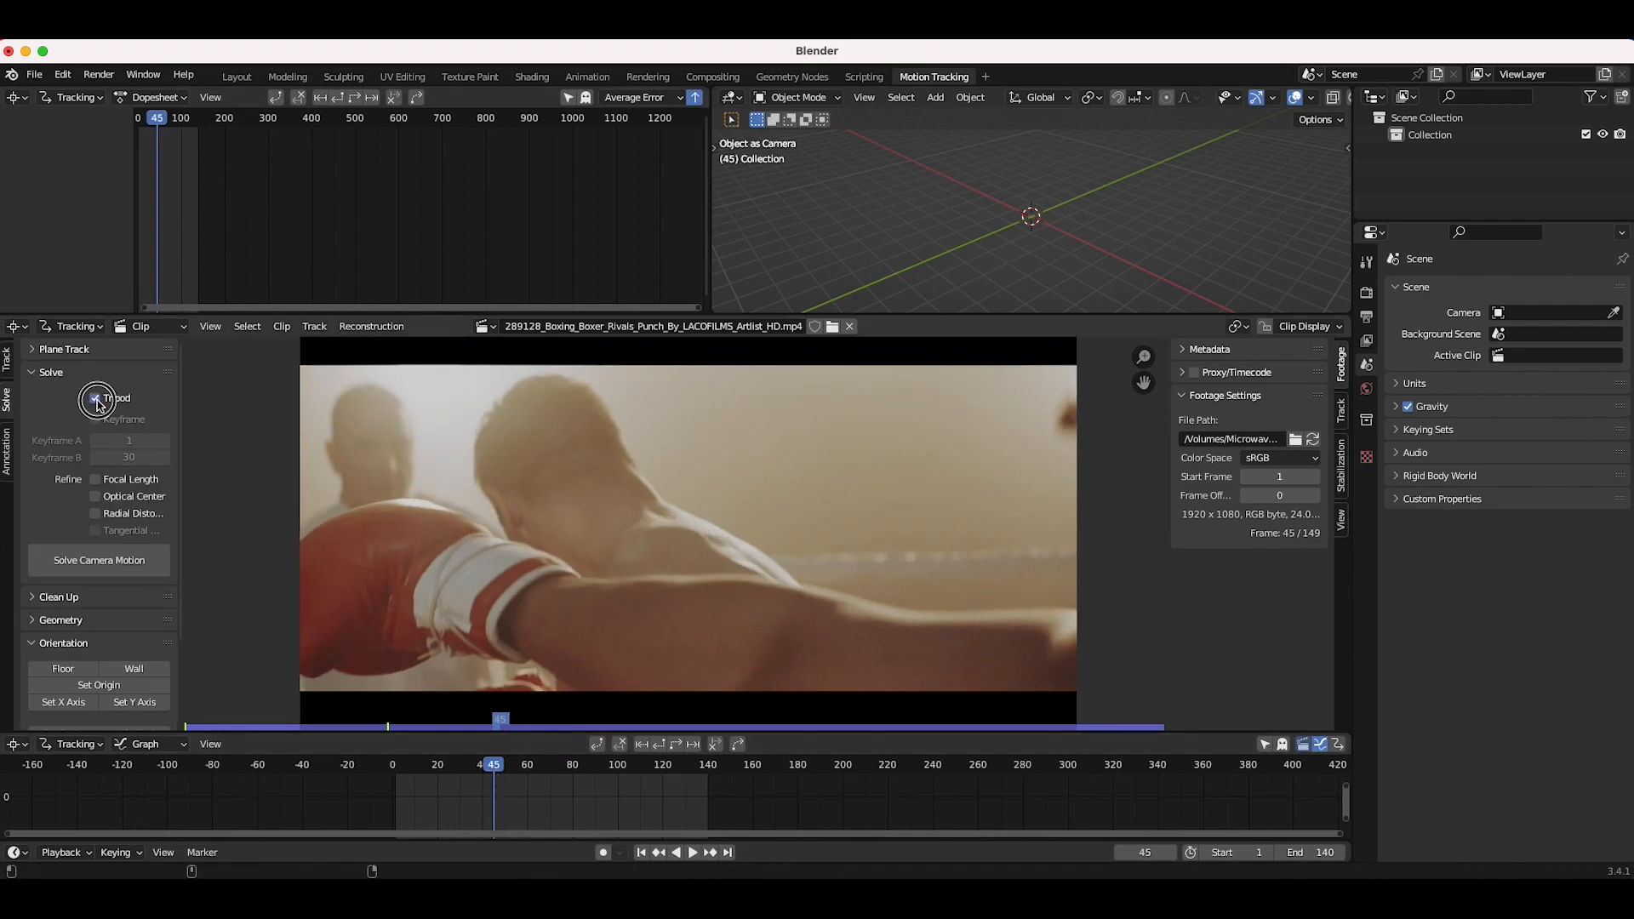
left_click(7, 364)
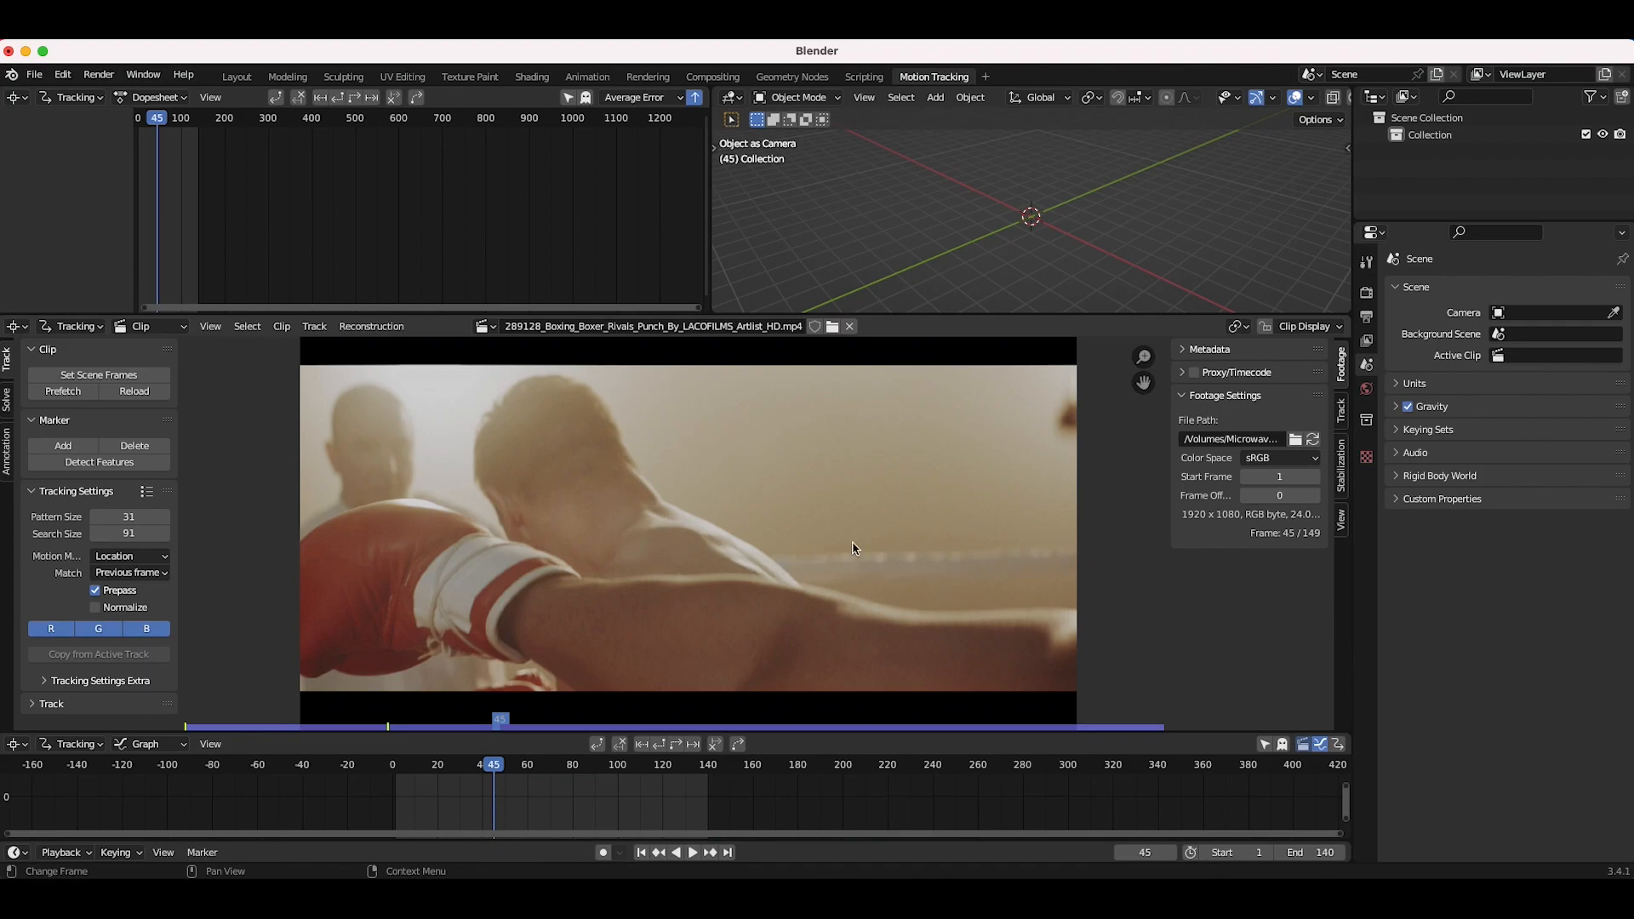
Step: At frame 1, set the pattern size to 58 and add a tracking marker in the footage
left_click(641, 851)
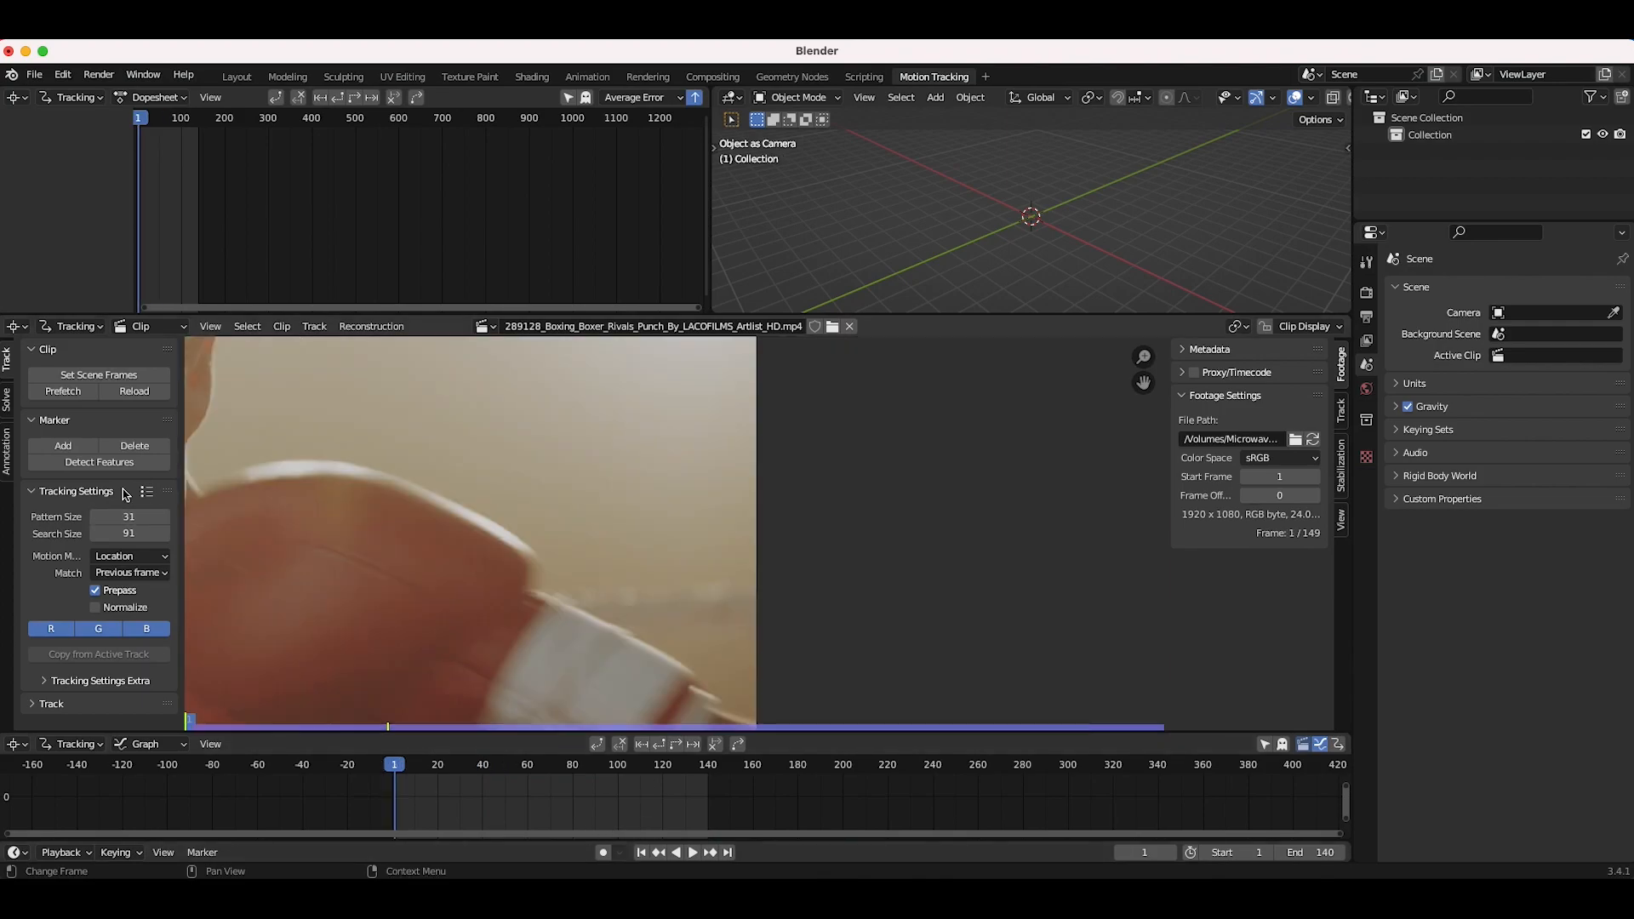
mouse_move(129, 517)
left_mouse_down()
mouse_move(153, 517)
mouse_move(142, 538)
left_mouse_up()
left_click(631, 594, "ctrl")
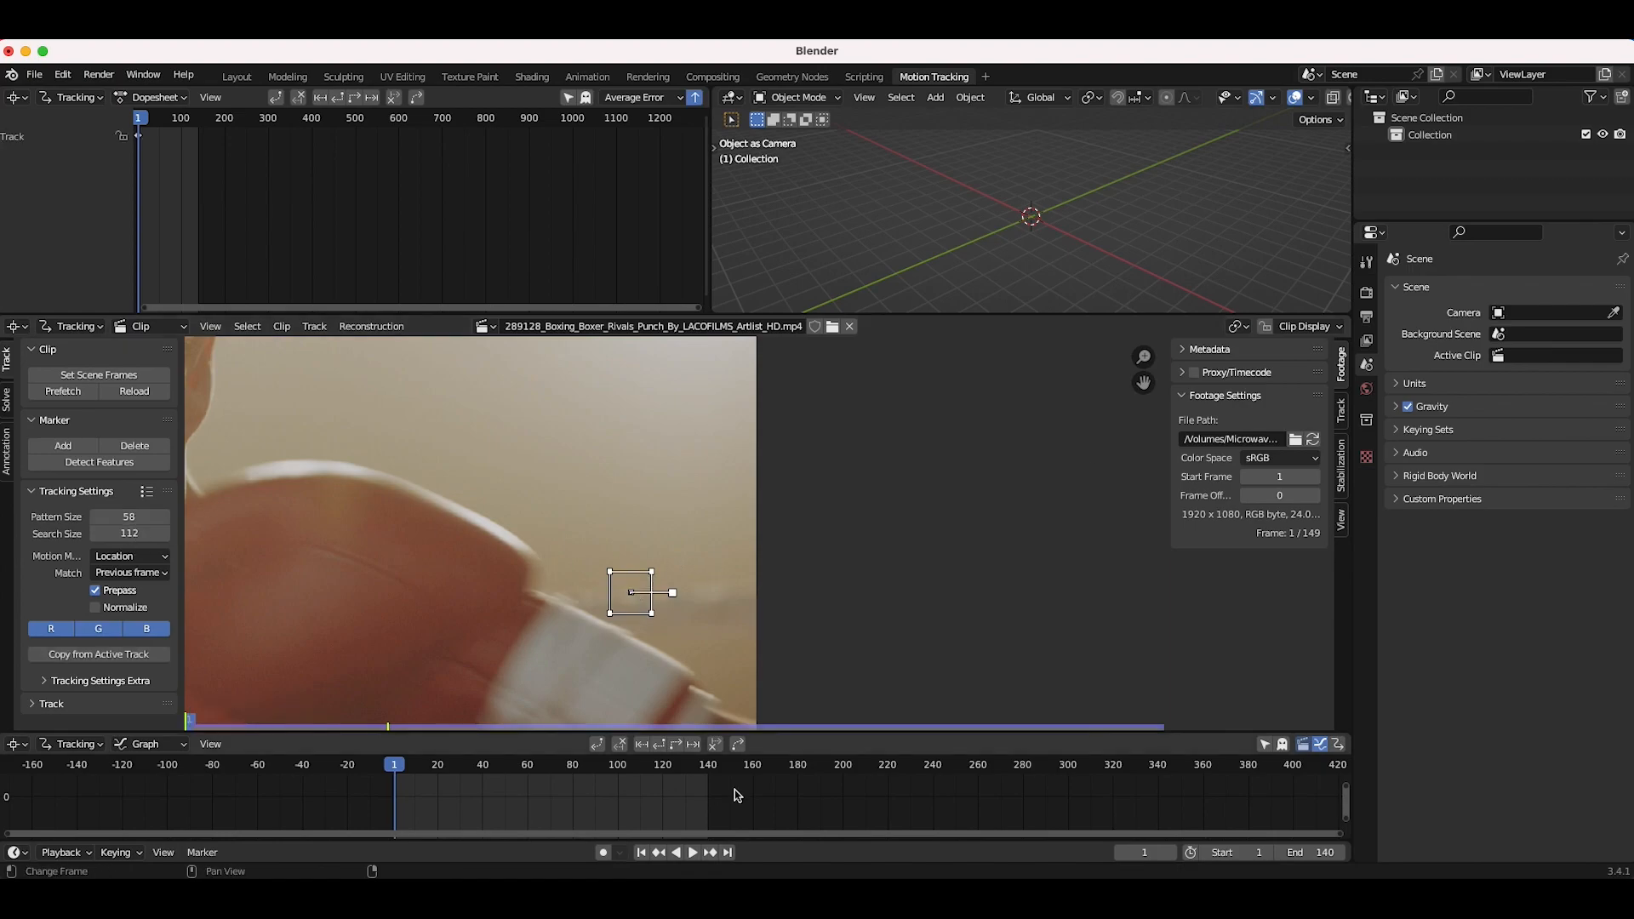
Step: Track the marker forward through the clip
left_click(672, 742)
left_click_drag(395, 769, 428, 770)
scroll(739, 371, "down", 2)
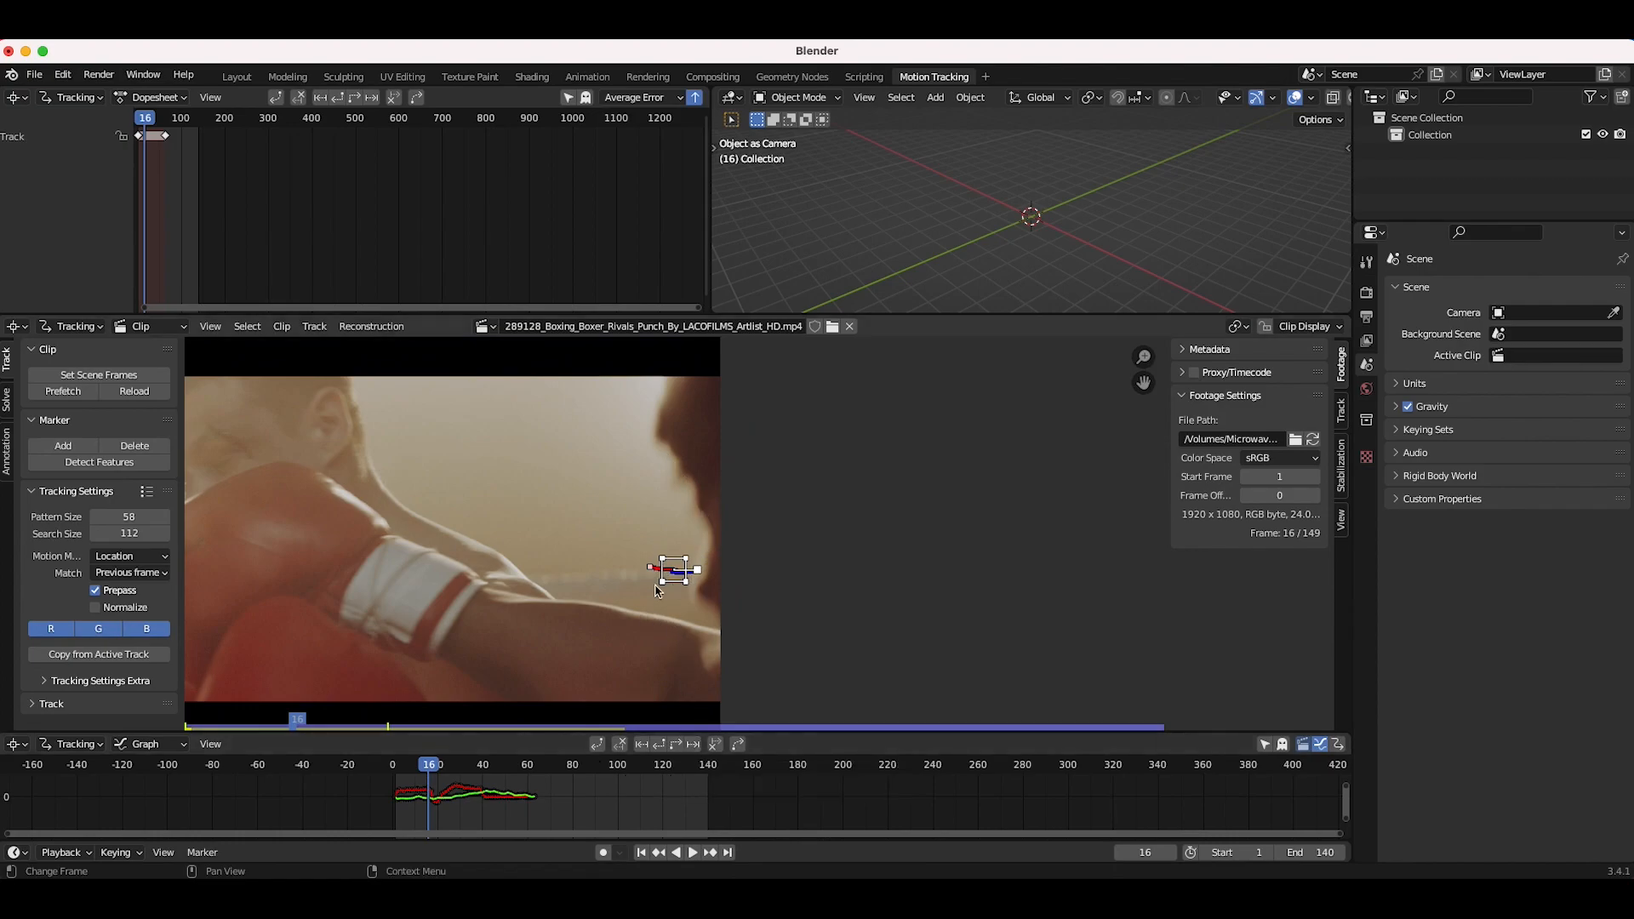
Step: Clear the marker's track path after the current frame
left_click(717, 747)
mouse_move(428, 766)
left_mouse_down()
mouse_move(401, 771)
mouse_move(422, 771)
left_mouse_up()
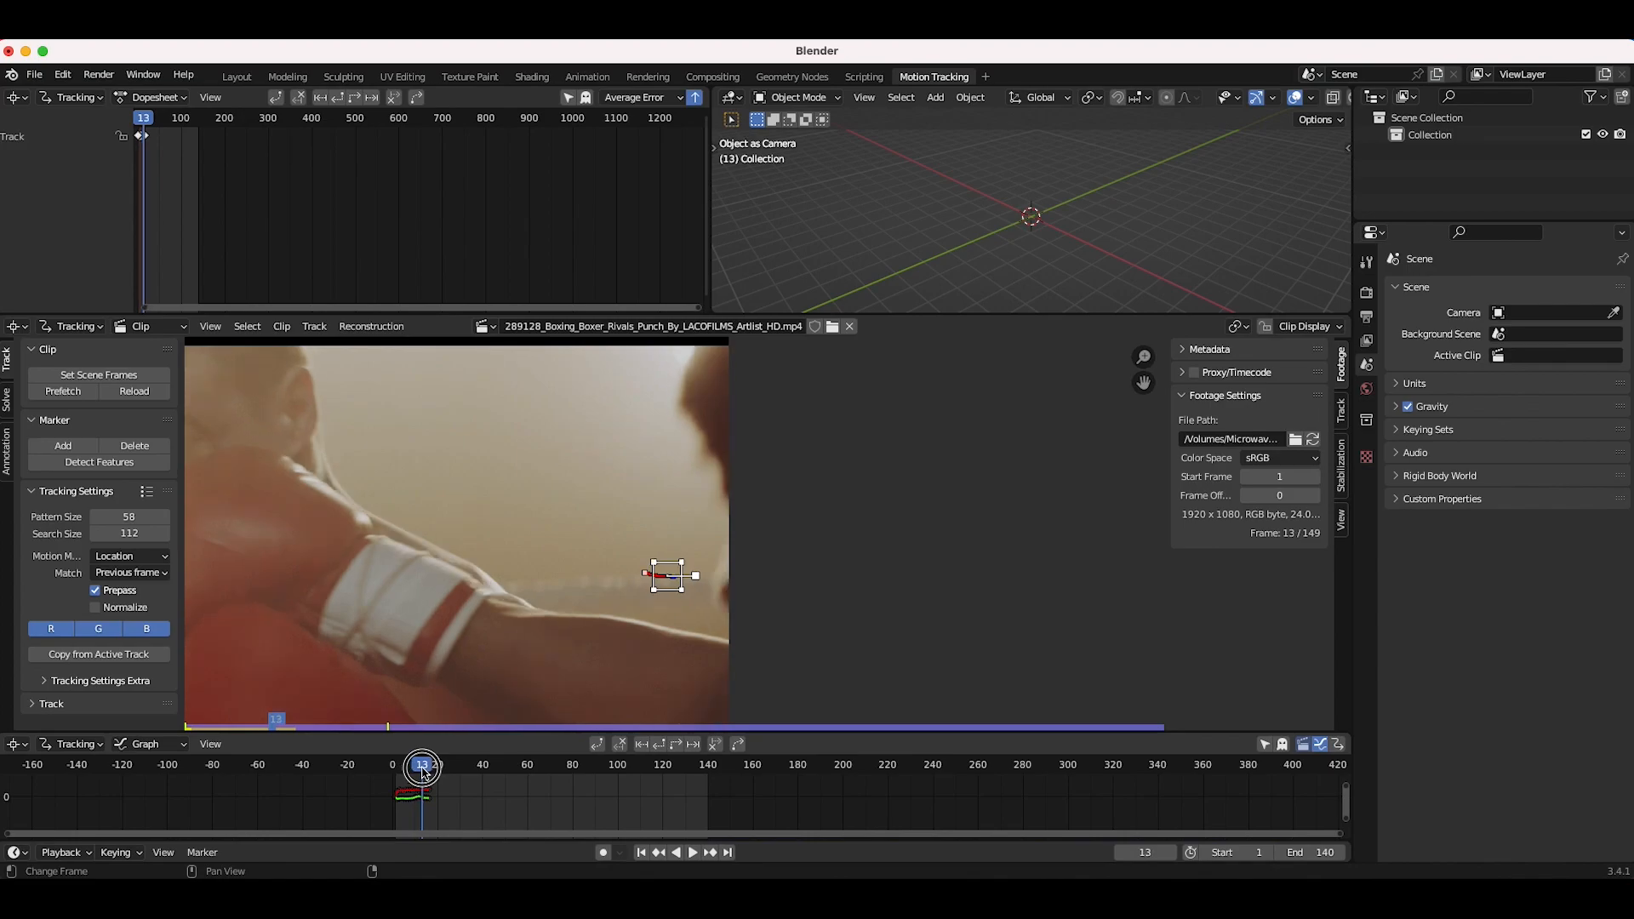
Step: Add a second marker to the left of the first at frame 13 and track it forward
scroll(617, 580, "up", 1)
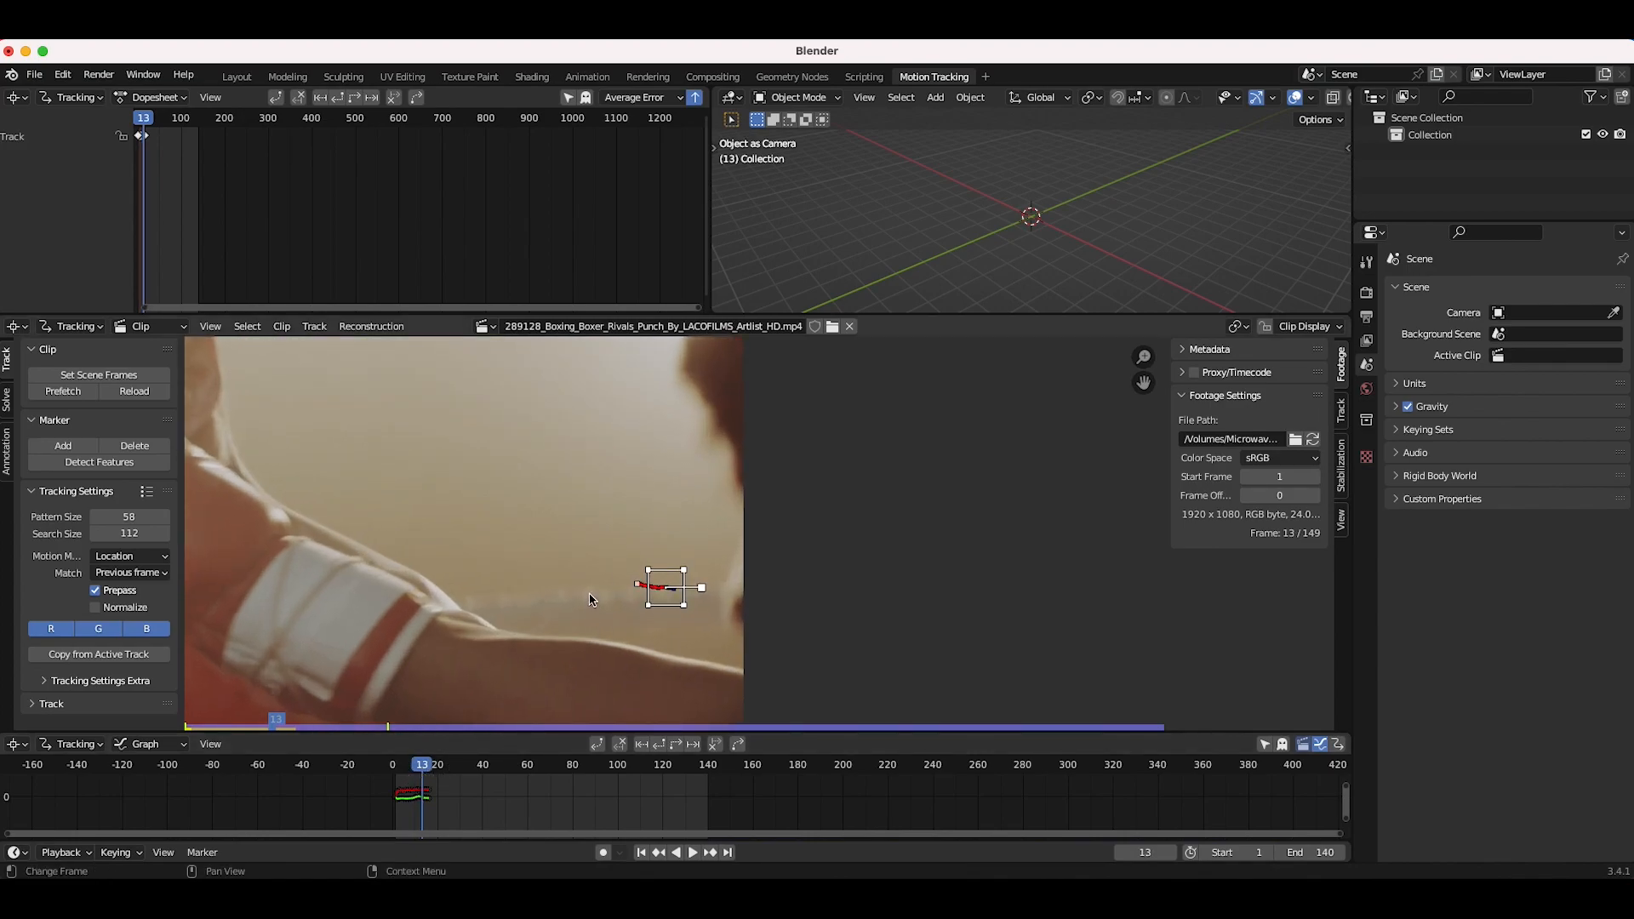
left_click(592, 600, "ctrl")
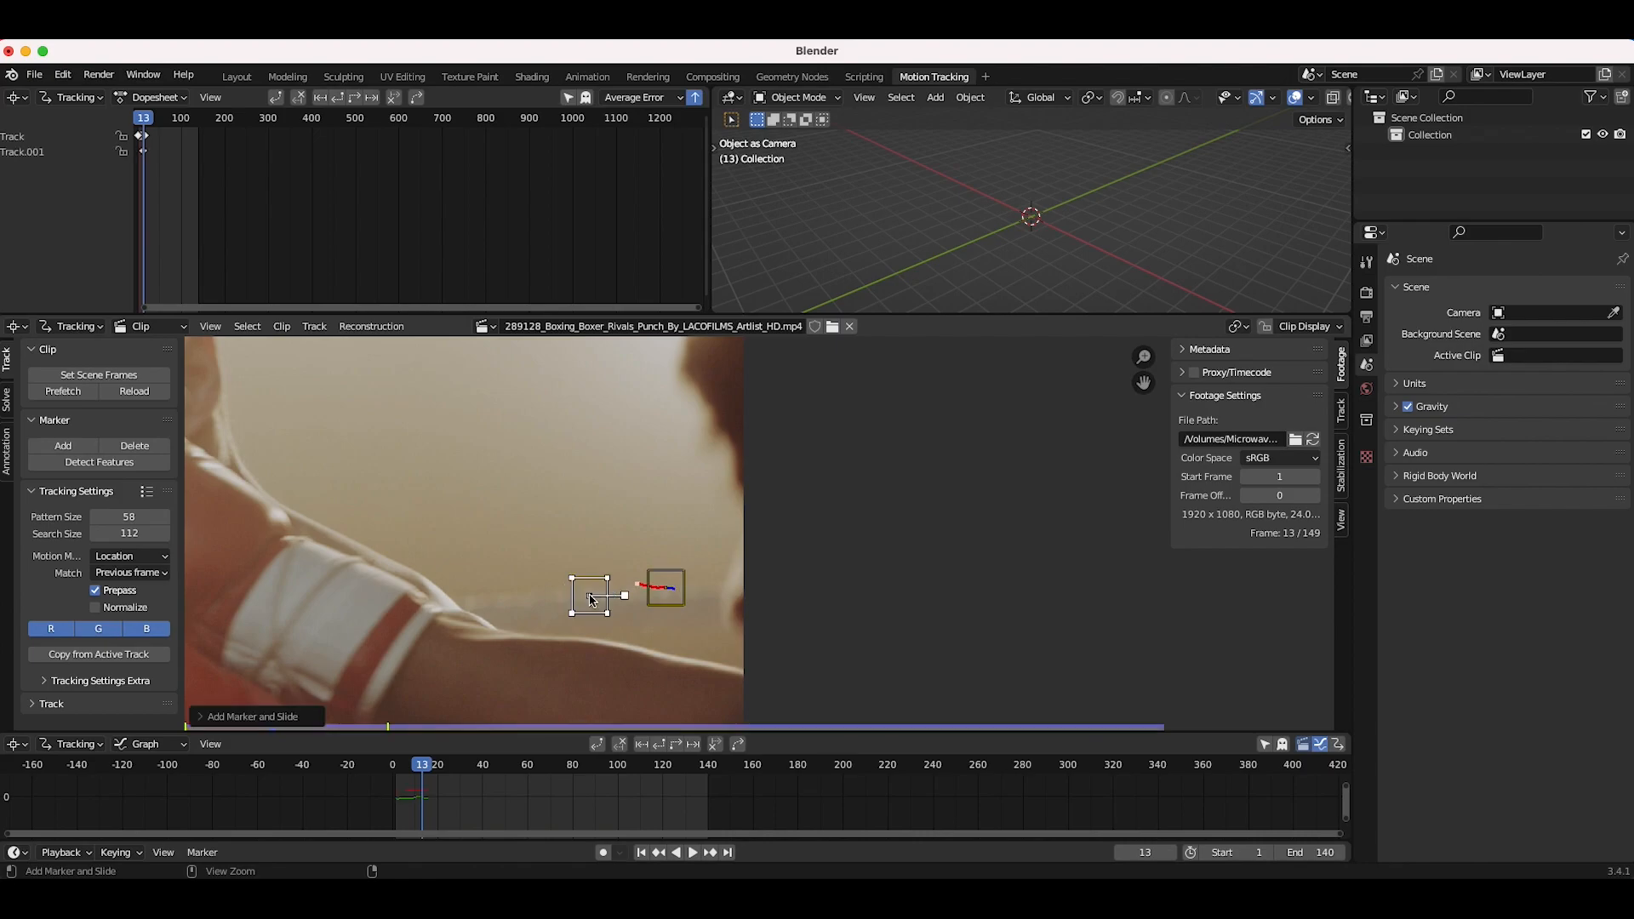
left_click(677, 745)
Step: Clear the second marker's track path after frame 54
left_click_drag(638, 765, 516, 778)
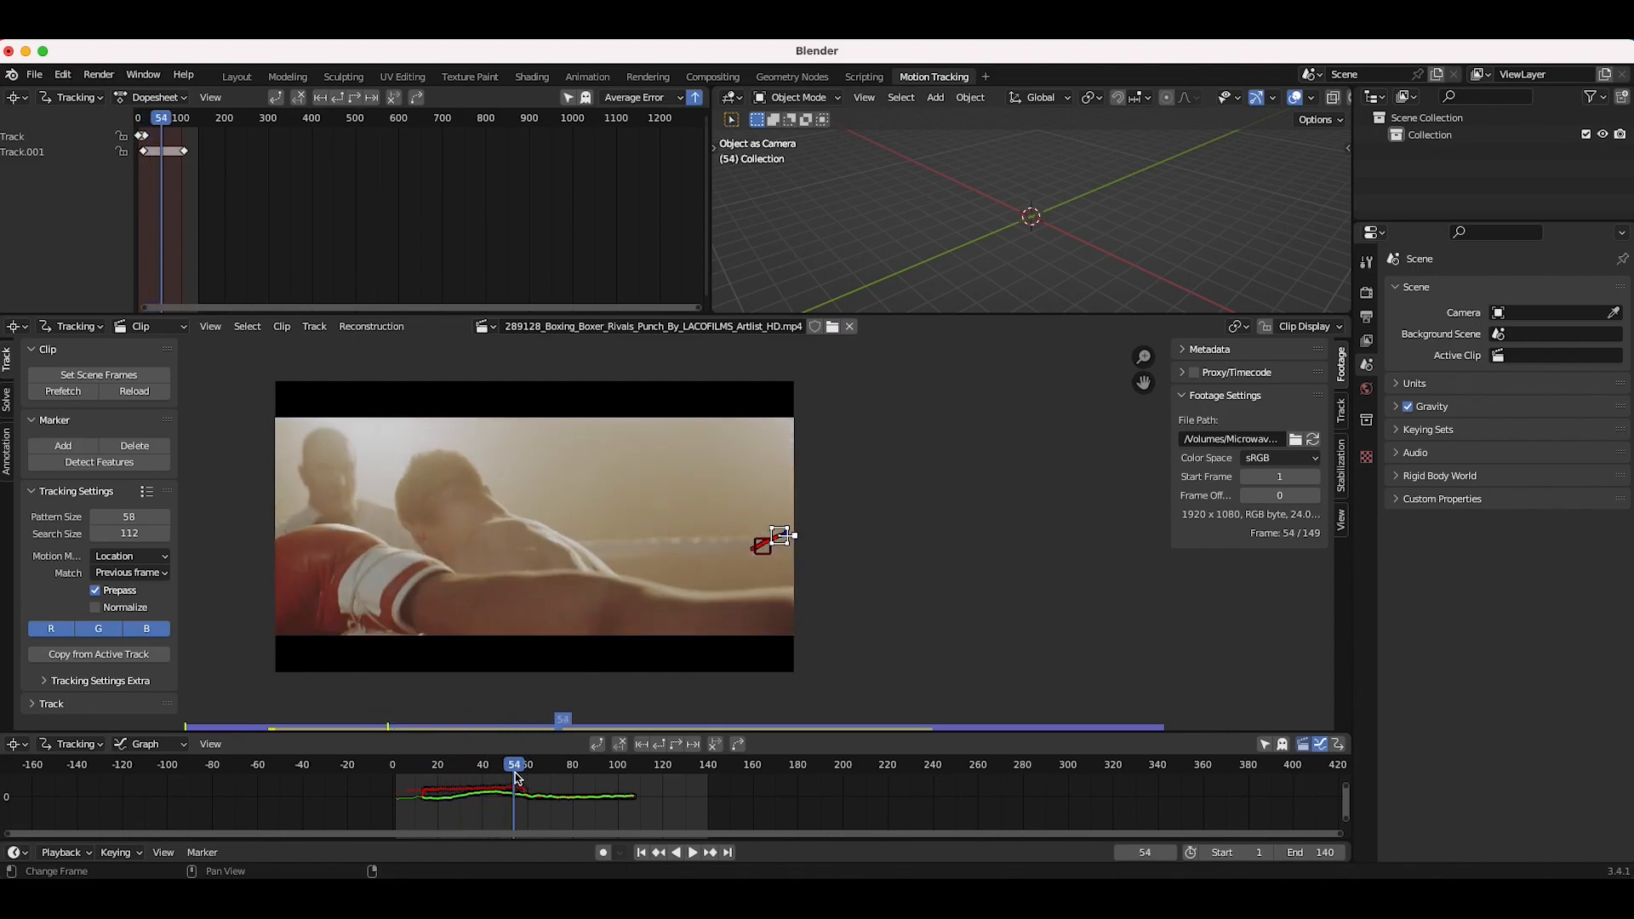
left_click(716, 746)
mouse_move(513, 774)
left_mouse_down()
mouse_move(408, 776)
mouse_move(514, 787)
mouse_move(496, 793)
left_mouse_up()
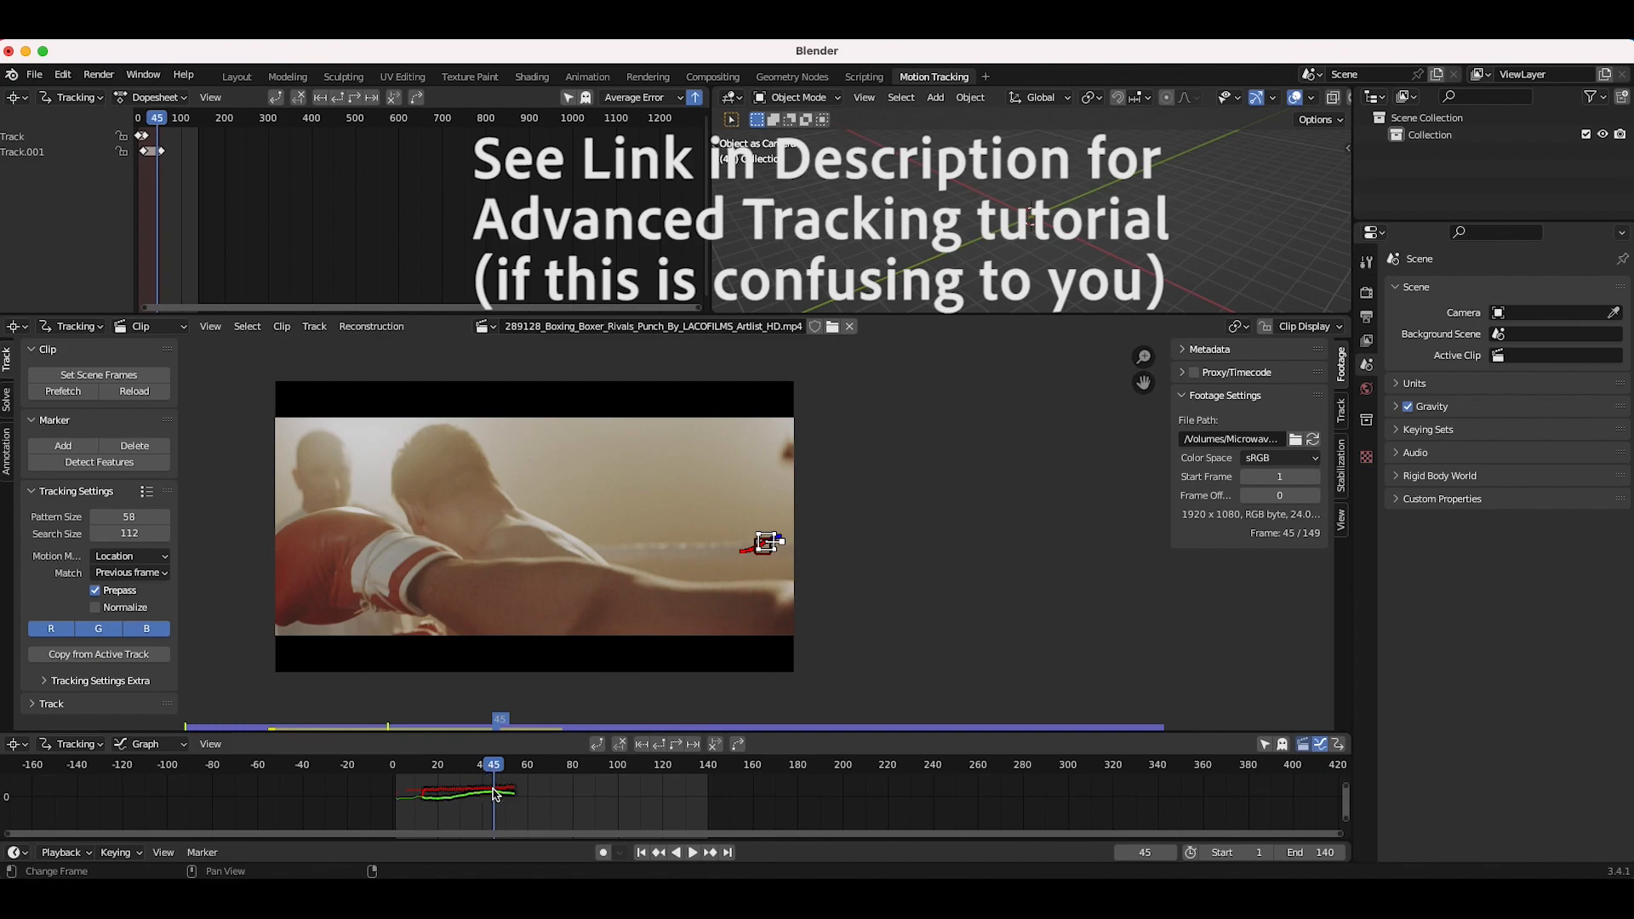
Step: Add a third marker at frame 45 on the background and track it forward
scroll(679, 552, "up", 2)
scroll(691, 554, "up", 1)
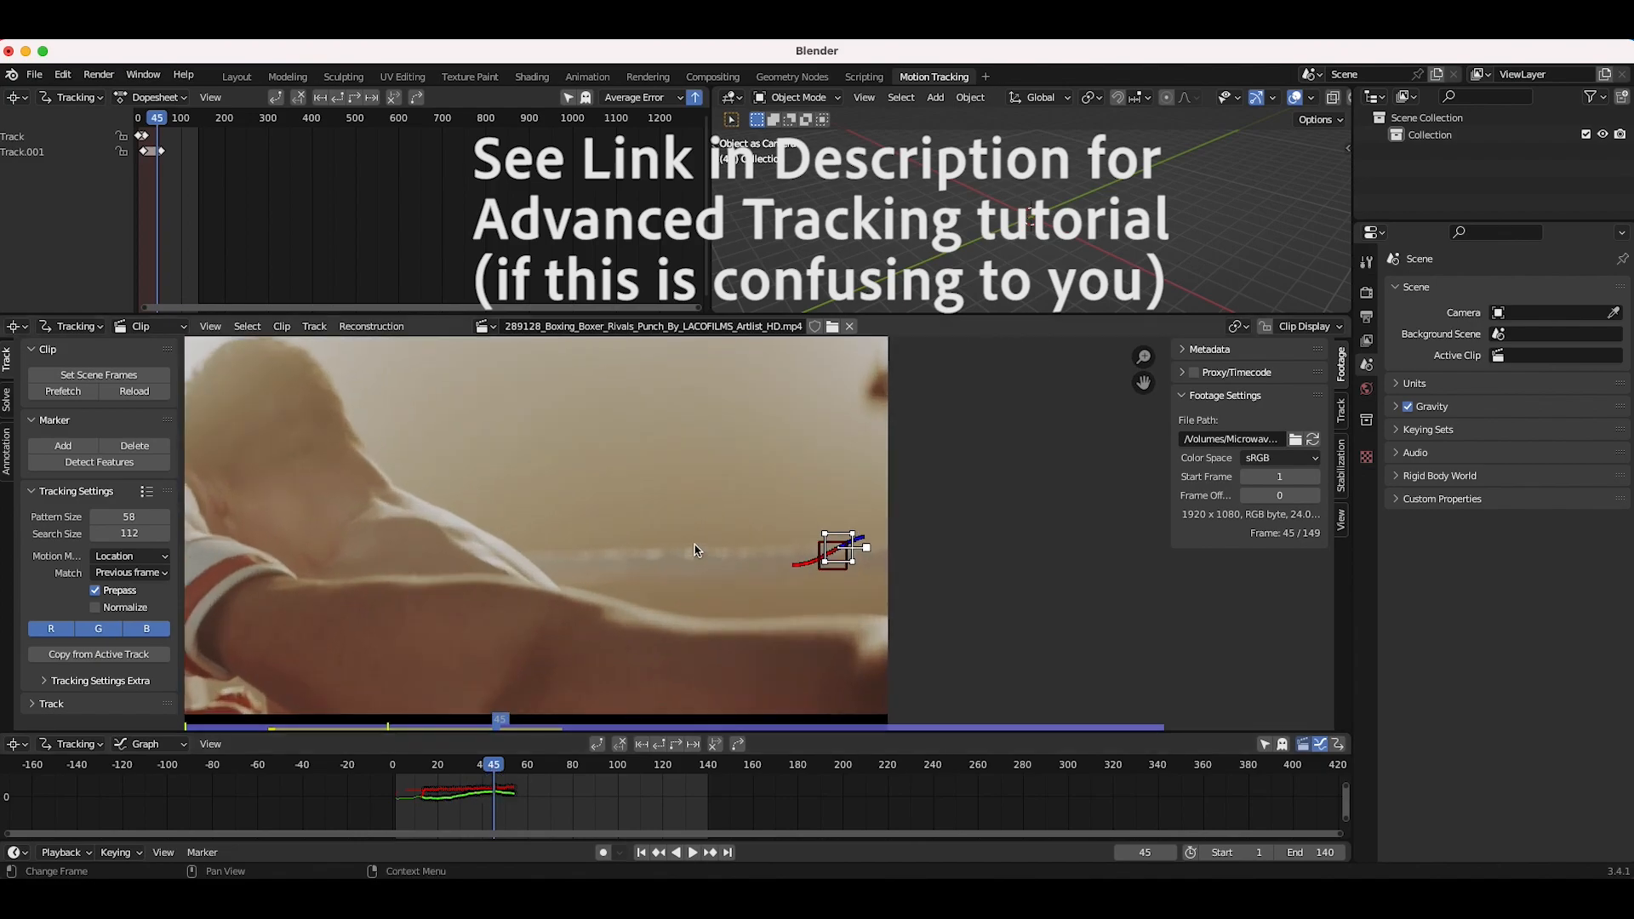
left_click(688, 555, "ctrl")
key("ctrl+t")
scroll(615, 679, "down", 1)
left_click_drag(536, 783, 500, 773)
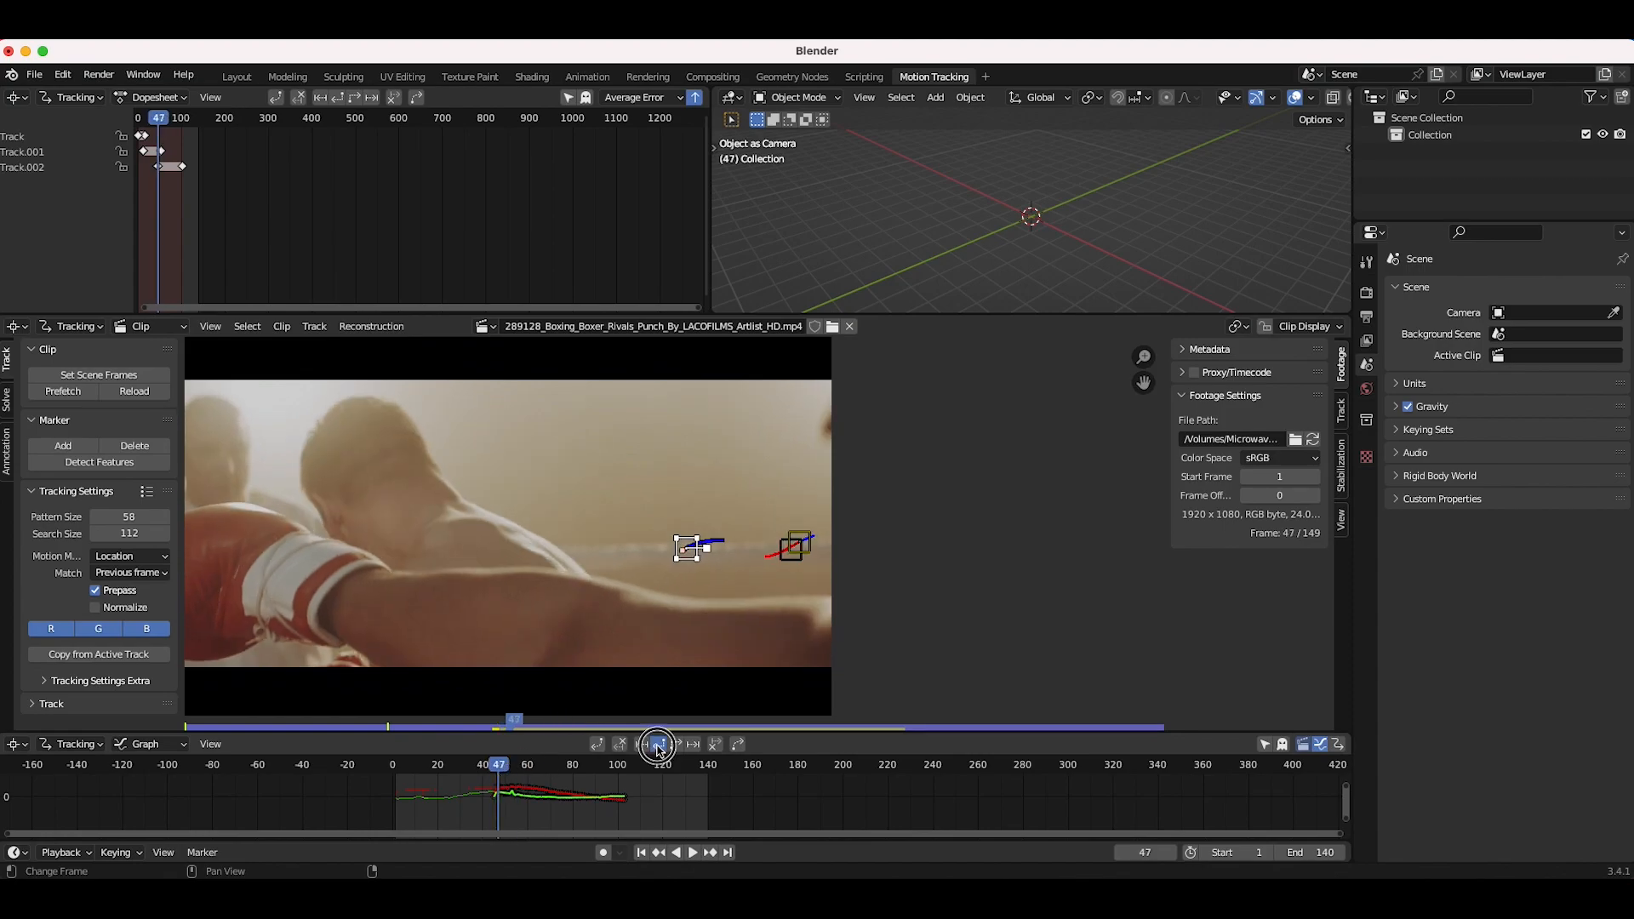
Step: Track the third marker backward and scrub through its tracked range
left_click(658, 744)
left_click_drag(398, 768, 474, 784)
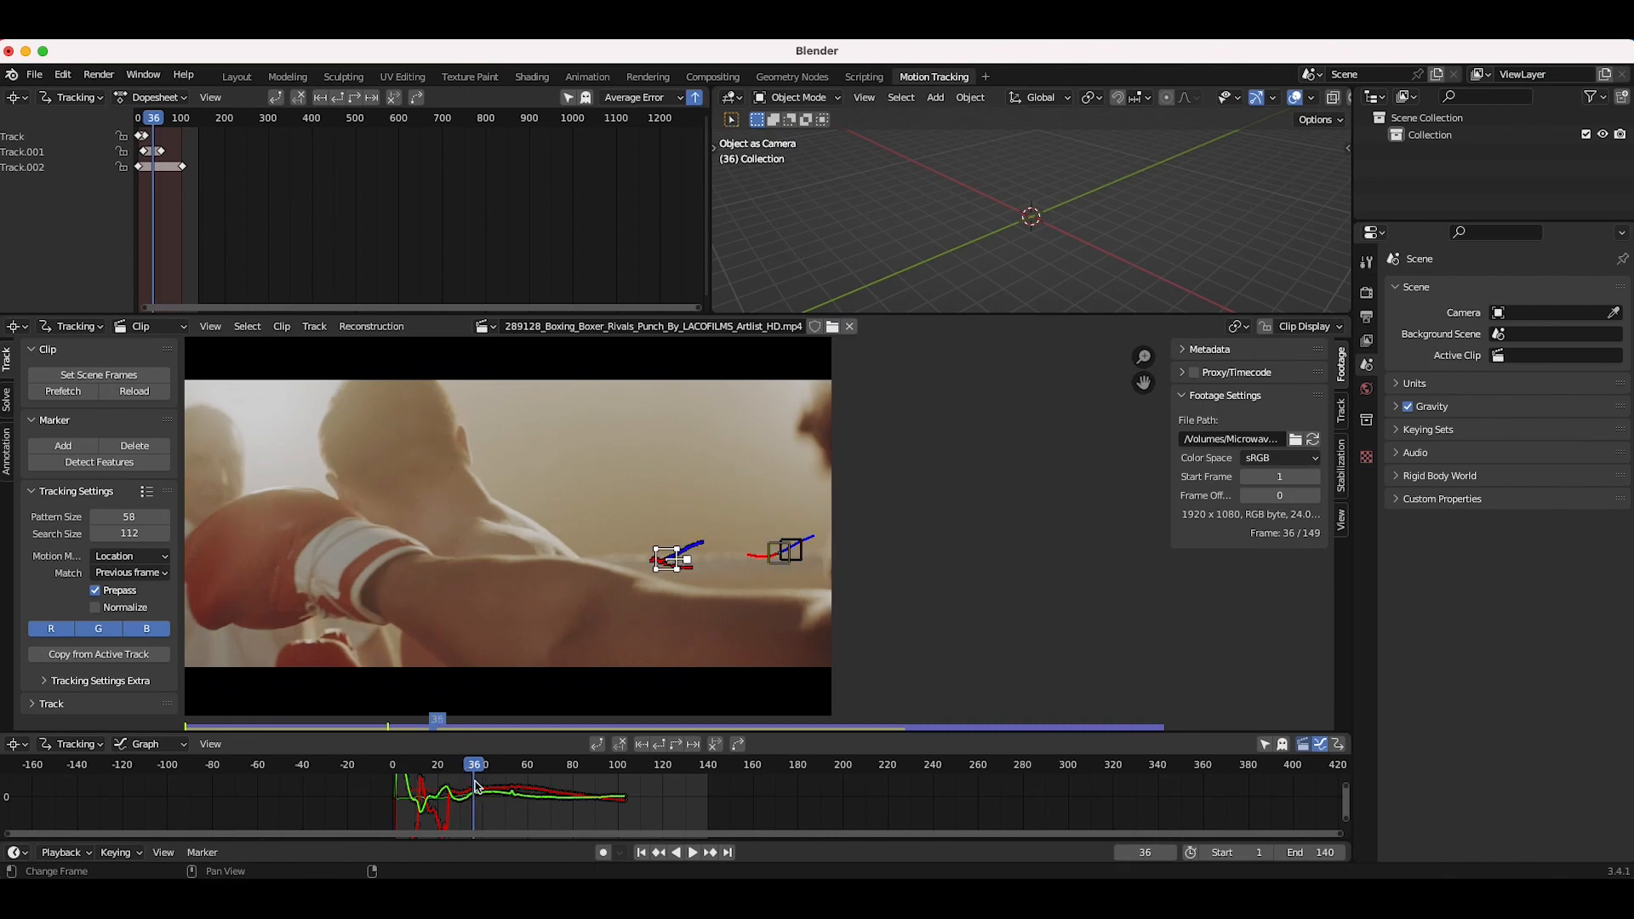
left_click_drag(470, 768, 589, 790)
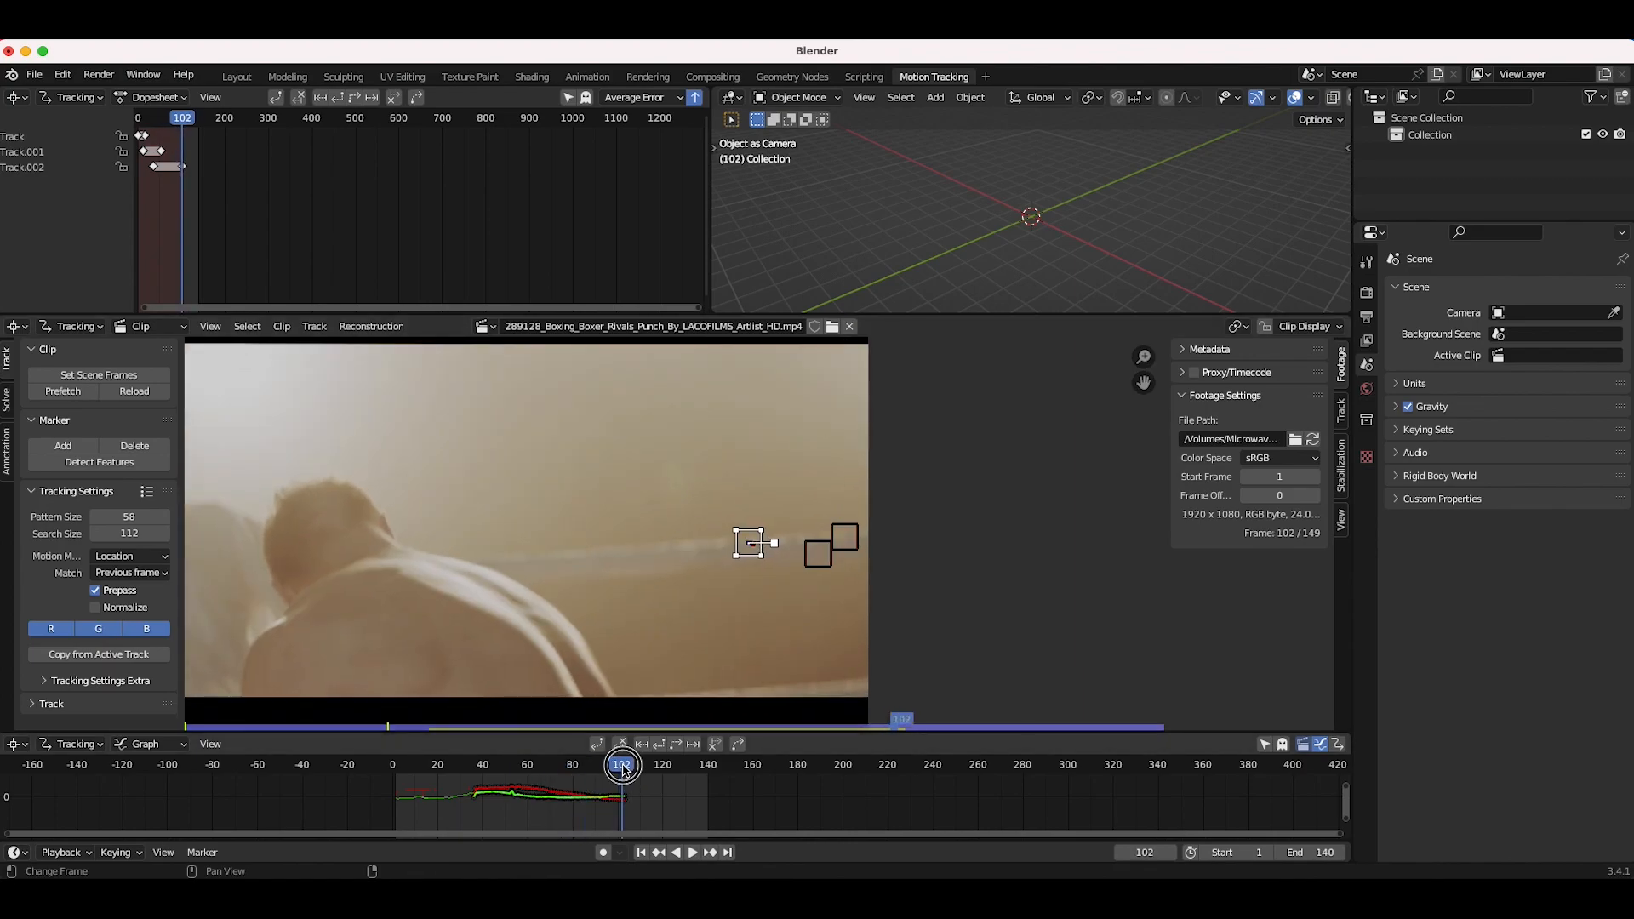
Step: Add a fourth marker at frame 109, step it one frame, and reposition it
left_click_drag(621, 773, 636, 771)
left_click(685, 546, "ctrl")
key("Right")
key("Left")
key("alt+Right")
key("g")
left_click(683, 630)
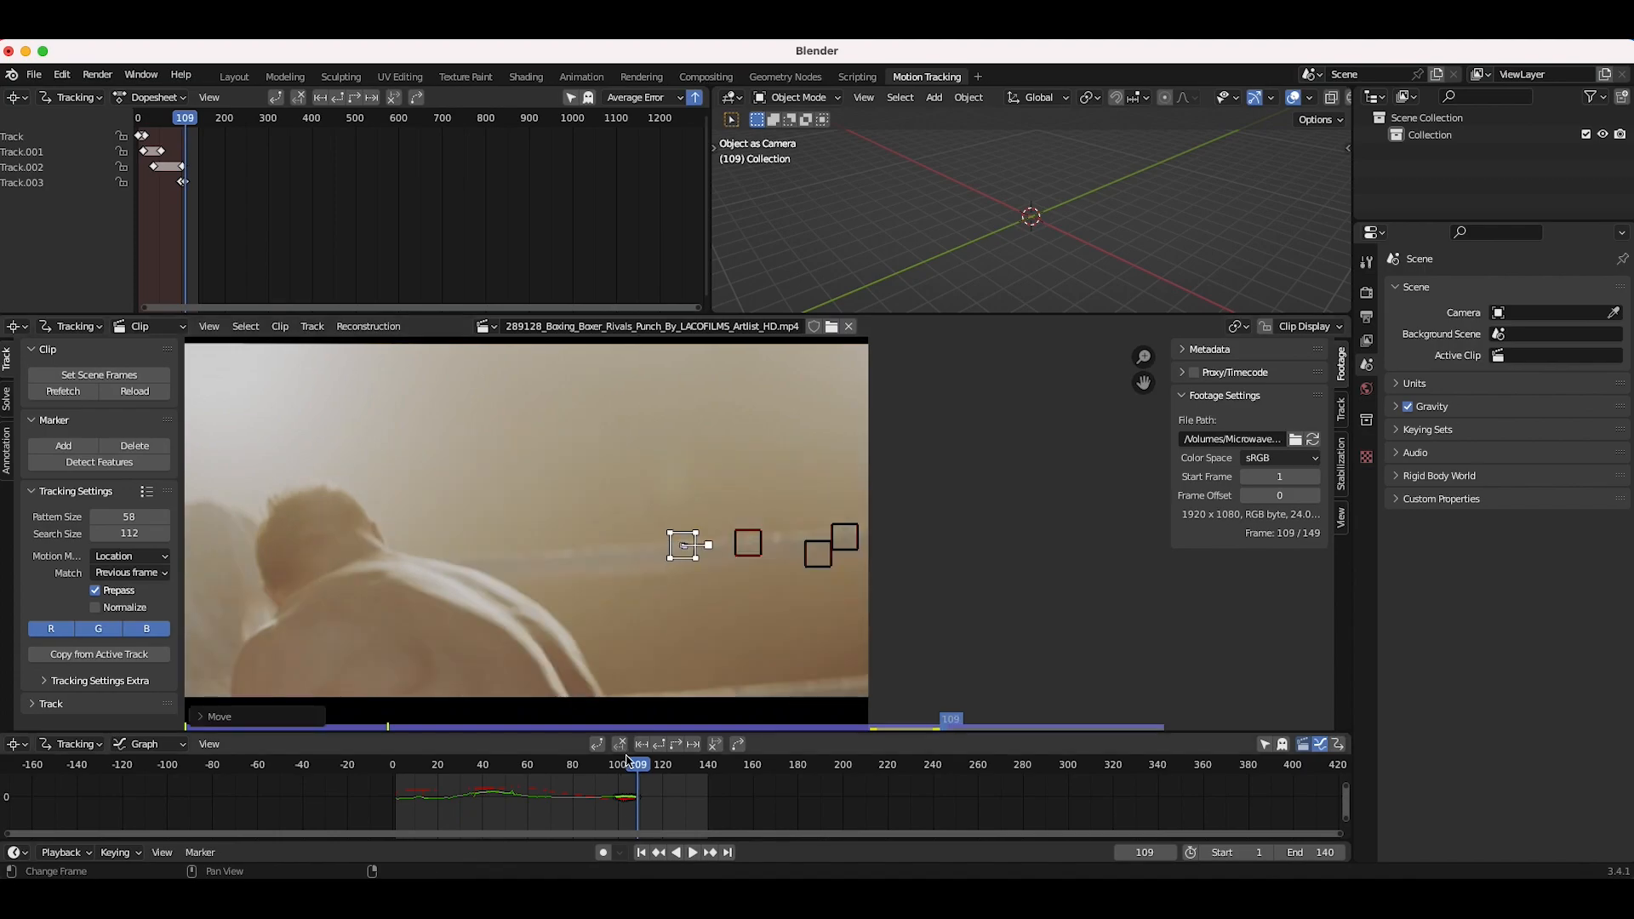
Step: Track the fourth marker forward to frame 140
left_click(675, 747)
mouse_move(685, 770)
left_mouse_down()
mouse_move(613, 773)
mouse_move(708, 787)
left_mouse_up()
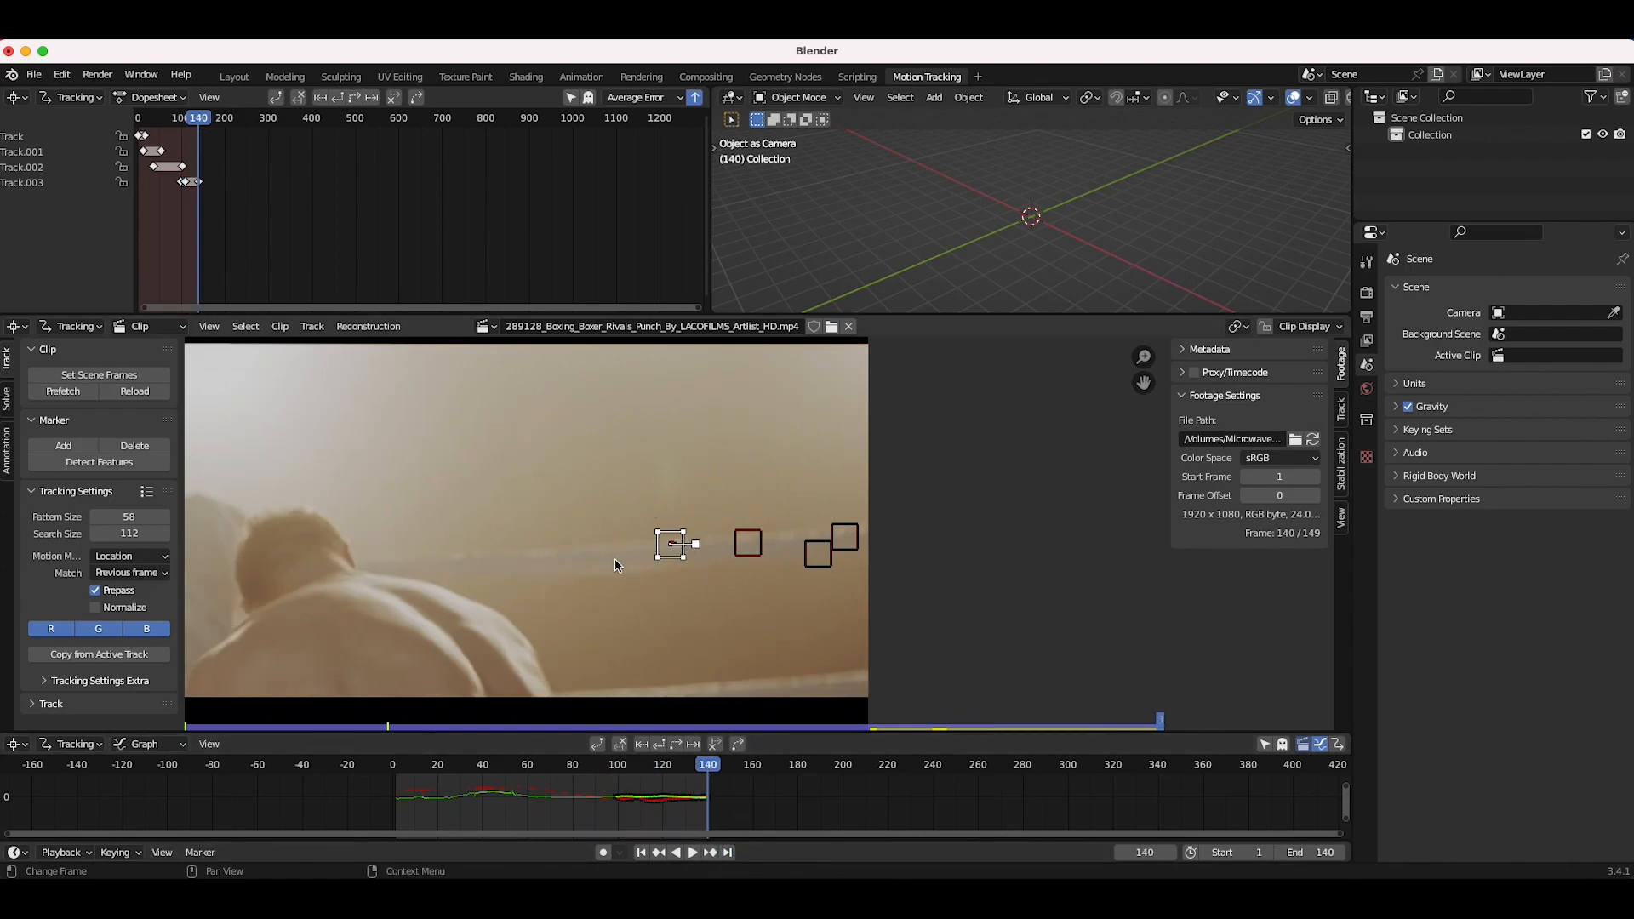
Step: Add a fifth marker at frame 140 and track it backward
left_click(784, 538, "ctrl")
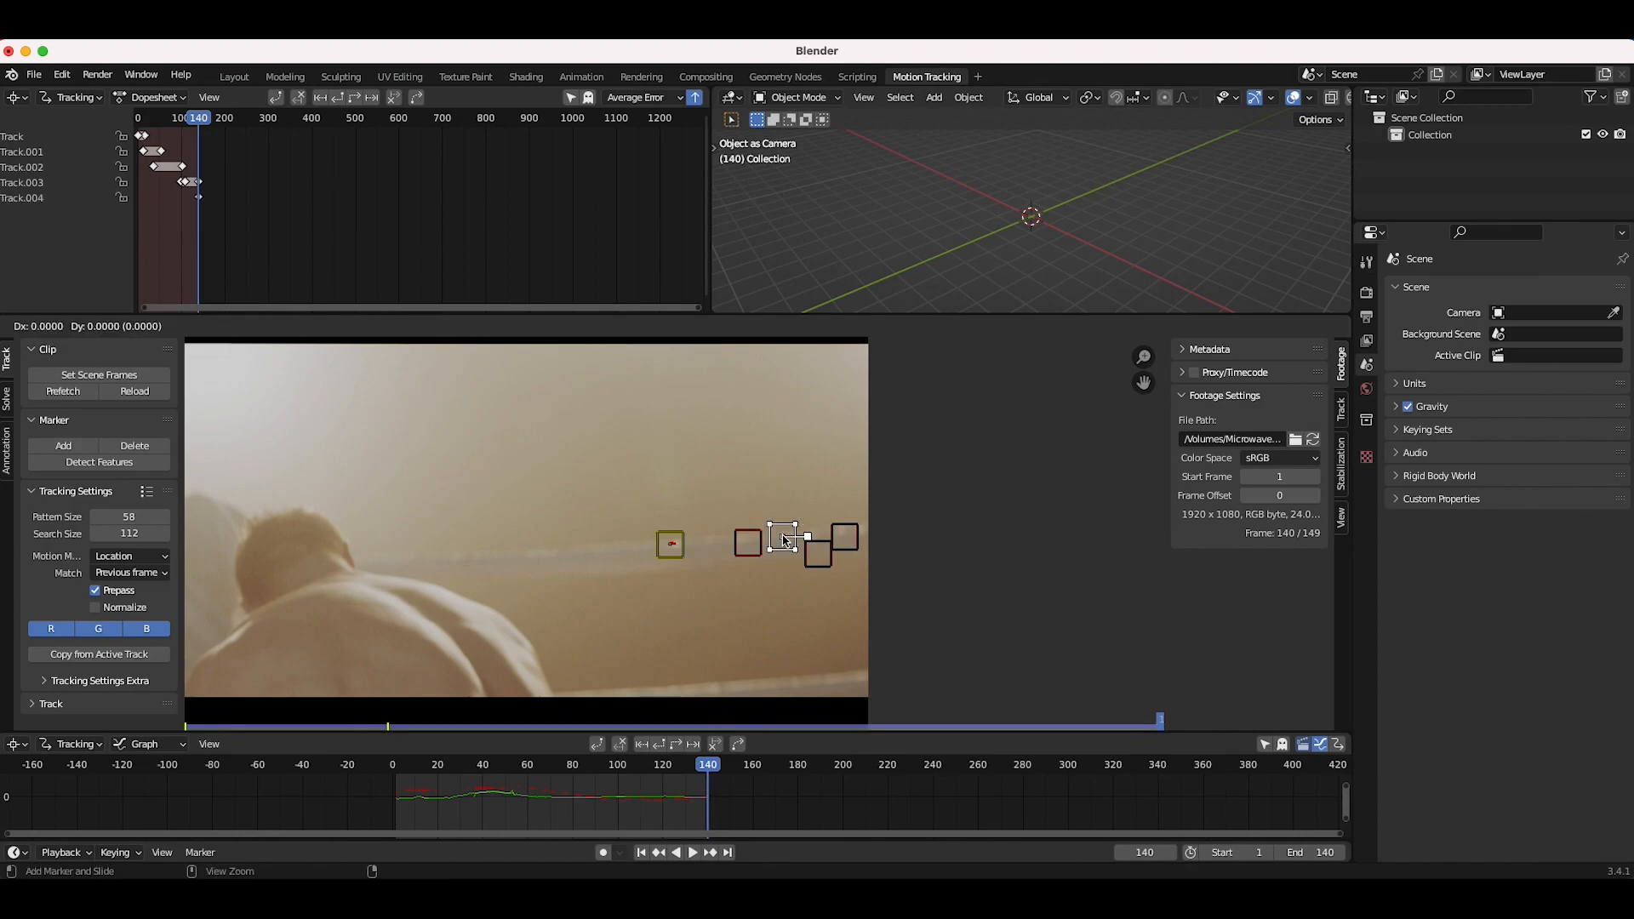
left_click(659, 747)
mouse_move(642, 768)
left_mouse_down()
mouse_move(420, 770)
mouse_move(704, 769)
mouse_move(437, 795)
mouse_move(623, 794)
left_mouse_up()
Step: Box-select all tracking markers in the clip
scroll(616, 449, "down", 3)
key("b")
left_click_drag(977, 354, 172, 760)
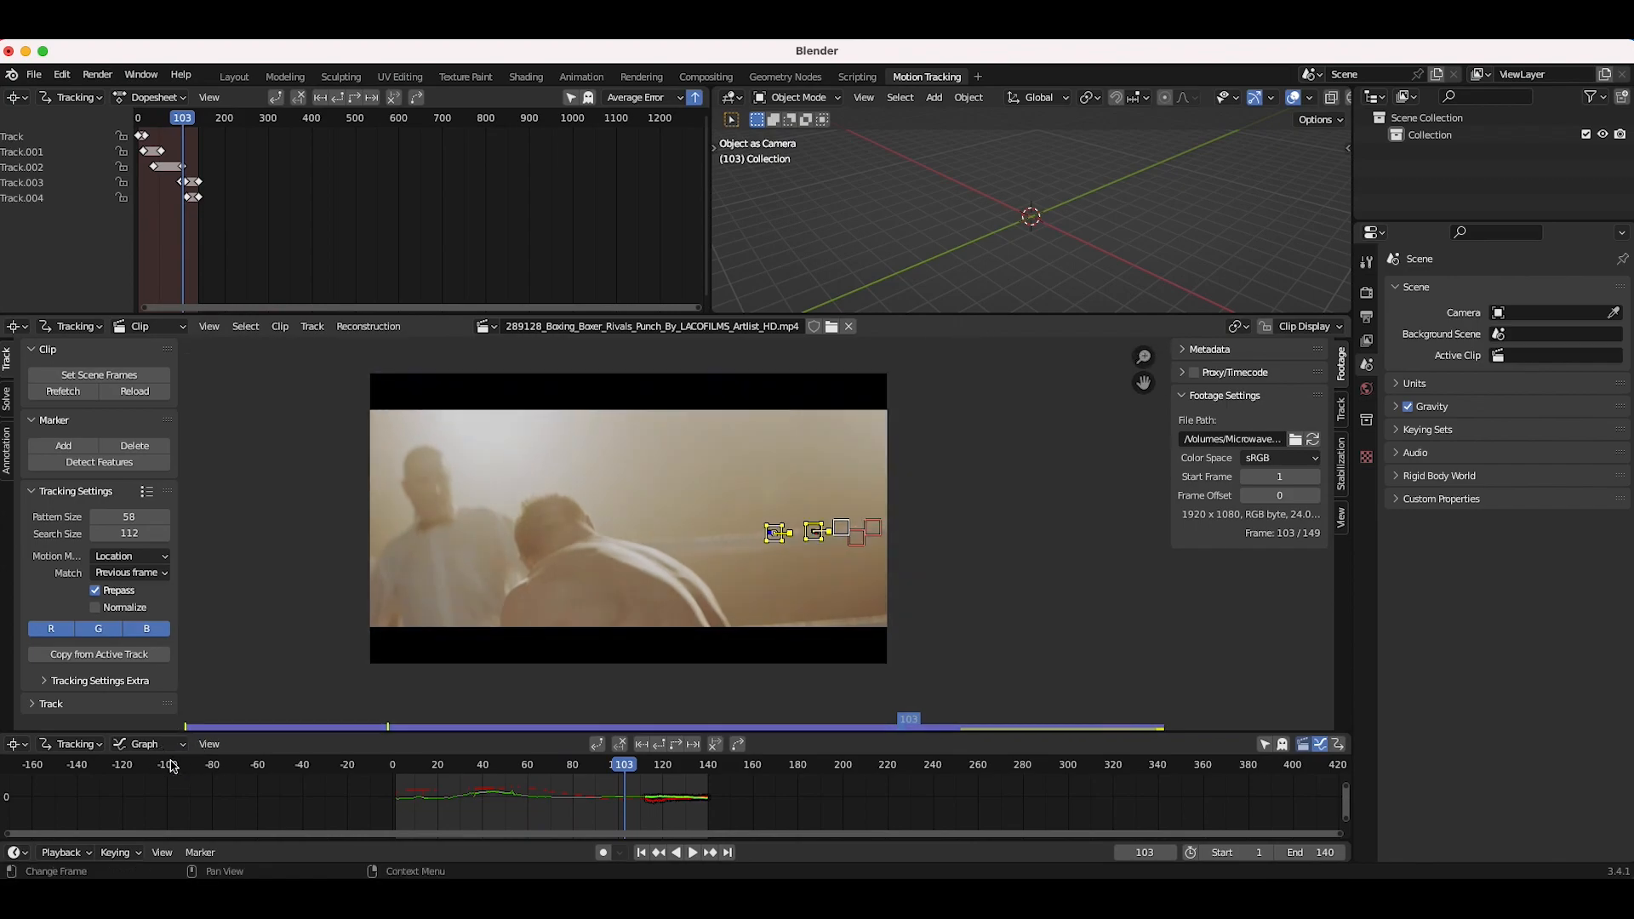
Step: Solve the camera motion from the selected tracks
left_click(6, 407)
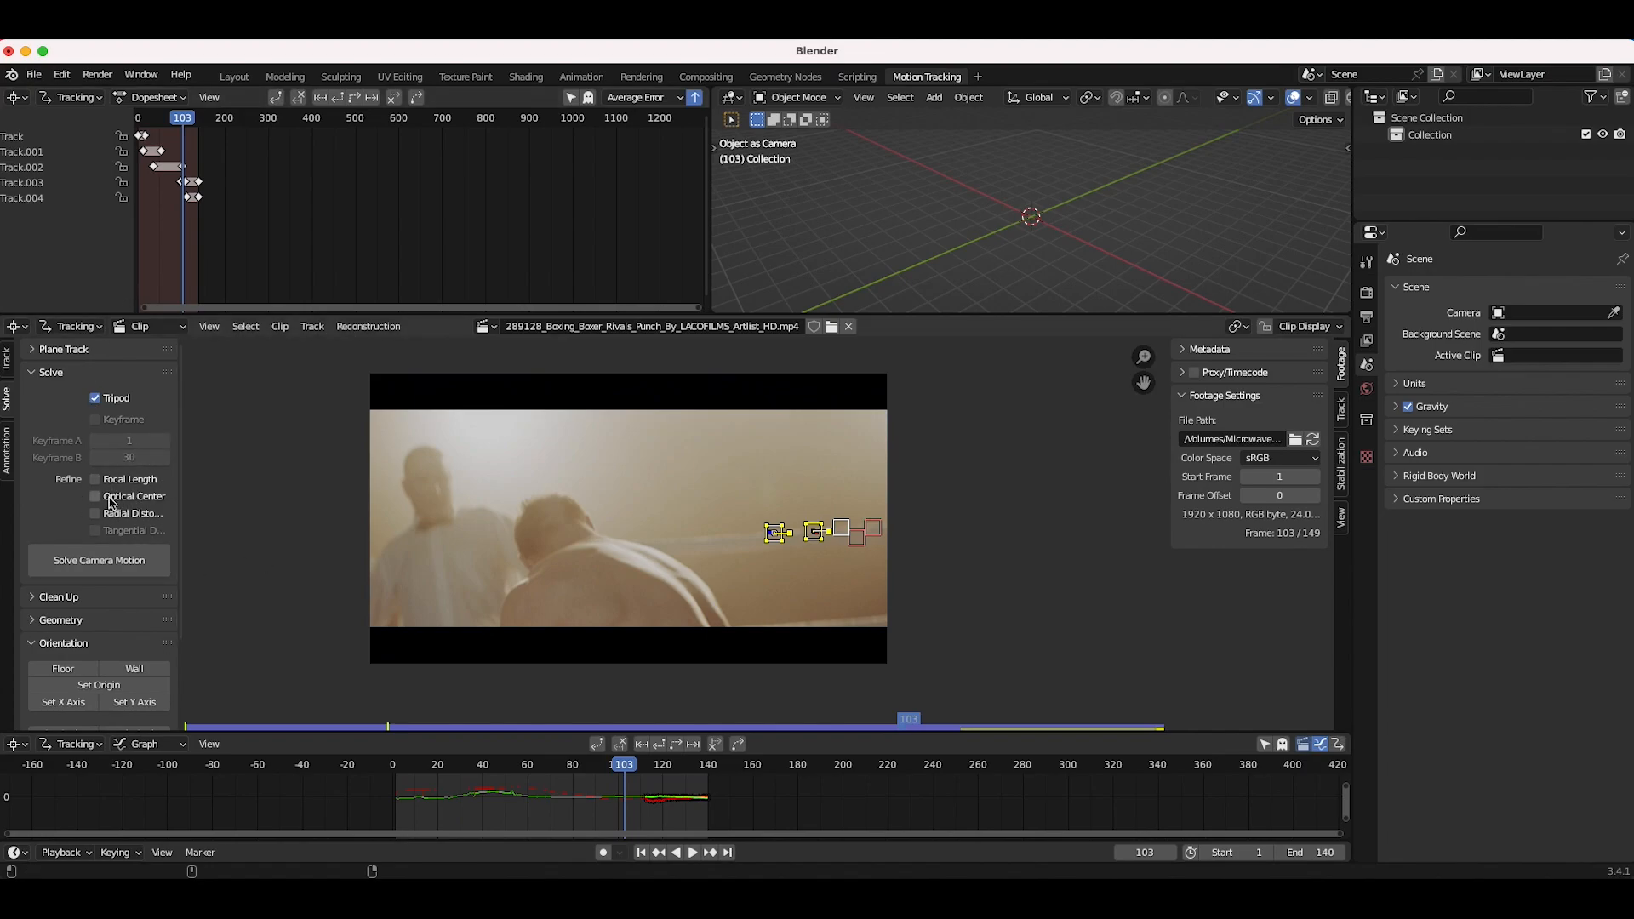
scroll(72, 640, "down", 3)
scroll(72, 640, "up", 3)
left_click(92, 566)
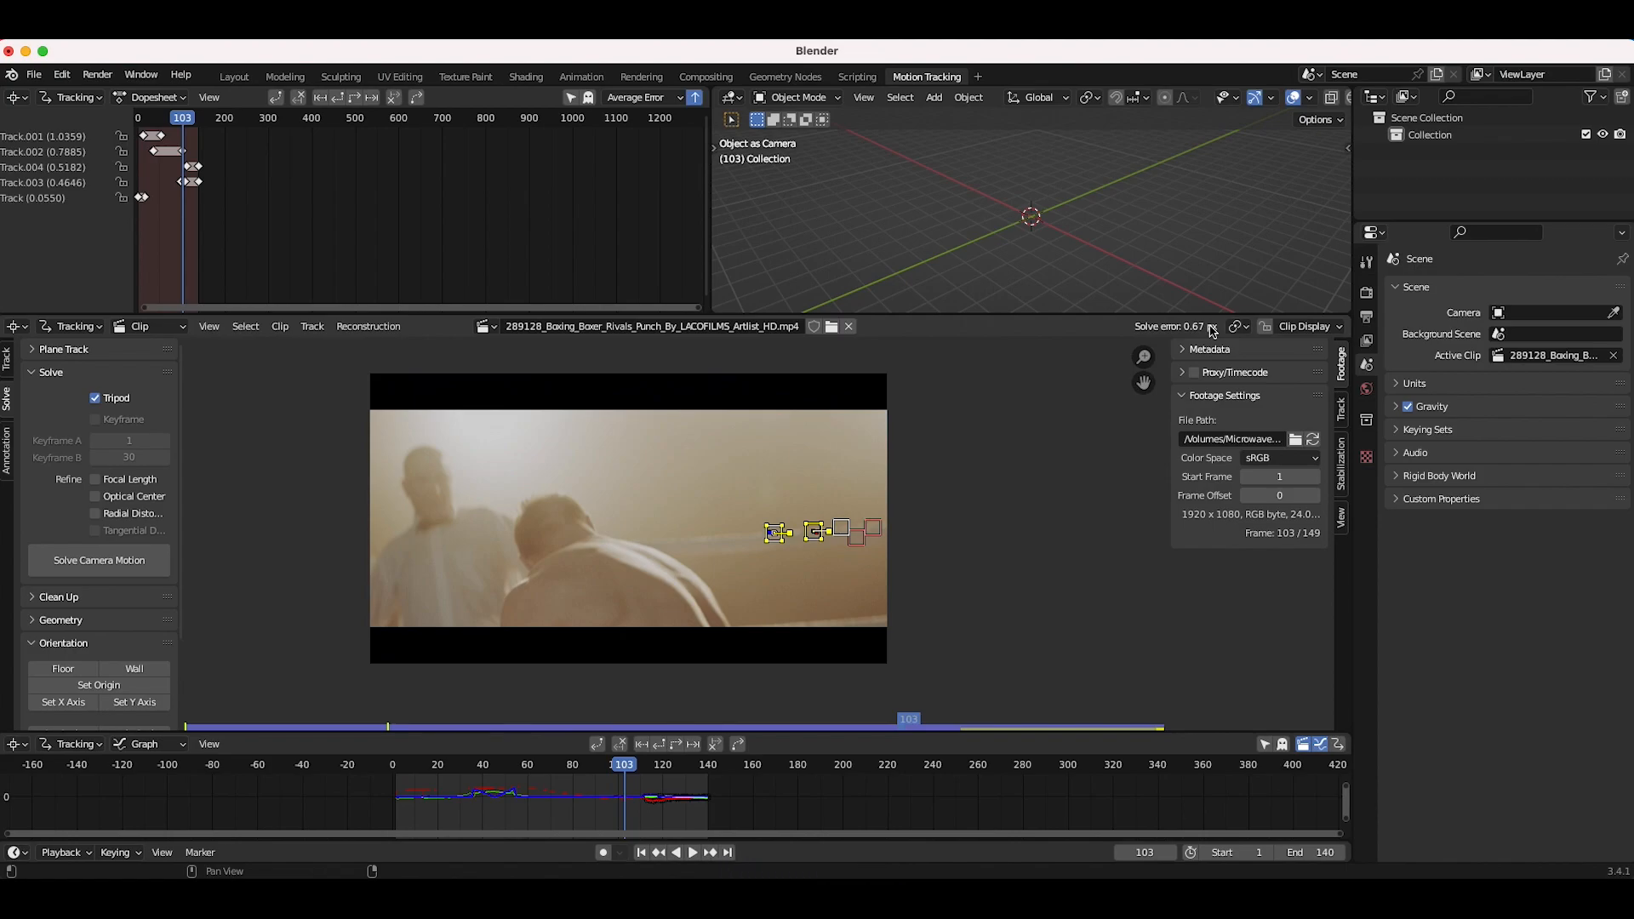
Step: Expand the Clean Up settings and scrub through the solved footage
left_click_drag(431, 776, 698, 790)
left_click(53, 598)
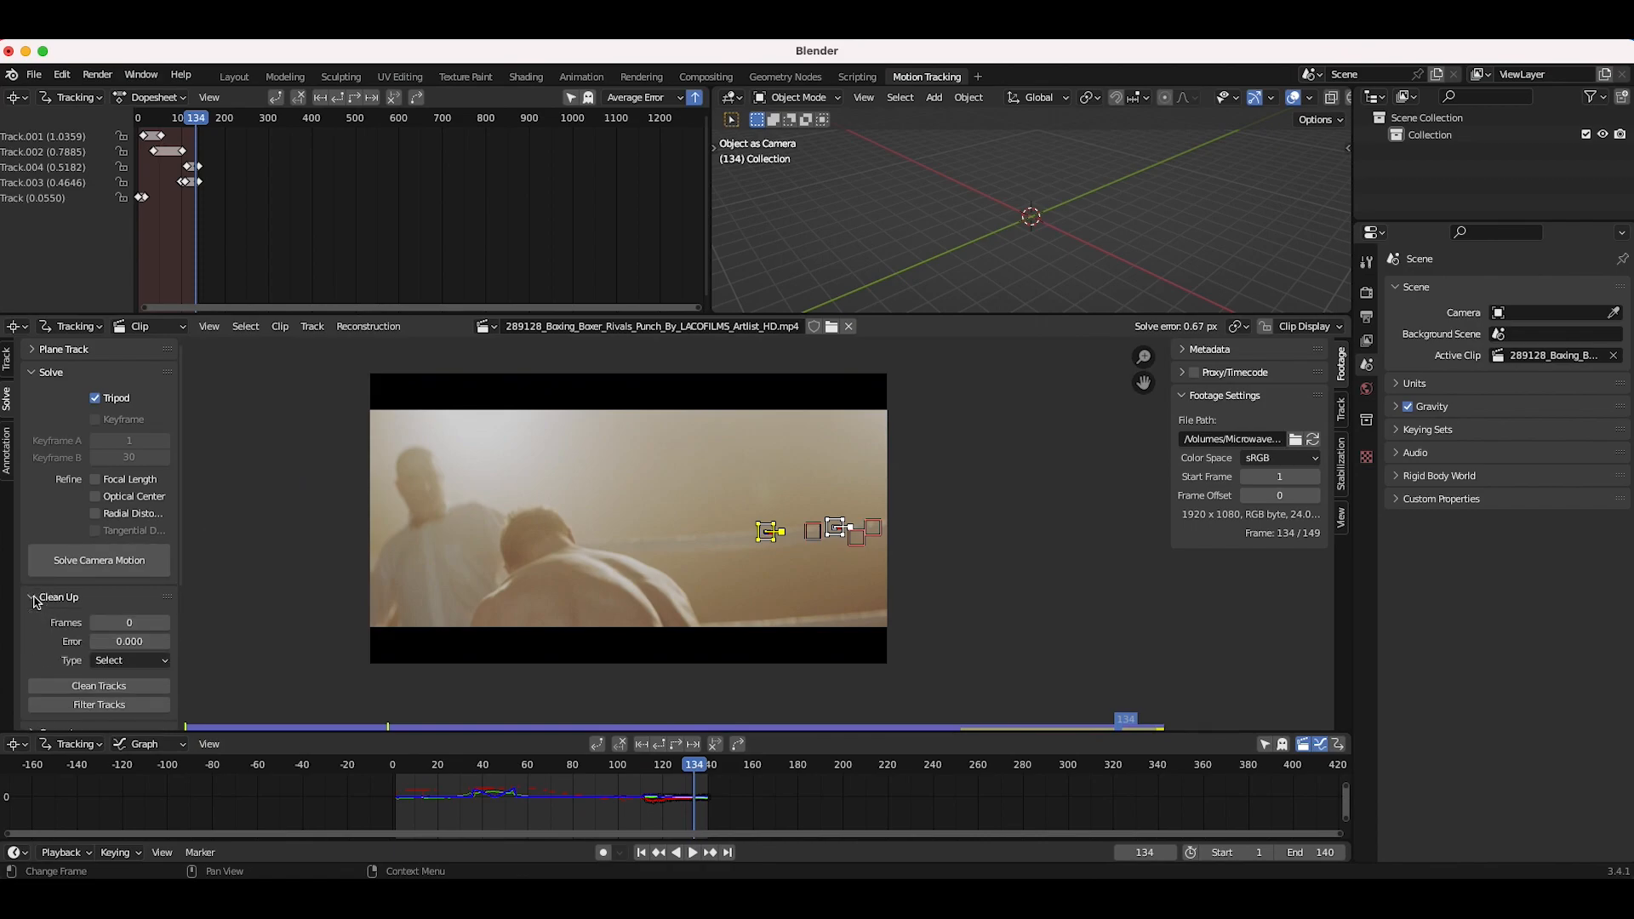
scroll(76, 646, "down", 3)
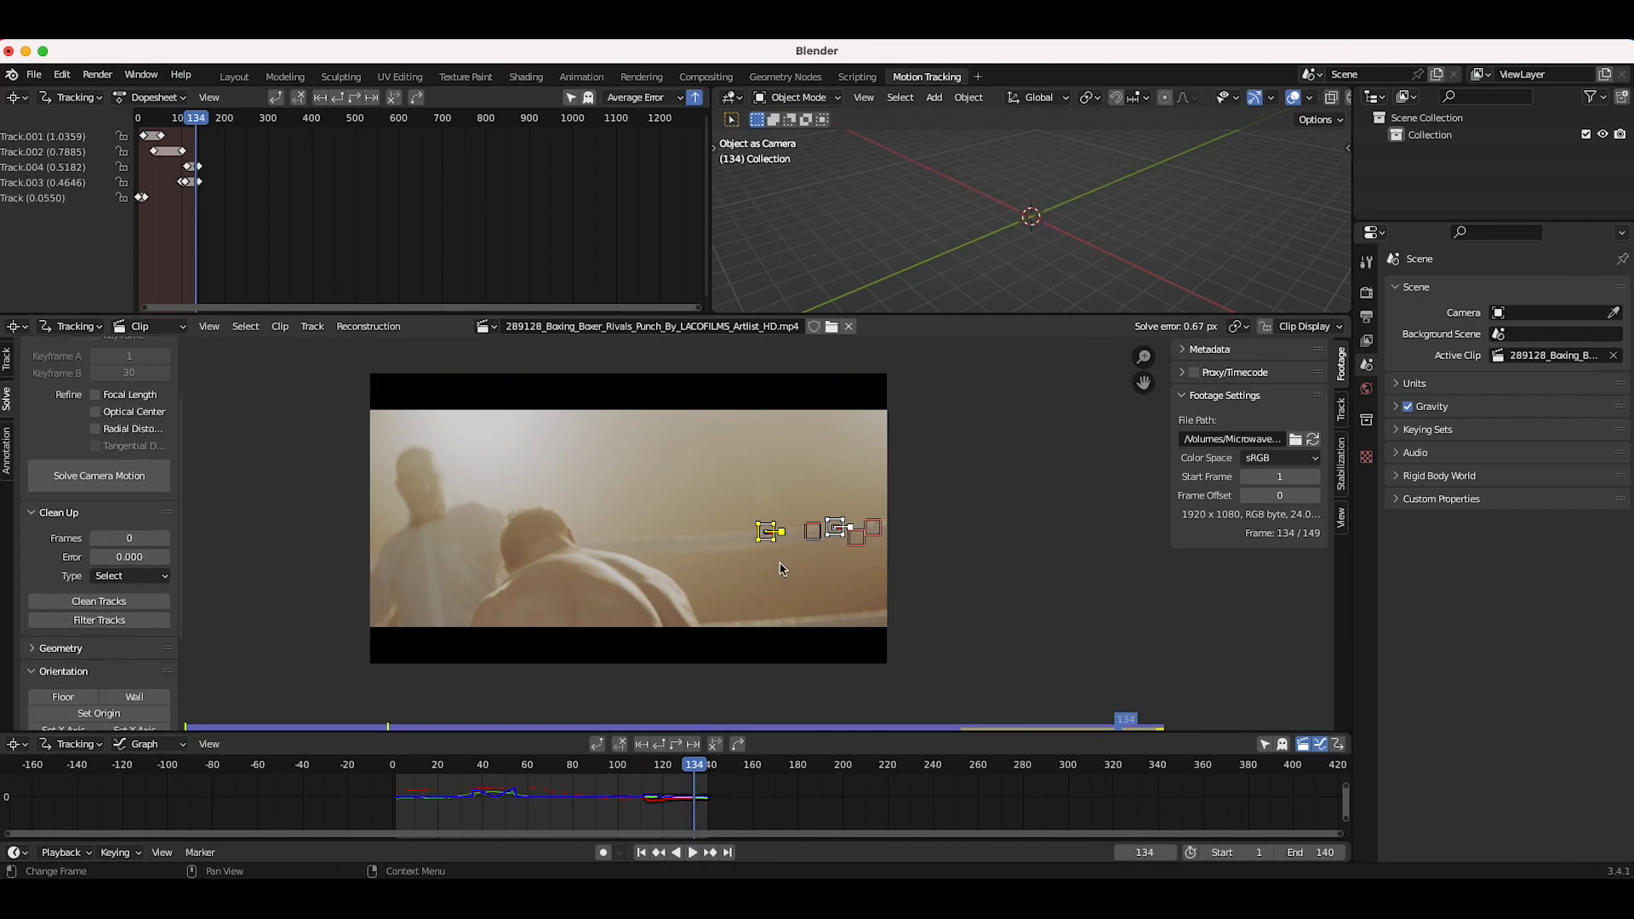
left_click_drag(674, 778, 482, 786)
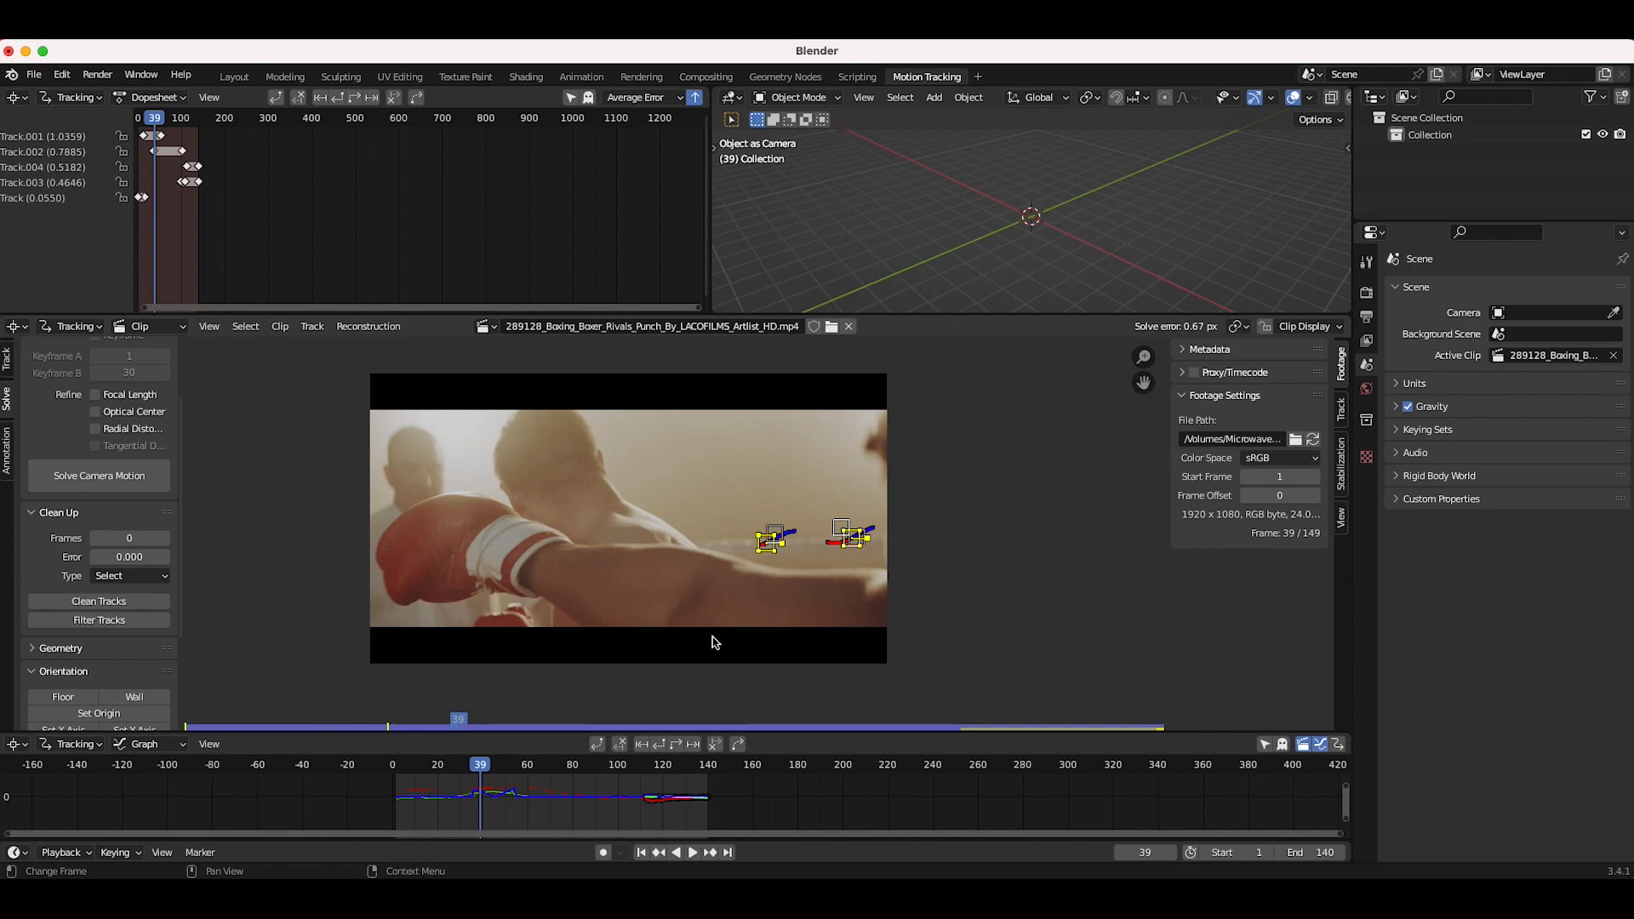
scroll(638, 558, "up", 1)
mouse_move(482, 777)
left_mouse_down()
mouse_move(431, 779)
mouse_move(527, 778)
mouse_move(399, 787)
mouse_move(480, 791)
left_mouse_up()
Step: Add a camera in the Layout workspace, then rotate and move it into position
left_click(890, 466)
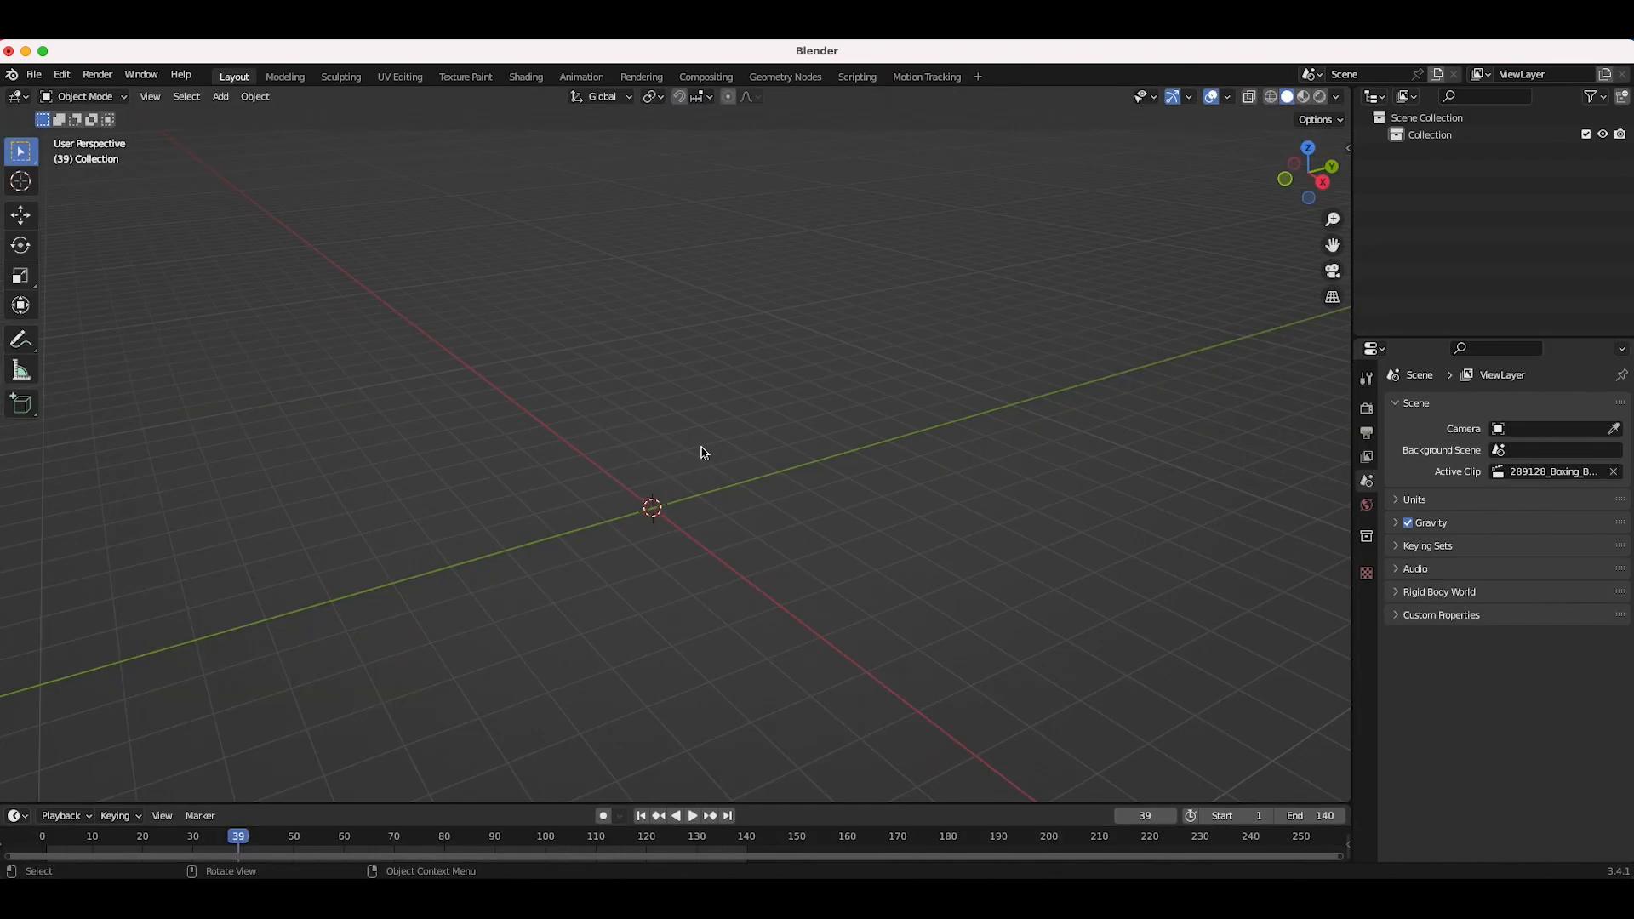
key("shift+a")
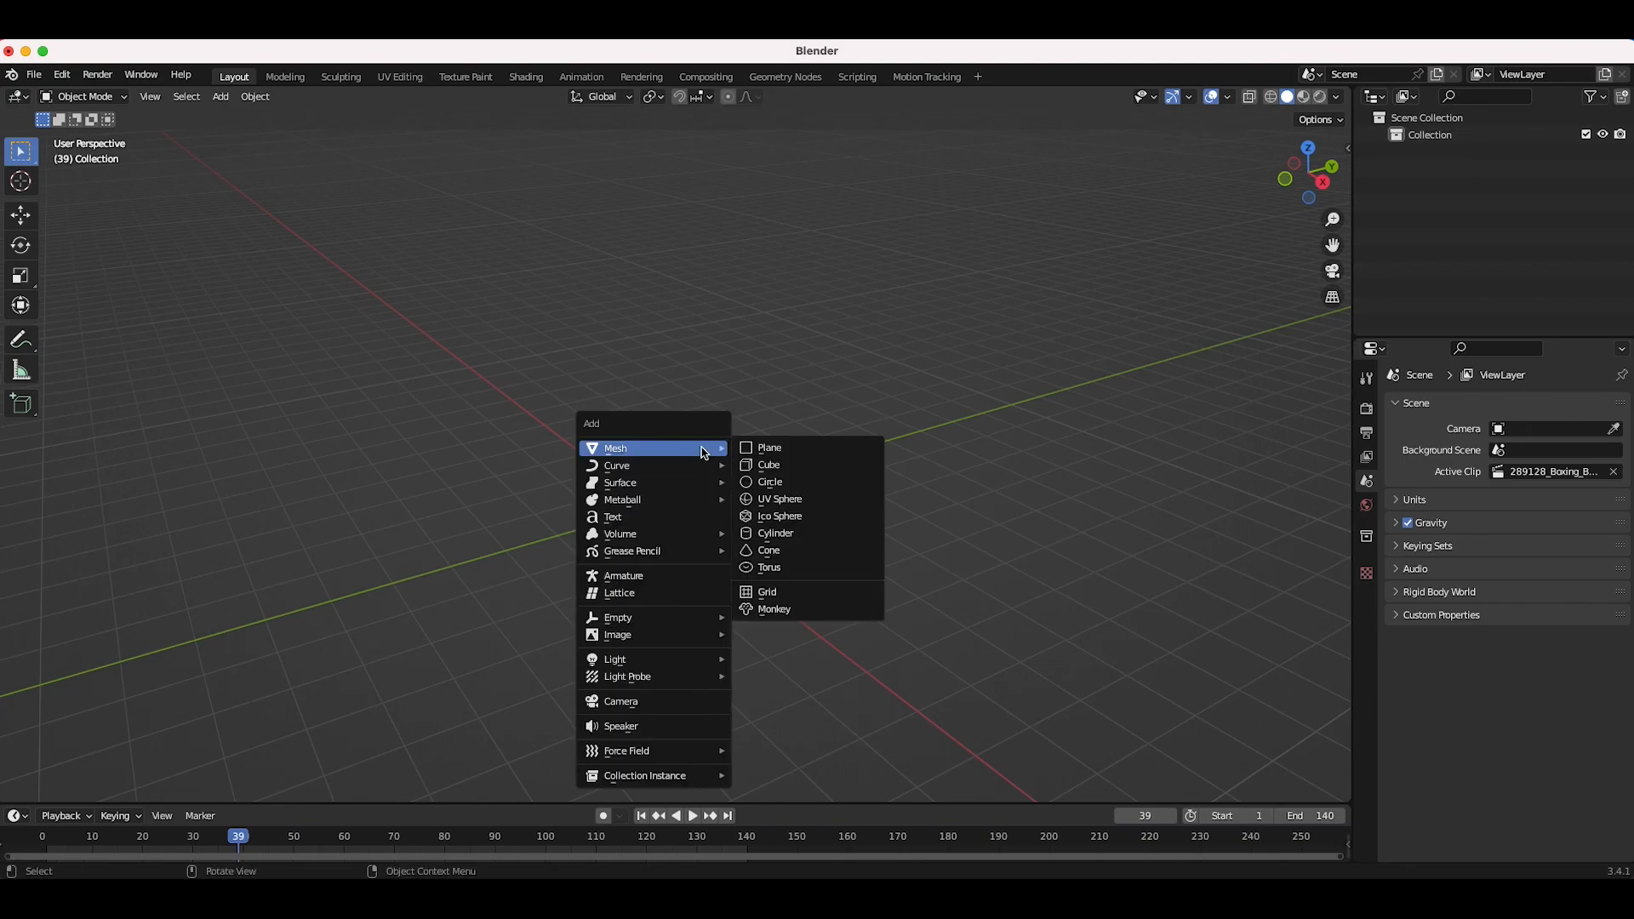
left_click(637, 703)
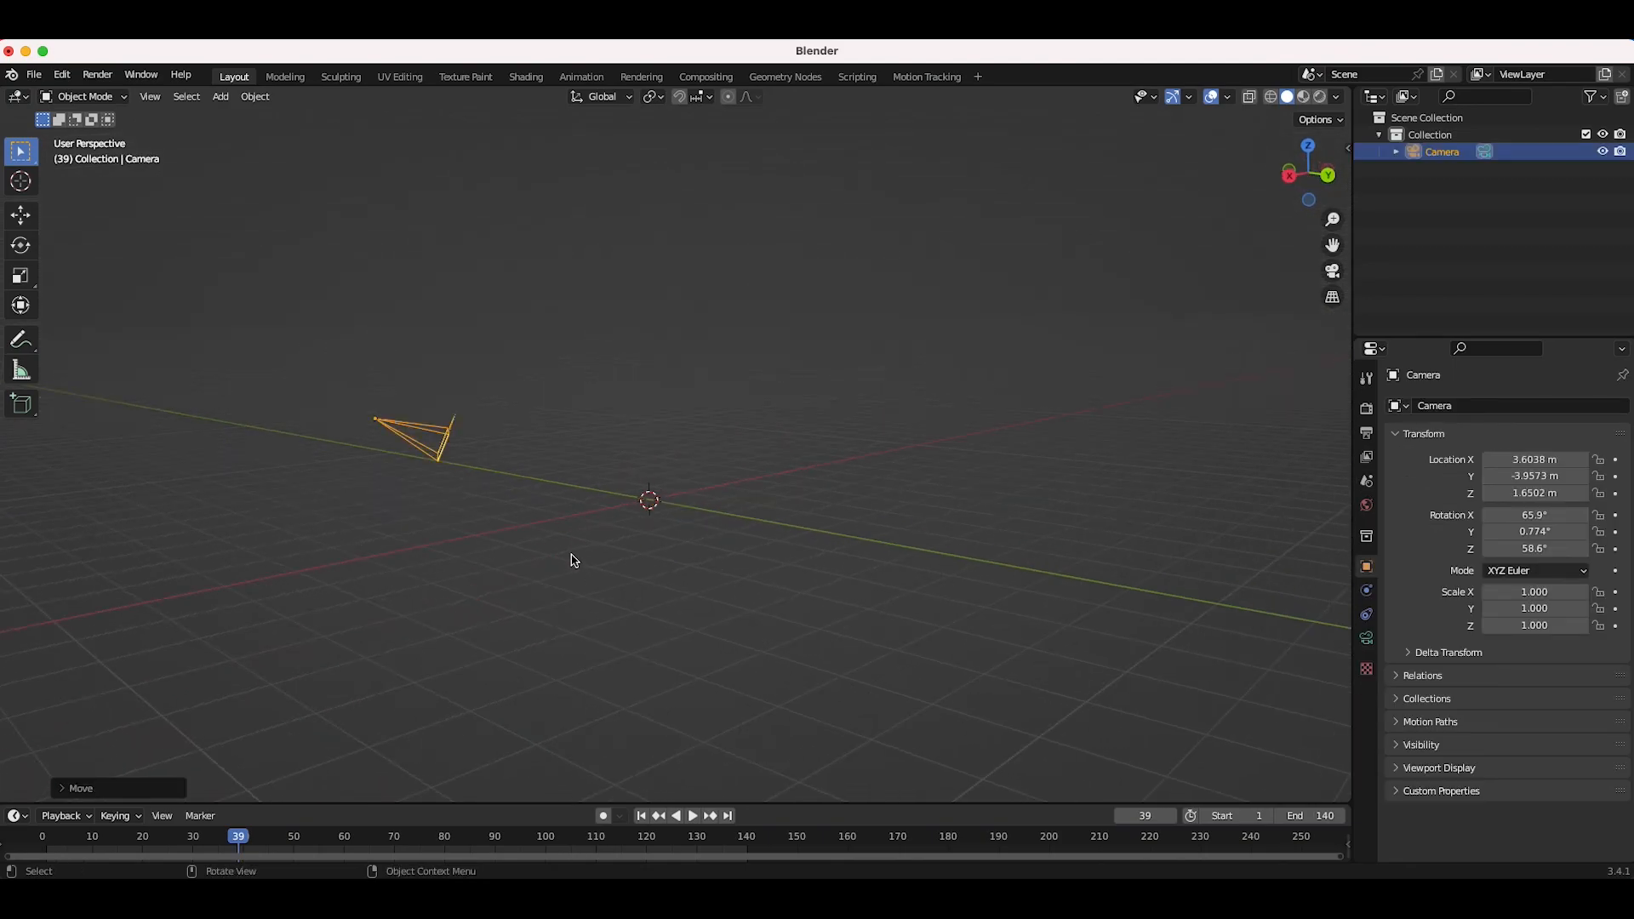
key("r")
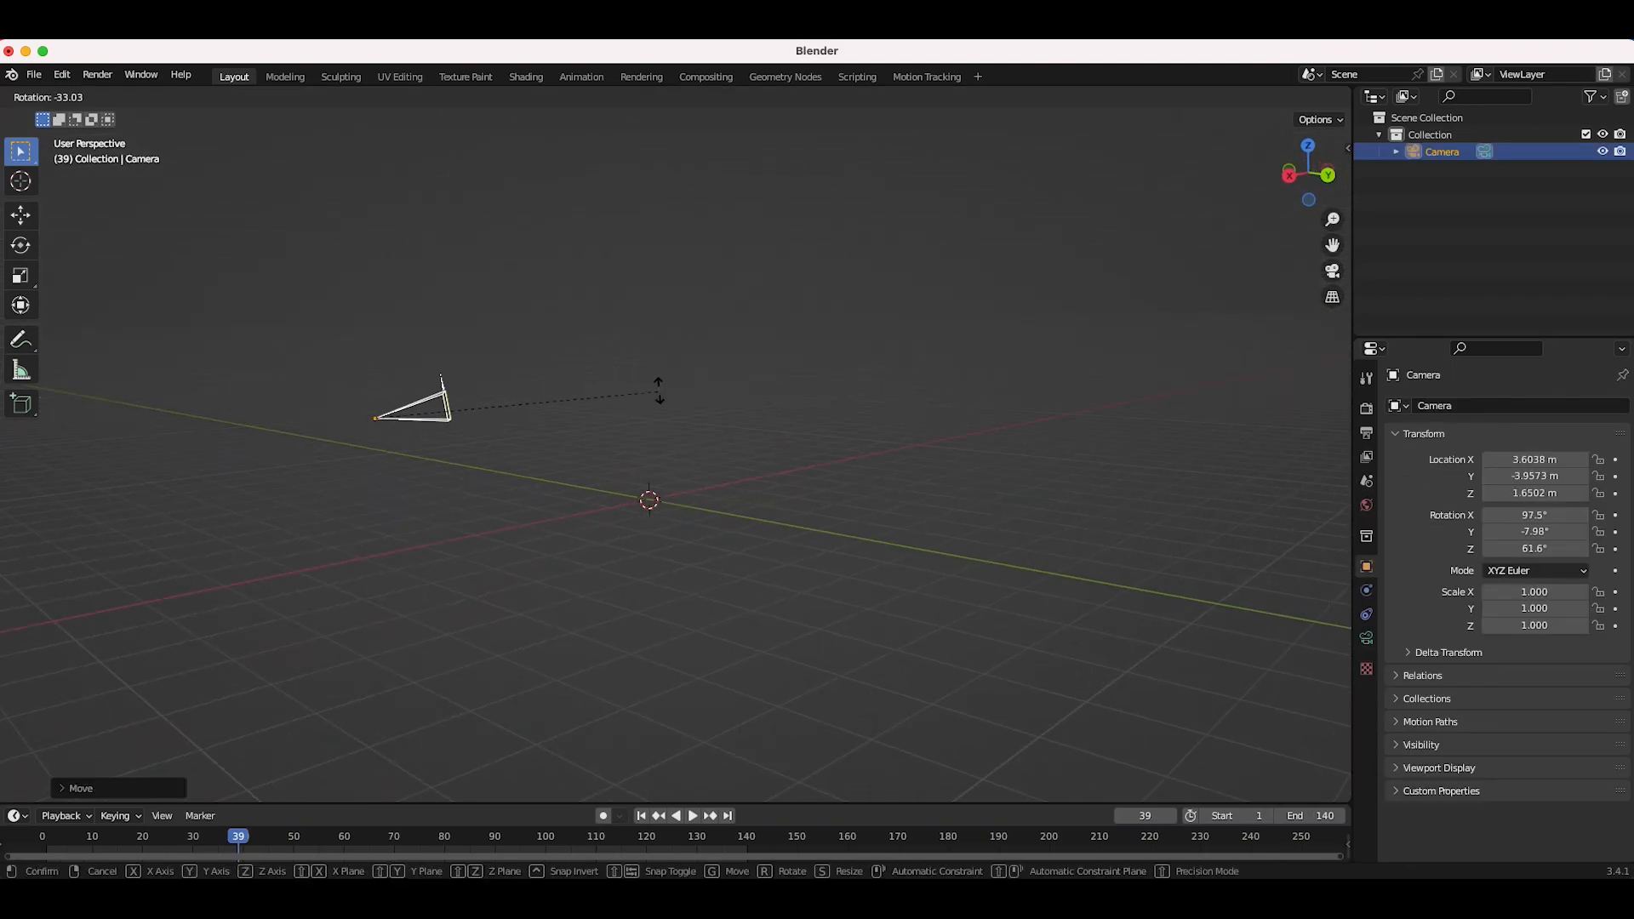
left_click(660, 431)
middle_click_drag(493, 403, 590, 441)
Step: Return to Motion Tracking and set the clip as the camera background
left_click(925, 78)
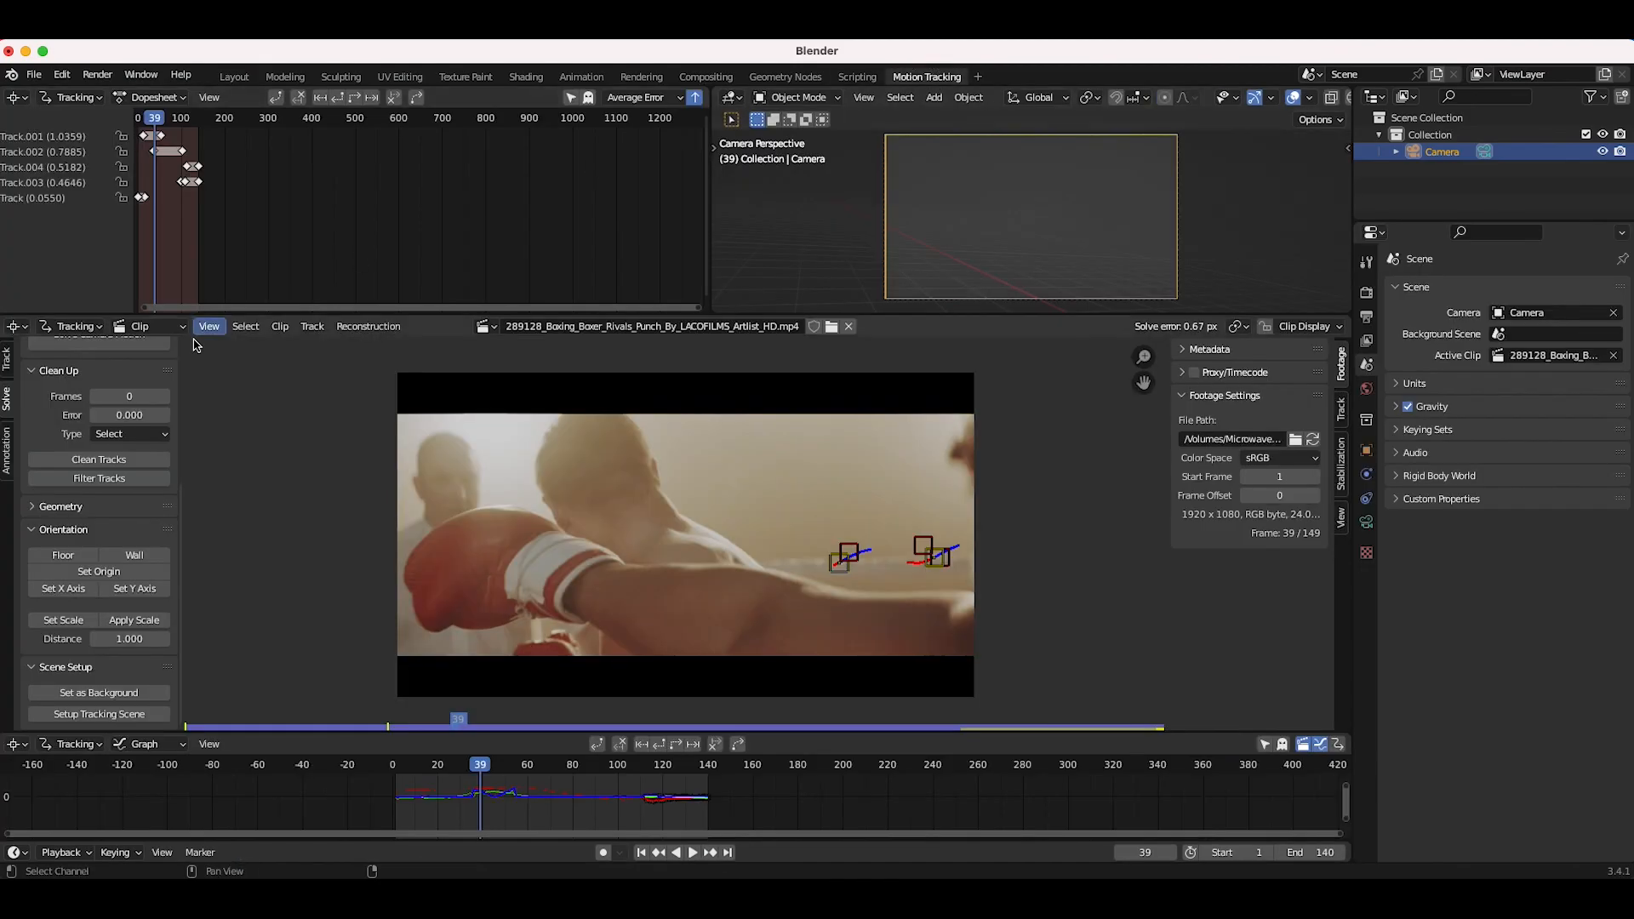
left_click(86, 696)
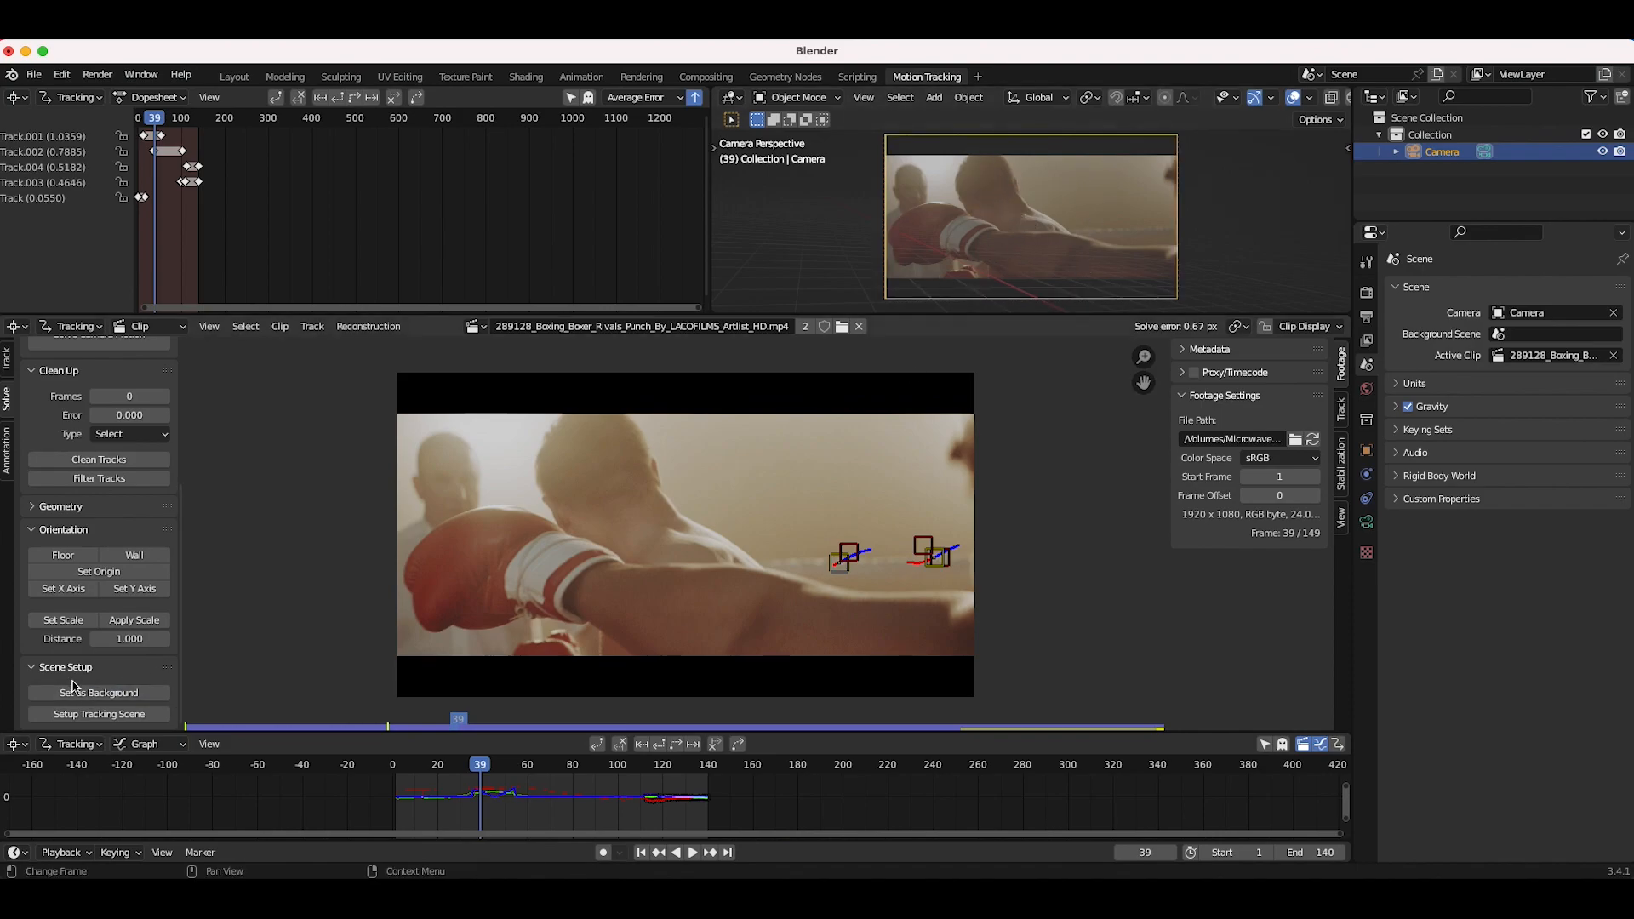
Step: Set up the tracking scene and play back the resulting composite
left_click(102, 717)
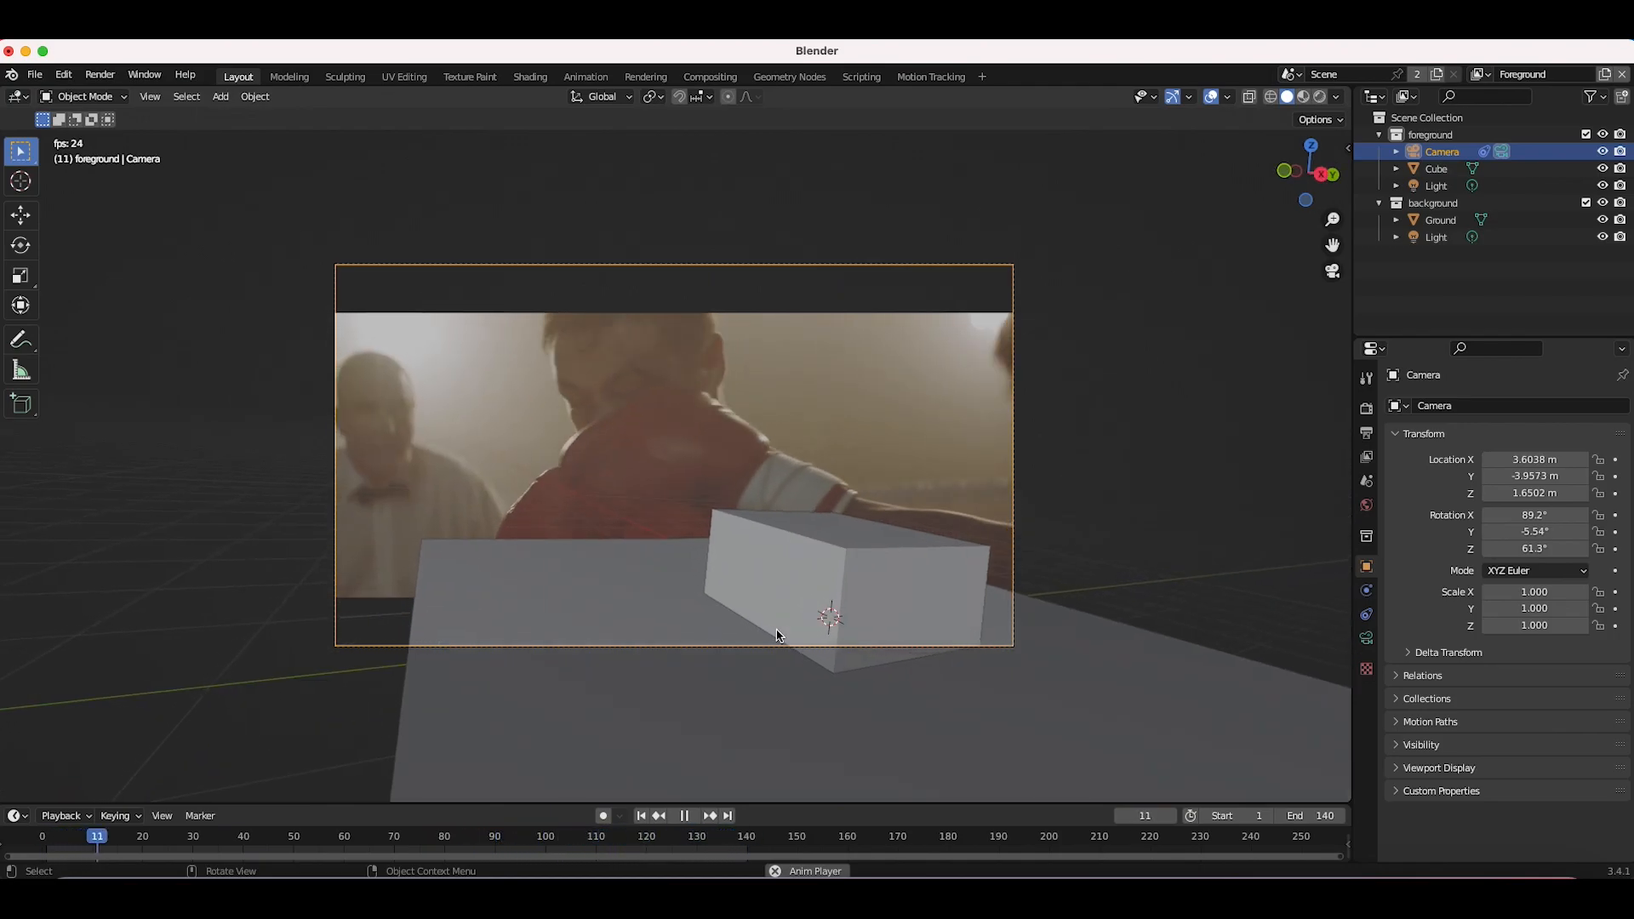
key("space")
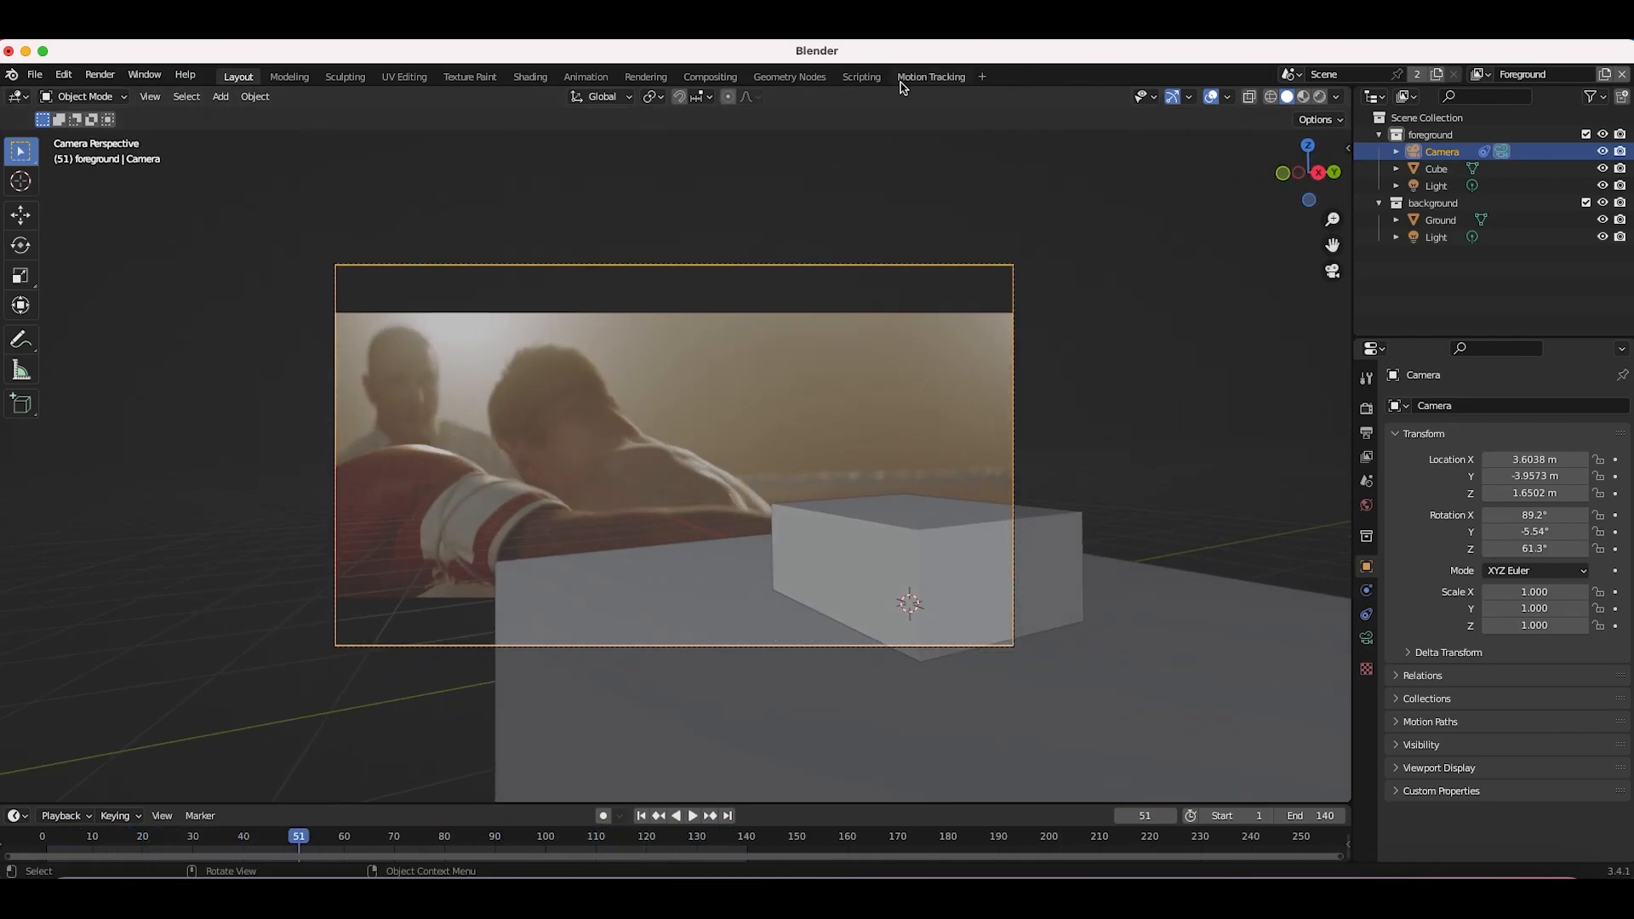
Step: In Motion Tracking, add a new tracking object named Object alongside the Camera in the Objects list
left_click(929, 84)
scroll(590, 627, "down", 2)
middle_click_drag(590, 627, 715, 610)
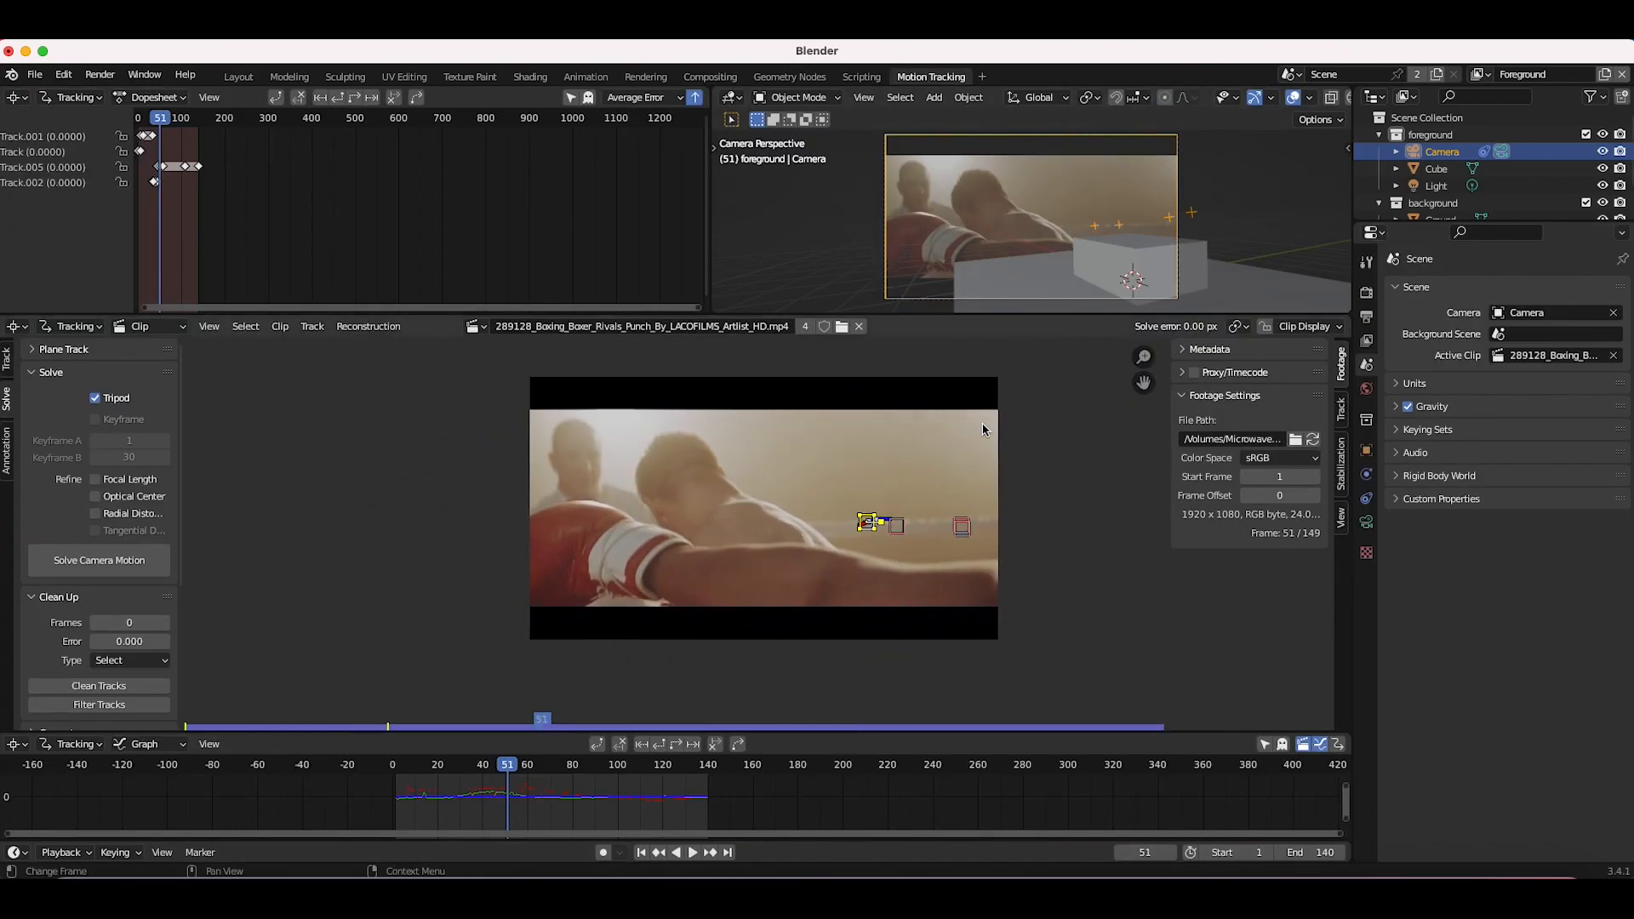
left_click(1341, 412)
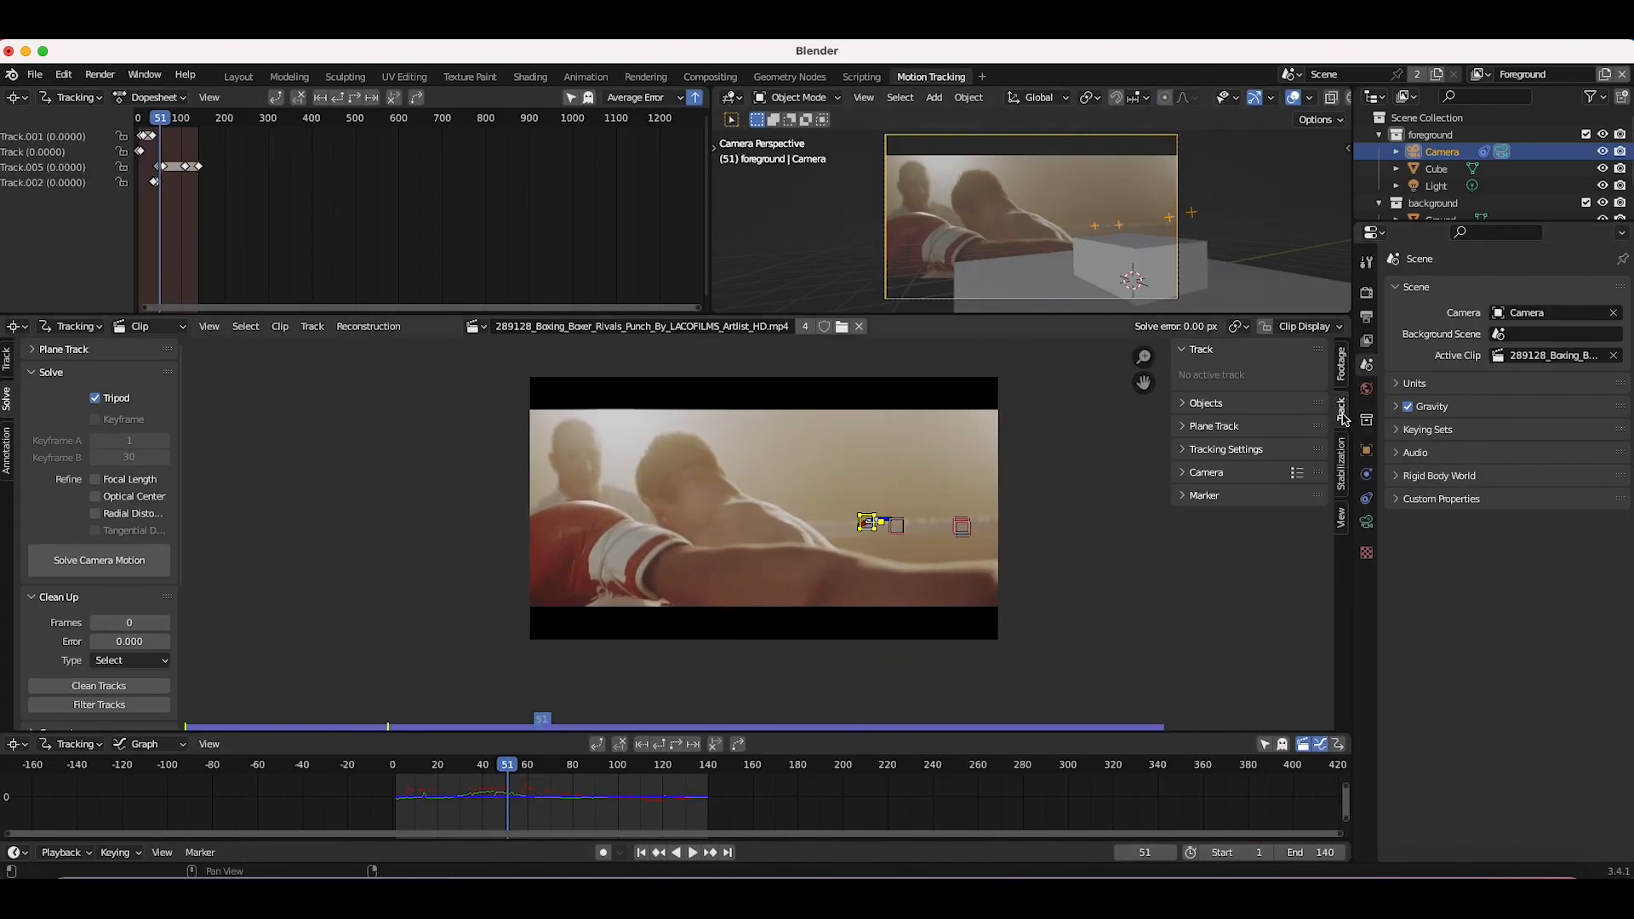
left_click(1190, 403)
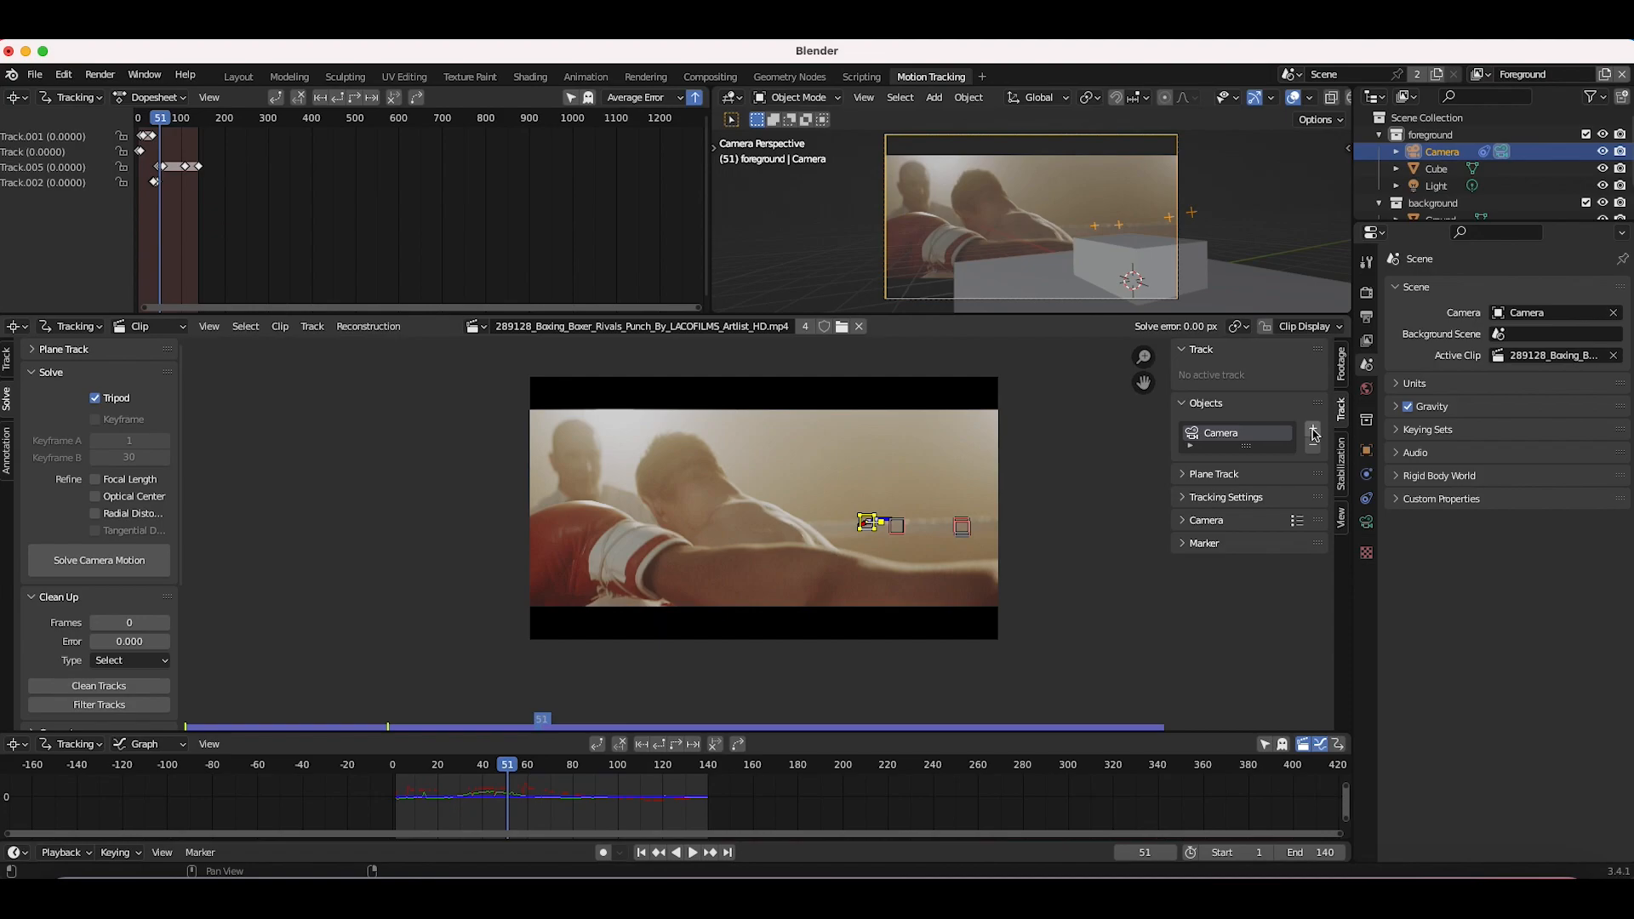
left_click(1313, 432)
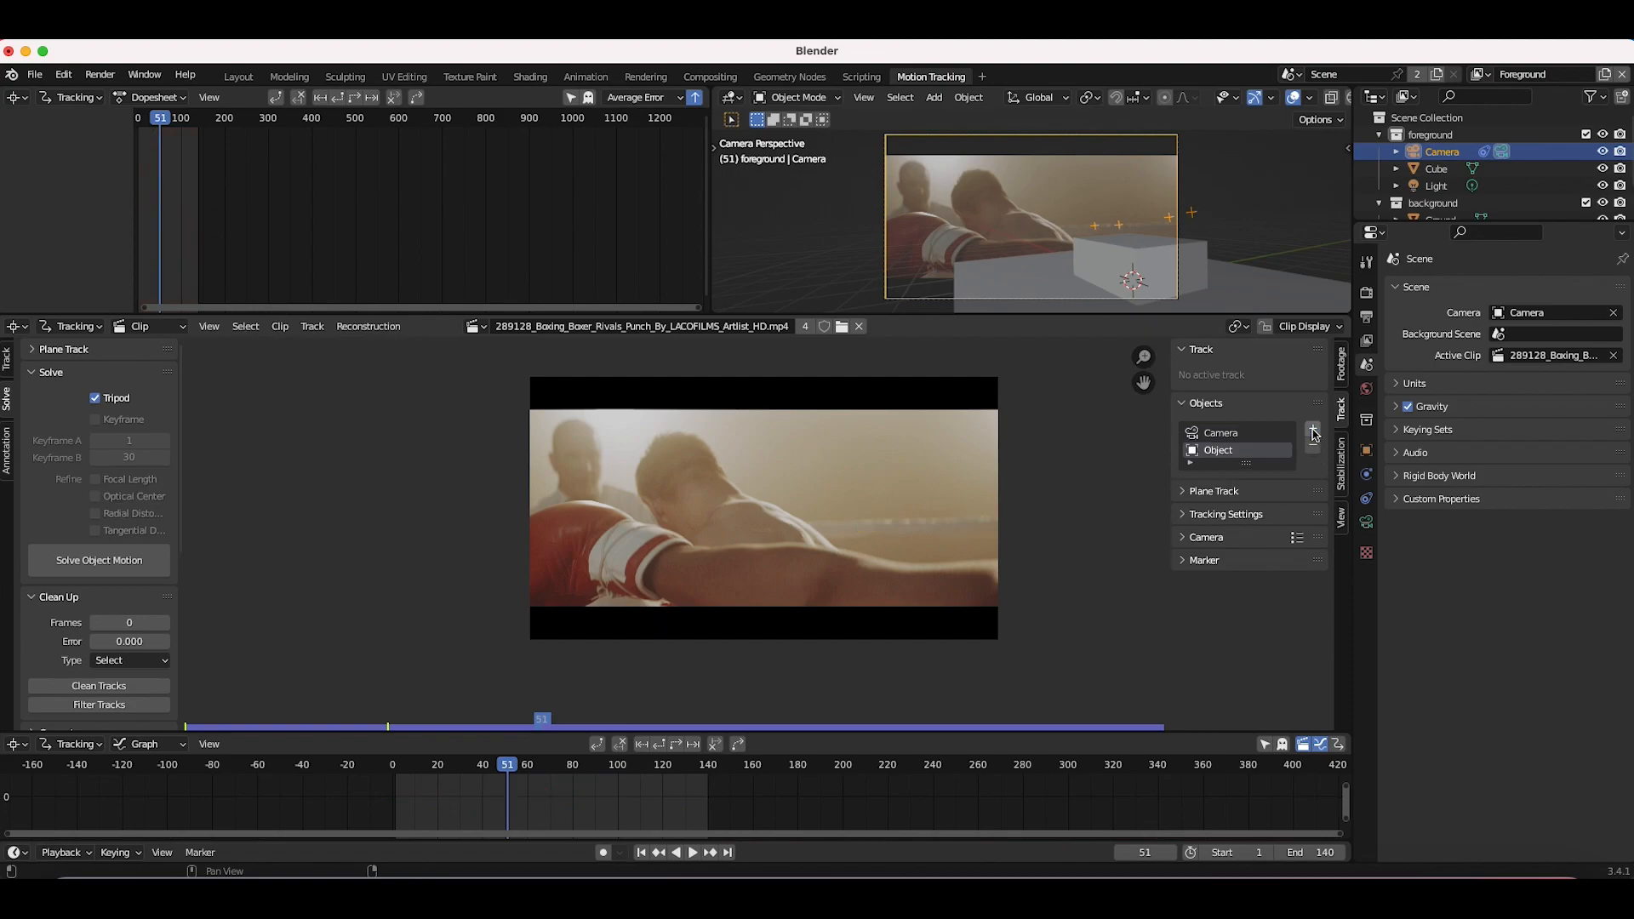
left_click(1222, 436)
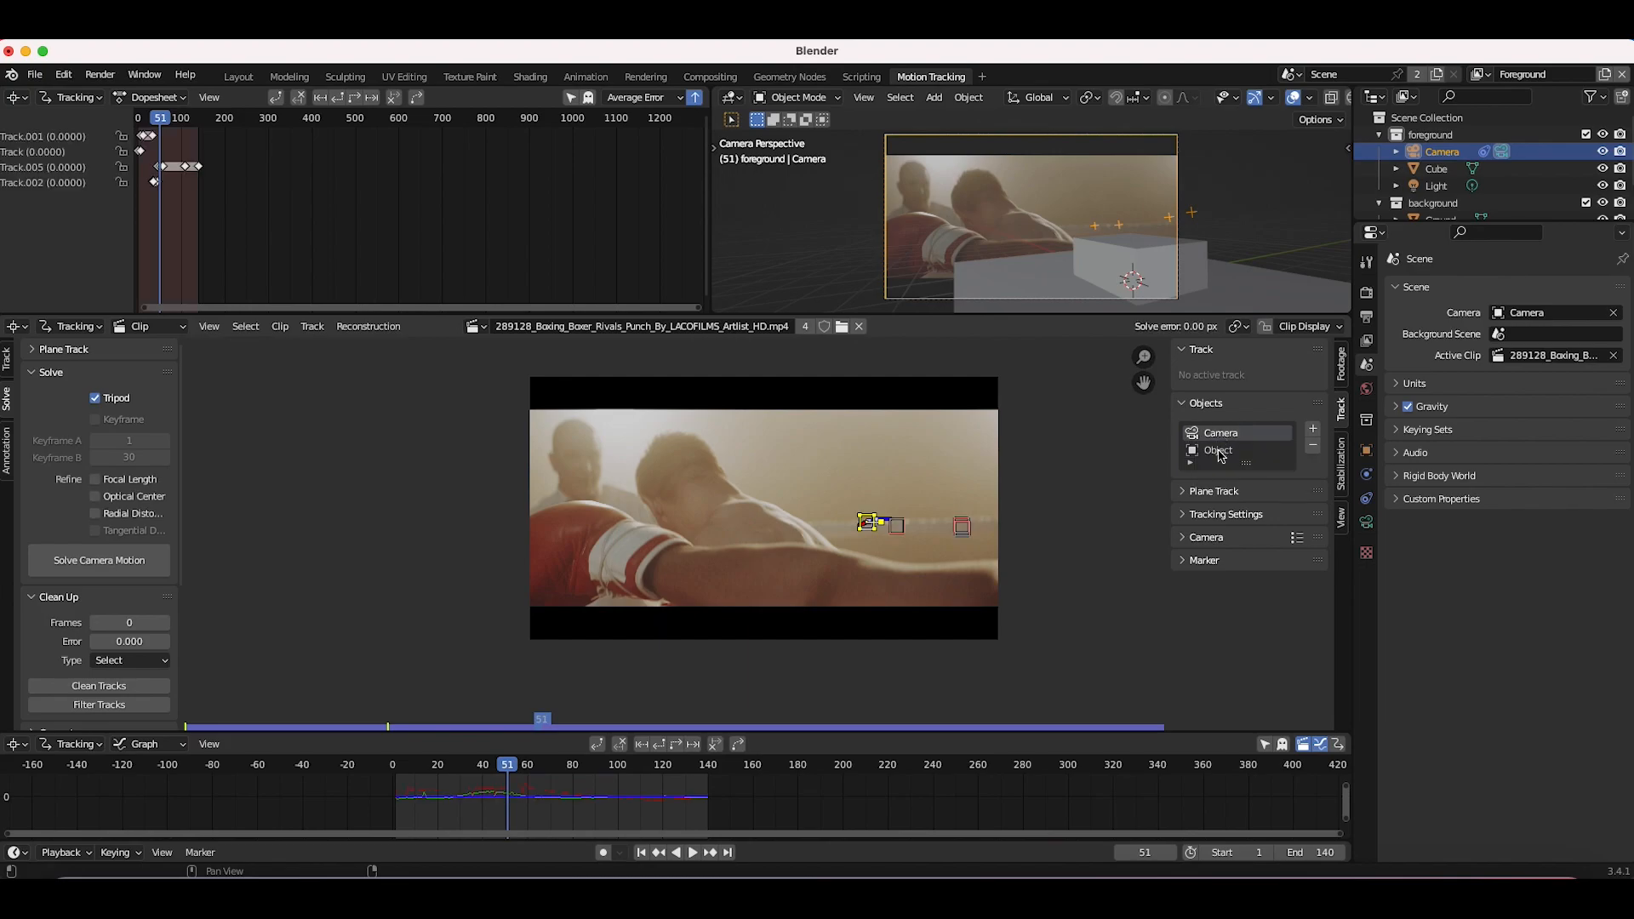
left_click(1222, 451)
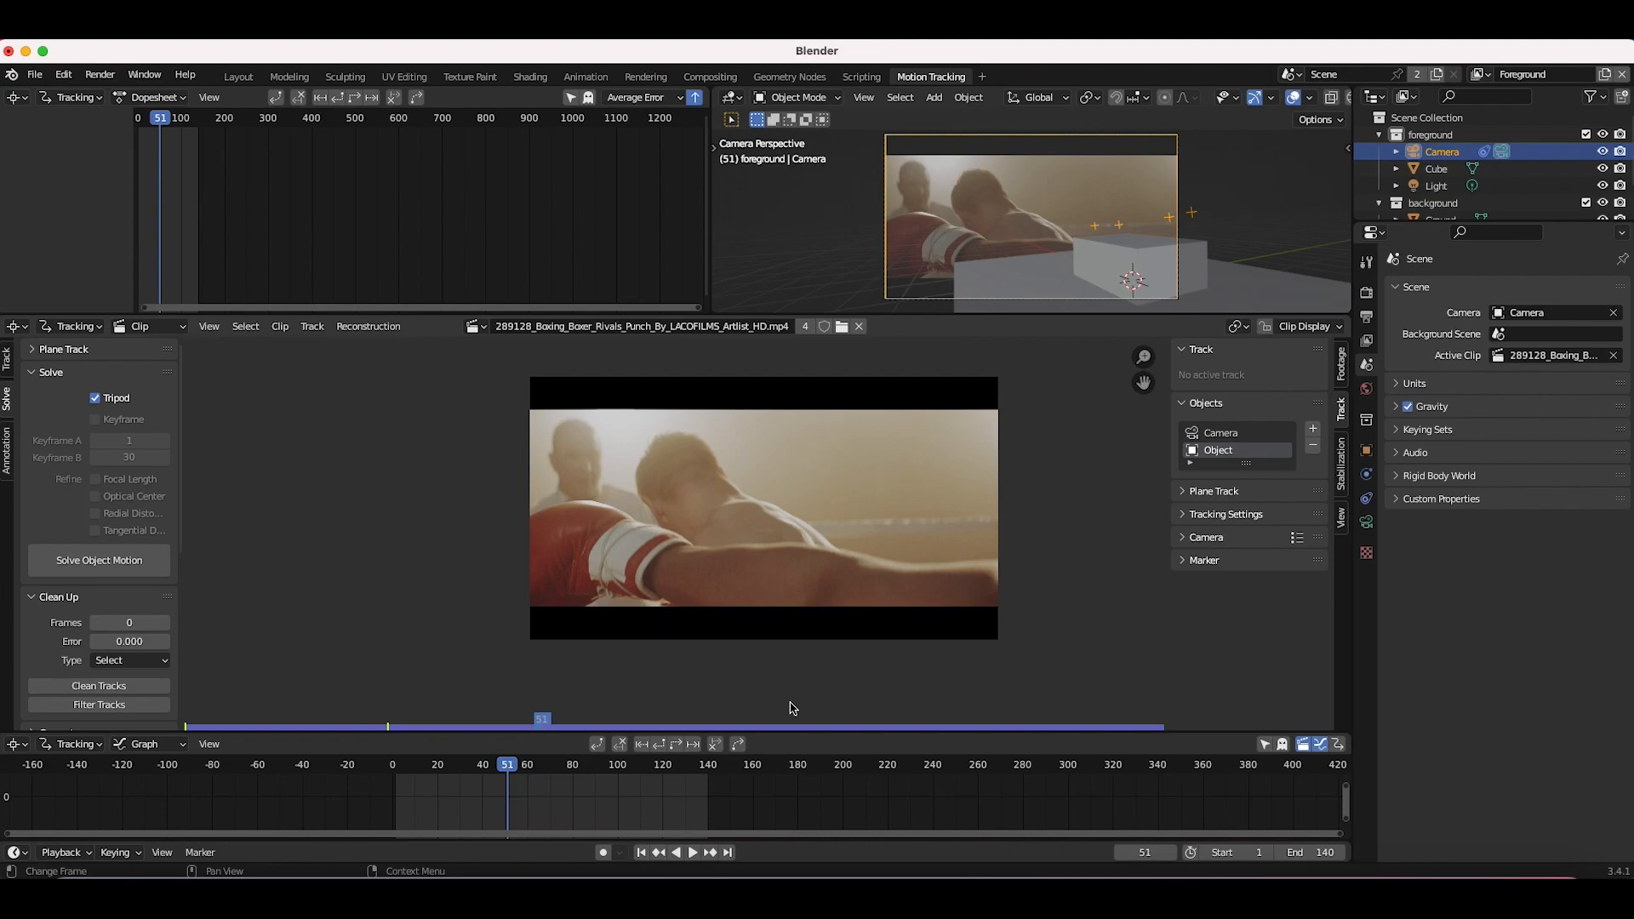
Step: Select two camera tracks at frame 6 and set the scene scale with a distance of 0.35
left_click(642, 852)
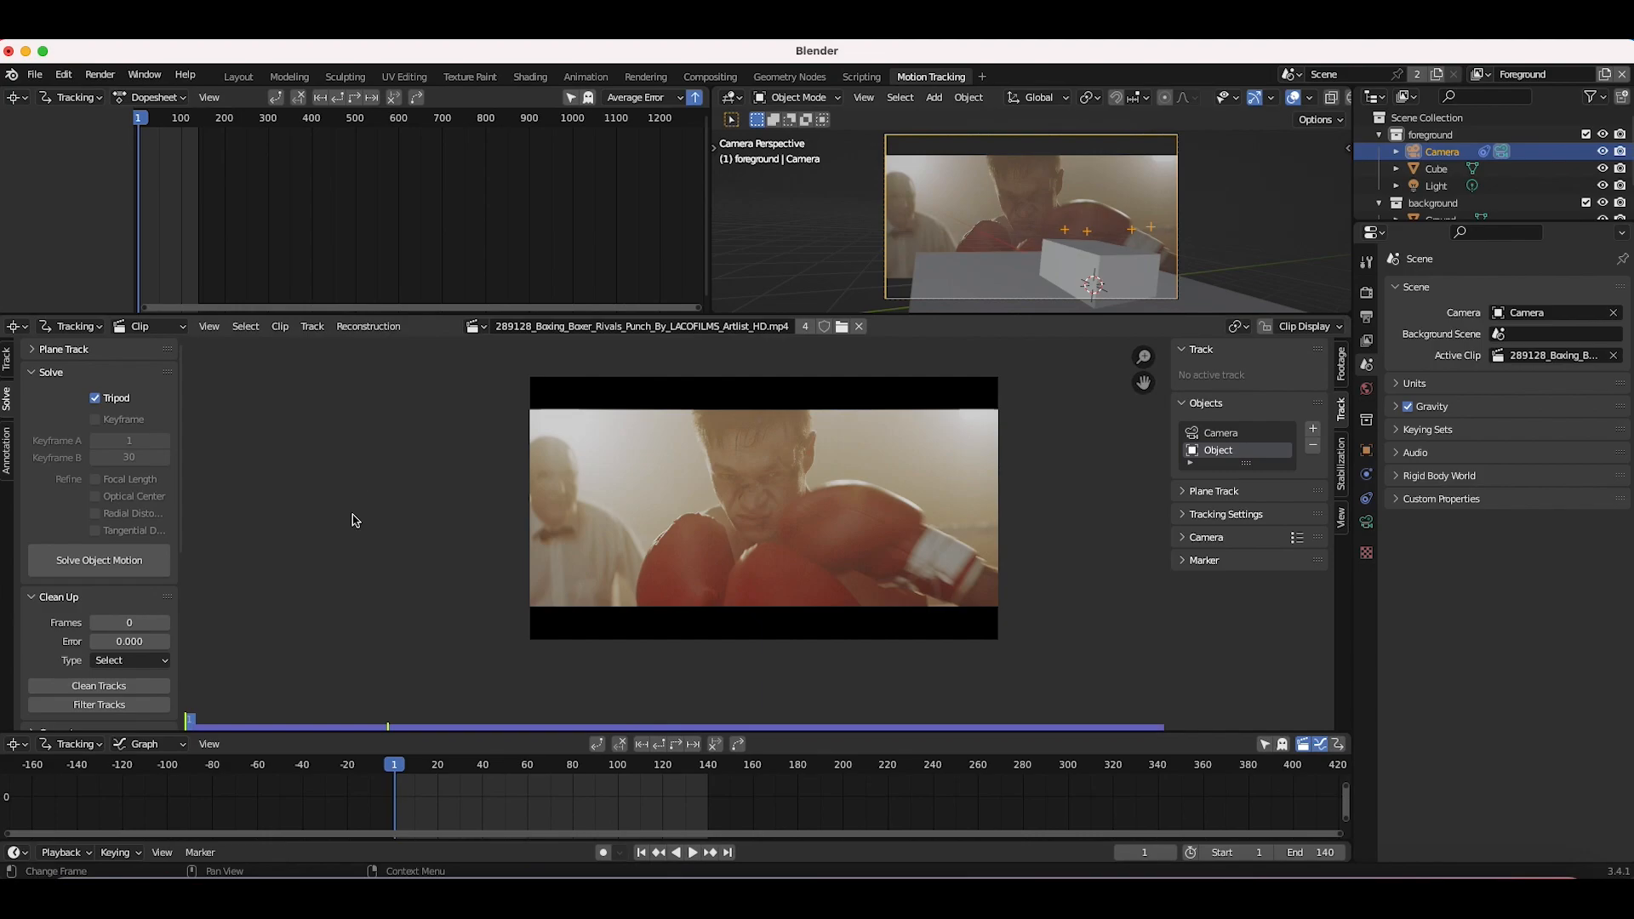
left_click(1222, 436)
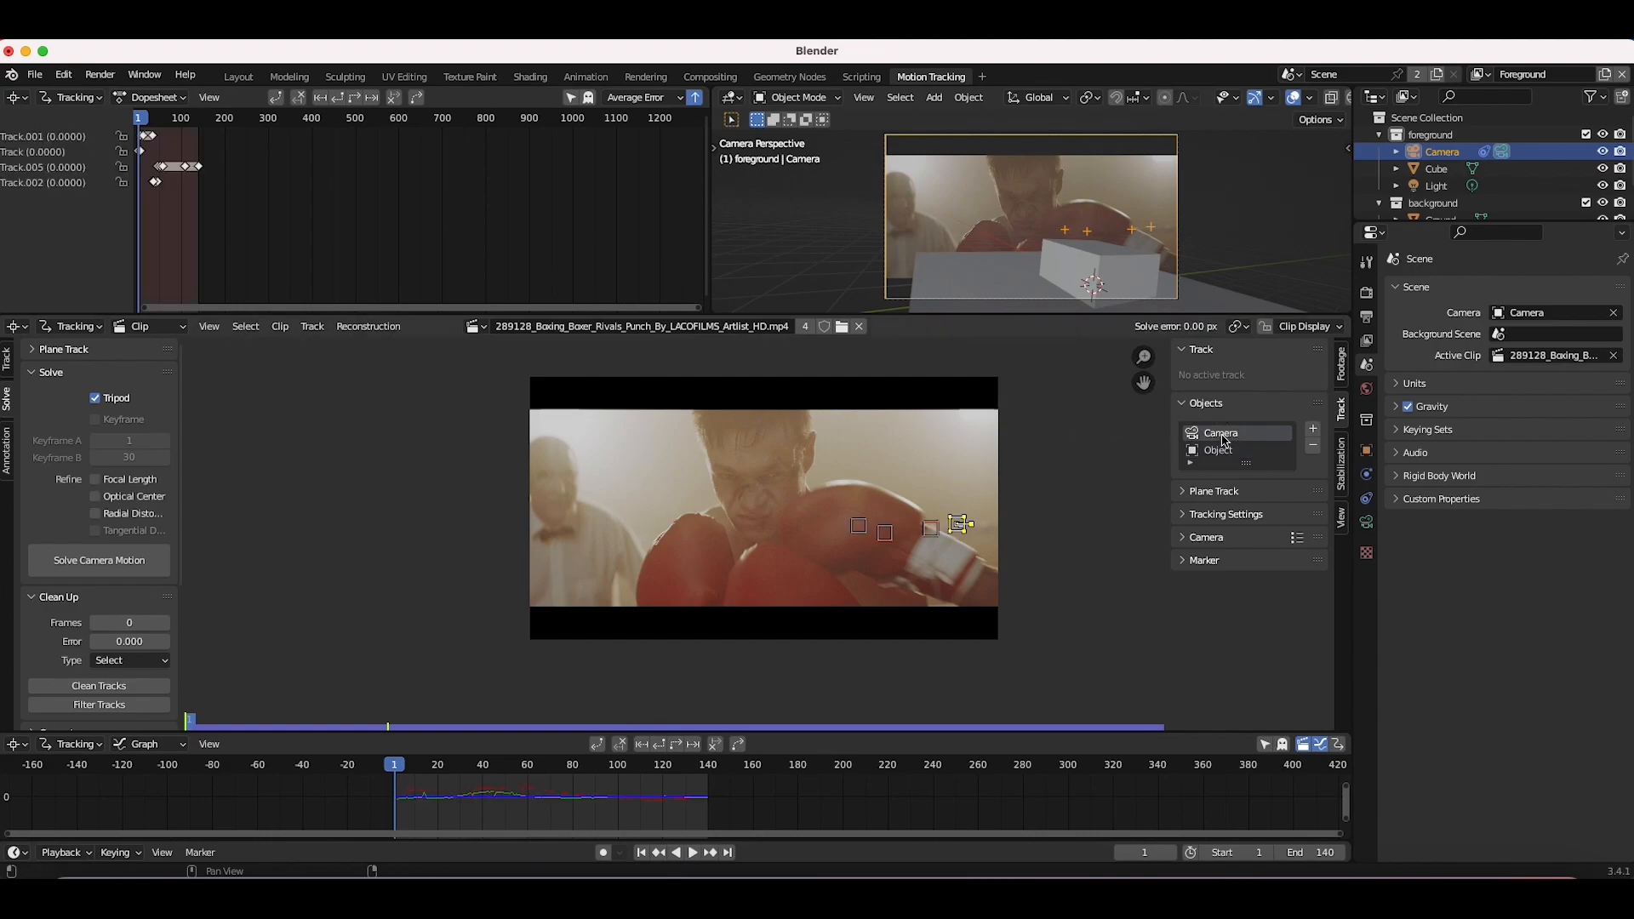
left_click_drag(394, 769, 406, 769)
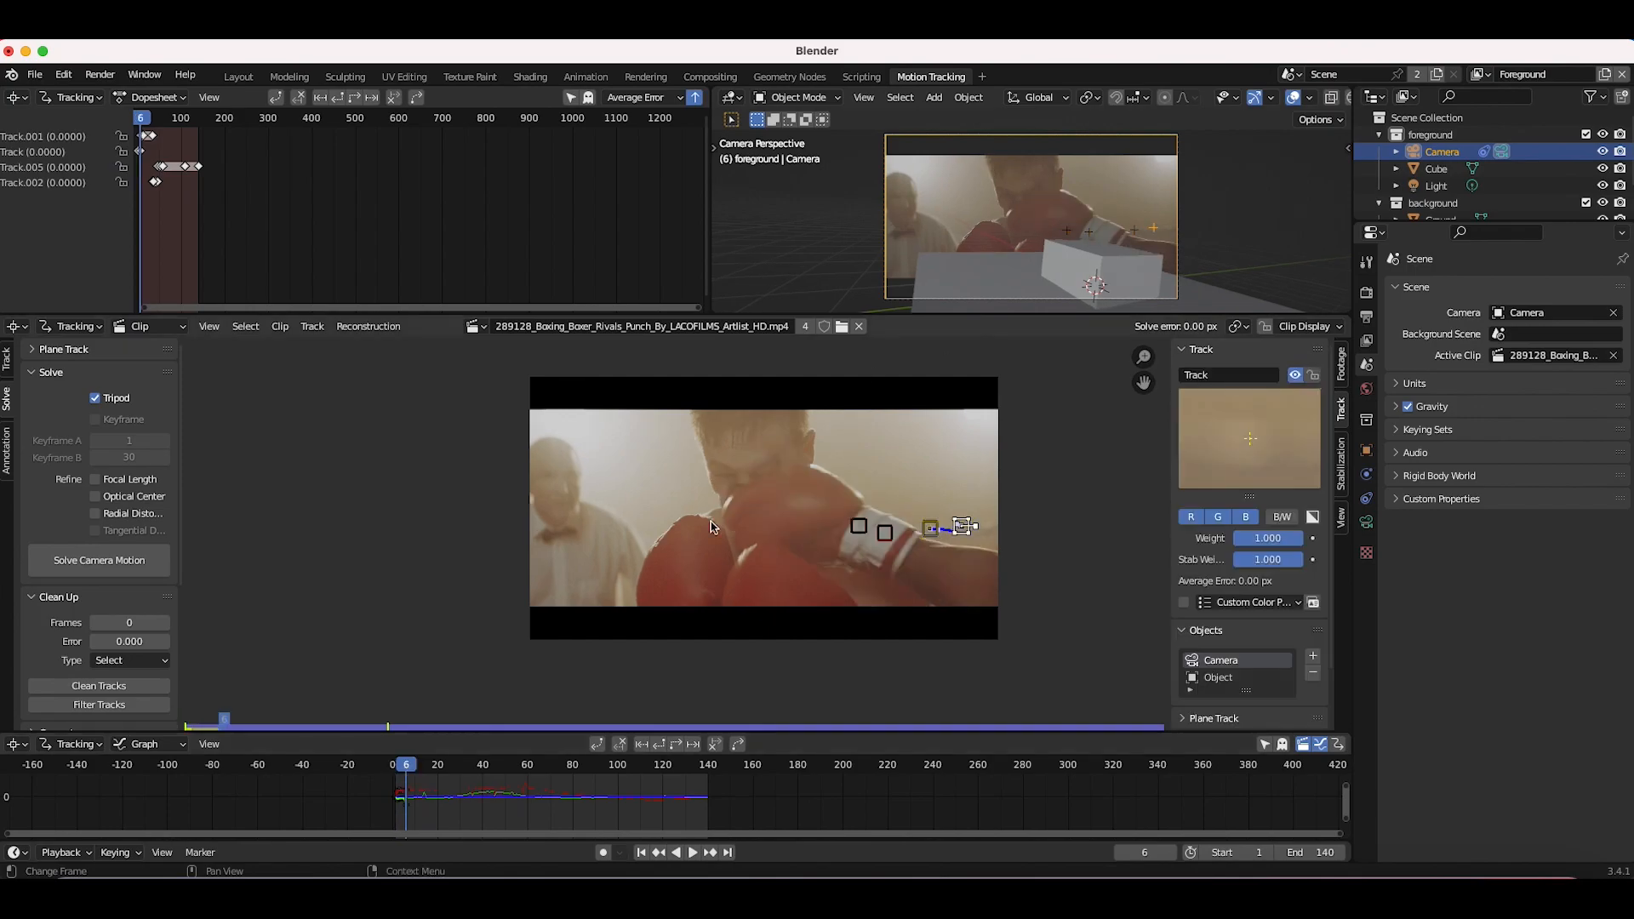
scroll(899, 548, "up", 2)
scroll(899, 550, "right", 8)
left_click(615, 567)
left_click(662, 565, "shift")
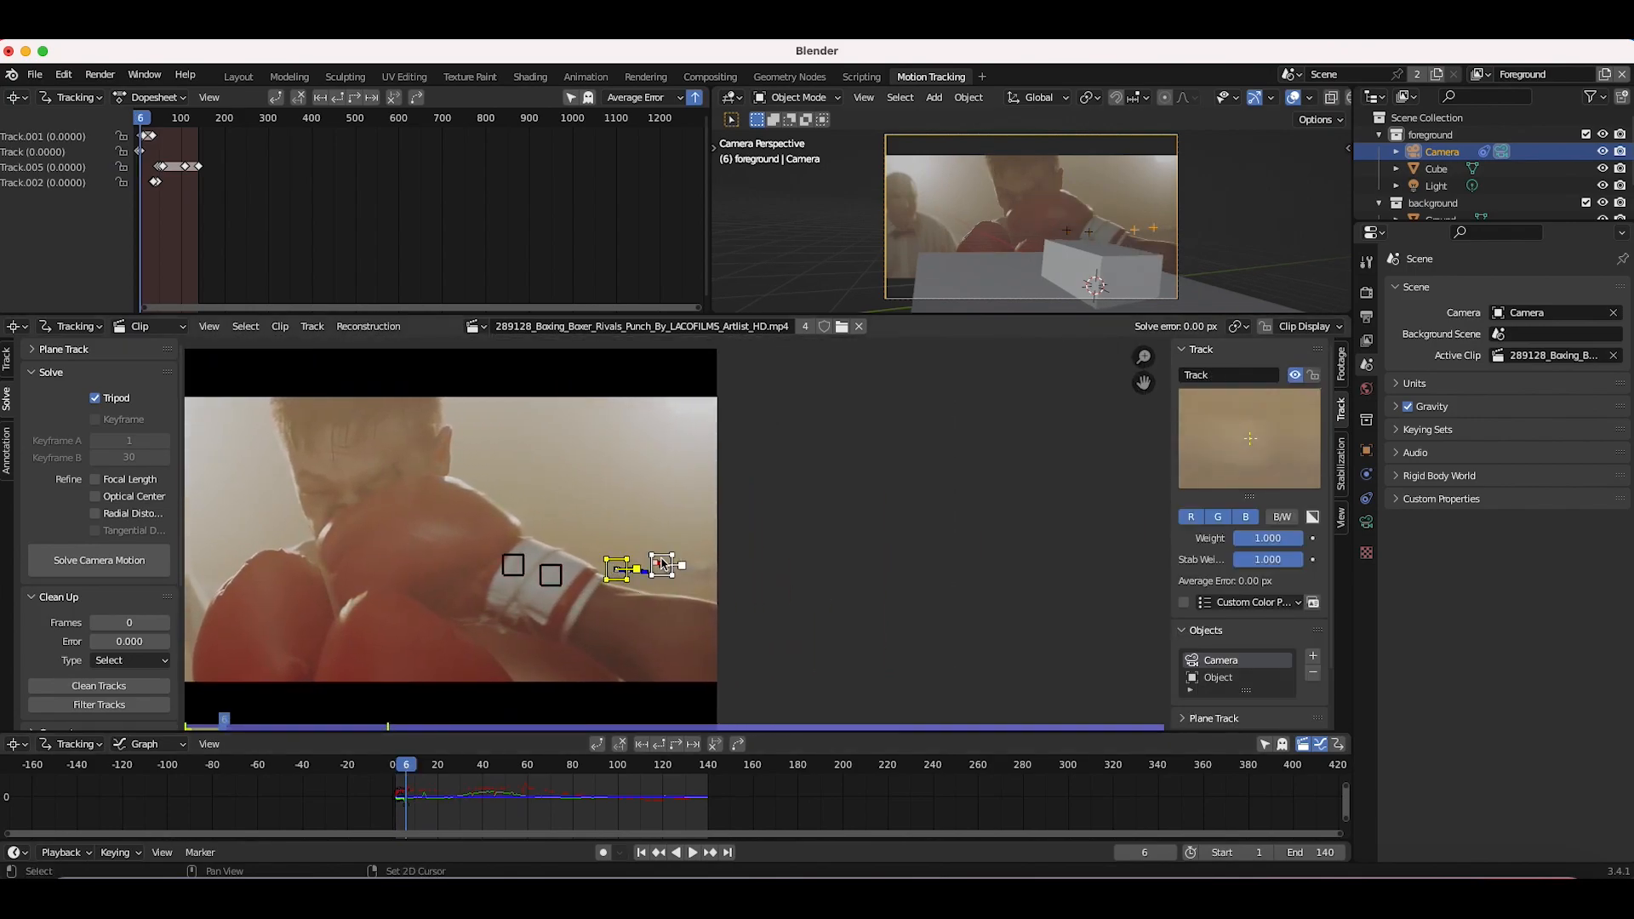
scroll(47, 677, "down", 5)
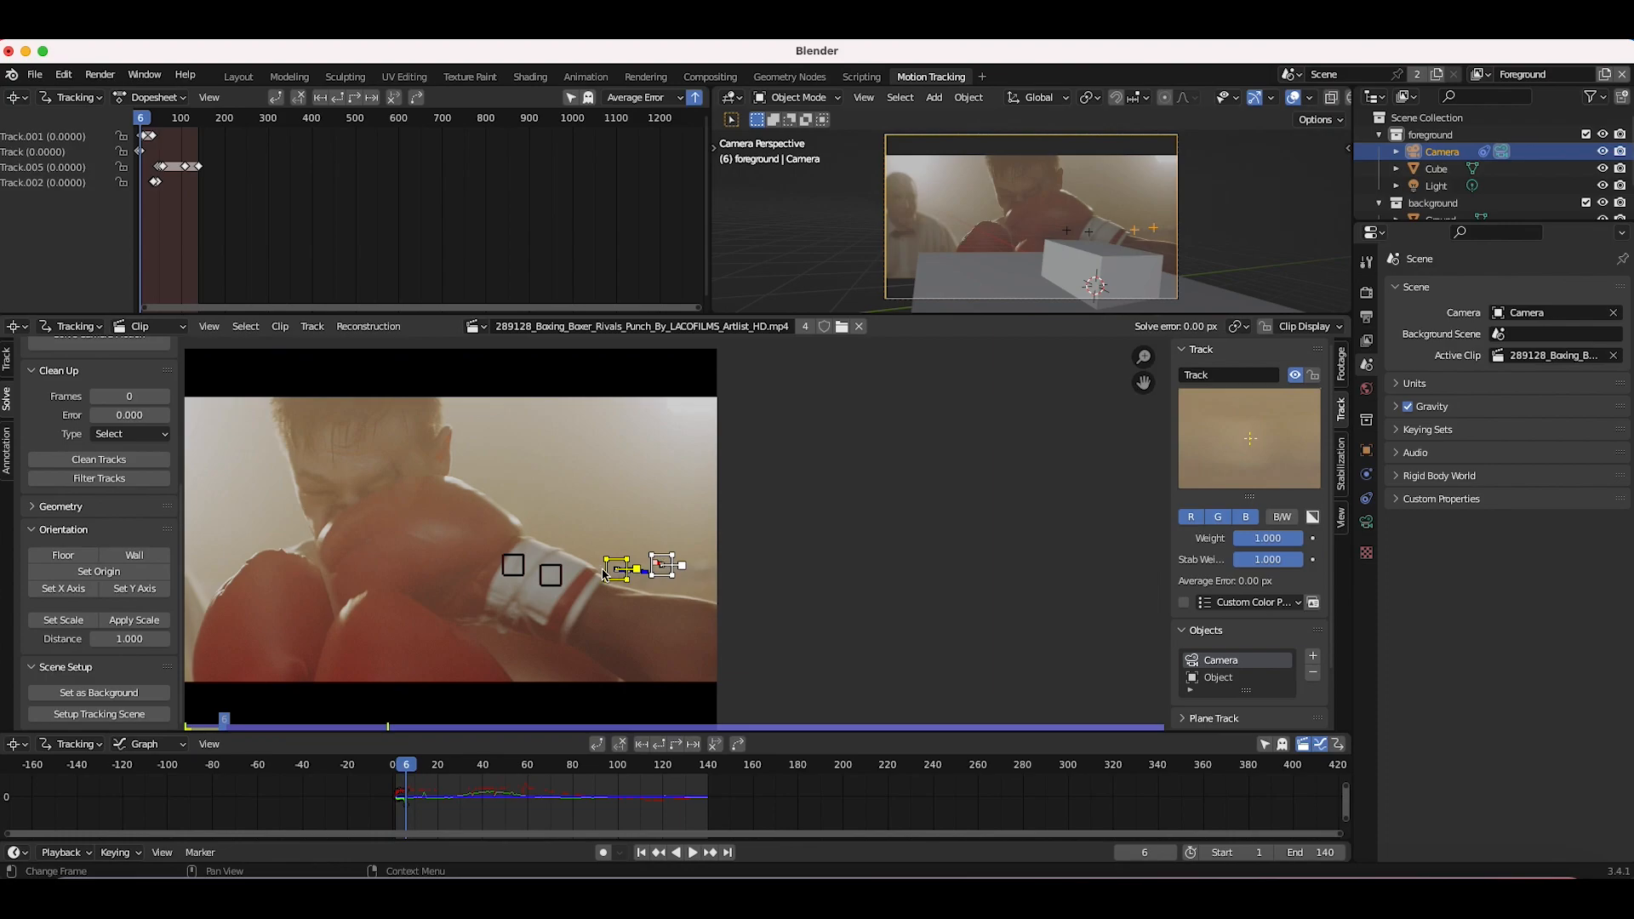
left_click(130, 643)
type(".35")
key("Return")
left_click(63, 619)
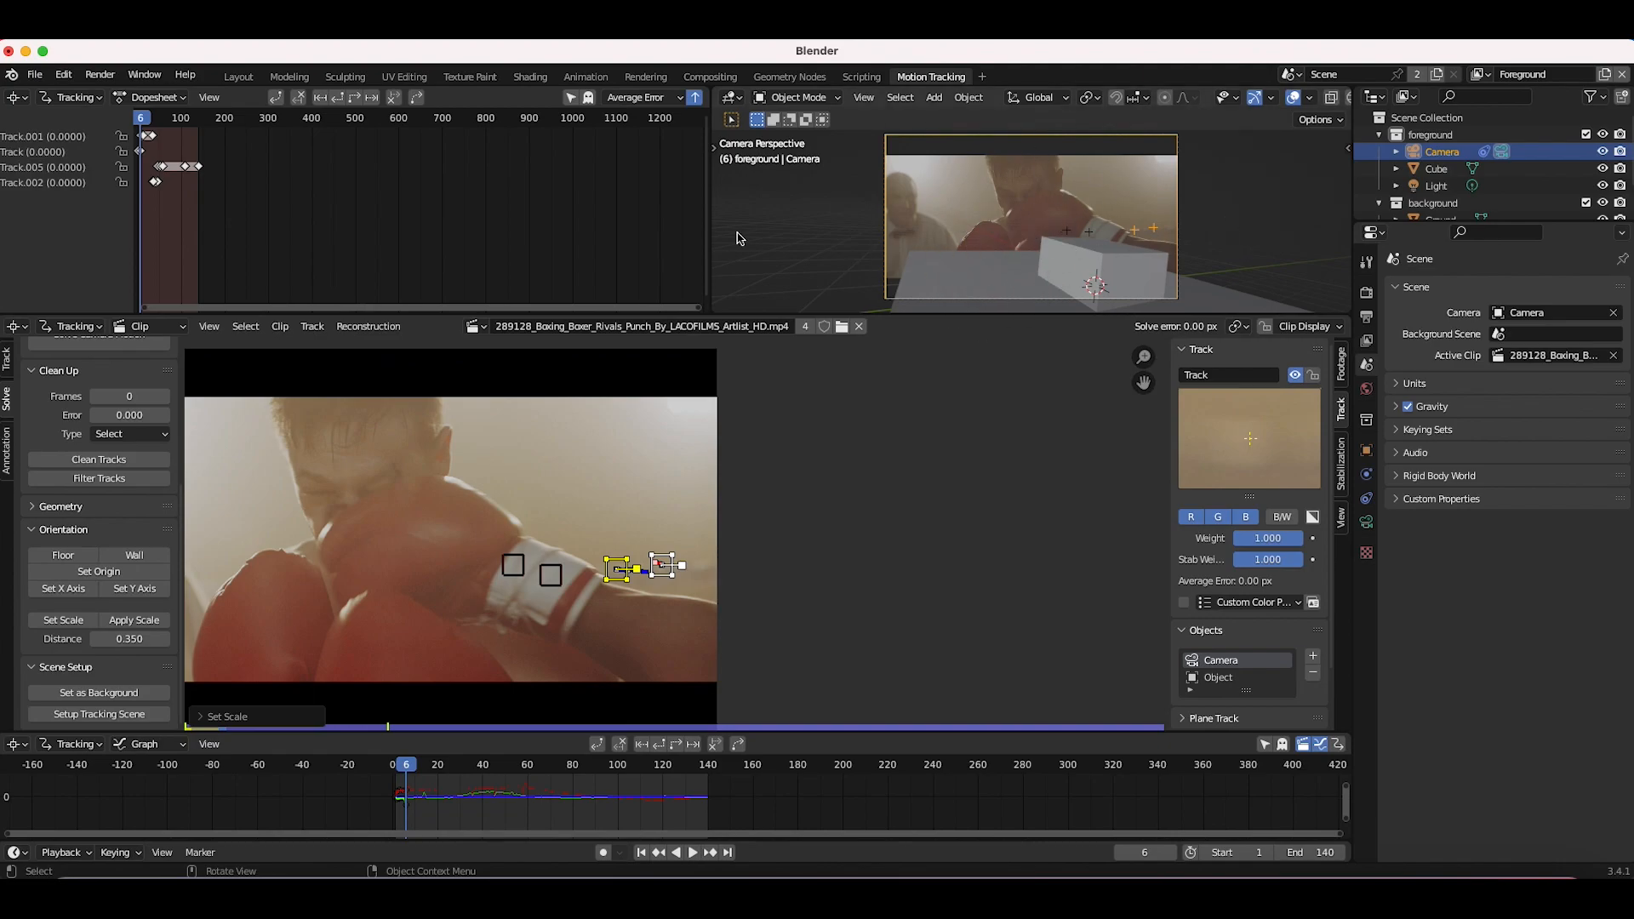
Step: Switch to the Object tracking object and place a marker on the boxer's forehead at frame 1, tracking it a few frames
key("Home")
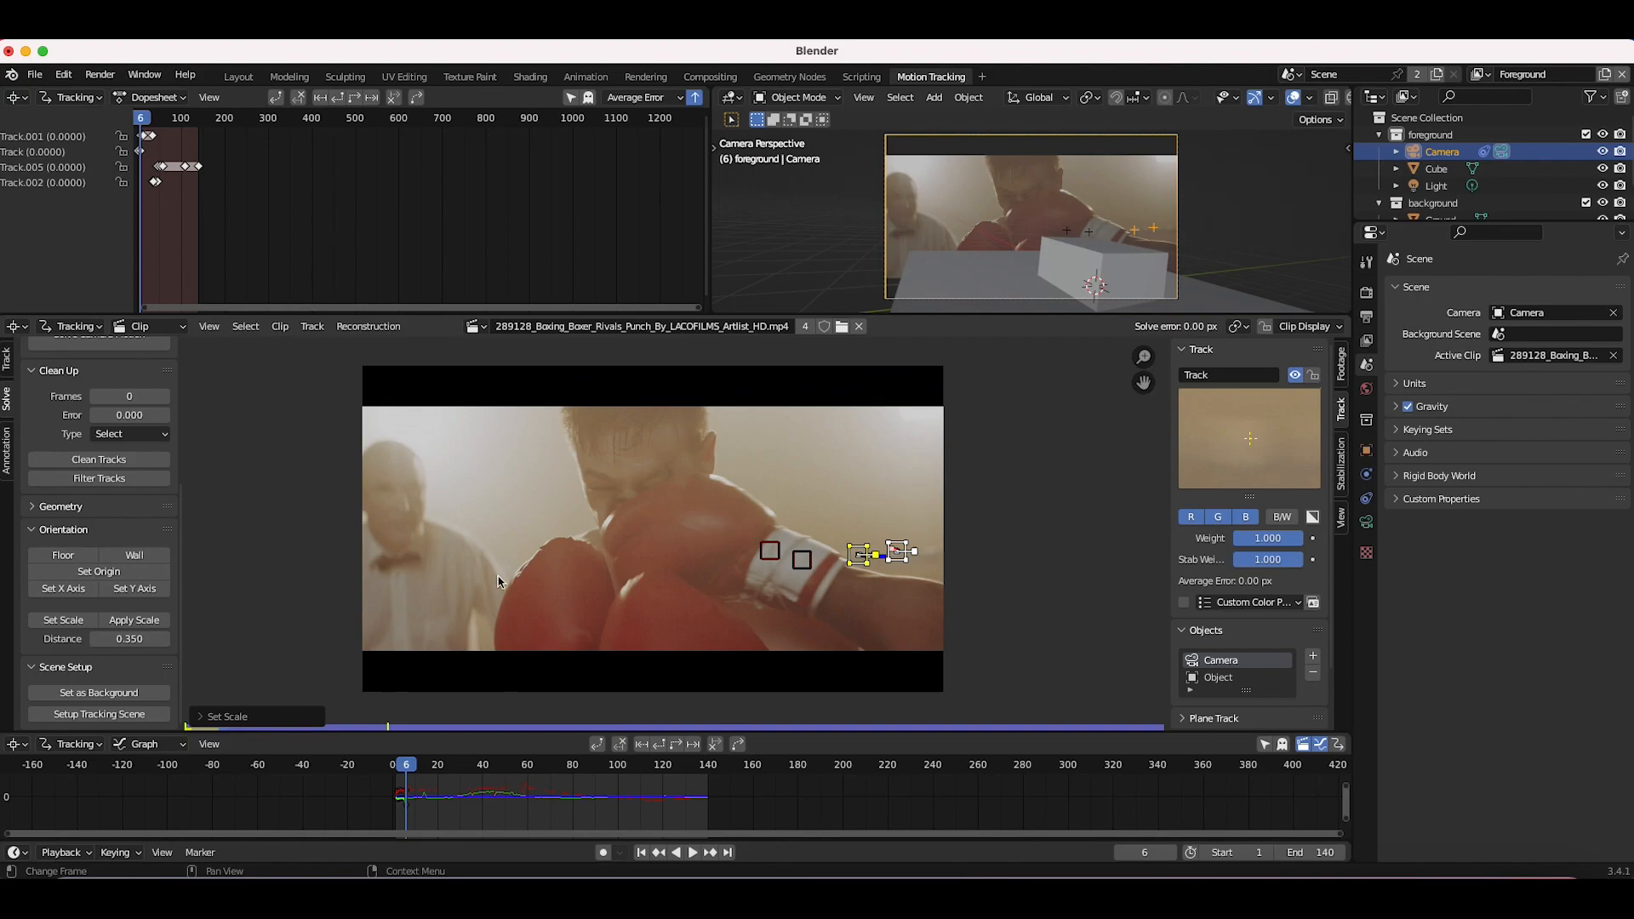
left_click(1217, 678)
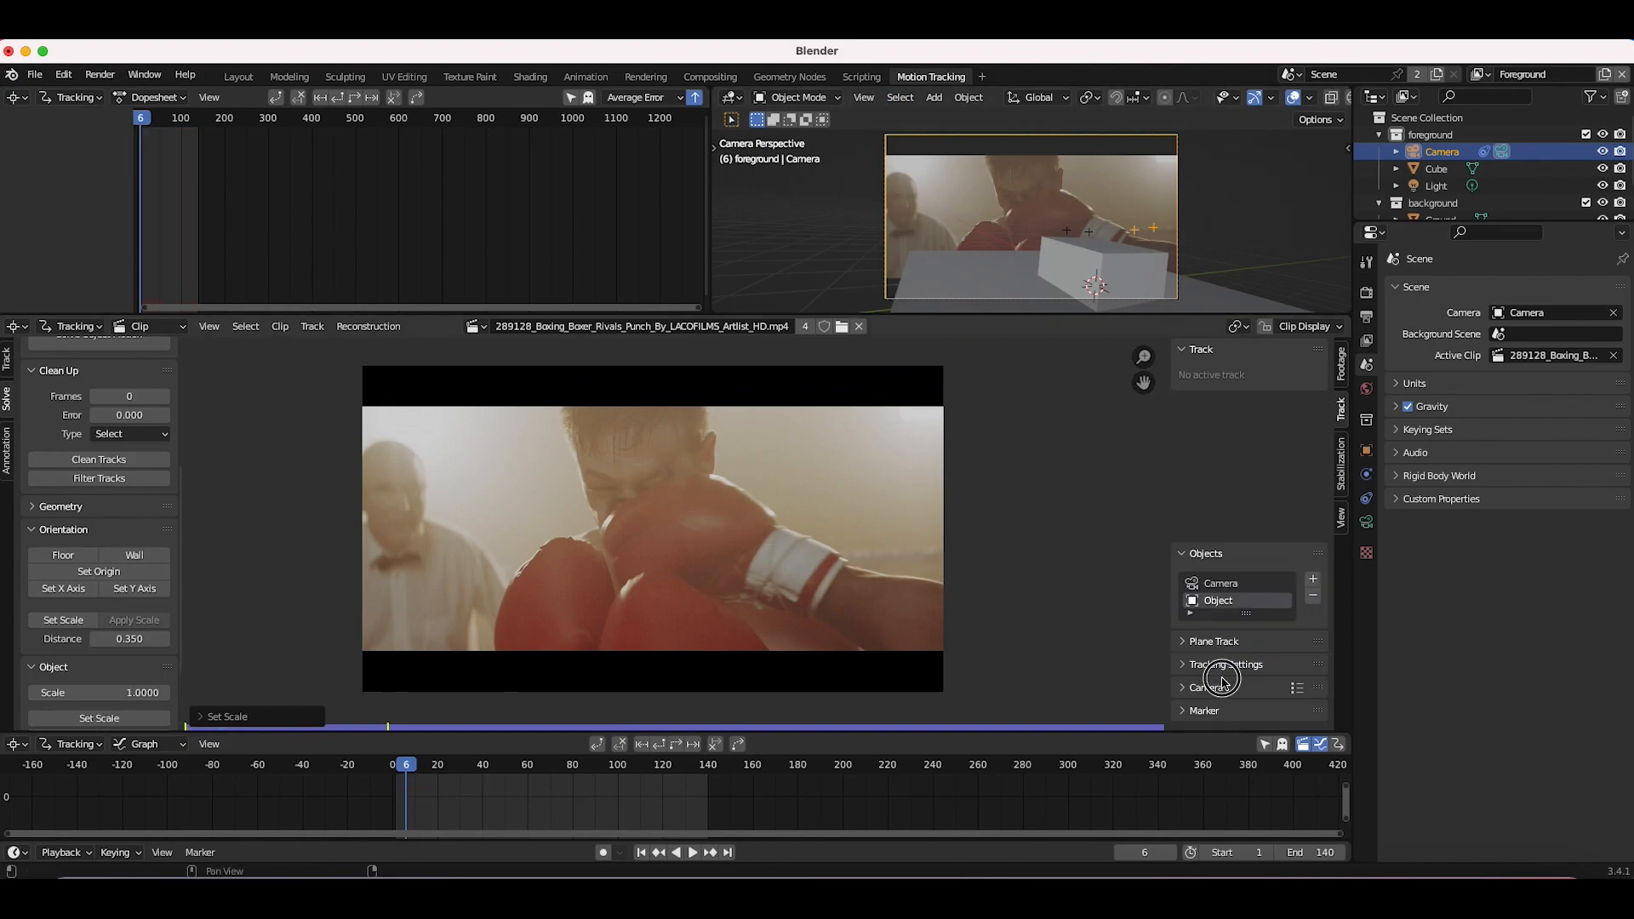
left_click(641, 852)
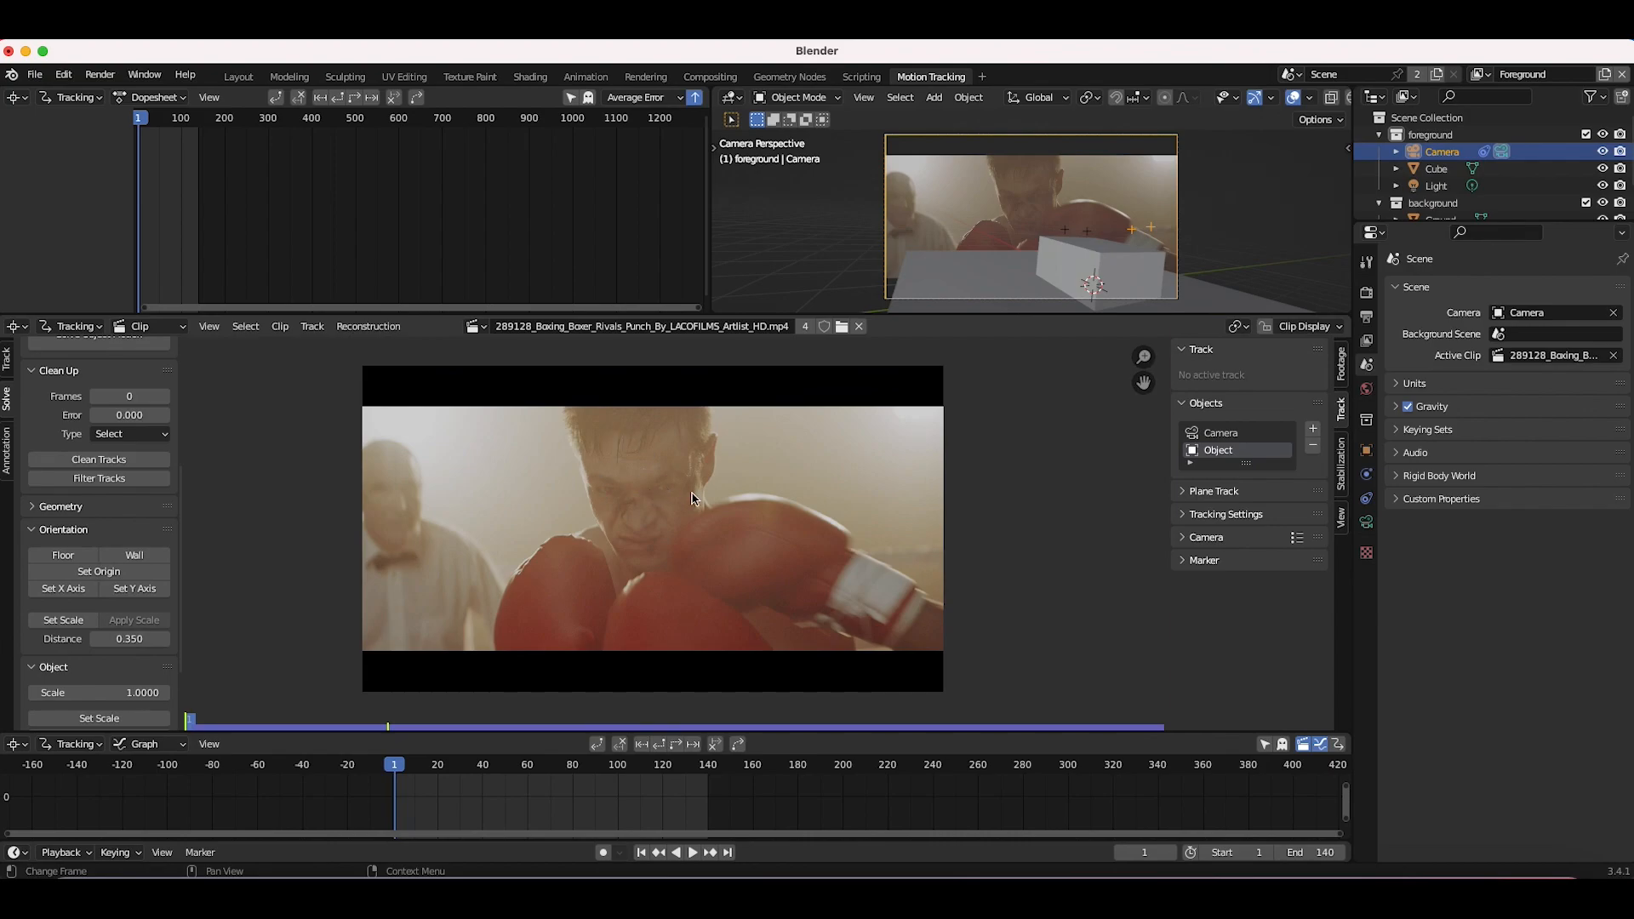
scroll(671, 506, "up", 1)
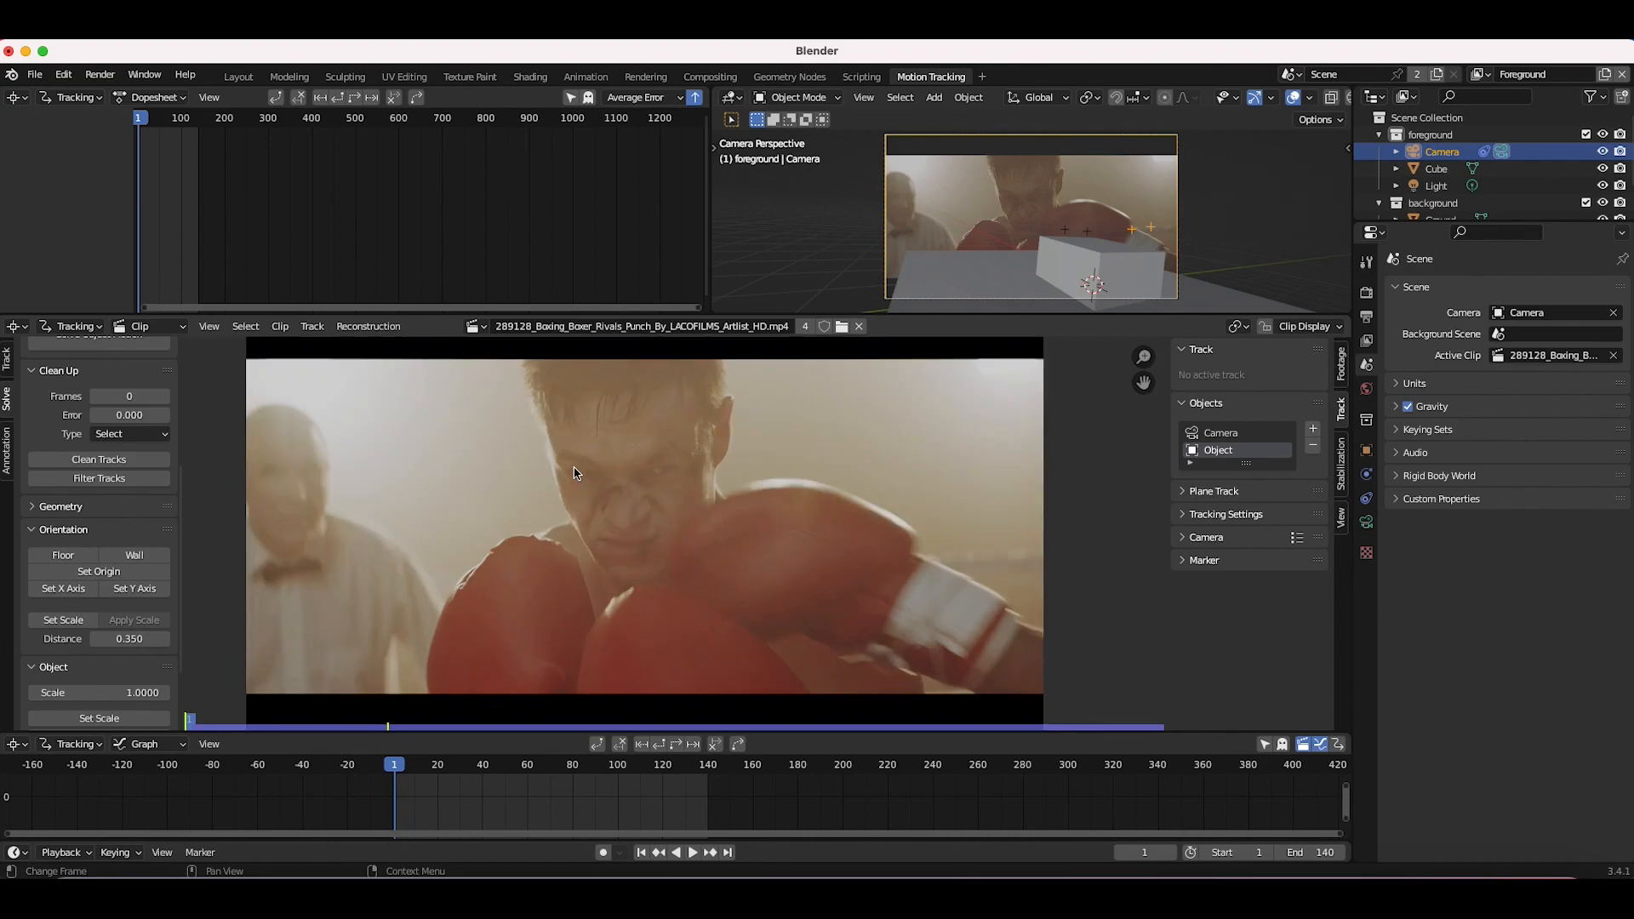
left_click(662, 475, "ctrl")
left_click(696, 747)
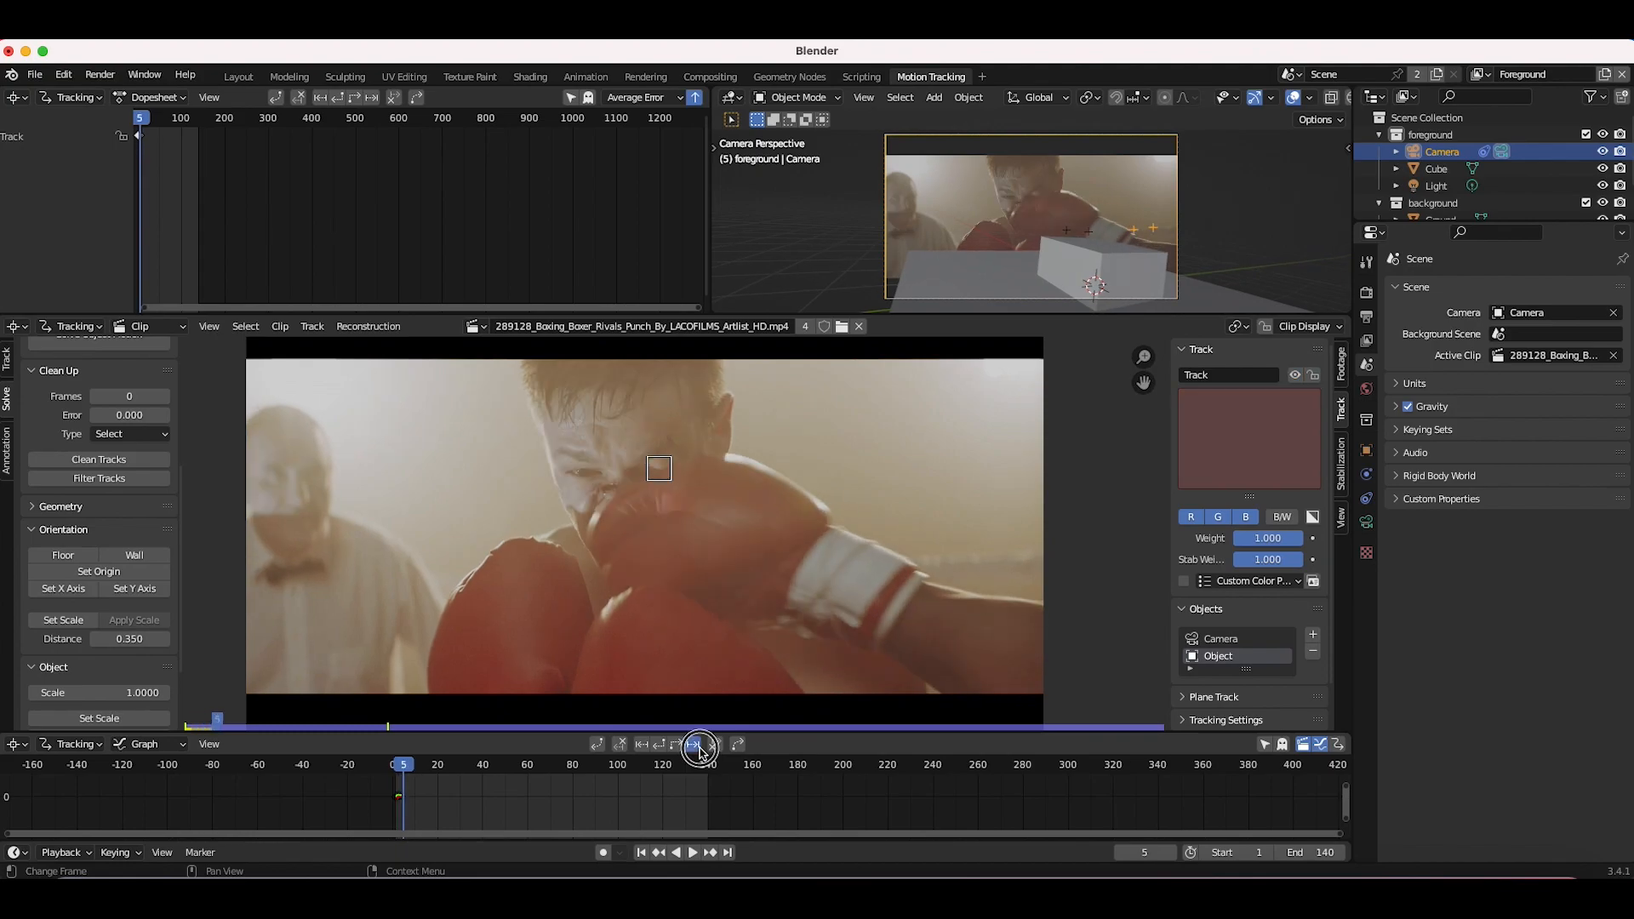
left_click(658, 746)
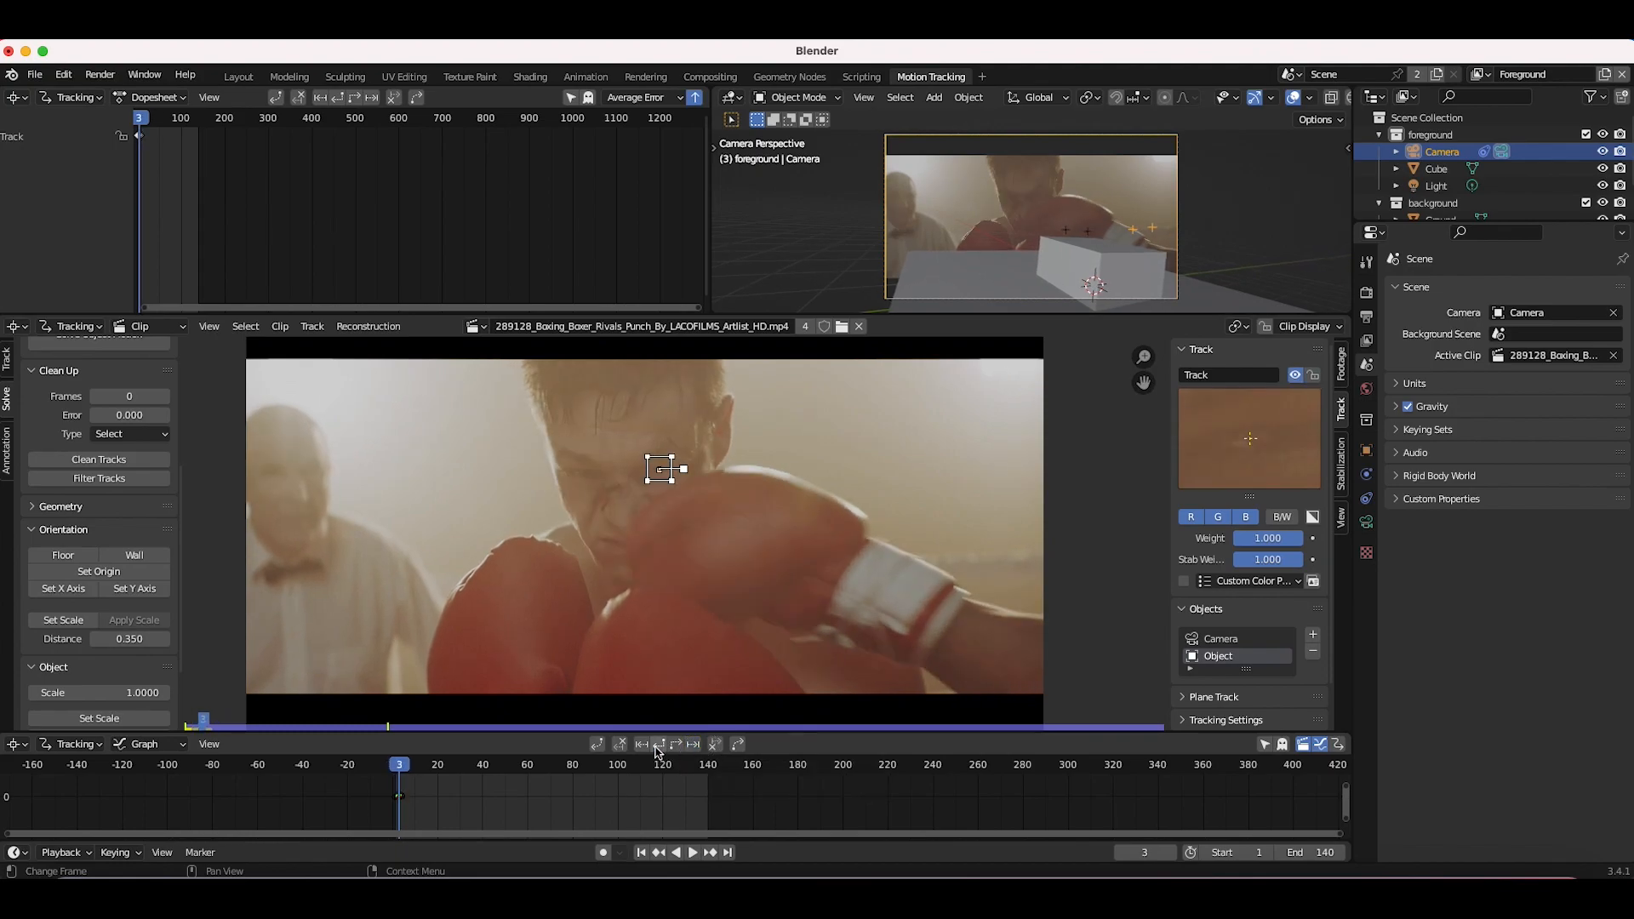
key("space")
left_click(659, 745)
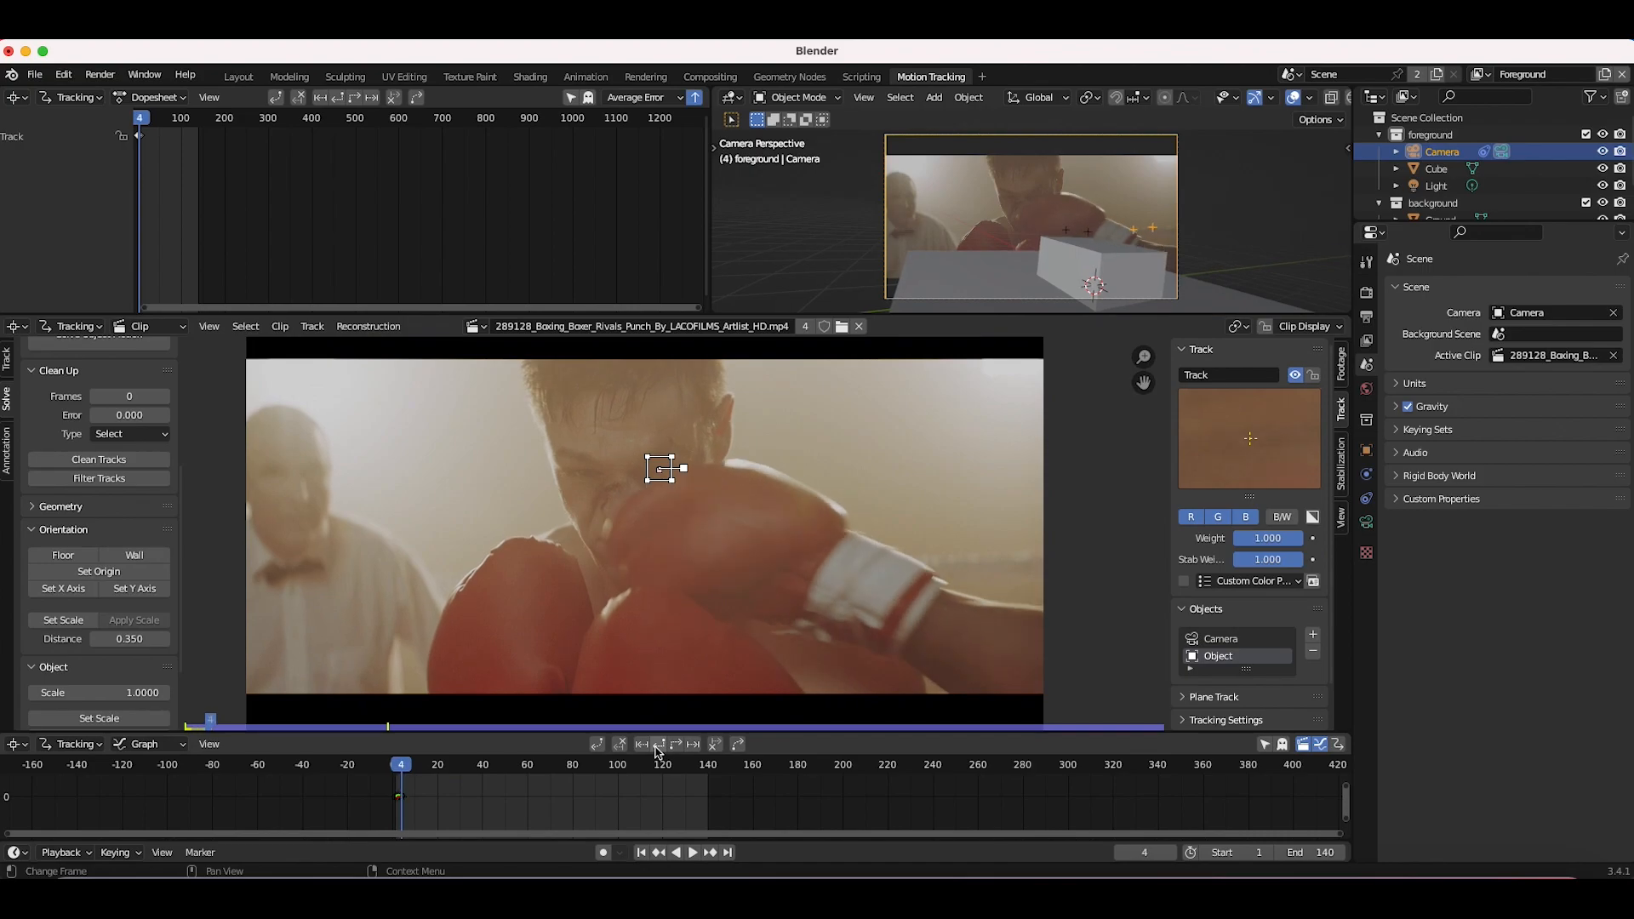
Step: Add a second object marker on the boxer's brow near the eye and track it, repositioning it as it slips
scroll(549, 458, "up", 1)
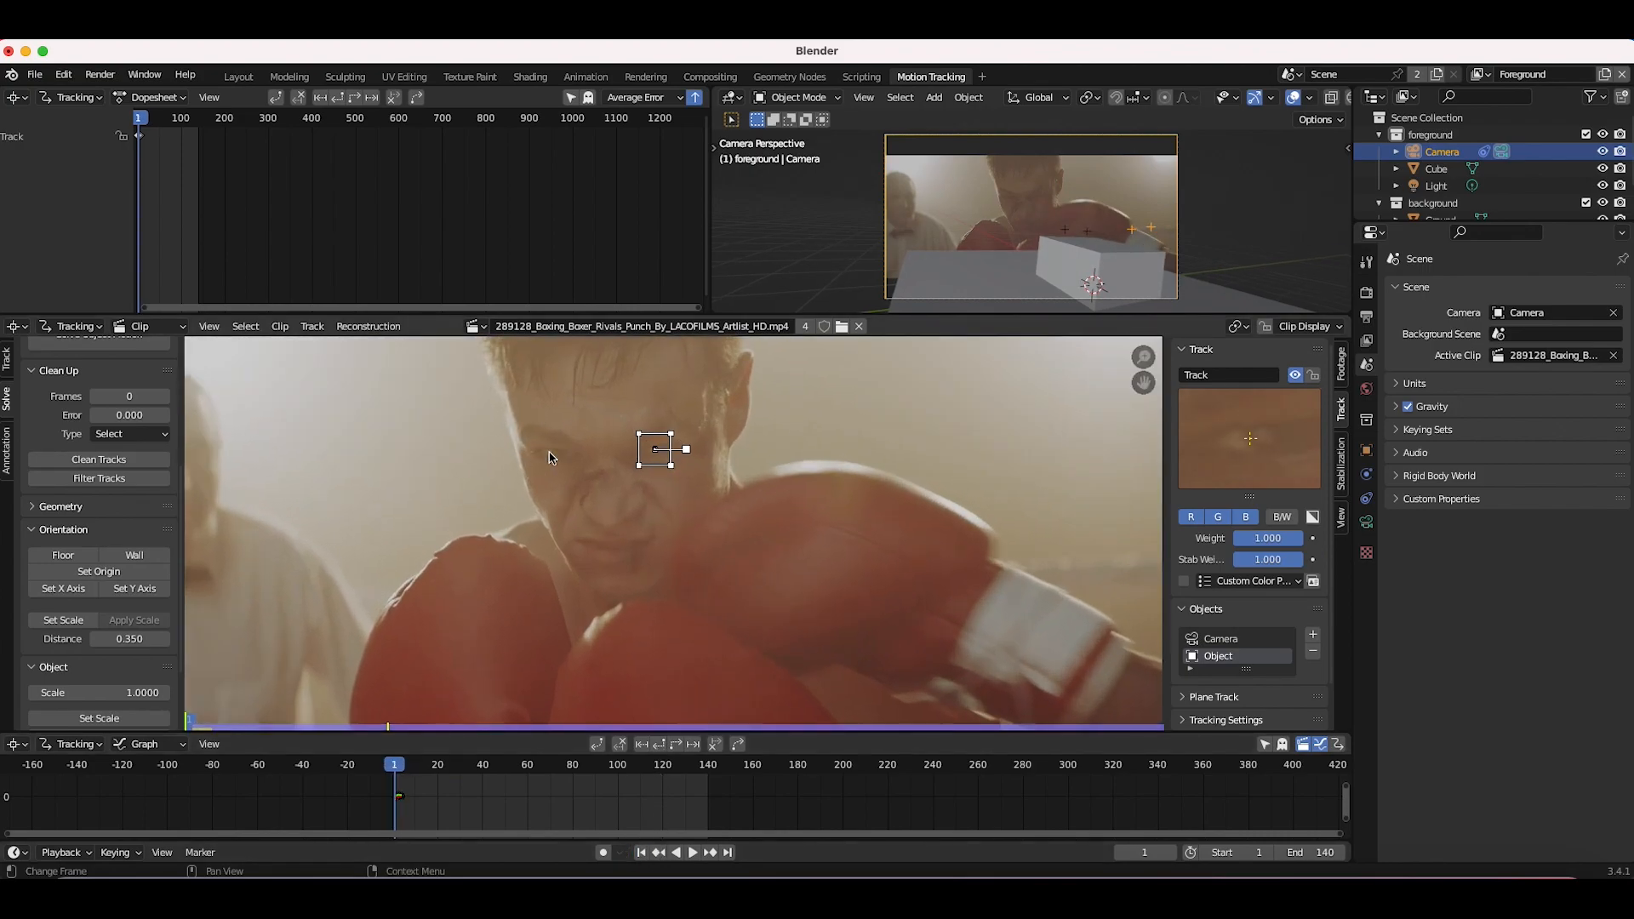
left_click(549, 455, "ctrl")
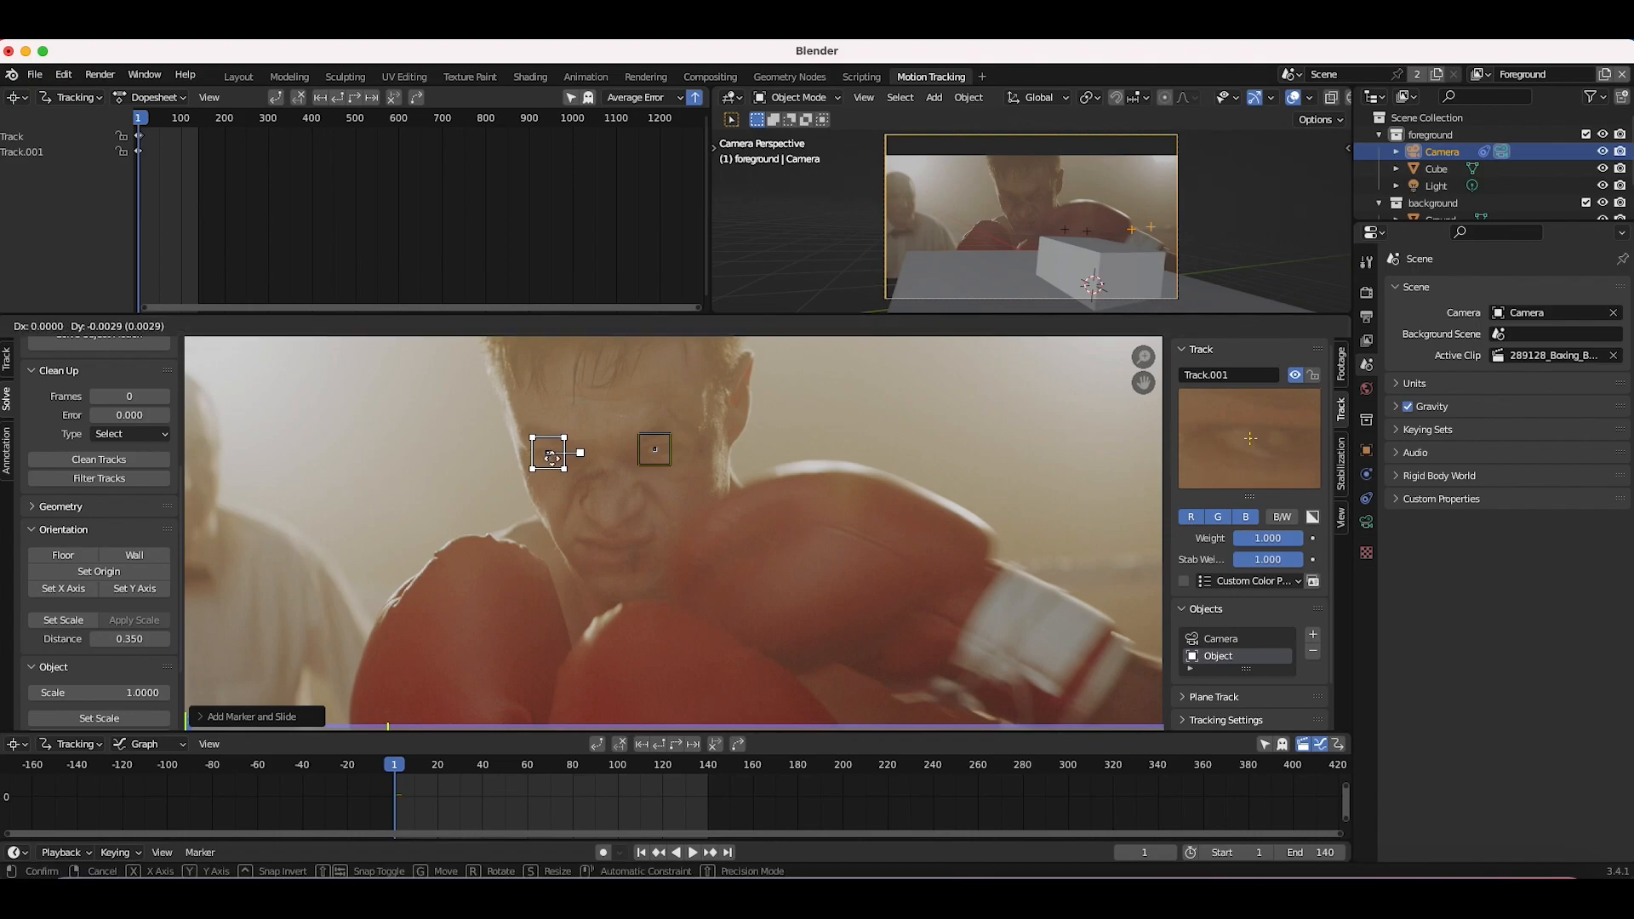
key("ctrl+t")
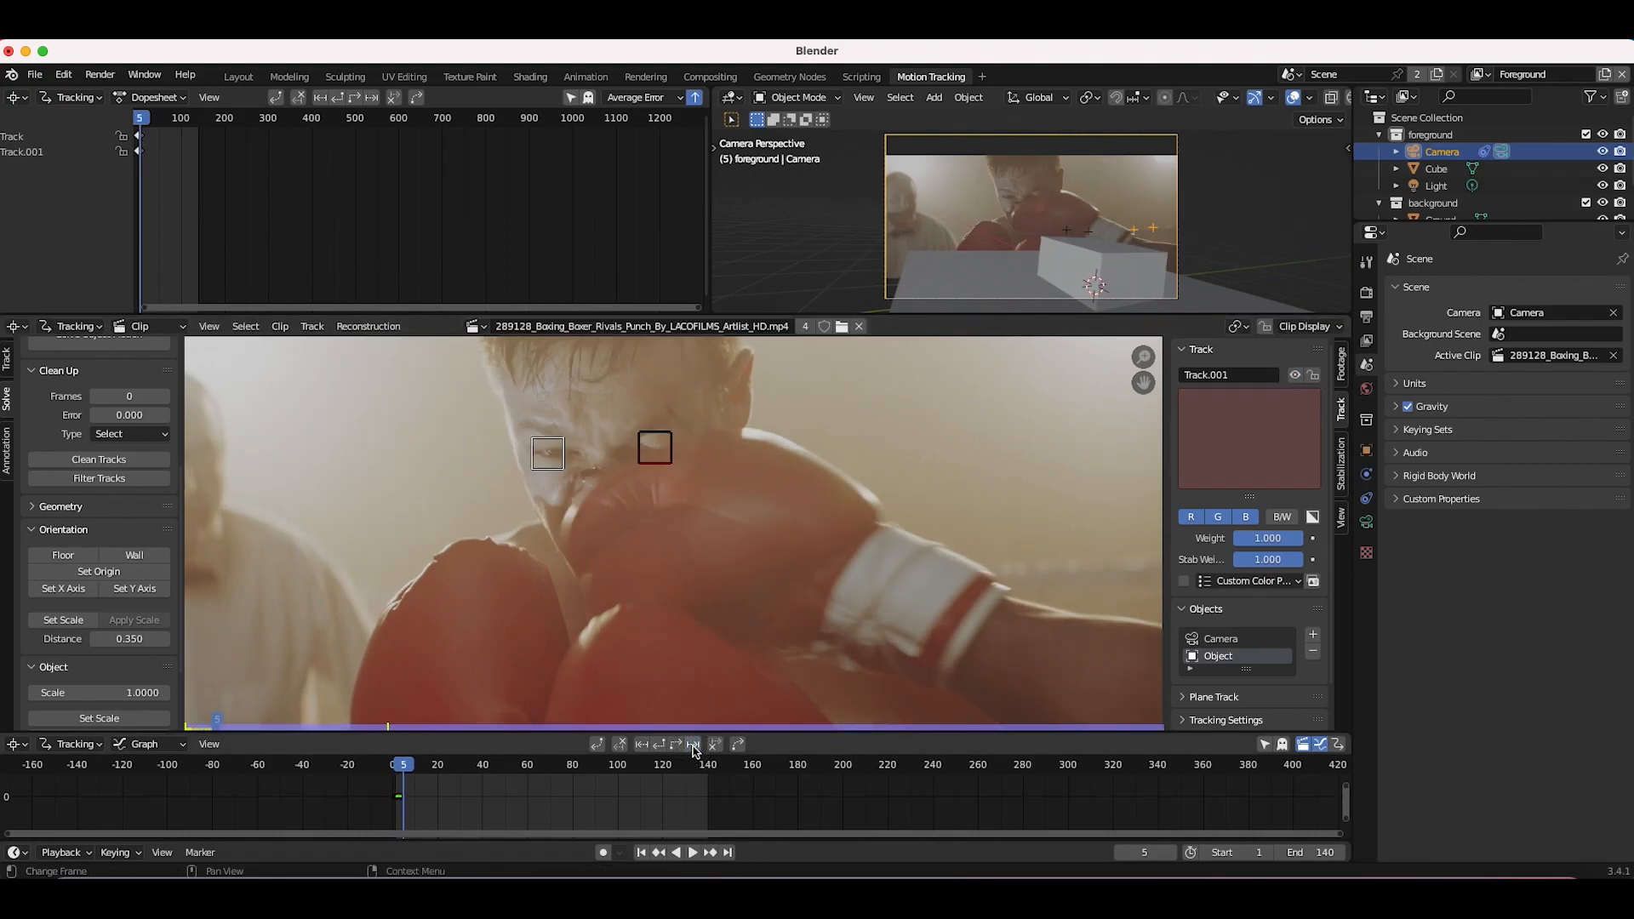
key("g")
left_click(550, 491)
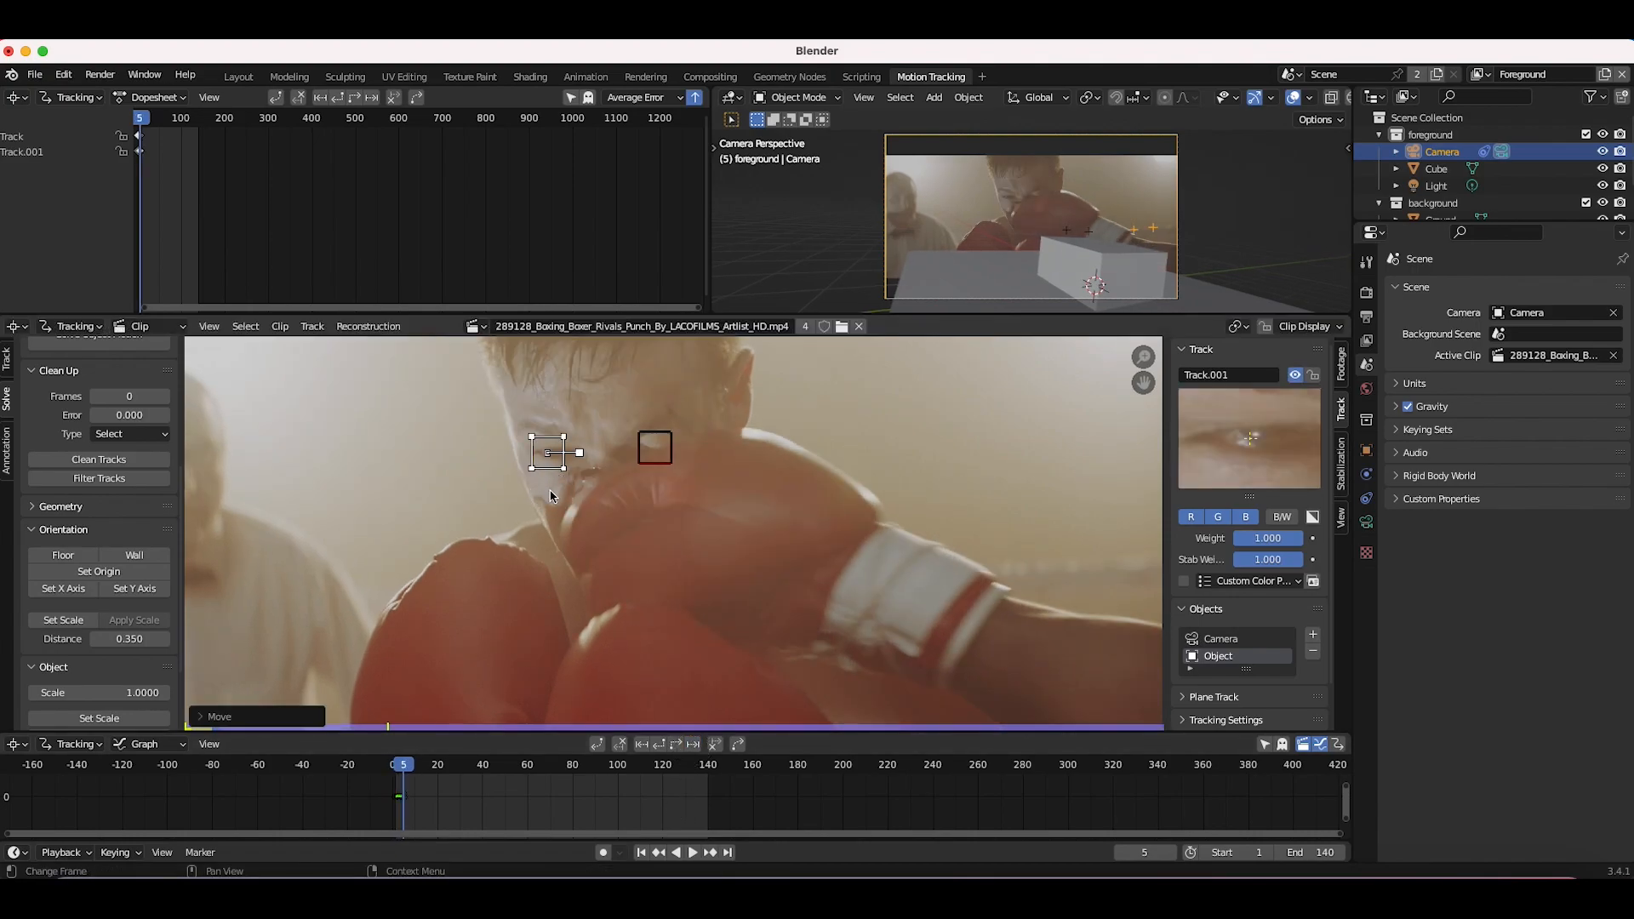
key("ctrl+t")
key("g")
left_click(543, 492)
Step: Track the brow marker forward frame by frame to frame 19
left_click(694, 748)
left_click(694, 748)
left_click(694, 748)
left_click(695, 748)
left_click(695, 748)
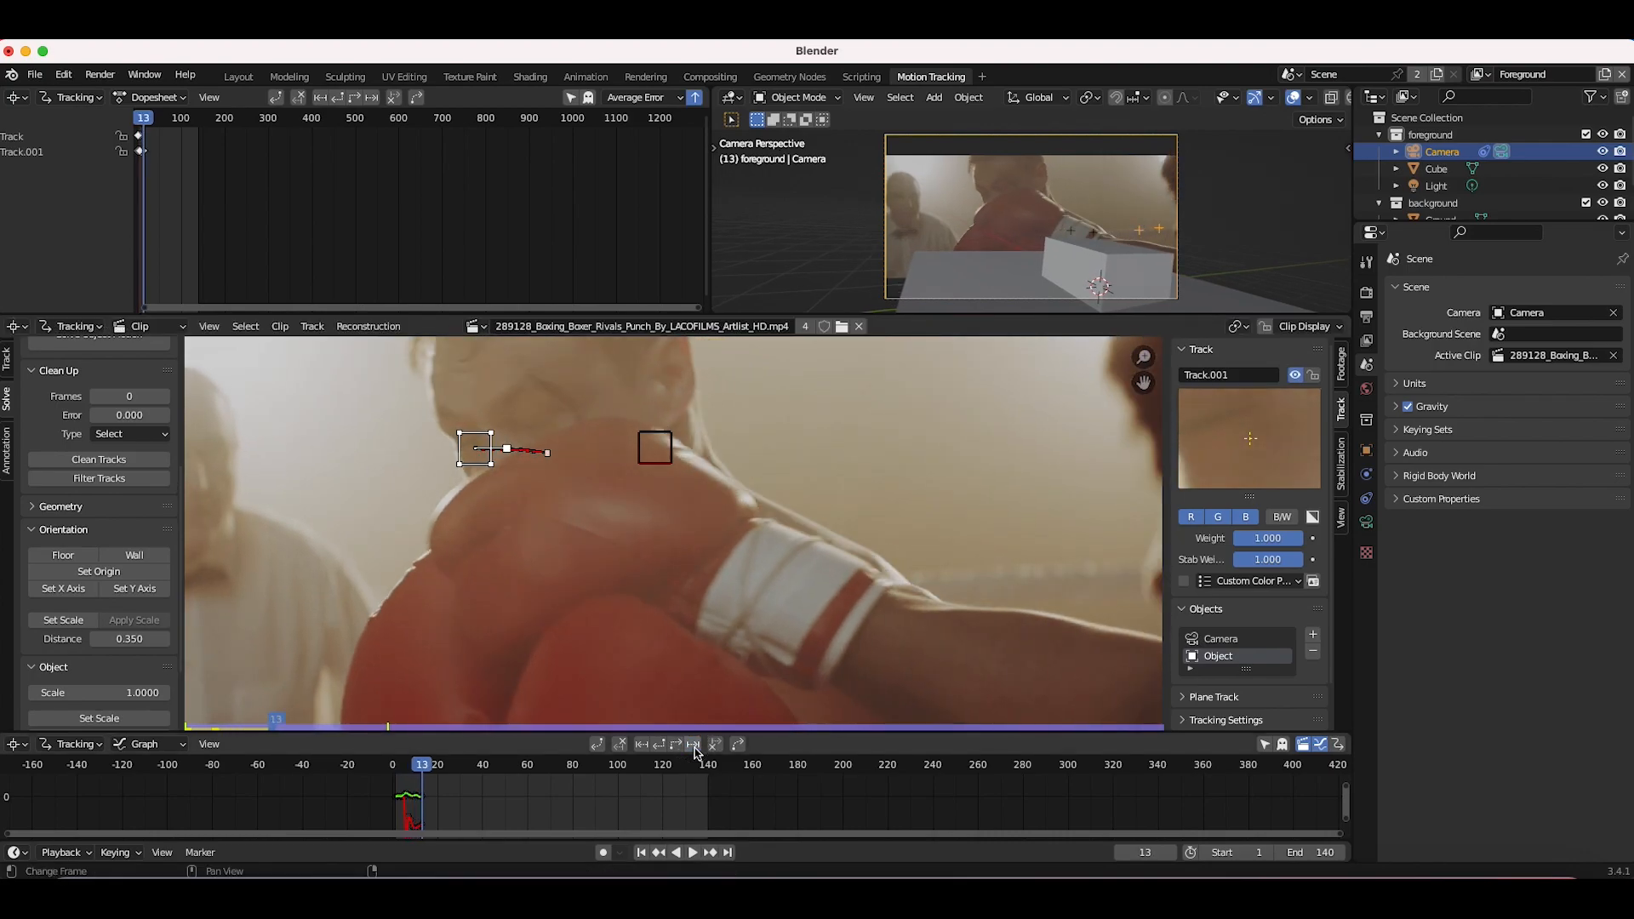
left_click(695, 748)
left_click(694, 748)
left_click(694, 748)
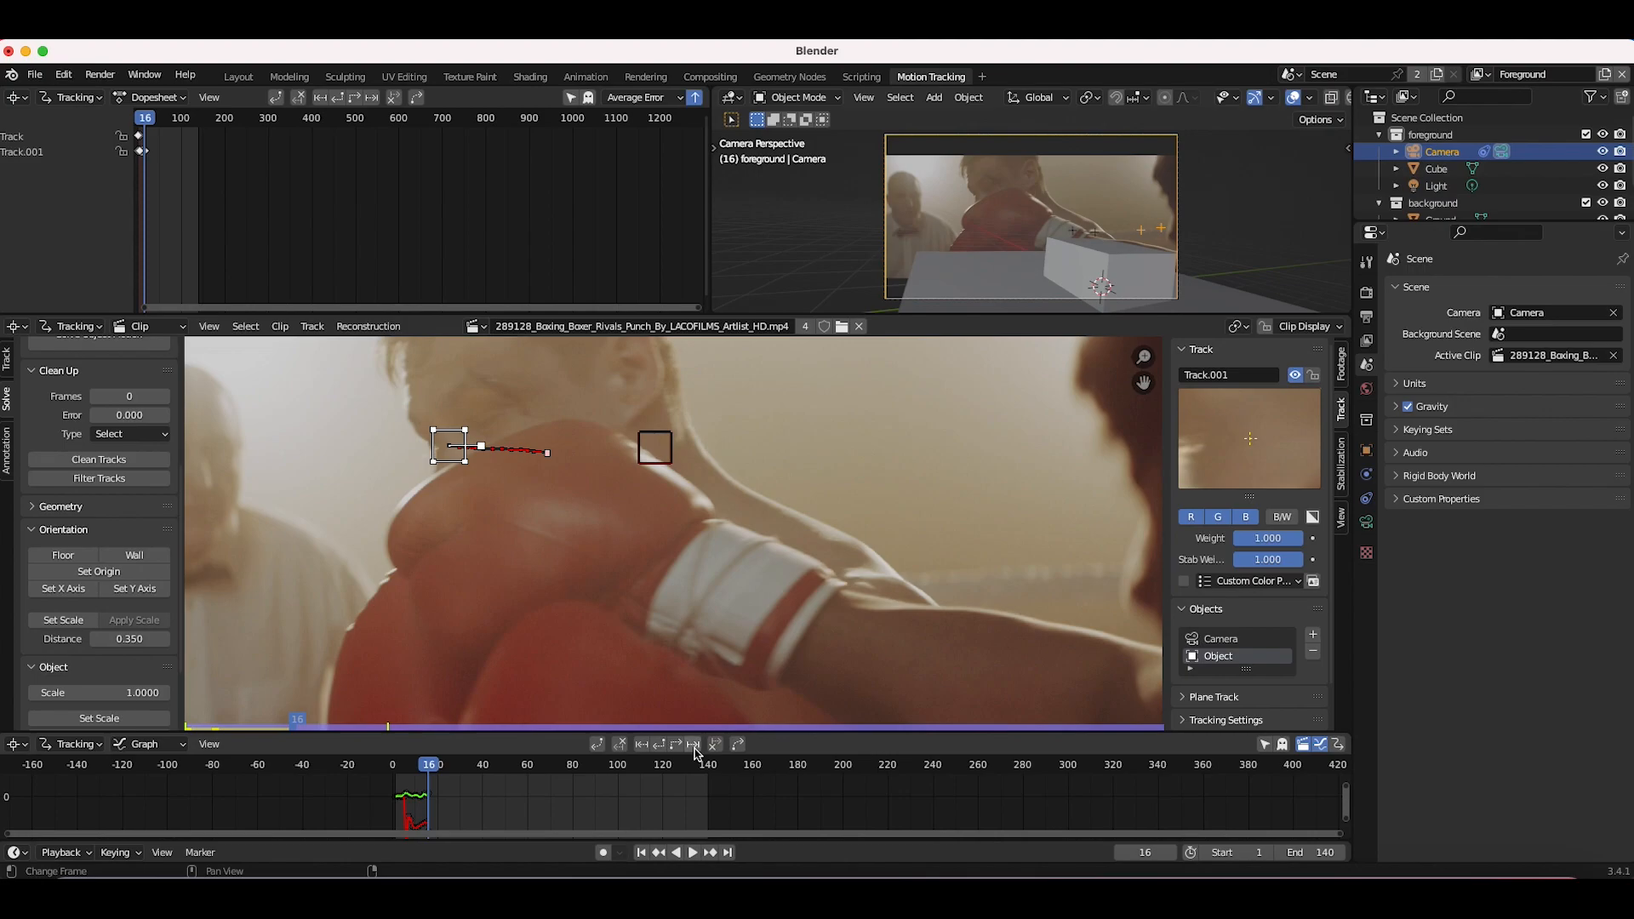
left_click(694, 748)
left_click(694, 748)
left_click(694, 748)
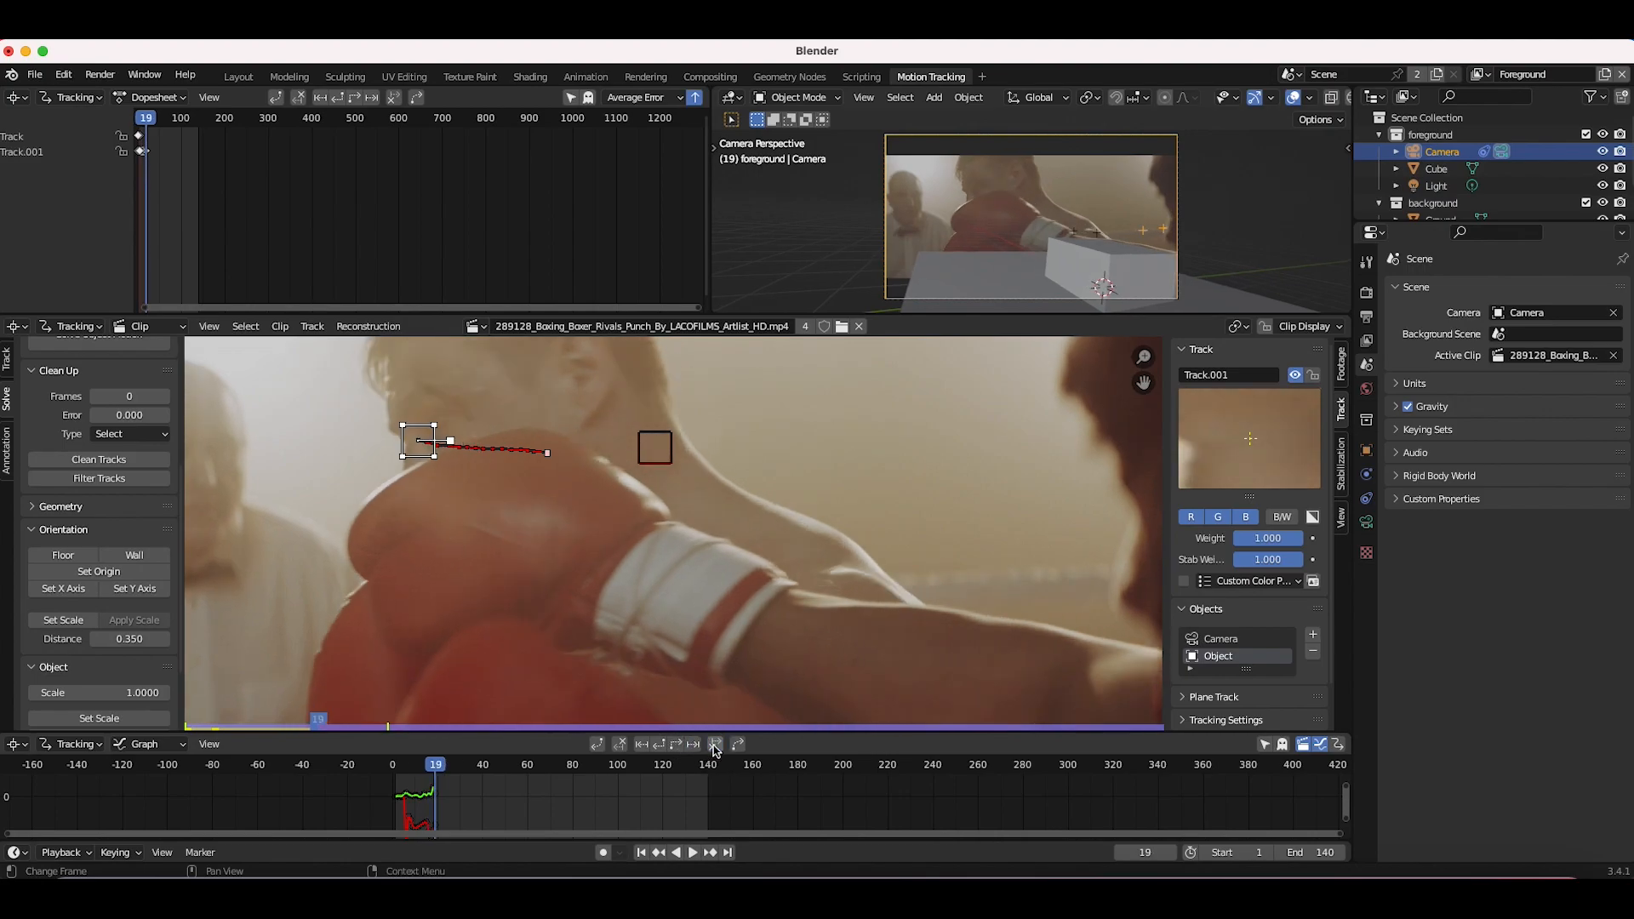
Step: Add a third object marker on the side of the boxer's head near the ear and track it forward to frame 28
scroll(558, 369, "up", 3)
scroll(557, 369, "left", 1)
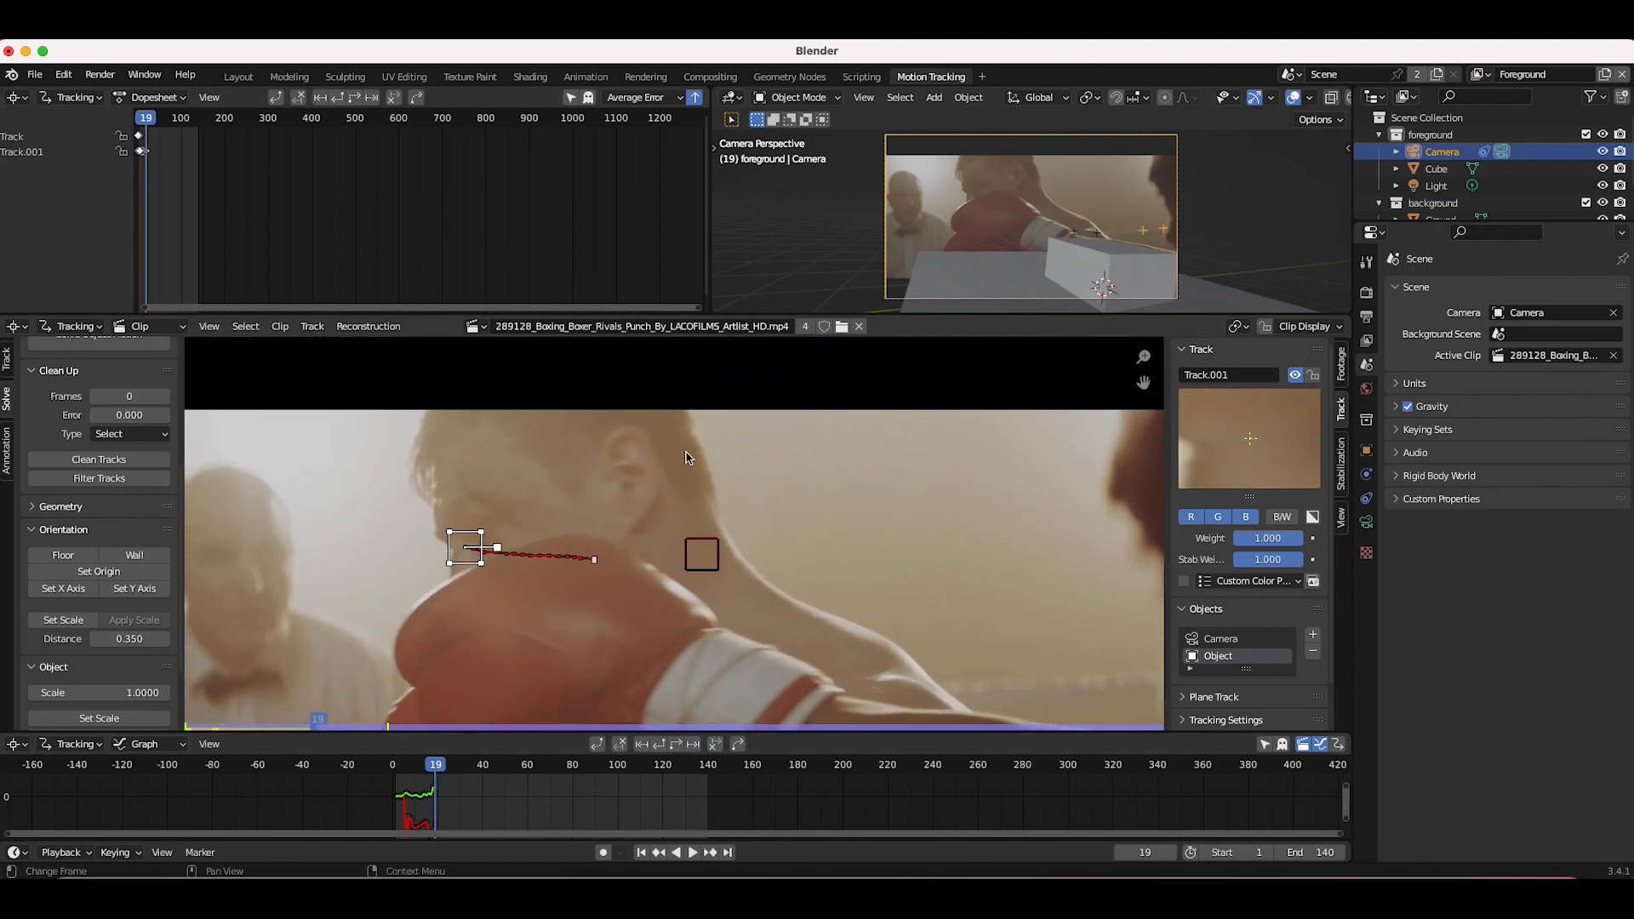
left_click(620, 468, "ctrl")
left_click(695, 748)
left_click(694, 748)
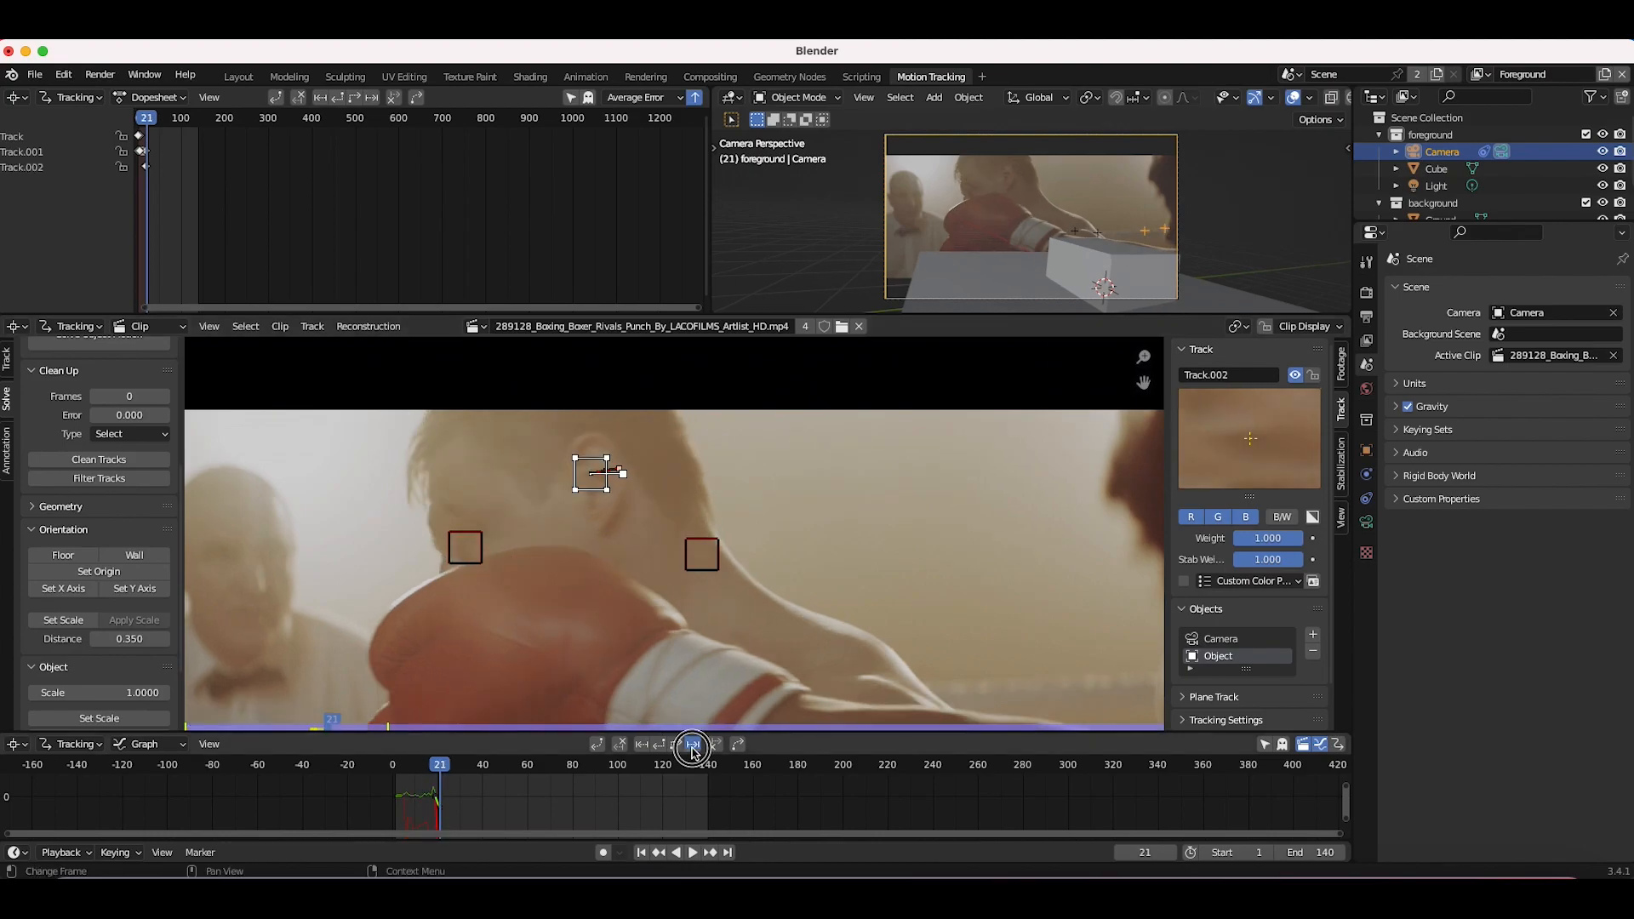
left_click(692, 749)
left_click(693, 748)
left_click(692, 748)
left_click(693, 748)
left_click(692, 748)
left_click(693, 748)
left_click(692, 748)
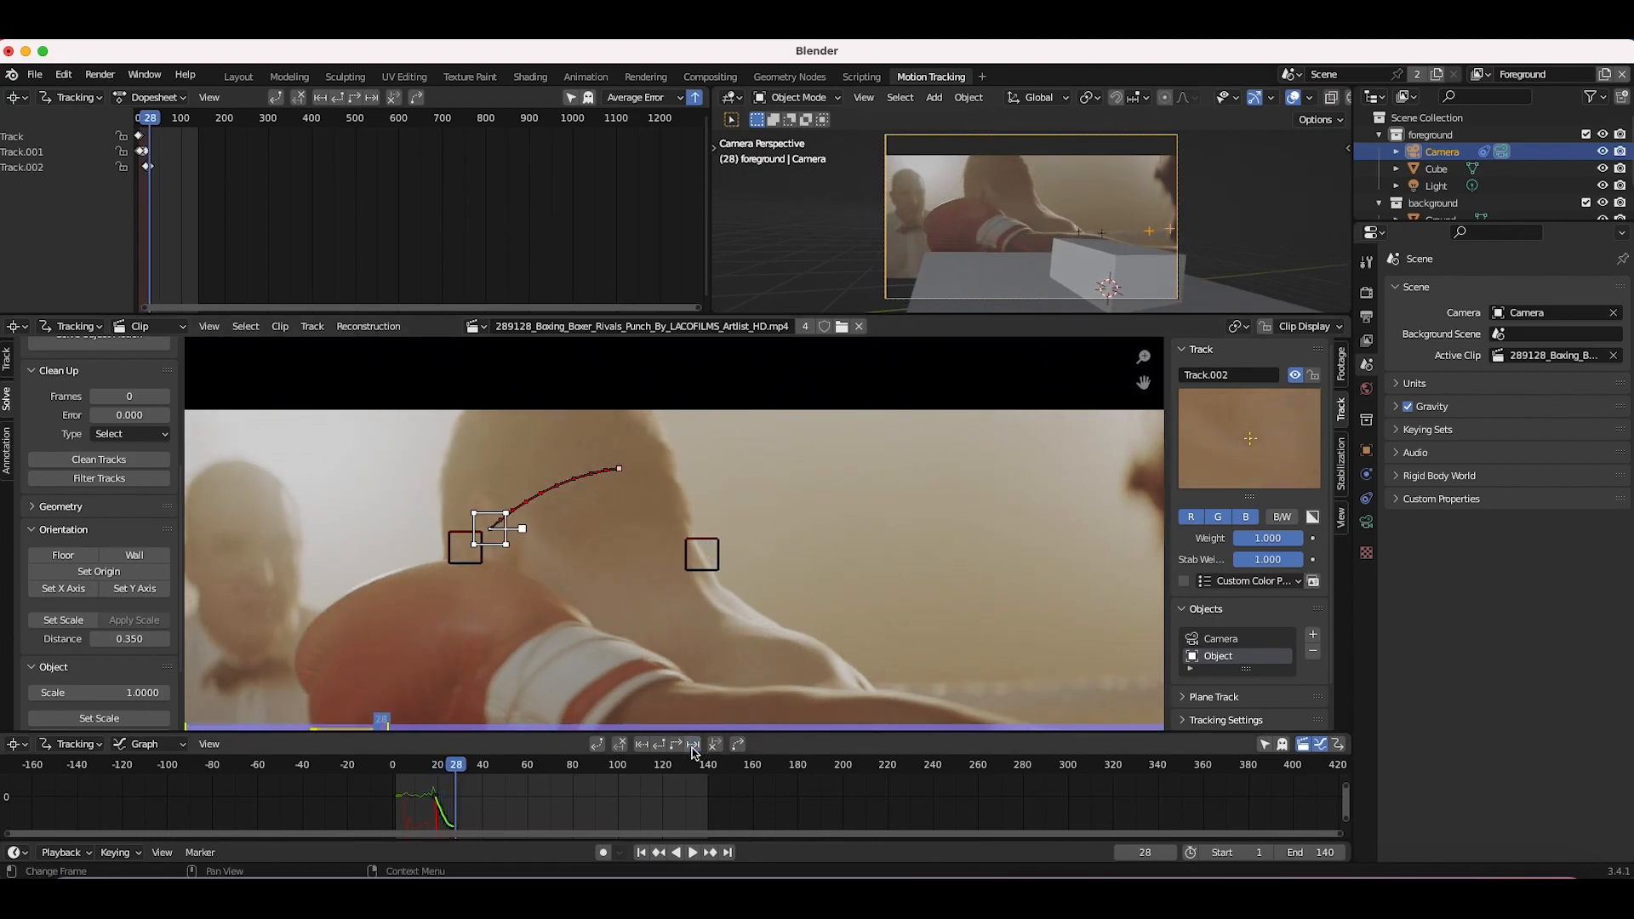
left_click(693, 749)
left_click(693, 748)
Step: Reposition the ear marker and track it backward to the start of the clip
key("g")
left_click(511, 589)
left_click_drag(459, 768, 436, 767)
left_click(641, 746)
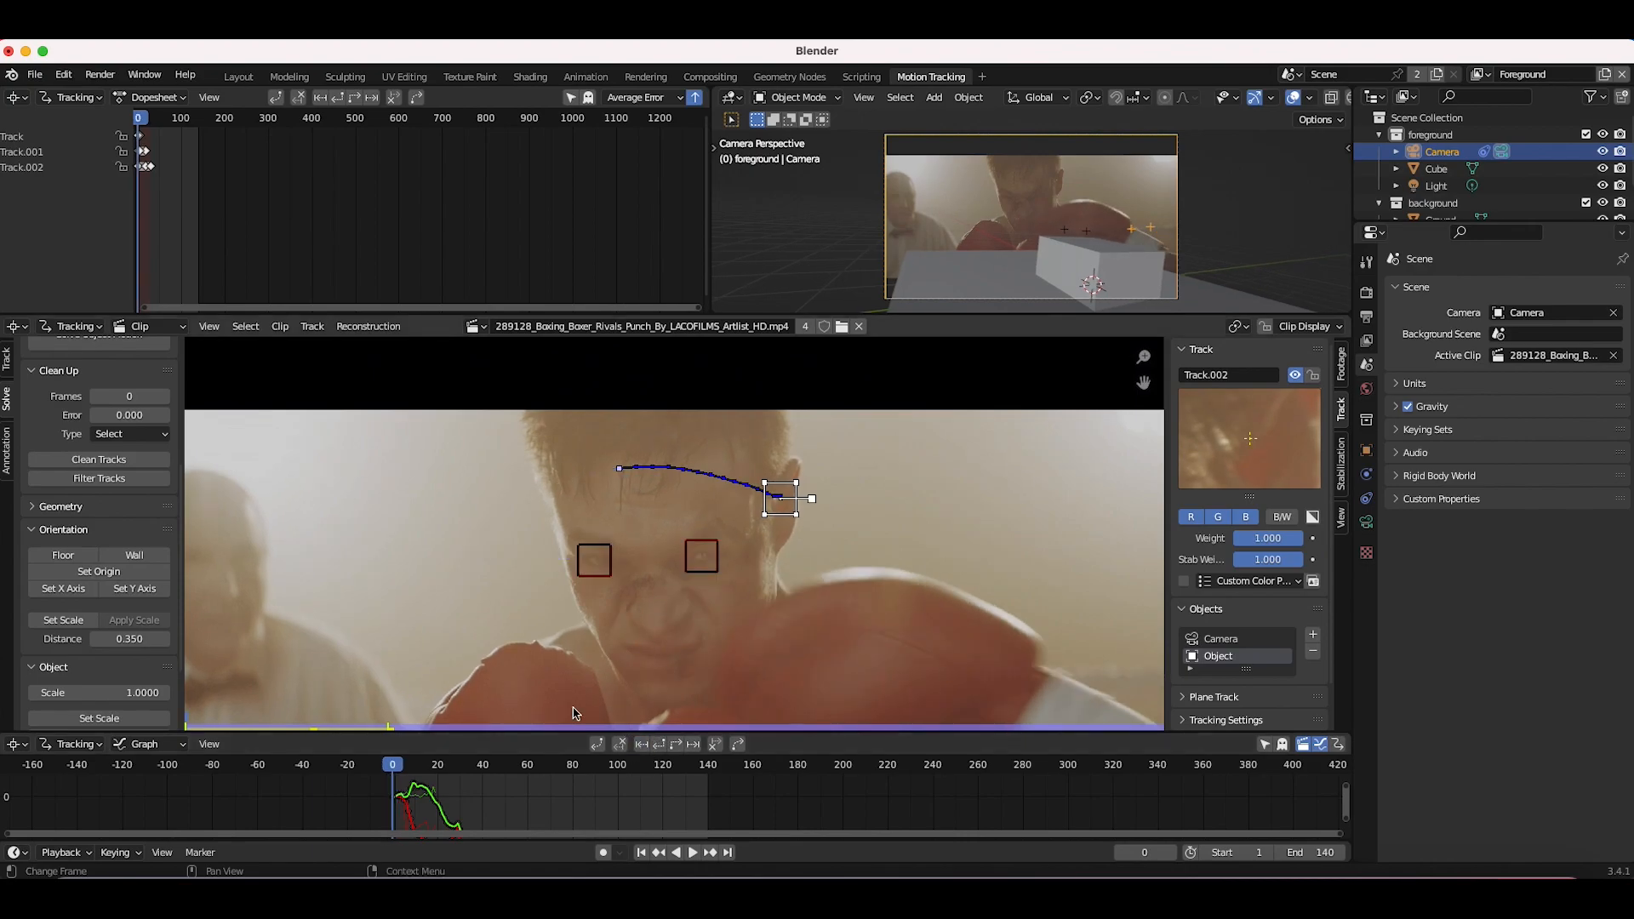
Step: Add a fourth object marker on the boxer's cheek beside the nose at frame 0 and track it a few frames
left_click(629, 618, "ctrl")
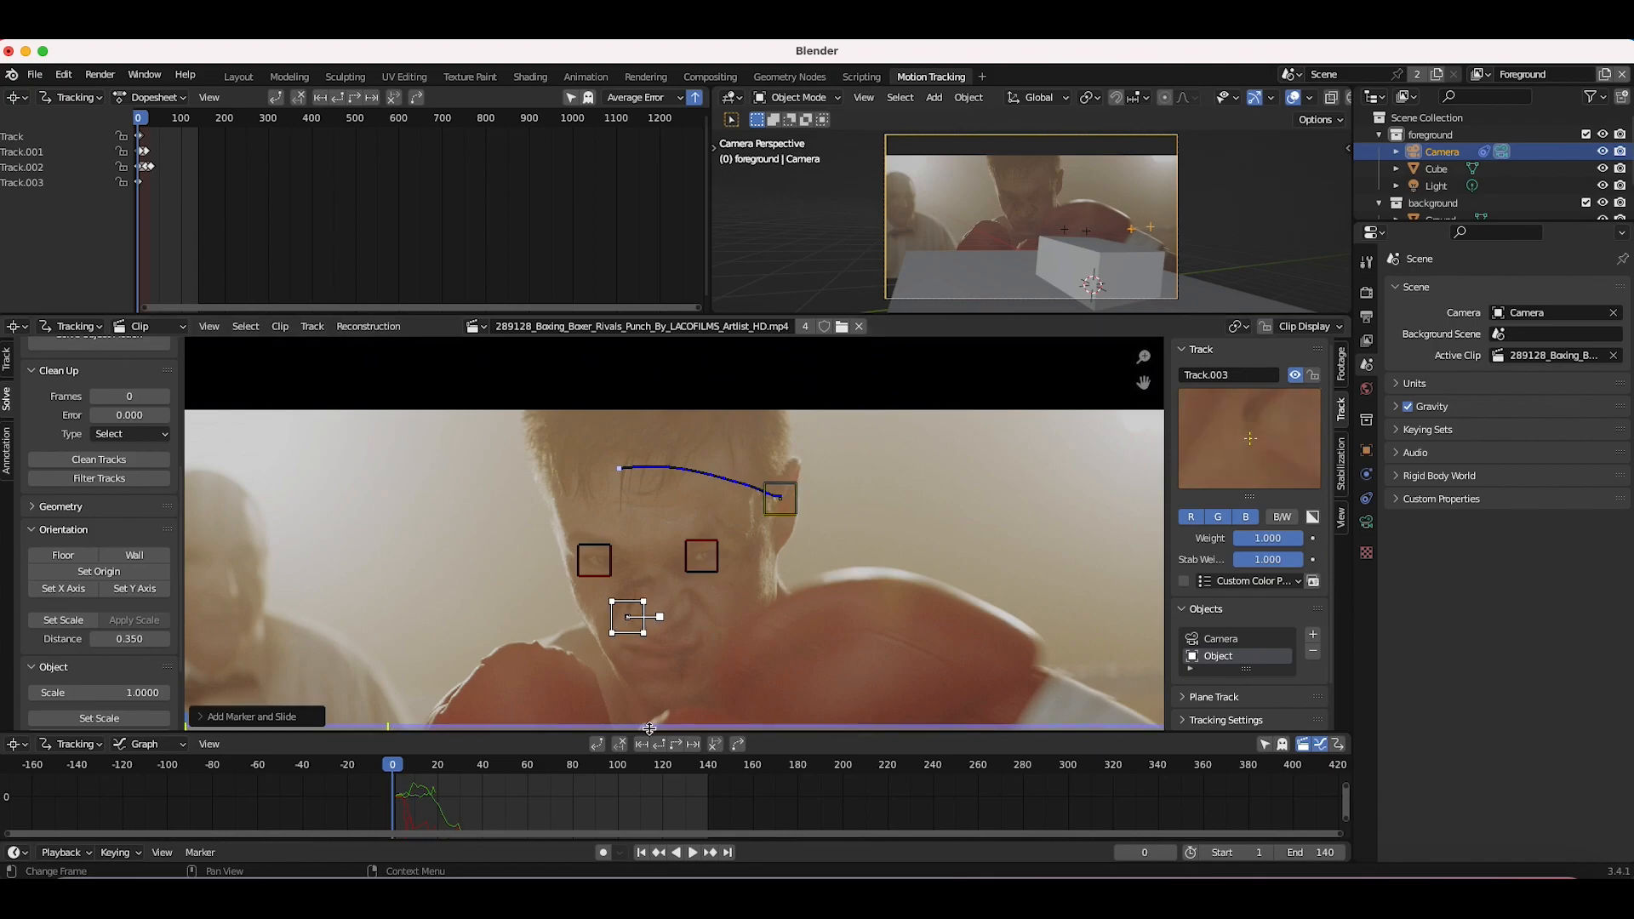
left_click(694, 745)
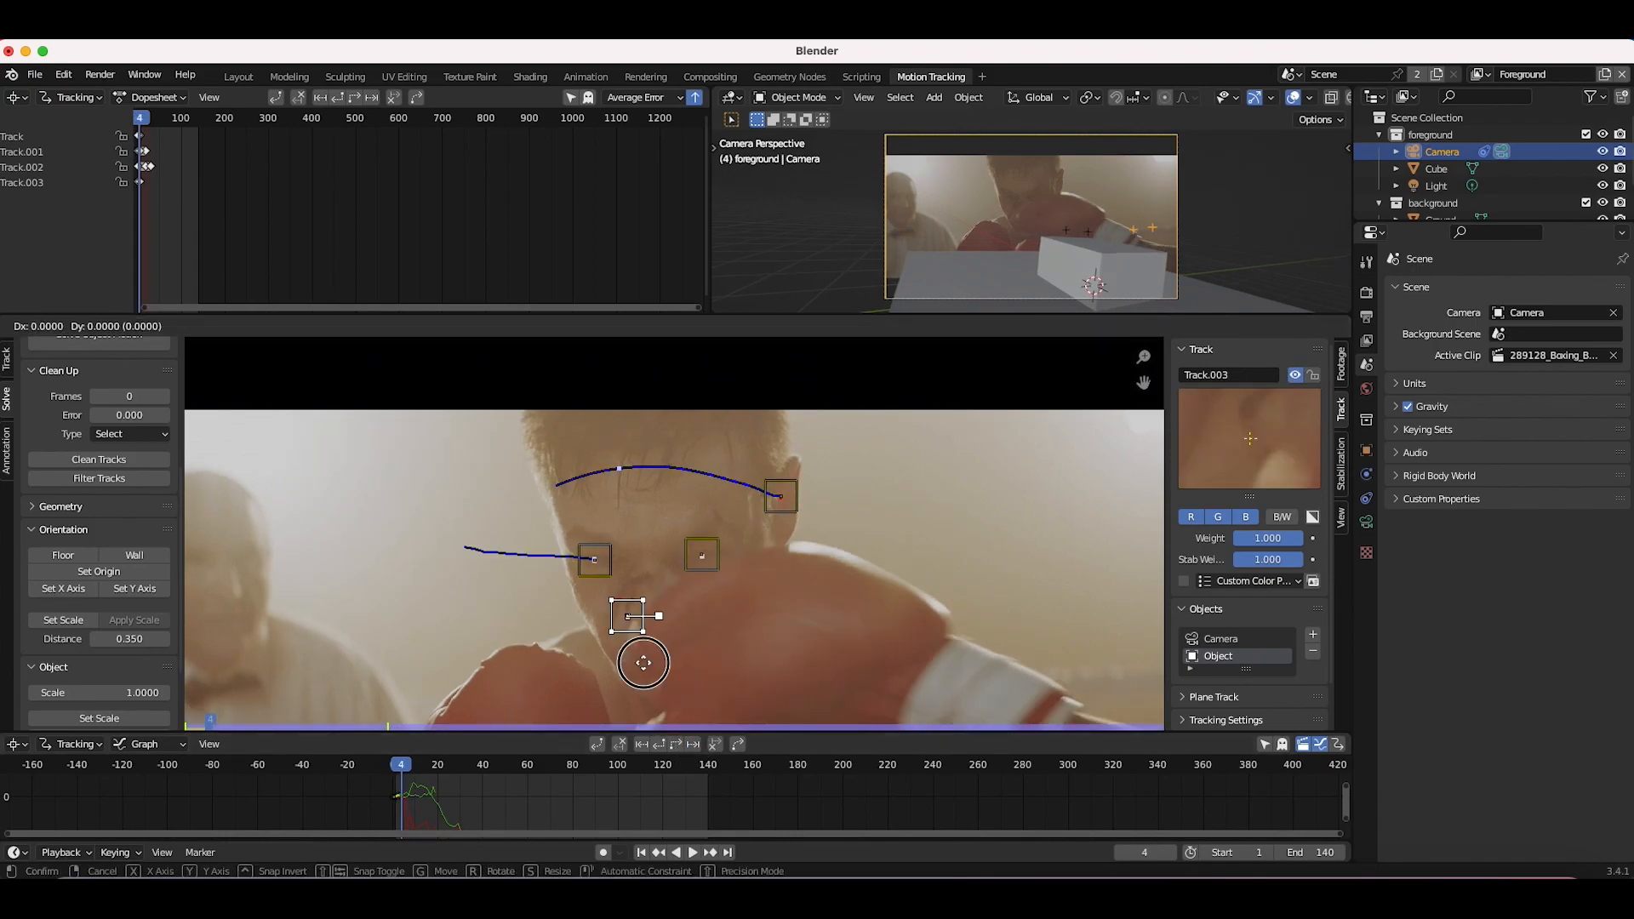
mouse_move(428, 773)
left_mouse_down()
mouse_move(471, 790)
mouse_move(458, 778)
left_mouse_up()
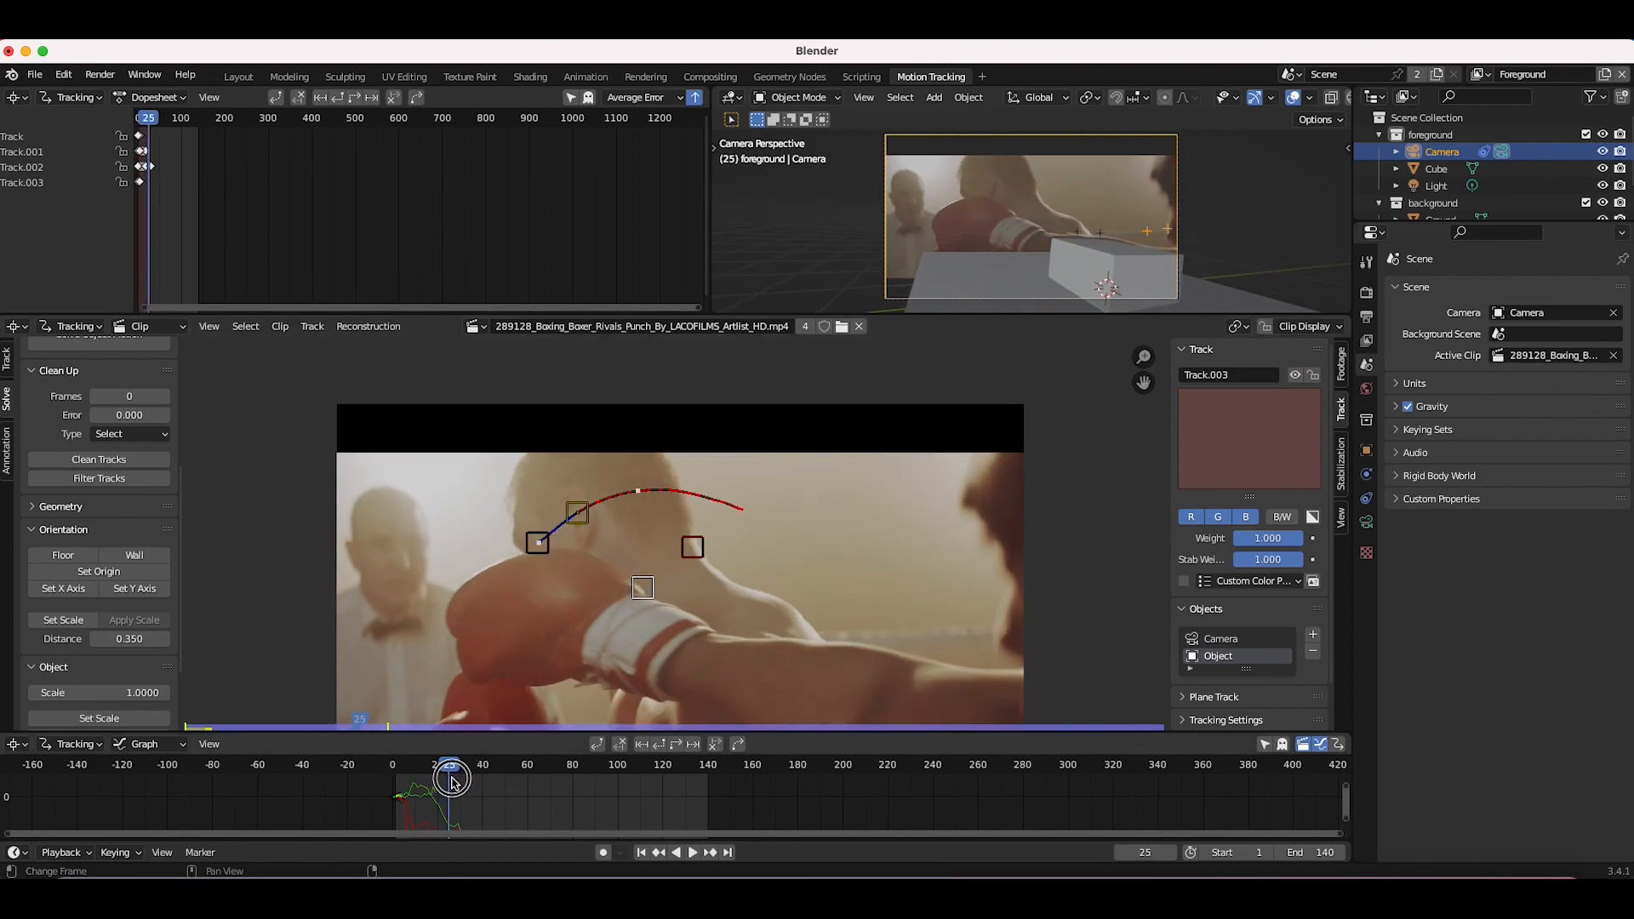
Step: Reposition the ear marker around frame 32 and keep tracking it forward frame by frame to frame 58
left_click(560, 538)
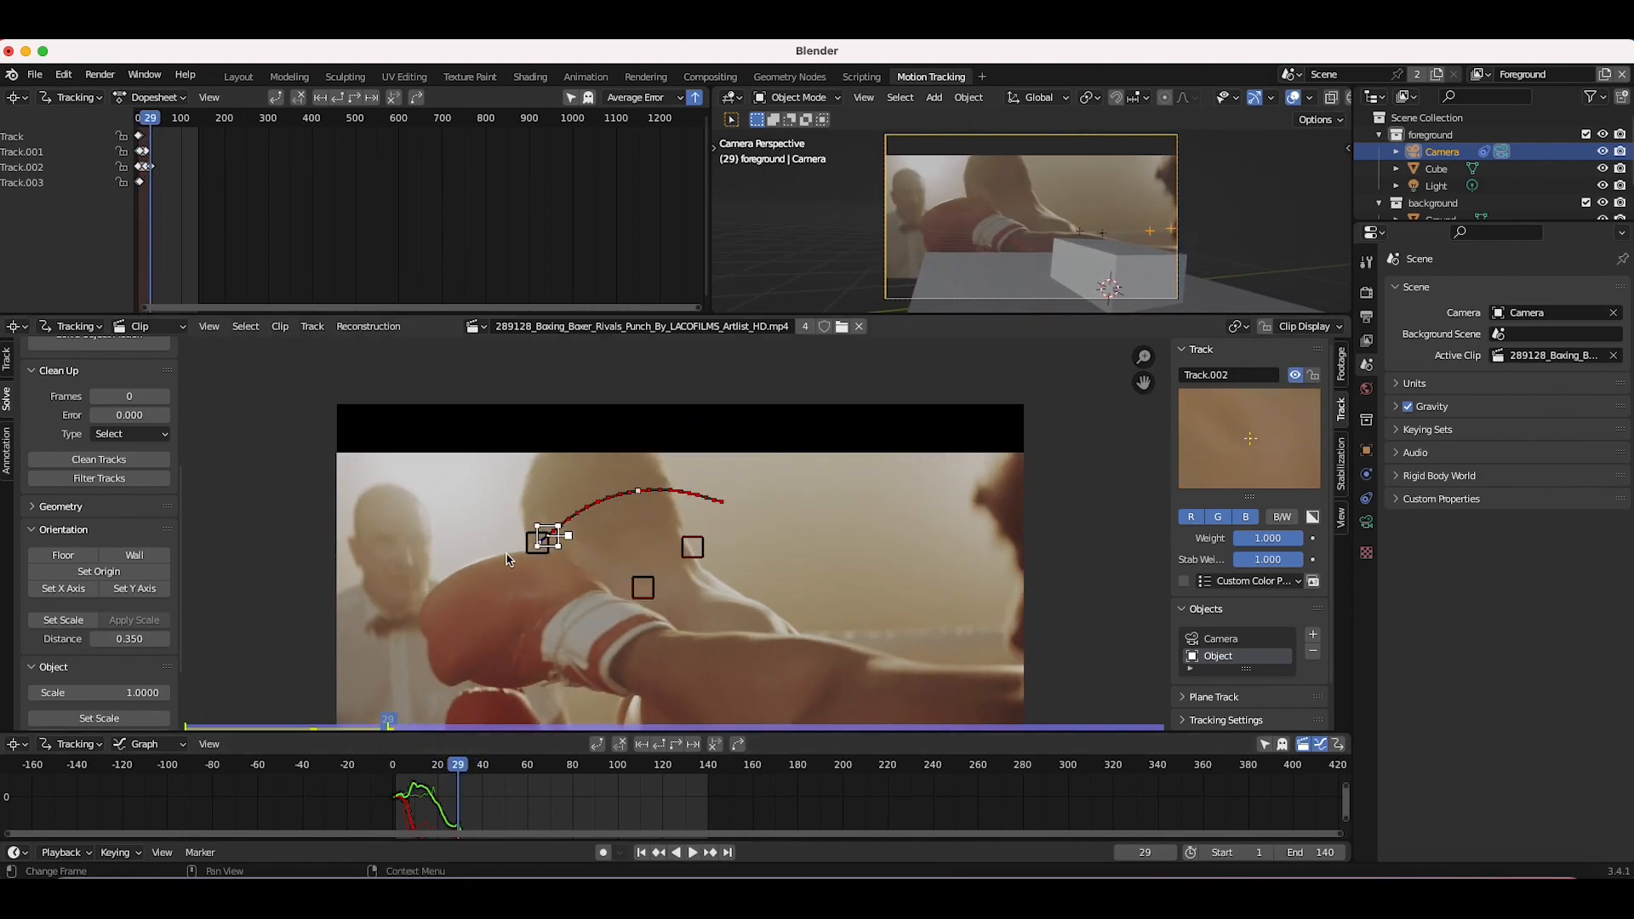
key("Right")
key("Right")
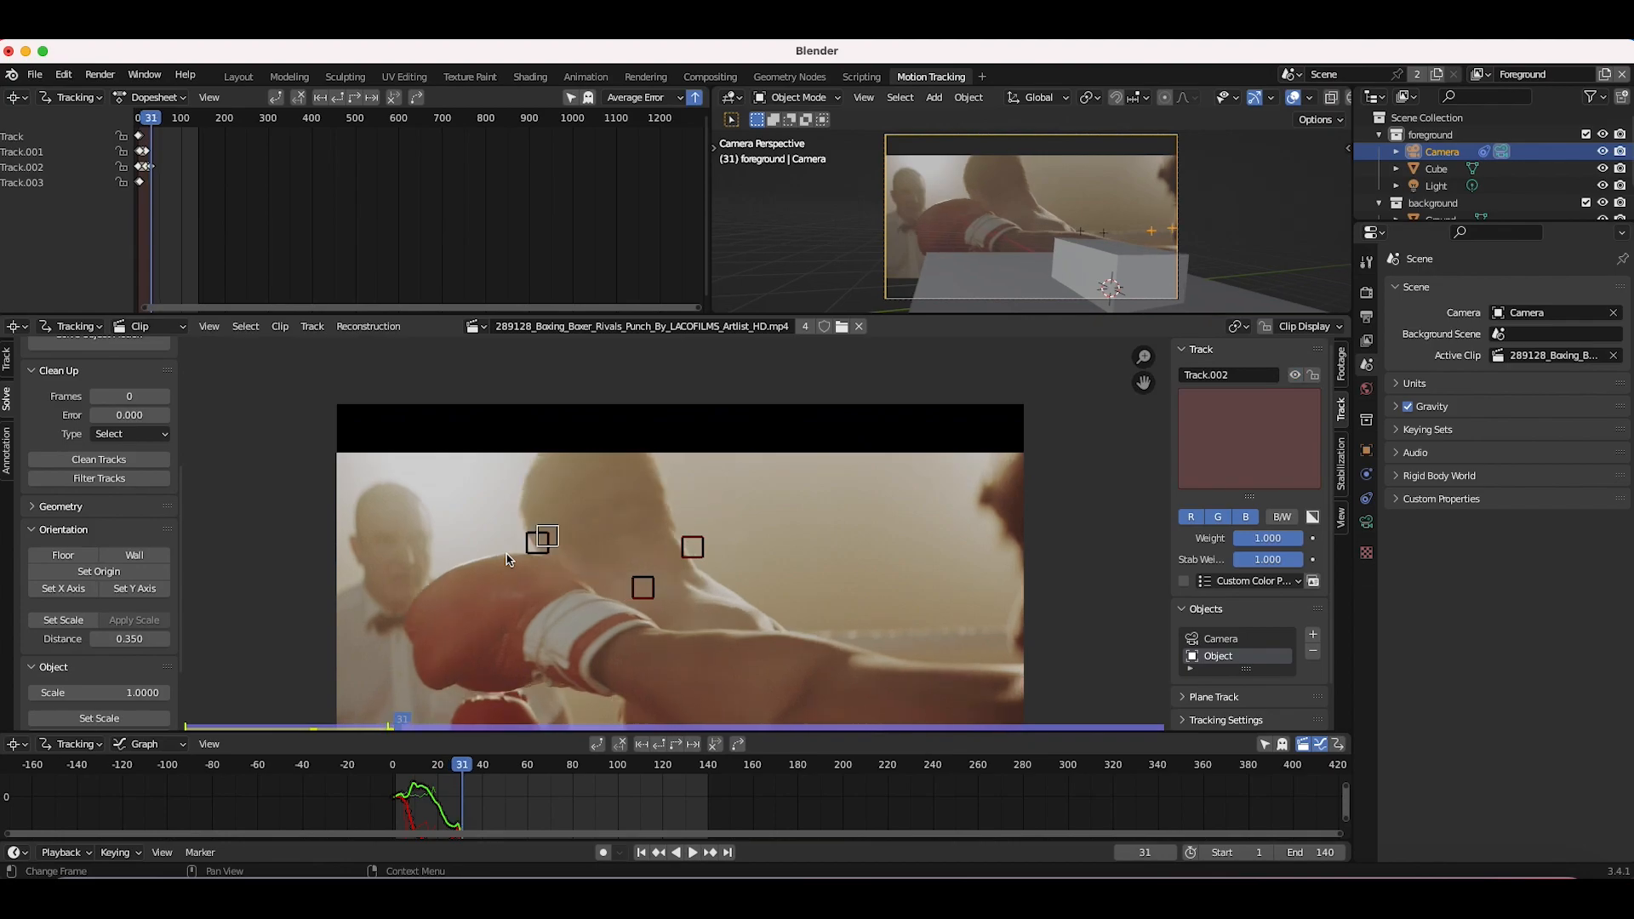
key("Right")
key("g")
left_click(601, 529)
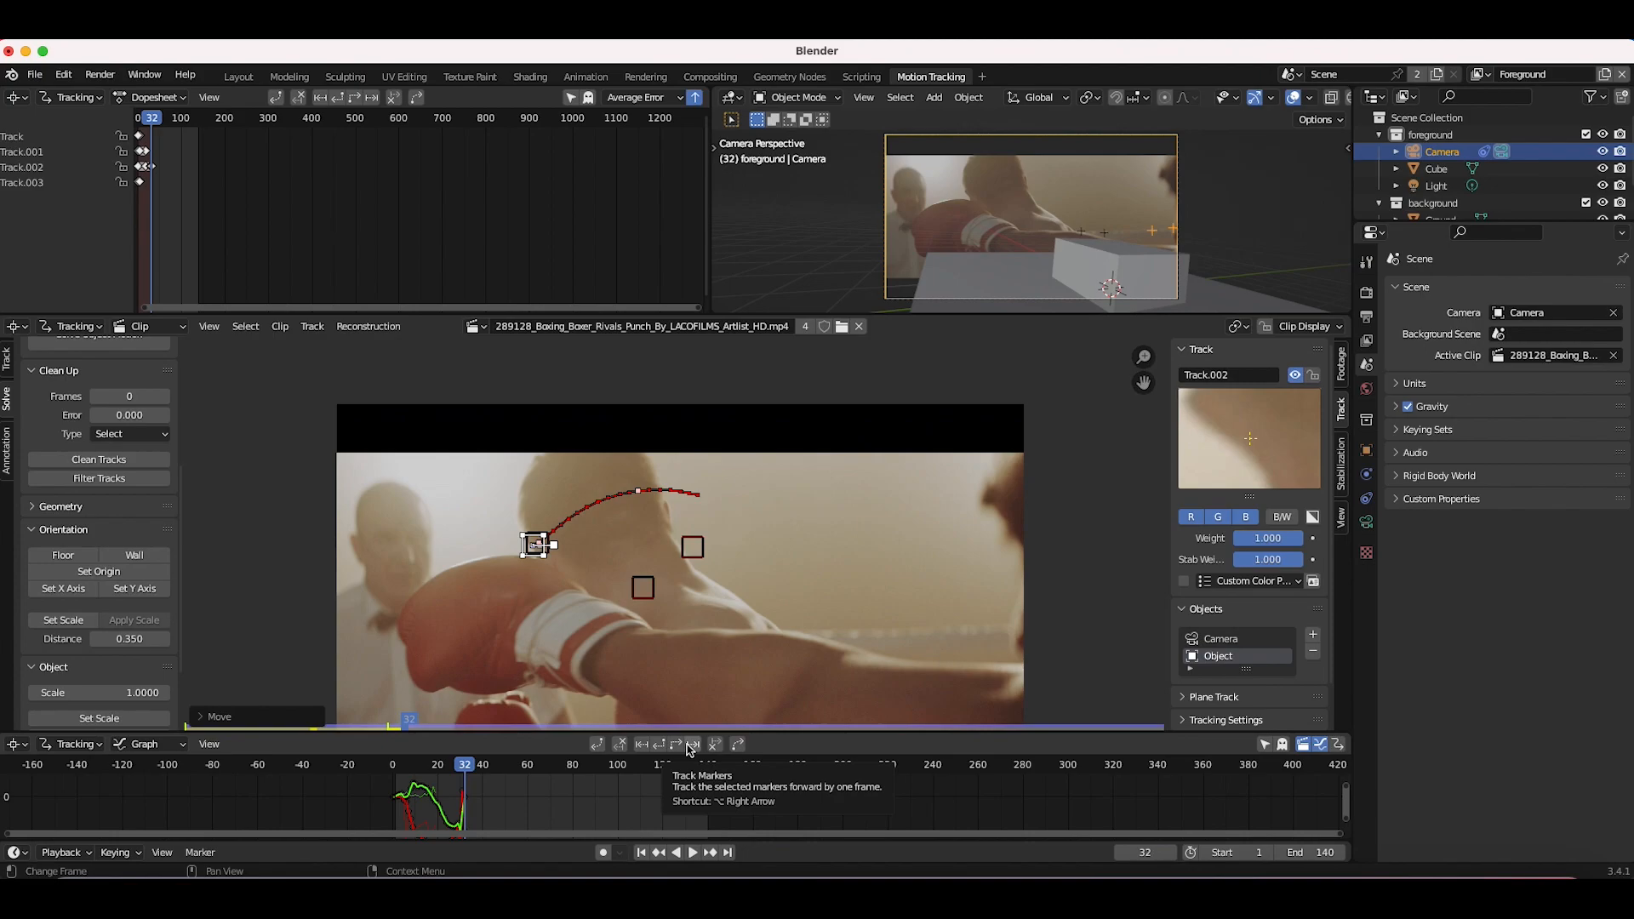
left_click(691, 745)
left_click(691, 745)
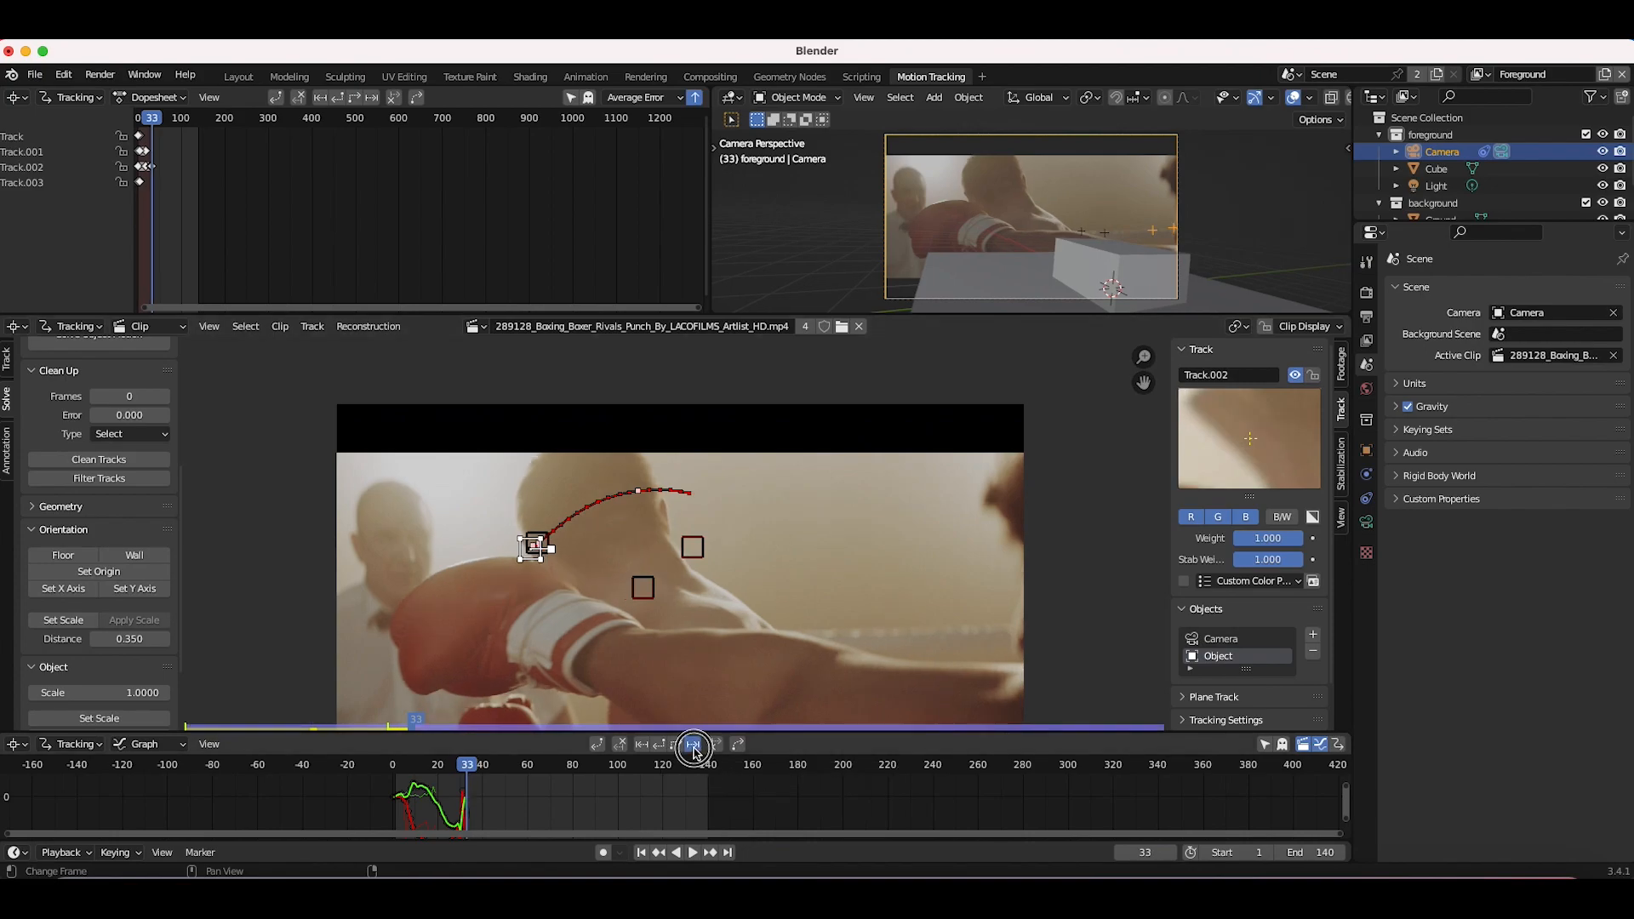
left_click(691, 747)
left_click(693, 747)
left_click(692, 748)
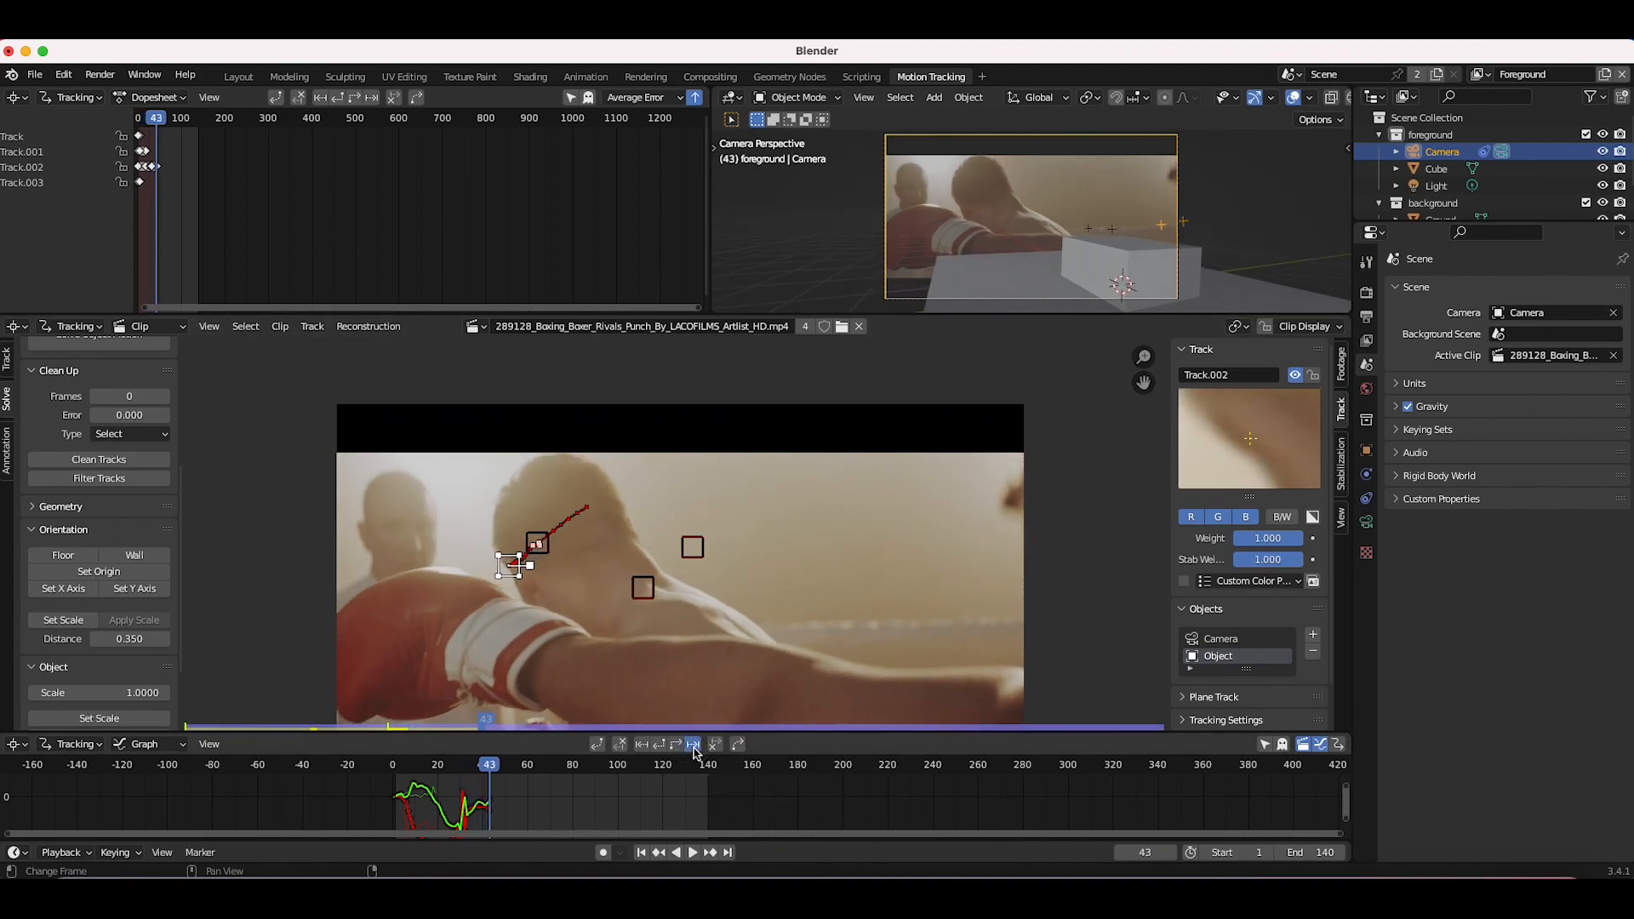
left_click(692, 748)
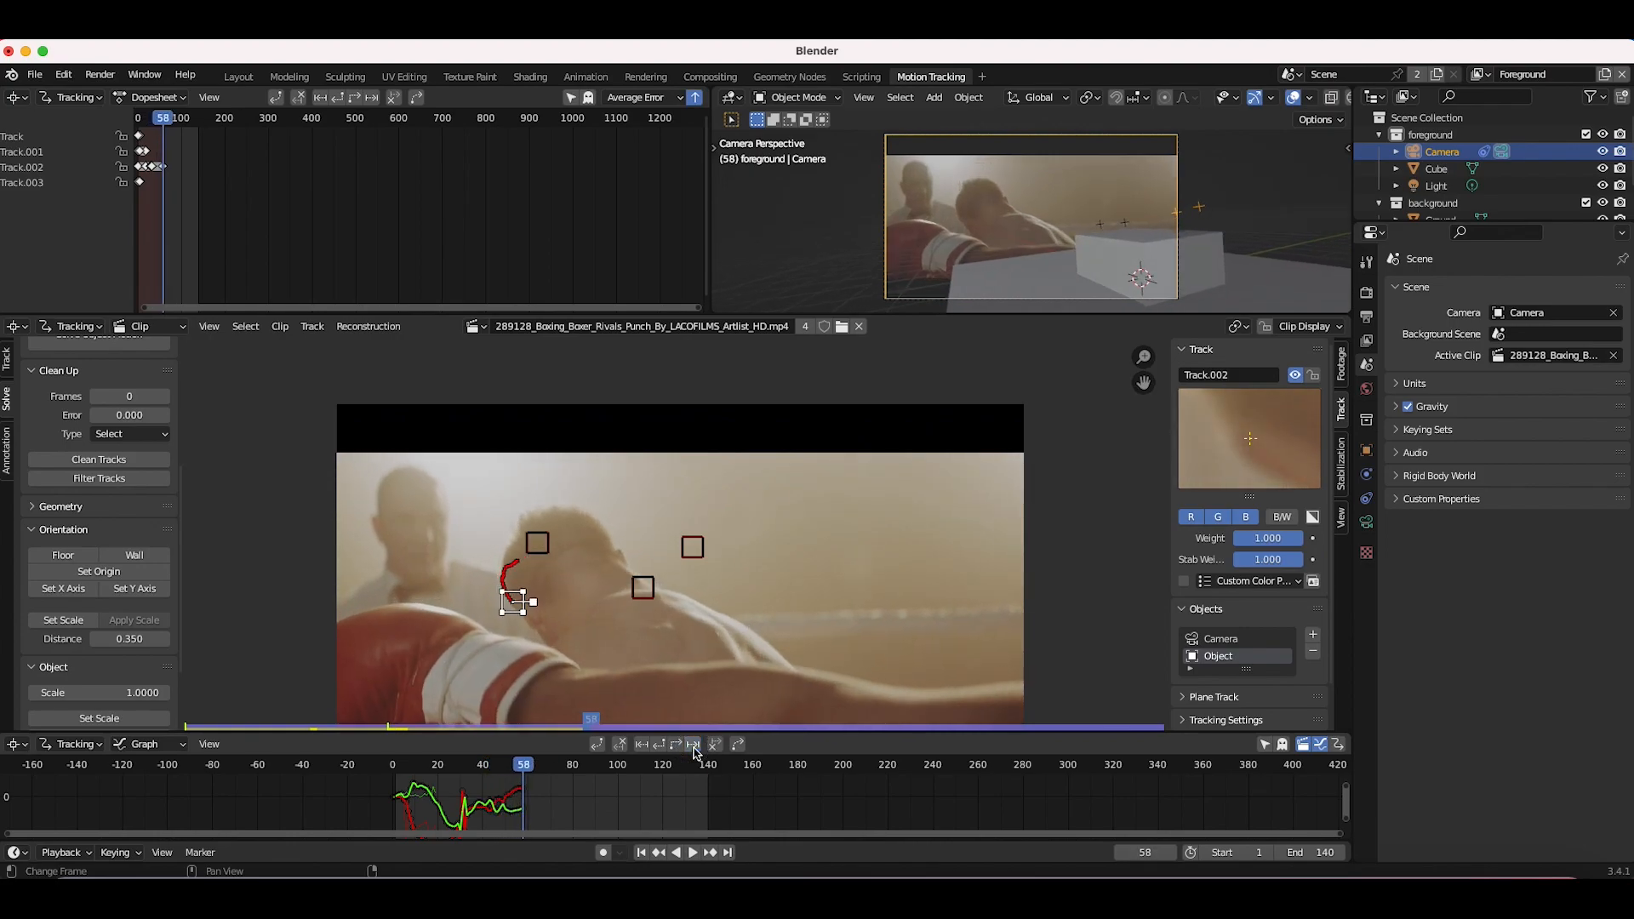
Step: Add a fifth object marker on the boxer's head at frame 126, tracking it forward to the end and backward to the start
left_click(661, 767)
left_click_drag(661, 767, 676, 767)
scroll(503, 668, "up", 2)
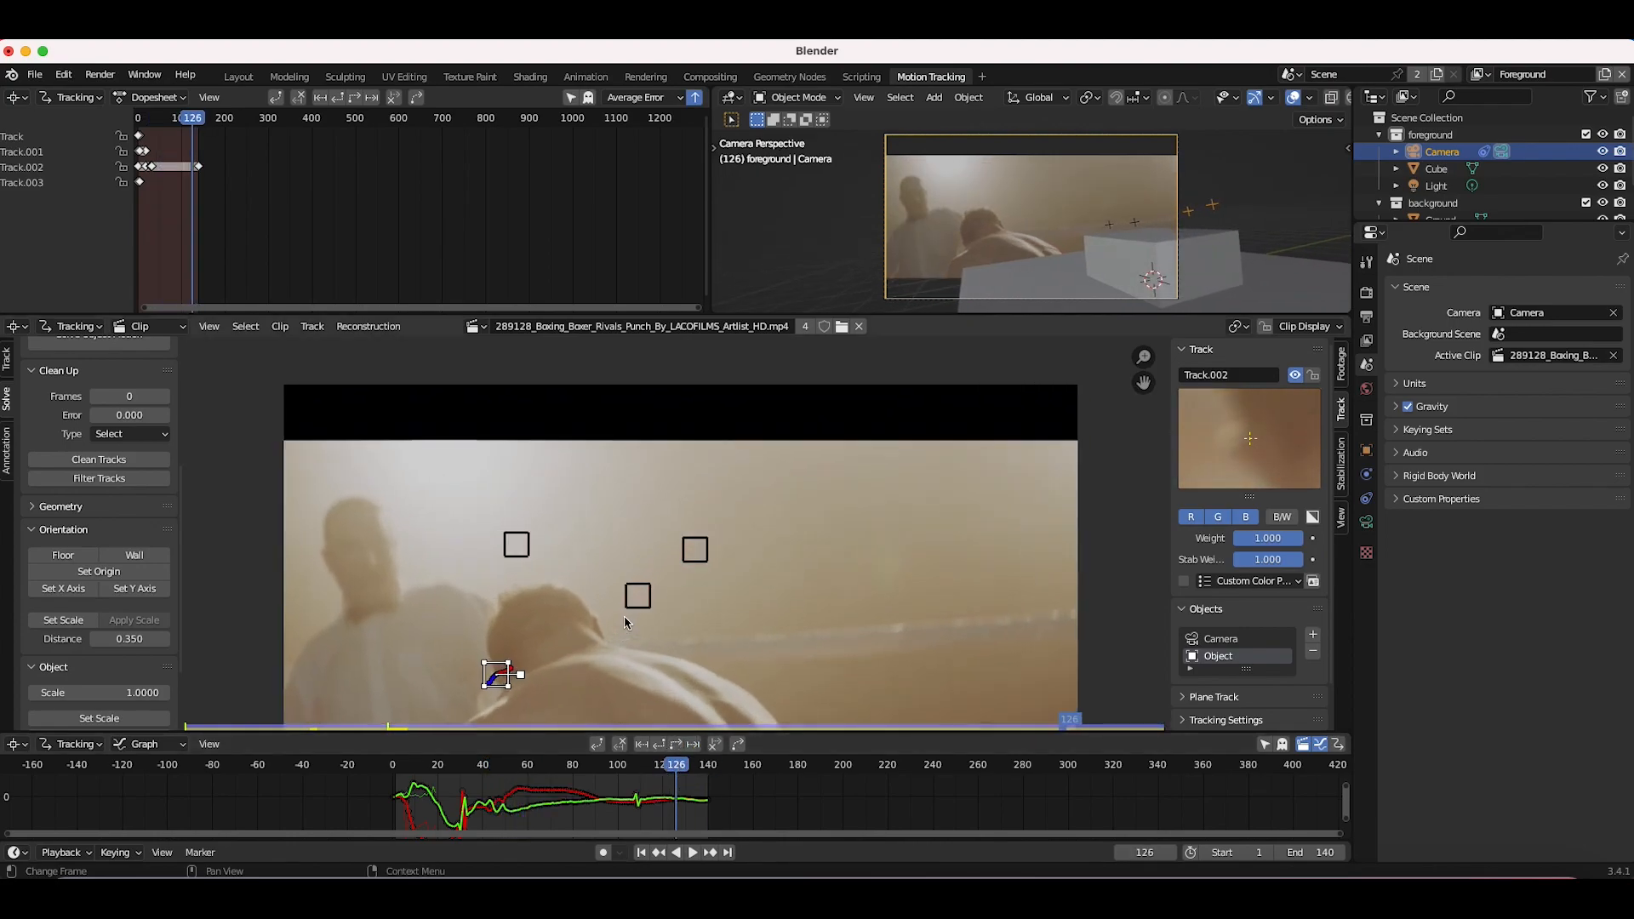
left_click(582, 634, "ctrl")
left_click(675, 745)
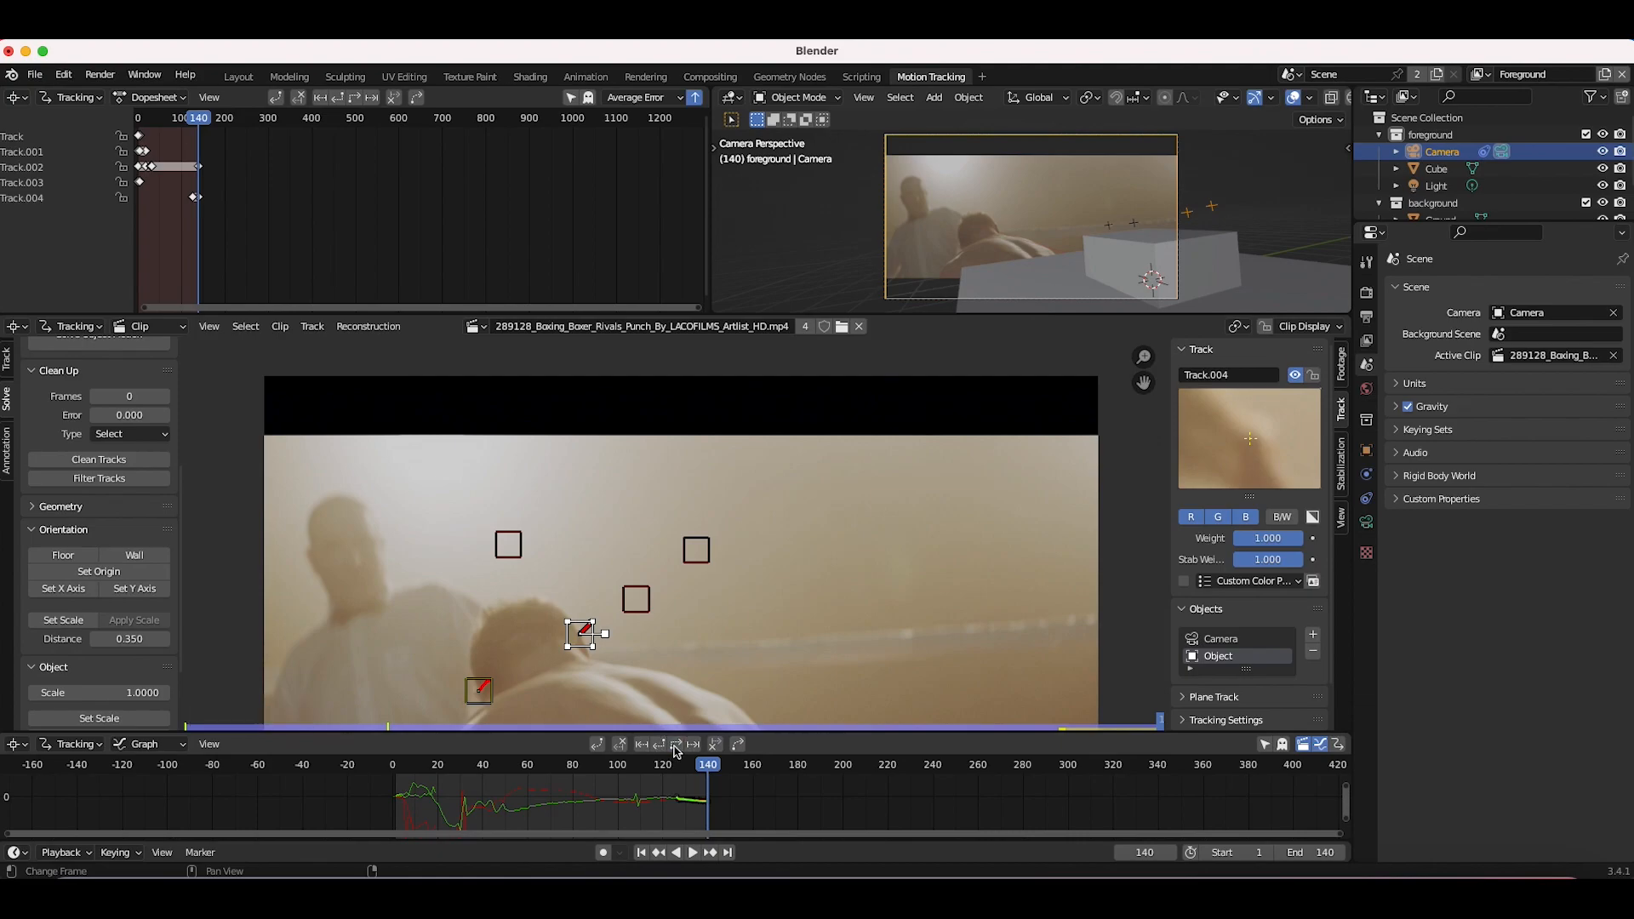
key("ctrl+shift+t")
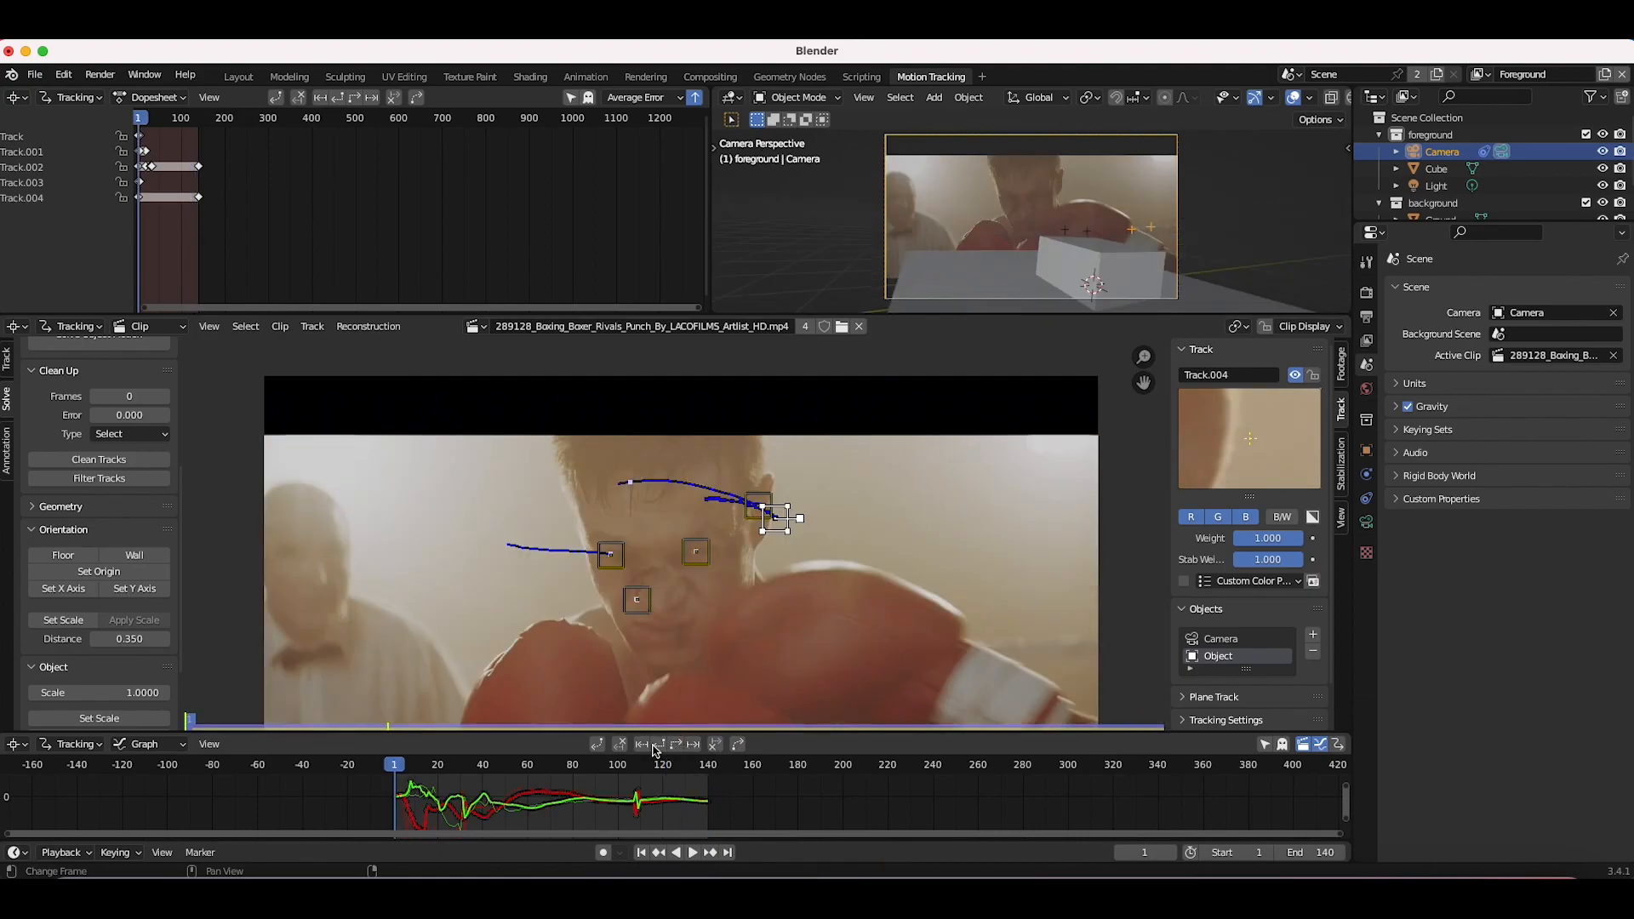
Step: Select all object tracks and solve the object motion with the Tripod option
left_click_drag(394, 765, 509, 765)
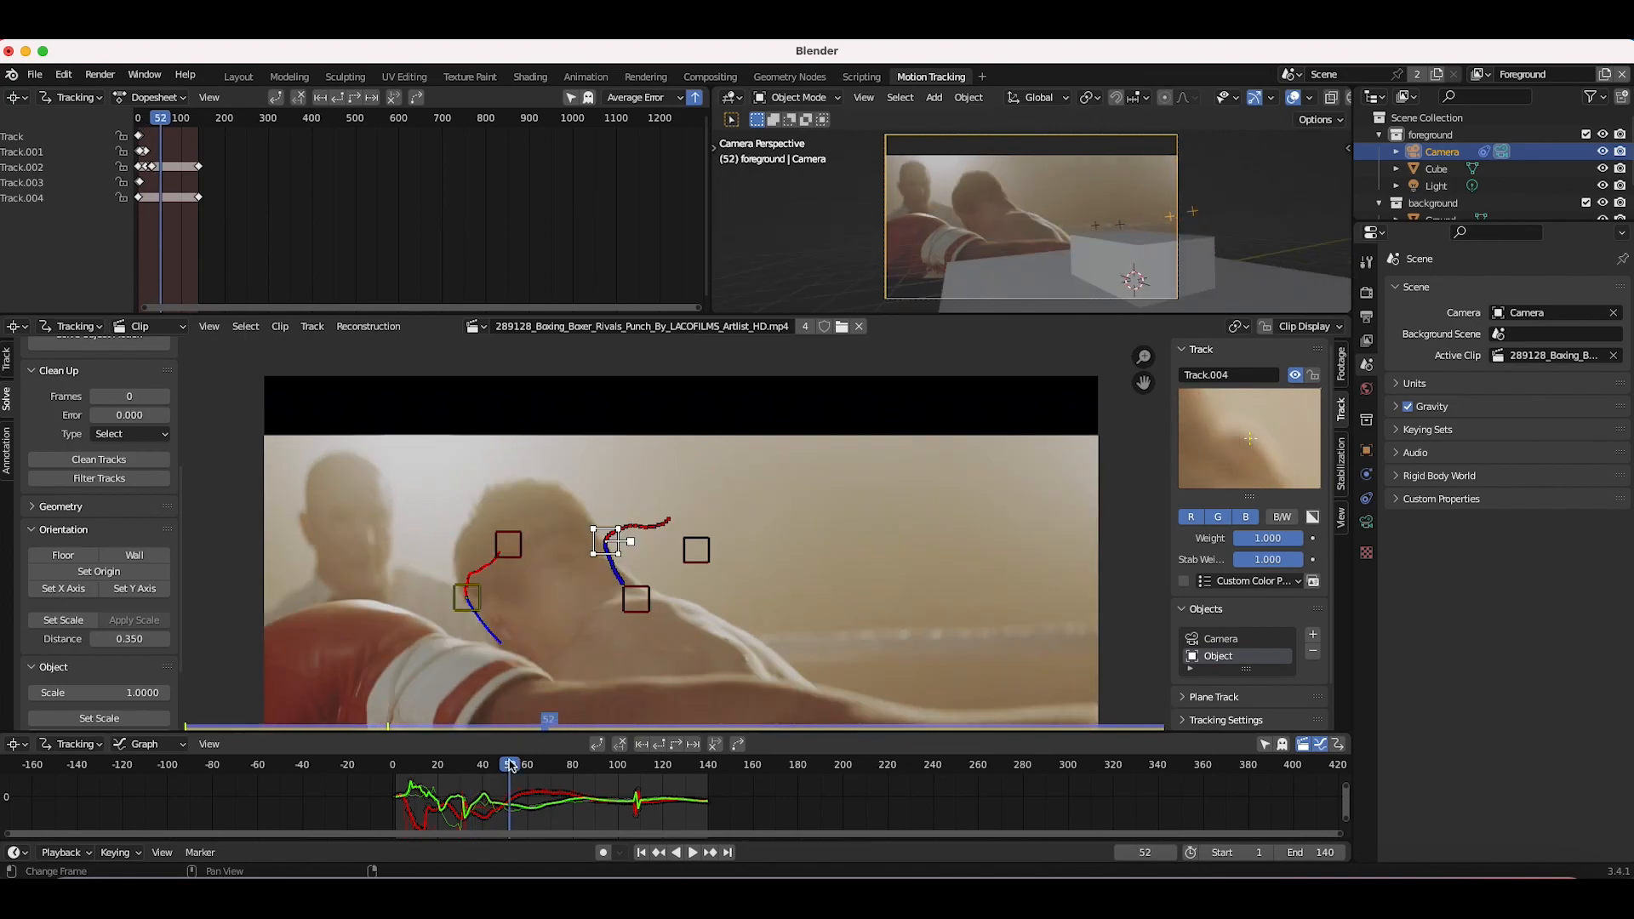
left_click(624, 746)
scroll(673, 531, "down", 2)
middle_click_drag(704, 609, 719, 555)
key("b")
left_click_drag(834, 379, 317, 740)
scroll(77, 527, "up", 5)
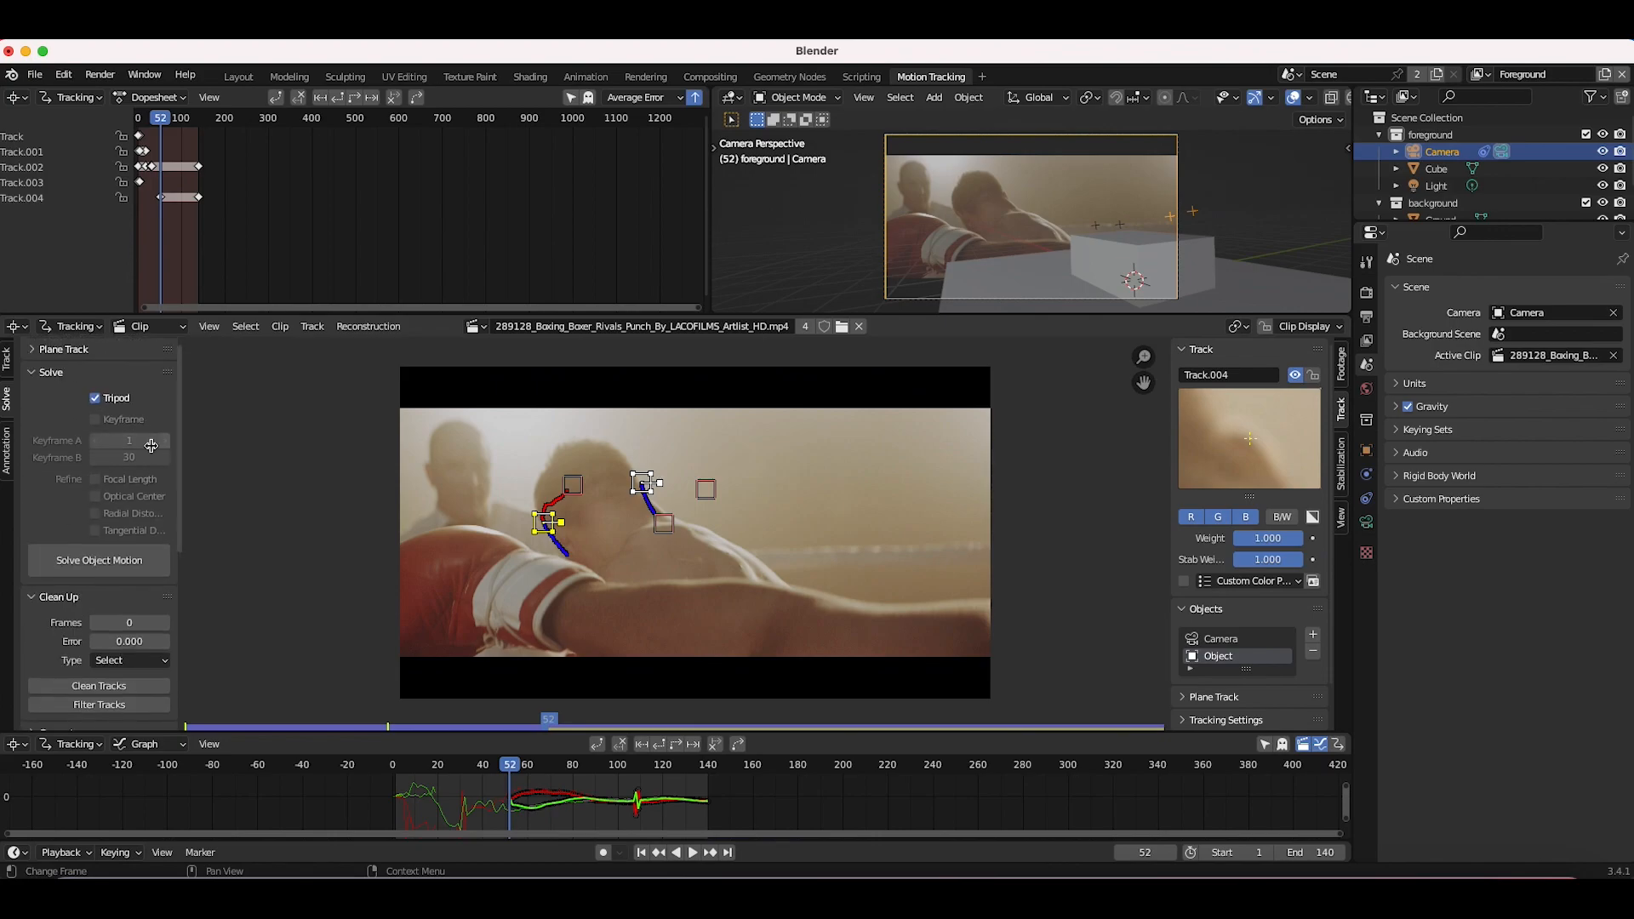
left_click(100, 562)
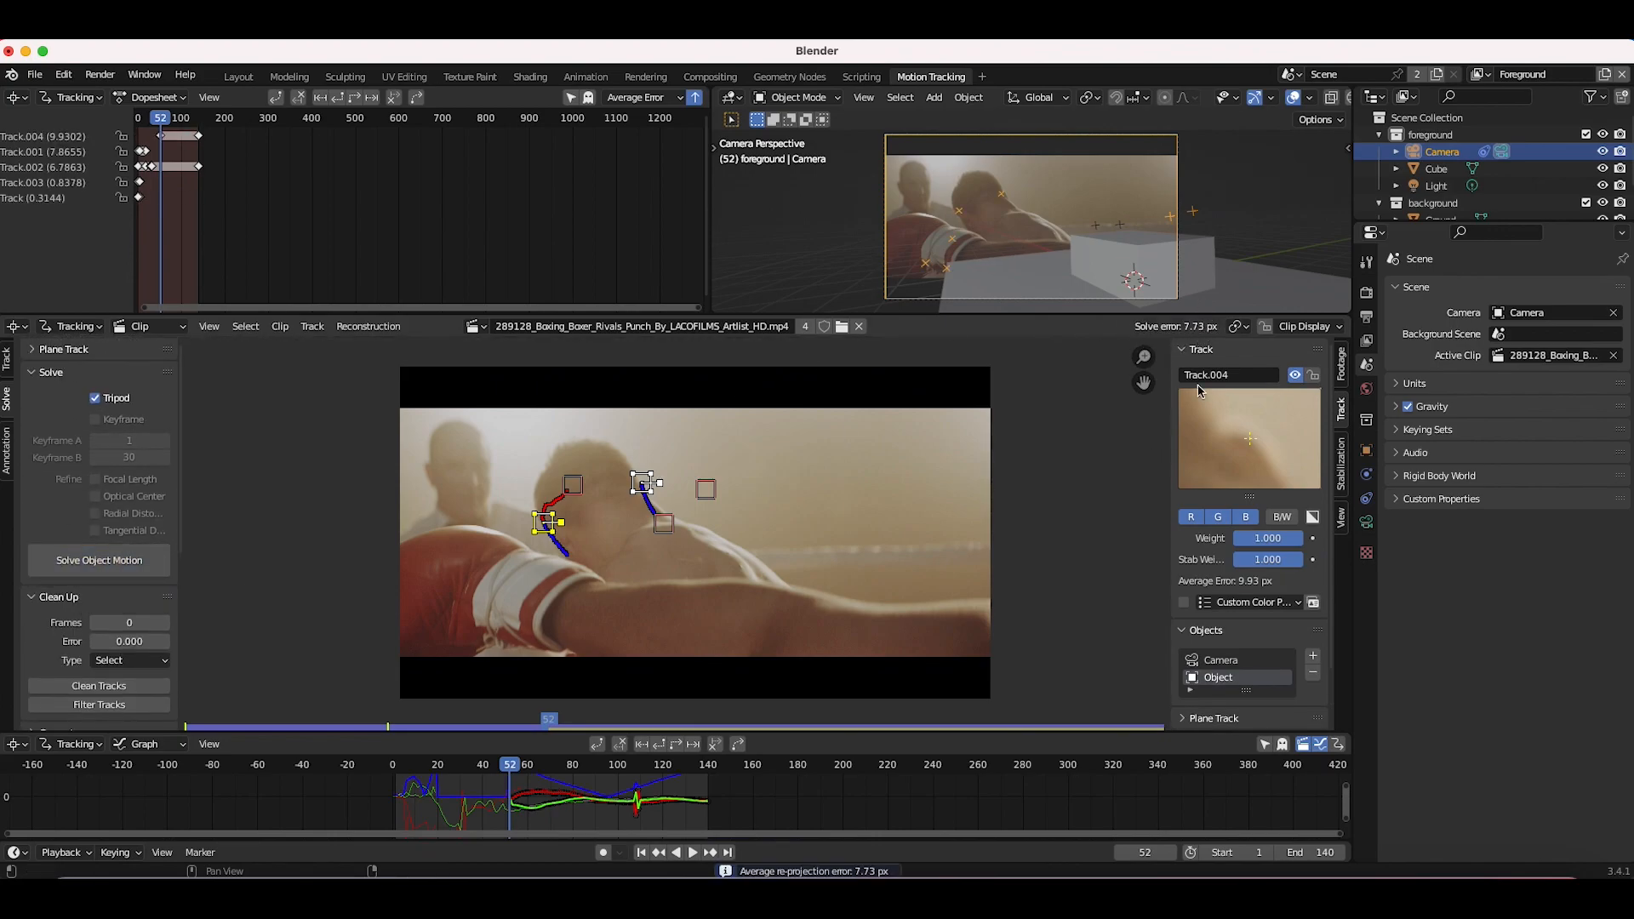
Step: At frame 1, select the two eyebrow markers and set the object scale with a distance of 0.1
left_click_drag(521, 763, 426, 796)
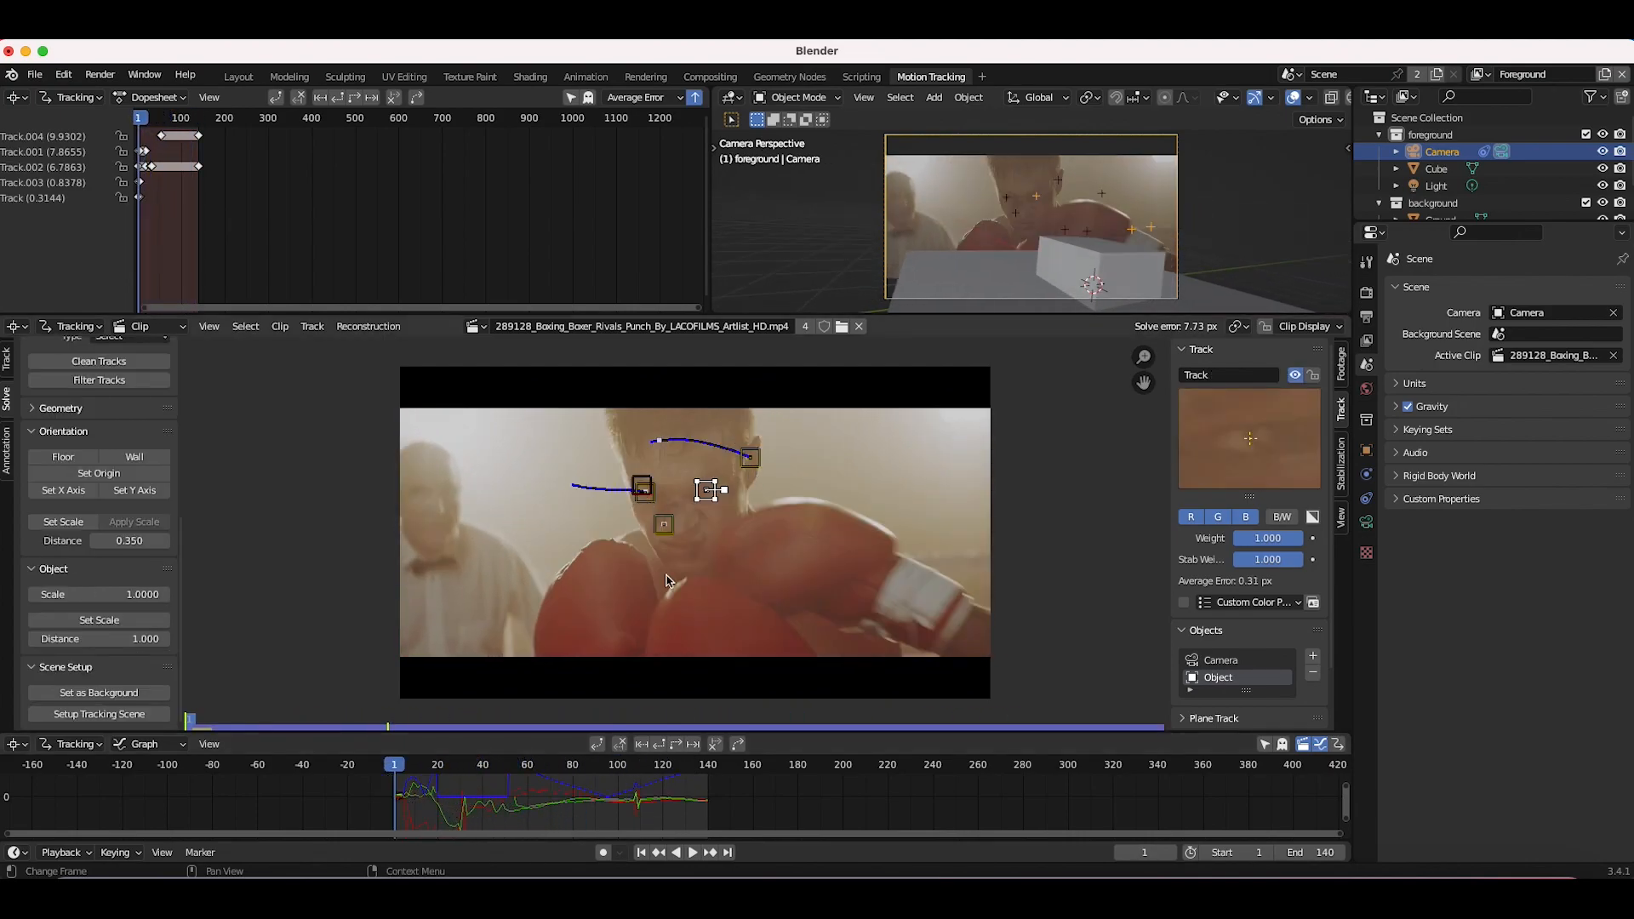
scroll(676, 513, "up", 1)
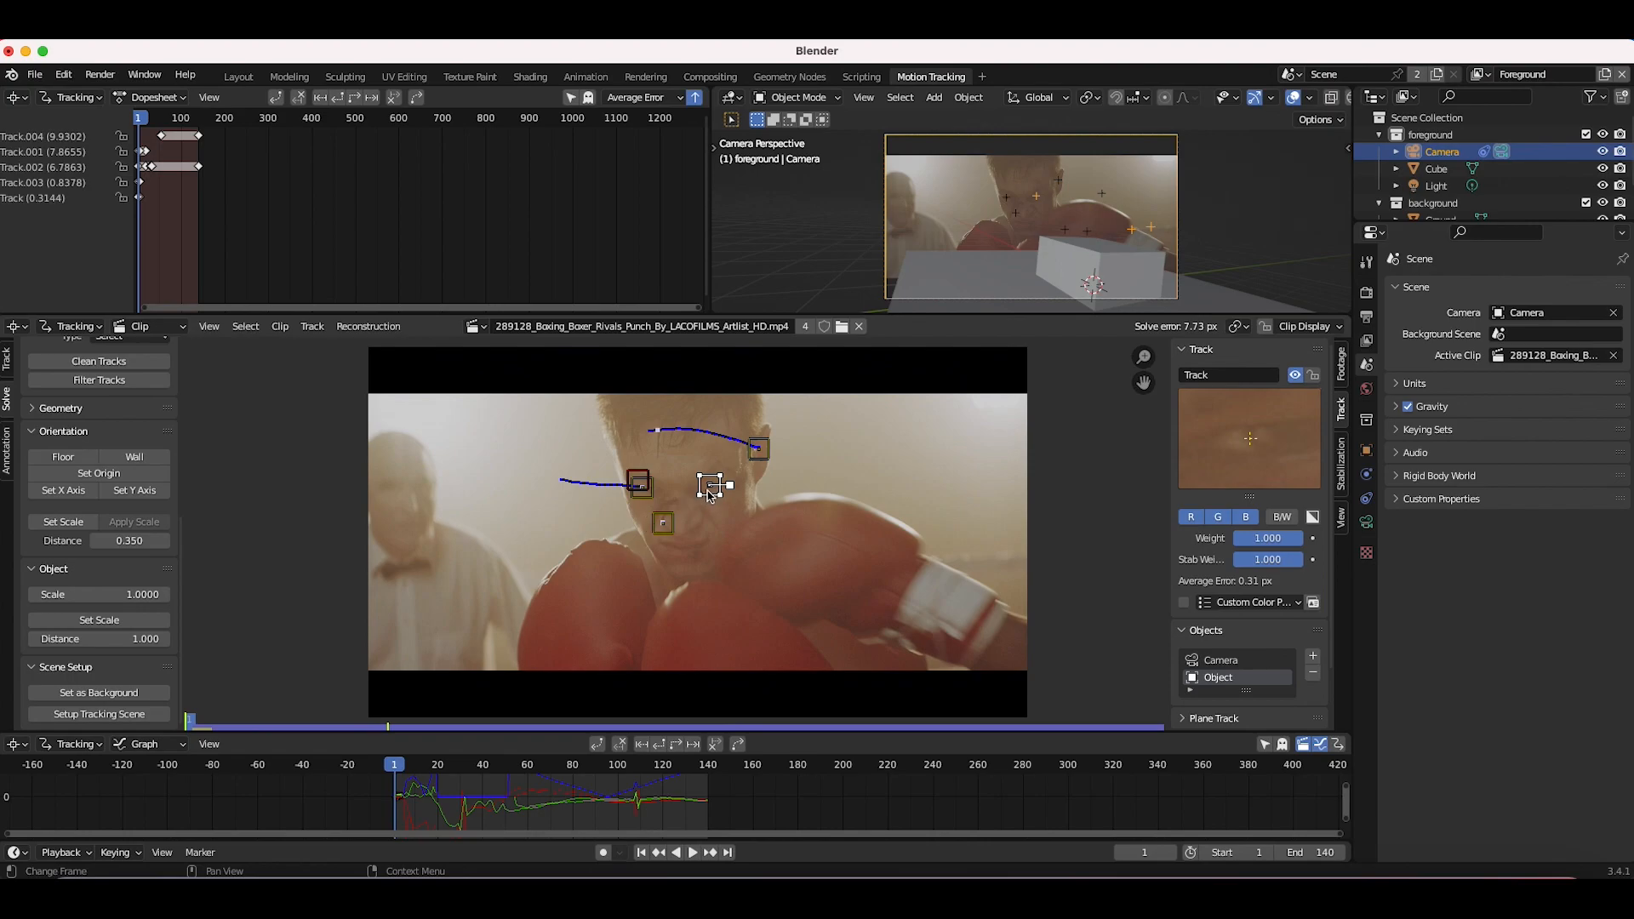
left_click(643, 493)
left_click(714, 487)
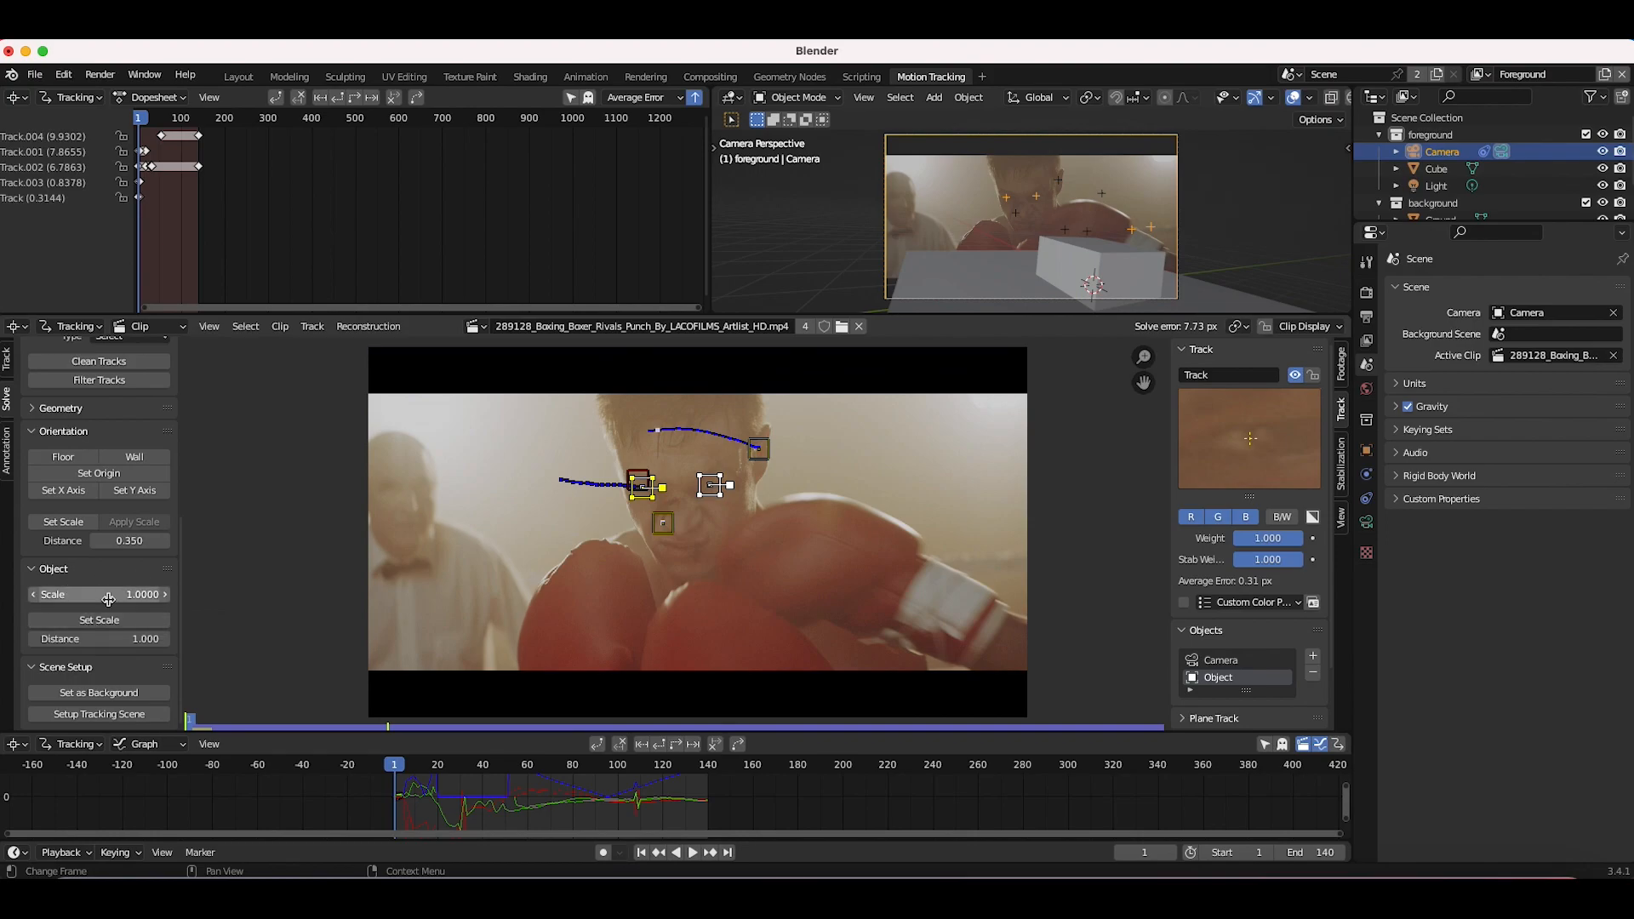
left_click(107, 640)
type("0.1")
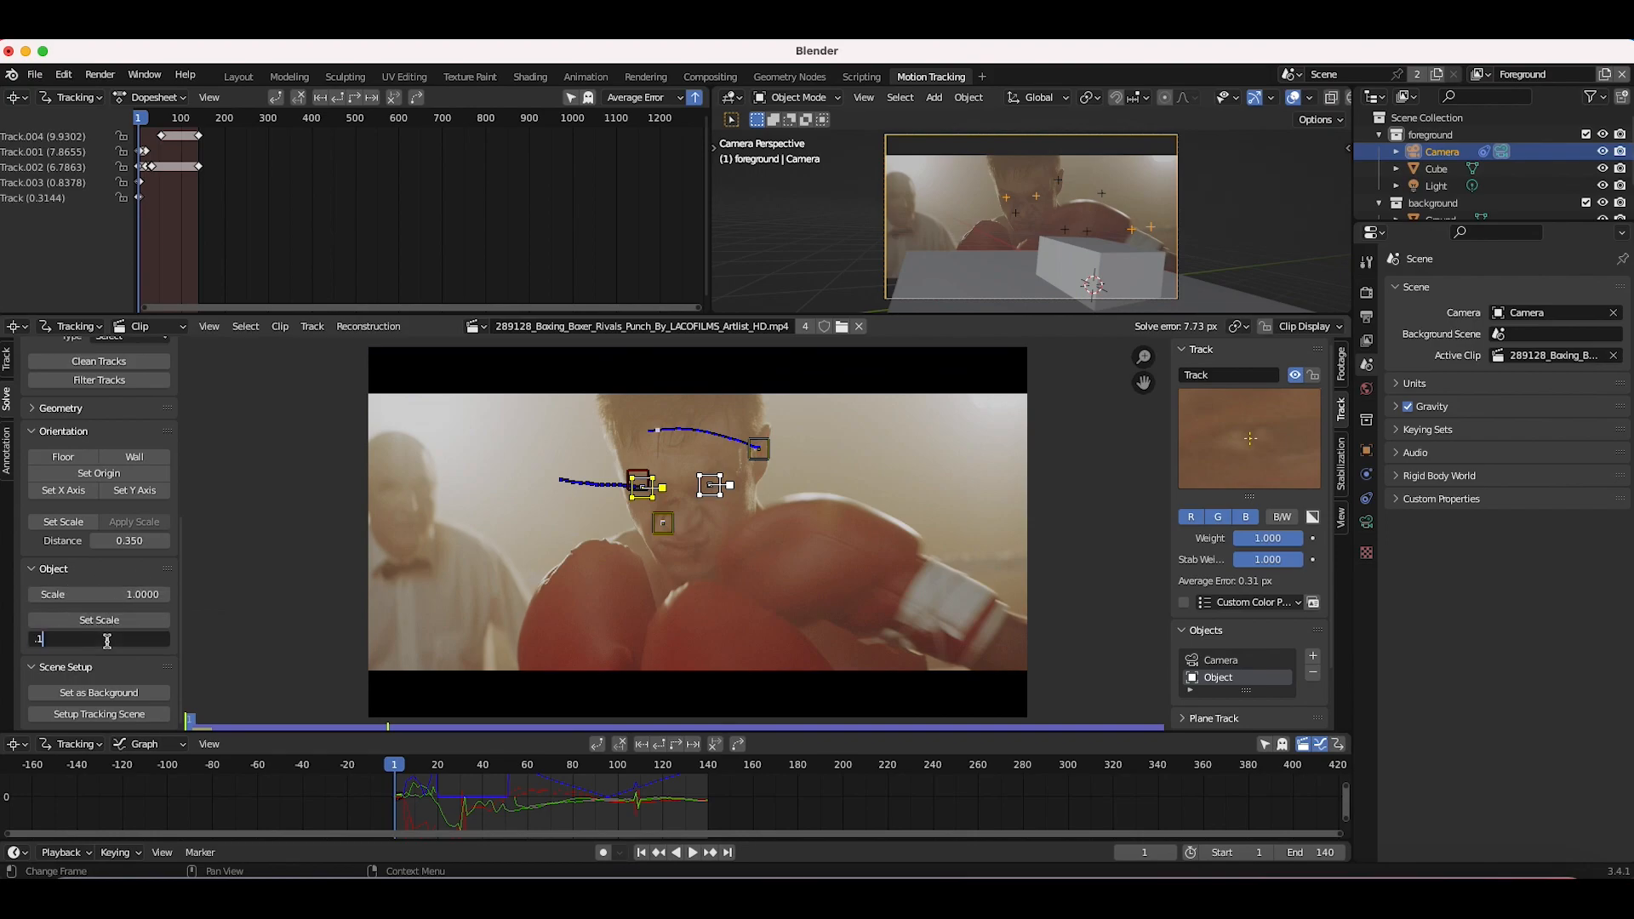
key("Return")
left_click(103, 623)
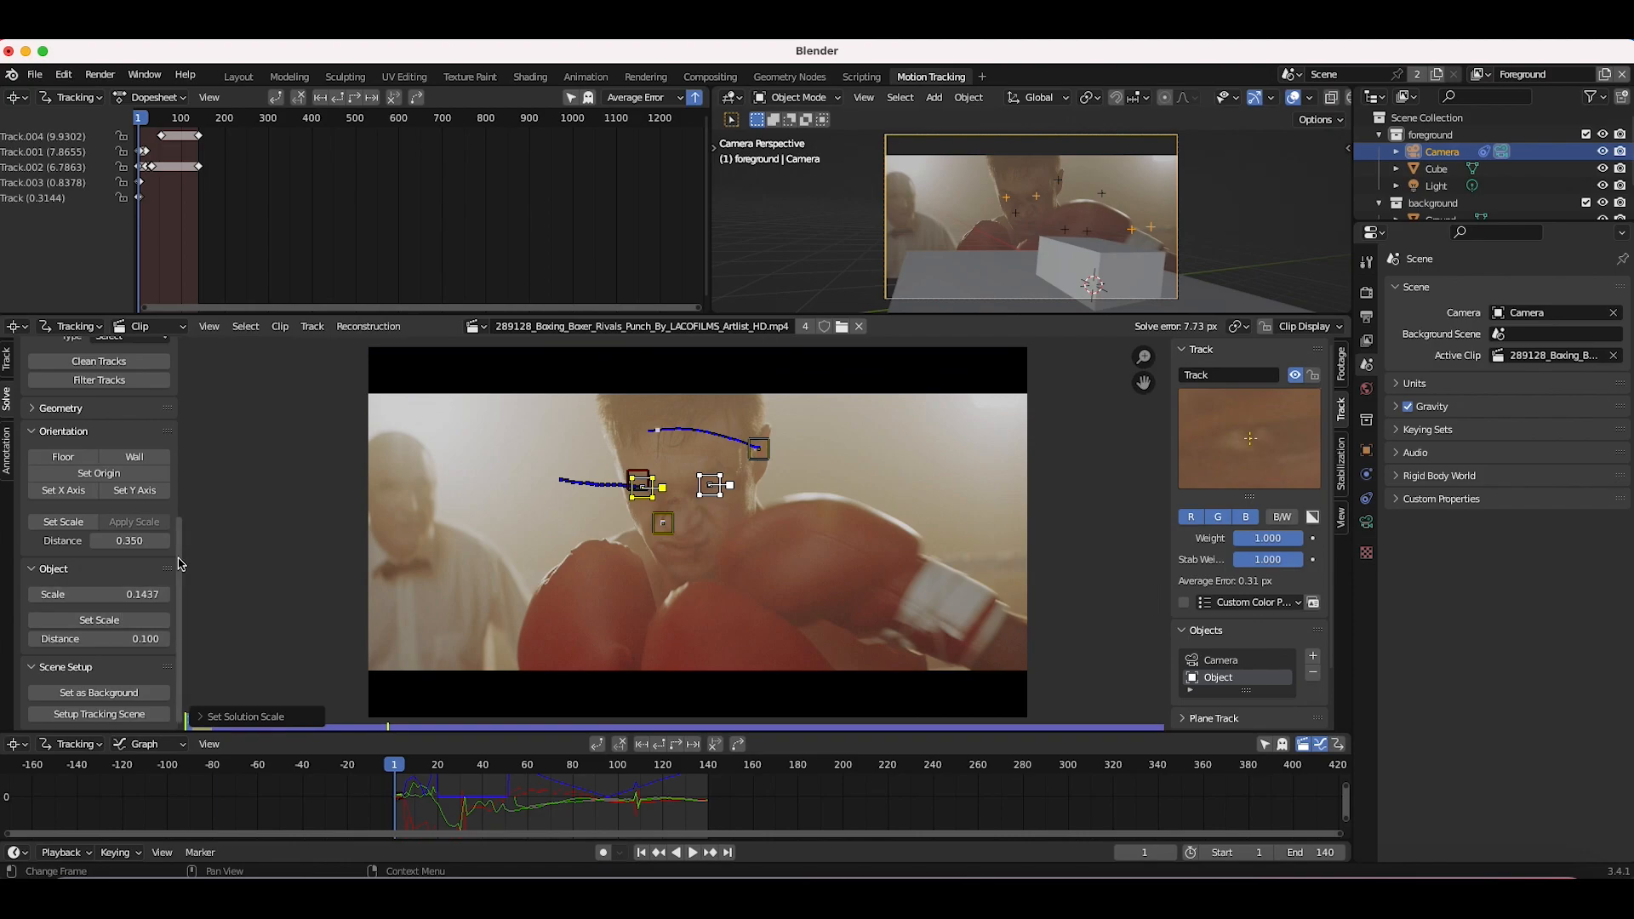
Step: Switch to the Layout workspace and import feee_head.obj from the 3d Head Model folder as a Wavefront OBJ
left_click(238, 78)
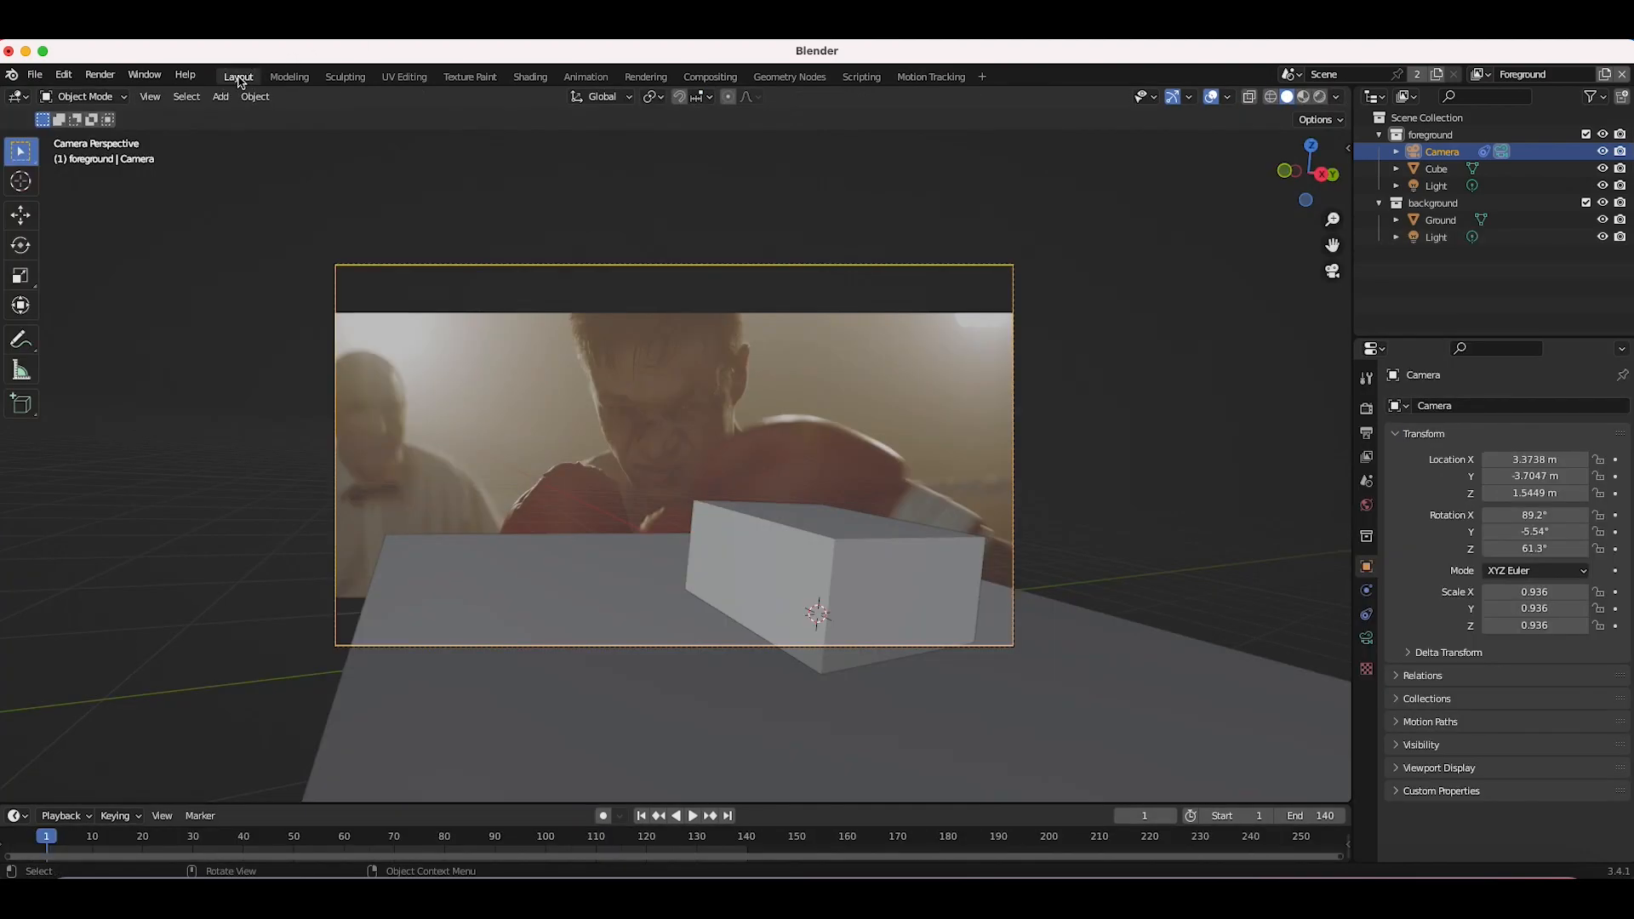
left_click(33, 77)
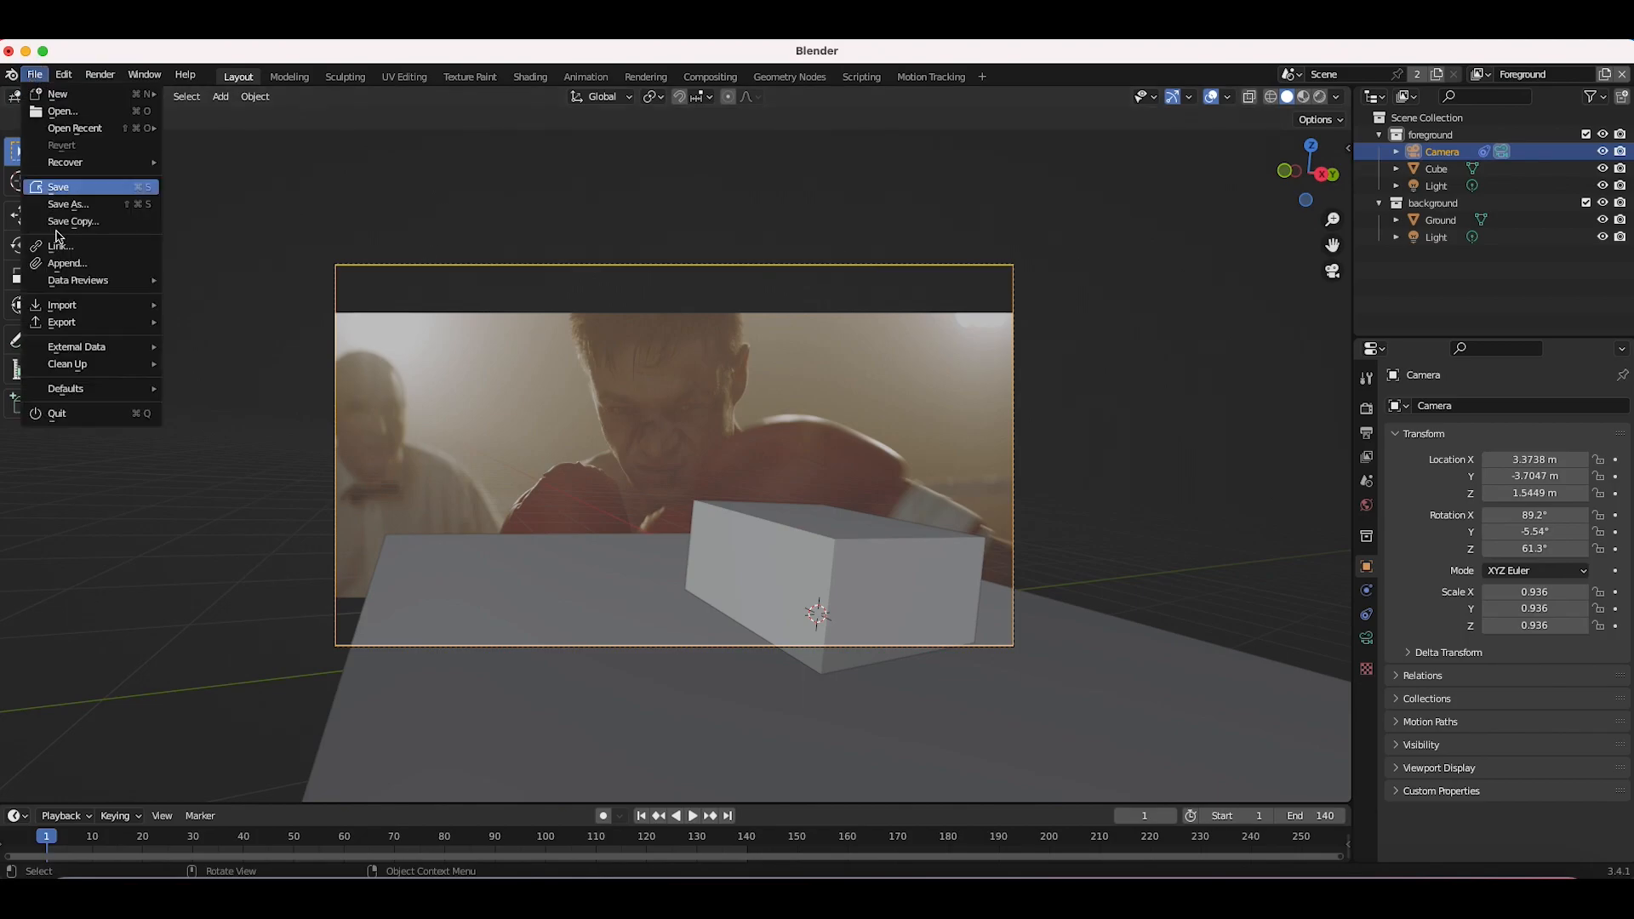
mouse_move(76, 308)
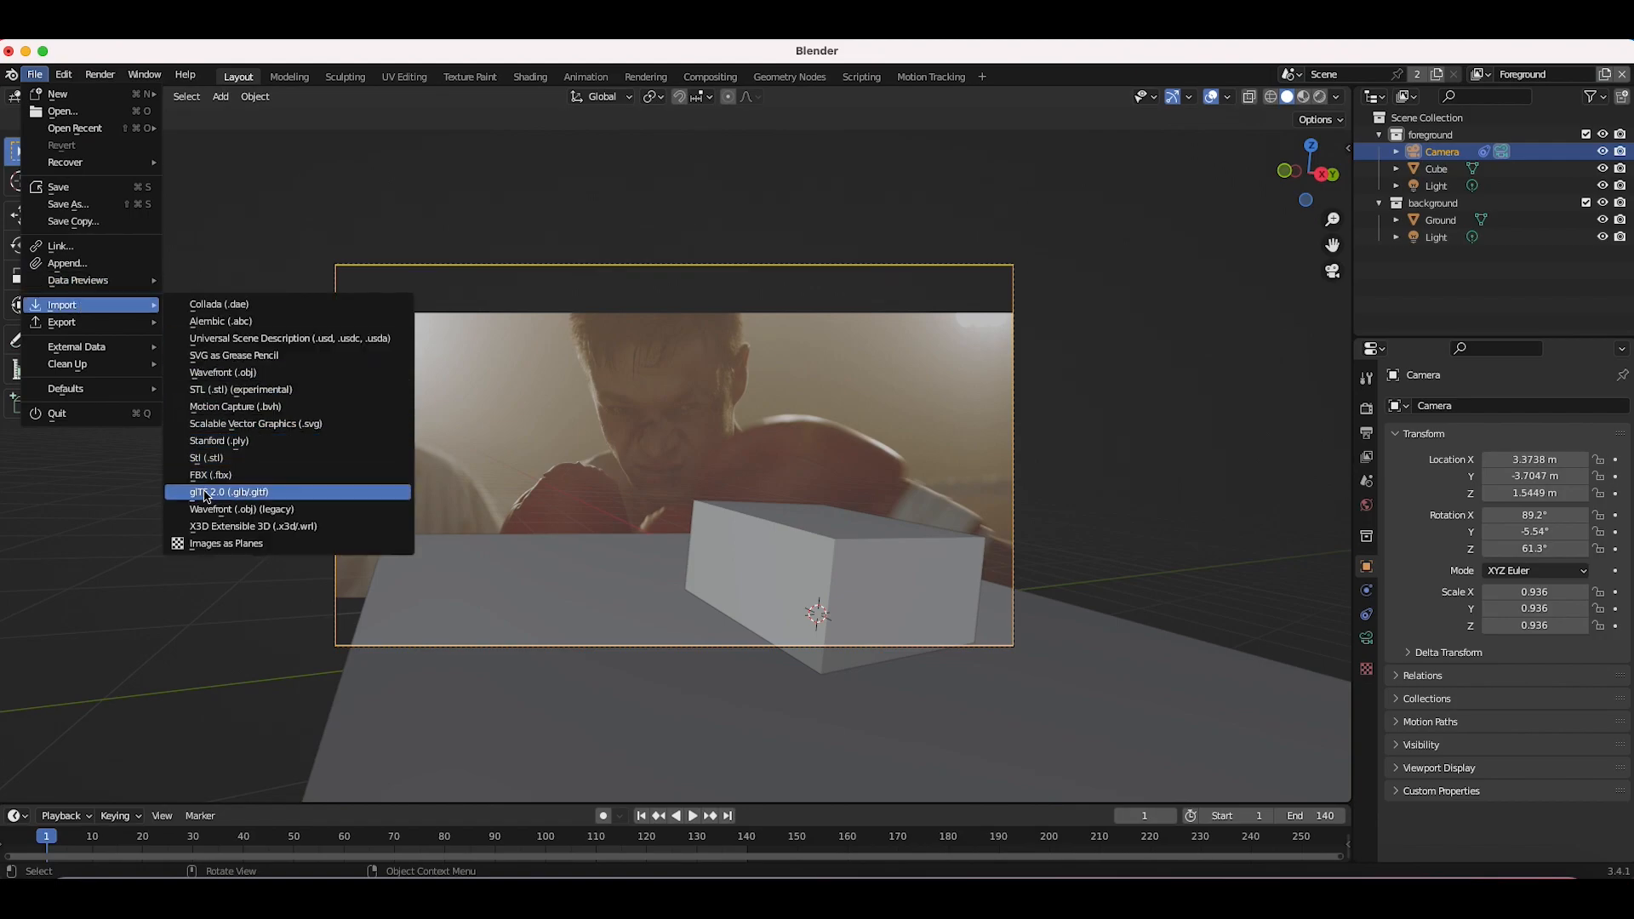
left_click(238, 373)
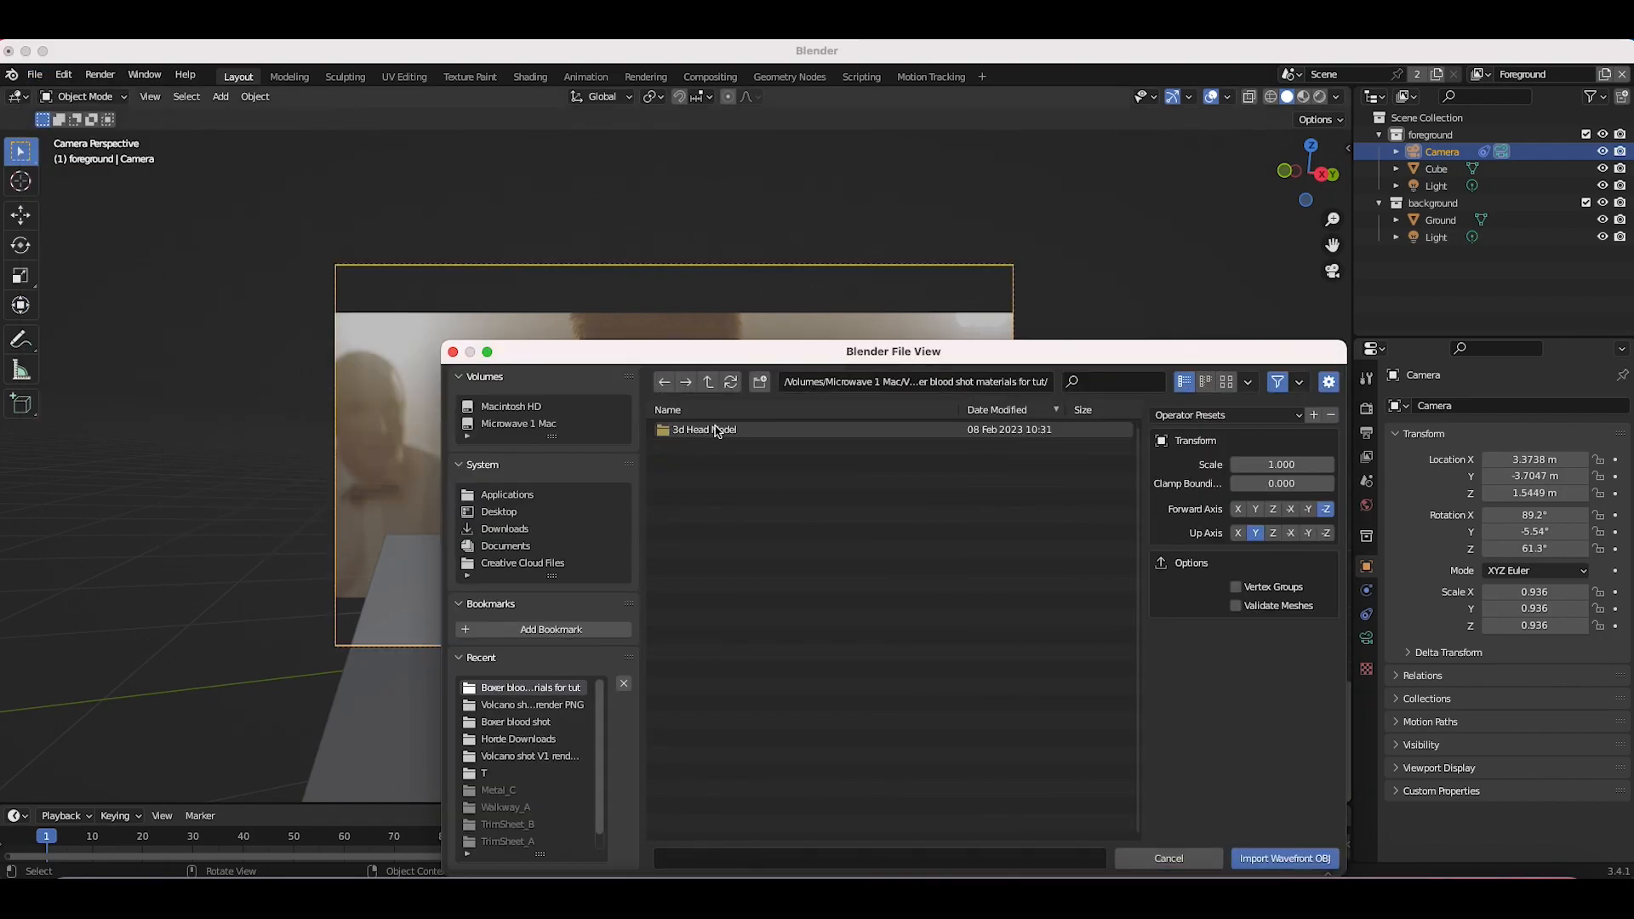
double_click(716, 430)
double_click(705, 434)
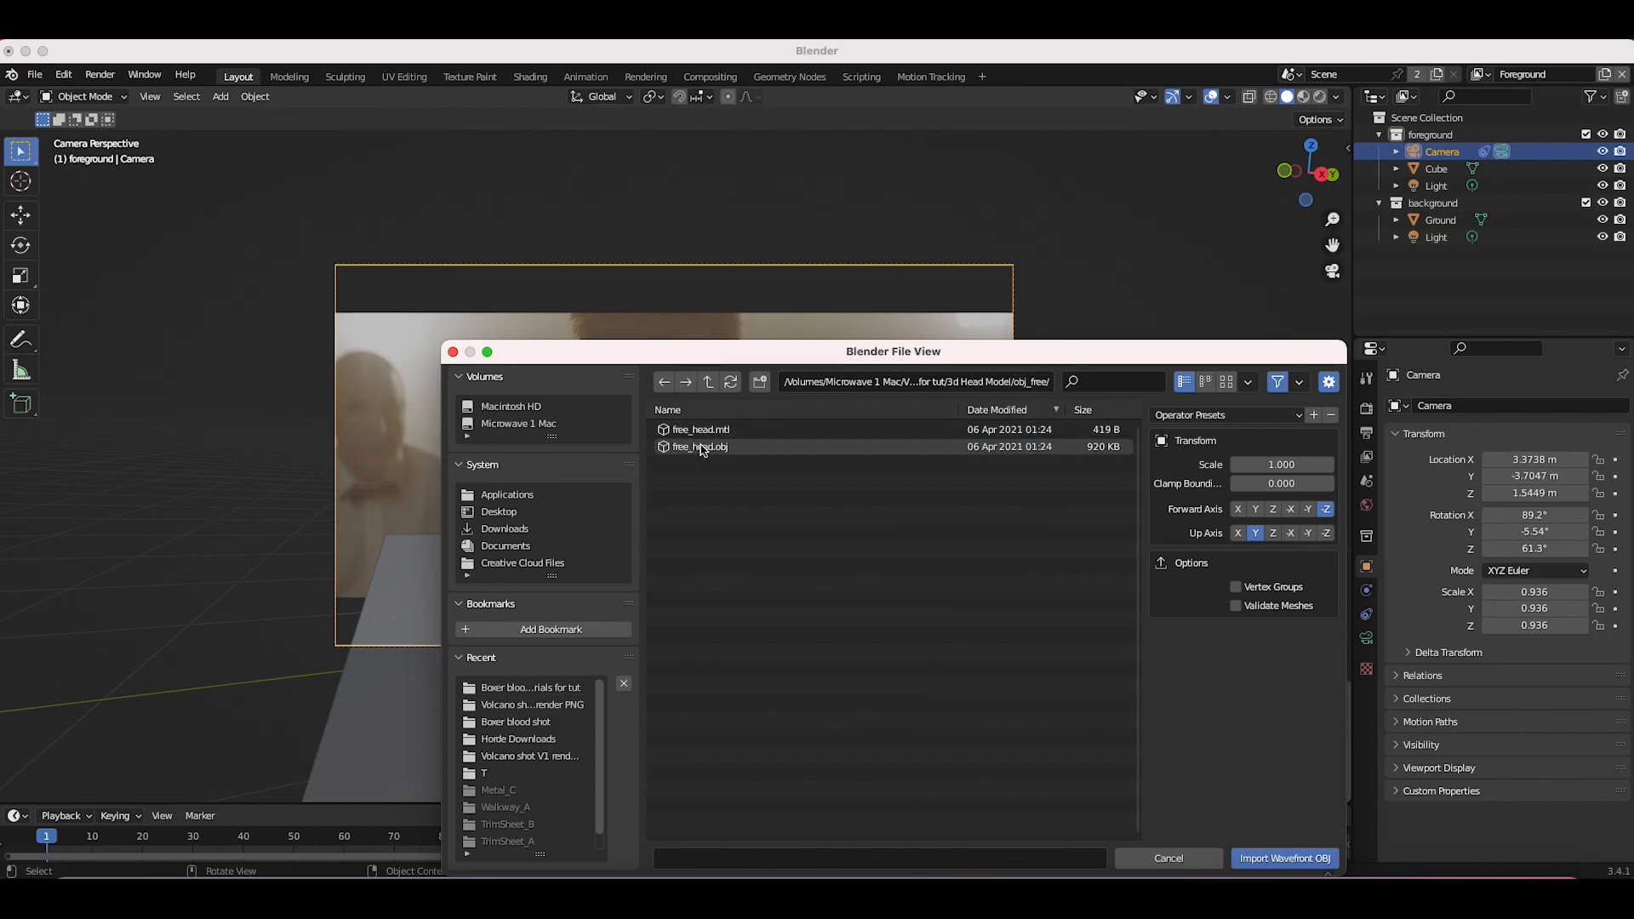
double_click(701, 447)
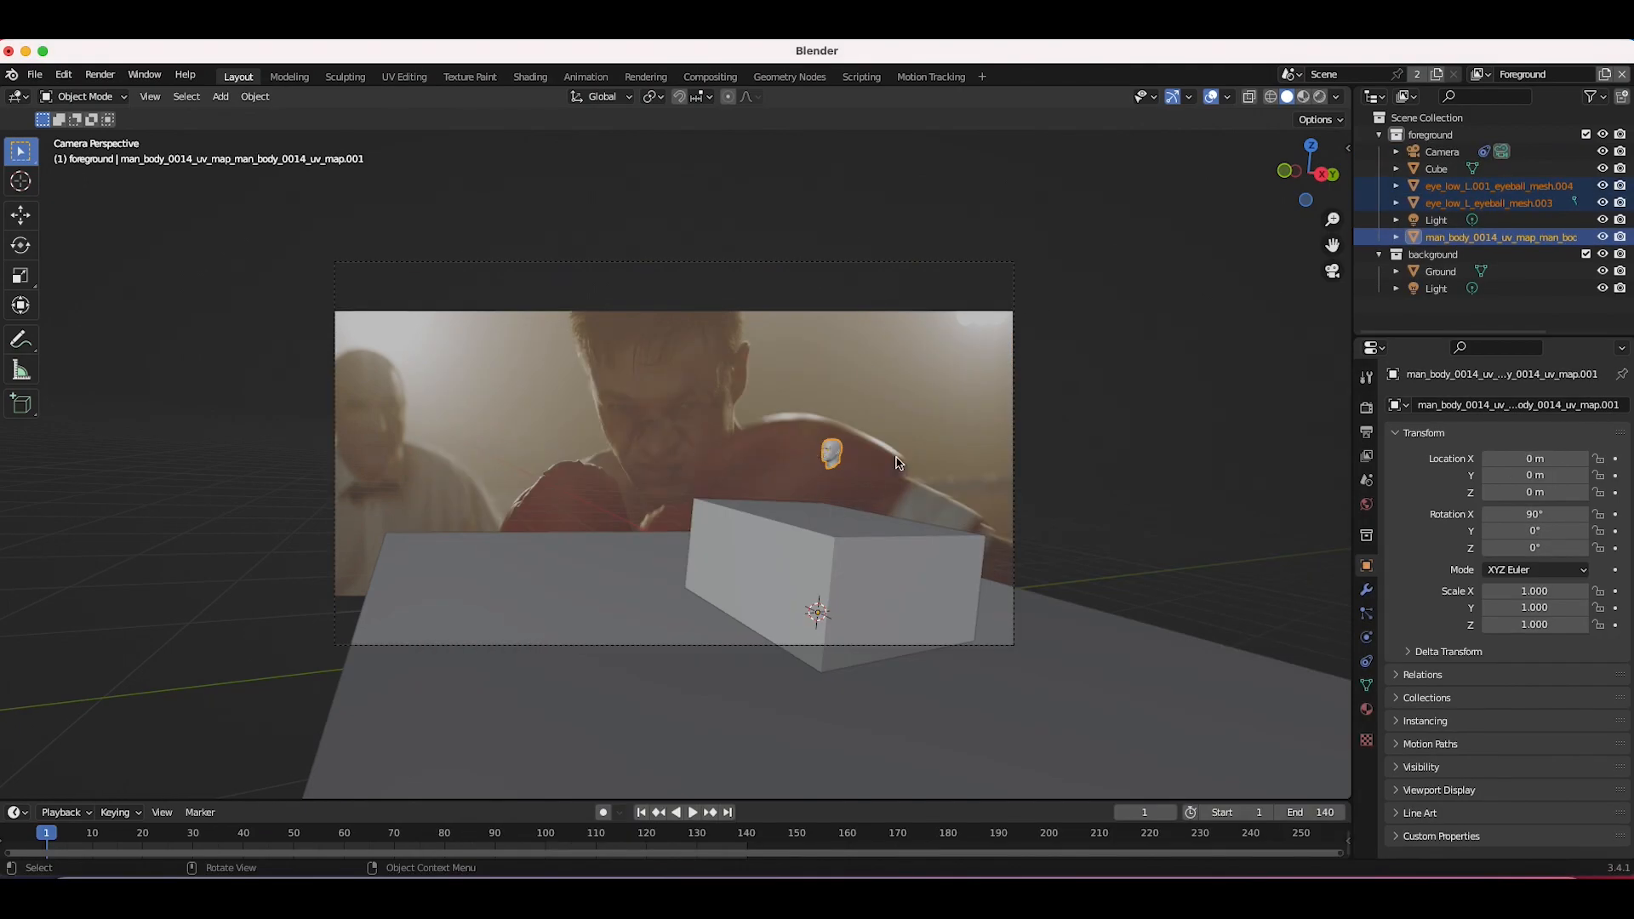
Step: Delete the placeholder cube from the scene
middle_click_drag(899, 463, 815, 498)
scroll(815, 498, "up", 5)
scroll(816, 498, "down", 8)
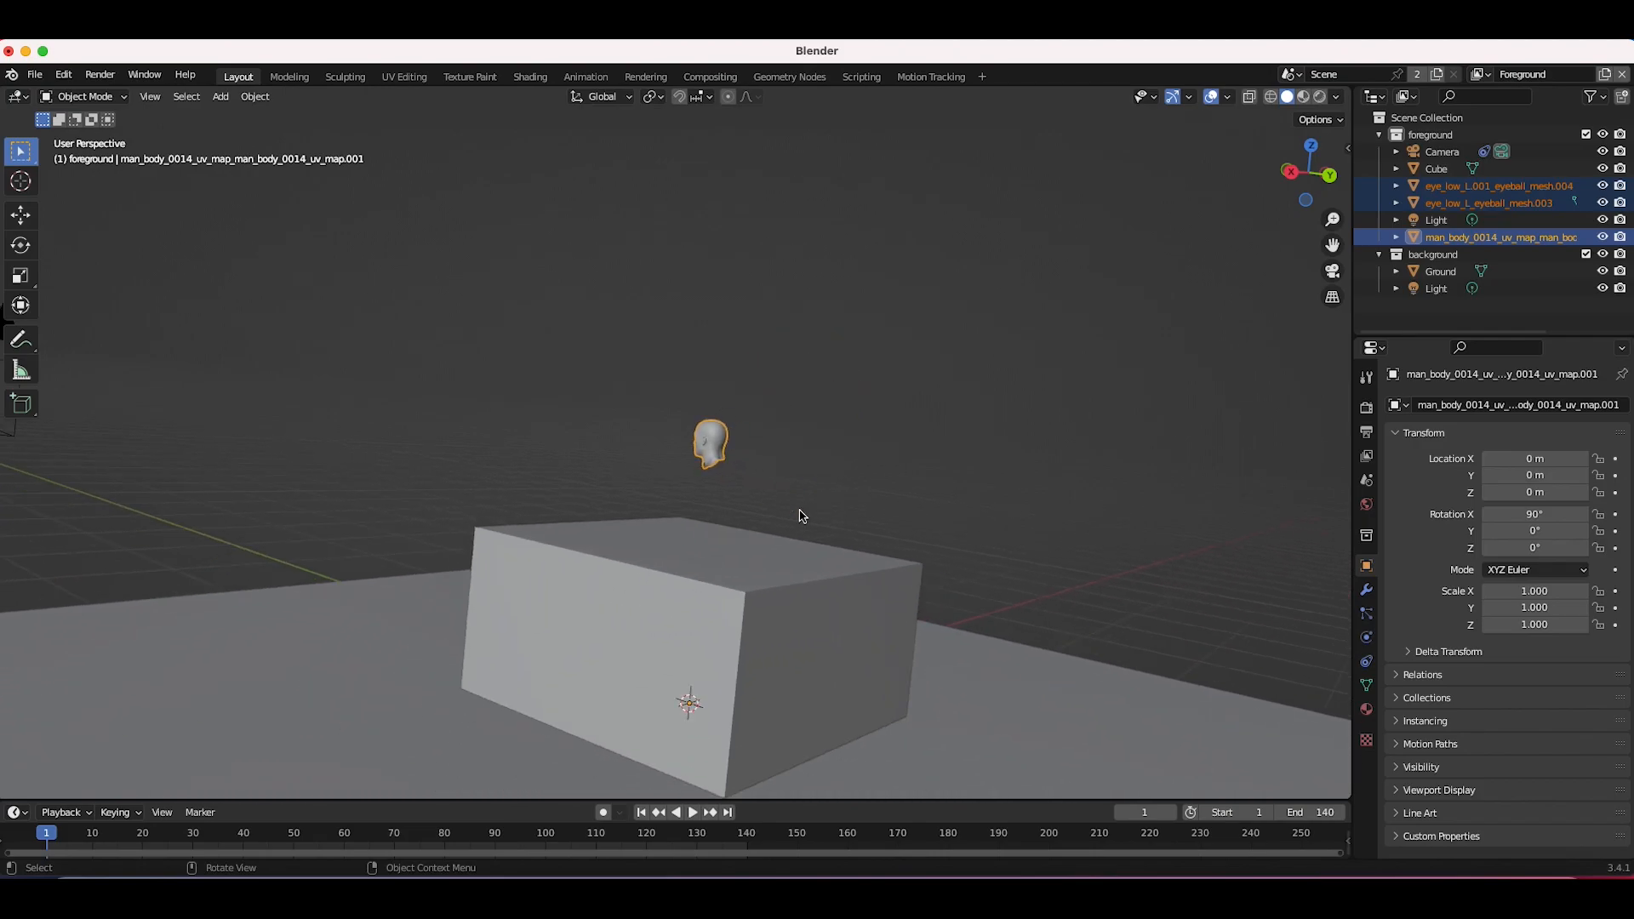
left_click(597, 550)
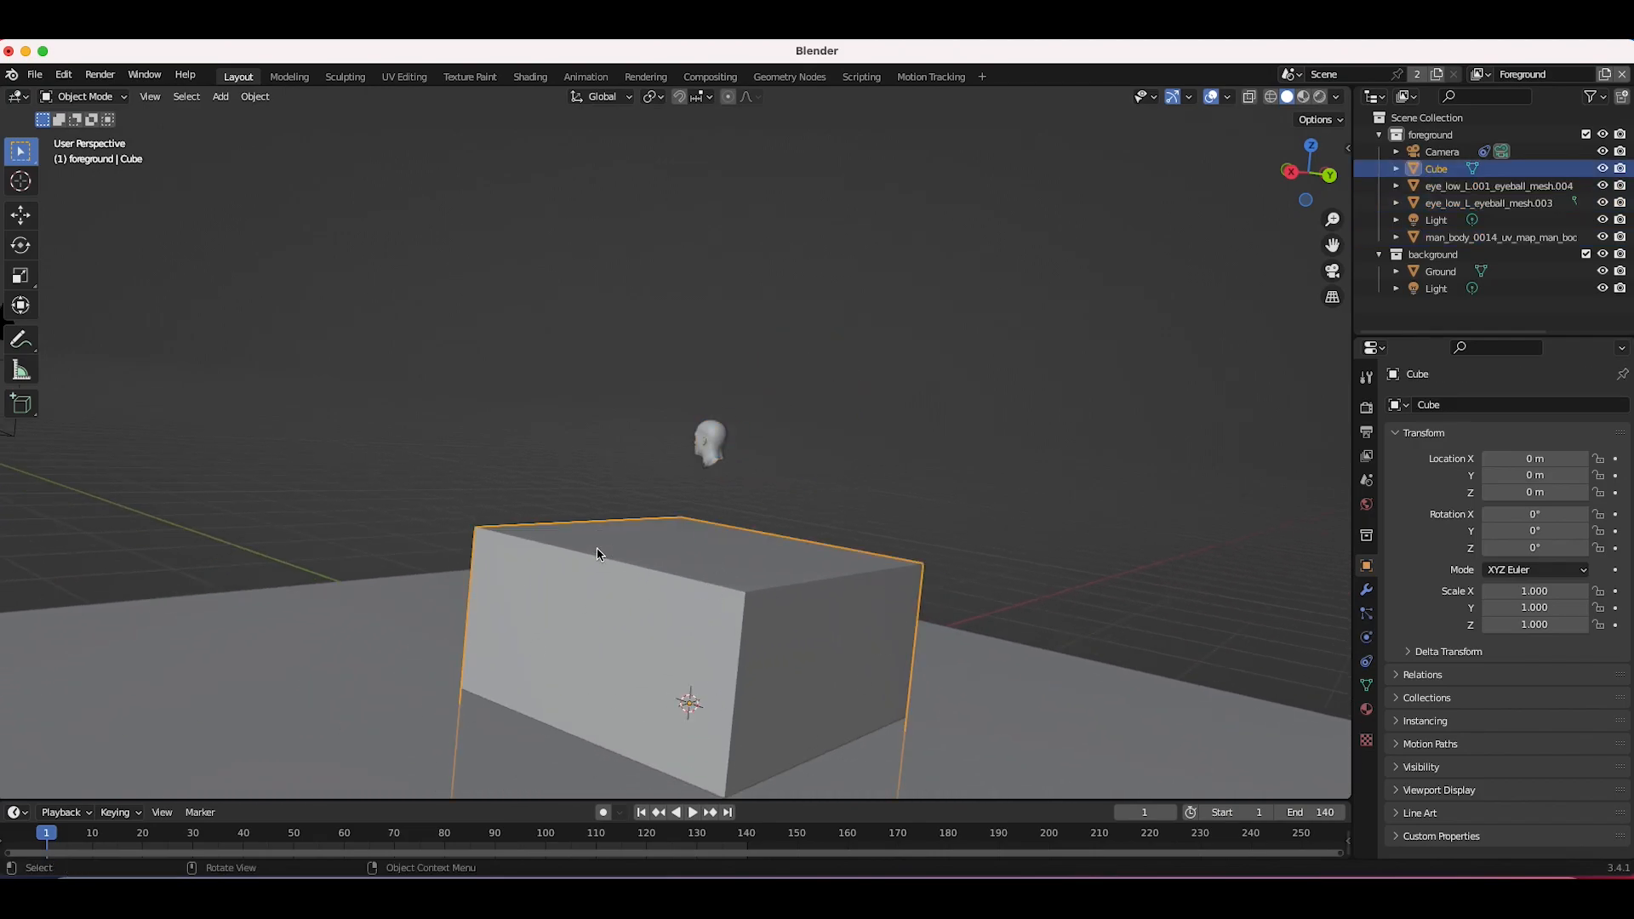
key("x")
left_click(541, 548)
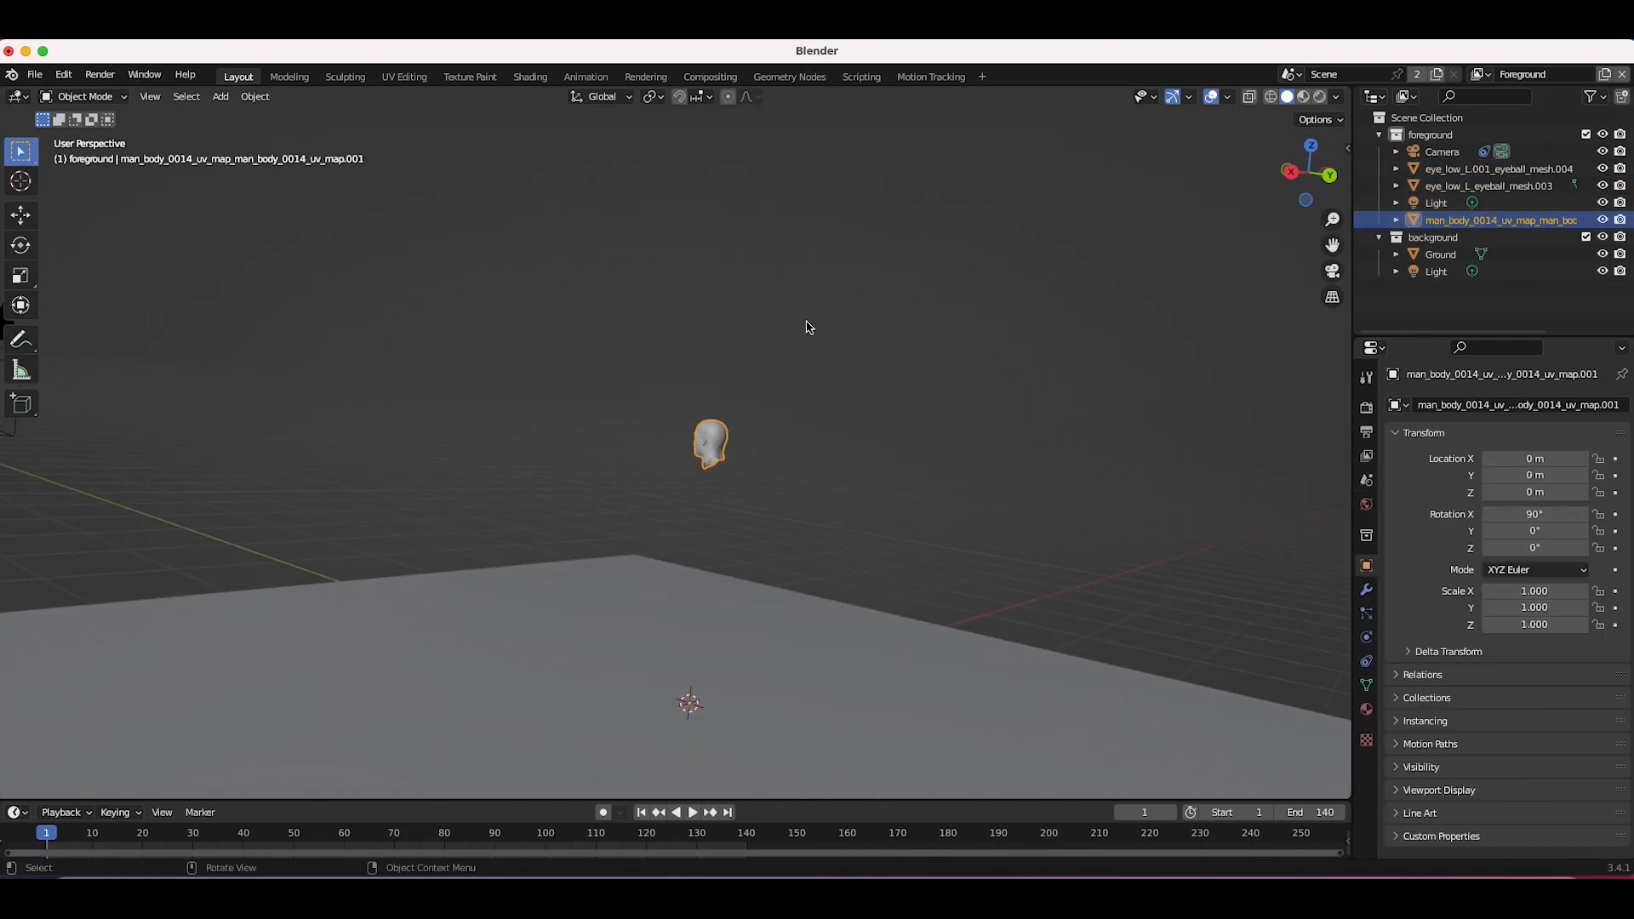
Step: Confirm scaling up the imported head model and set its origin to its geometry
left_click(257, 103)
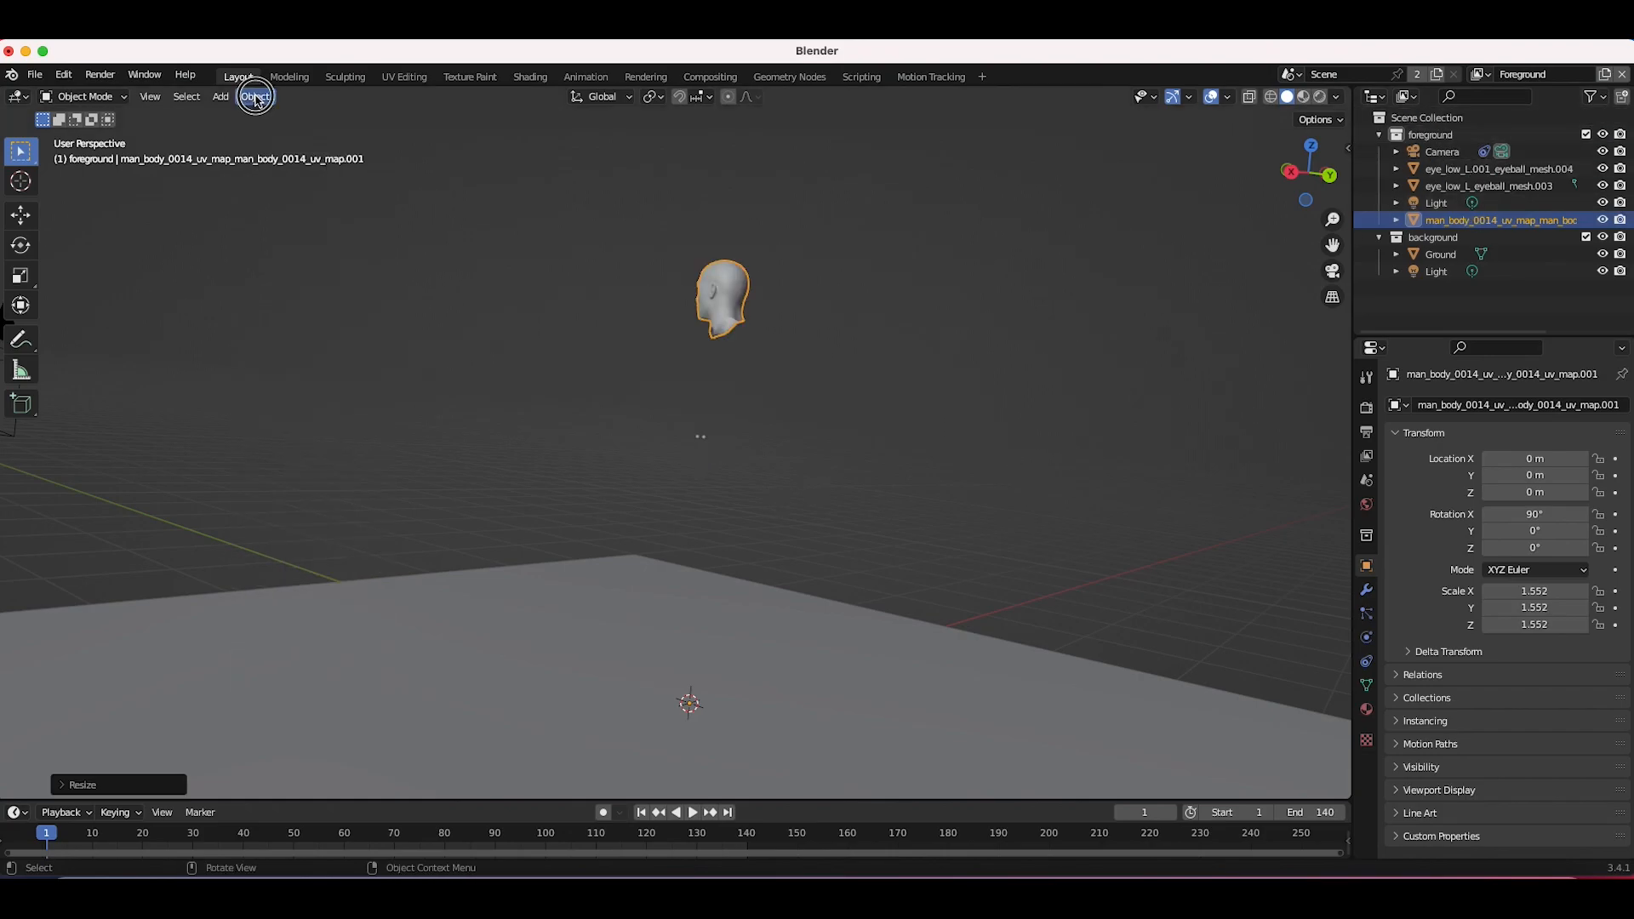
left_click(257, 102)
mouse_move(294, 138)
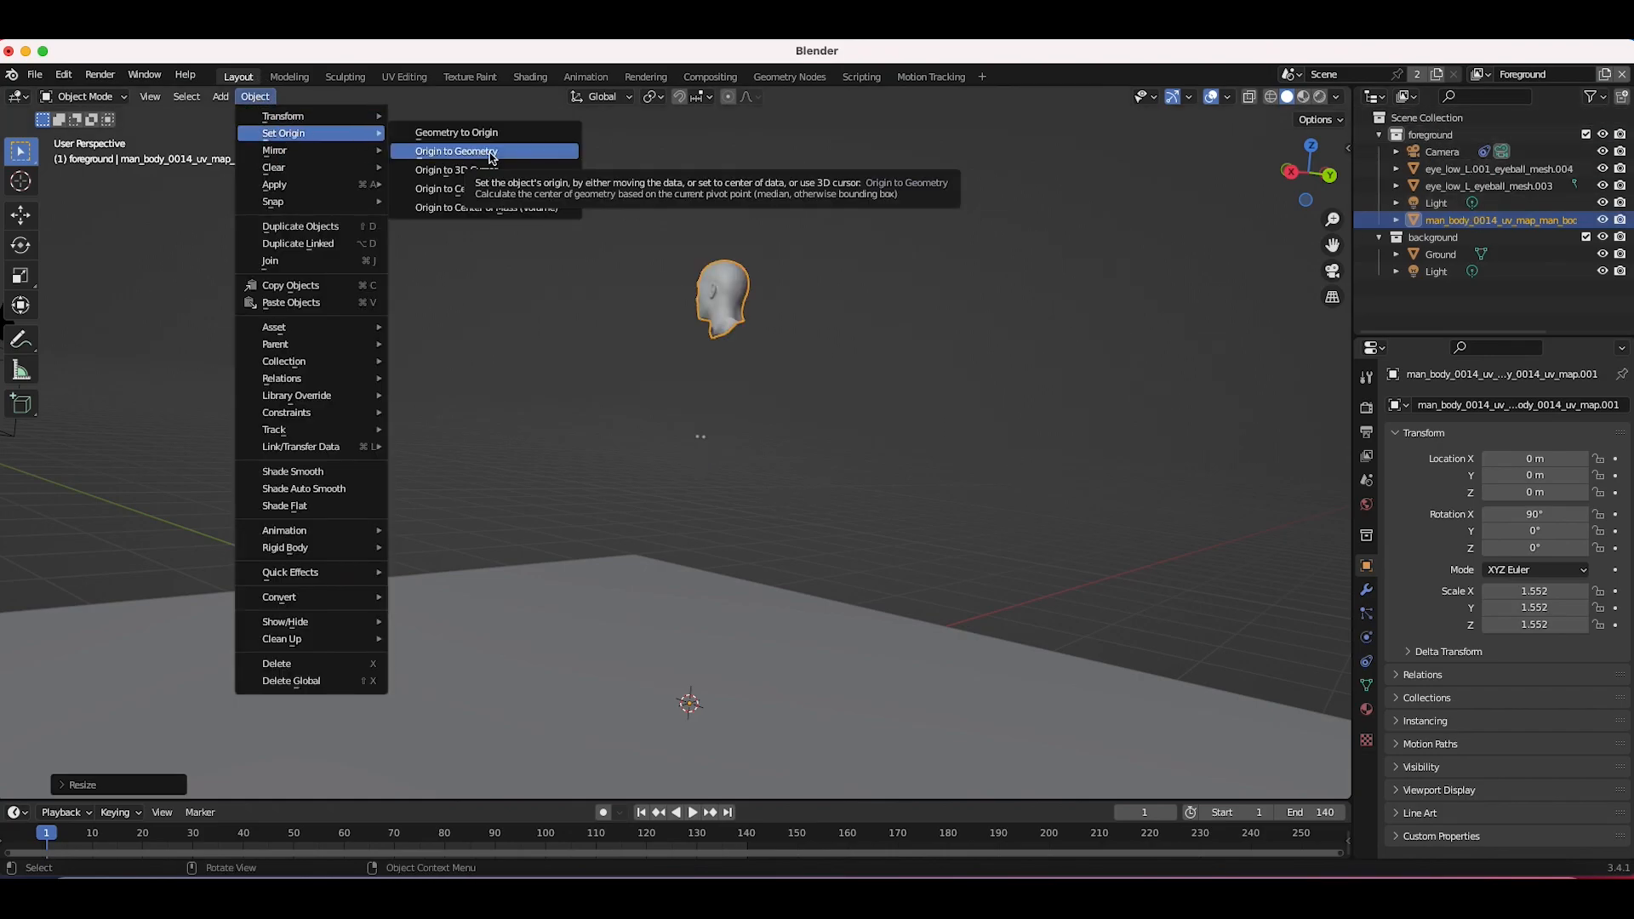
left_click(485, 151)
Step: Delete the extra eyeball mesh object and switch the viewport to the active camera view
key("r")
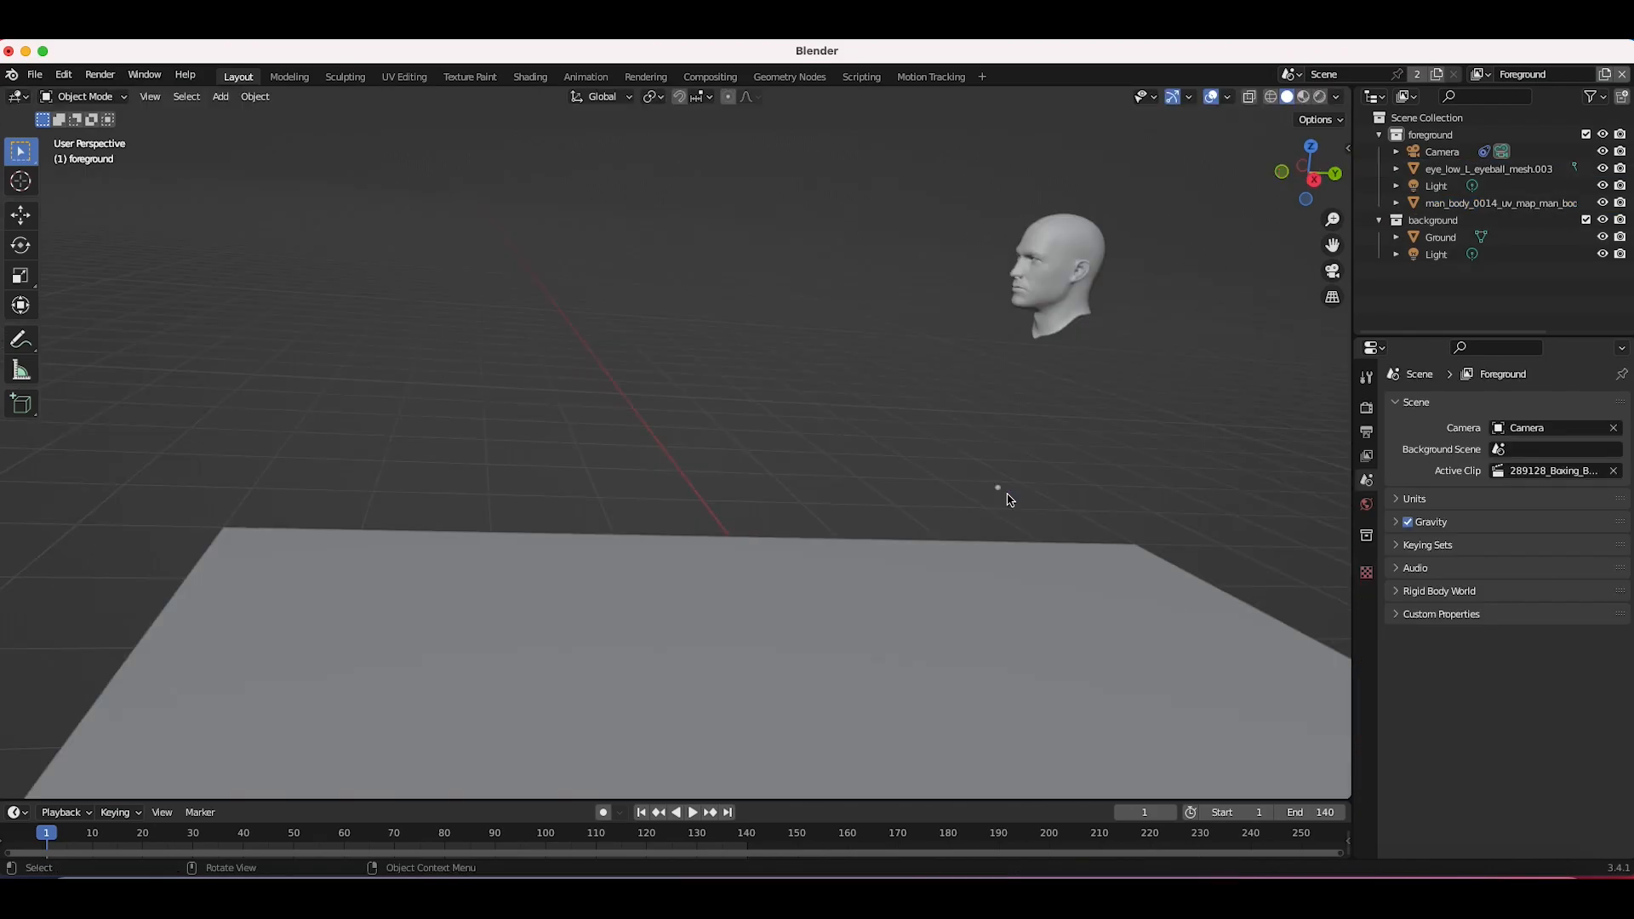
key("x")
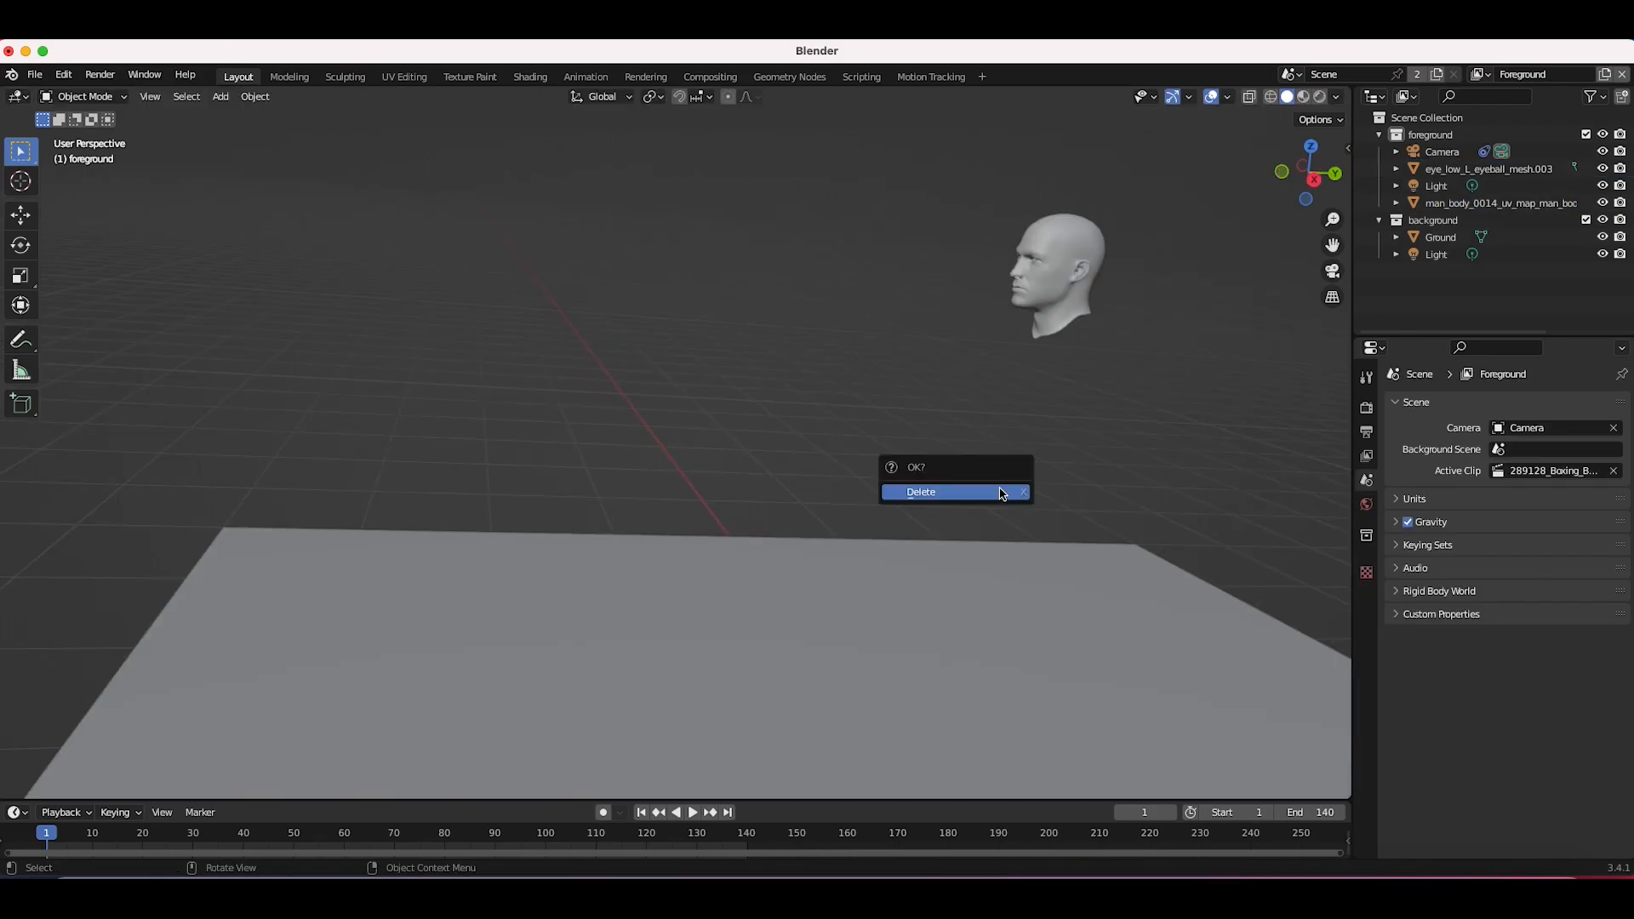
left_click(150, 97)
mouse_move(182, 308)
left_click(416, 314)
Step: Move and rotate the head model so it sits over the boxer's head in the camera frame
key("g")
left_click(1043, 388)
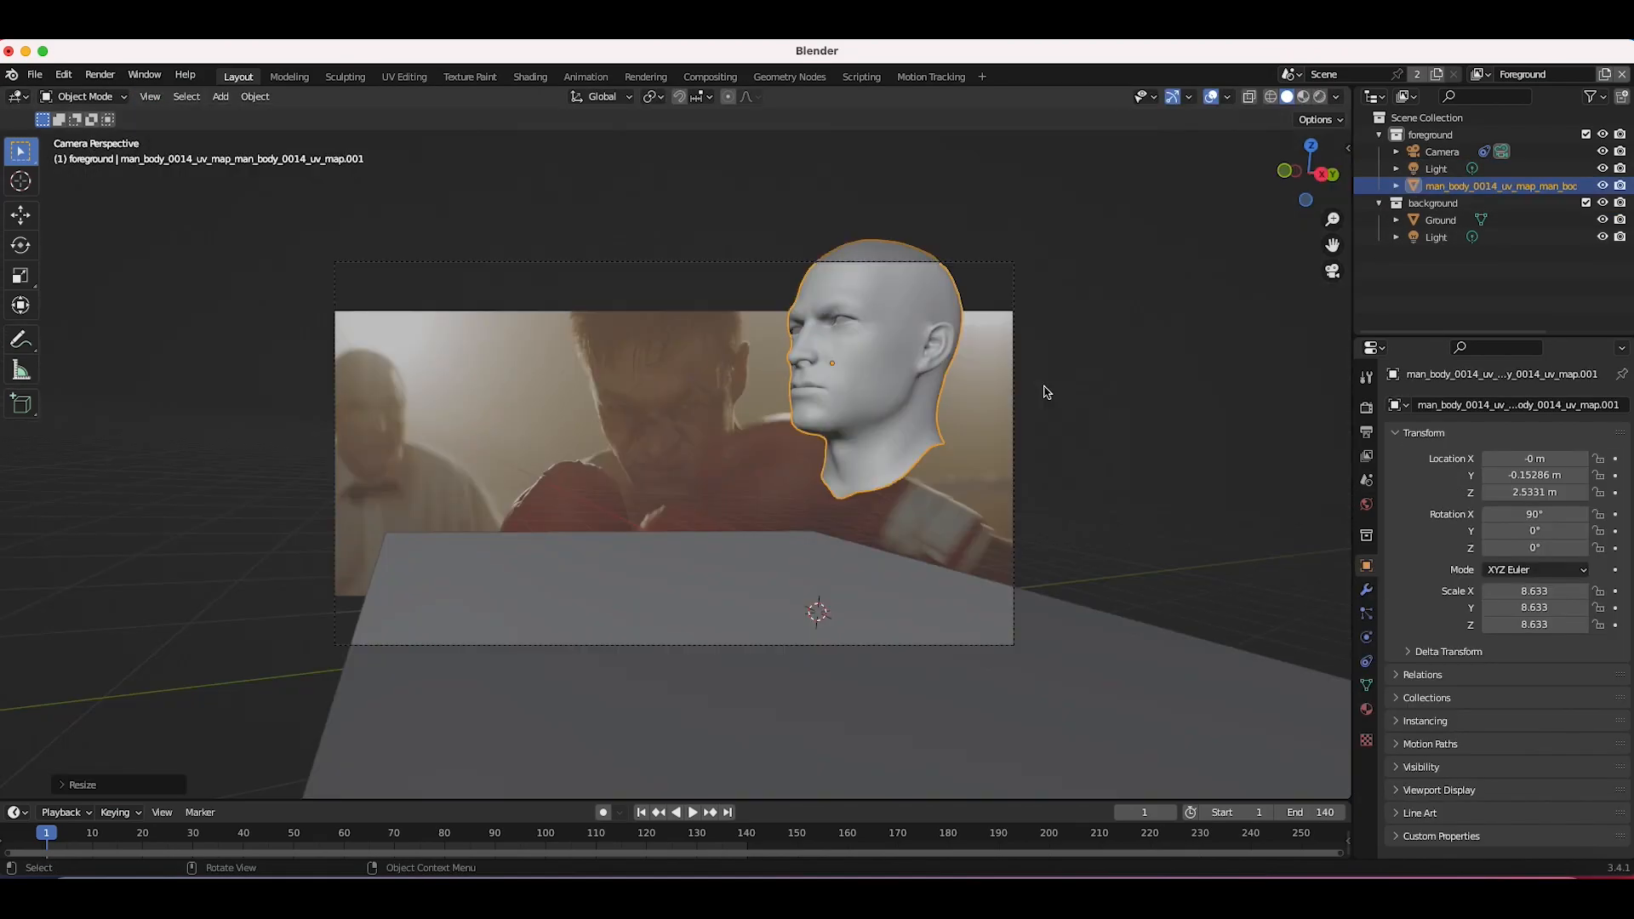
key("g")
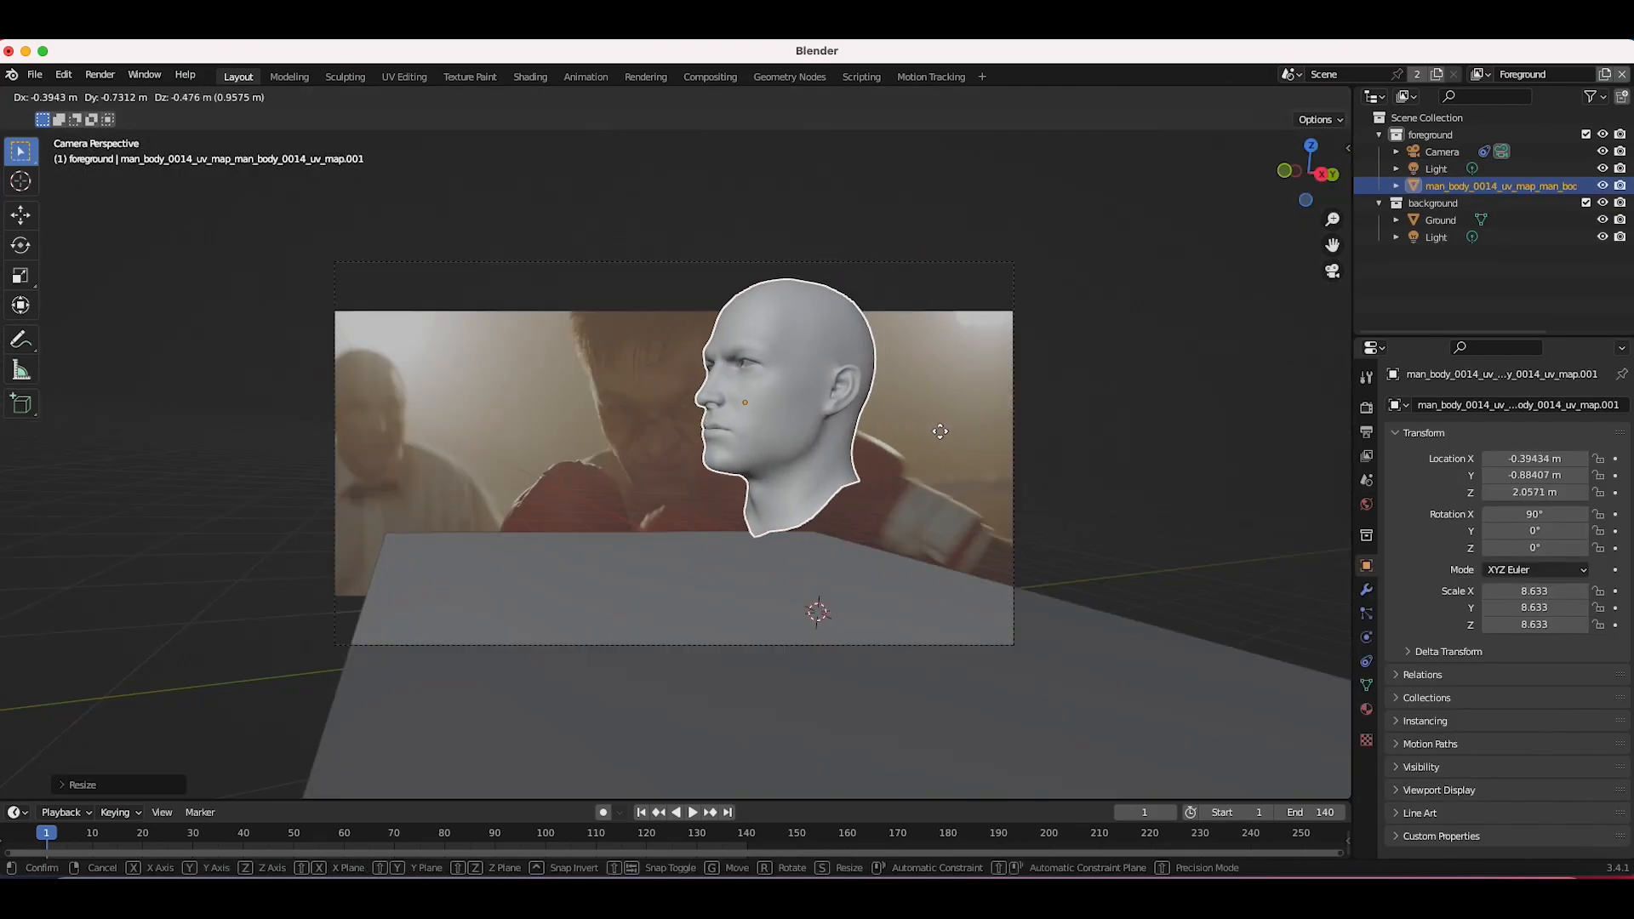
left_click(860, 445)
key("r")
key("r")
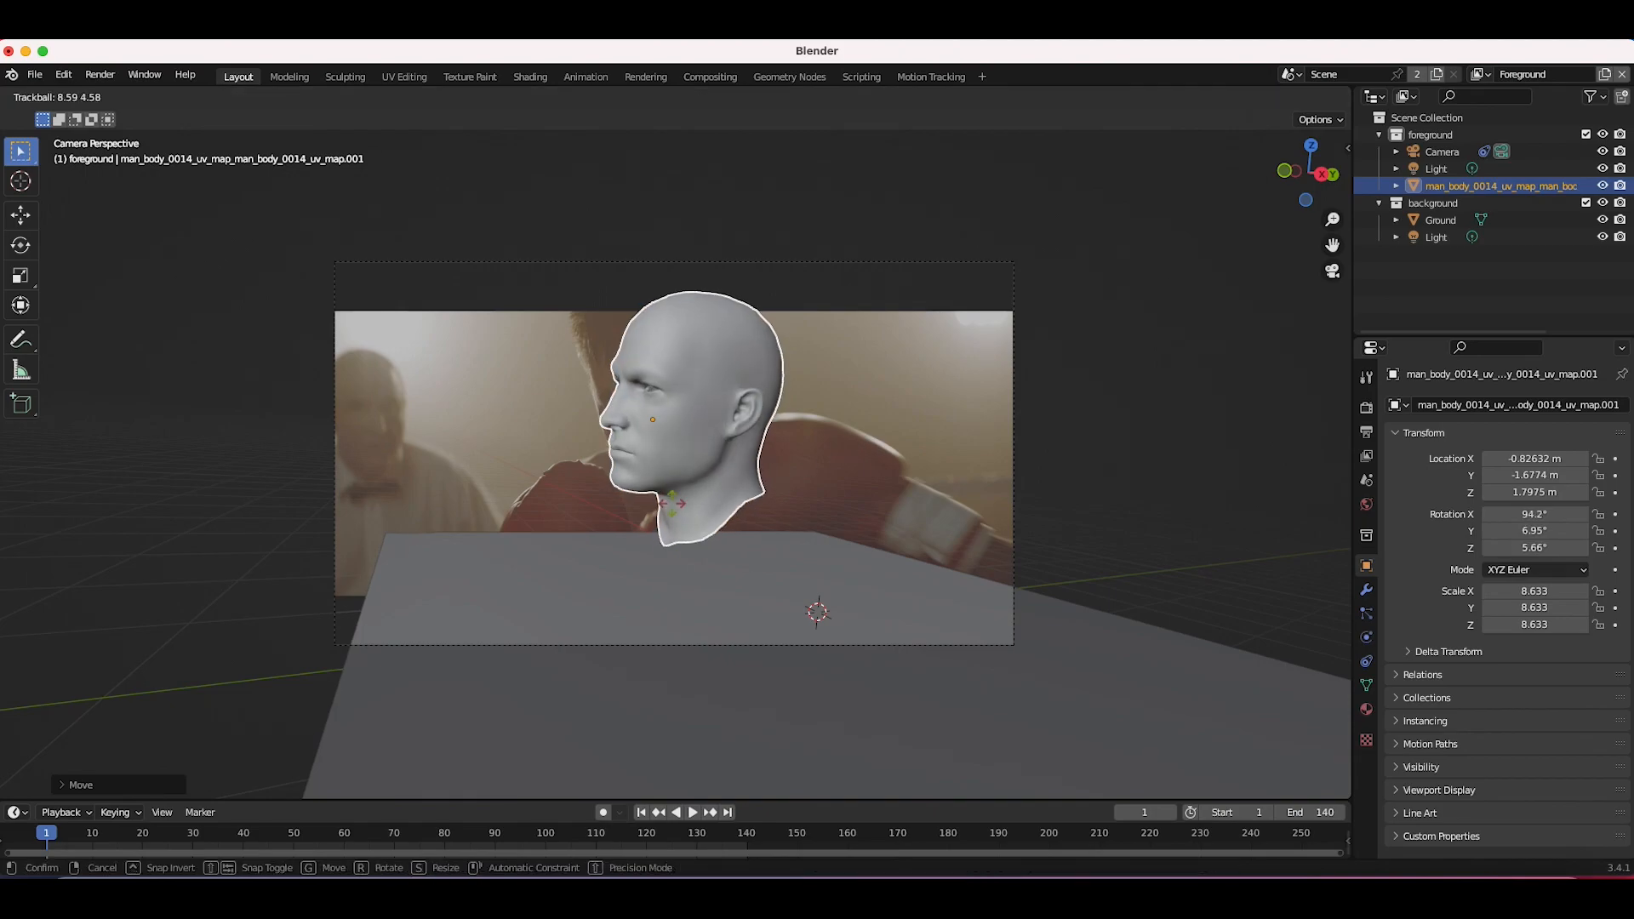
left_click(640, 438)
Step: Refine the head's position and rotation and scale it up to about 10.07 to match the boxer's head
key("g")
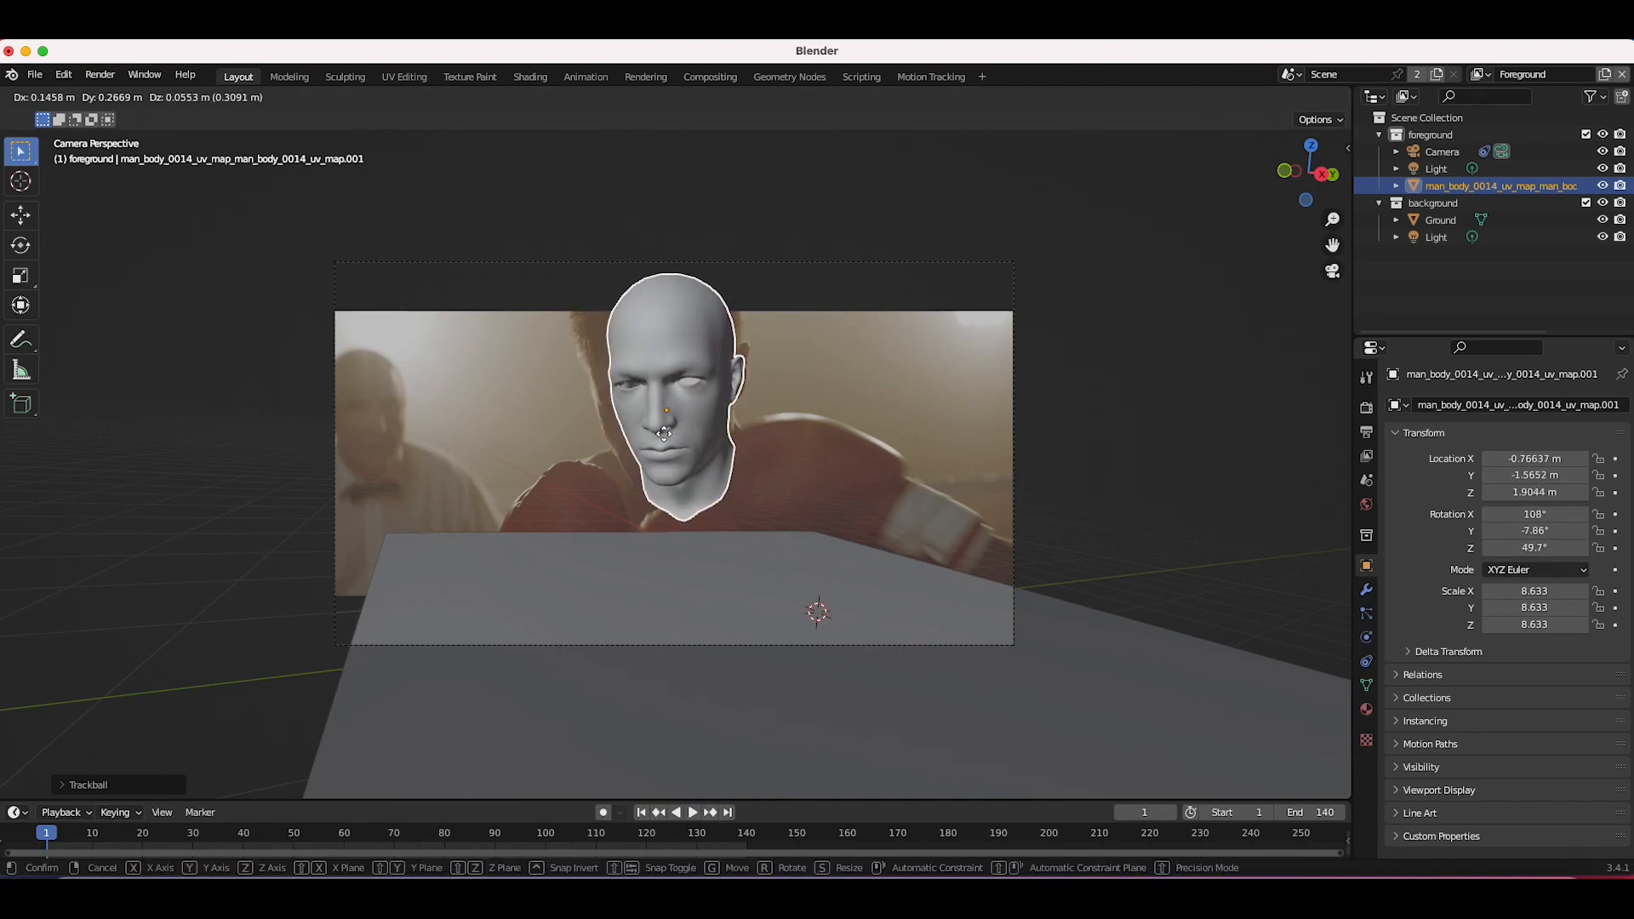
left_click(652, 445)
key("s")
left_click(862, 360)
key("r")
right_click(849, 334)
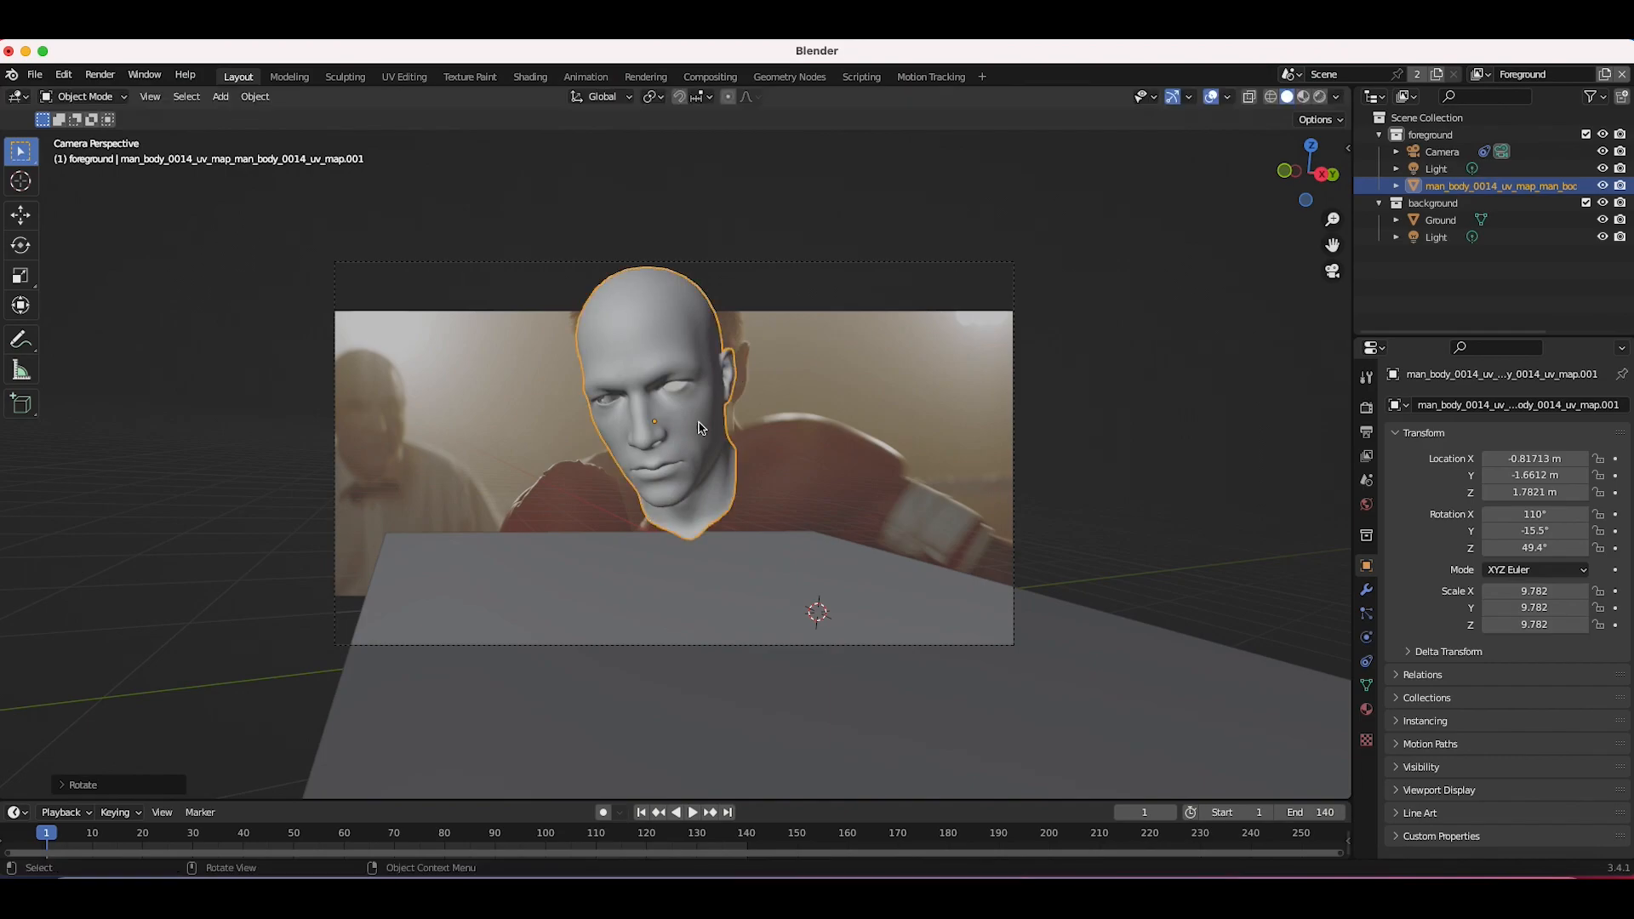
key("g")
left_click(787, 392)
key("s")
left_click(787, 392)
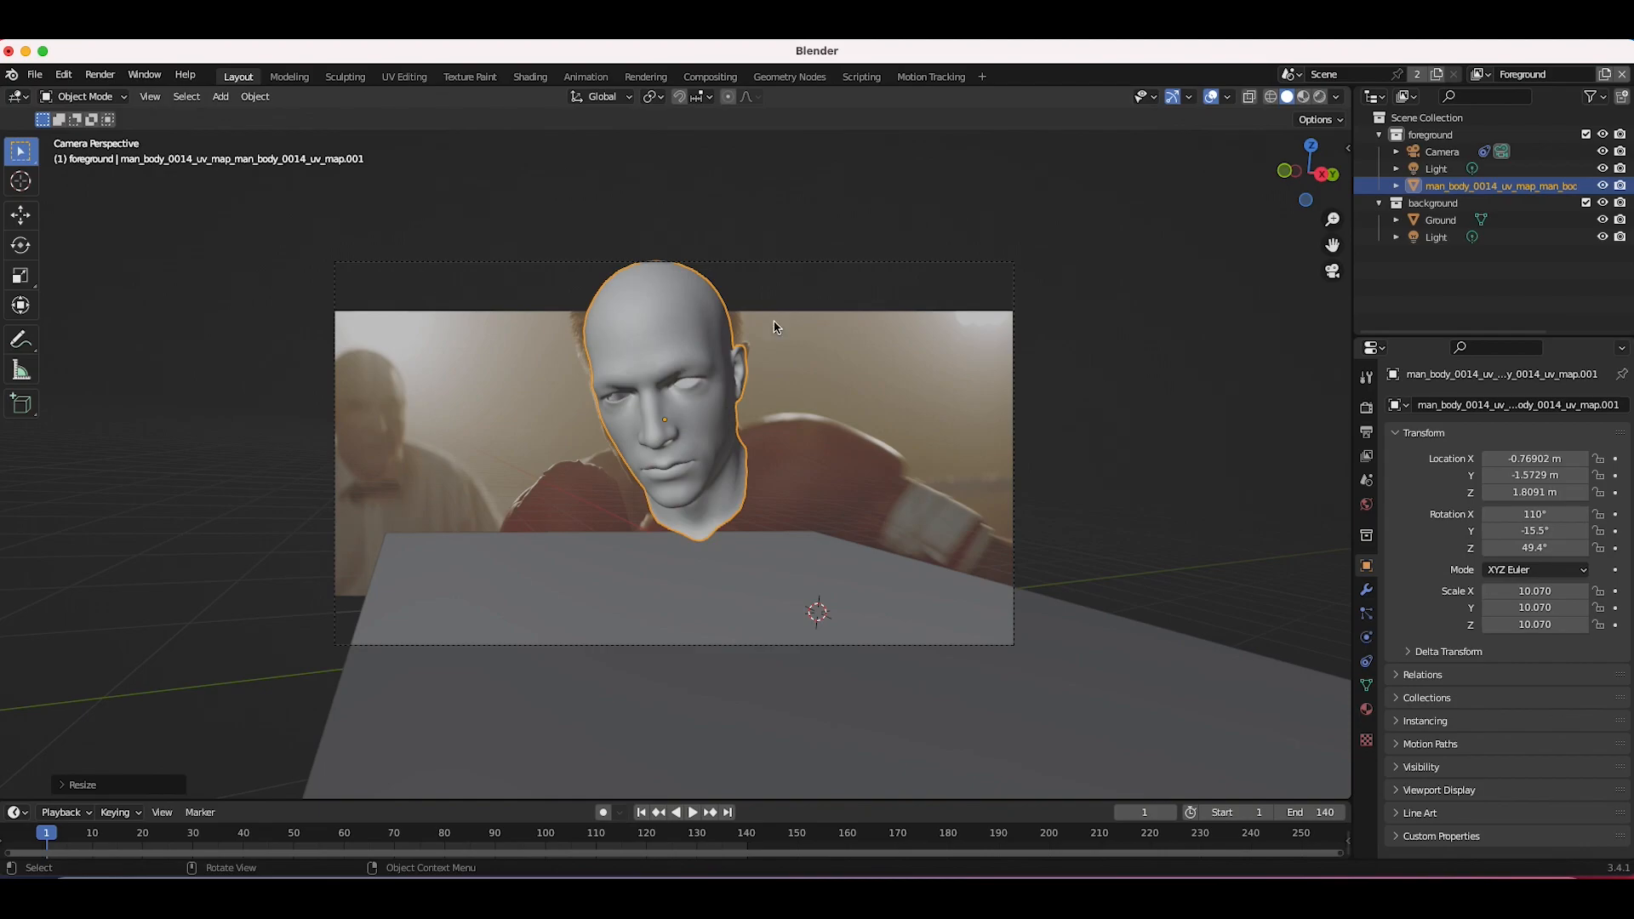
Step: Add an Object Solver constraint to the head model
left_click(1366, 590)
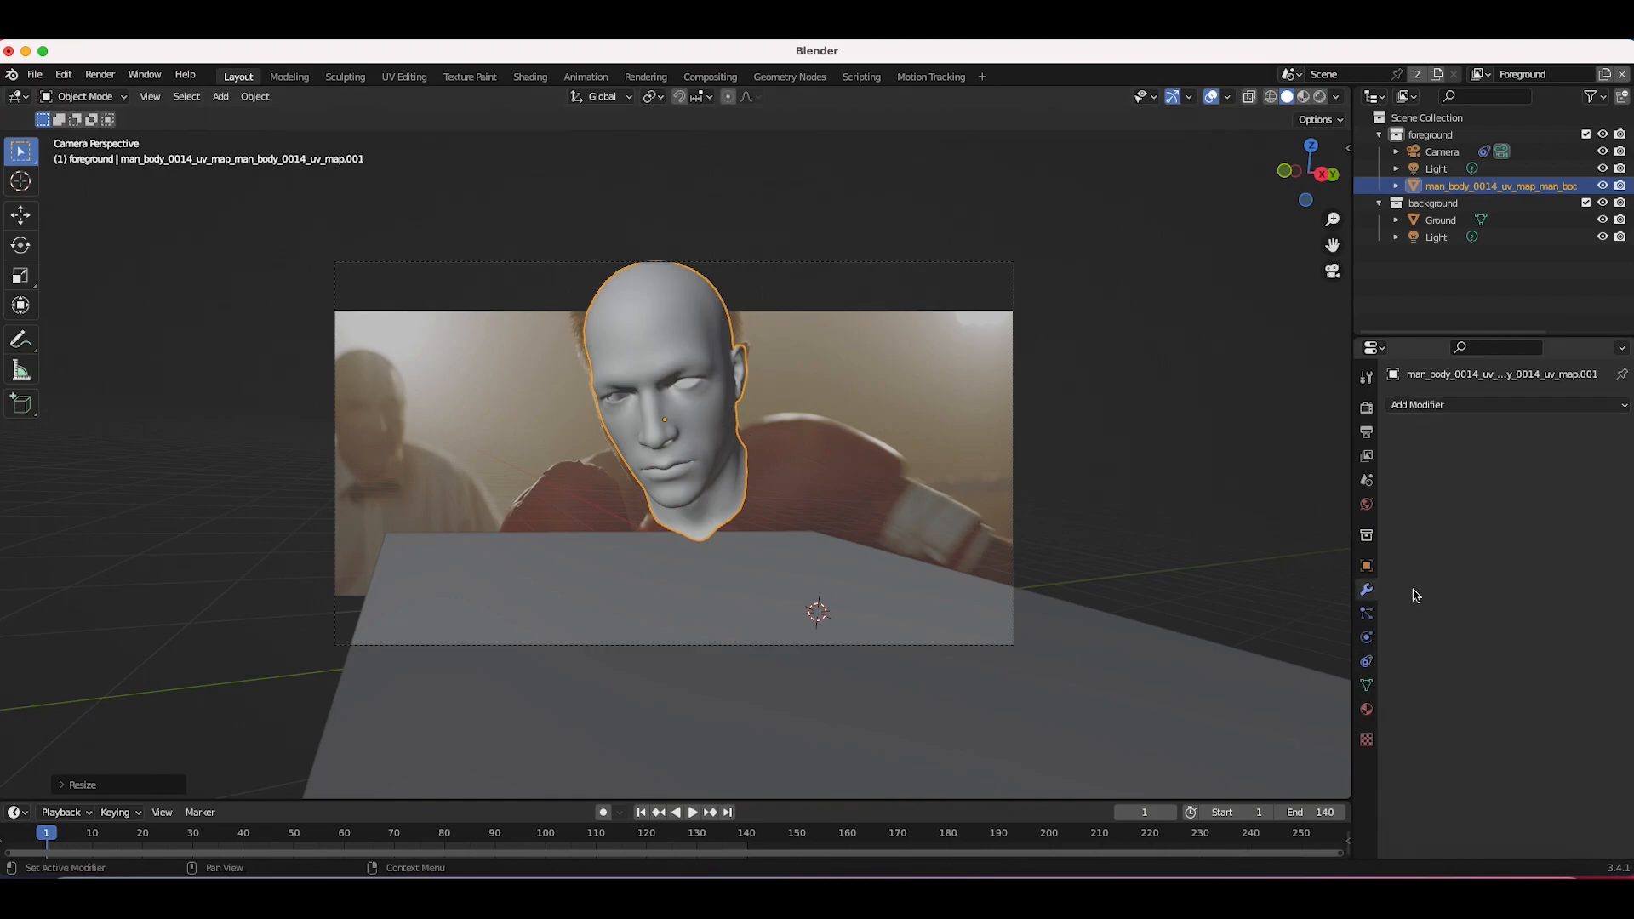
left_click(1367, 662)
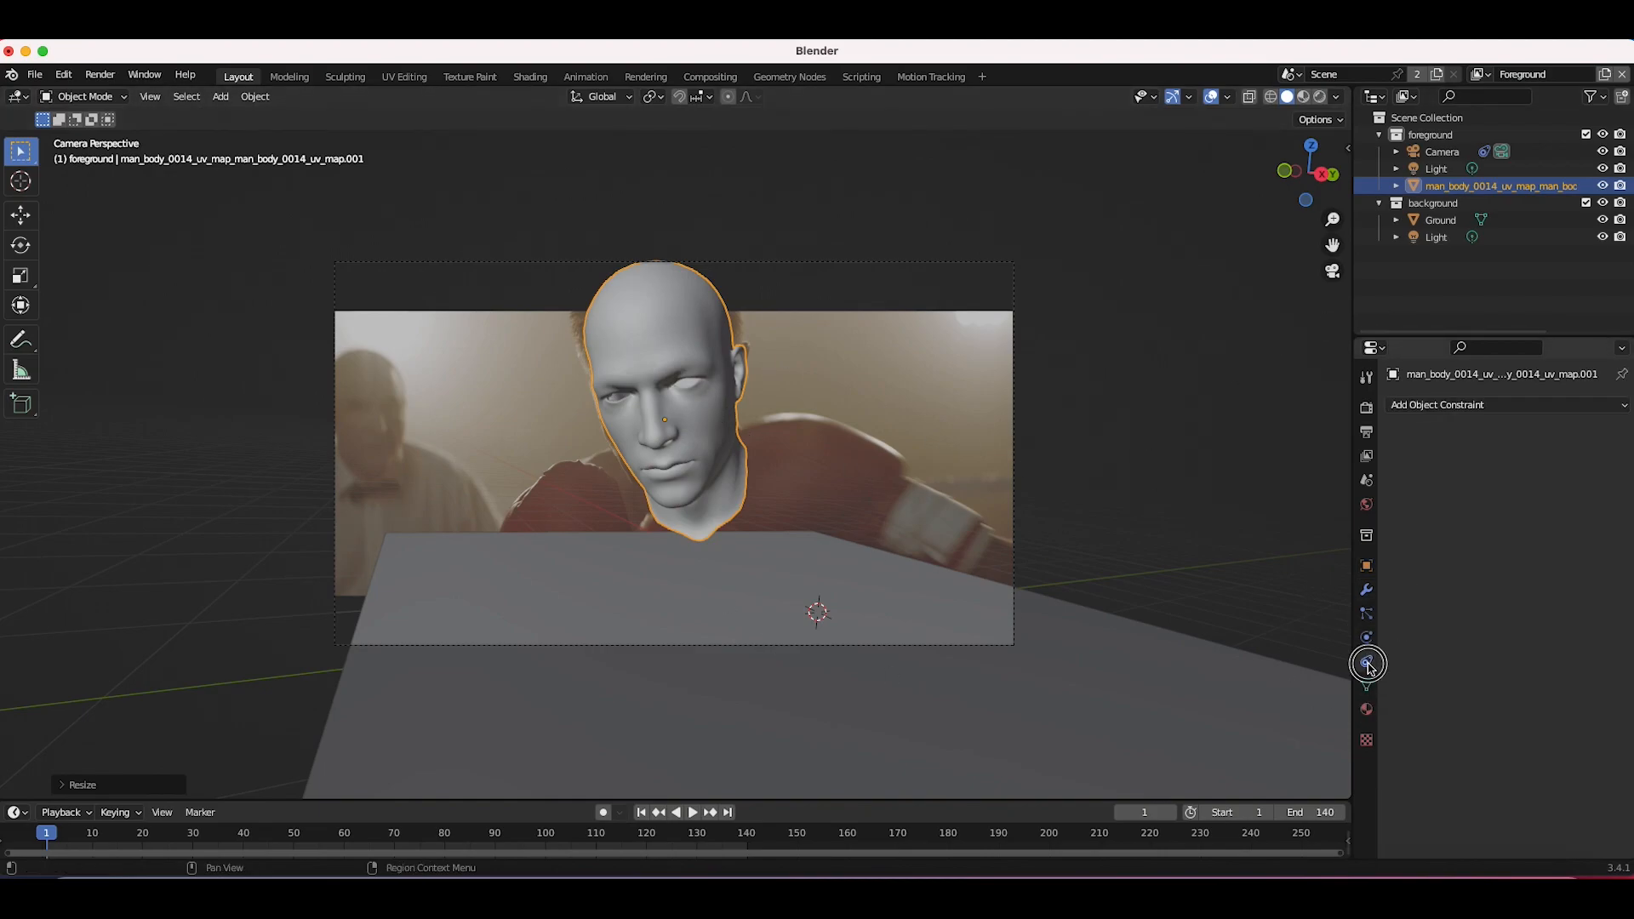
left_click(1447, 405)
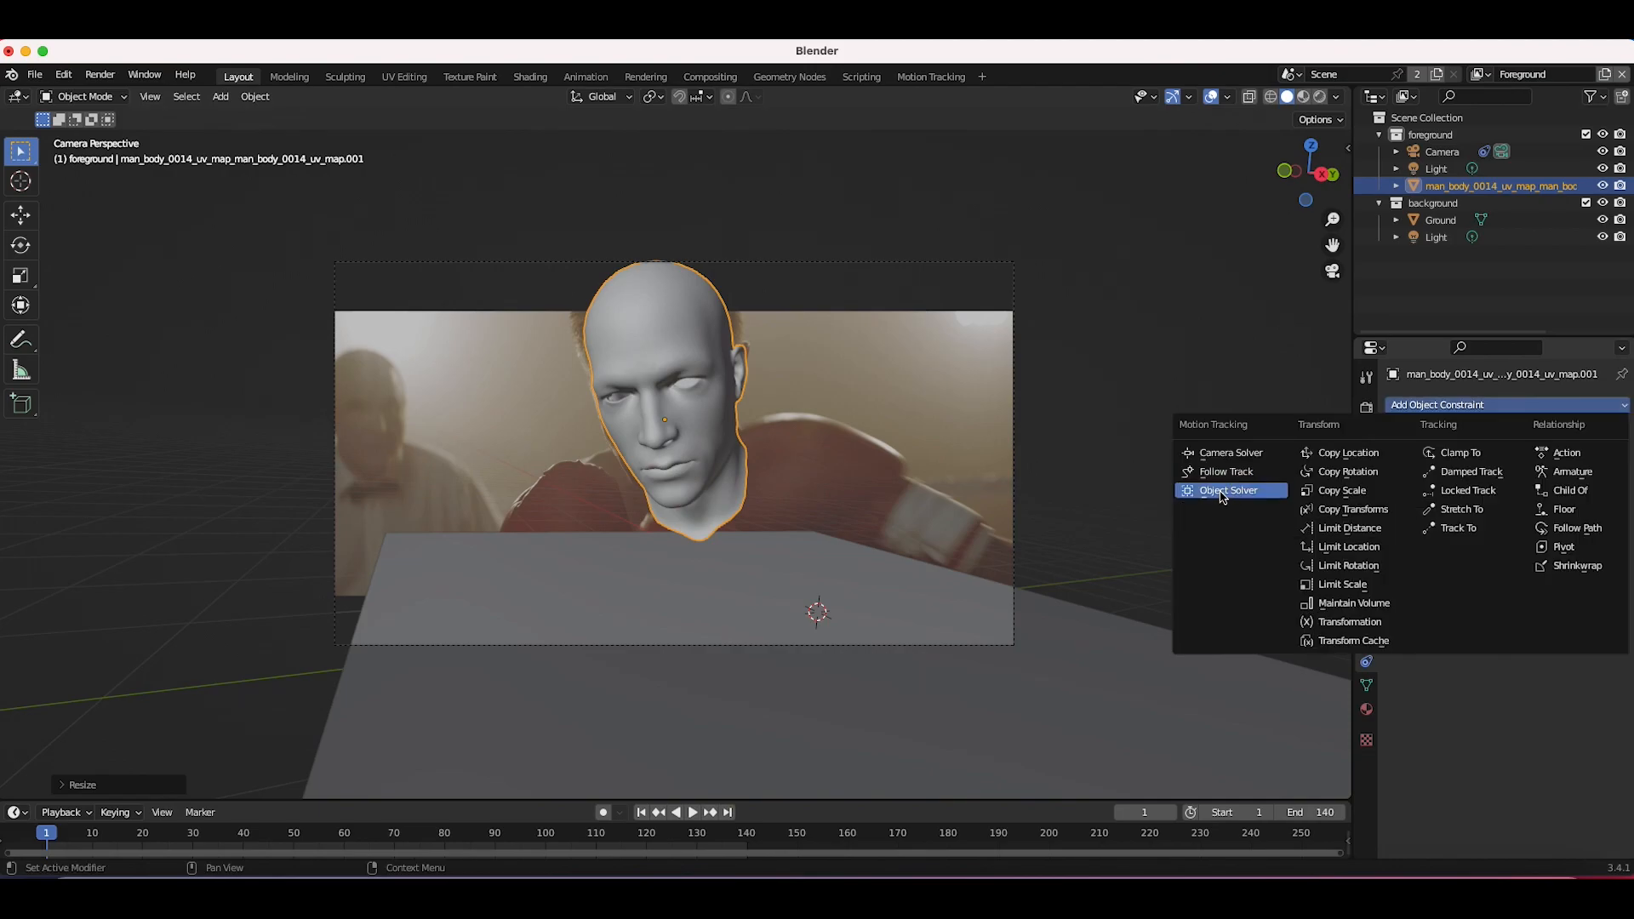
left_click(1222, 492)
Step: Set the Object Solver's camera to Camera and object to Object, then apply Set Inverse
left_click(1515, 508)
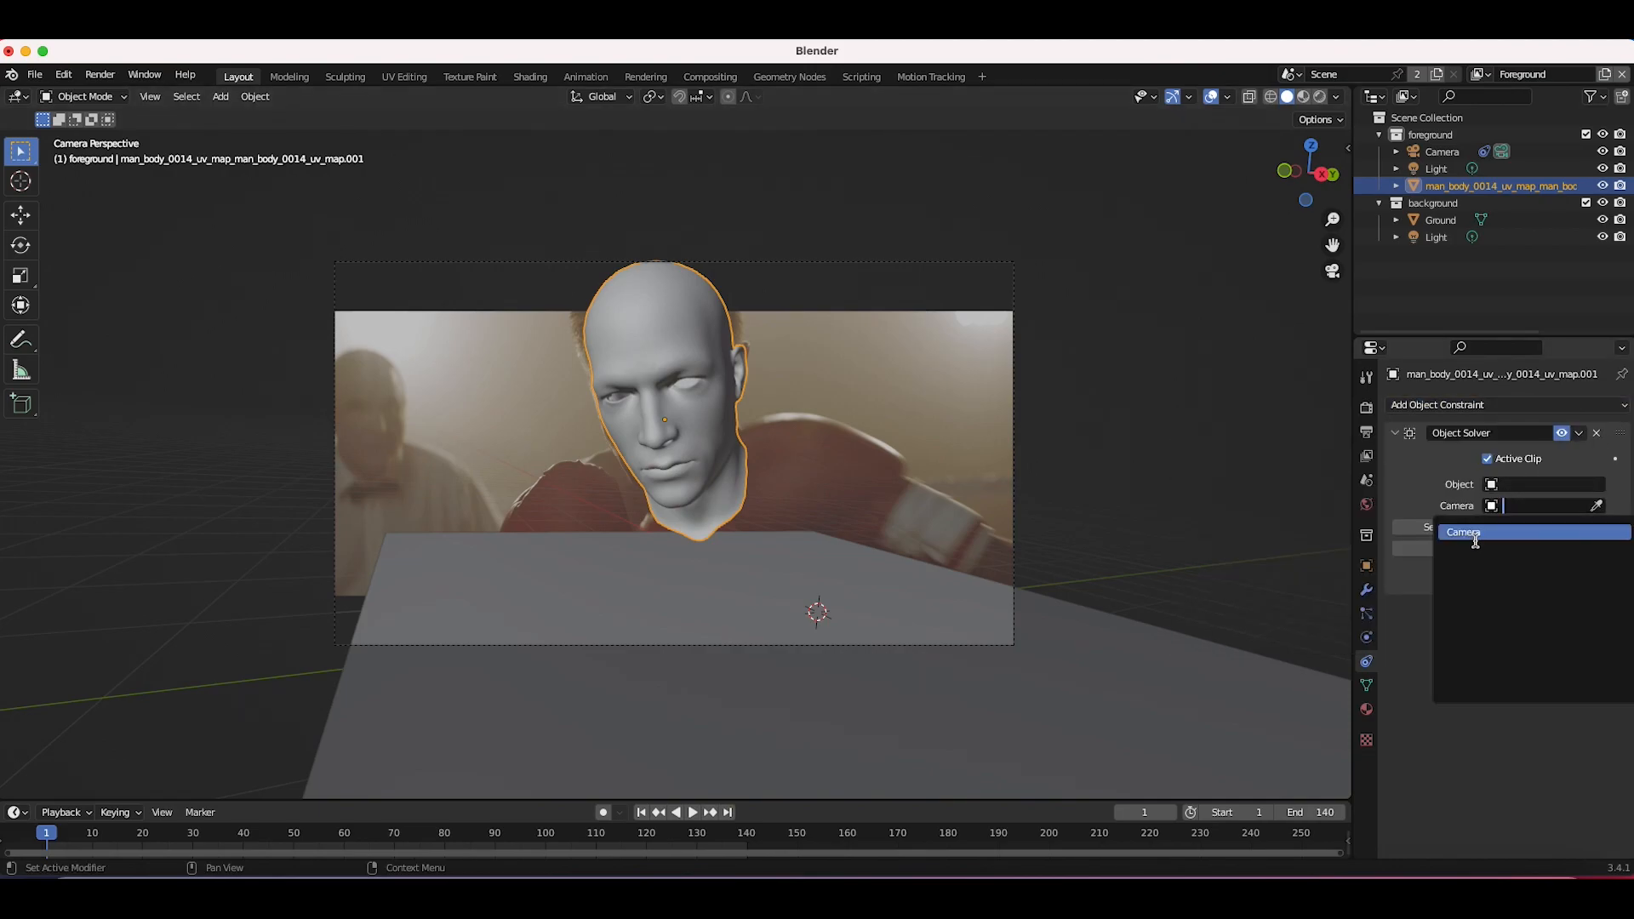
left_click(1475, 533)
left_click(1515, 484)
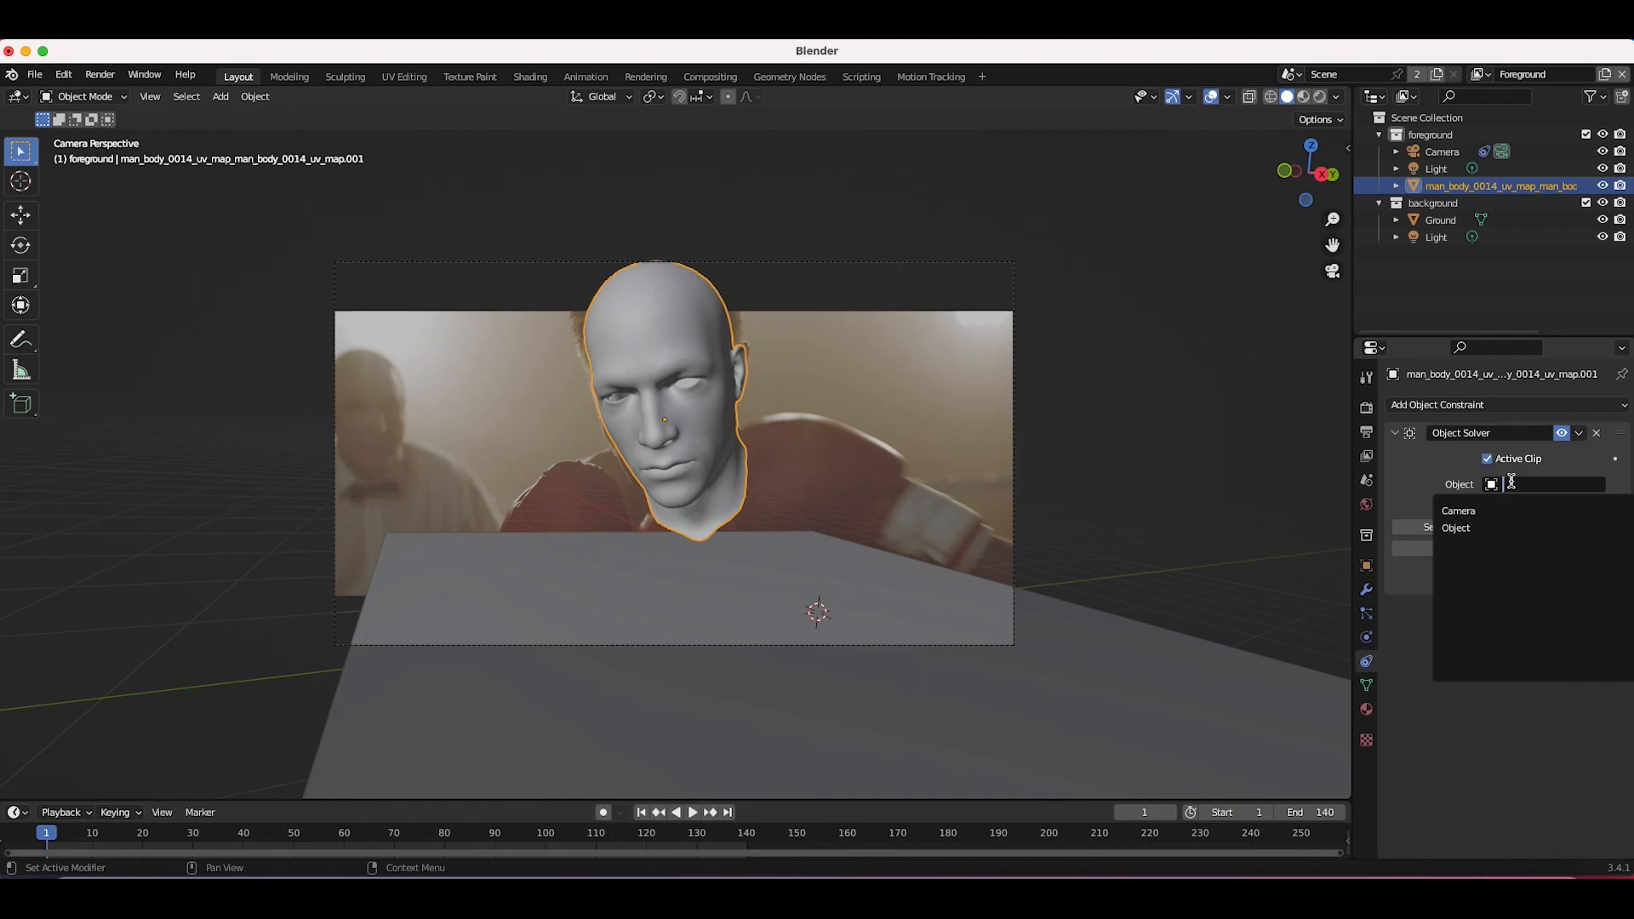
left_click(1469, 528)
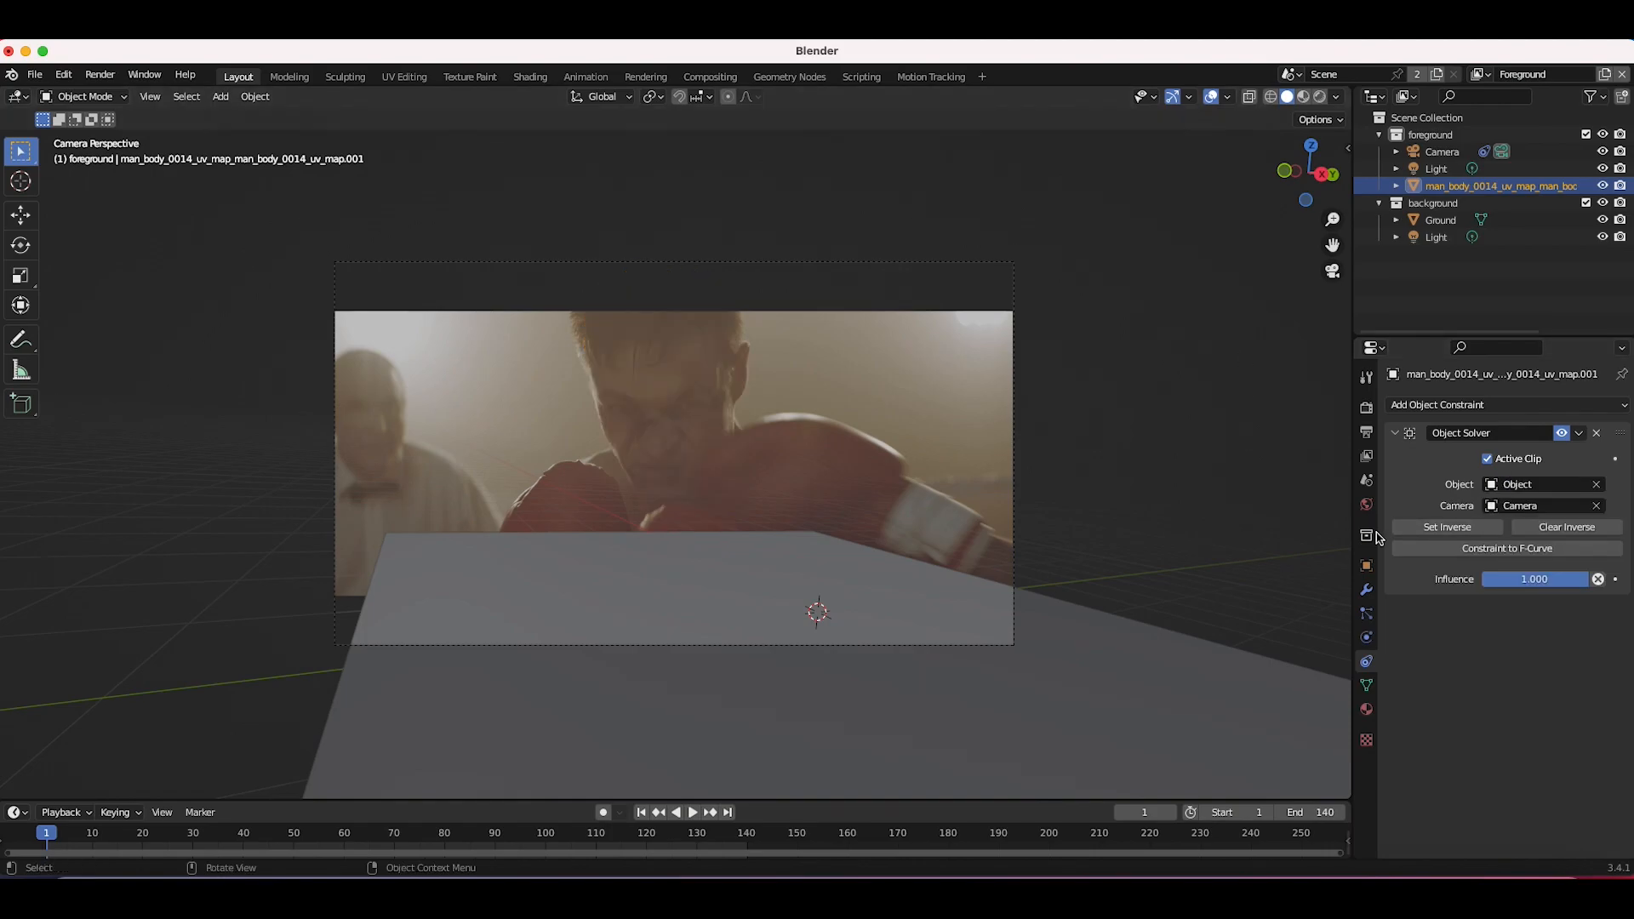
left_click(1440, 531)
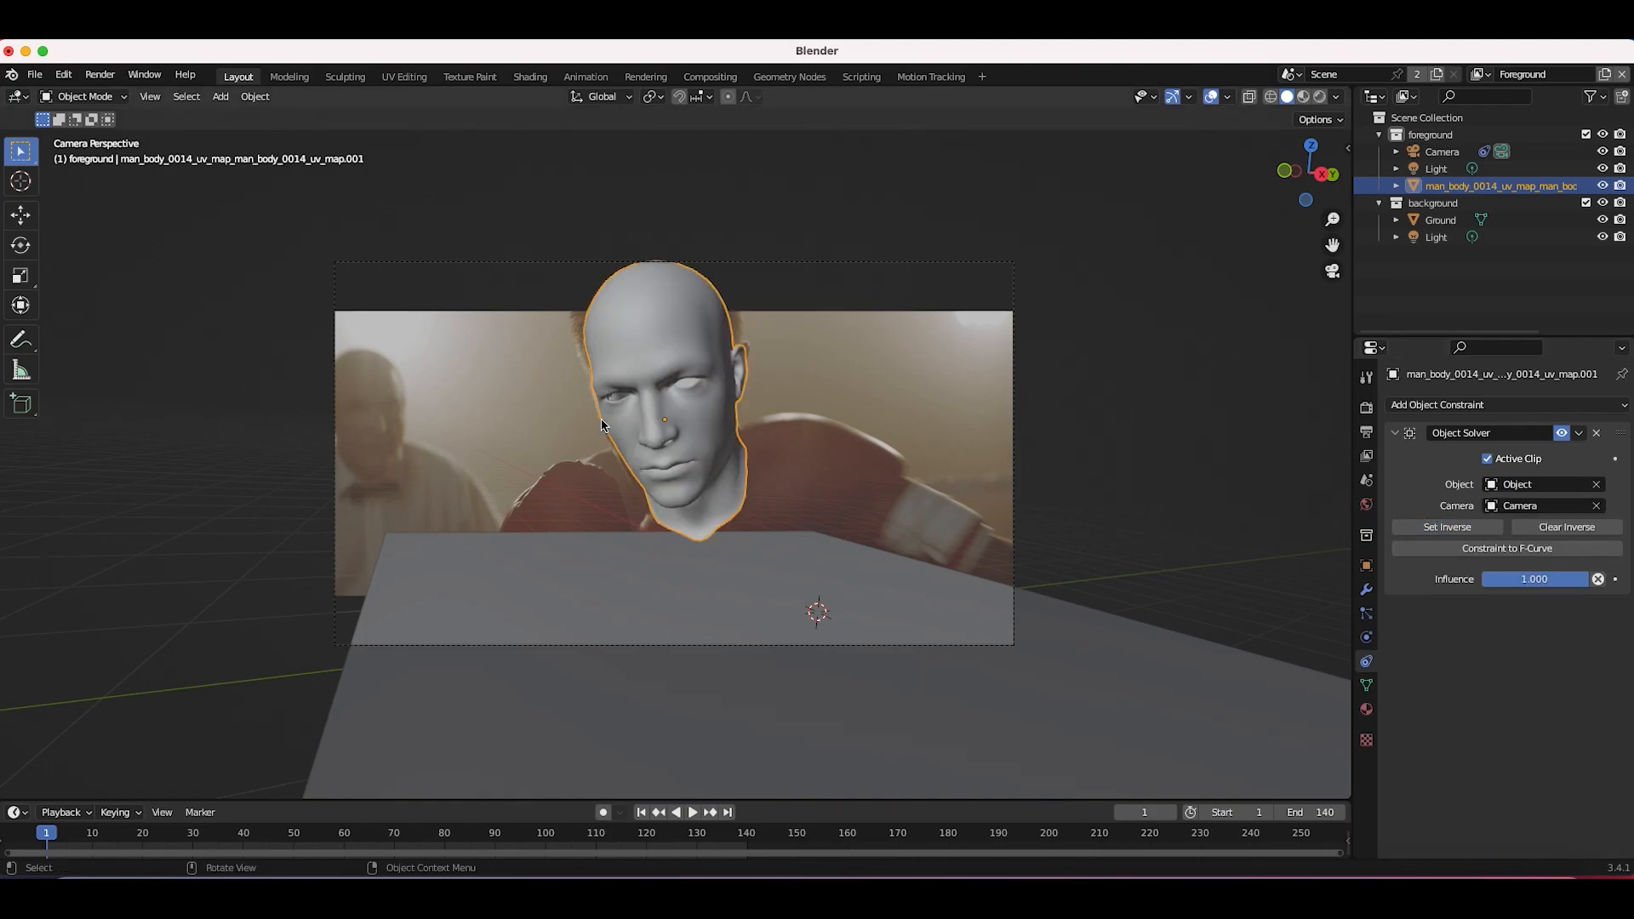
Step: Play the animation to check how the head follows the boxer, then return to the first frame
key("space")
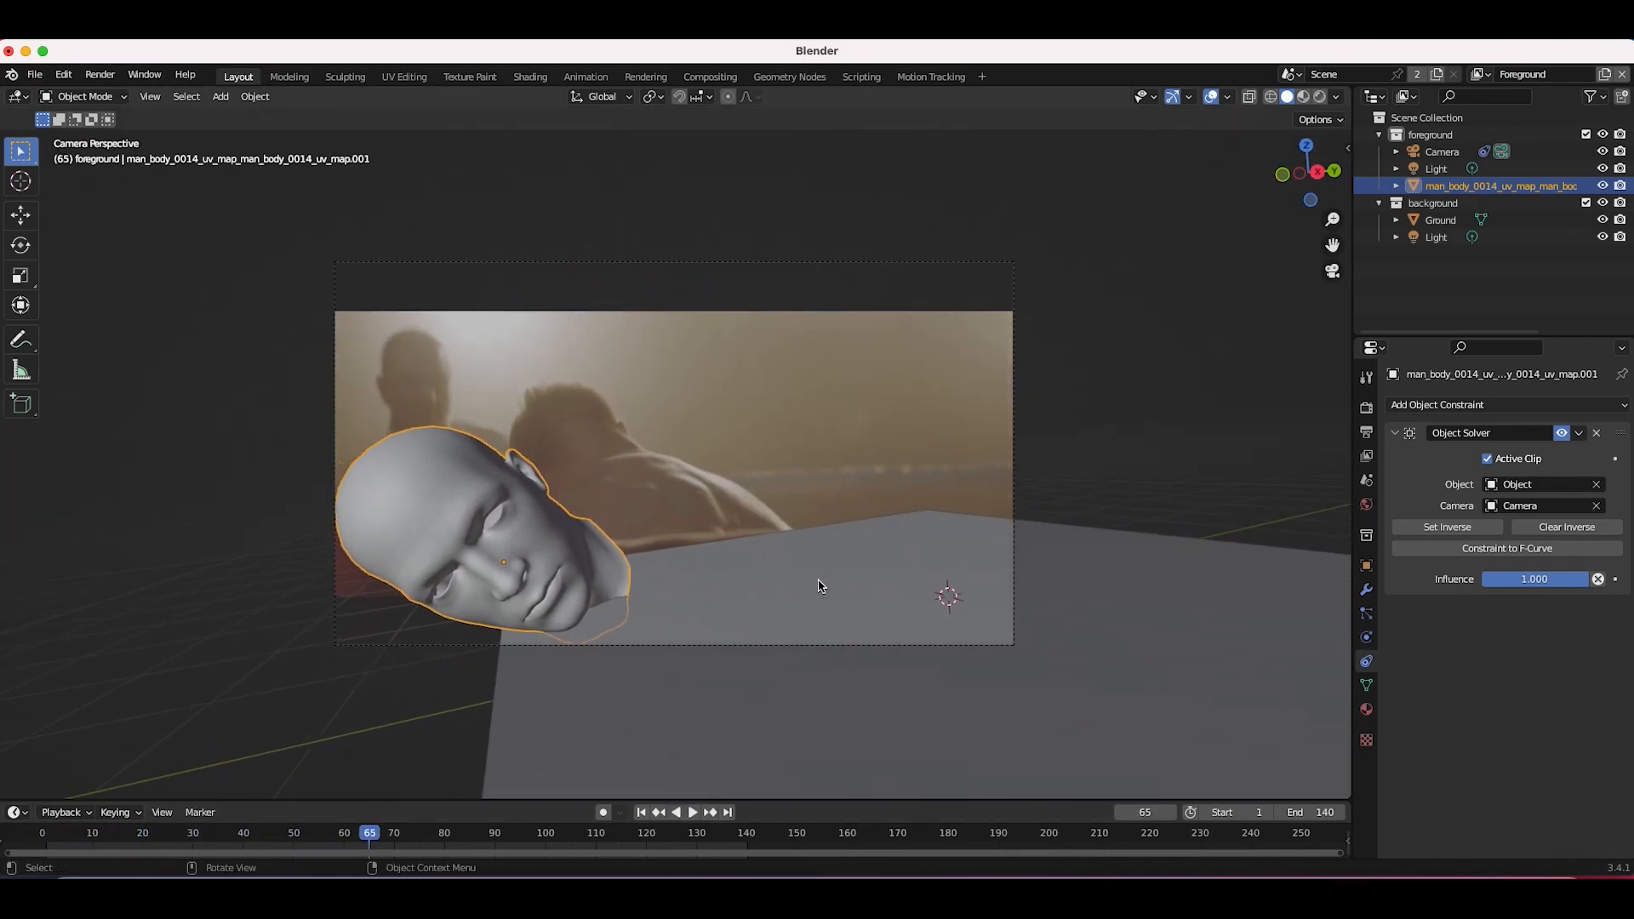
left_click(642, 812)
key("space")
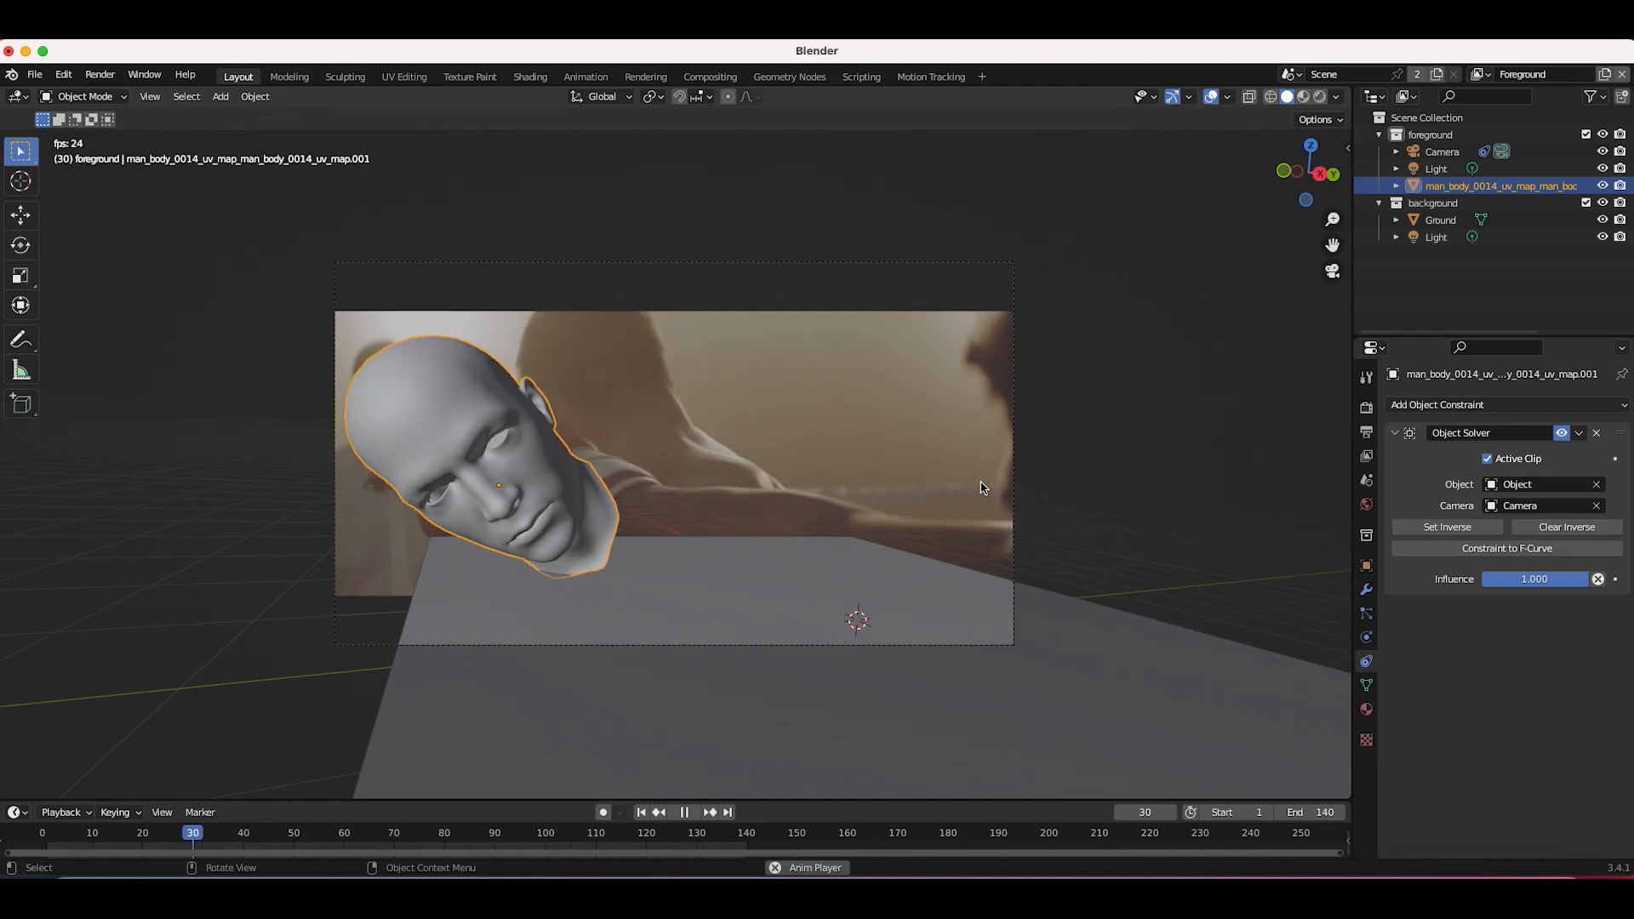
key("space")
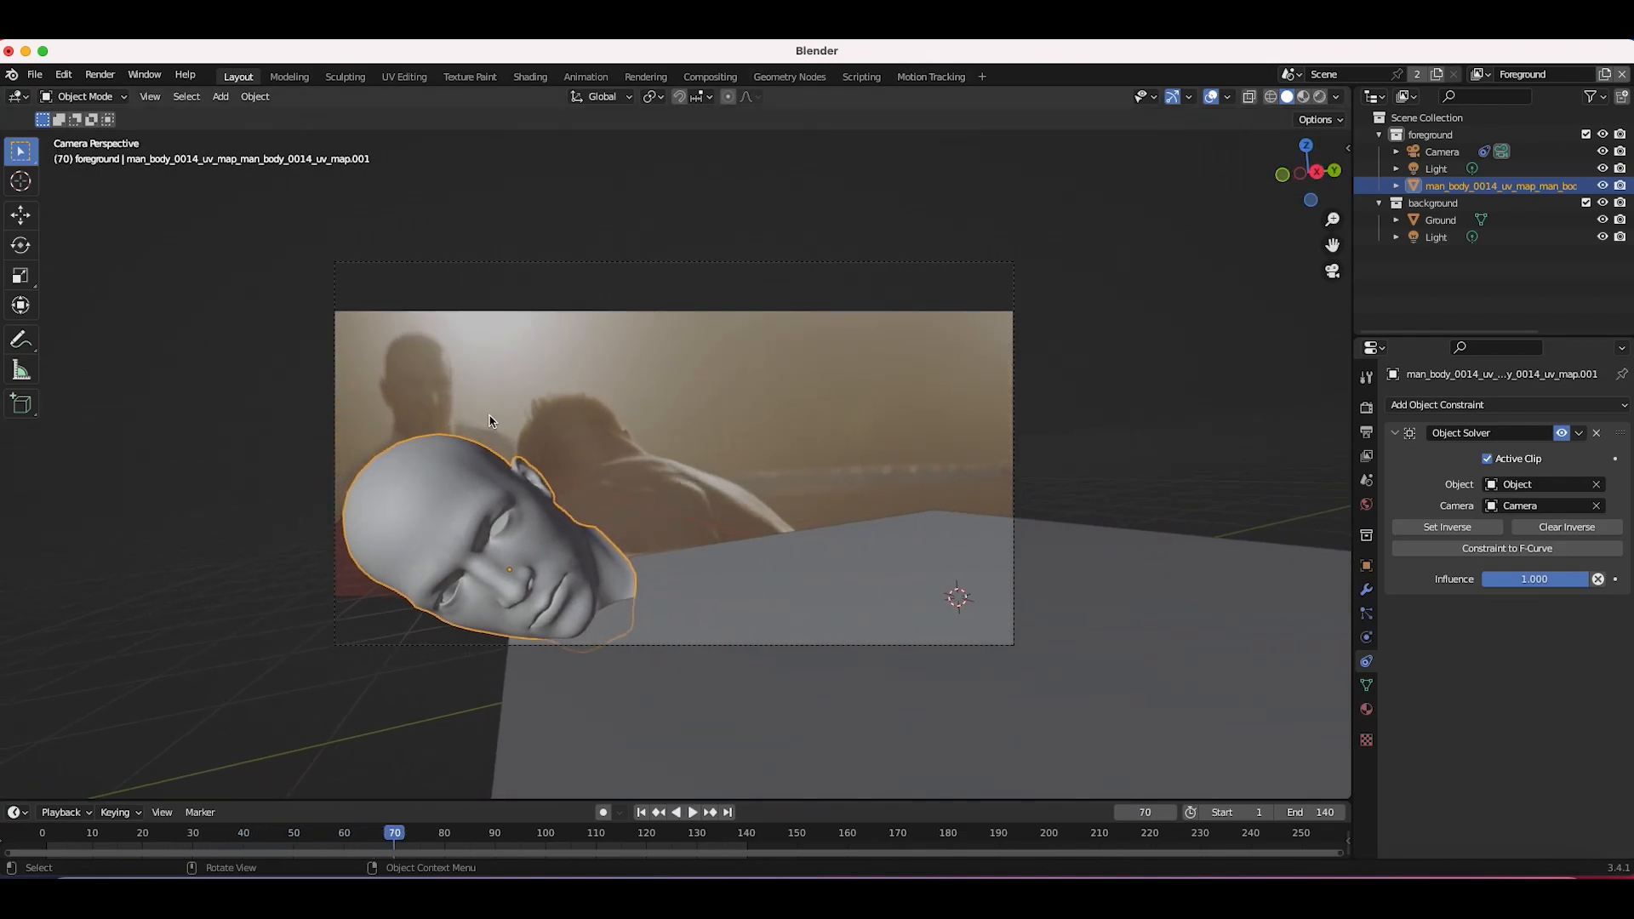
left_click(641, 813)
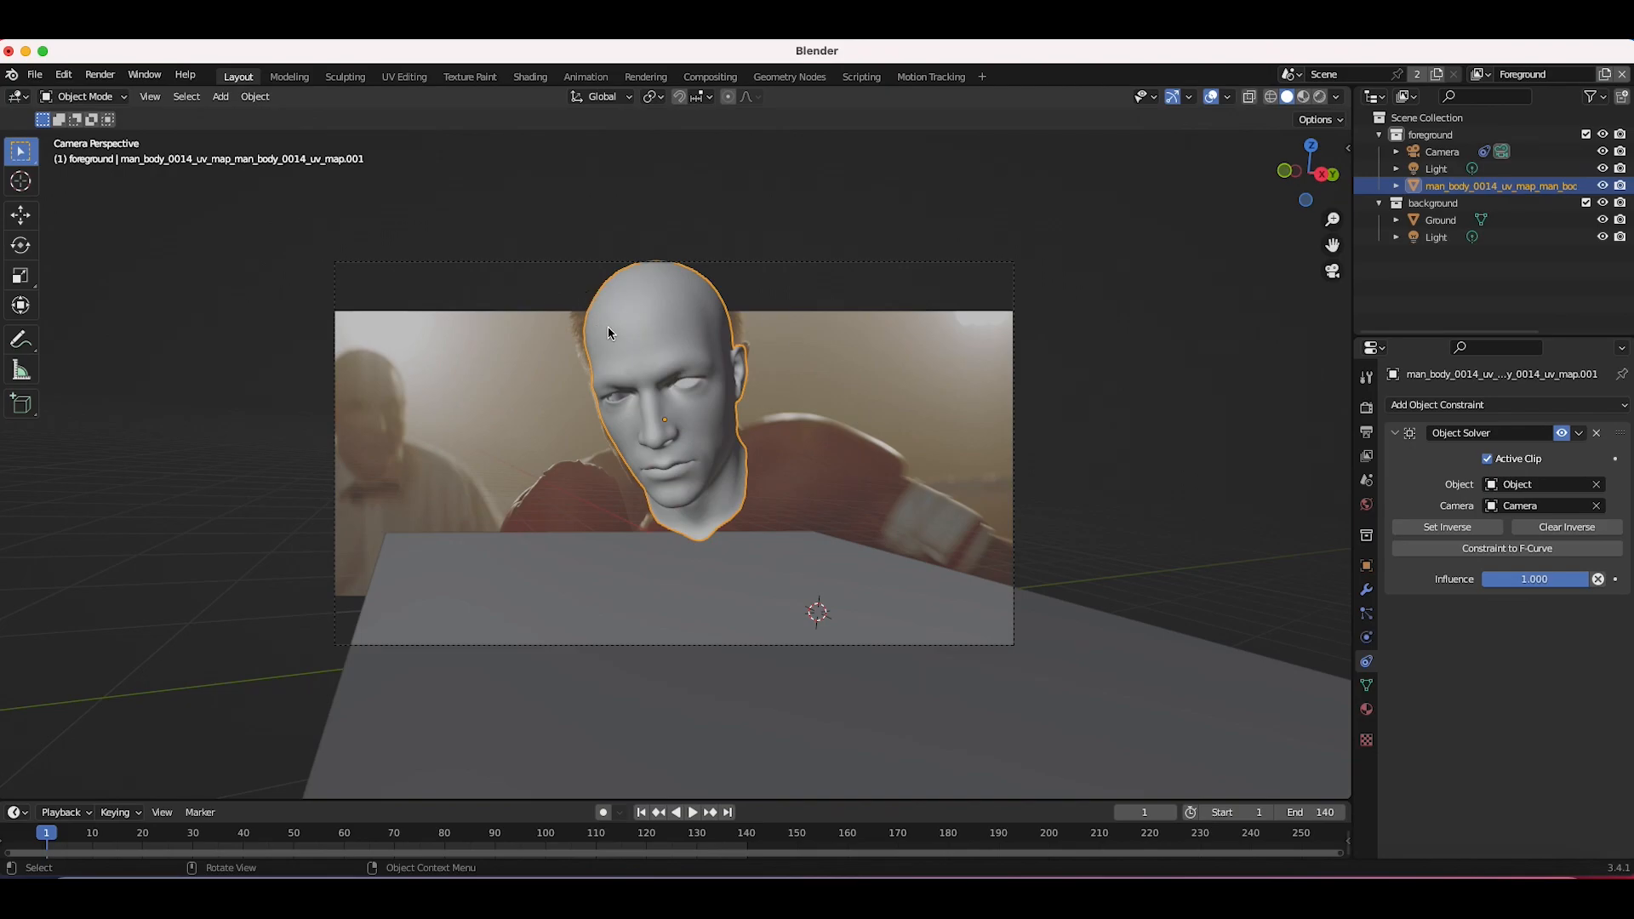
Step: Switch the viewport to wireframe display and rotate the head to match the boxer's head pose
key("shift+z")
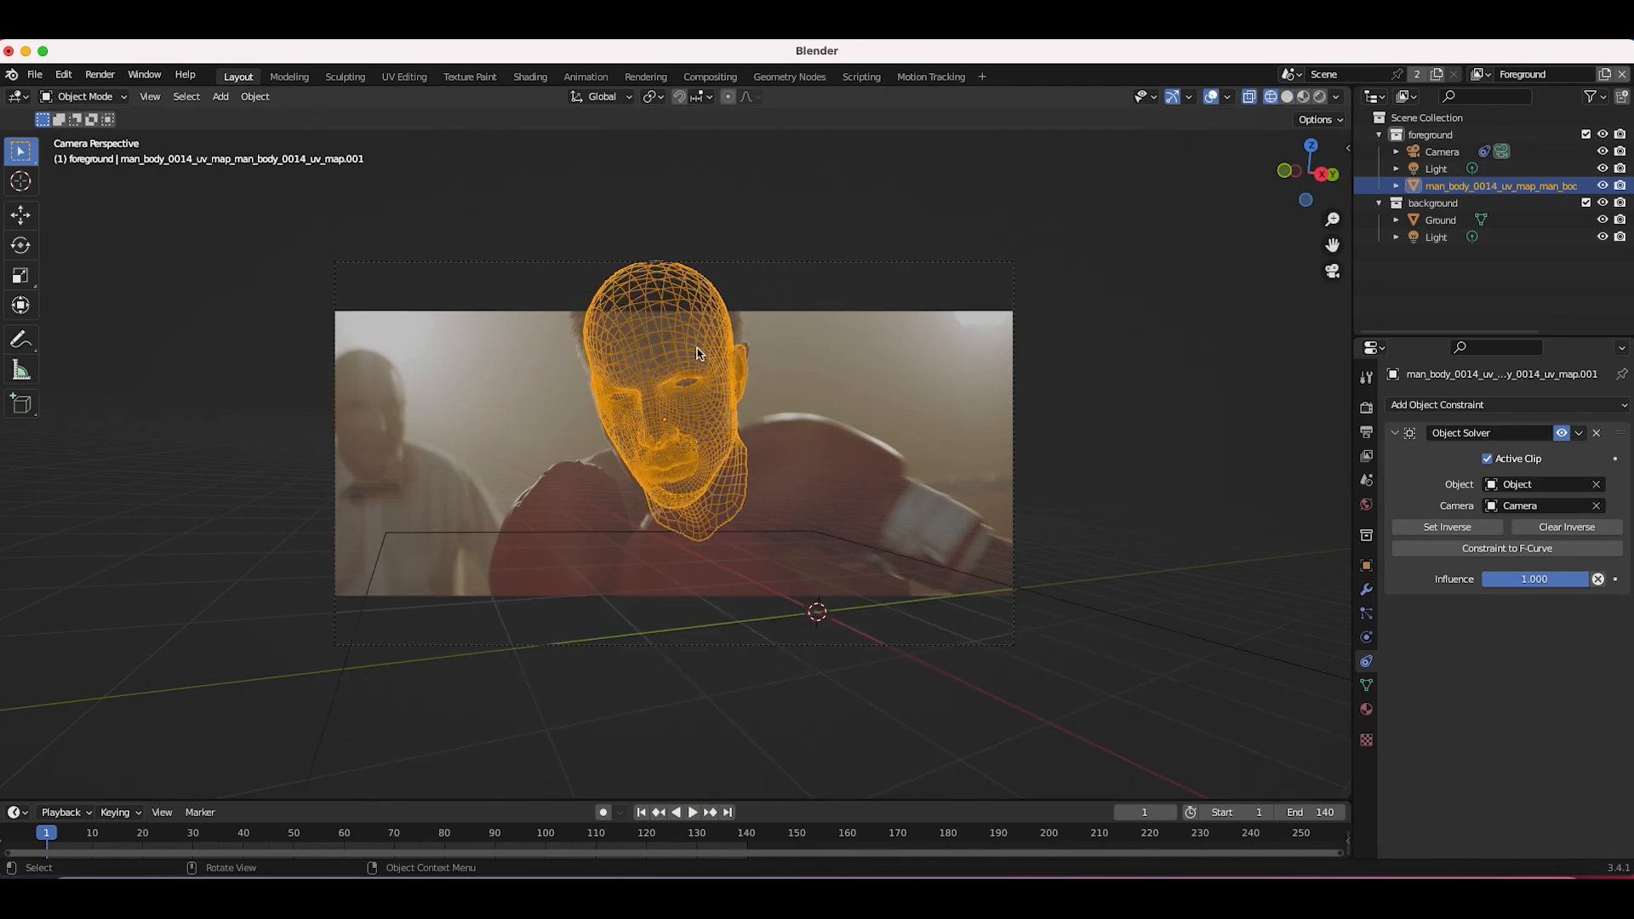
key("KP_Decimal")
scroll(697, 353, "right", 10)
scroll(698, 353, "down", 10)
scroll(698, 353, "right", 15)
left_click(150, 96)
left_click(383, 309)
key("r")
left_click(753, 428)
key("r")
key("r")
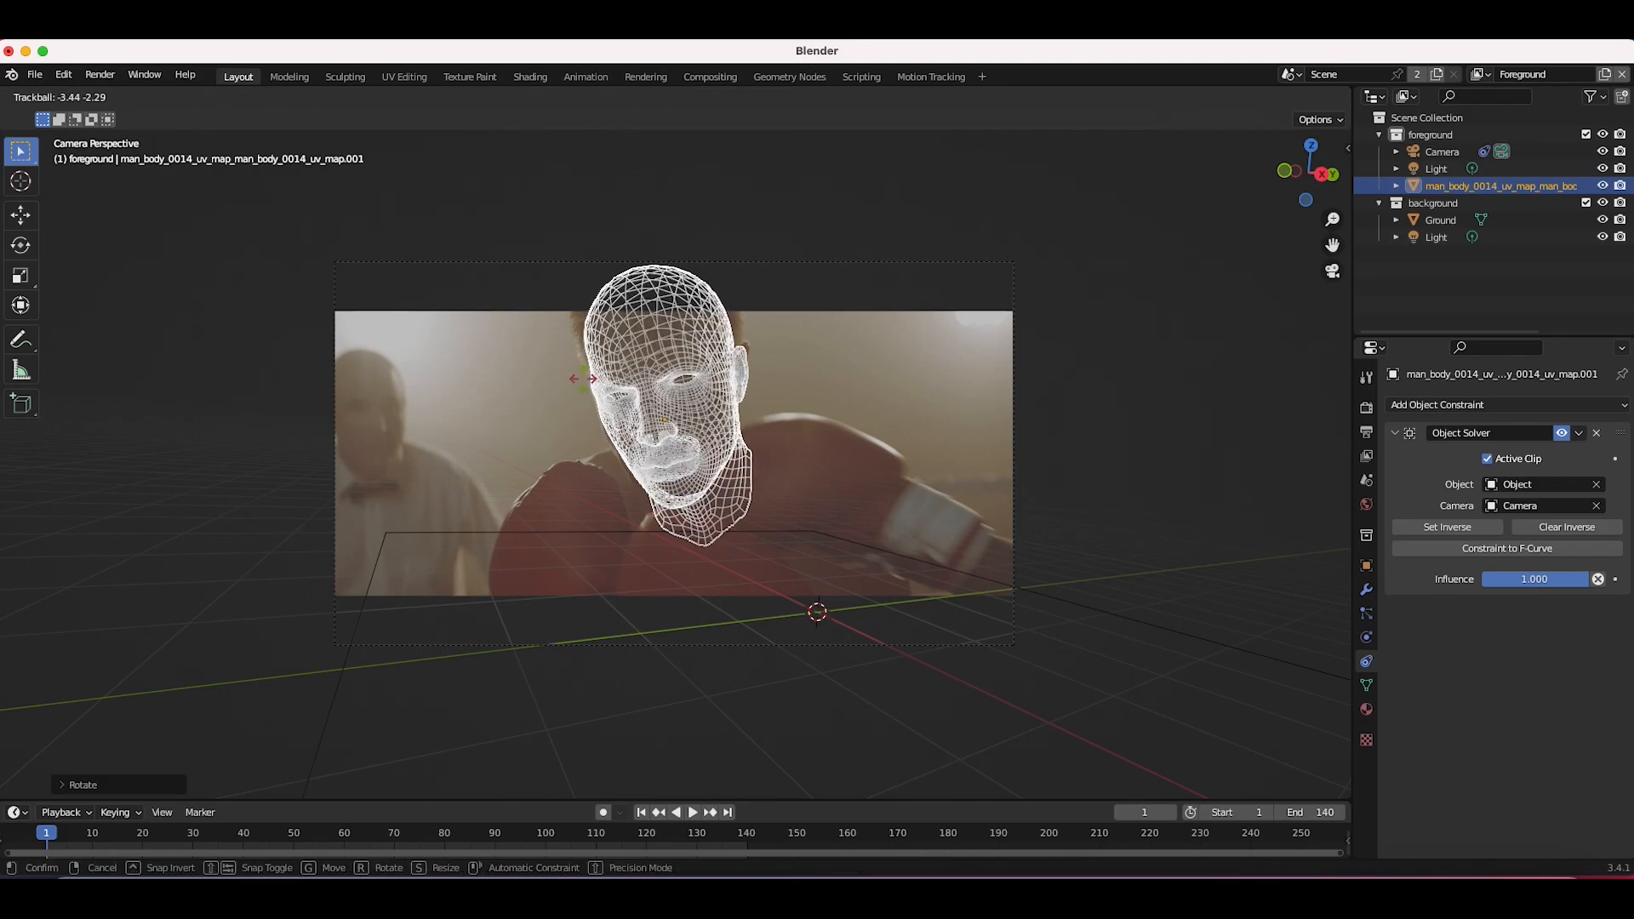
left_click(585, 392)
Step: Move and scale the head so its outline fits the boxer's head
key("g")
left_click(748, 427)
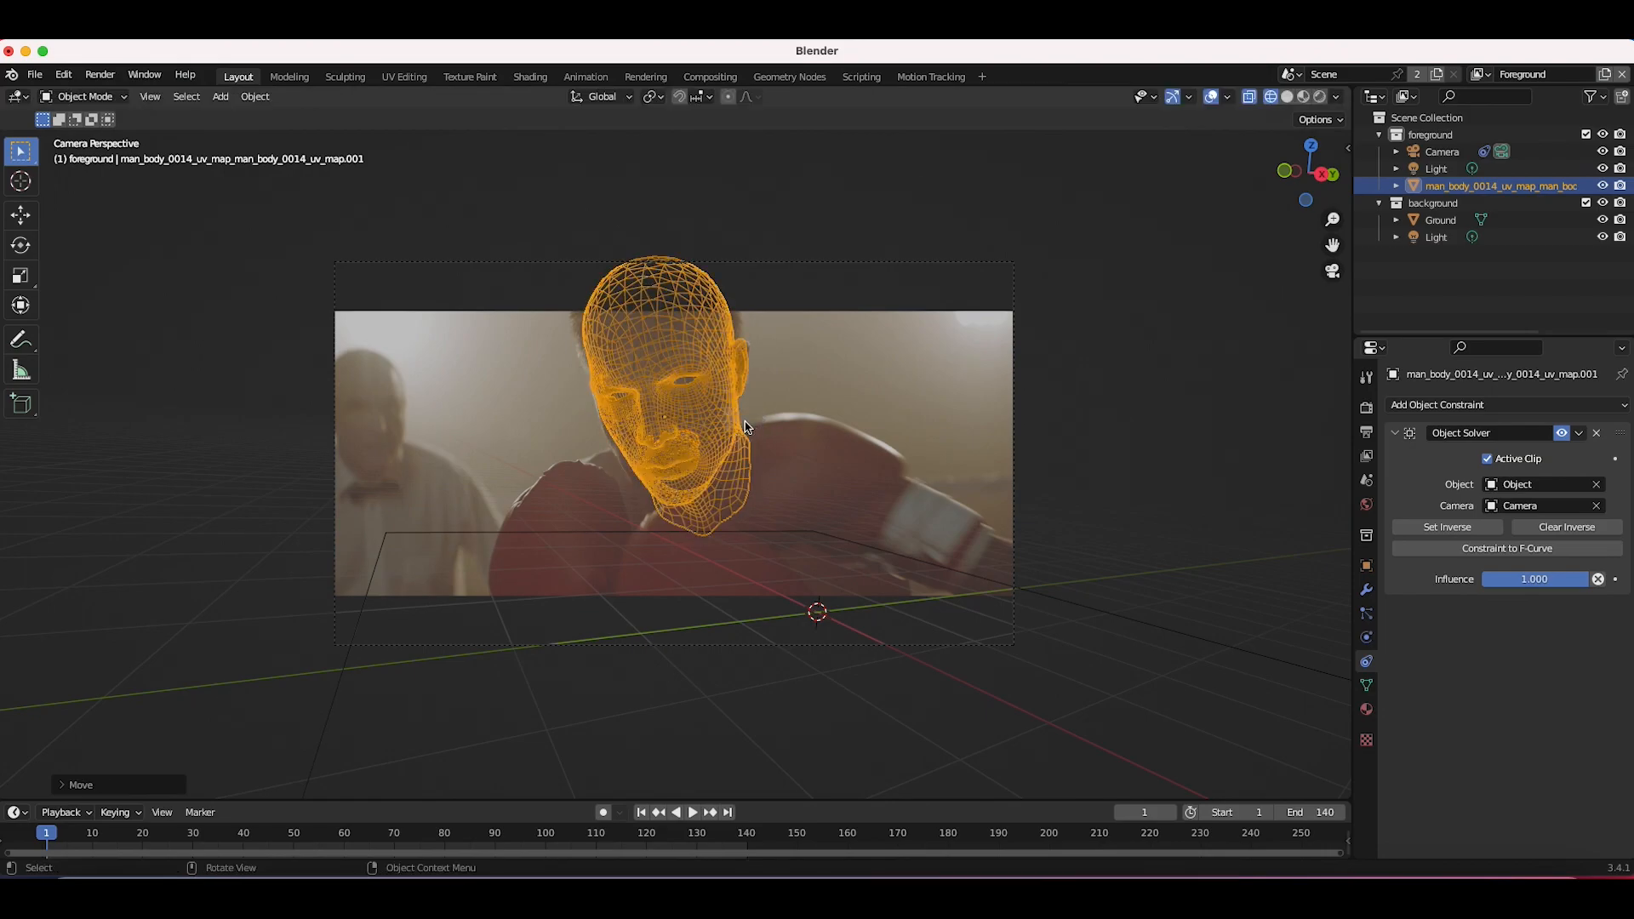
key("g")
left_click(847, 368)
key("g")
left_click(849, 366)
key("s")
left_click(846, 399)
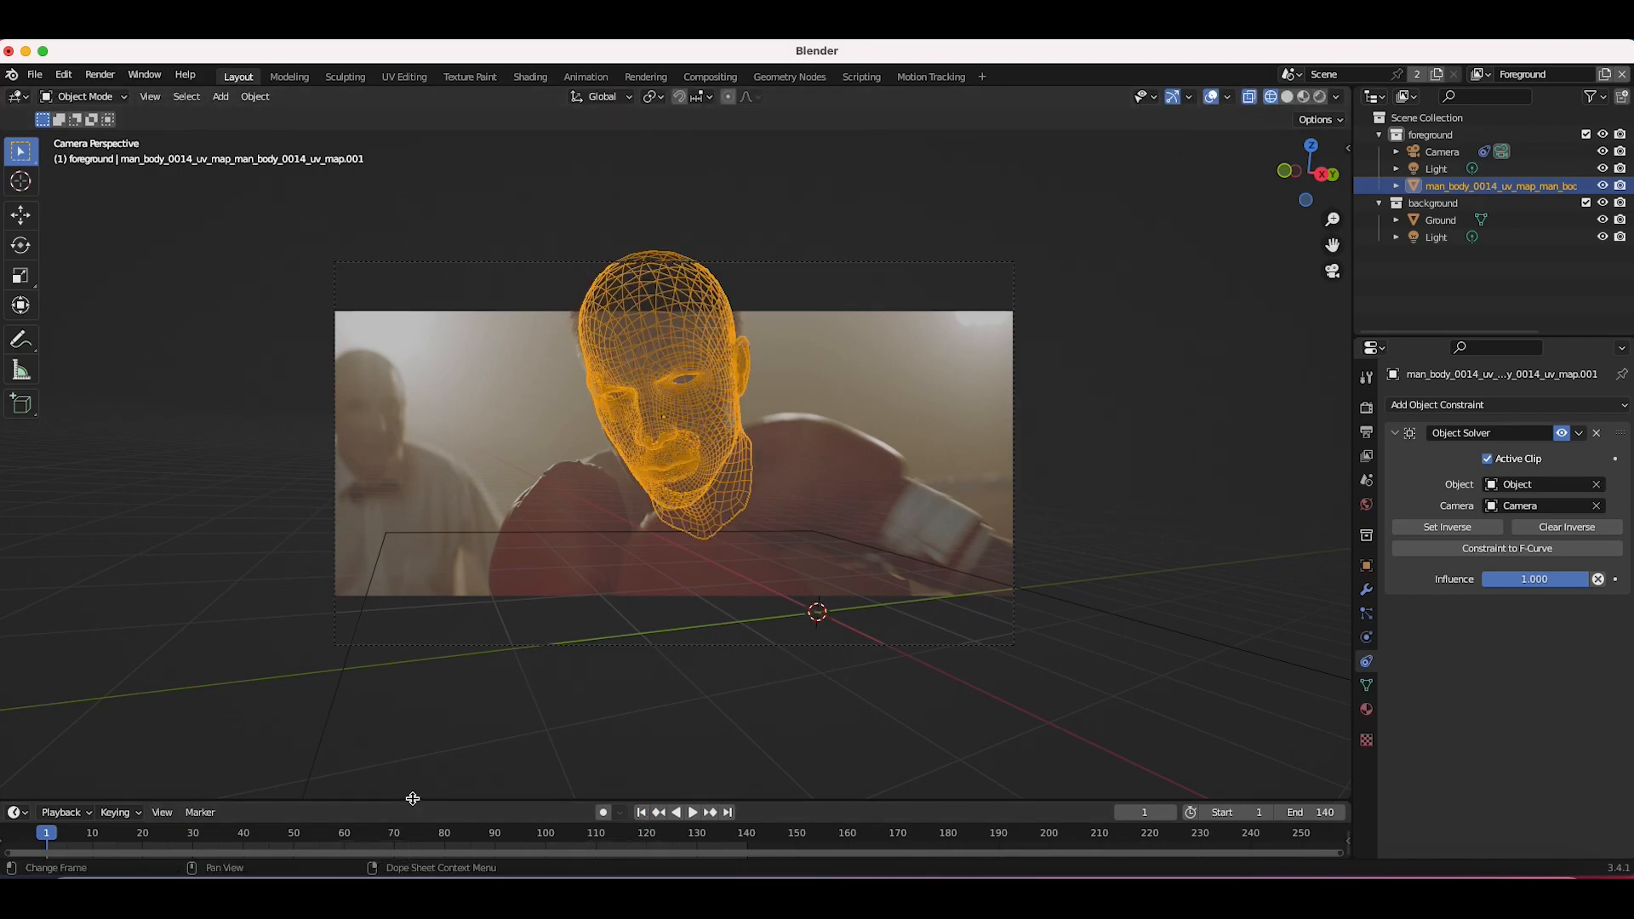
Step: Enlarge the viewport, return to camera view, and refine the head's rotation and position
left_click_drag(411, 800, 422, 773)
scroll(719, 396, "down", 3)
scroll(719, 396, "right", 5)
scroll(717, 395, "down", 6)
scroll(717, 394, "right", 3)
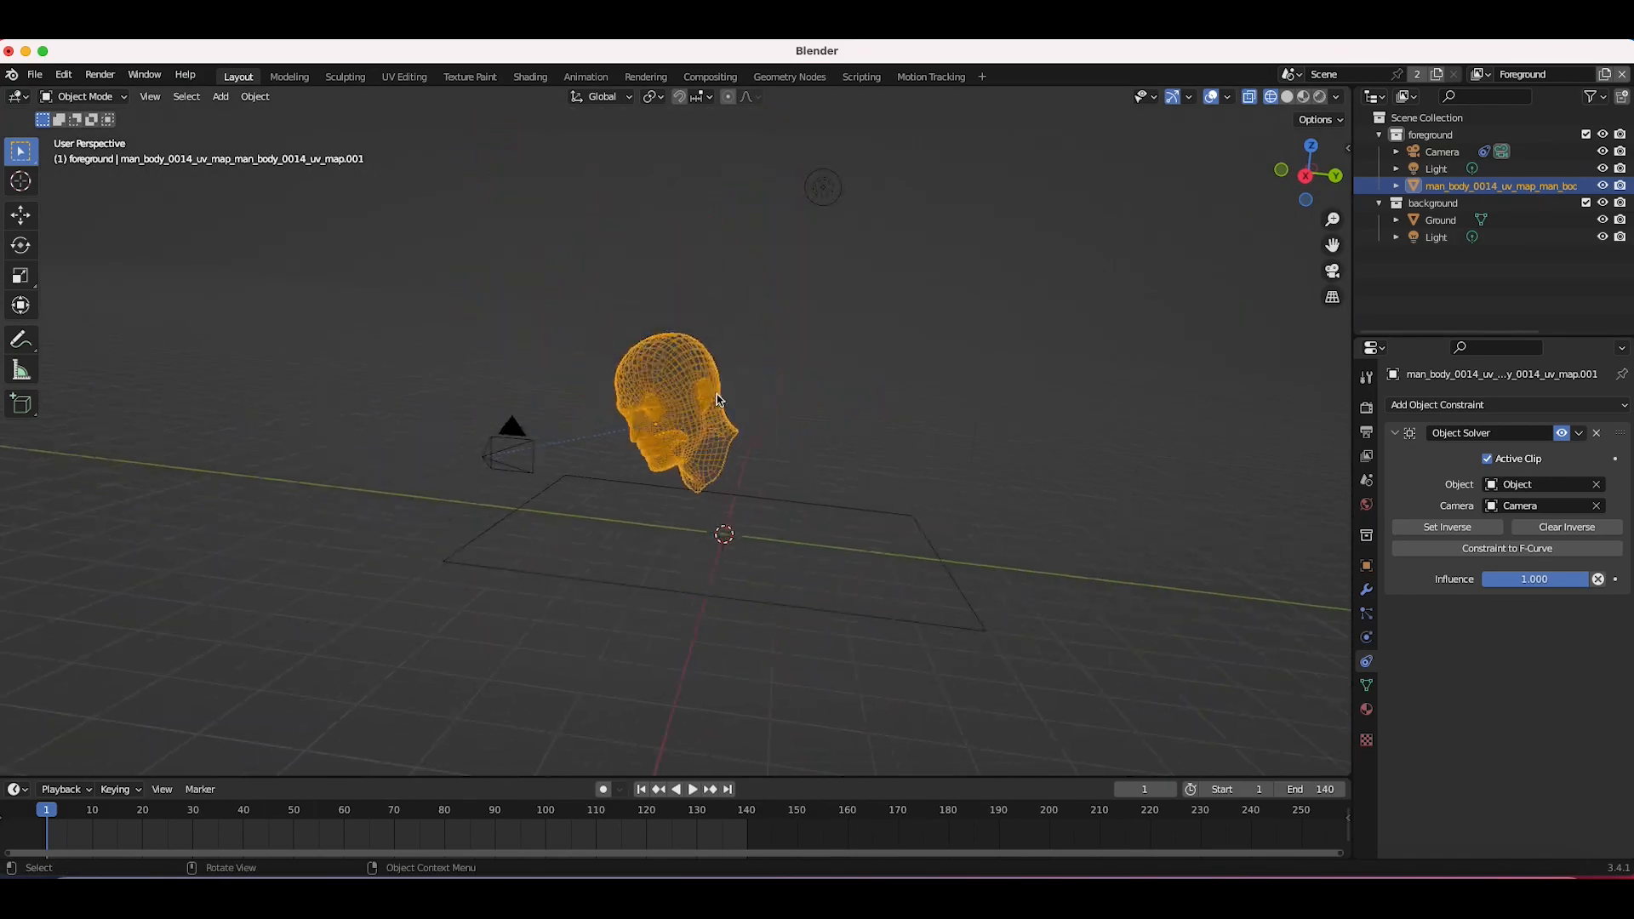
key("KP_0")
key("r")
left_click(905, 338)
key("g")
left_click(896, 339)
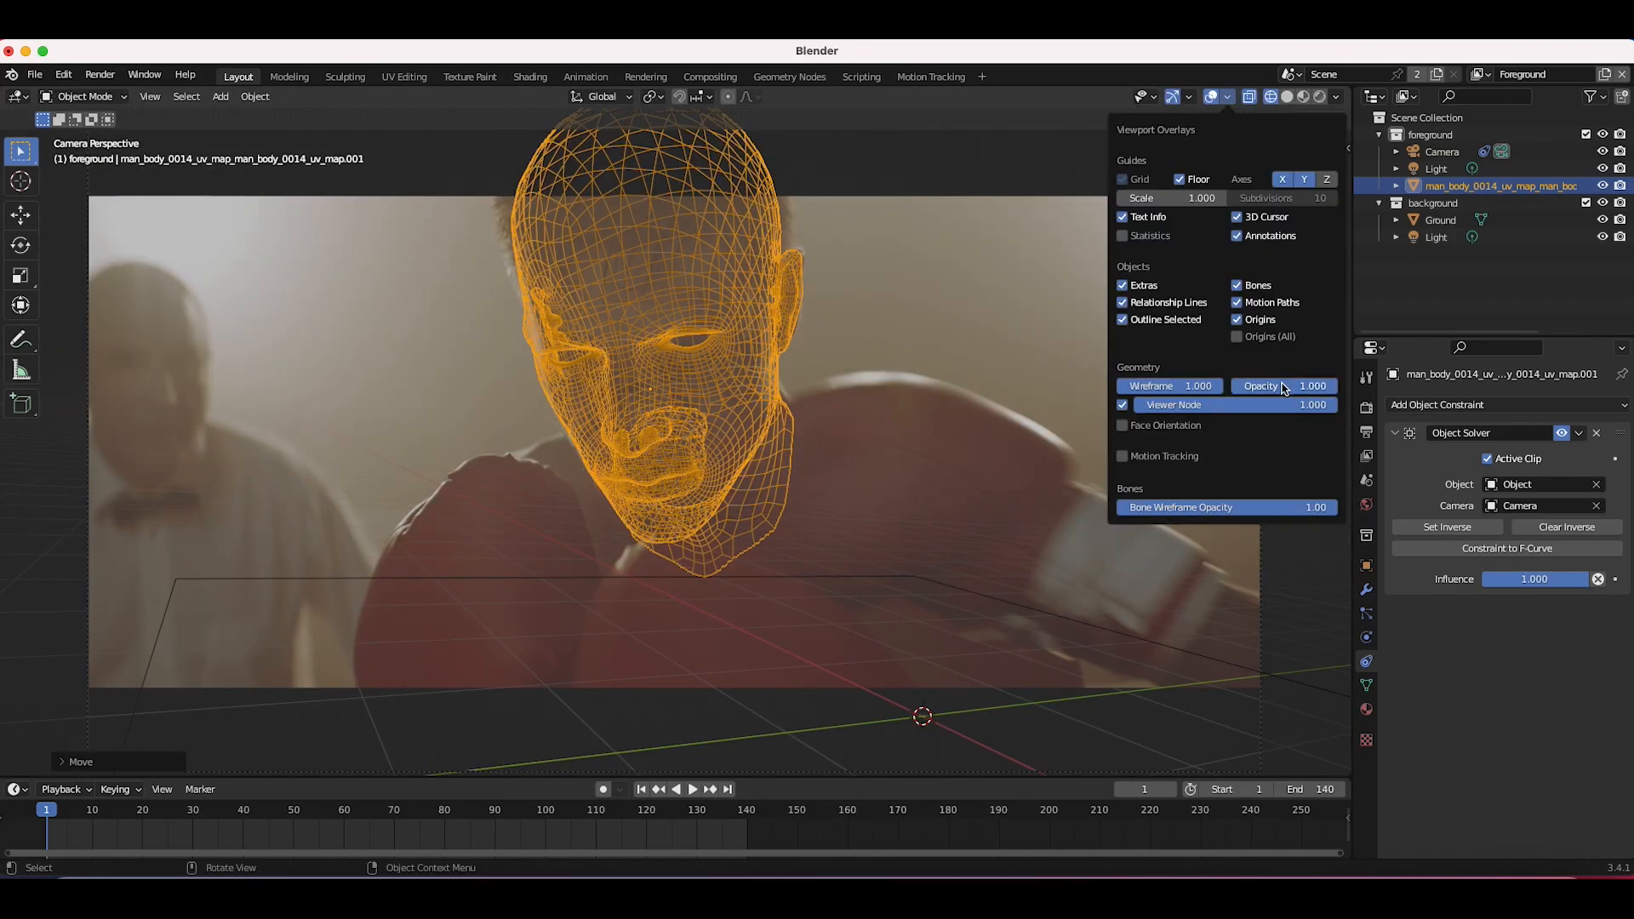
Step: Enable X-ray display and switch the head model into Edit Mode
left_click_drag(1284, 384, 1218, 388)
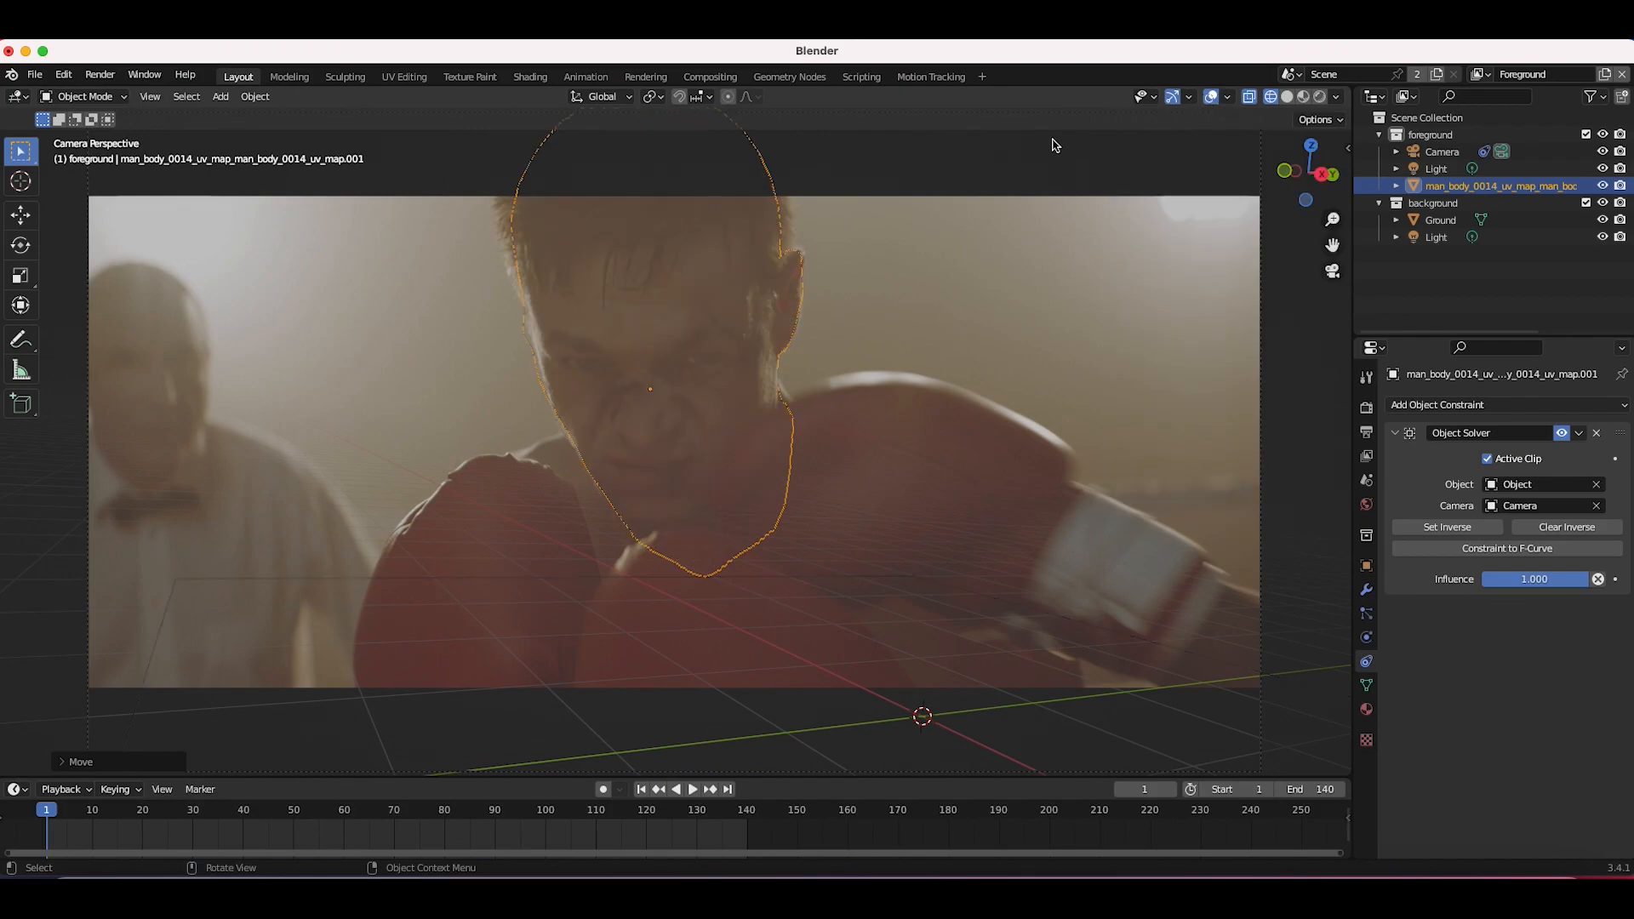
left_click(1228, 98)
left_click_drag(1260, 388, 1280, 388)
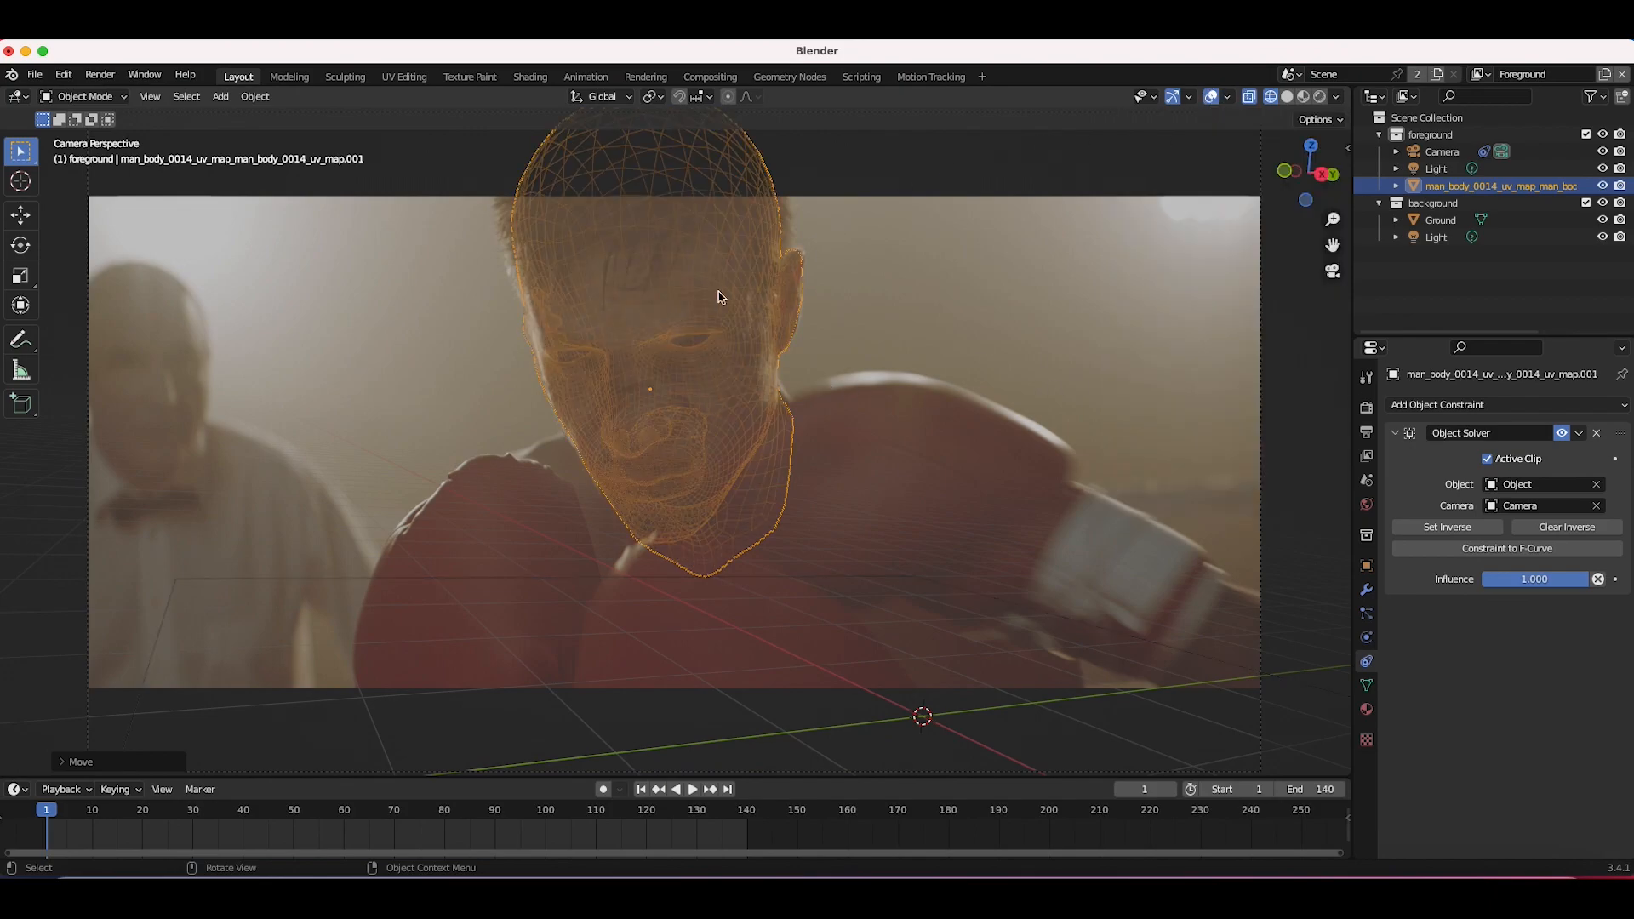
left_click(85, 96)
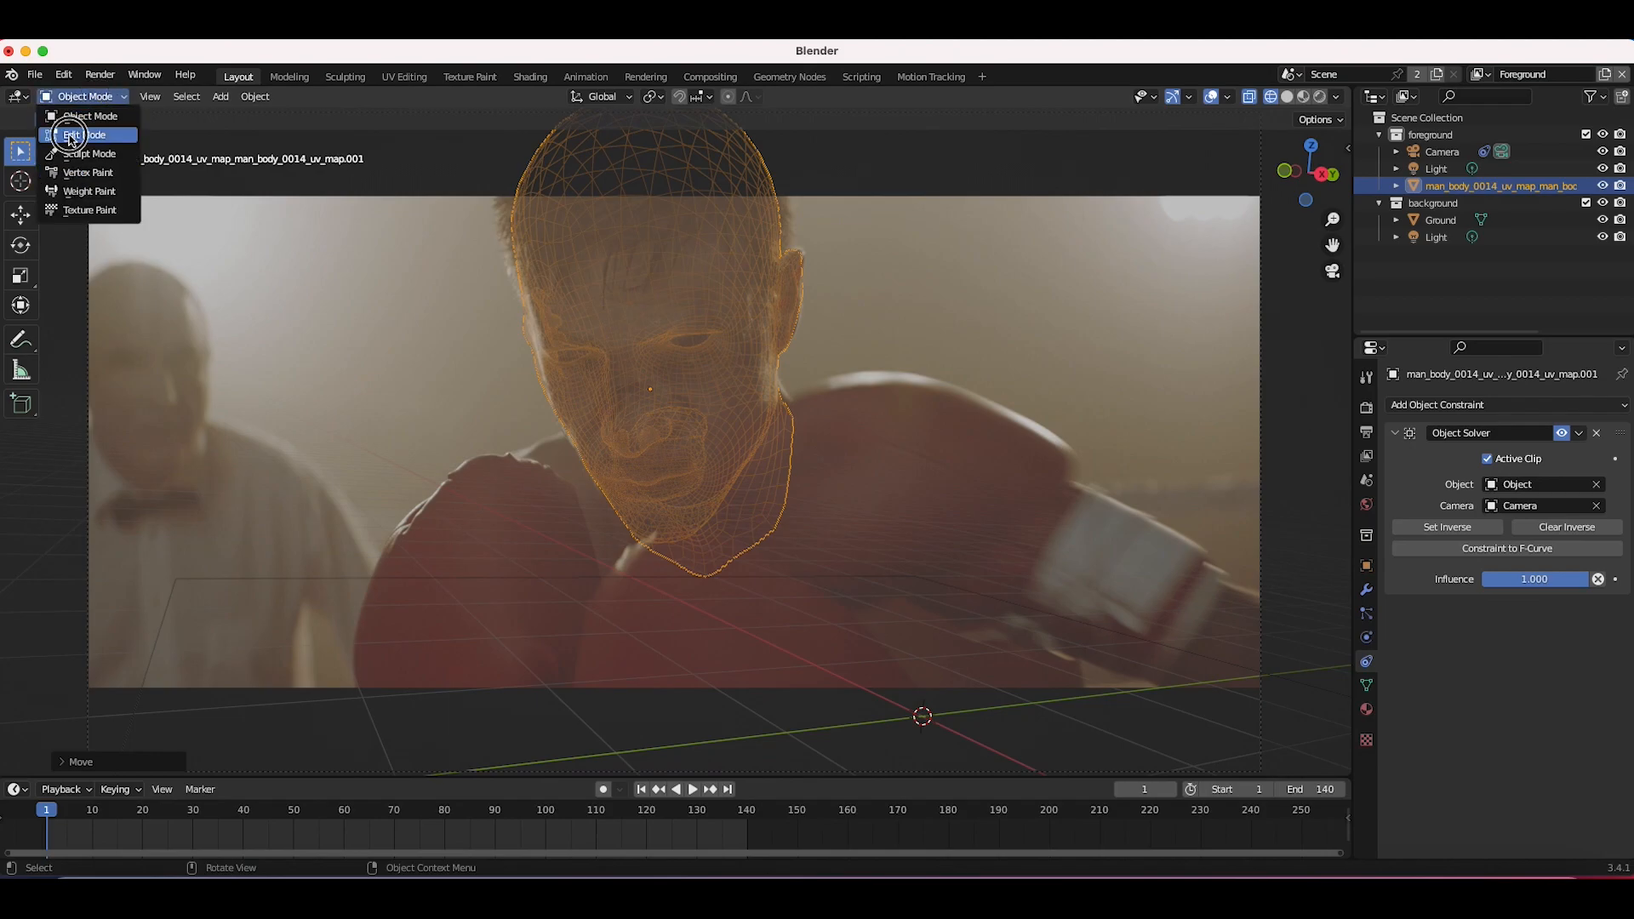
left_click(71, 136)
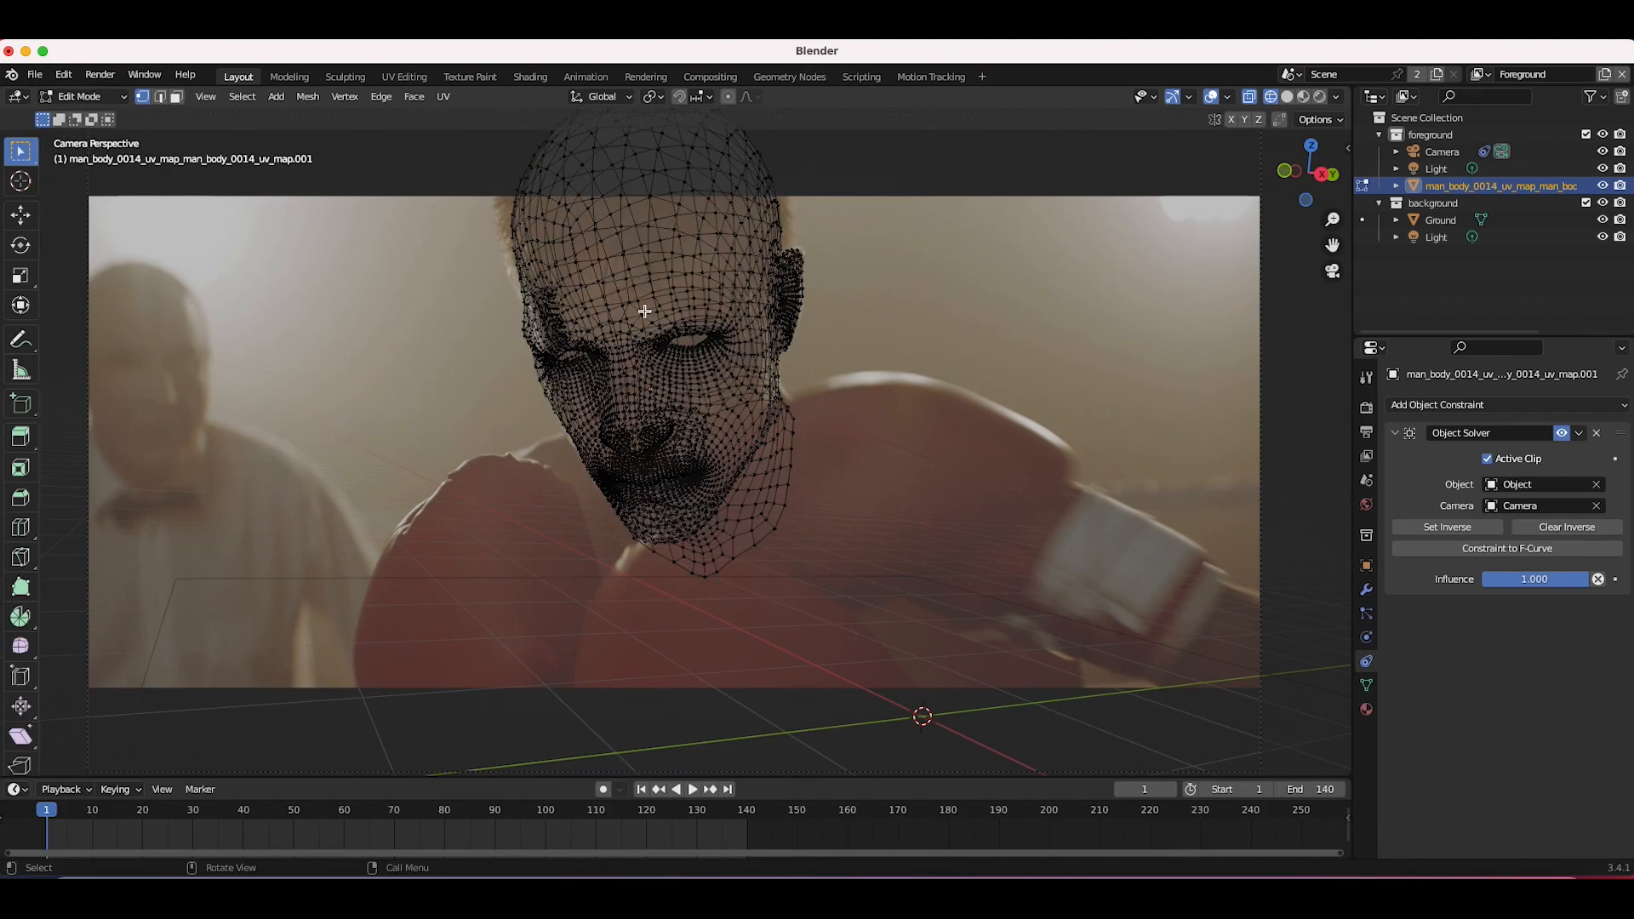
Step: Switch to solid shading and turn on proportional editing
key("z")
left_click(717, 311)
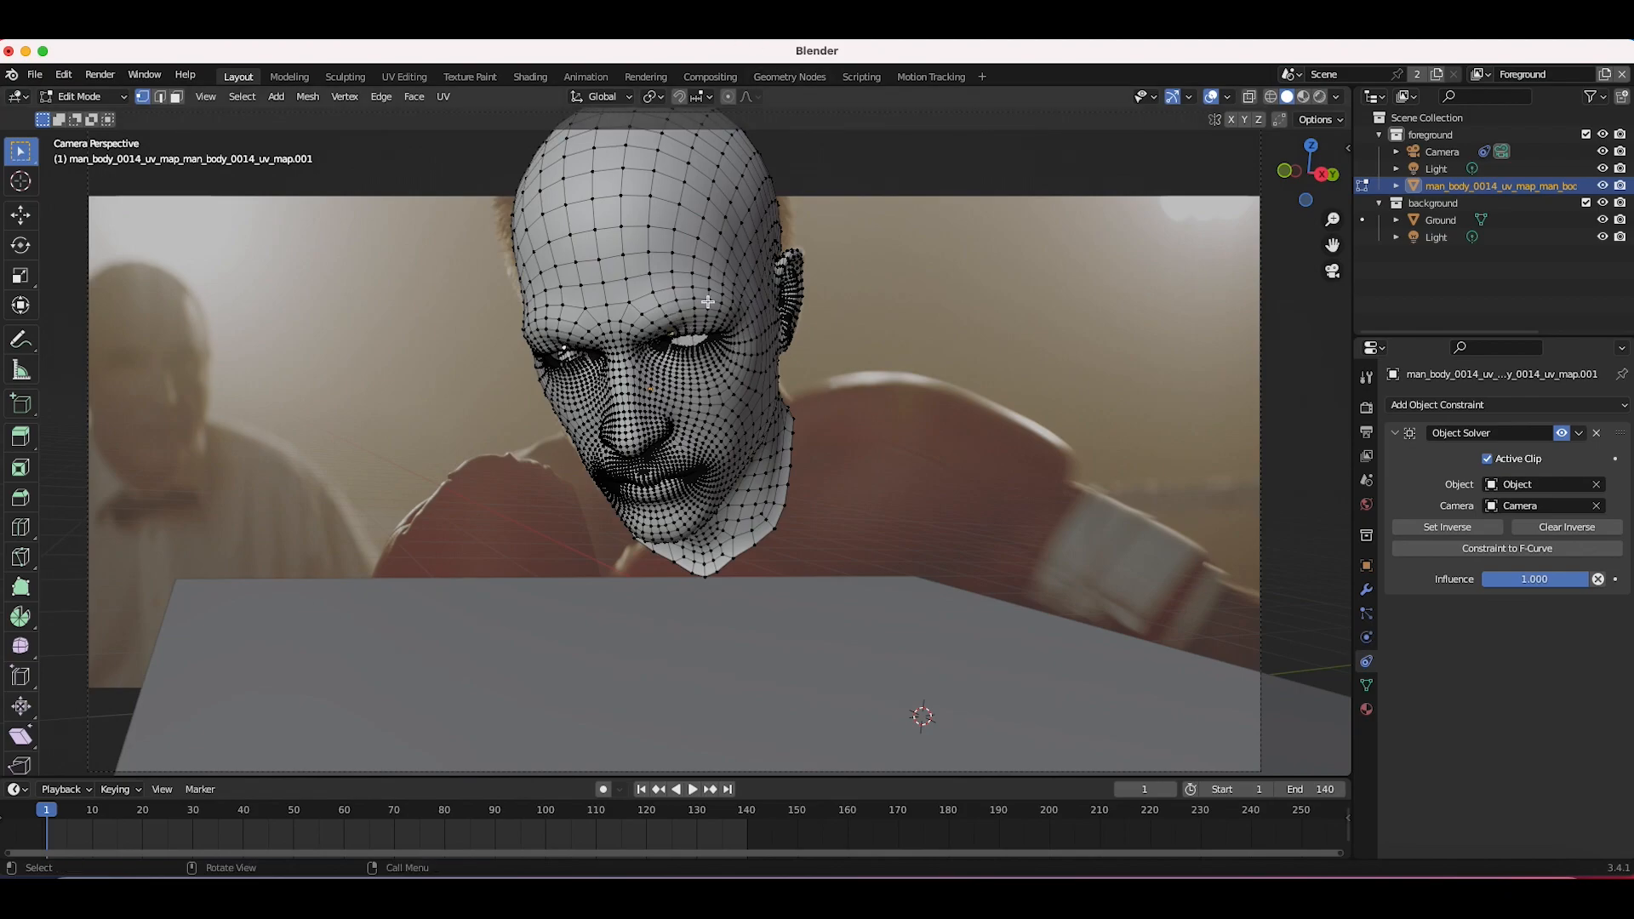
left_click(728, 96)
Step: Move vertices on the forehead and crown with proportional editing to fit the boxer's head shape
key("g")
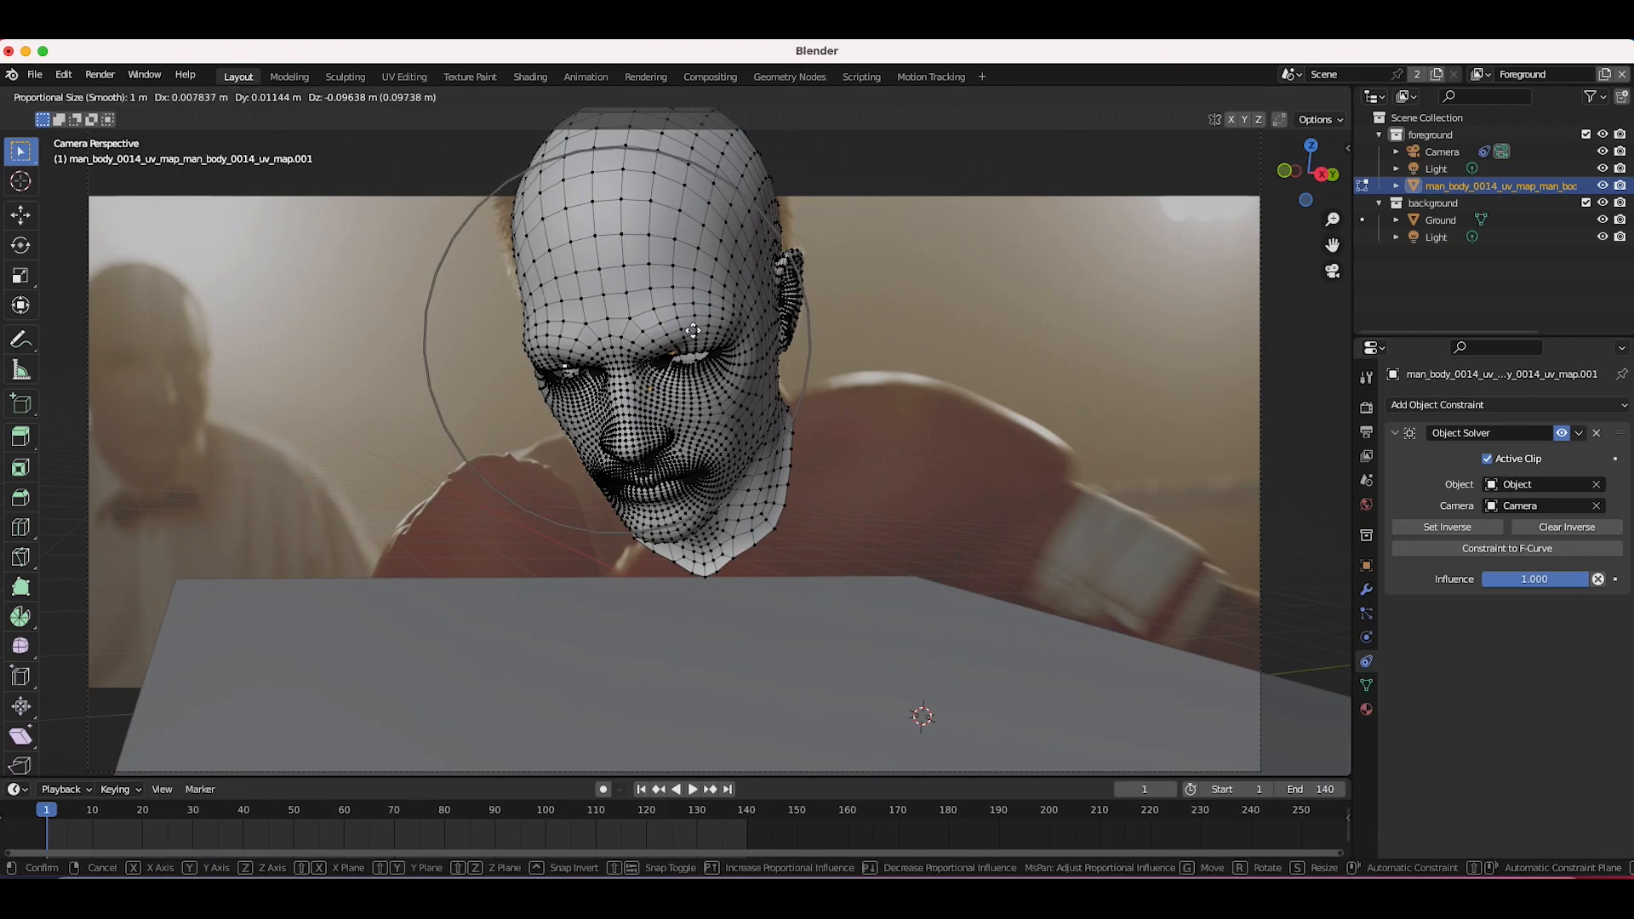
scroll(692, 332, "down", 3)
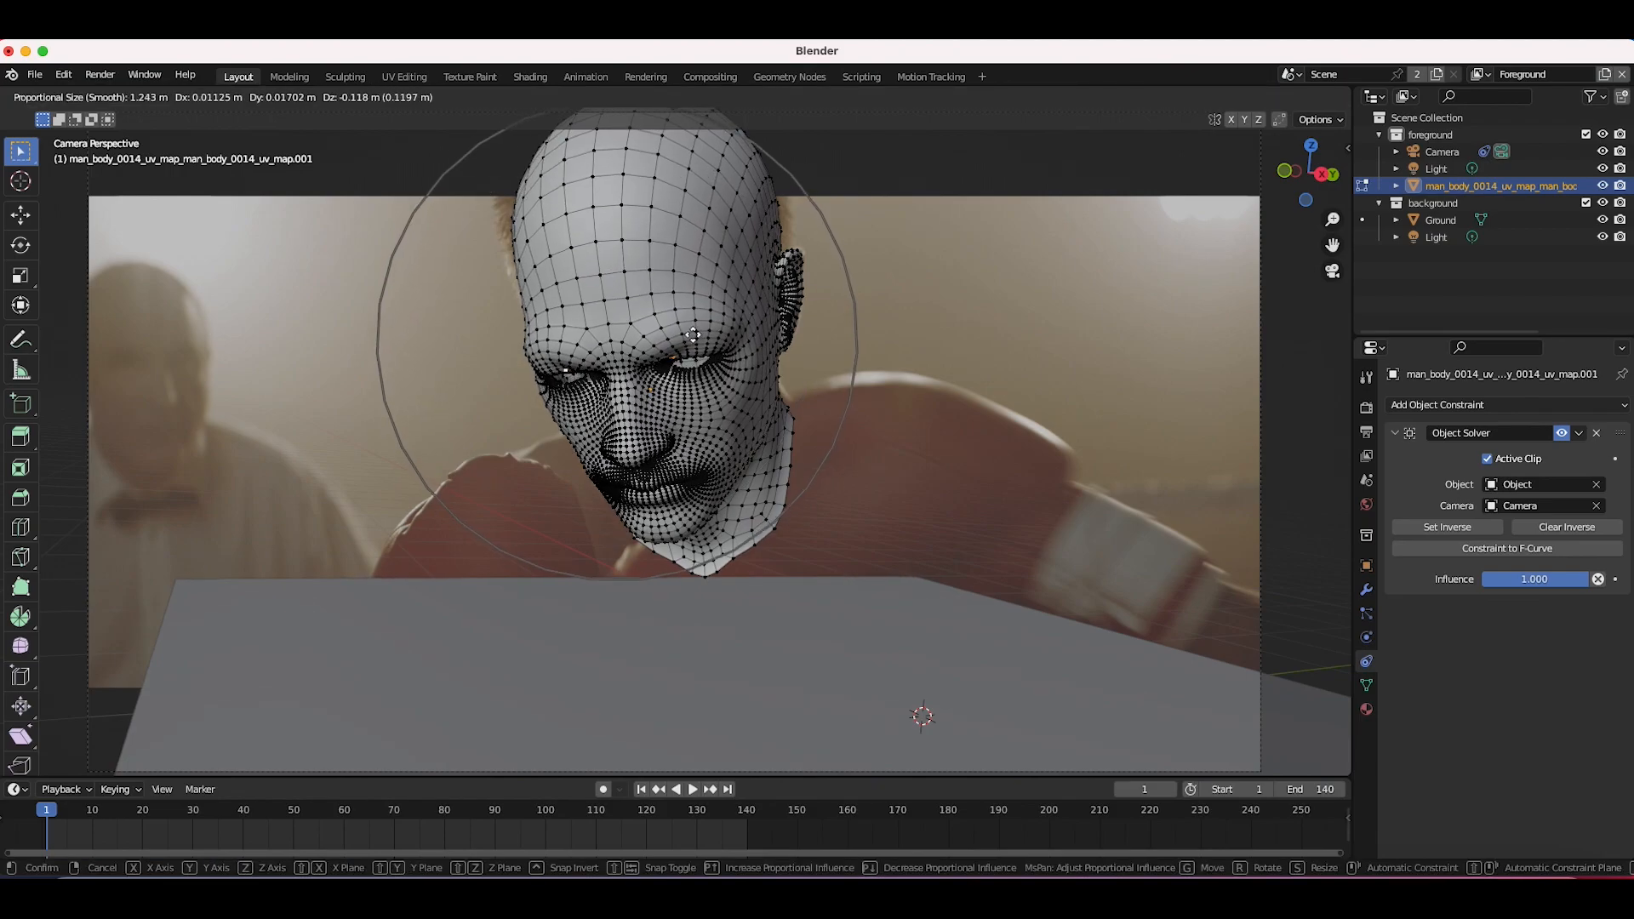
scroll(693, 336, "up", 2)
scroll(692, 336, "down", 1)
left_click(693, 335)
left_click(509, 212)
key("g")
left_click(579, 223)
left_click(784, 201)
key("g")
left_click(790, 201)
key("g")
Step: Move vertices on the side of the face, cheek and temple with proportional editing to match the boxer
left_click(534, 347)
left_click(573, 424)
key("g")
scroll(570, 429, "up", 3)
left_click(570, 435)
left_click(543, 372)
key("g")
left_click(544, 371)
left_click(509, 227)
key("g")
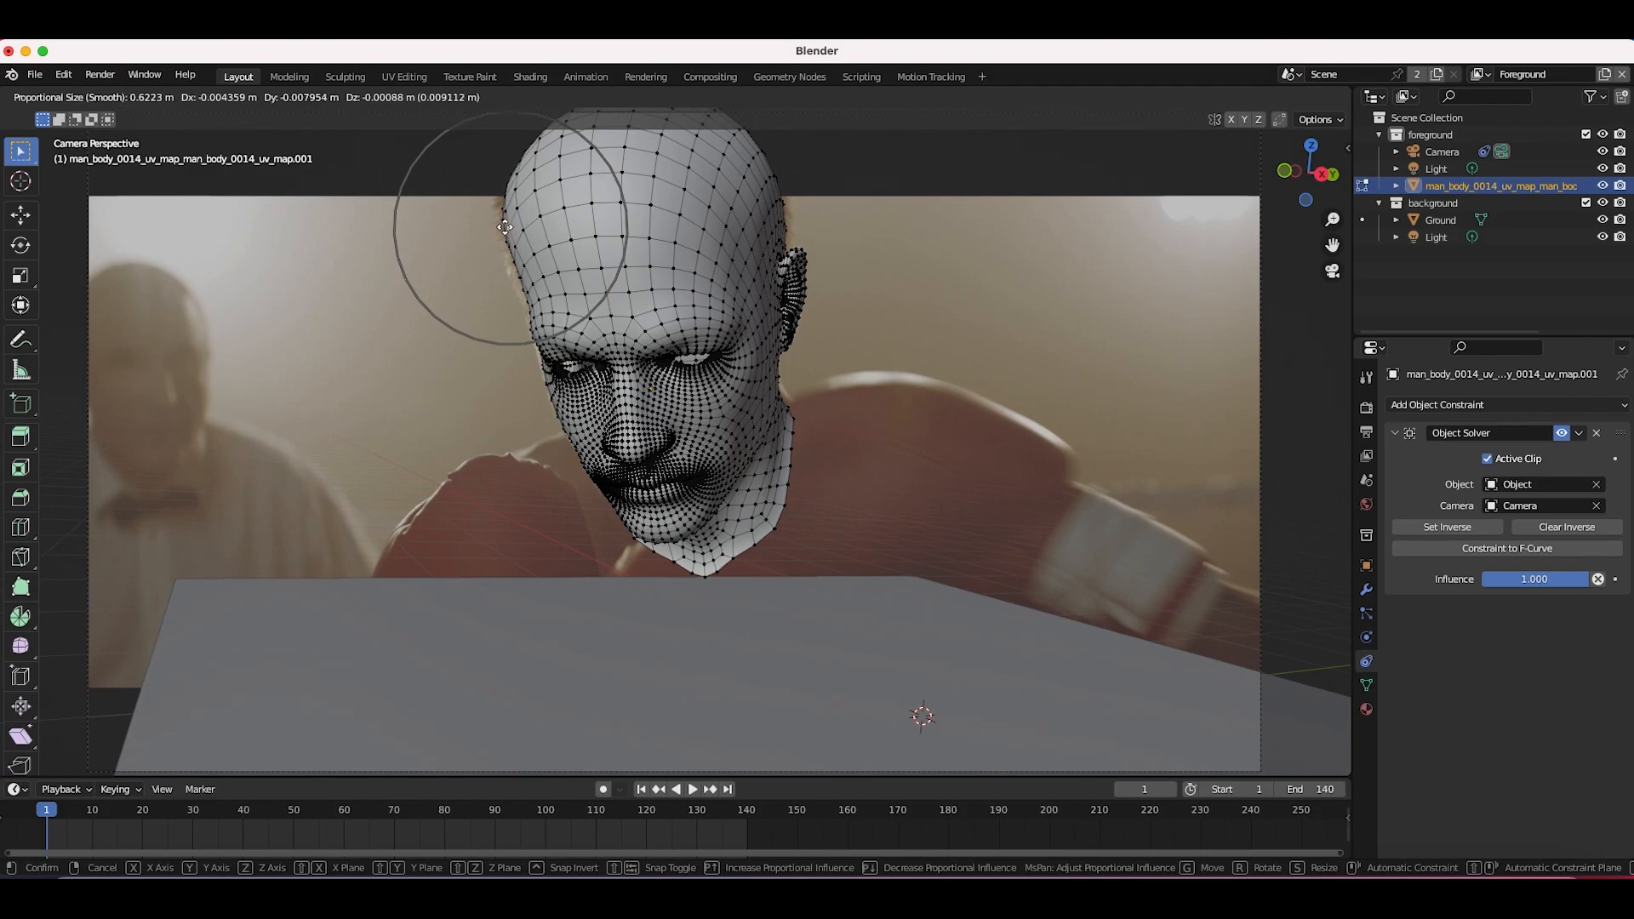
left_click(504, 230)
Step: Move vertices on the top of the head and near the ear with proportional editing to fit the boxer
left_click(736, 145)
key("g")
left_click(725, 159)
left_click(749, 137)
key("g")
left_click(742, 144)
left_click(806, 253)
key("g")
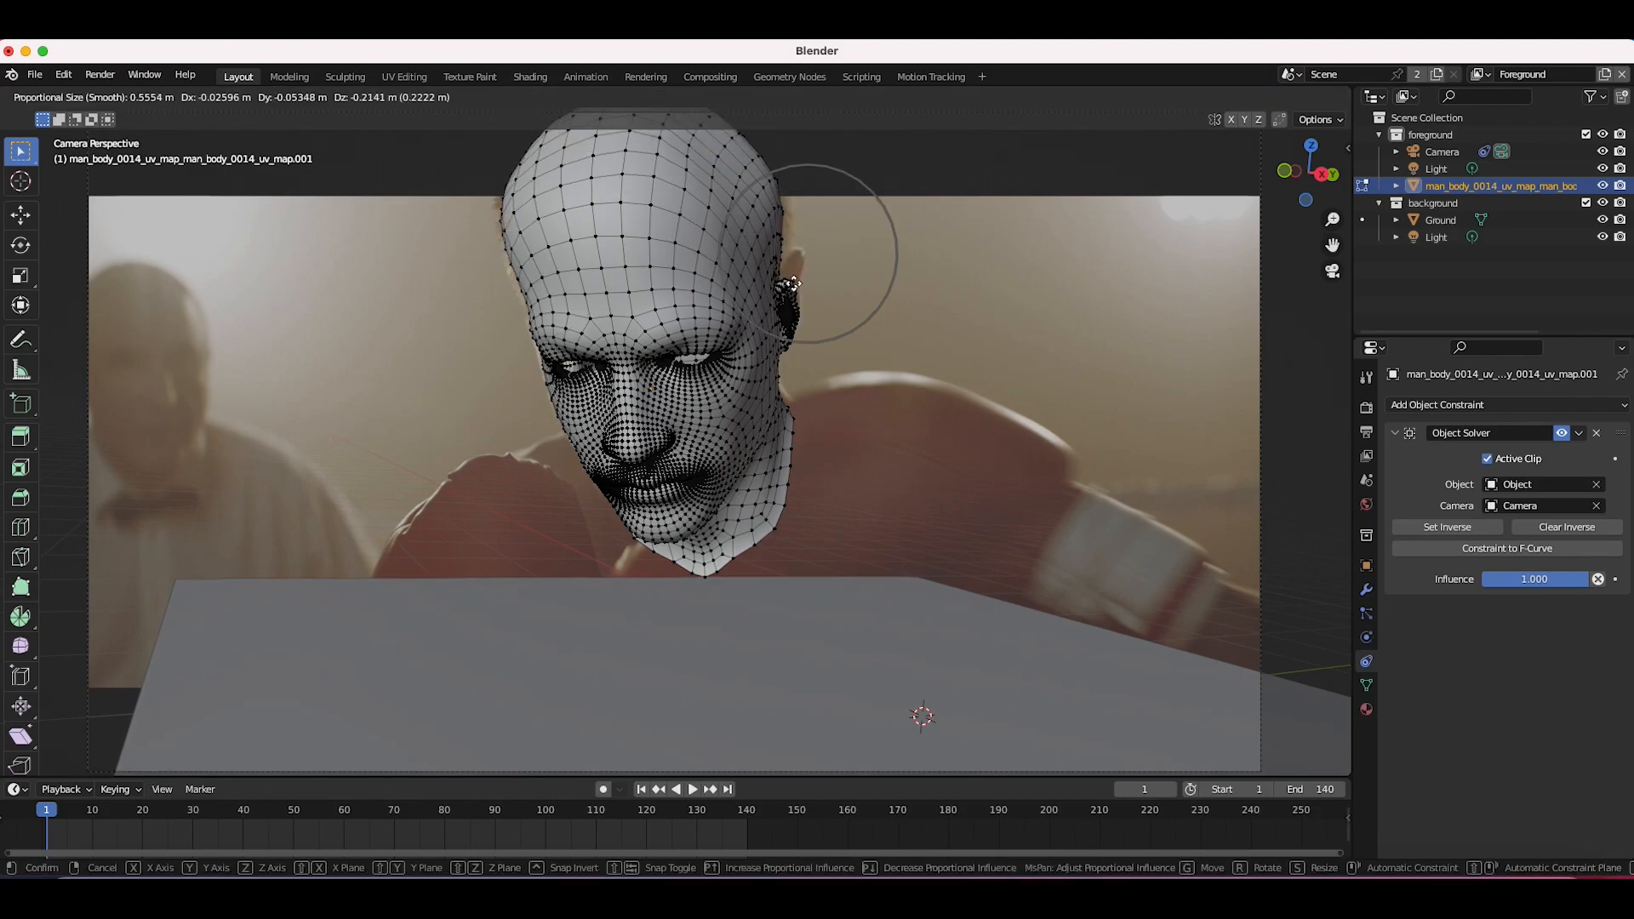
left_click(802, 256)
key("g")
left_click(803, 294)
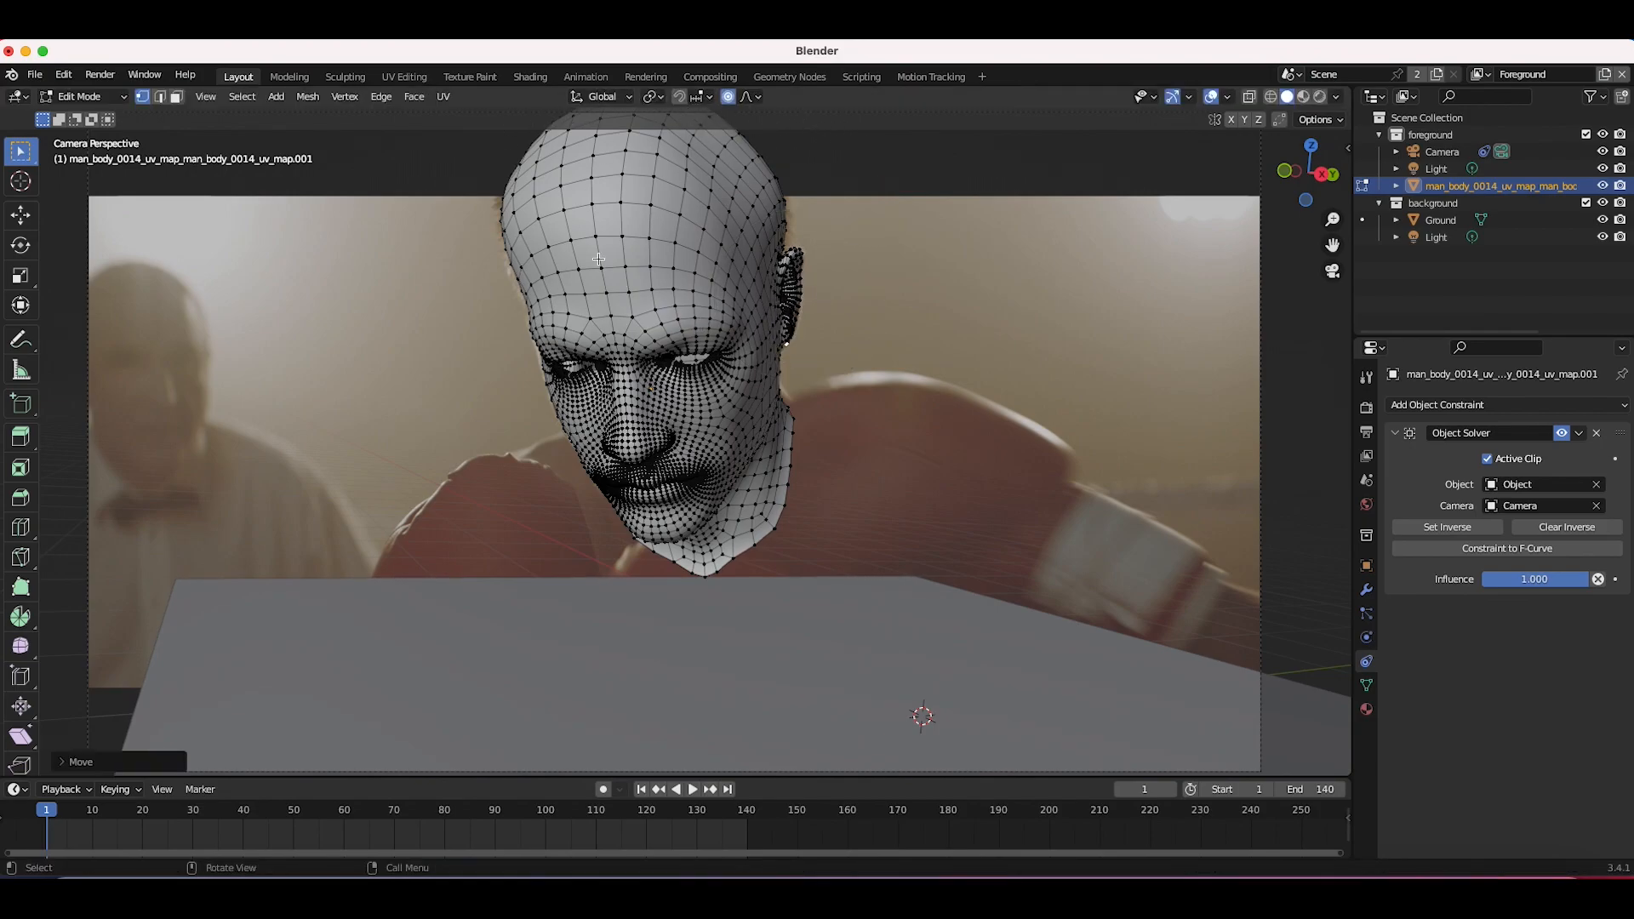
key("g")
key("Escape")
key("g")
key("Escape")
key("g")
key("Escape")
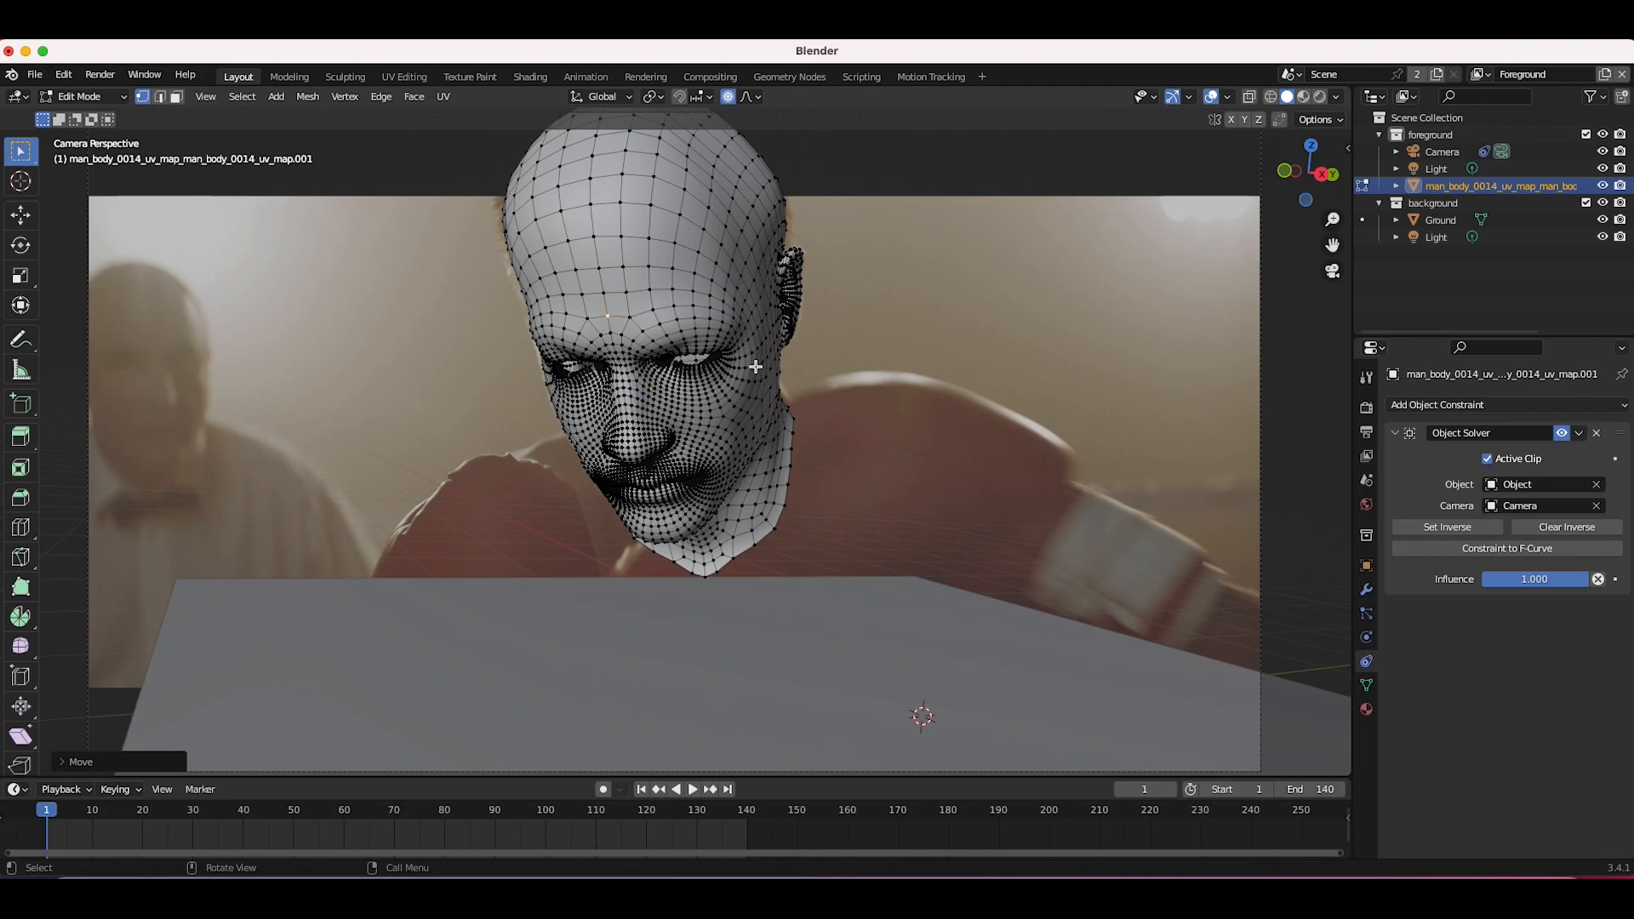
Step: Switch the head model back to Object Mode
left_click(83, 97)
left_click(101, 113)
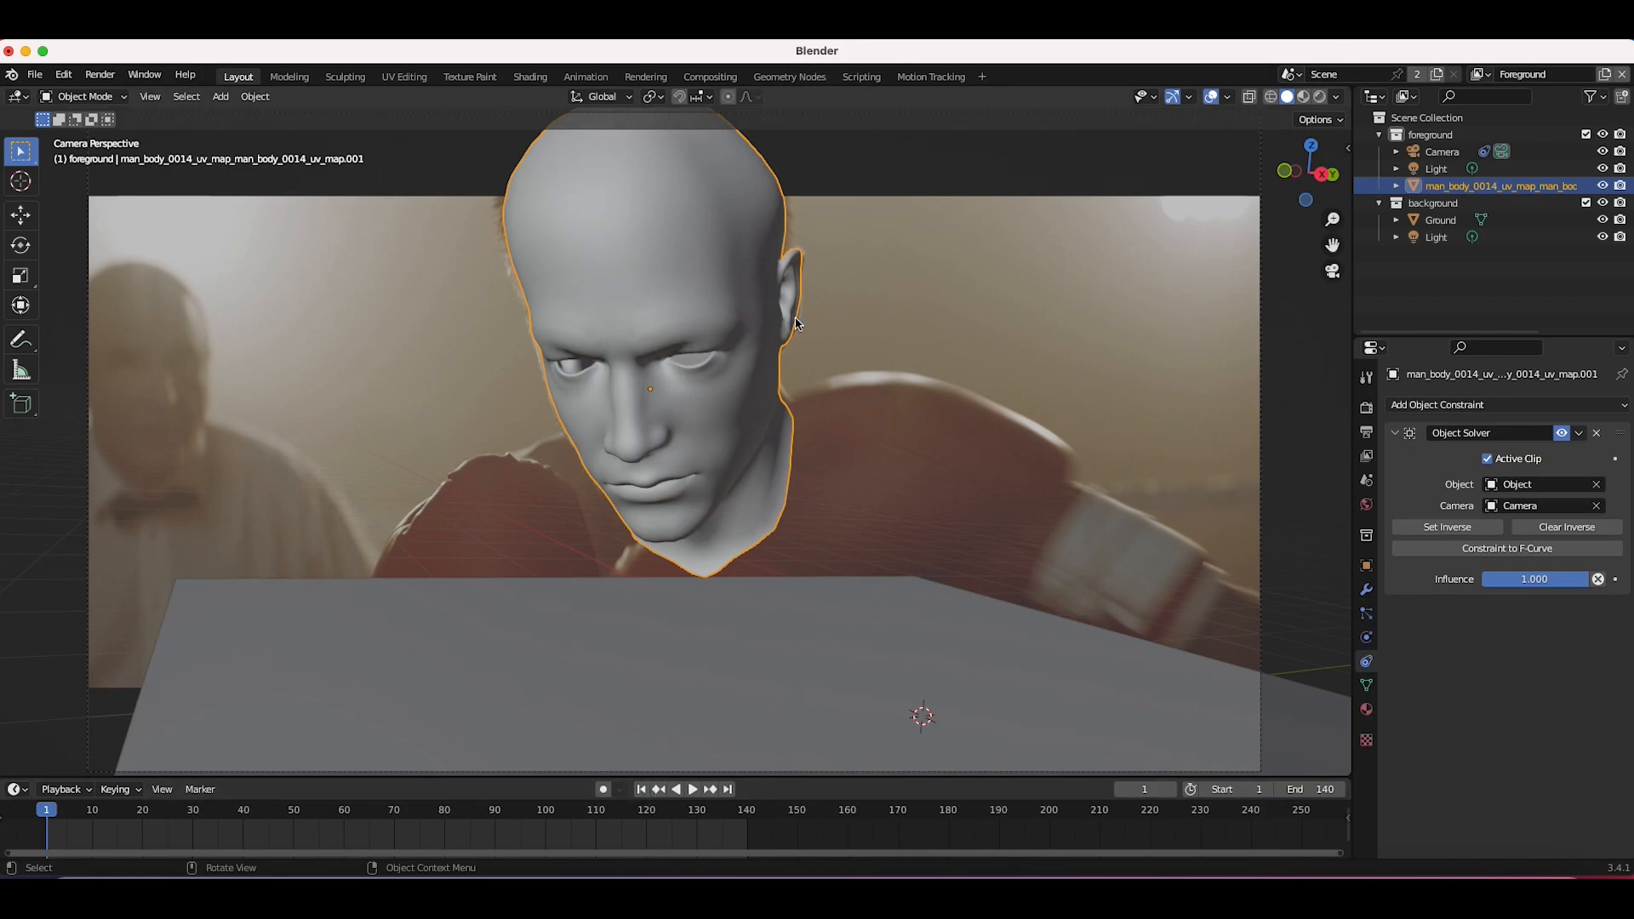
key("z")
key("Escape")
Step: Go to frame 3 and insert a Location, Rotation & Scale keyframe on the head
left_click(47, 814)
left_click_drag(47, 814, 66, 819)
key("i")
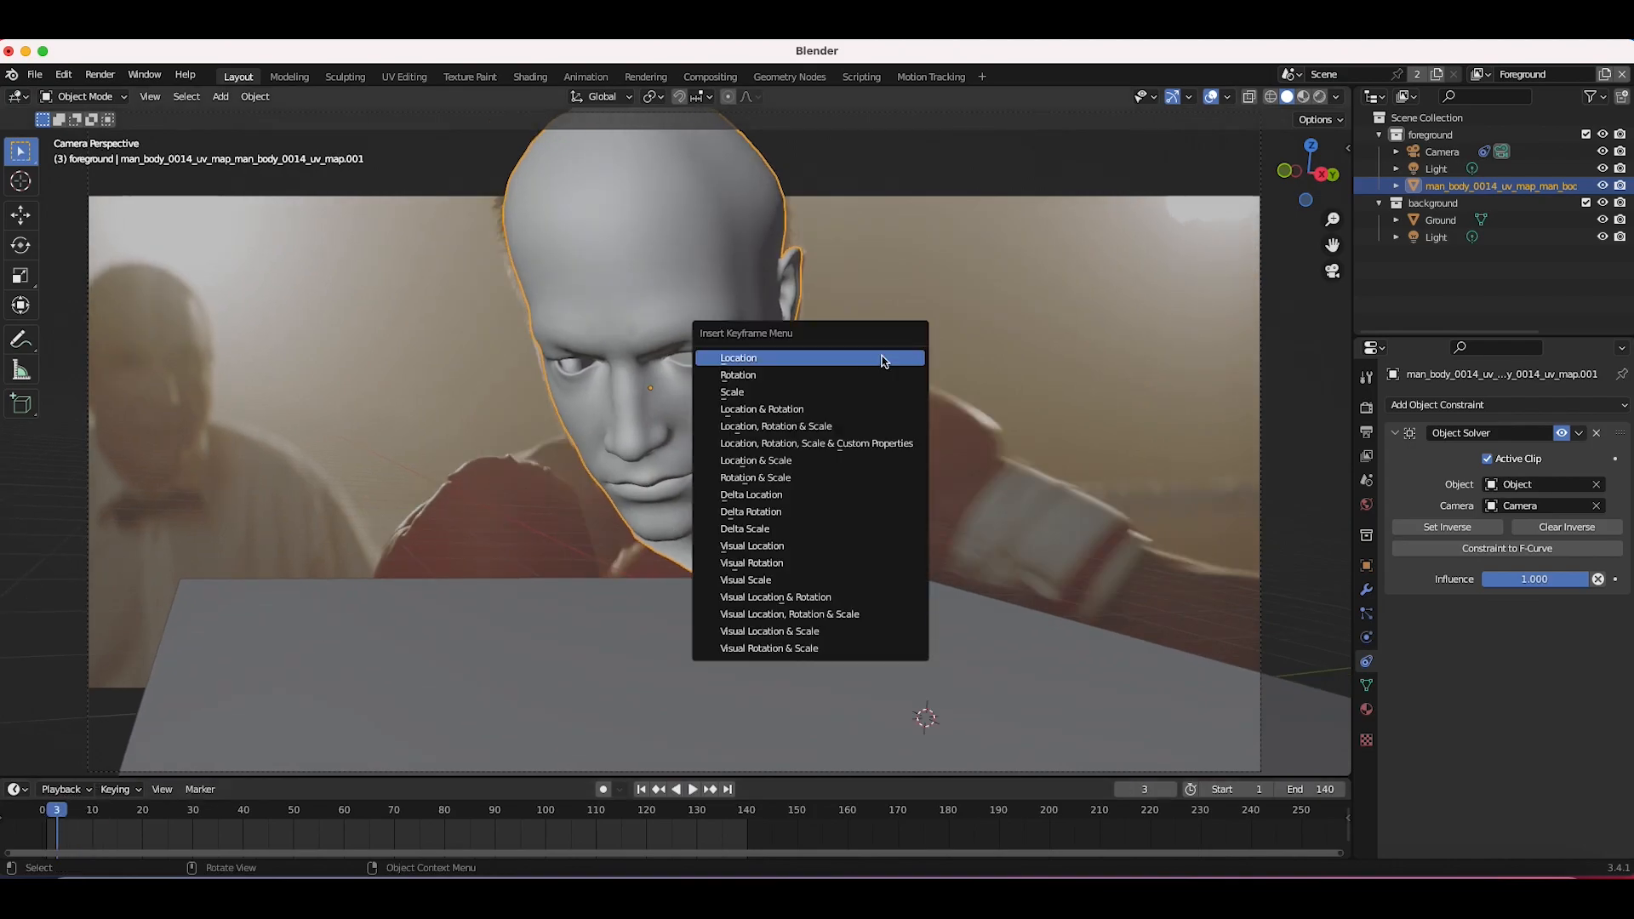
key("i")
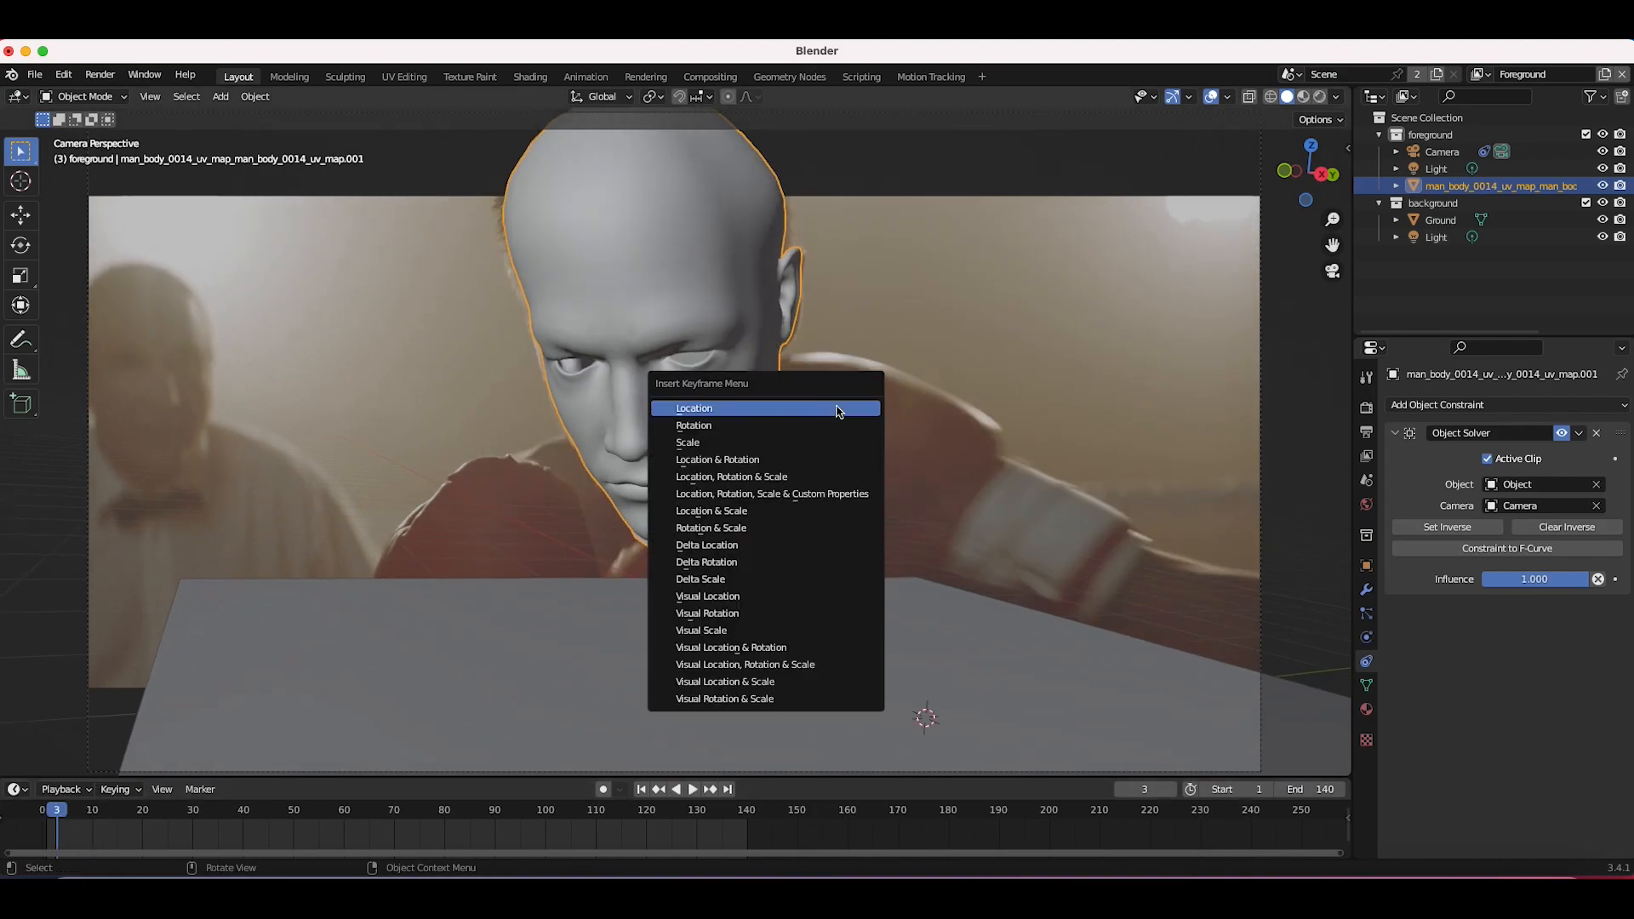
left_click(713, 481)
Step: At frame 9, rotate and move the head to fit the boxer and insert a Location, Rotation & Scale keyframe
left_click_drag(57, 813, 87, 812)
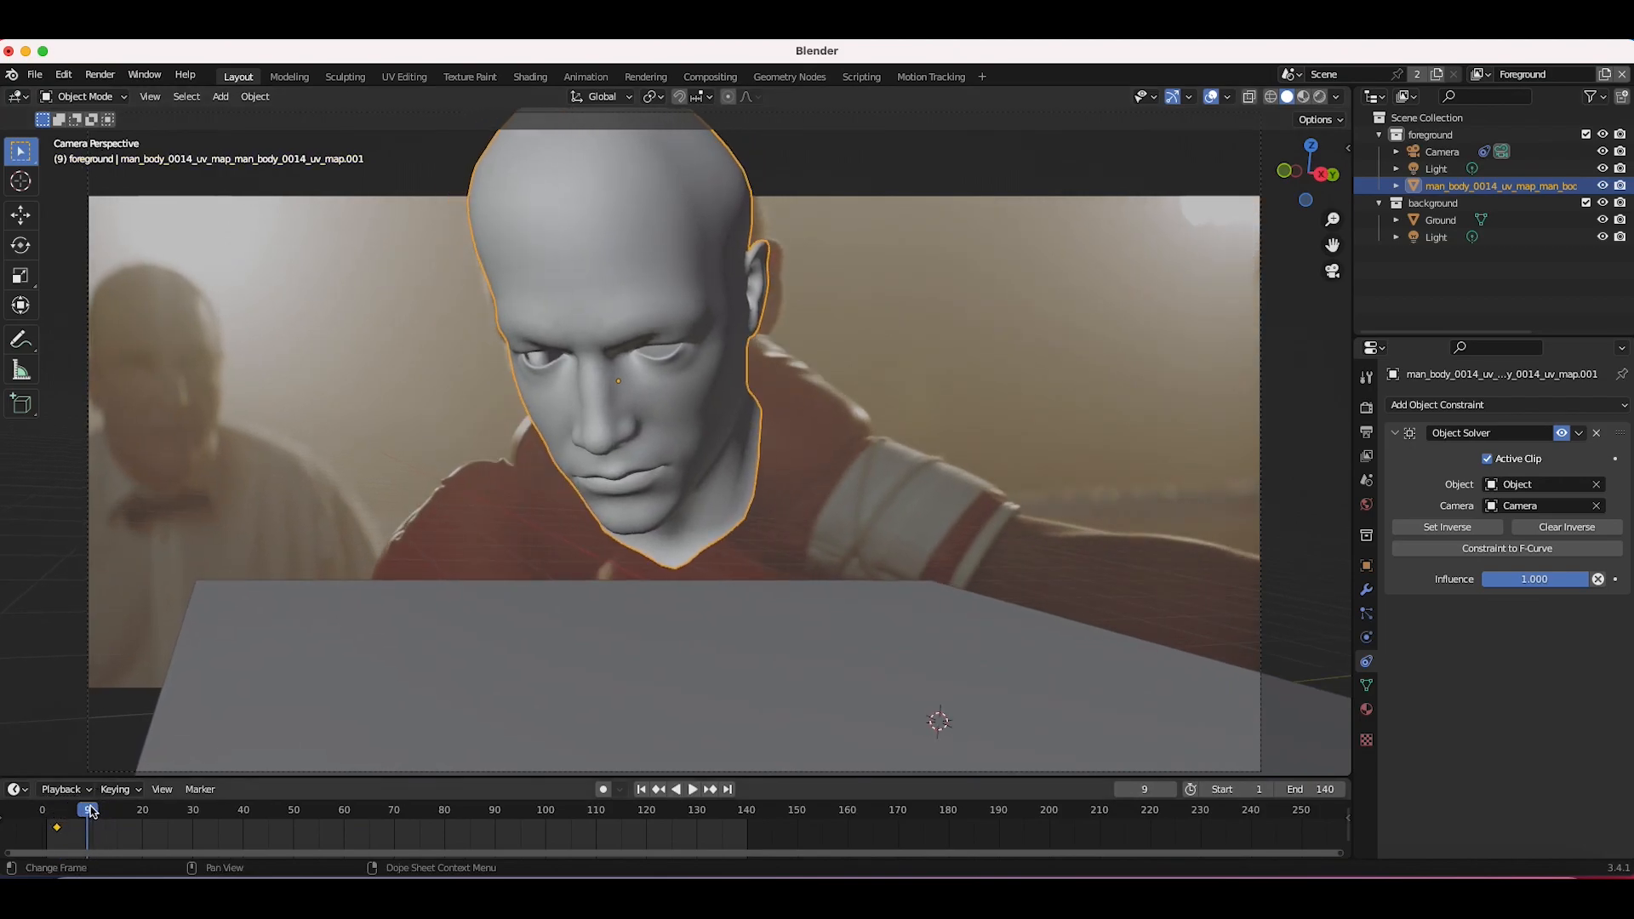
left_click(571, 375)
key("t")
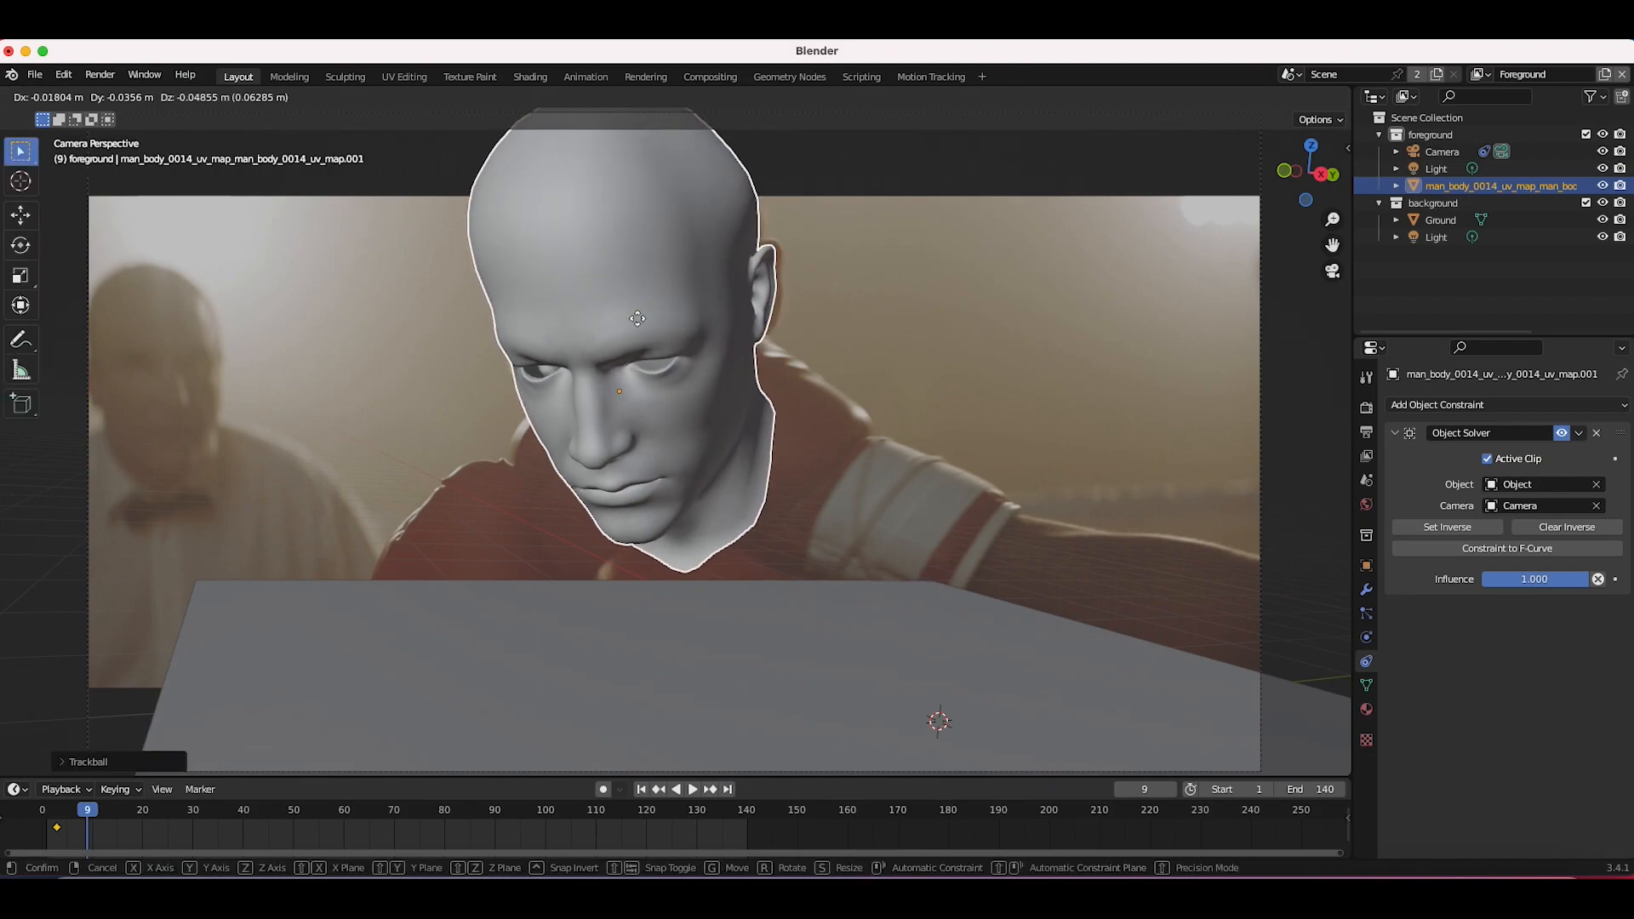
left_click(640, 322)
key("i")
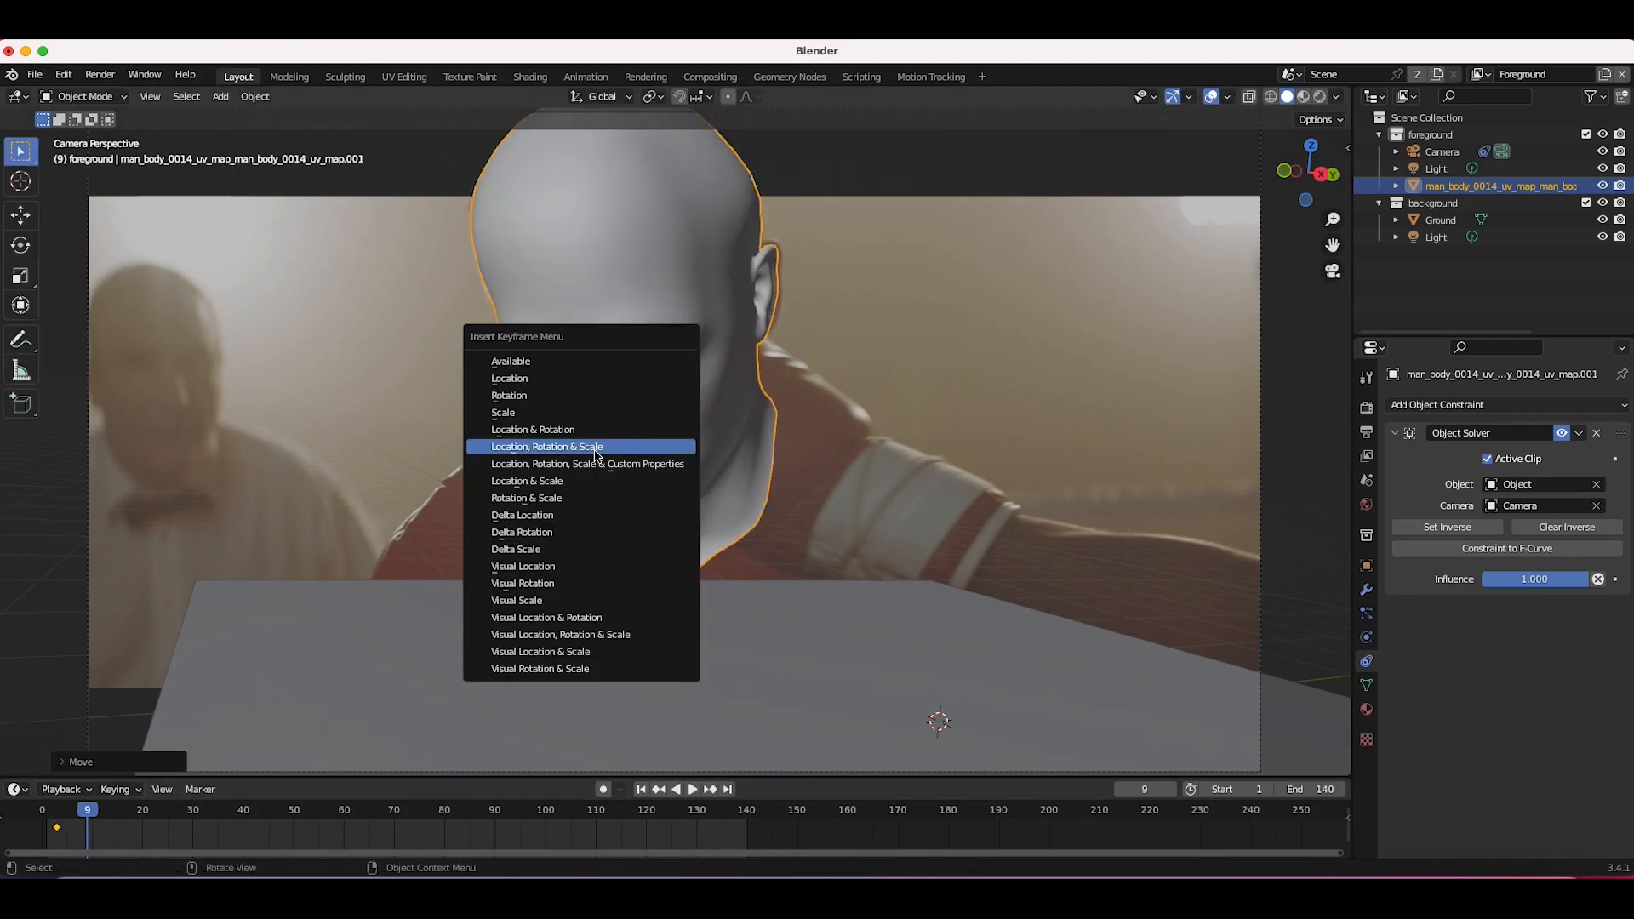
left_click(594, 456)
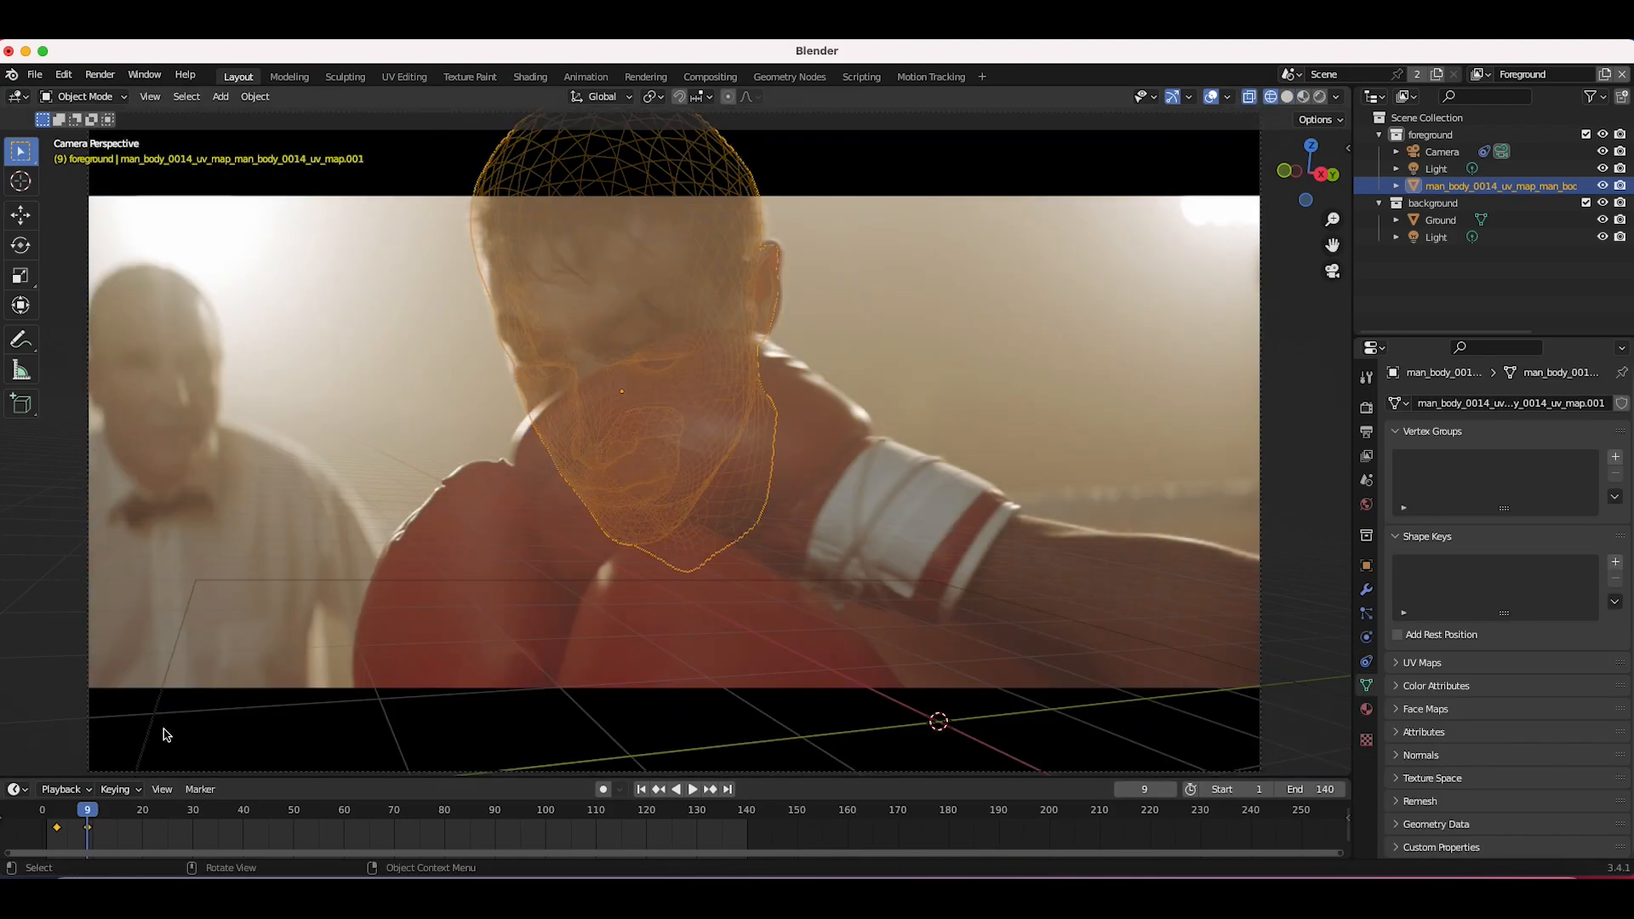
Step: At frame 17, rotate and move the head to try to align it with the boxer's turned head
left_click(127, 810)
key("r")
key("r")
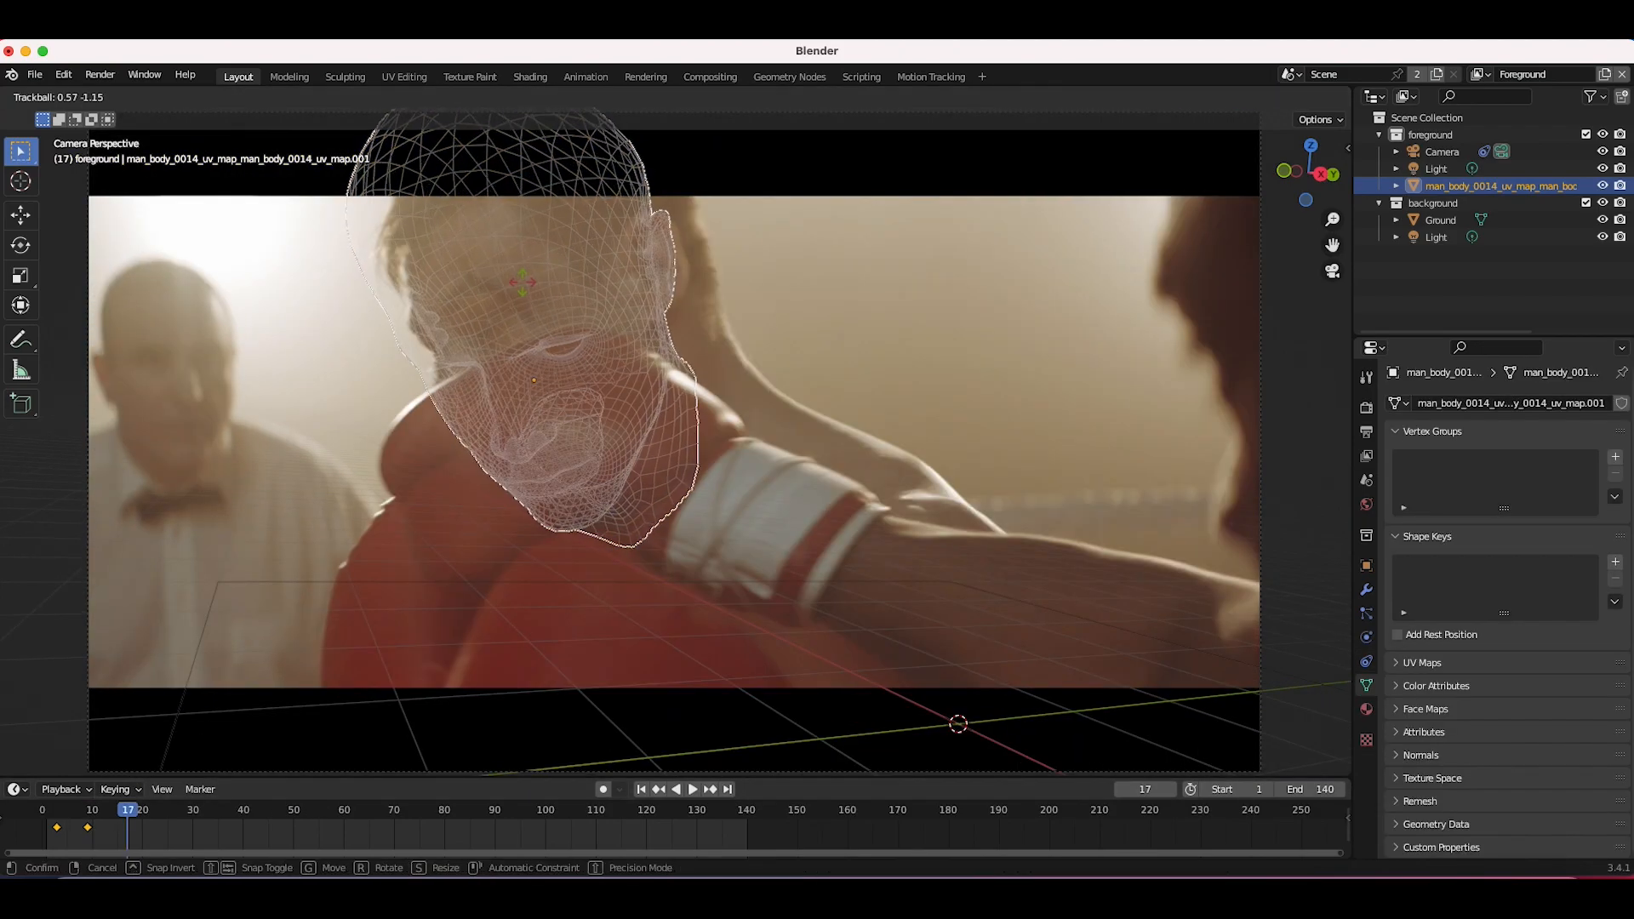
left_click(482, 280)
key("r")
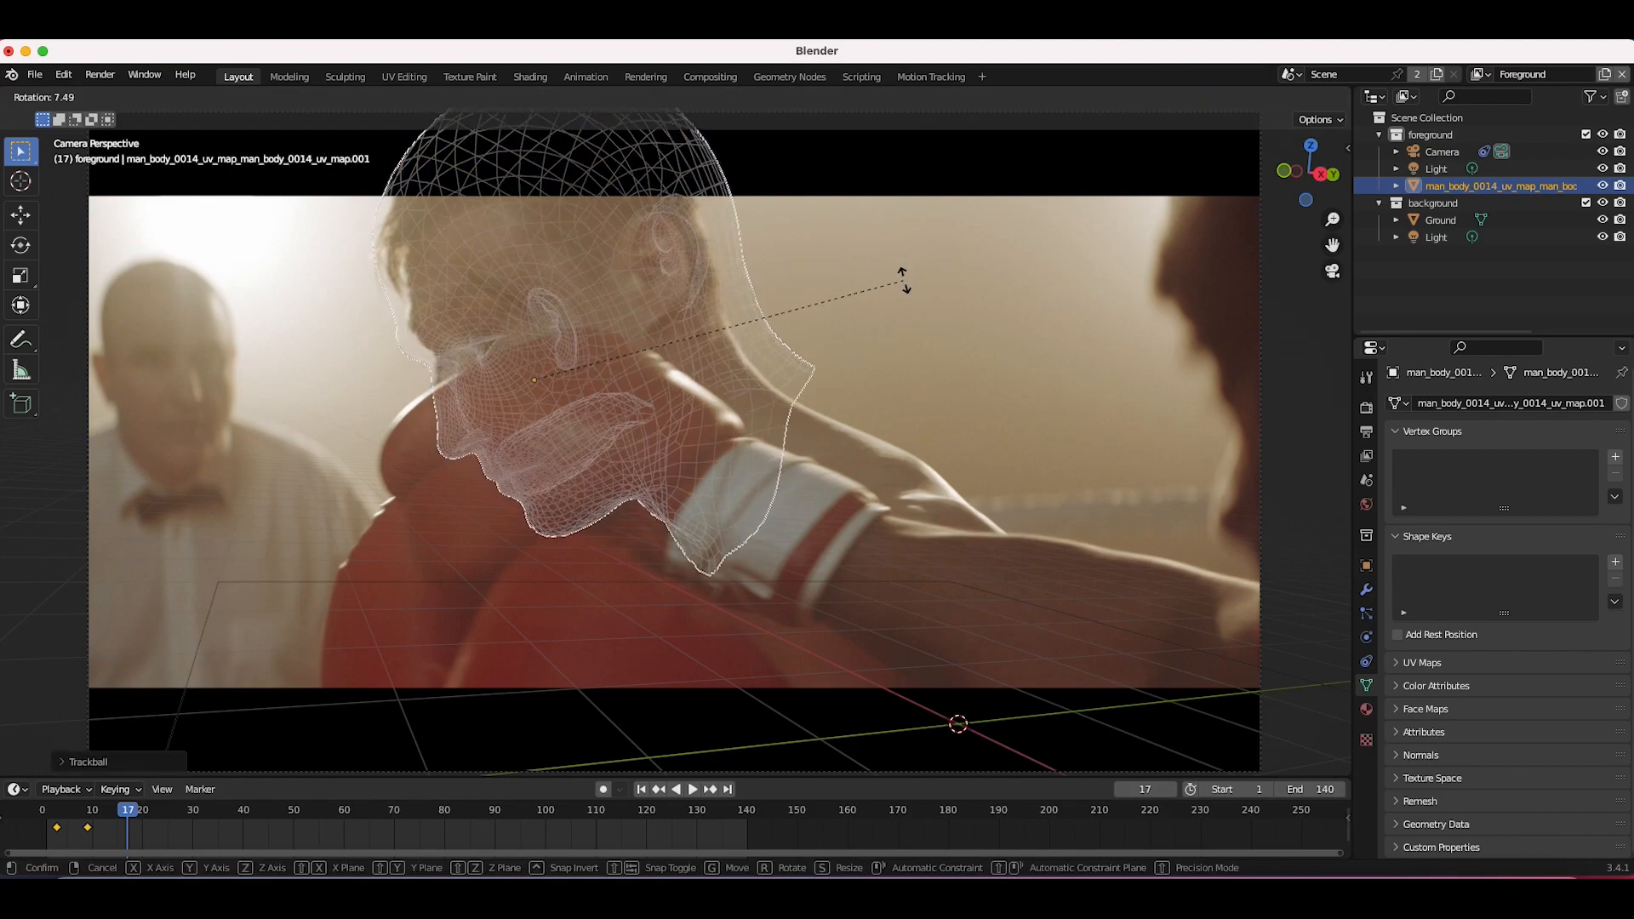
left_click(904, 294)
key("g")
left_click(567, 385)
key("g")
key("x")
left_click(540, 391)
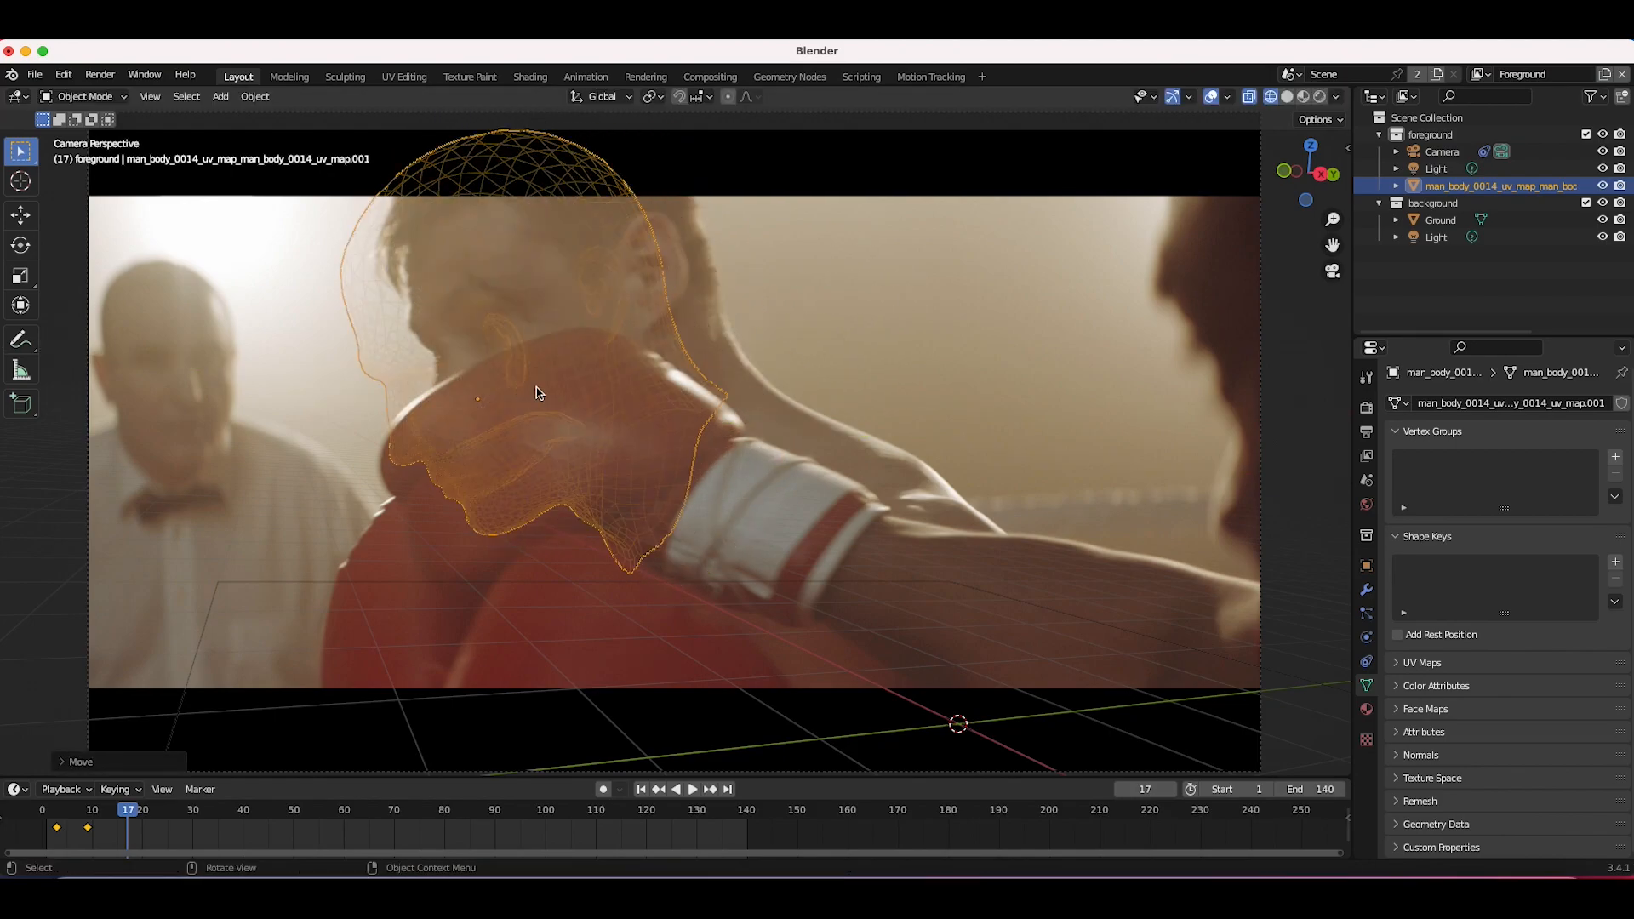
key("g")
left_click(581, 369)
key("r")
key("r")
left_click(433, 397)
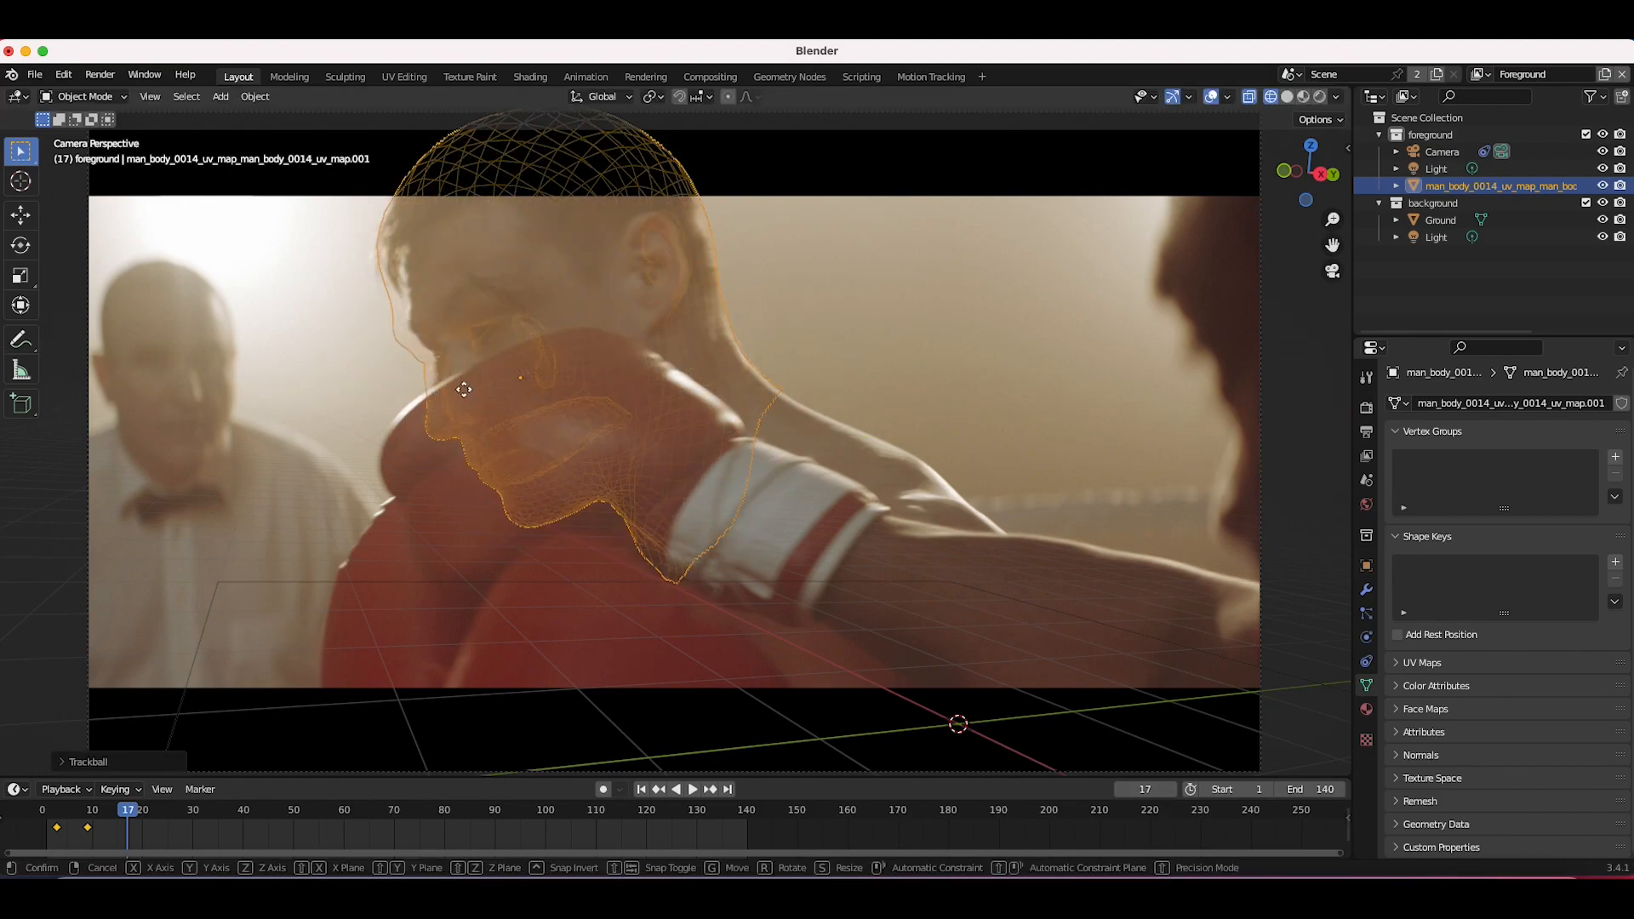
key("g")
left_click(584, 316)
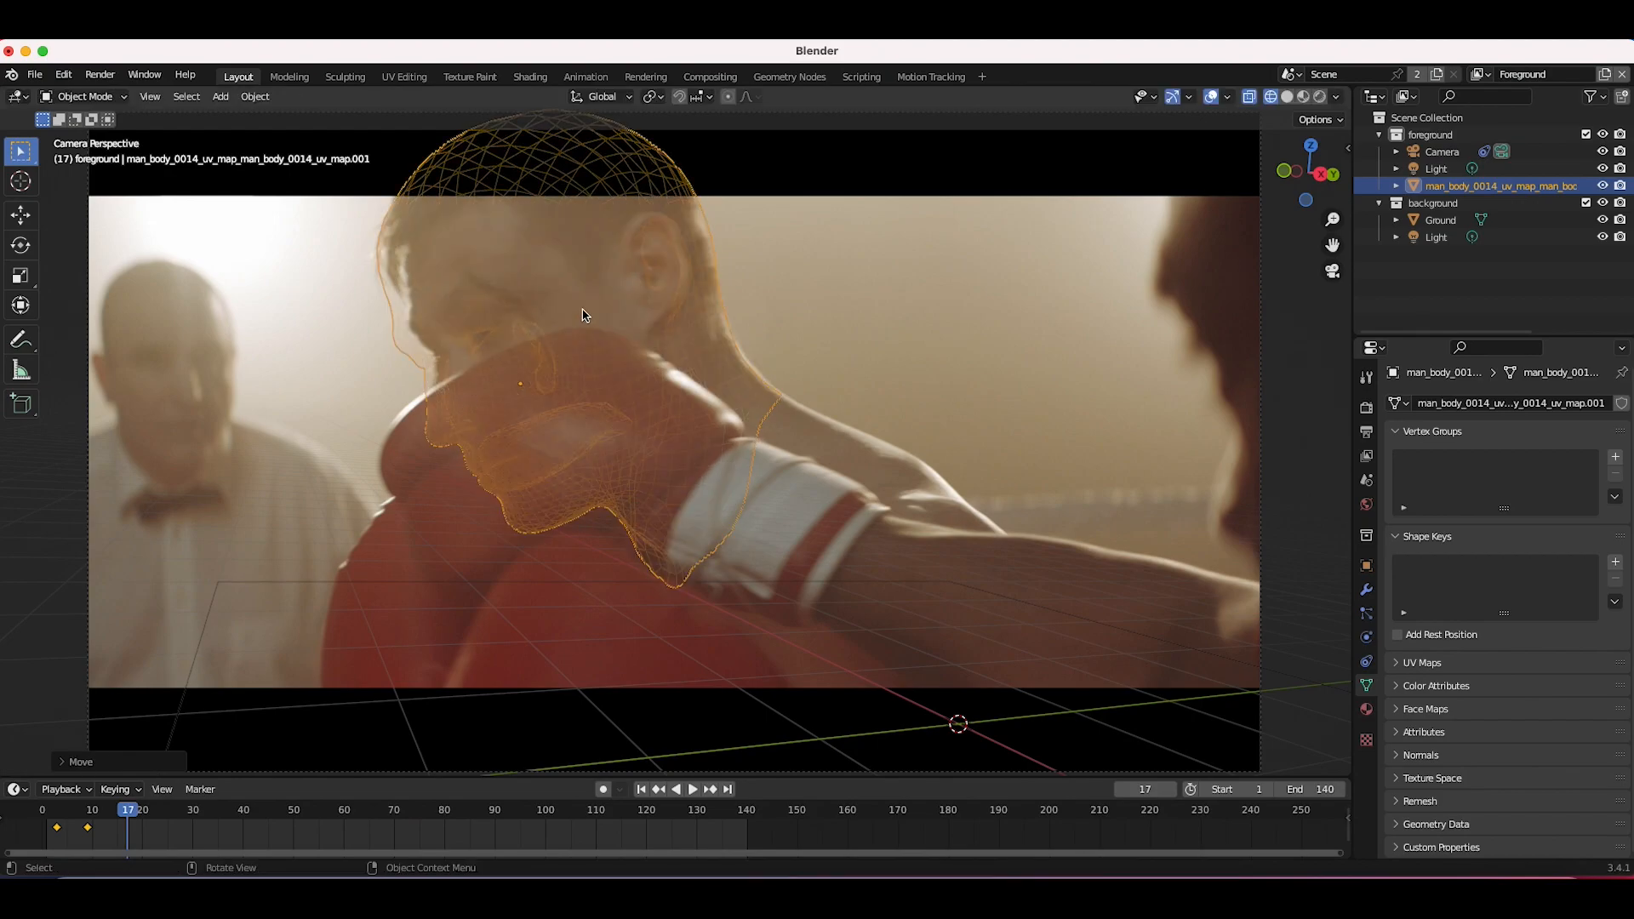
key("s")
right_click(823, 307)
Step: Step to frame 19 and move the head along X and freely onto the boxer's head
key("Right")
key("Right")
key("g")
key("x")
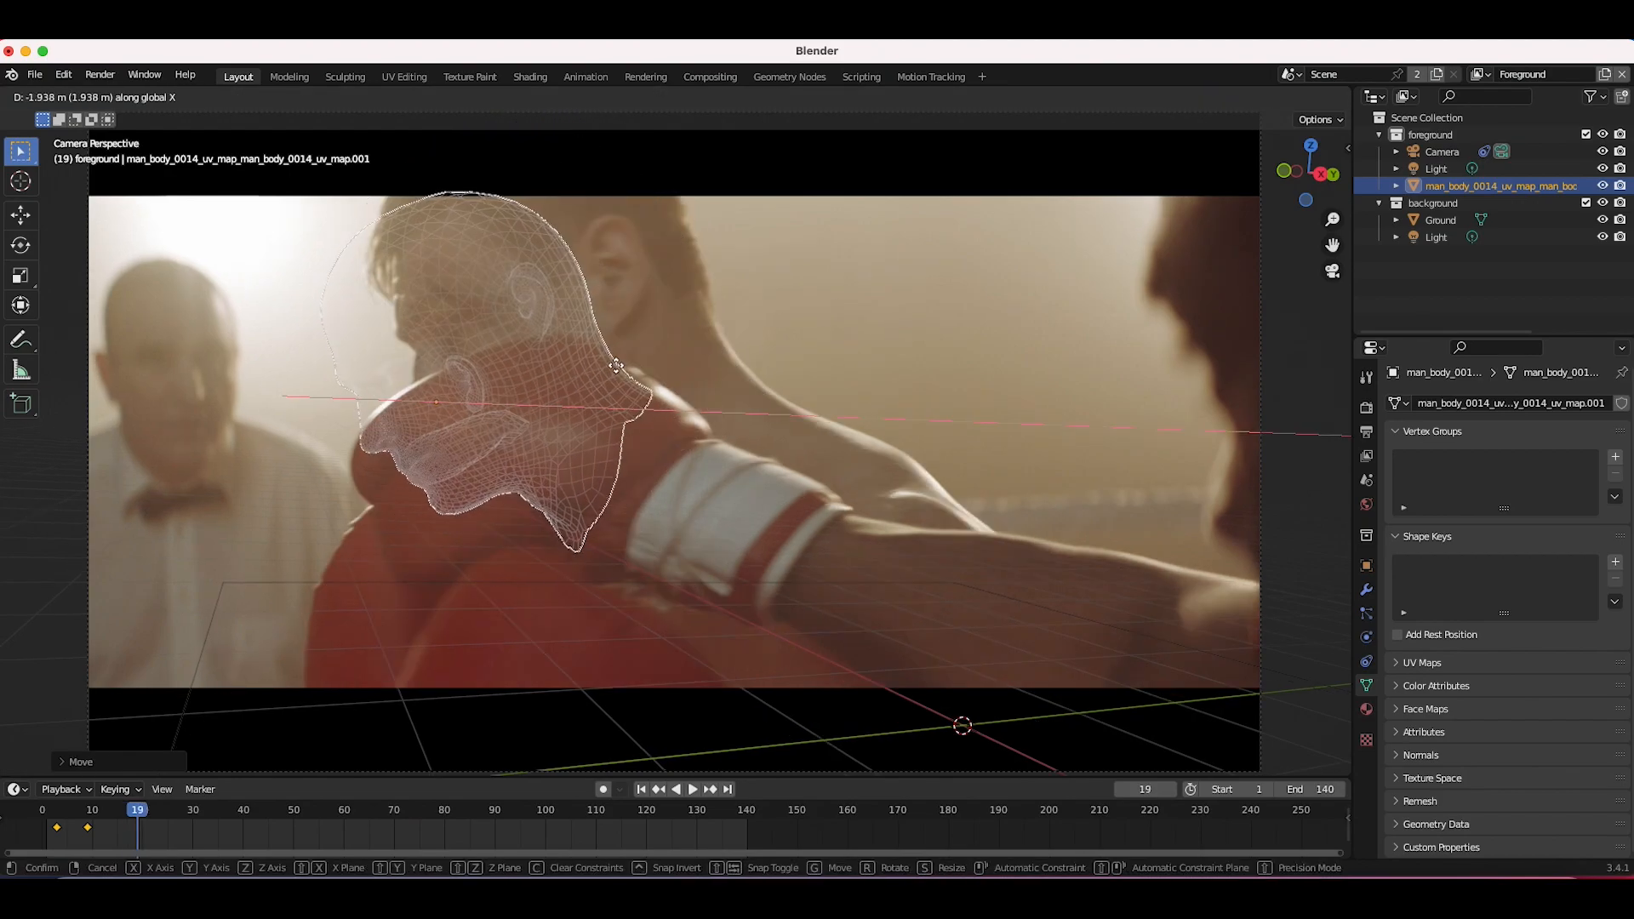
left_click(536, 390)
key("g")
left_click(593, 372)
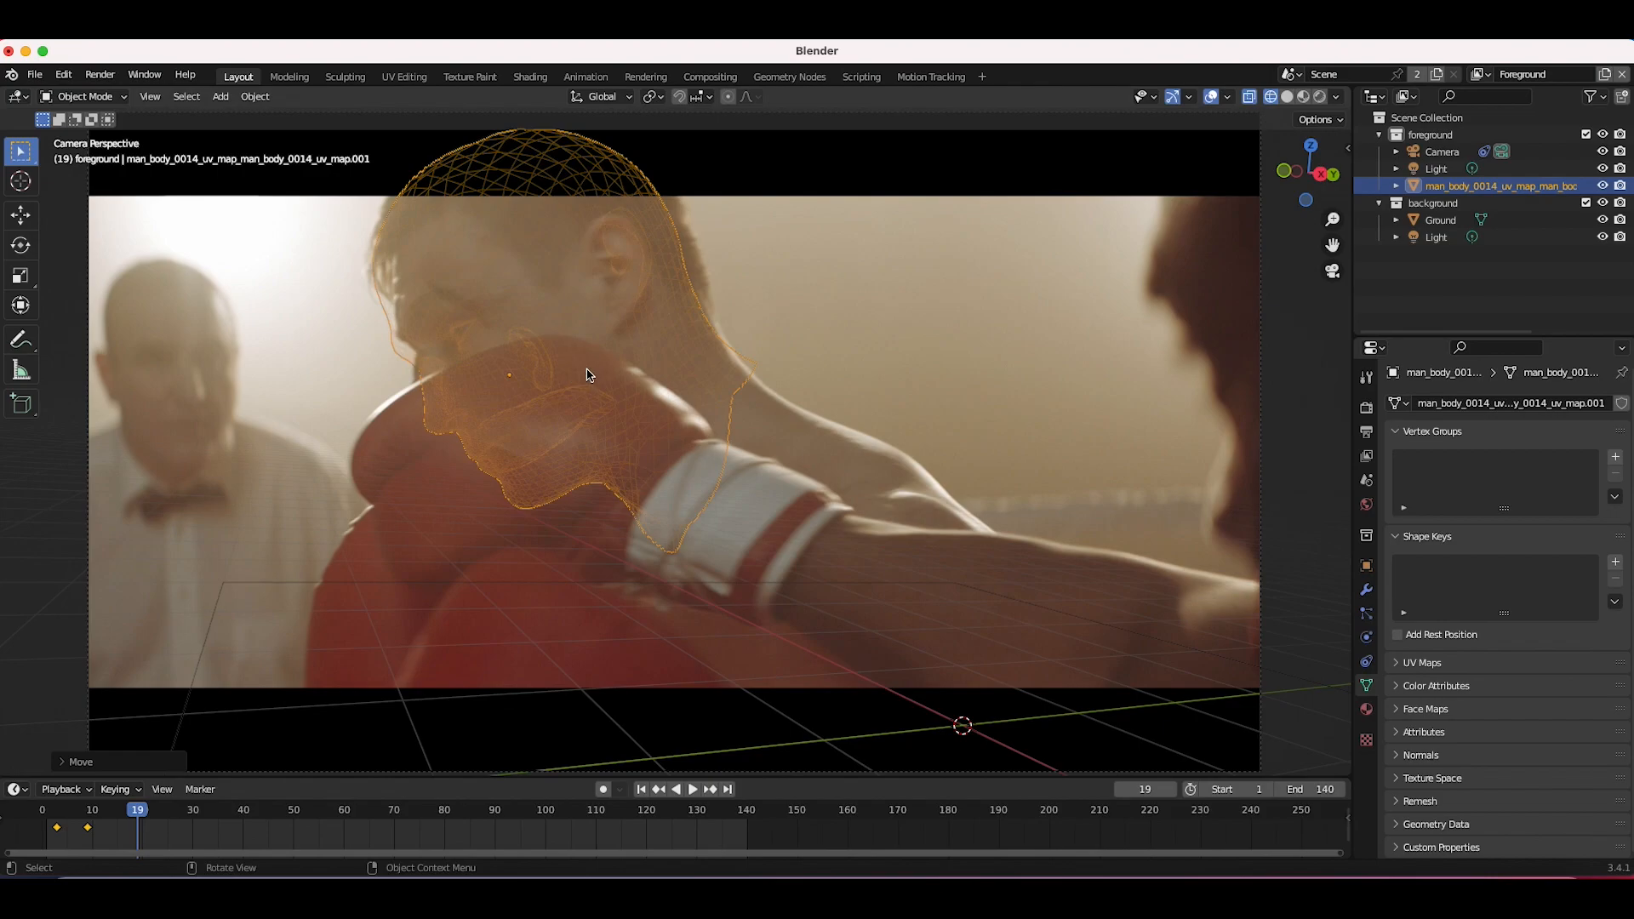
Step: Rotate the head and shift it along X to match the boxer, then keyframe it at frame 19
key("r")
key("r")
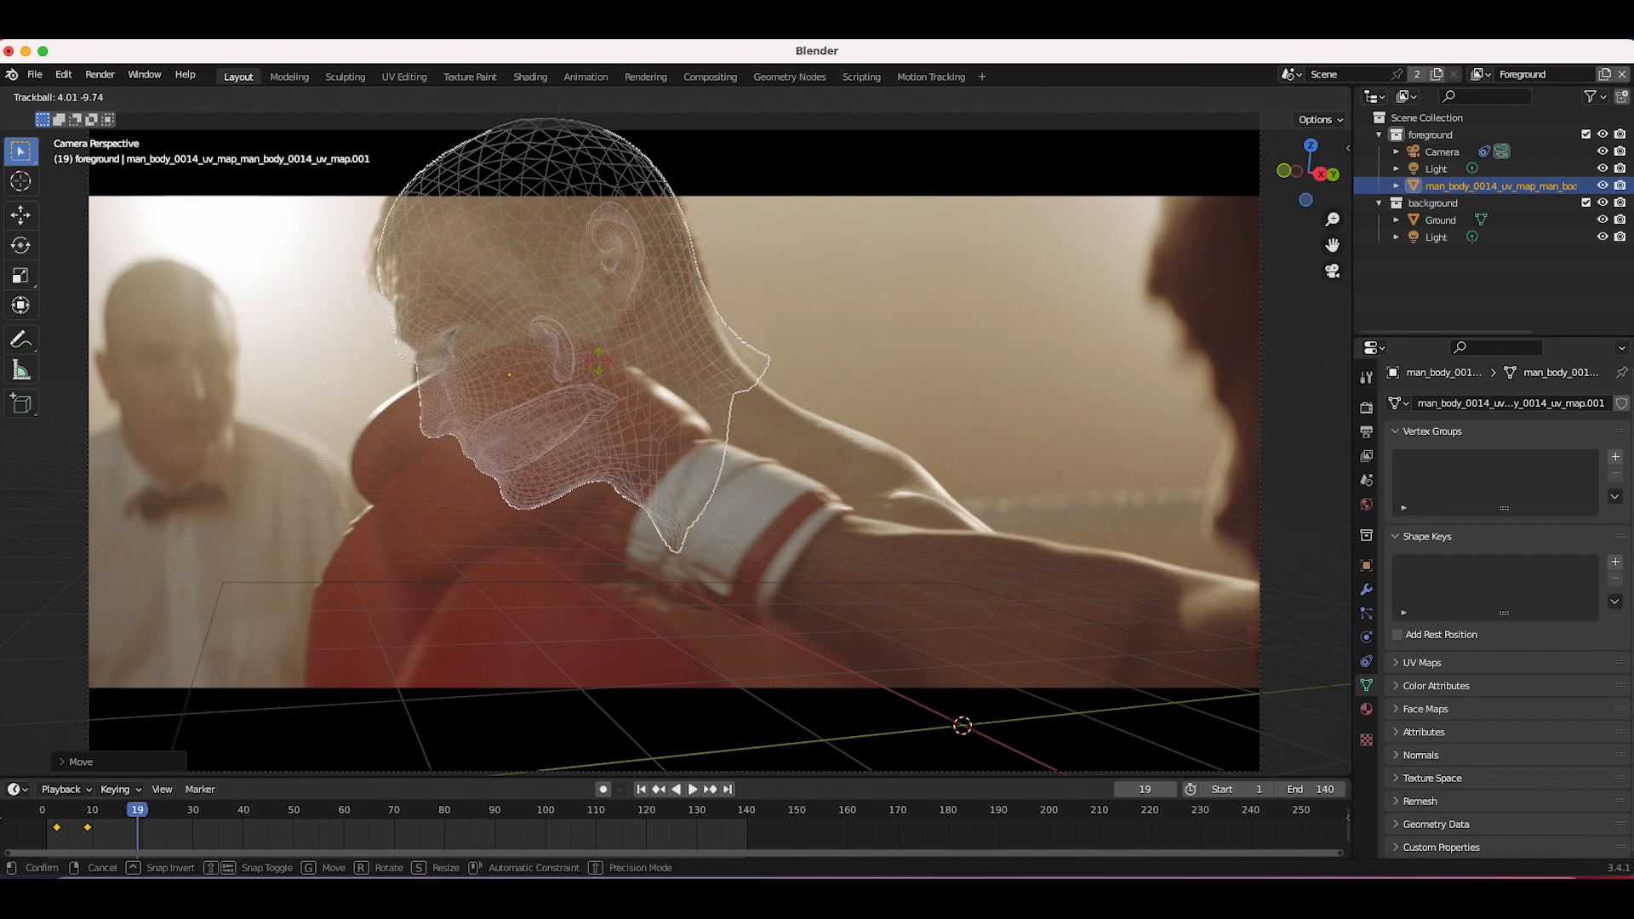
left_click(602, 368)
key("g")
key("x")
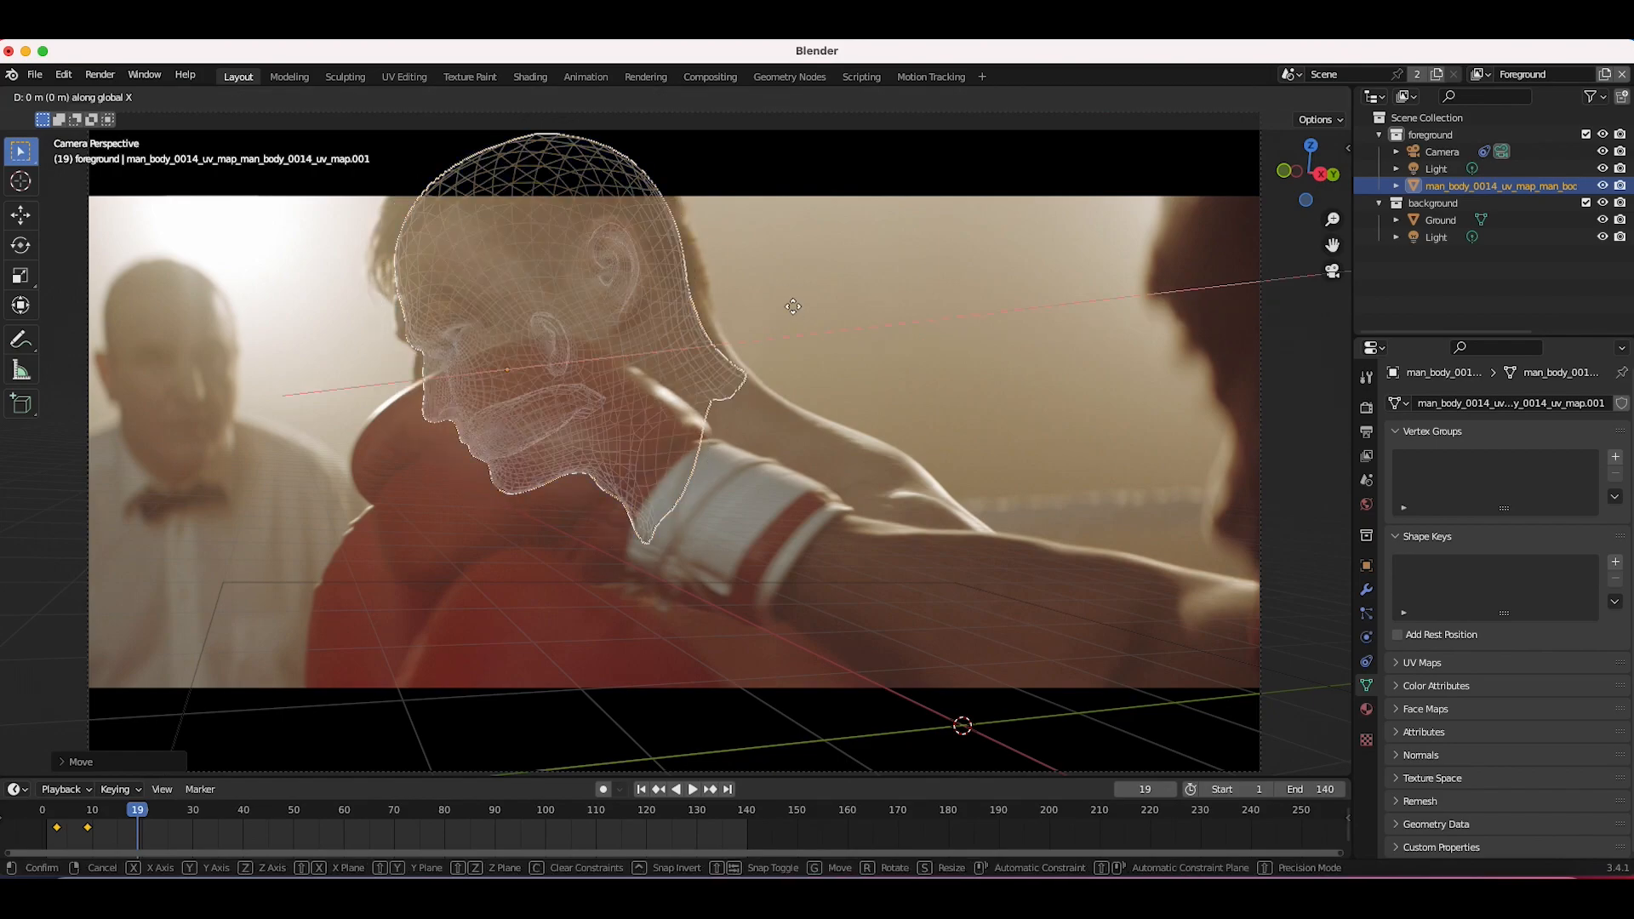
left_click(802, 303)
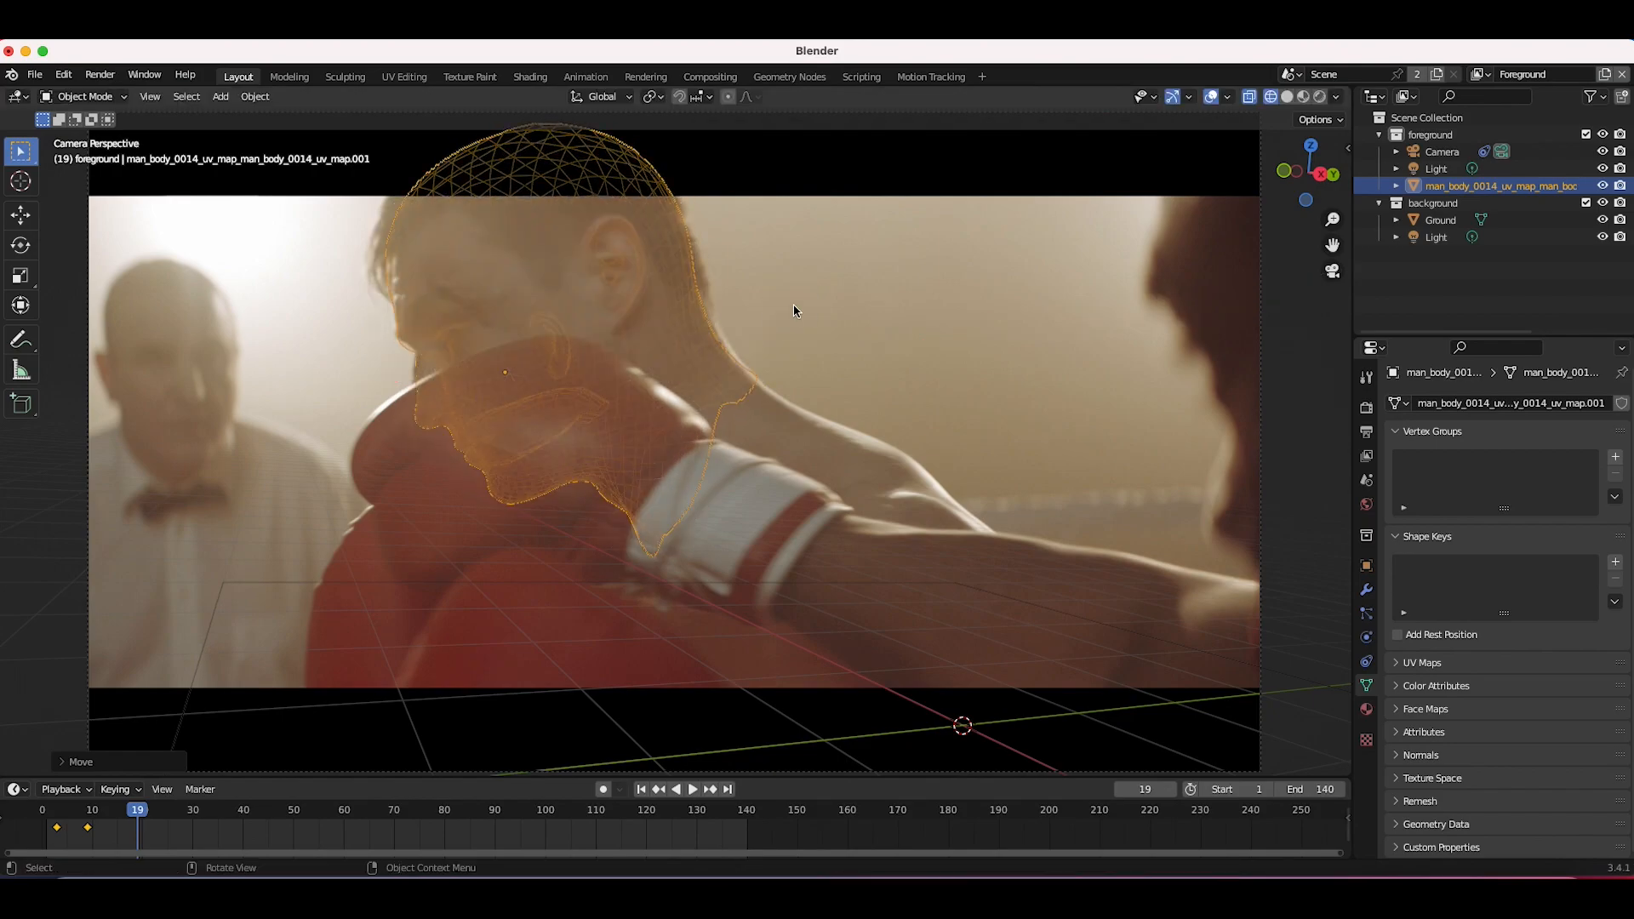
key("g")
key("x")
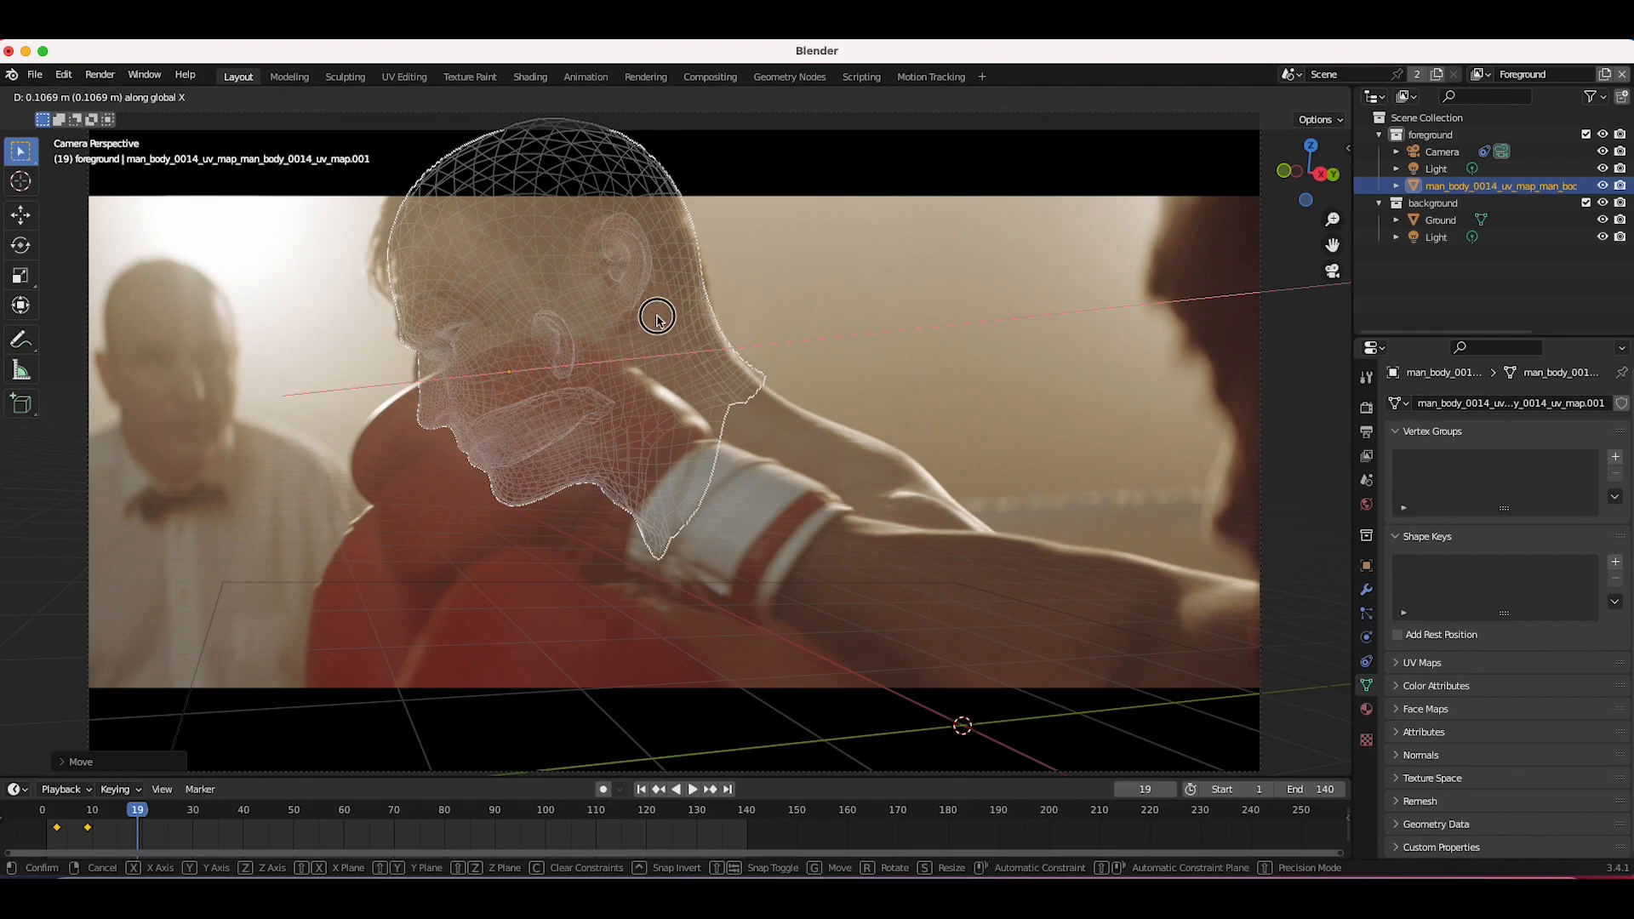
left_click(657, 319)
key("i")
Step: Around frame 26, rotate and move the head onto the boxer and insert a keyframe
key("r")
key("r")
left_click_drag(139, 810, 173, 810)
left_click(374, 476)
key("g")
left_click(477, 459)
Step: Rotate and move the head again to refine the fit and insert another keyframe
key("g")
key("y")
key("y")
left_click(445, 497)
key("i")
key("r")
key("r")
Step: Jump to frame 77, move the head onto the boxer and keyframe it
key("g")
left_click(647, 355)
key("i")
mouse_move(173, 809)
left_mouse_down()
mouse_move(143, 810)
mouse_move(429, 809)
left_mouse_up()
Step: Step forward three frames, move and rotate the head to fit, and keyframe it
key("g")
left_click(545, 365)
key("i")
key("i")
key("Right")
key("Right")
key("Right")
key("Right")
key("Right")
key("Right")
key("Right")
Step: Toggle the wireframe display, move the head onto the boxer and insert a keyframe
key("g")
key("r")
key("r")
left_click(522, 374)
key("i")
key("shift+z")
key("shift+z")
Step: Move the head to match the boxer's head and insert keyframes for the adjusted positions
key("g")
left_click(511, 398)
key("i")
key("g")
left_click(668, 437)
key("i")
key("i")
Step: Go to frame 66, move the head onto the boxer and insert keyframes
key("g")
left_click(514, 503)
key("i")
key("g")
key("i")
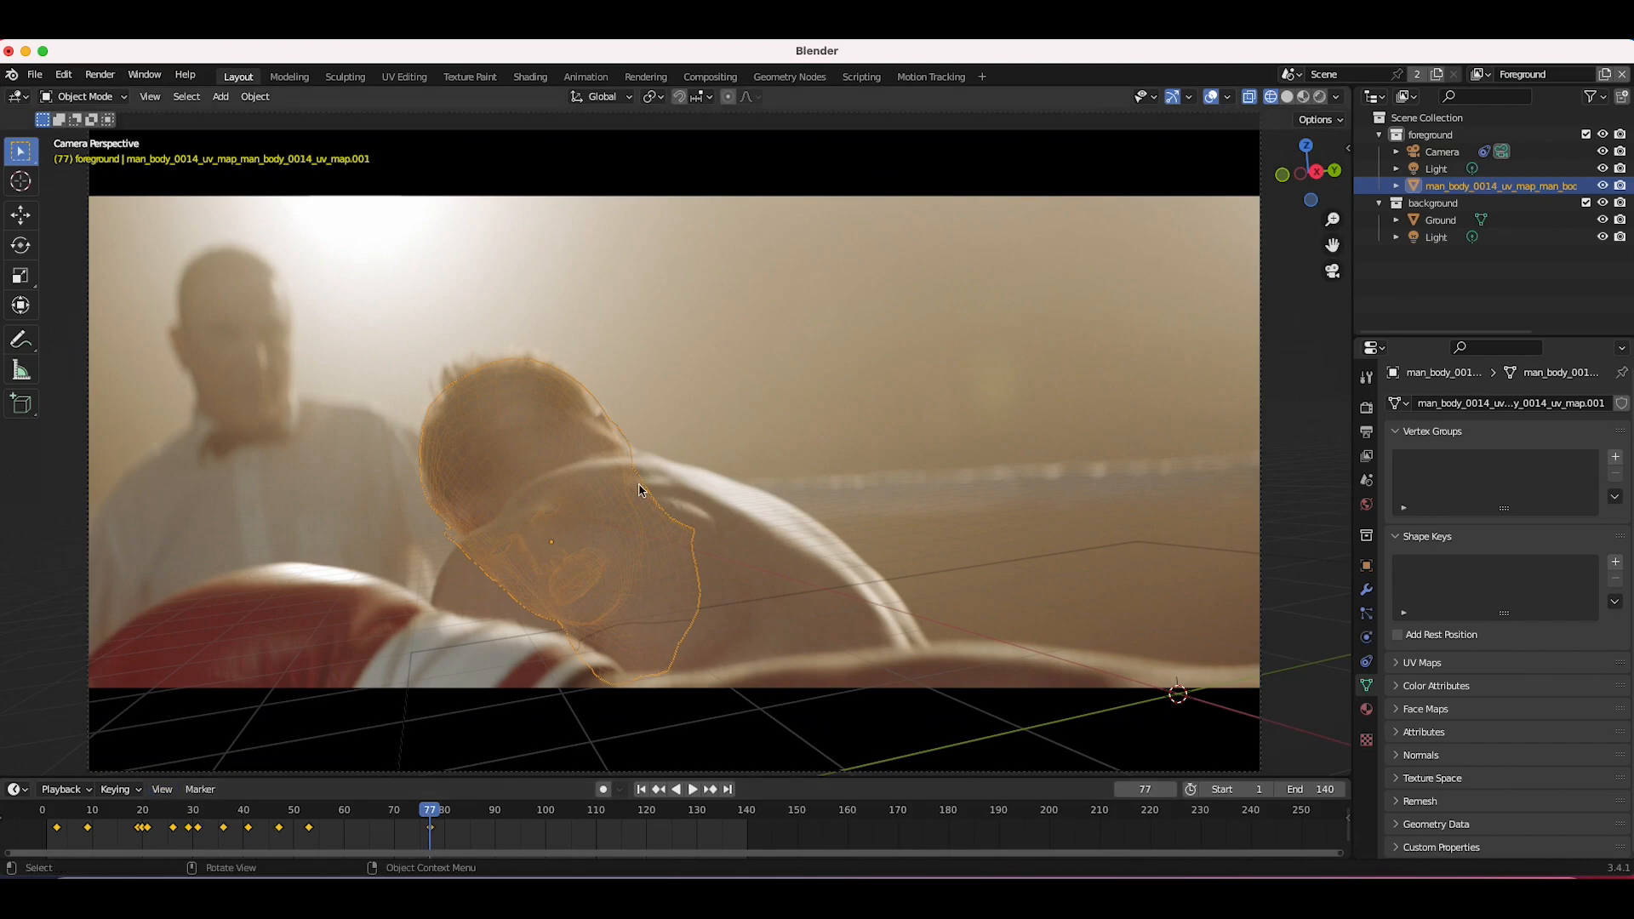
left_click(371, 817)
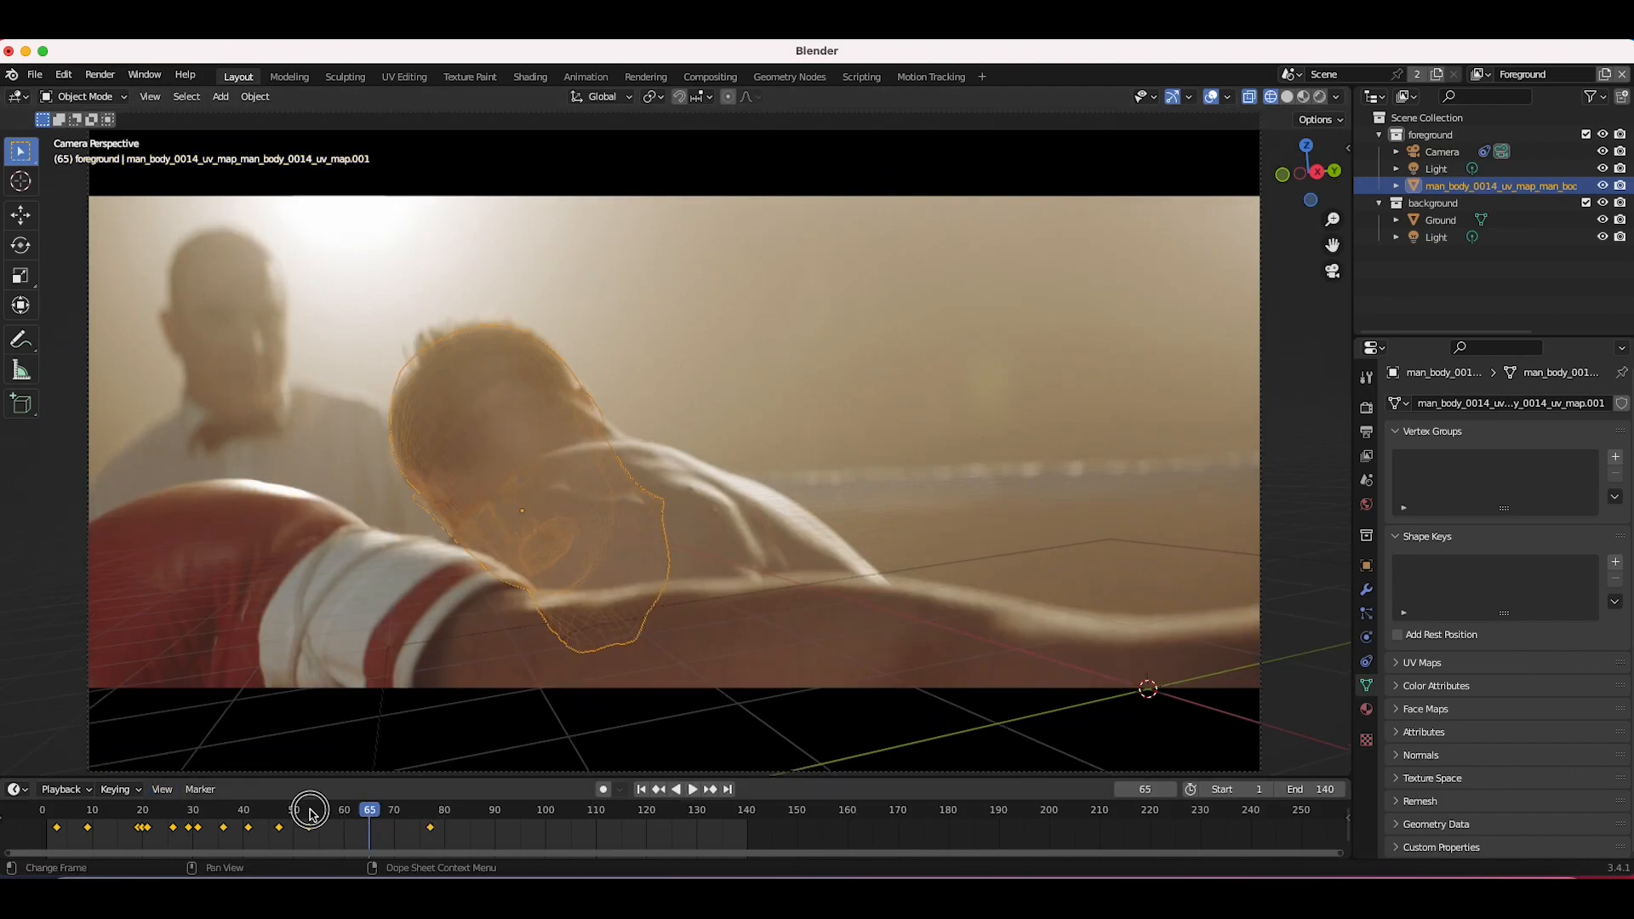
key("Right")
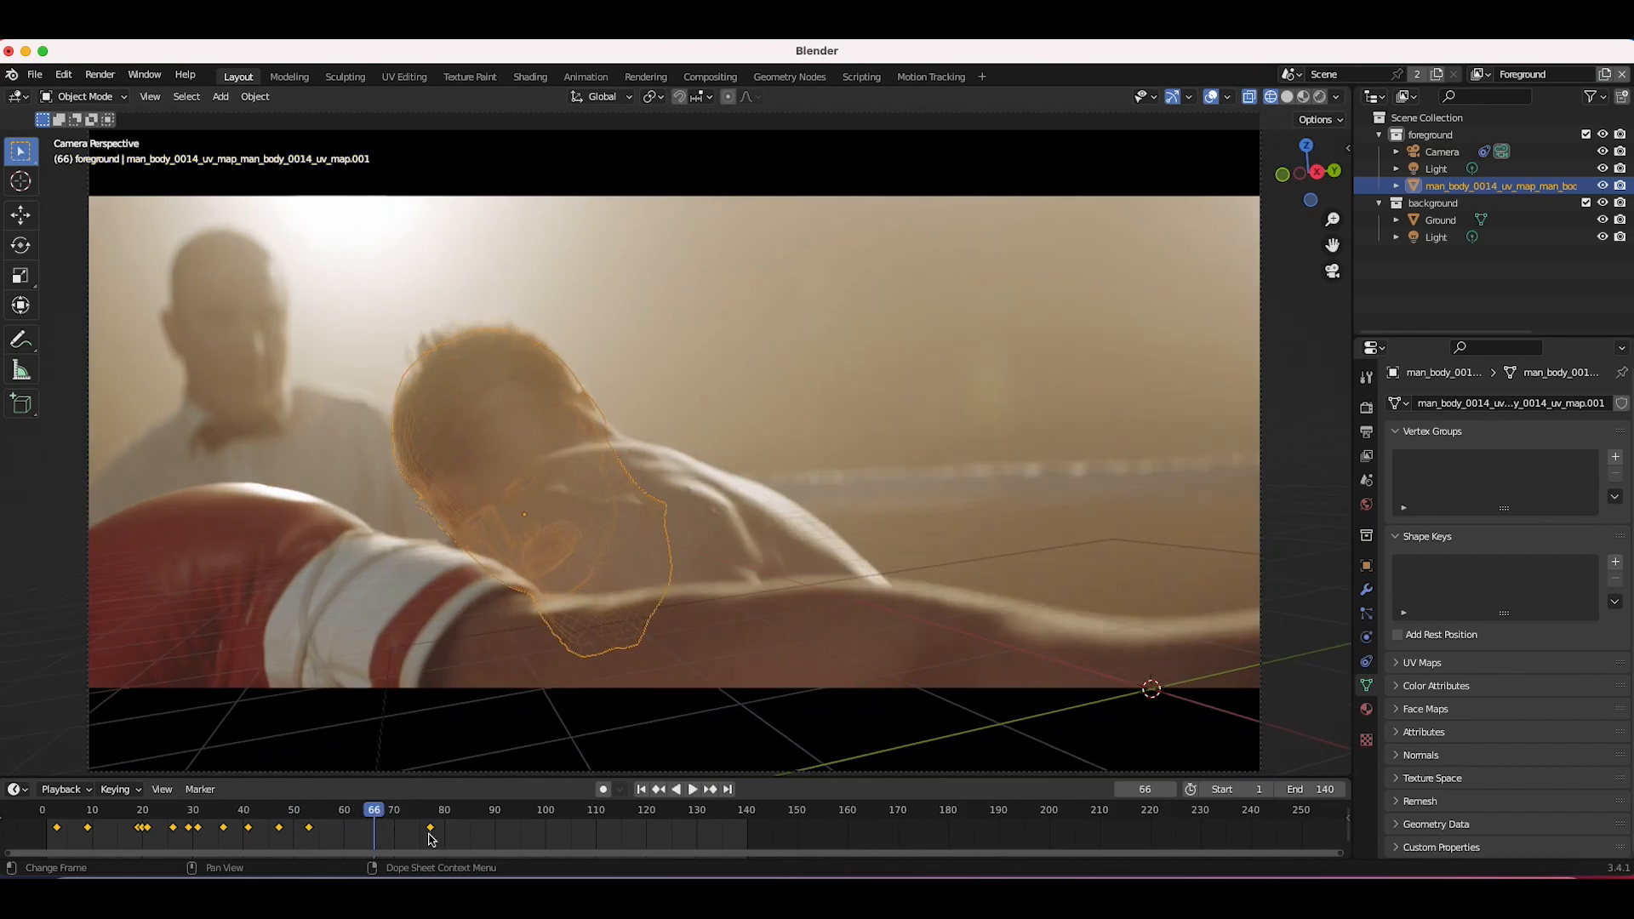
key("g")
left_click(452, 496)
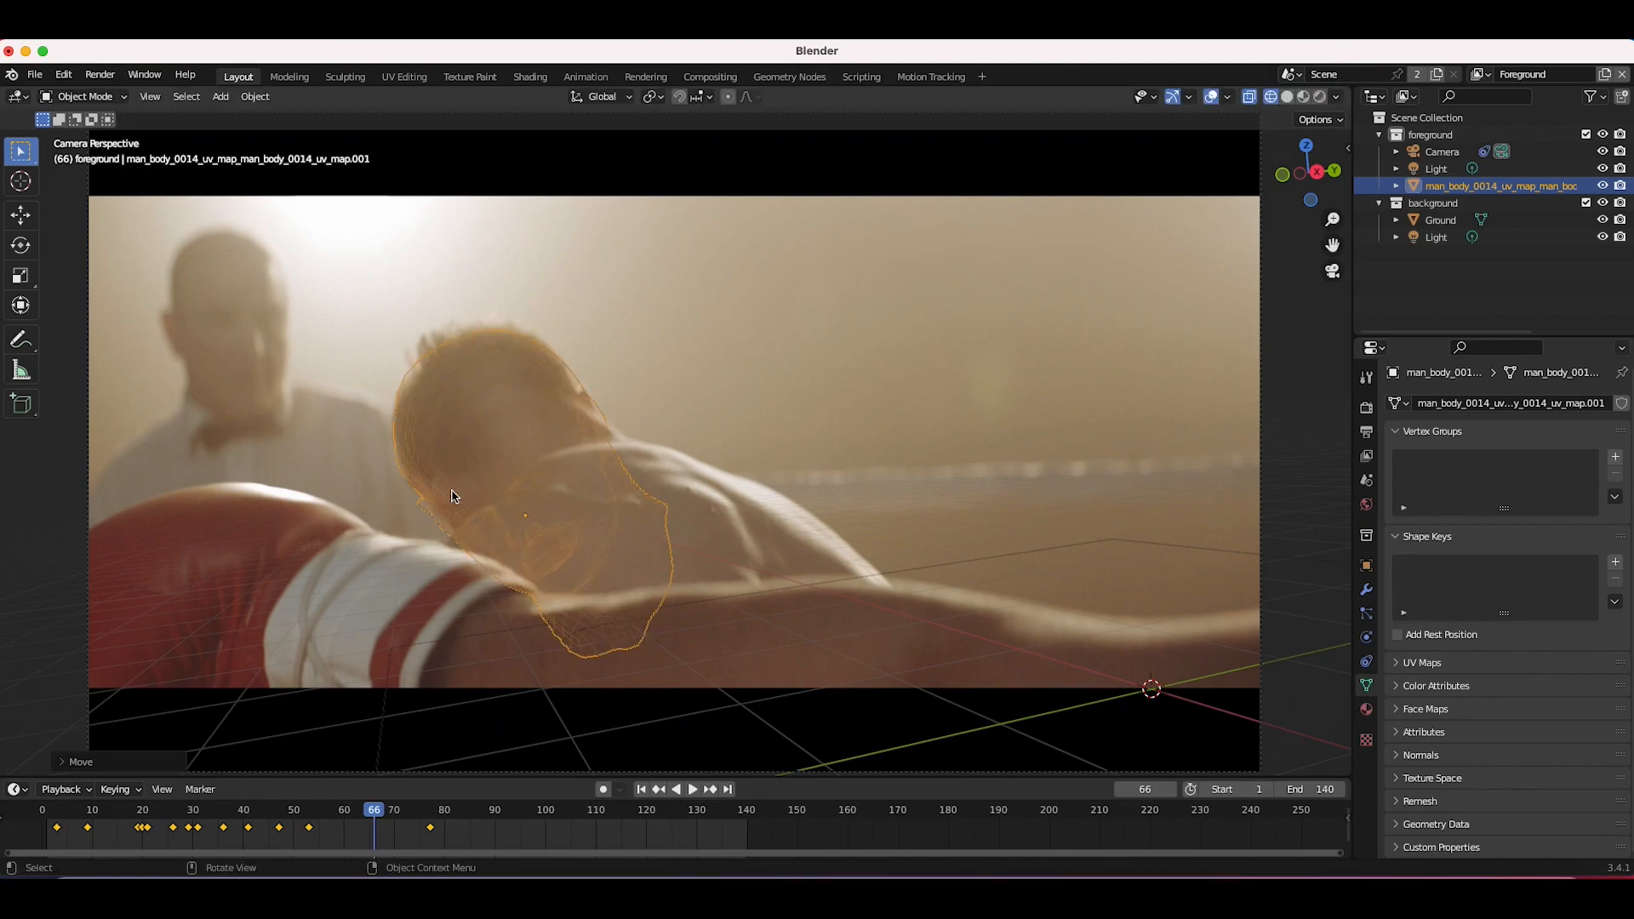
key("i")
left_click(594, 379)
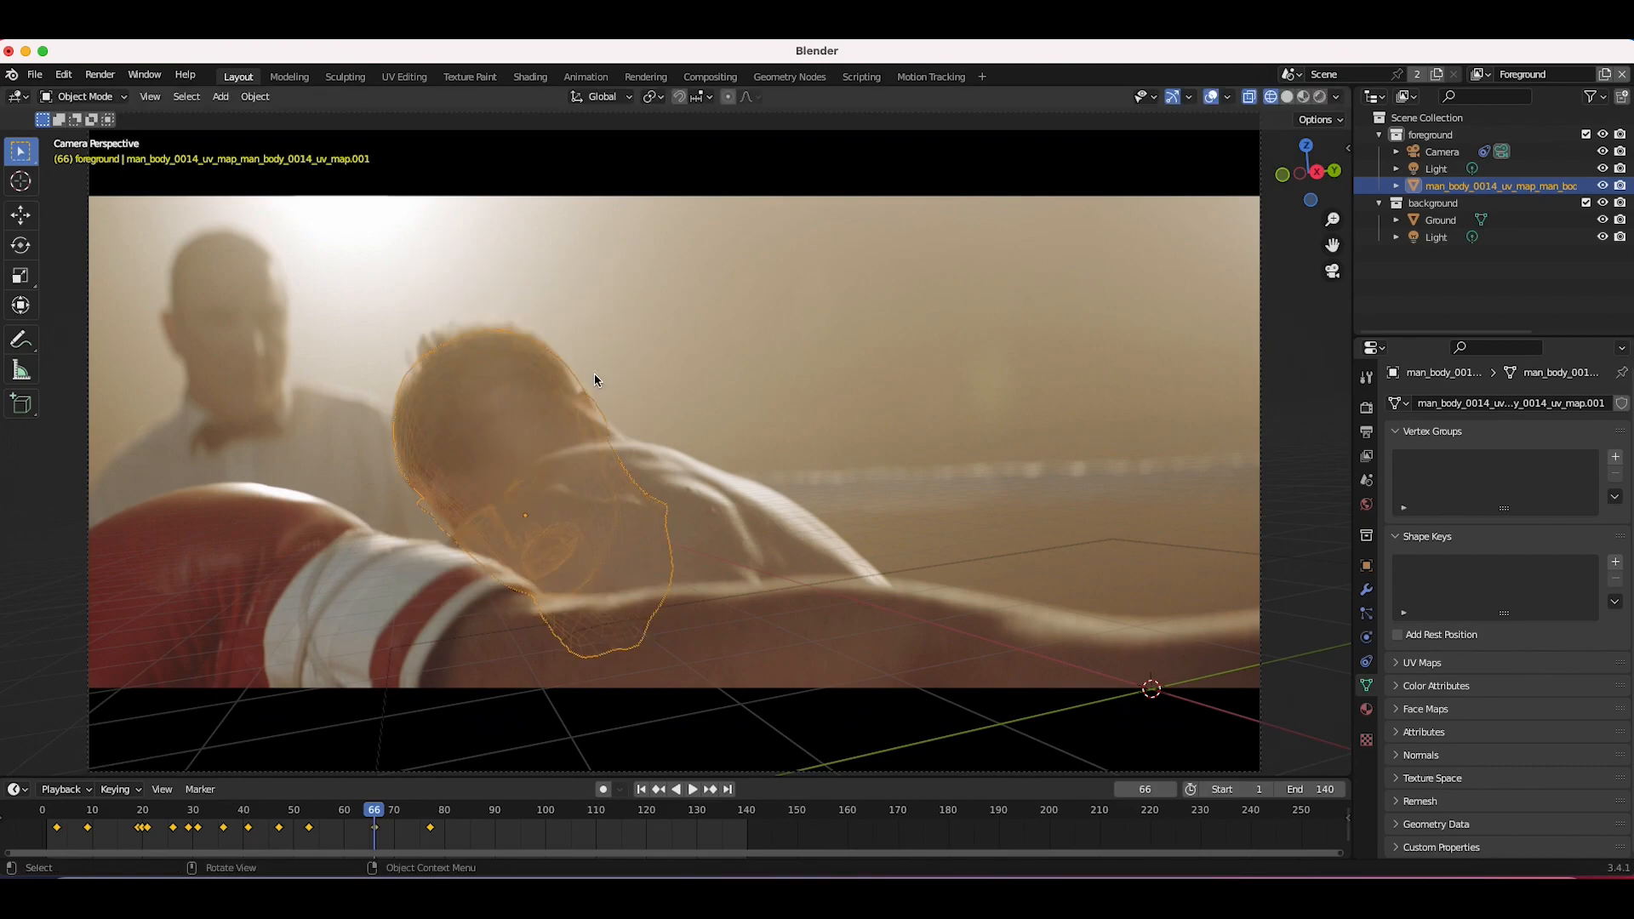
key("i")
left_click(621, 444)
Step: Return to frame 1 and switch the viewport to solid shading
key("shift+Left")
key("z")
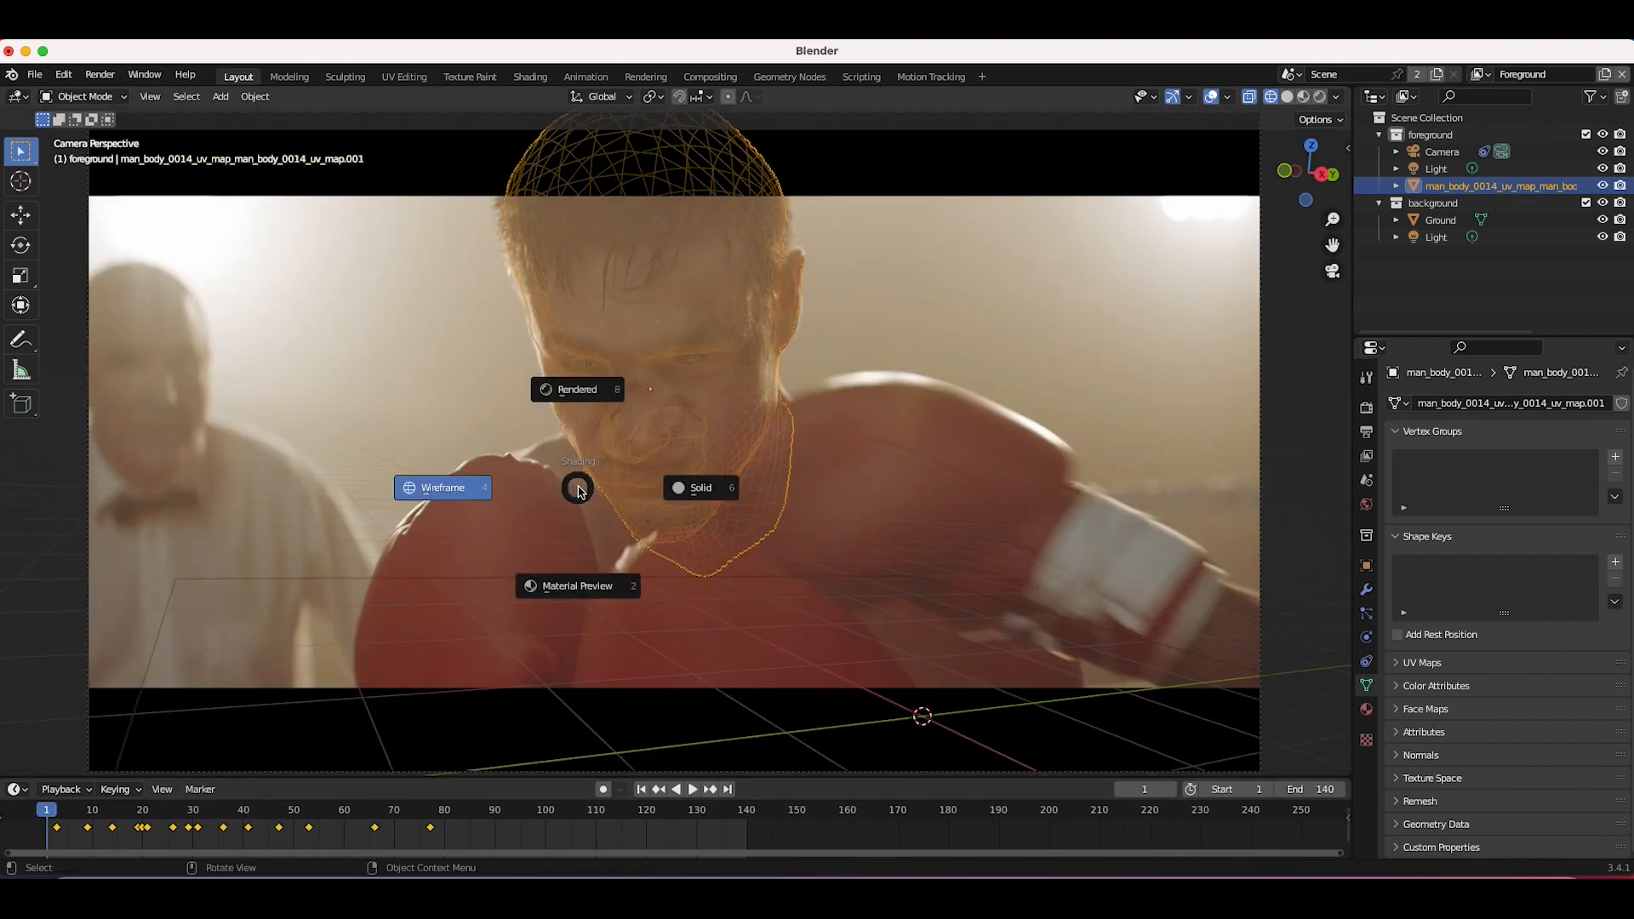
left_click(694, 487)
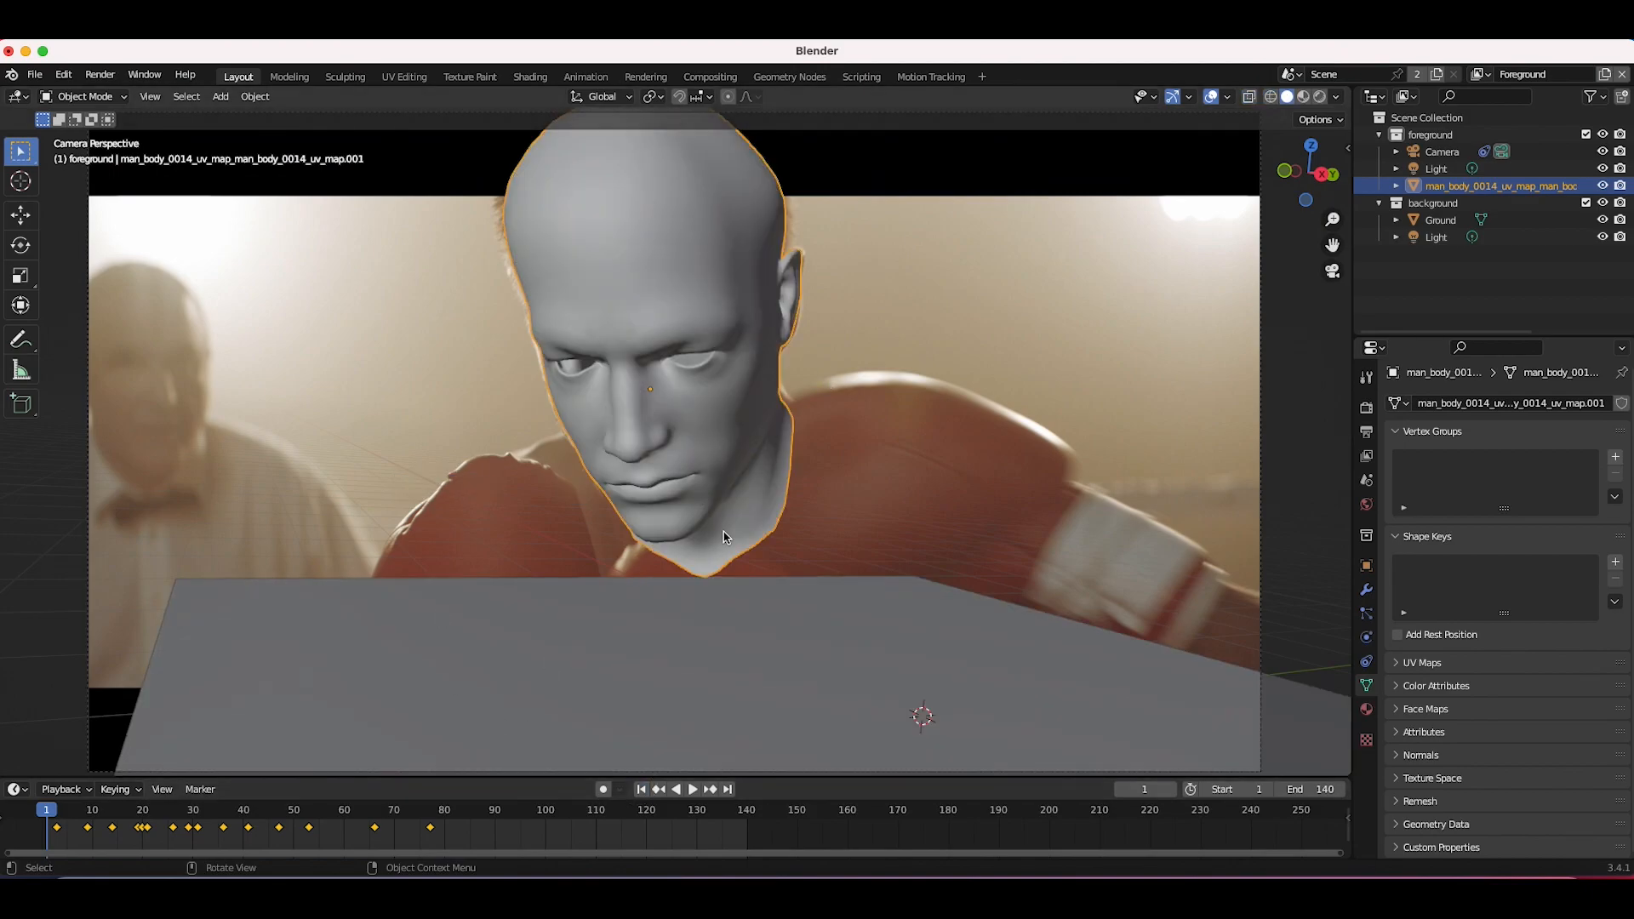
Step: Play back the animation to review how the head follows the boxer
key("space")
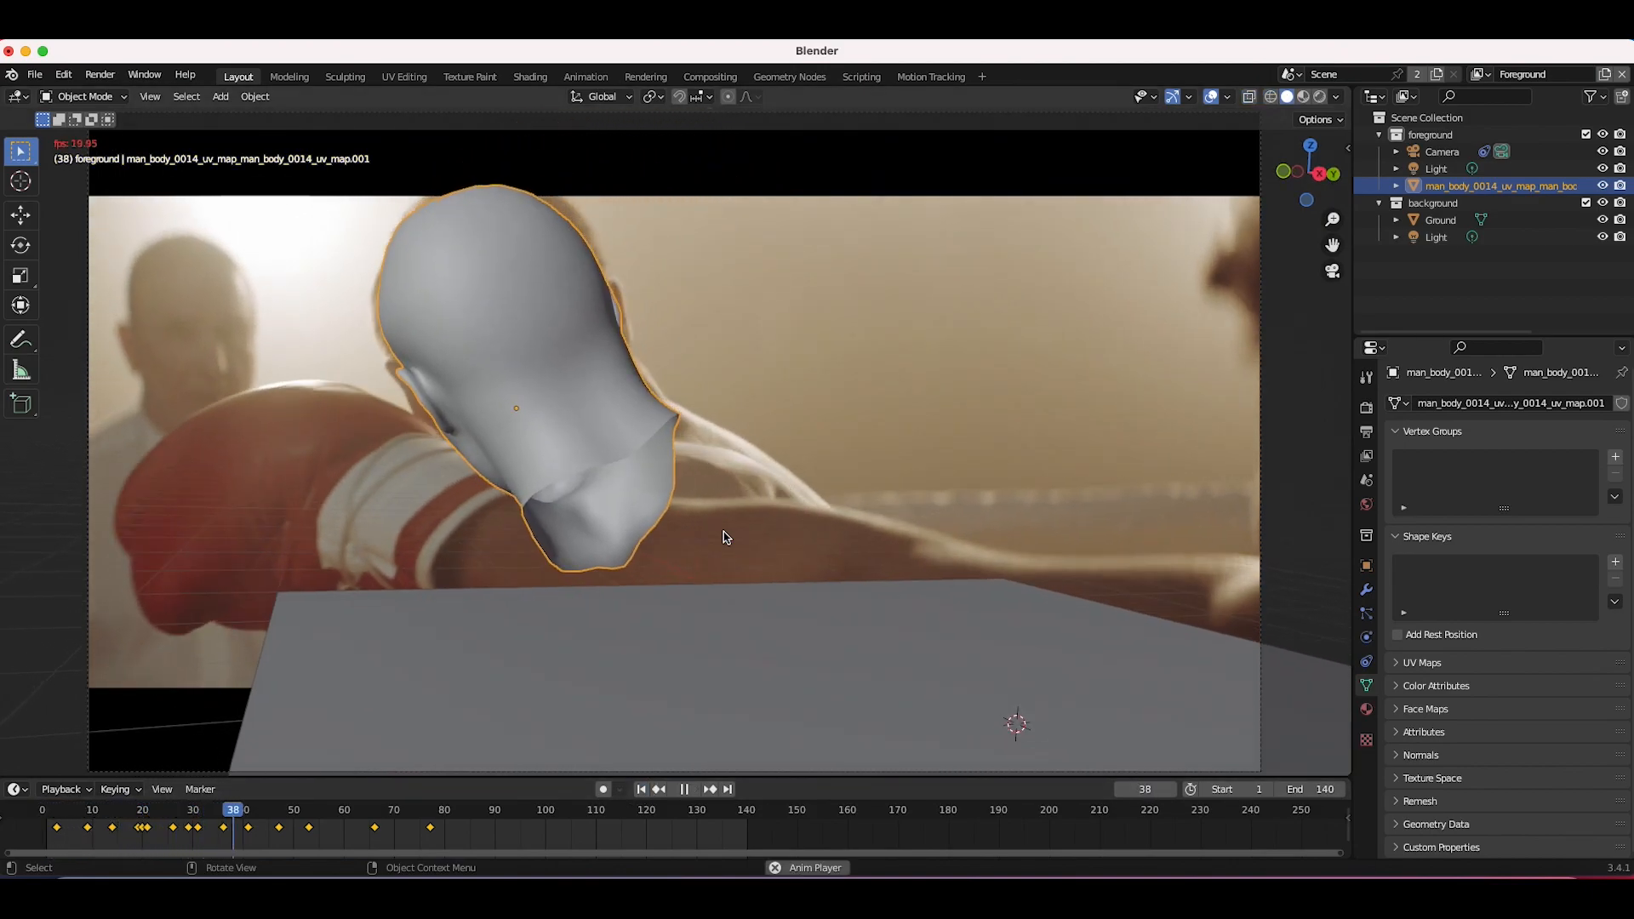
key("space")
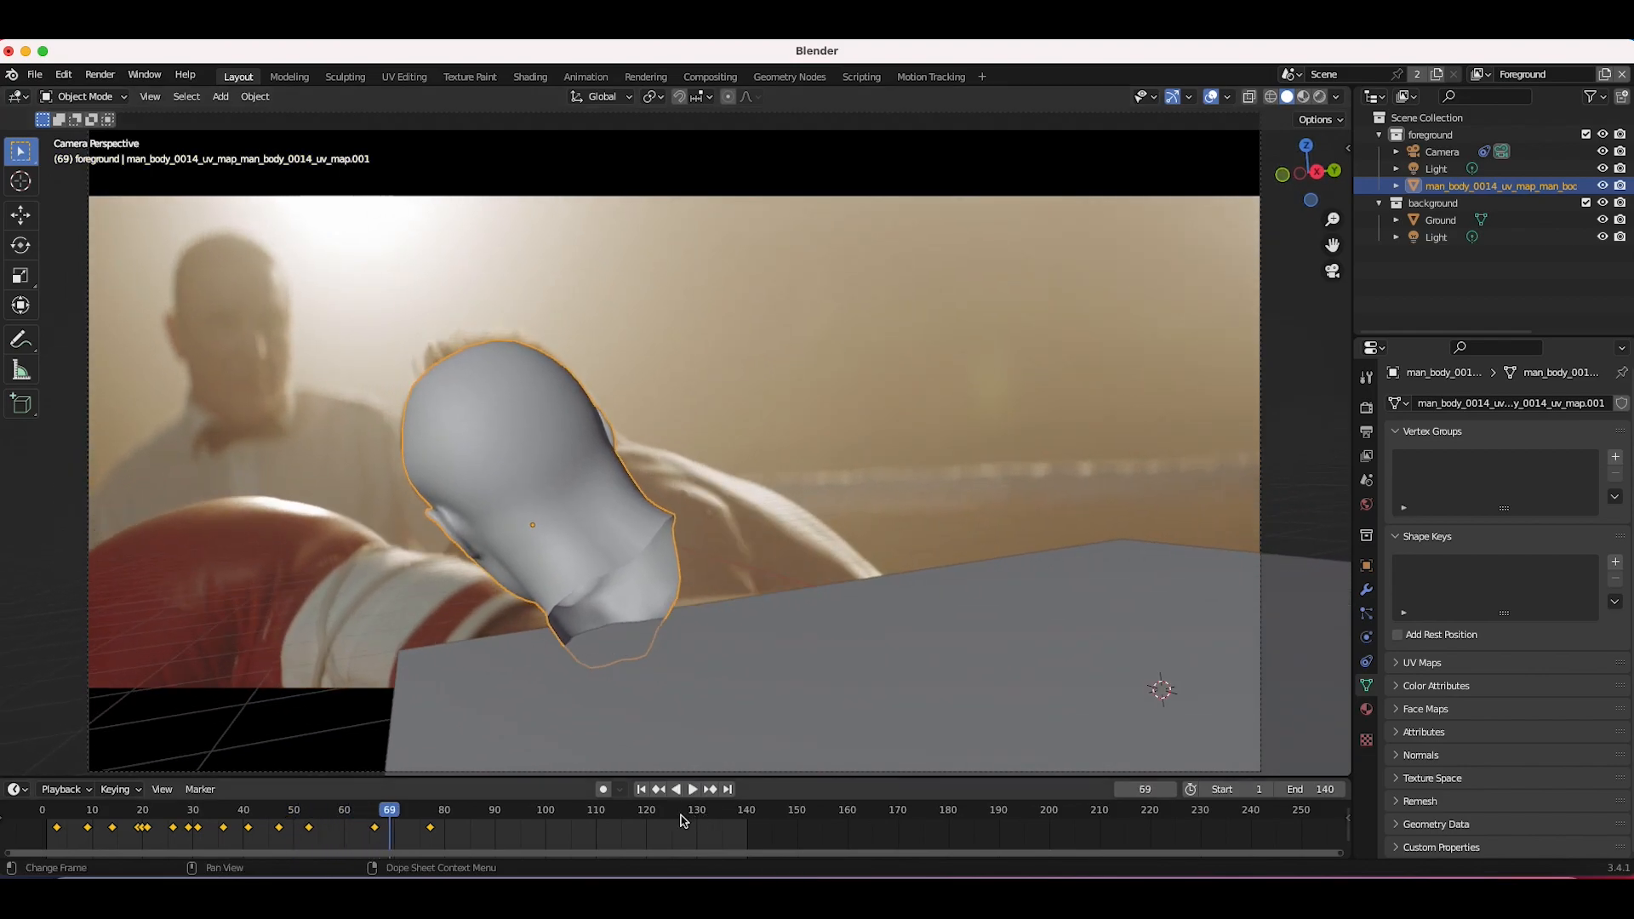
left_click(641, 789)
key("space")
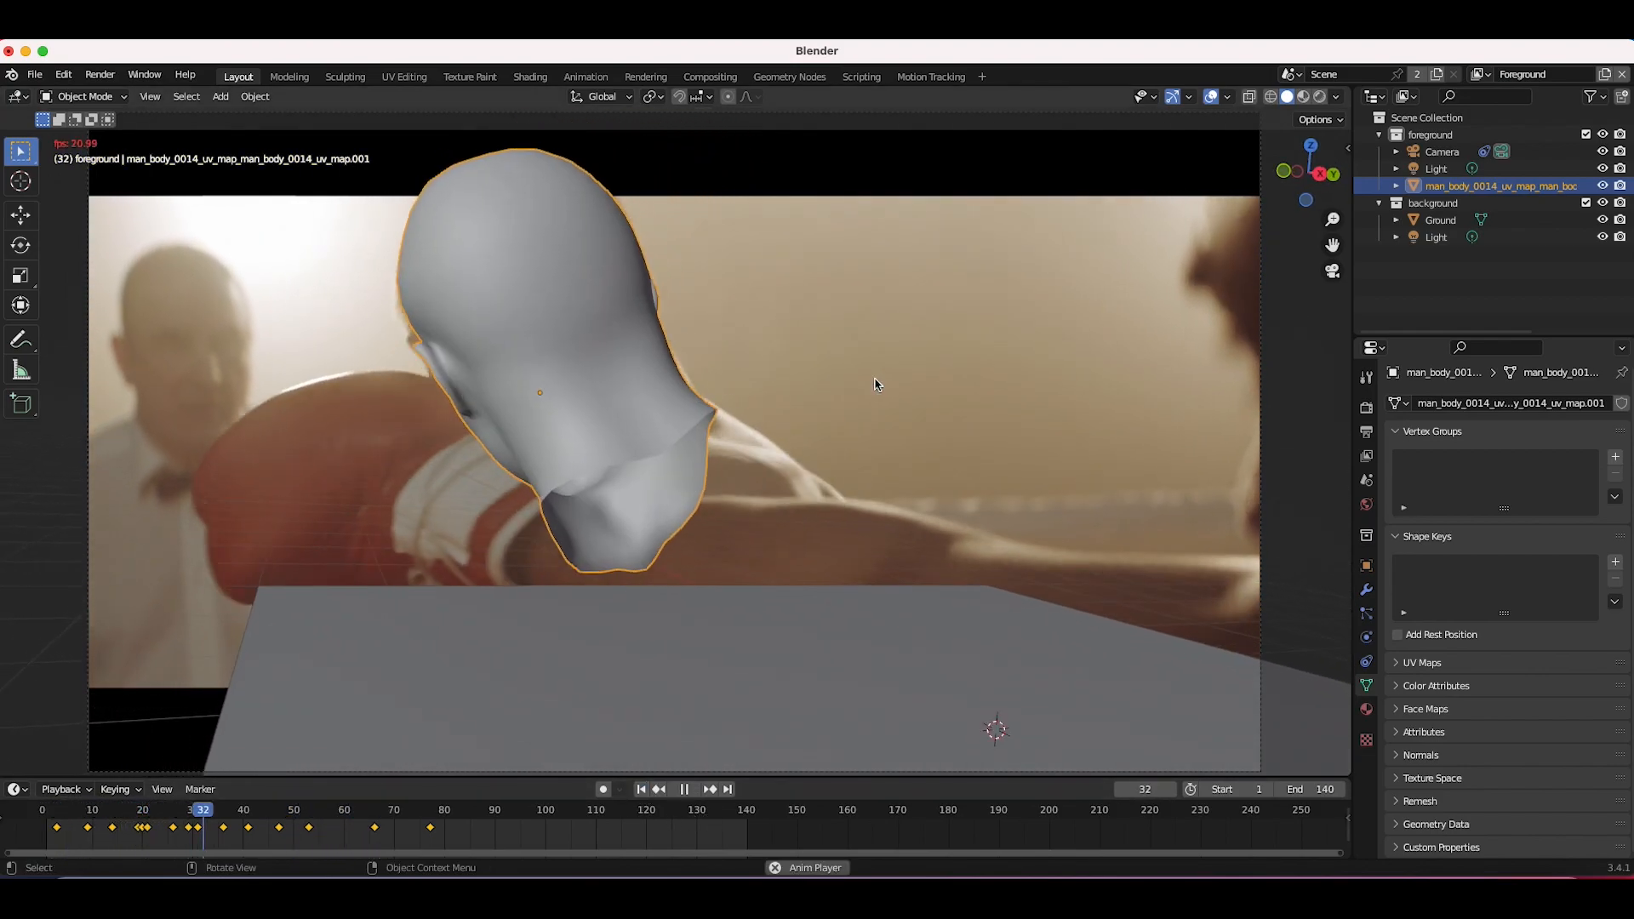
key("space")
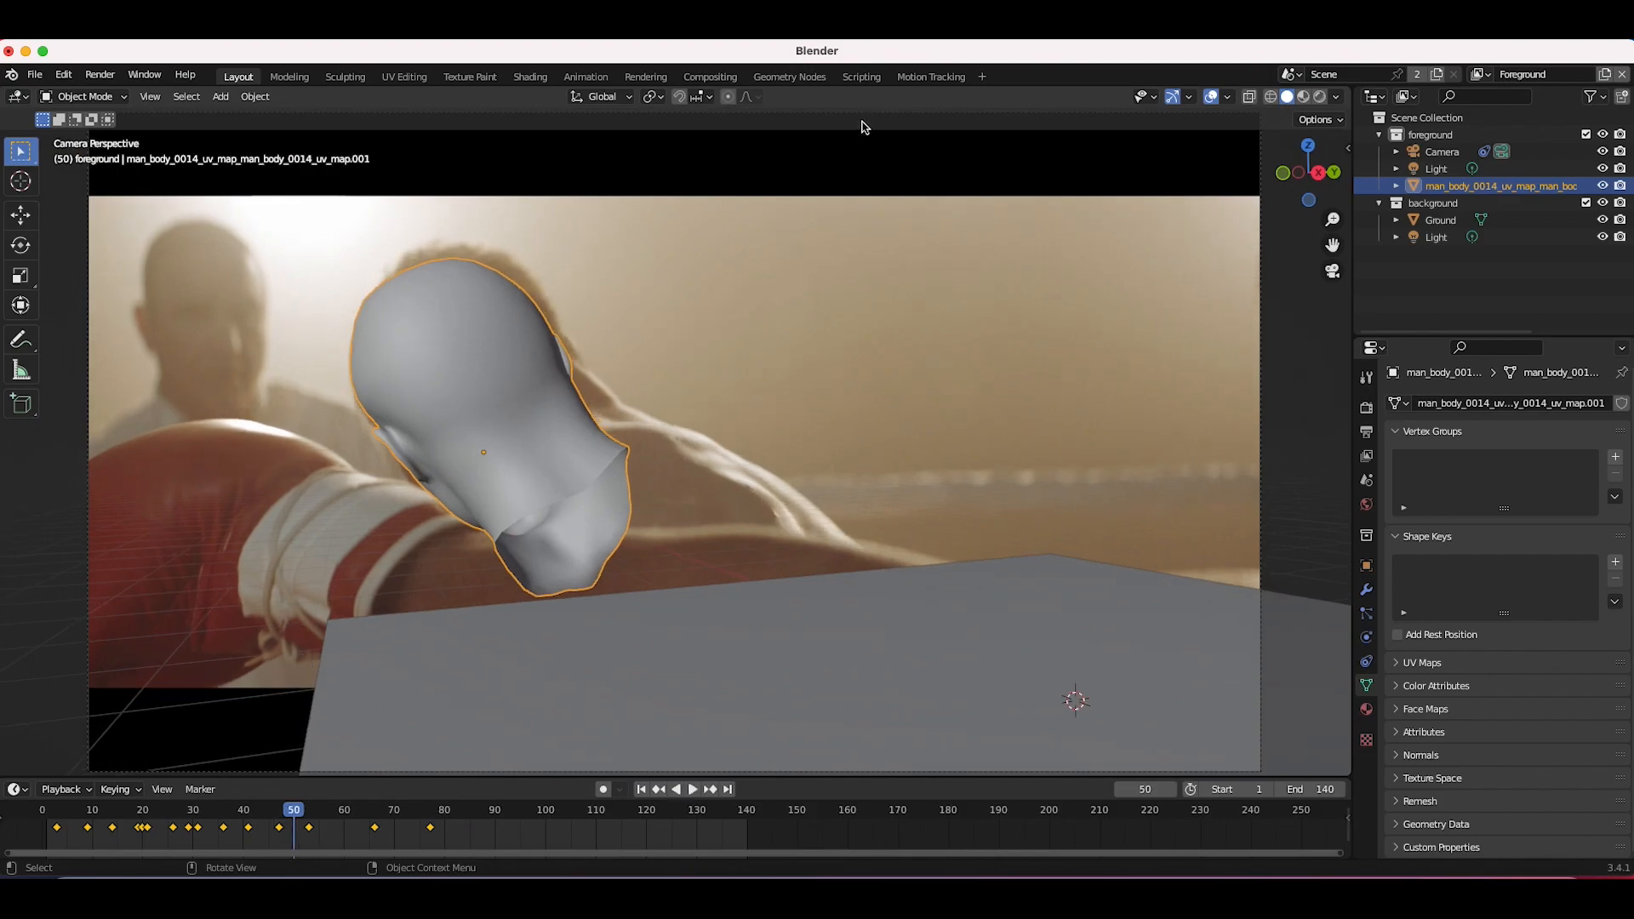
Step: Go to frame 20, move the head onto the boxer and keyframe it
left_click(138, 817)
left_click_drag(141, 819, 142, 819)
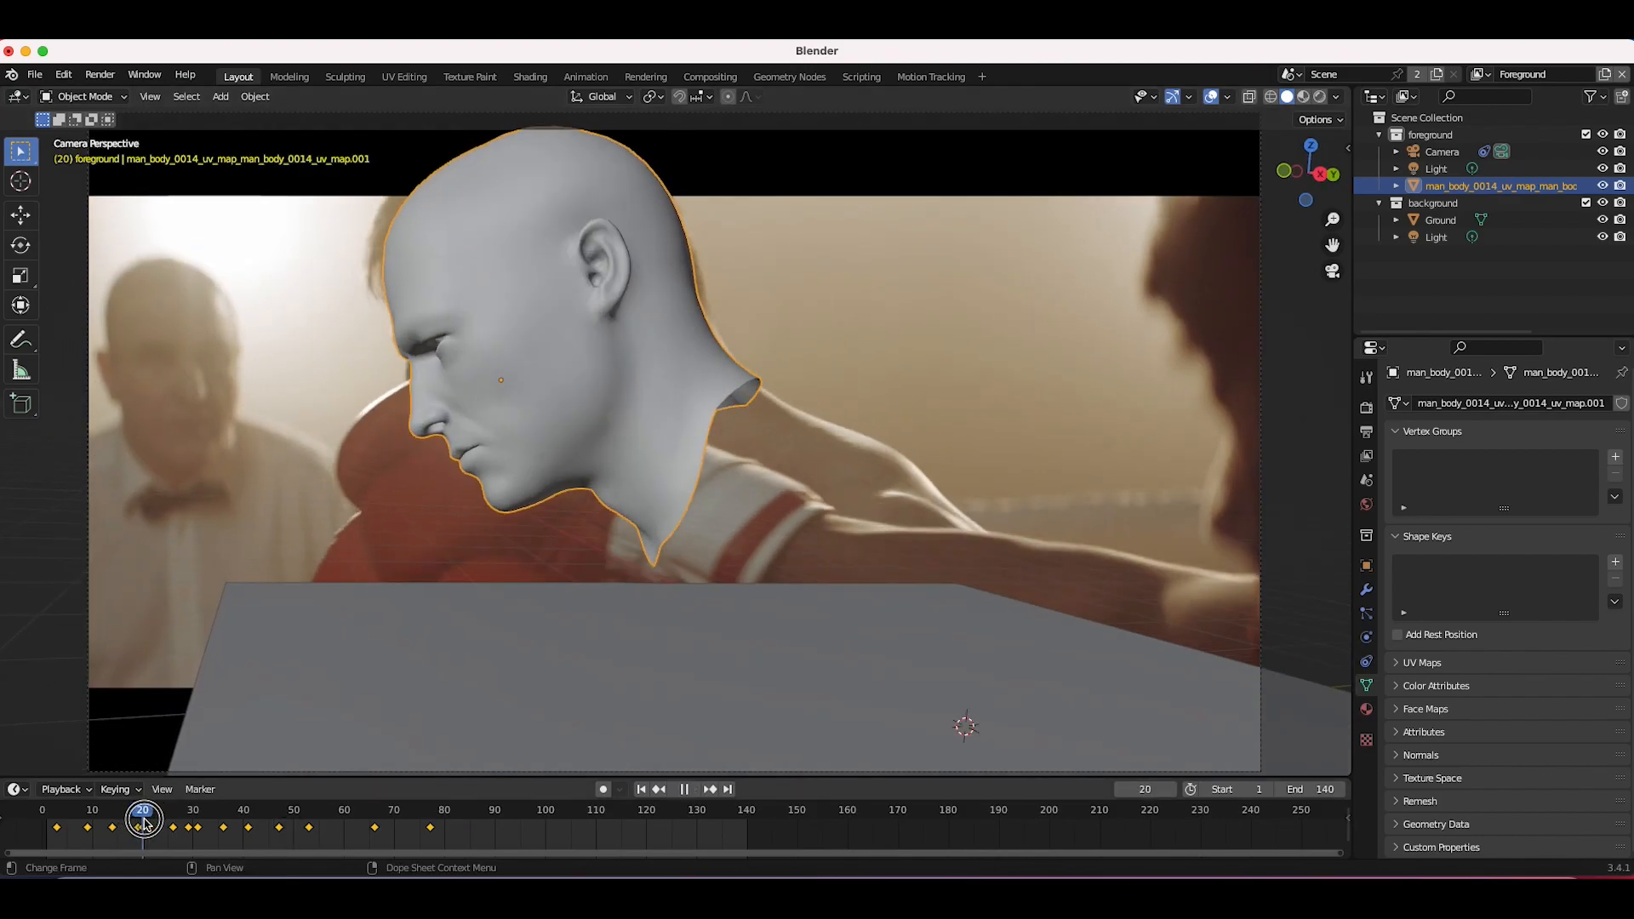
key("g")
left_click(584, 432)
key("i")
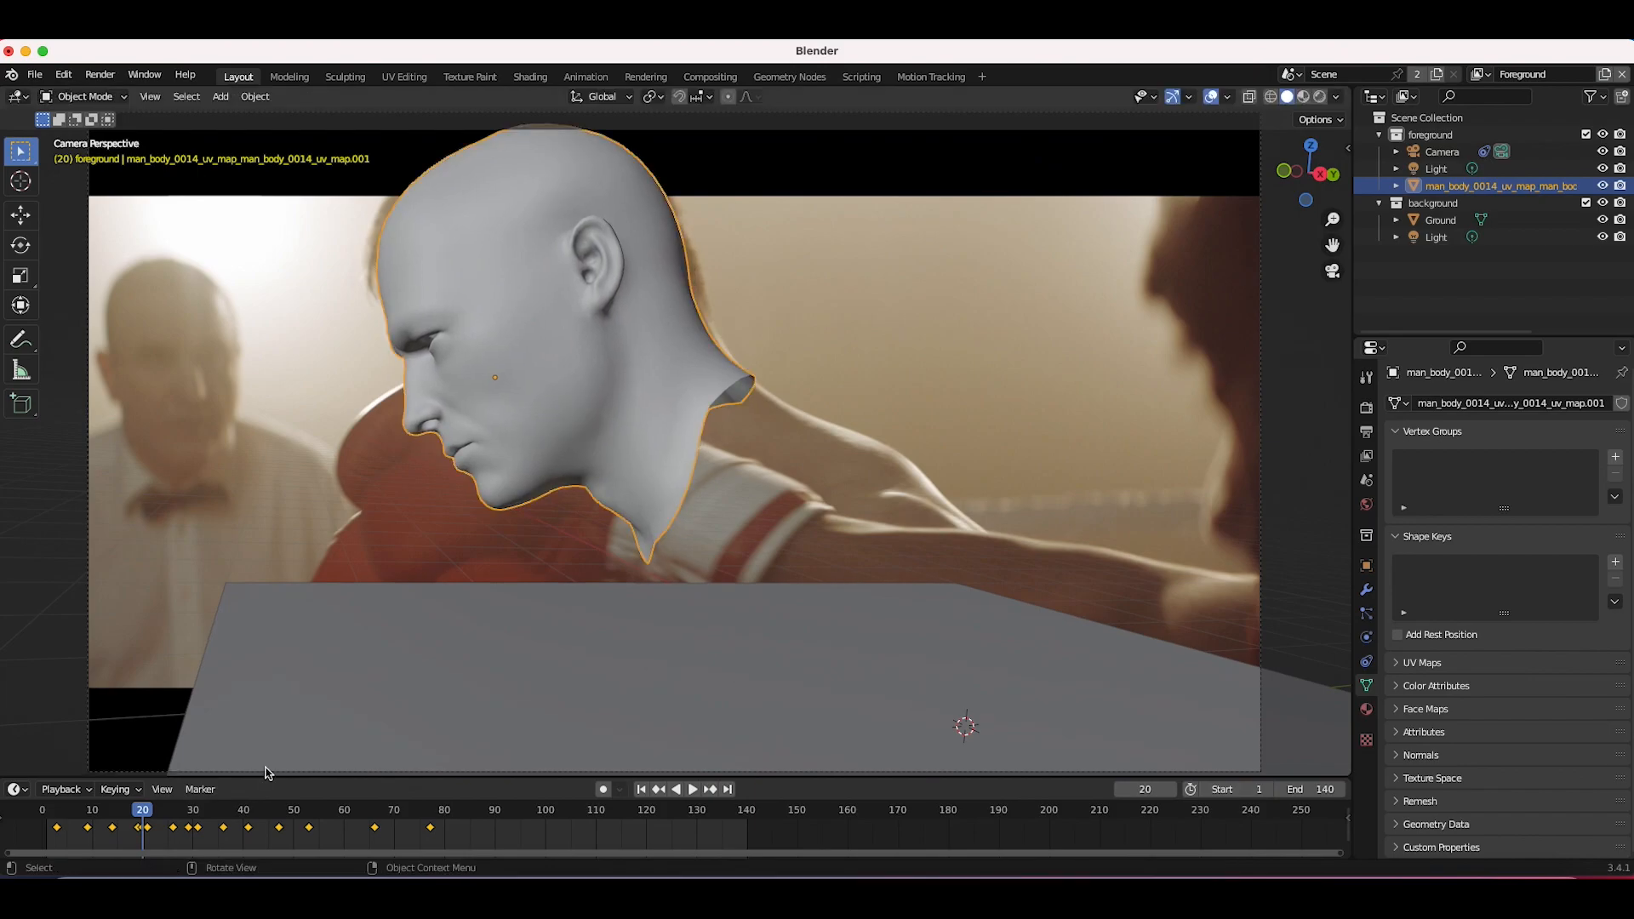
Step: Return to the first frame, select the ground plane and delete it
key("Right")
left_click(640, 792)
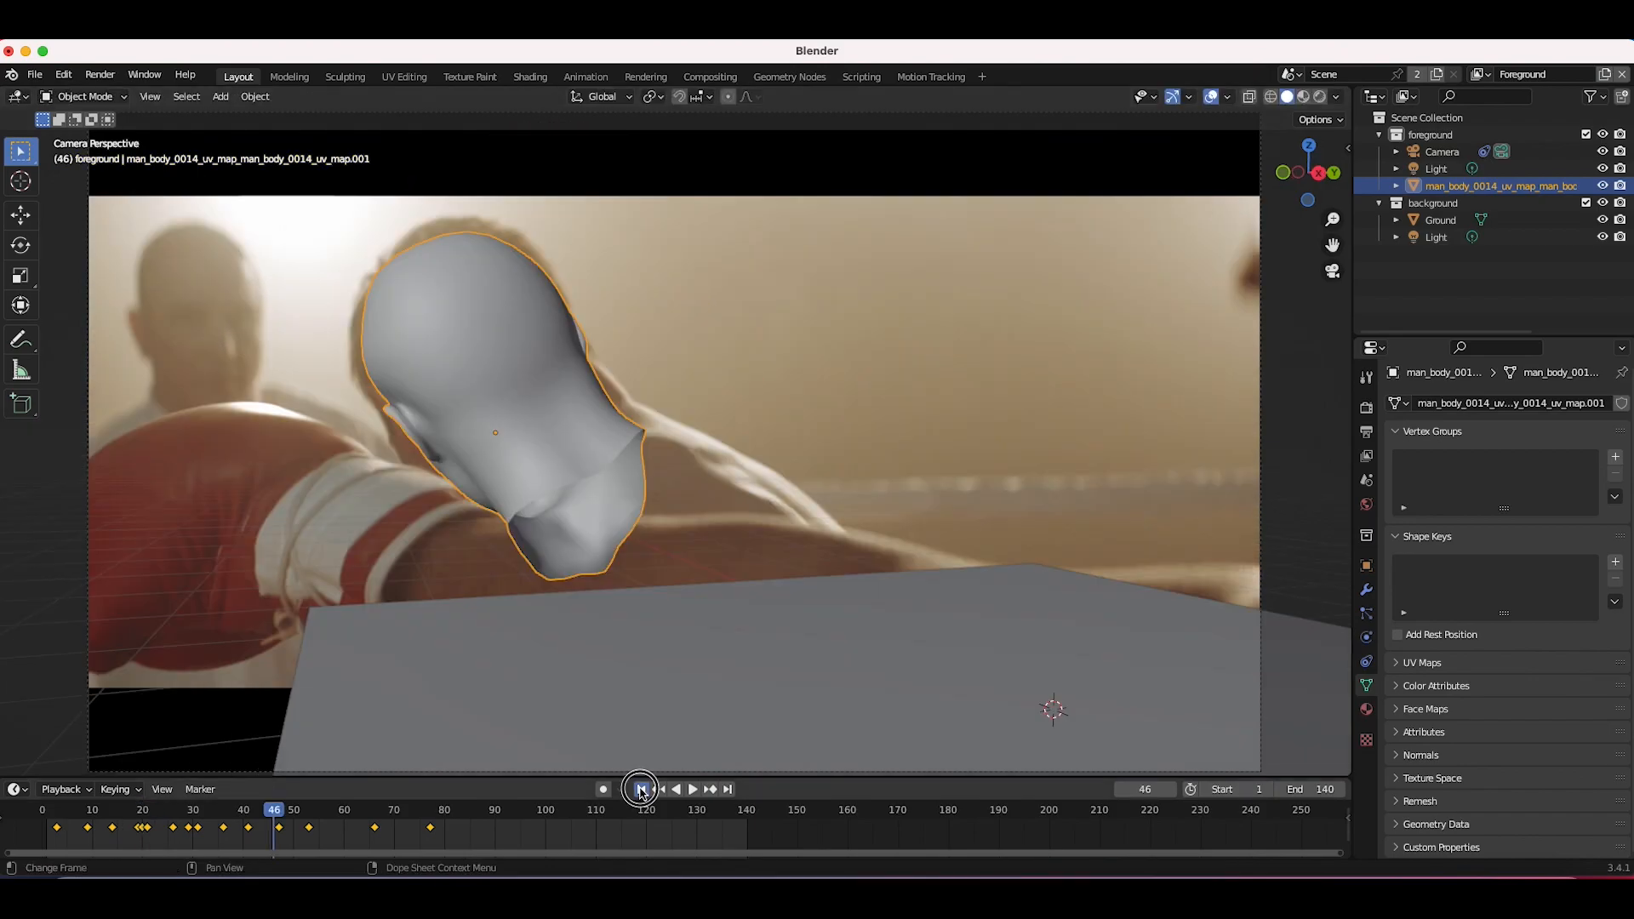
left_click(908, 605)
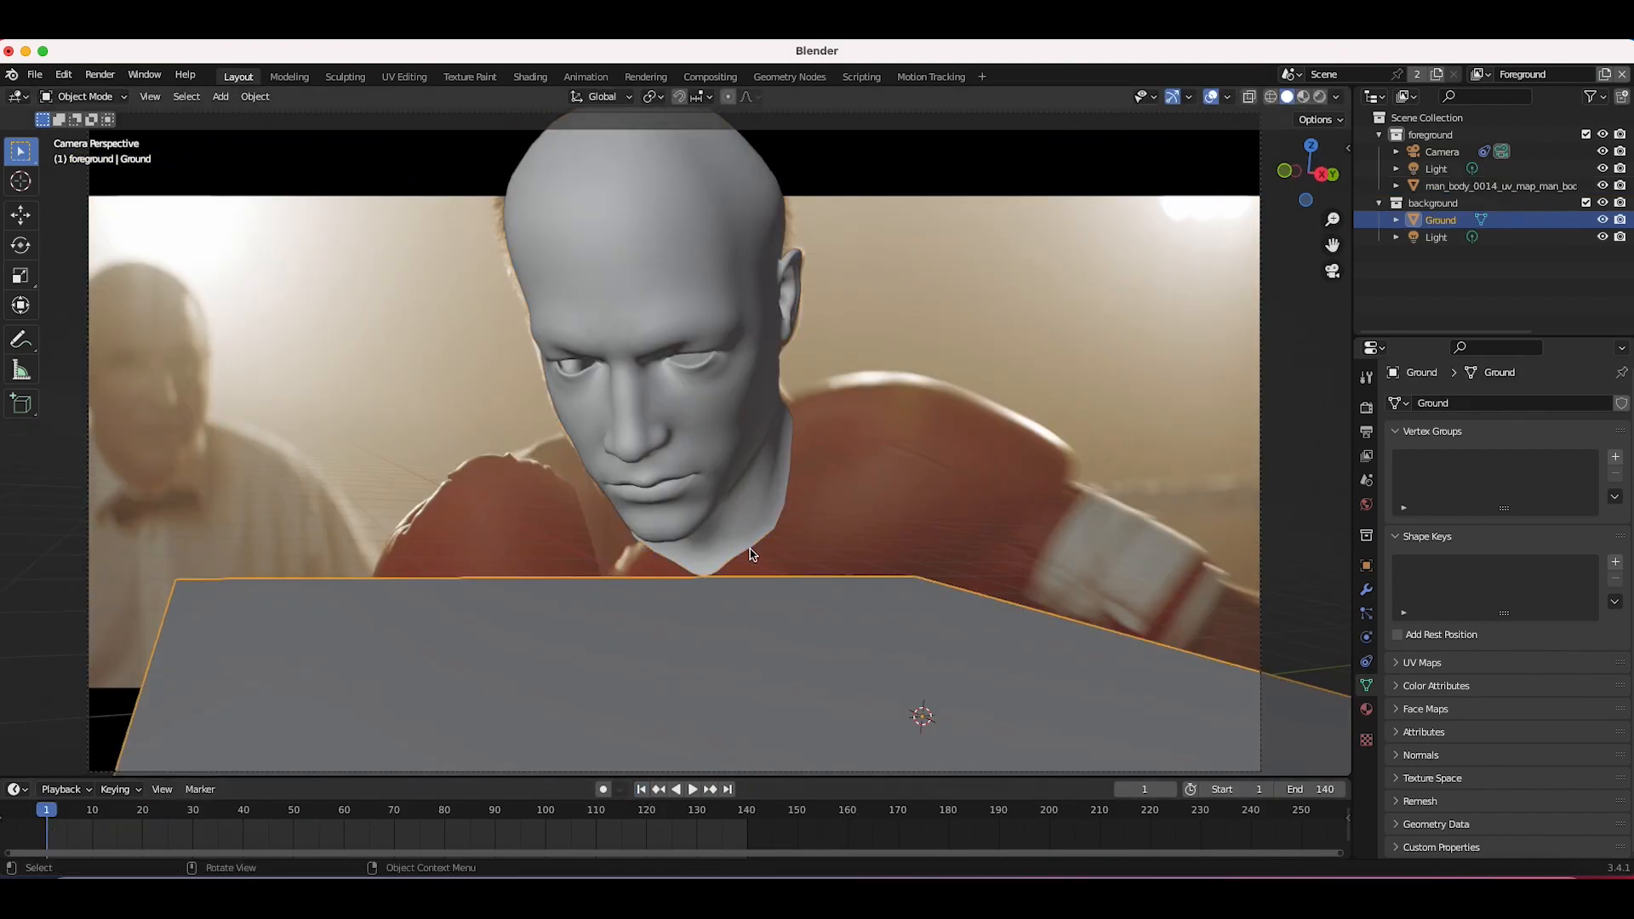
key("x")
left_click(749, 552)
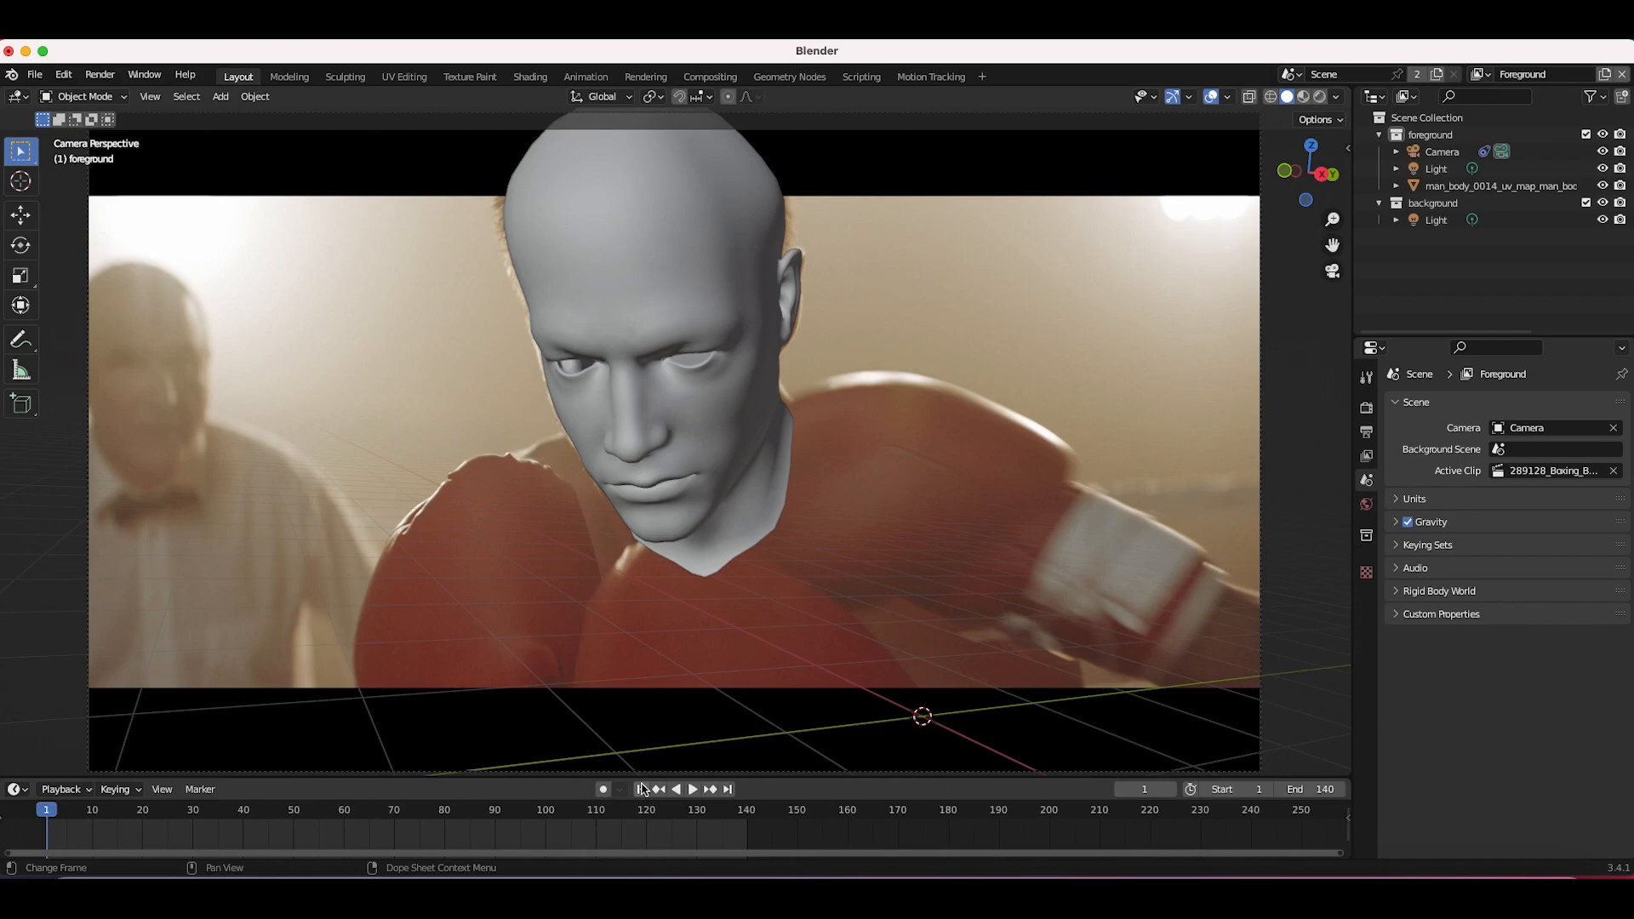
Step: Play back the animation once more and return to the first frame
key("space")
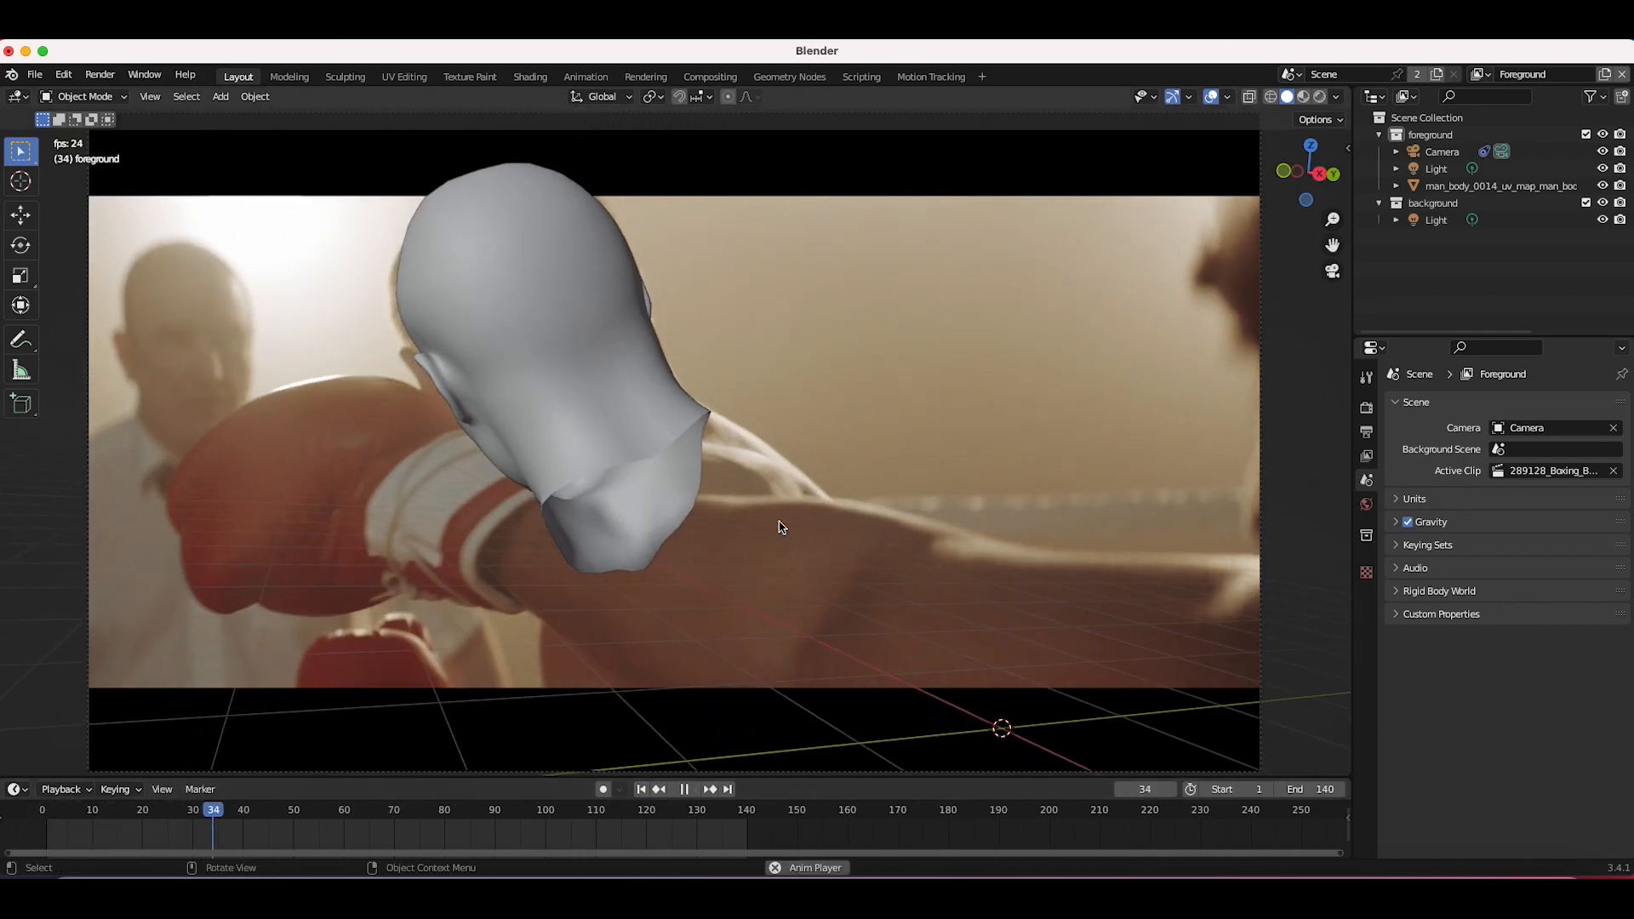
key("space")
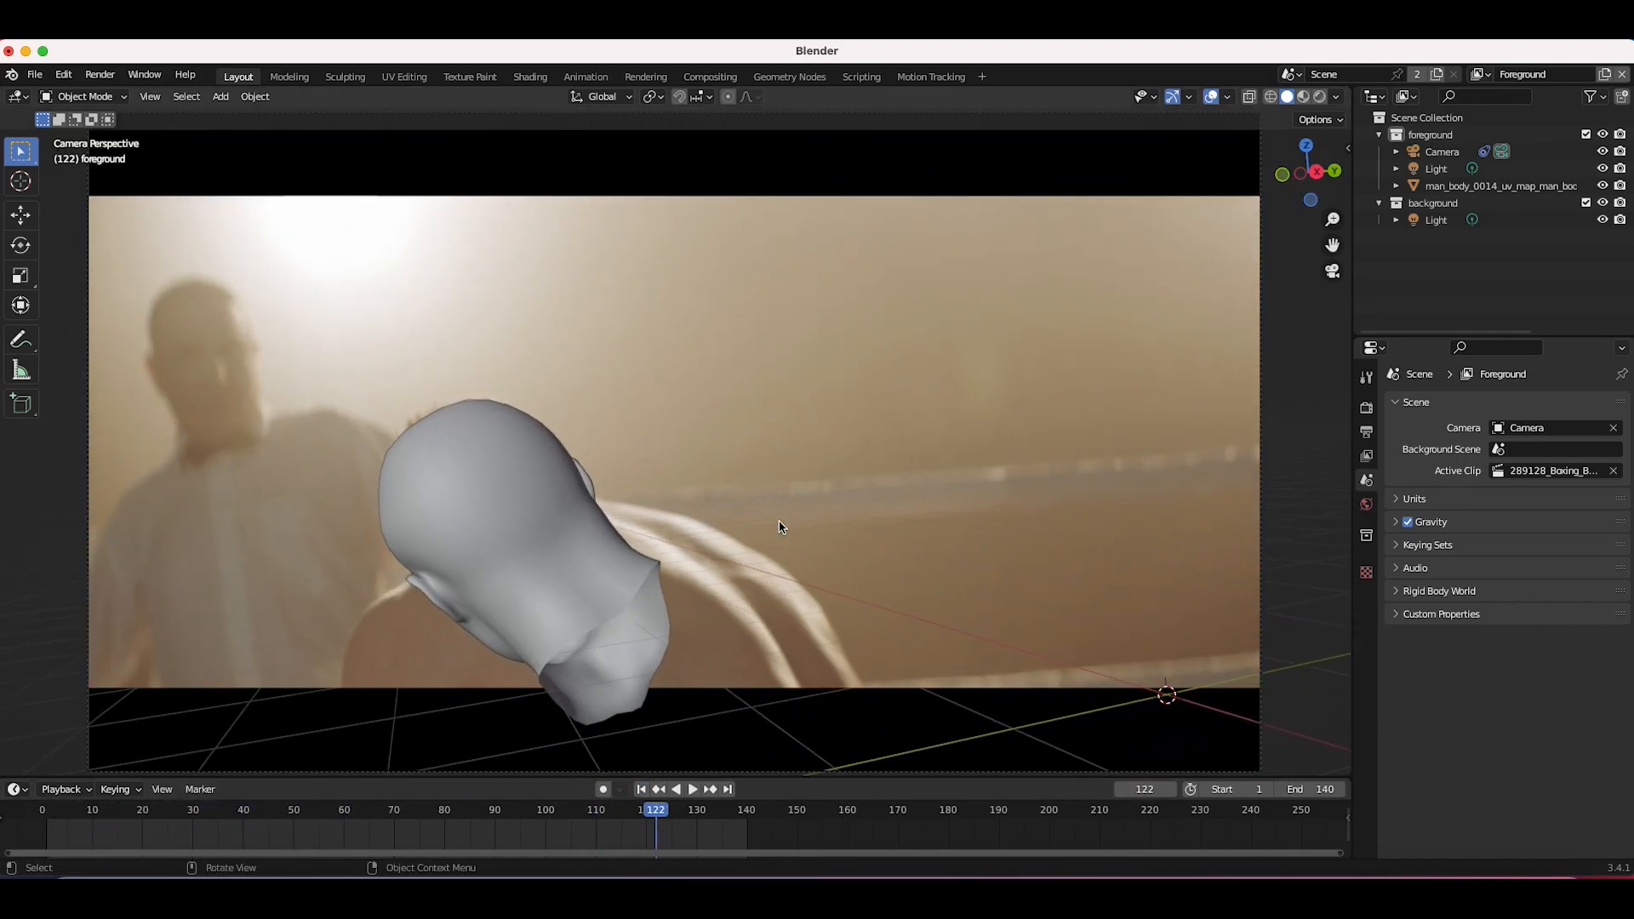
key("z")
left_click(1021, 260)
key("shift+Left")
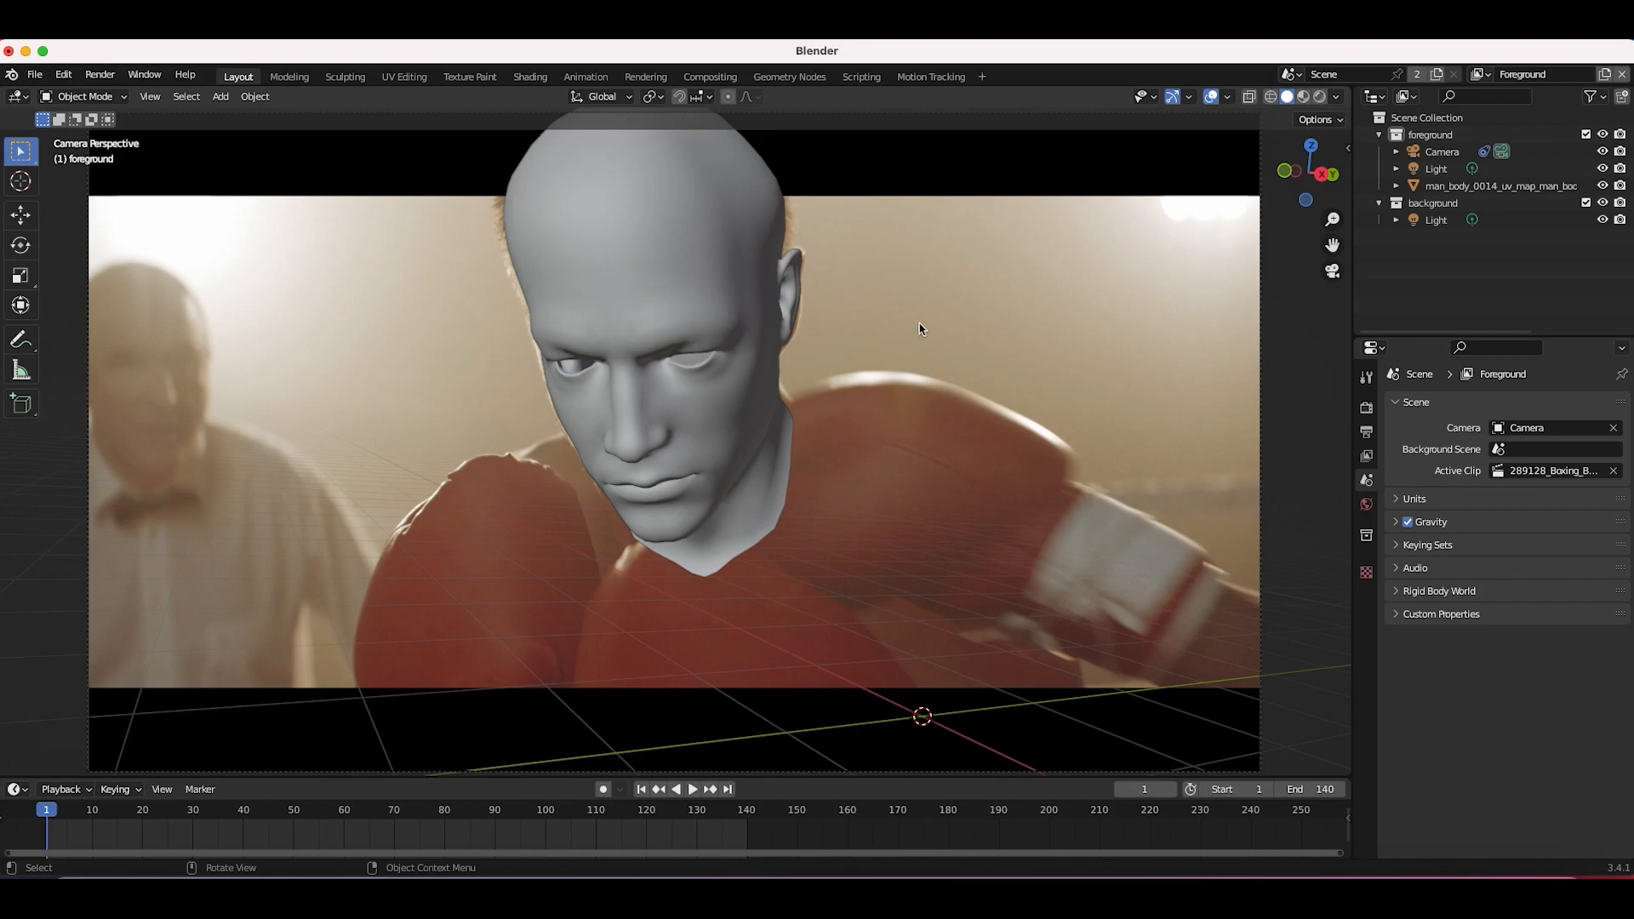
Step: Add an ico sphere and set its subdivisions to 3
key("shift+a")
mouse_move(765, 295)
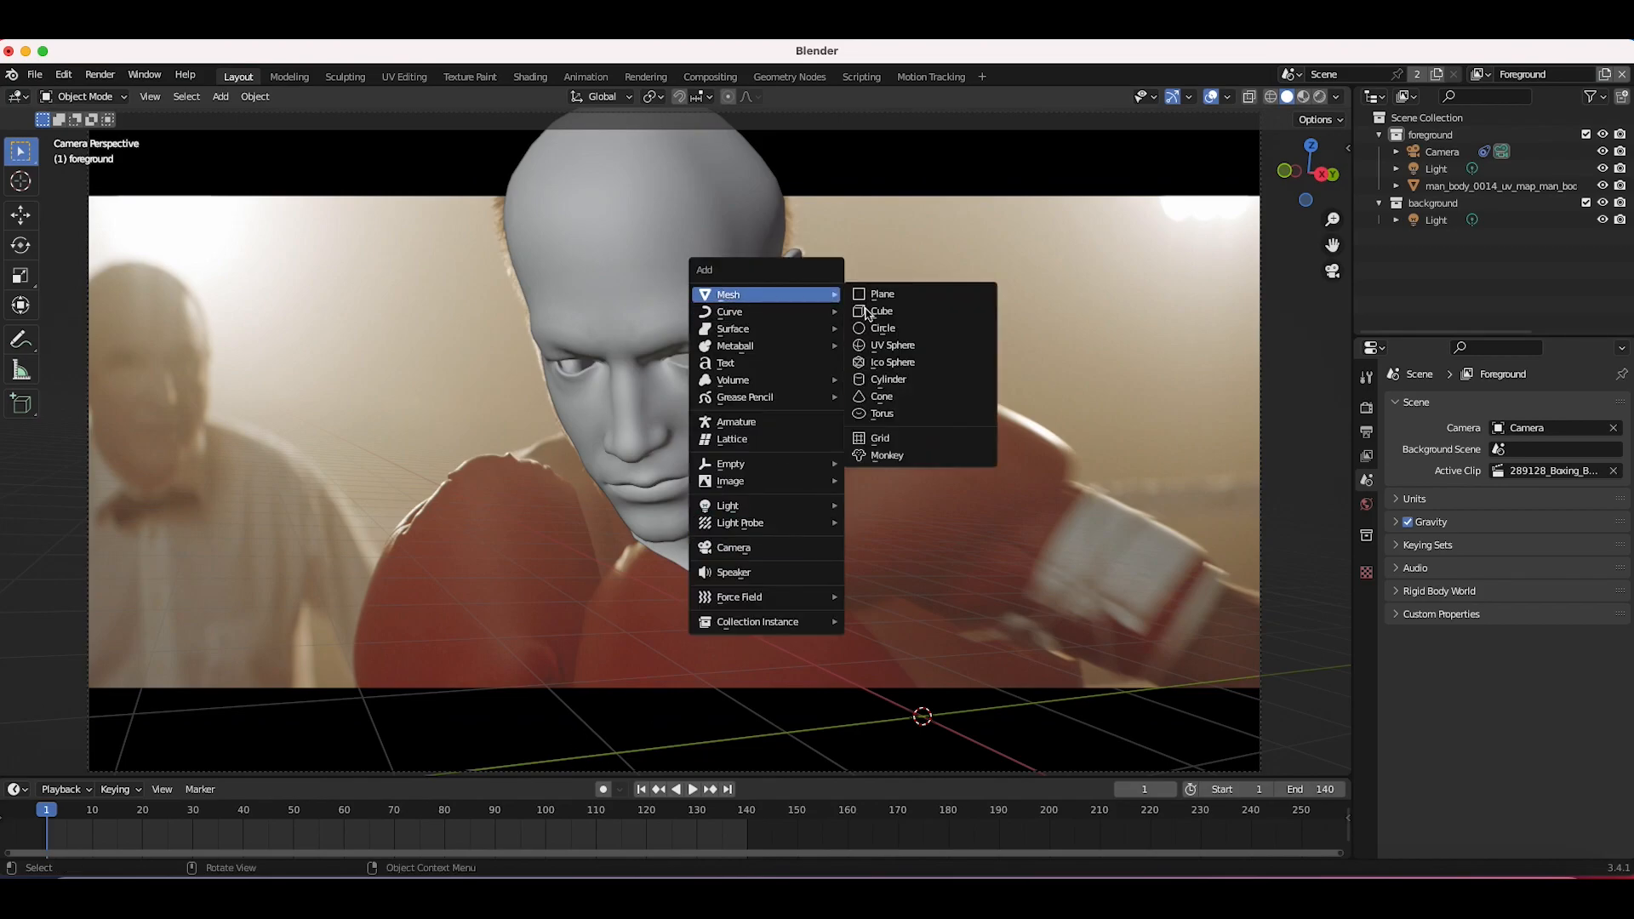
left_click(877, 363)
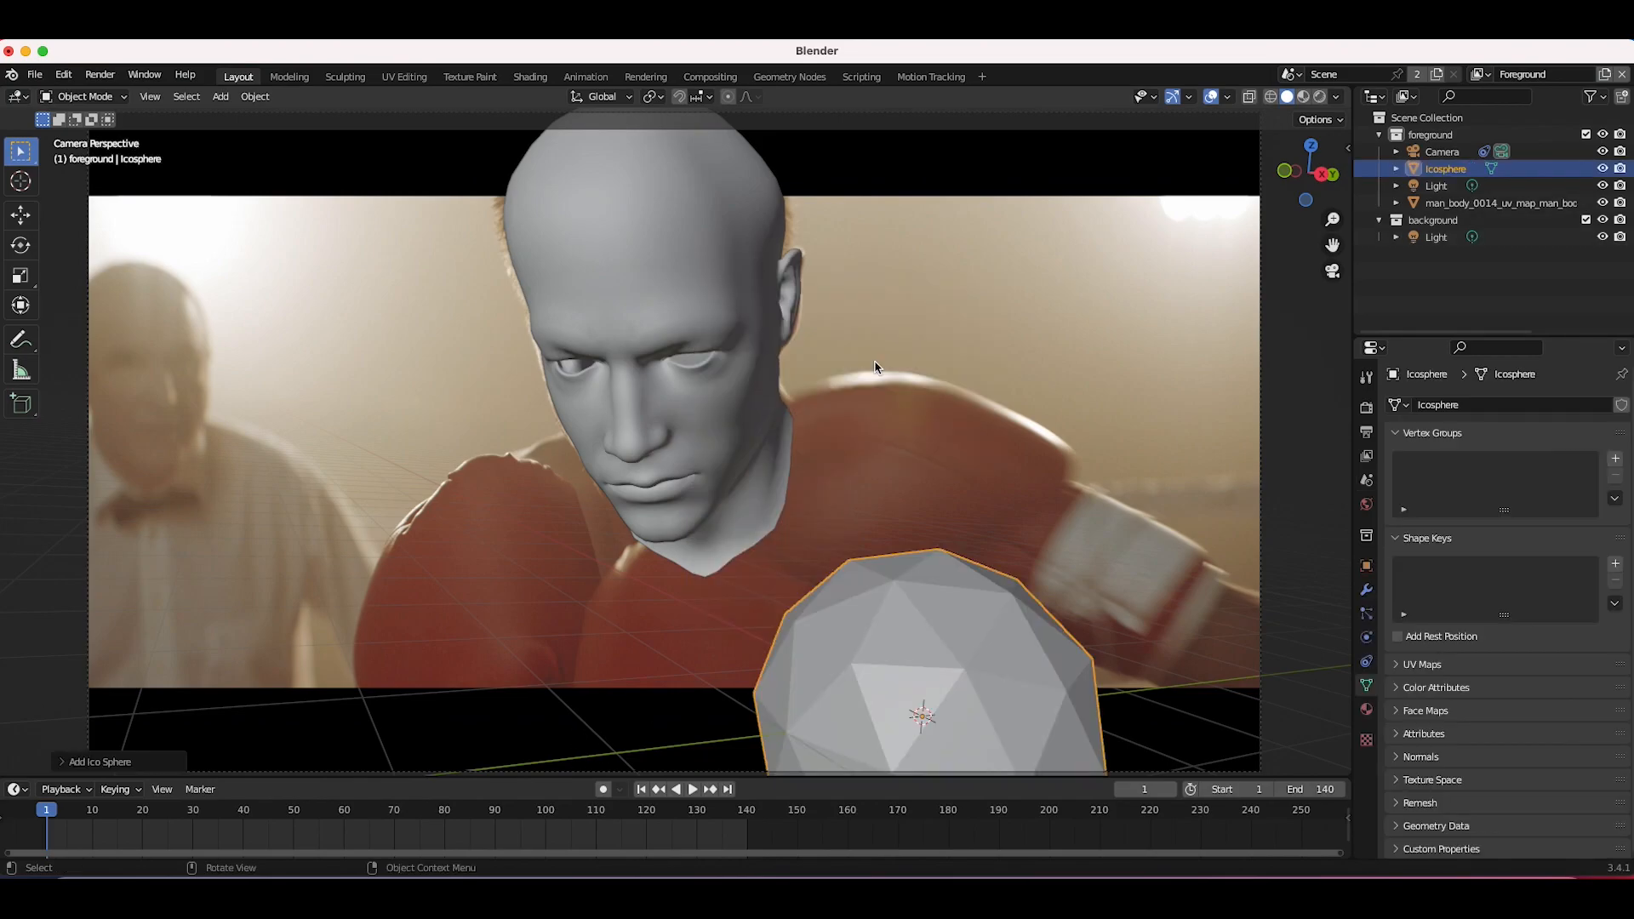
left_click(70, 766)
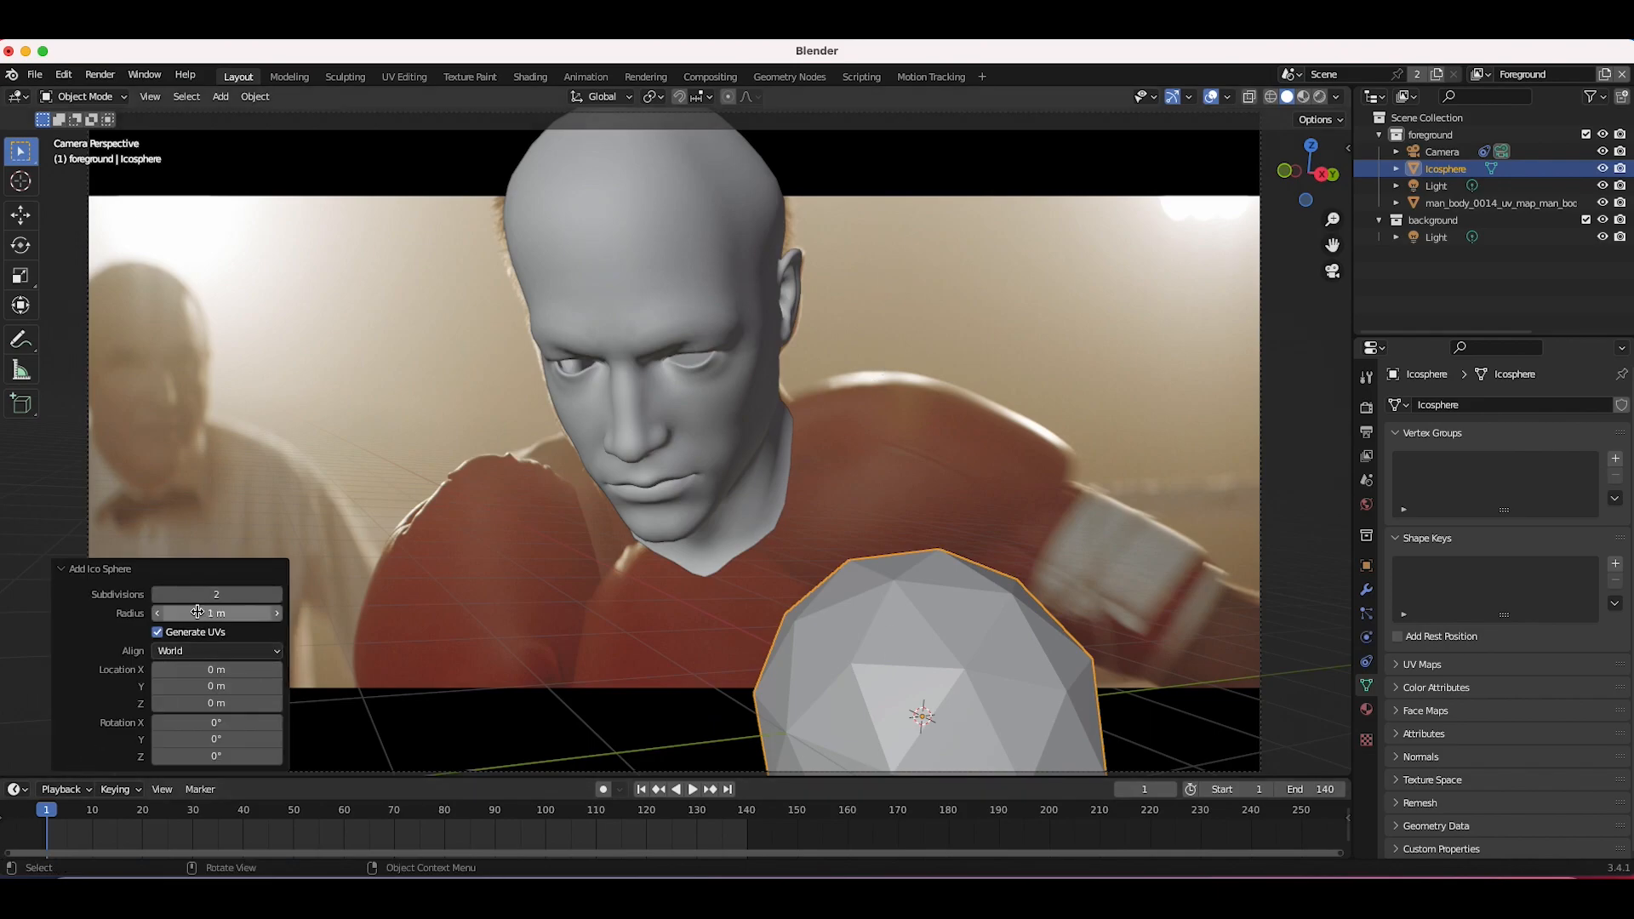
left_click(156, 596)
left_click(277, 595)
left_click(277, 596)
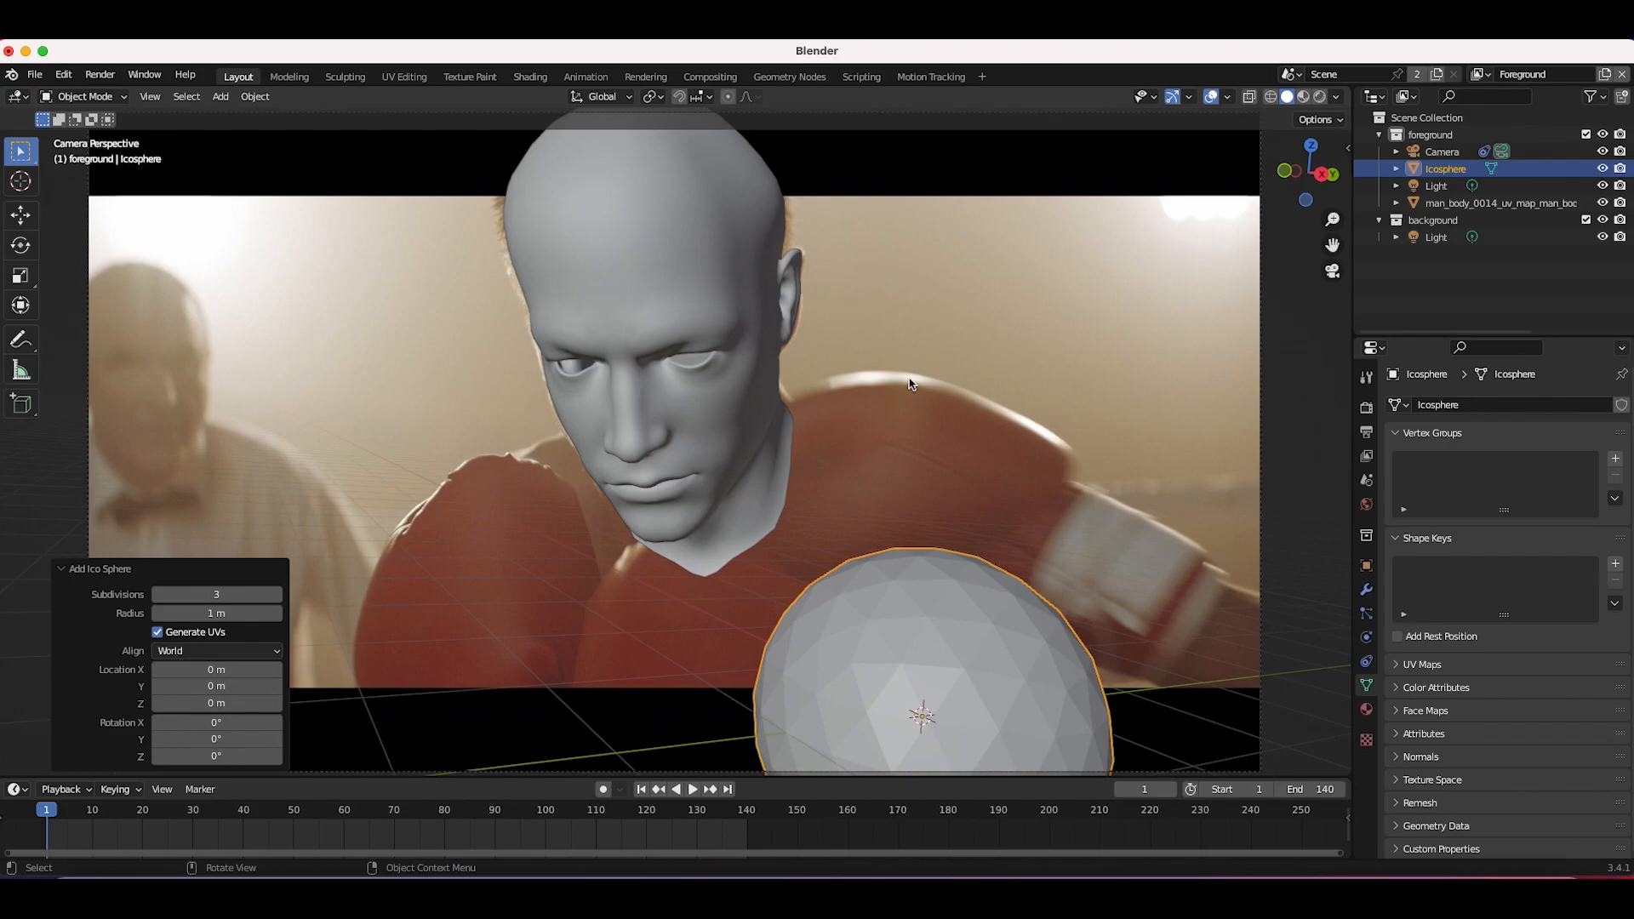
Step: Move and scale the sphere down so it sits beside the head near the boxer's glove
key("g")
left_click(943, 521)
key("s")
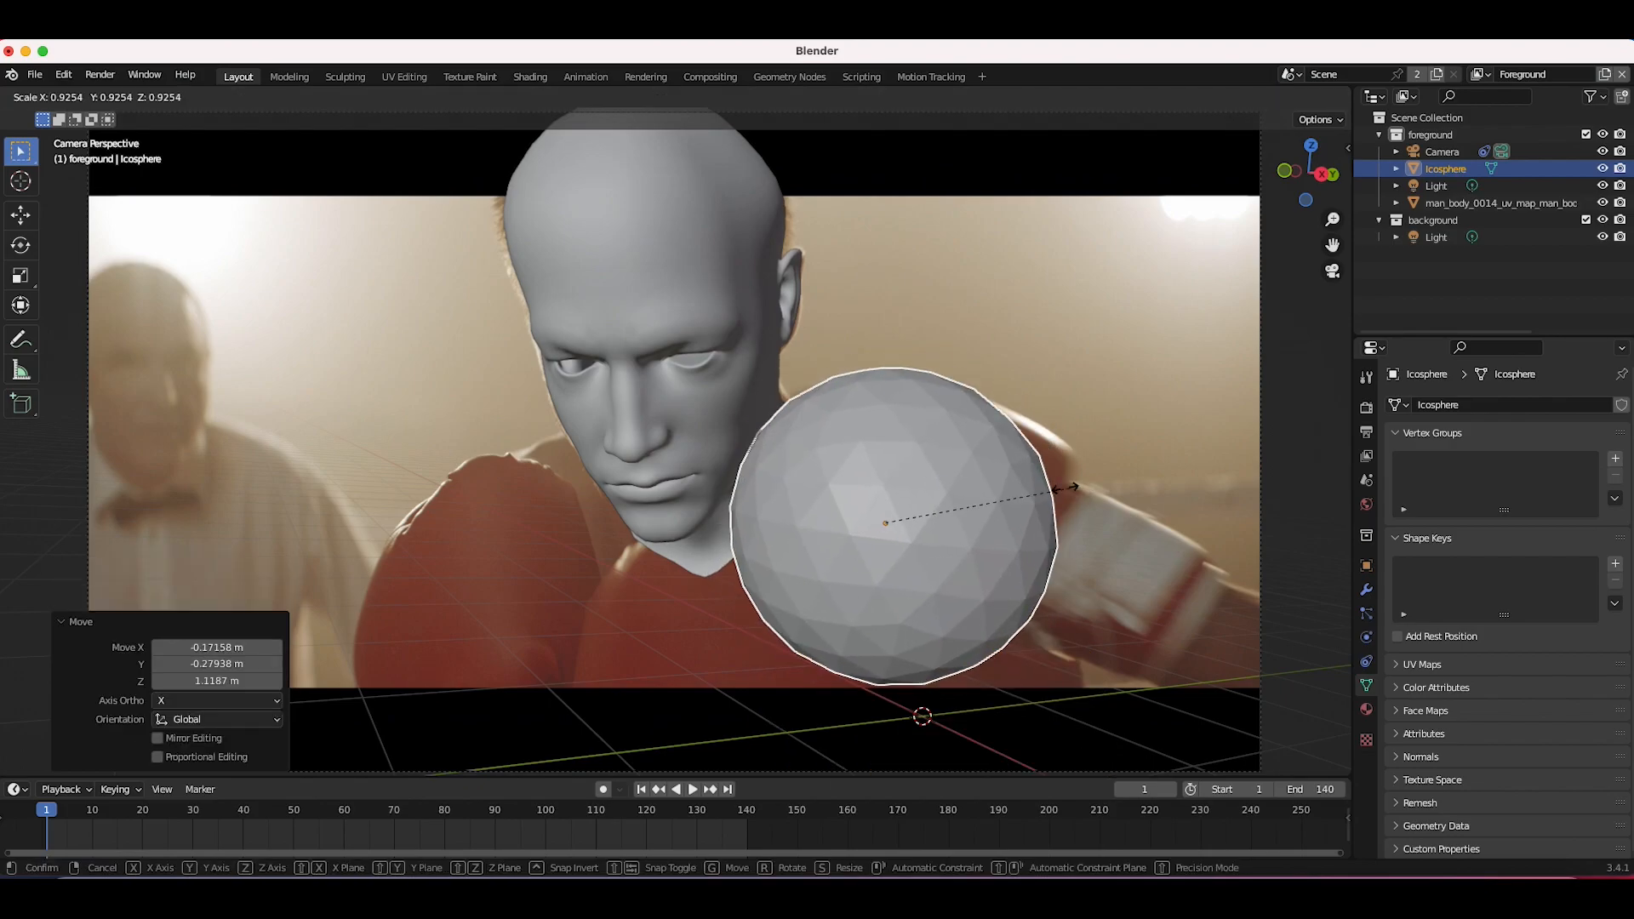
left_click(1069, 487)
key("g")
middle_click_drag(1069, 488, 1008, 445)
left_click(1055, 450)
key("g")
left_click(1006, 445)
Step: In camera view, reposition and shrink the sphere against the head's cheek and keyframe its location, rotation and scale
left_click(150, 97)
mouse_move(201, 310)
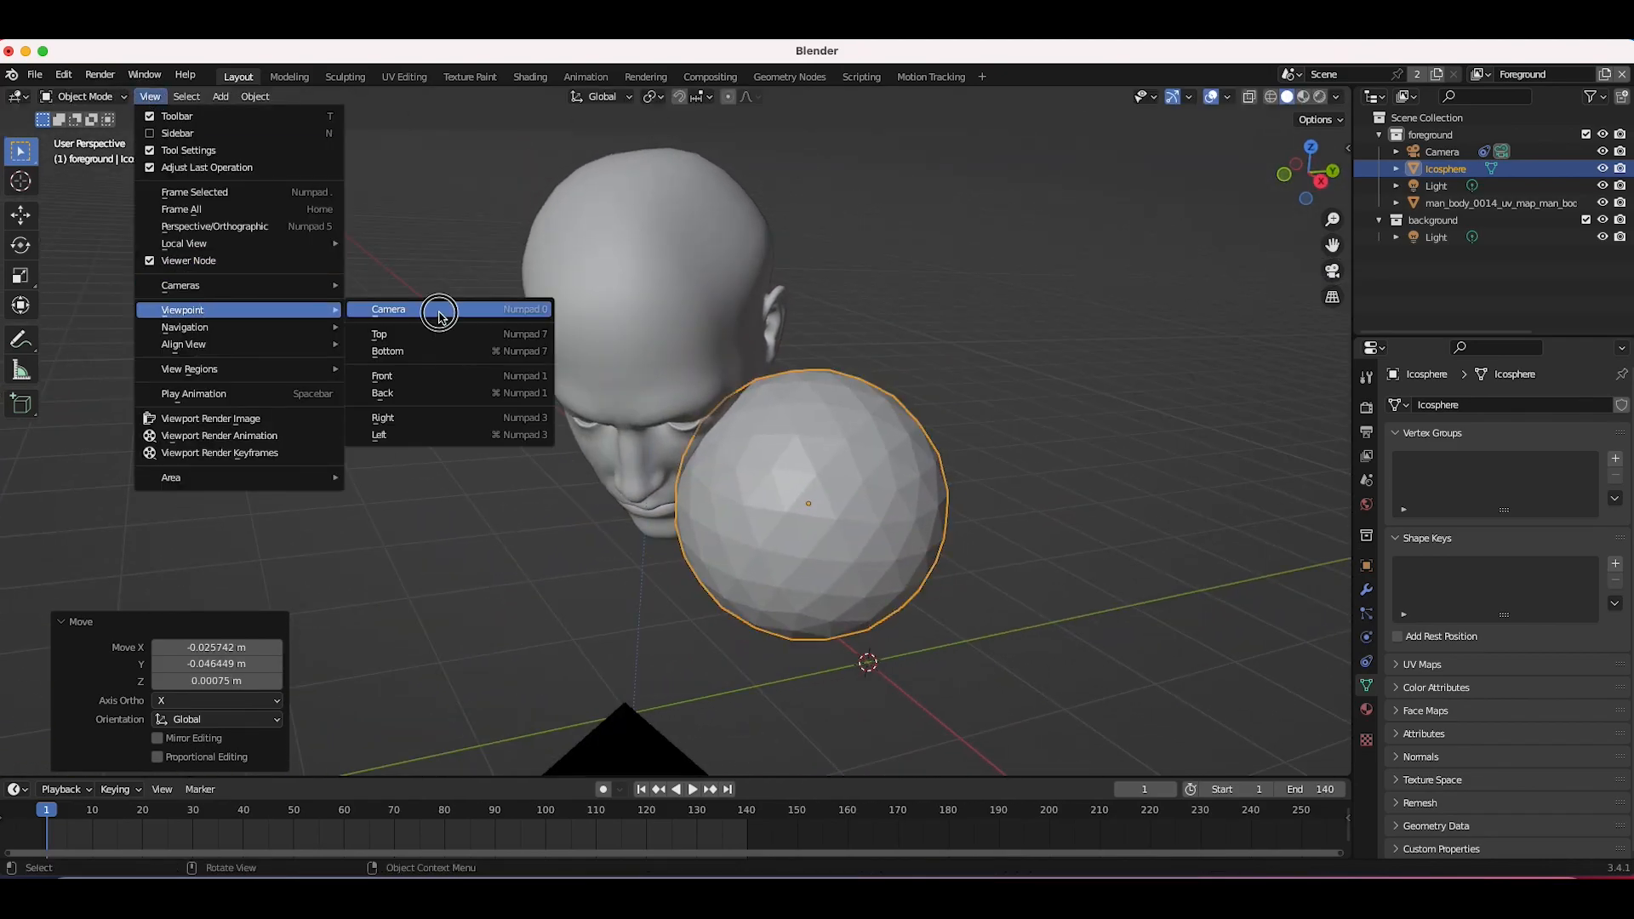
left_click(437, 315)
scroll(964, 501, "down", 2)
key("g")
left_click(1100, 435)
key("s")
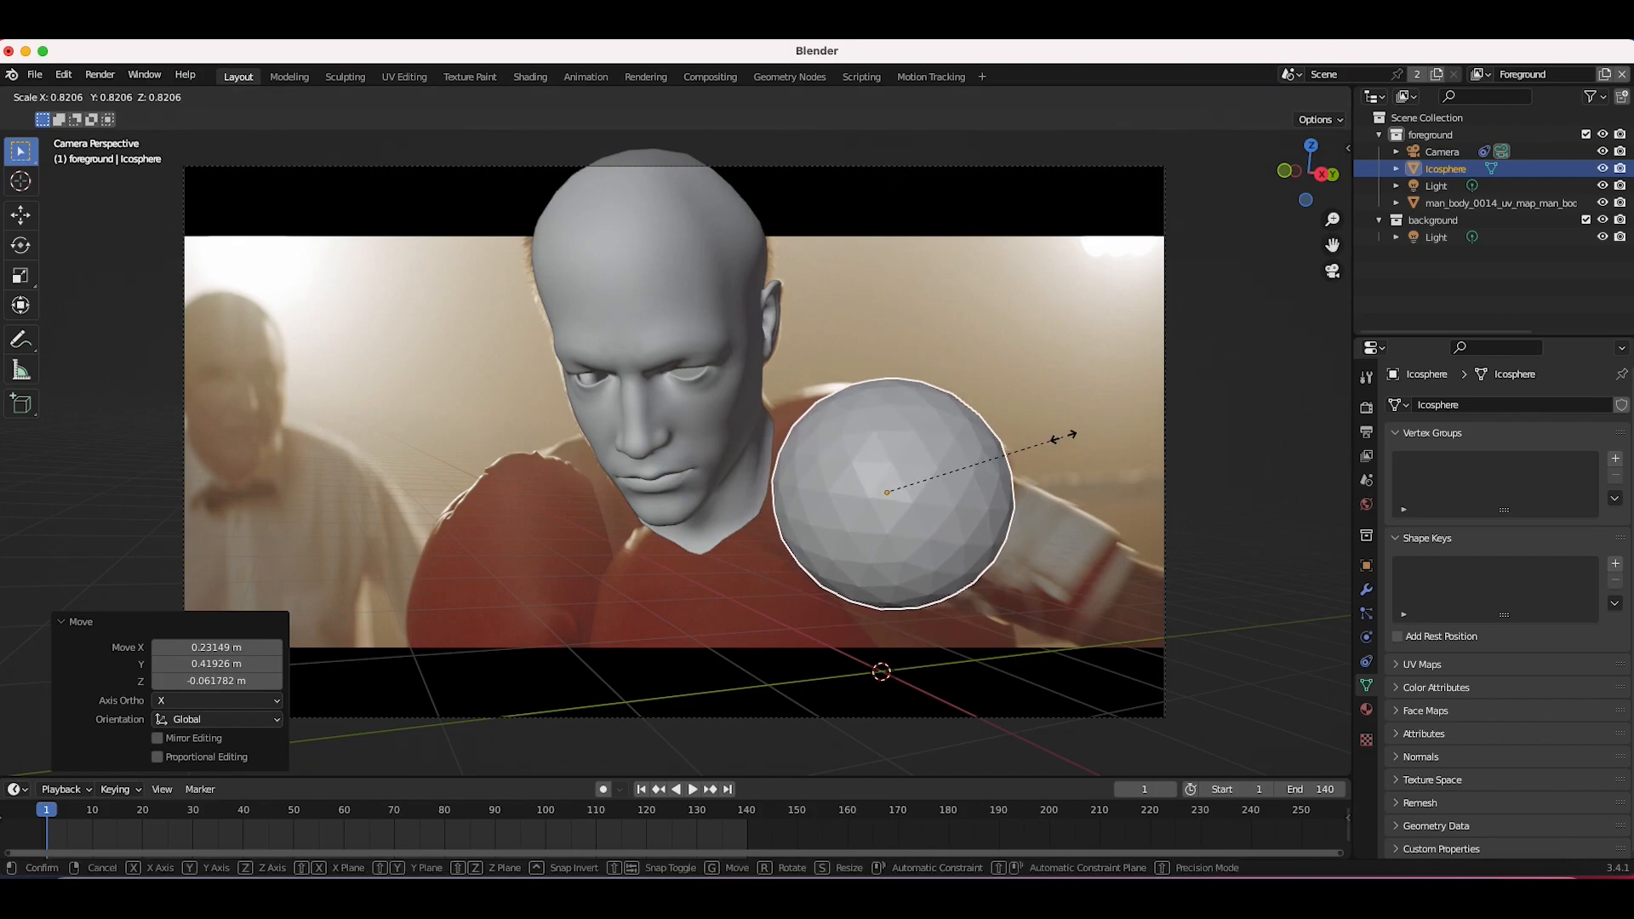
left_click(1060, 436)
key("g")
left_click(1021, 436)
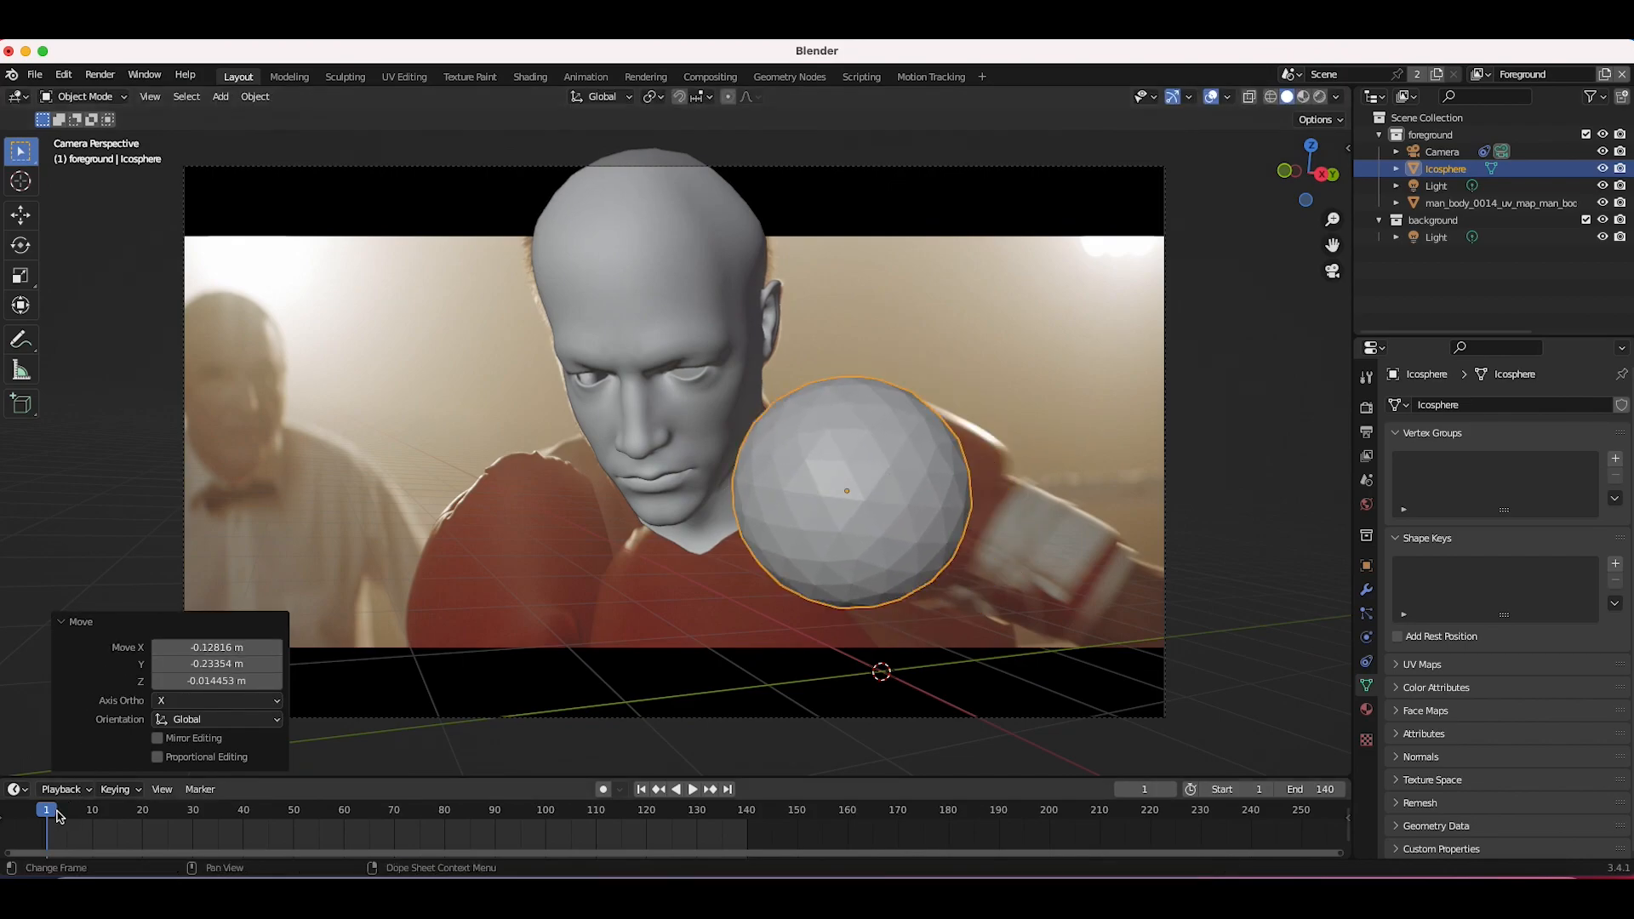
key("i")
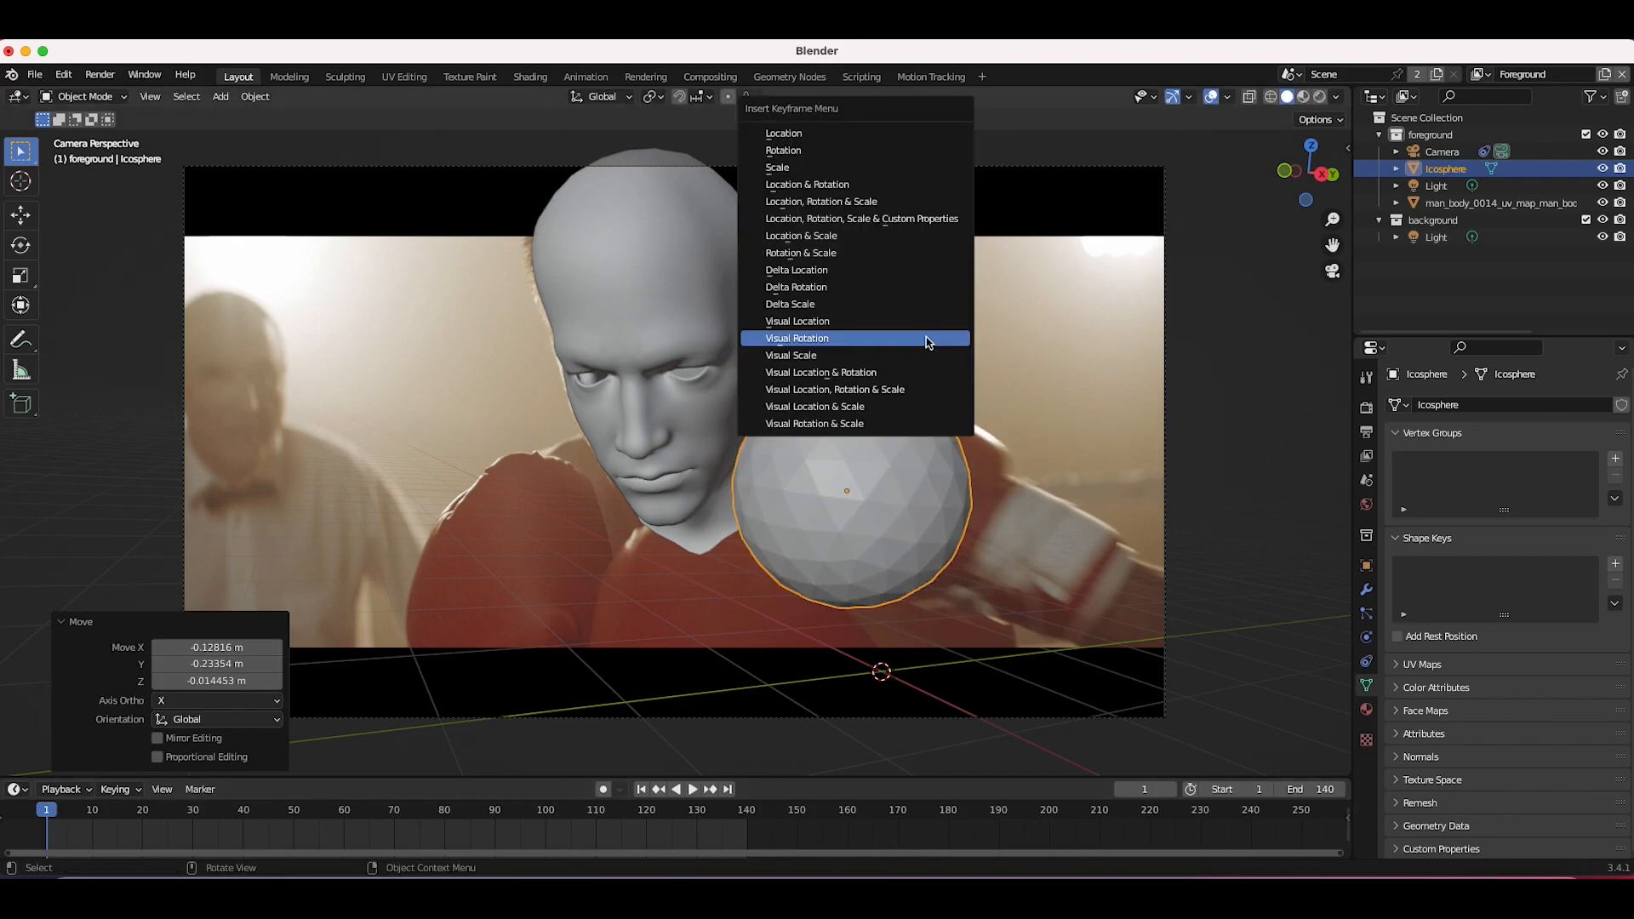
left_click(848, 207)
Step: Advance to frame 6 in wireframe display and move the sphere onto the boxer's face
key("Right")
key("Right")
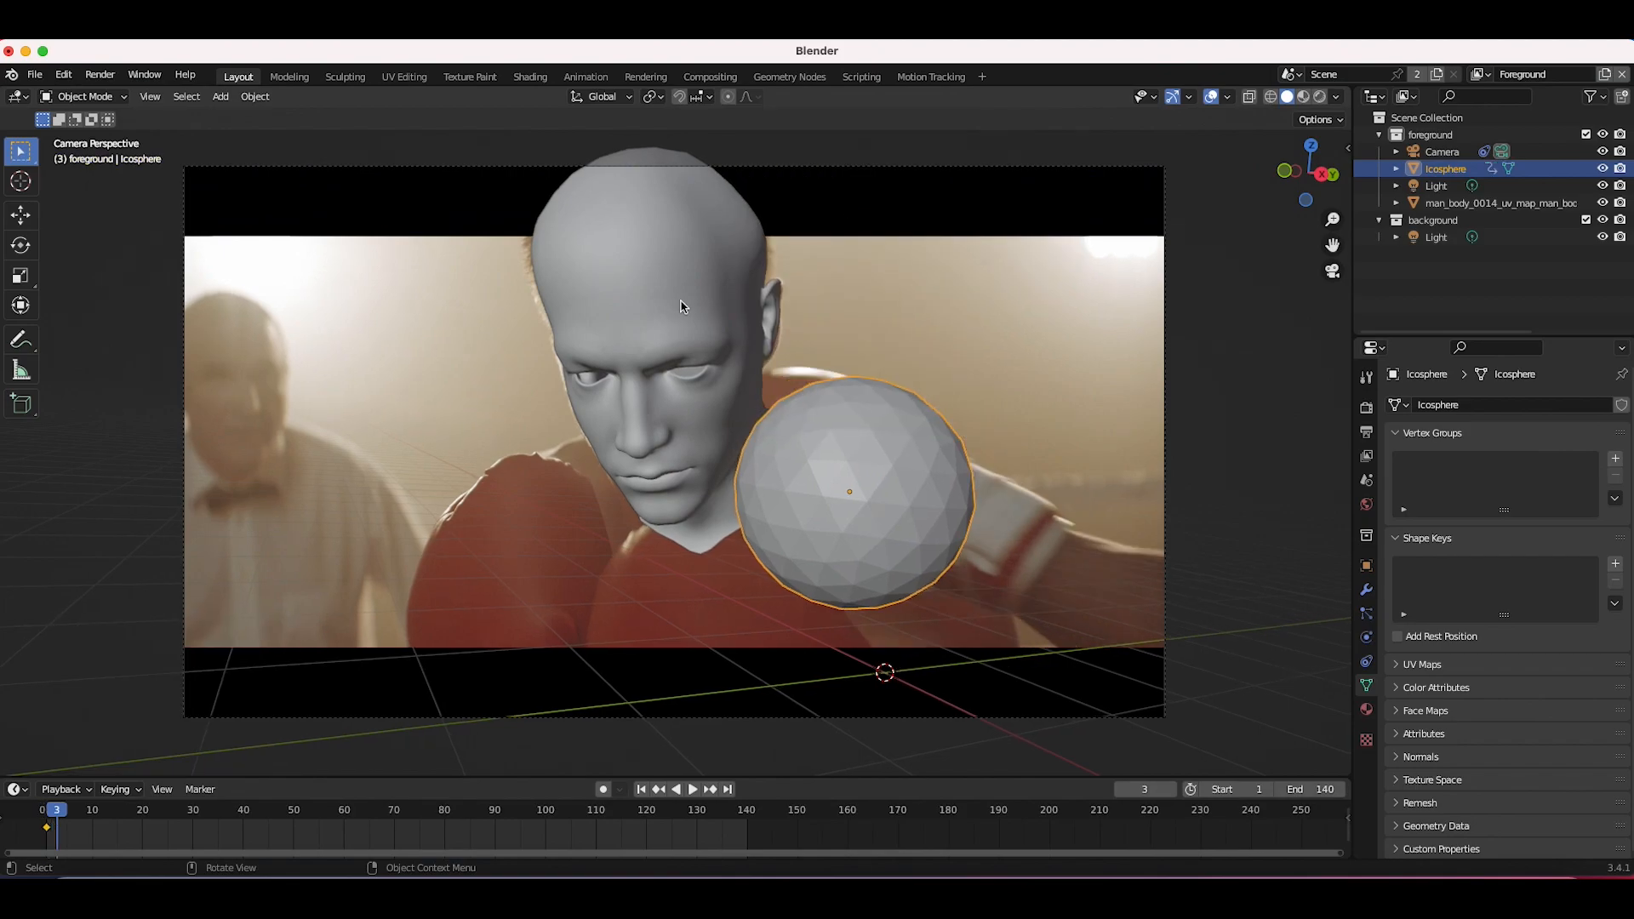
key("shift+z")
key("Right")
key("Right")
key("Right")
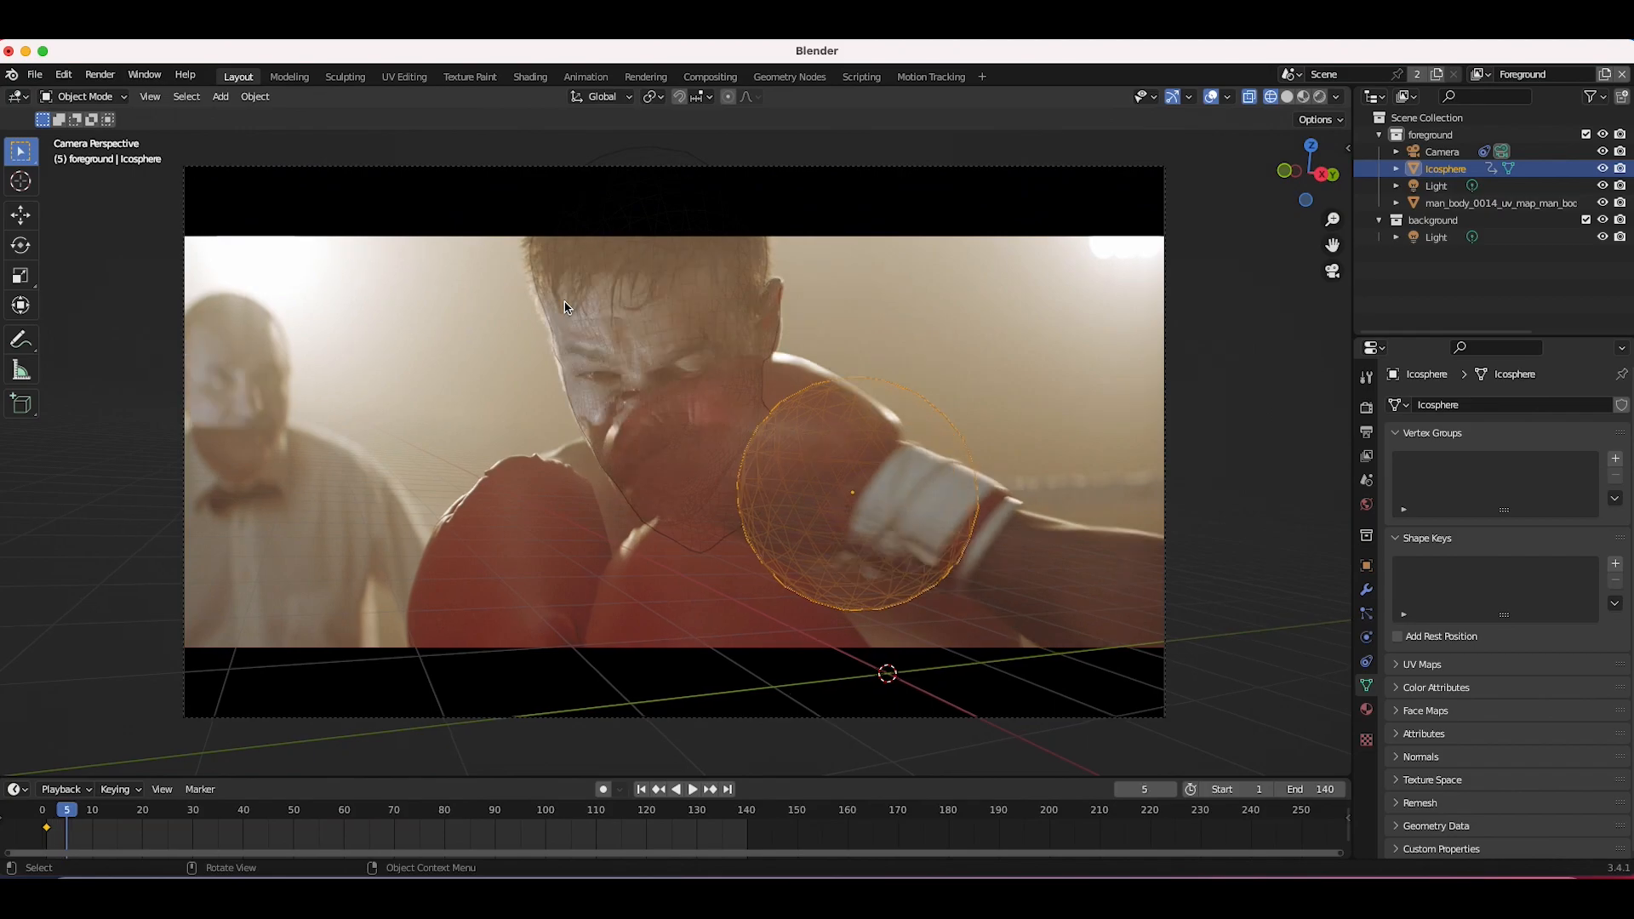
key("g")
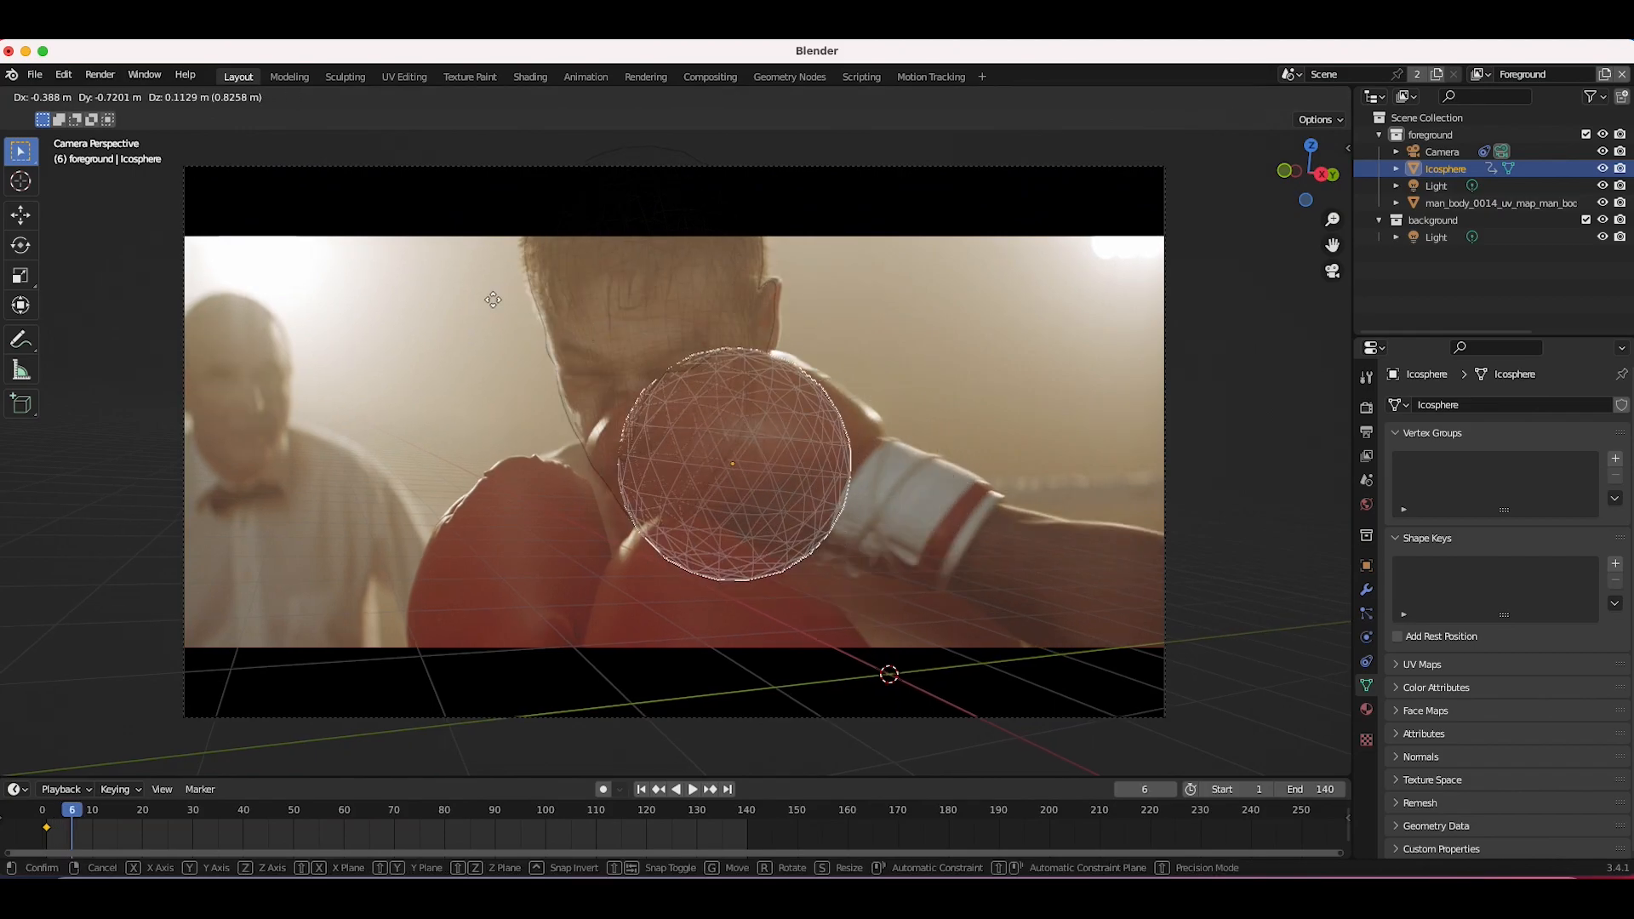
left_click(484, 294)
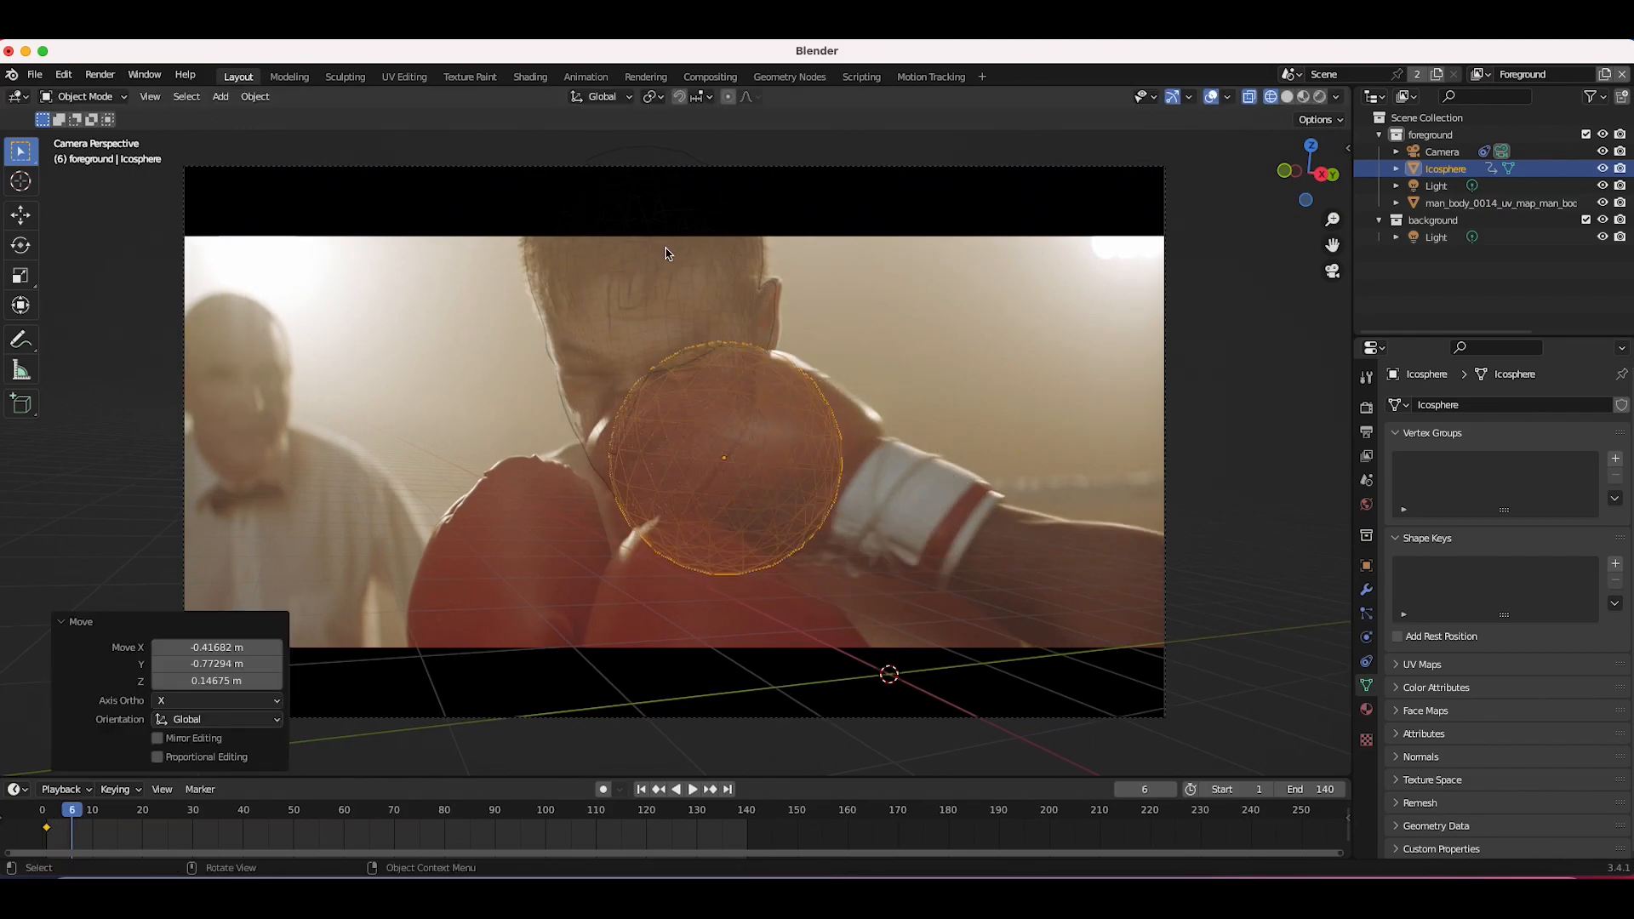
Step: Refine the sphere's position along the X axis so it presses into the head, and keyframe it
key("g")
left_click(853, 371)
scroll(815, 384, "down", 4)
key("g")
left_click(803, 408)
key("g")
key("x")
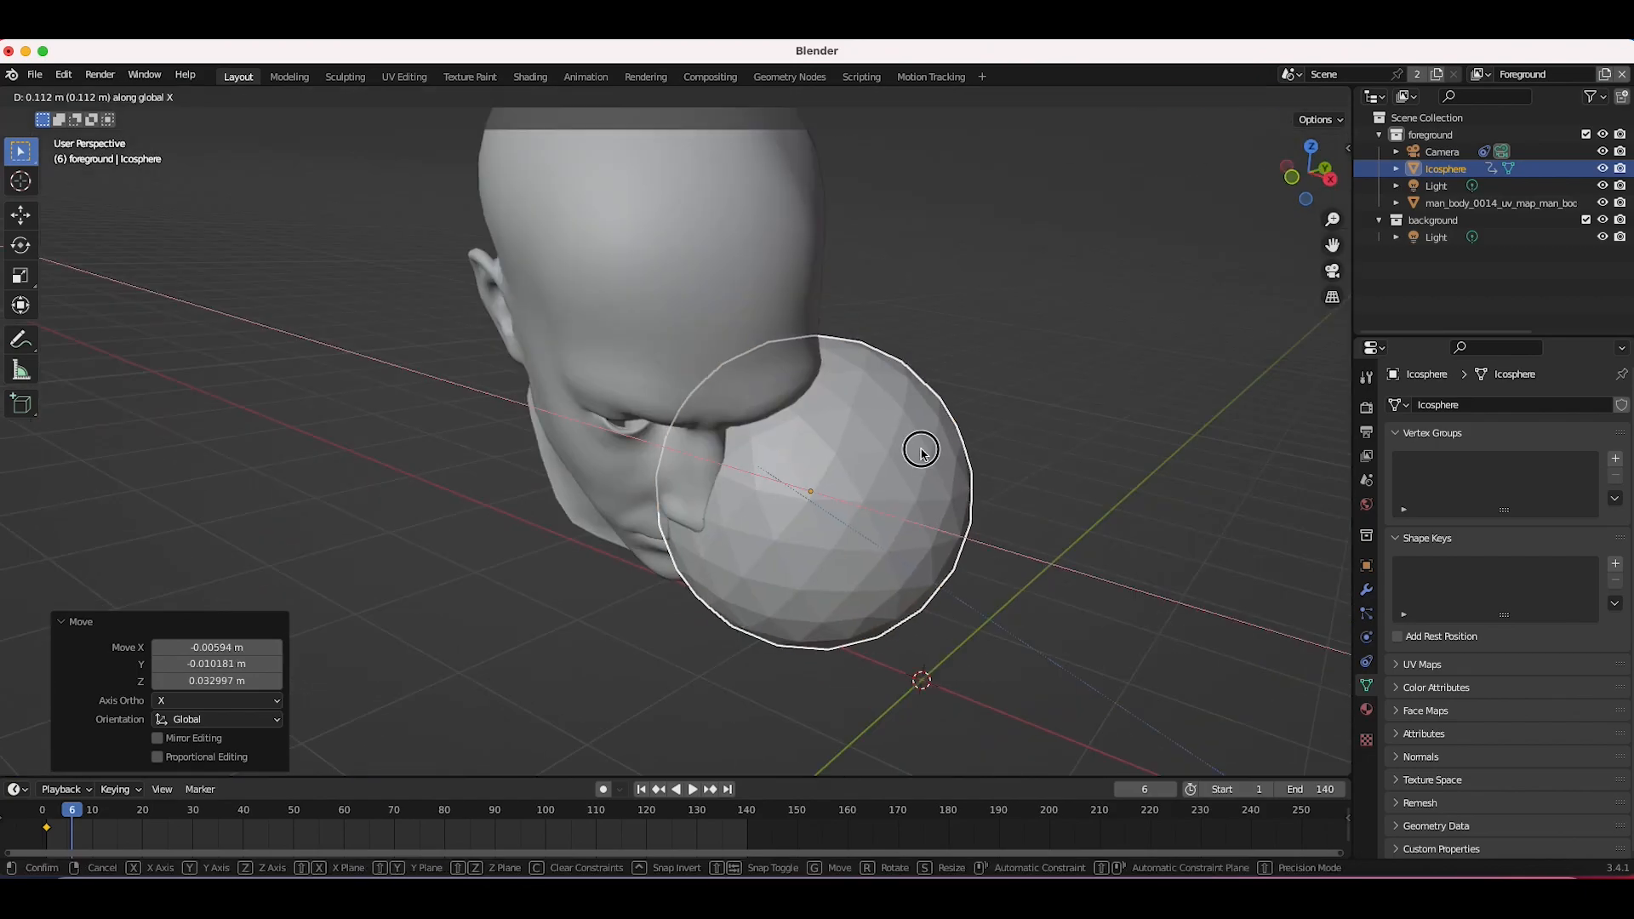
left_click(921, 449)
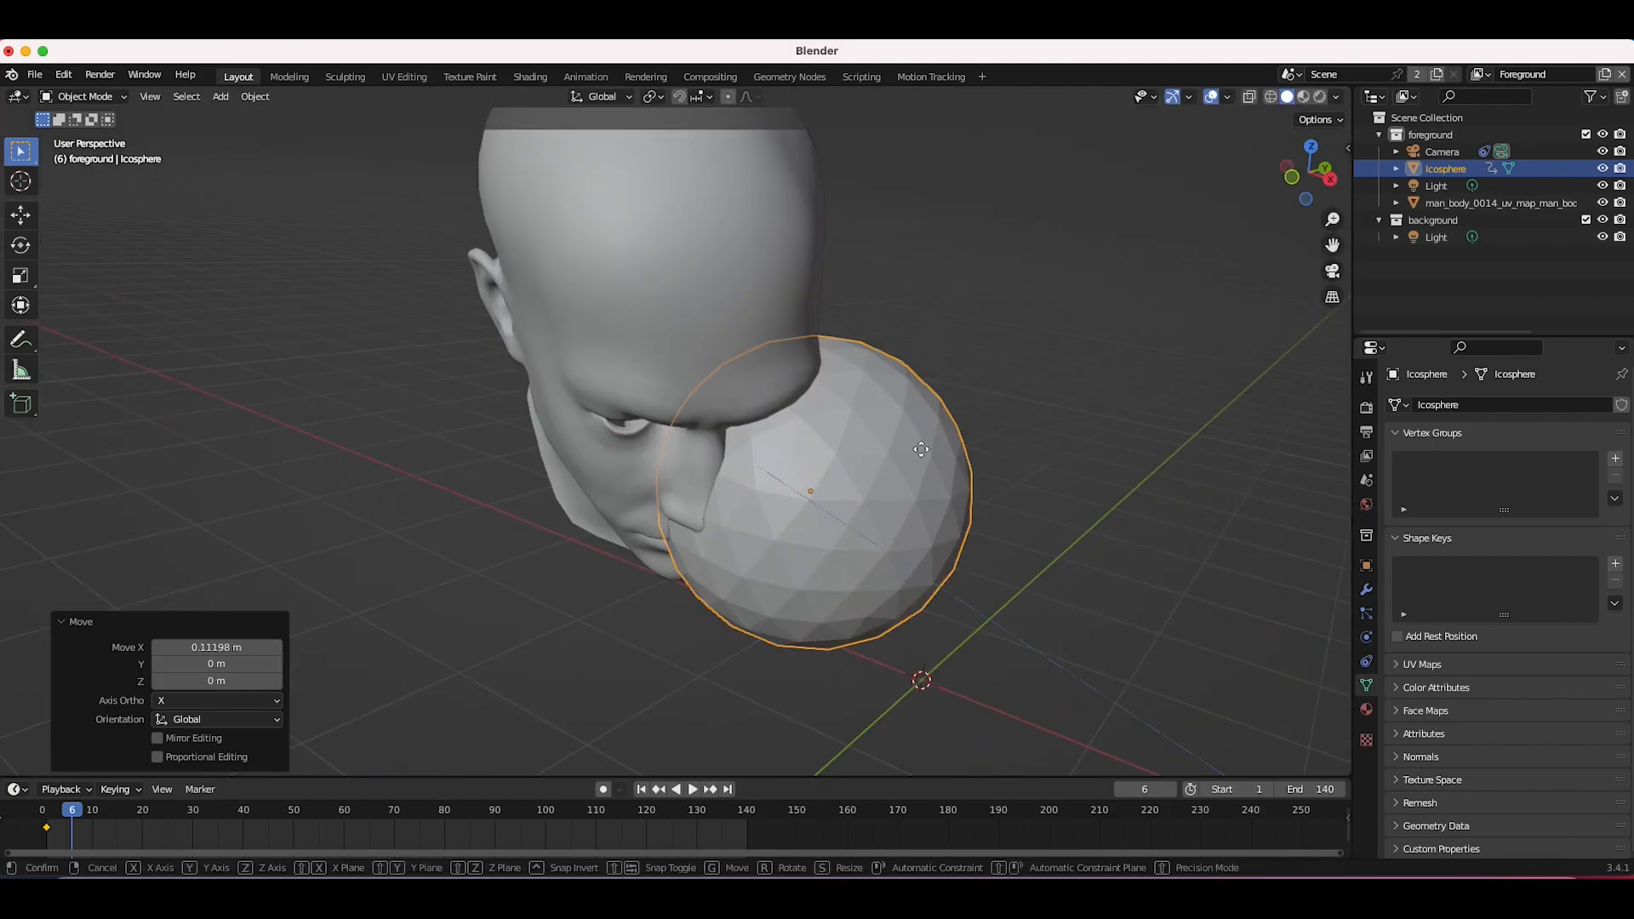
key("g")
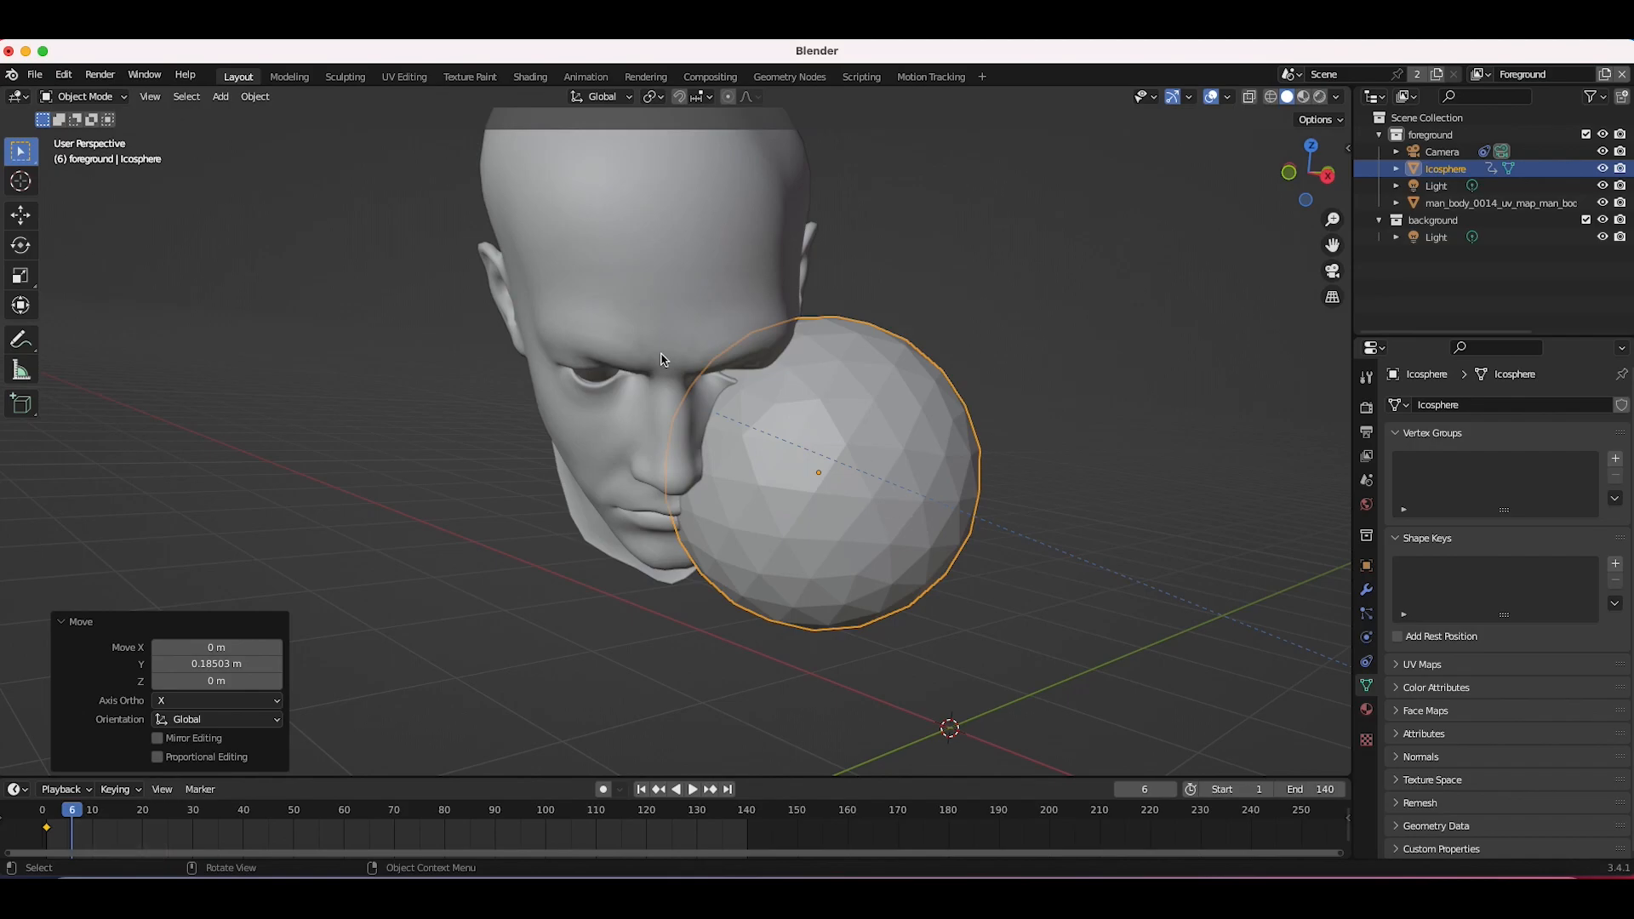
key("i")
left_click(628, 355)
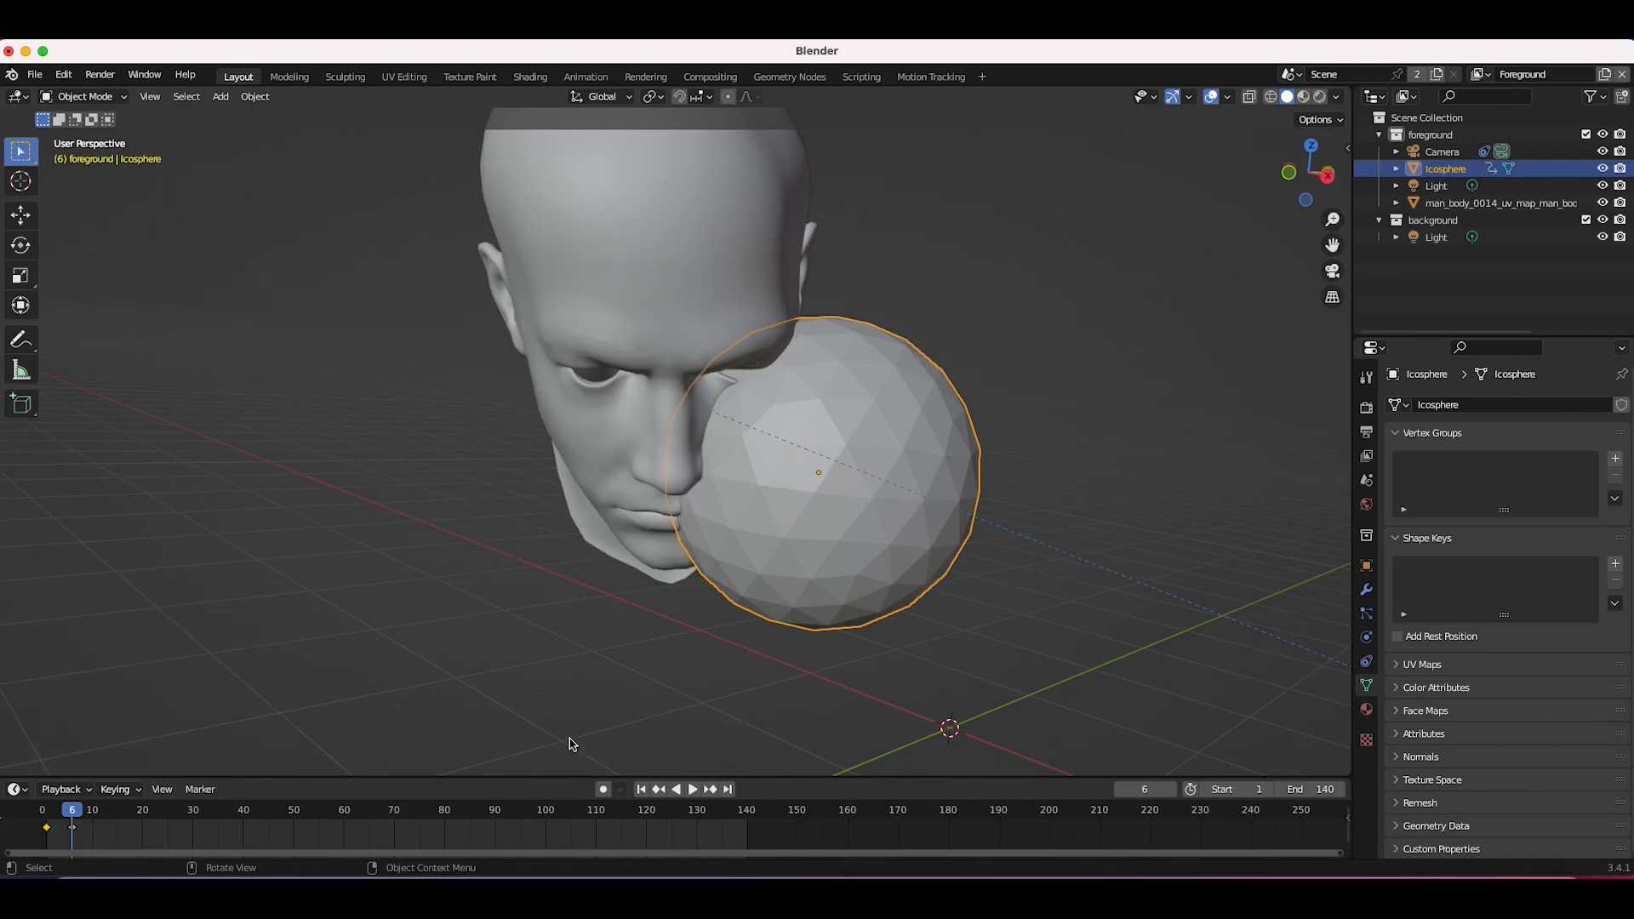
Step: Play back the animation from the start to review the sphere's motion
left_click(642, 792)
key("space")
middle_click_drag(945, 691, 628, 678)
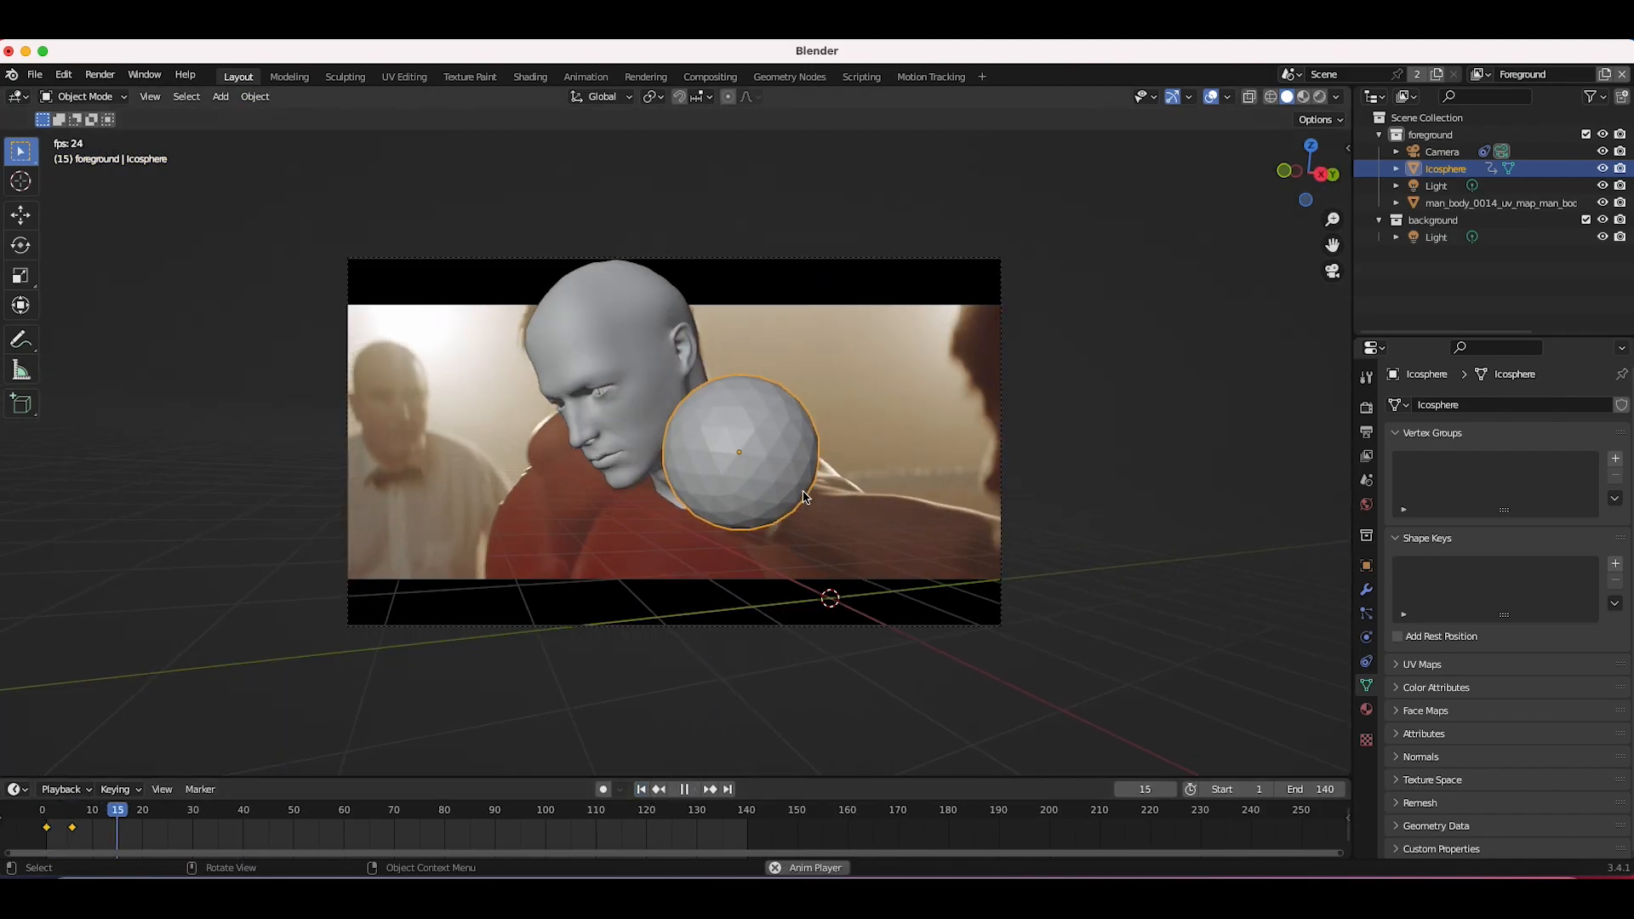
left_click(684, 789)
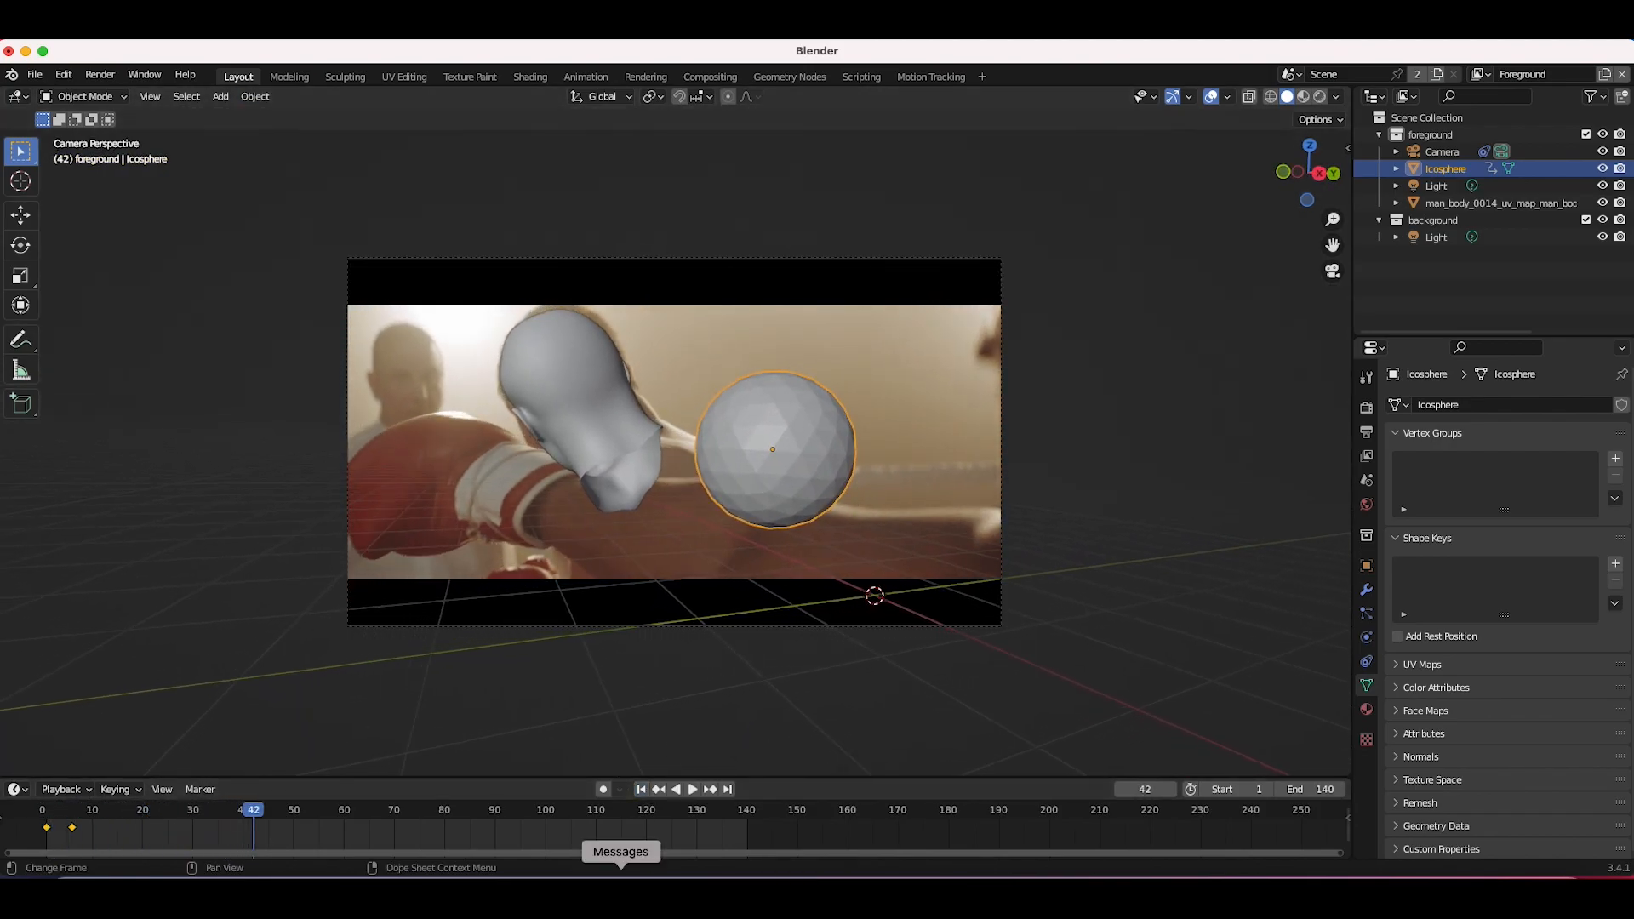
left_click(641, 790)
key("space")
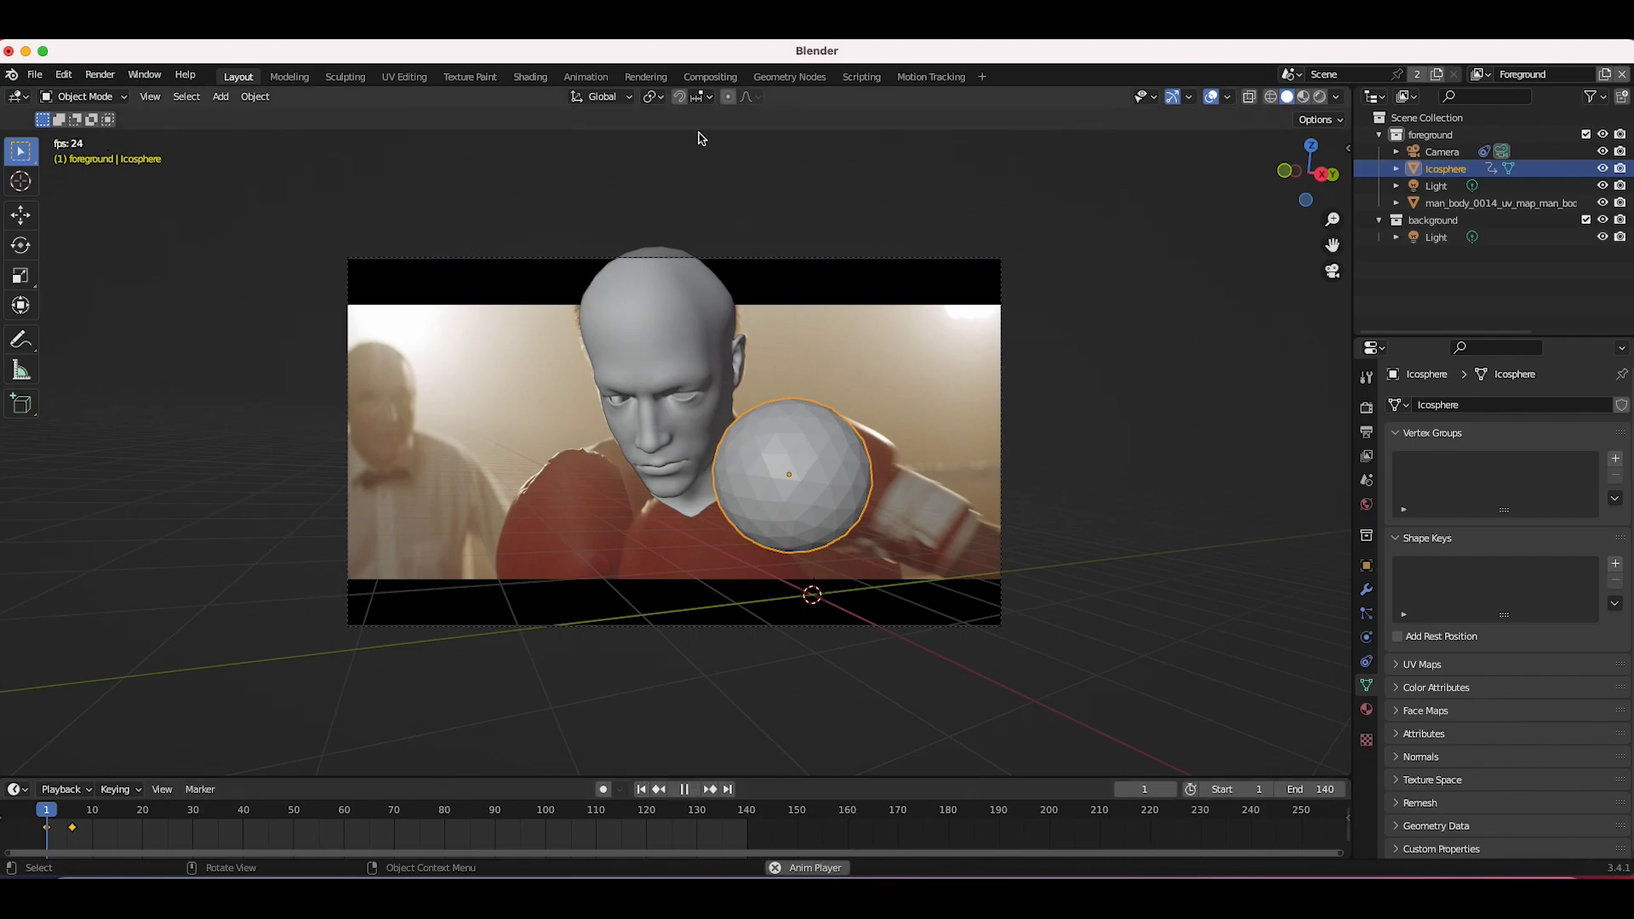
key("space")
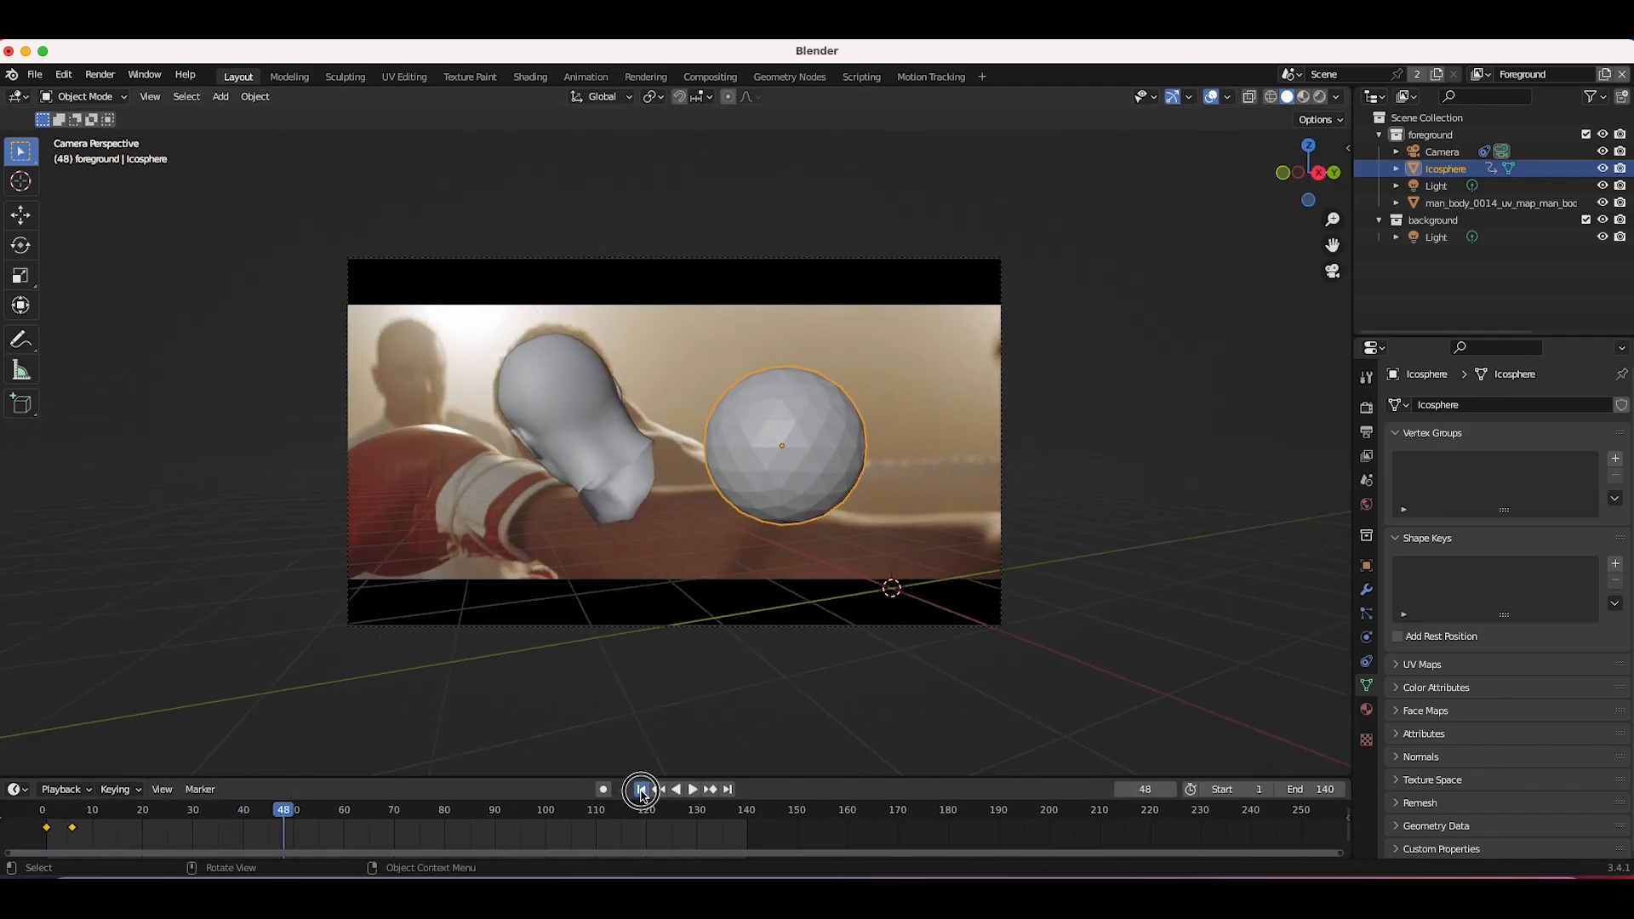
left_click(643, 790)
key("space")
key("space")
Step: Go to frame 11, move the sphere against the head and keyframe it
left_click(98, 811)
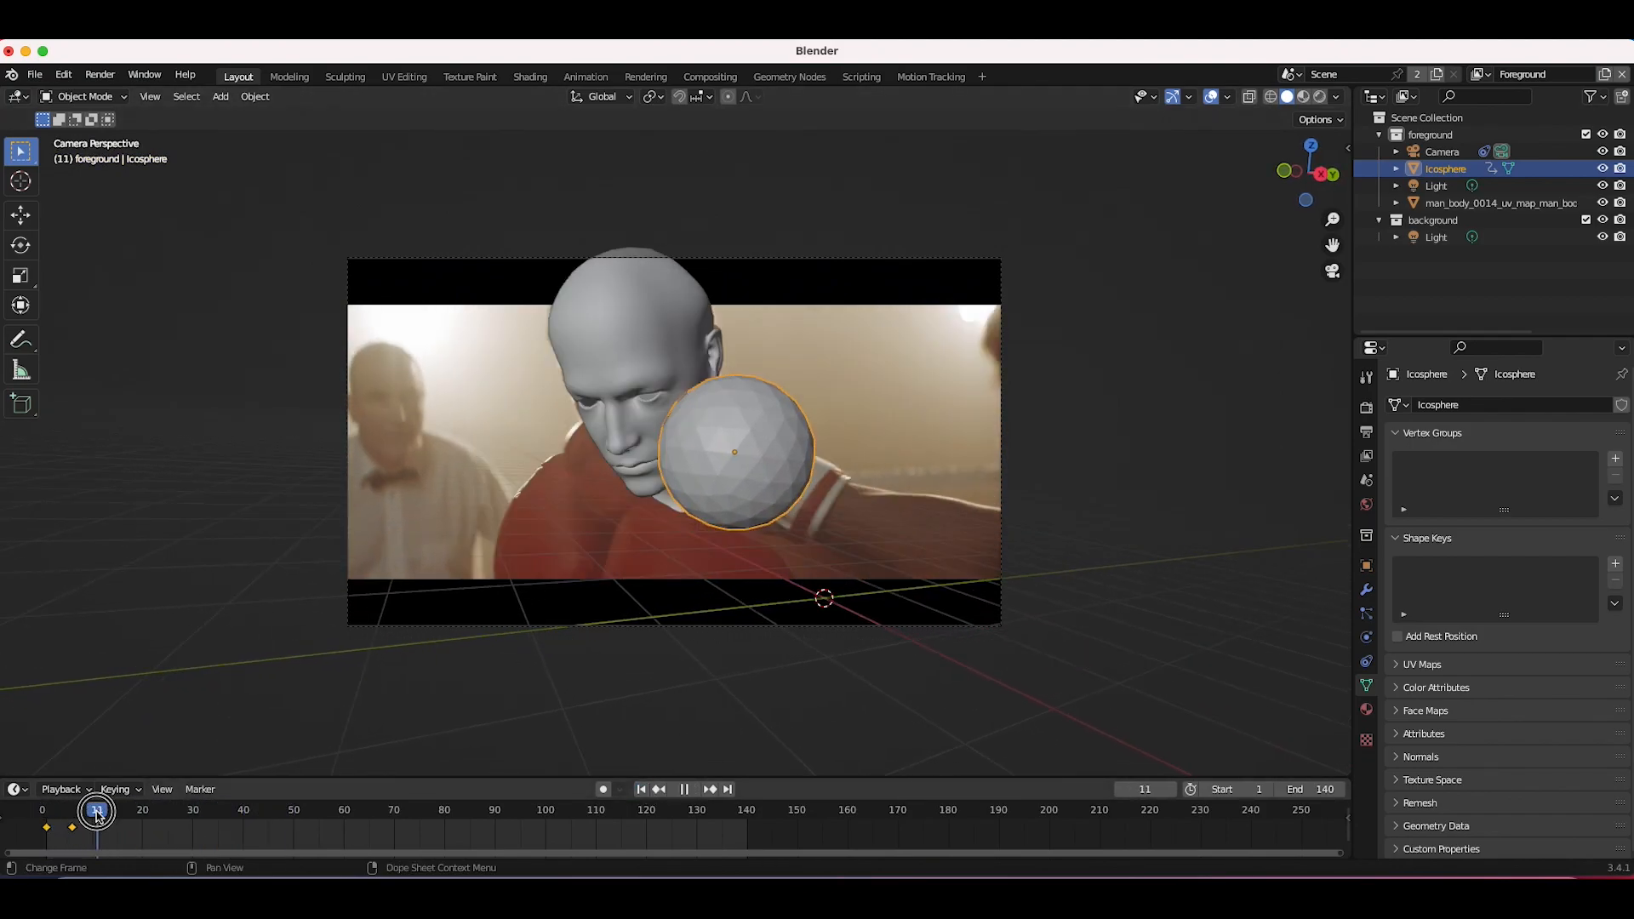
key("g")
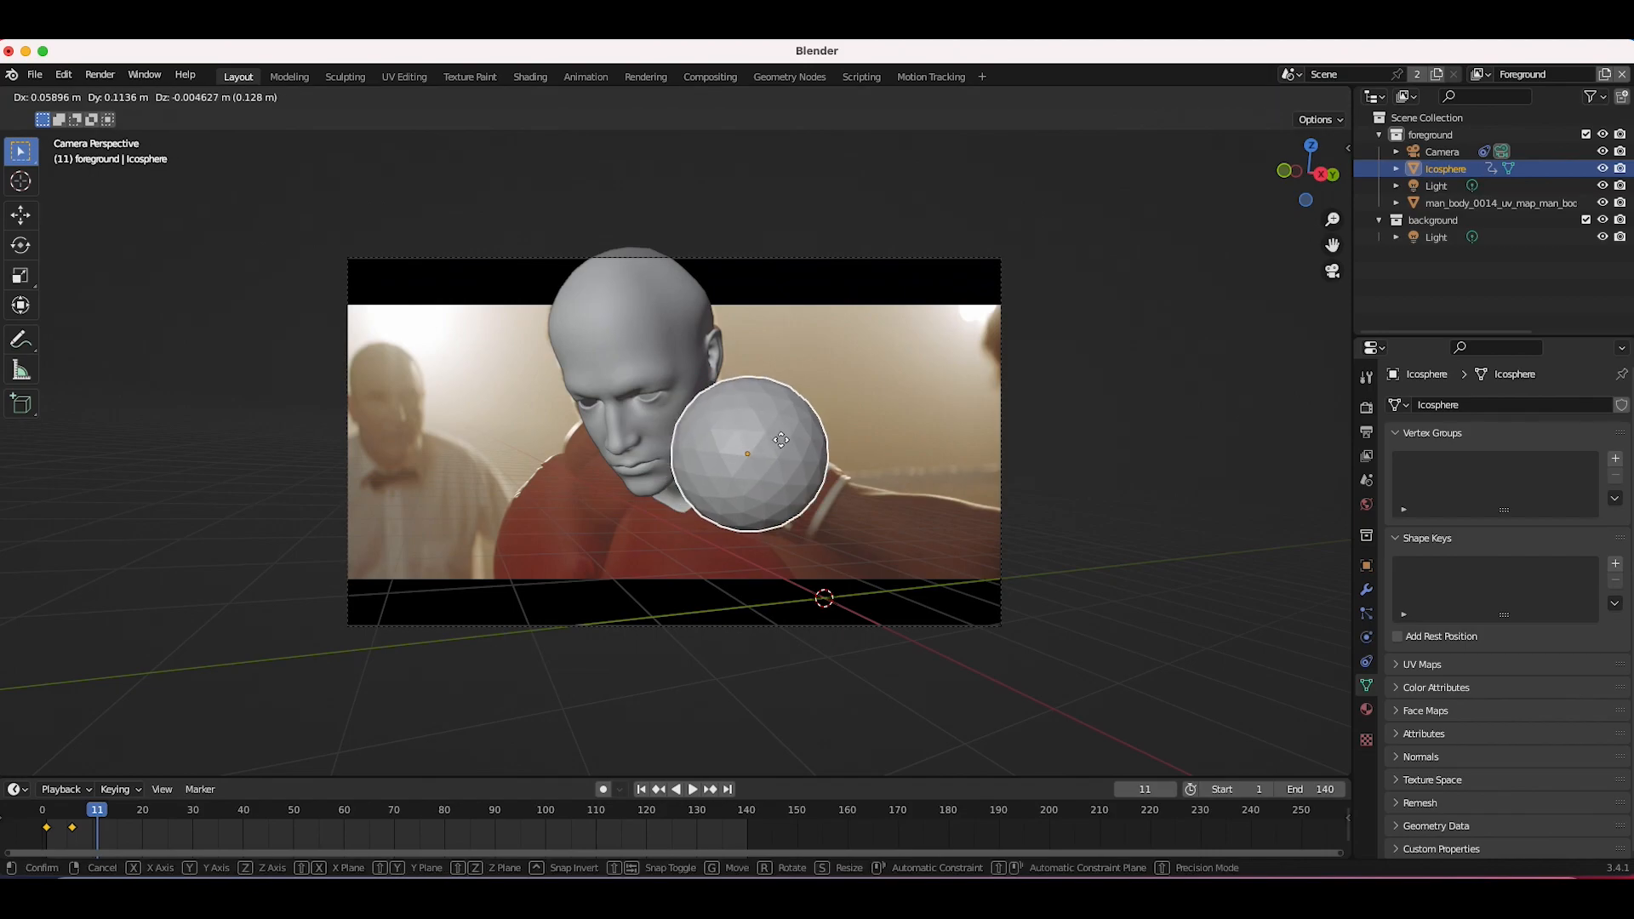
left_click(814, 450)
key("i")
Step: Shift the third keyframe later to about frame 16 and replay the animation from the start
key("space")
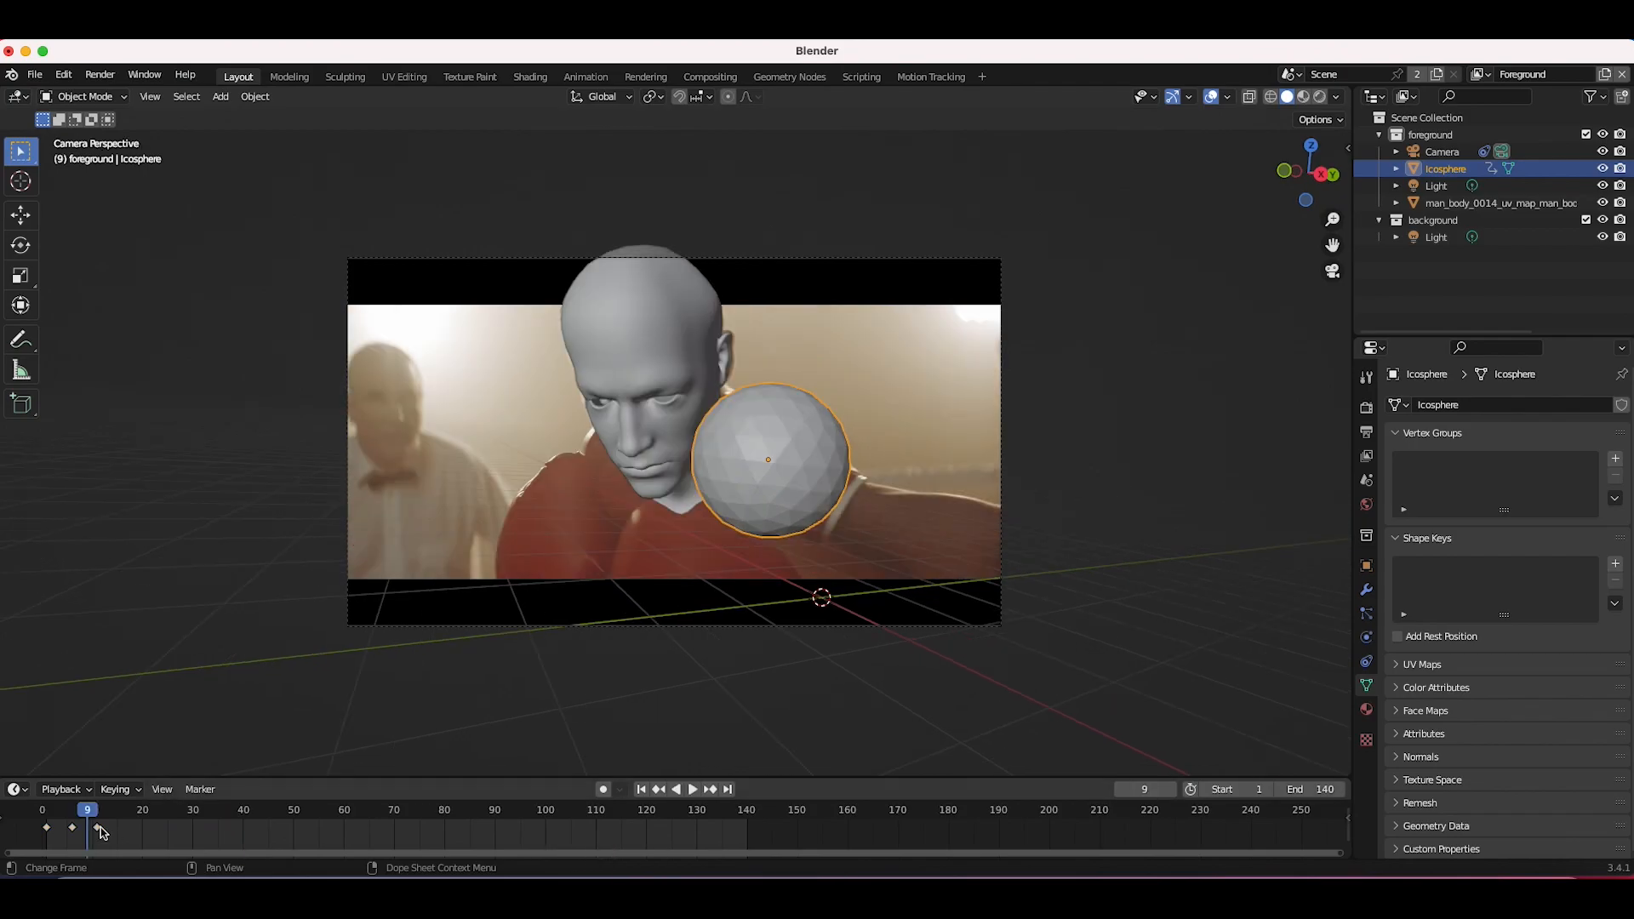
left_click_drag(100, 828, 127, 827)
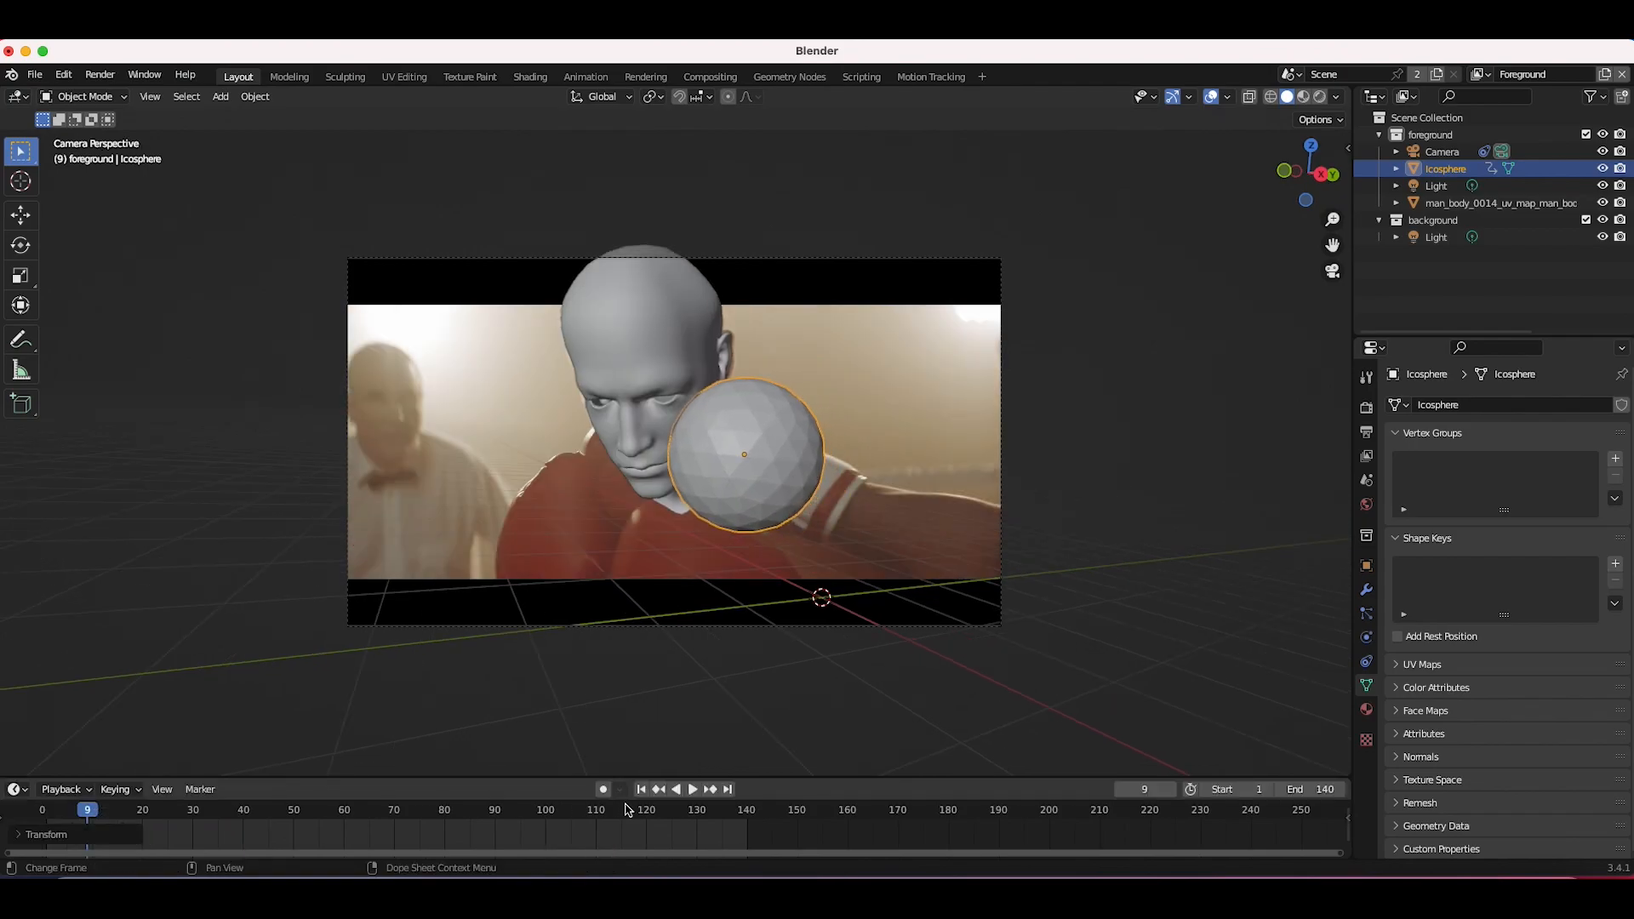
left_click(642, 790)
key("space")
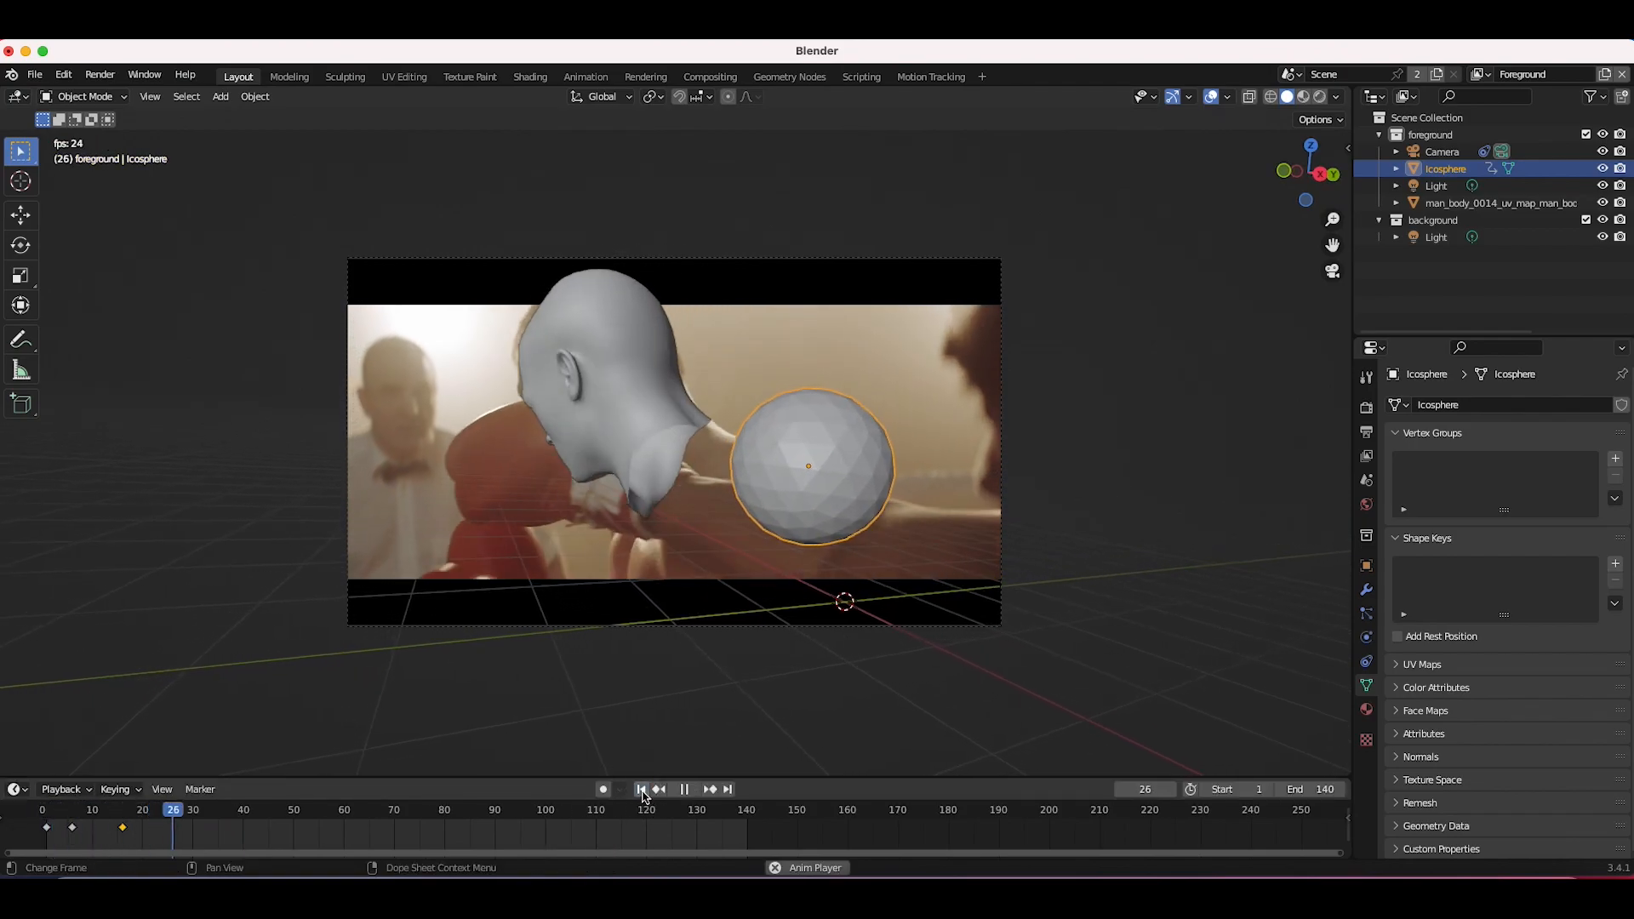
key("Escape")
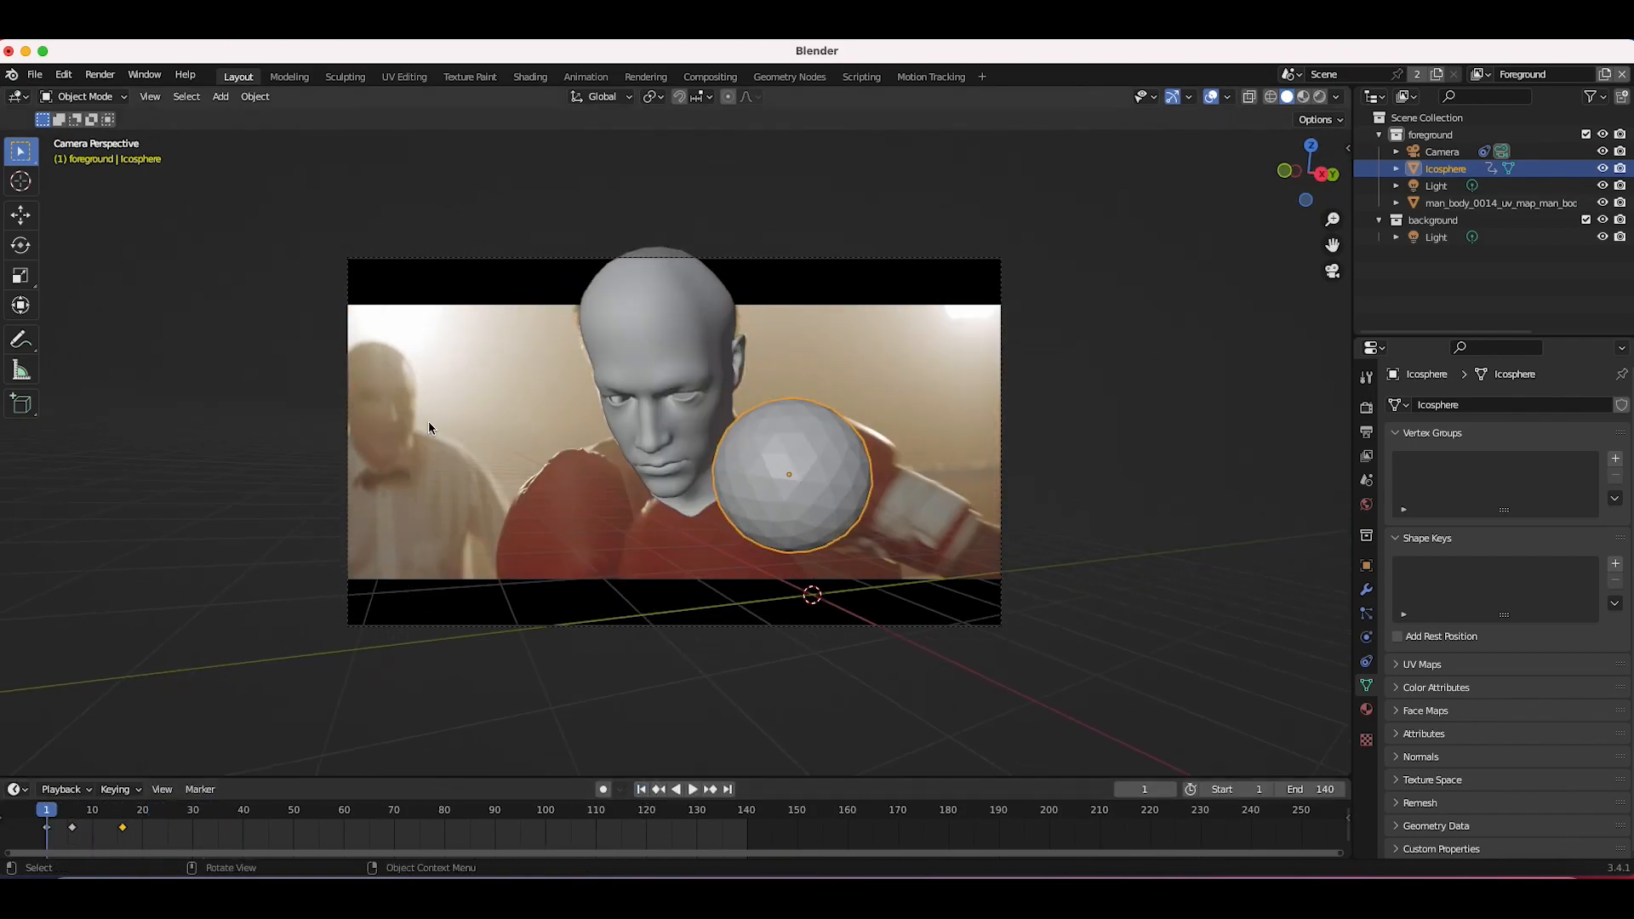
Step: Select the head model, add Soft Body physics to it and play the animation to test it
left_click(622, 315)
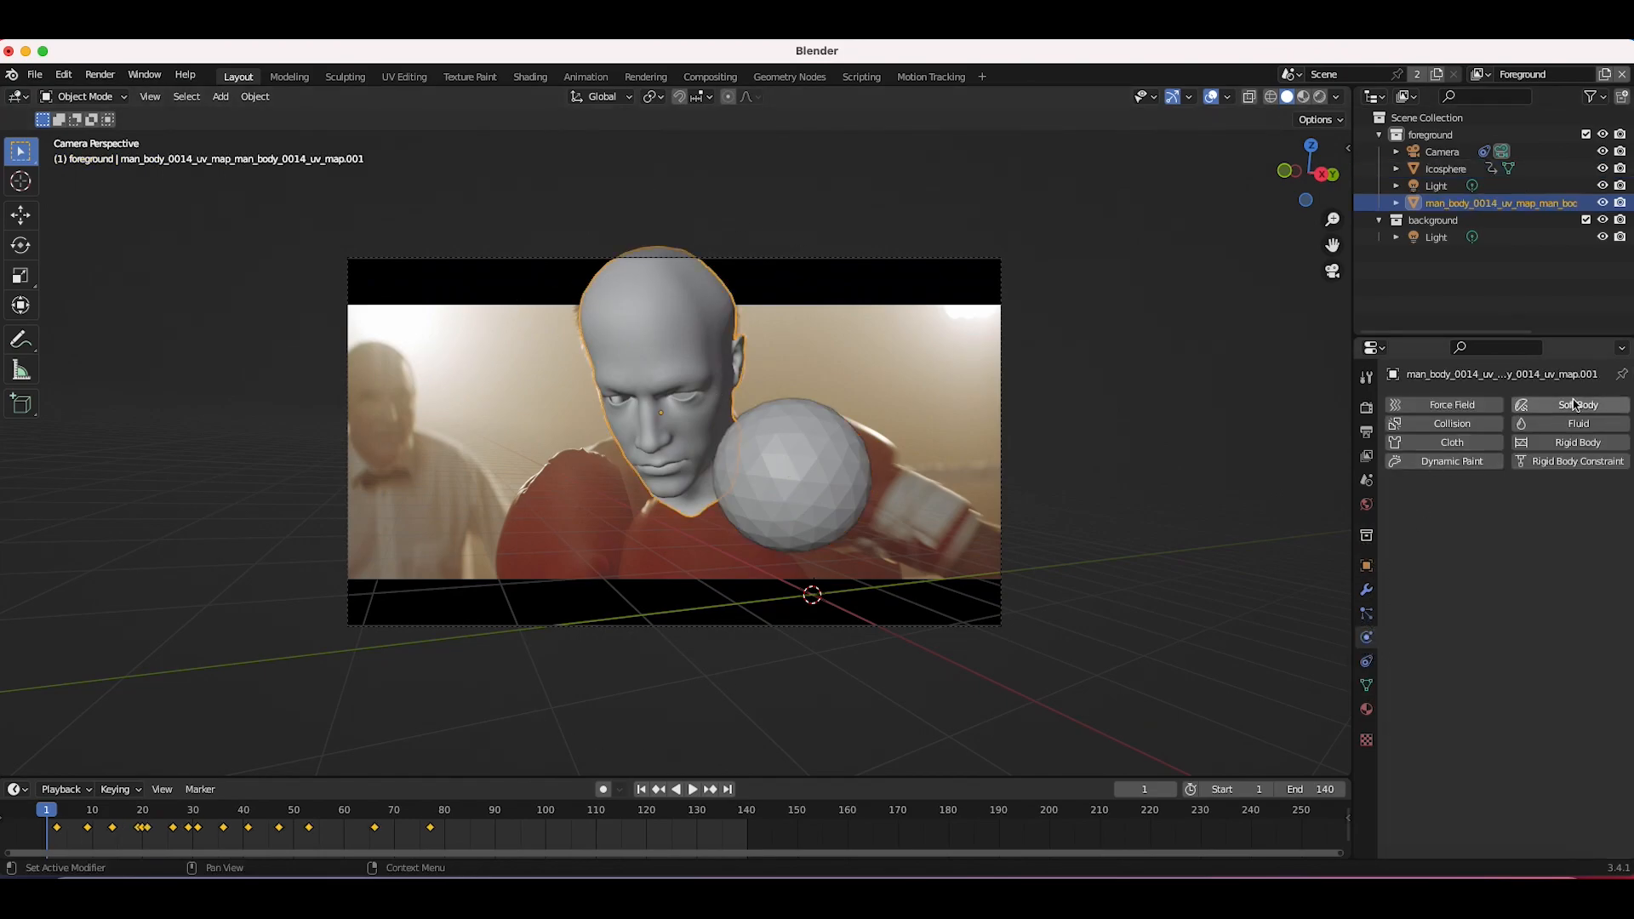
left_click(1570, 408)
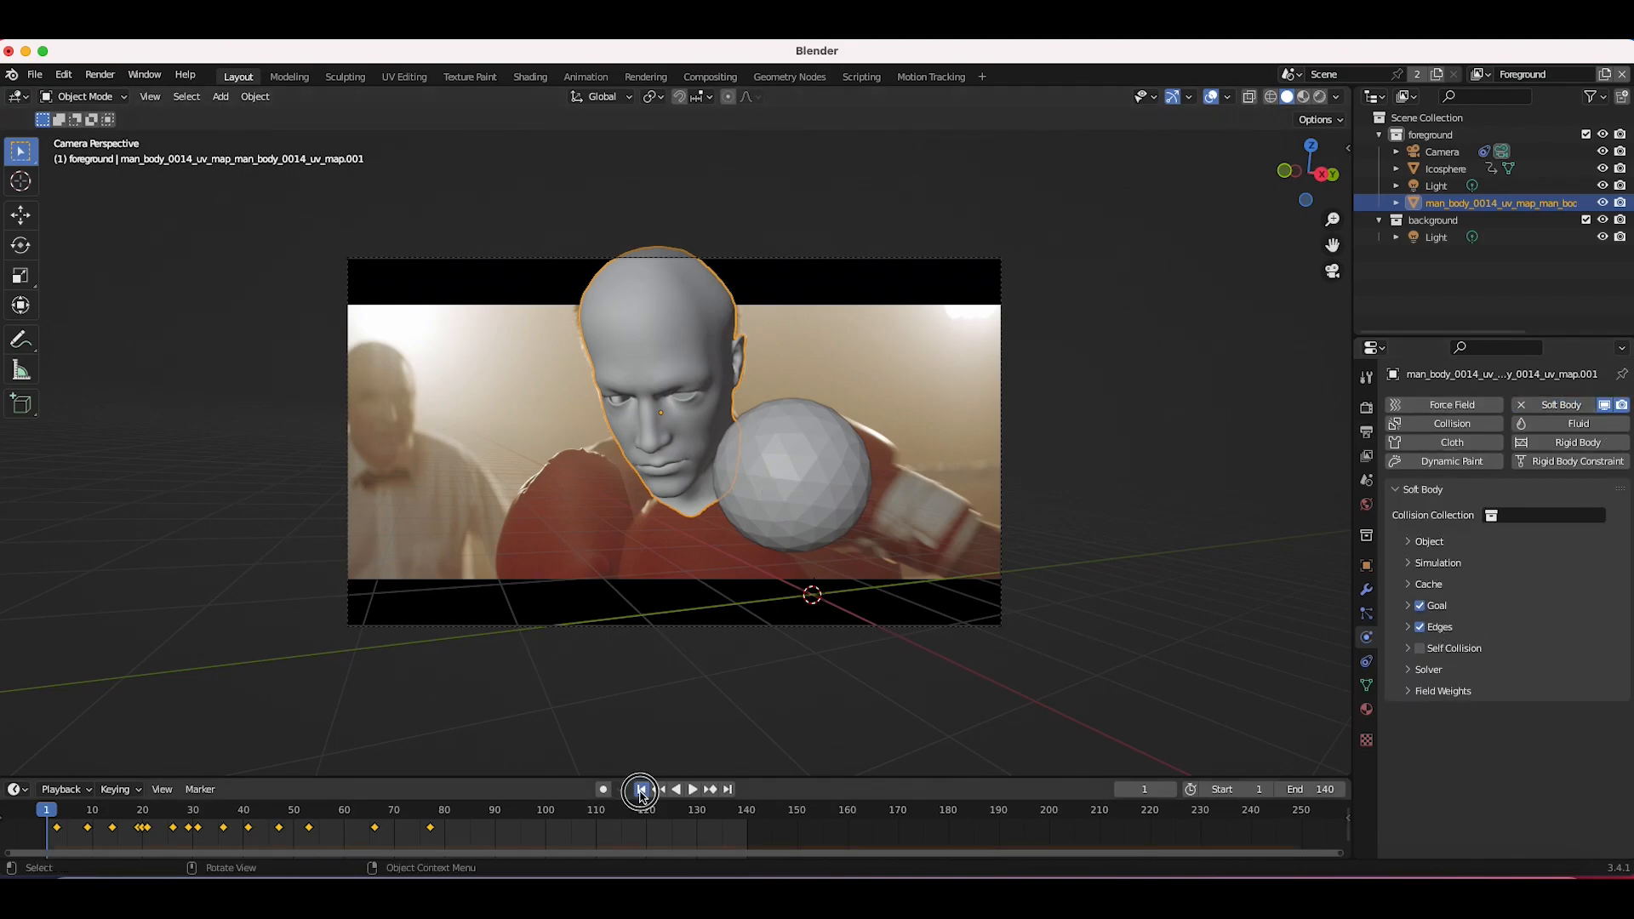
key("space")
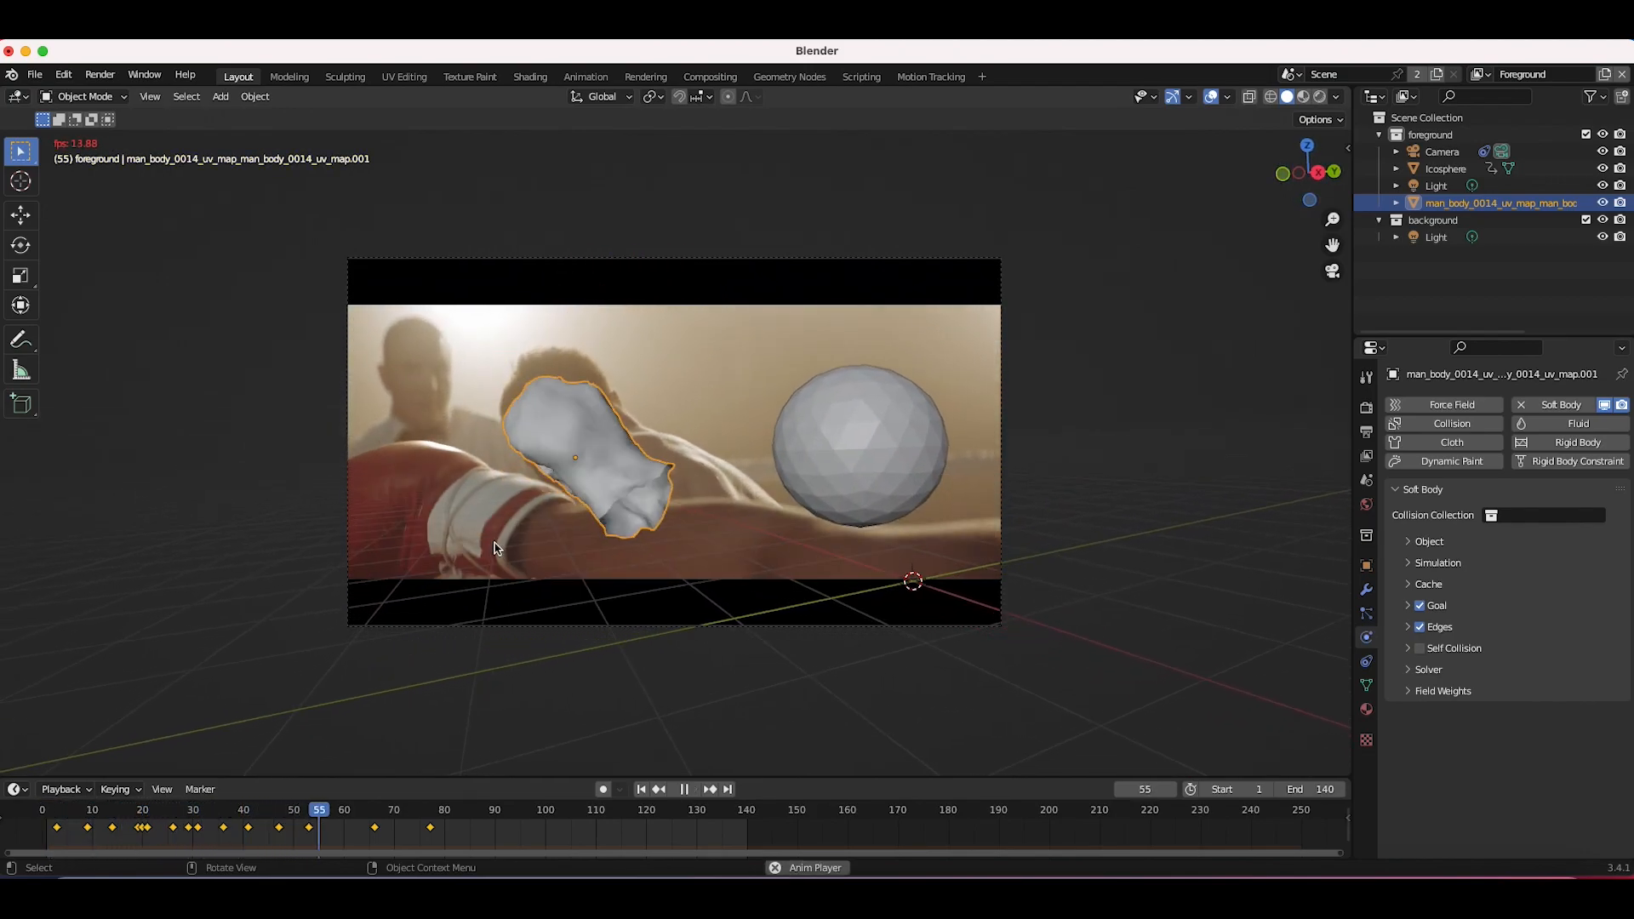
key("space")
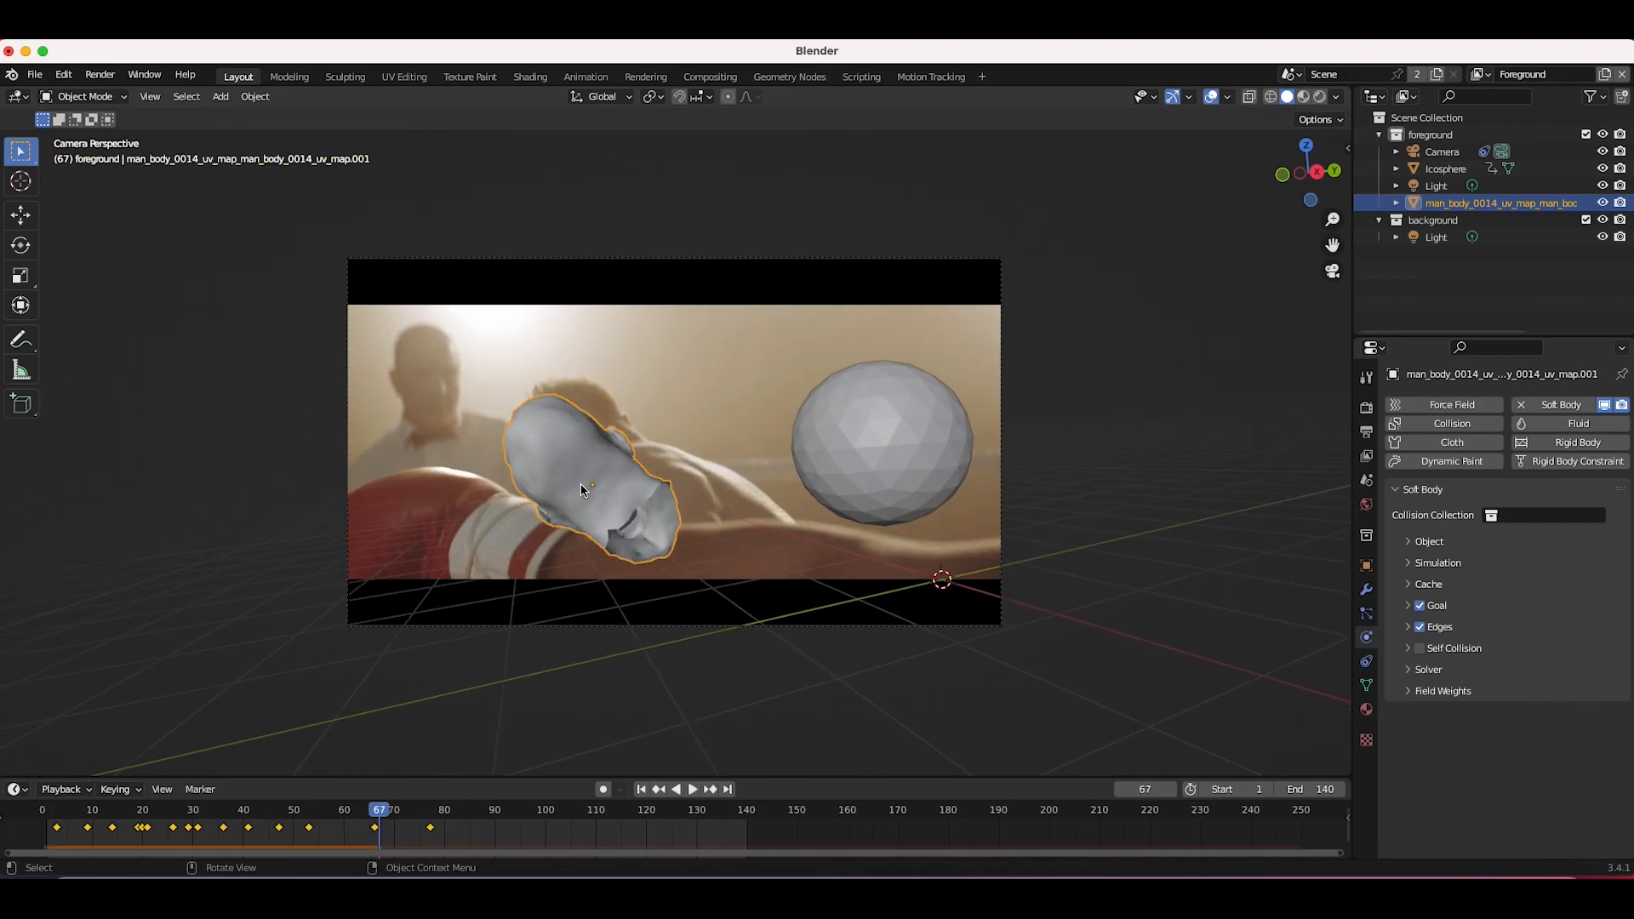
Step: Select the sphere, add Collision physics to it and return to the first frame
left_click(877, 415)
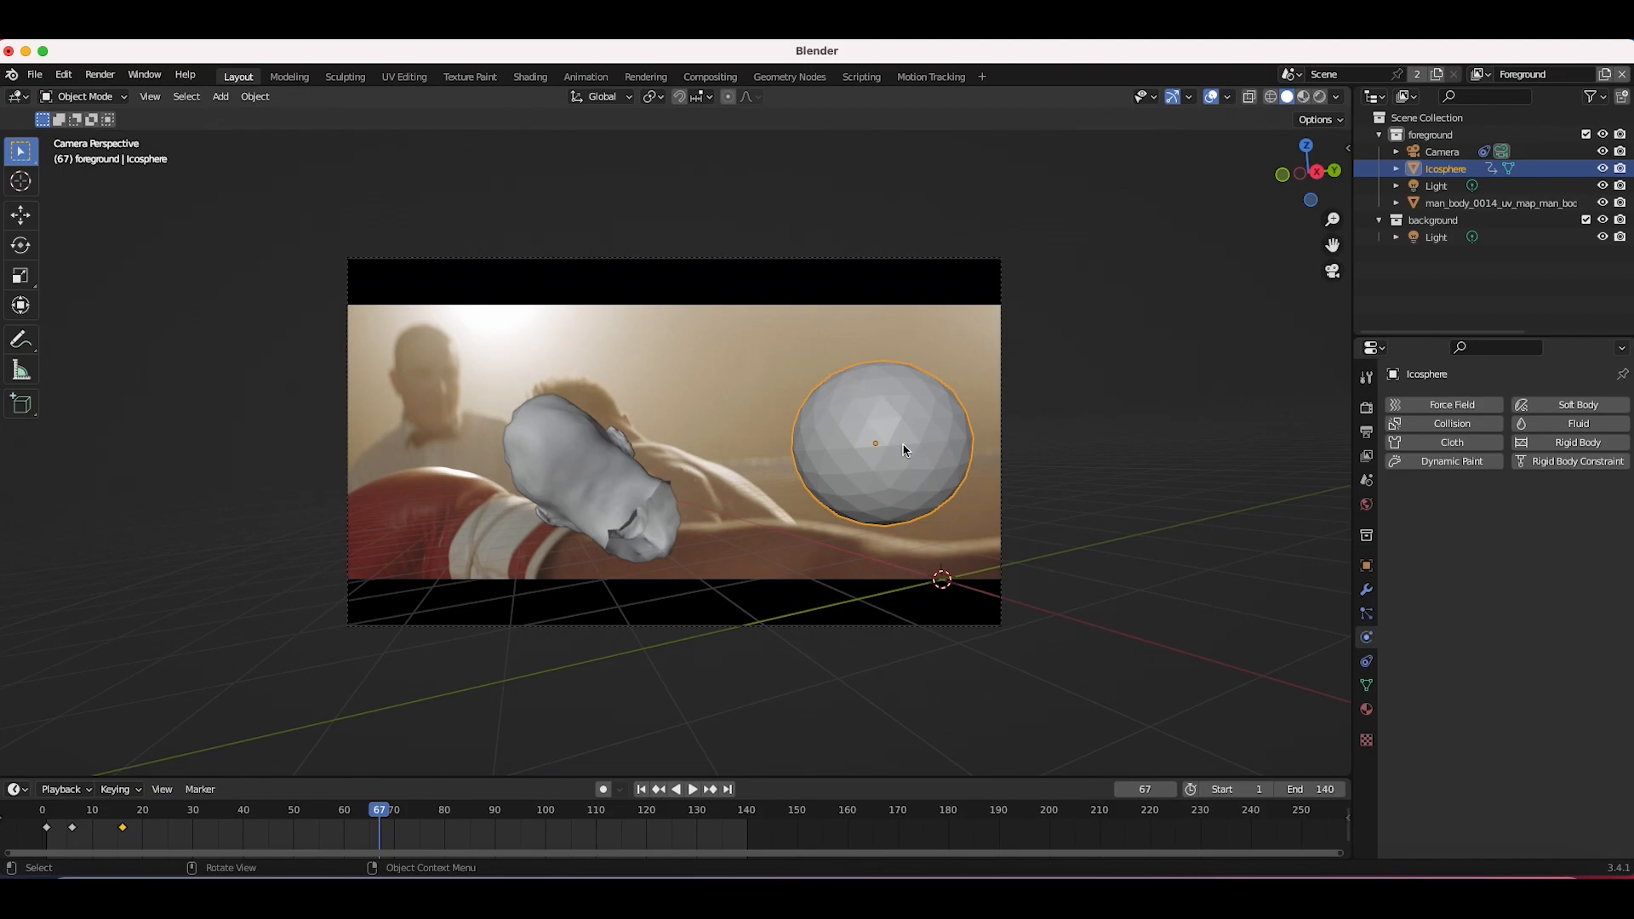
left_click(1452, 423)
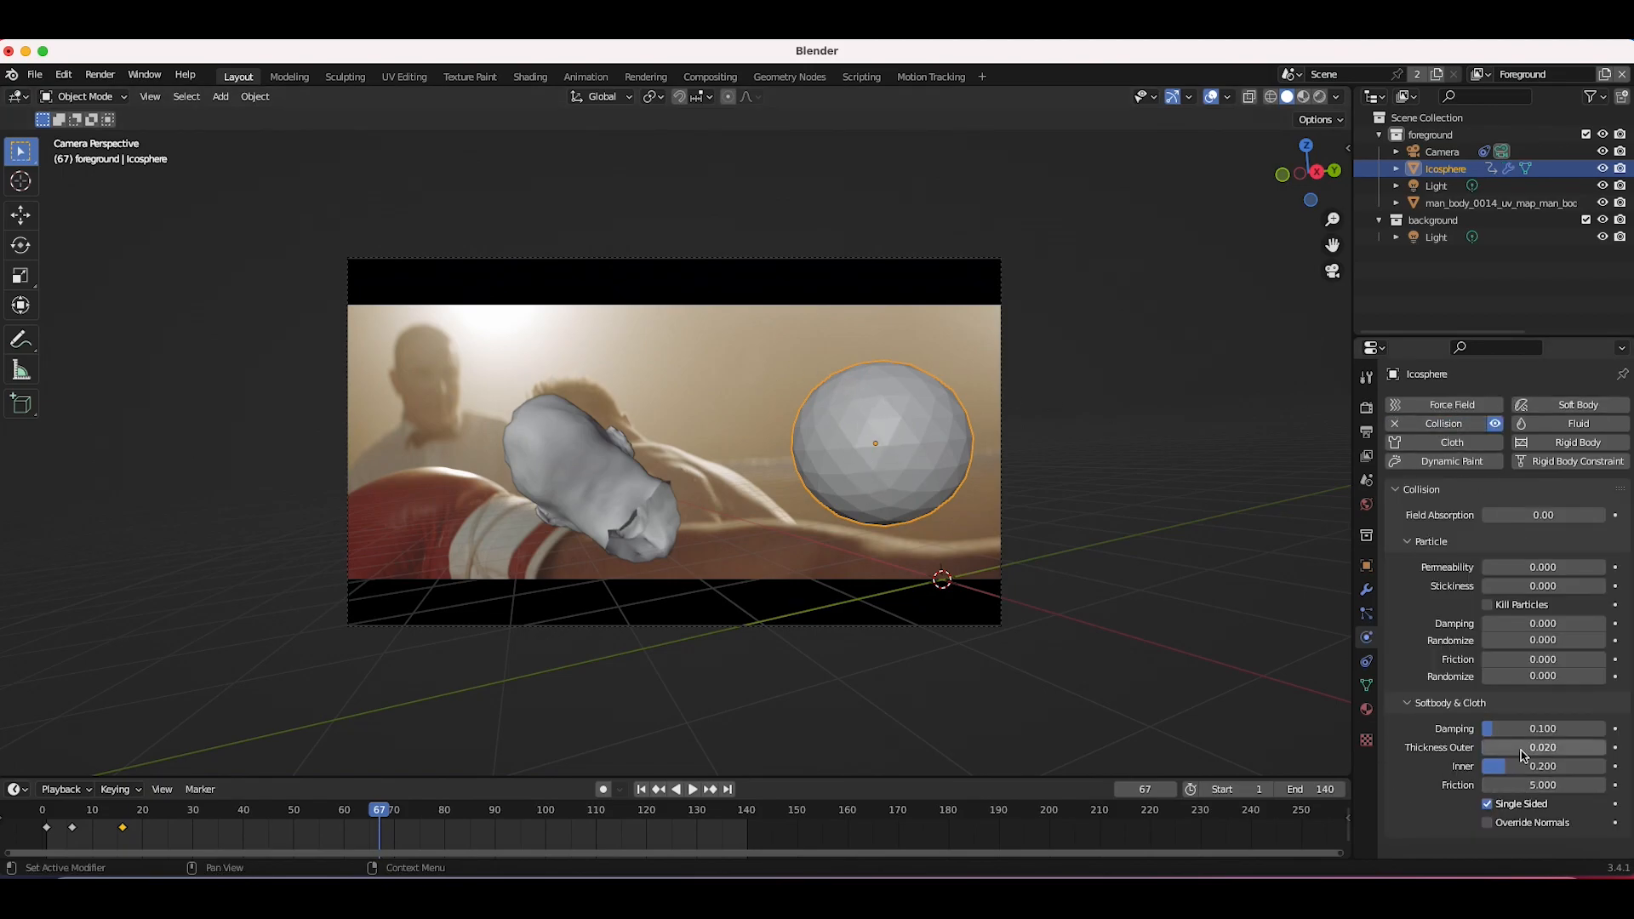
key("shift+Left")
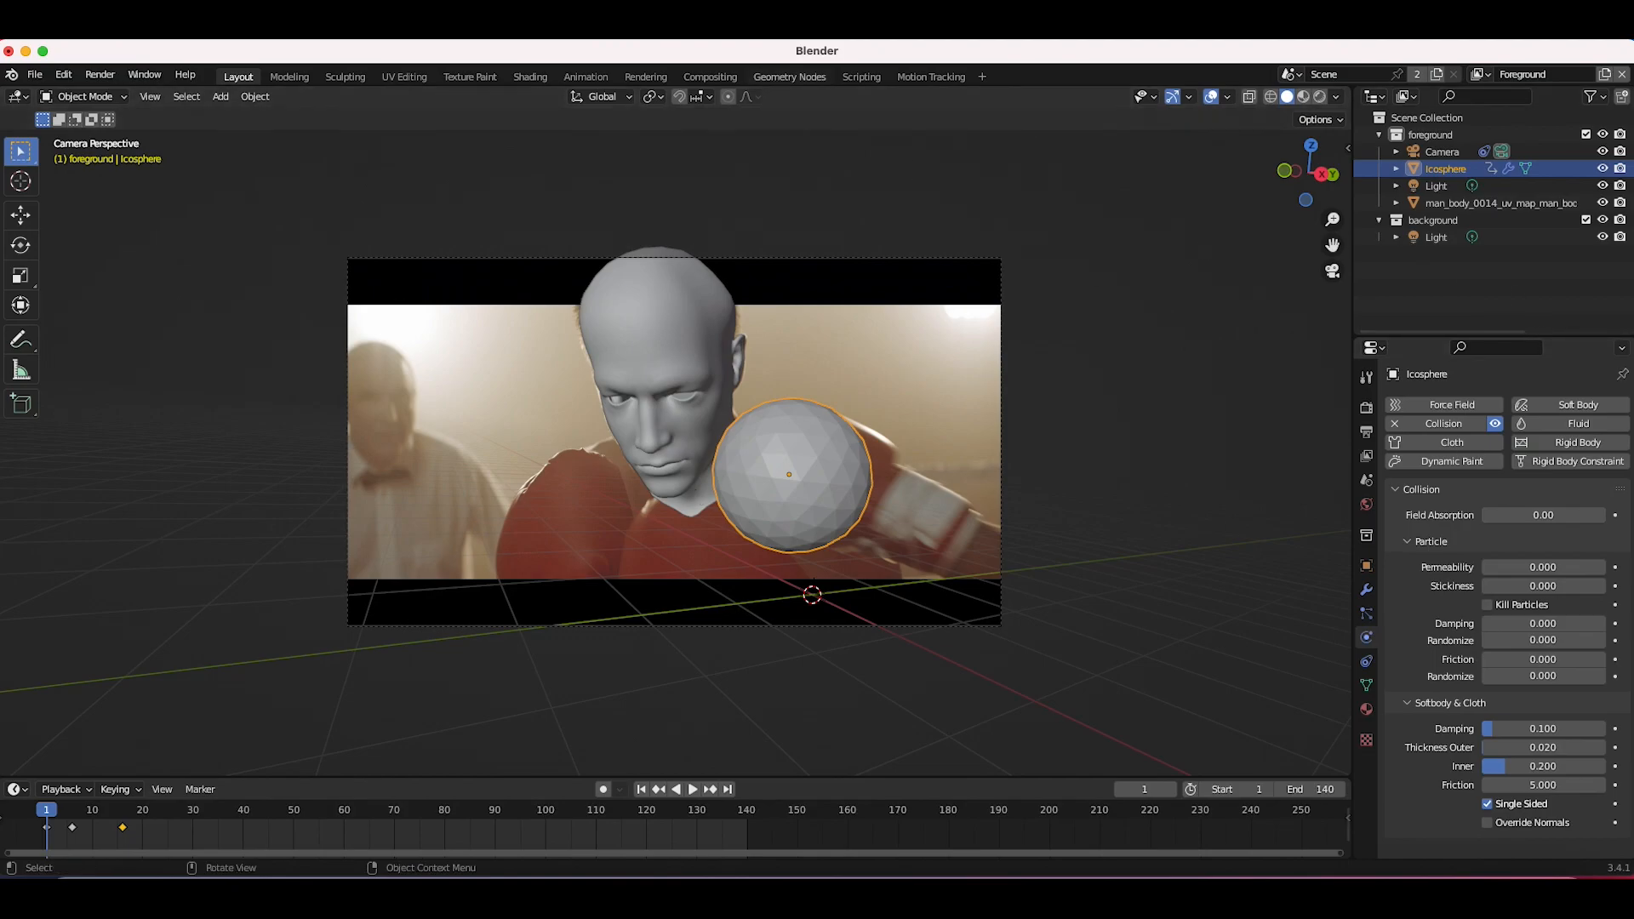
Step: Save the project as "Boxer punch effect tutorial"
left_click(35, 74)
left_click(68, 198)
double_click(724, 447)
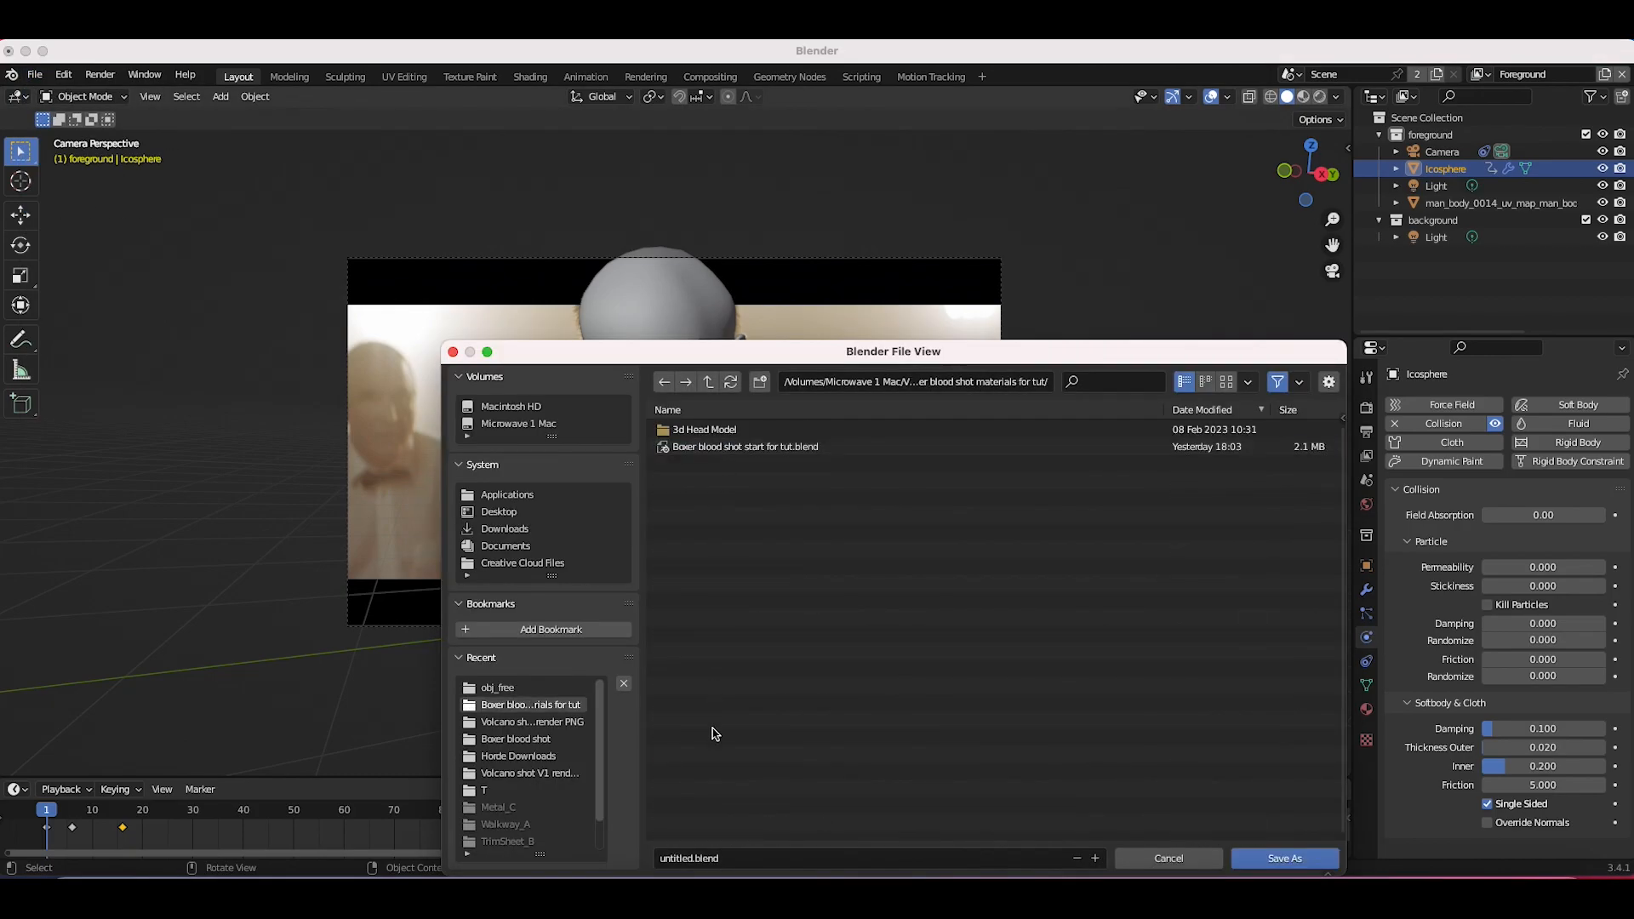
left_click(673, 743)
type("Boxer punch effect tutorial")
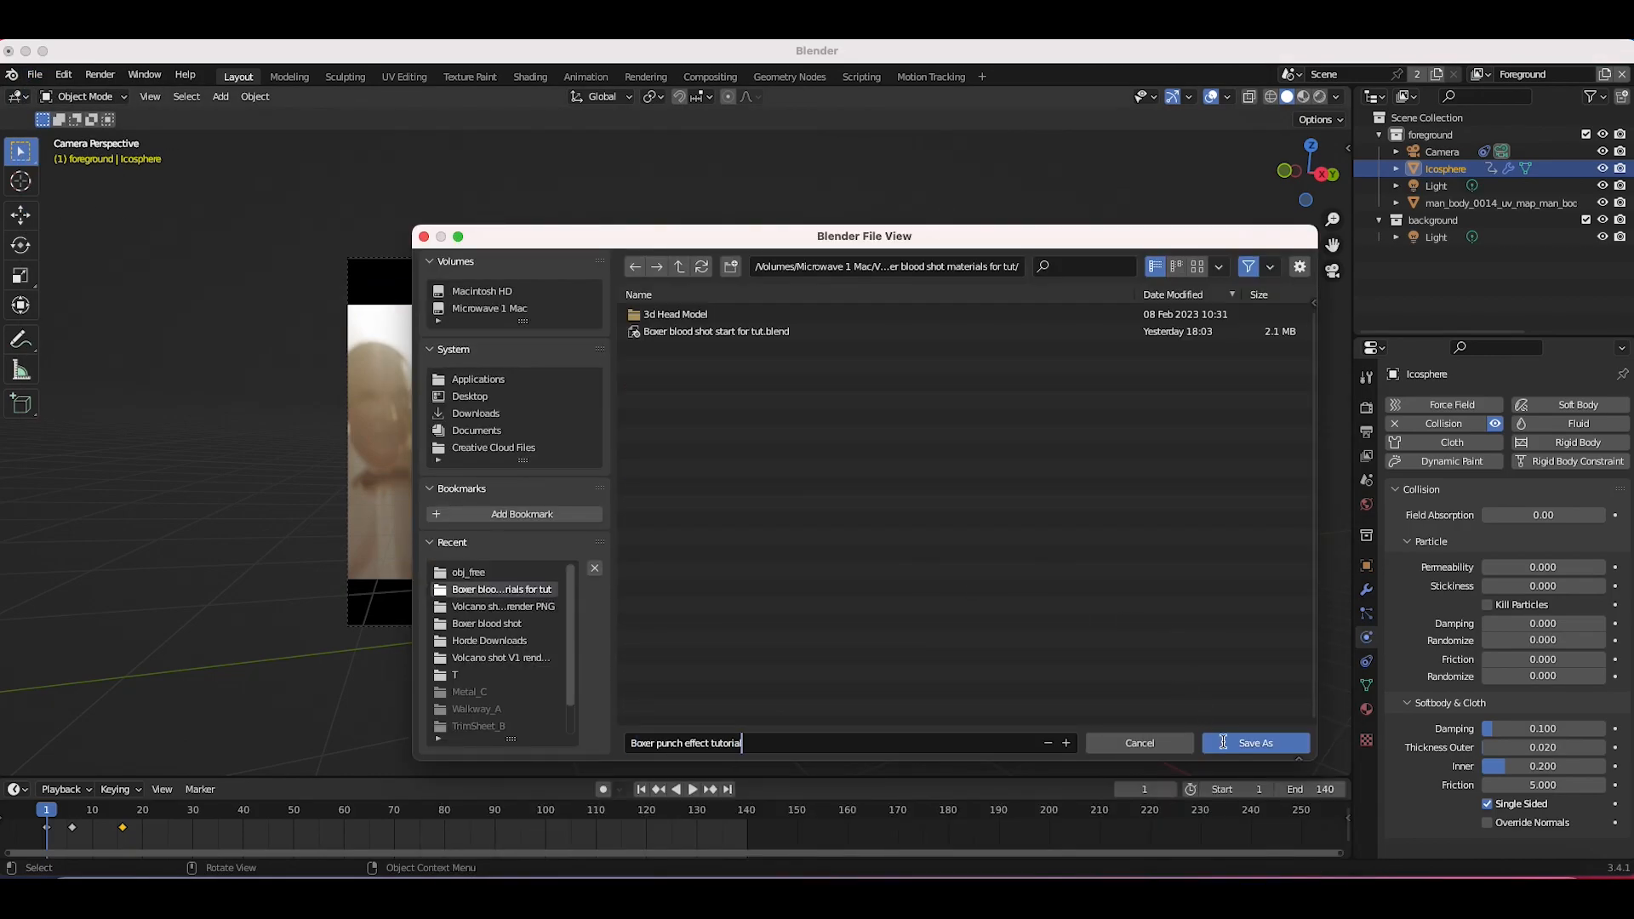
left_click(1222, 743)
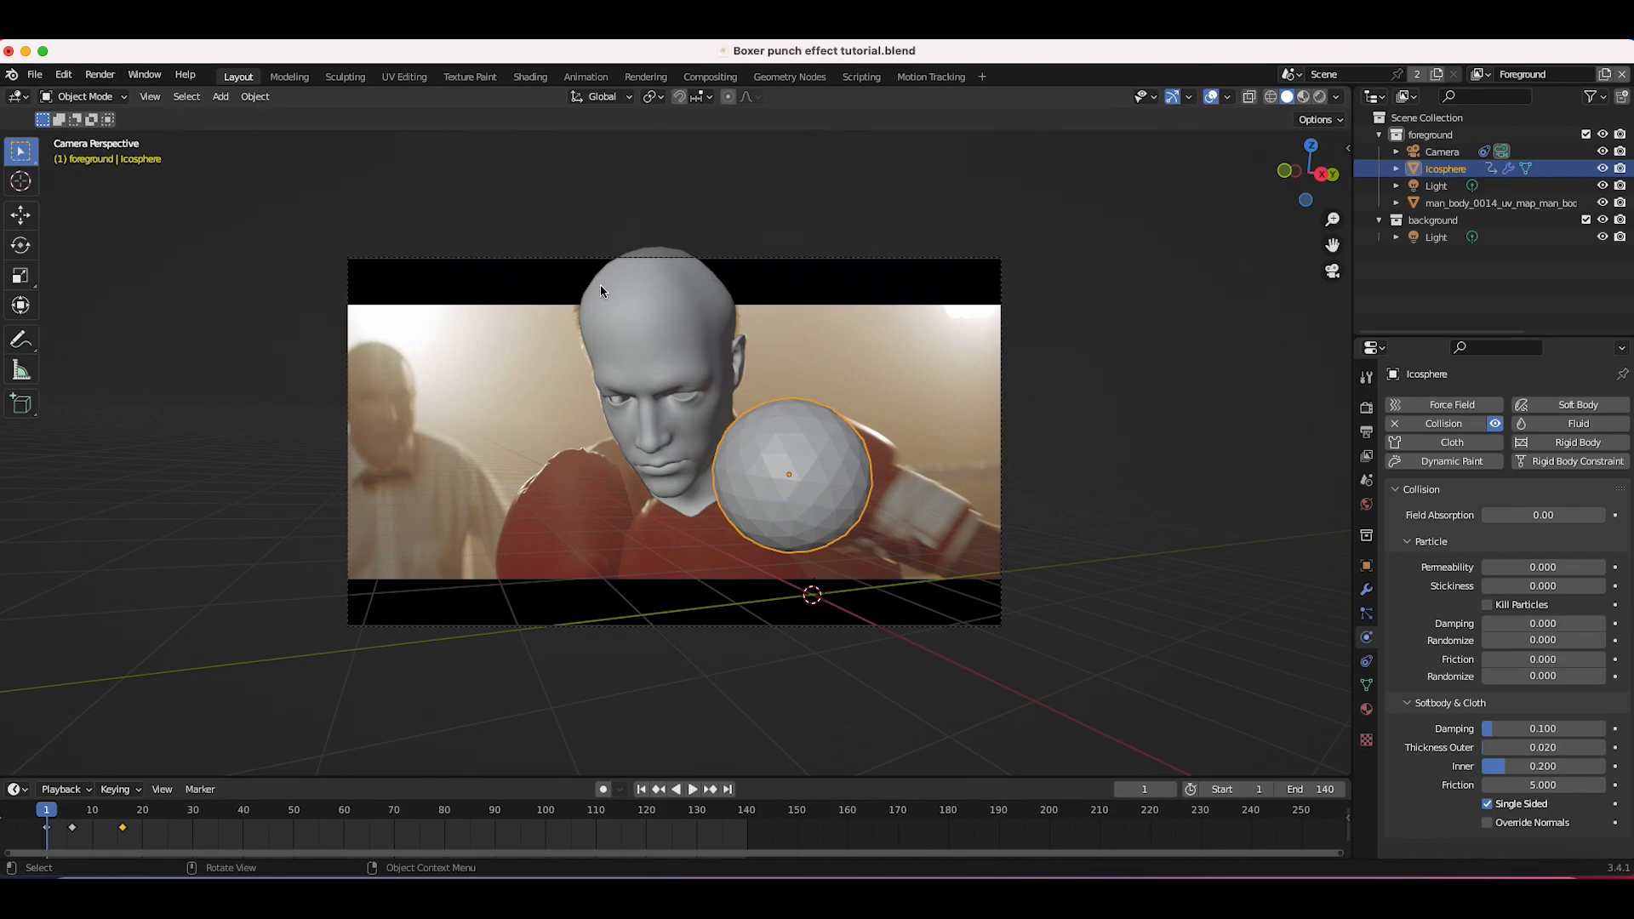
Step: Select the head model and set its soft body Field Weights gravity to 0
left_click(630, 331)
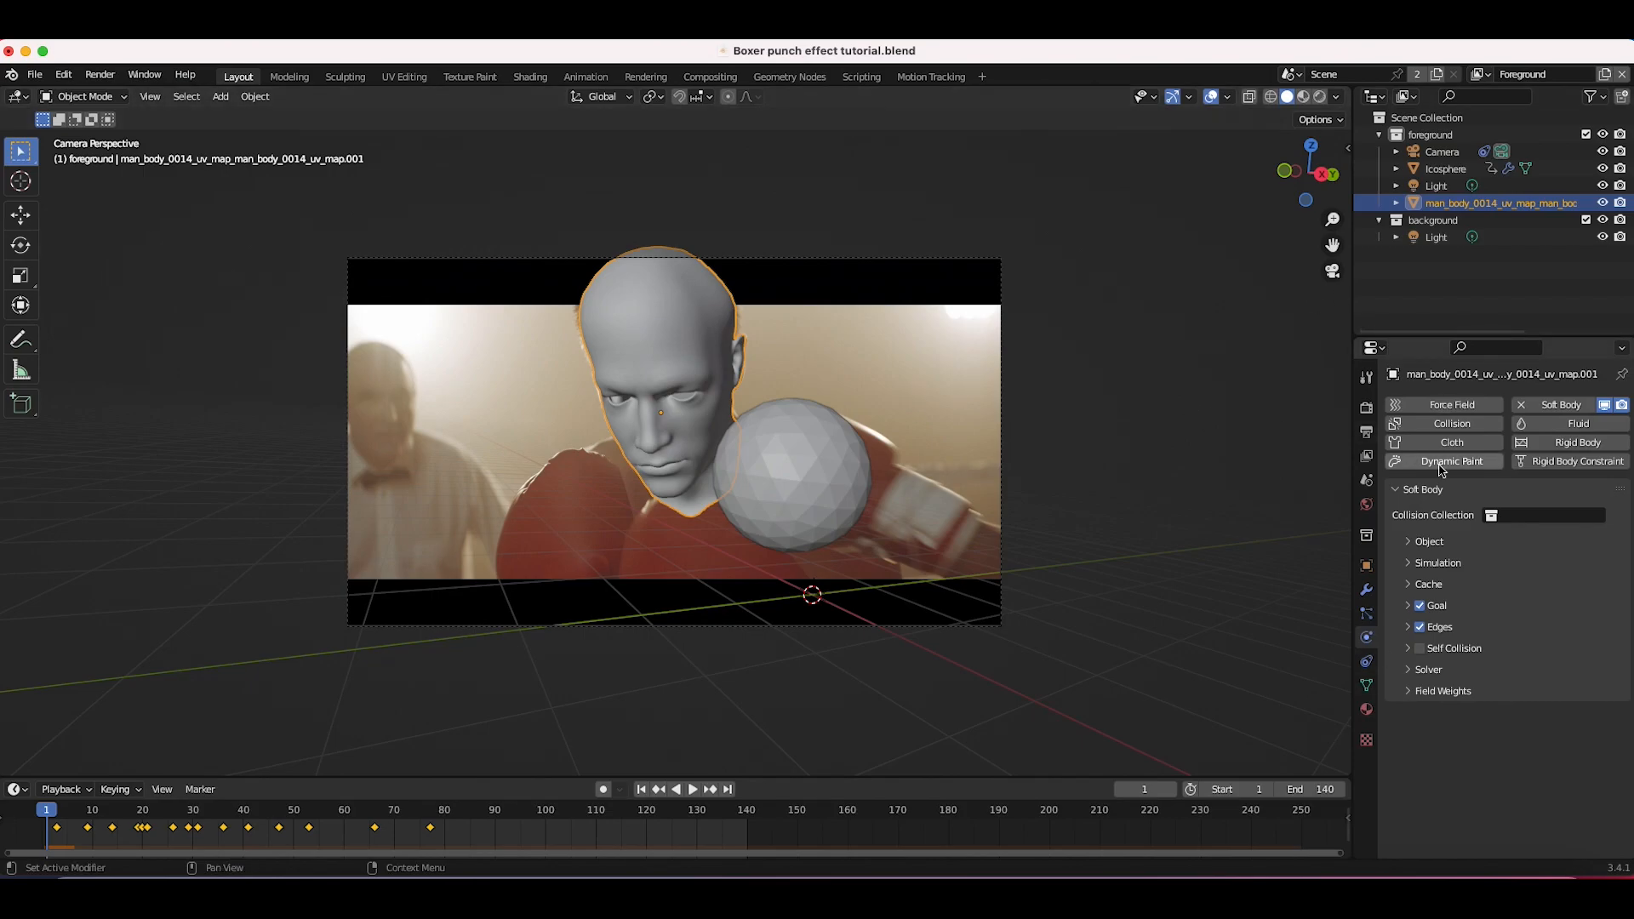
left_click(1391, 541)
left_click(1409, 542)
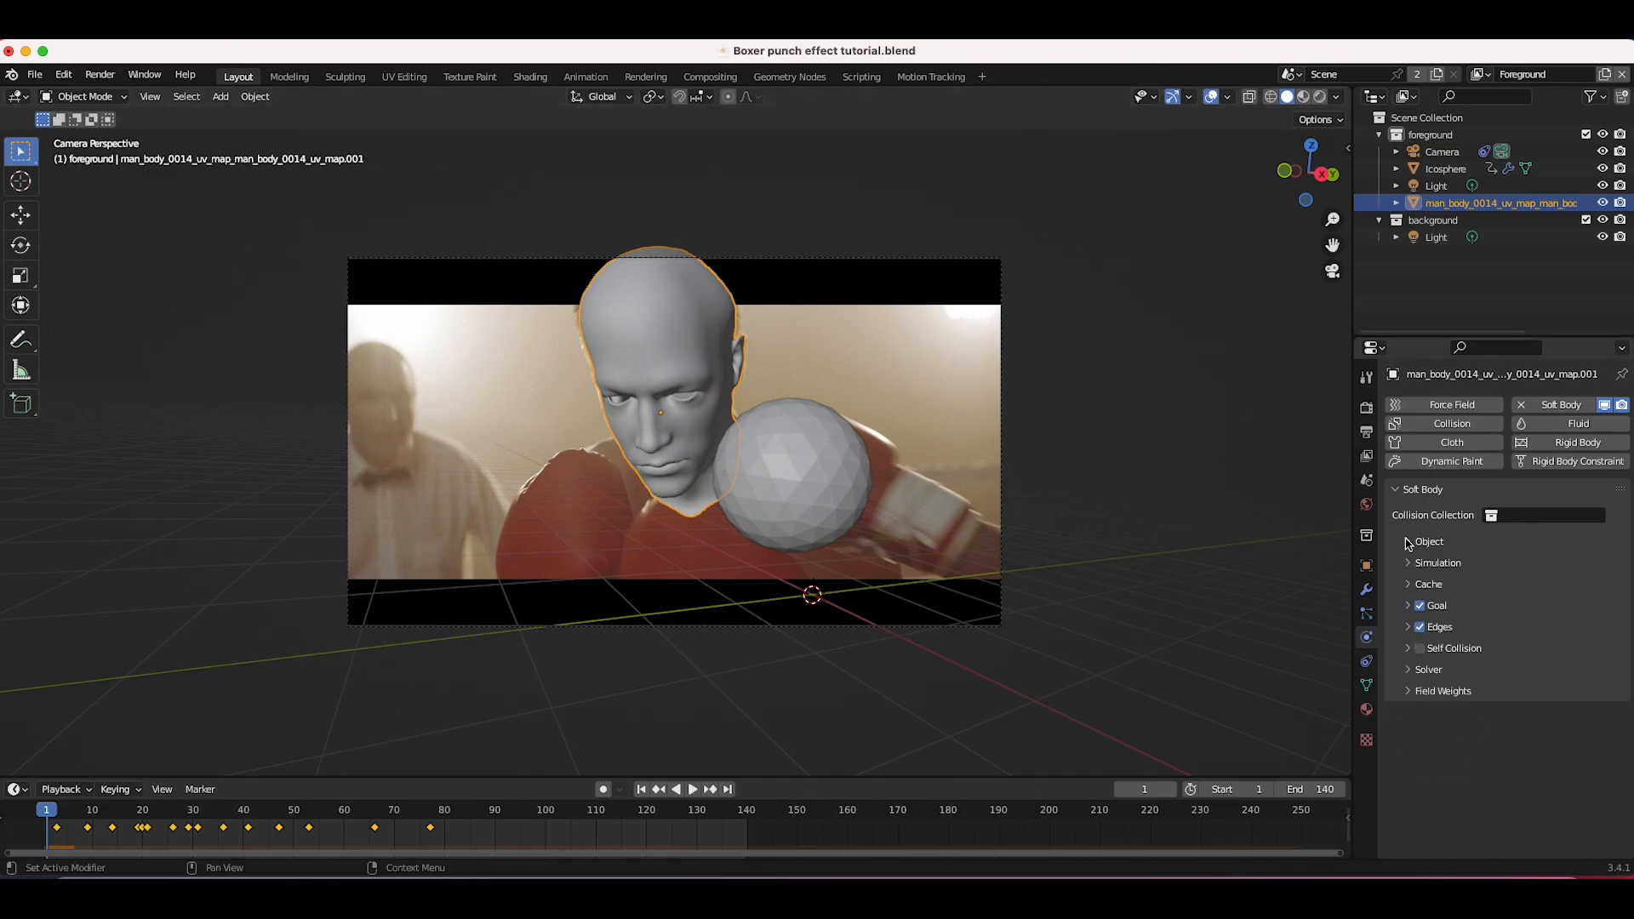
left_click(1408, 692)
scroll(1503, 672, "down", 3)
left_click_drag(1557, 628, 1491, 628)
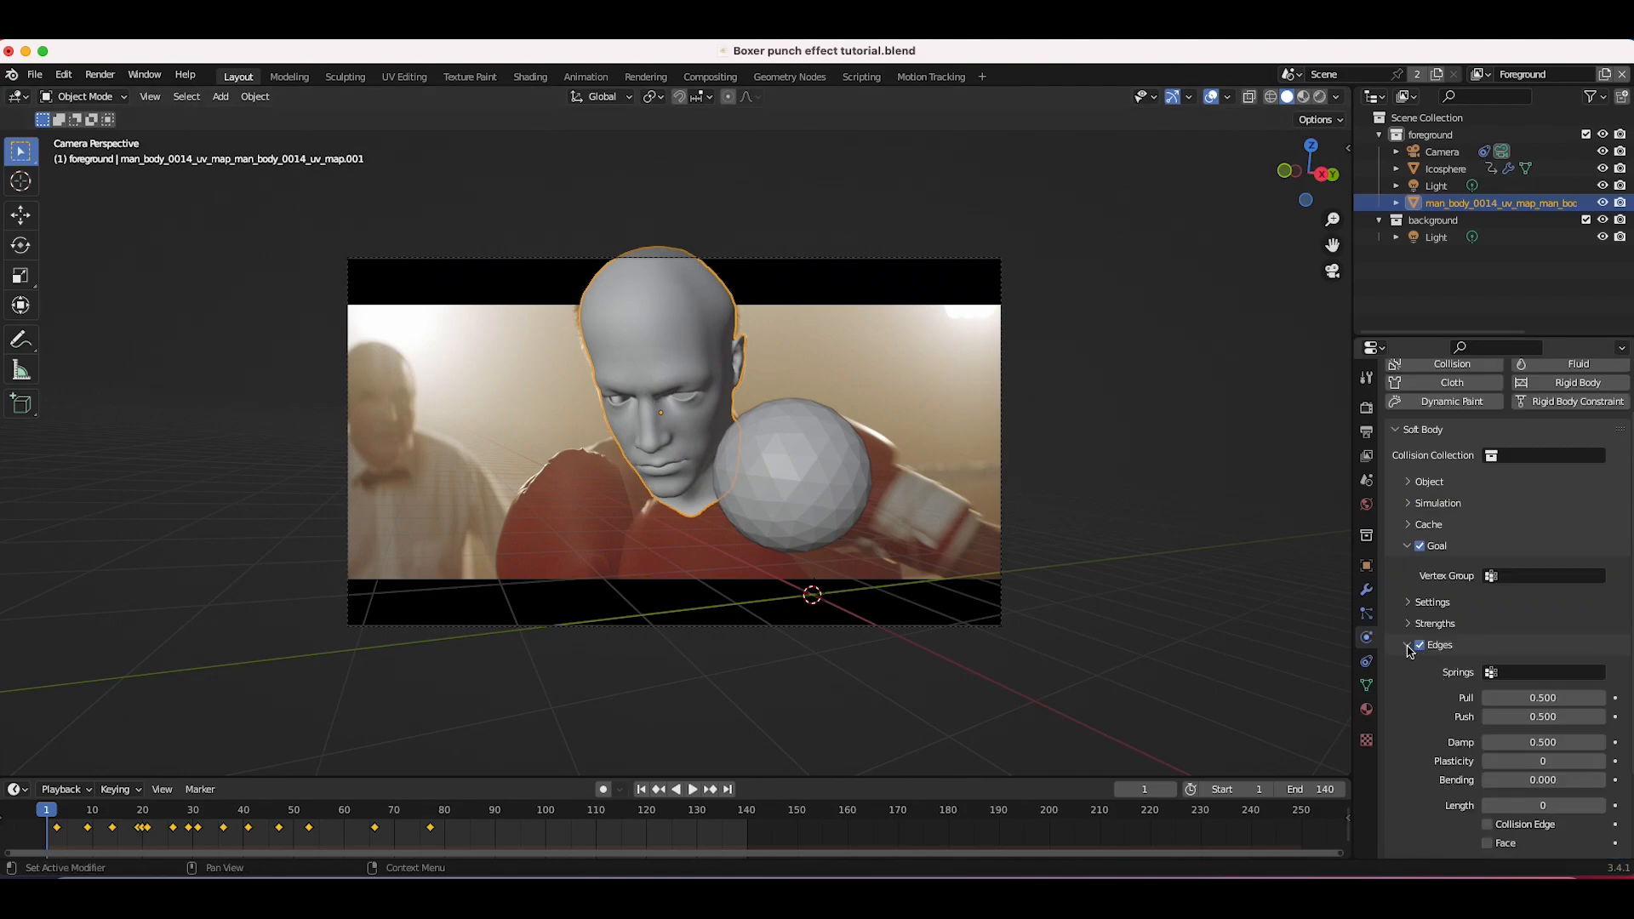
Step: Open the head's soft body Cache settings, set the cache end frame to 140 and bake the simulation
scroll(1411, 651, "down", 1)
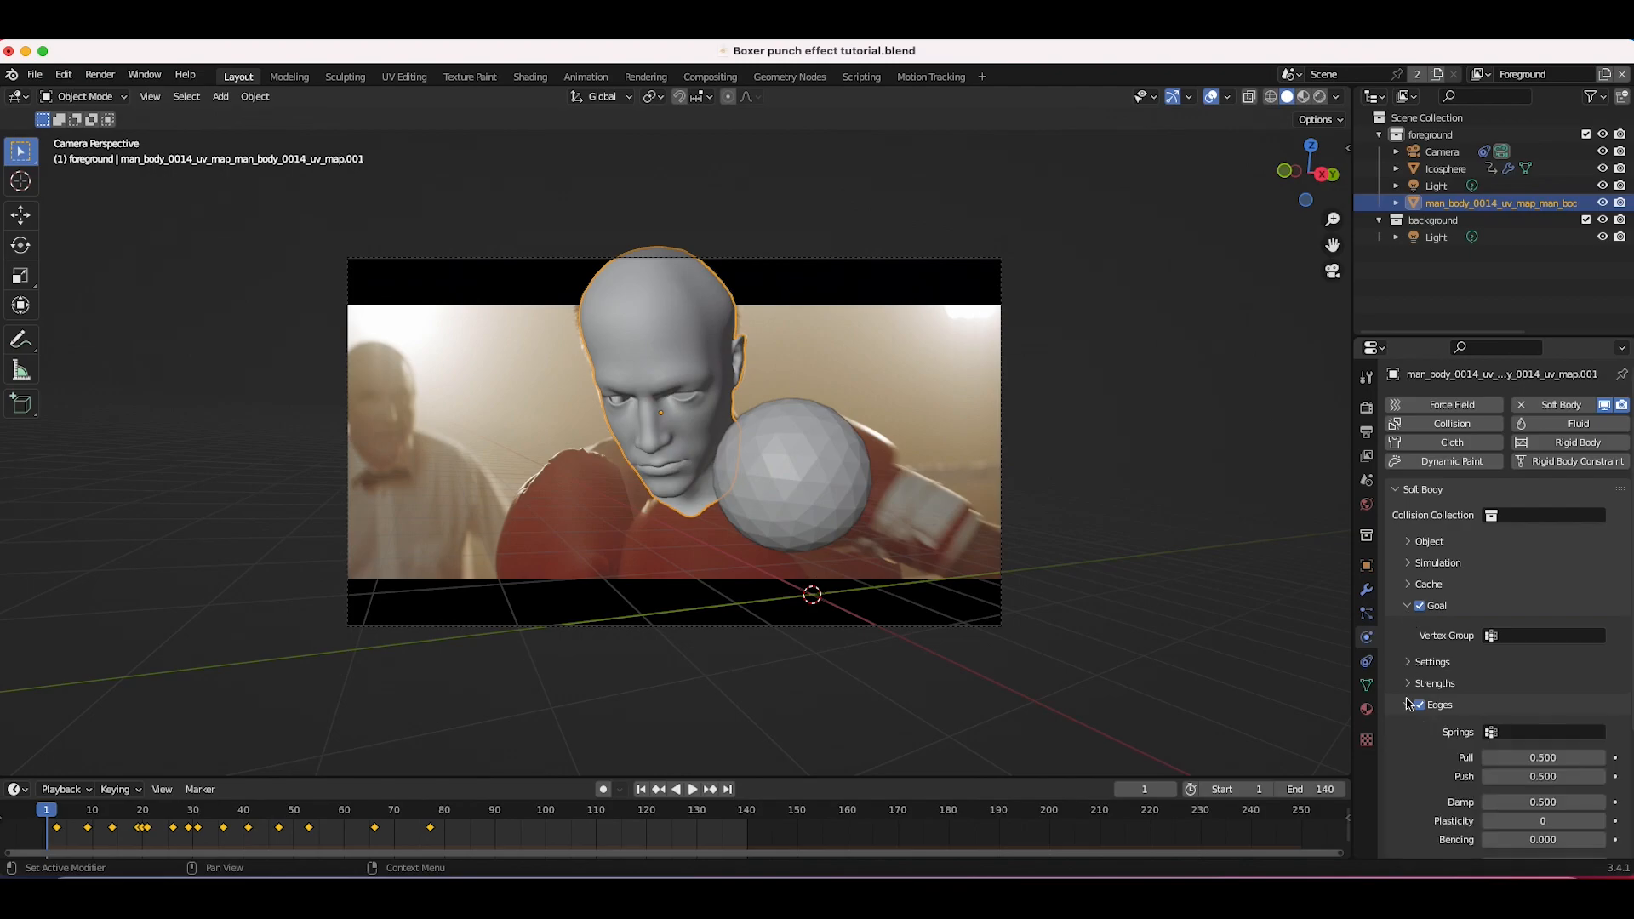
scroll(1415, 624, "down", 2)
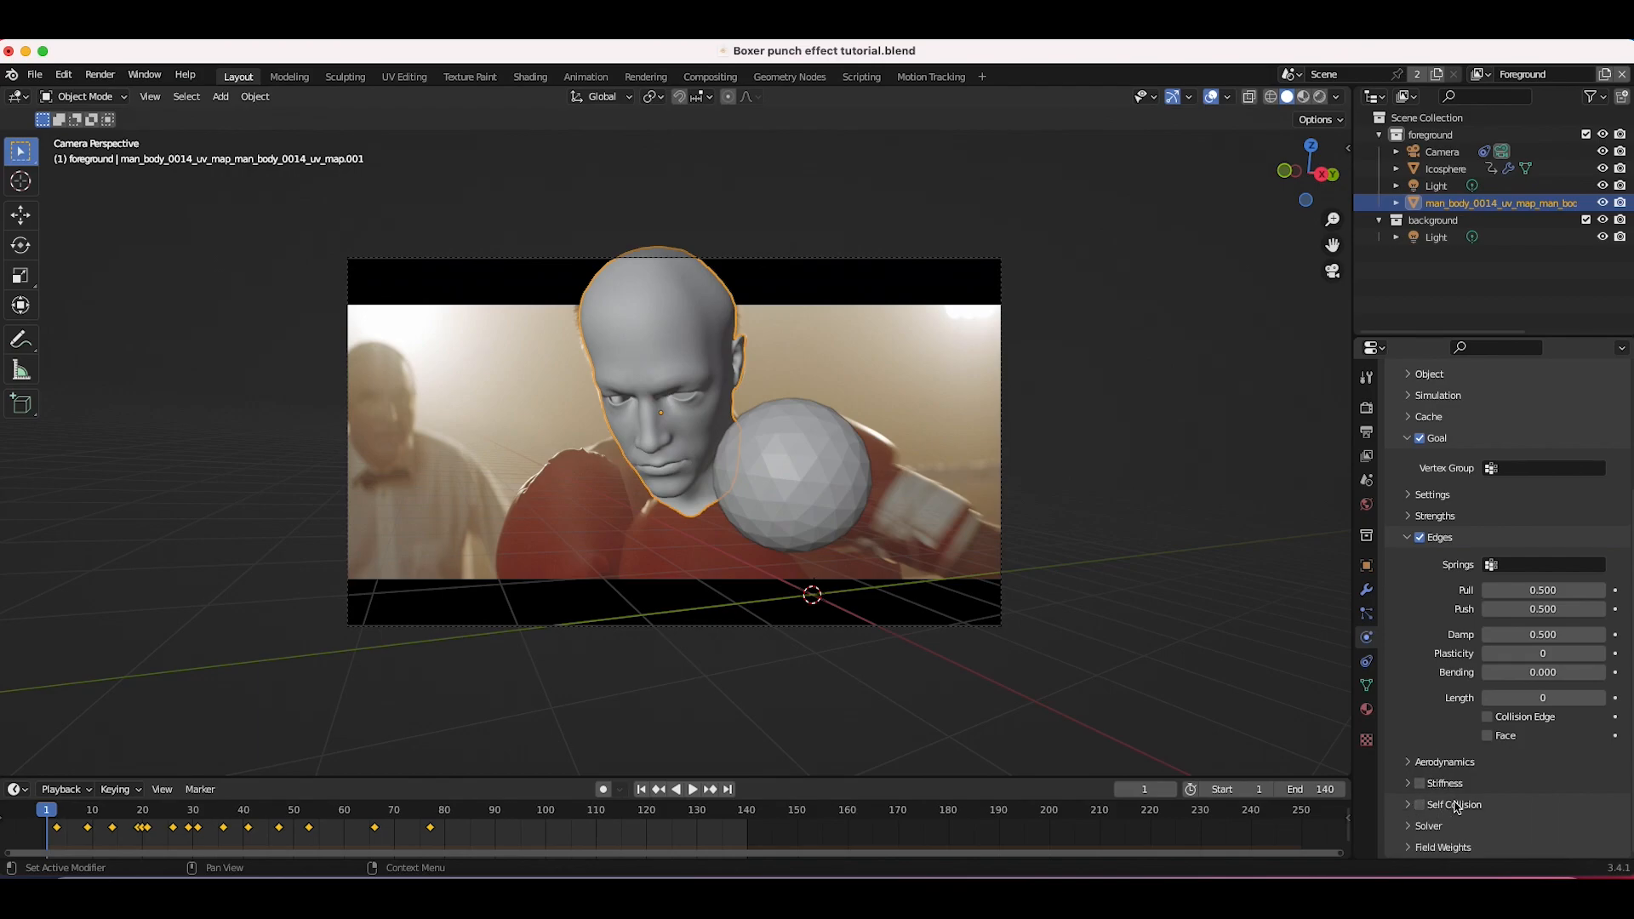
left_click(1406, 539)
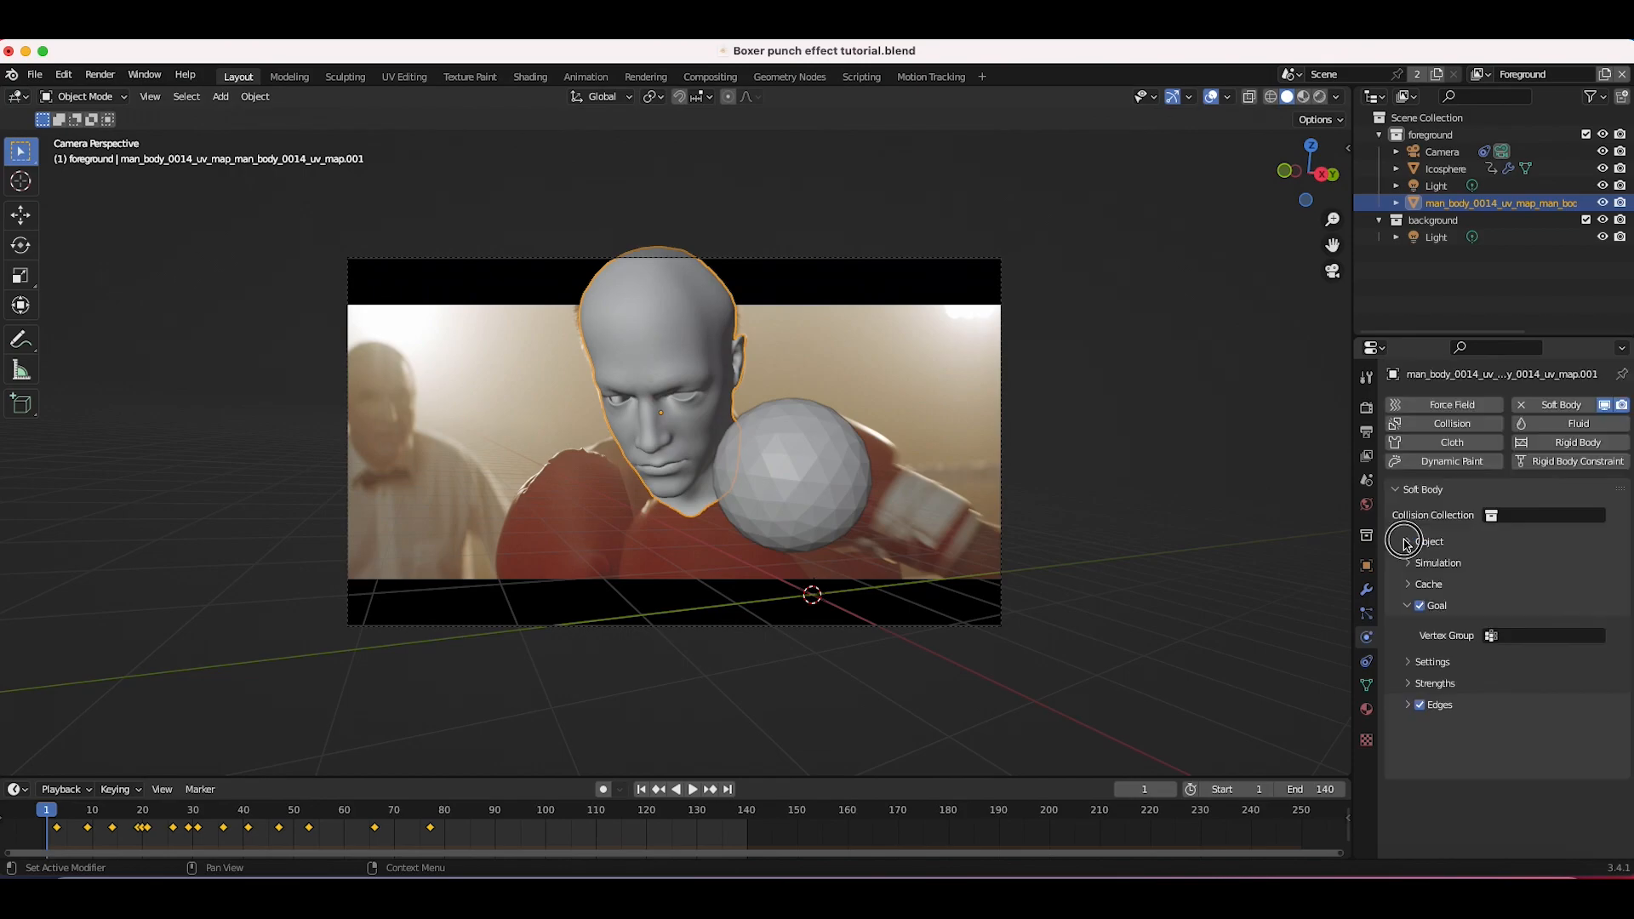
left_click(1412, 585)
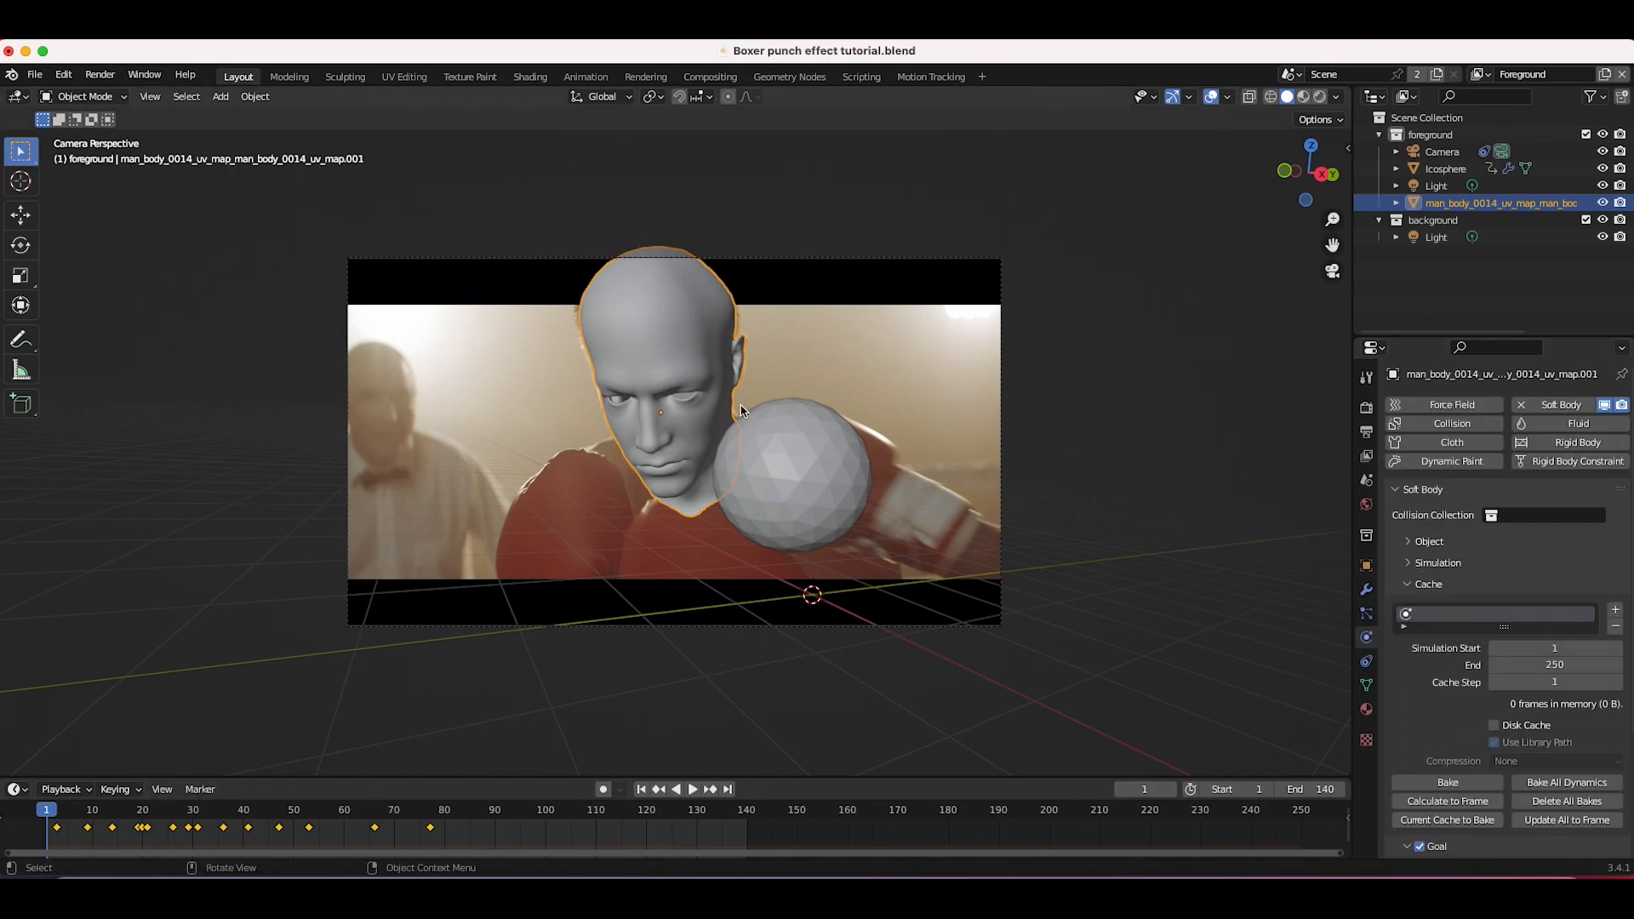
left_click(779, 451)
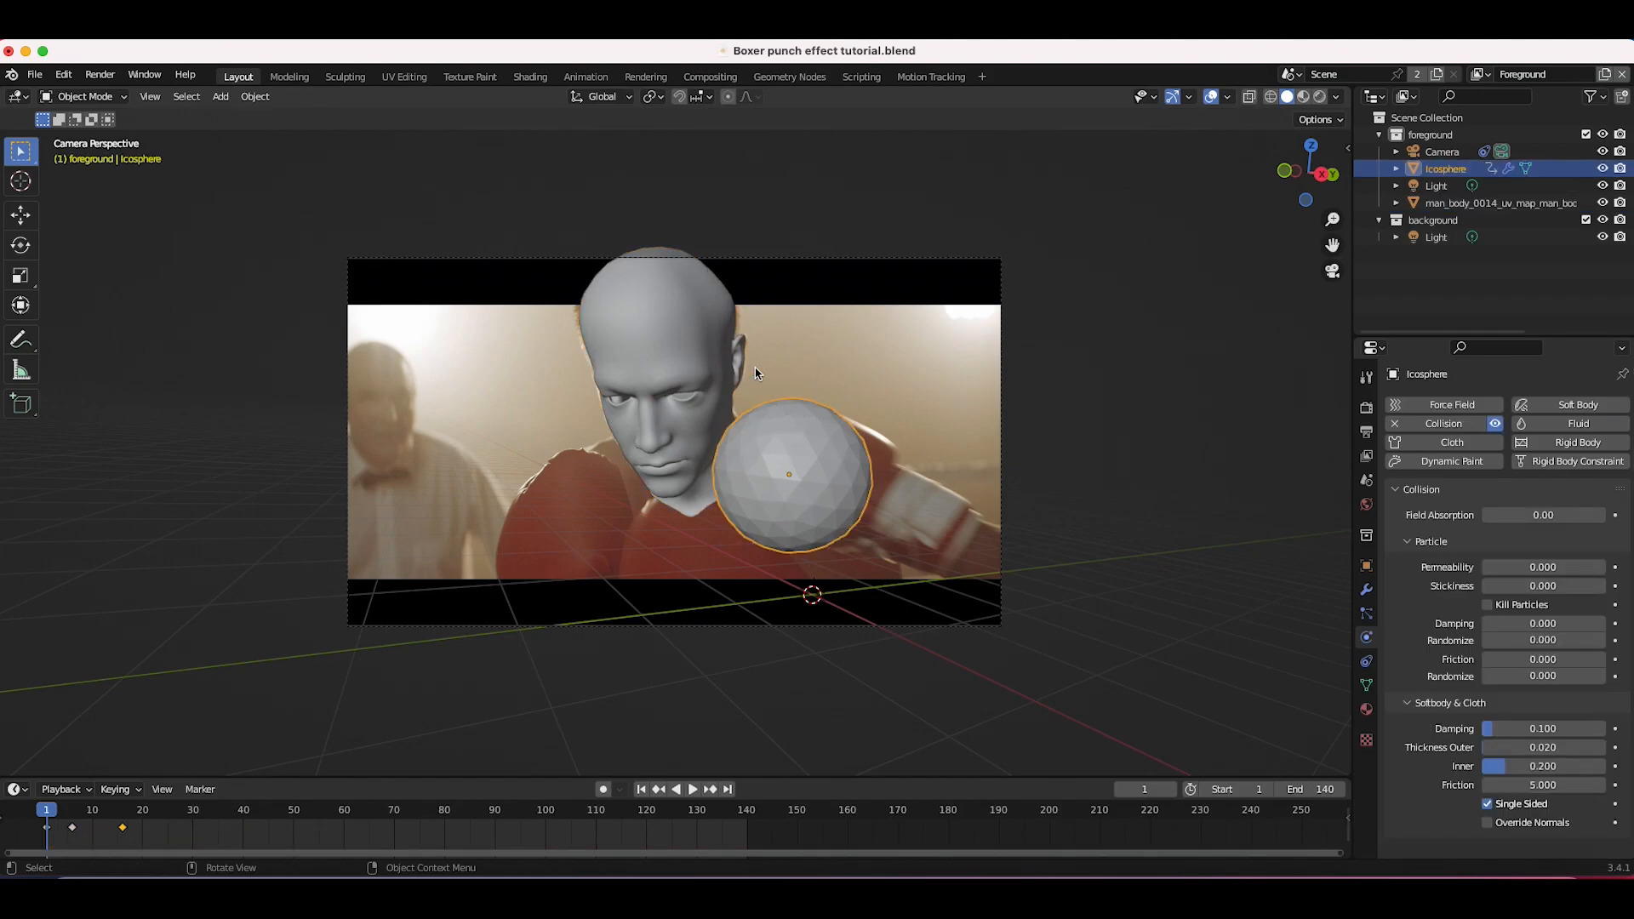
left_click(646, 404)
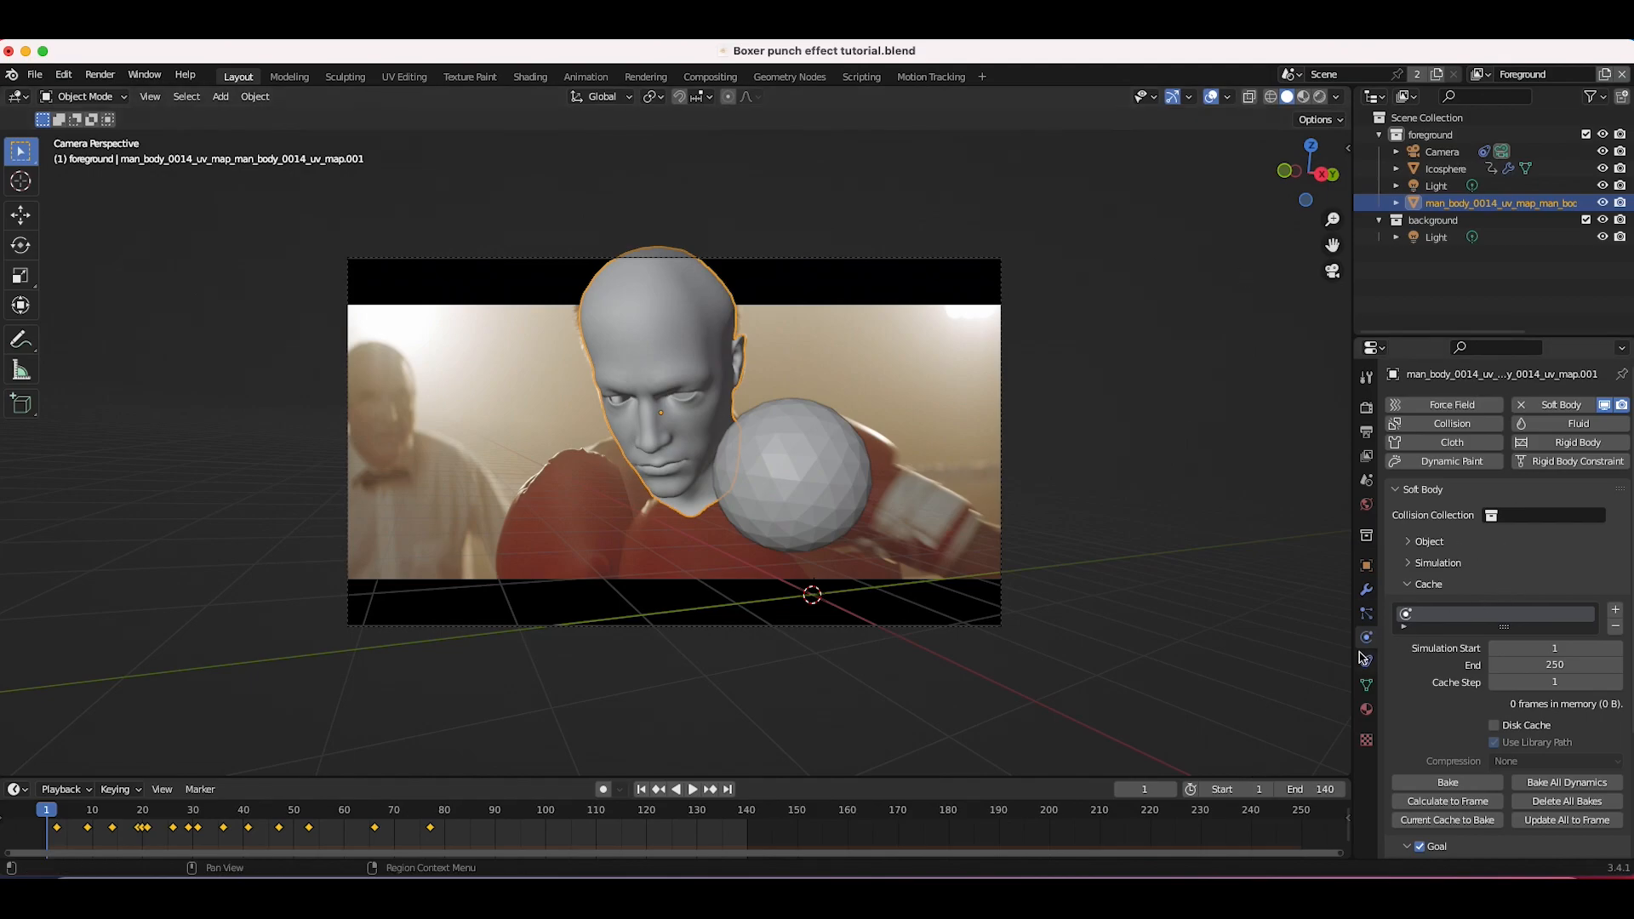
scroll(1474, 668, "down", 1)
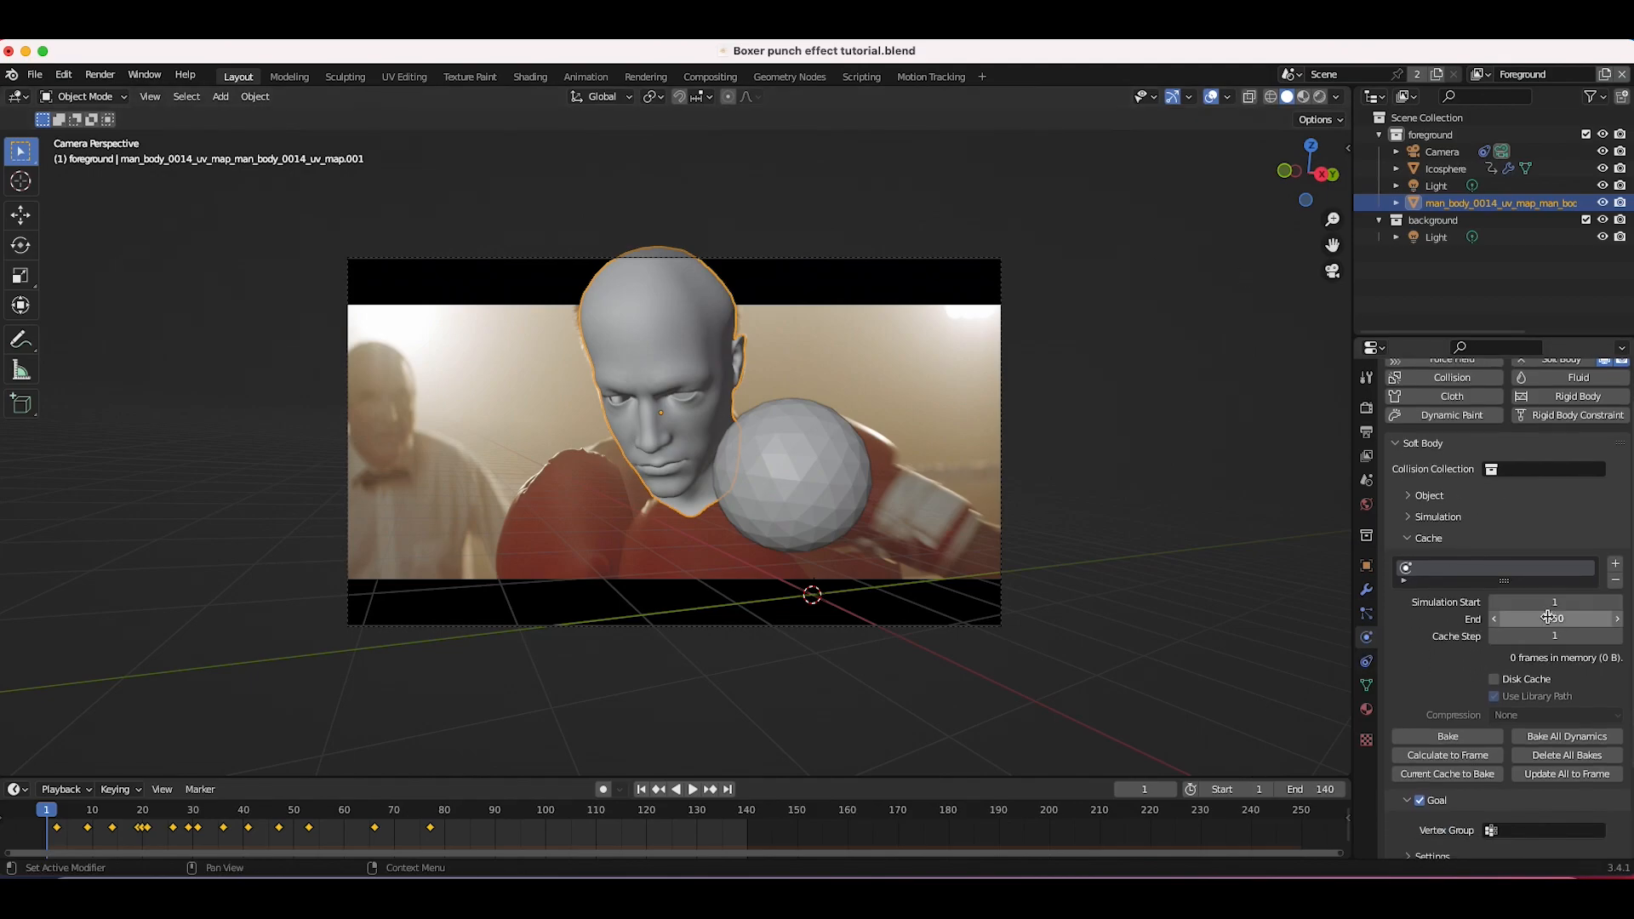
left_click(1616, 621)
type("140")
key("Return")
left_click(1447, 736)
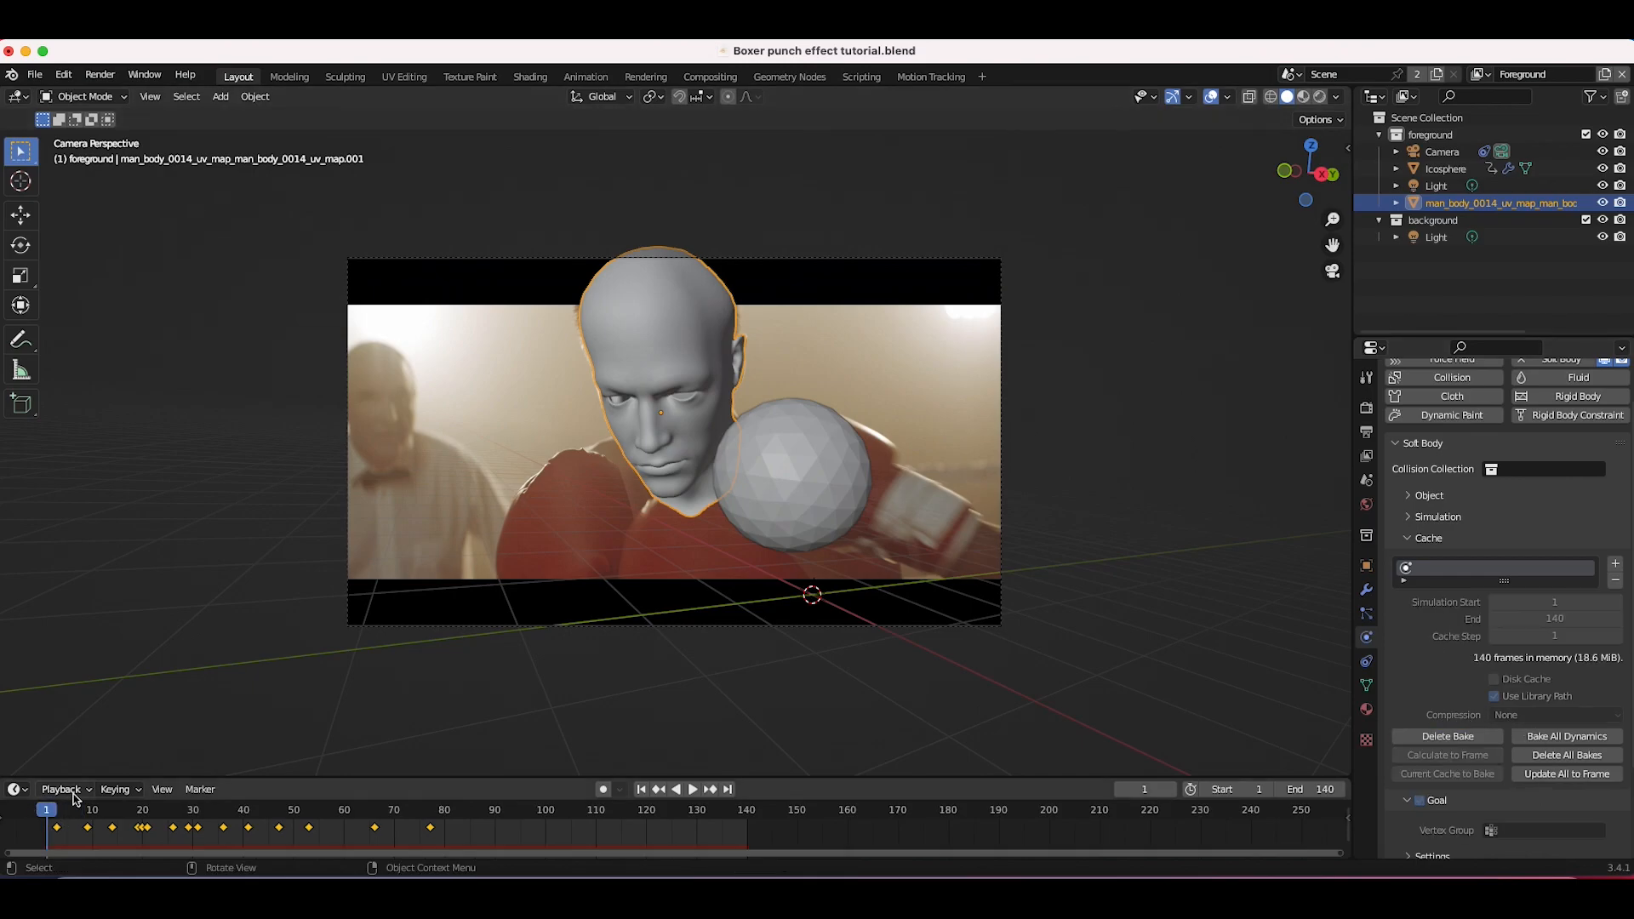
Step: Replay the baked soft body simulation from the start and stop it
left_click(642, 790)
key("space")
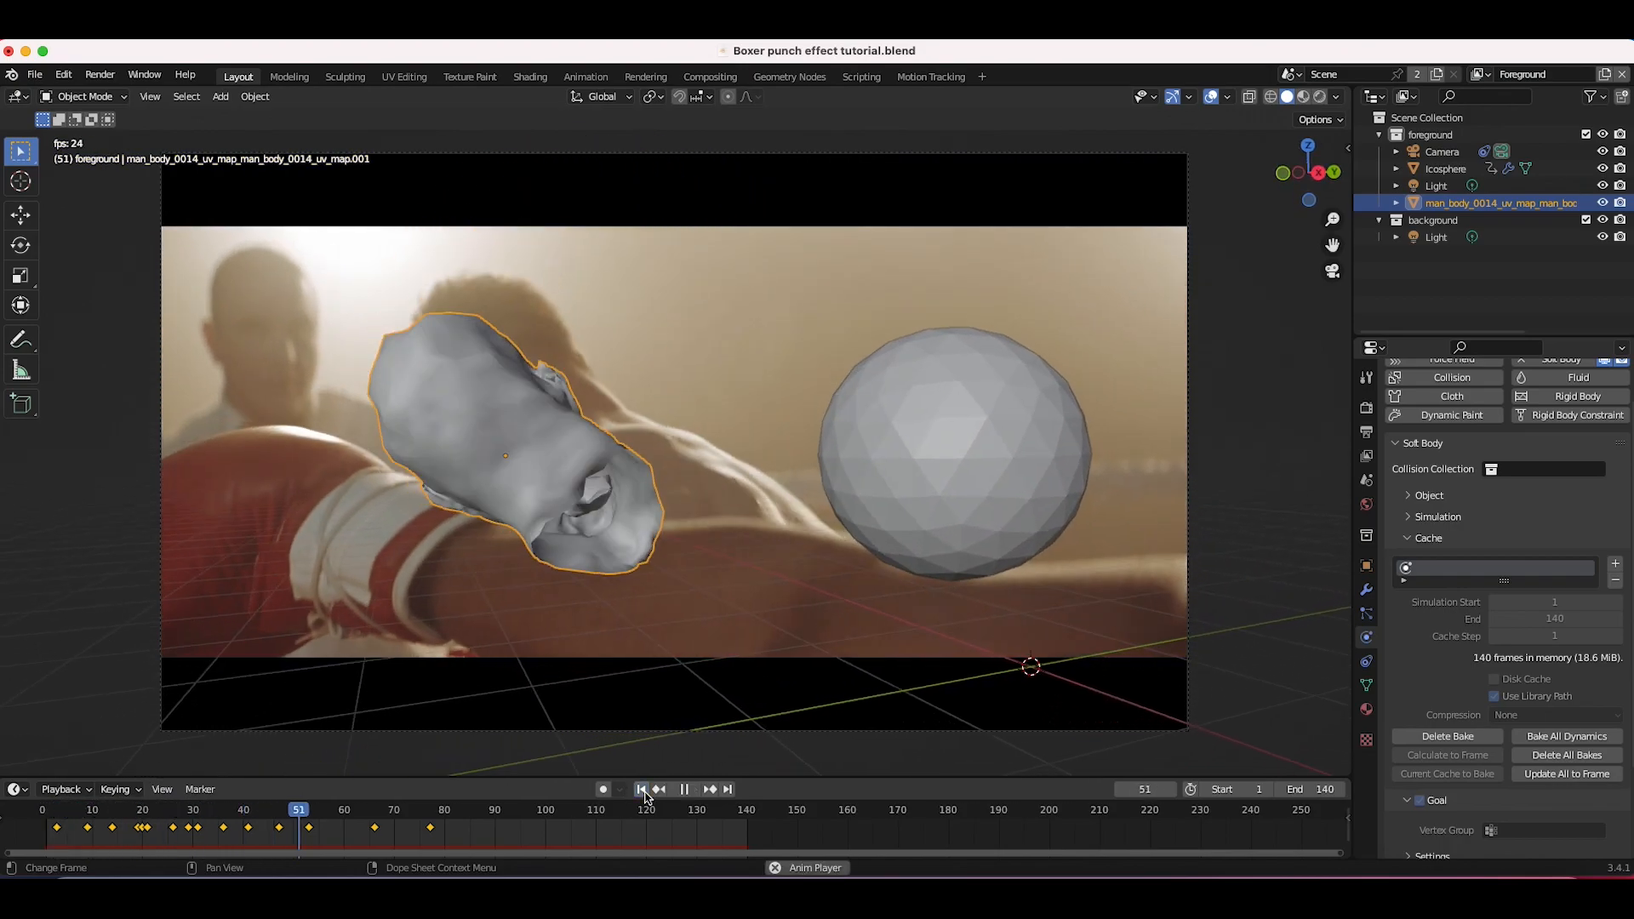
left_click(643, 790)
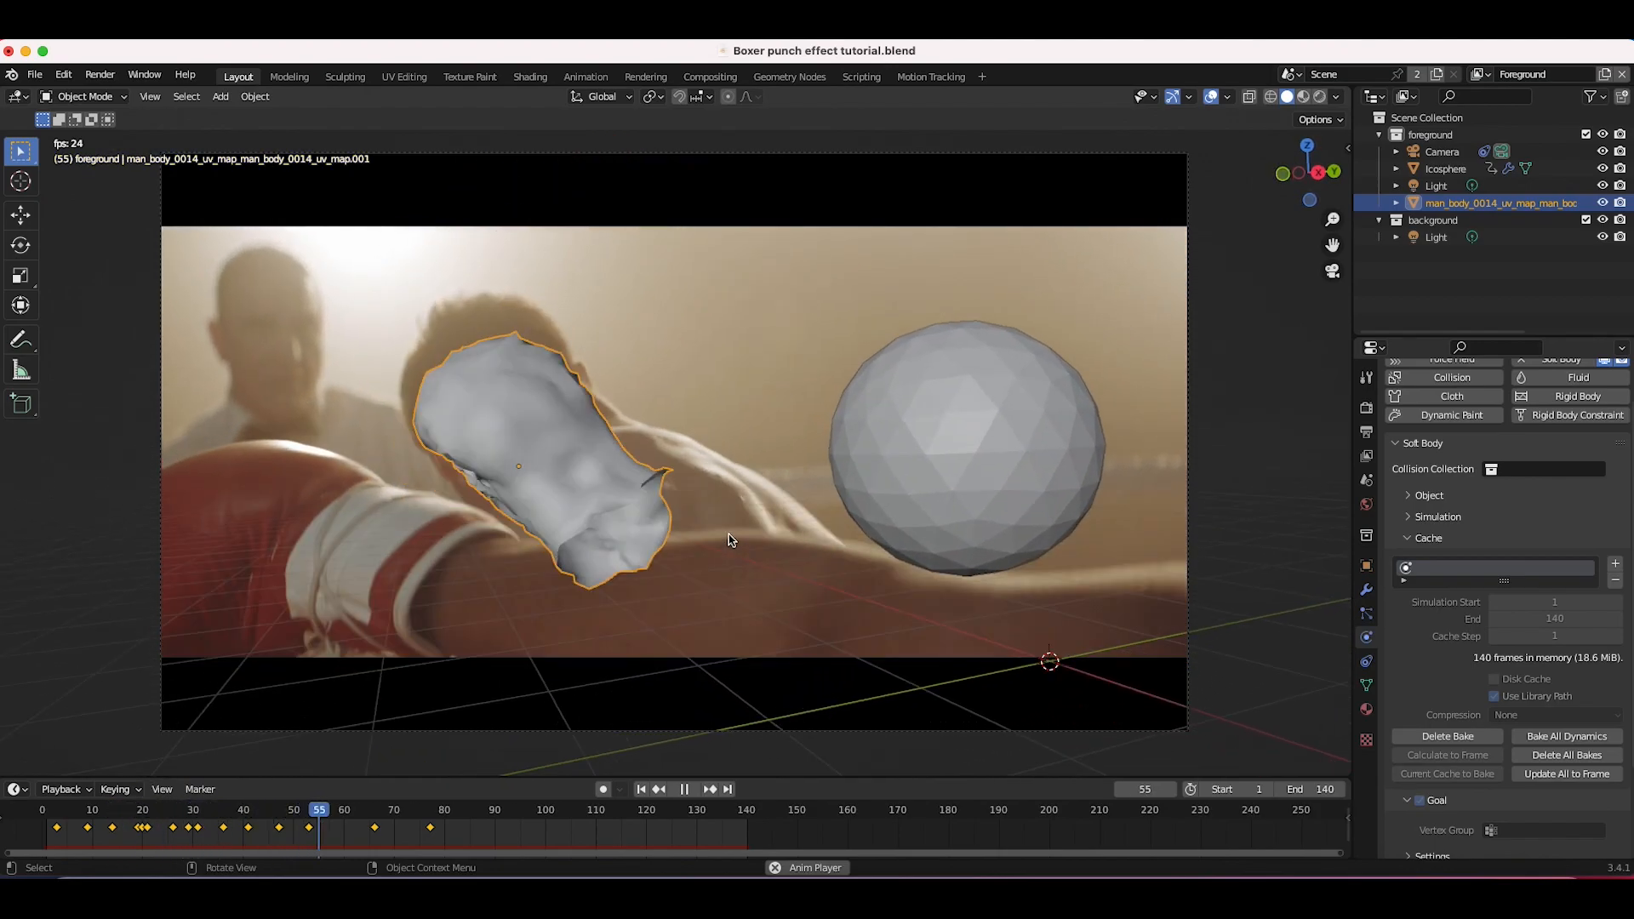
key("space")
left_click(1415, 519)
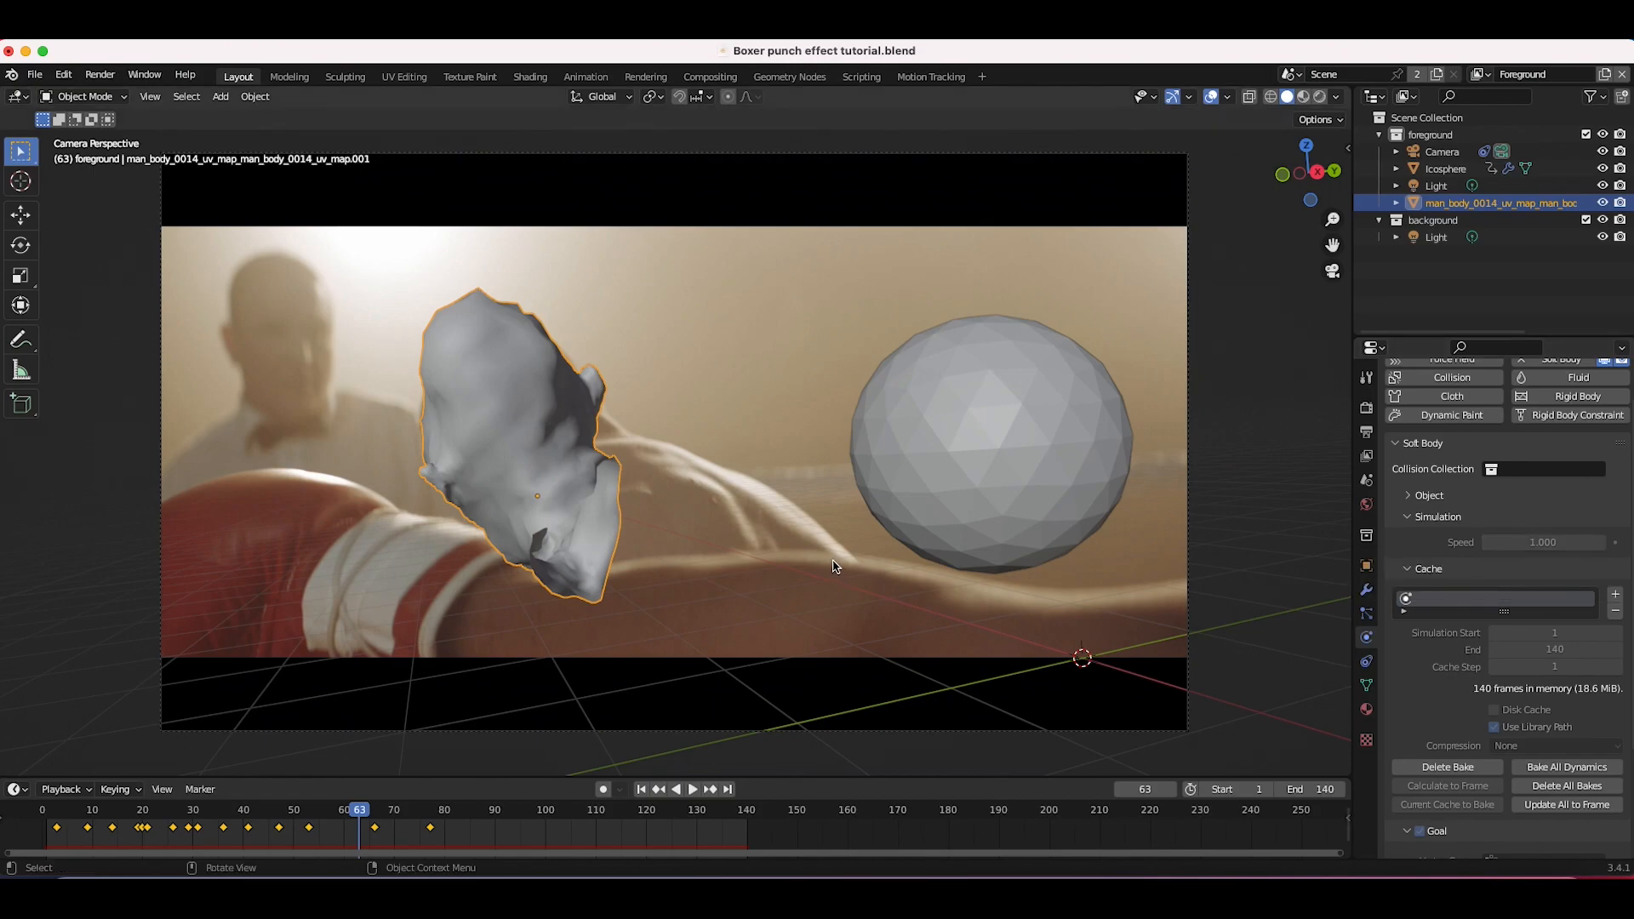
Step: Select the sphere, go to frame 6, move it against the head and keyframe its location, rotation and scale
left_click(1056, 490)
key("shift+Left")
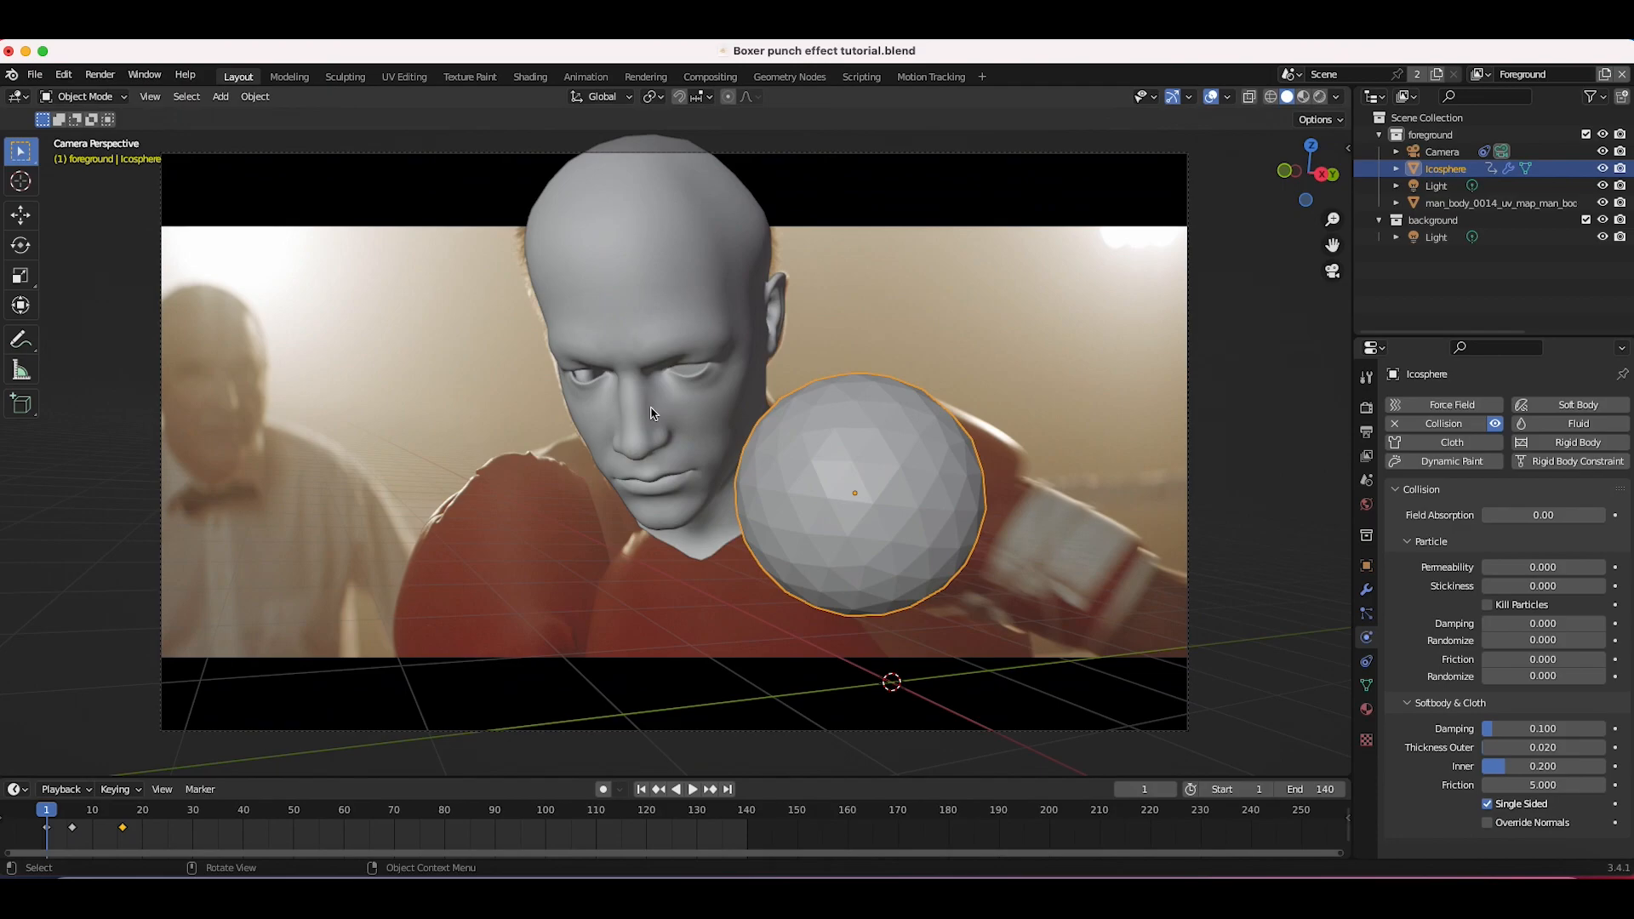
left_click_drag(123, 816, 72, 813)
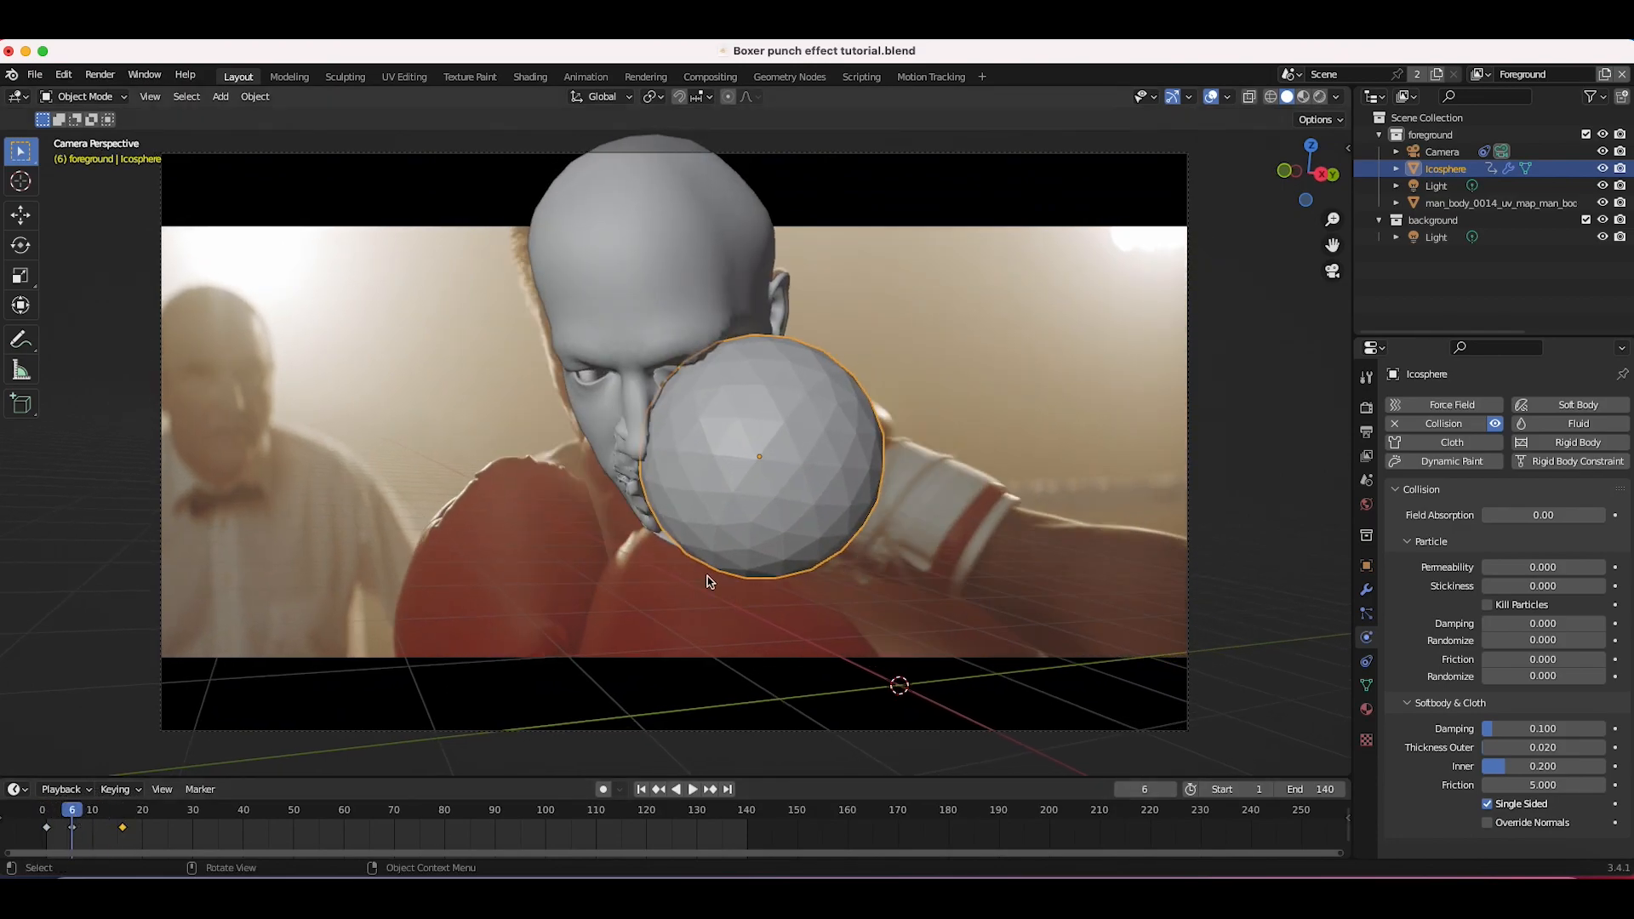
key("g")
key("y")
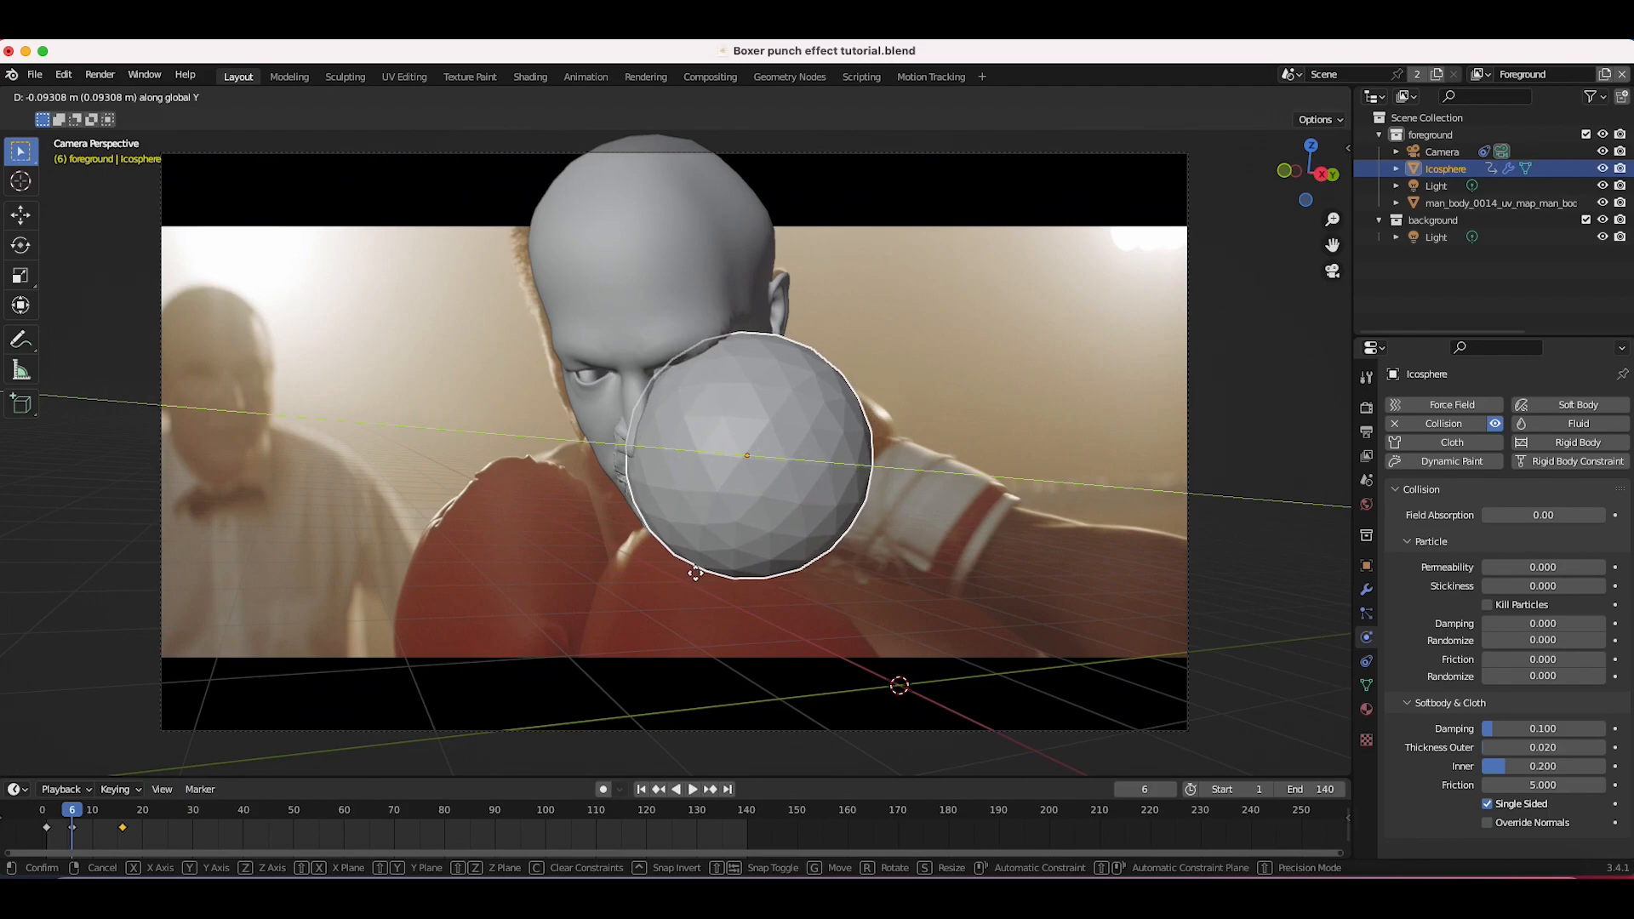
left_click(696, 573)
key("g")
key("x")
left_click(693, 565)
key("g")
left_click(695, 560)
key("i")
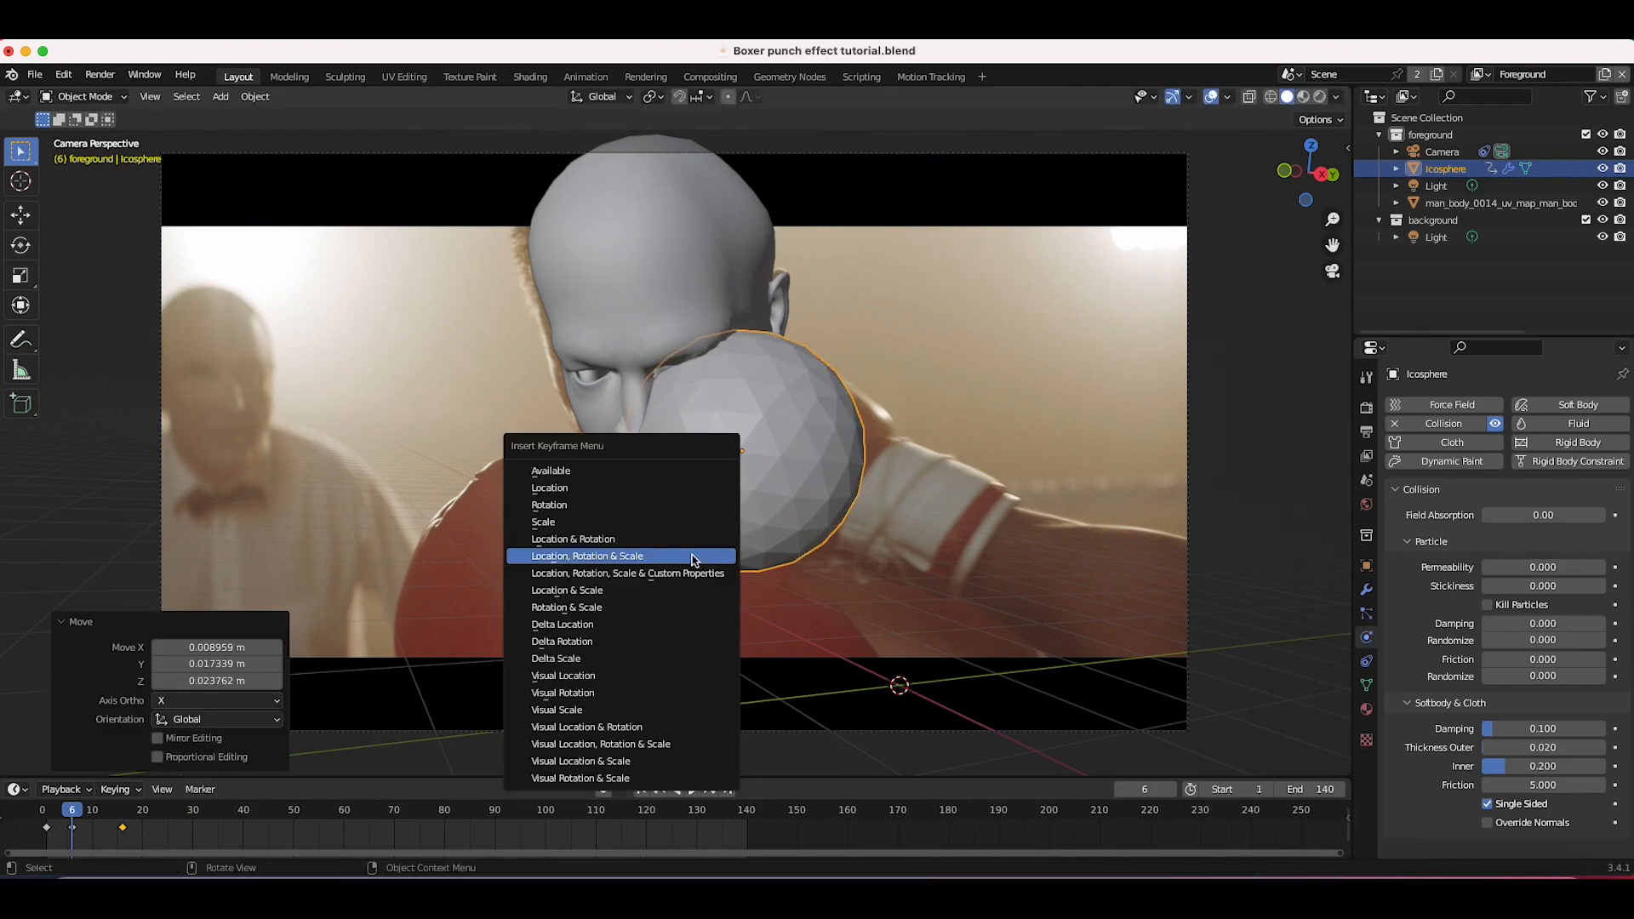
left_click(695, 556)
Step: Select the head, set its soft body simulation speed to 1.6 and bake the simulation
key("Right")
left_click(602, 230)
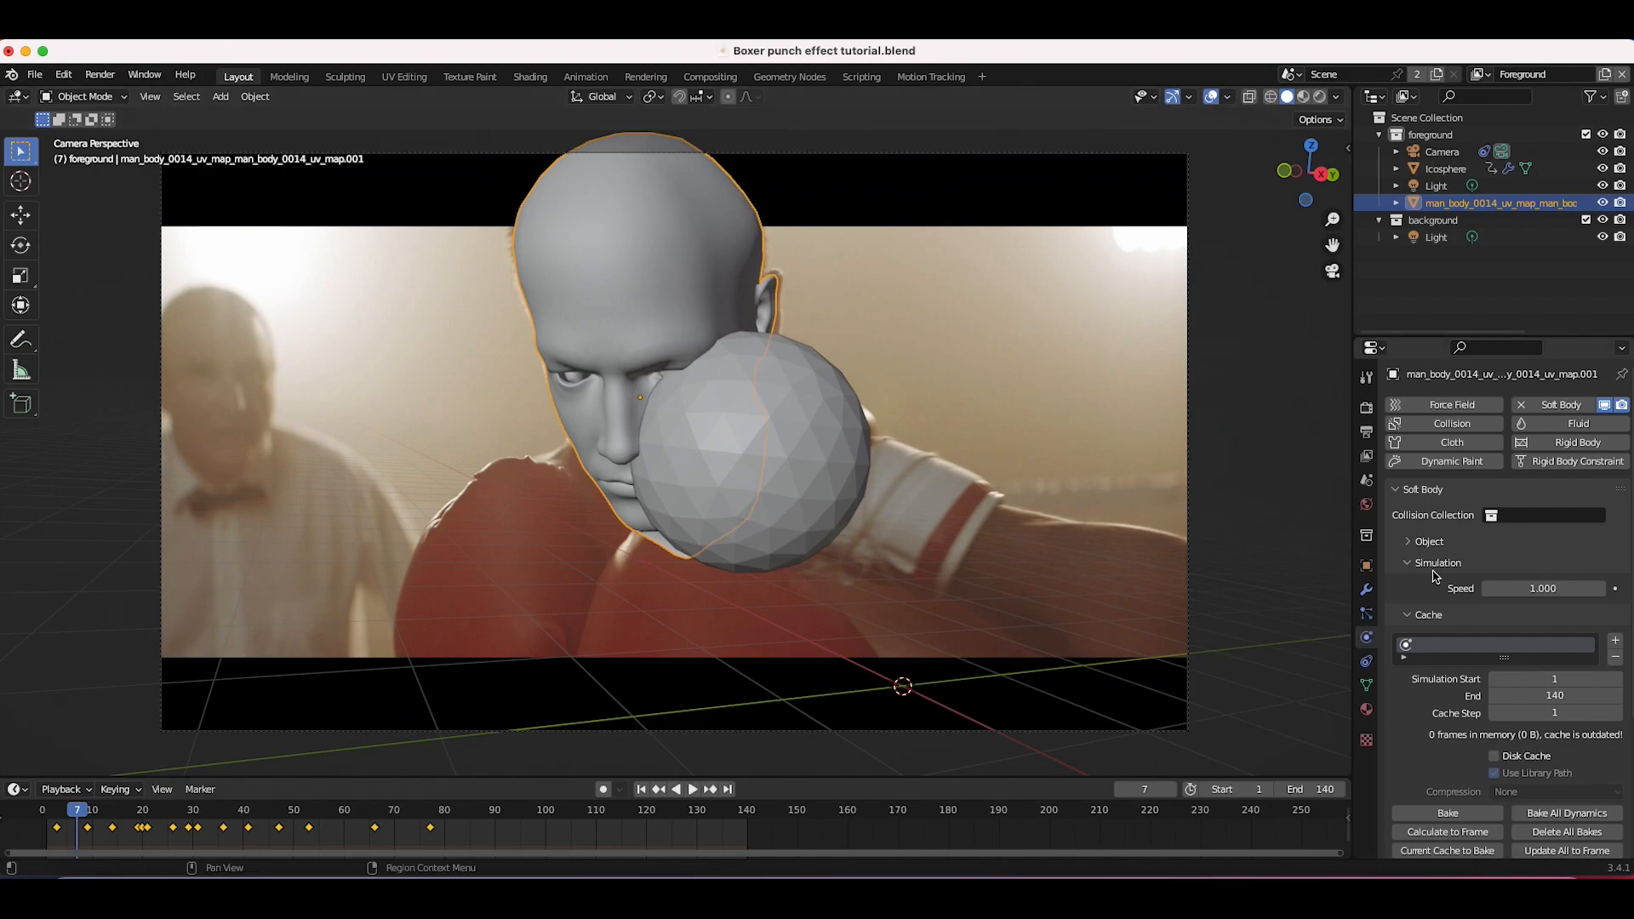
left_click(1543, 589)
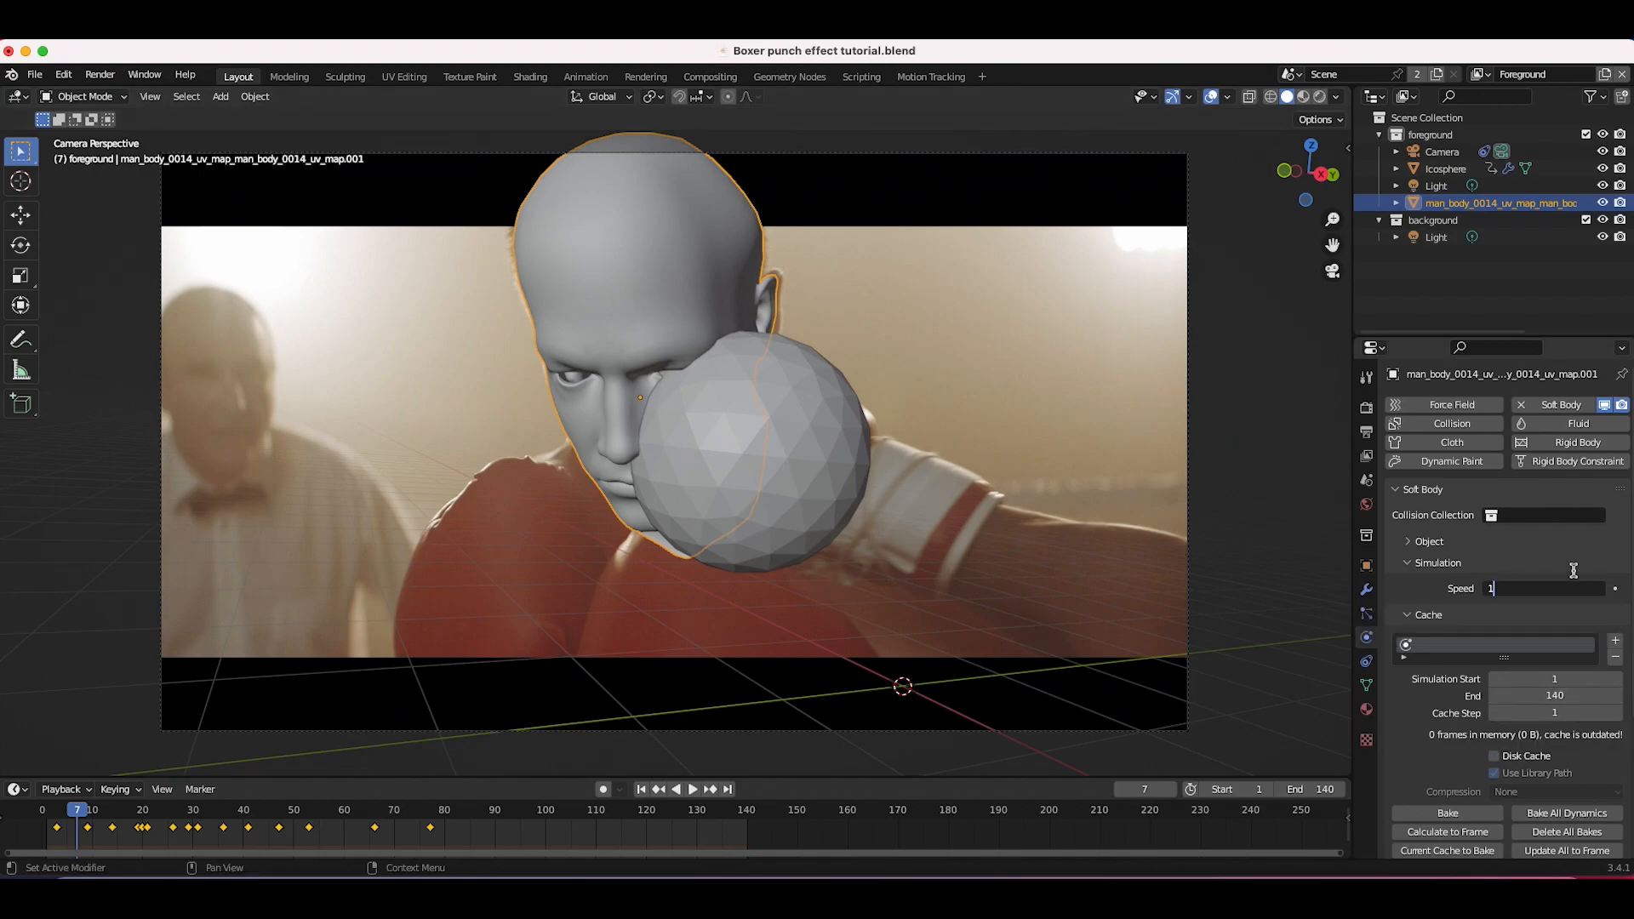
type("1.6")
key("Return")
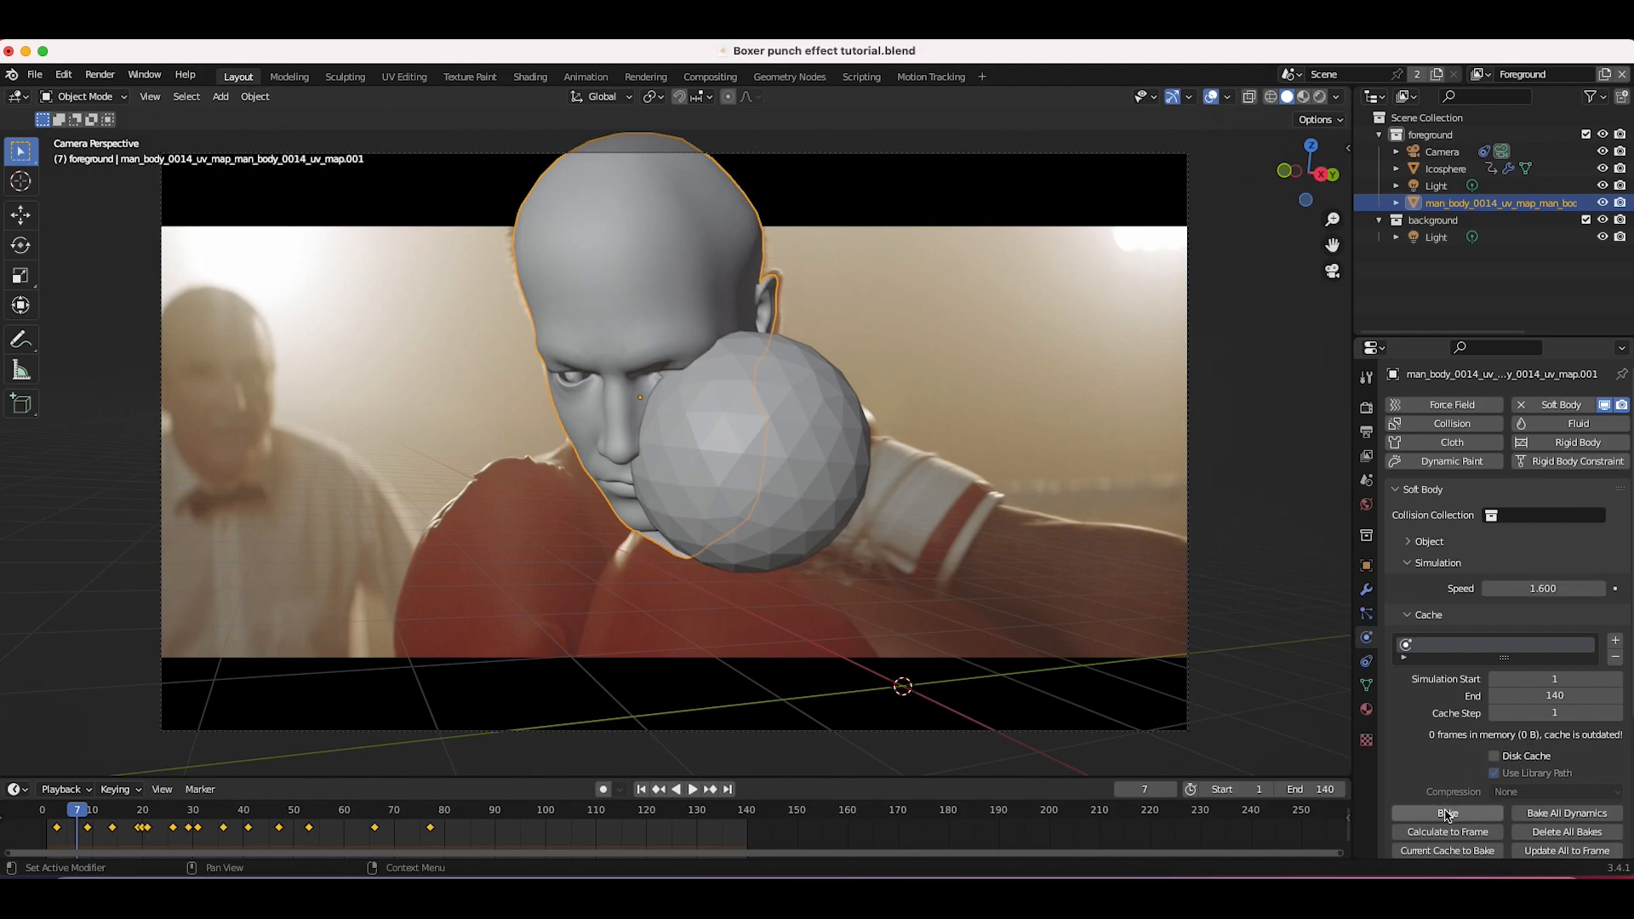
left_click(1447, 814)
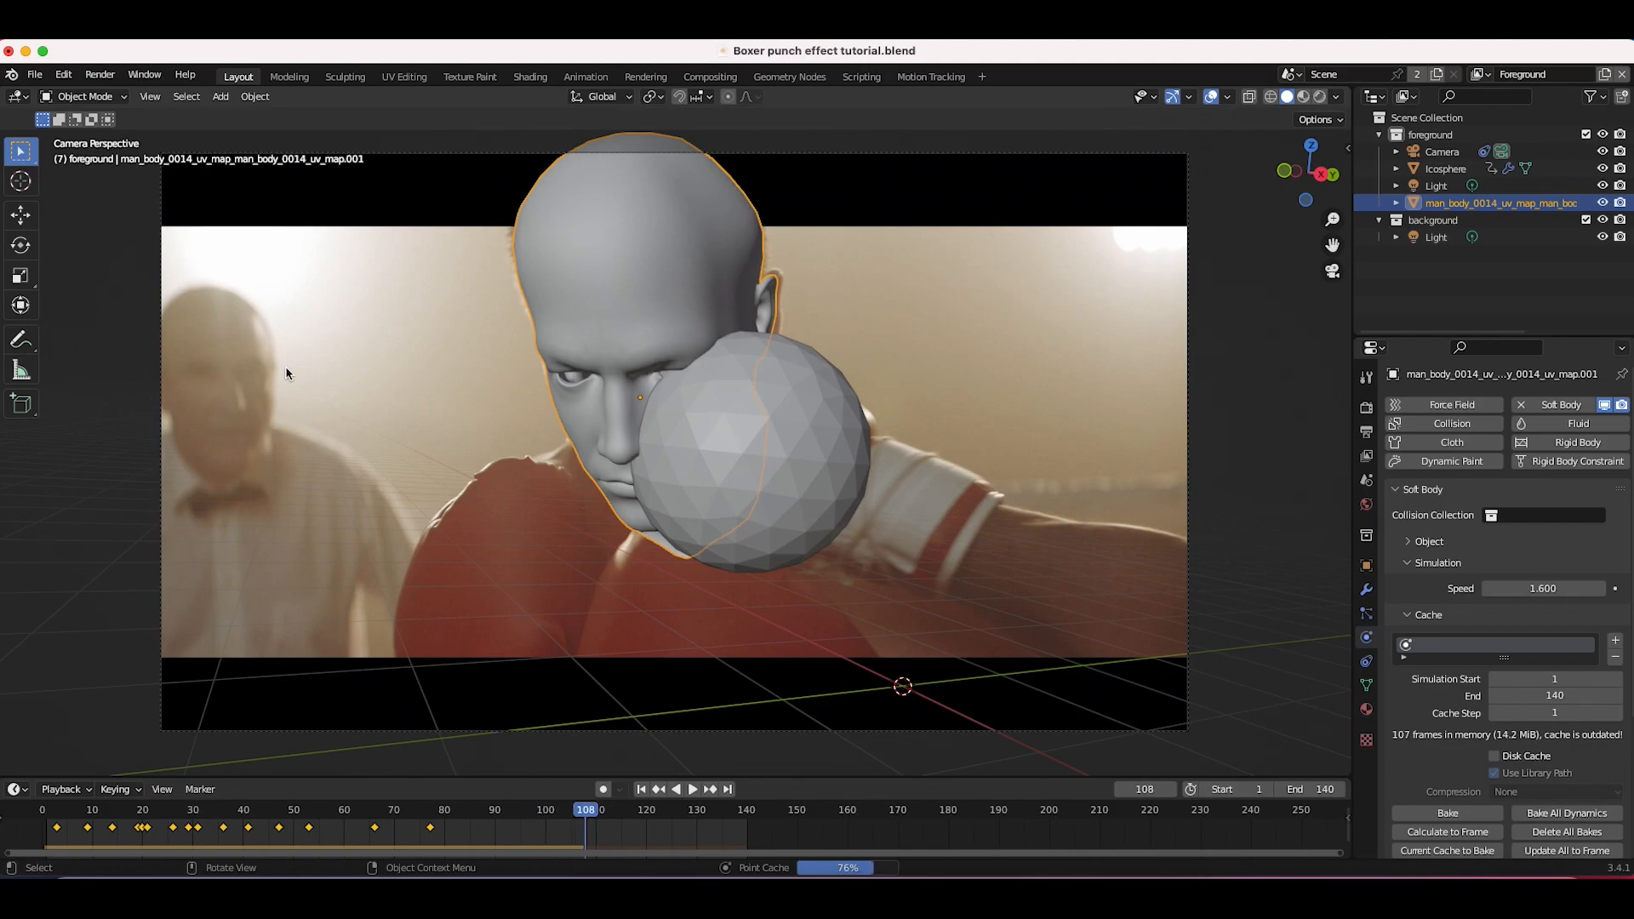
Step: Scrub and play the baked simulation, then return to frame 6
left_click(68, 808)
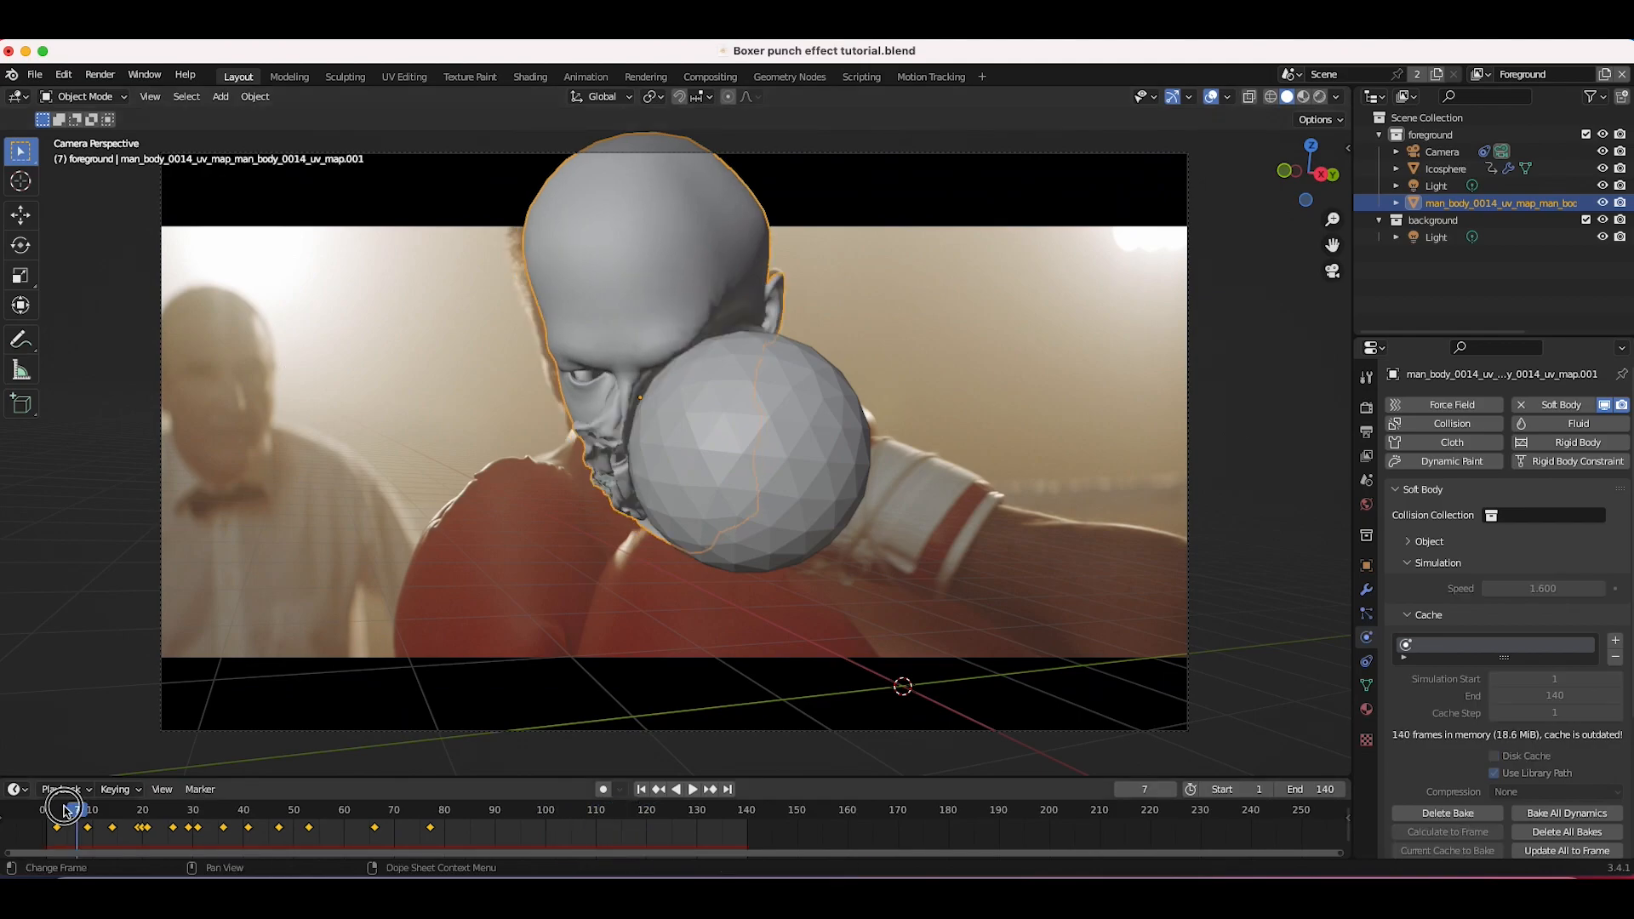
left_click_drag(68, 809, 137, 807)
key("space")
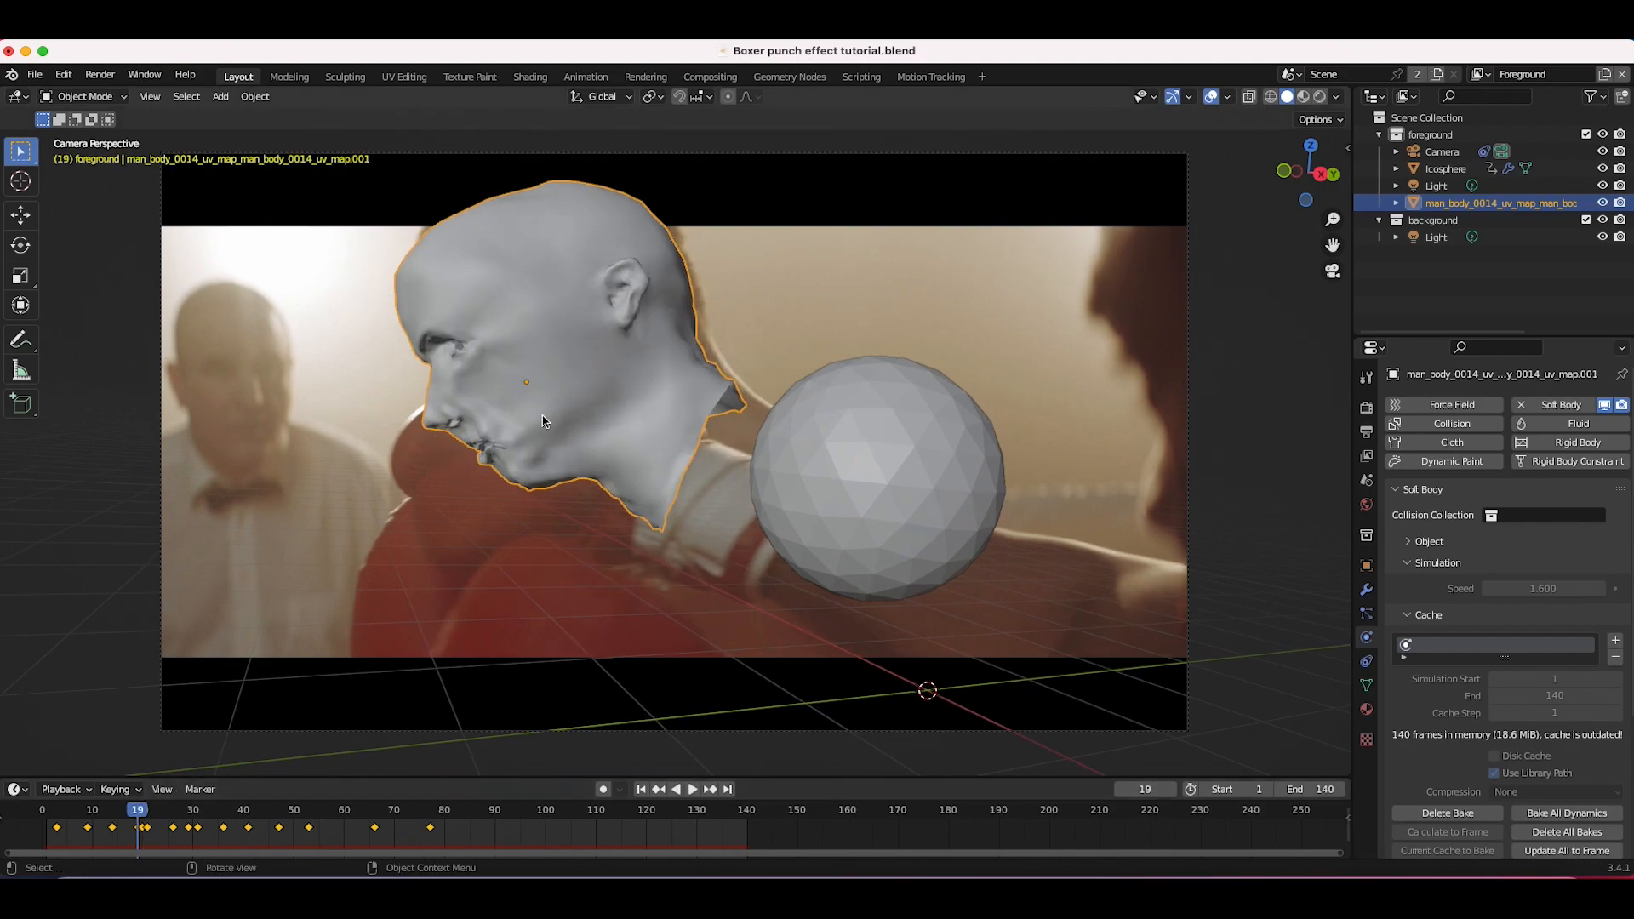
left_click_drag(137, 807, 71, 815)
Step: Select the sphere, move it further into the face at frame 6 and keyframe it again
left_click(775, 452)
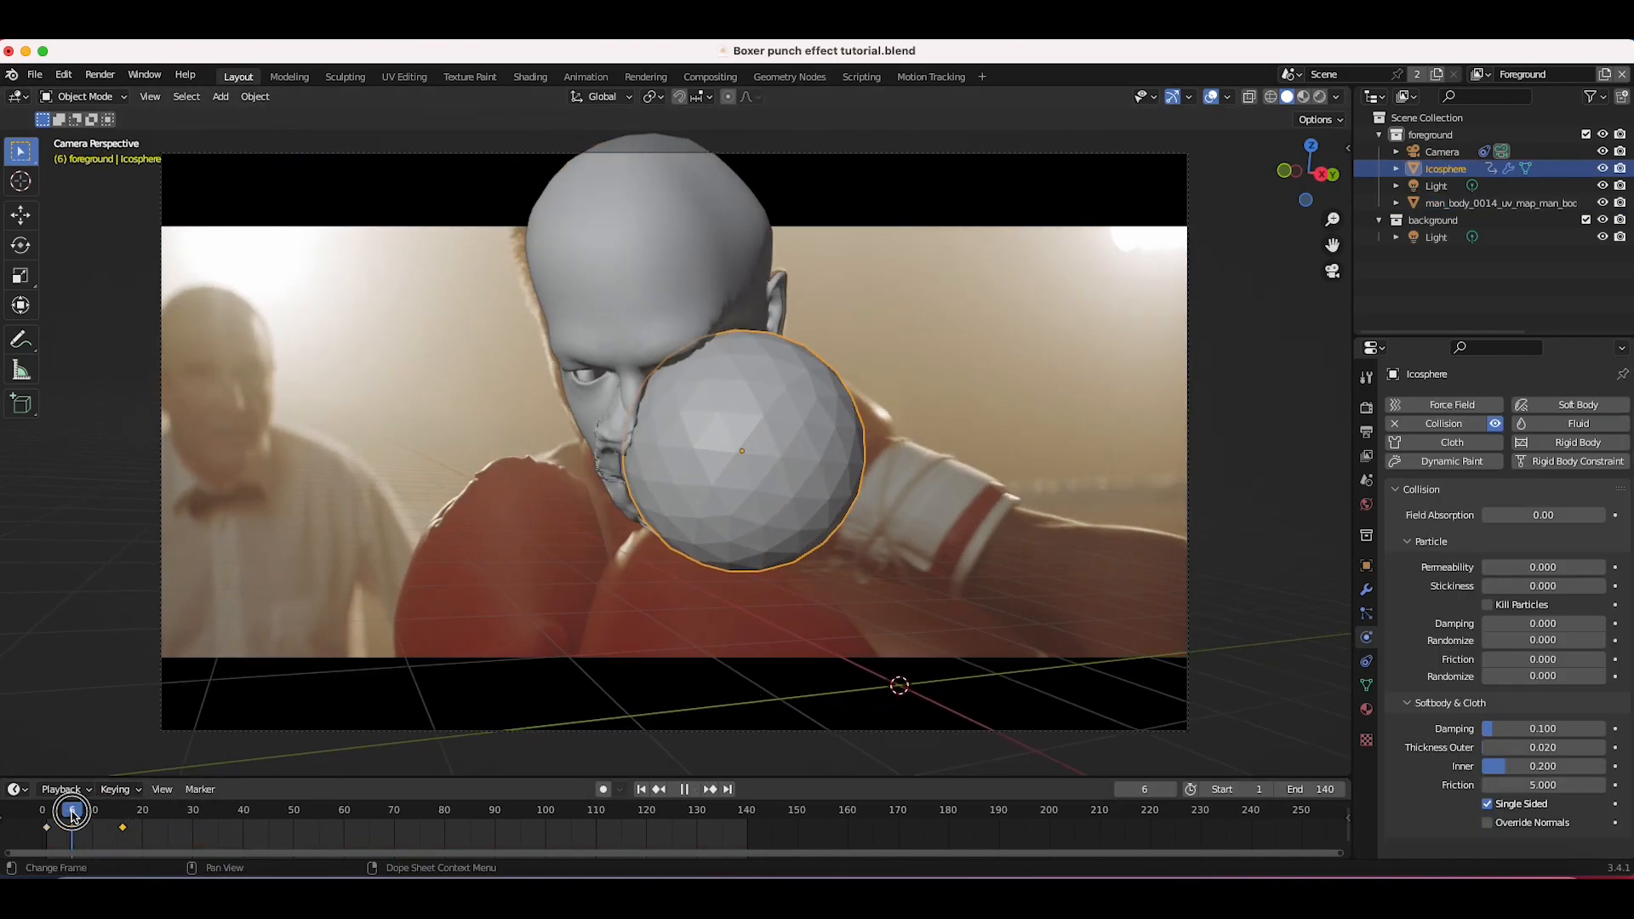
key("g")
left_click(892, 366)
key("i")
left_click(894, 366)
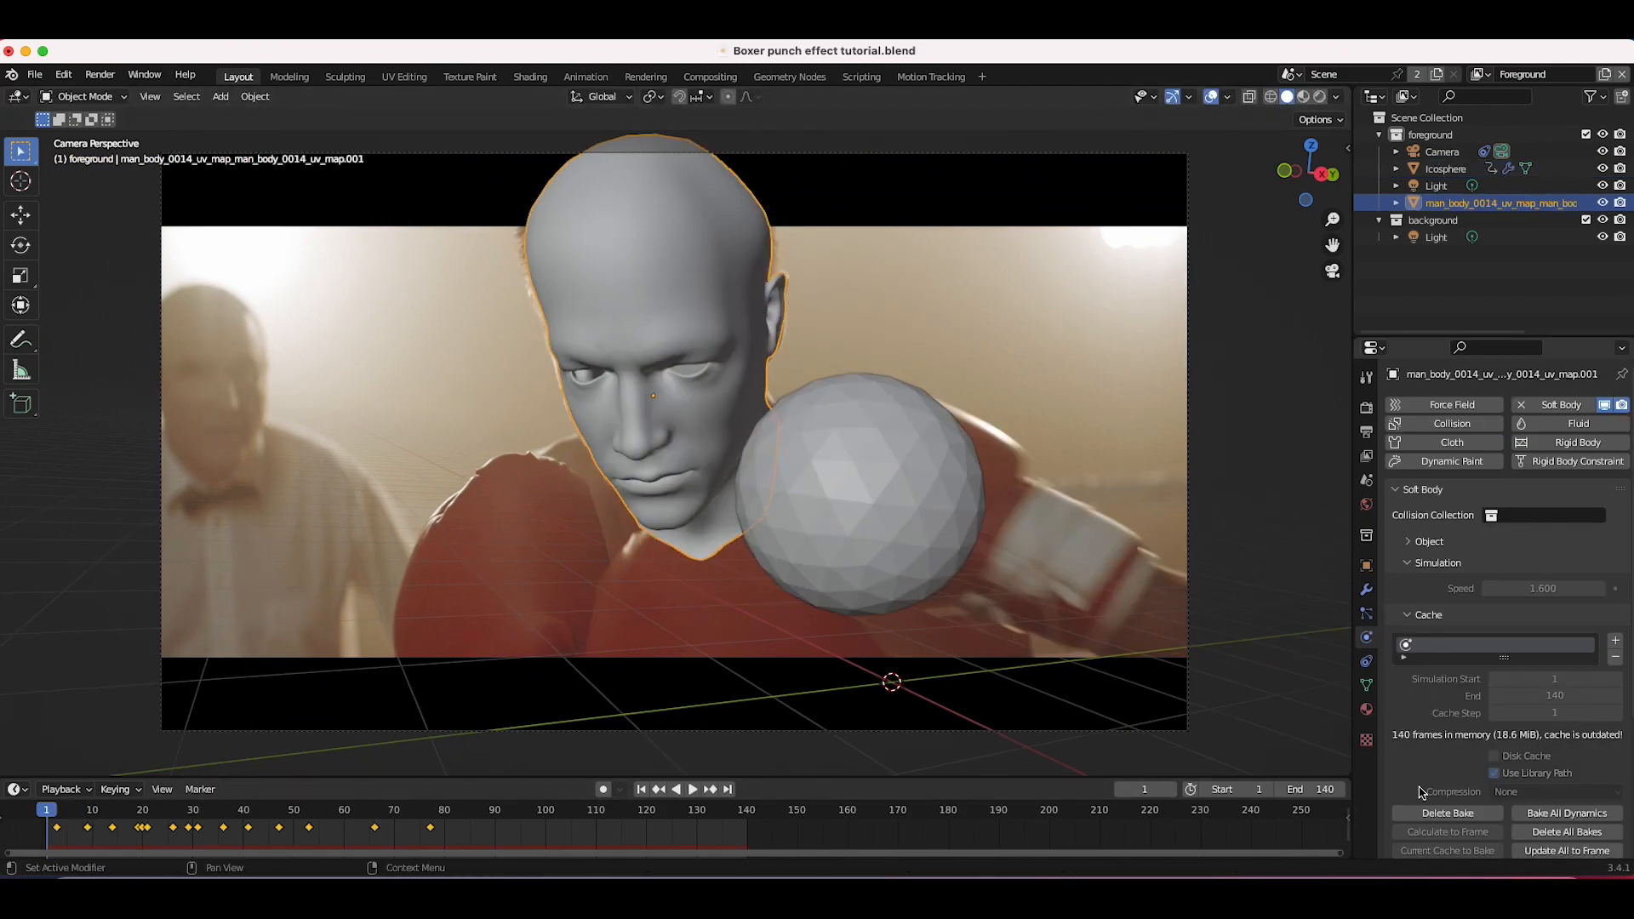
Step: Select the head and set its soft body simulation speed to 1.4
left_click(1442, 812)
left_click(1564, 587)
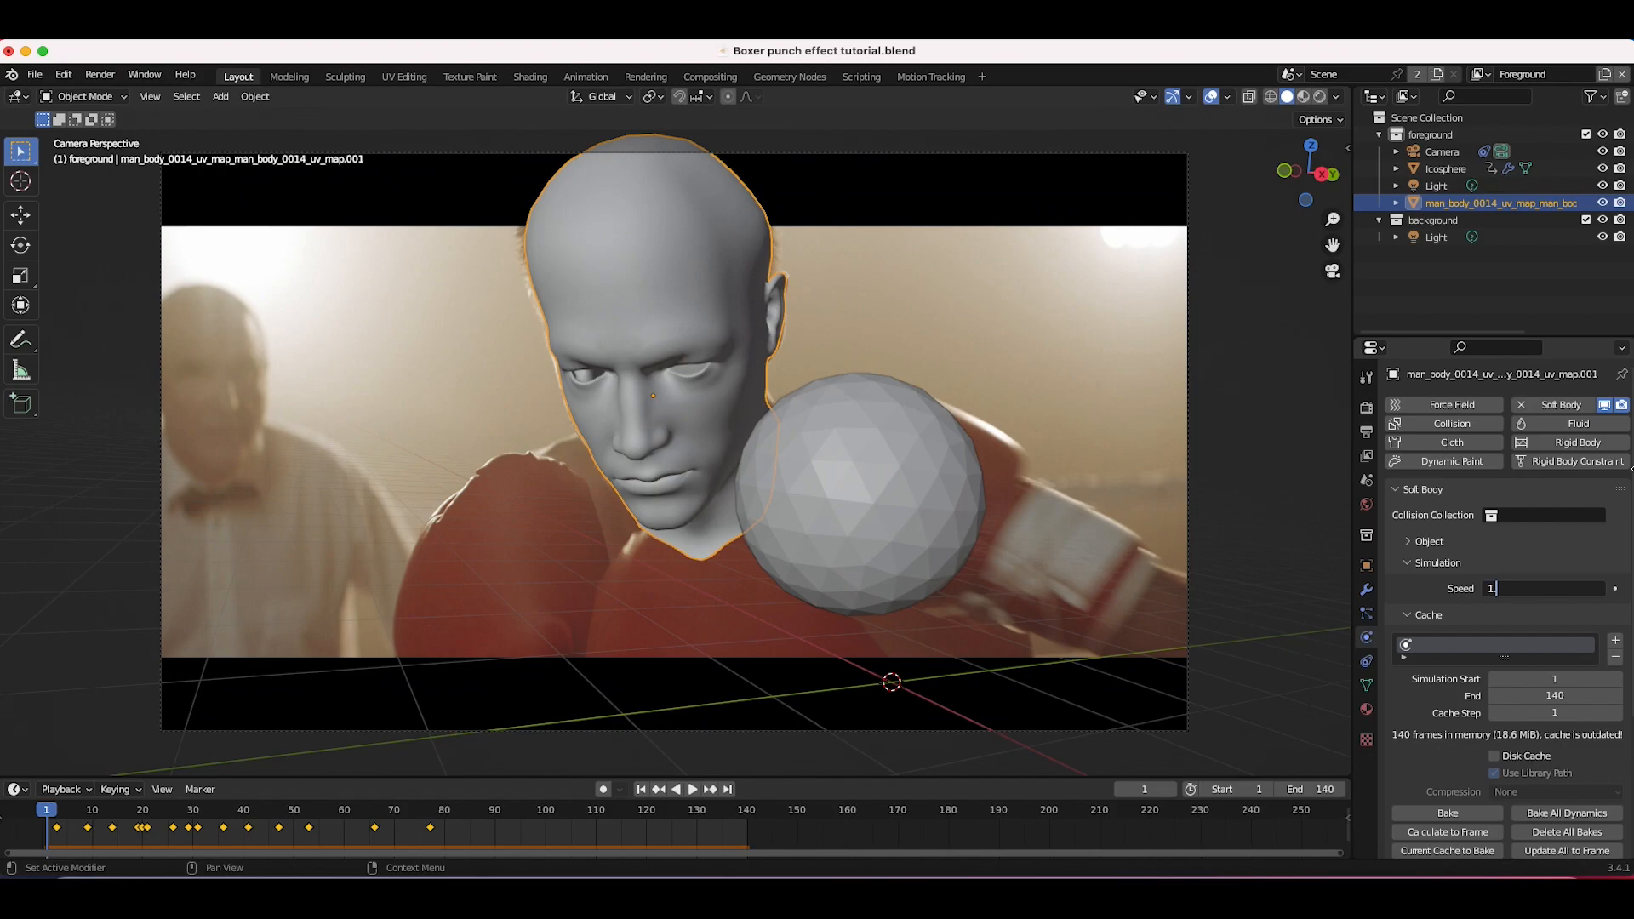
type("1.4")
key("Return")
Step: Set the head's edge spring Damp to 1, rebake the simulation and play it back
scroll(1485, 763, "down", 5)
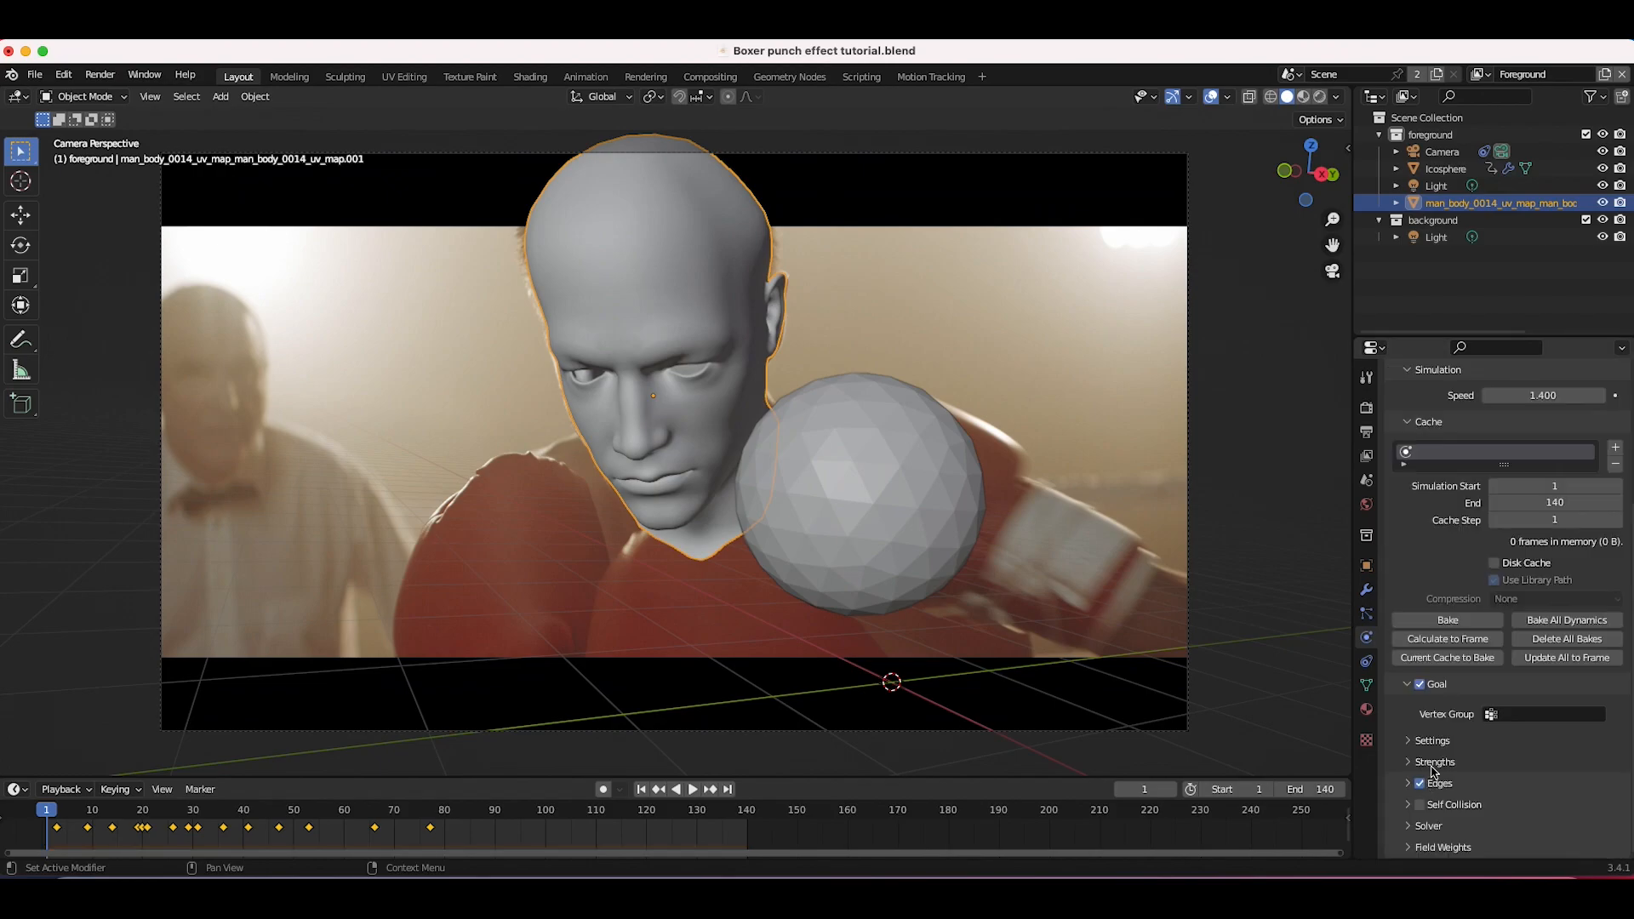
left_click(1408, 783)
scroll(1415, 782, "down", 3)
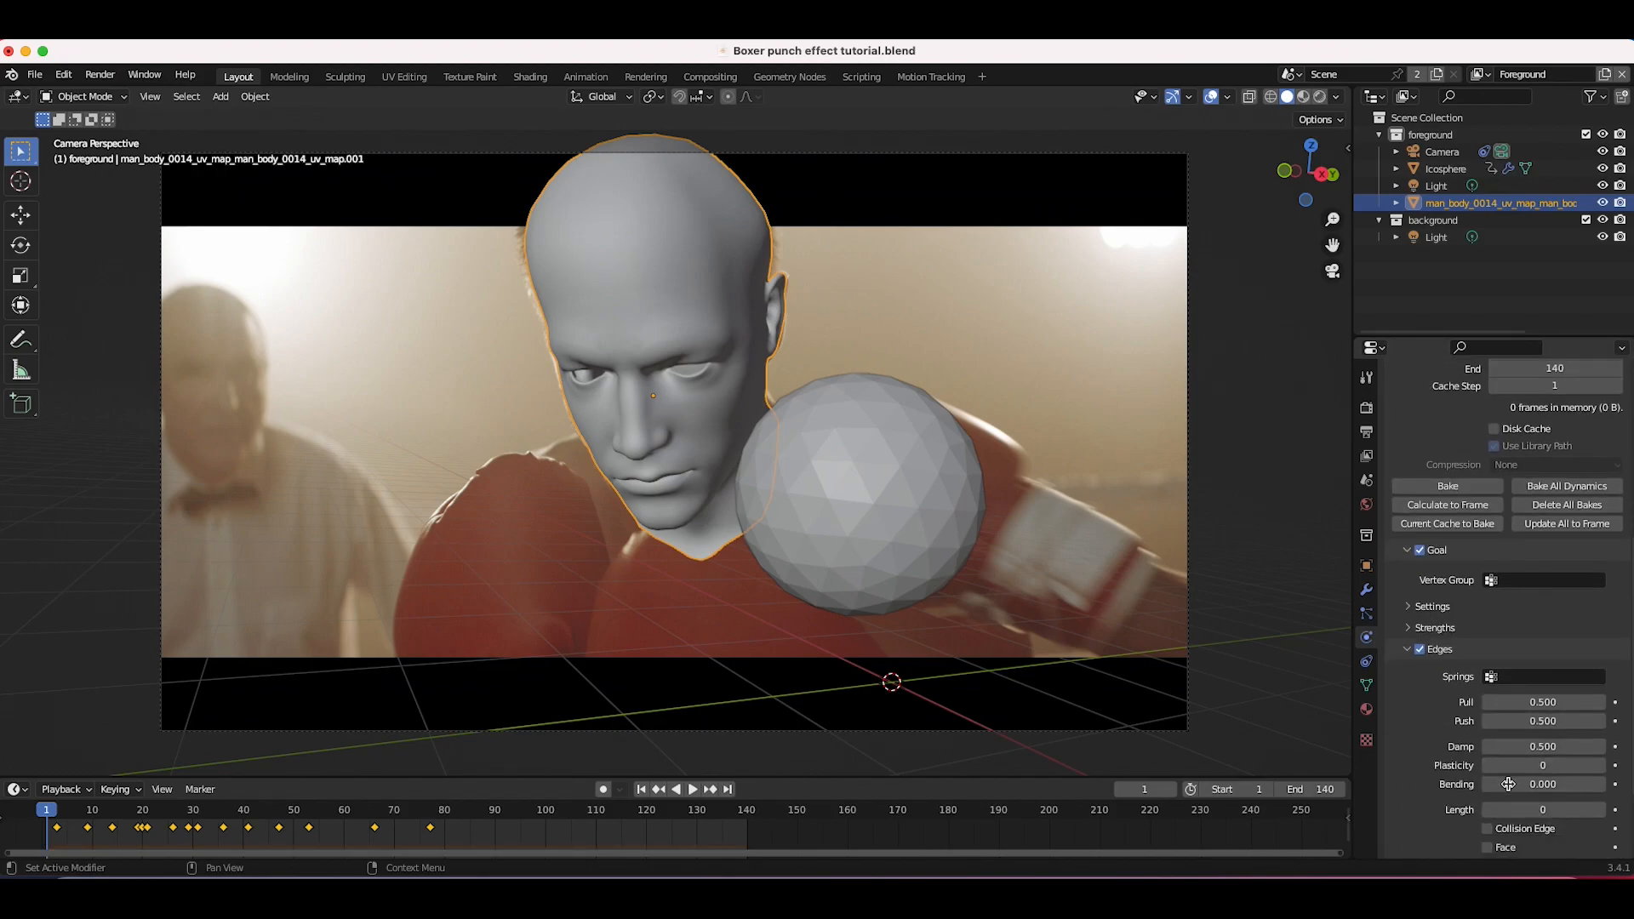
double_click(1529, 748)
type("1")
key("Return")
scroll(1457, 740, "up", 7)
left_click(1447, 796)
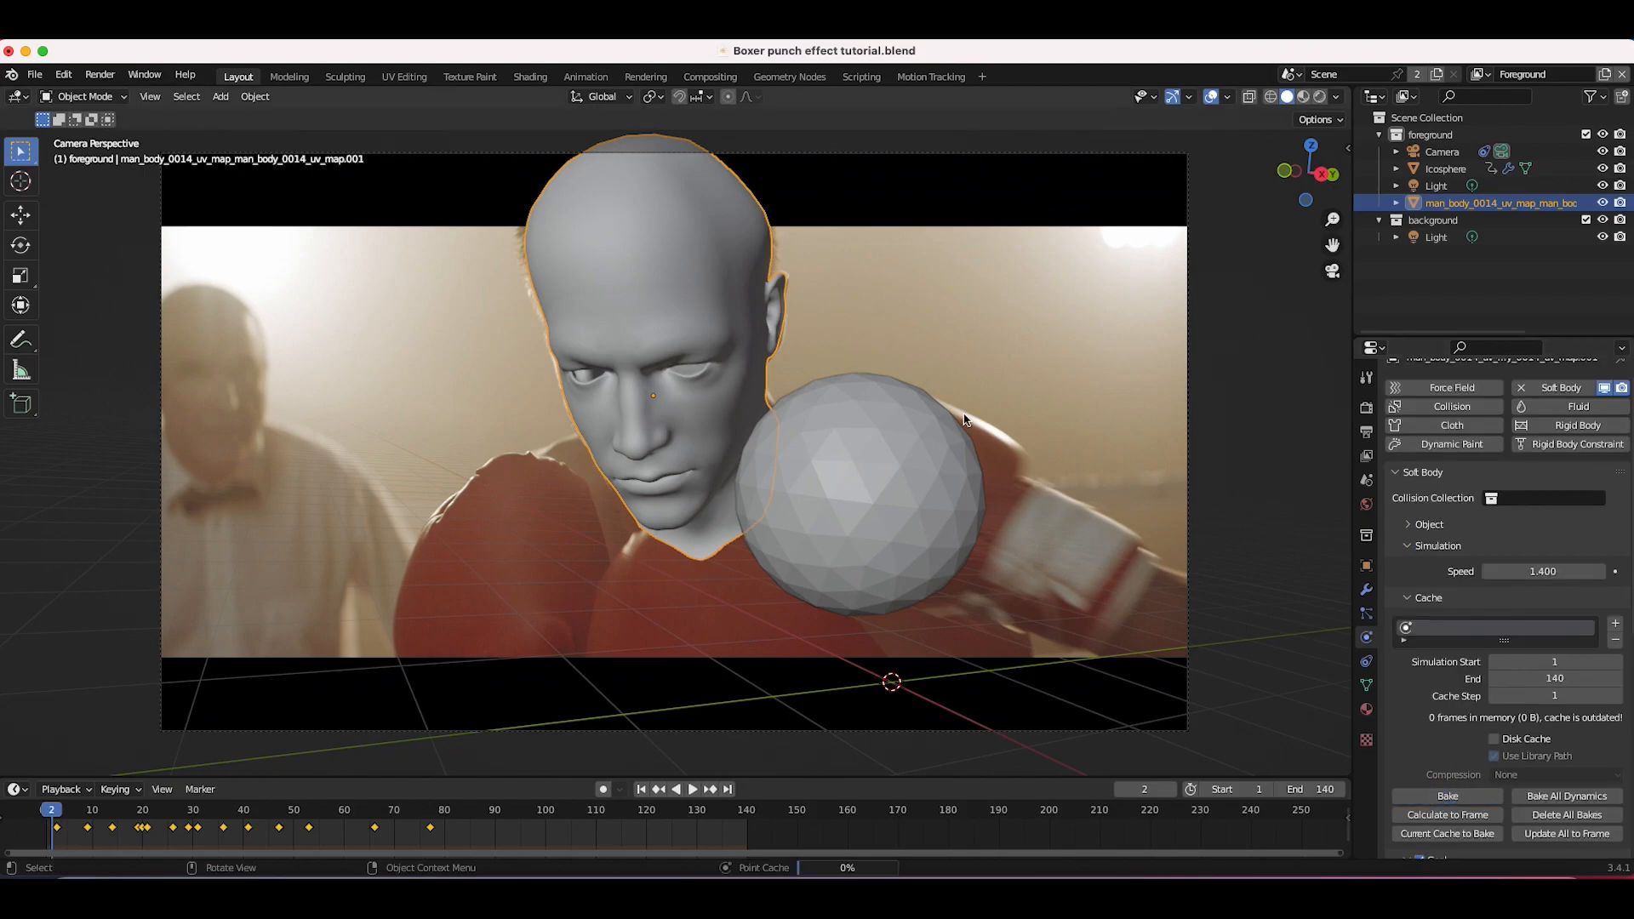
key("space")
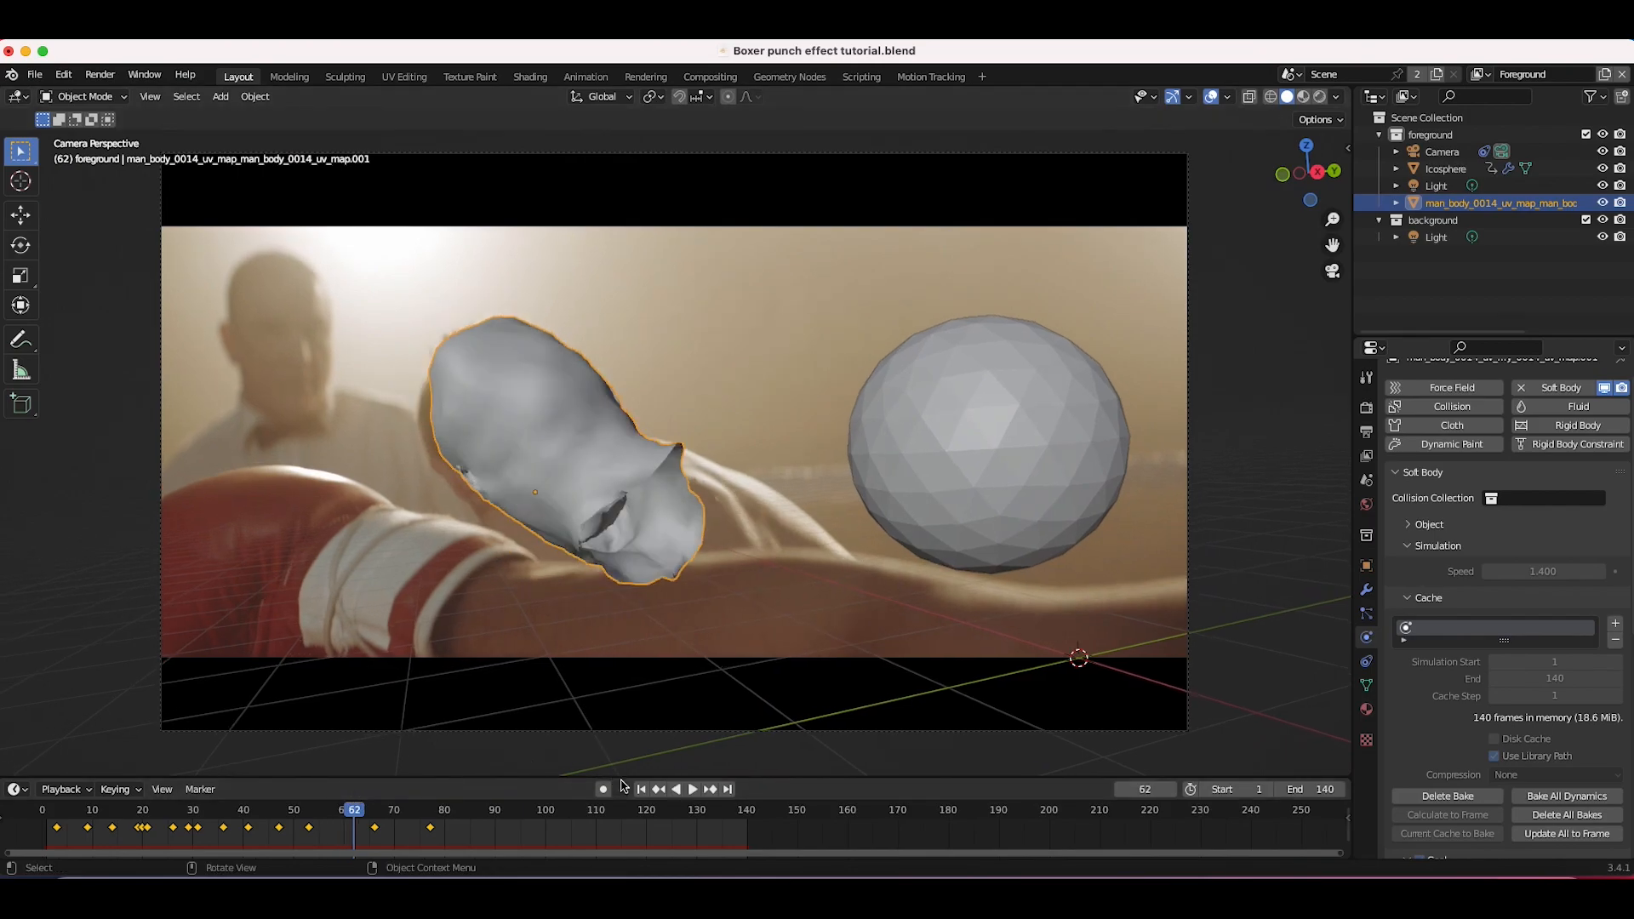
left_click(119, 810)
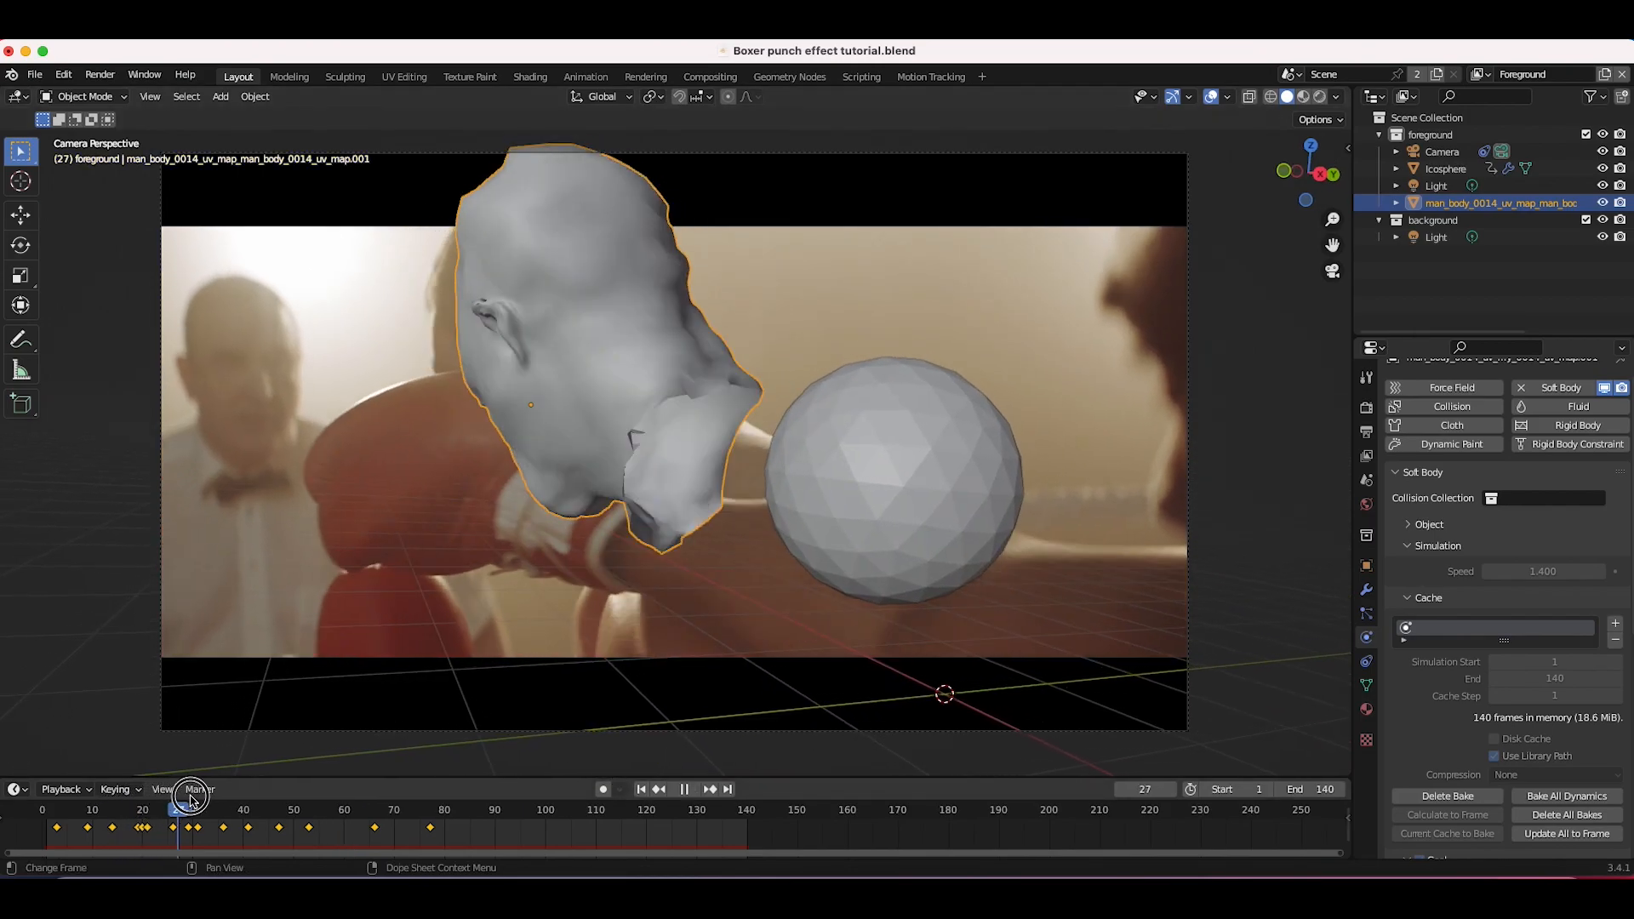
Step: Scrub and play the timeline to review the head's deformation, ending back at frame 1
left_click_drag(234, 791, 102, 813)
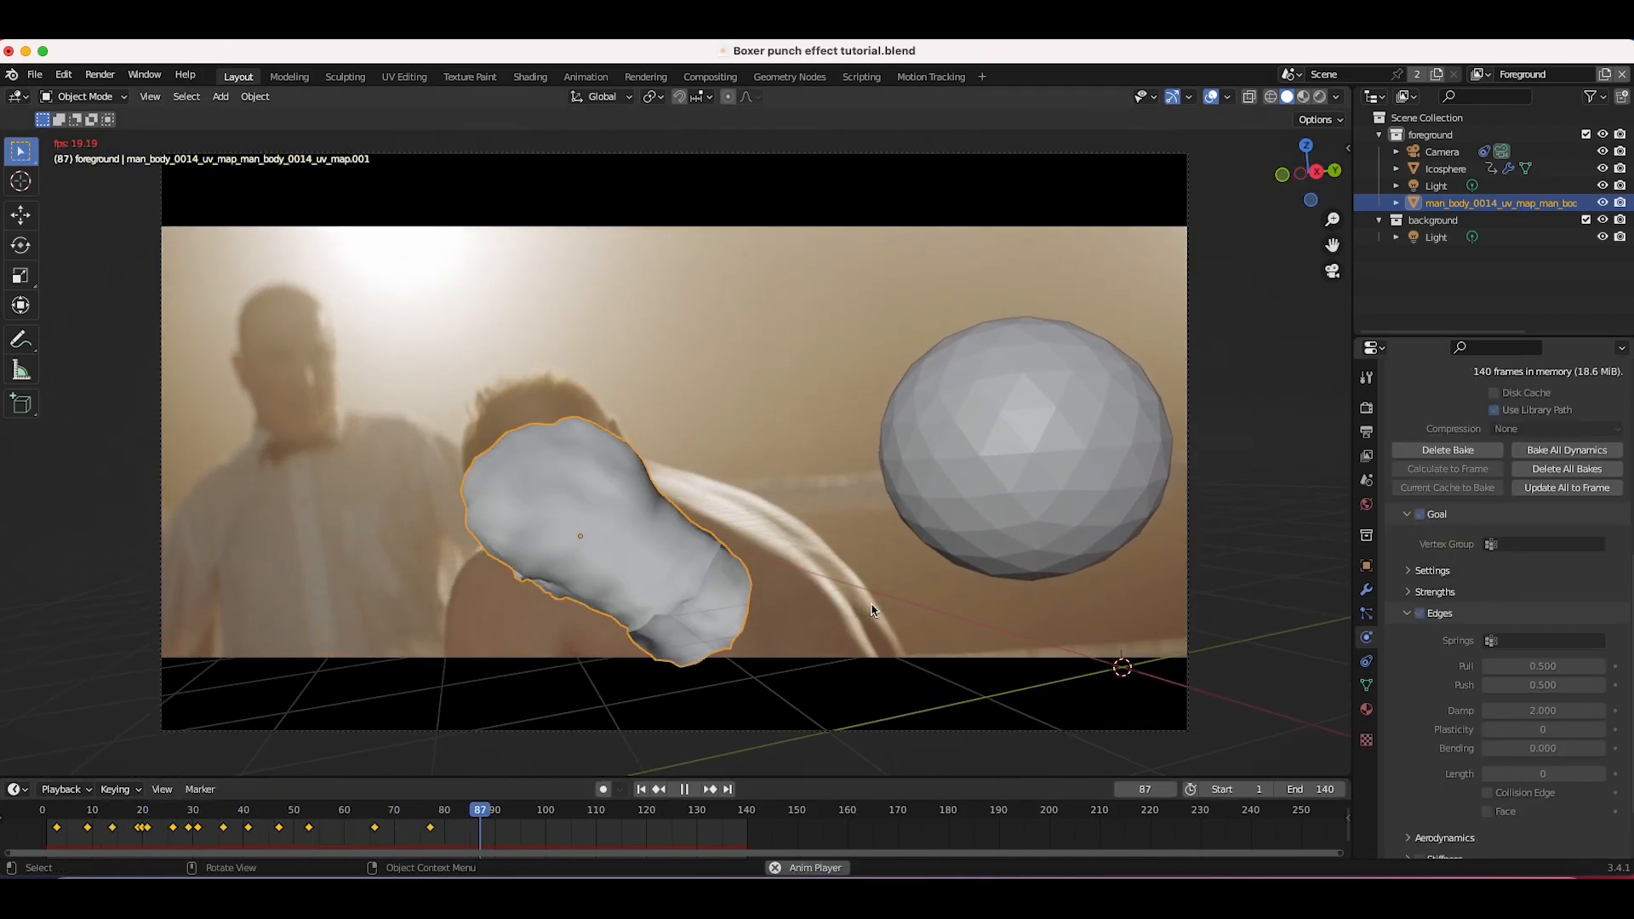
key("space")
left_click(185, 815)
left_click_drag(185, 814, 344, 810)
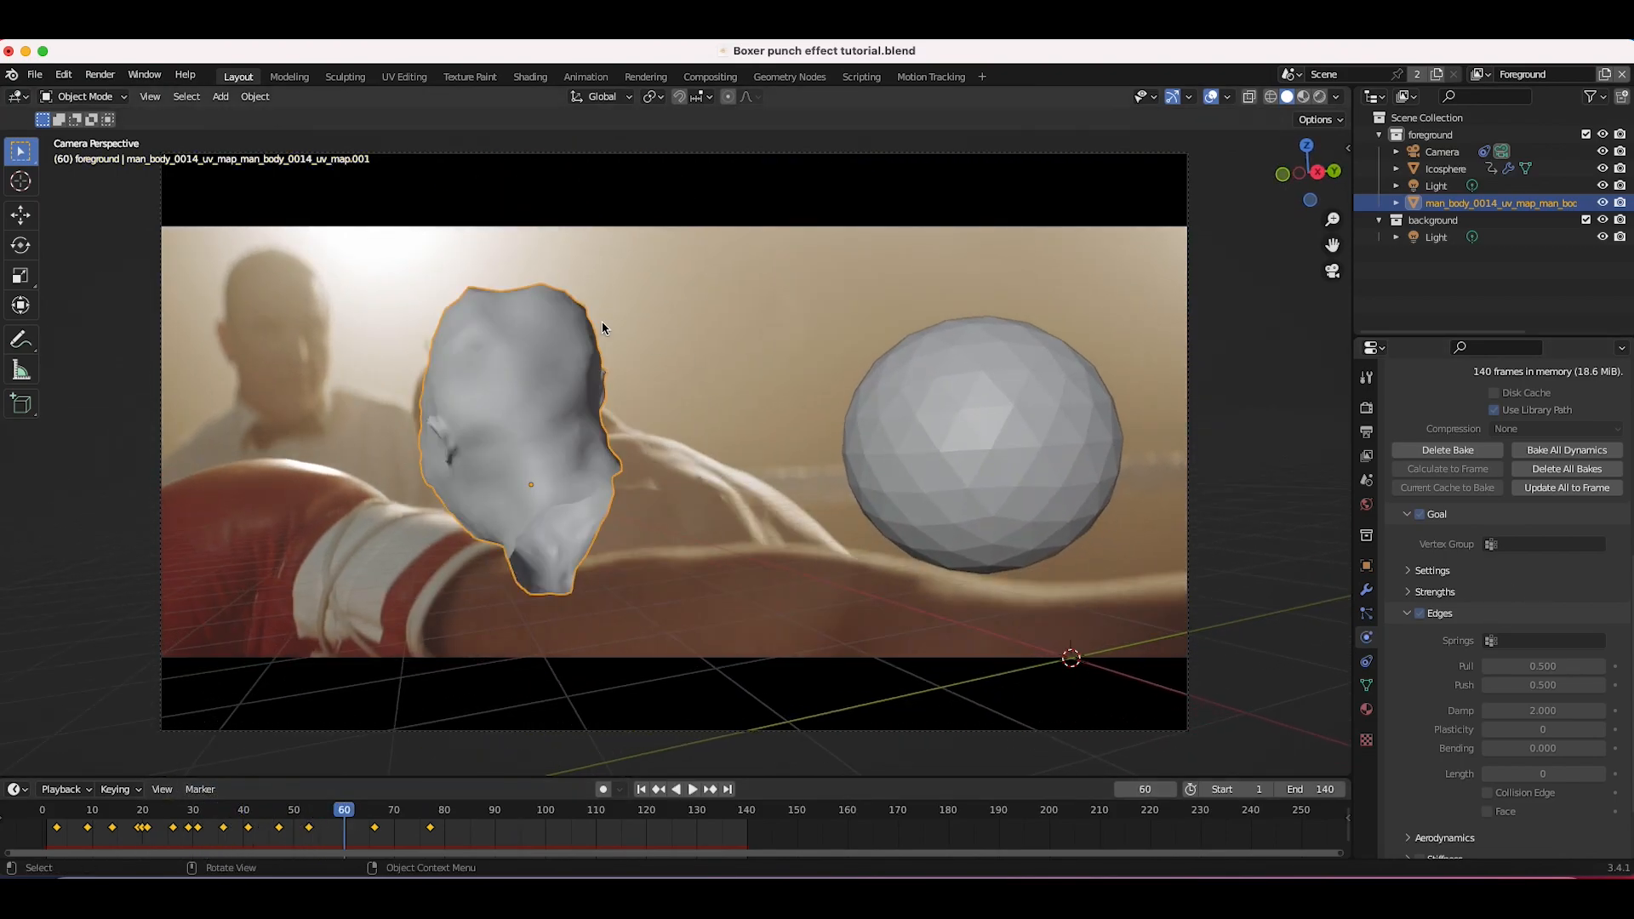
left_click(640, 789)
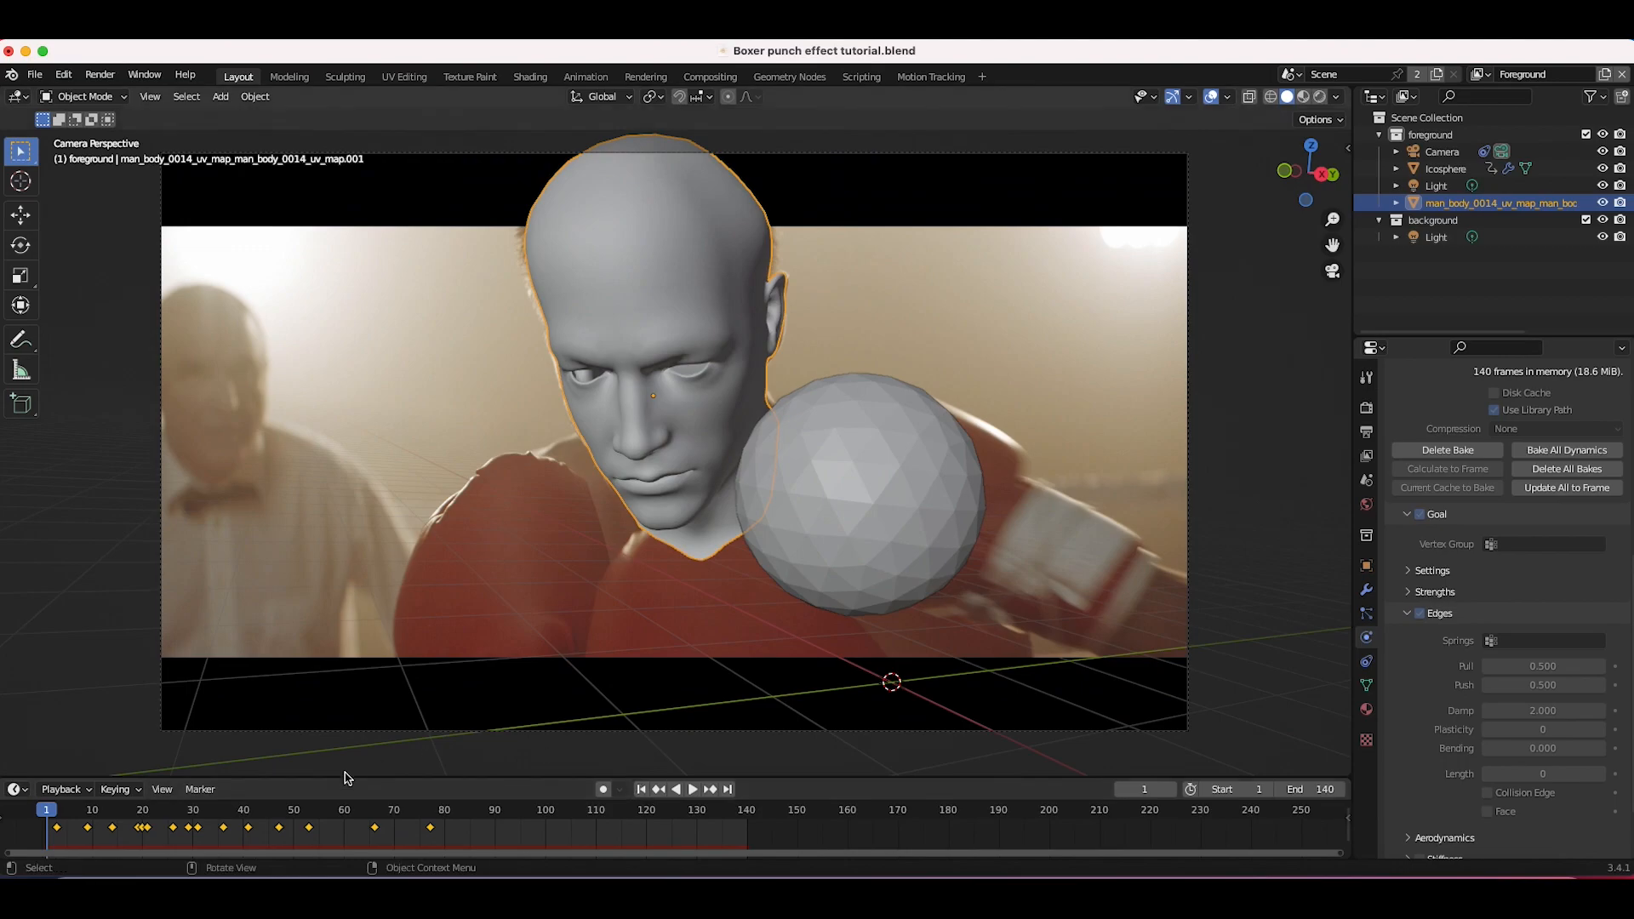
left_click_drag(93, 811, 194, 811)
Step: Add a cube mesh and scale it up about 3.4 times
scroll(664, 398, "right", 5)
scroll(664, 398, "down", 10)
scroll(664, 398, "left", 10)
scroll(664, 398, "right", 3)
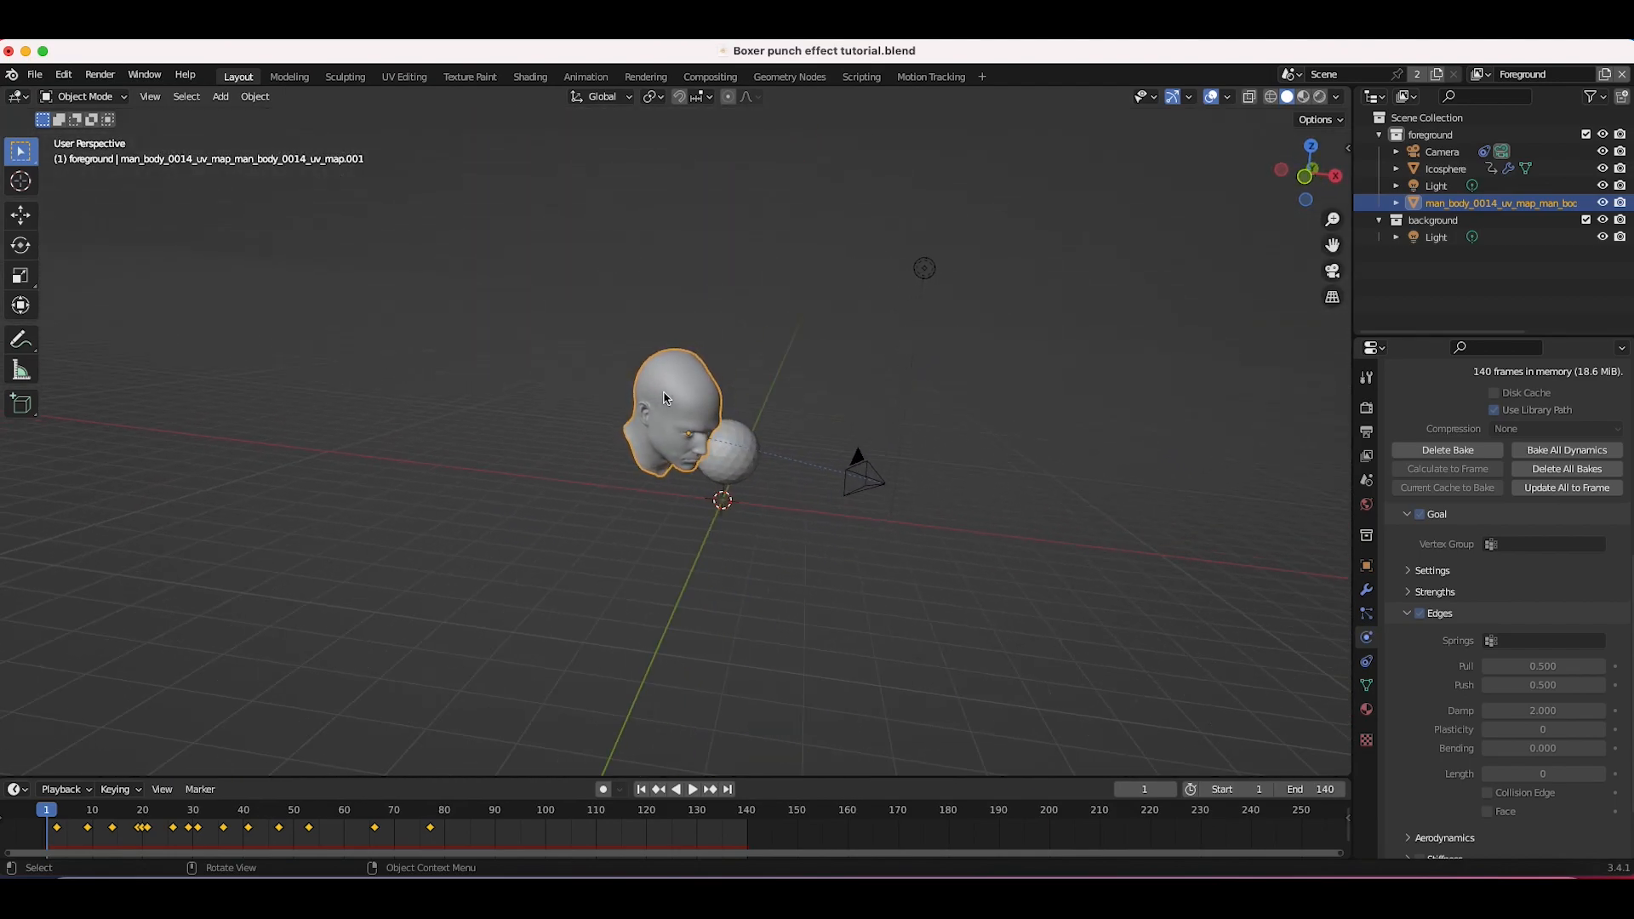
key("shift+a")
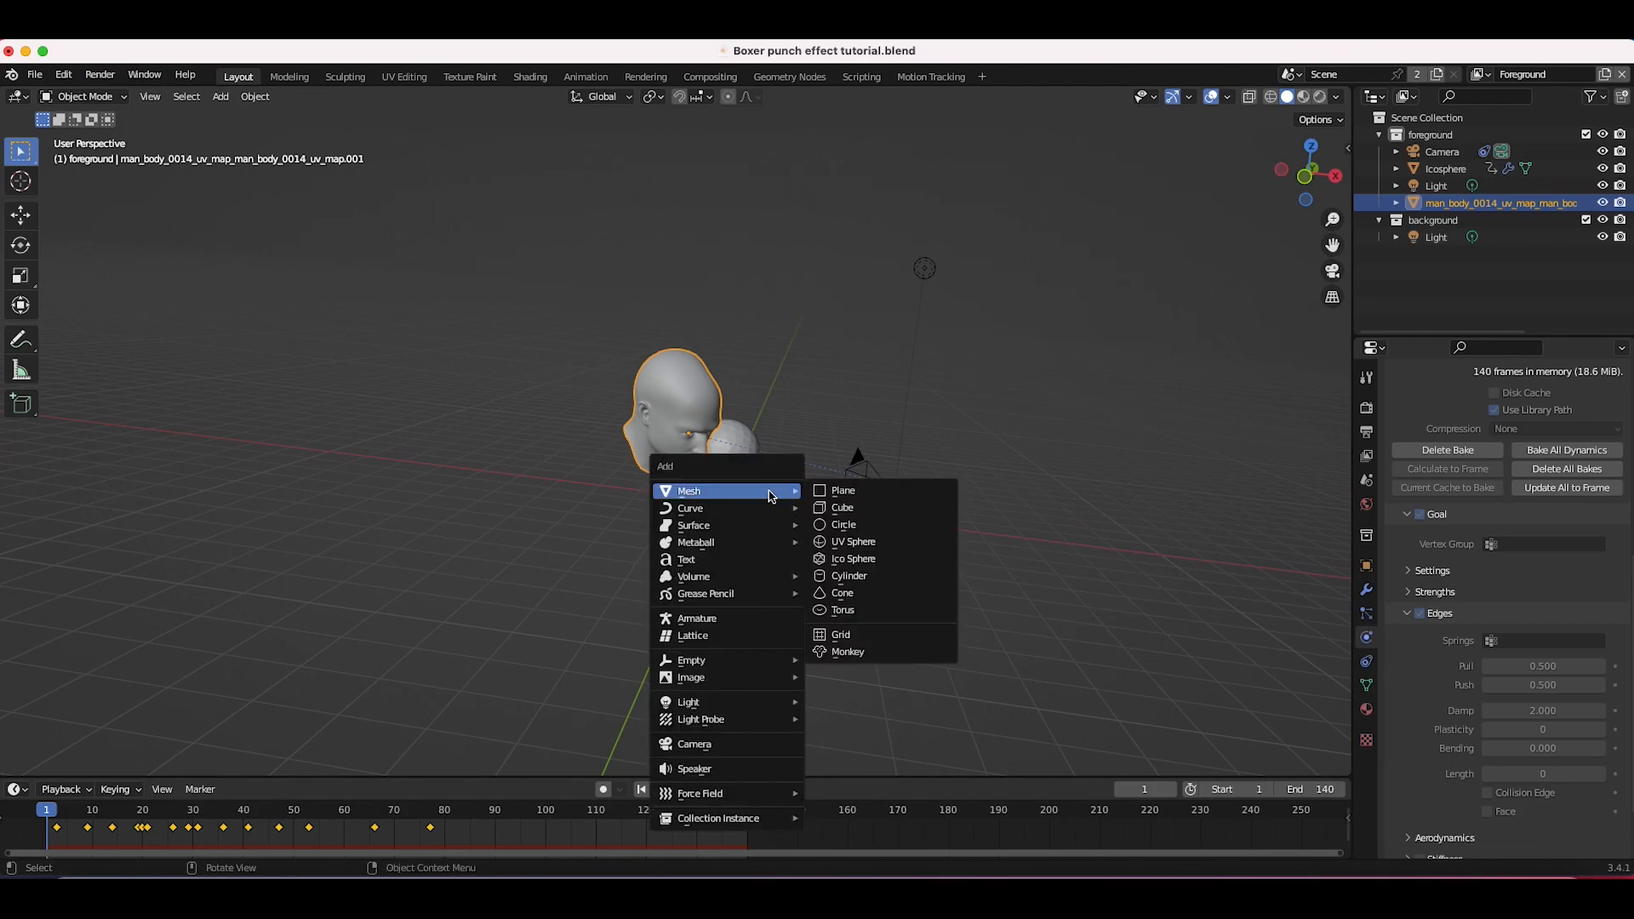
left_click(843, 503)
key("s")
left_click(942, 515)
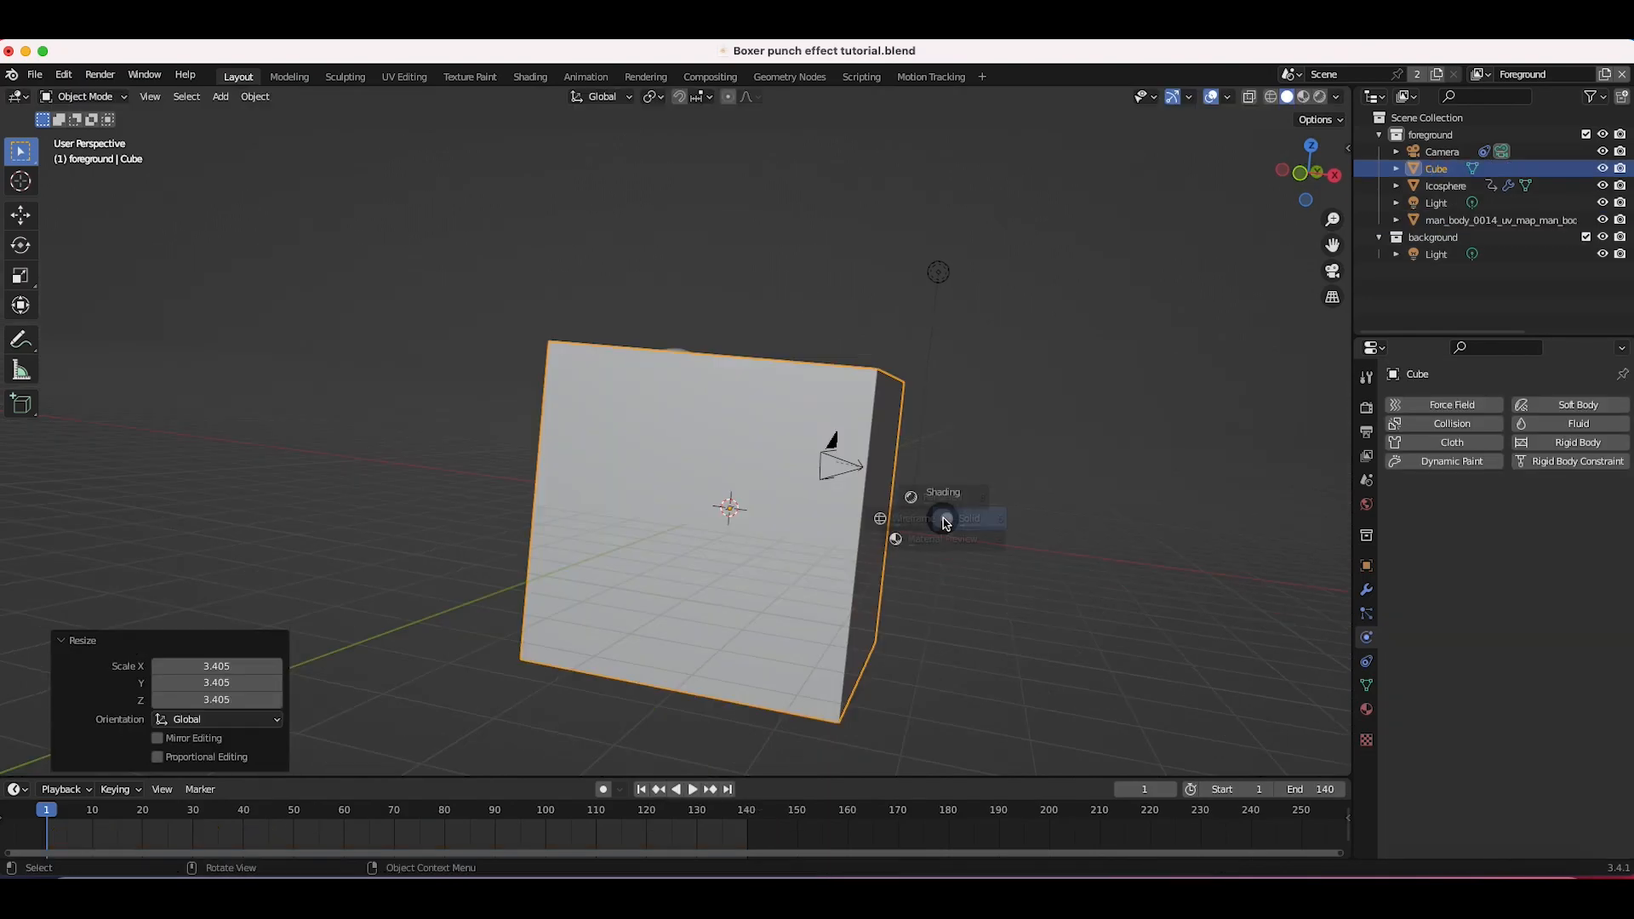
Step: Toggle X-ray, then move and scale the cube so it encloses the head and the camera area
key("alt+z")
key("g")
left_click(892, 527)
scroll(891, 526, "right", 10)
key("g")
left_click(819, 504)
scroll(819, 504, "right", 3)
key("s")
left_click(889, 500)
scroll(890, 504, "right", 3)
key("g")
left_click(917, 483)
scroll(926, 482, "left", 3)
key("s")
left_click(988, 485)
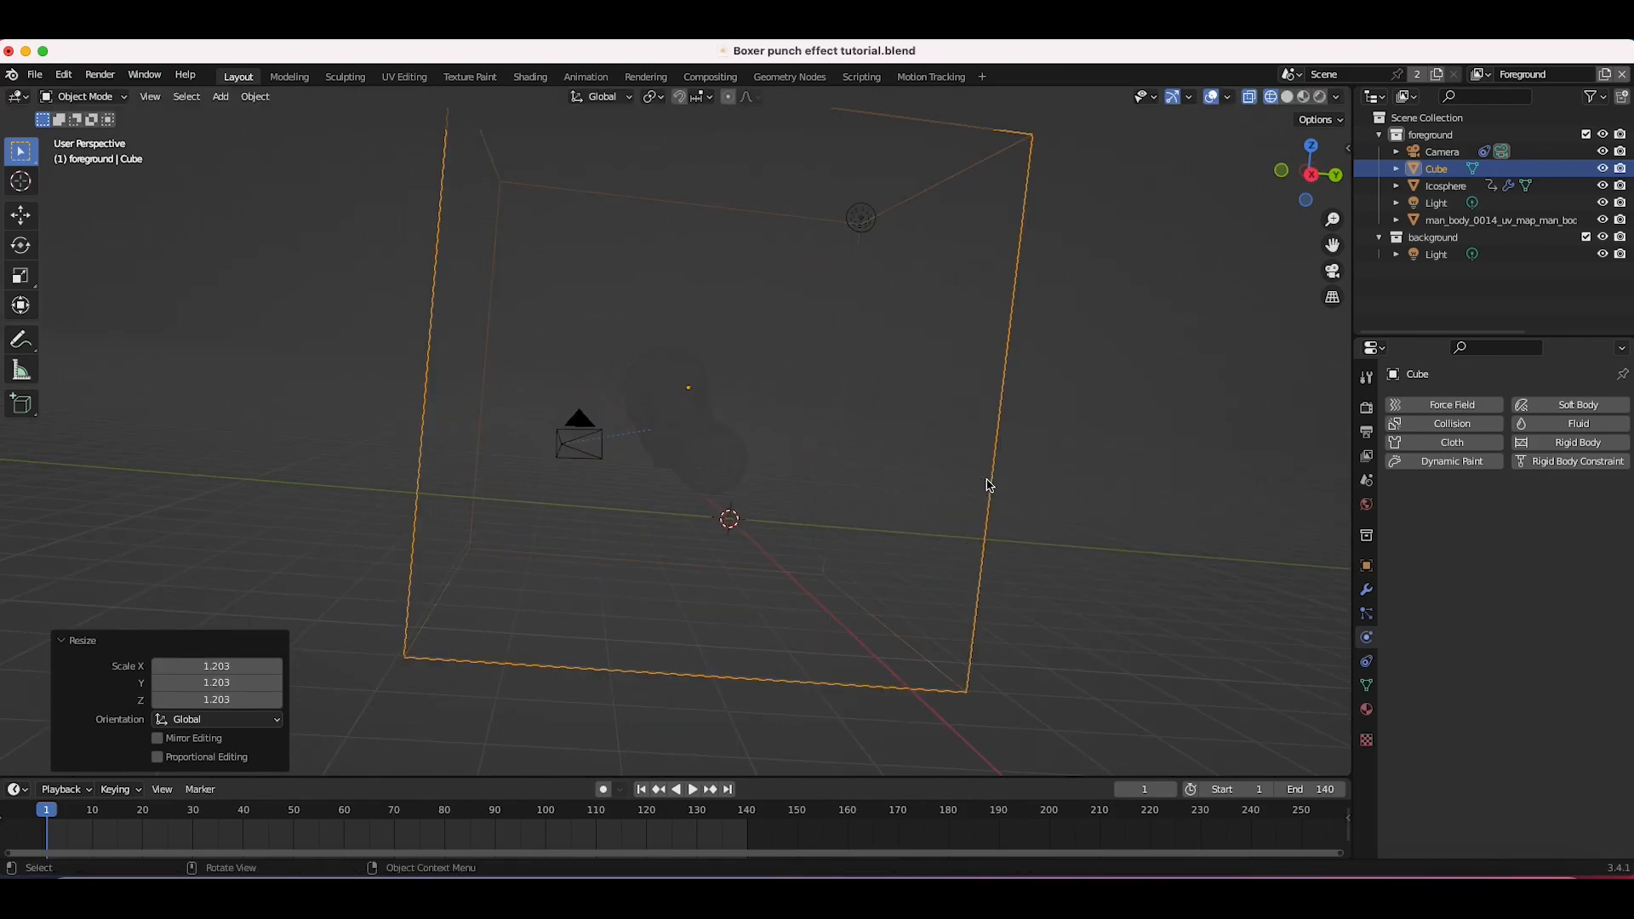
key("g")
left_click(985, 498)
scroll(724, 463, "left", 10)
scroll(724, 463, "left", 3)
key("g")
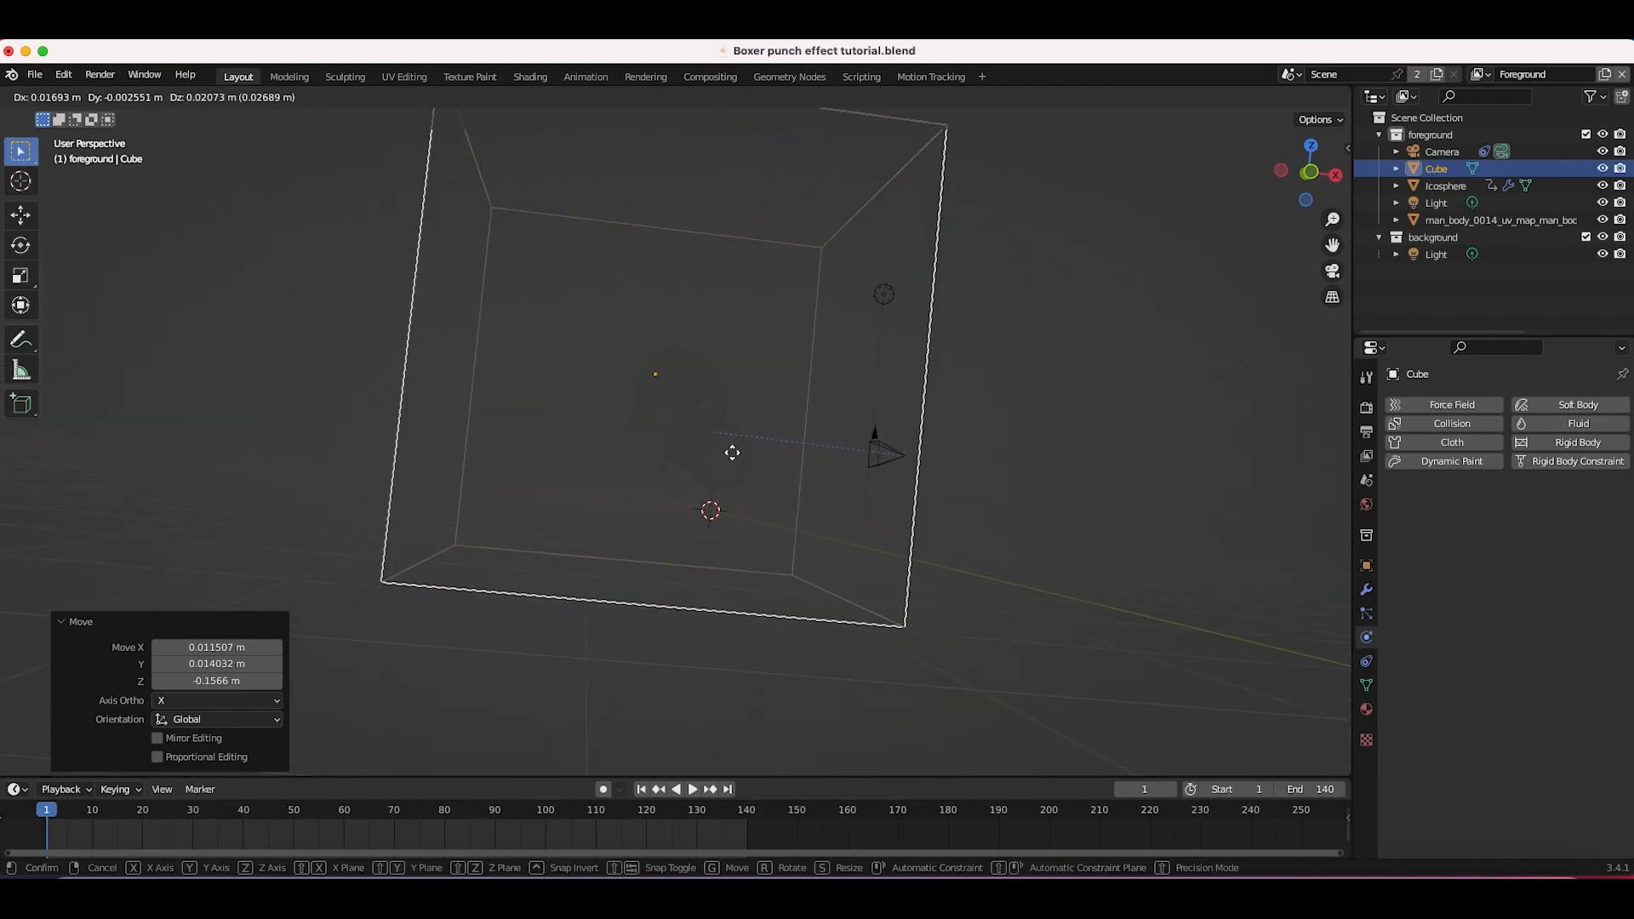
left_click(975, 413)
scroll(976, 414, "left", 5)
Step: Add Fluid physics to the cube as a Liquid domain with resolution divisions set to 160
left_click(1566, 423)
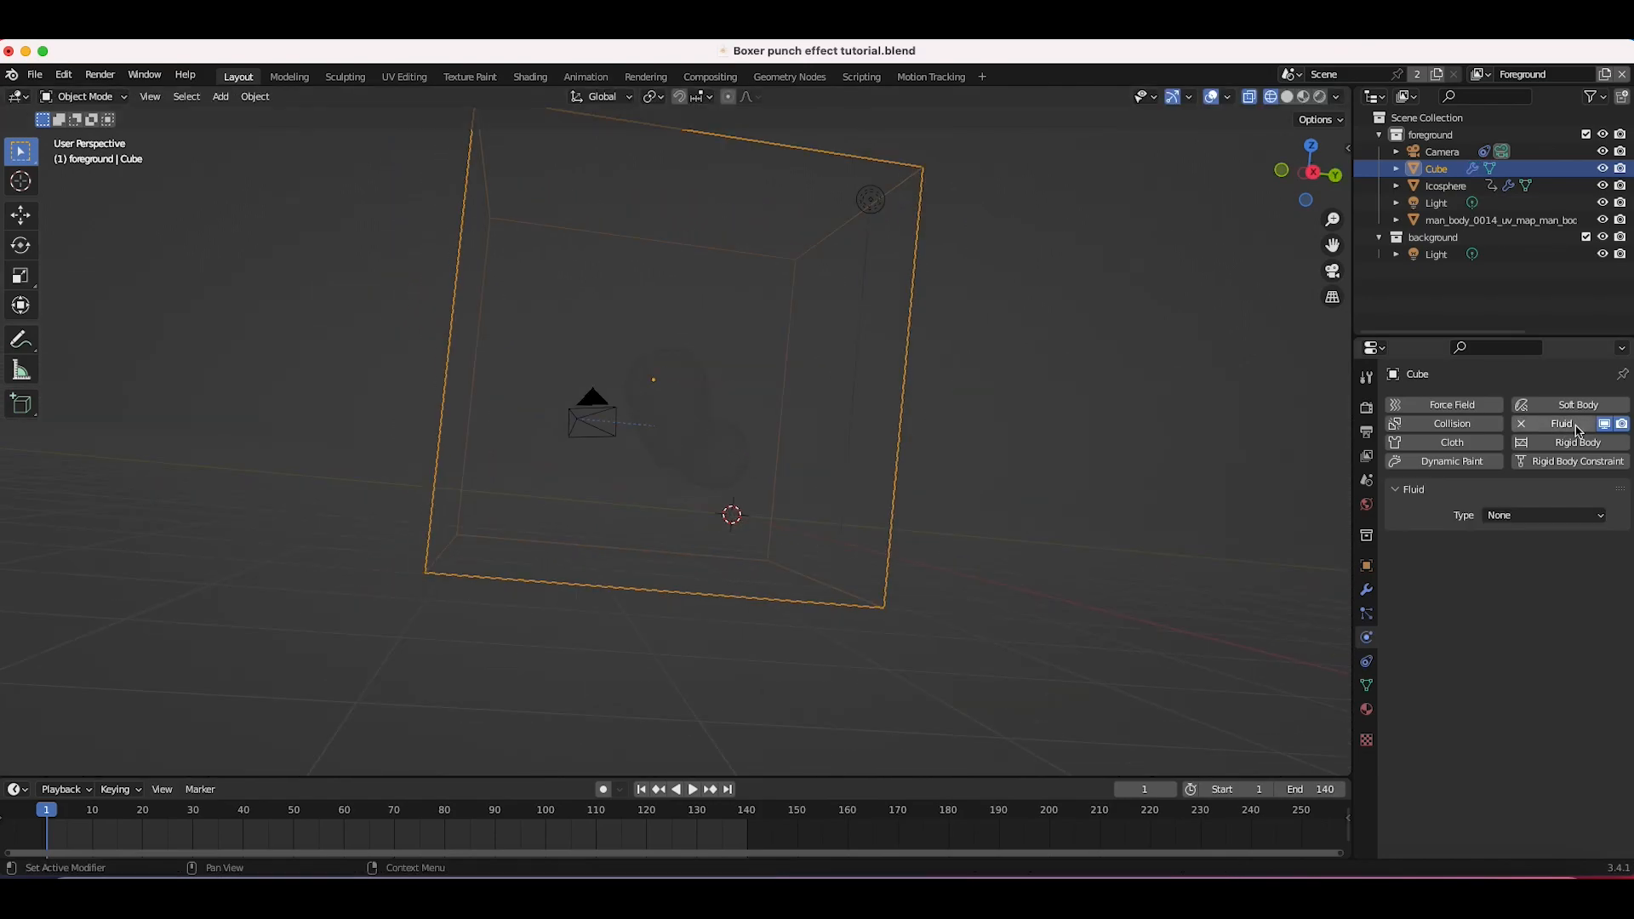
left_click(1520, 518)
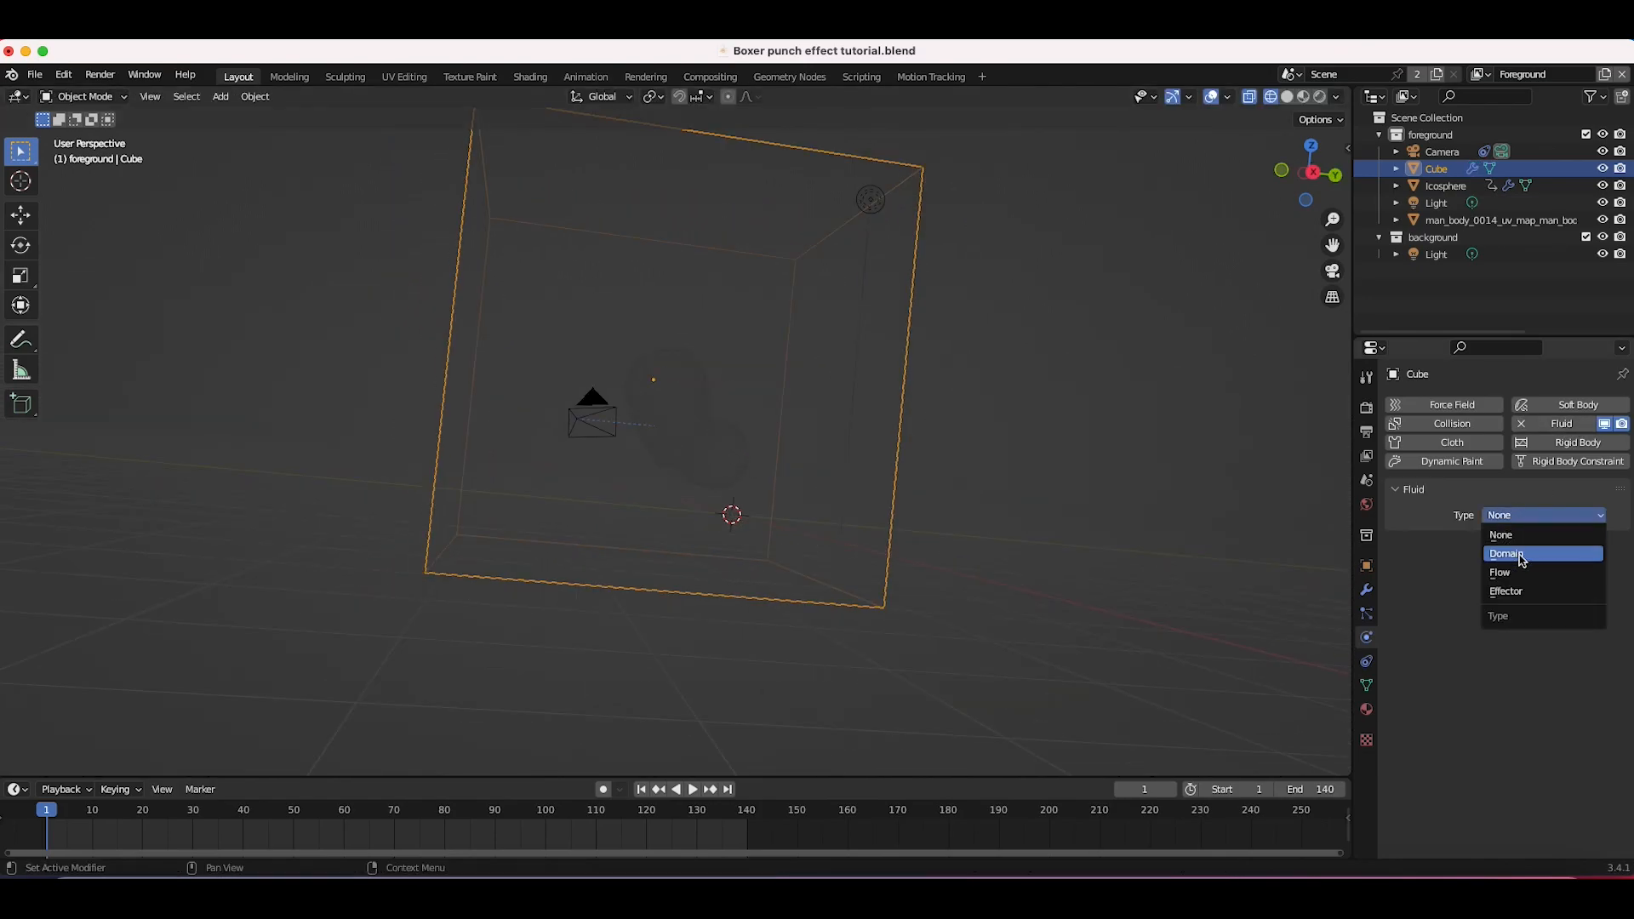
left_click(1515, 554)
left_click(1514, 567)
left_click(1503, 605)
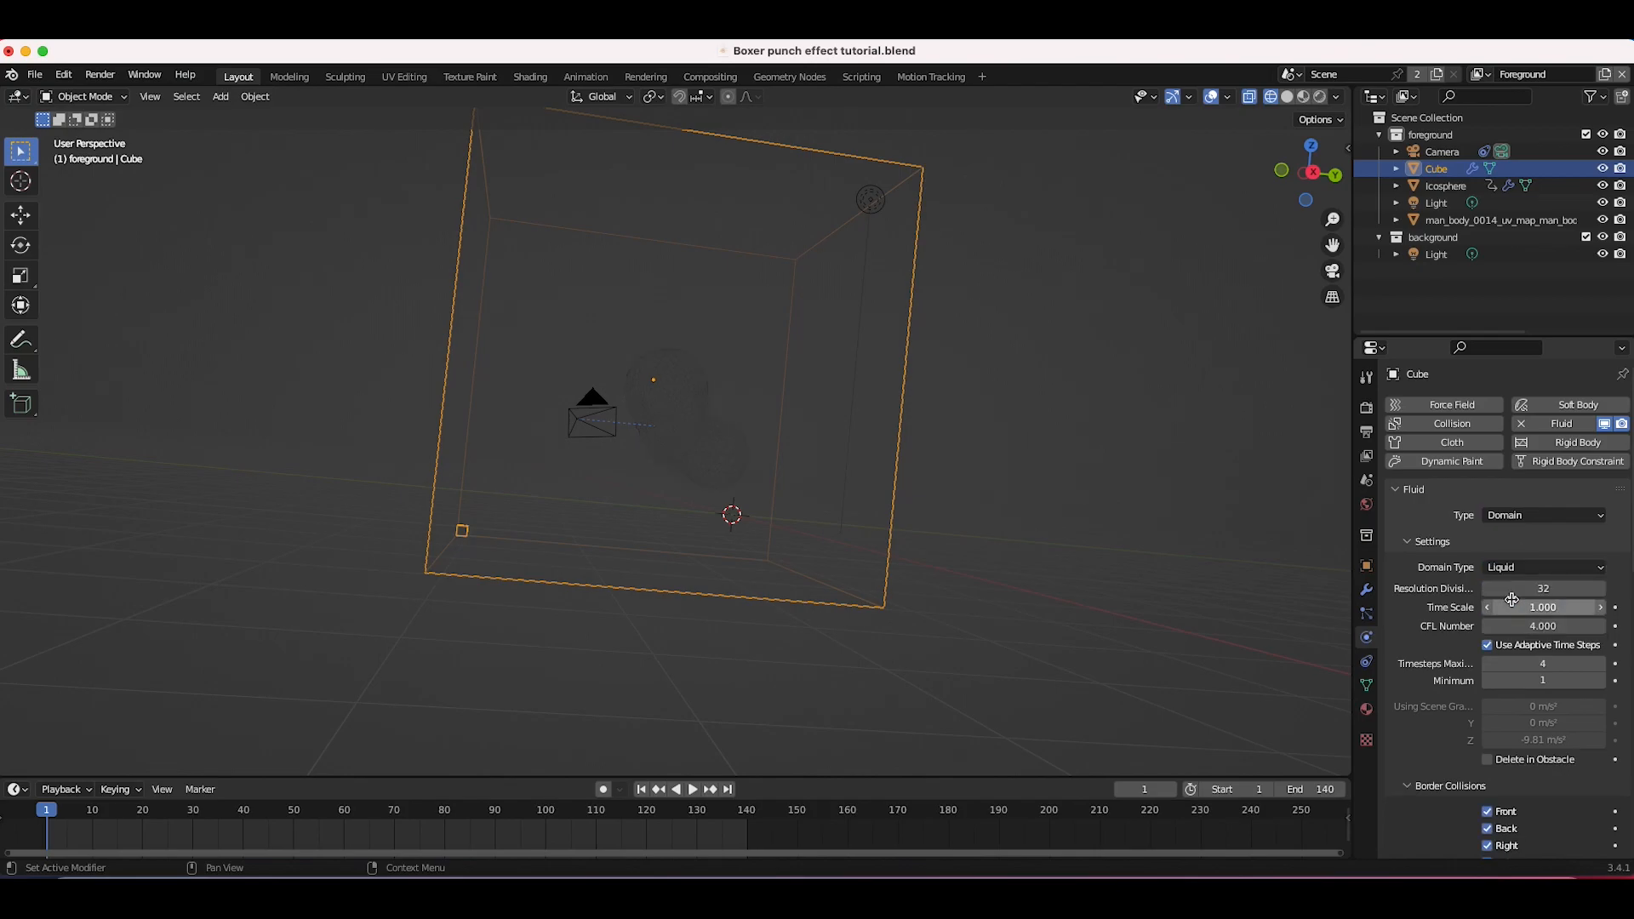
left_click(1540, 591)
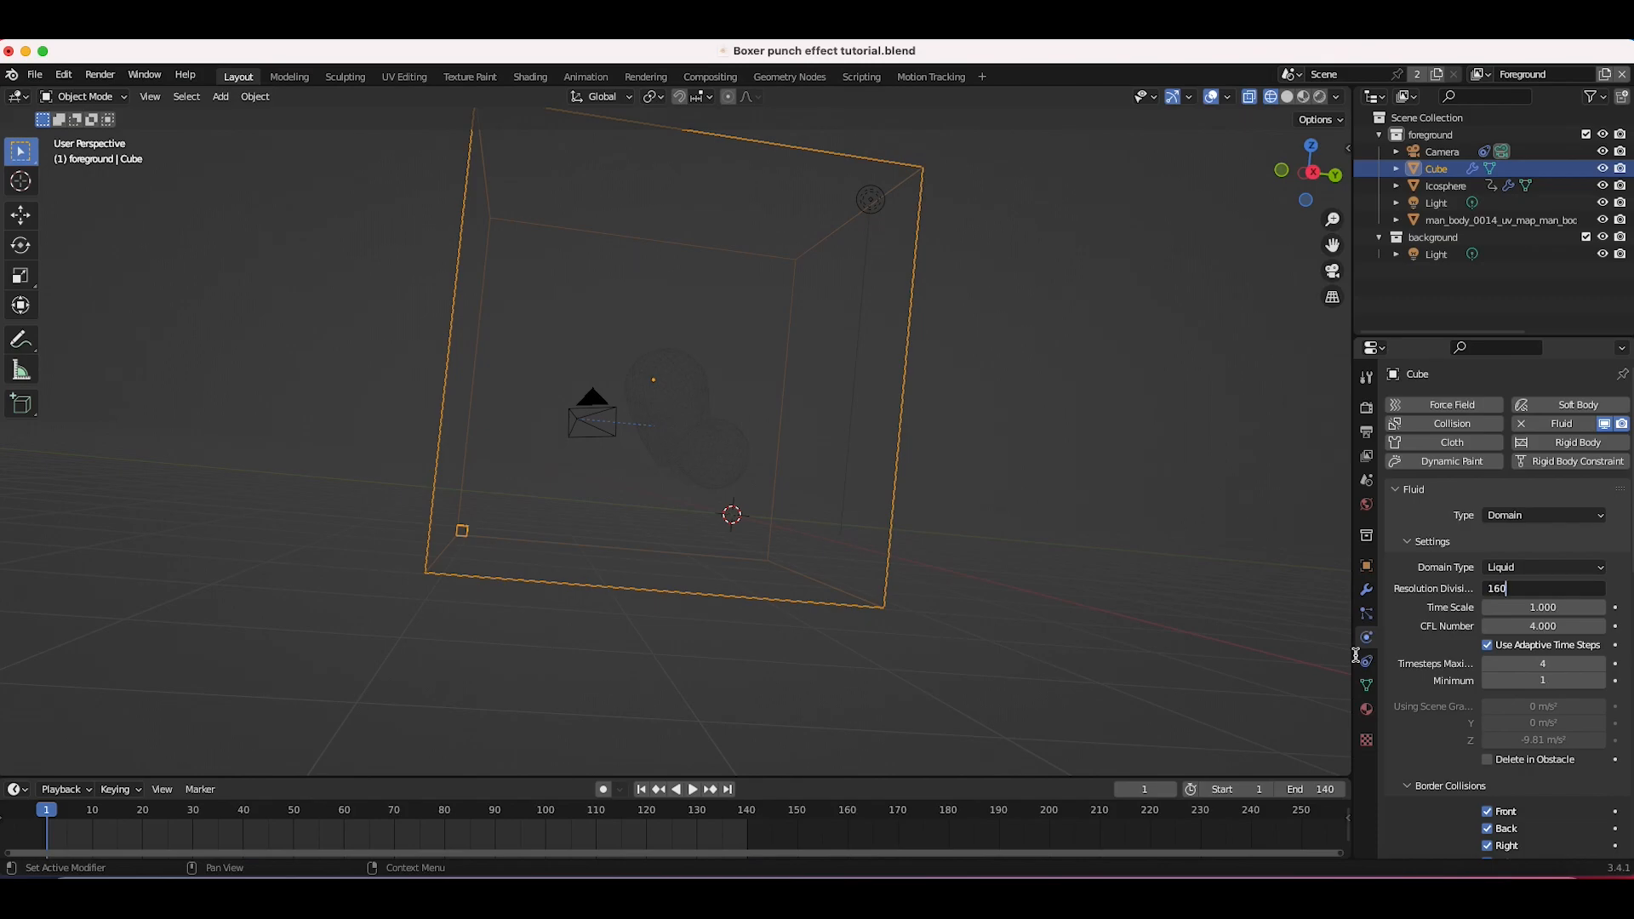
key("Return")
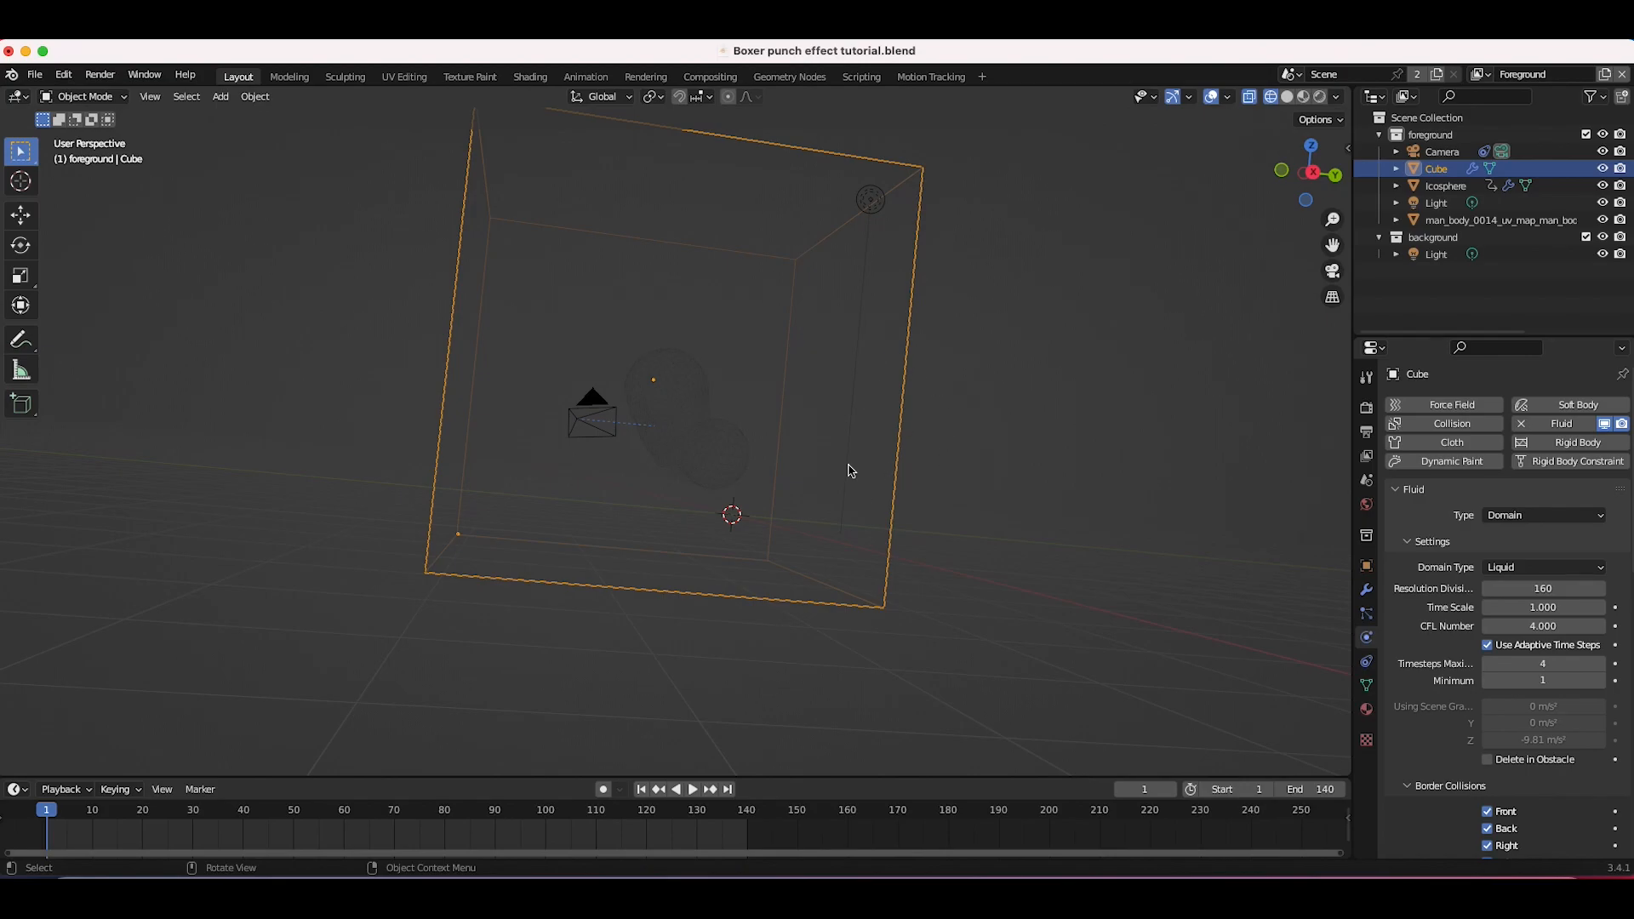
Step: Apply all transforms to the cube
middle_click_drag(892, 309, 956, 401)
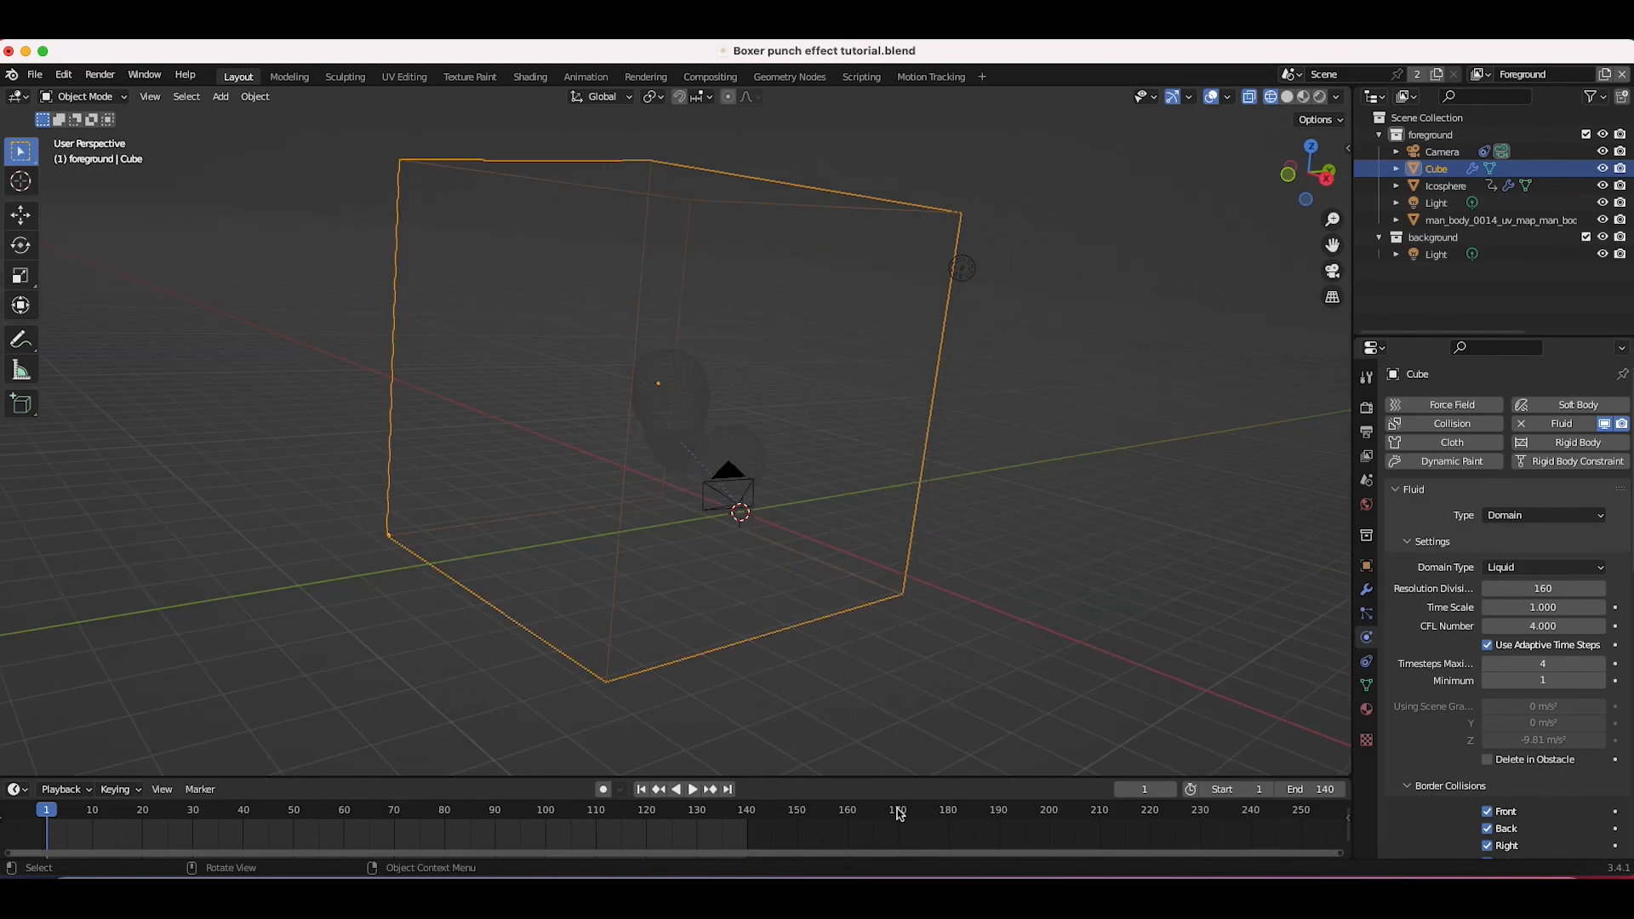
key("ctrl+a")
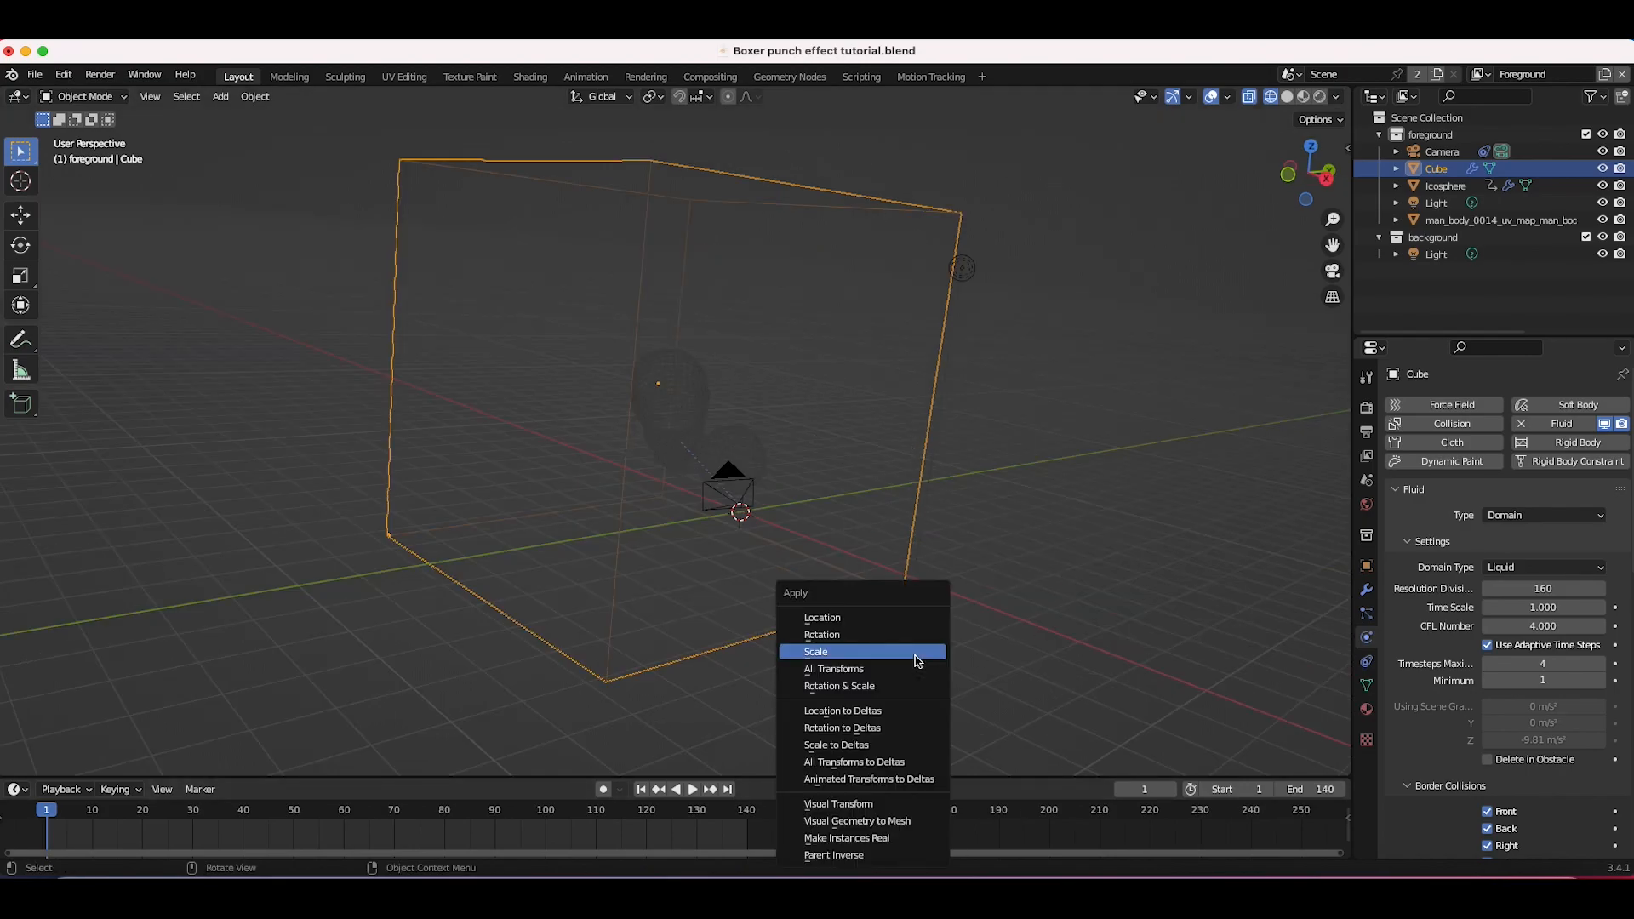
left_click(851, 670)
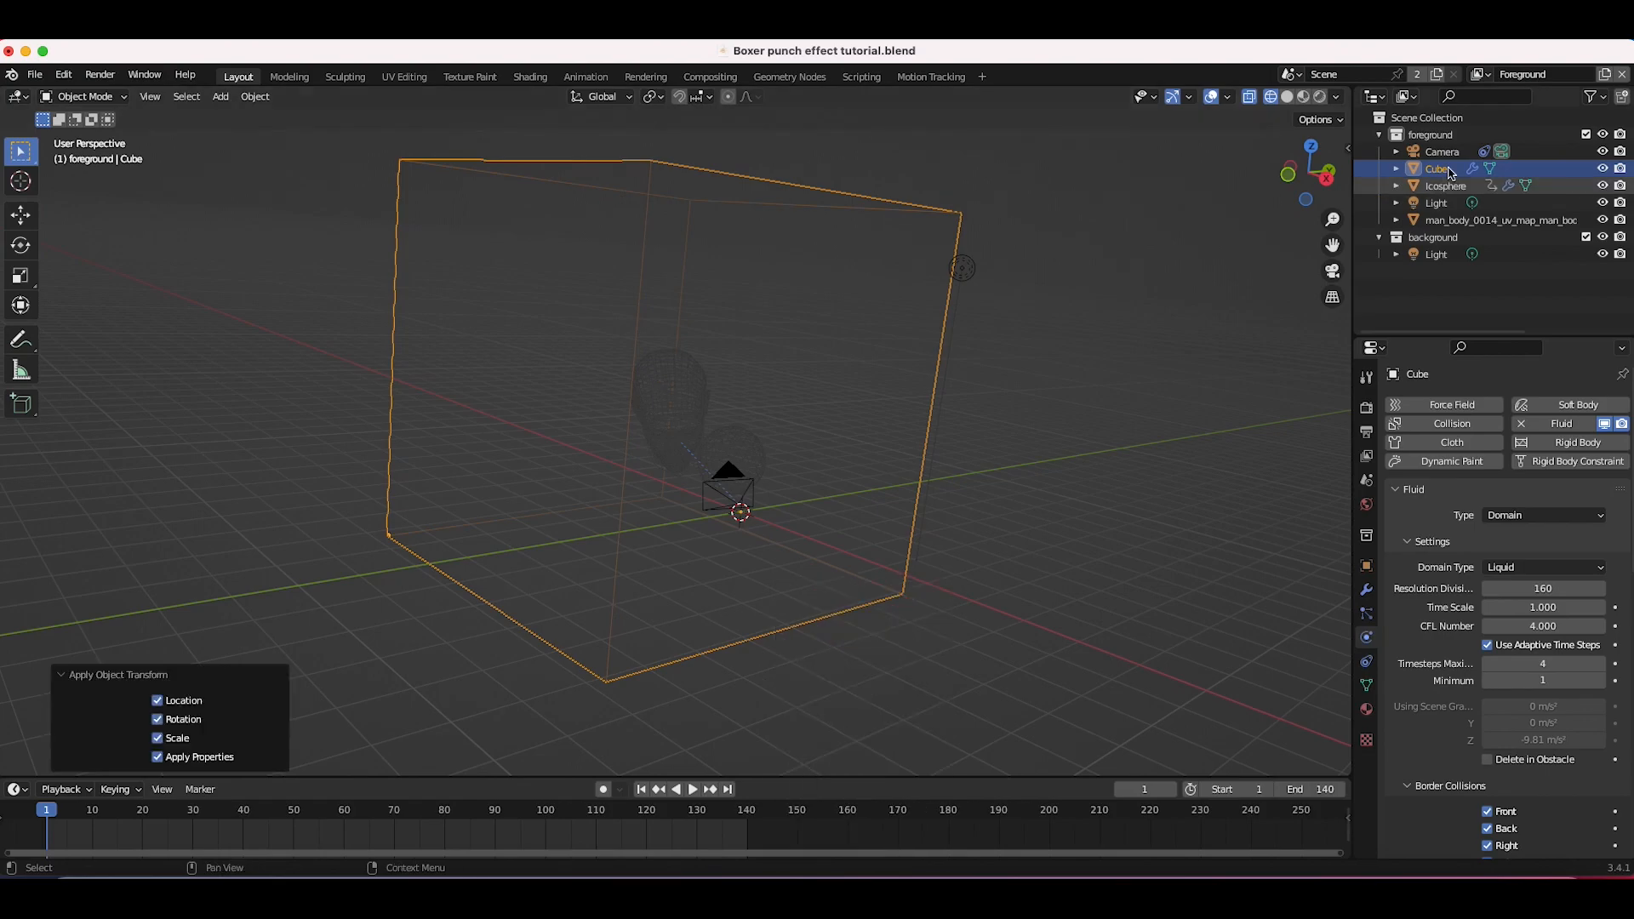
Step: Rename the cube to Fluid domain
double_click(1437, 169)
type("Fluid domain")
key("Return")
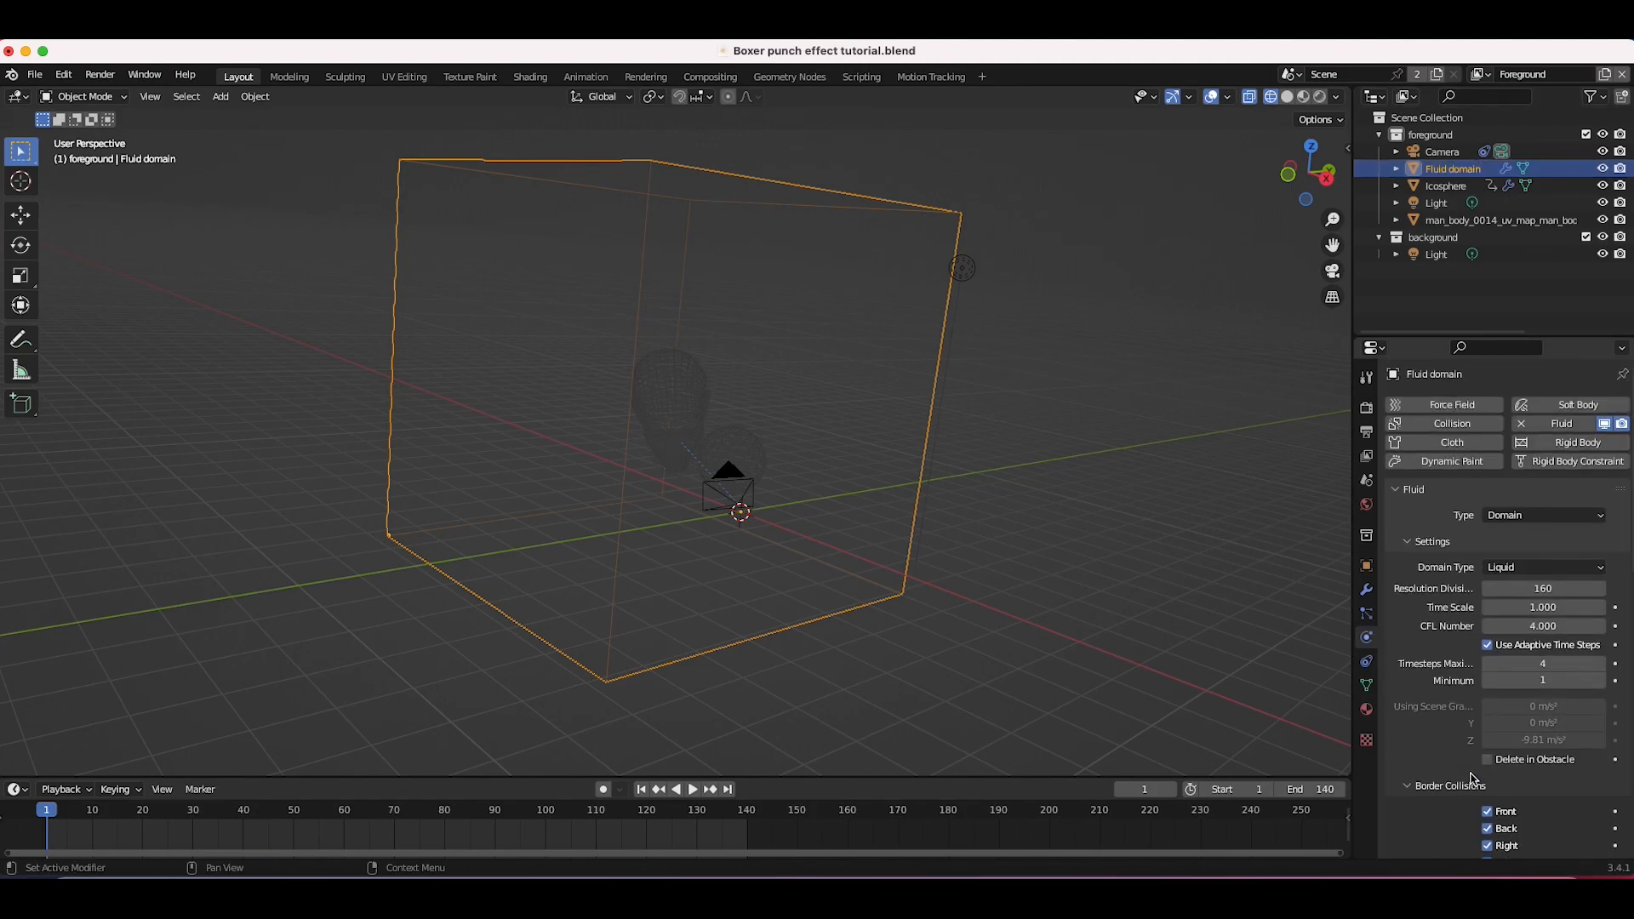
Step: Select the head and add Fluid physics of the Flow type to it
middle_click_drag(939, 559, 937, 559)
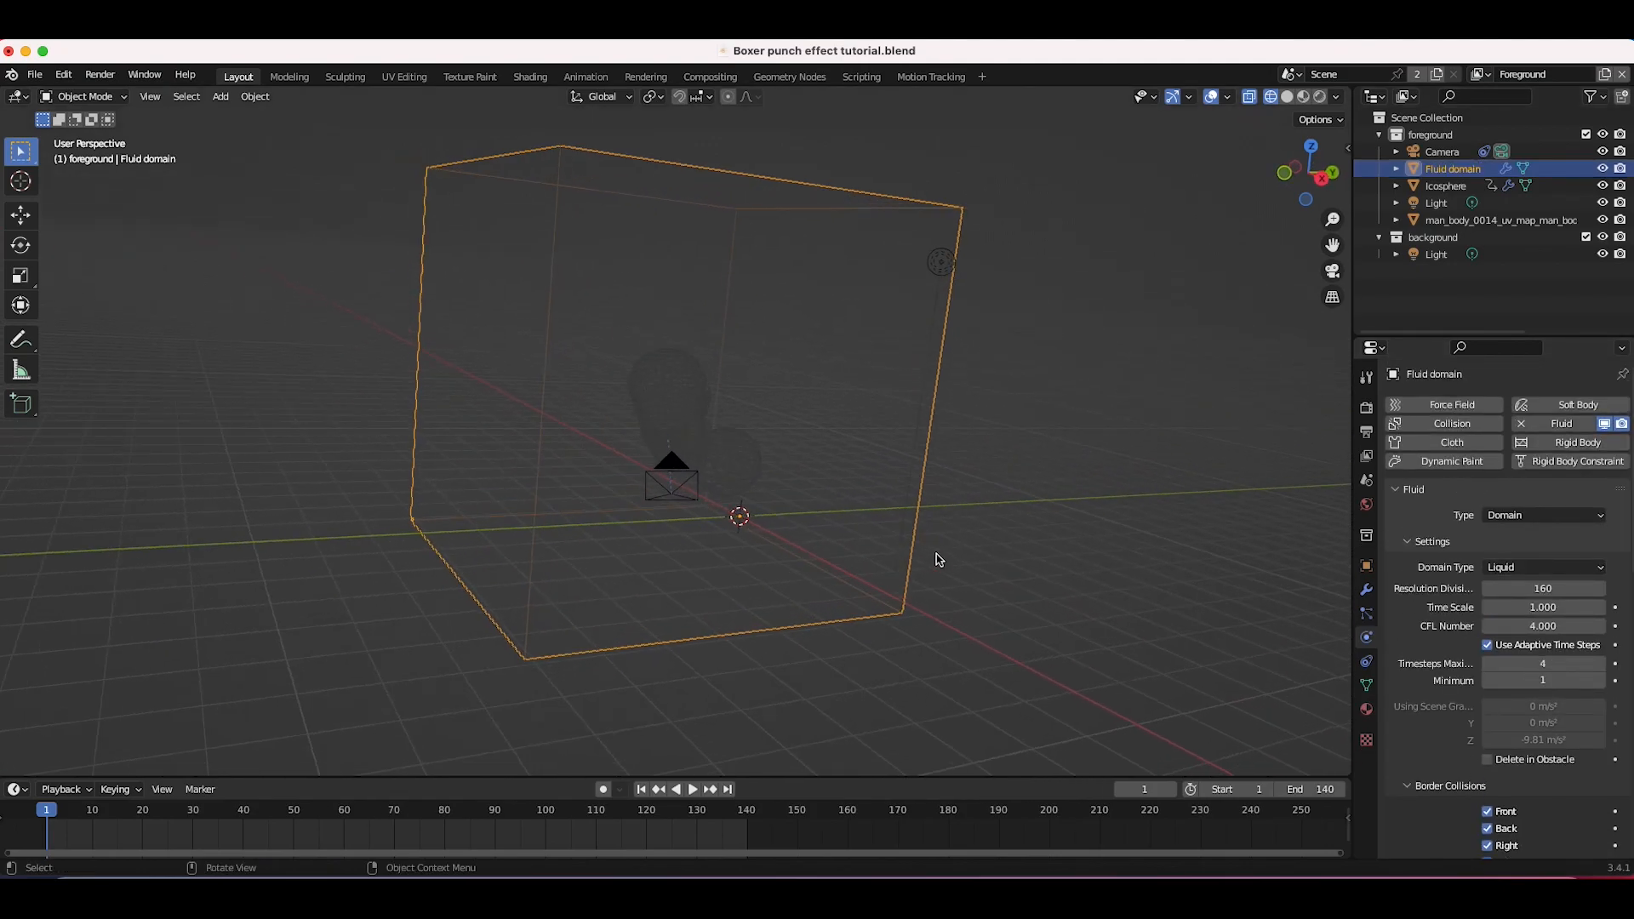
left_click(666, 385)
mouse_move(666, 385)
middle_mouse_down()
mouse_move(692, 303)
mouse_move(681, 413)
middle_mouse_up()
scroll(667, 384, "up", 4)
left_click(1397, 490)
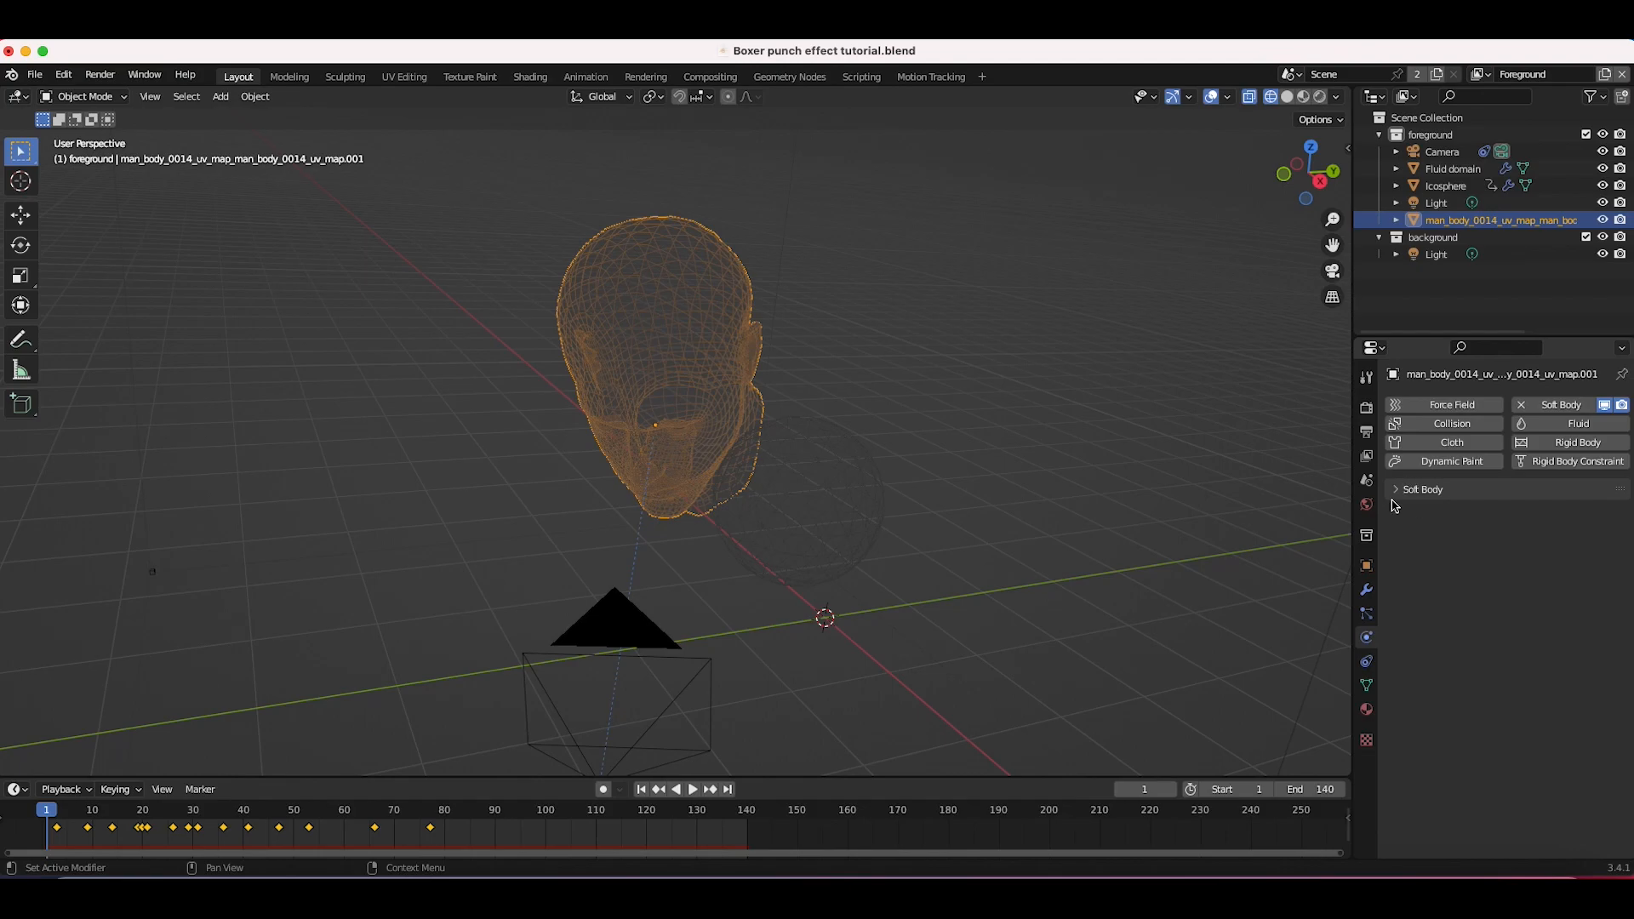
left_click(1566, 425)
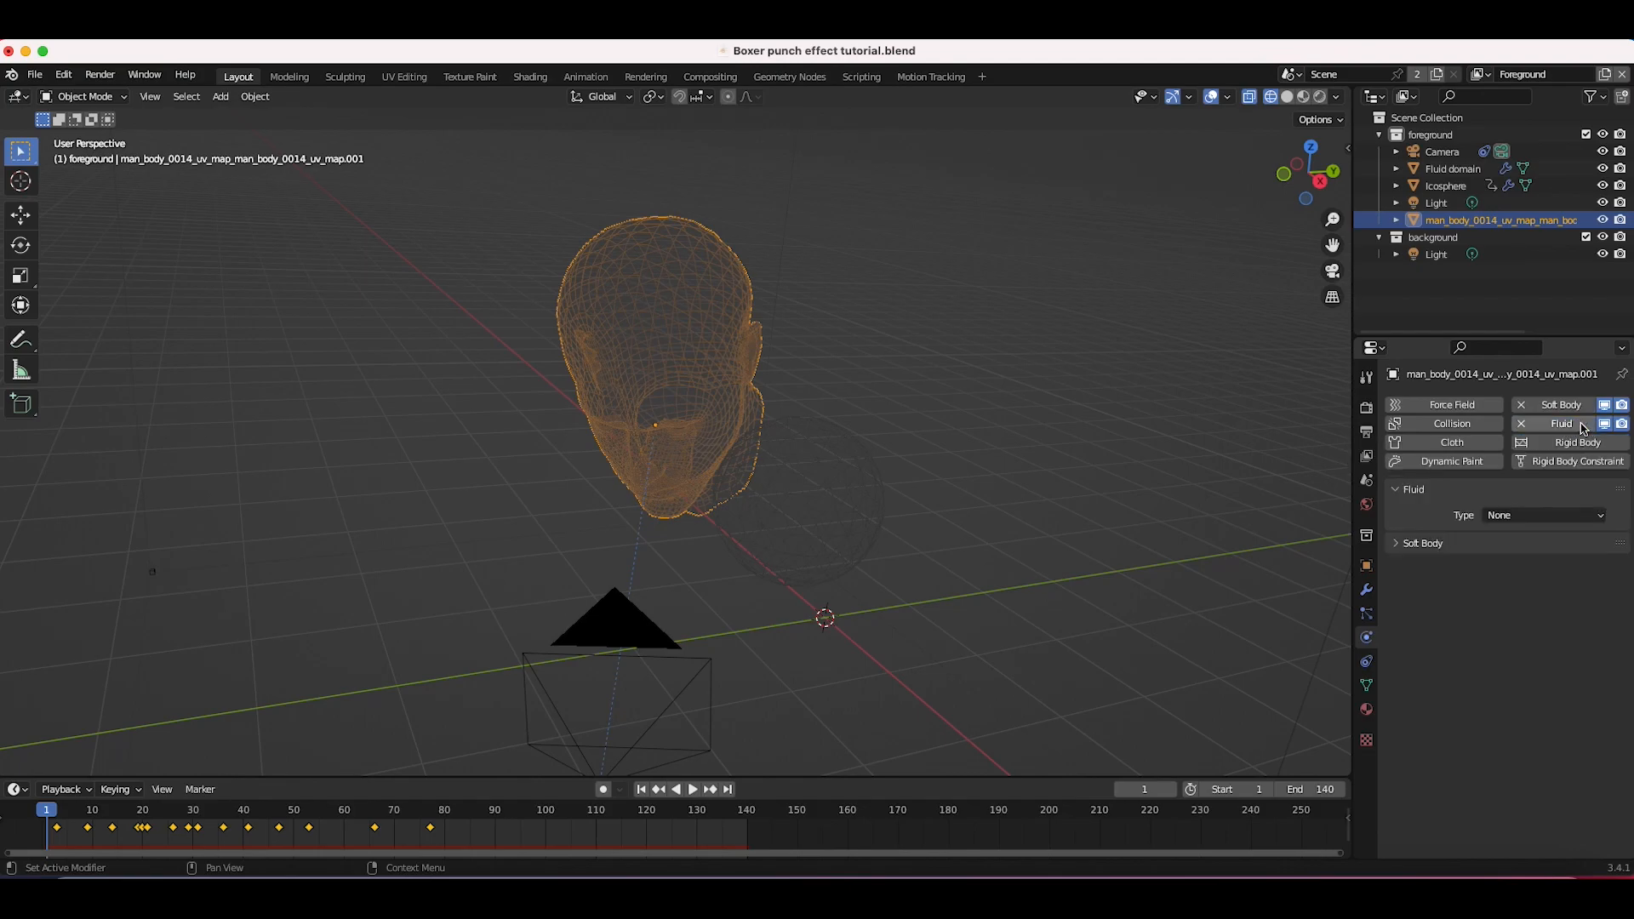
left_click(1505, 517)
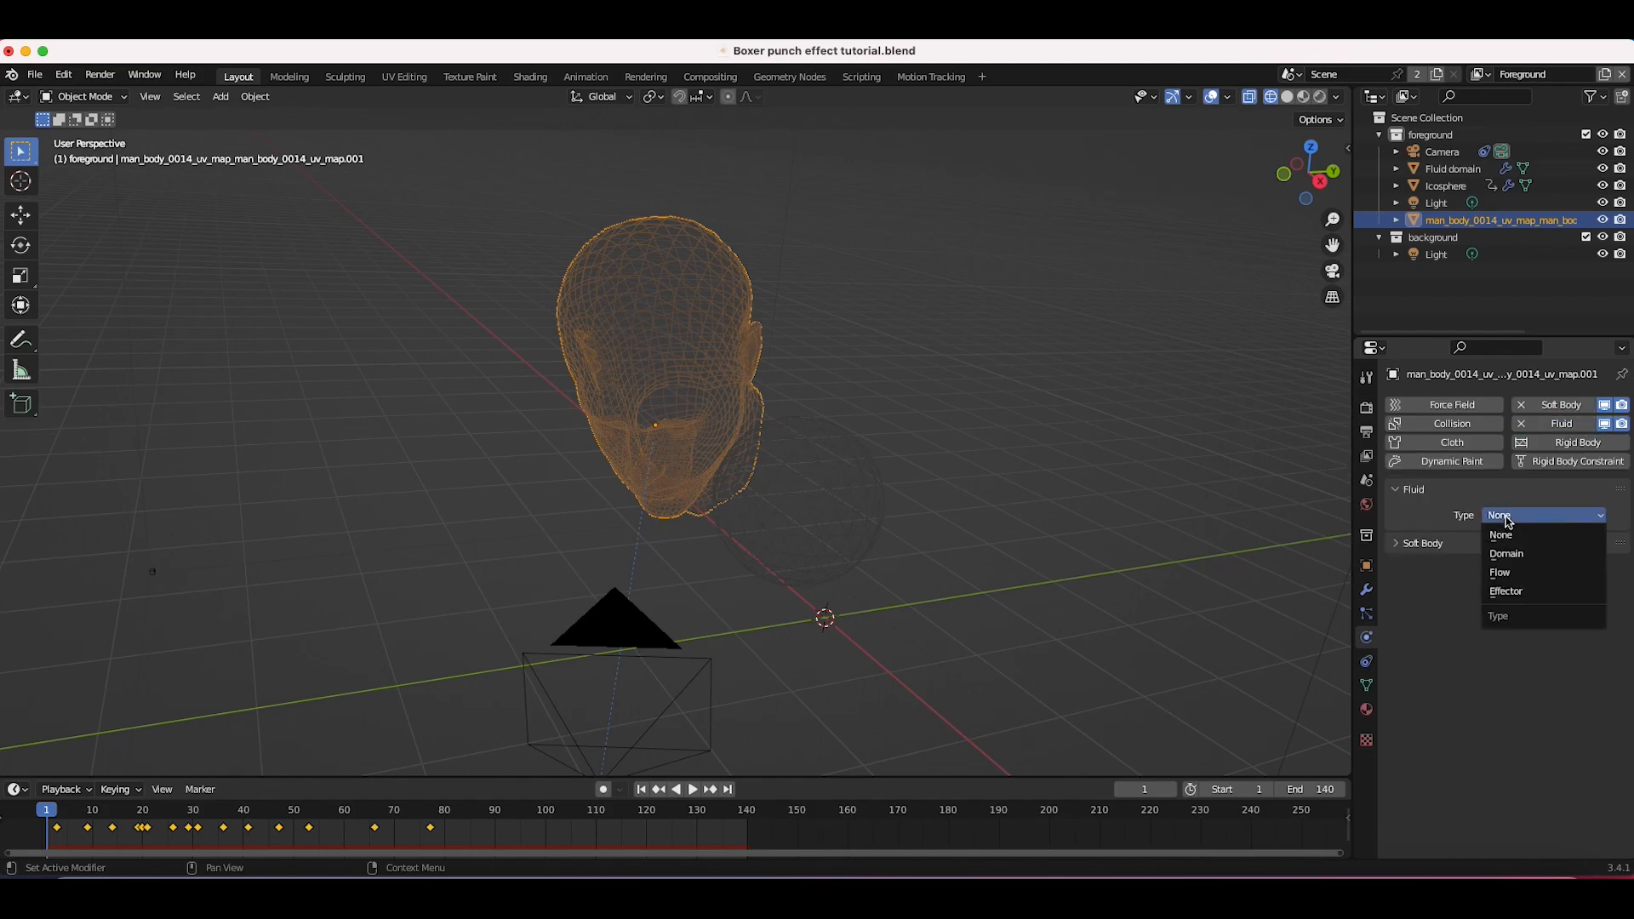
left_click(1502, 573)
Step: Set the head's flow type to Liquid and its flow behavior to Inflow
left_click(1517, 518)
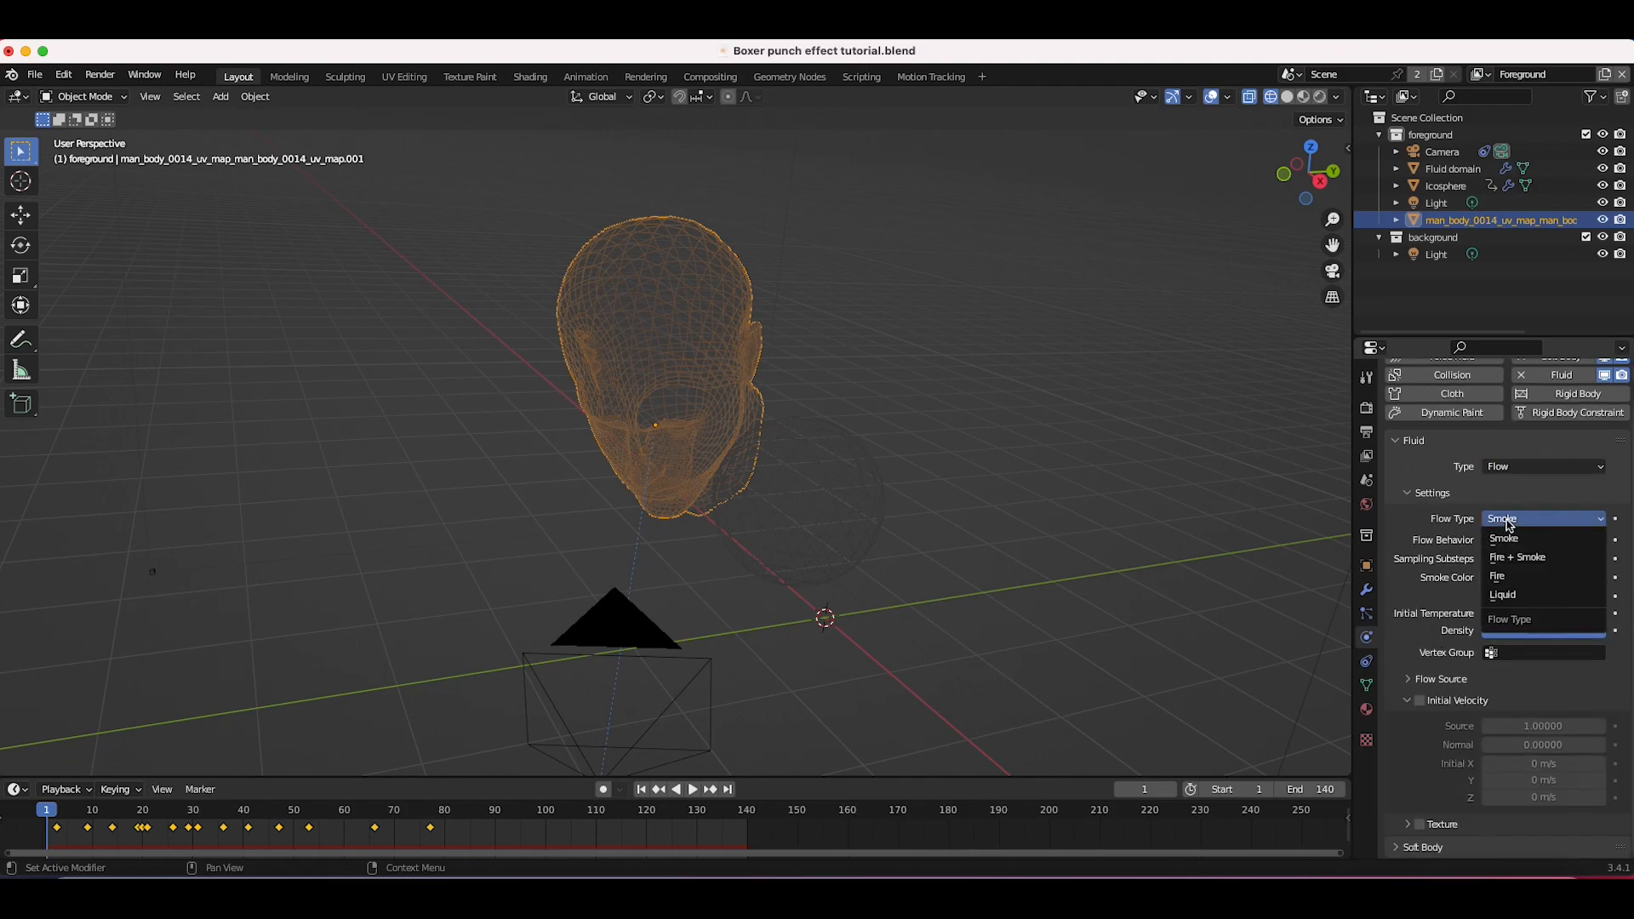
left_click(1505, 595)
left_click(1519, 589)
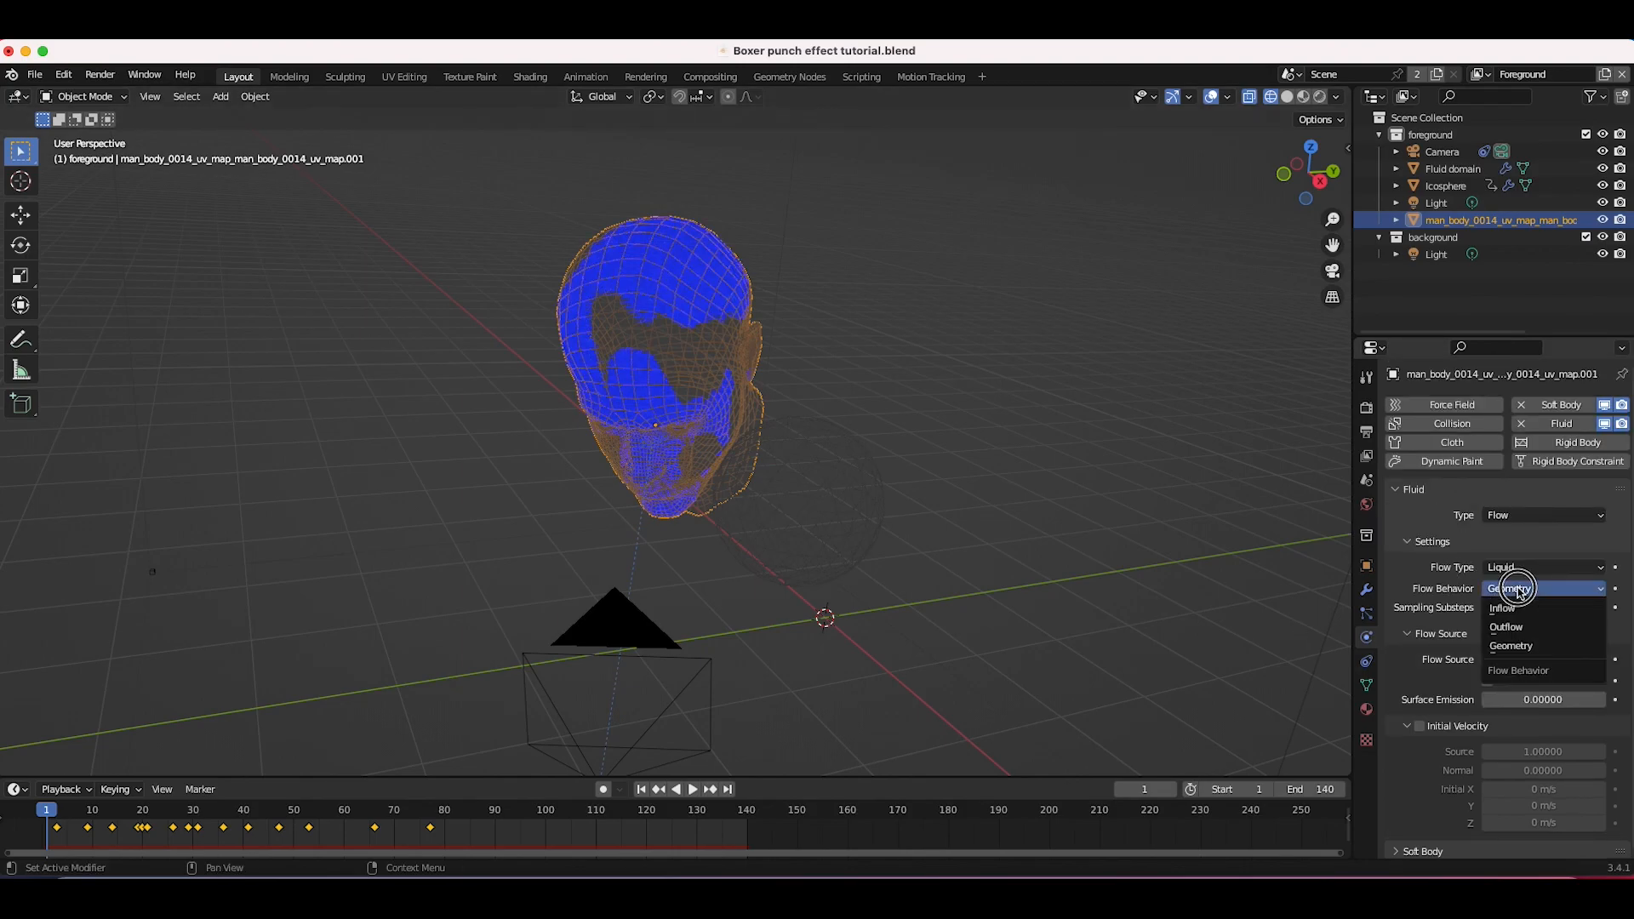
left_click(1510, 611)
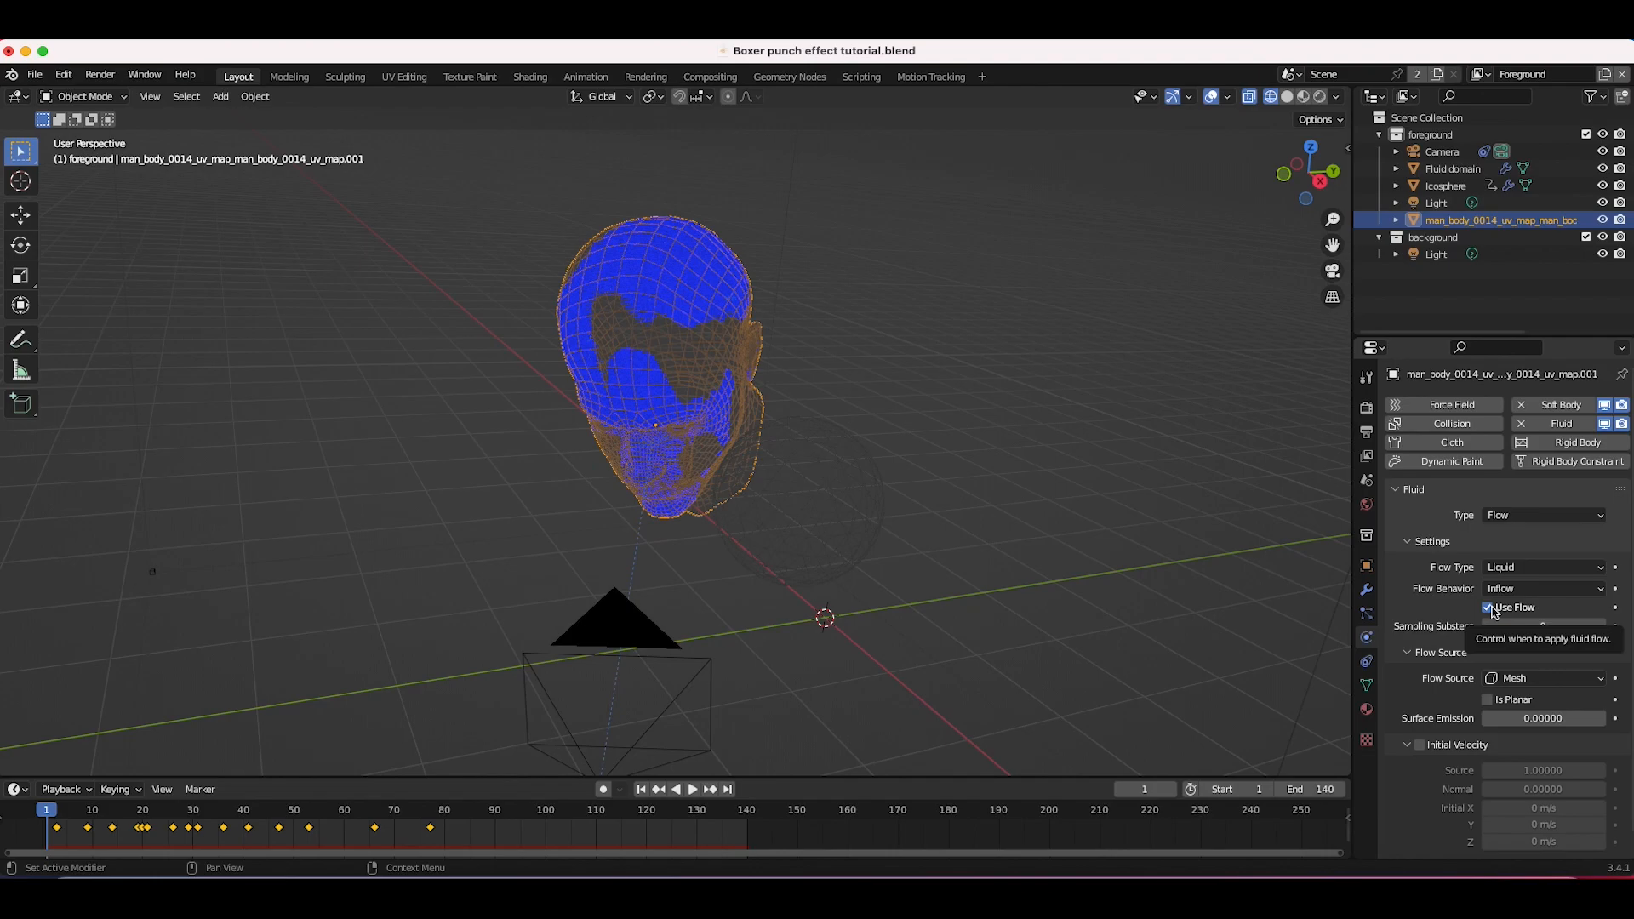
Step: Switch the viewport to the active camera view
left_click(150, 96)
mouse_move(247, 311)
left_click(375, 311)
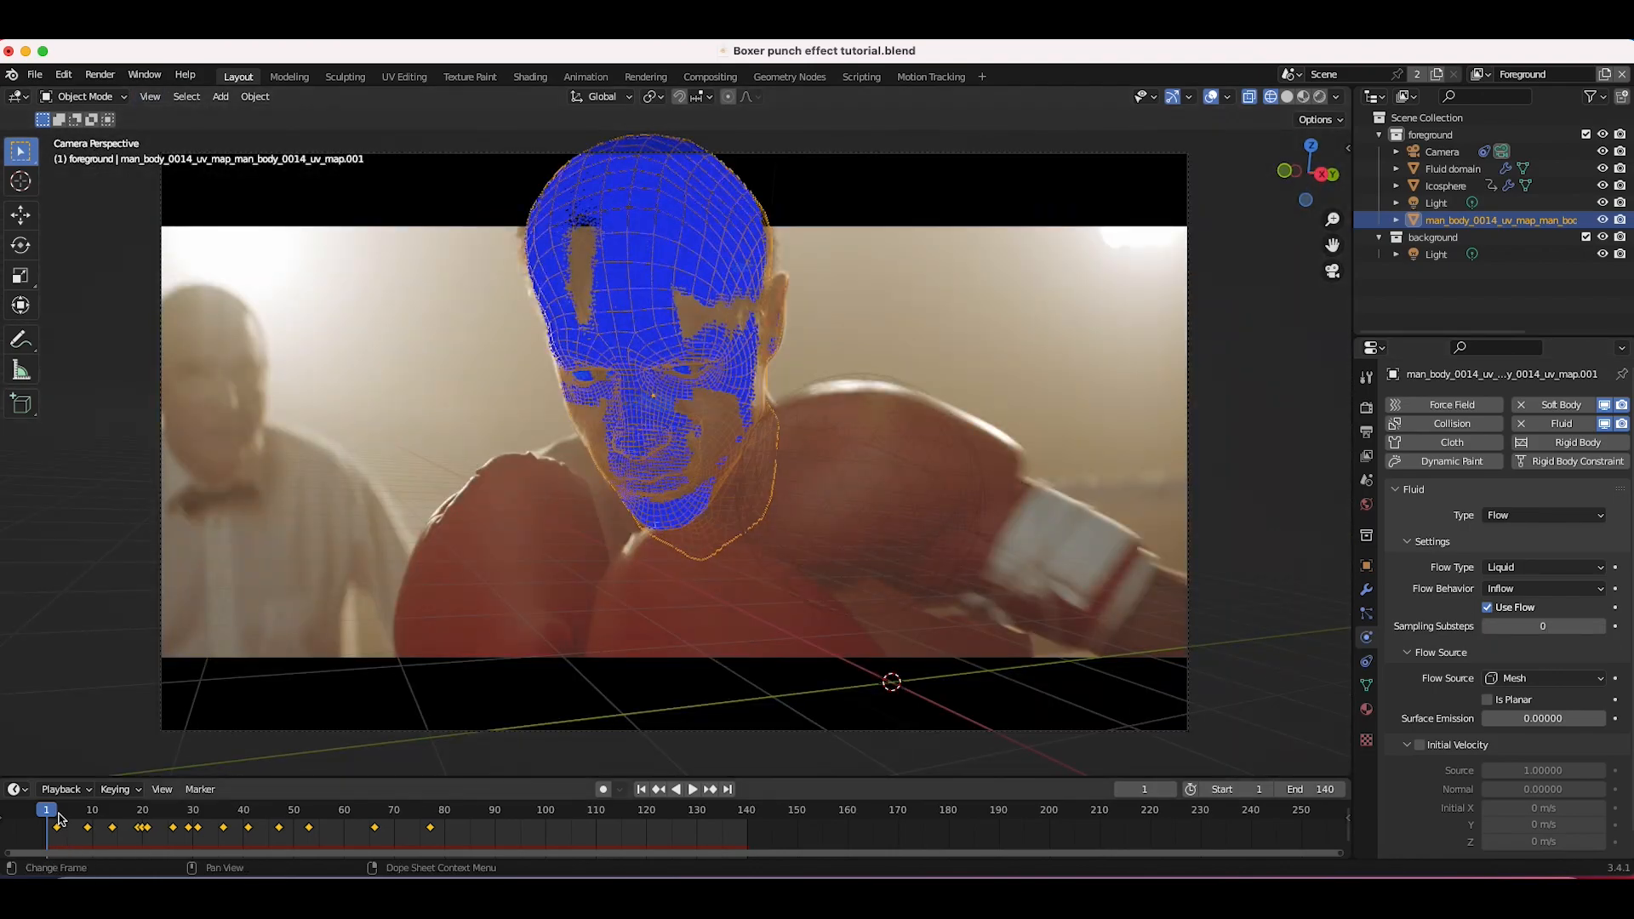
Step: Step through frames 2 to 4 to inspect when the glove hits the head
key("Right")
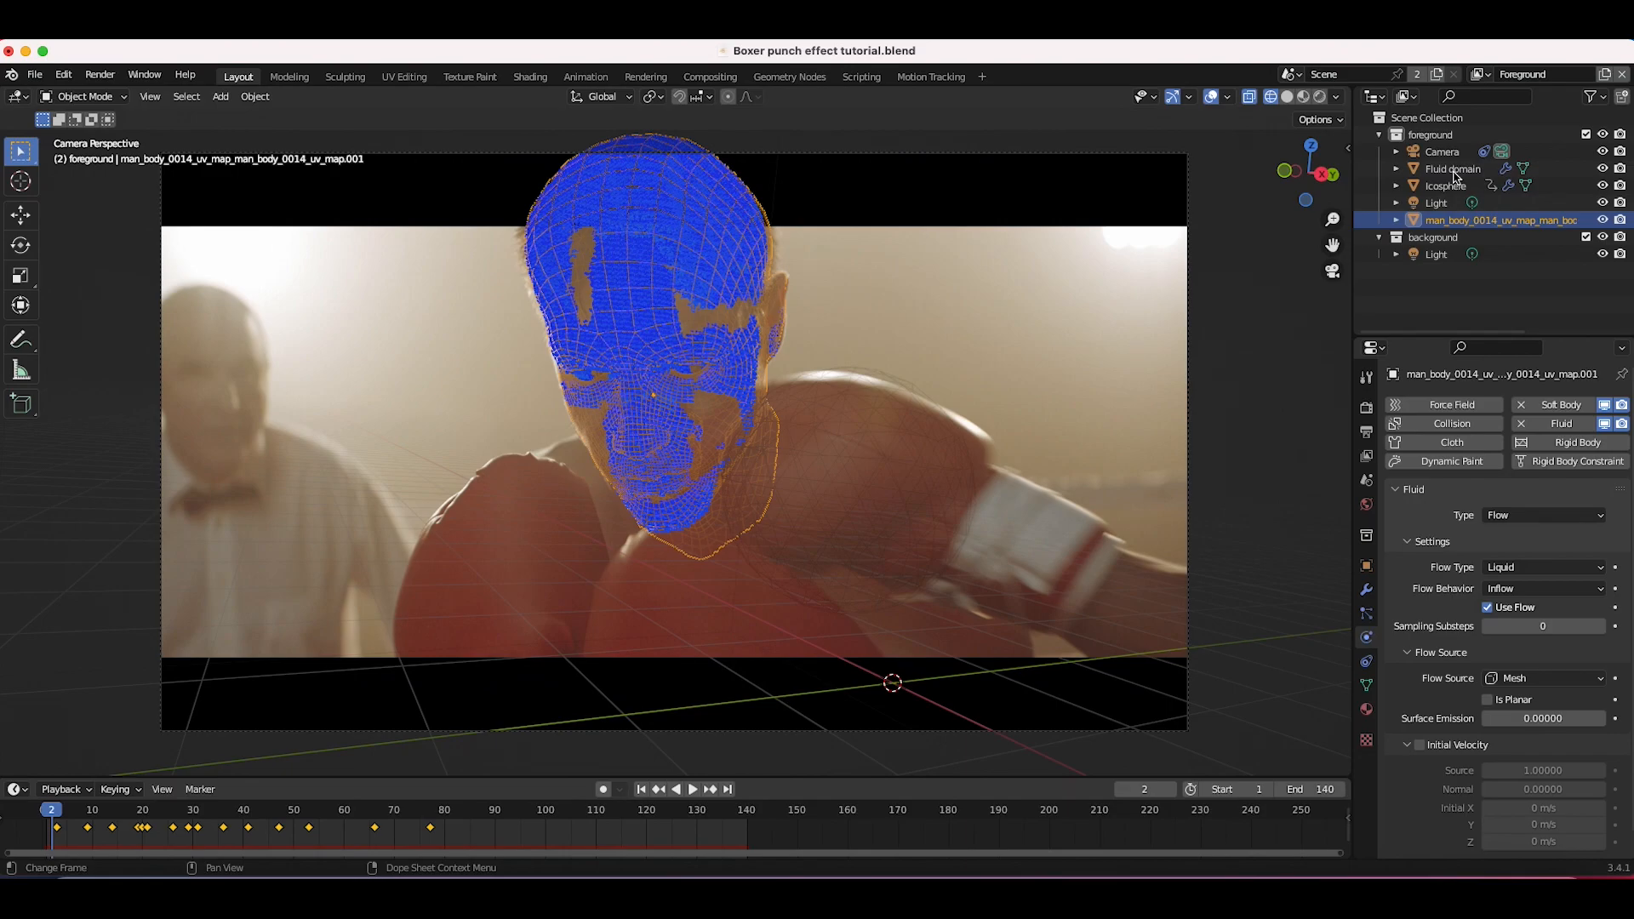
left_click(1453, 168)
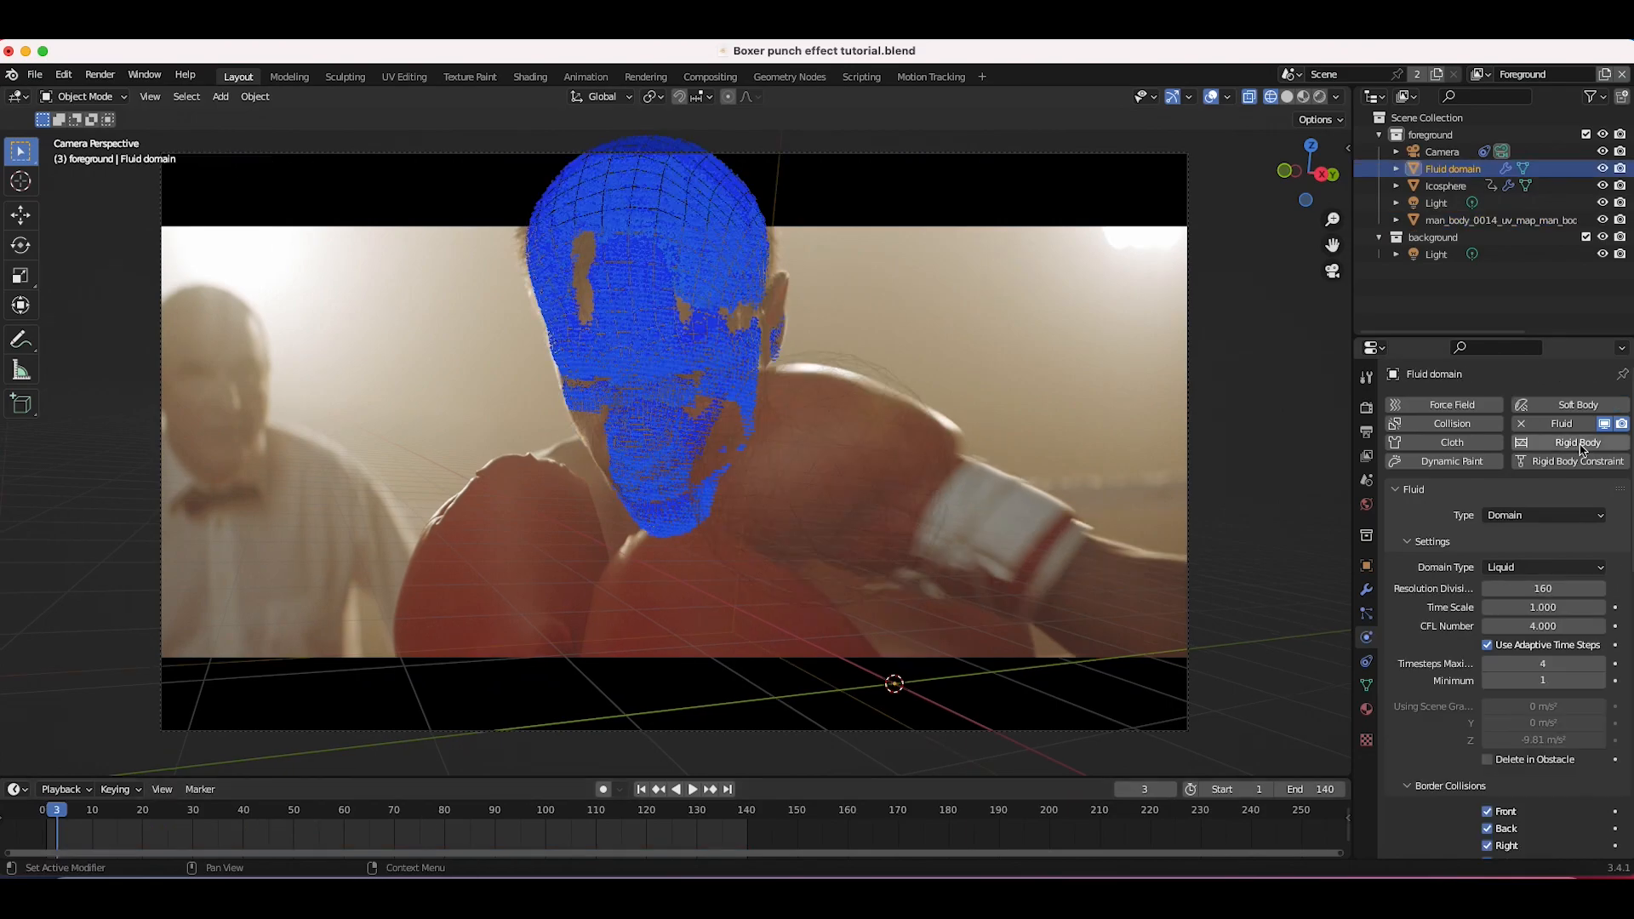
key("Right")
left_click(693, 326)
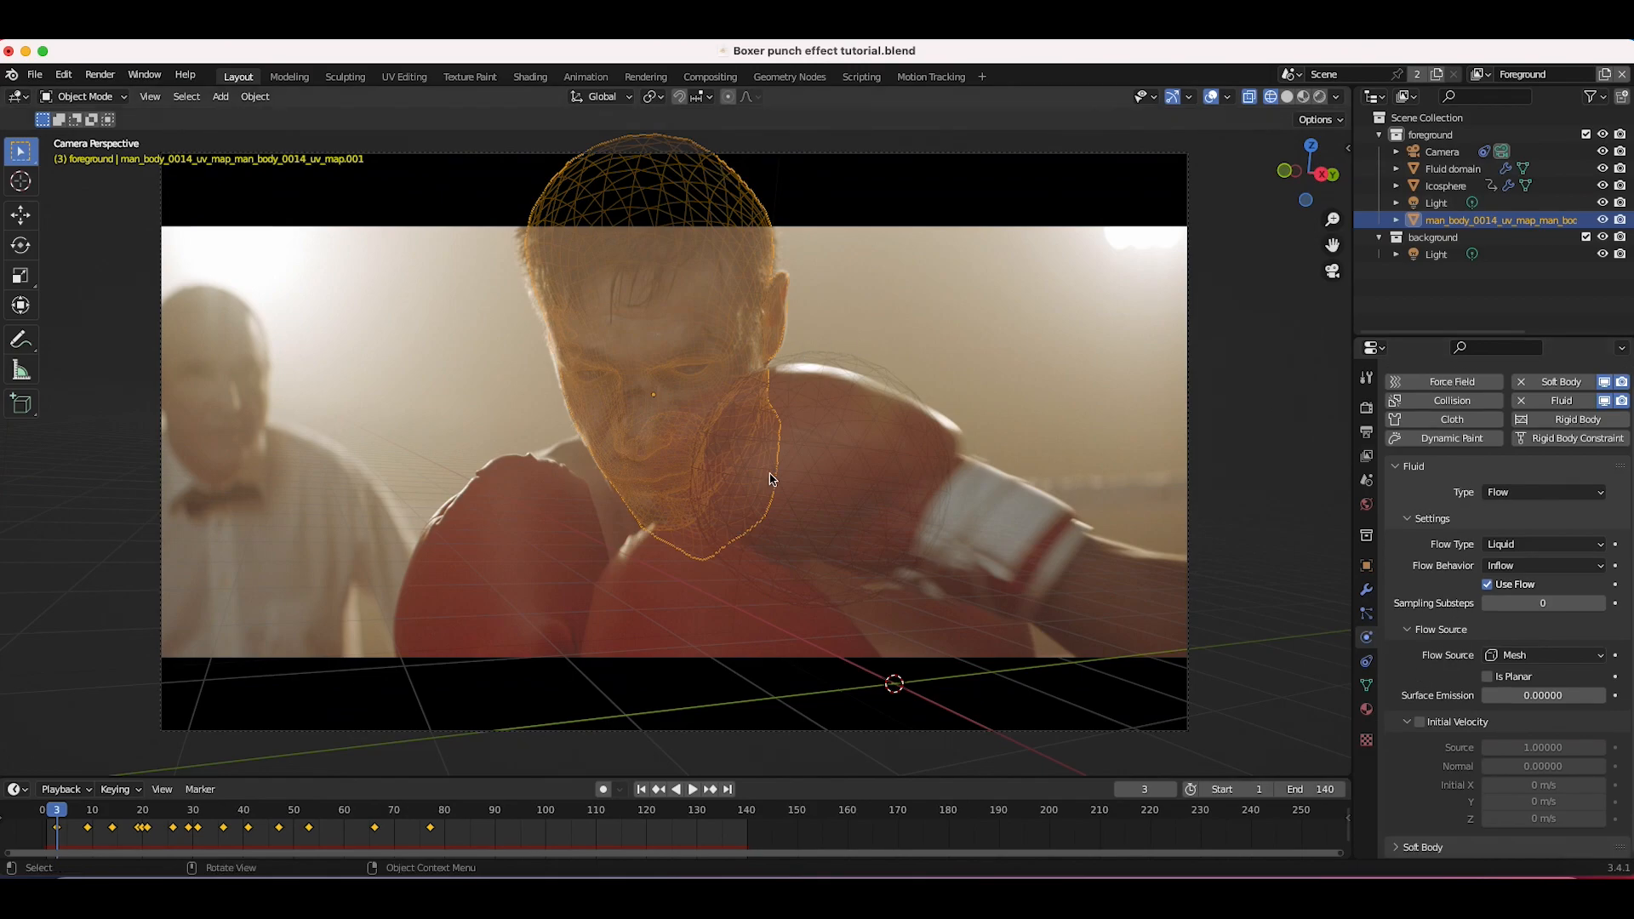
key("Right")
key("Left")
key("Right")
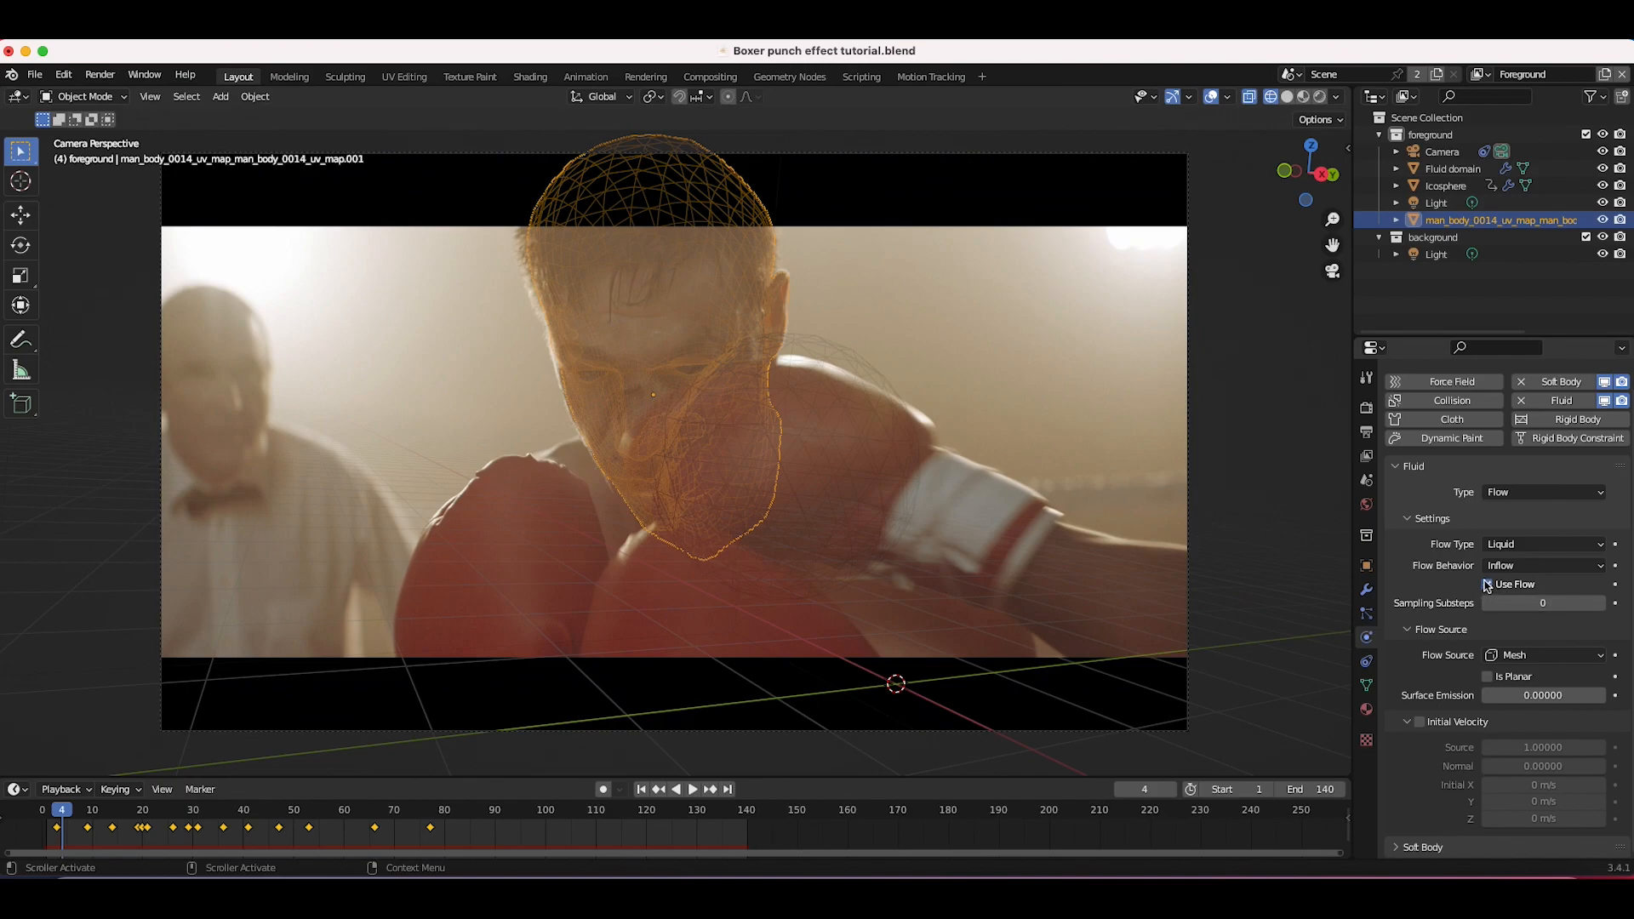
key("Left")
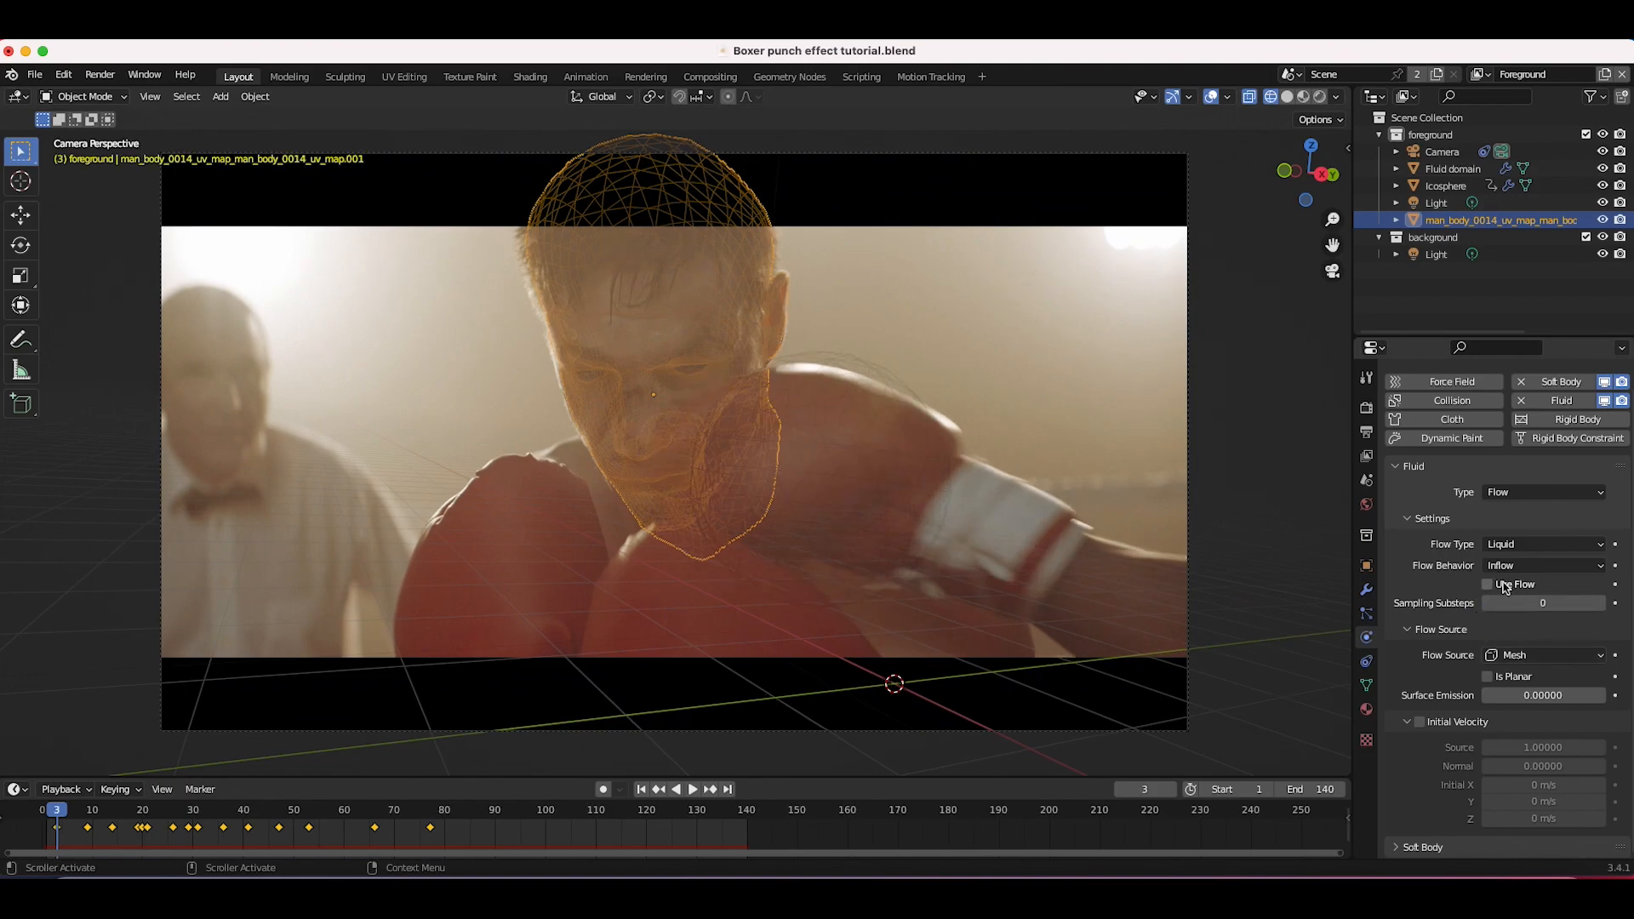
Step: Keyframe Use Flow off at frame 3, then enable and keyframe Use Flow at frame 4
key("i")
key("Right")
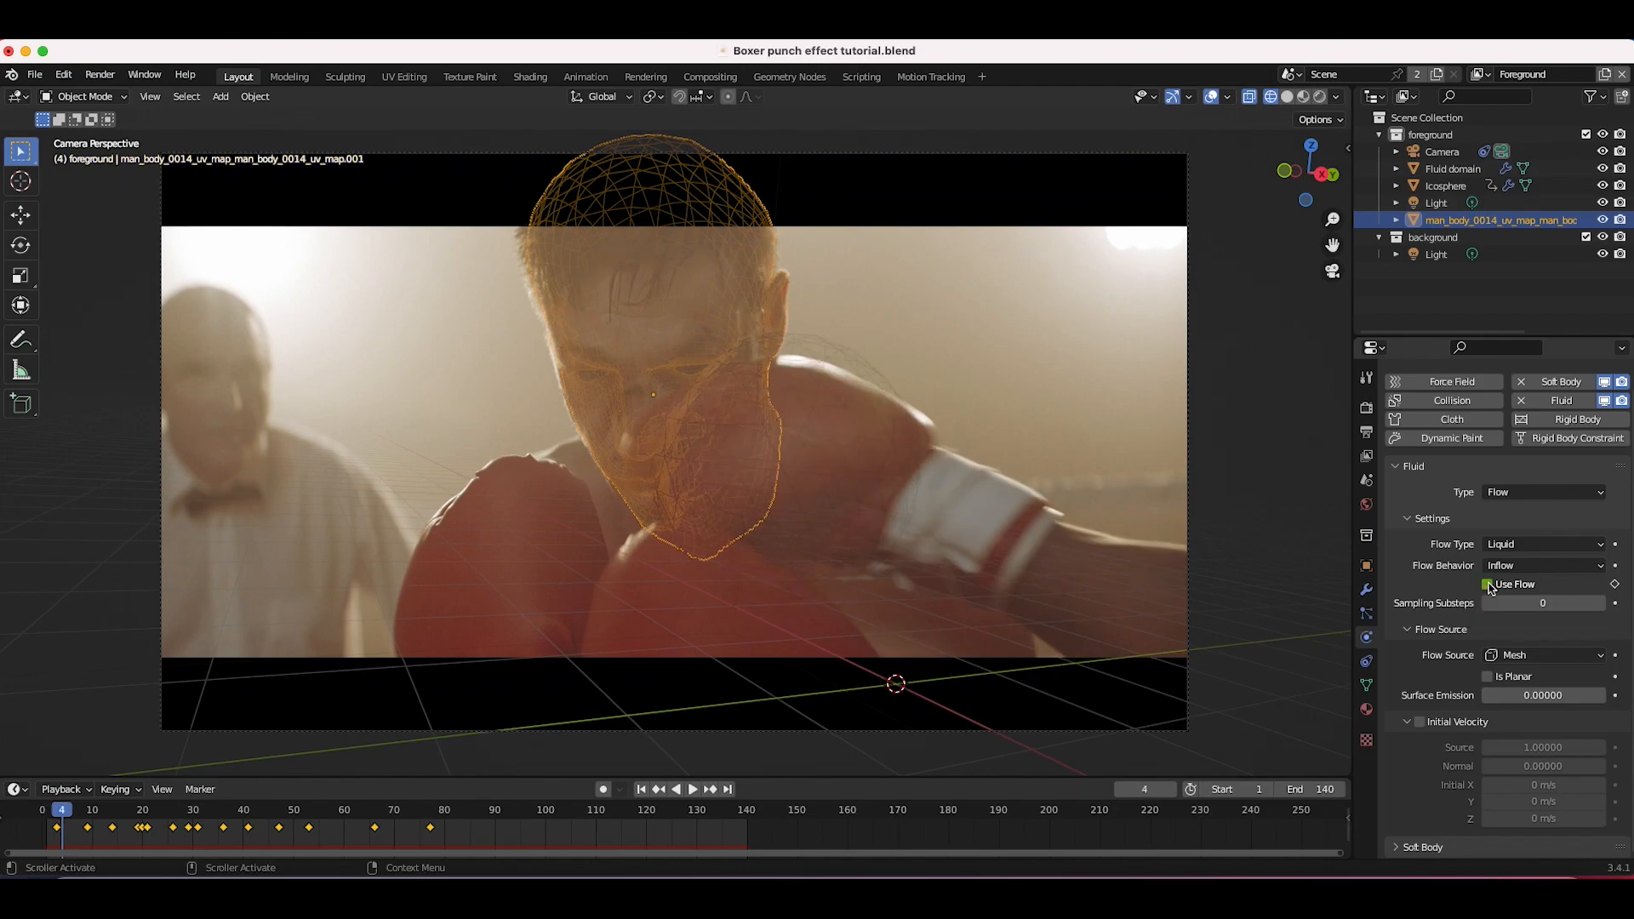
left_click(1487, 585)
key("i")
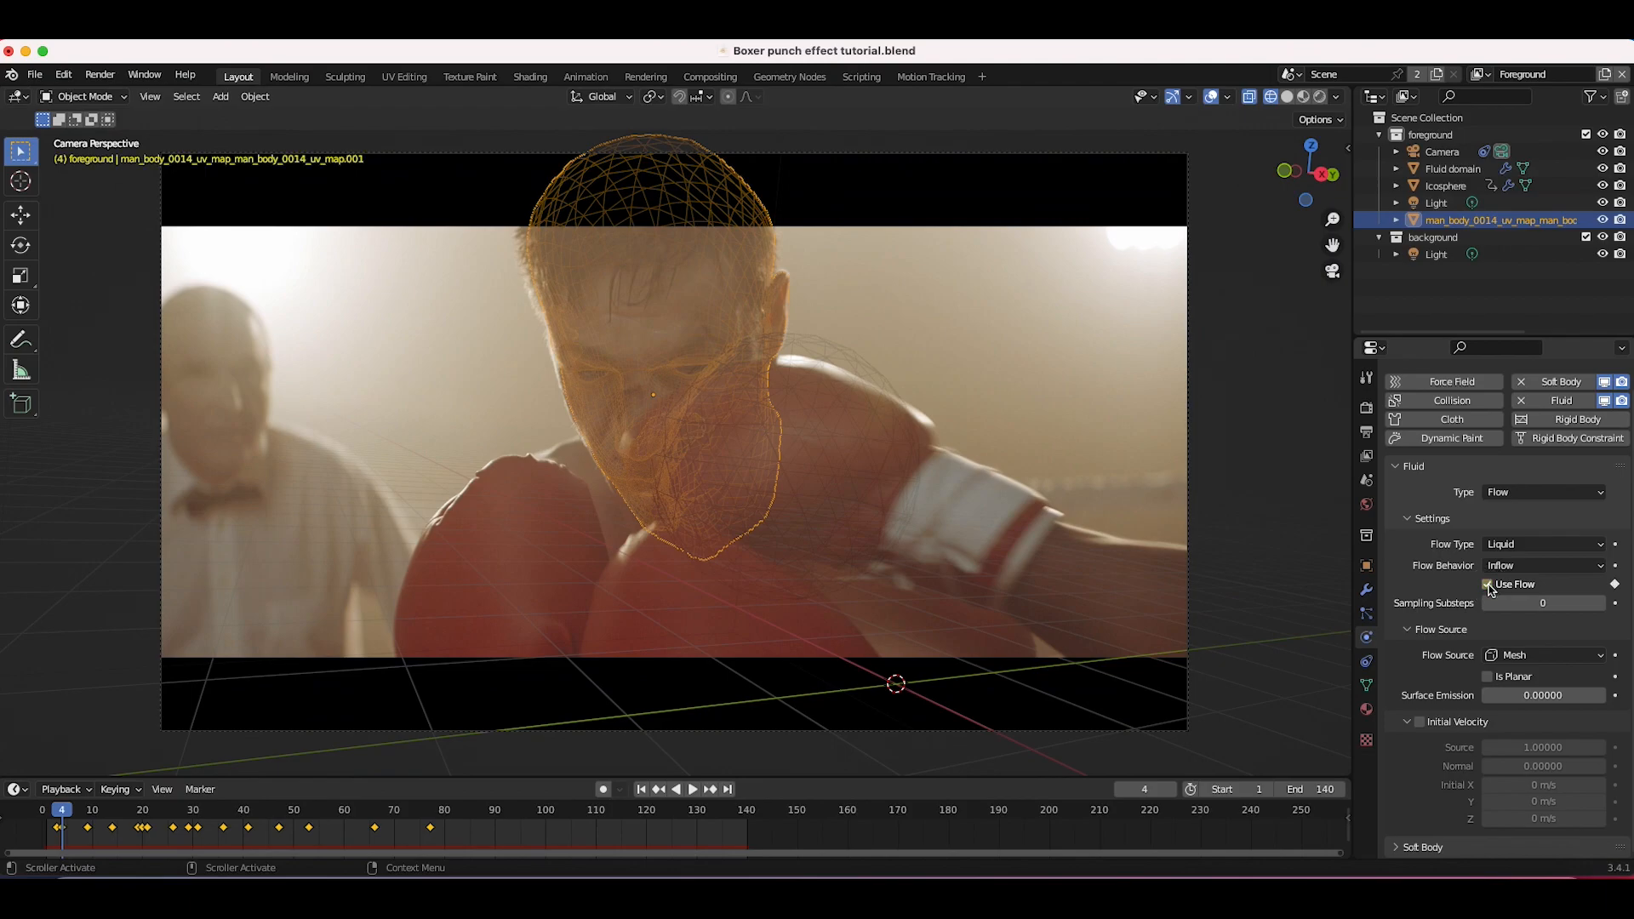
Step: Step back and forth through frames 3 to 11 to check the punch timing
key("Right")
key("Right")
key("Right")
key("Right")
key("Right")
key("Right")
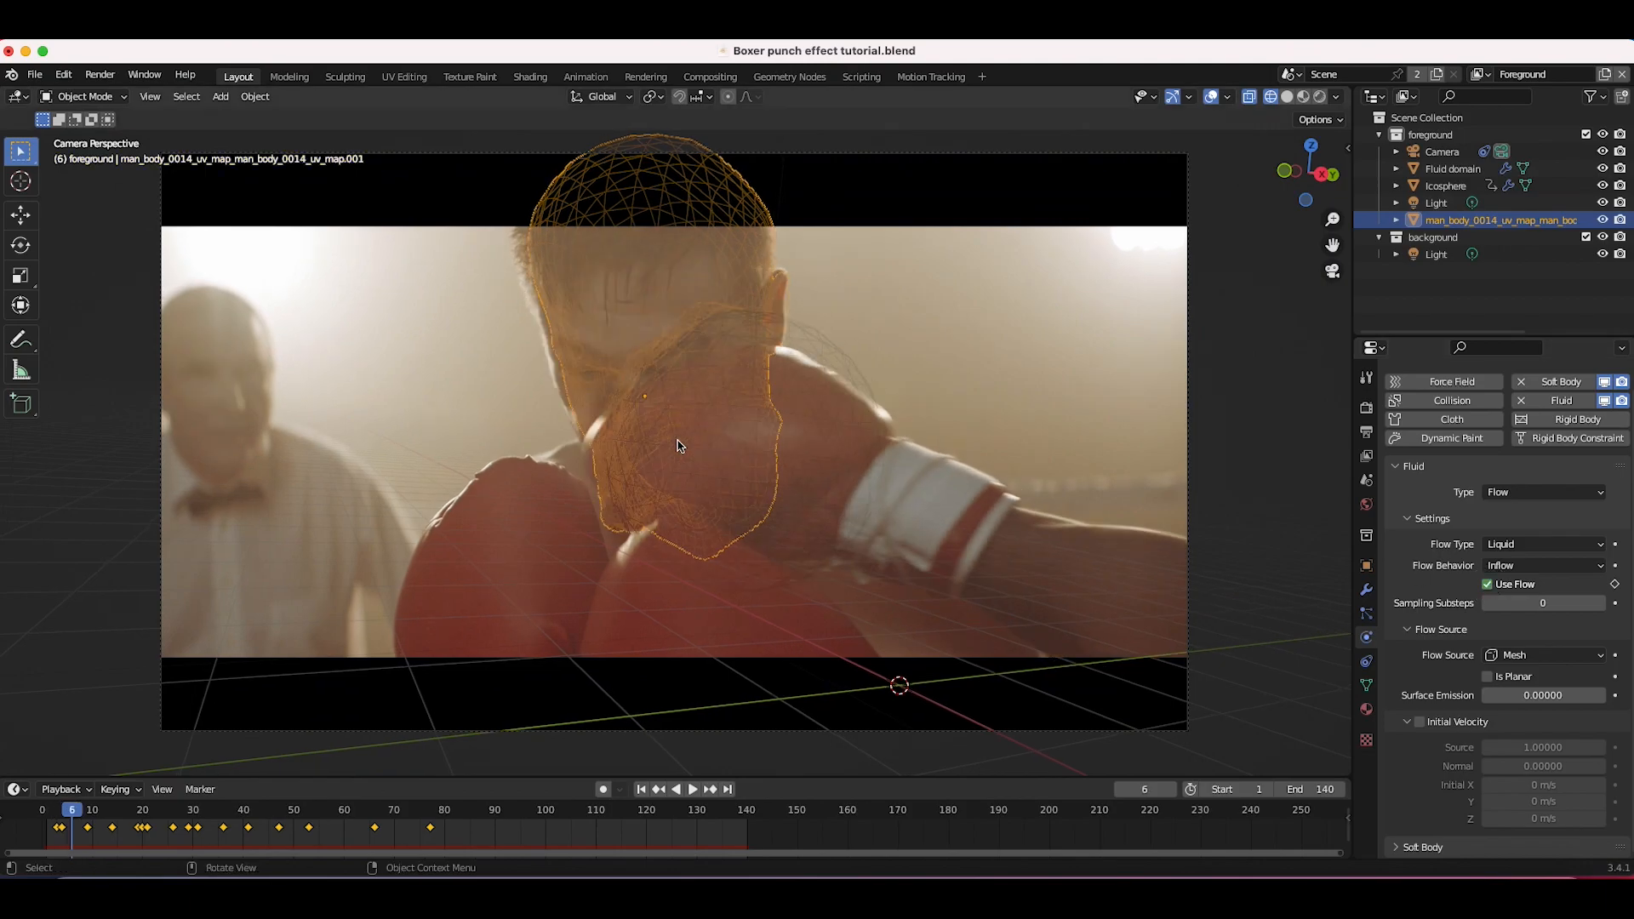
key("Right")
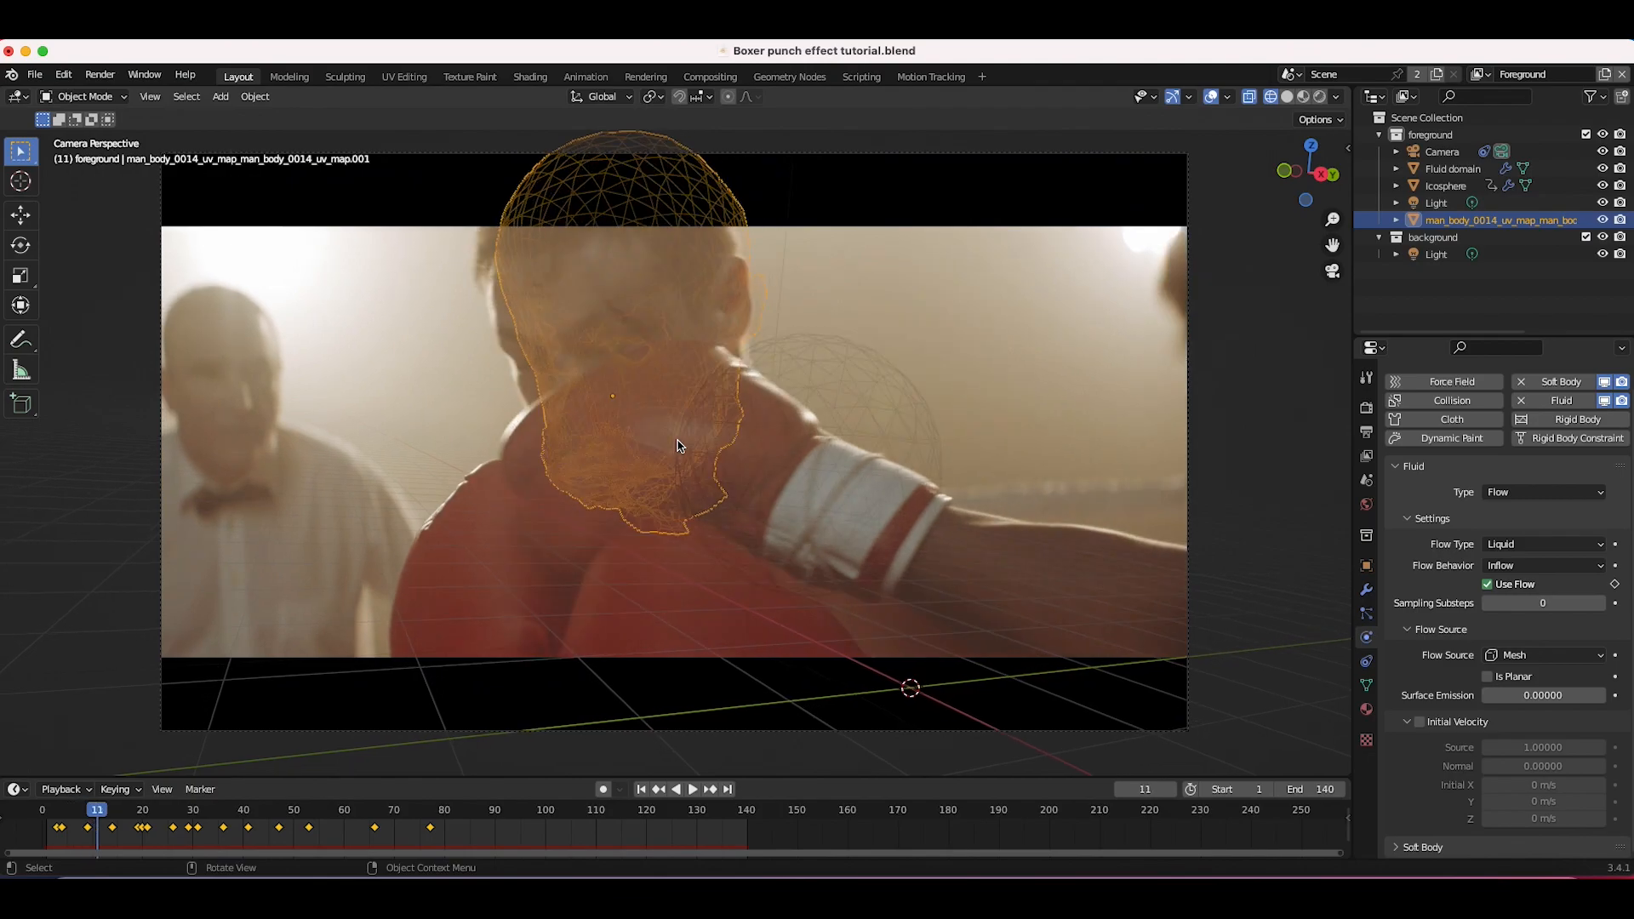
key("i")
key("Left")
key("Left")
key("Left")
key("Left")
key("Left")
key("Left")
key("Left")
key("Left")
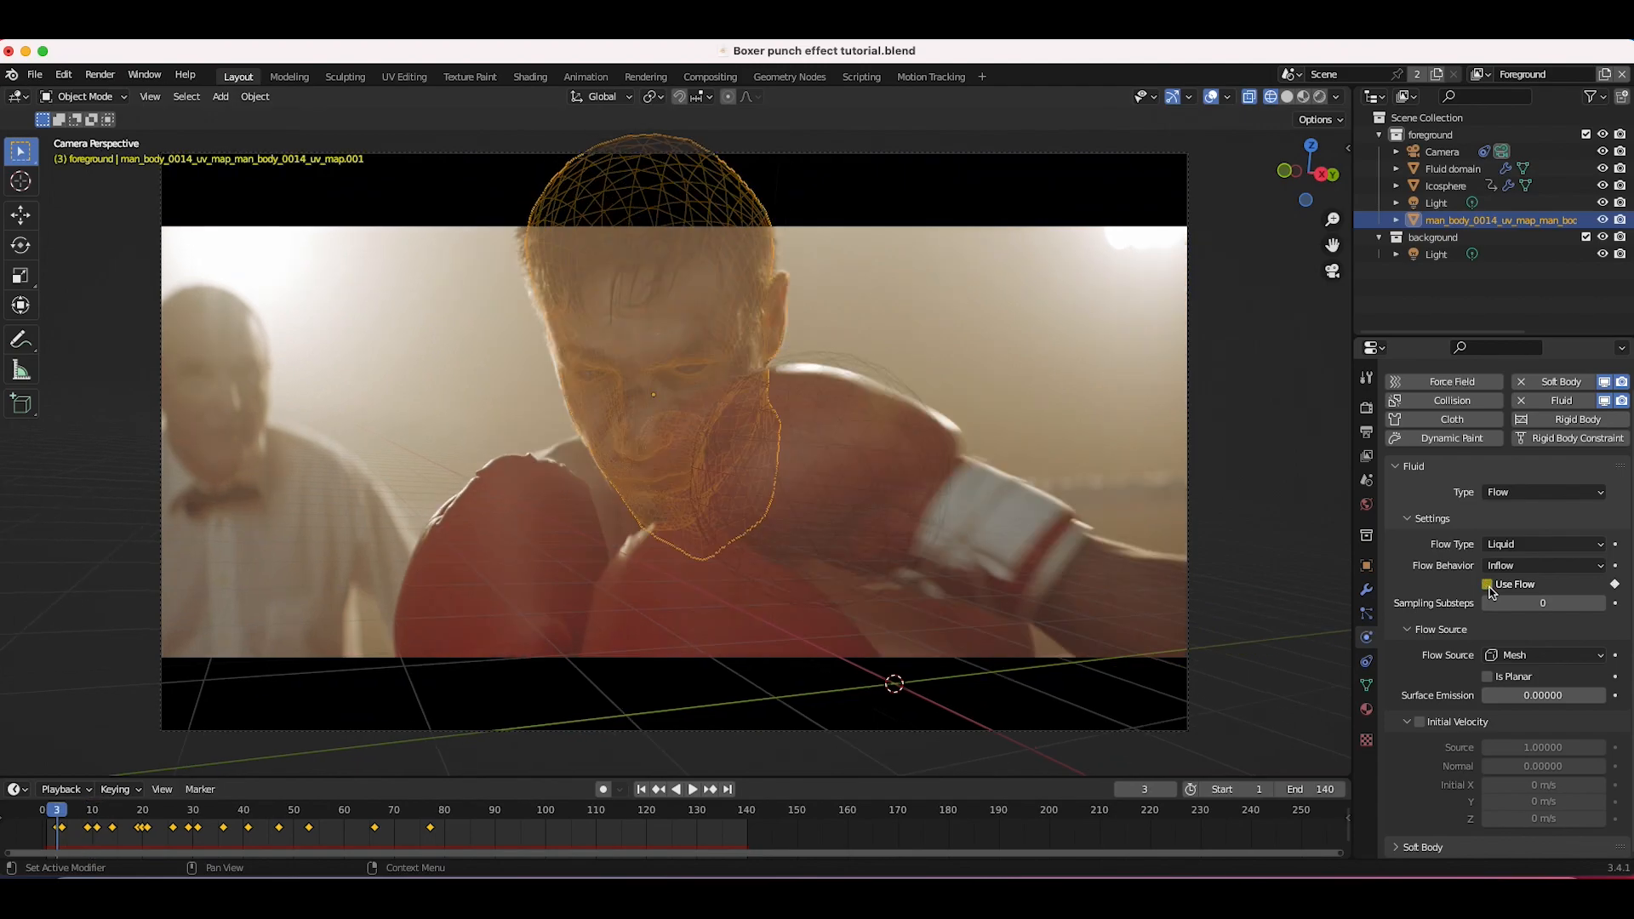
key("Right")
key("Right")
key("Right")
key("Right")
key("Right")
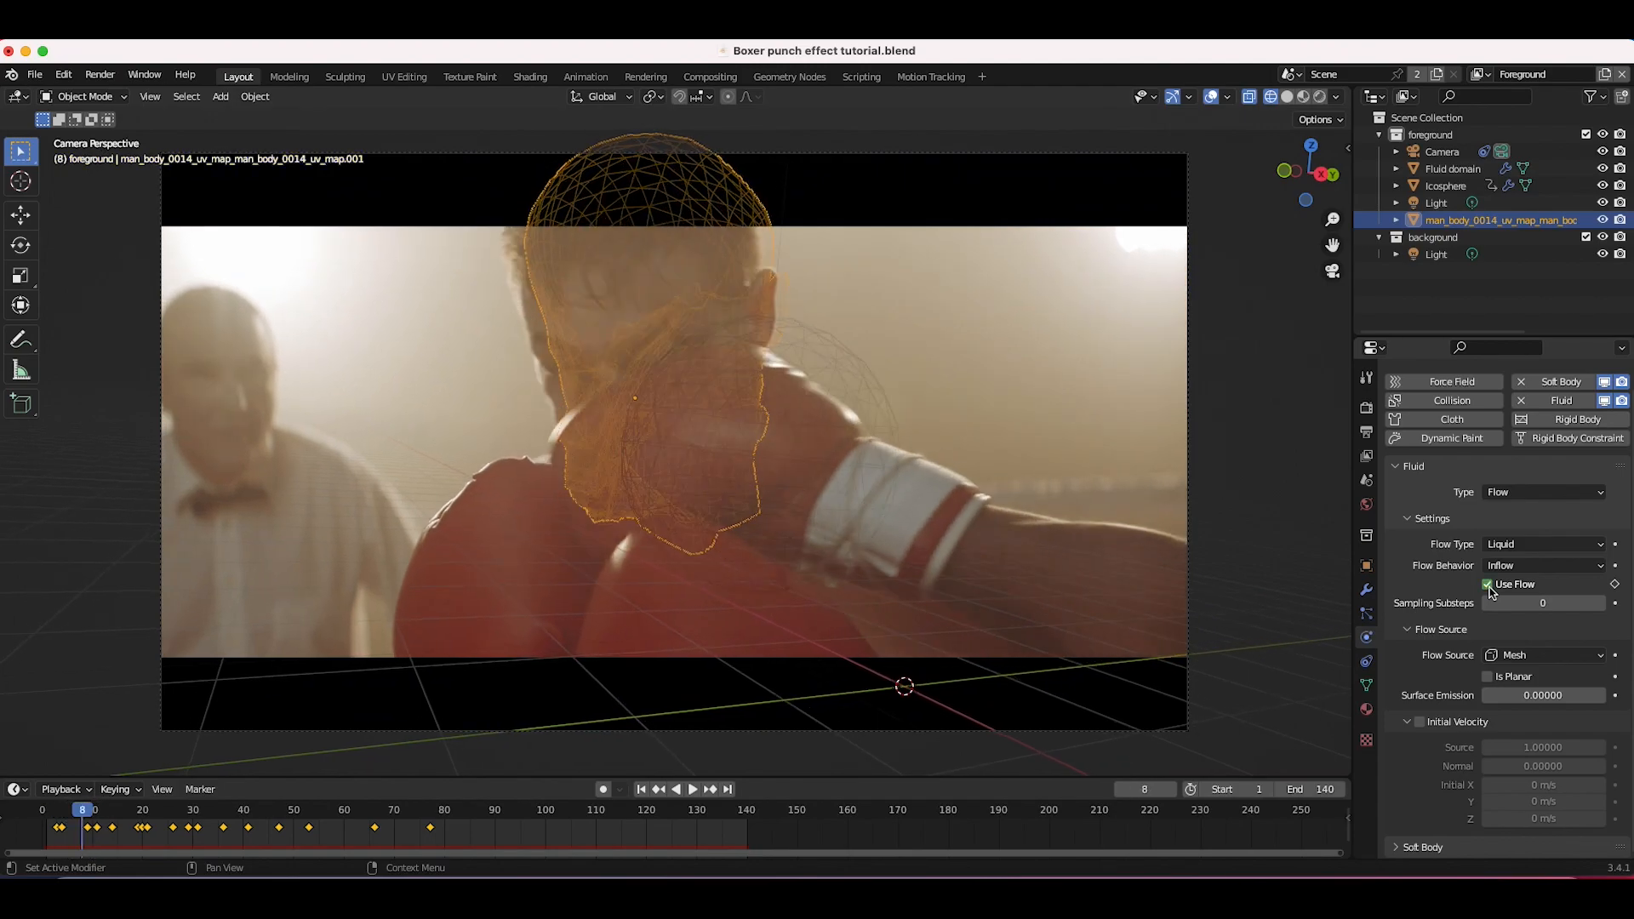
key("Left")
key("Left")
key("Left")
key("Left")
key("Left")
key("Right")
key("Right")
key("Right")
key("Right")
key("Right")
key("Right")
key("Right")
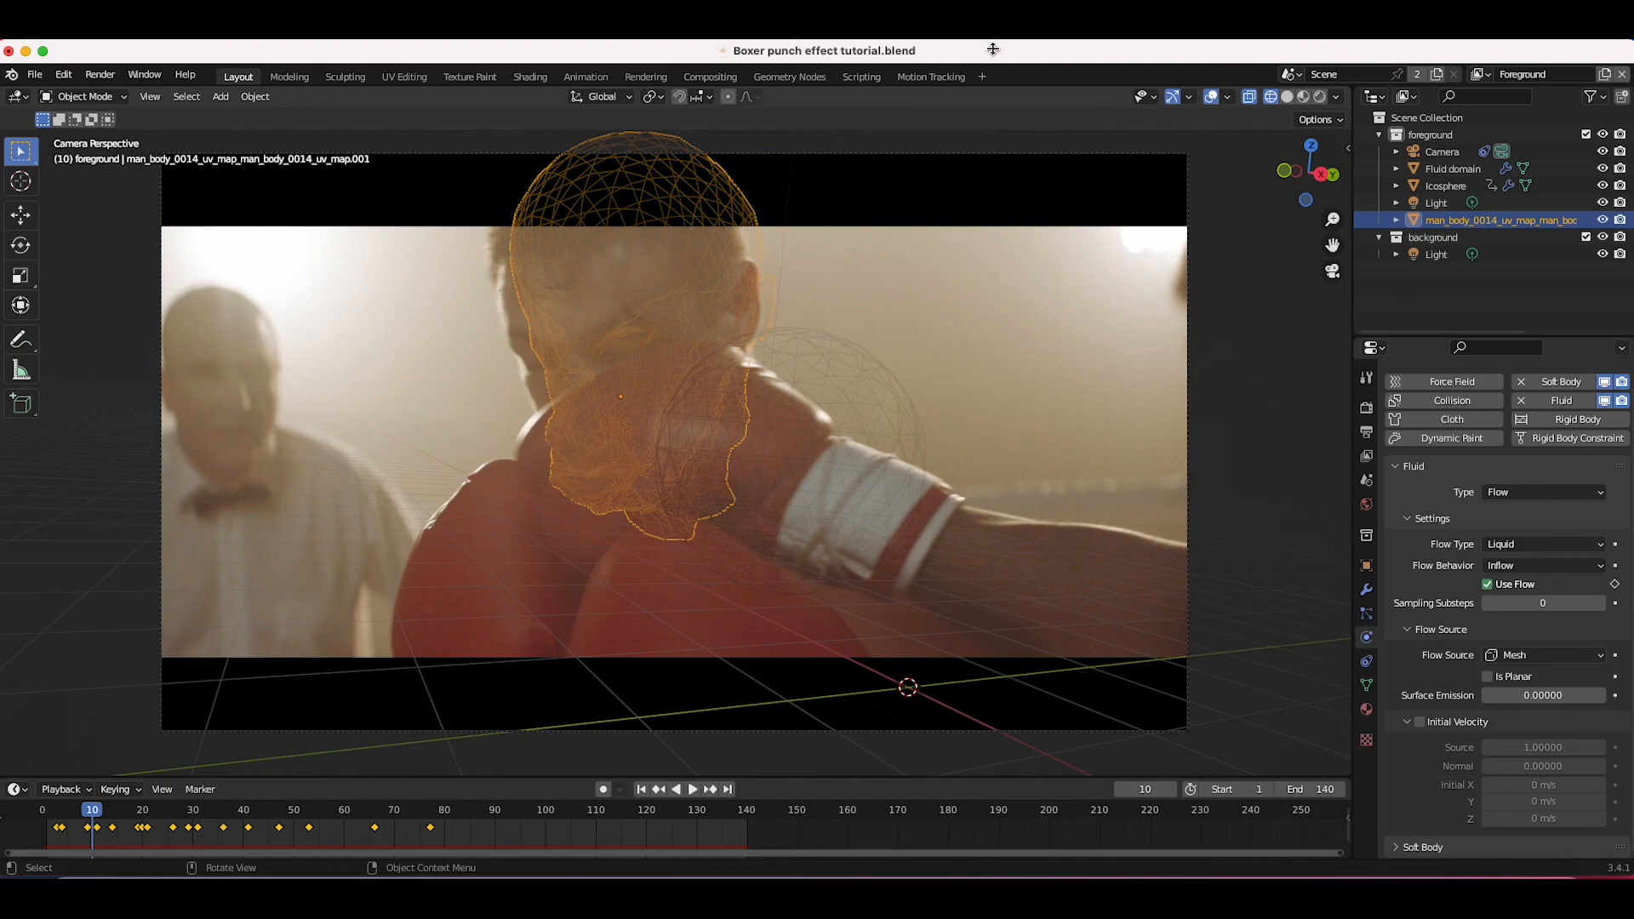
Step: Enable Initial Velocity for the head's fluid flow
left_click(1419, 723)
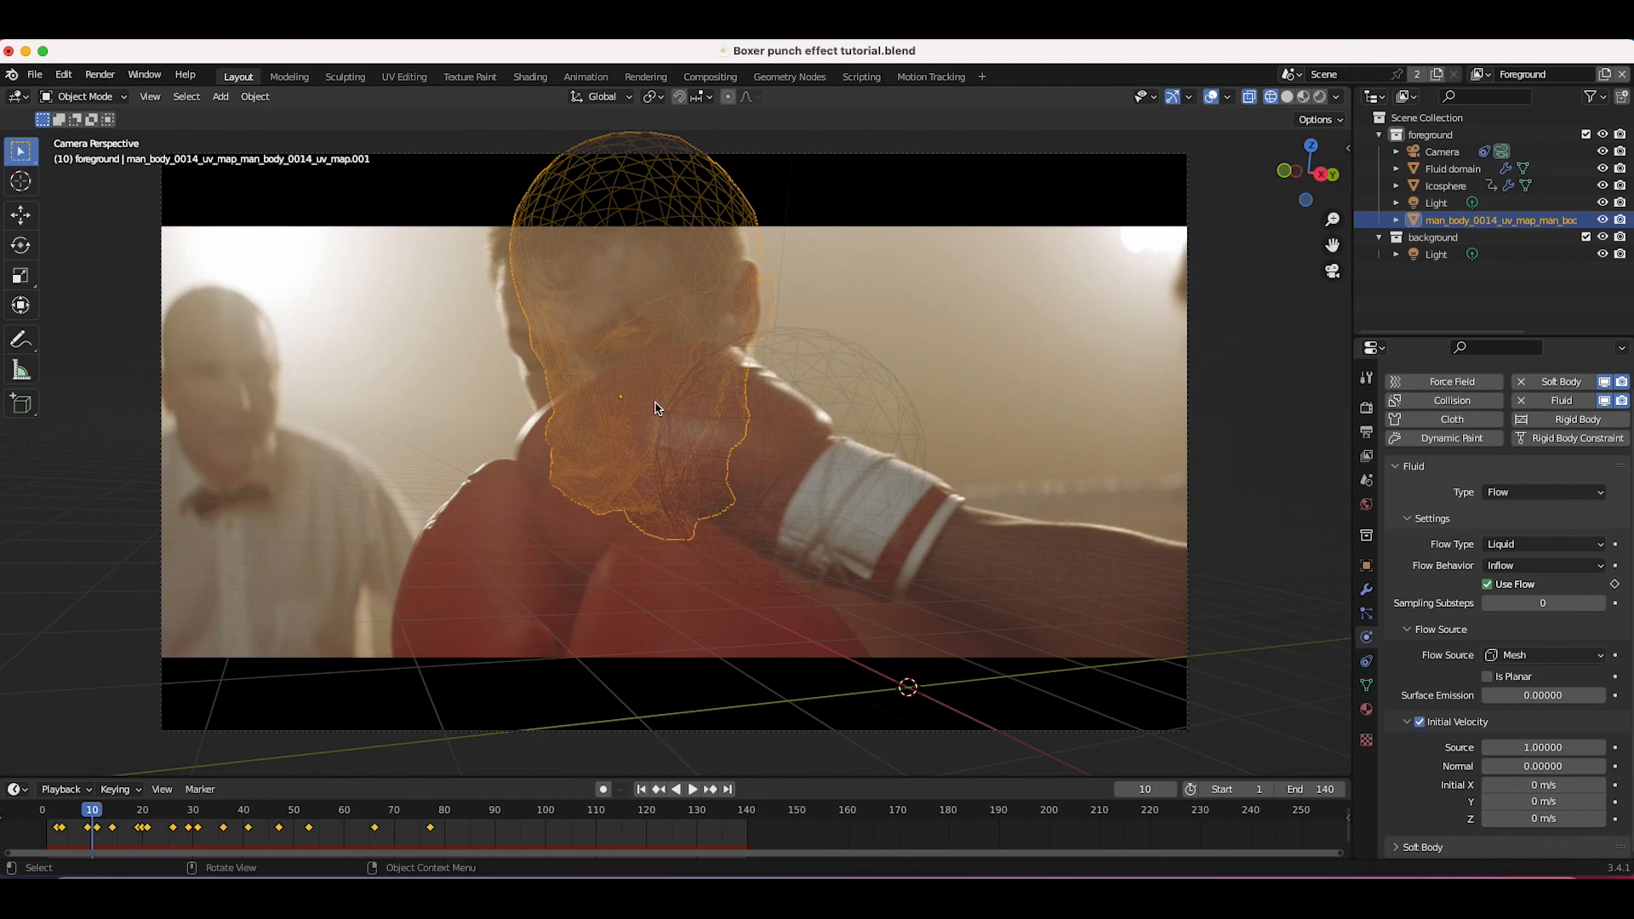
Step: Select the fluid domain at frame 1 and set its cache type to Modular
key("shift+Left")
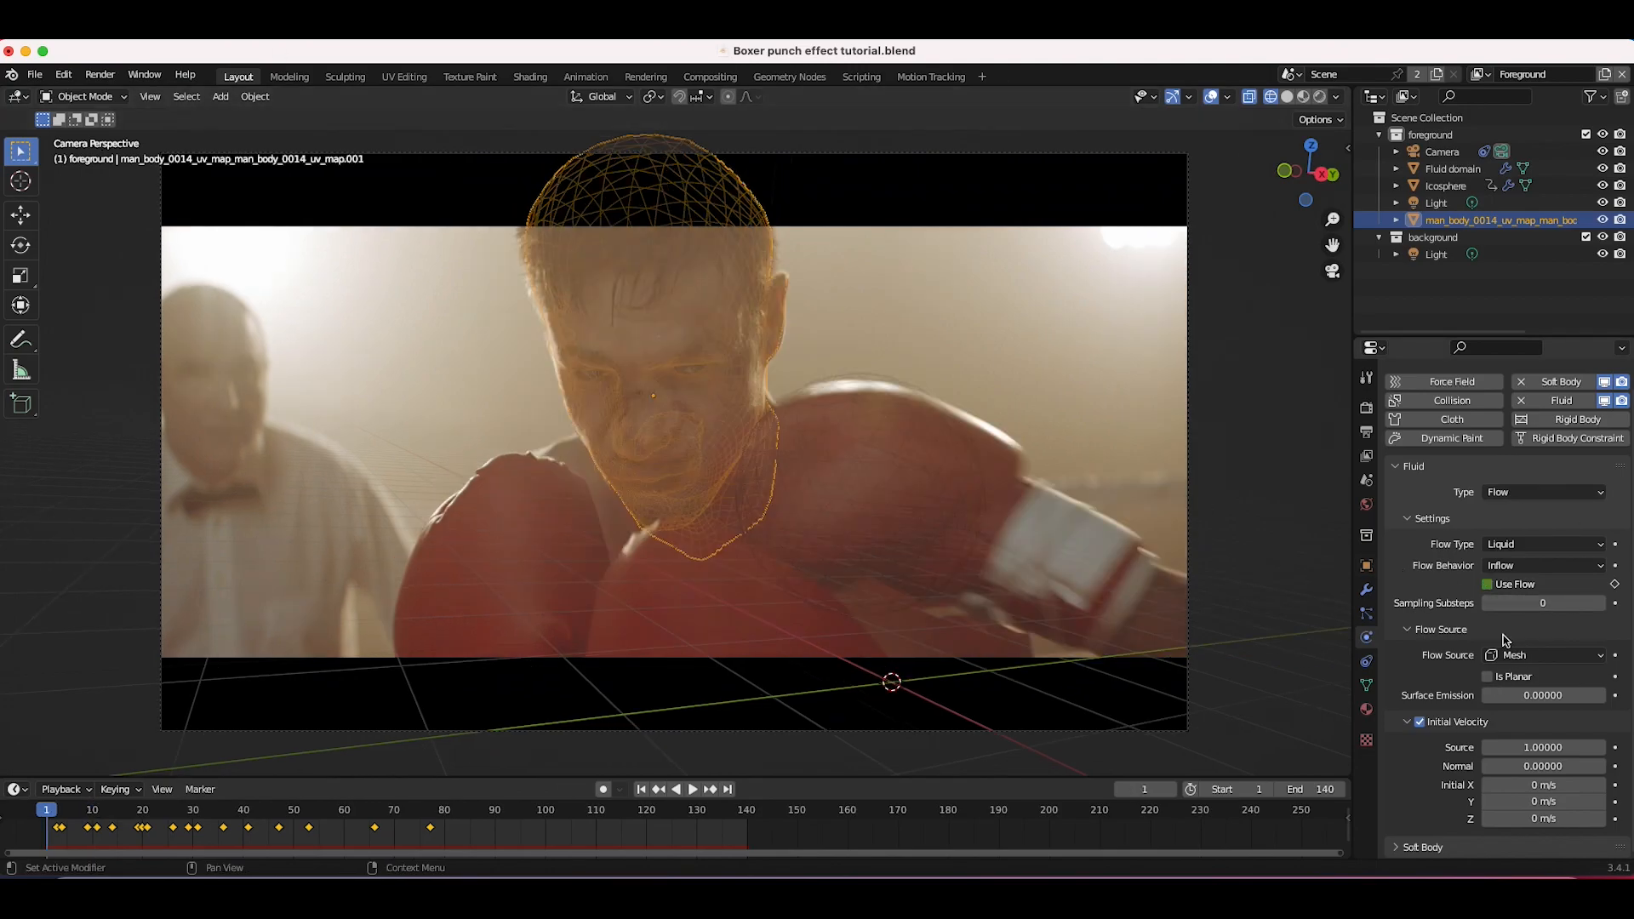
left_click(1452, 169)
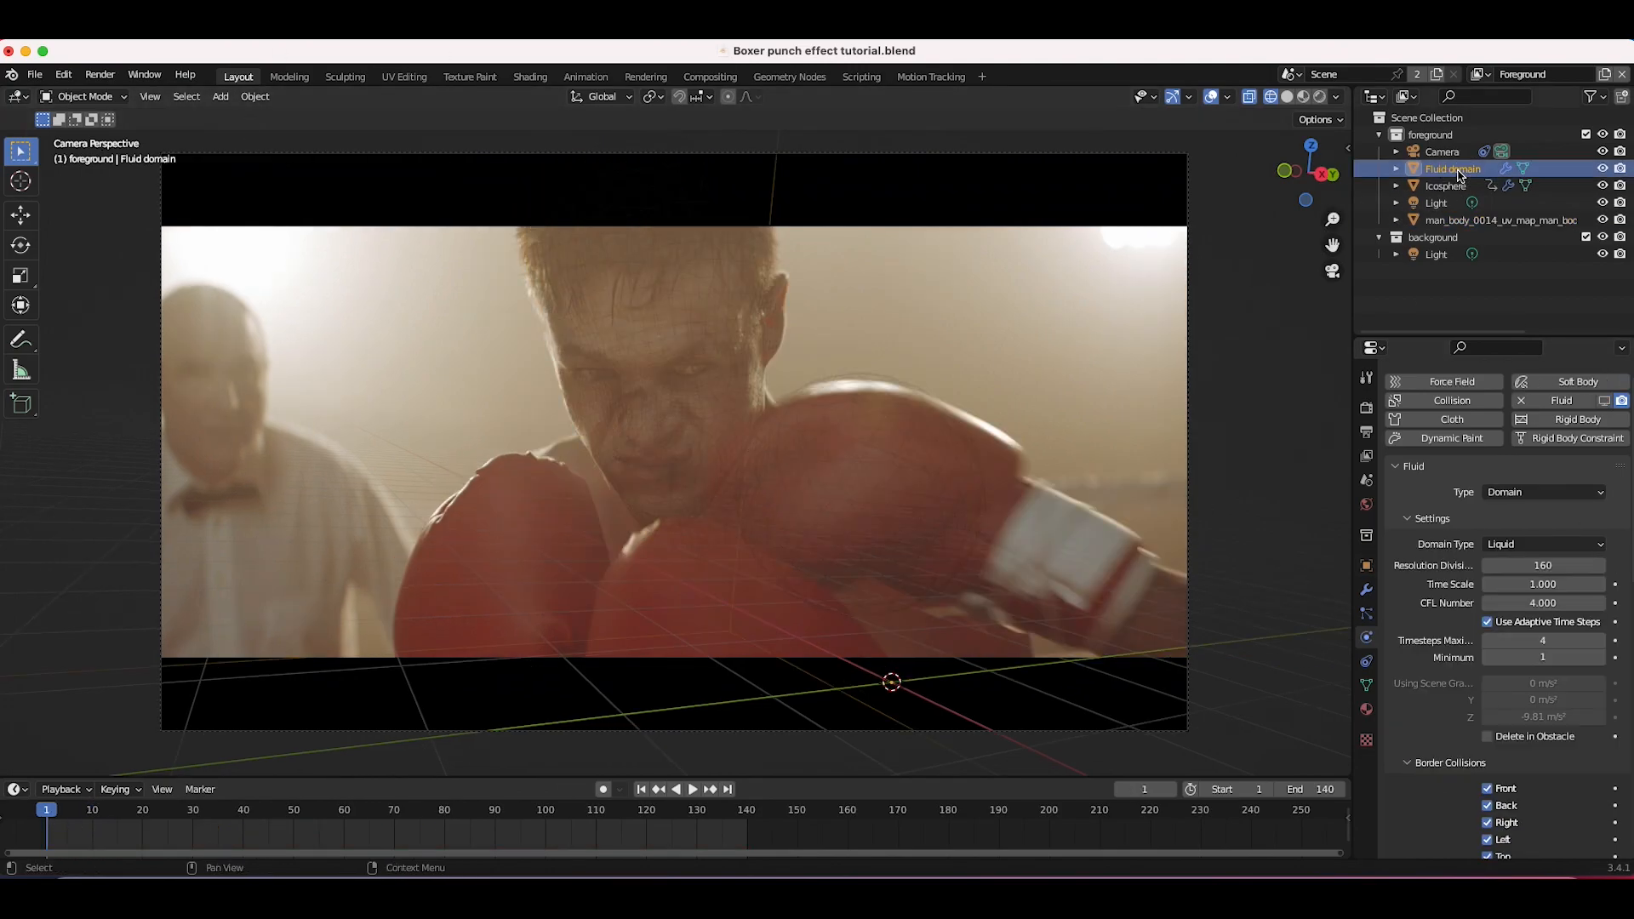
scroll(1461, 707, "down", 3)
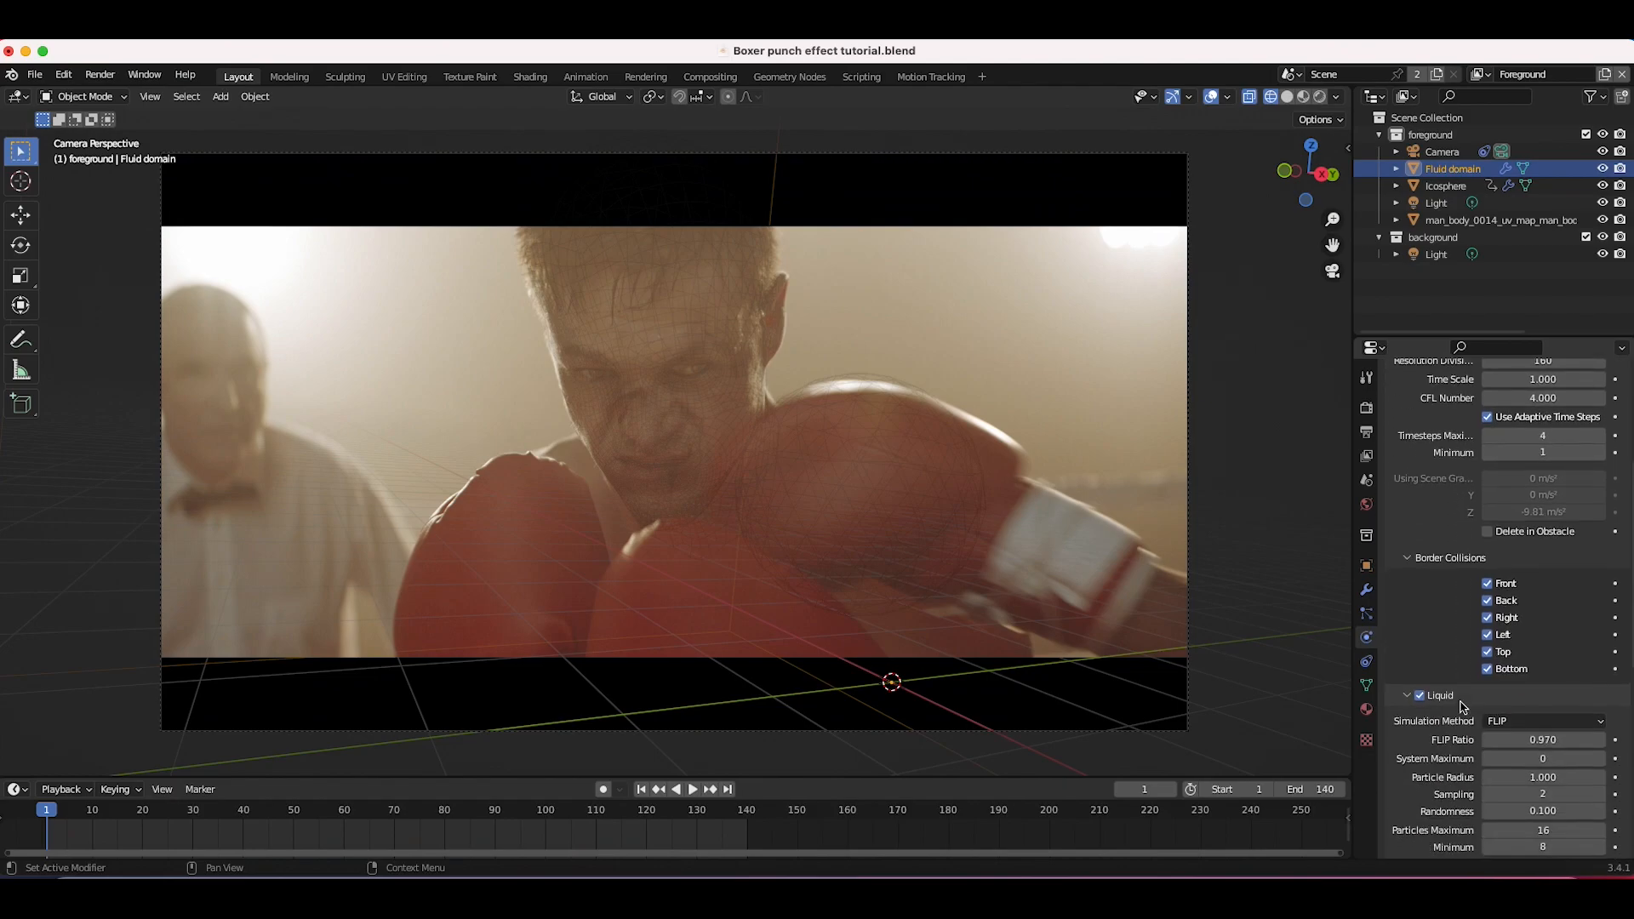
scroll(1461, 707, "up", 5)
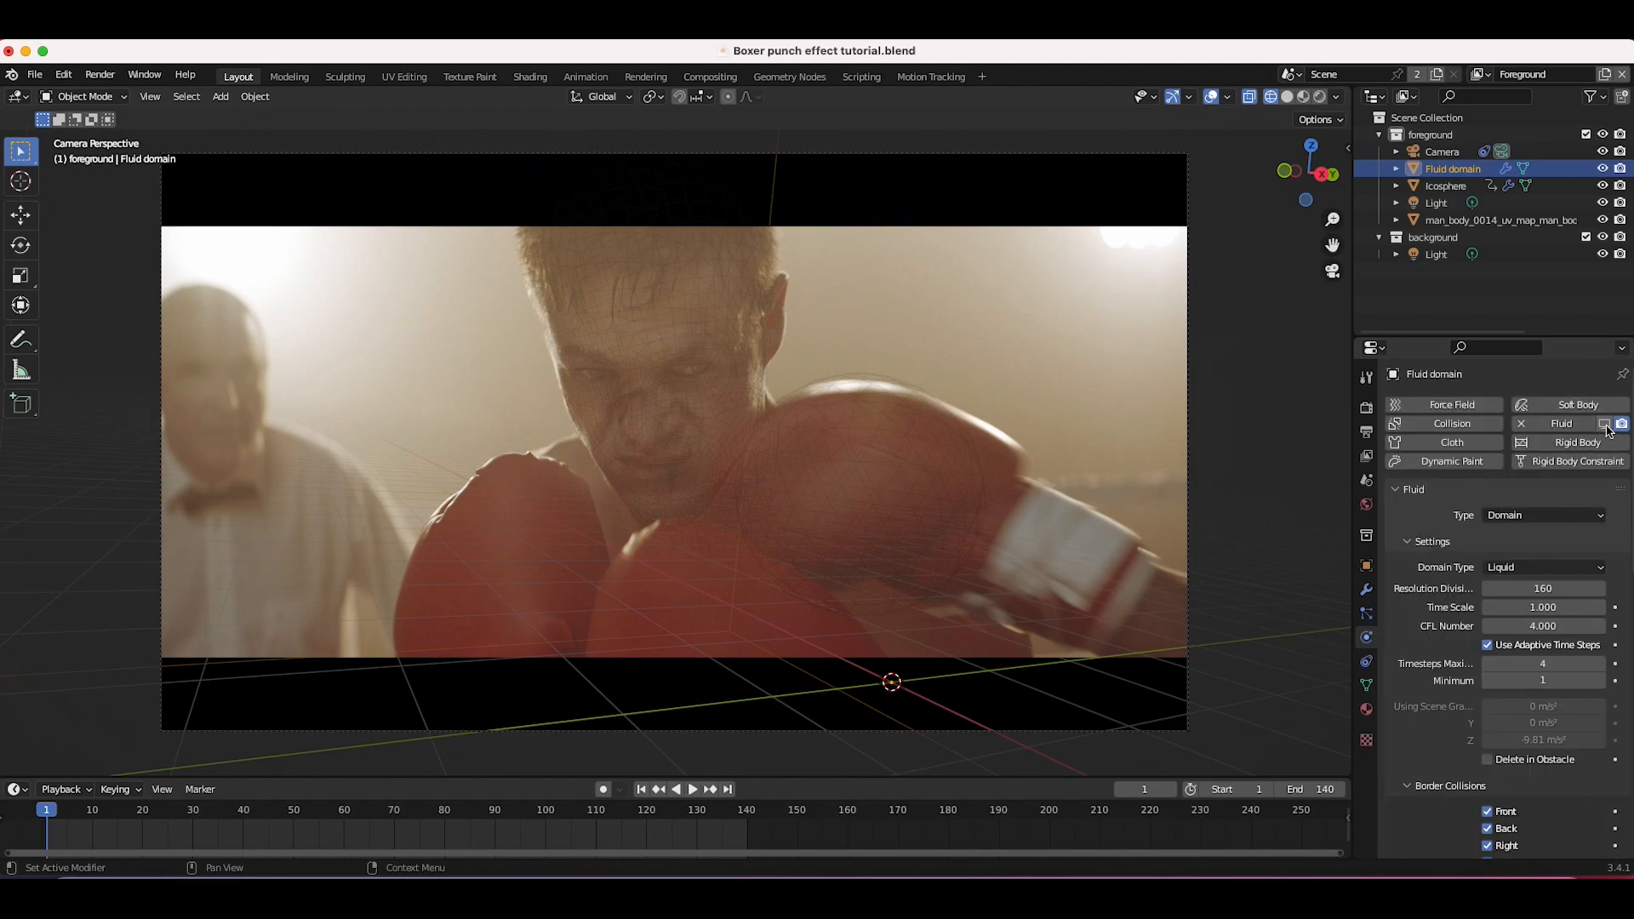
scroll(1460, 767, "down", 15)
scroll(1462, 773, "down", 1)
scroll(1415, 692, "down", 2)
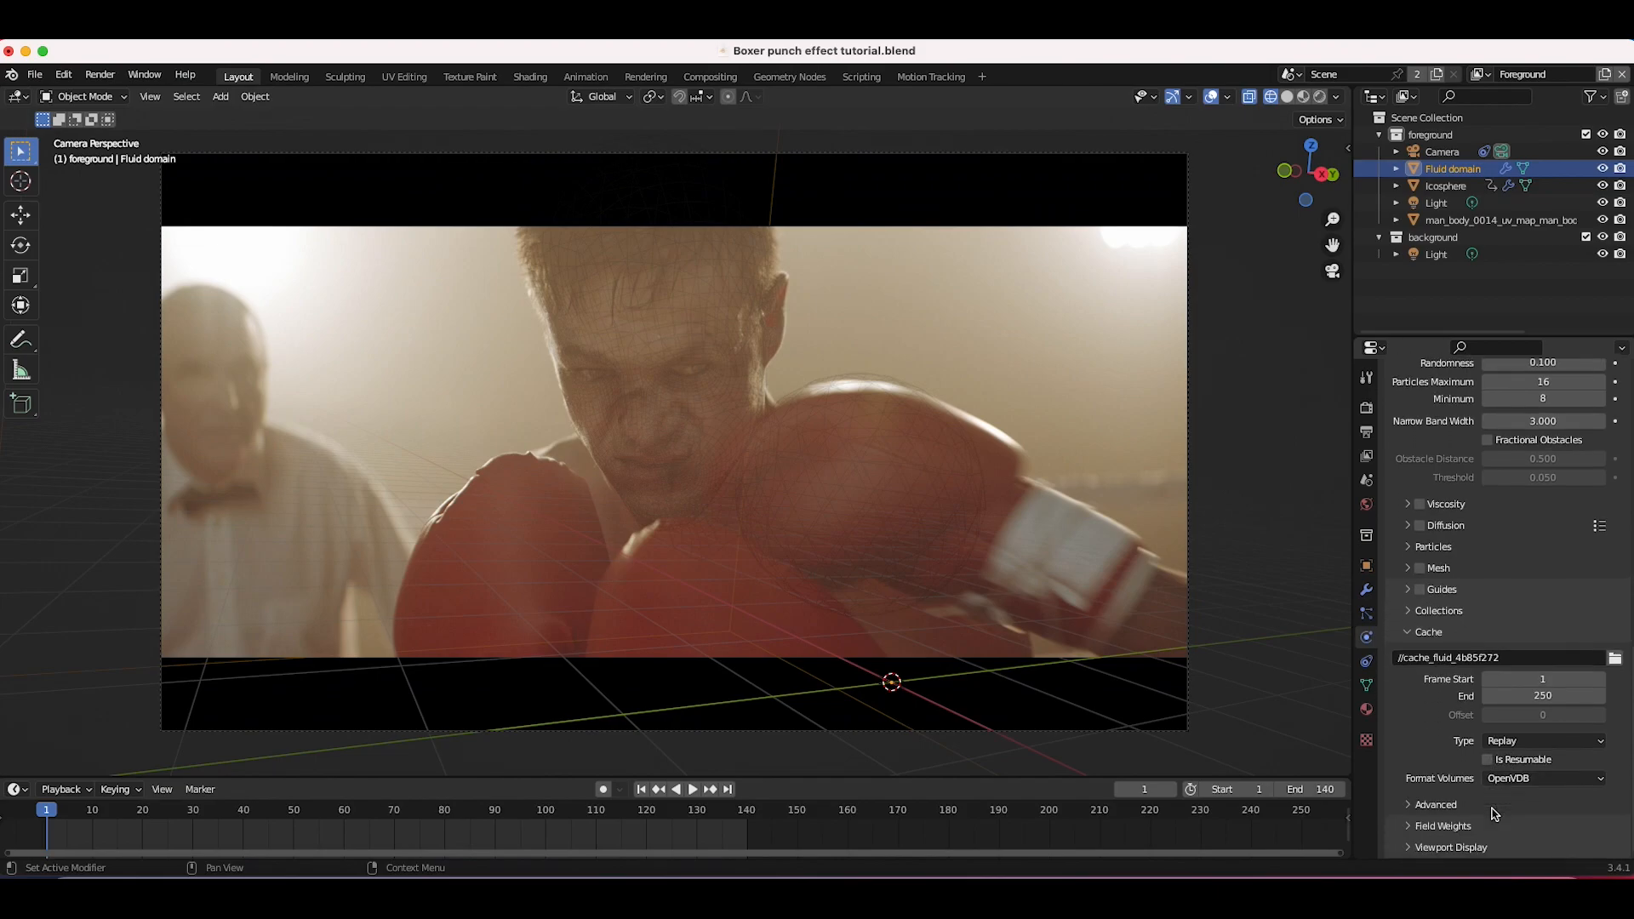
left_click(1520, 742)
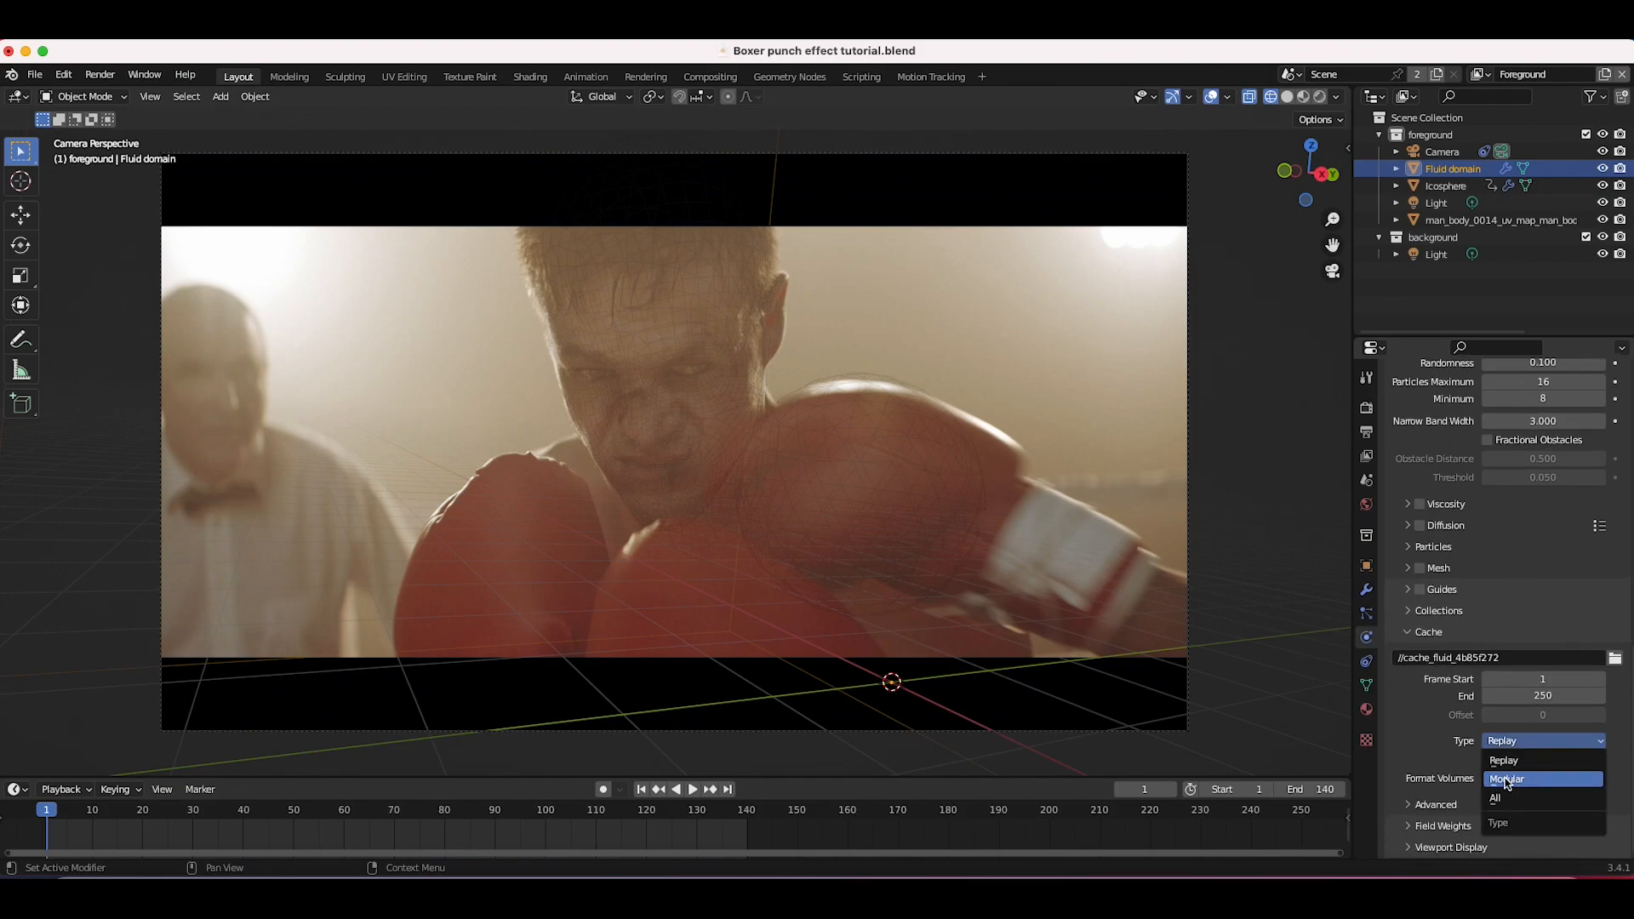
left_click(1506, 779)
Step: Enable Is Resumable for the domain cache and set the cache End frame to 140
scroll(1419, 785, "down", 2)
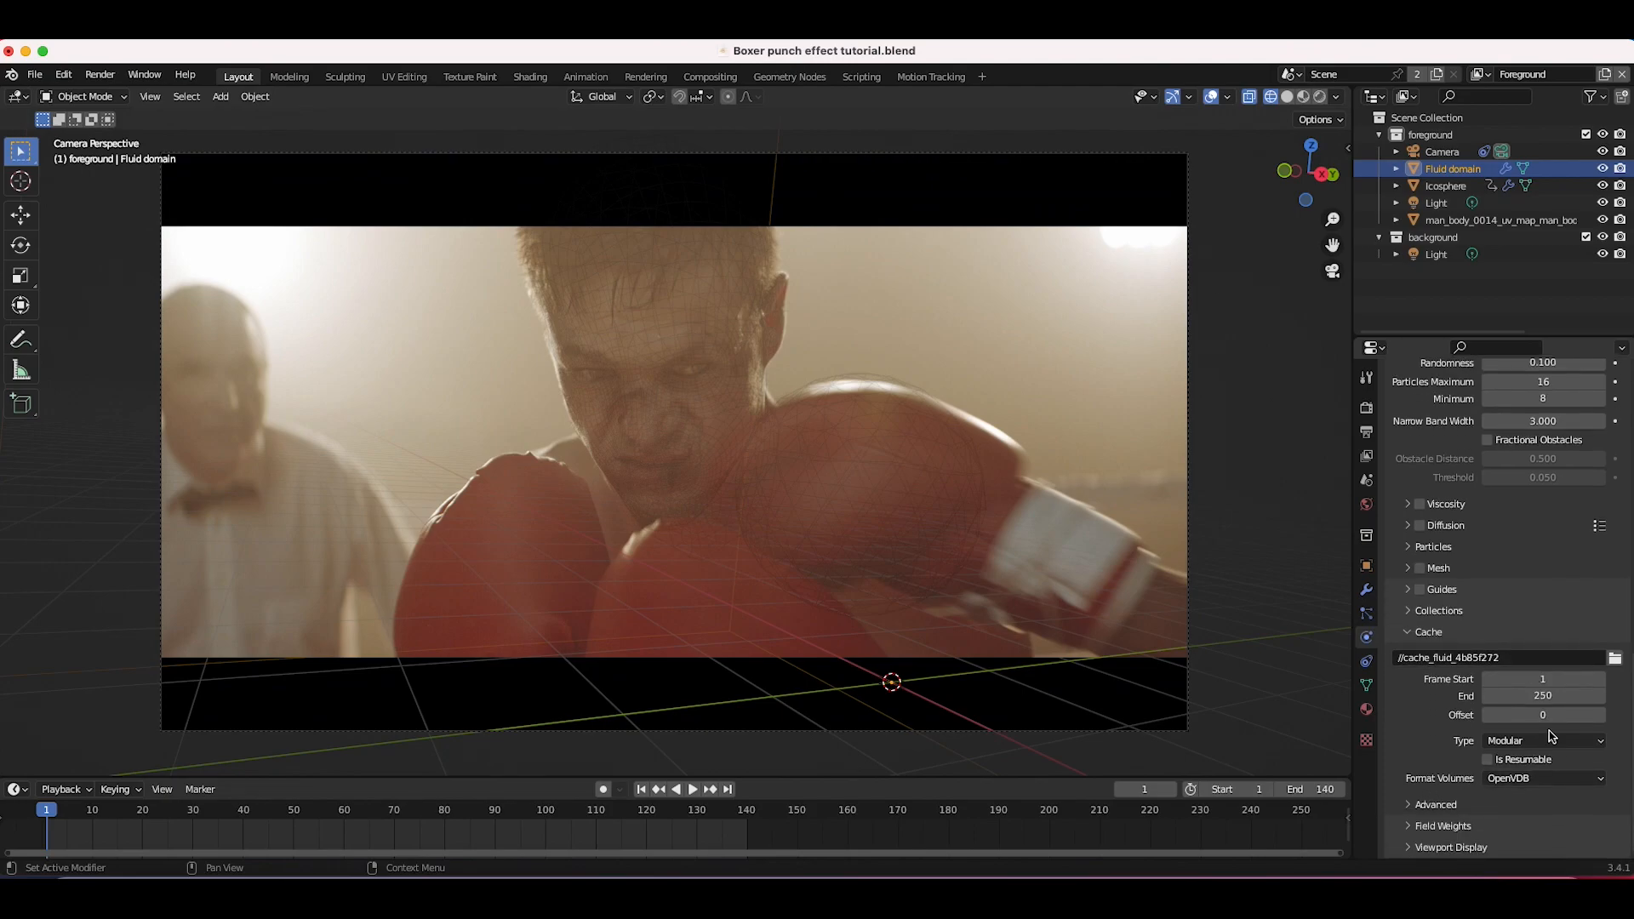
left_click(1488, 759)
double_click(1542, 695)
type("1")
key("Return")
Step: Expand the domain's Particles panel and set the domain's Time Scale to 0.25
scroll(1427, 768, "up", 10)
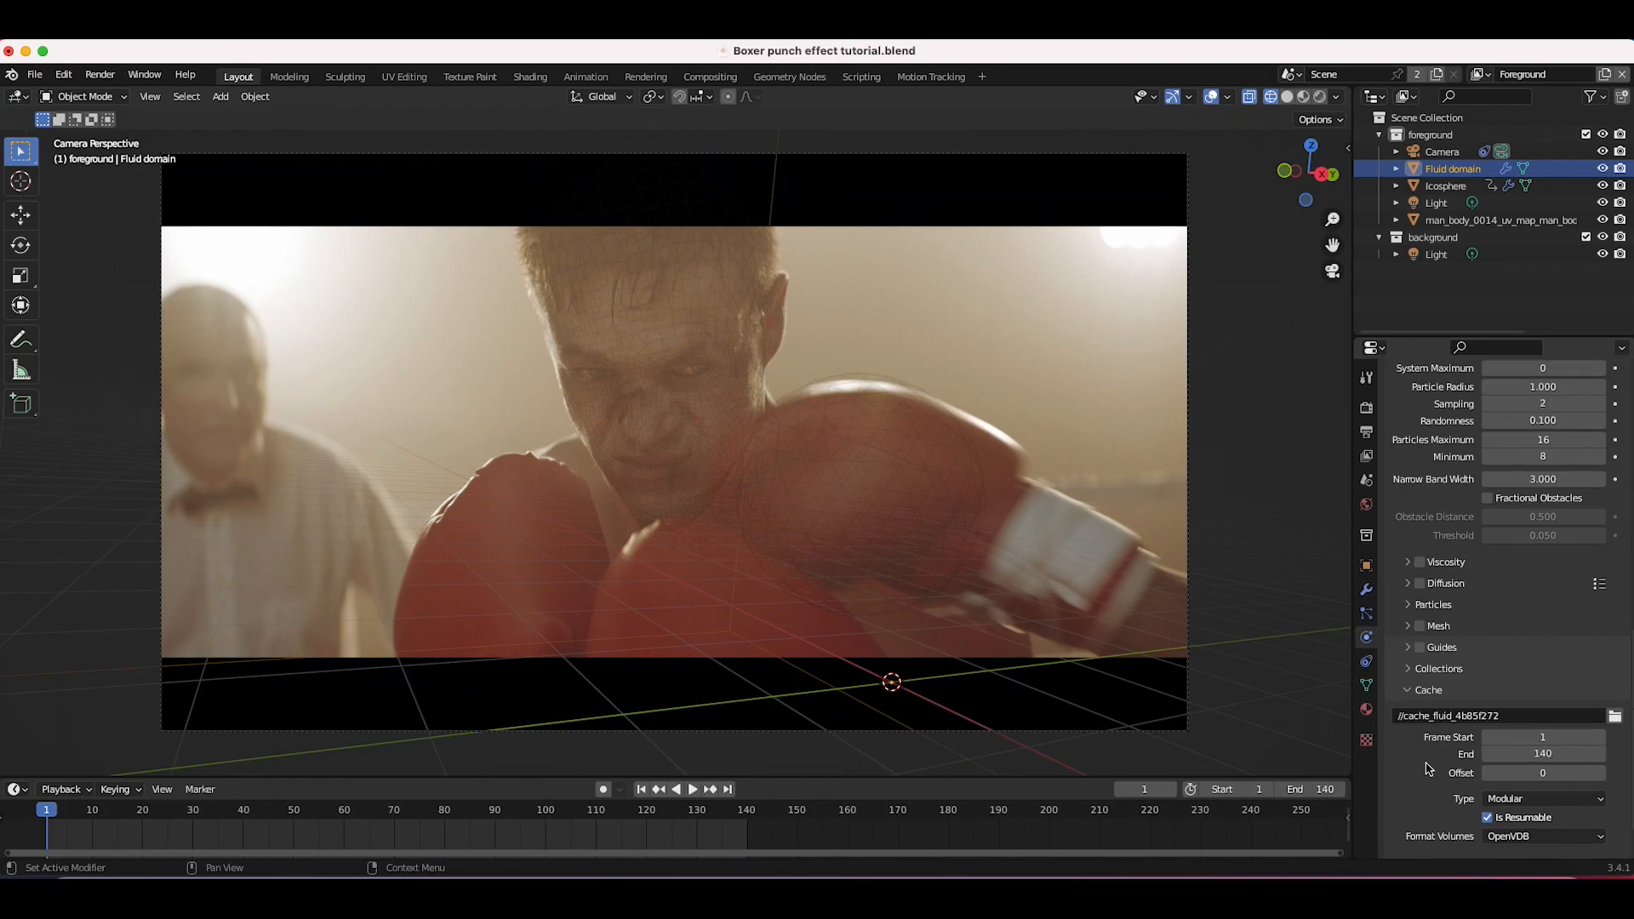
scroll(1502, 562, "down", 10)
scroll(1502, 562, "up", 15)
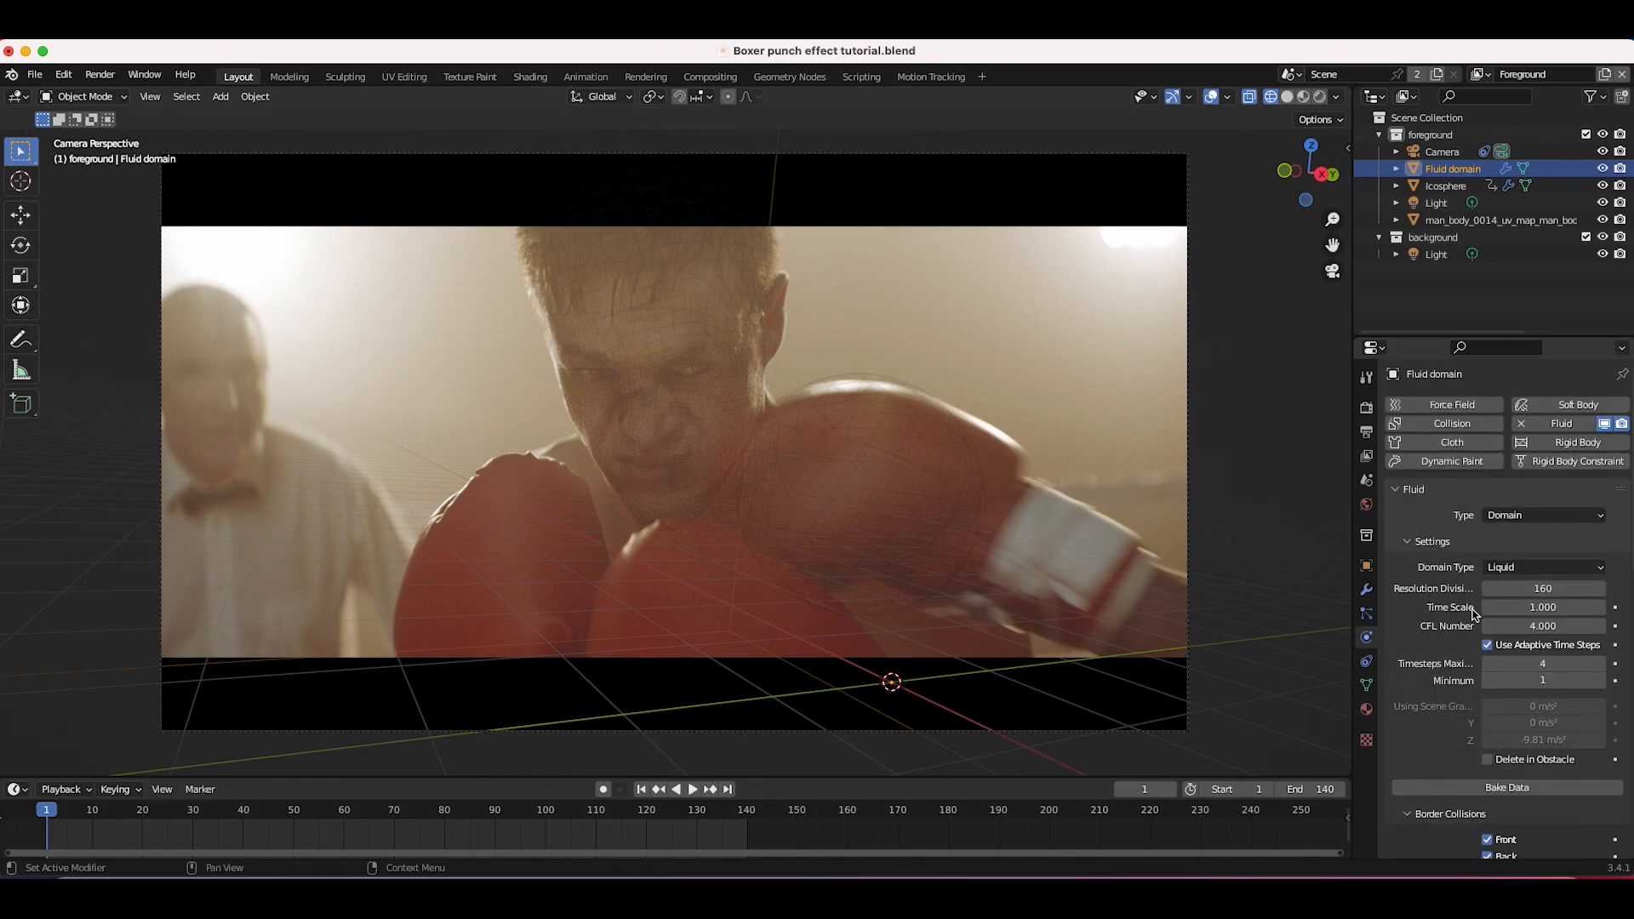
scroll(1474, 613, "down", 15)
scroll(1463, 640, "down", 5)
left_click(1407, 549)
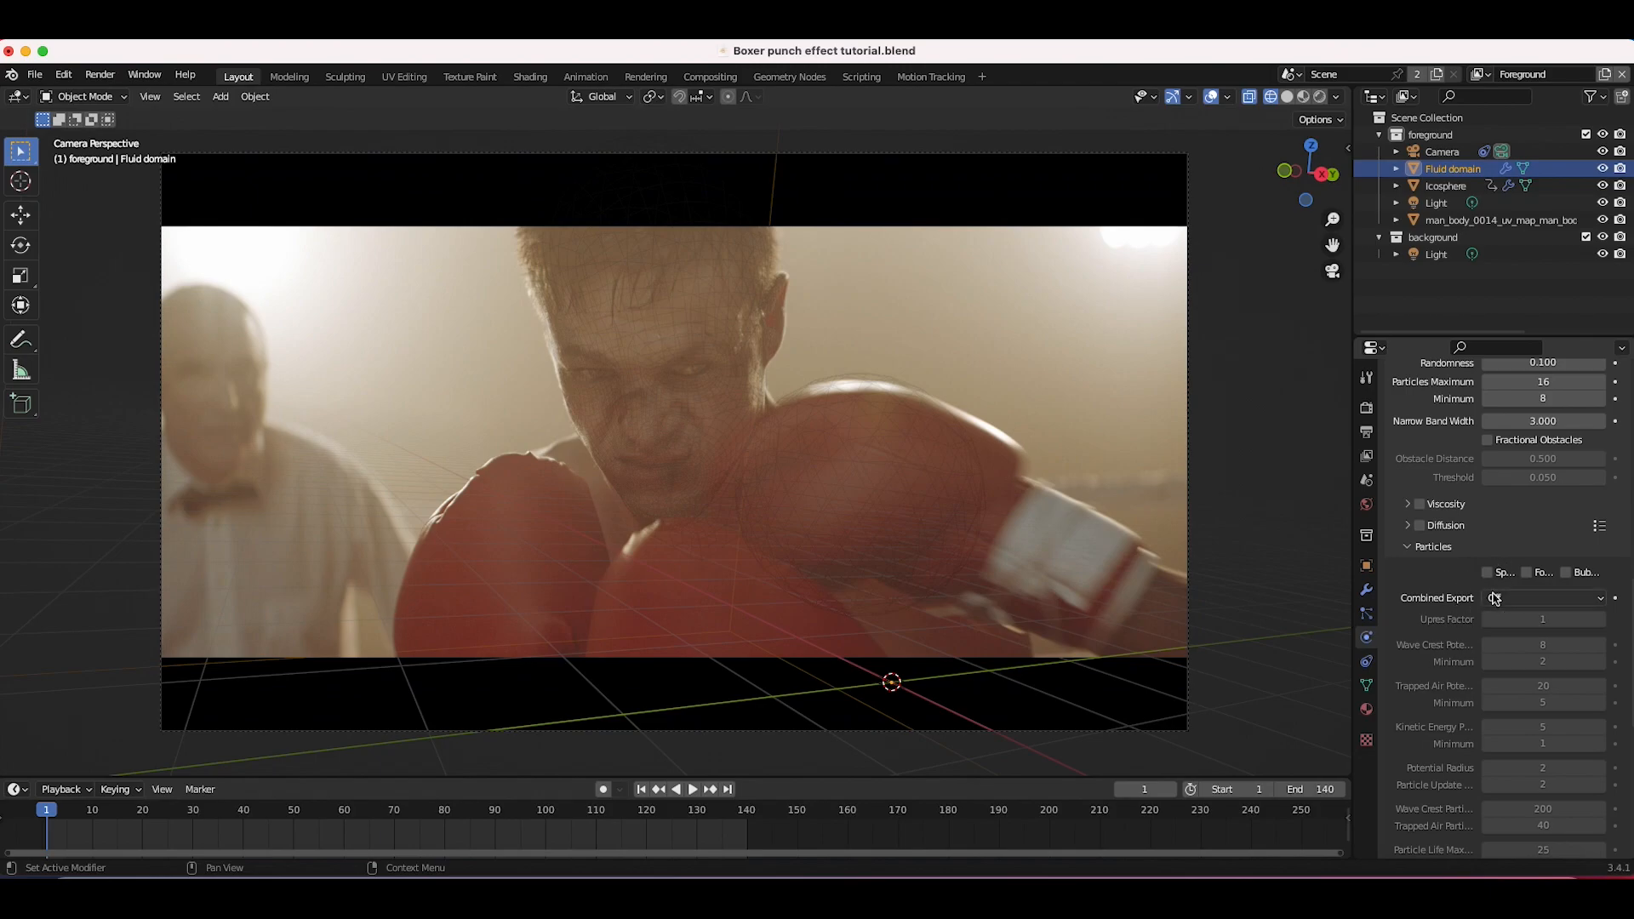
scroll(1460, 564, "up", 3)
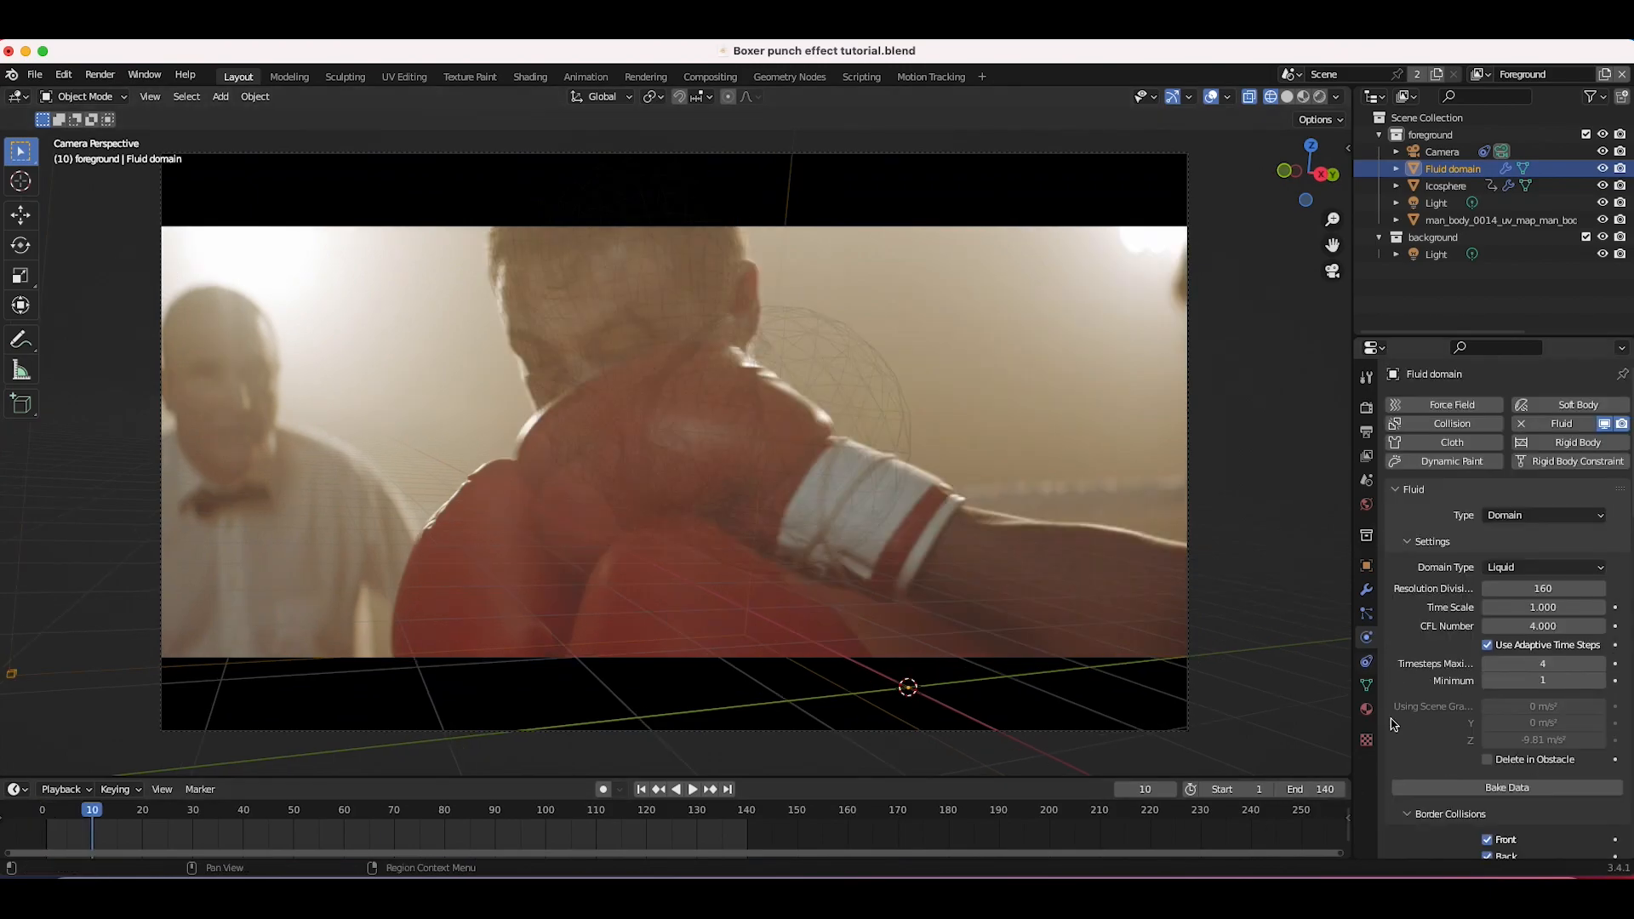
left_click(1536, 608)
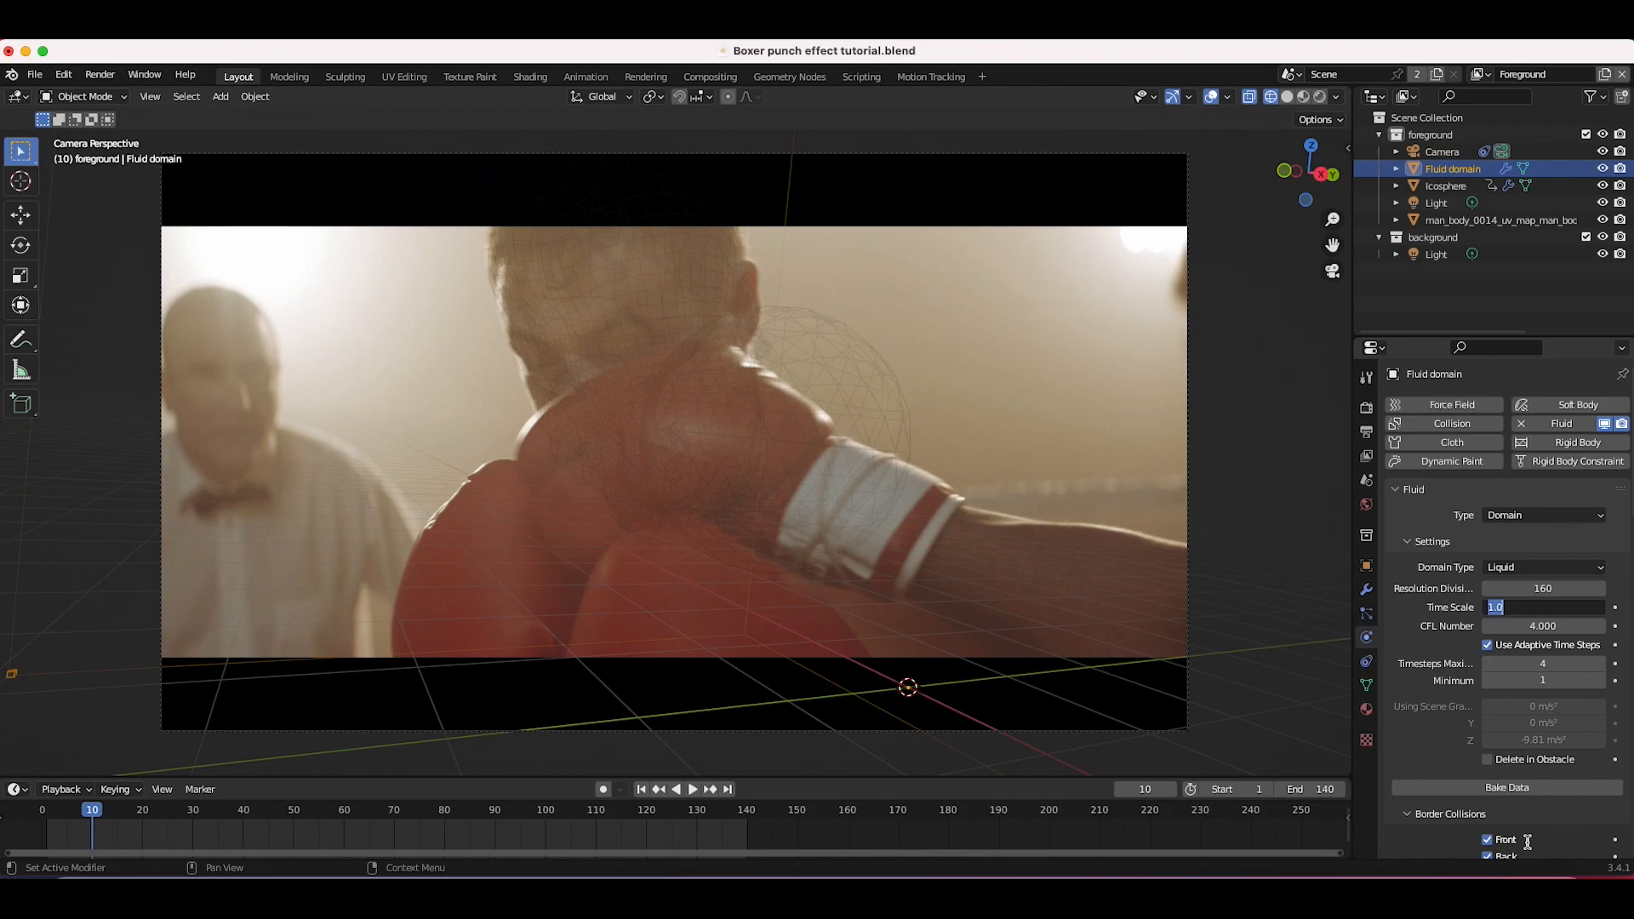
key("BackSpace")
type(".25")
key("Return")
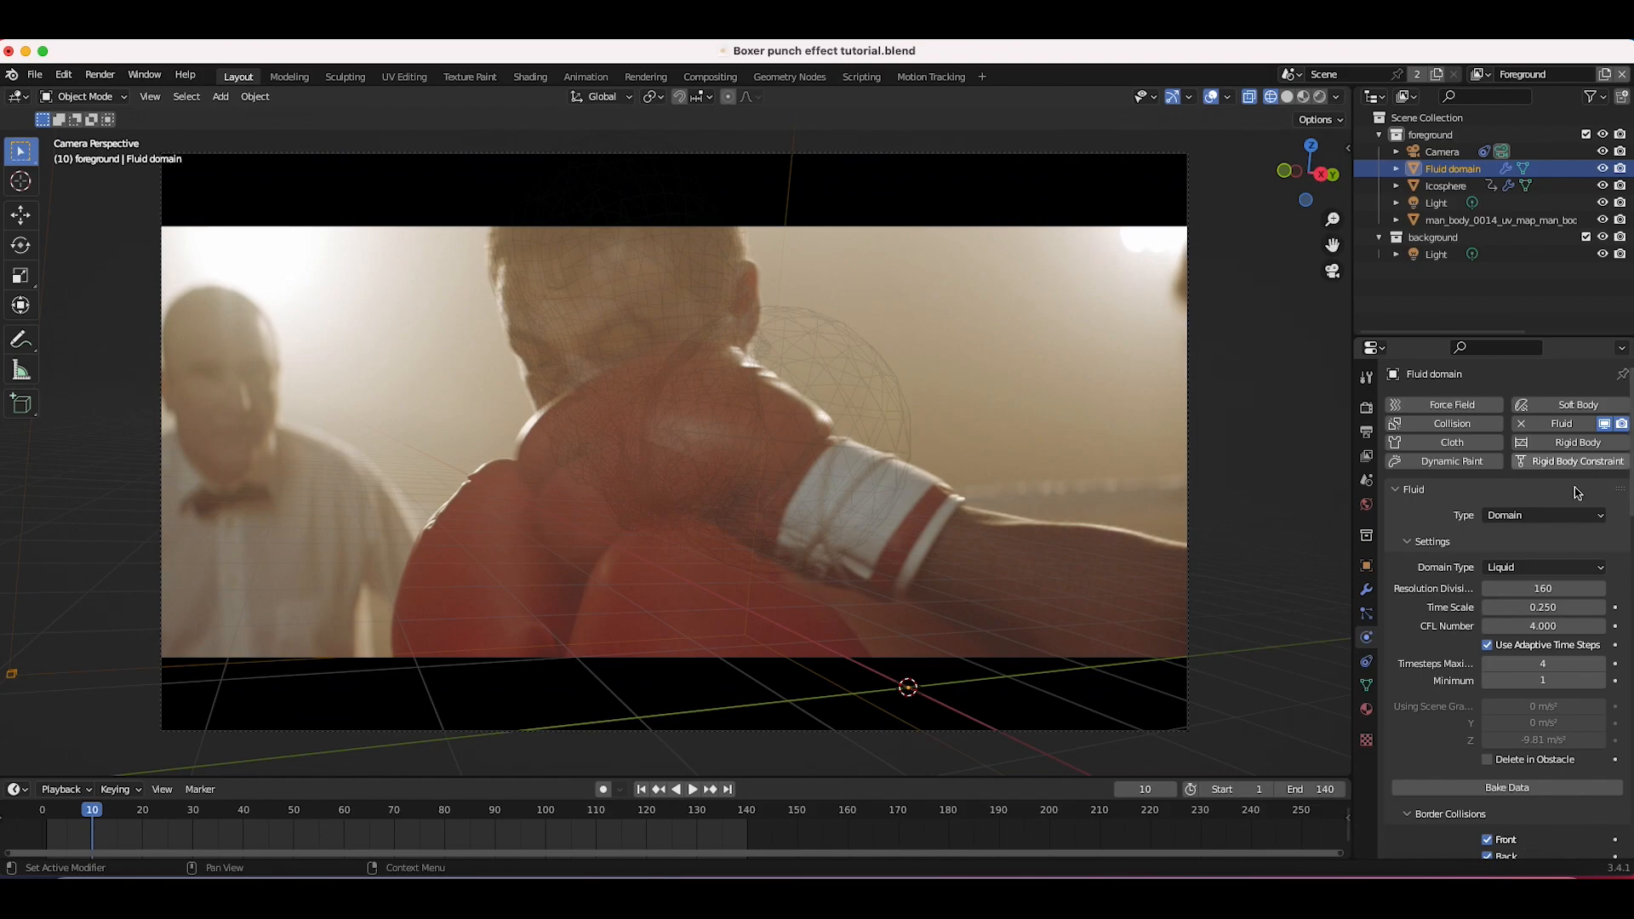
Step: Bake the domain's liquid simulation data and scrub the timeline to review it
scroll(1519, 782, "down", 2)
left_click(1508, 729)
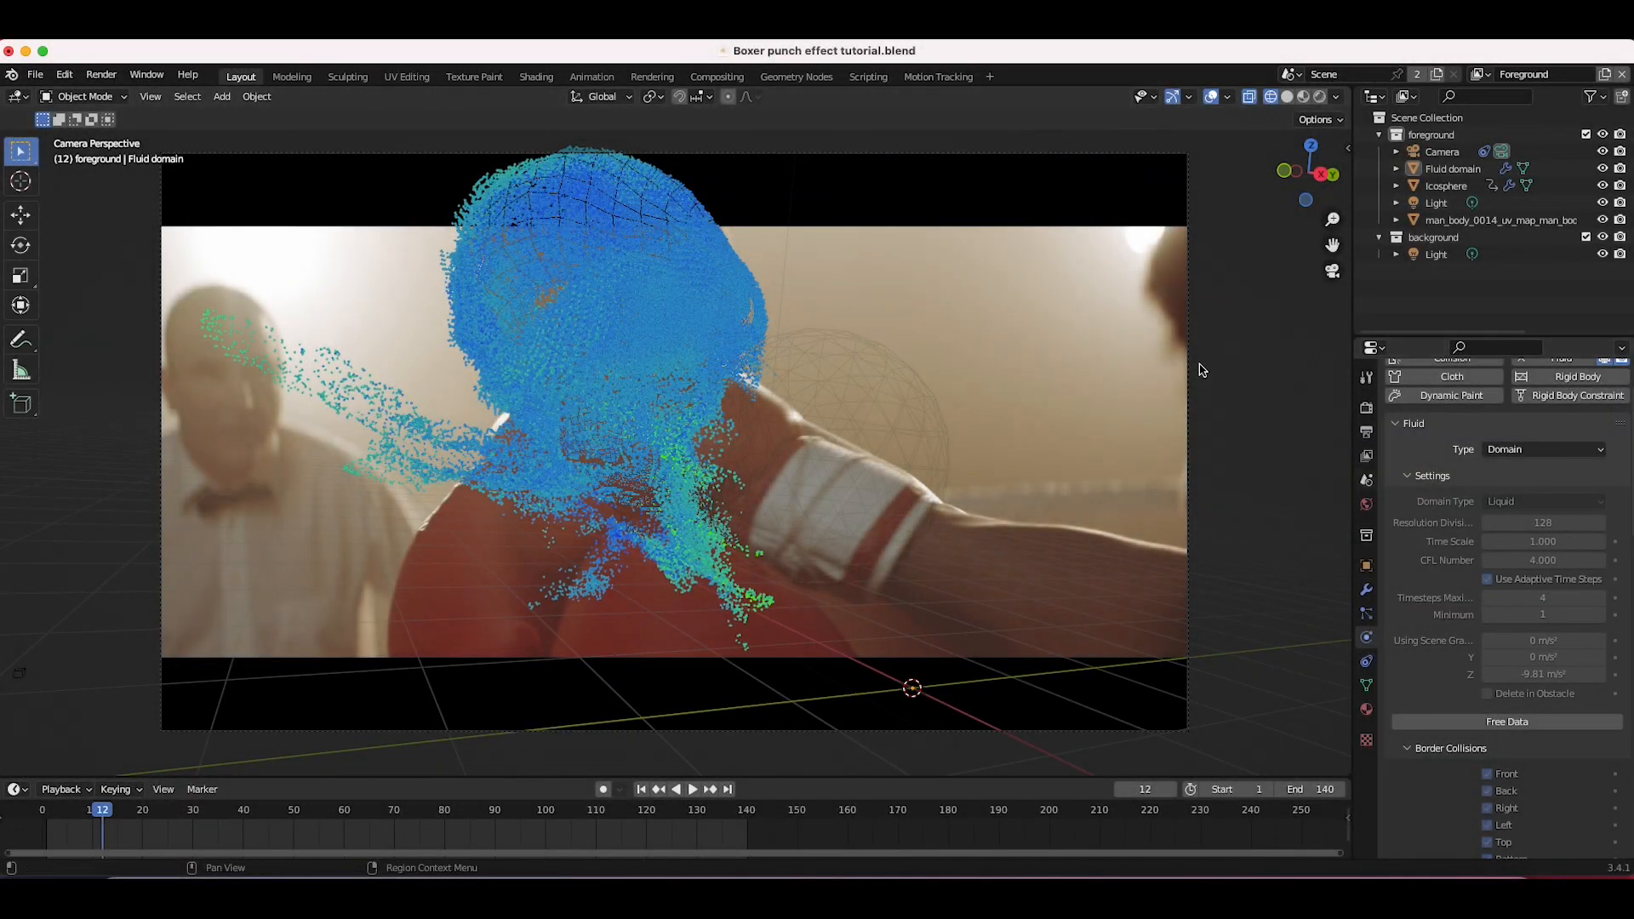
left_click_drag(48, 809, 188, 810)
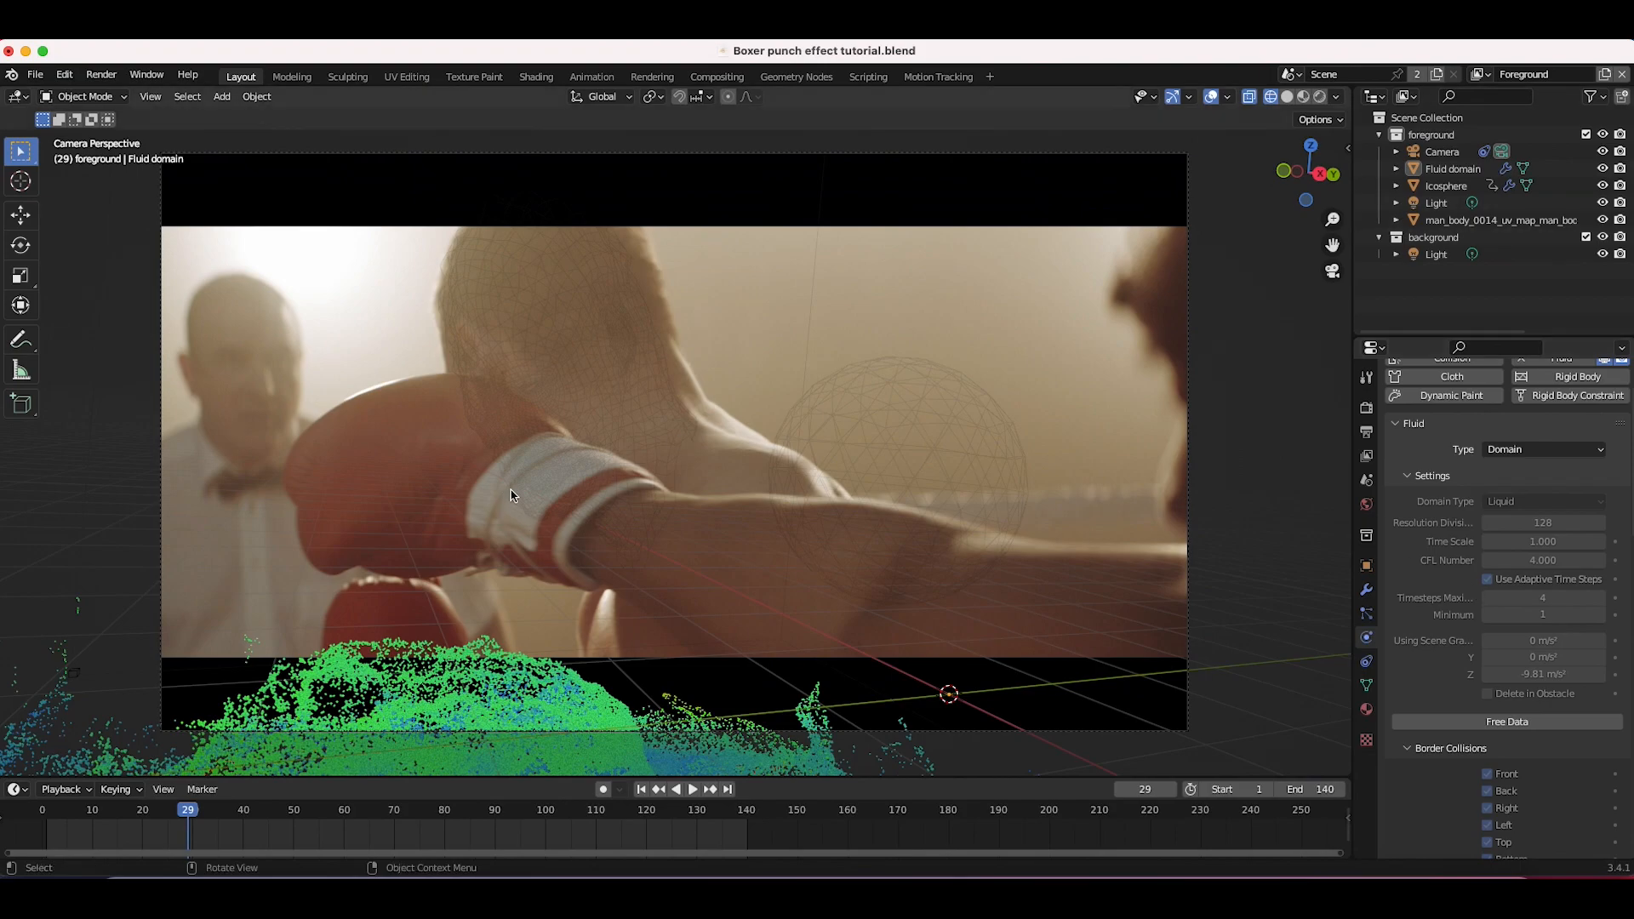
mouse_move(104, 811)
left_mouse_down()
mouse_move(67, 811)
mouse_move(187, 803)
mouse_move(92, 811)
mouse_move(119, 816)
left_mouse_up()
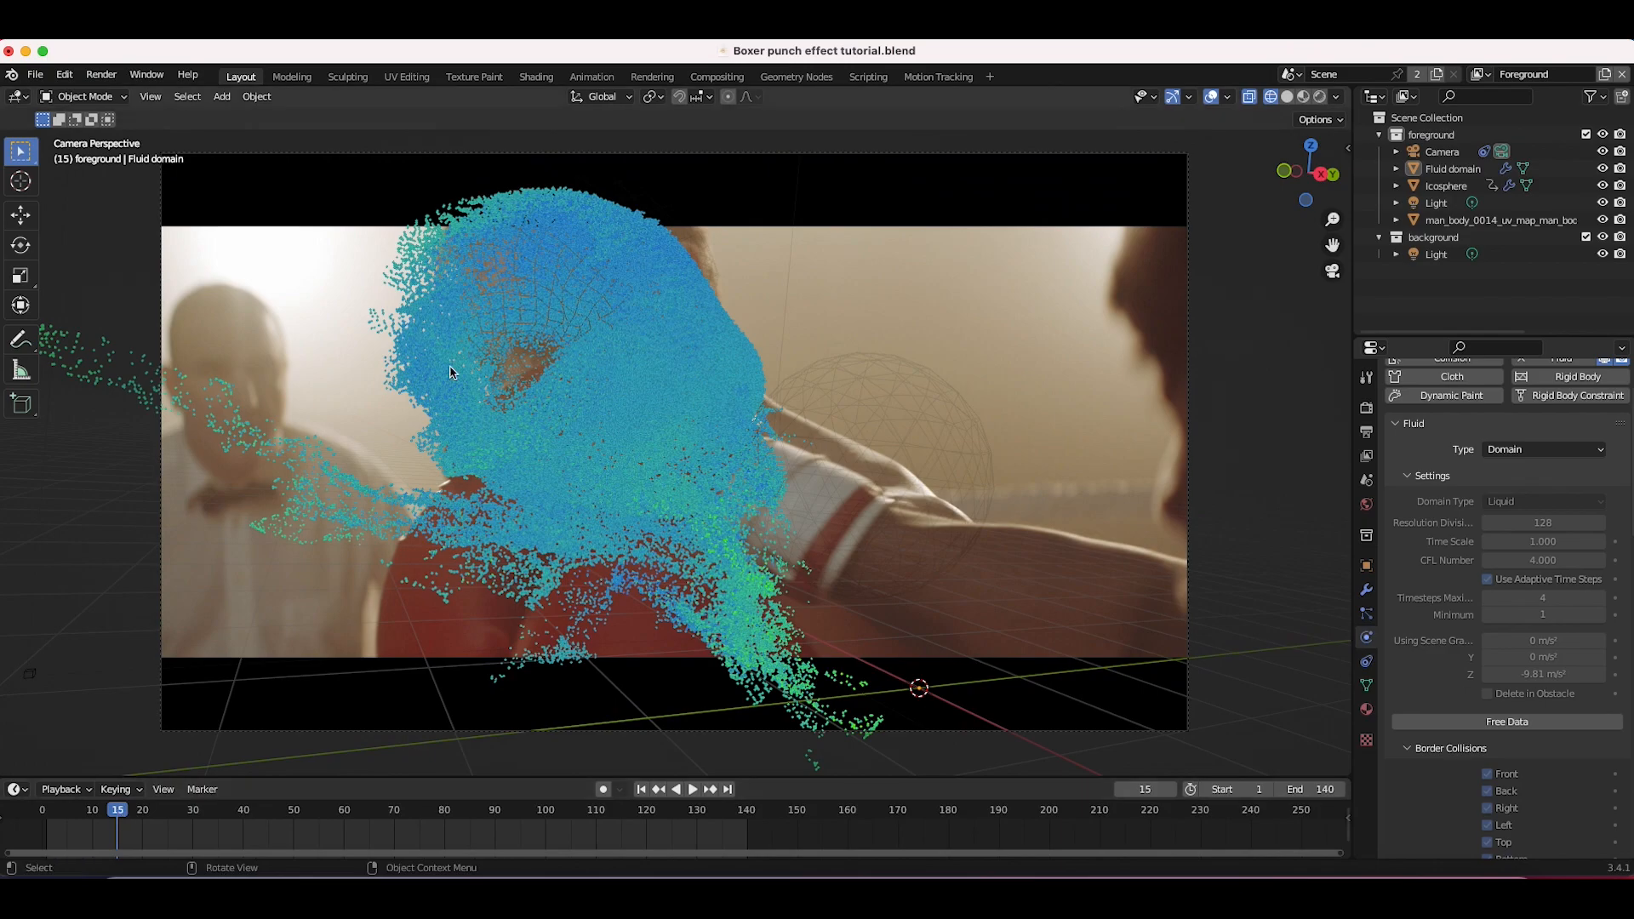
Step: Review the domain's Field Weights settings and the baked liquid around frame 9
scroll(1406, 831, "down", 12)
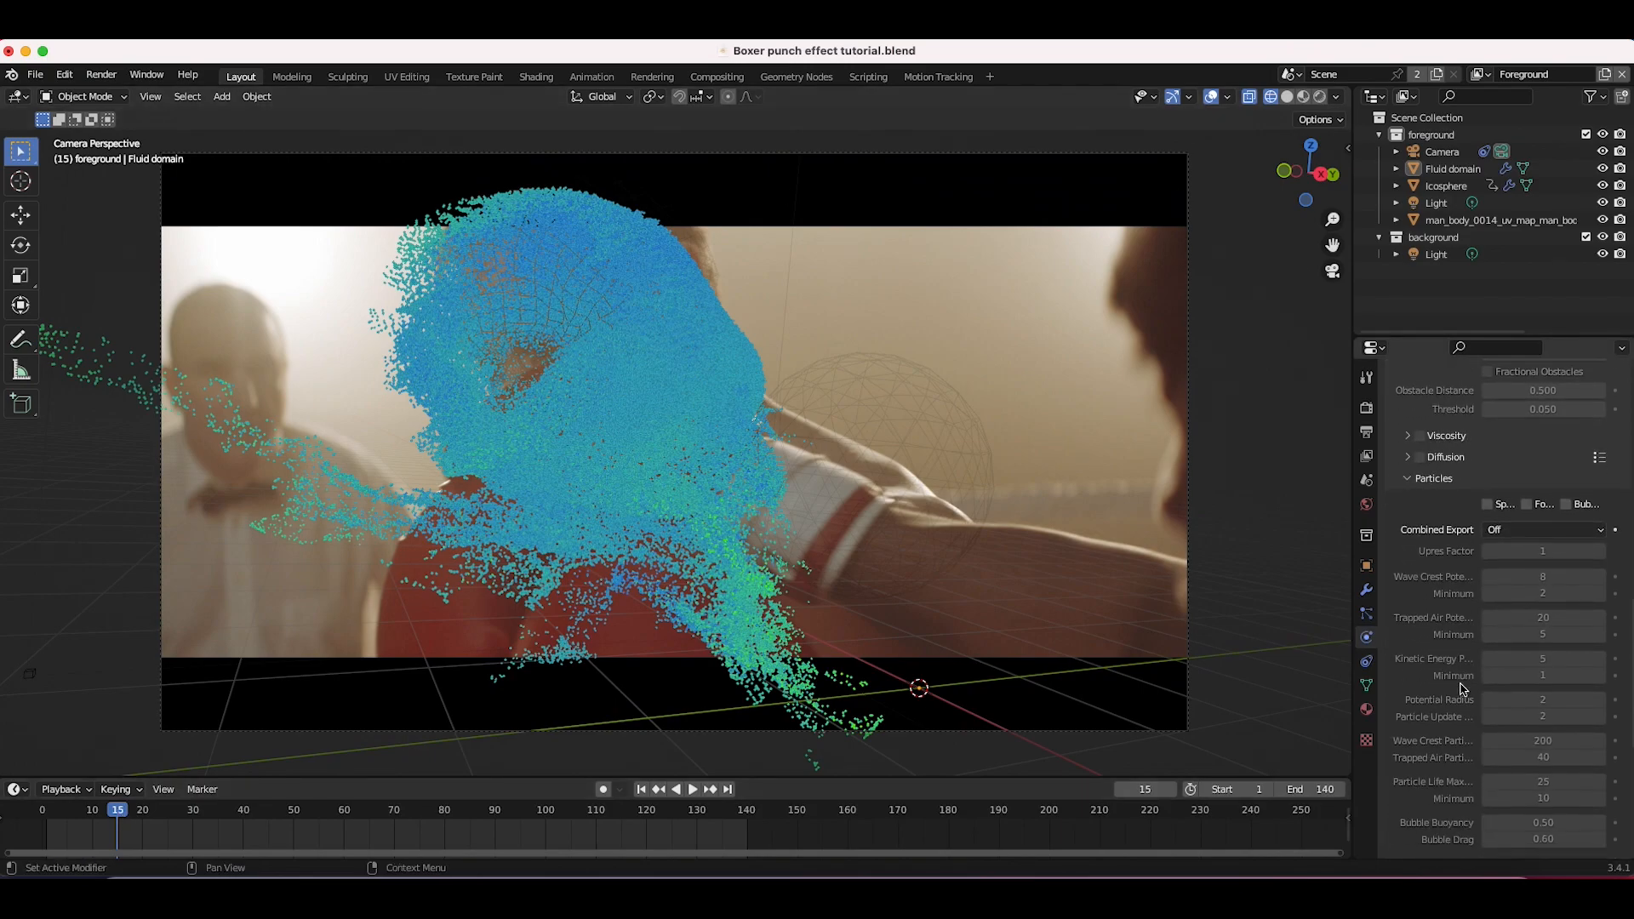
left_click(1406, 829)
scroll(1451, 630, "down", 5)
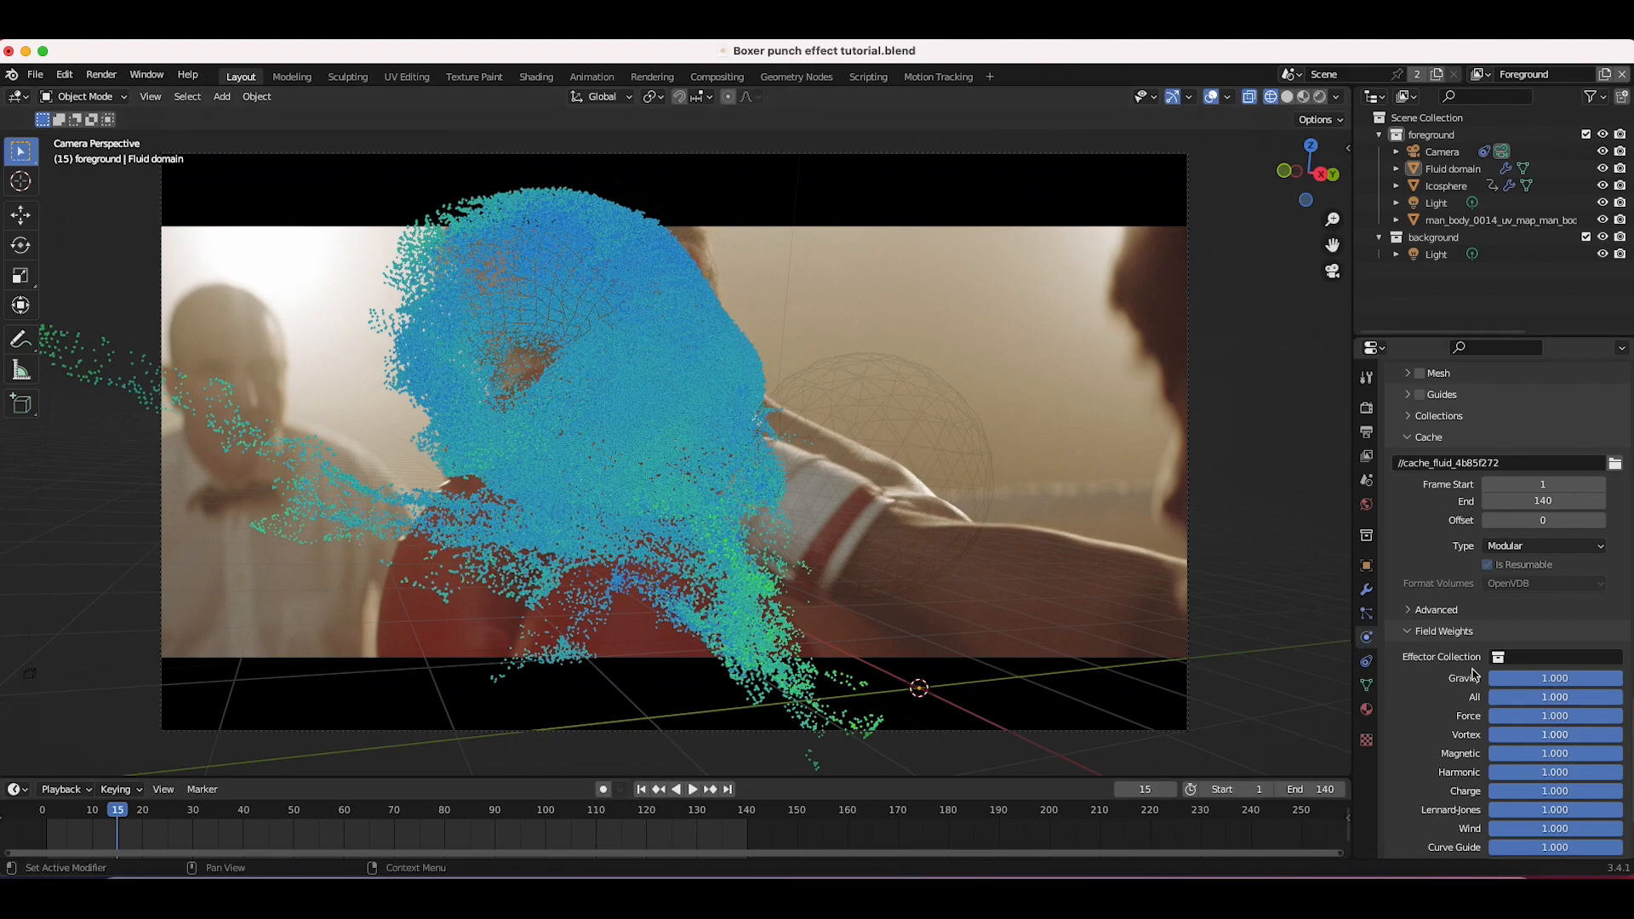
scroll(1495, 730, "up", 15)
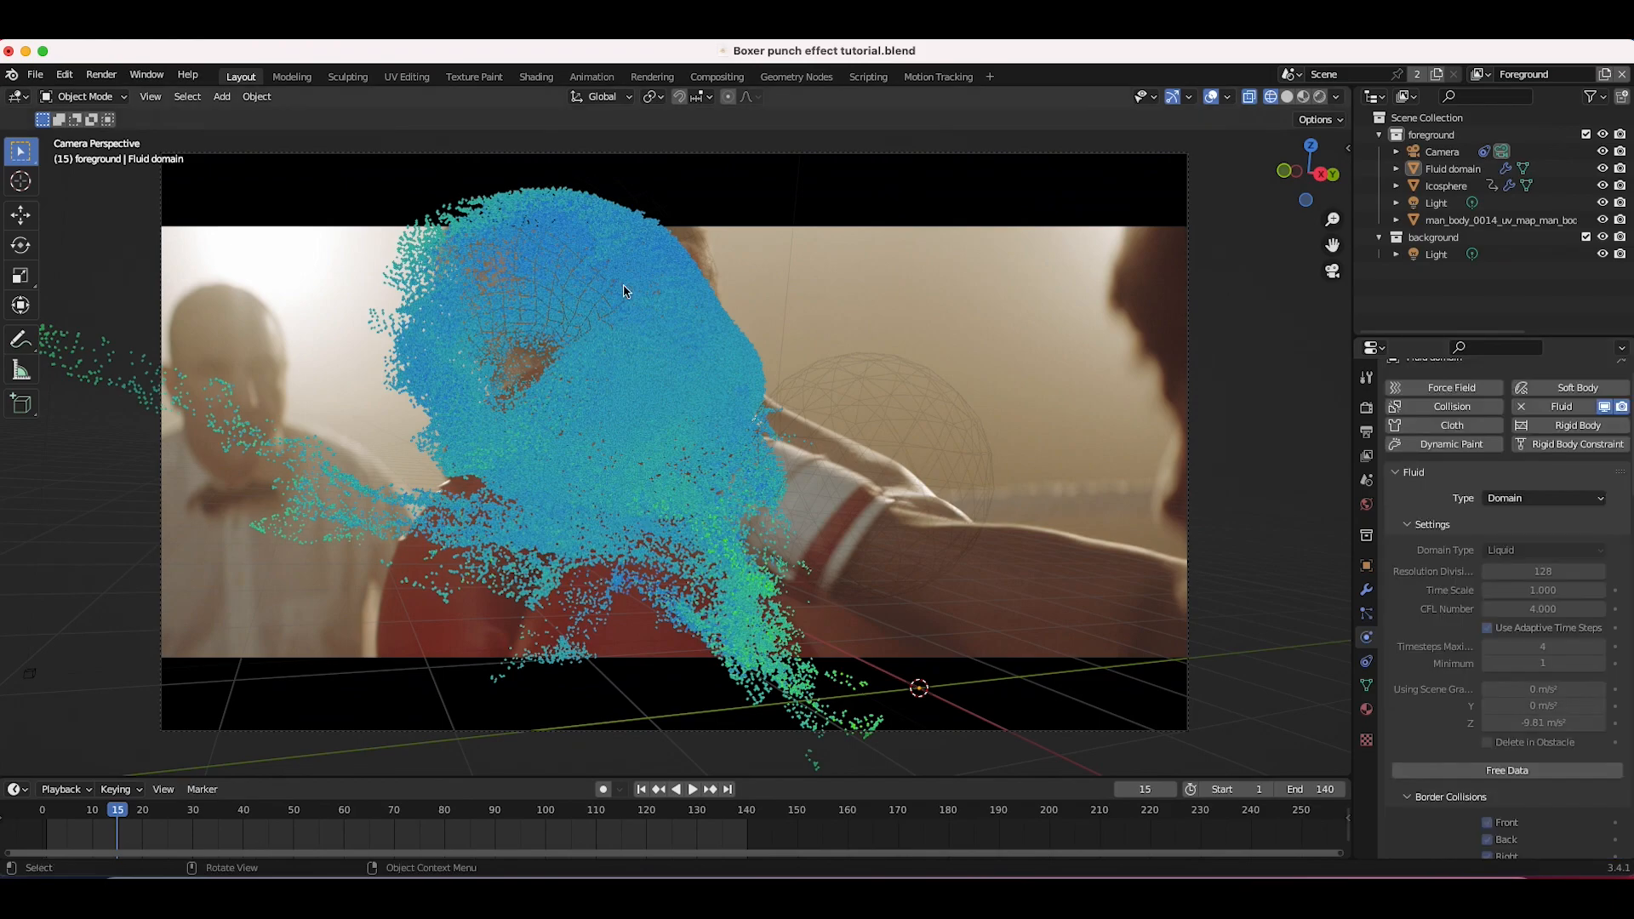
left_click(641, 790)
left_click_drag(49, 811, 87, 810)
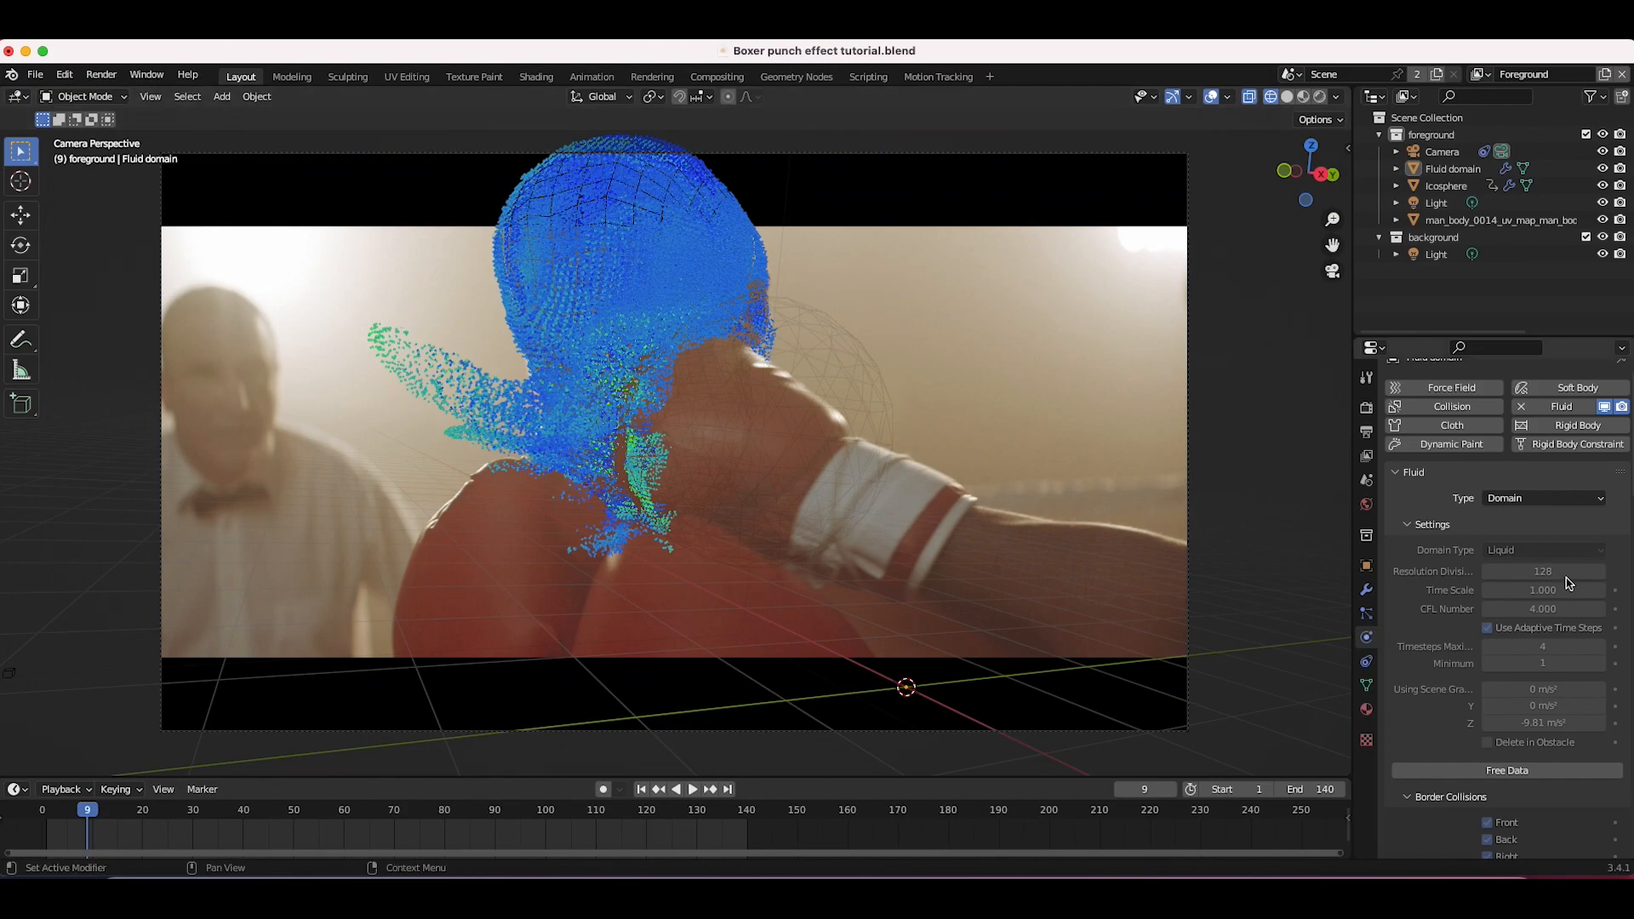
Step: Enable Spray particles for the fluid domain and set the Upres Factor to 2
scroll(1441, 725, "down", 15)
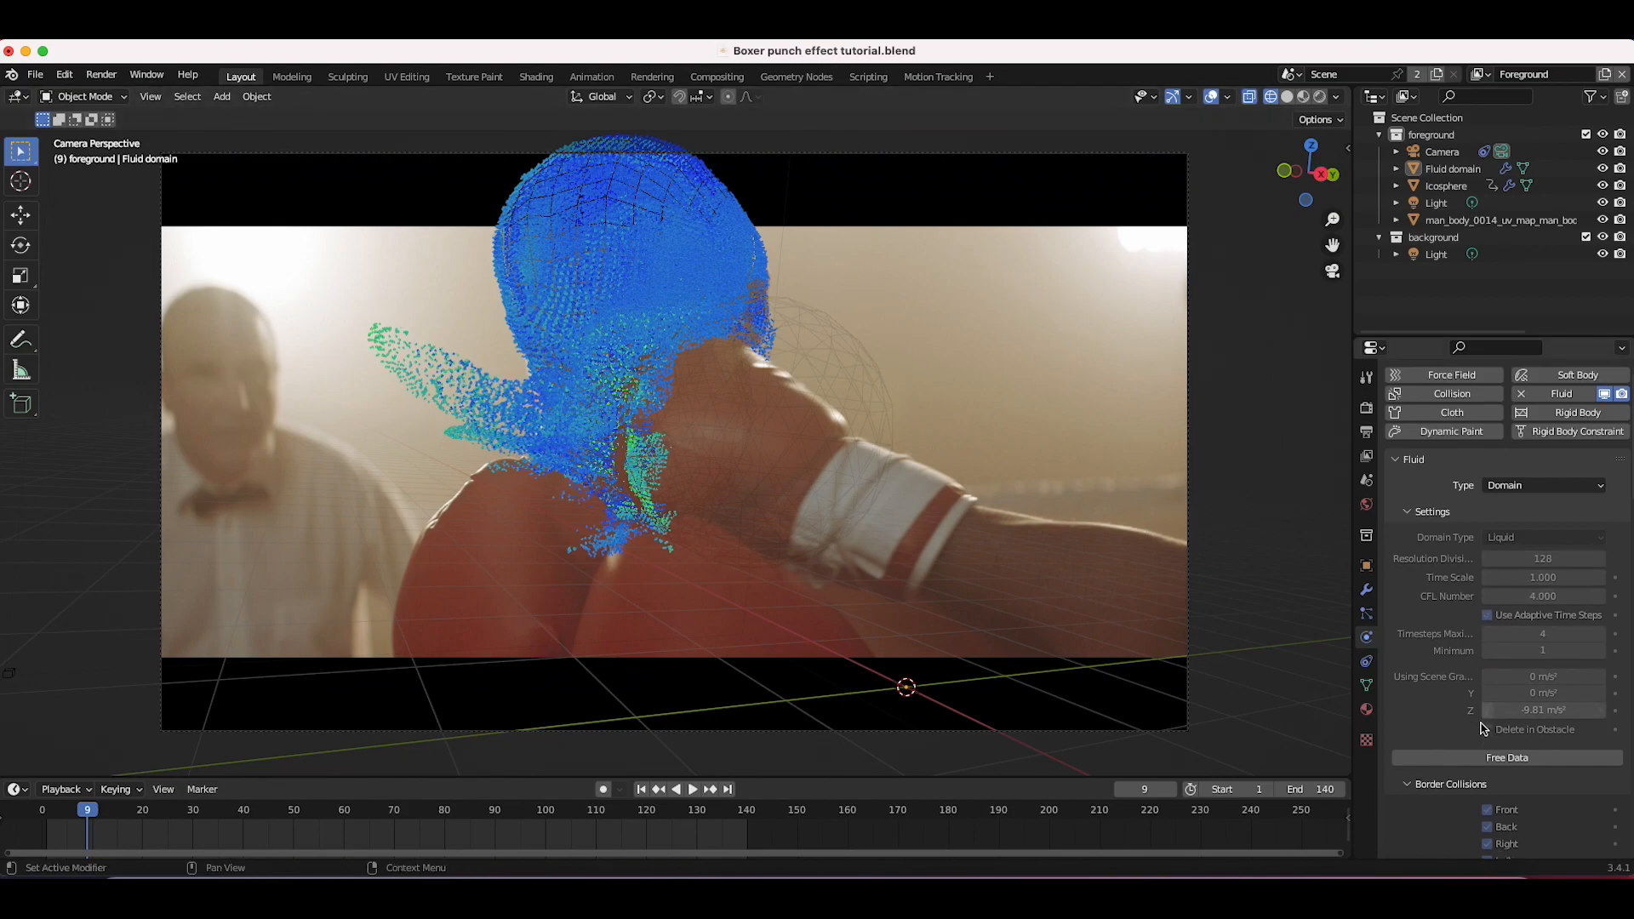
left_click_drag(1352, 602, 1245, 599)
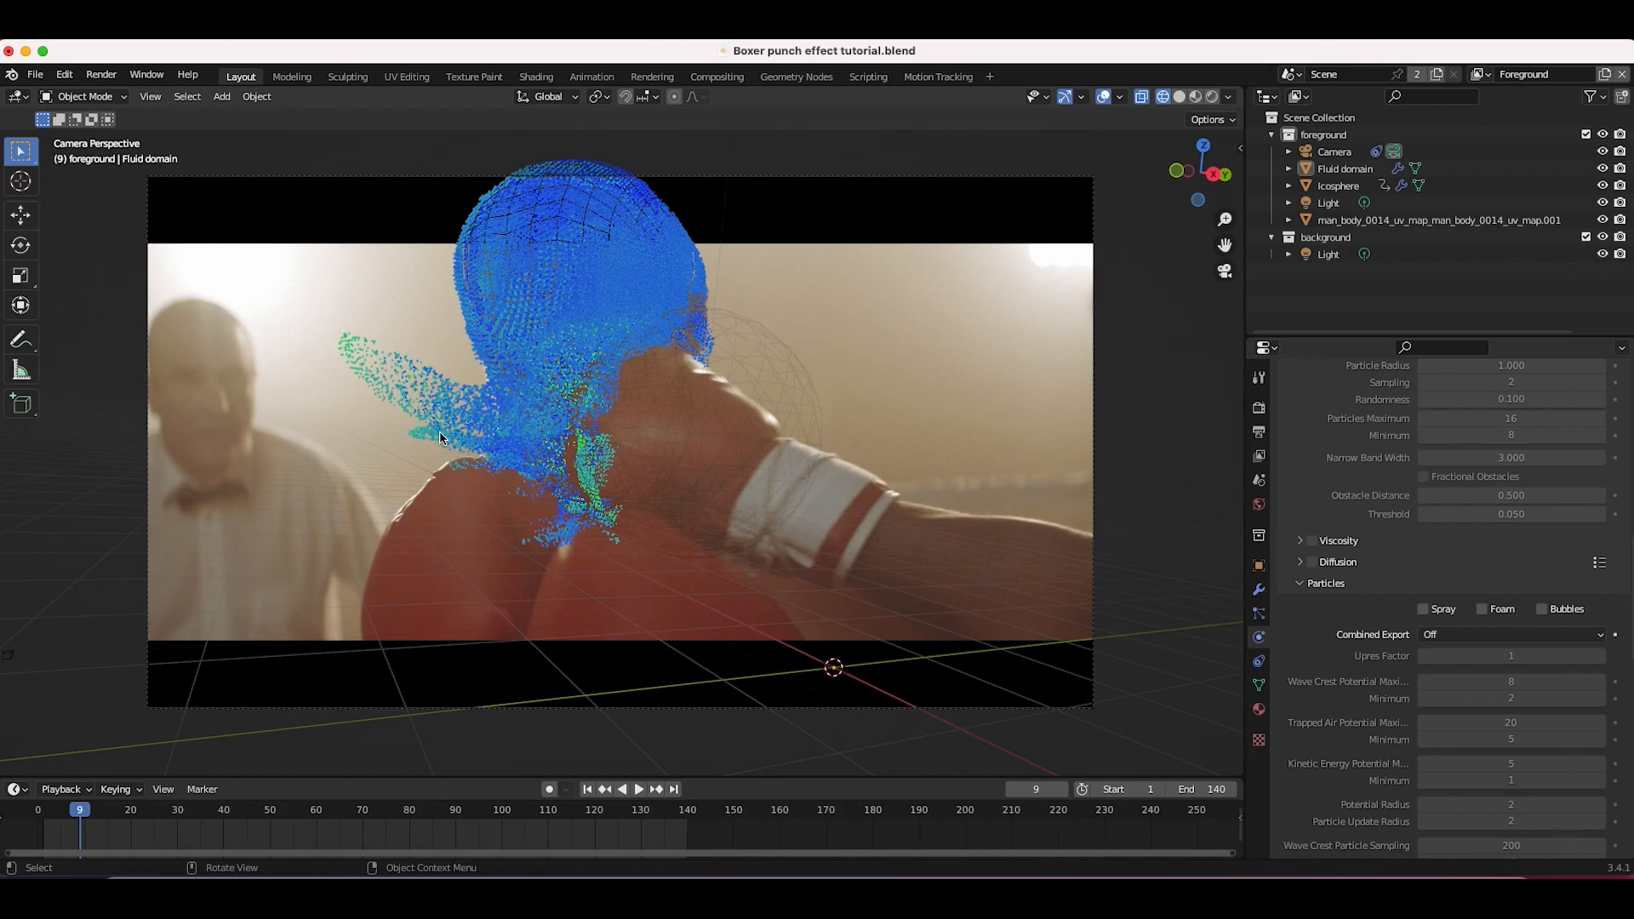
left_click(1423, 609)
scroll(1447, 595, "down", 3)
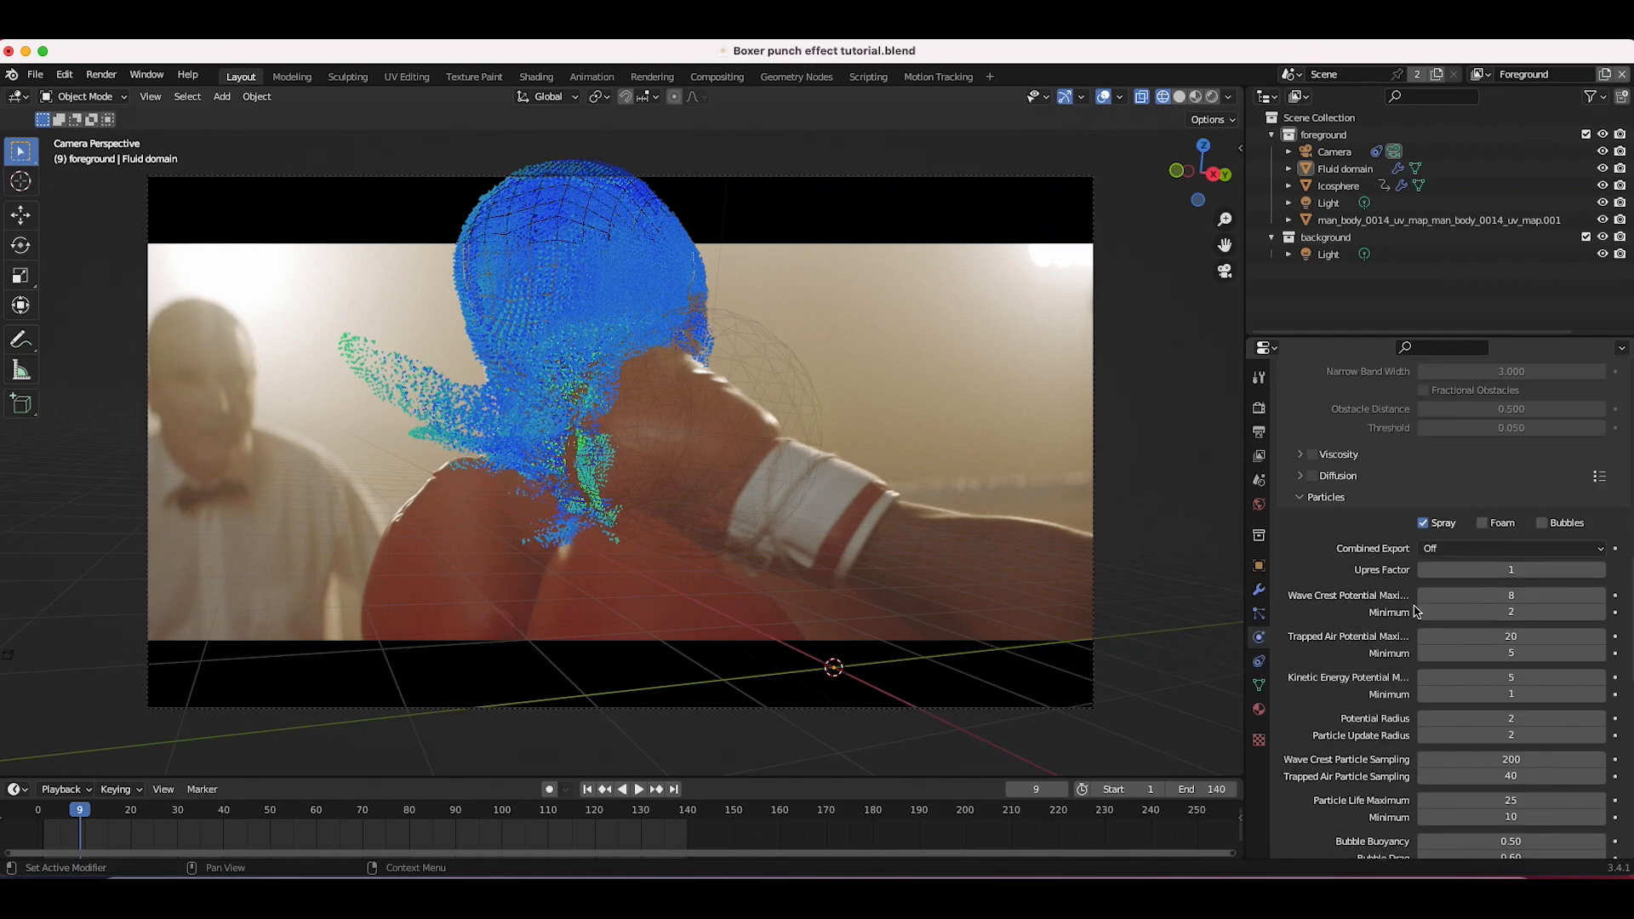
left_click(1602, 570)
Step: Save the blend file and bake the domain's spray particles
scroll(1429, 644, "down", 5)
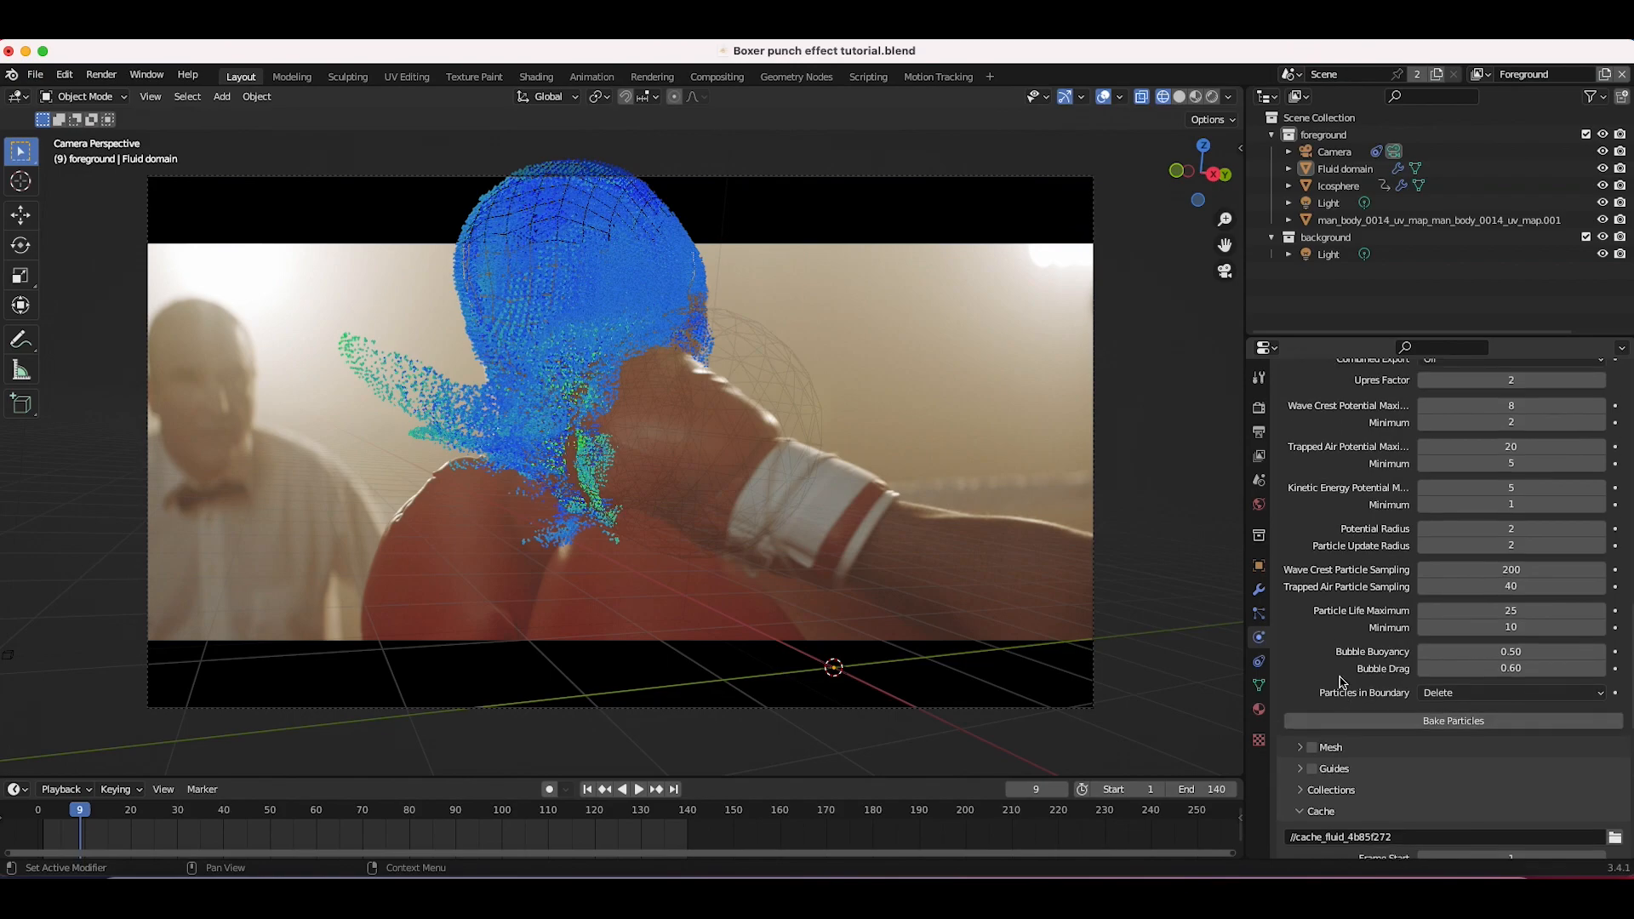
left_click(35, 75)
left_click(53, 182)
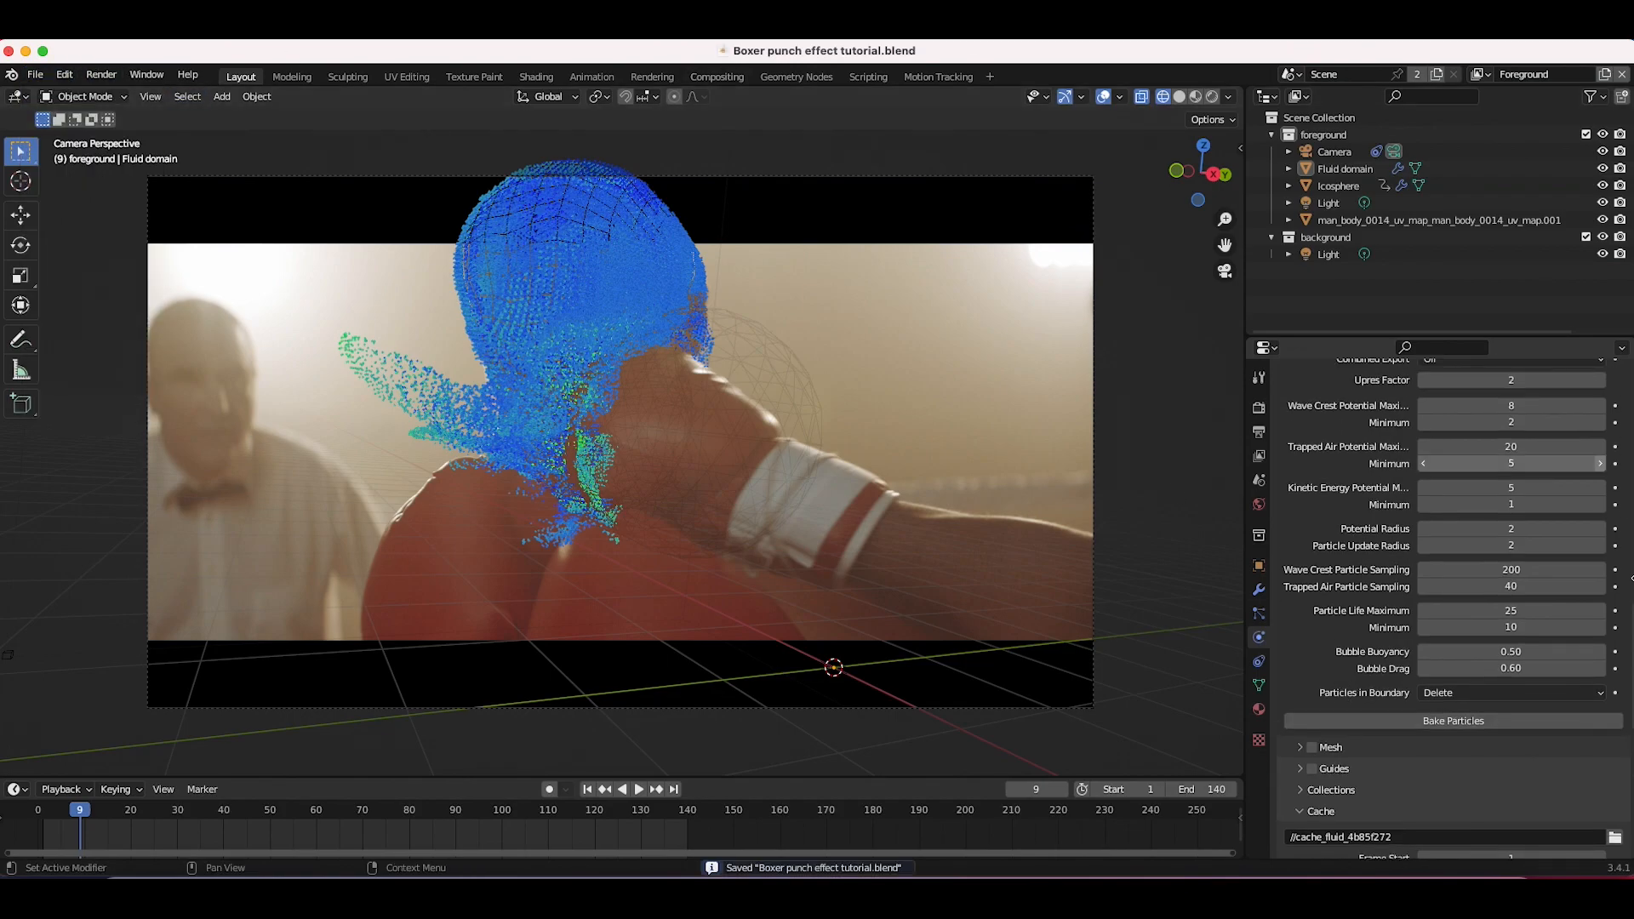
left_click(1444, 725)
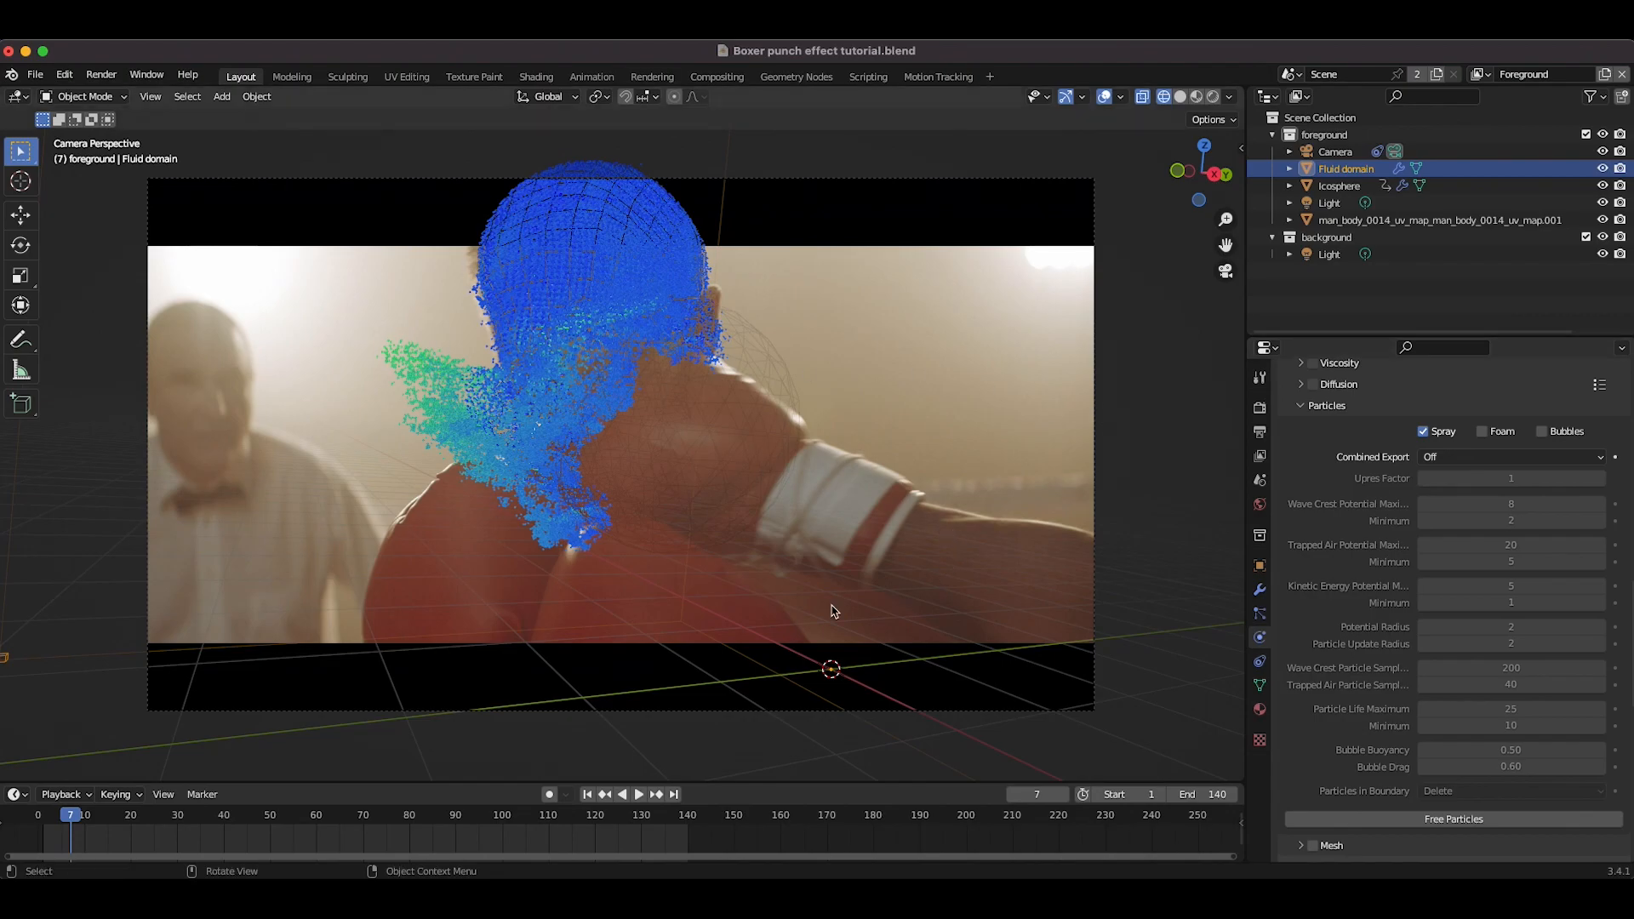
Step: Hide the Liquid particle system in the viewport and select the Spray particle system
left_click(1261, 612)
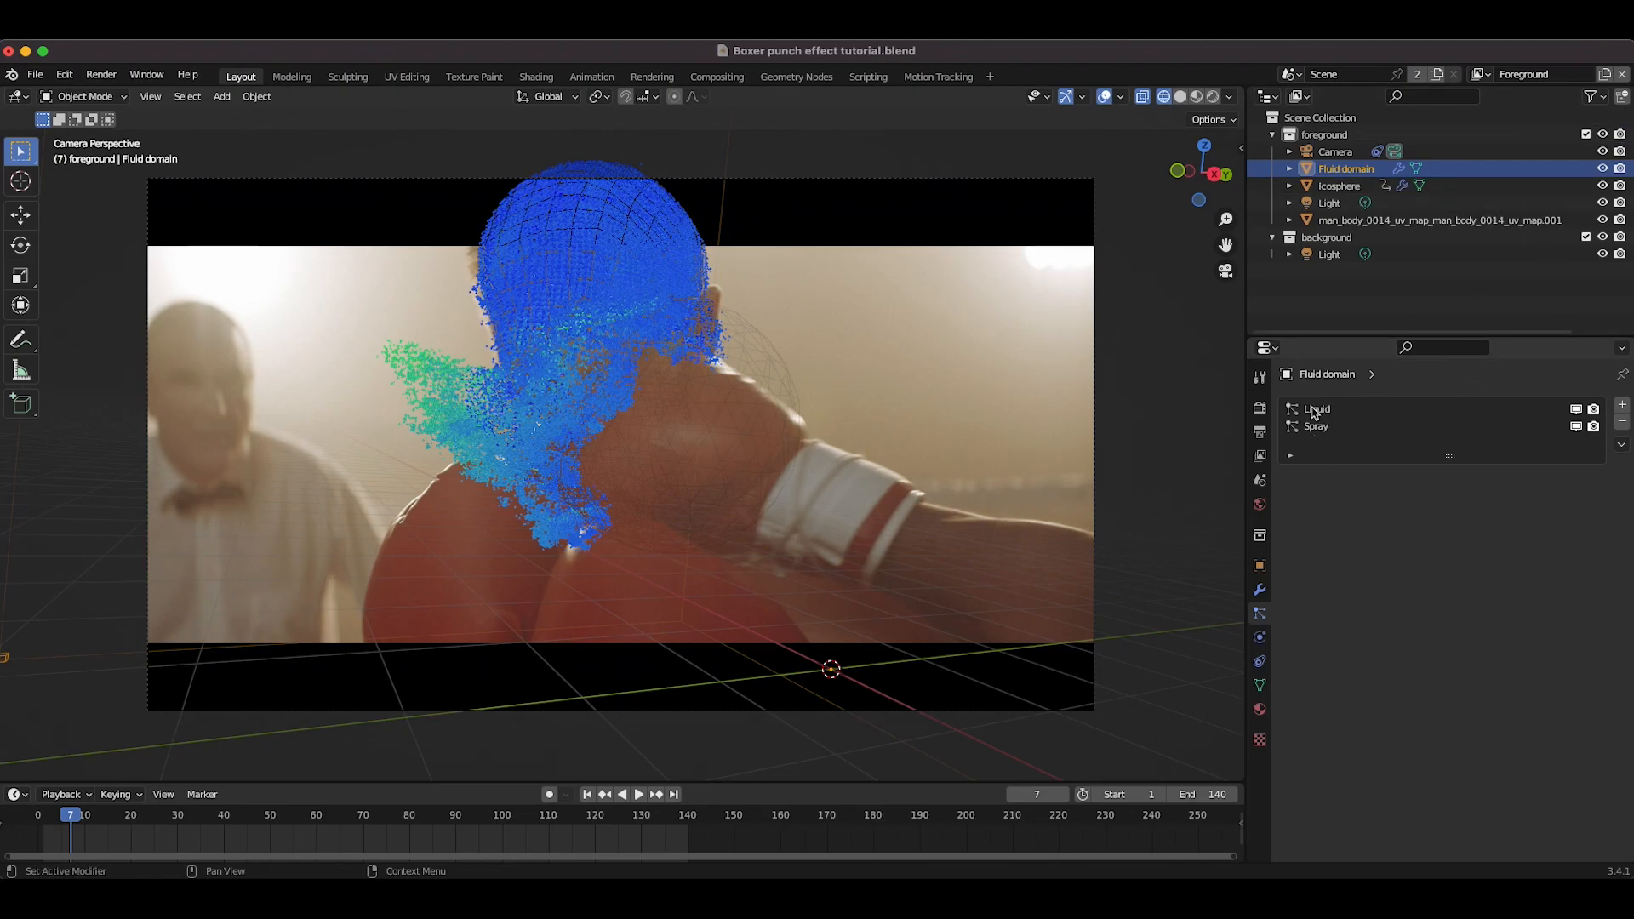
left_click(1576, 409)
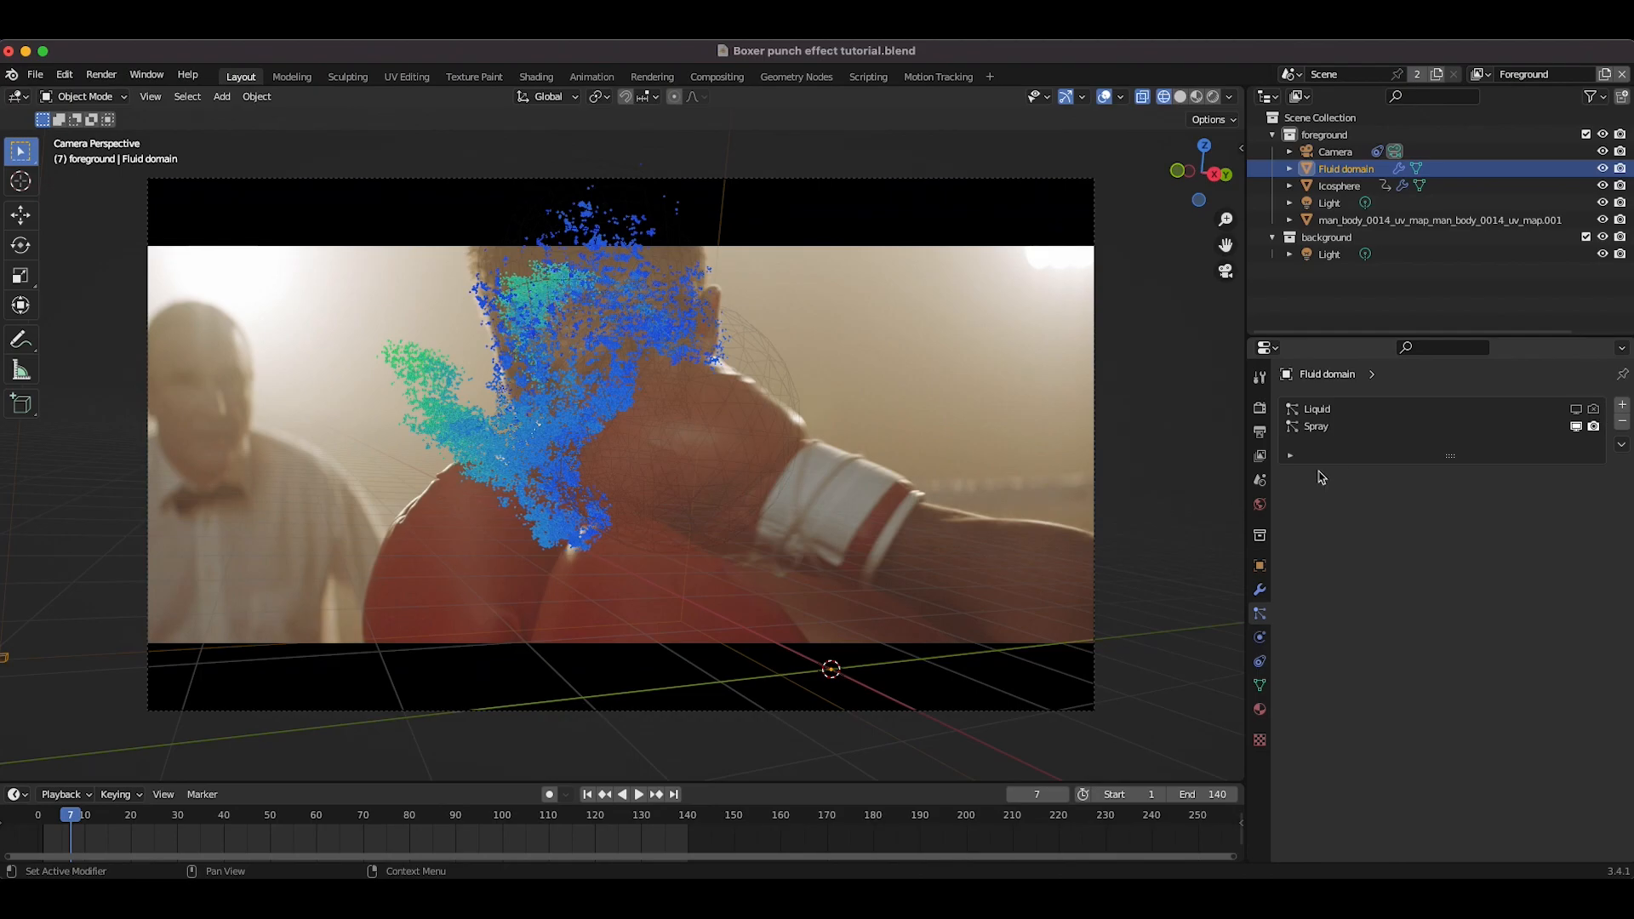
left_click(1324, 427)
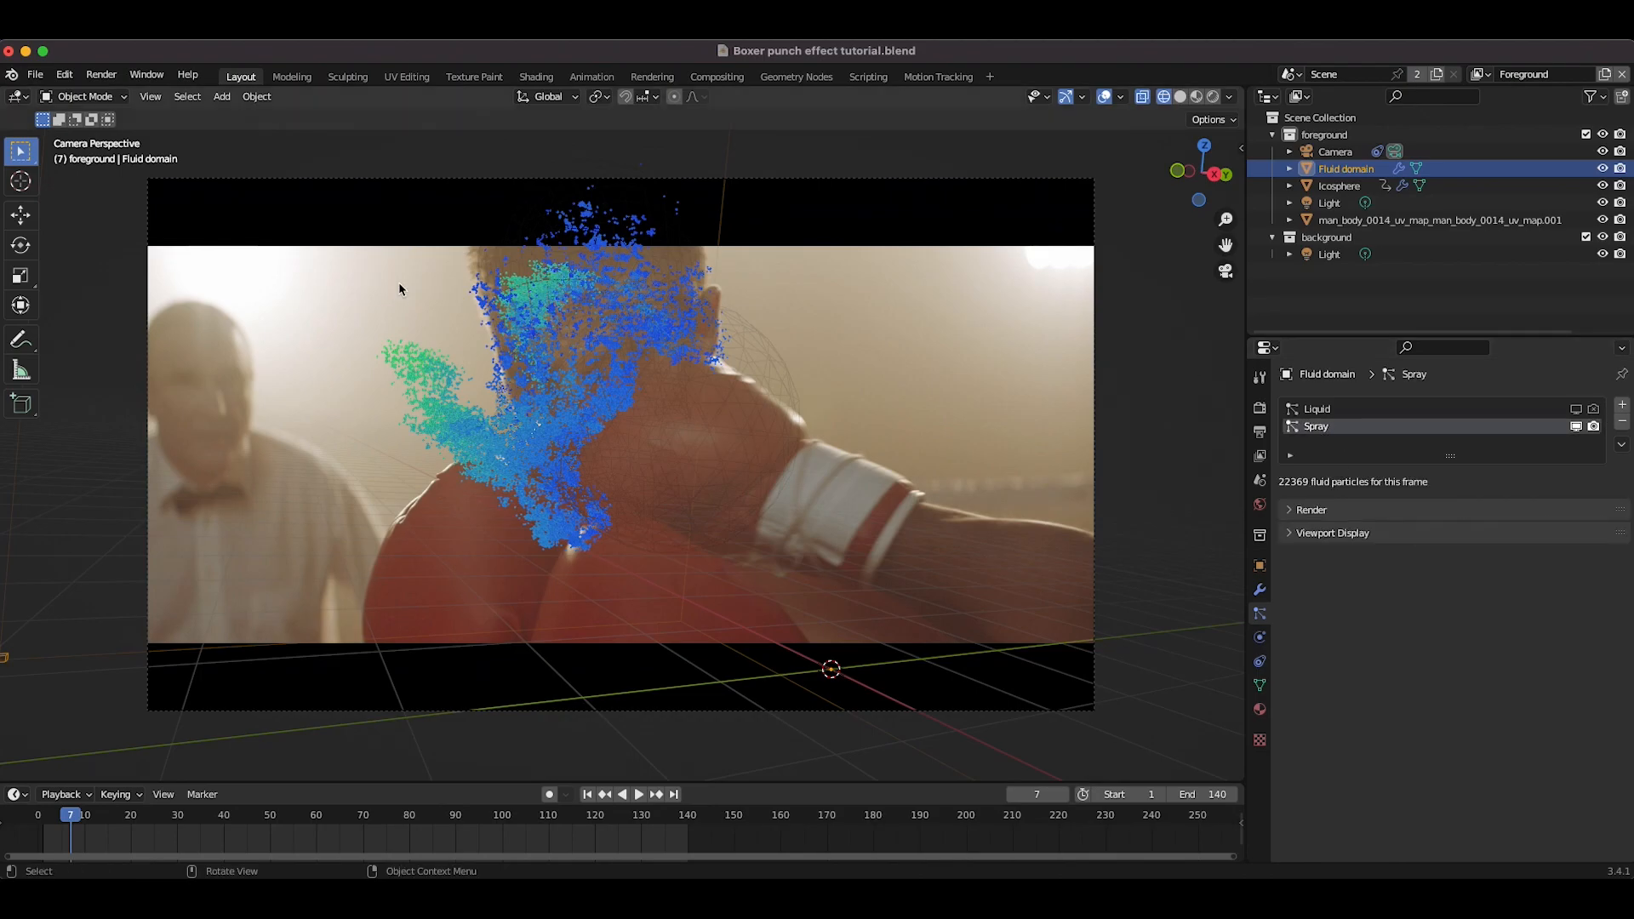
Step: Play and scrub the animation to review the spray particles
left_click(587, 794)
key("space")
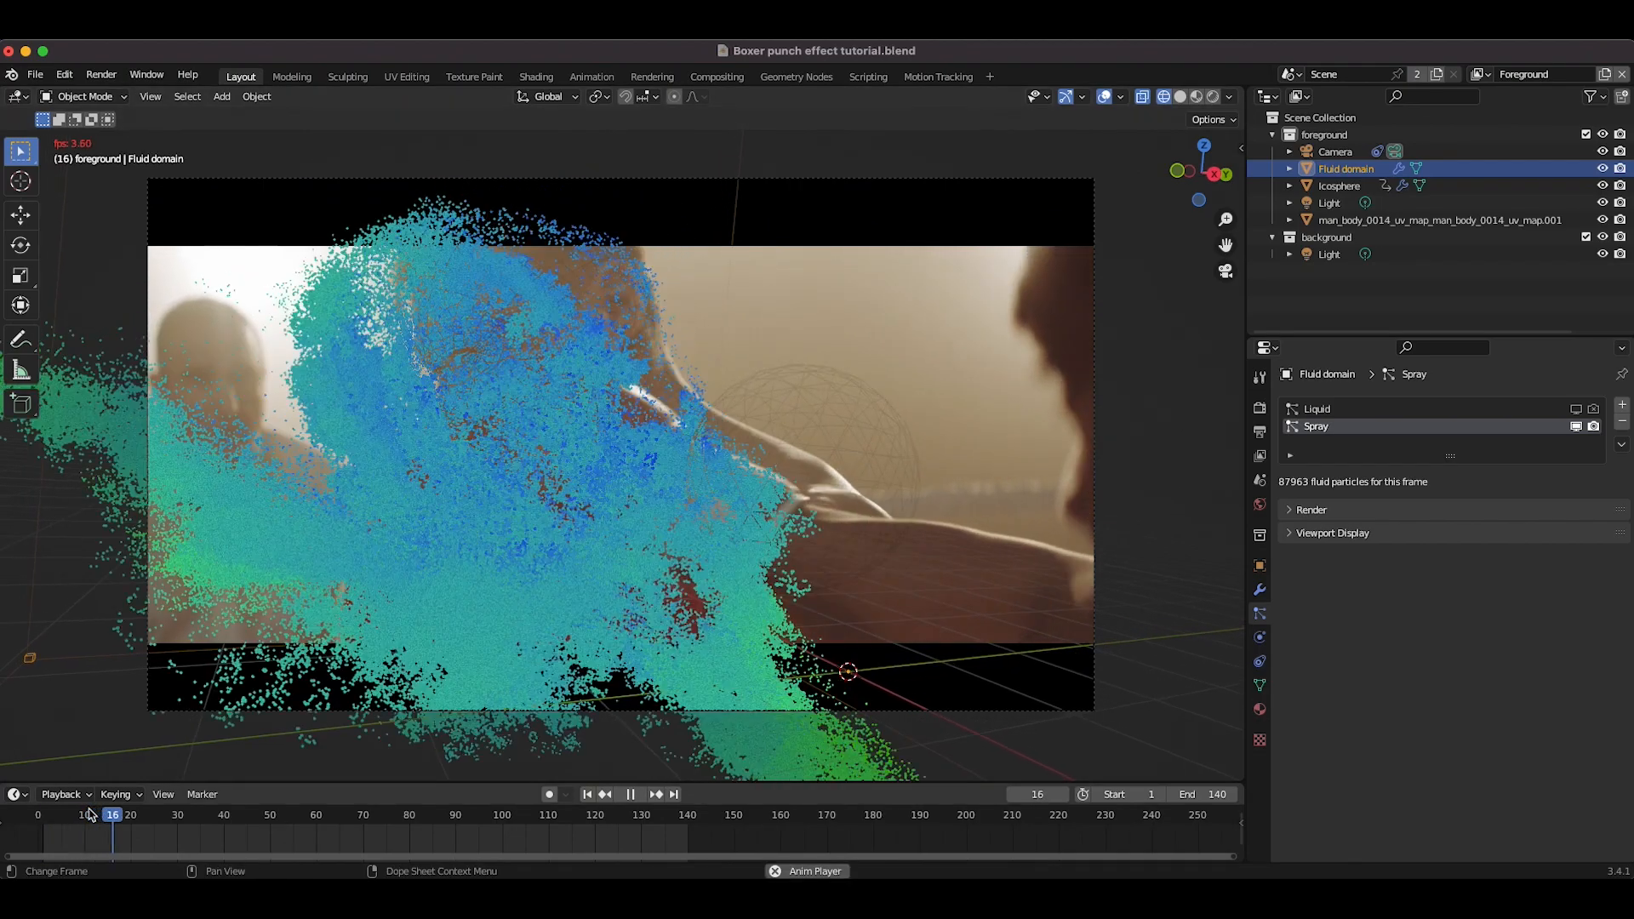
key("space")
left_click_drag(60, 818, 106, 818)
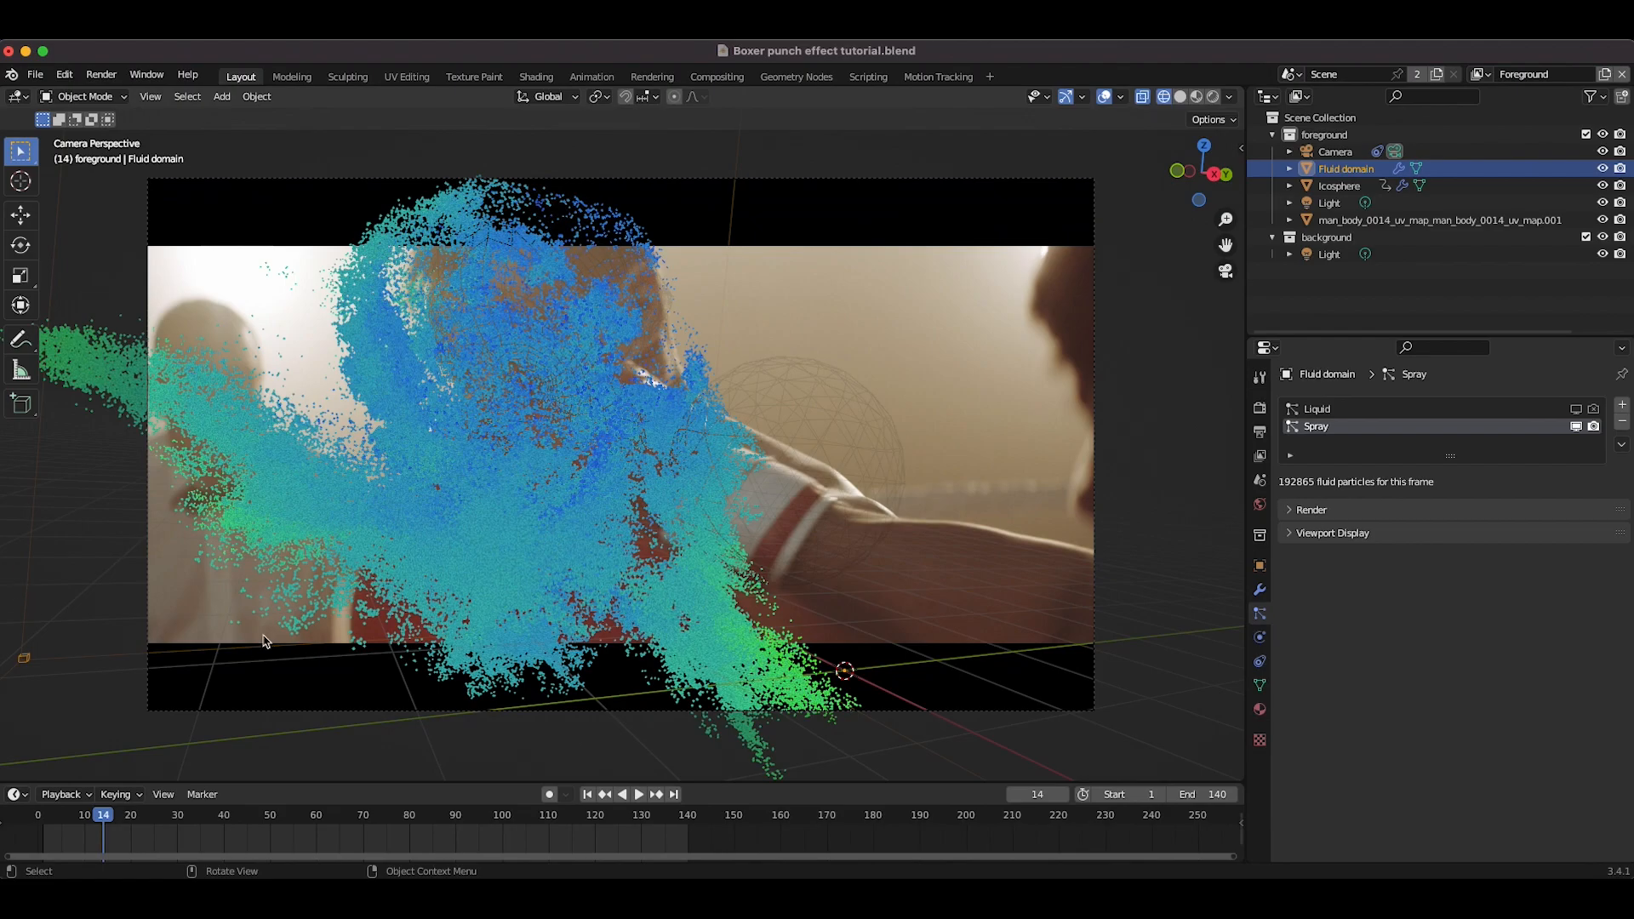
left_click_drag(73, 815, 80, 815)
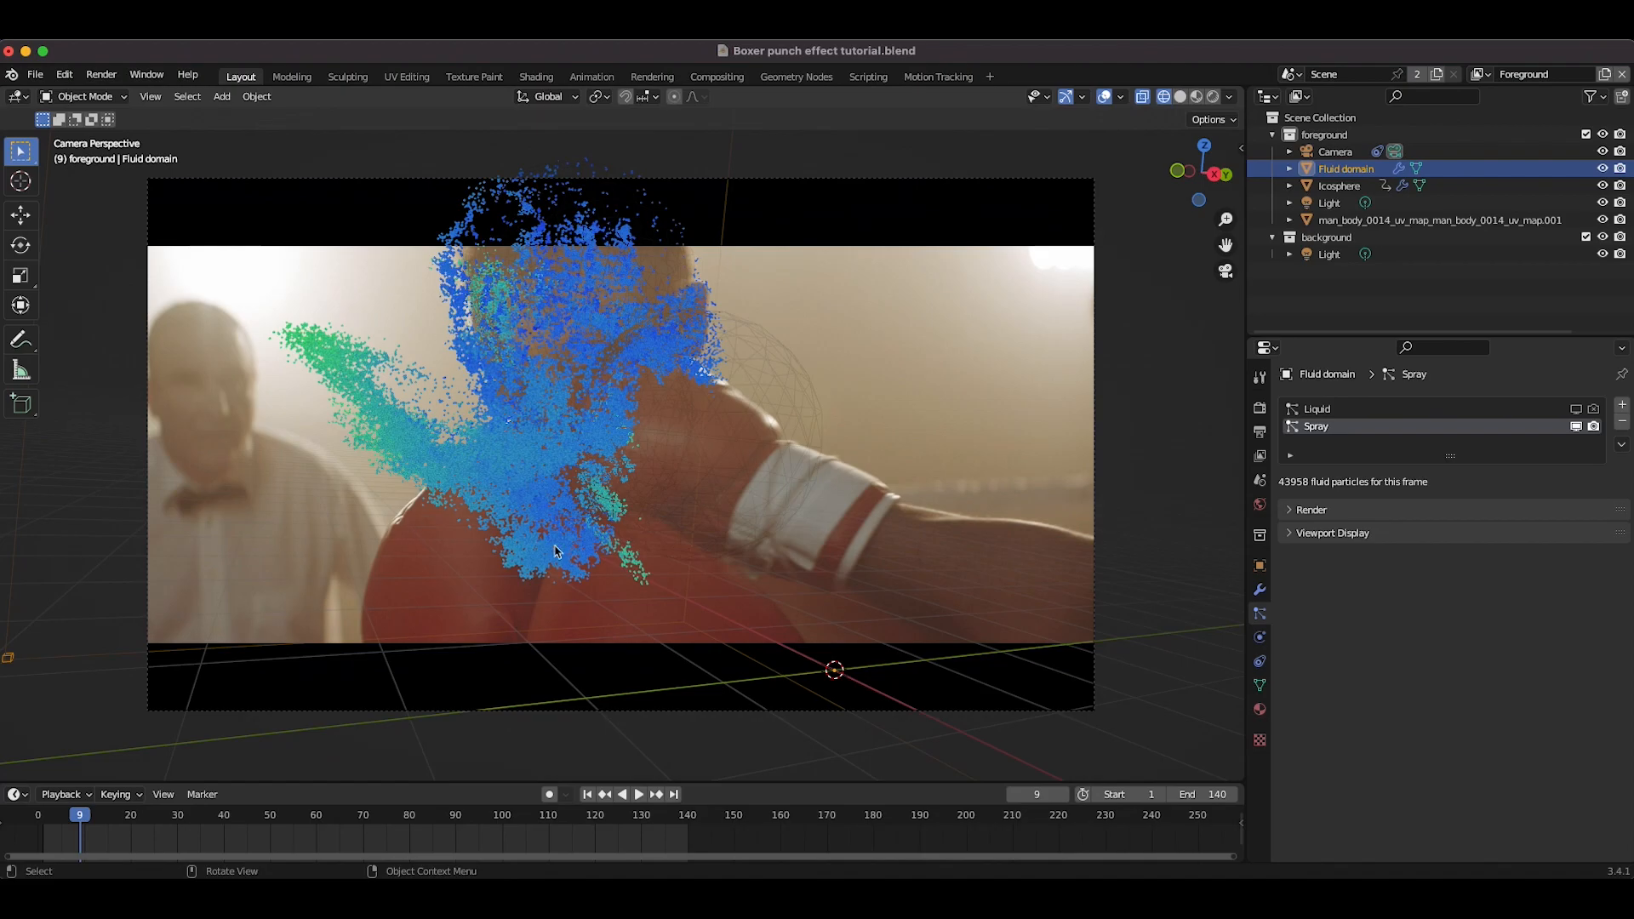
Step: Hide the Spray particle system in the viewport and switch the viewport to solid shading
left_click(1577, 427)
middle_click_drag(693, 493, 587, 452)
scroll(587, 454, "down", 5)
key("z")
left_click(715, 451)
scroll(893, 433, "down", 5)
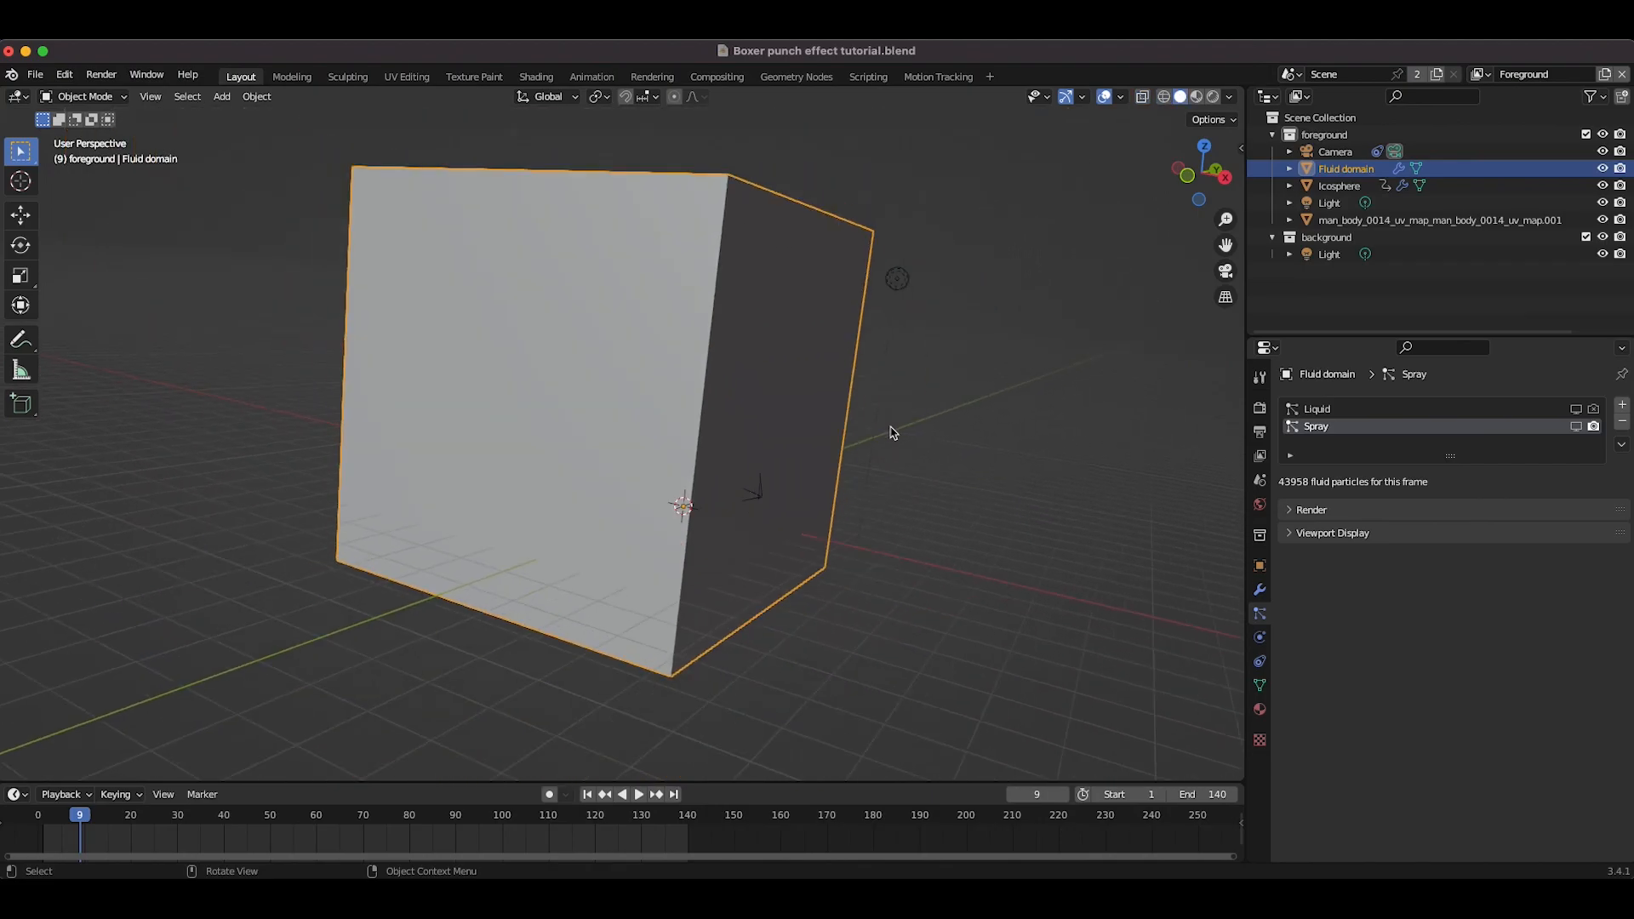
Step: Add an ico sphere and move it beside the fluid domain
scroll(894, 433, "right", 6)
key("shift+a")
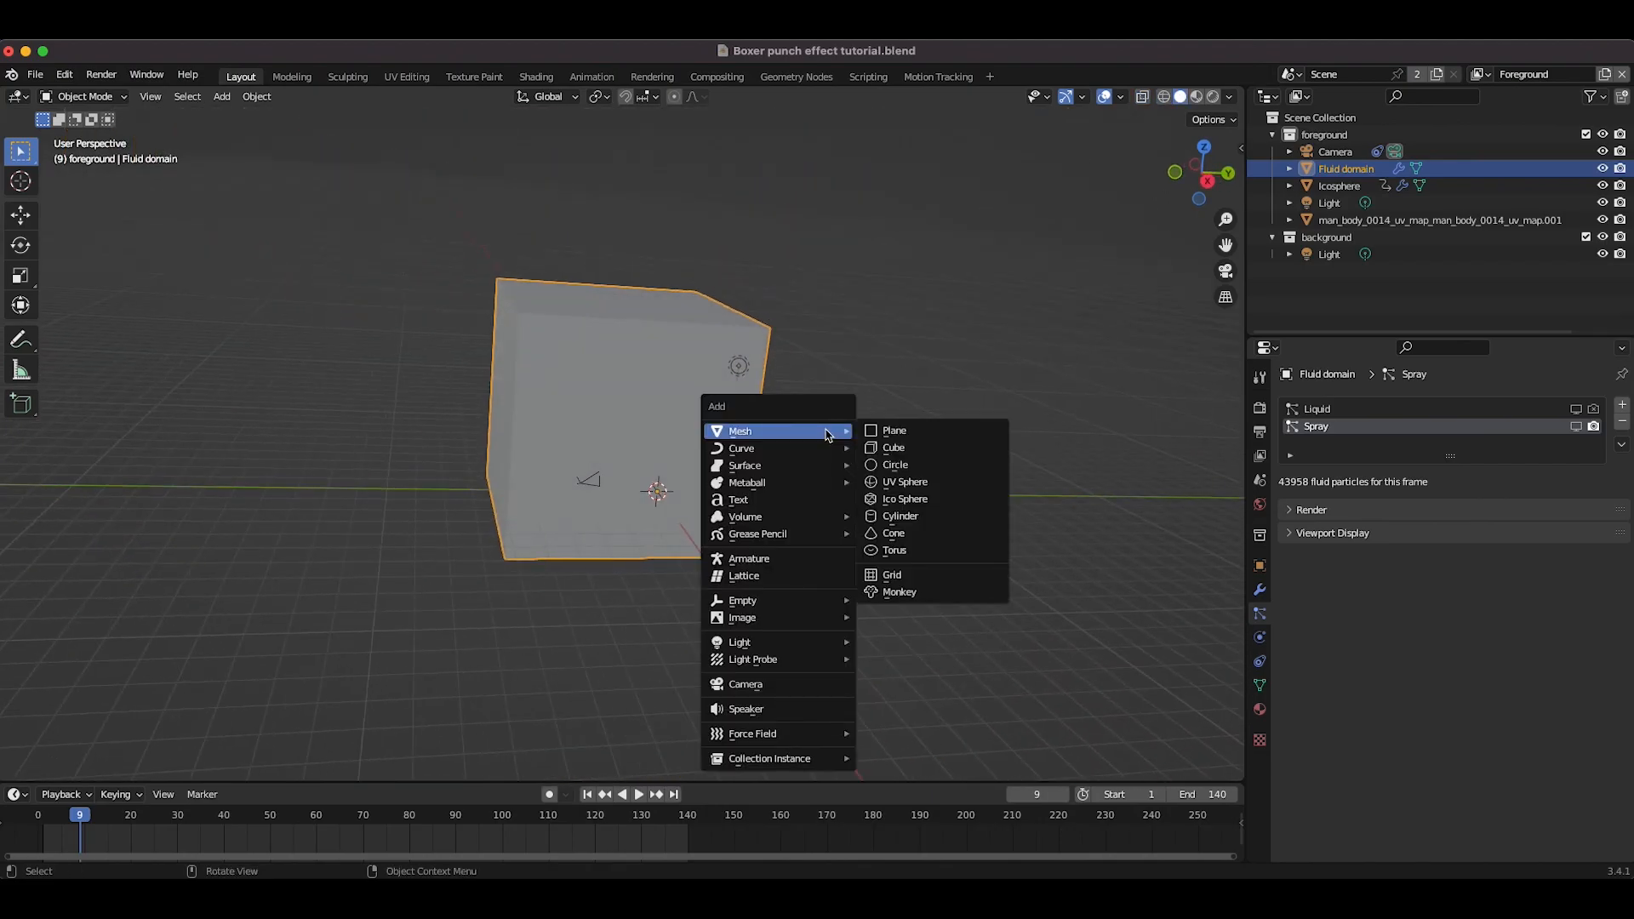
left_click(904, 502)
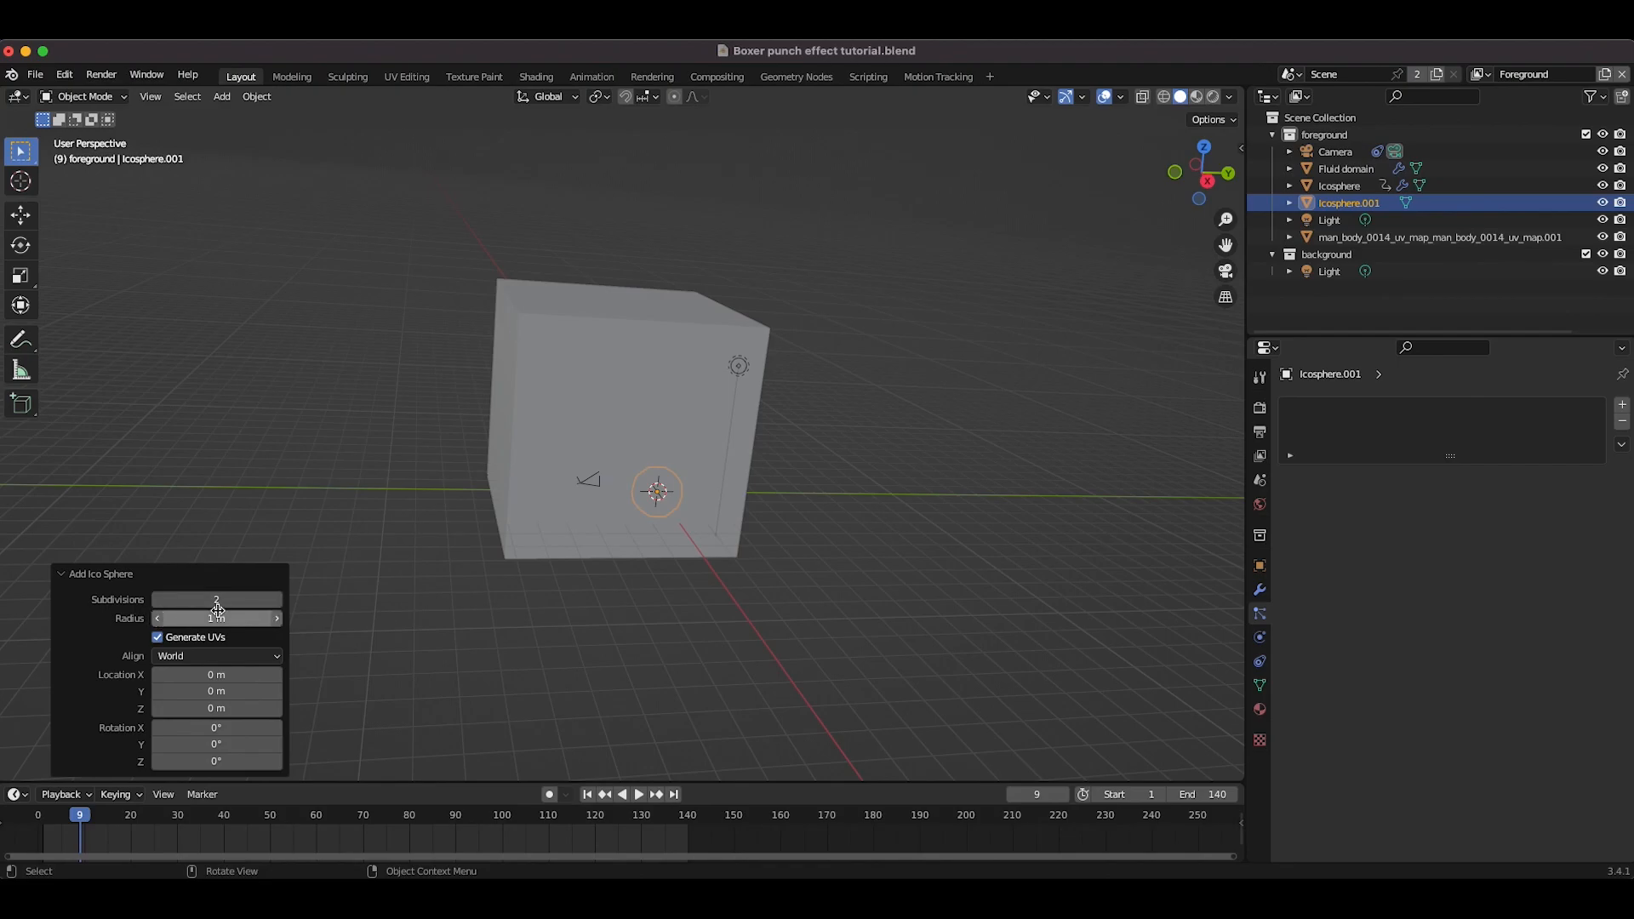
key("g")
left_click(886, 482)
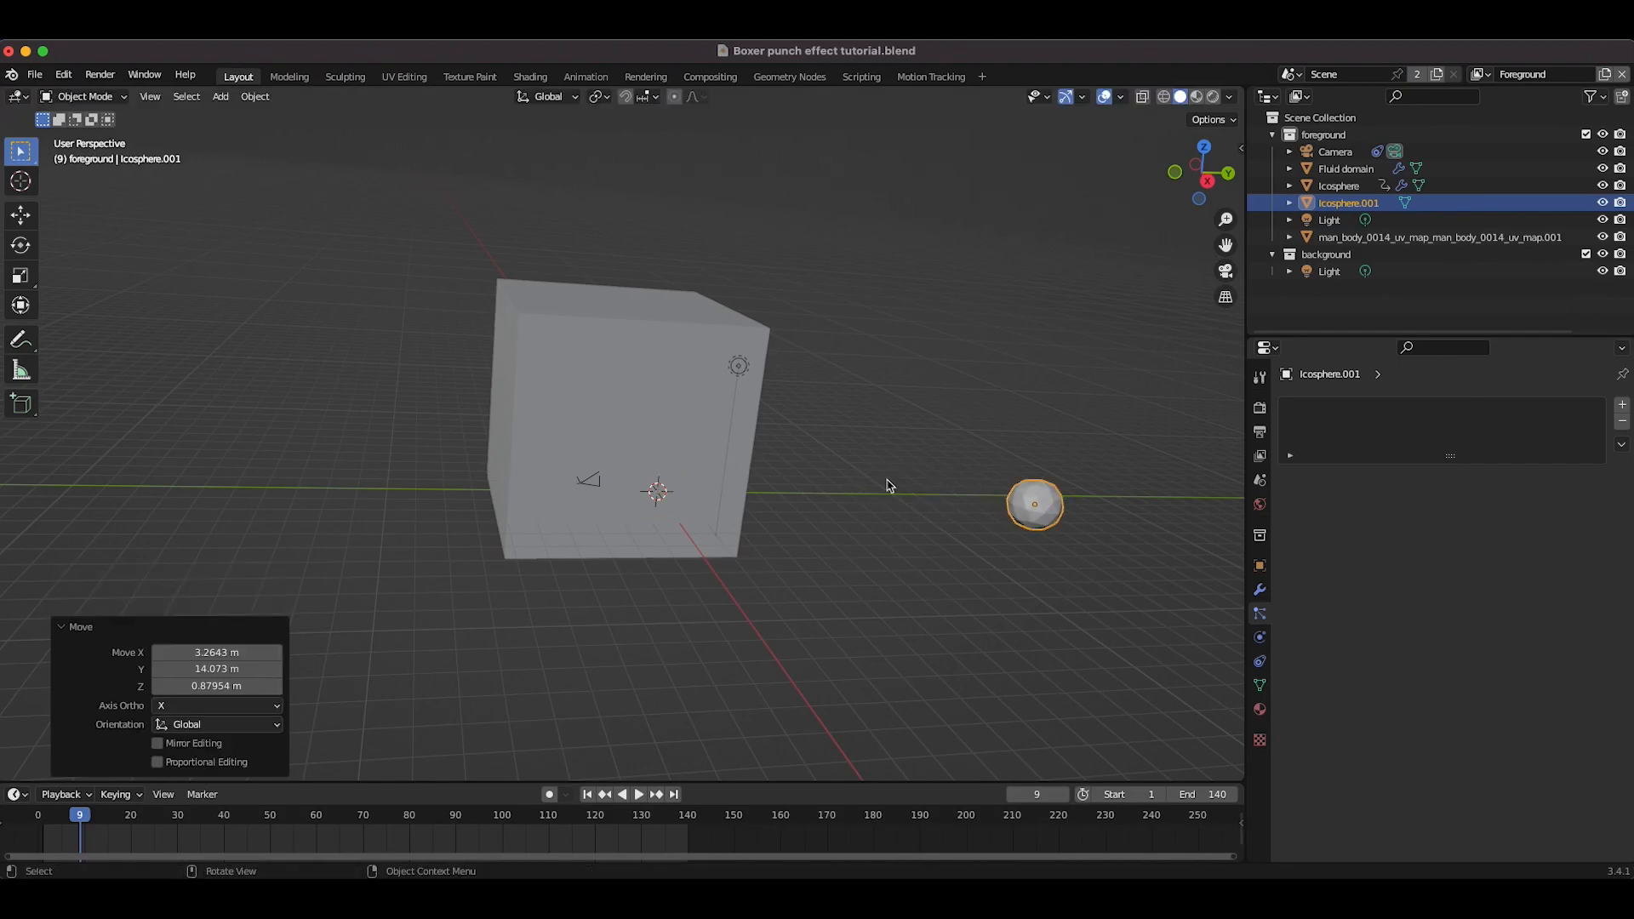
scroll(890, 484, "right", 6)
key("g")
left_click(546, 492)
scroll(545, 492, "left", 8)
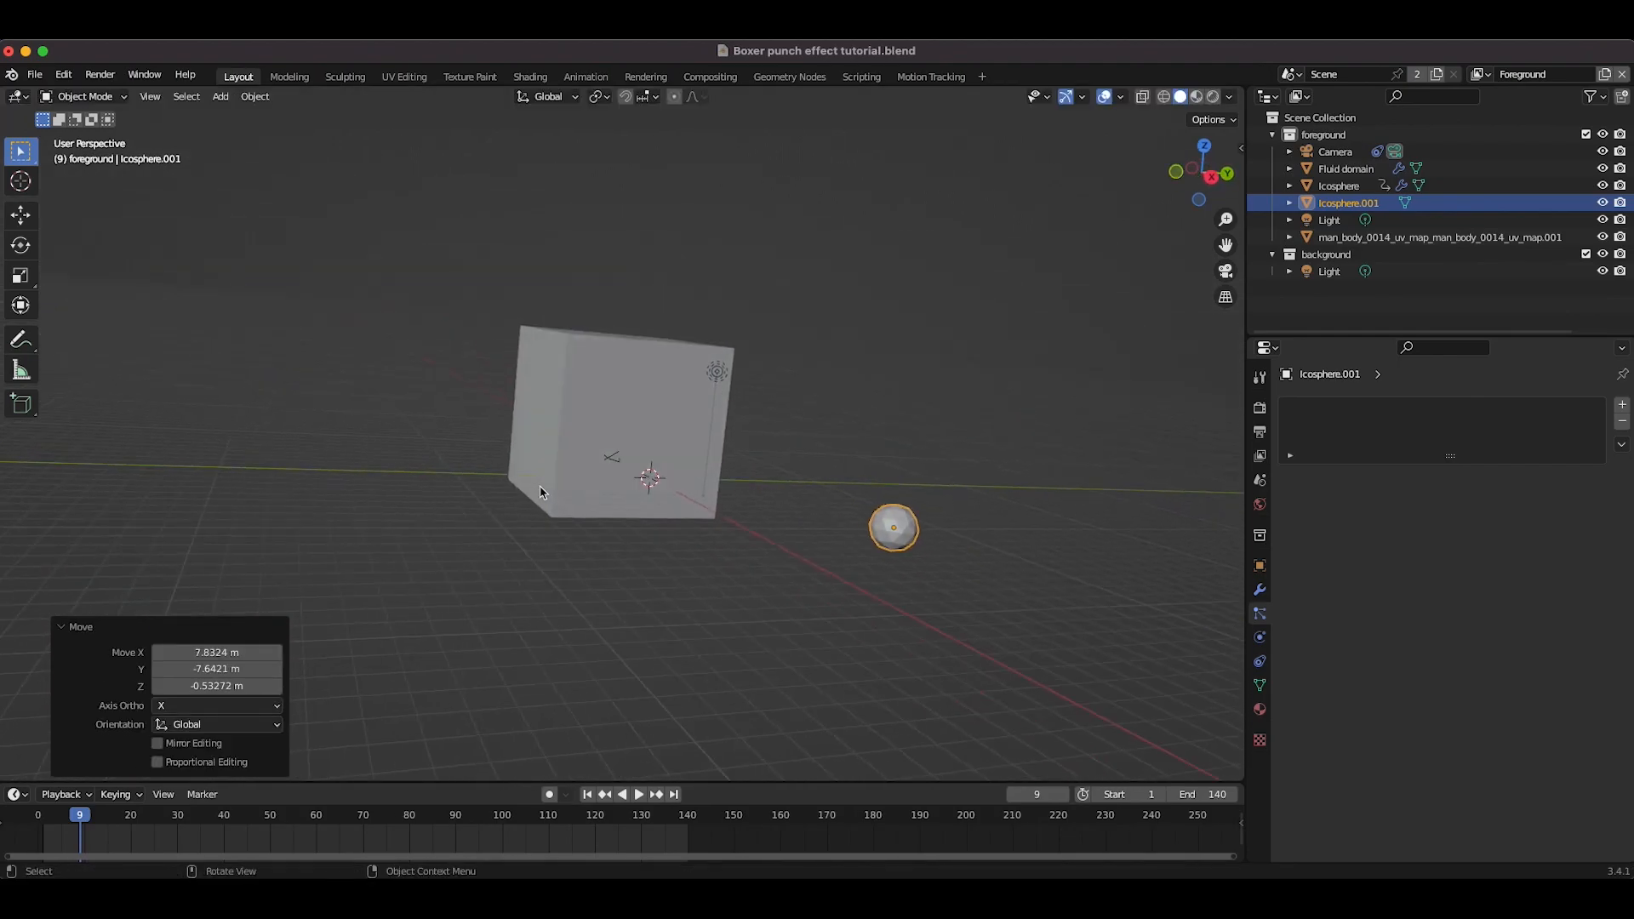
Step: Rename the ico sphere to Water droplet
double_click(1350, 203)
type("W")
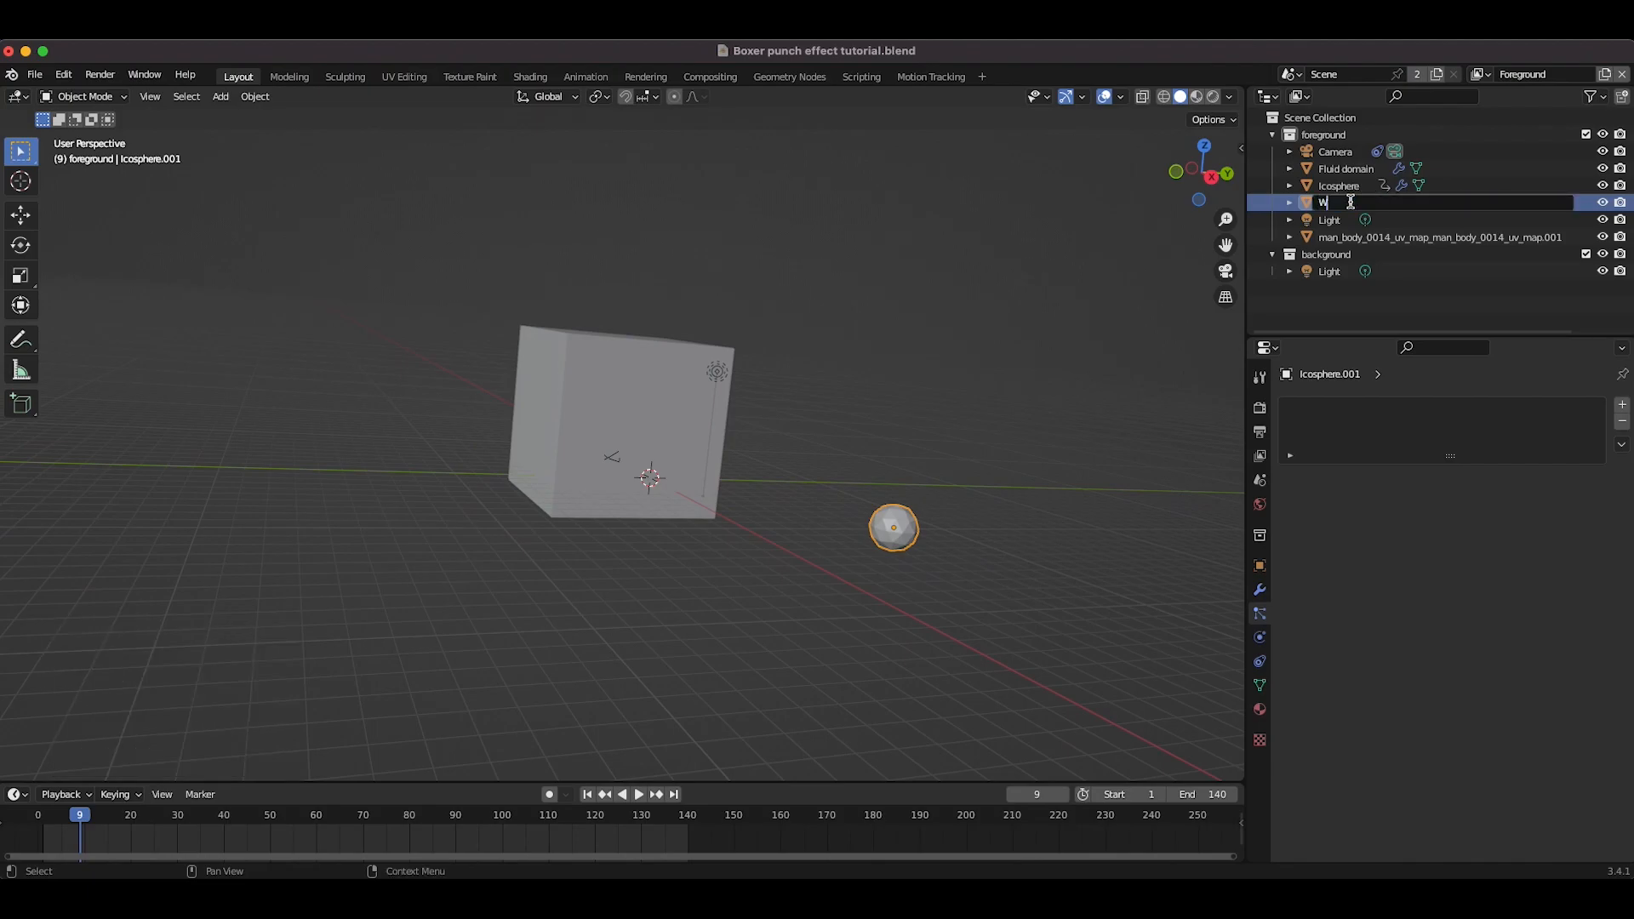
type("ater droplet")
key("Return")
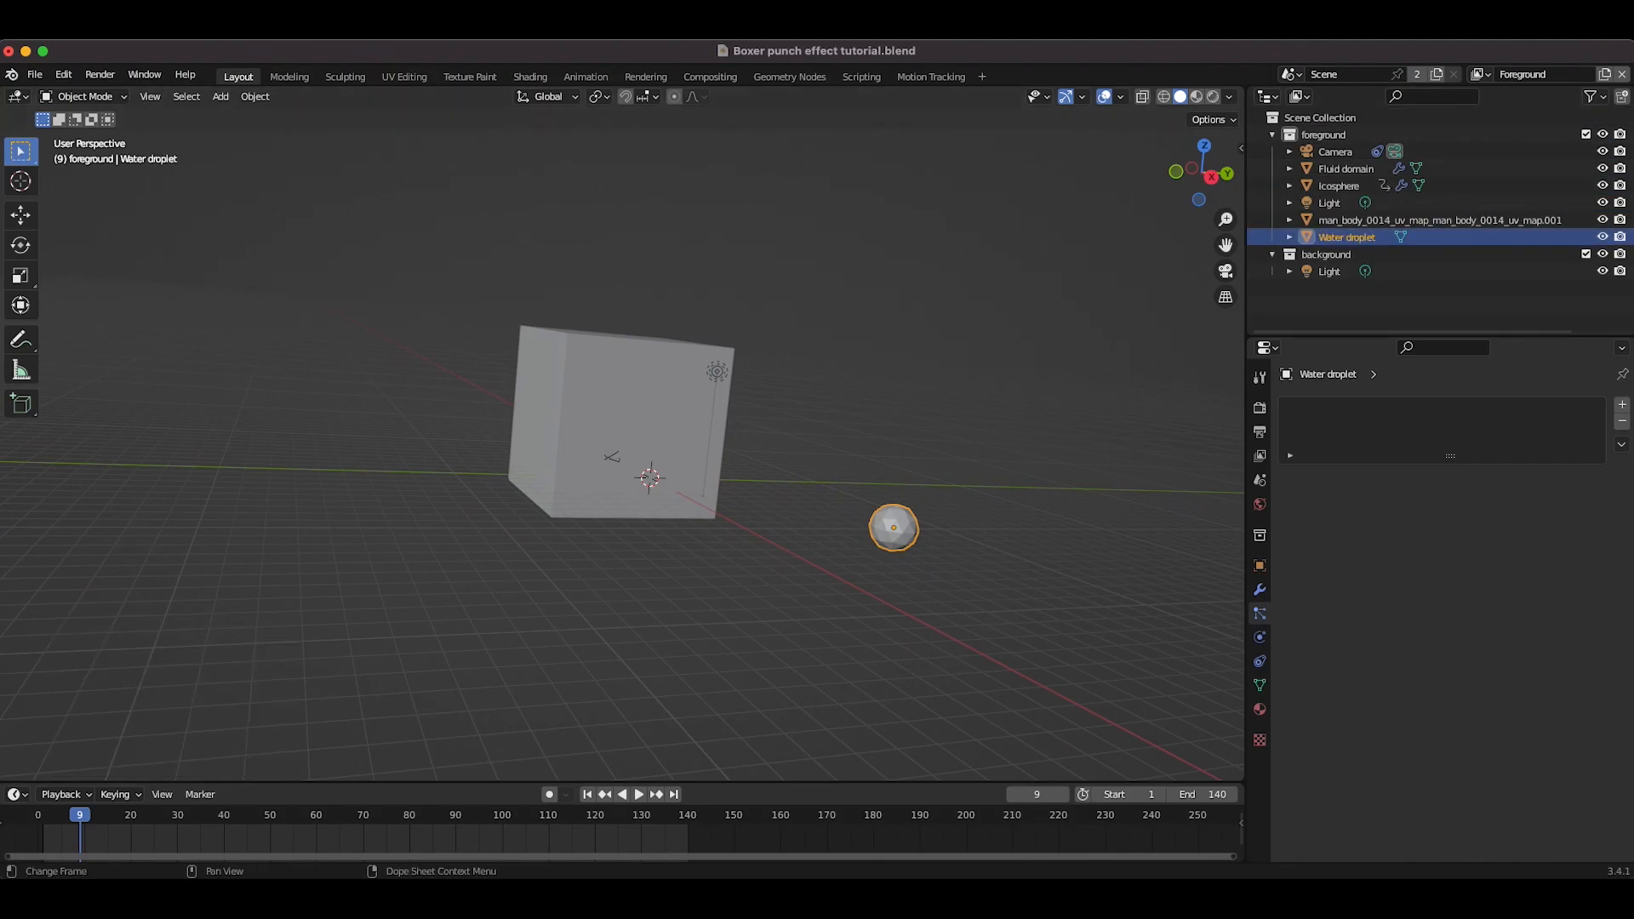
Step: Create a new material for the droplet using a Mix Shader of Transparent BSDF and Glass BSDF
left_click(1260, 710)
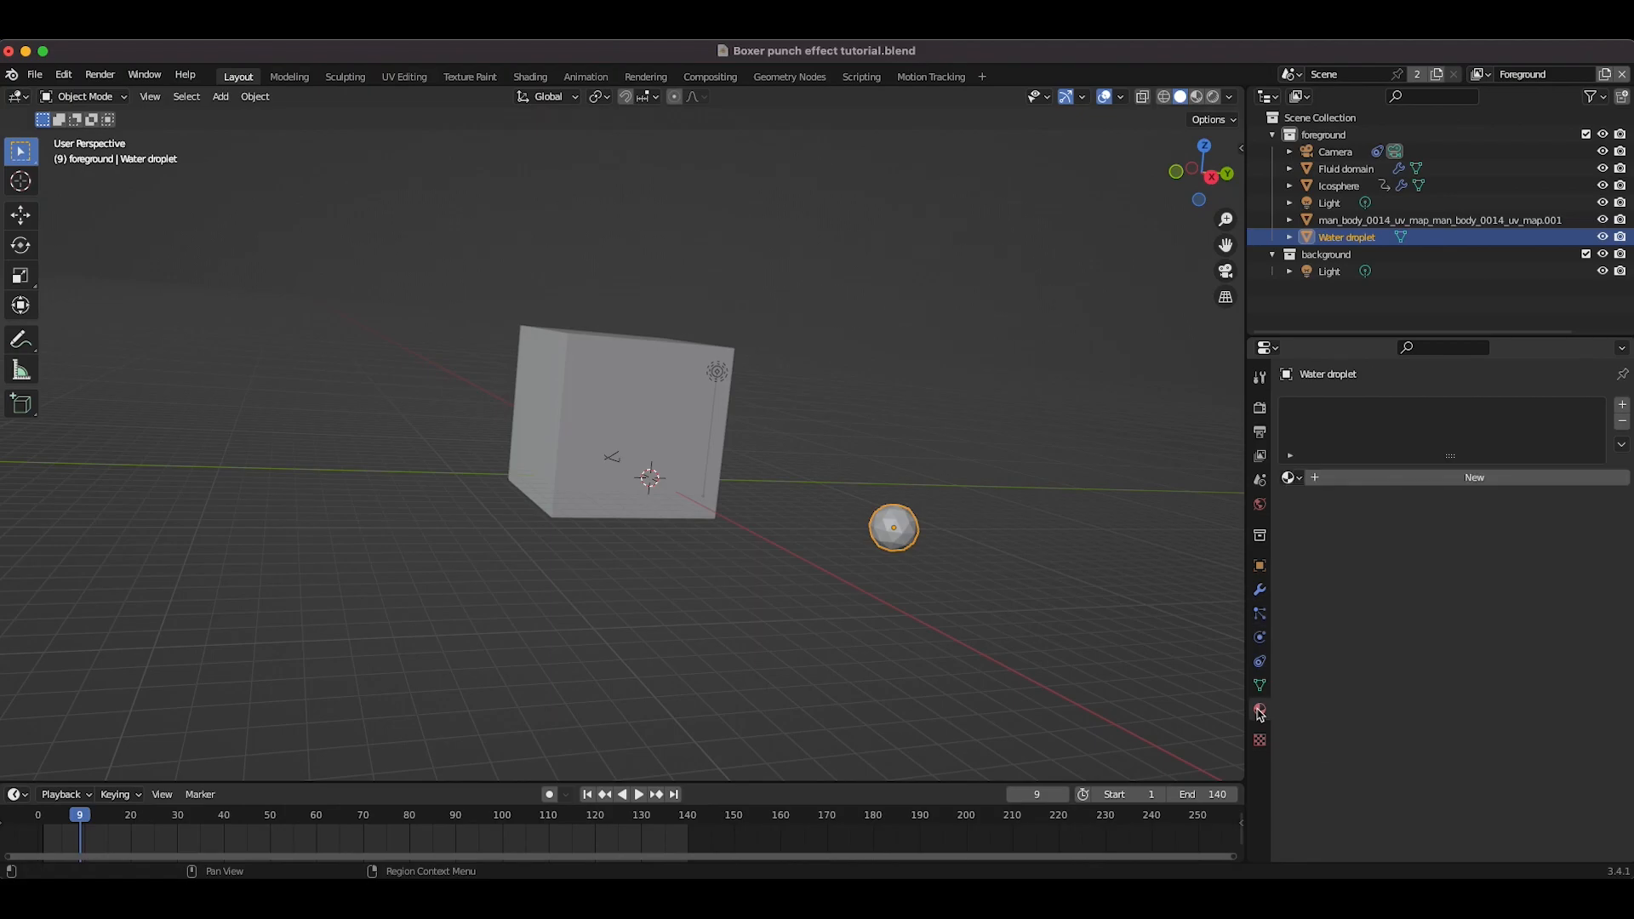
left_click(1445, 482)
left_click(1461, 587)
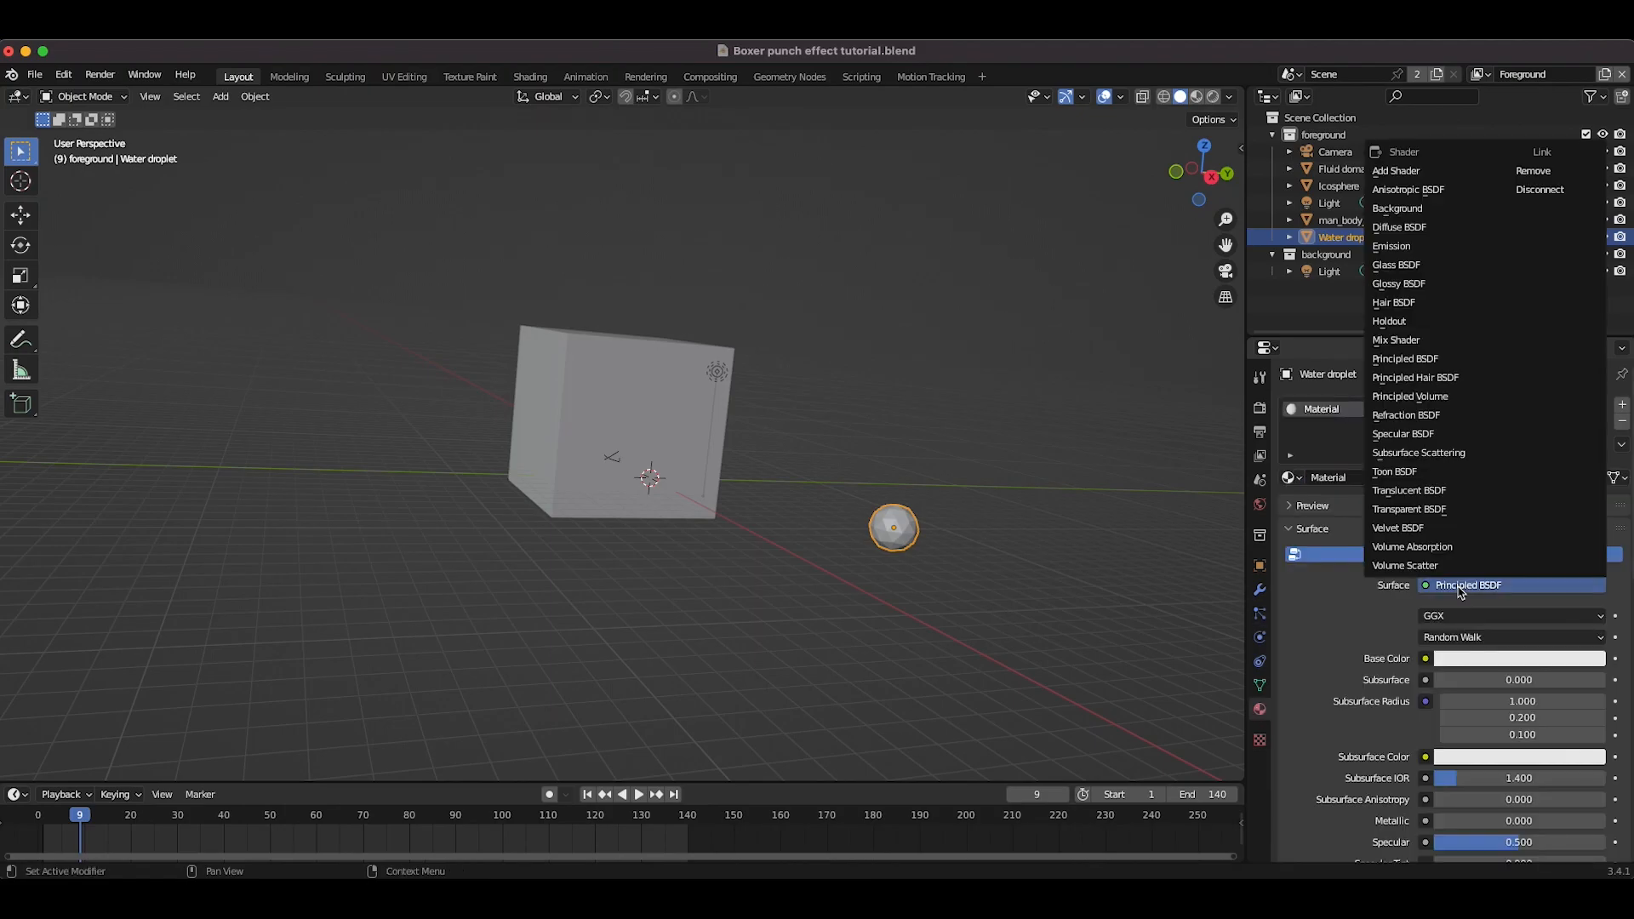
left_click(1396, 340)
left_click(1434, 638)
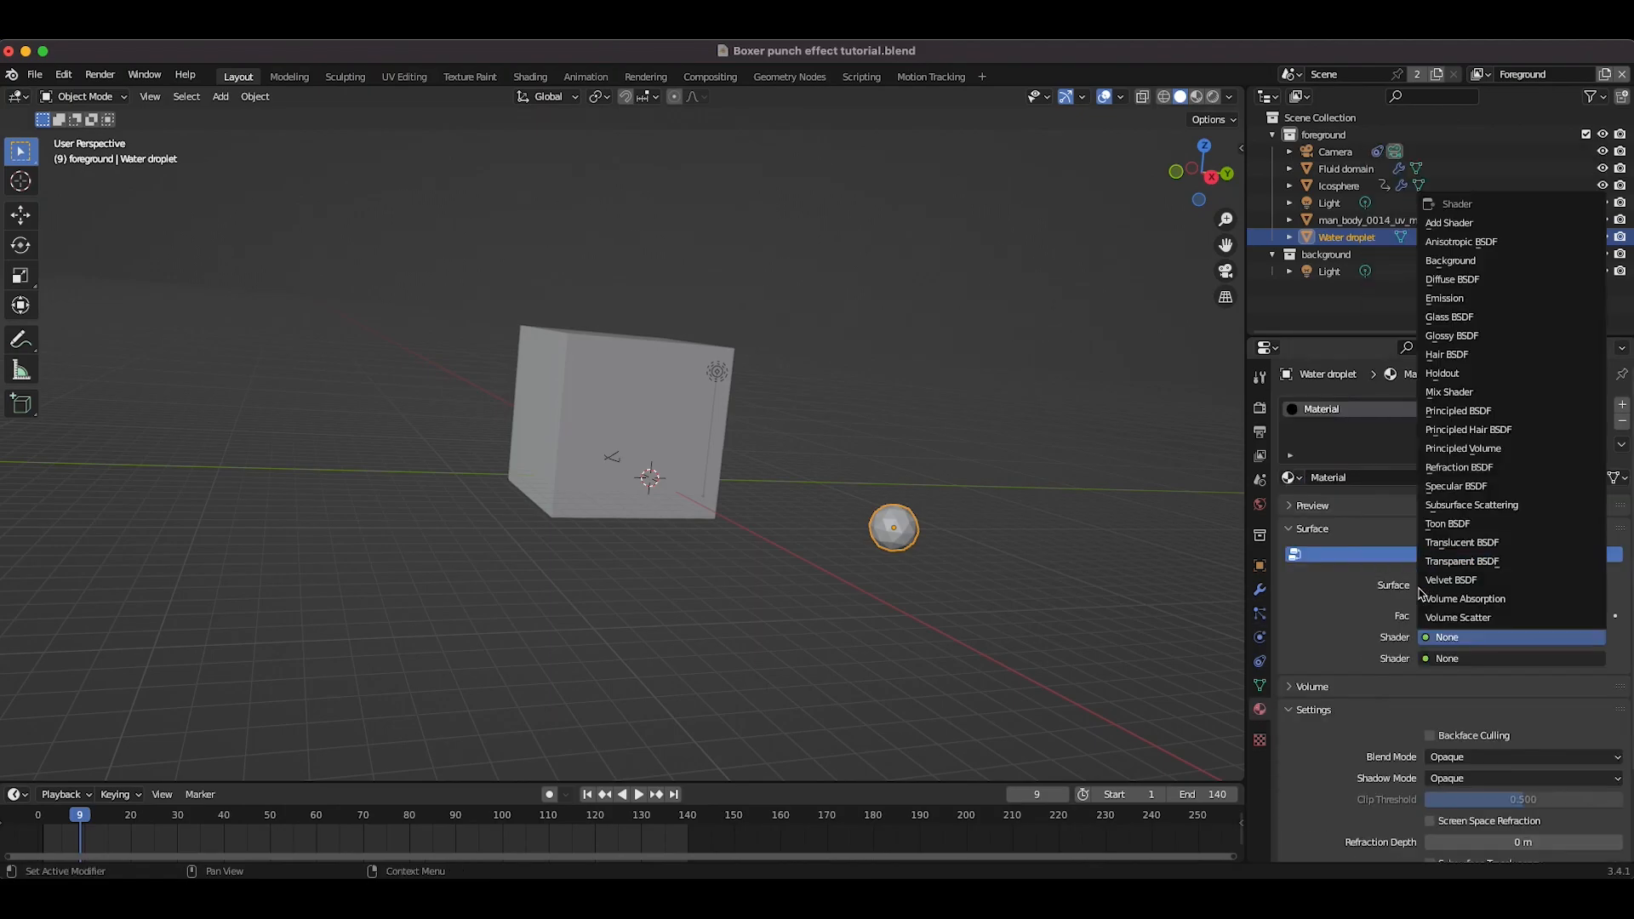
left_click(1470, 564)
left_click(1461, 680)
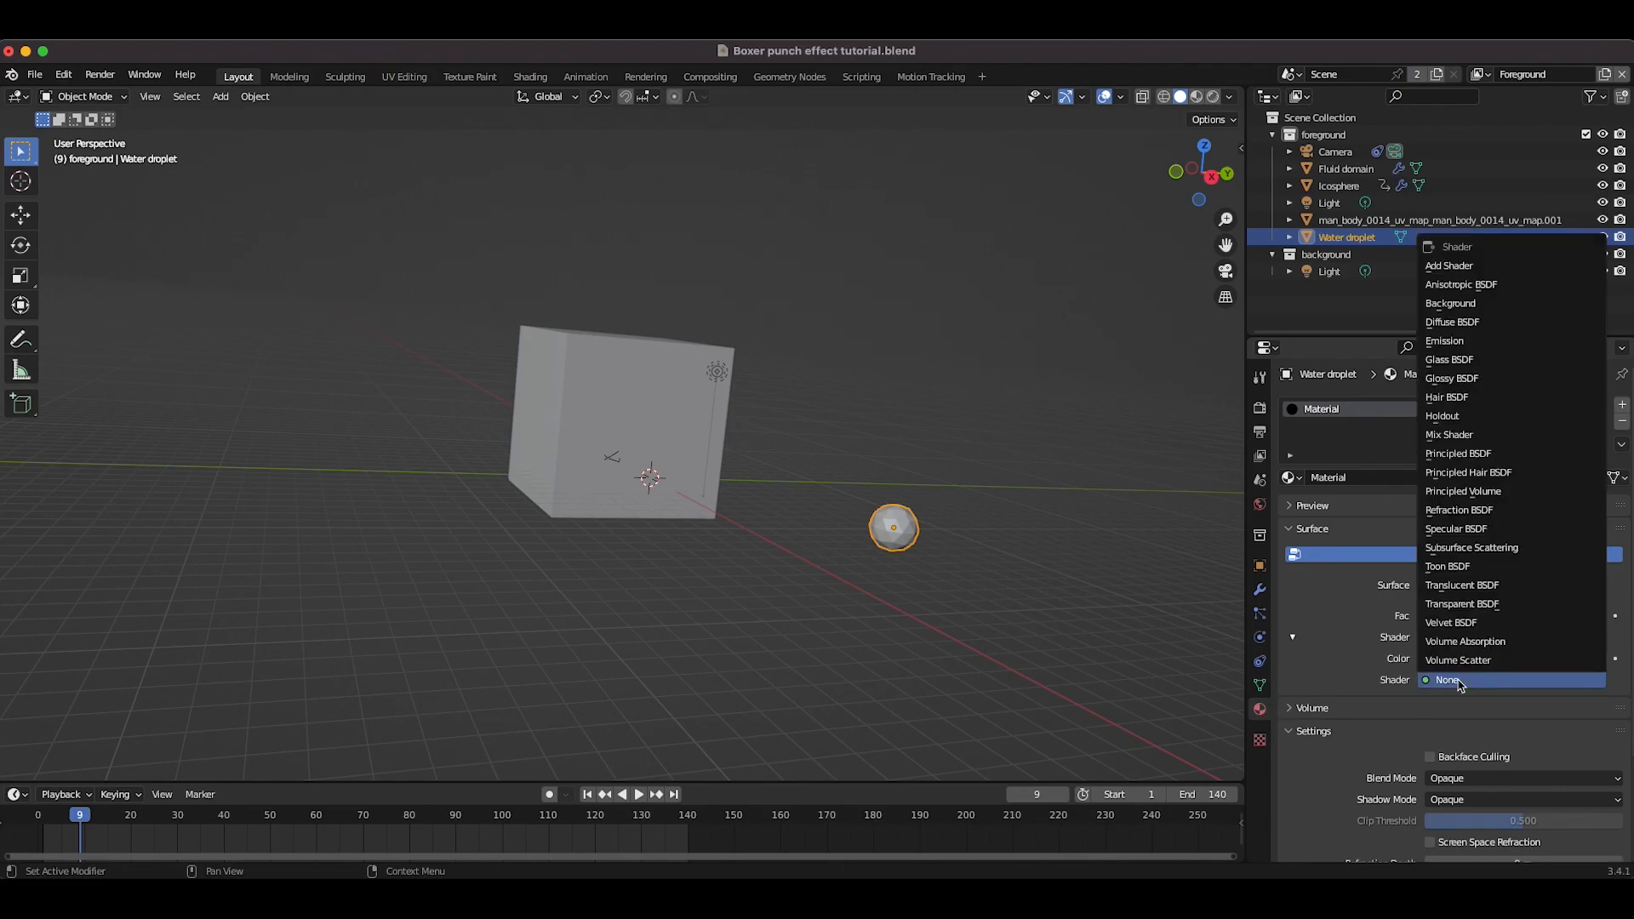
left_click(1448, 359)
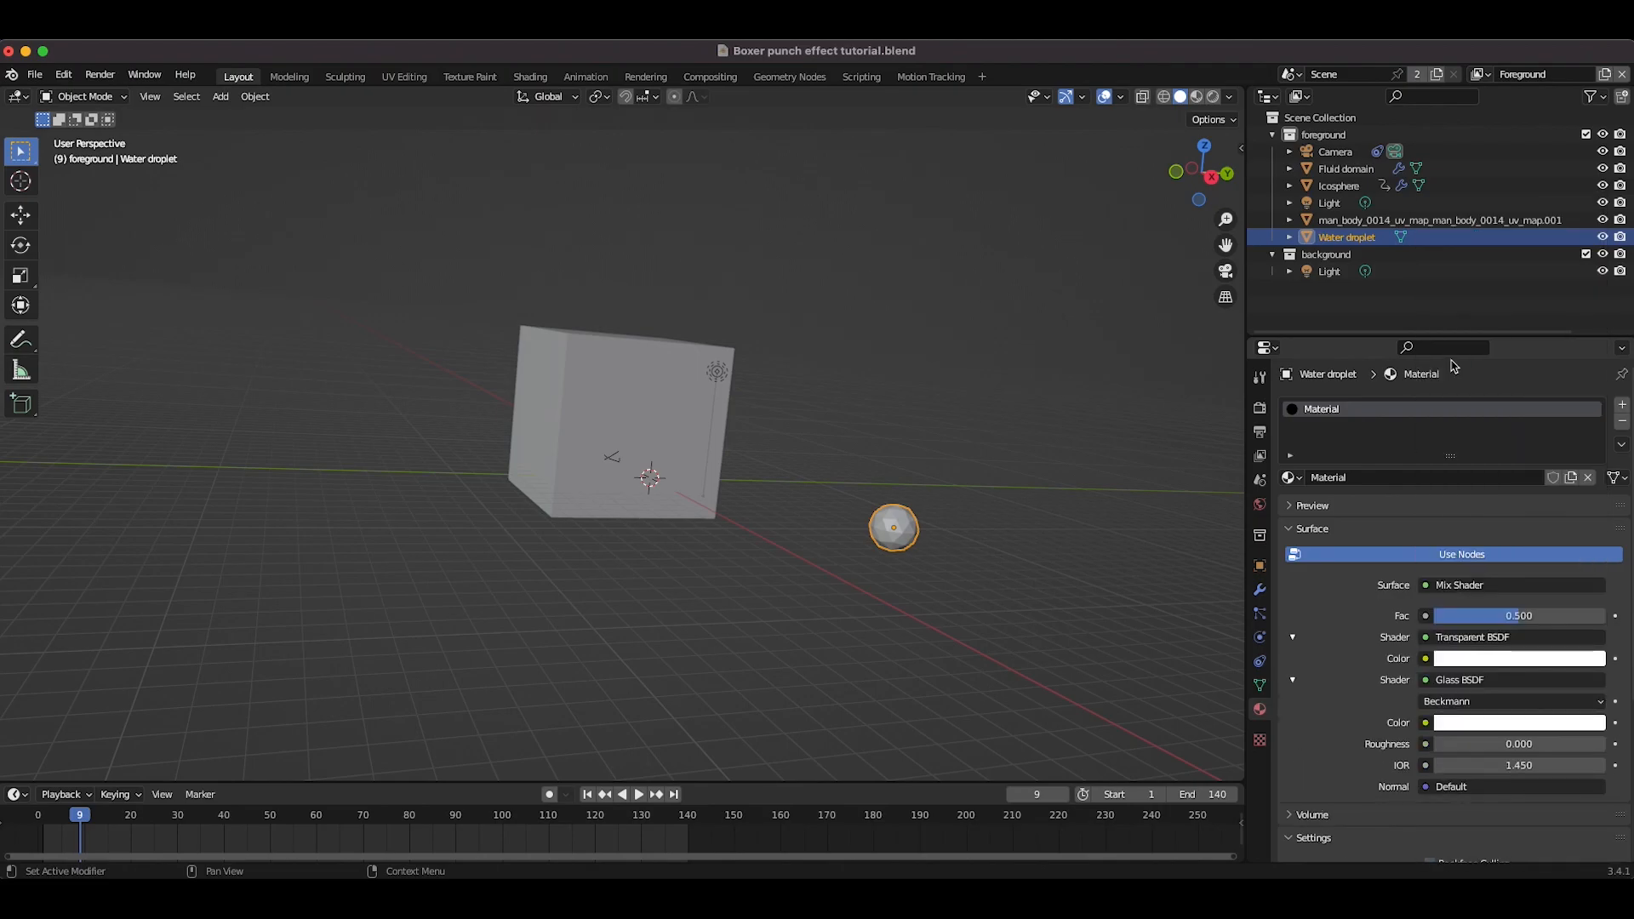
left_click(1294, 507)
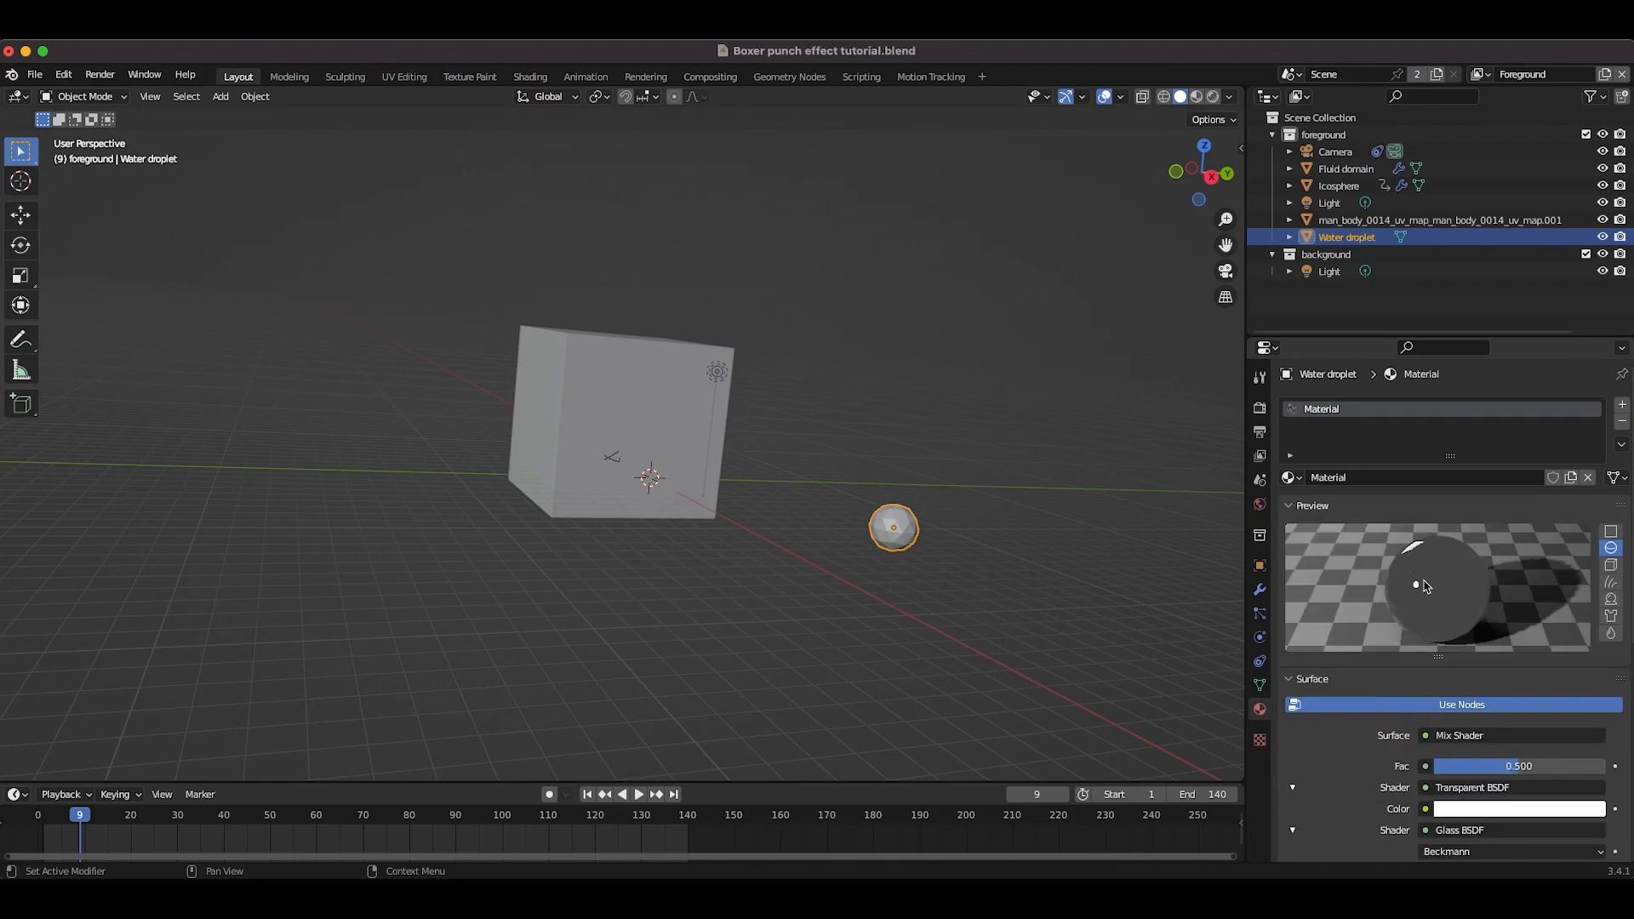
scroll(1429, 596, "down", 3)
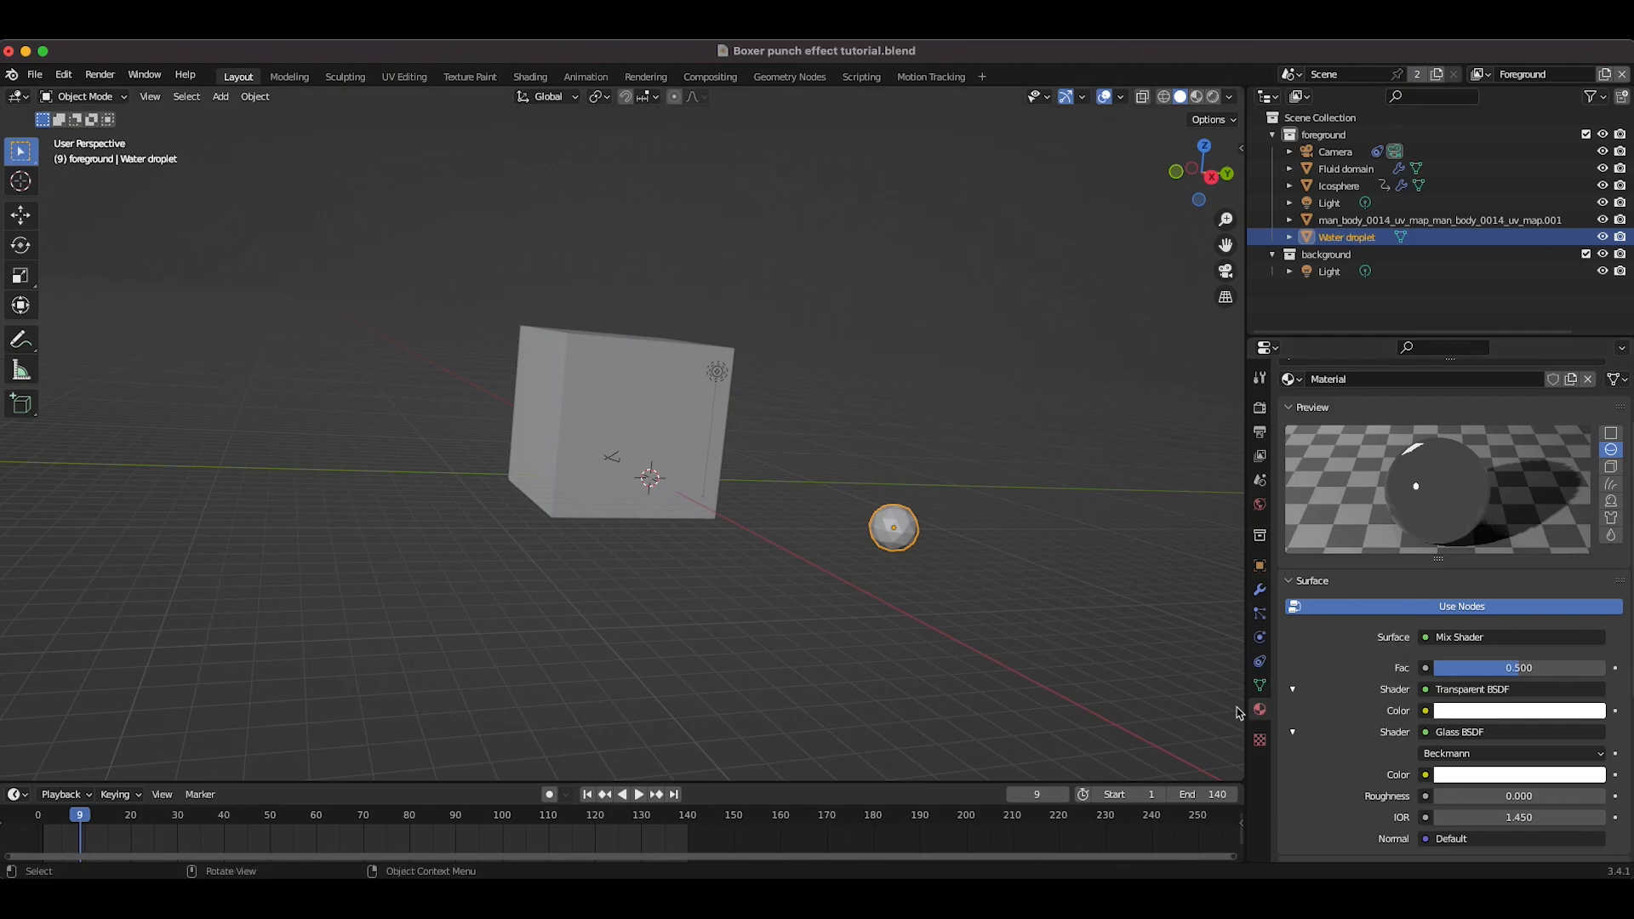
scroll(1459, 668, "up", 5)
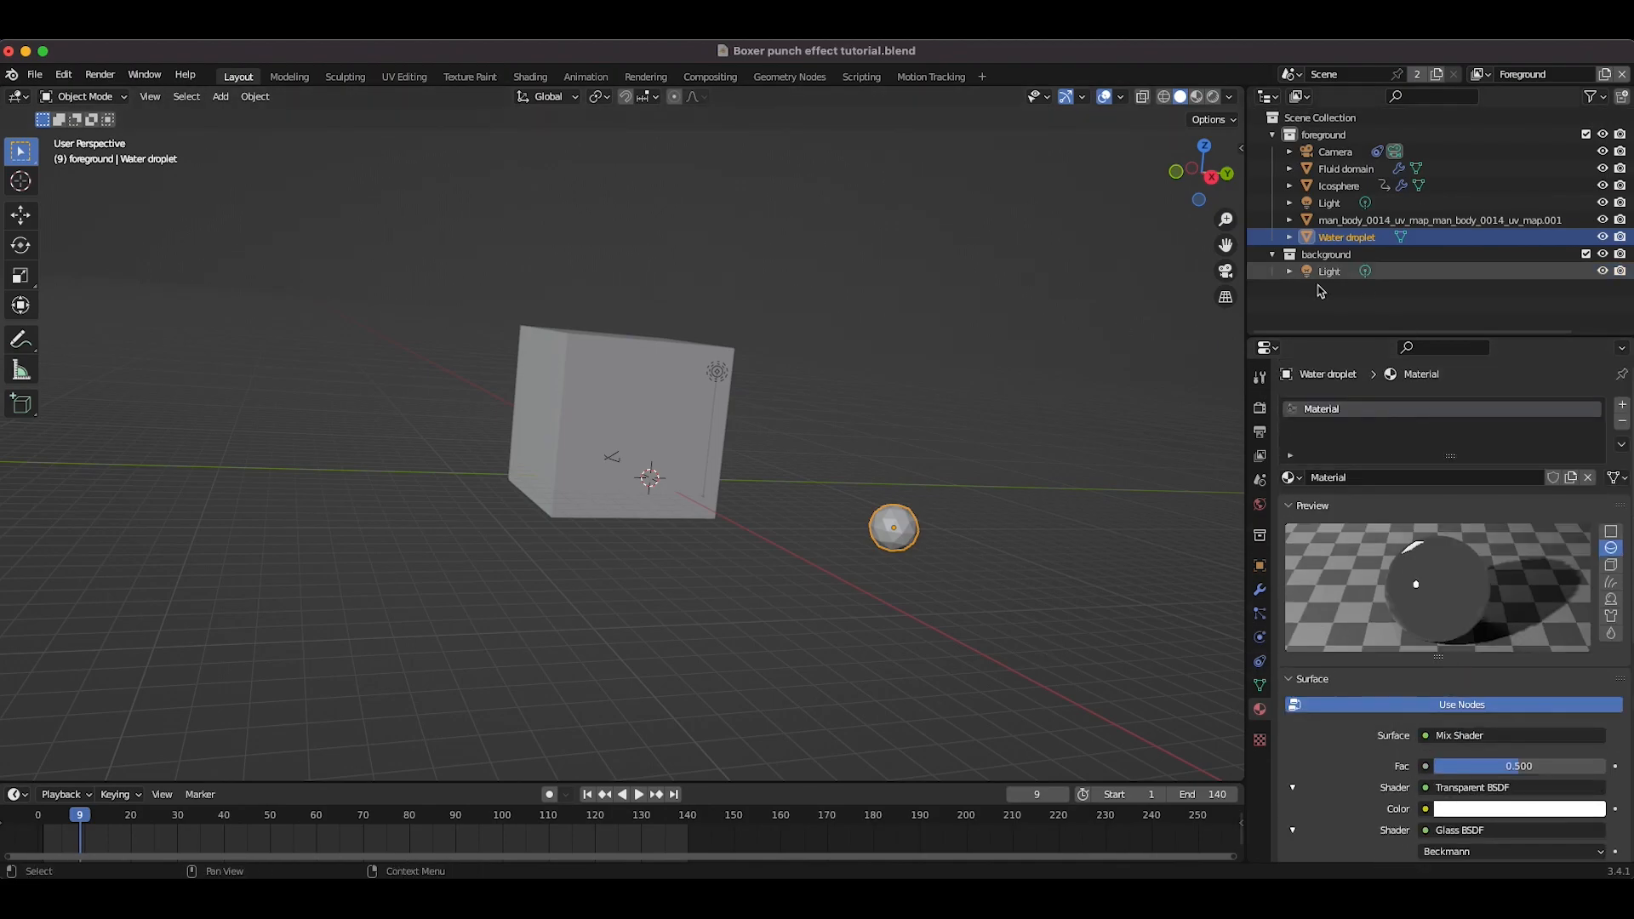
Step: Switch the render engine to Cycles and enable Motion Blur
left_click(1259, 407)
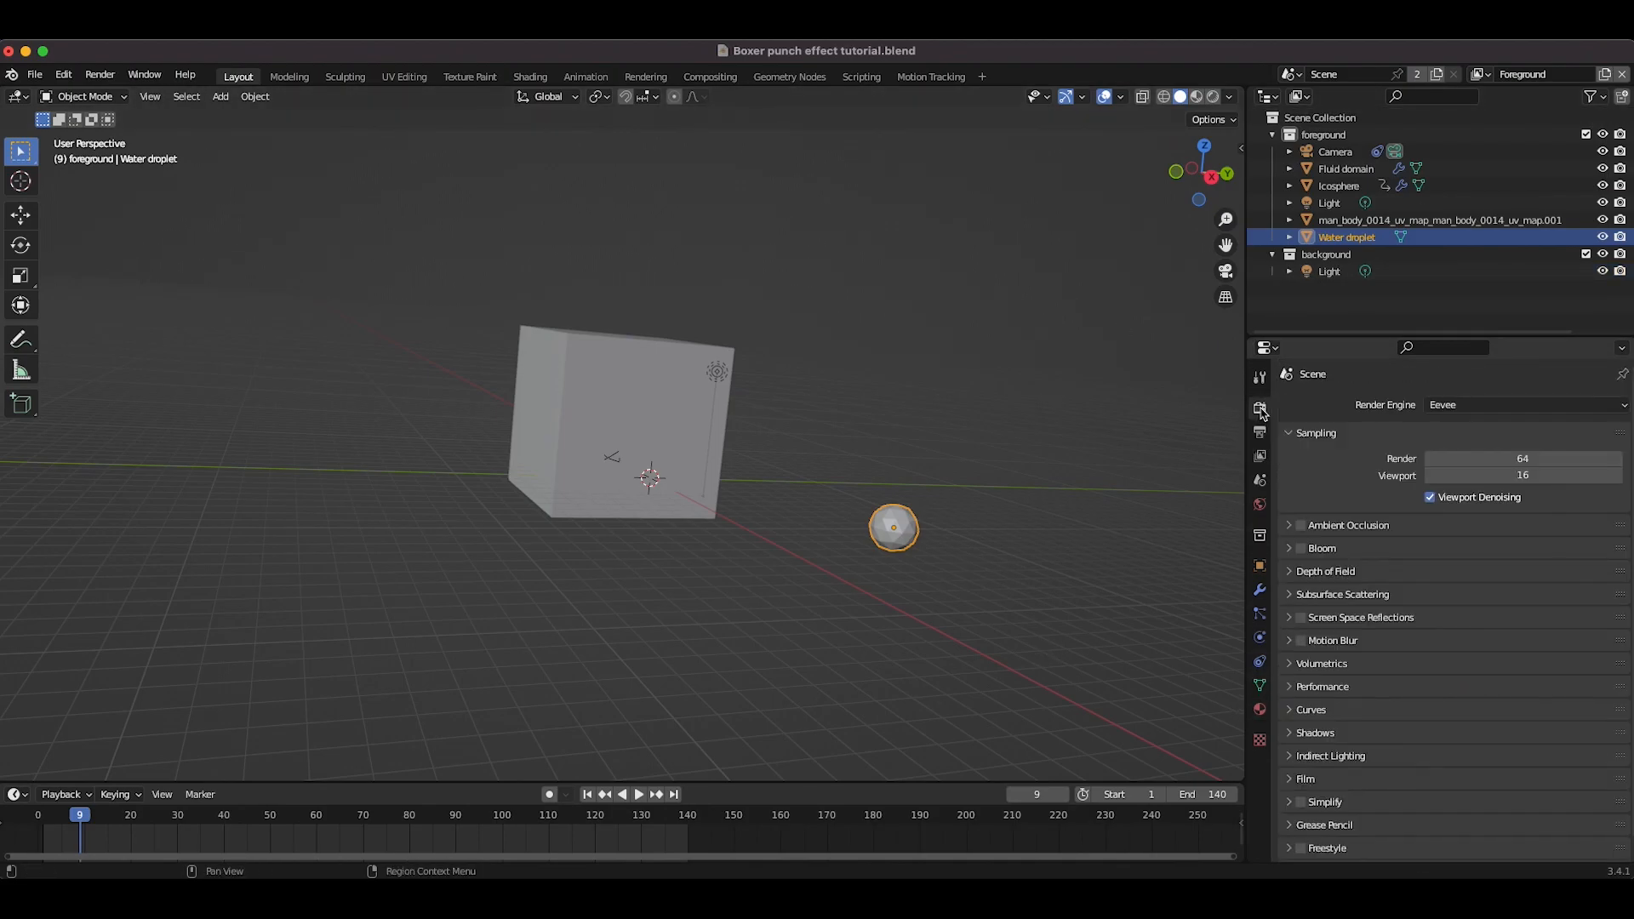
left_click(1496, 407)
left_click(1455, 459)
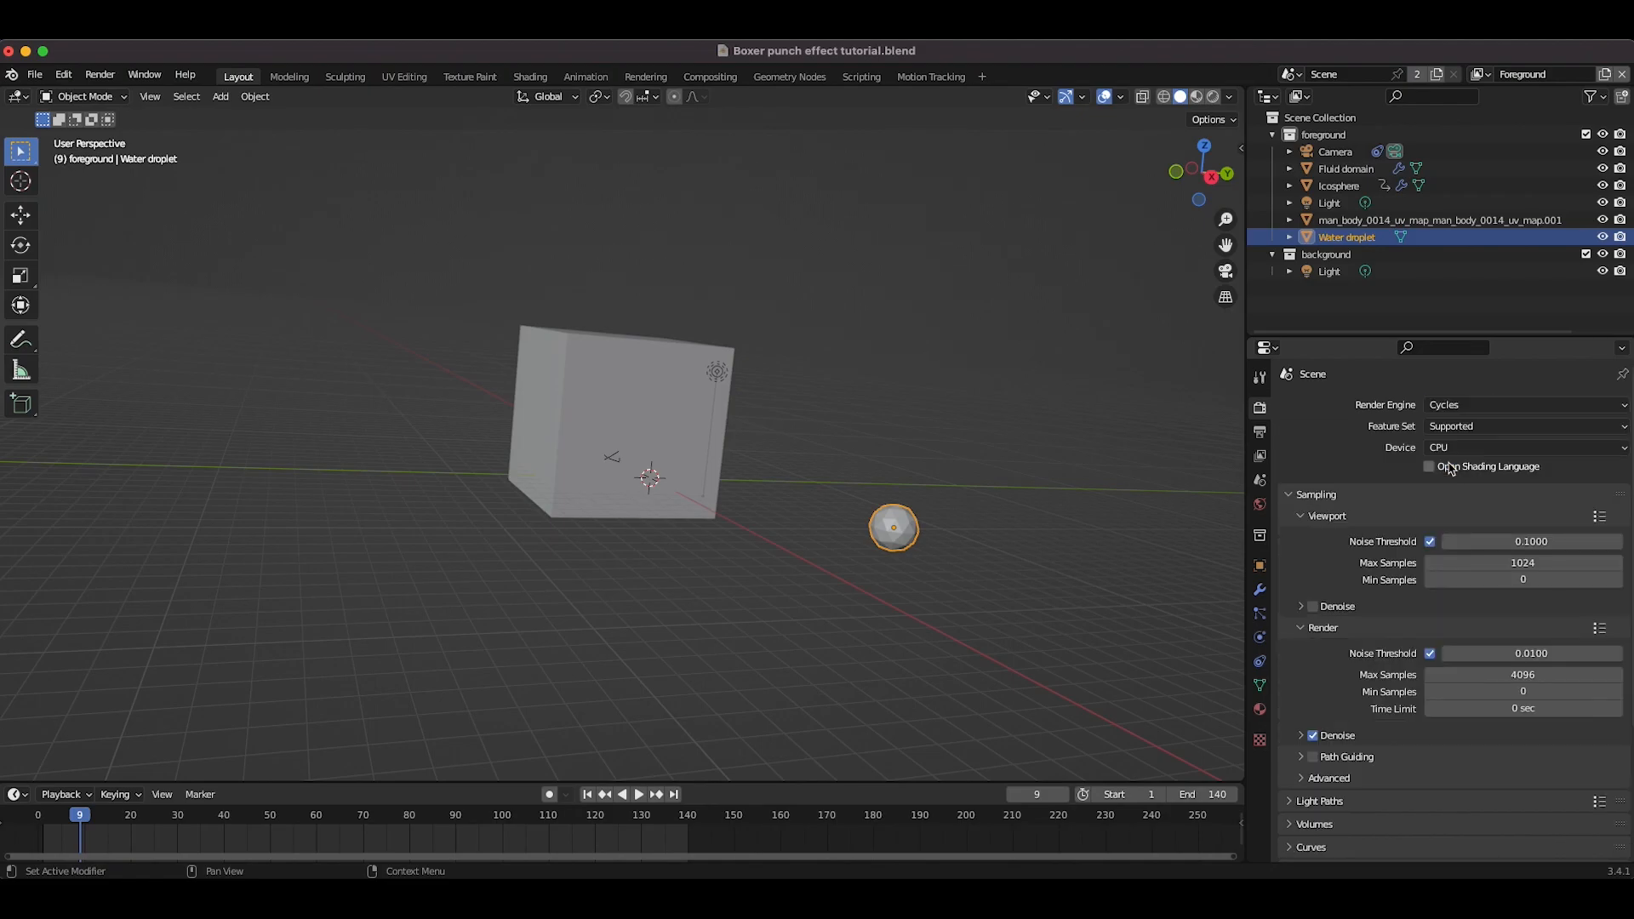
left_click(1302, 778)
scroll(1306, 787, "down", 6)
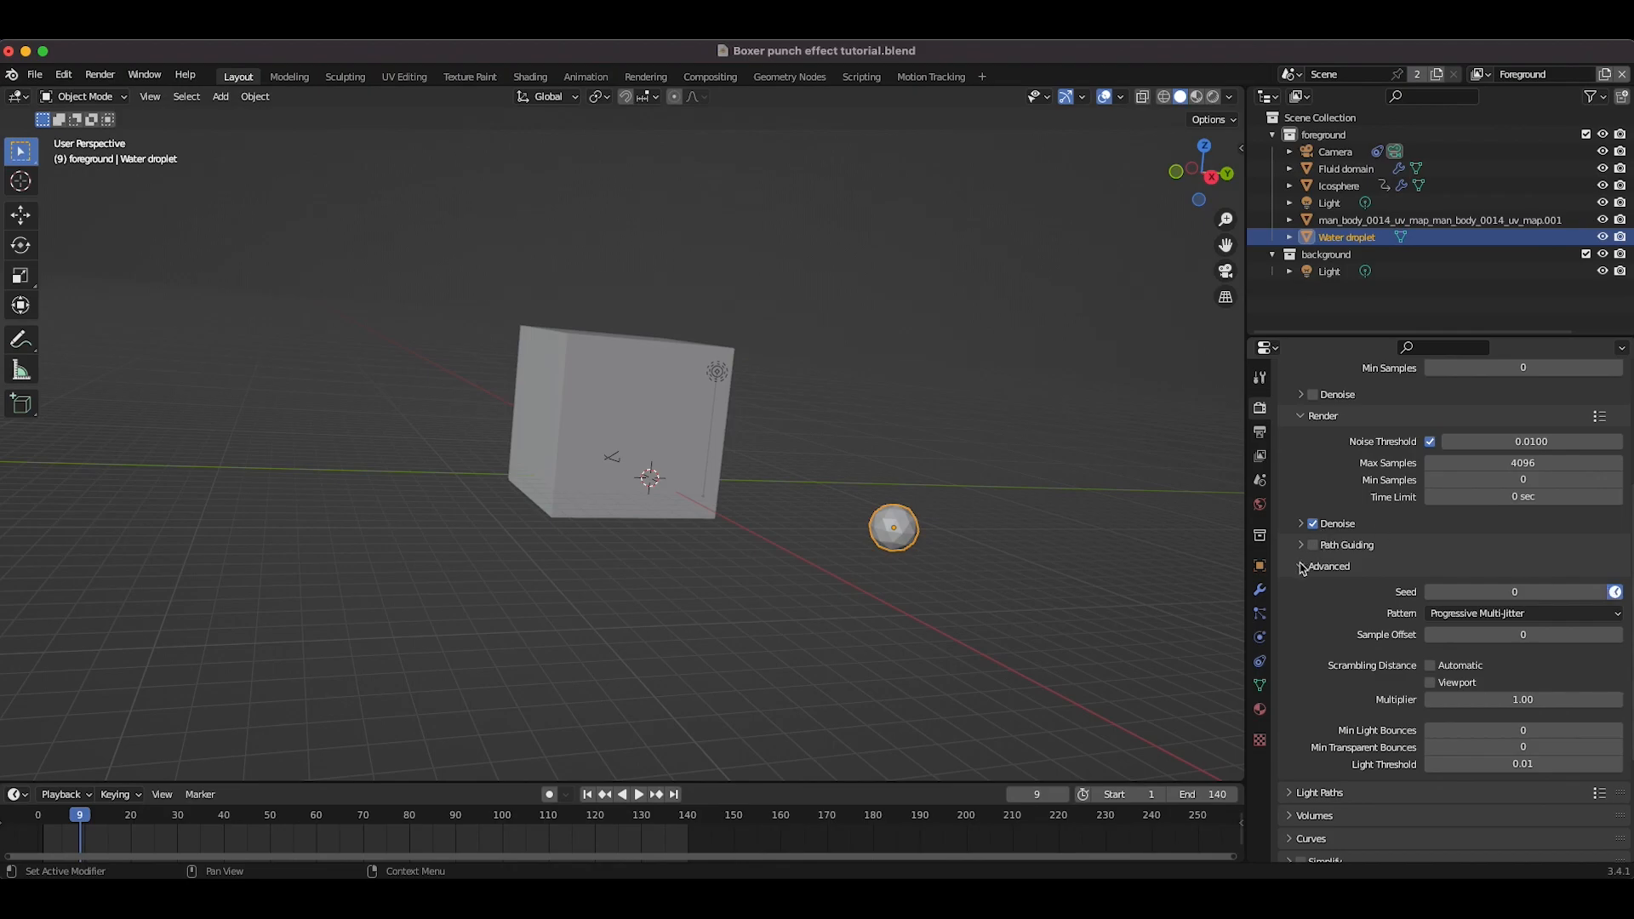
left_click(1302, 563)
left_click(1290, 736)
scroll(1289, 735, "down", 4)
left_click(1313, 745)
left_click(1293, 626)
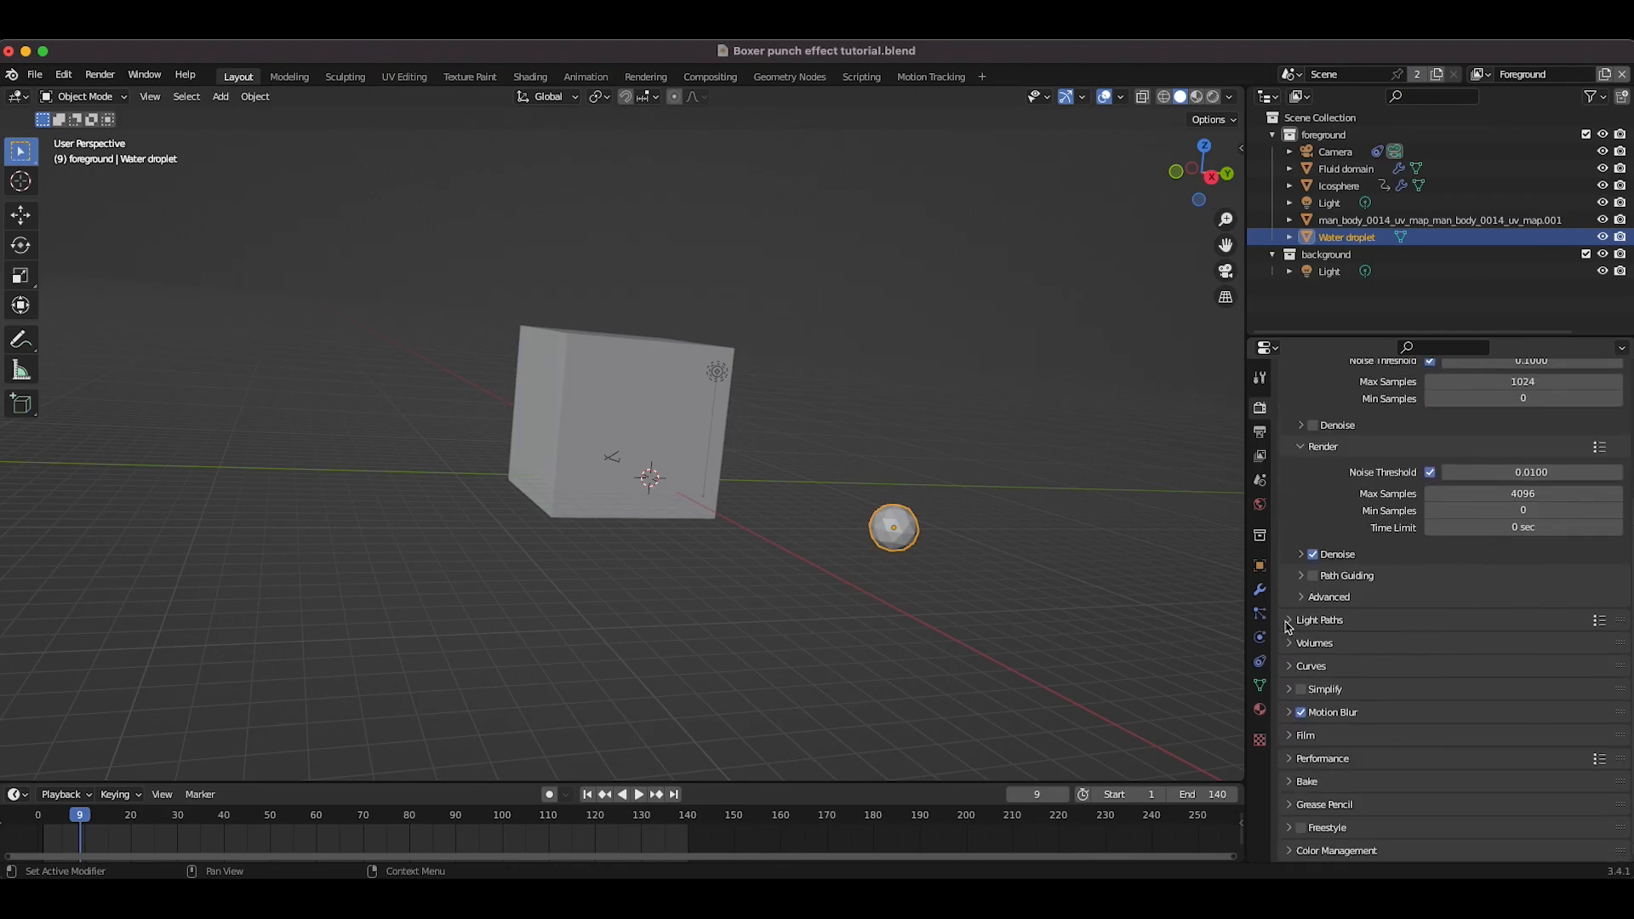
scroll(887, 549, "up", 2)
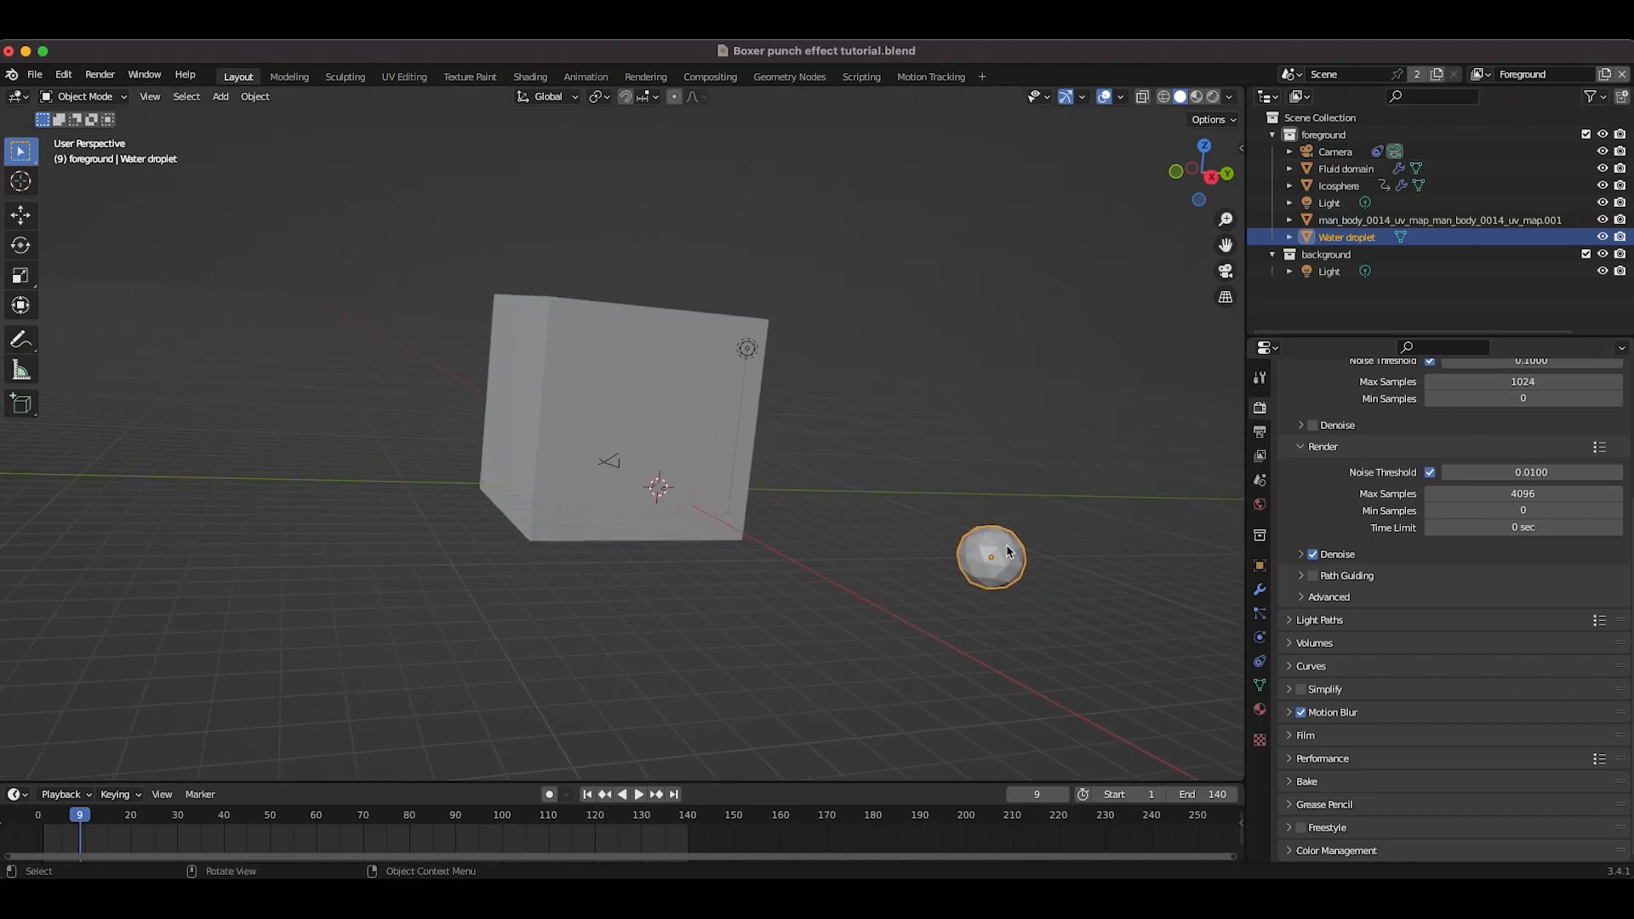
Step: Set the world background to the canary_wharf_4k.hdr environment texture with strength 0.8
left_click(1259, 504)
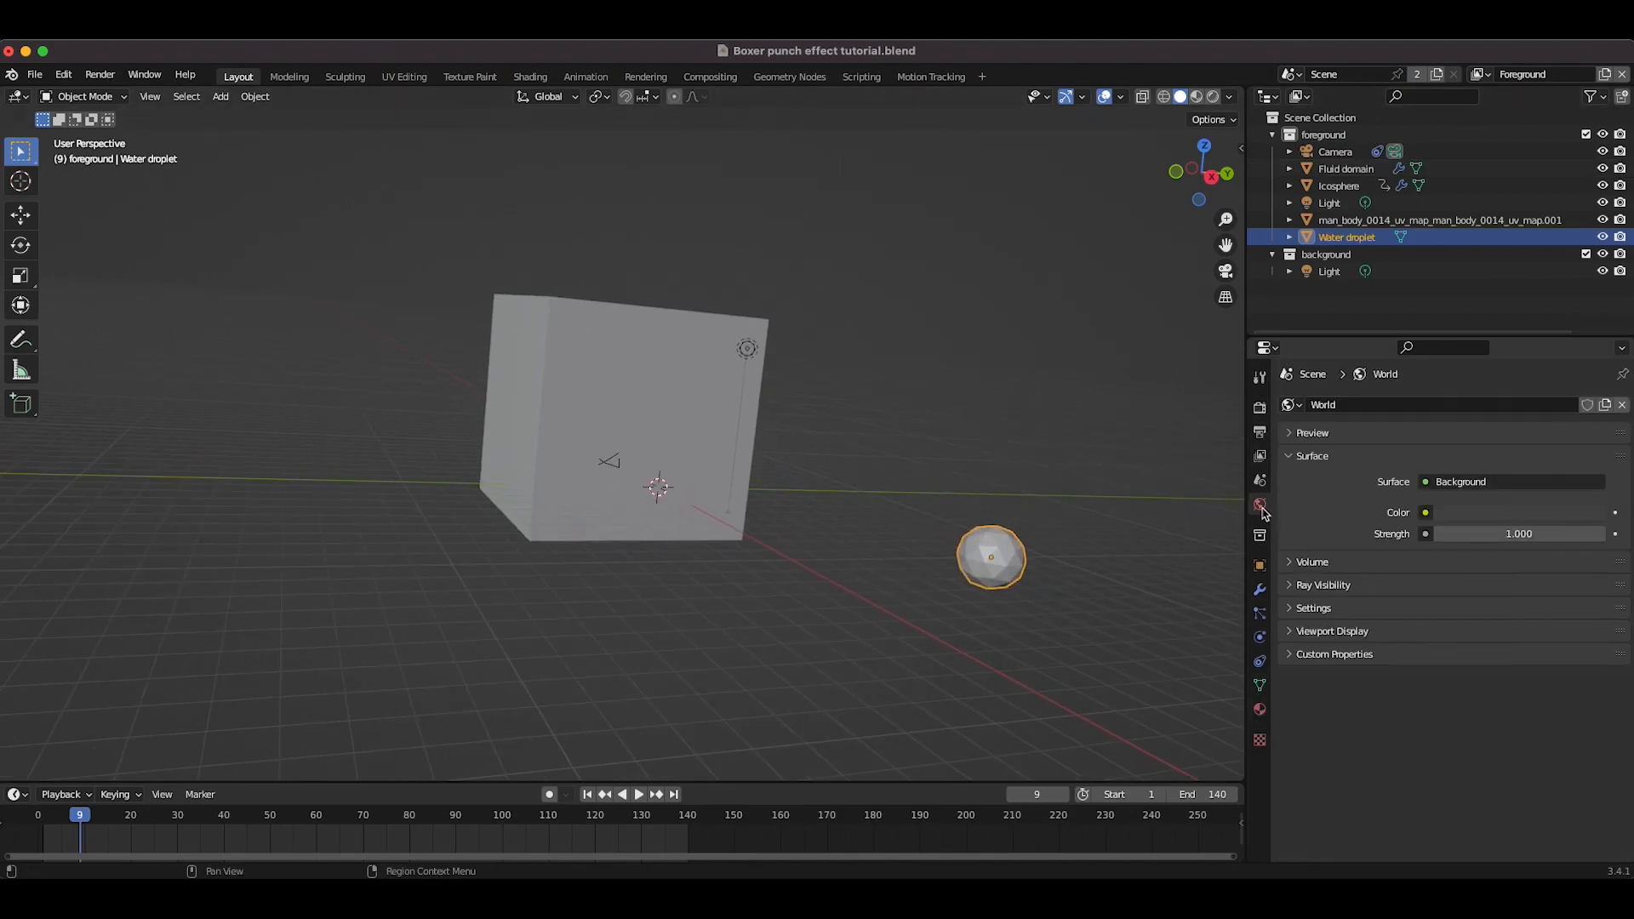
left_click(1425, 516)
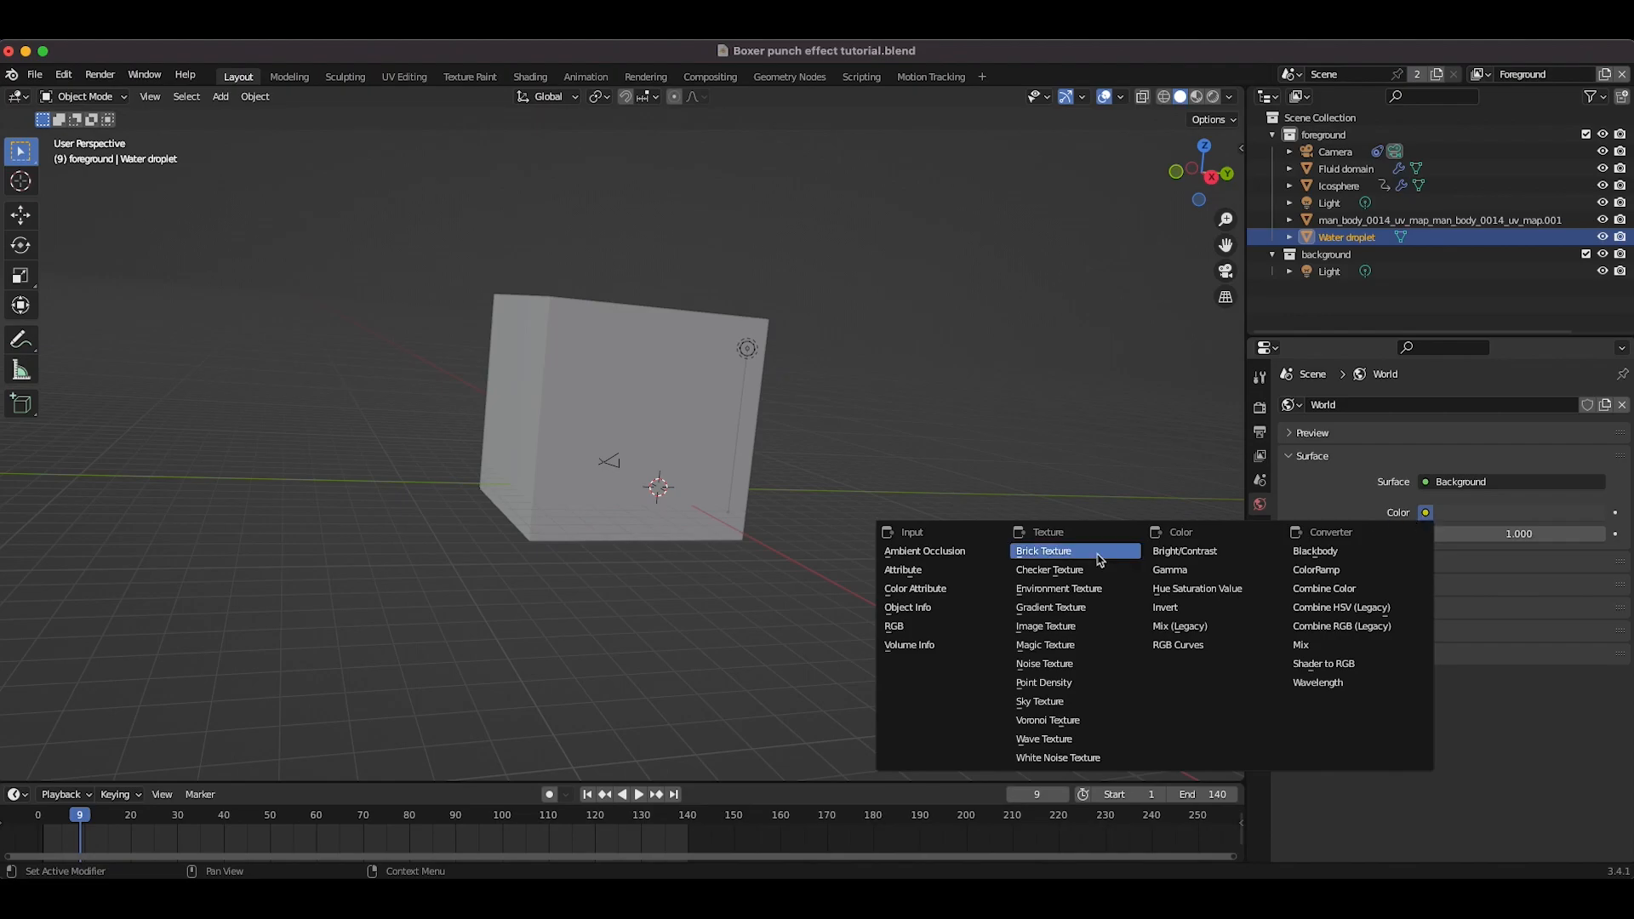
left_click(1052, 596)
left_click(1533, 538)
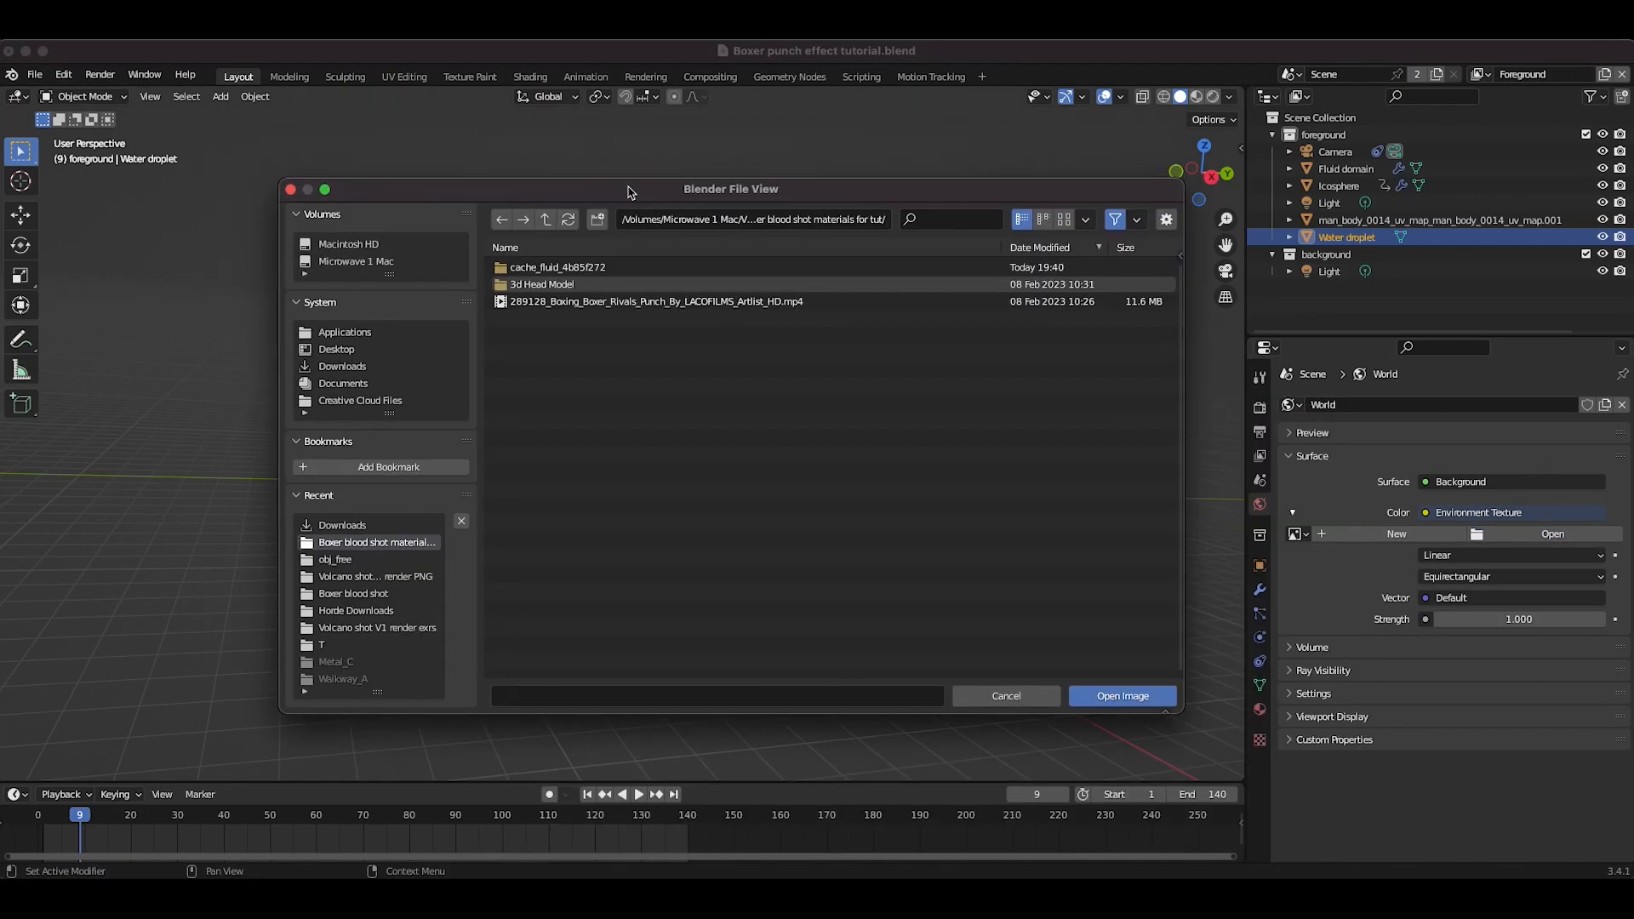
left_click(341, 366)
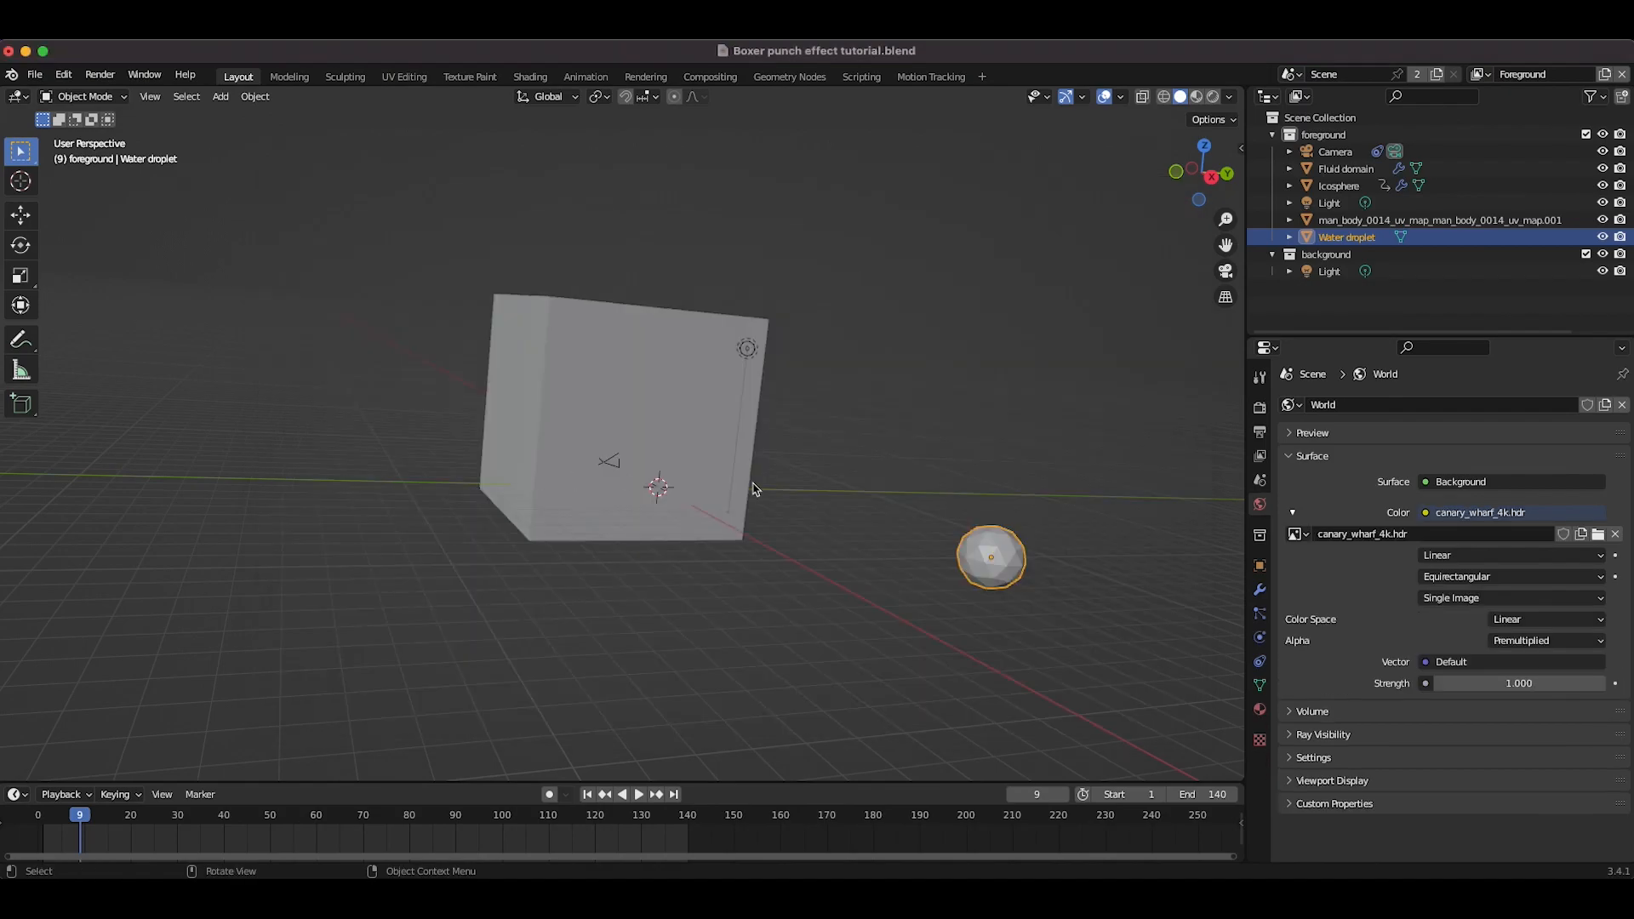
left_click(1511, 682)
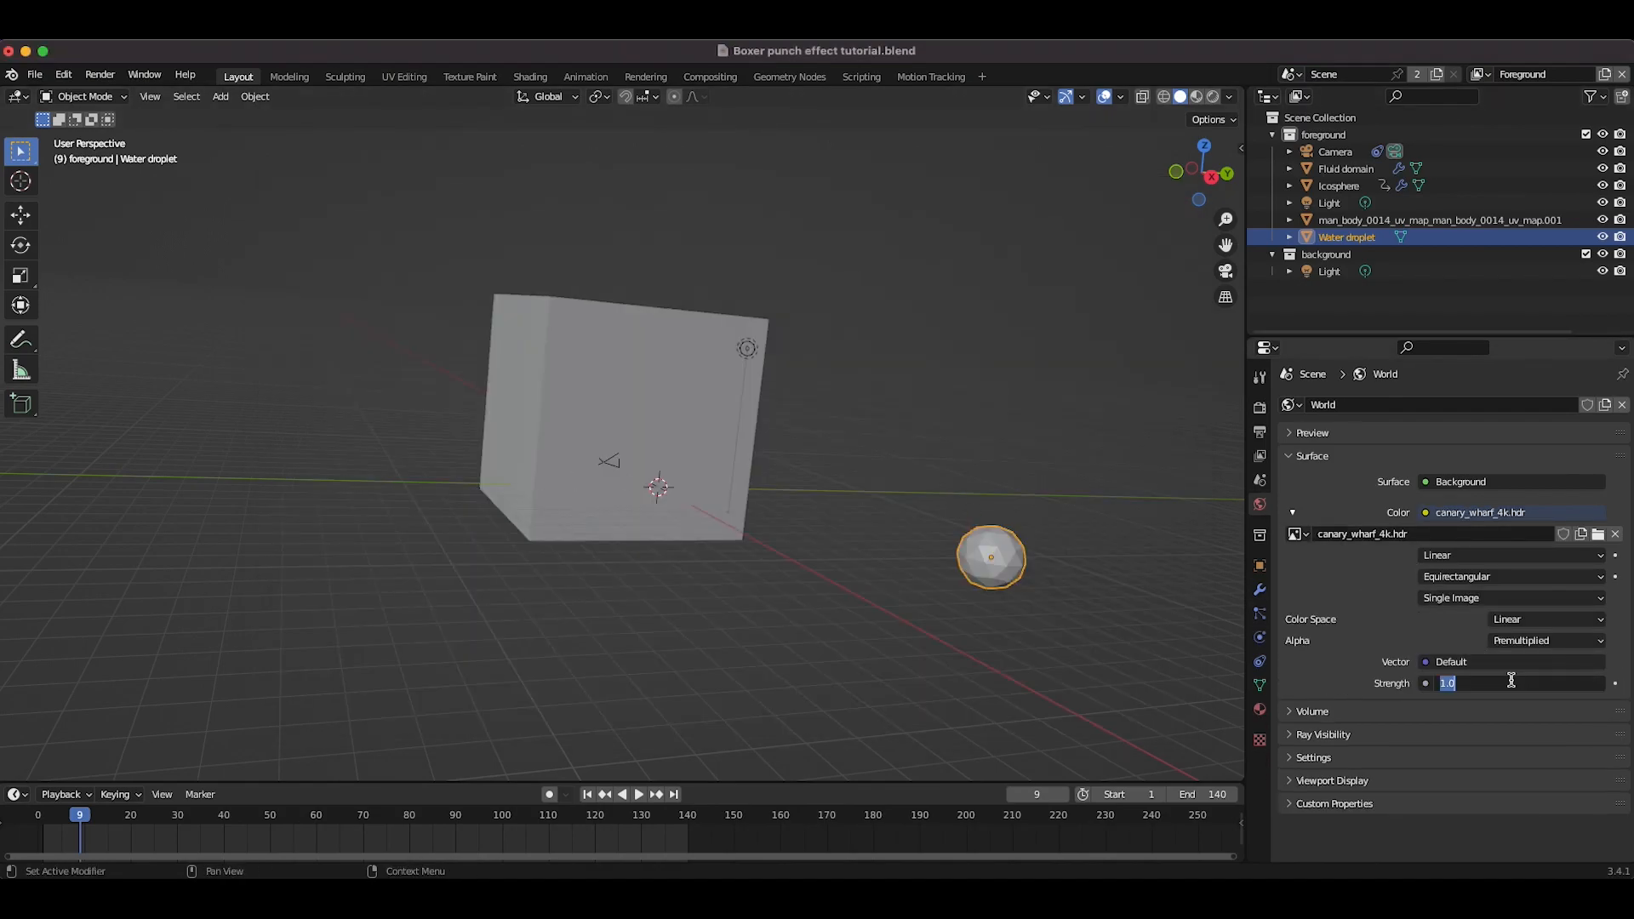
key("BackSpace")
type(".8")
key("Return")
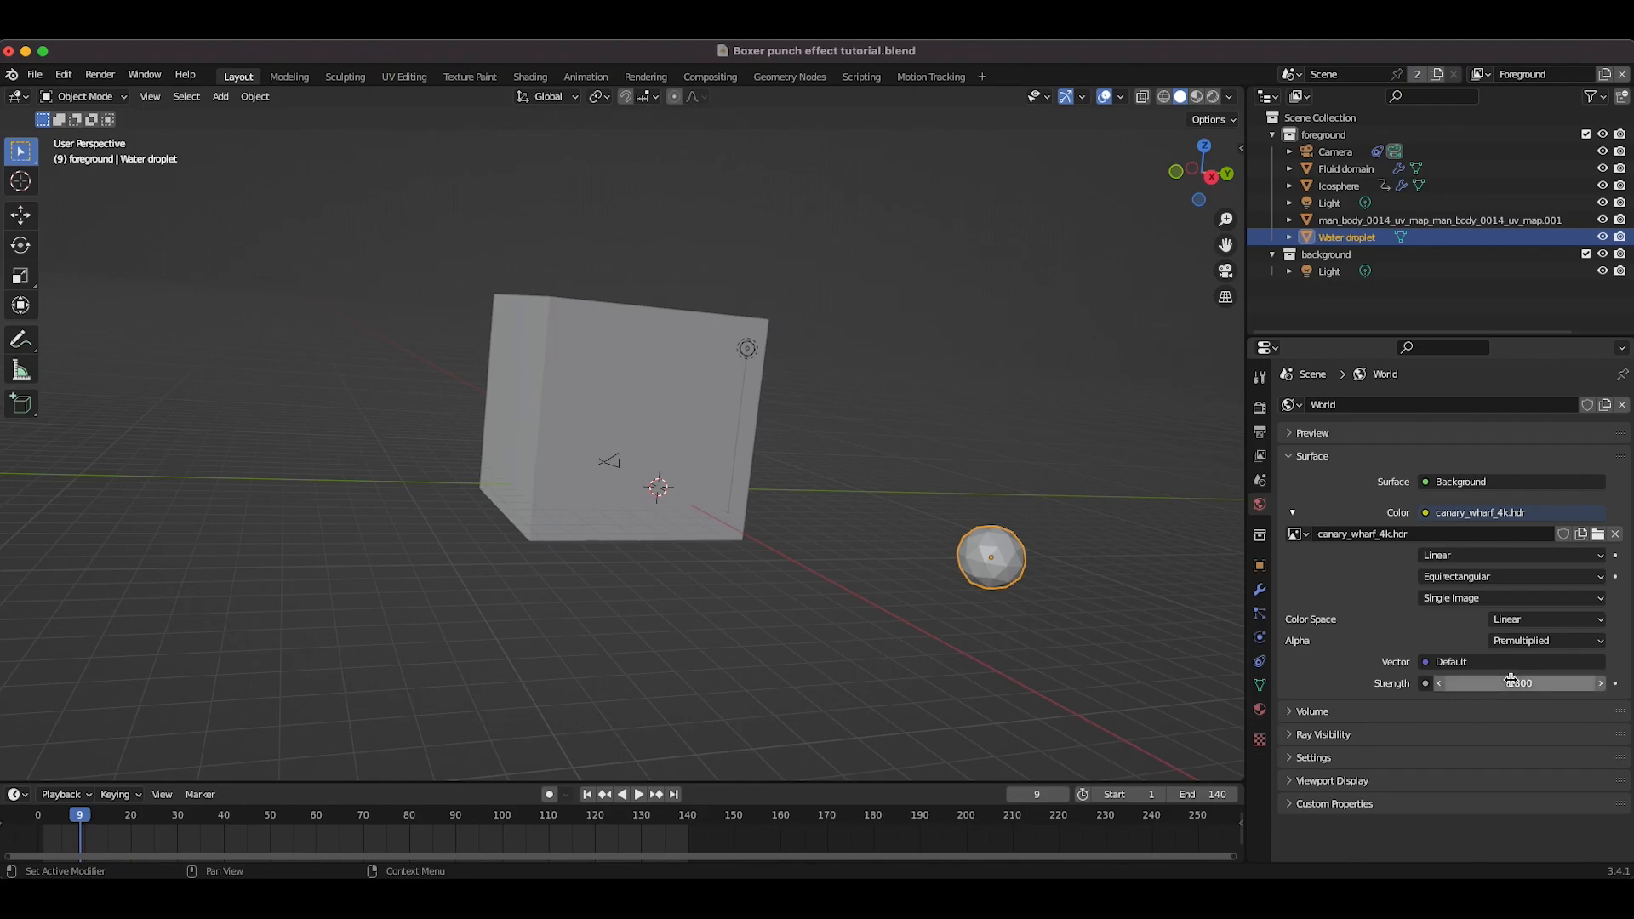
Step: Shade the water droplet smooth
middle_click_drag(1043, 584, 816, 563)
scroll(816, 563, "up", 3)
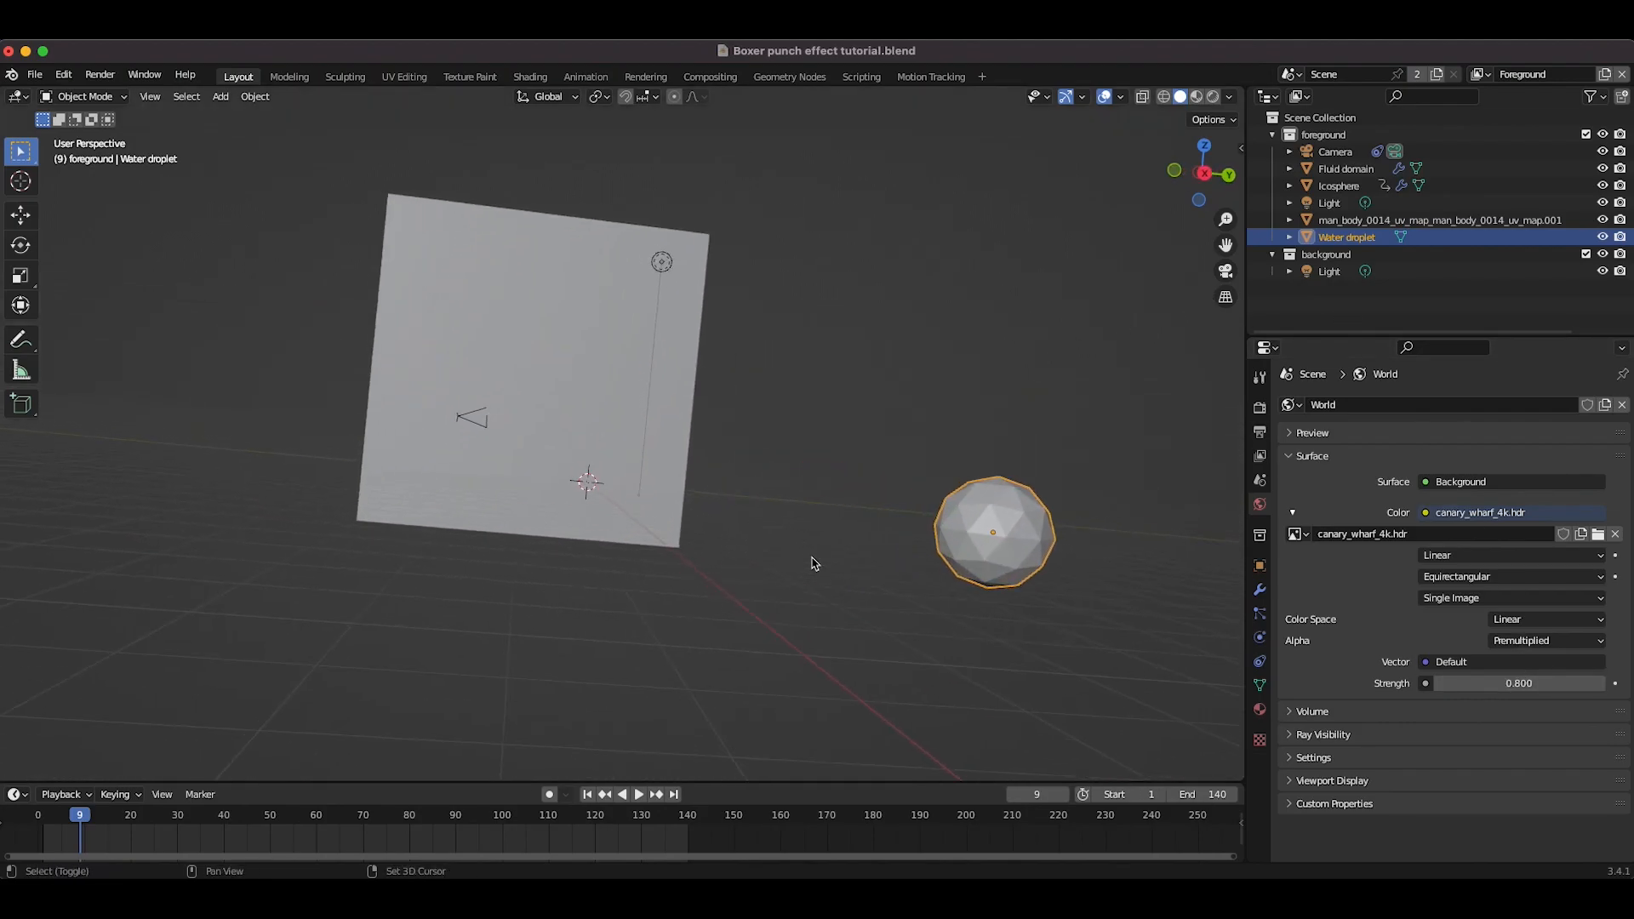
middle_click_drag(1013, 576, 902, 593, "shift")
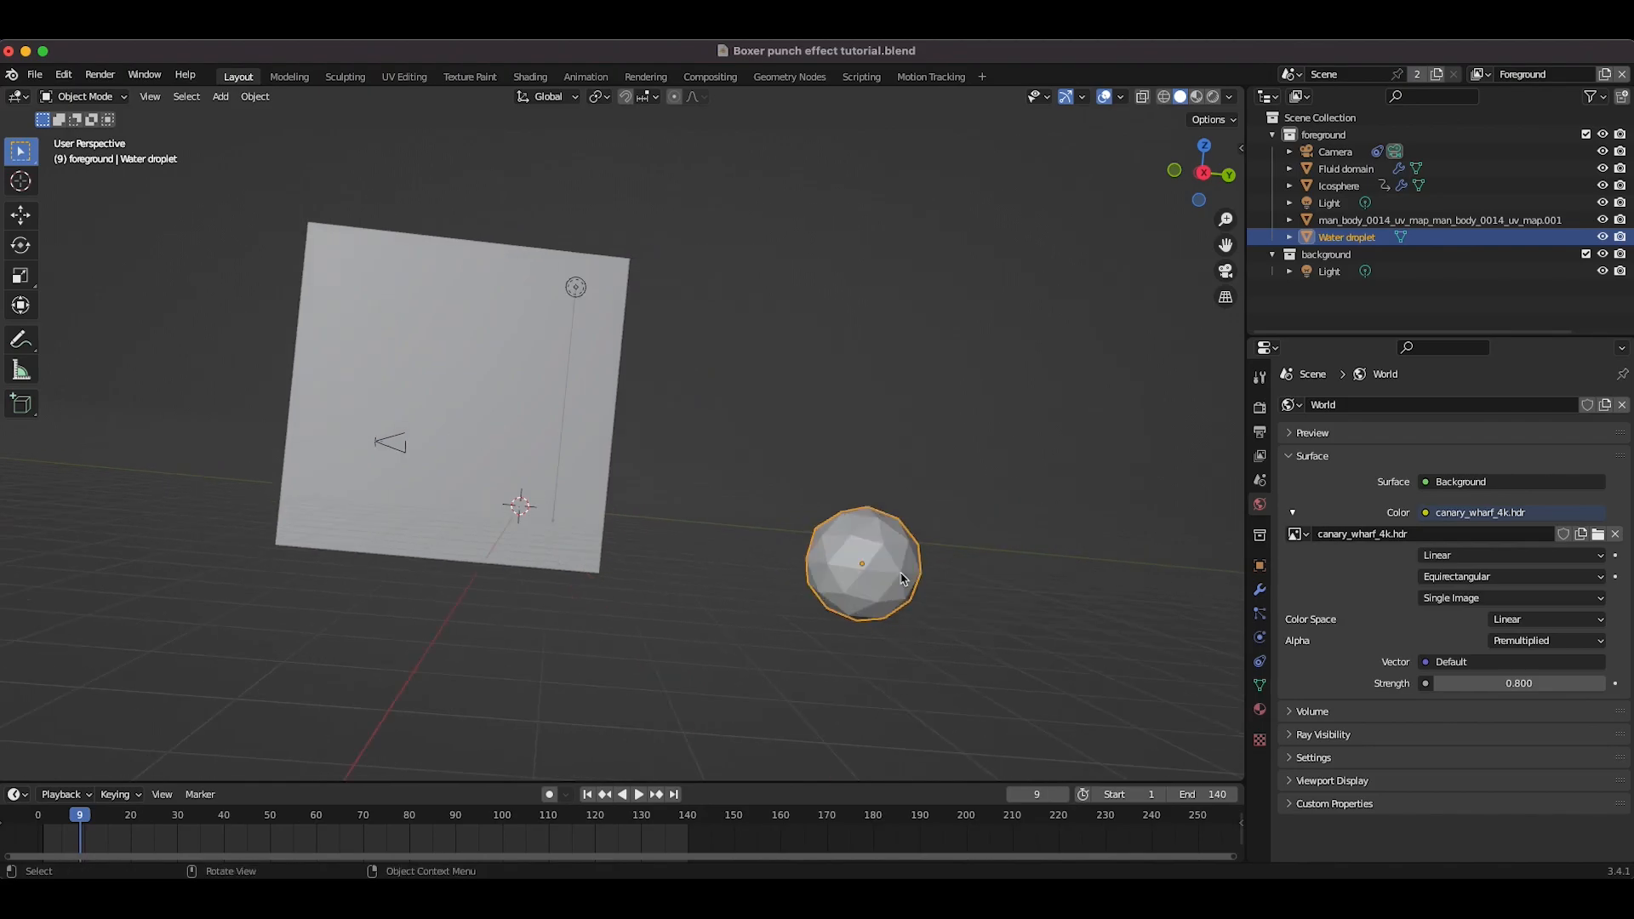
left_click(255, 96)
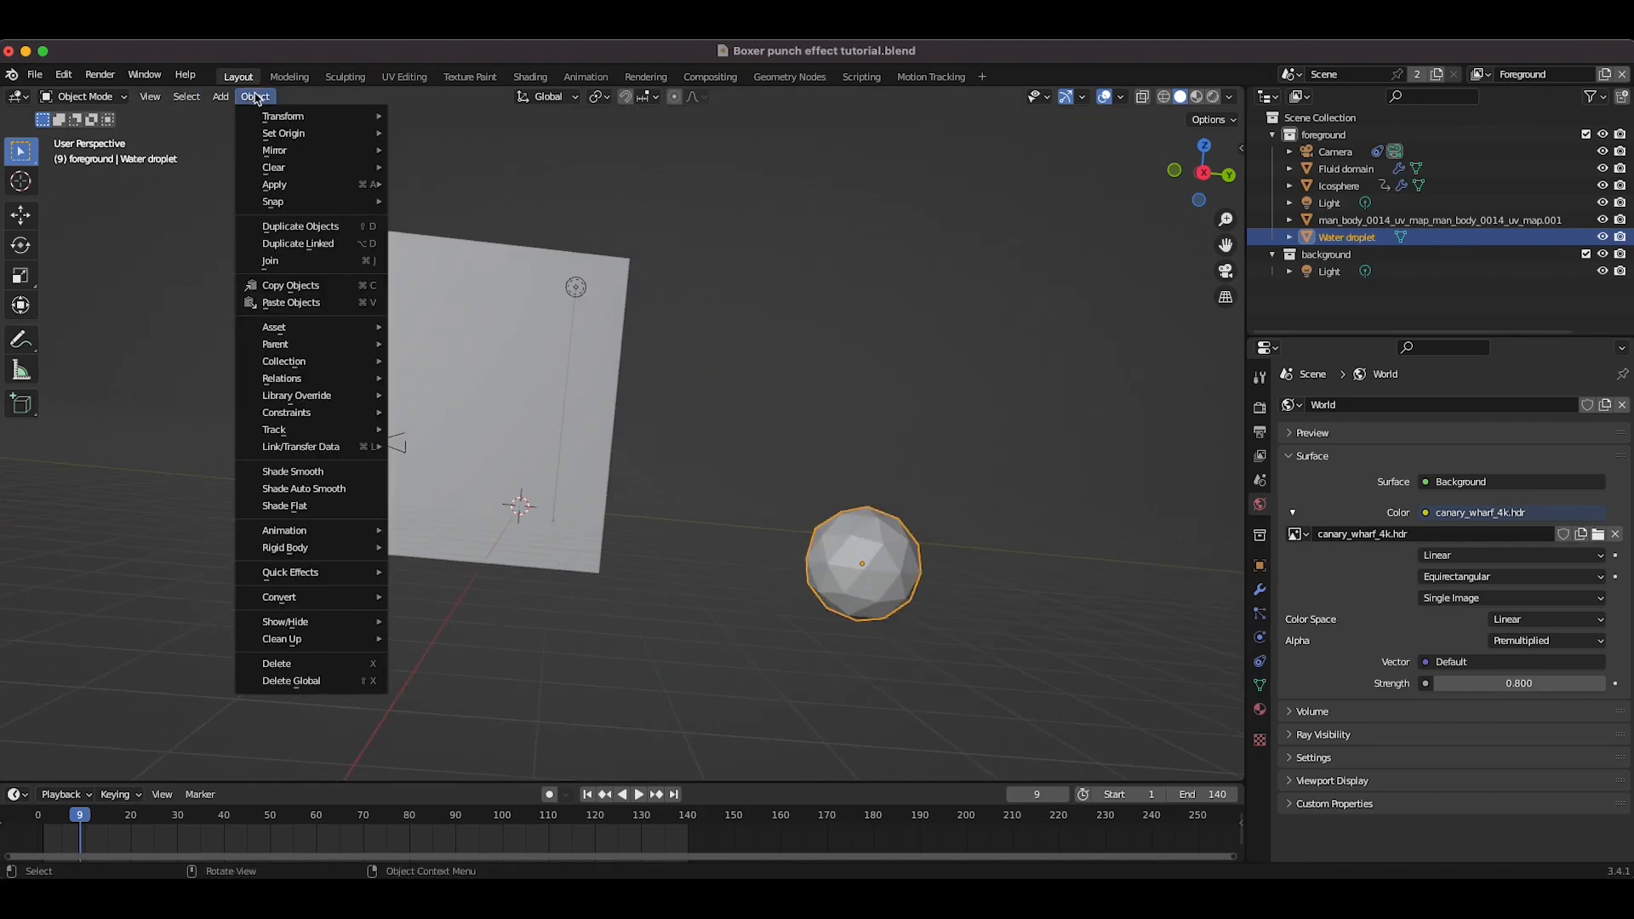
left_click(309, 472)
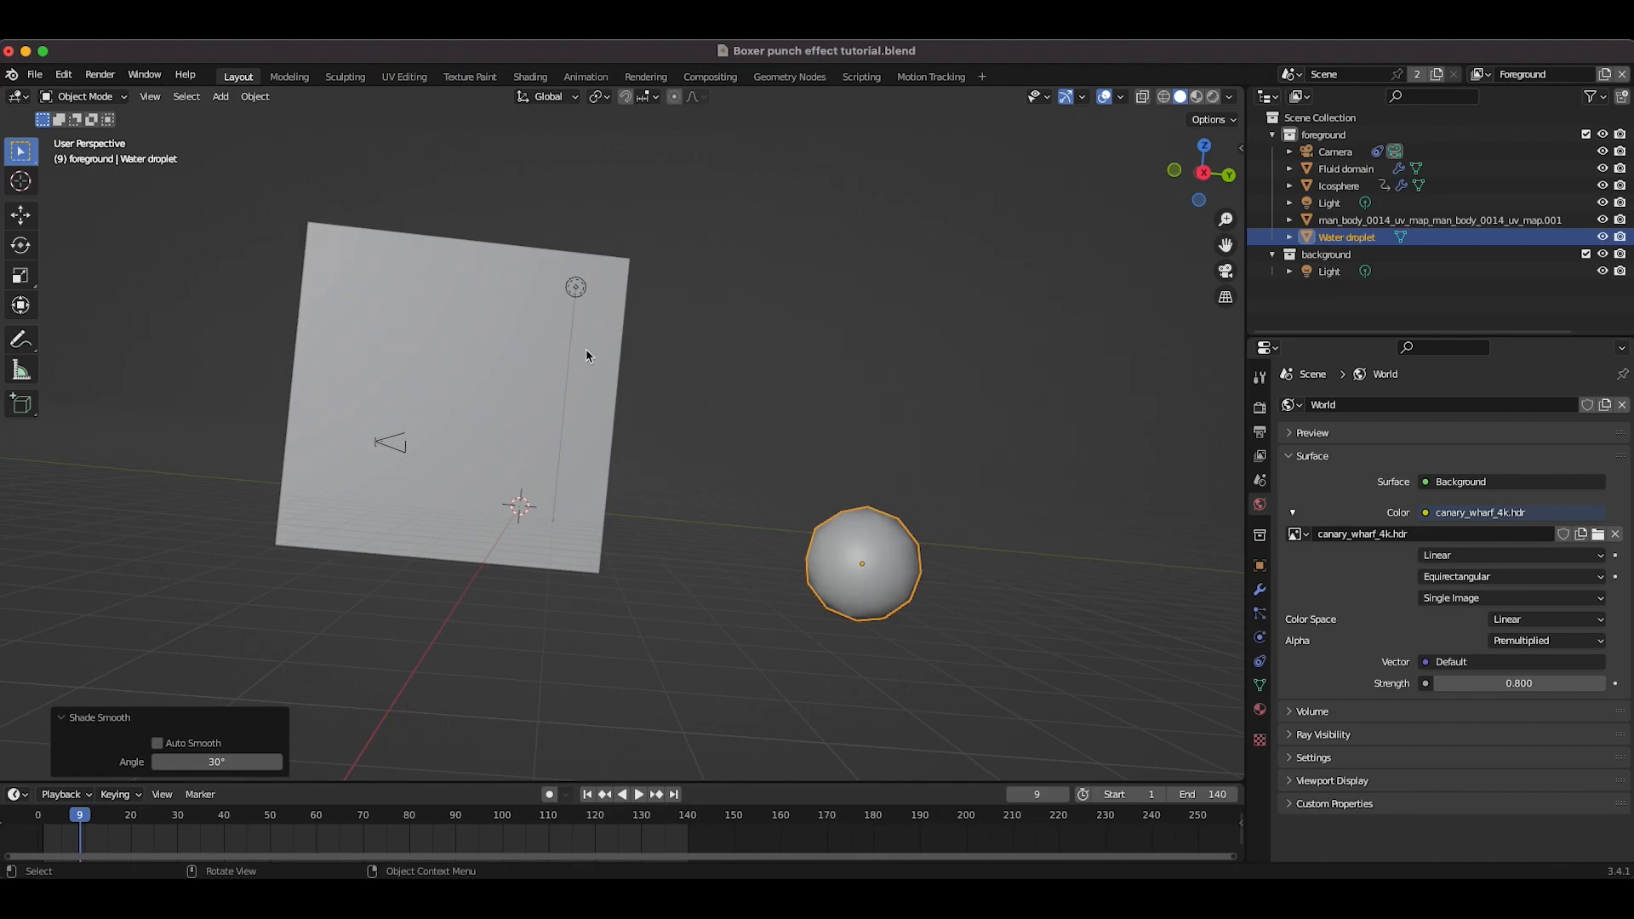
Step: Switch the viewport to the active camera view
middle_click_drag(557, 450, 626, 468)
left_click(148, 98)
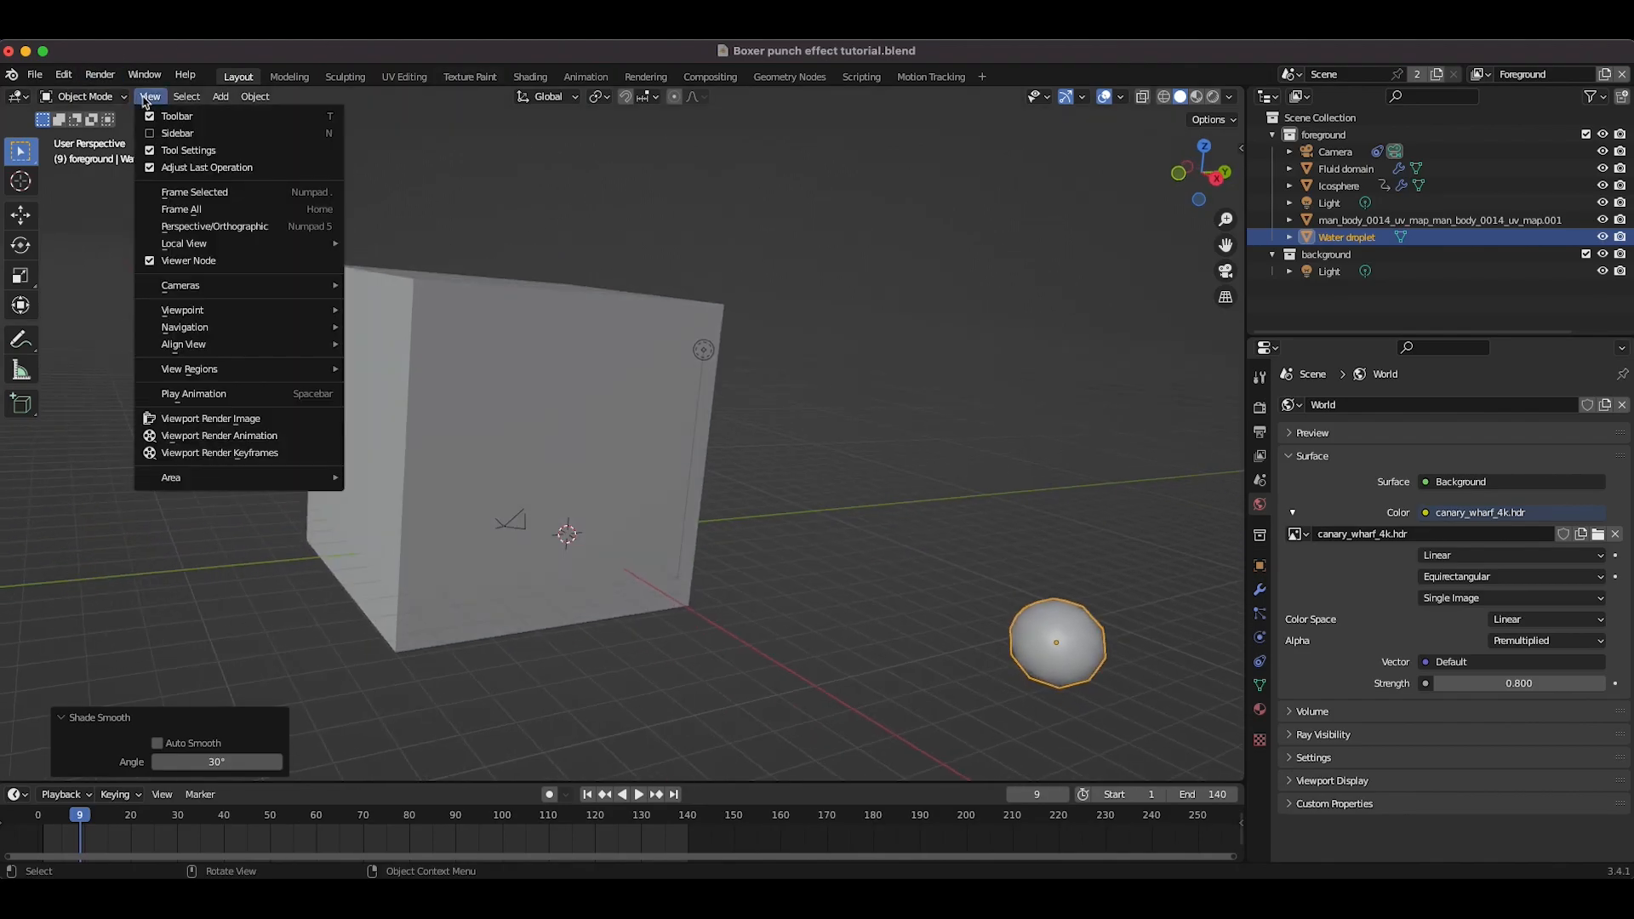
mouse_move(233, 318)
left_click(389, 309)
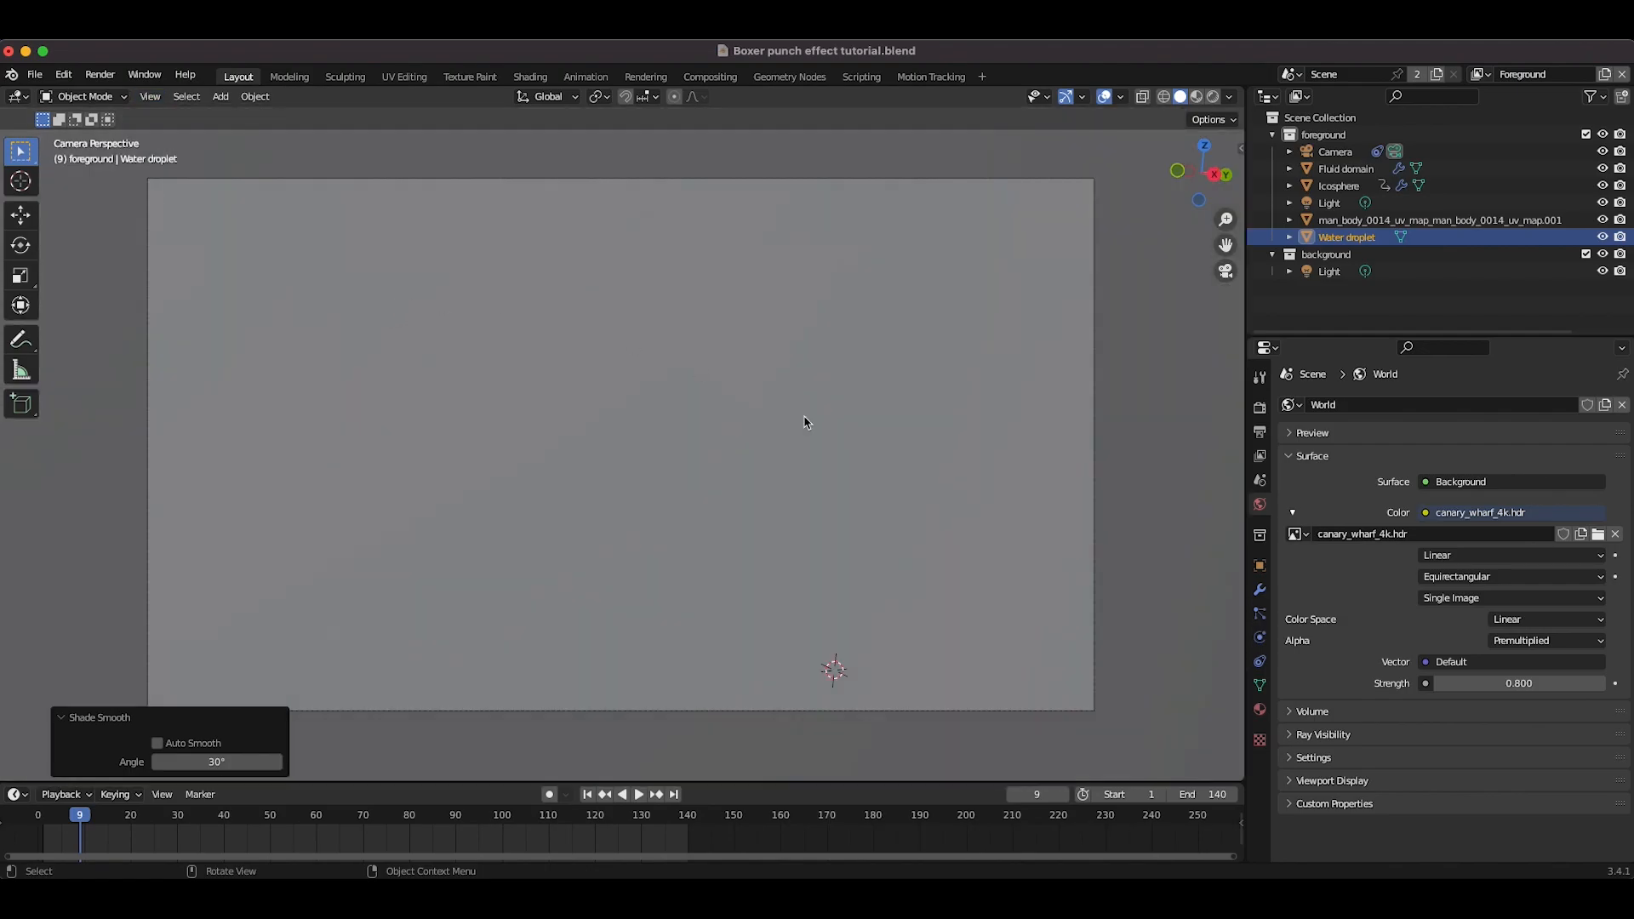
Step: Select the fluid domain and switch the viewport to solid shading
left_click(1345, 168)
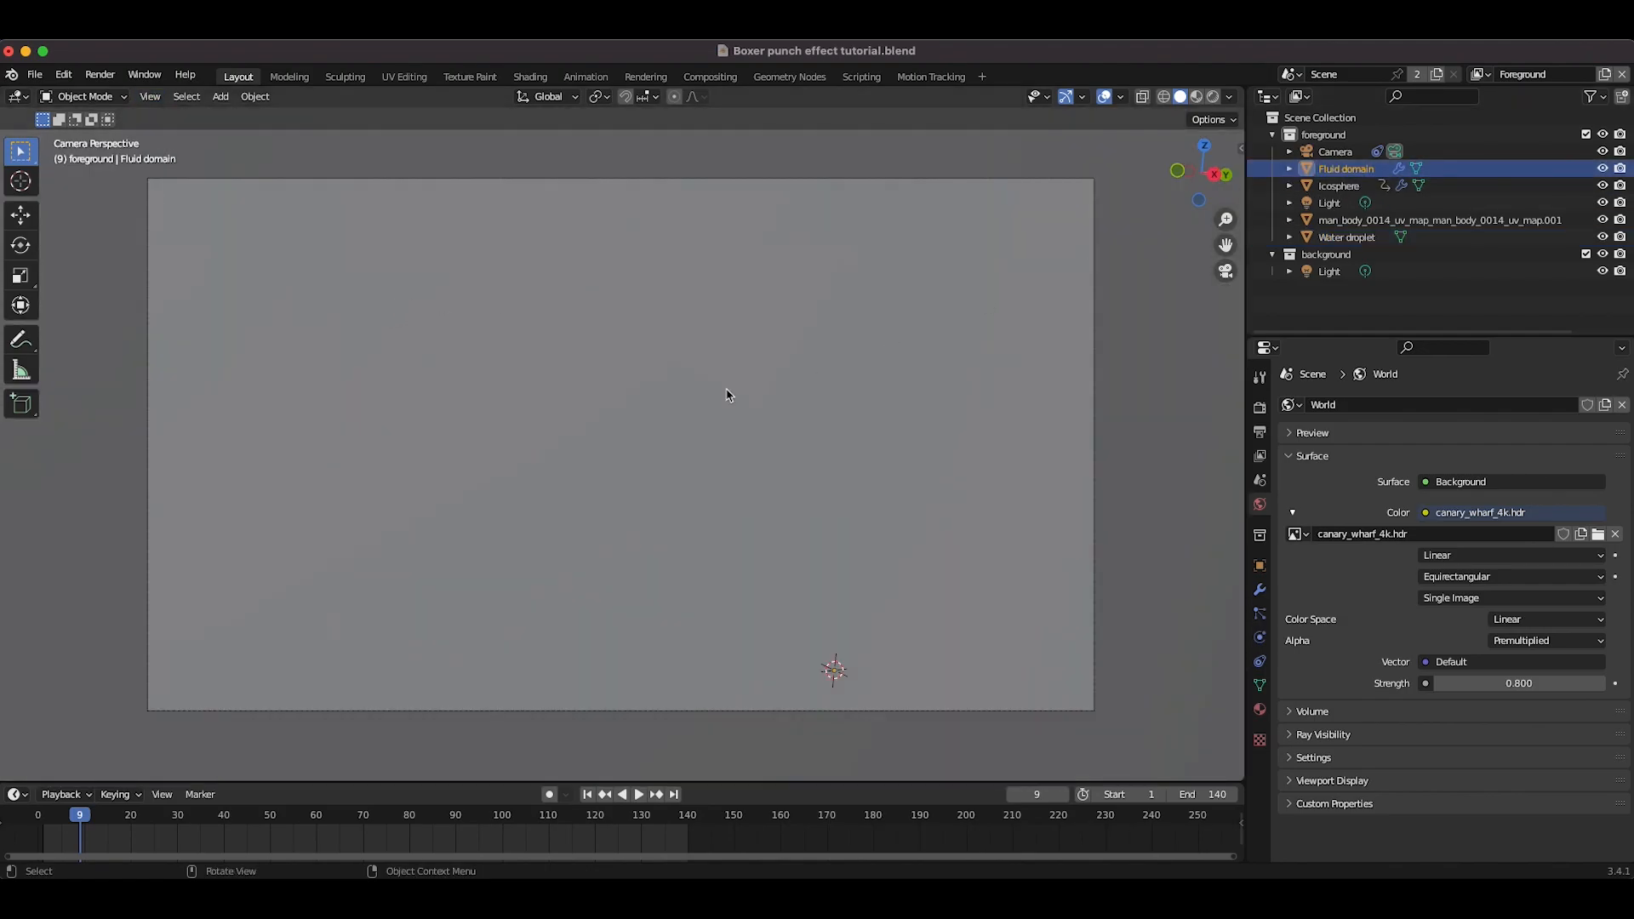
key("z")
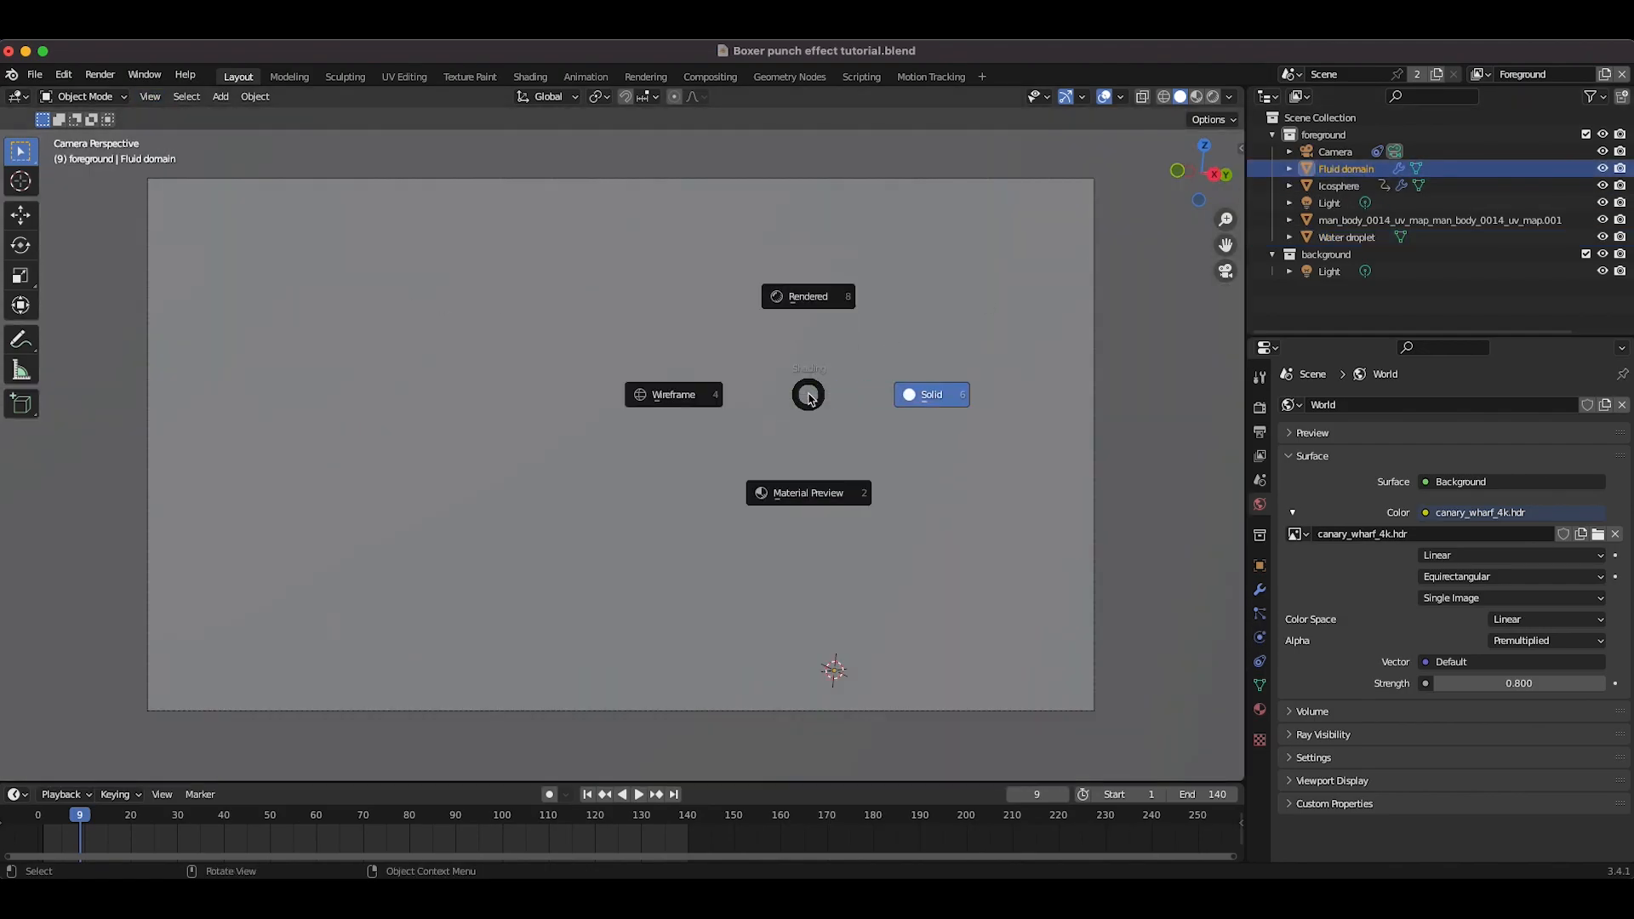
left_click(922, 404)
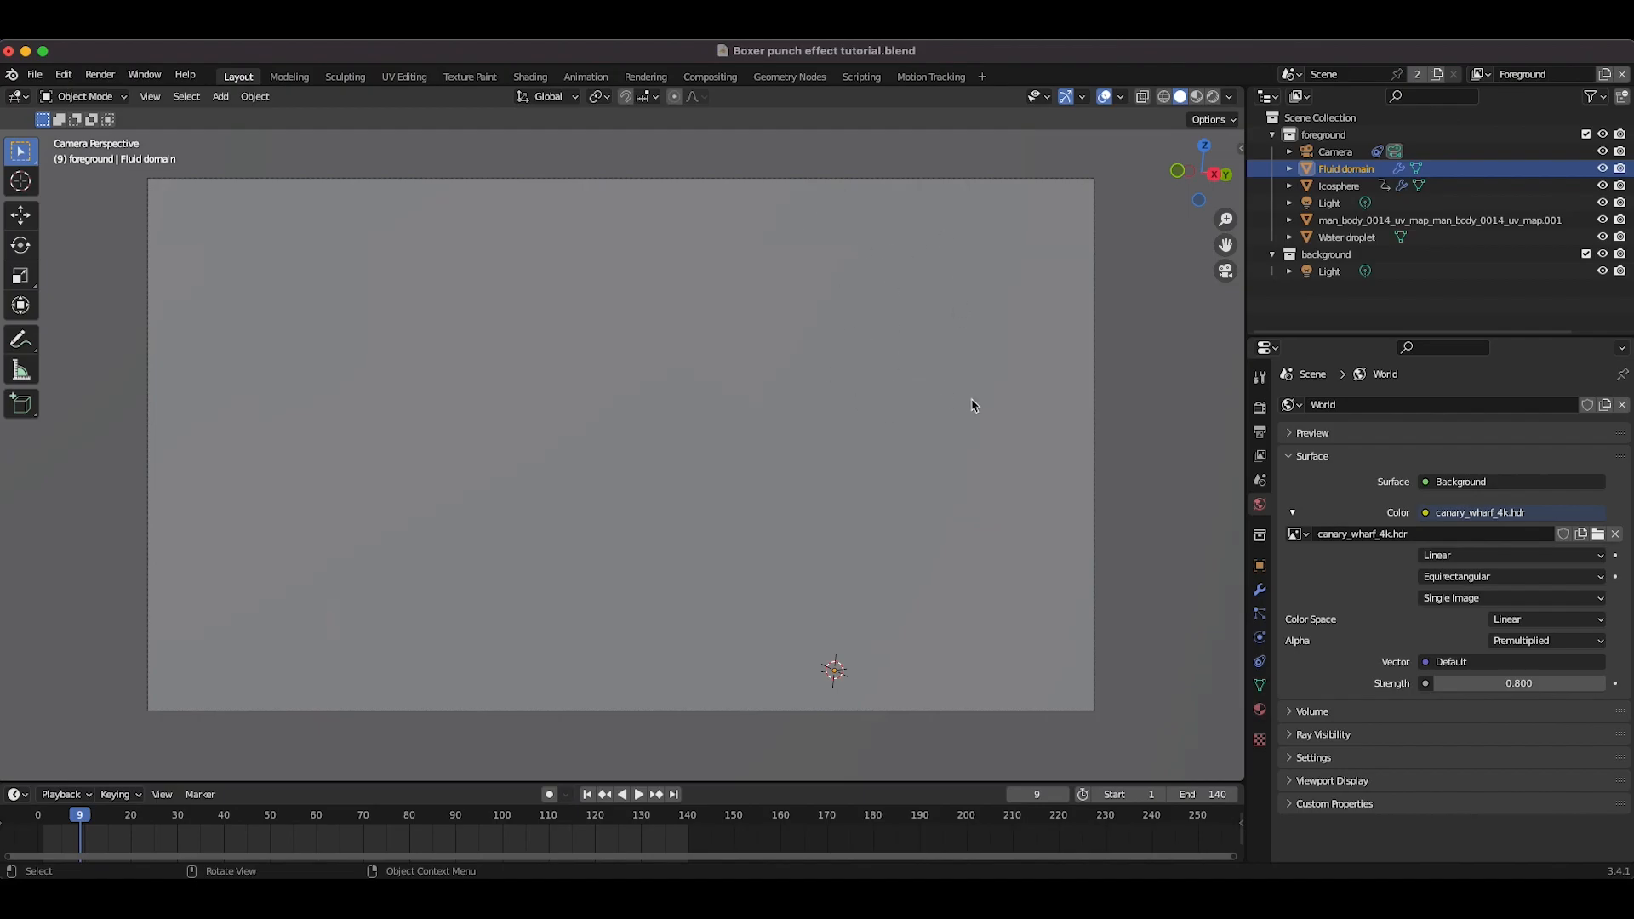
Step: Turn off Show Emitter in the Spray particle system's viewport display settings
left_click(1259, 613)
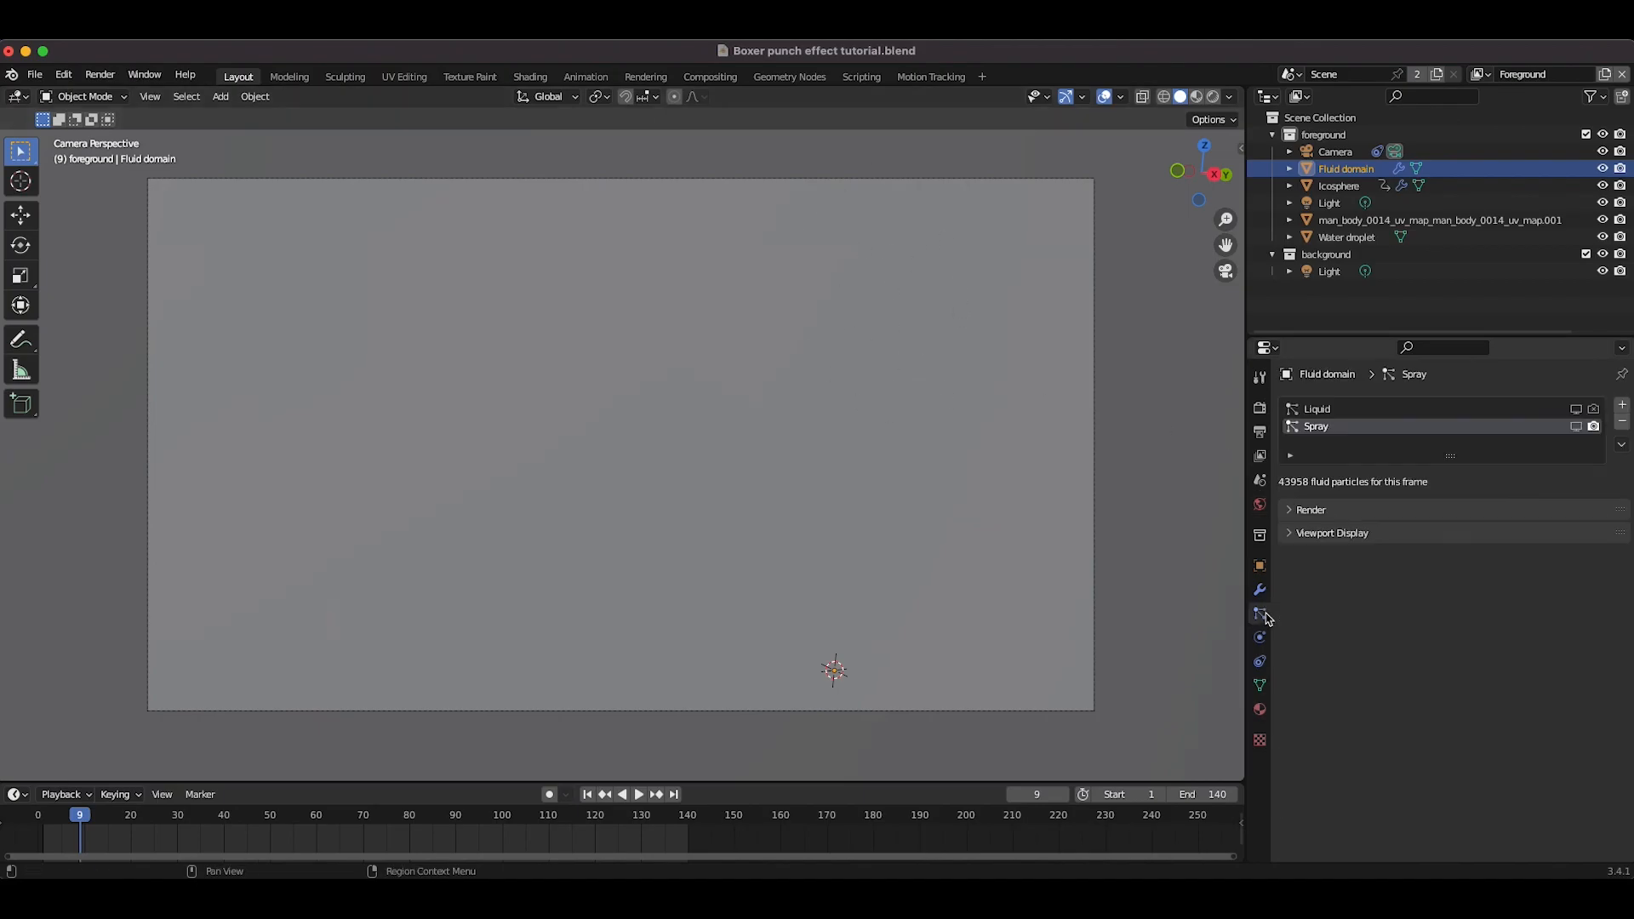
left_click(1289, 534)
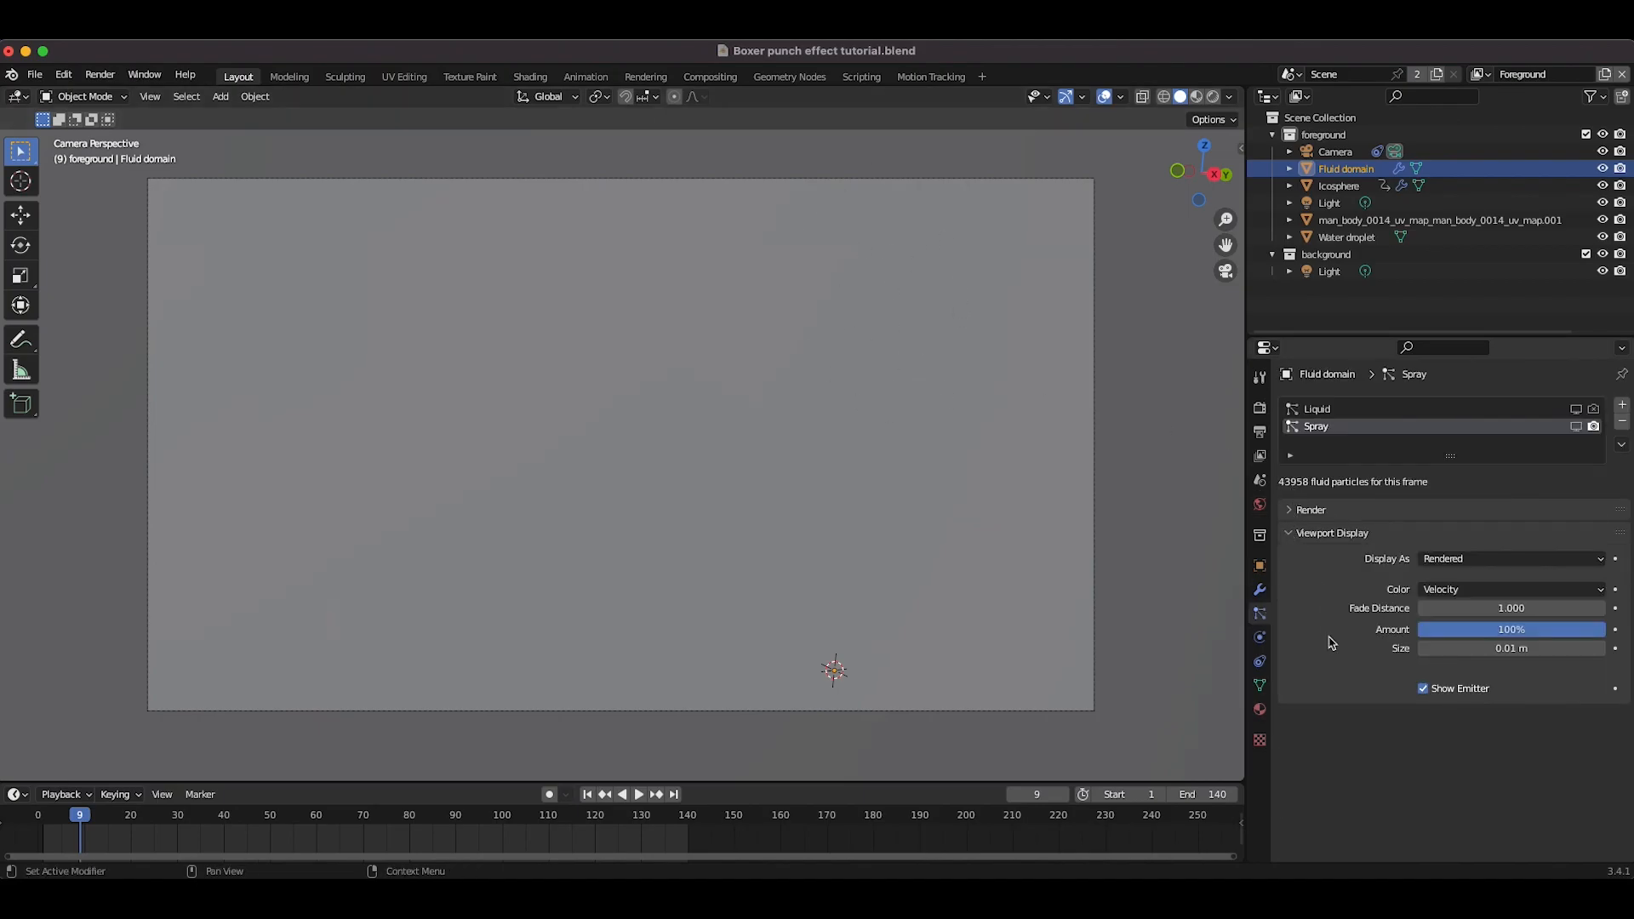
left_click(1423, 690)
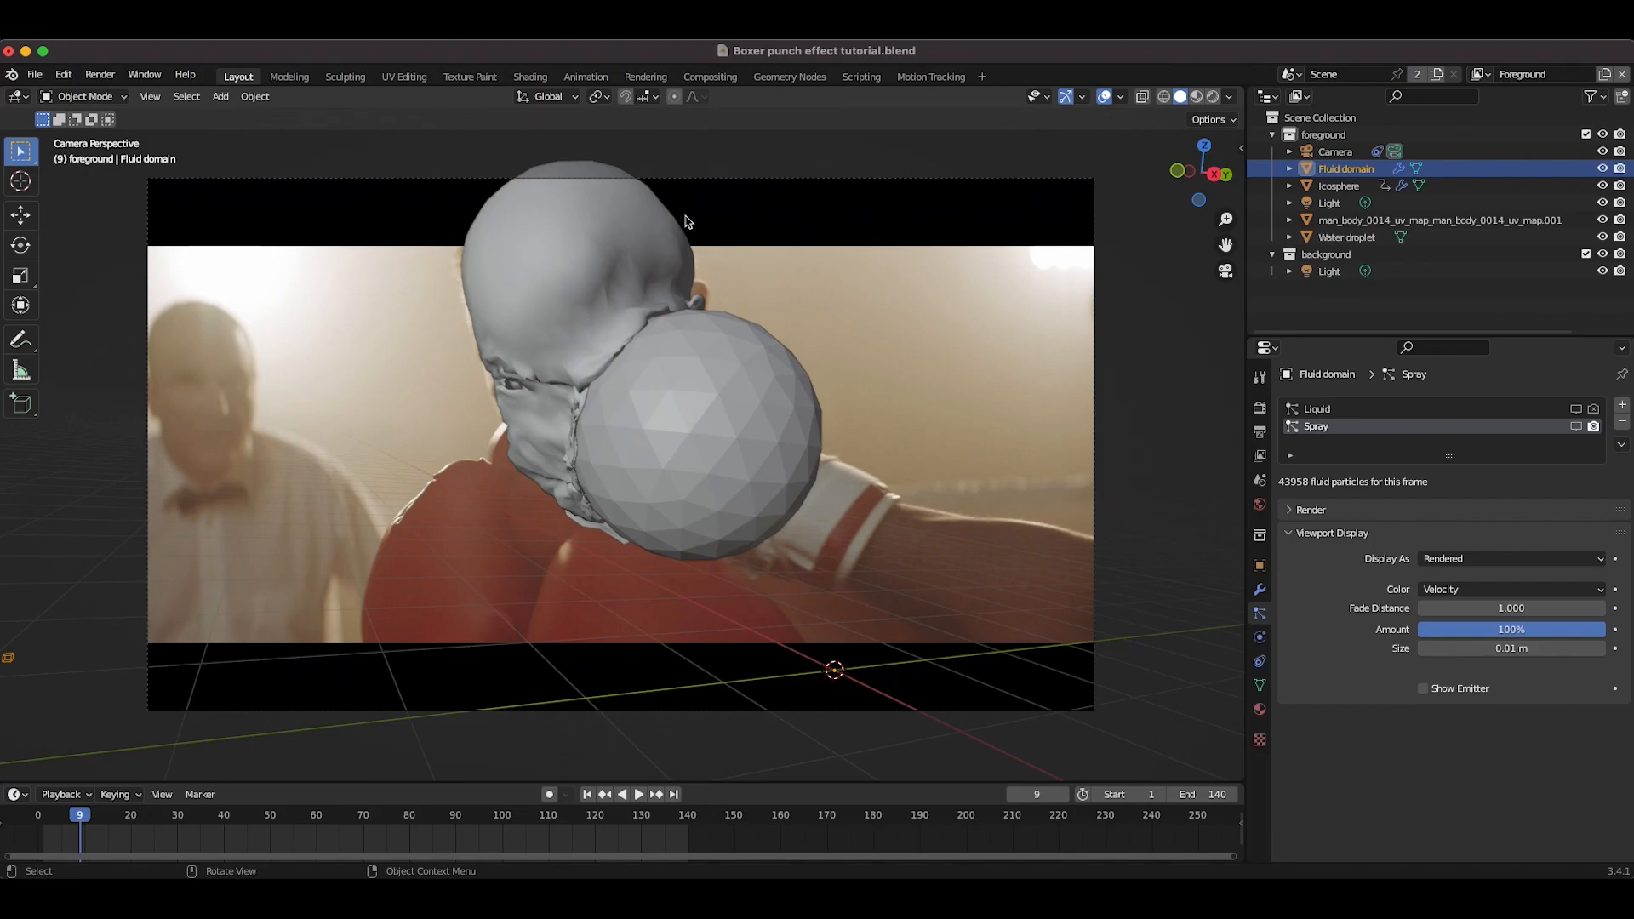
Step: Turn off Show Emitter for rendering and enable viewport display of the Spray particle system
left_click(1302, 513)
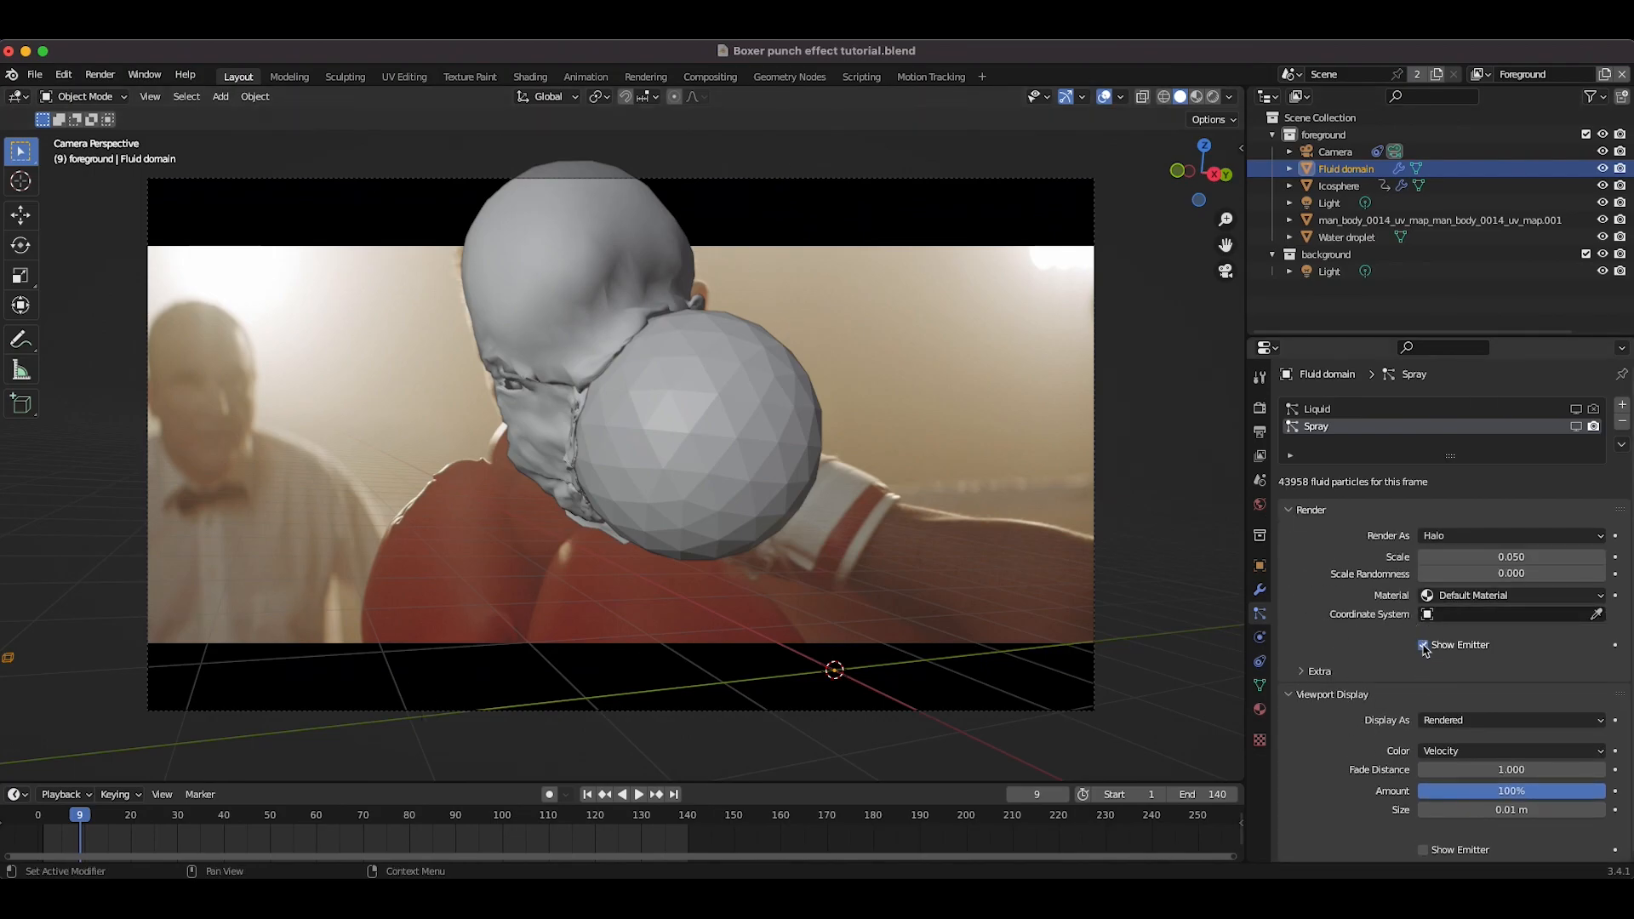
left_click(1424, 645)
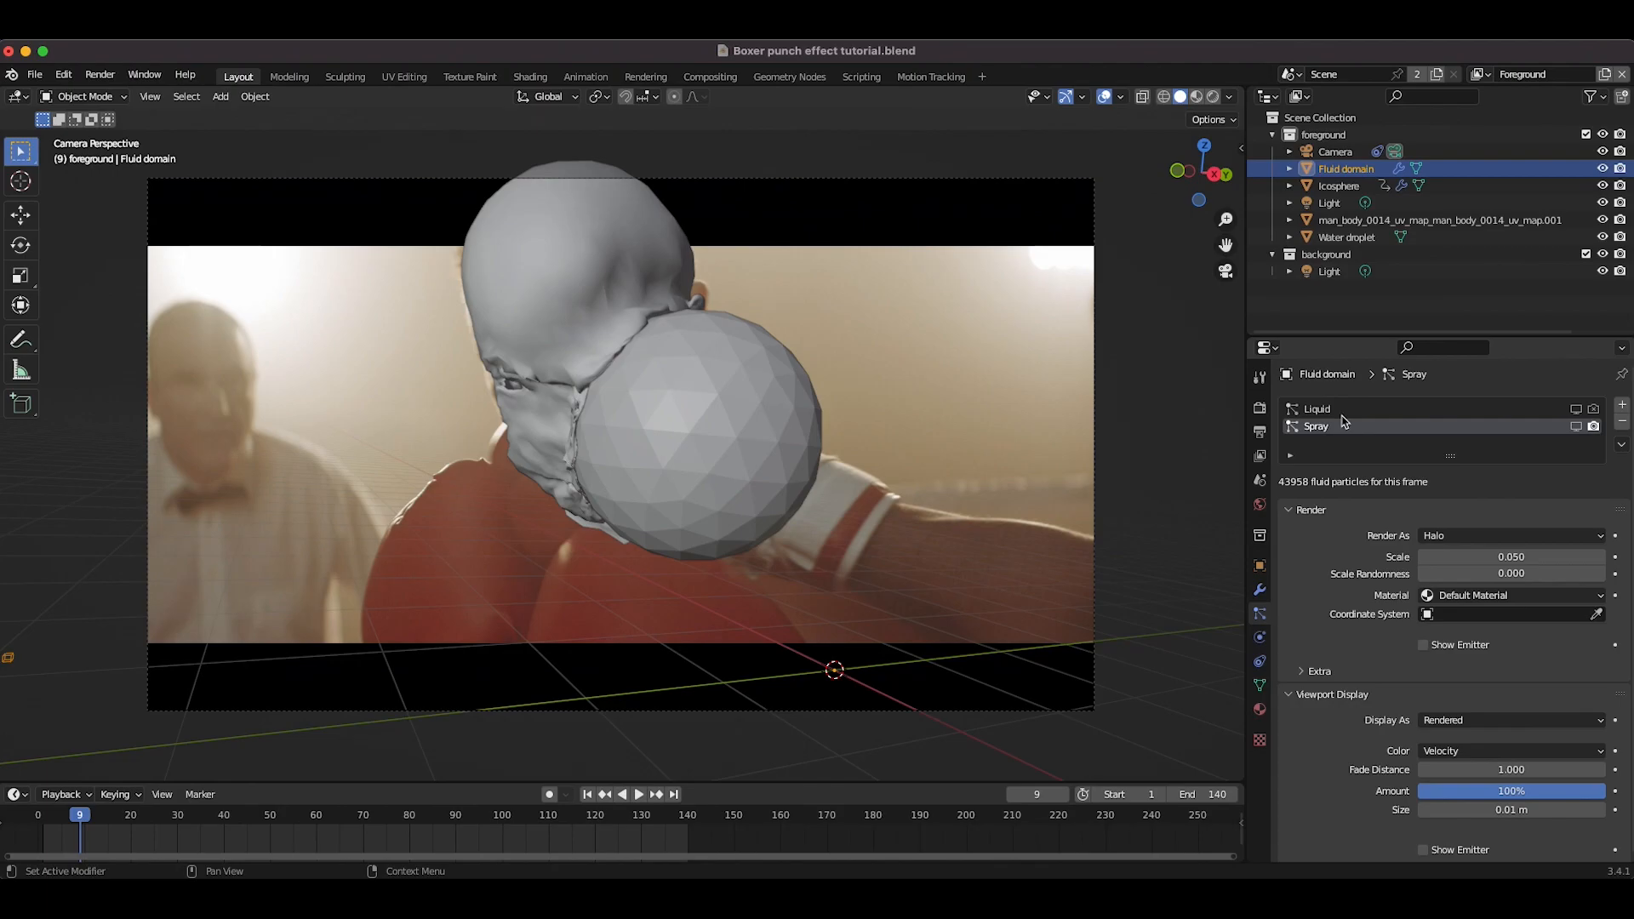
left_click(1576, 426)
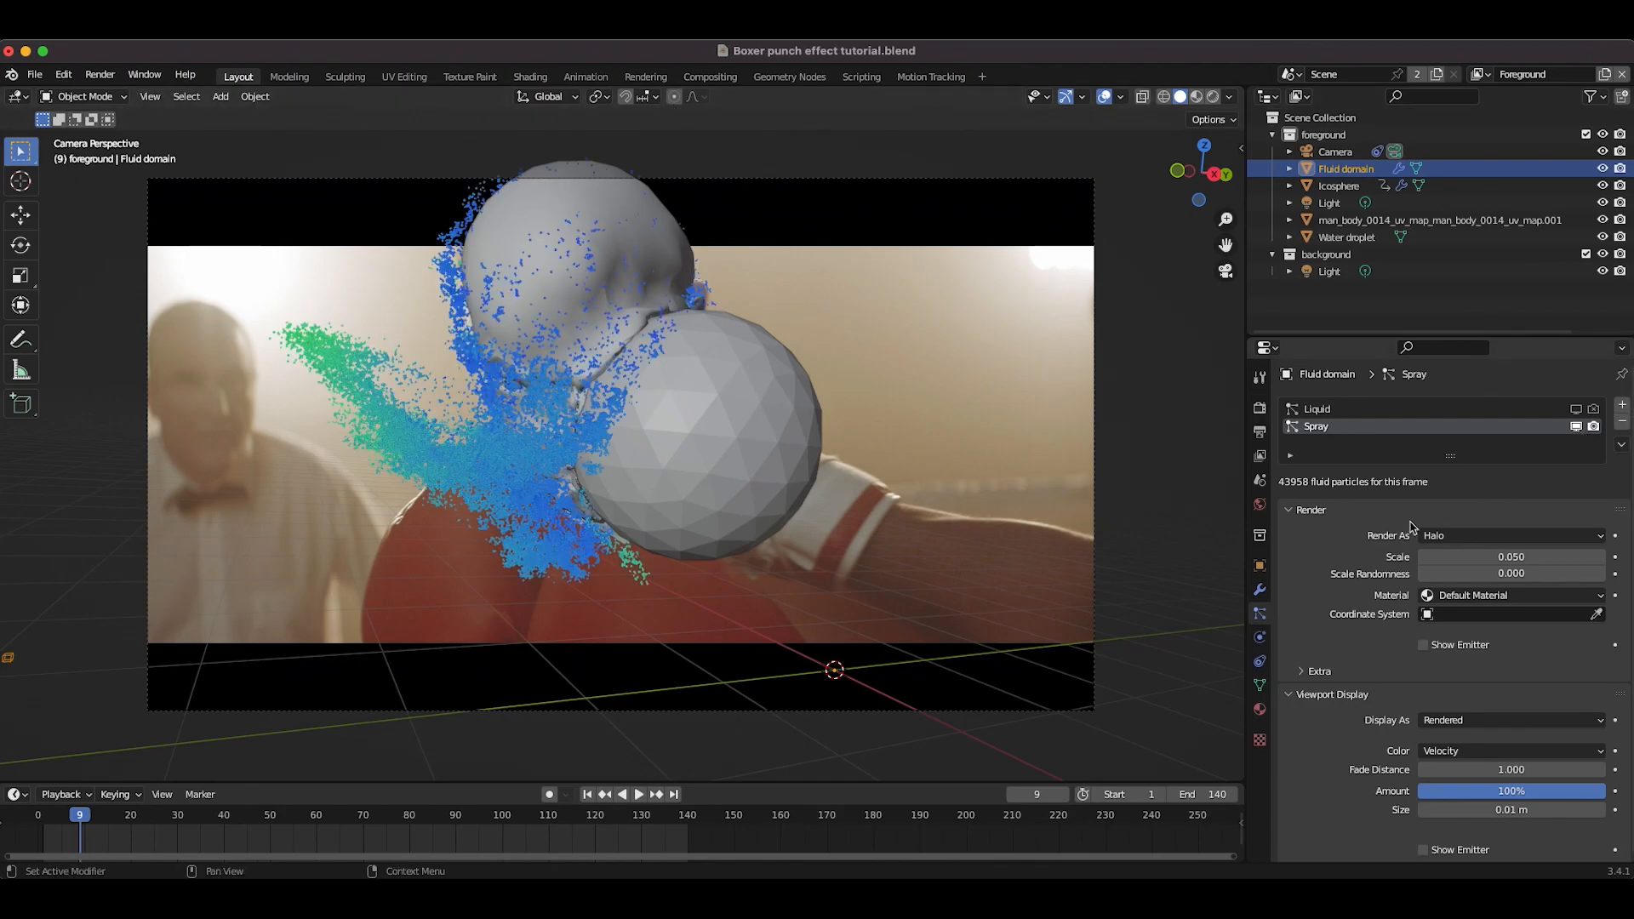
Step: Render the spray particles as Object instances using the Water droplet as the instance object
left_click(1441, 536)
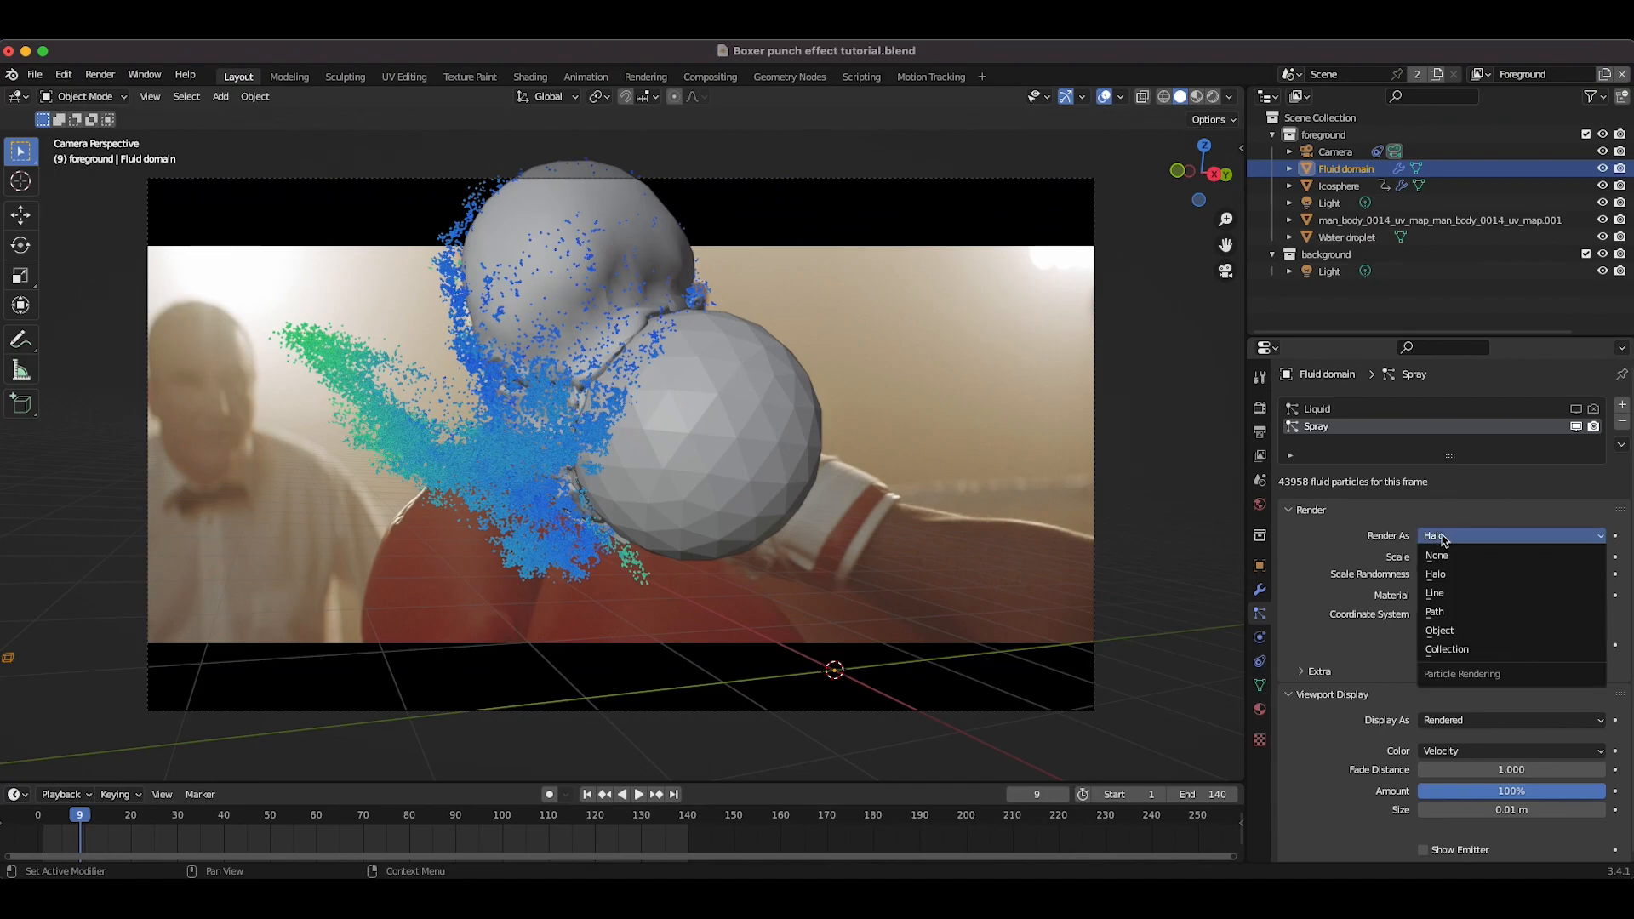
left_click(1445, 631)
left_click(1462, 663)
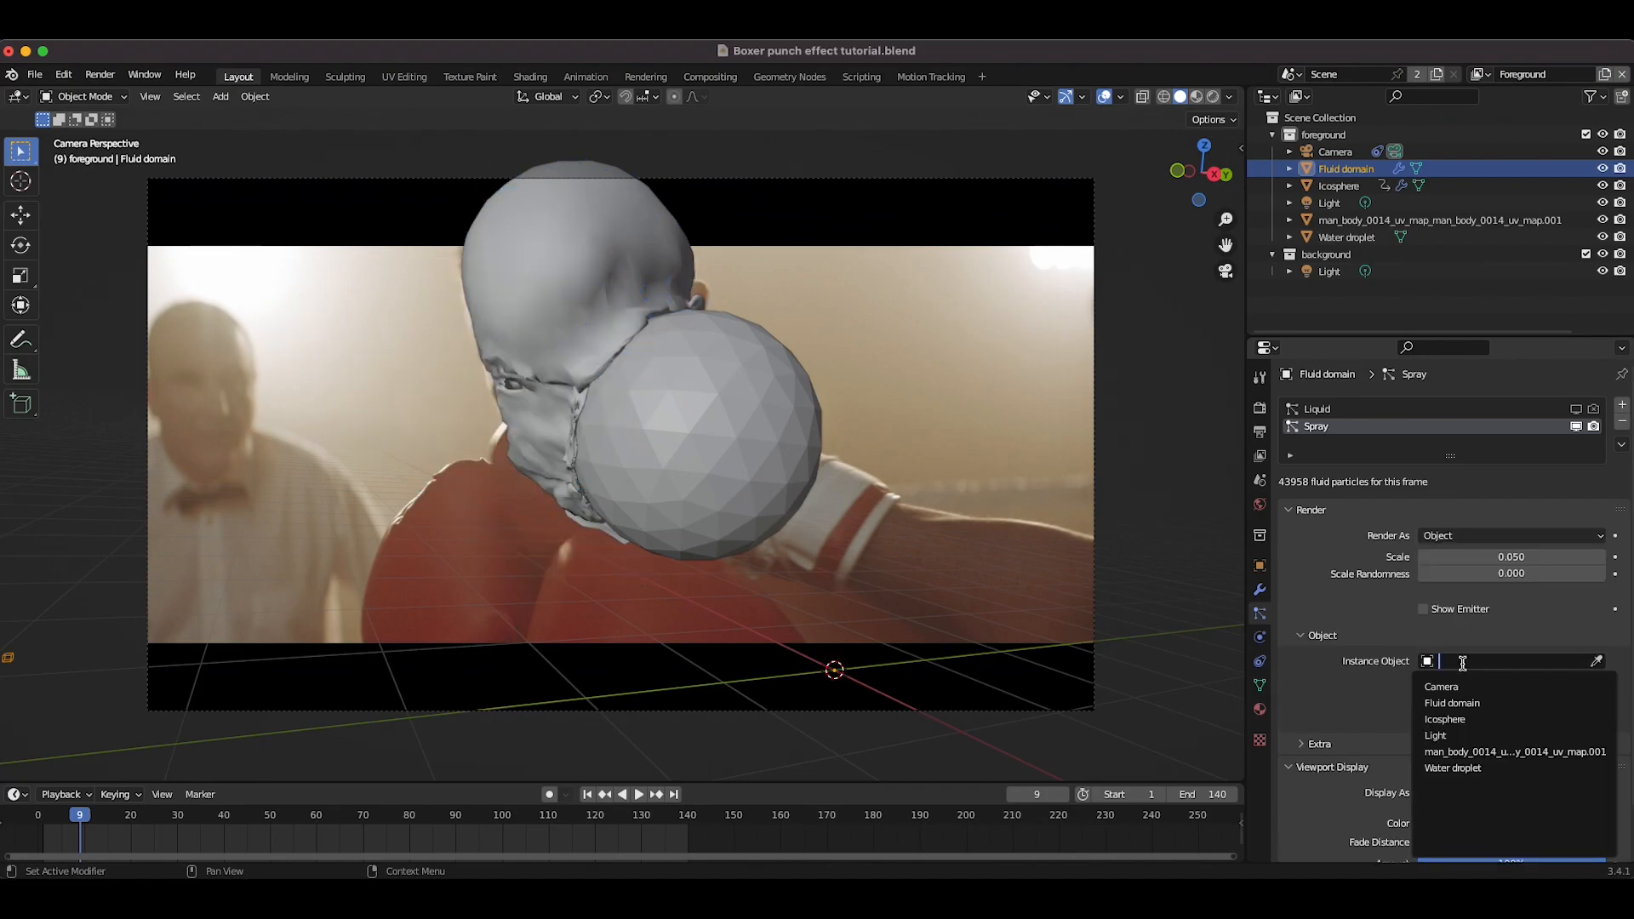
left_click(1506, 768)
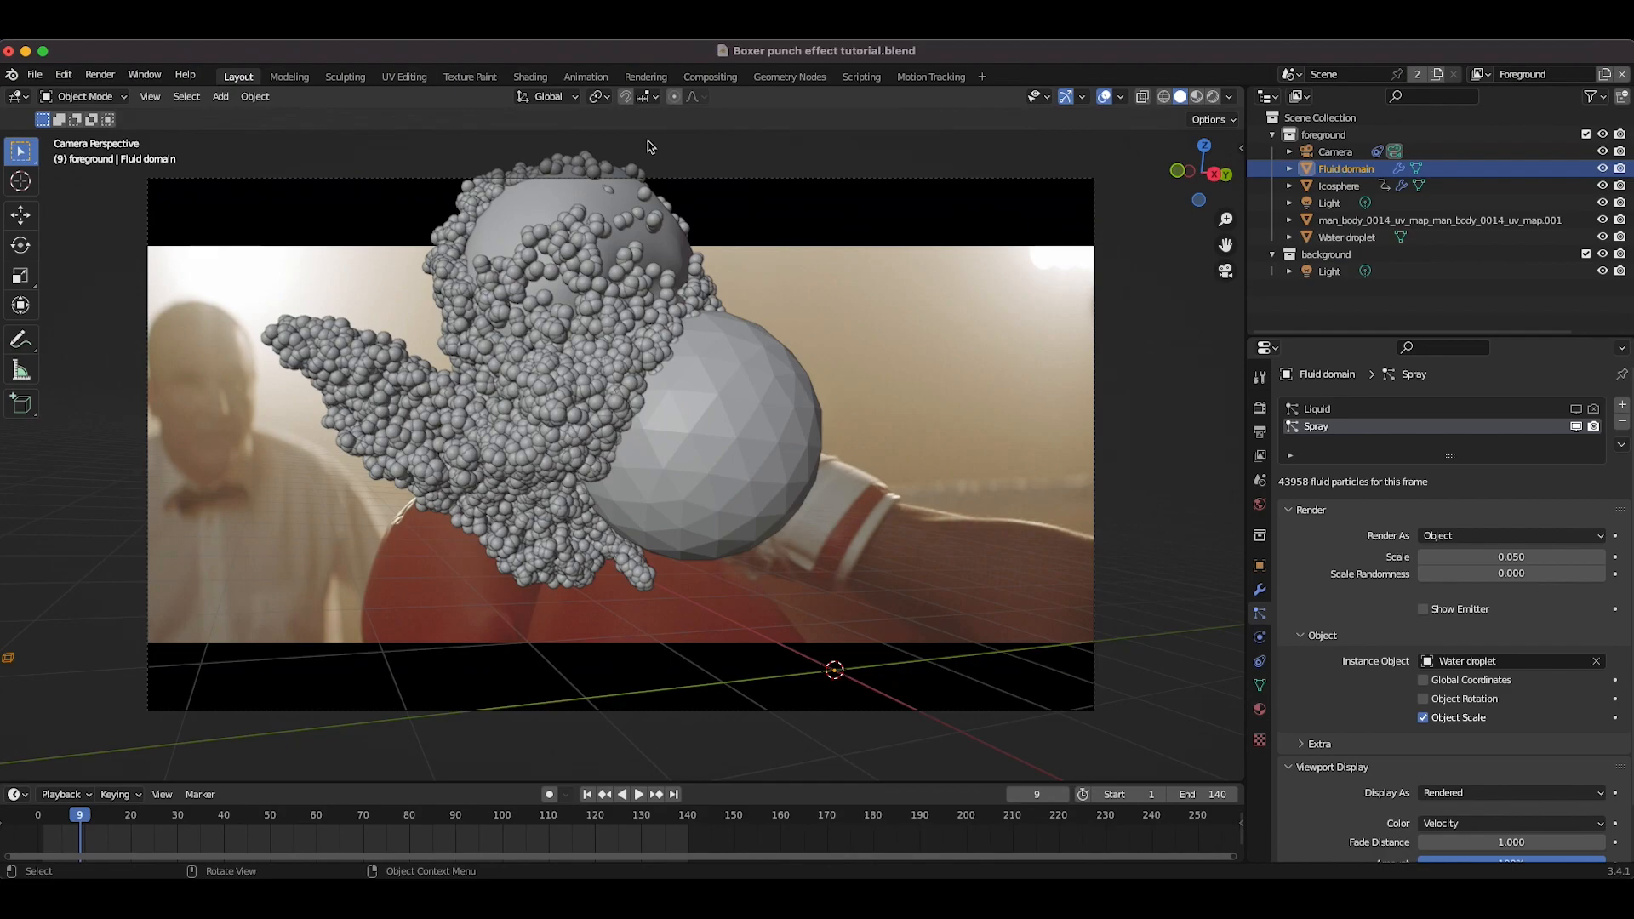
Step: Set the spray particle scale to 0.02 and the scale randomness to 1
left_click(1508, 556)
left_click(1508, 557)
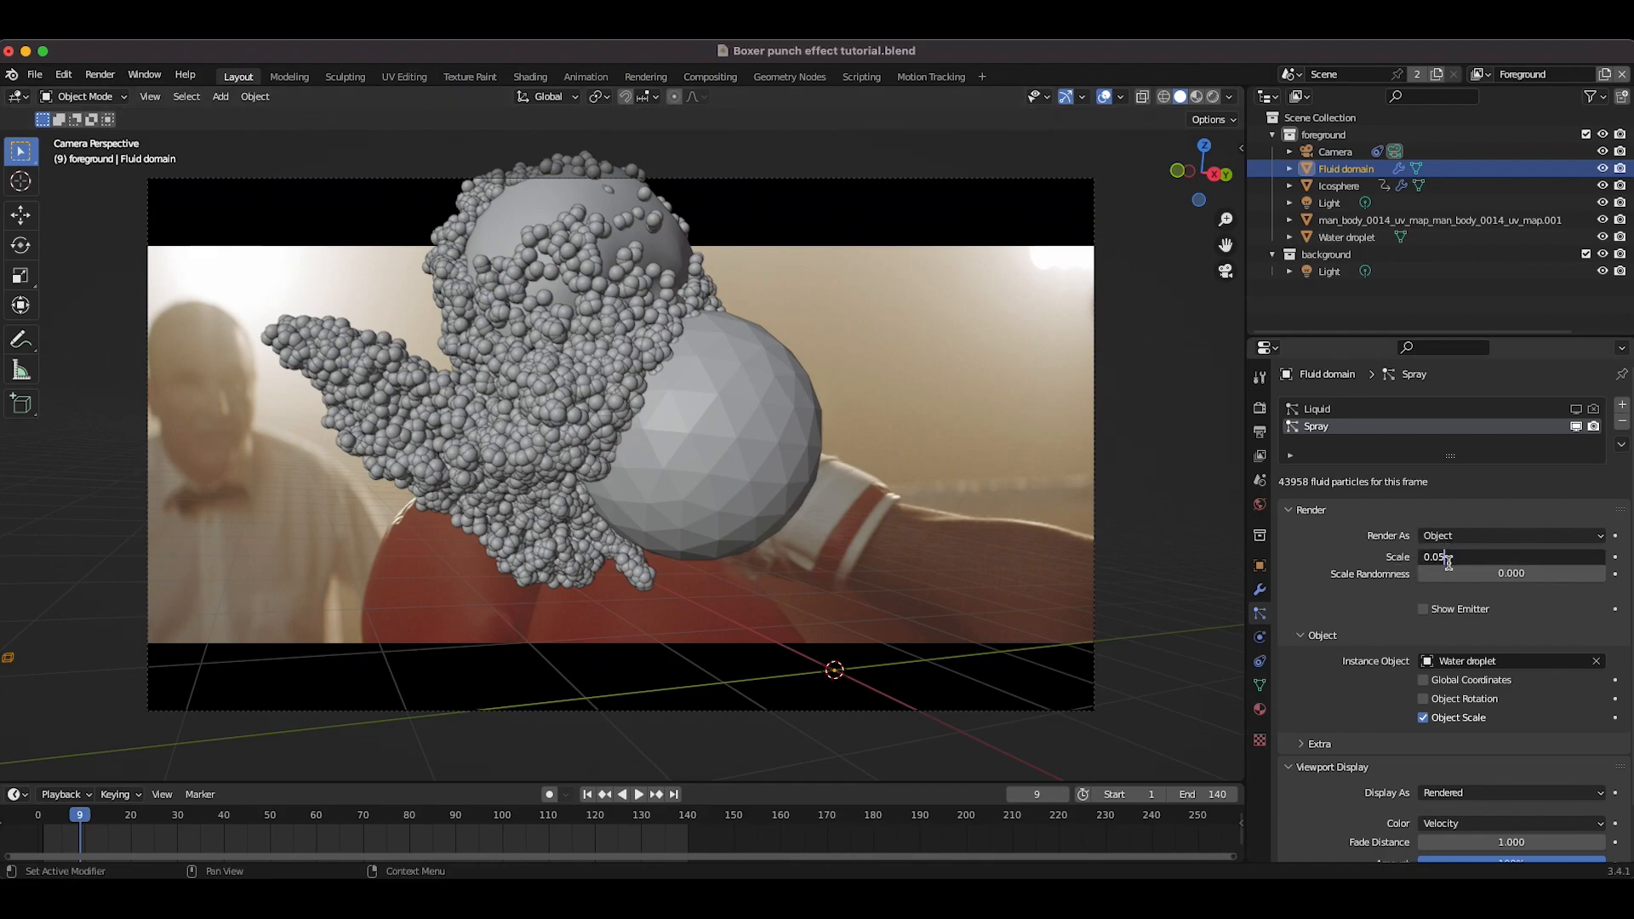
type("2")
key("Return")
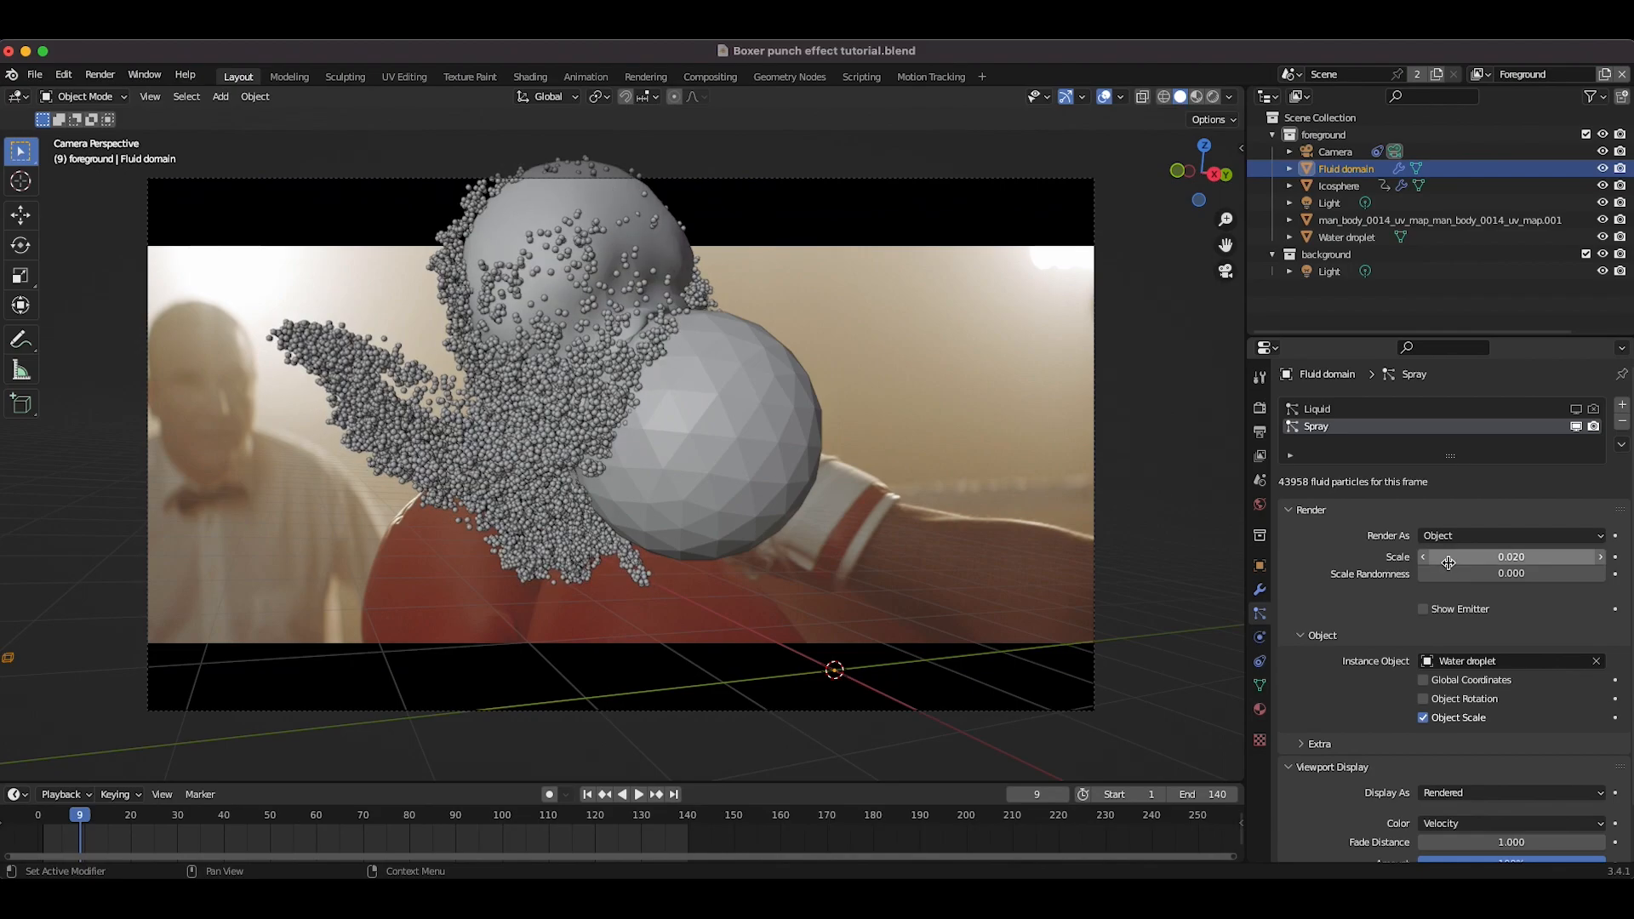
left_click_drag(1462, 570, 1549, 570)
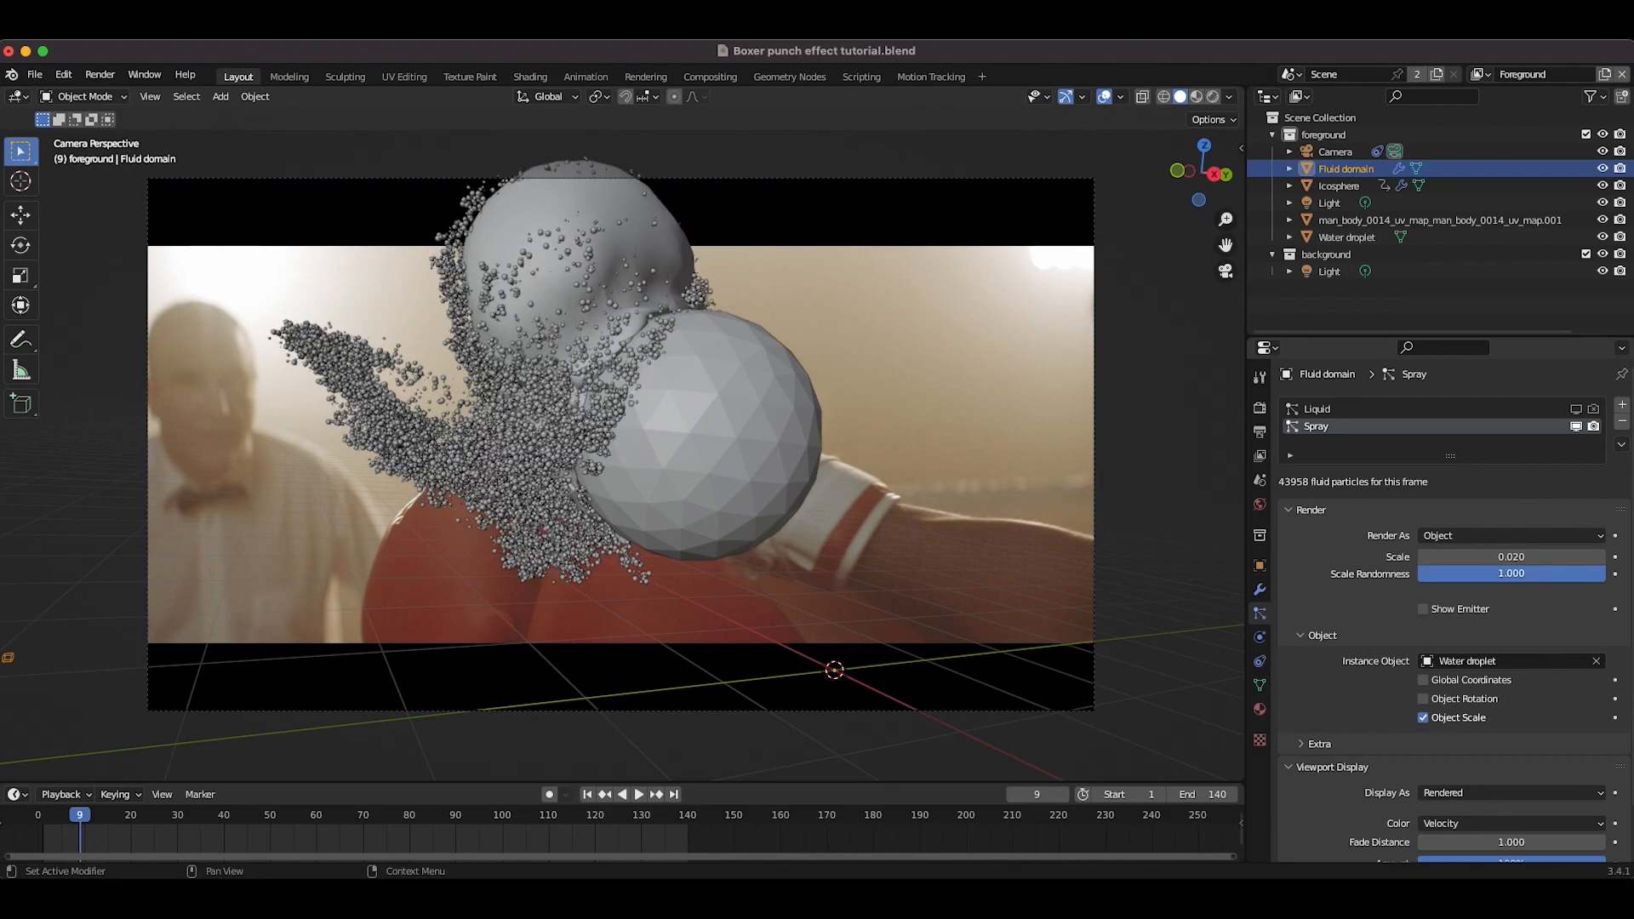
Step: Scale the water droplet object down to about 0.376
left_click(1348, 238)
key("s")
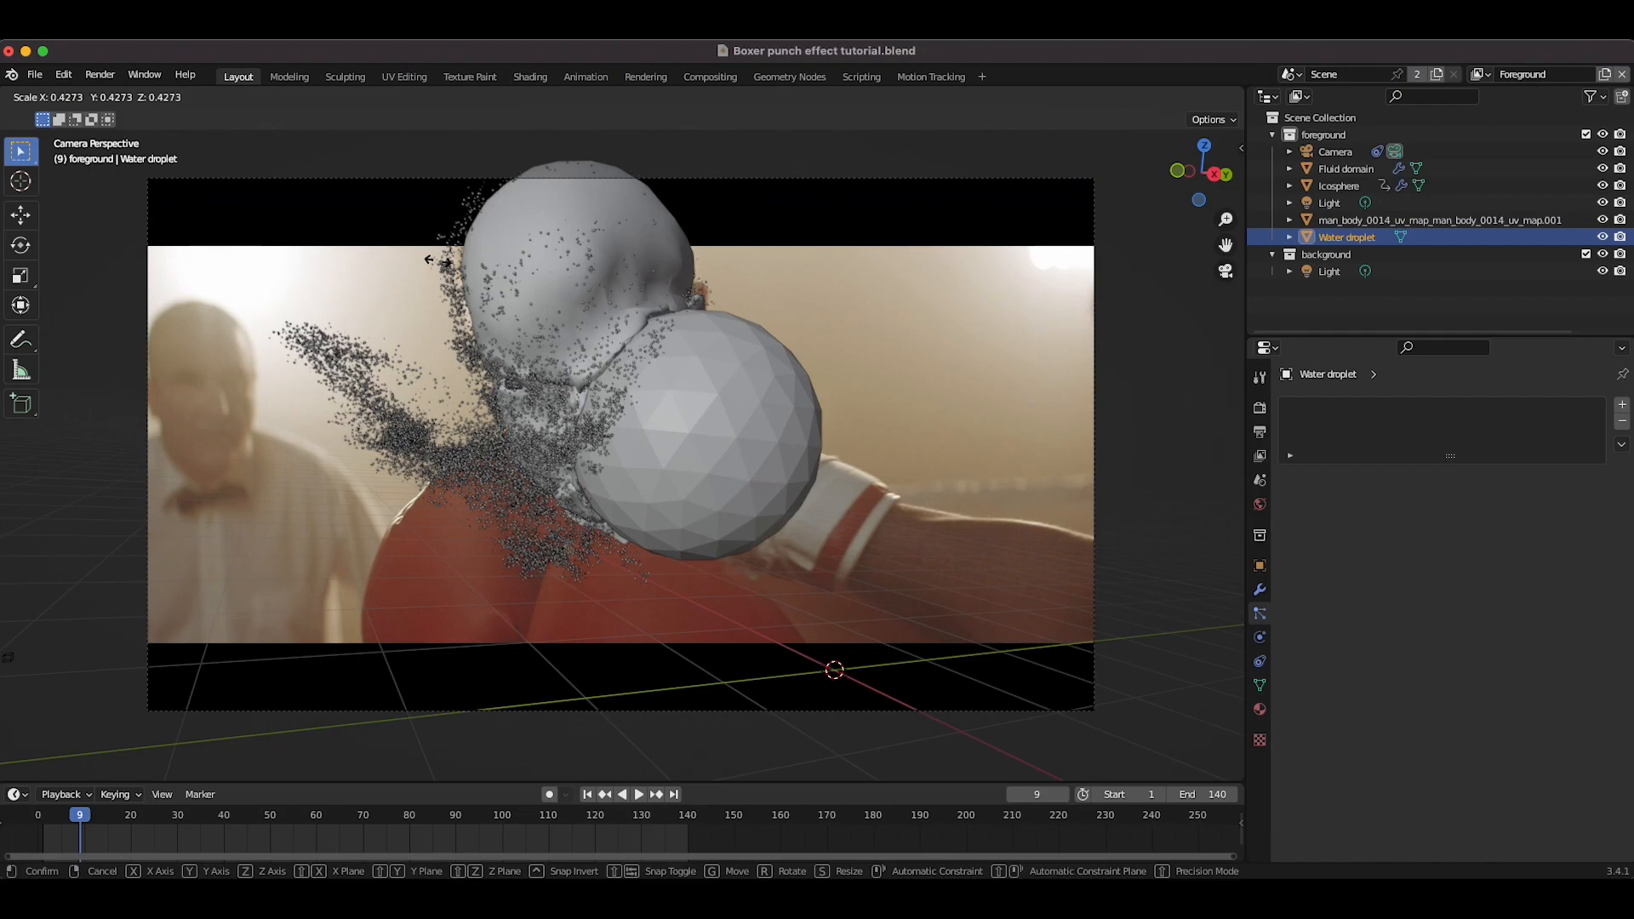
left_click(617, 292)
Step: Switch the viewport to rendered shading
key("z")
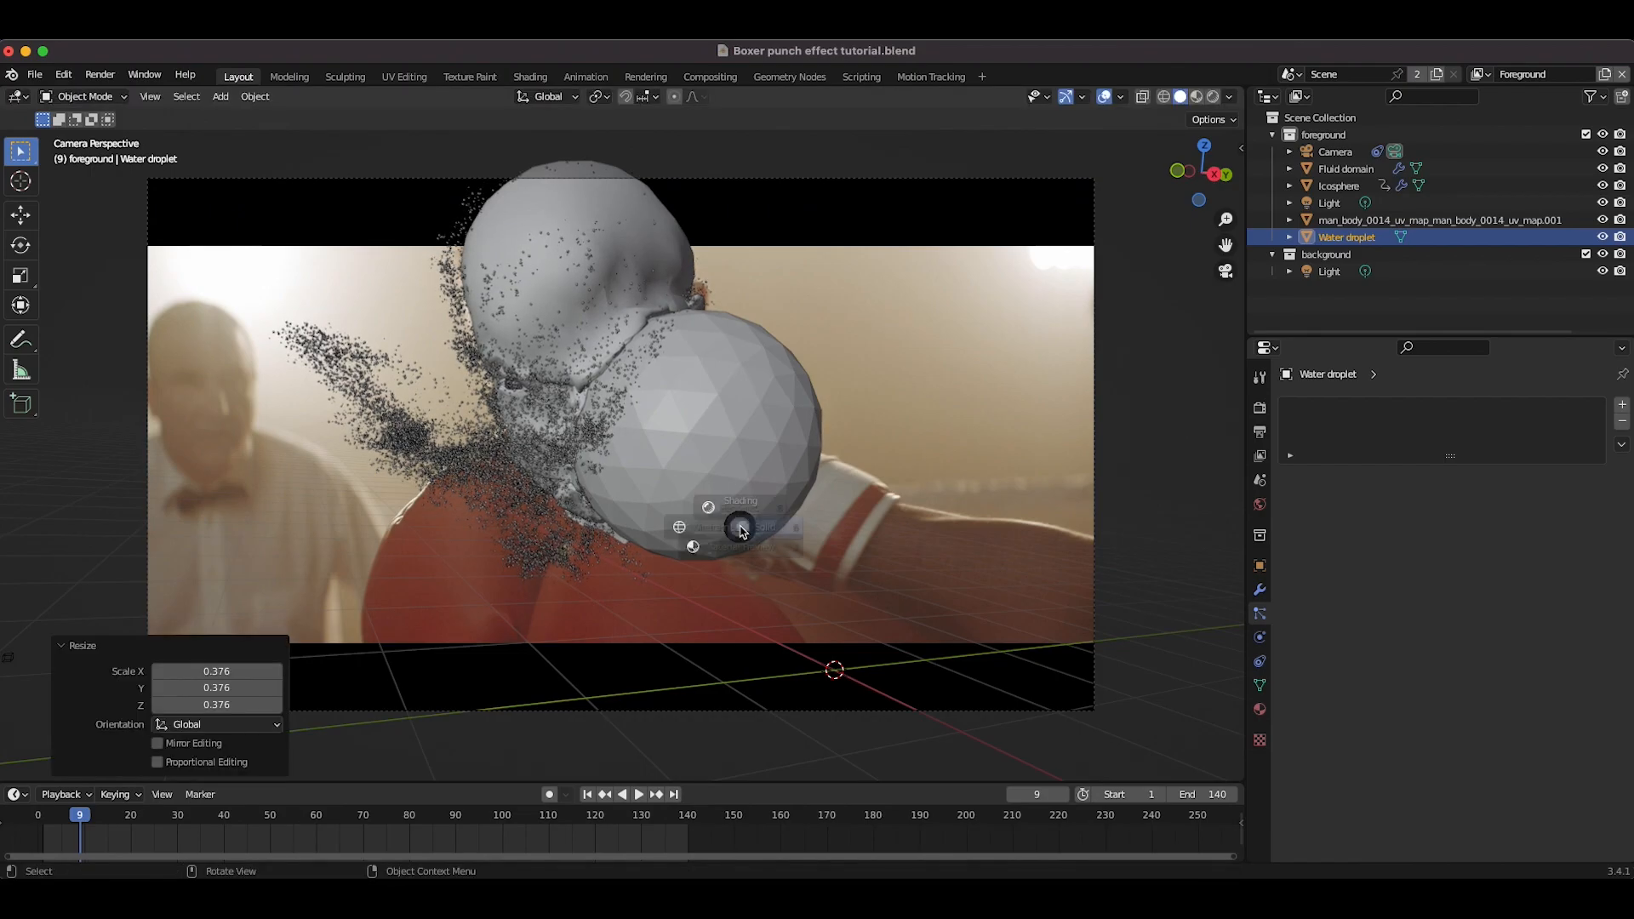
left_click(742, 431)
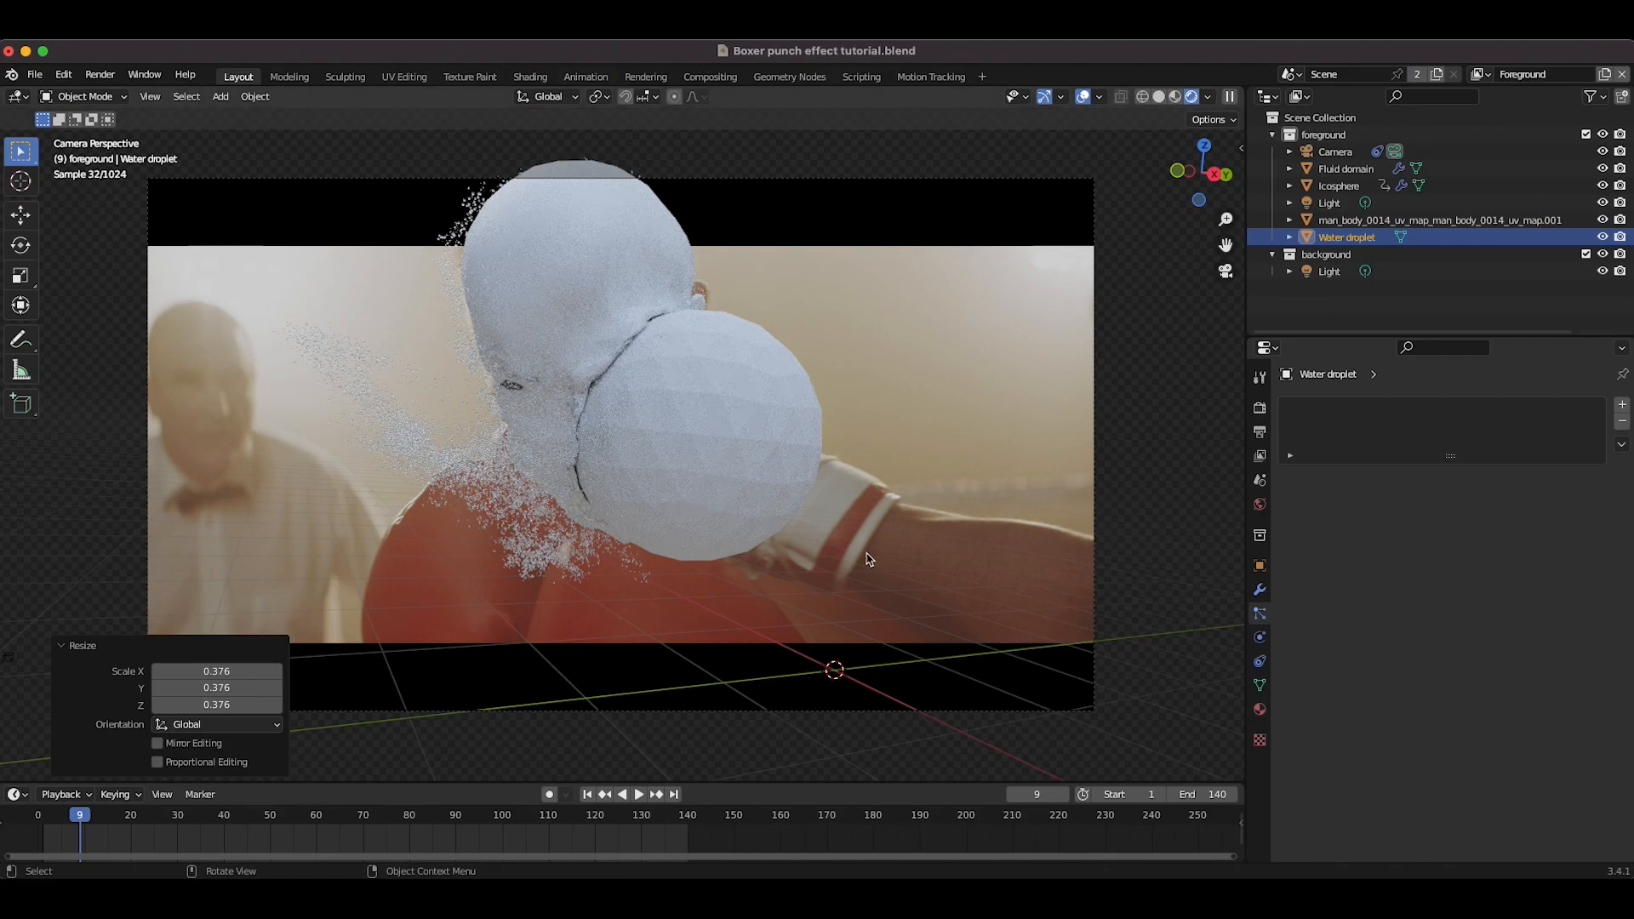
left_click(765, 335)
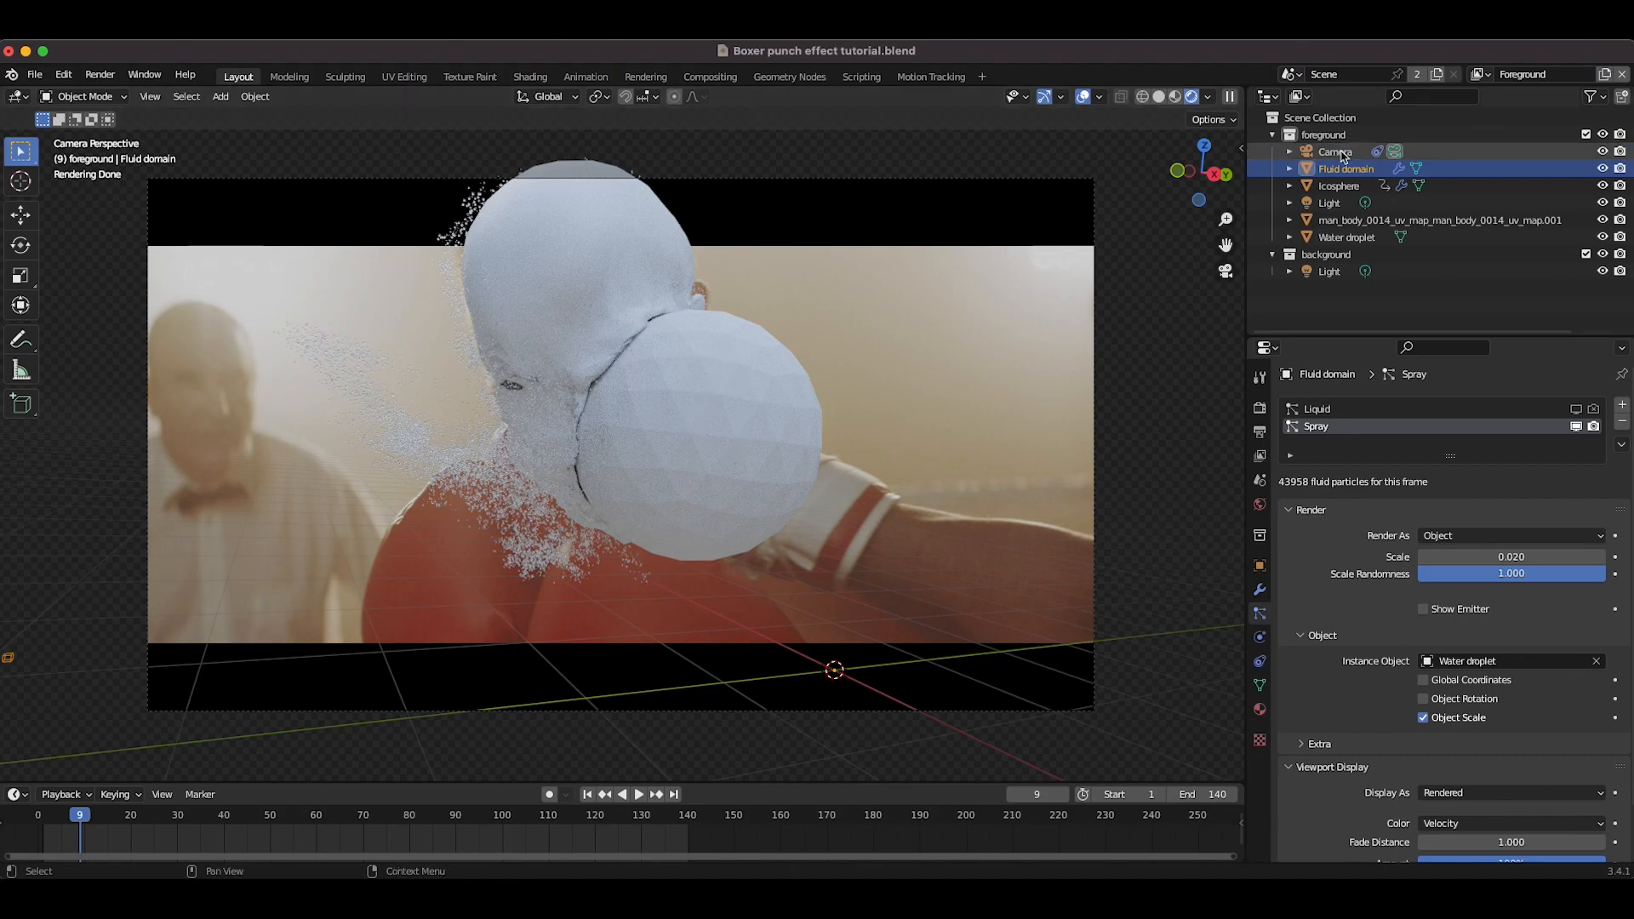
Step: Hide the icosphere in the viewport
left_click(1332, 188)
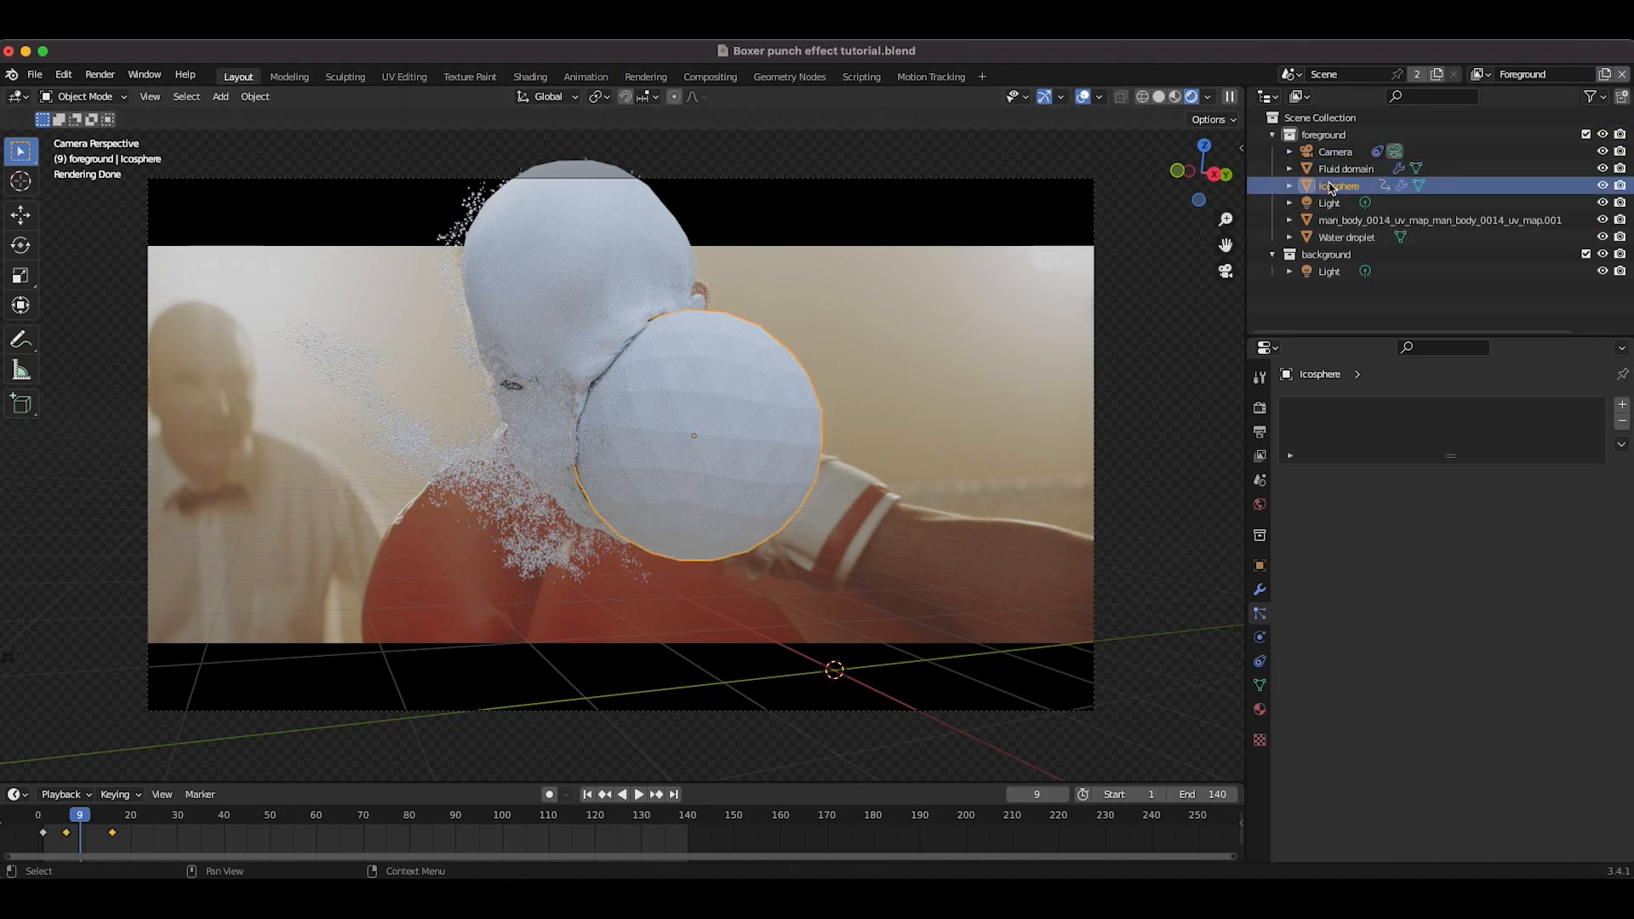
left_click(1602, 185)
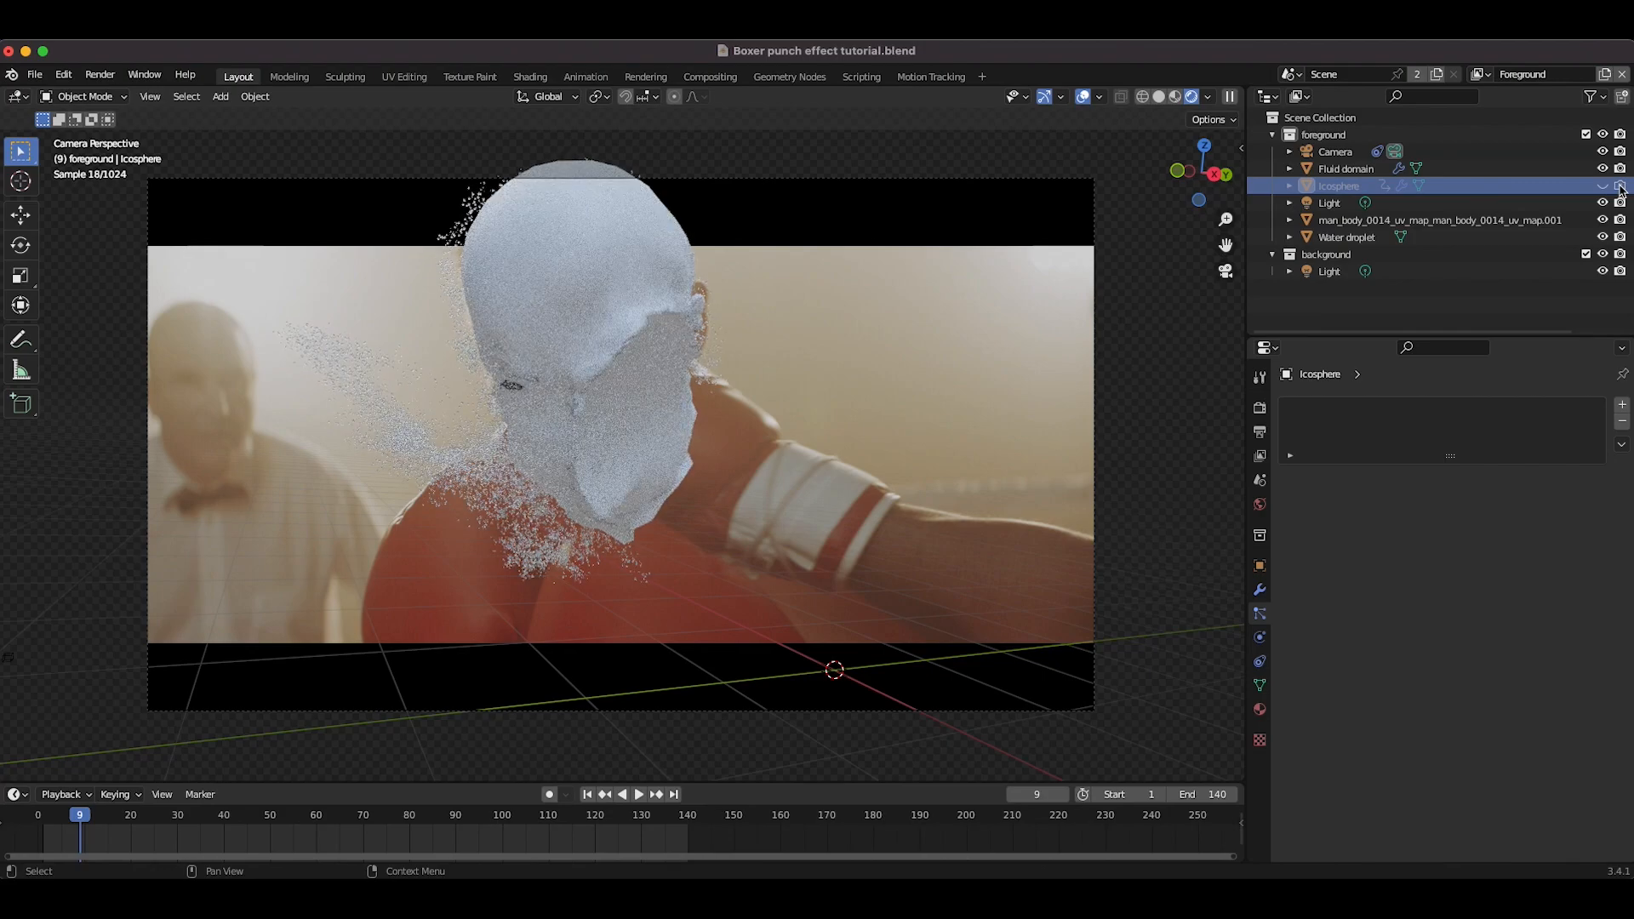
Step: Select the head mesh and enable the holdout and indirect-only restriction columns in the outliner
left_click(706, 350)
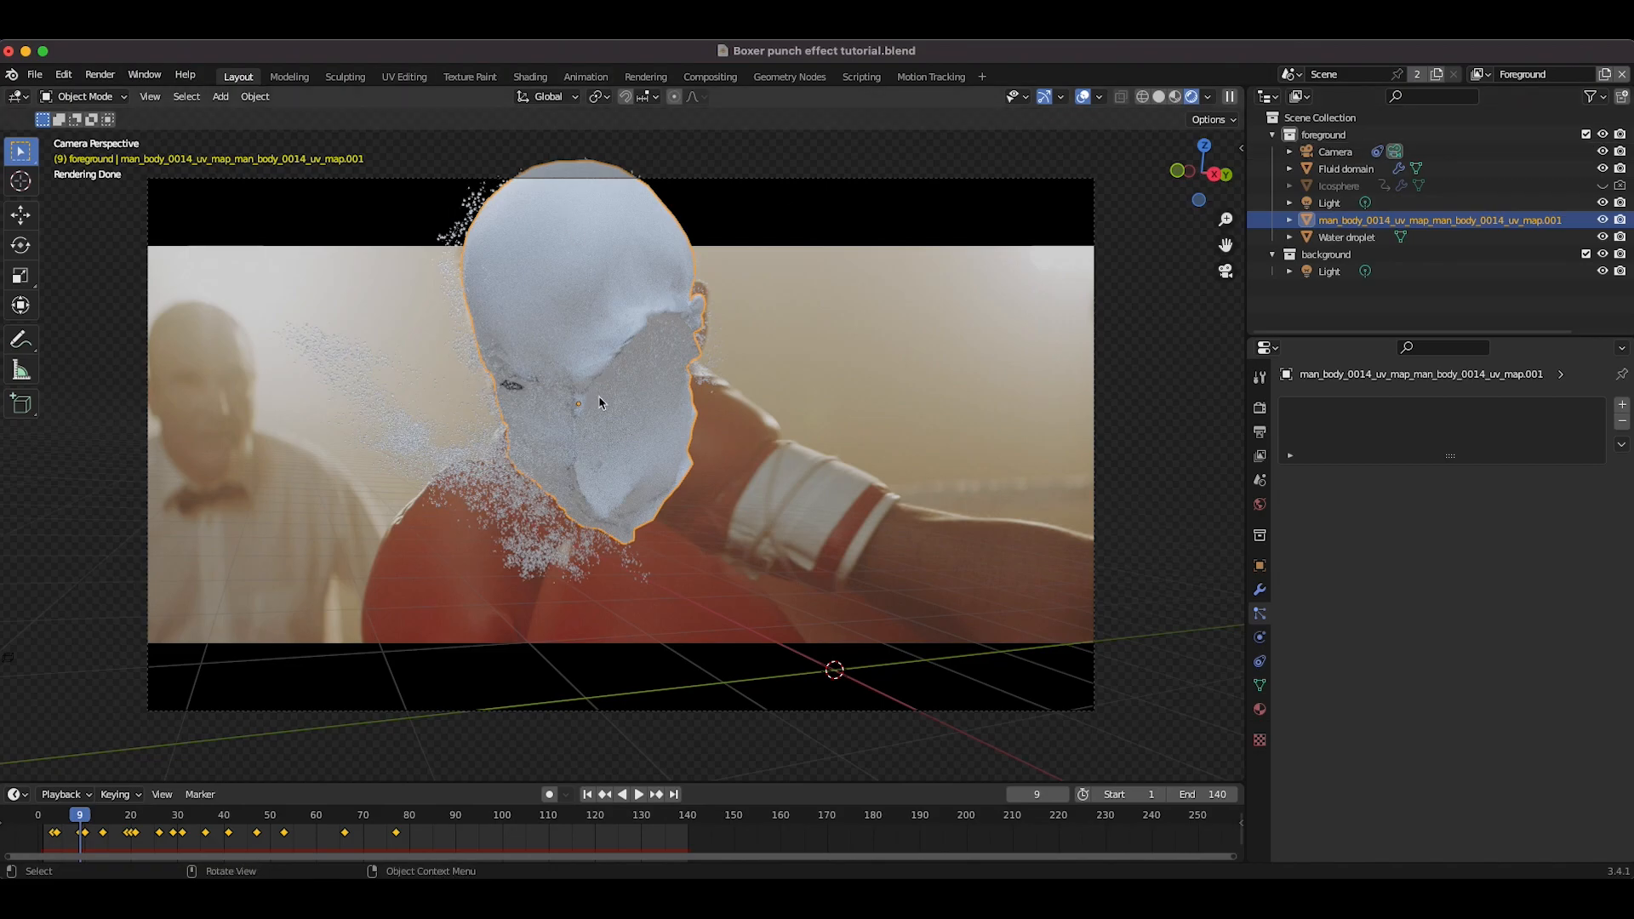
left_click(1592, 97)
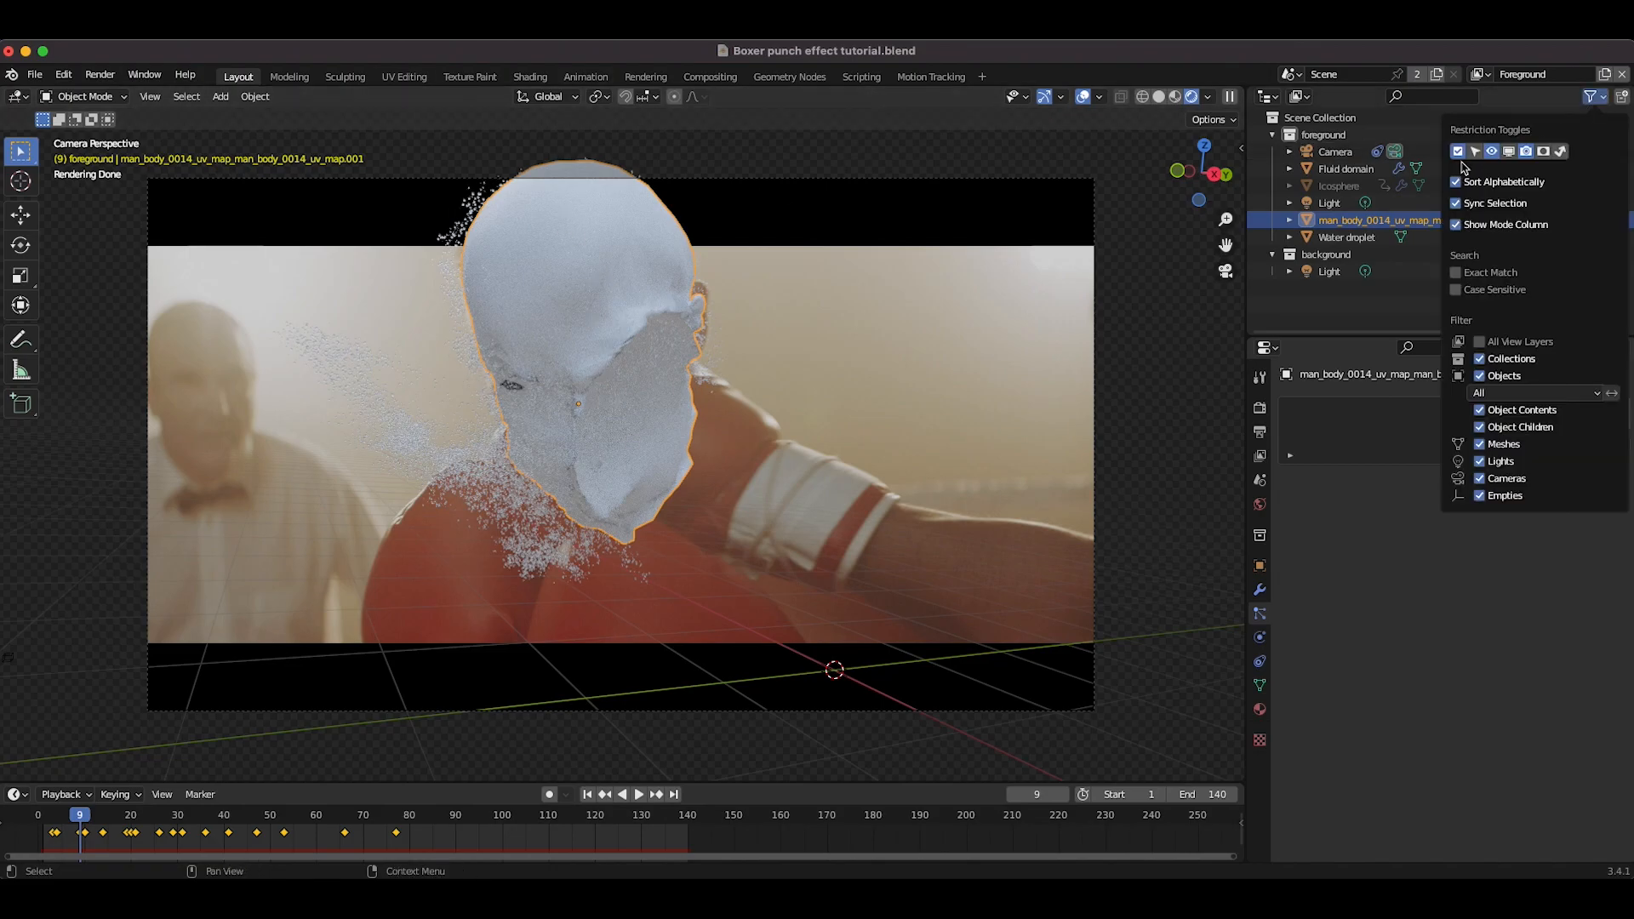
left_click_drag(1543, 151, 1560, 152)
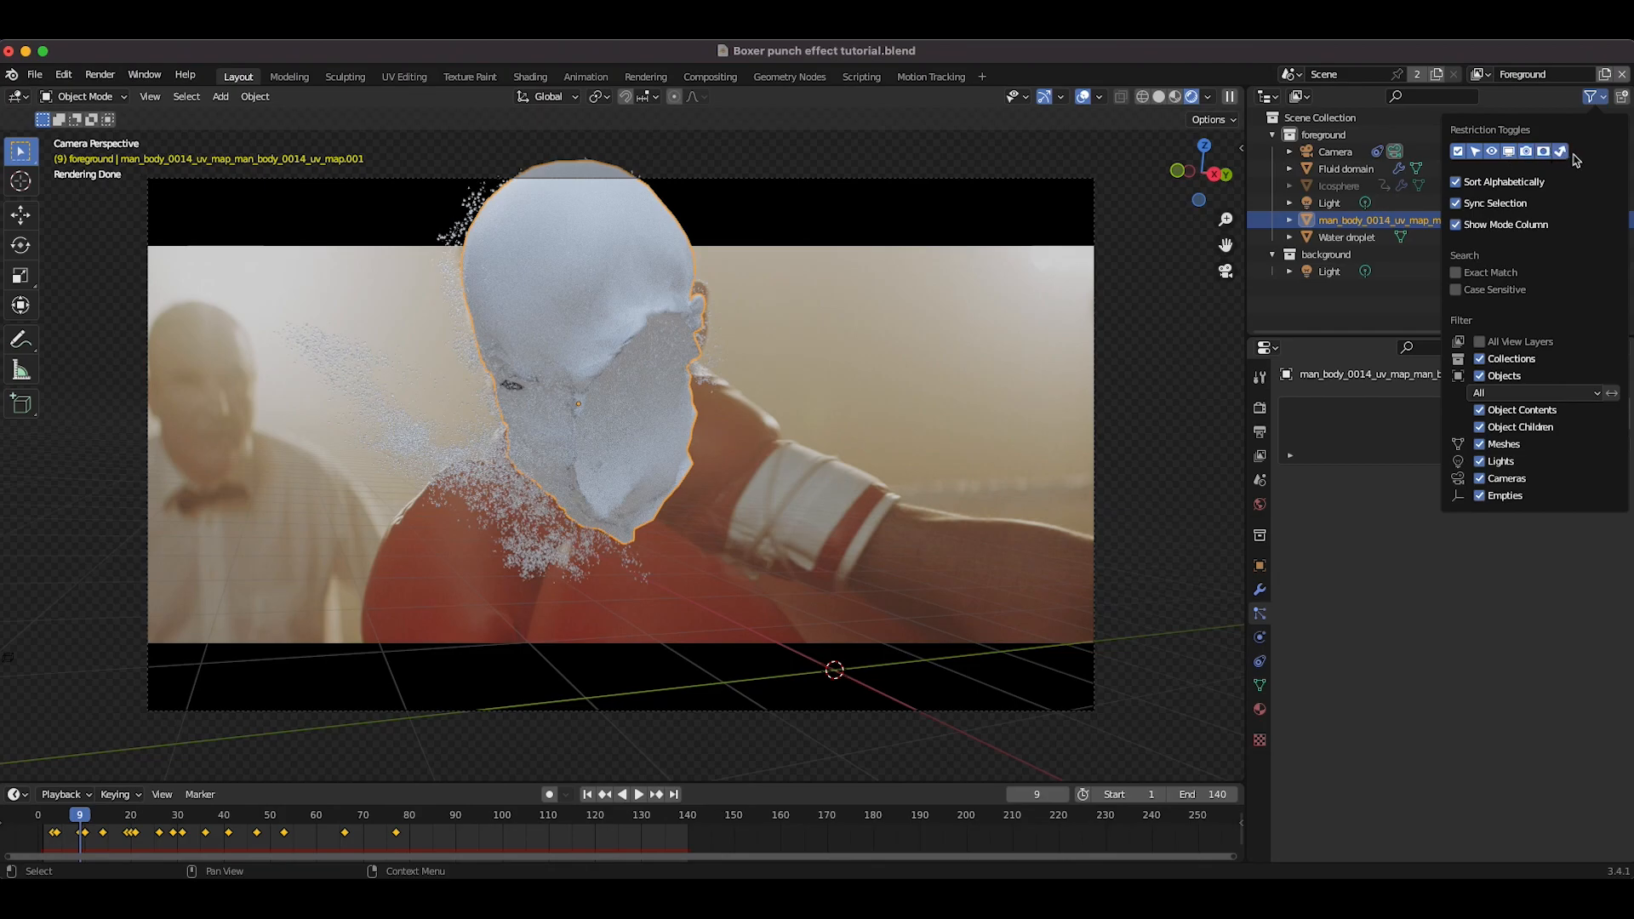
left_click(1599, 103)
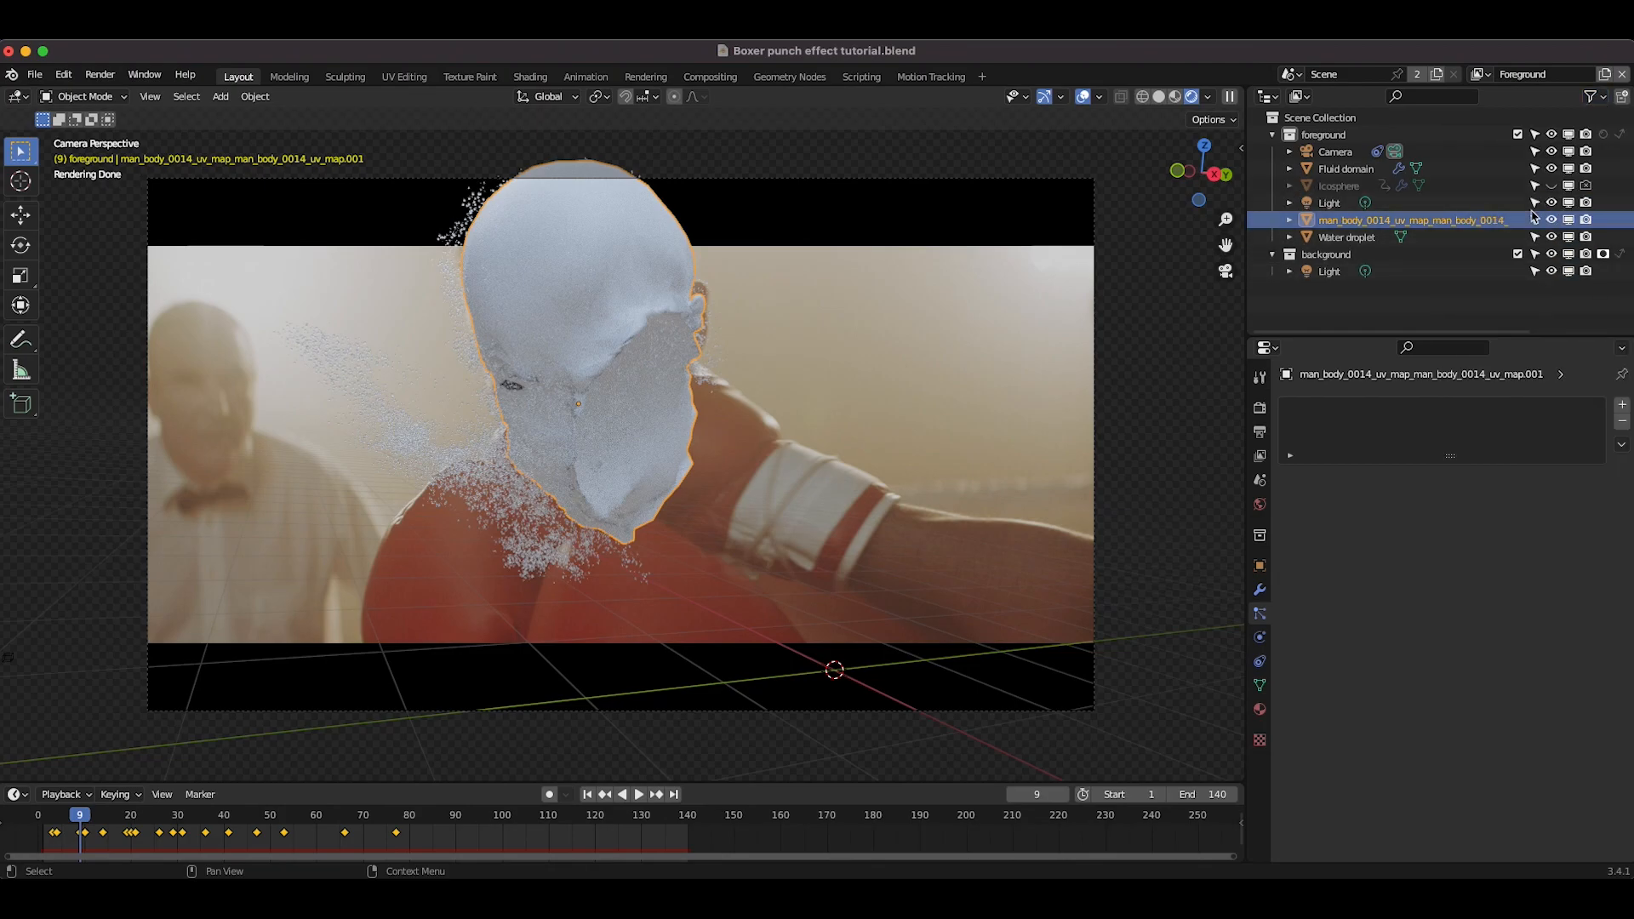
Step: Set the head material's base color by sampling the skin tone from the footage with the eyedropper
left_click(1260, 709)
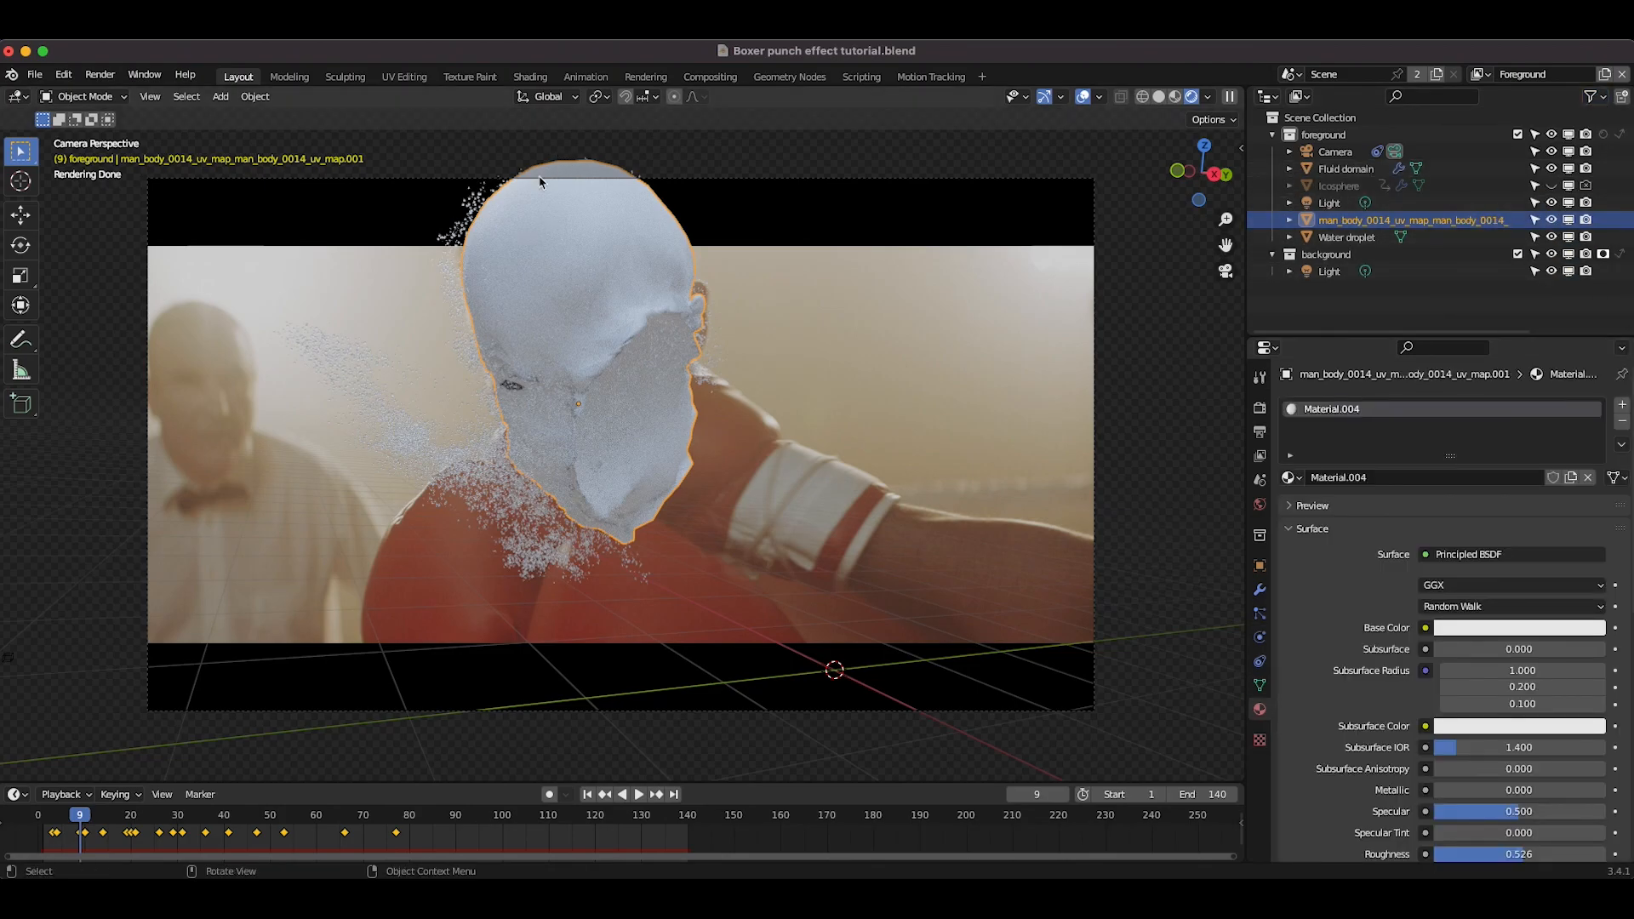
left_click(1492, 629)
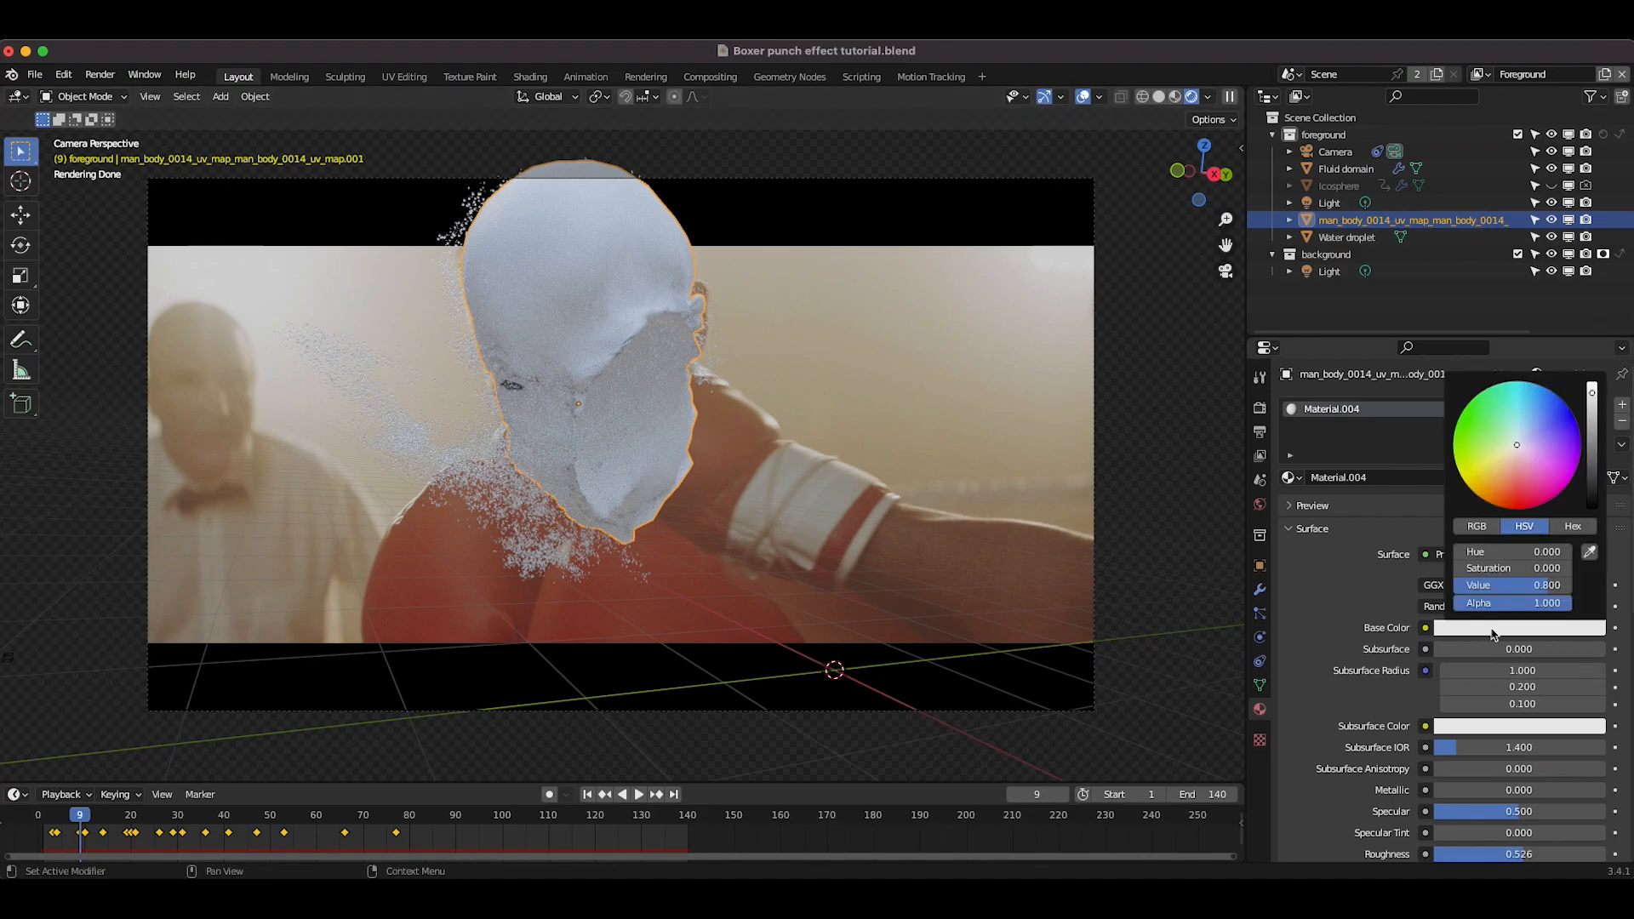
left_click(1589, 552)
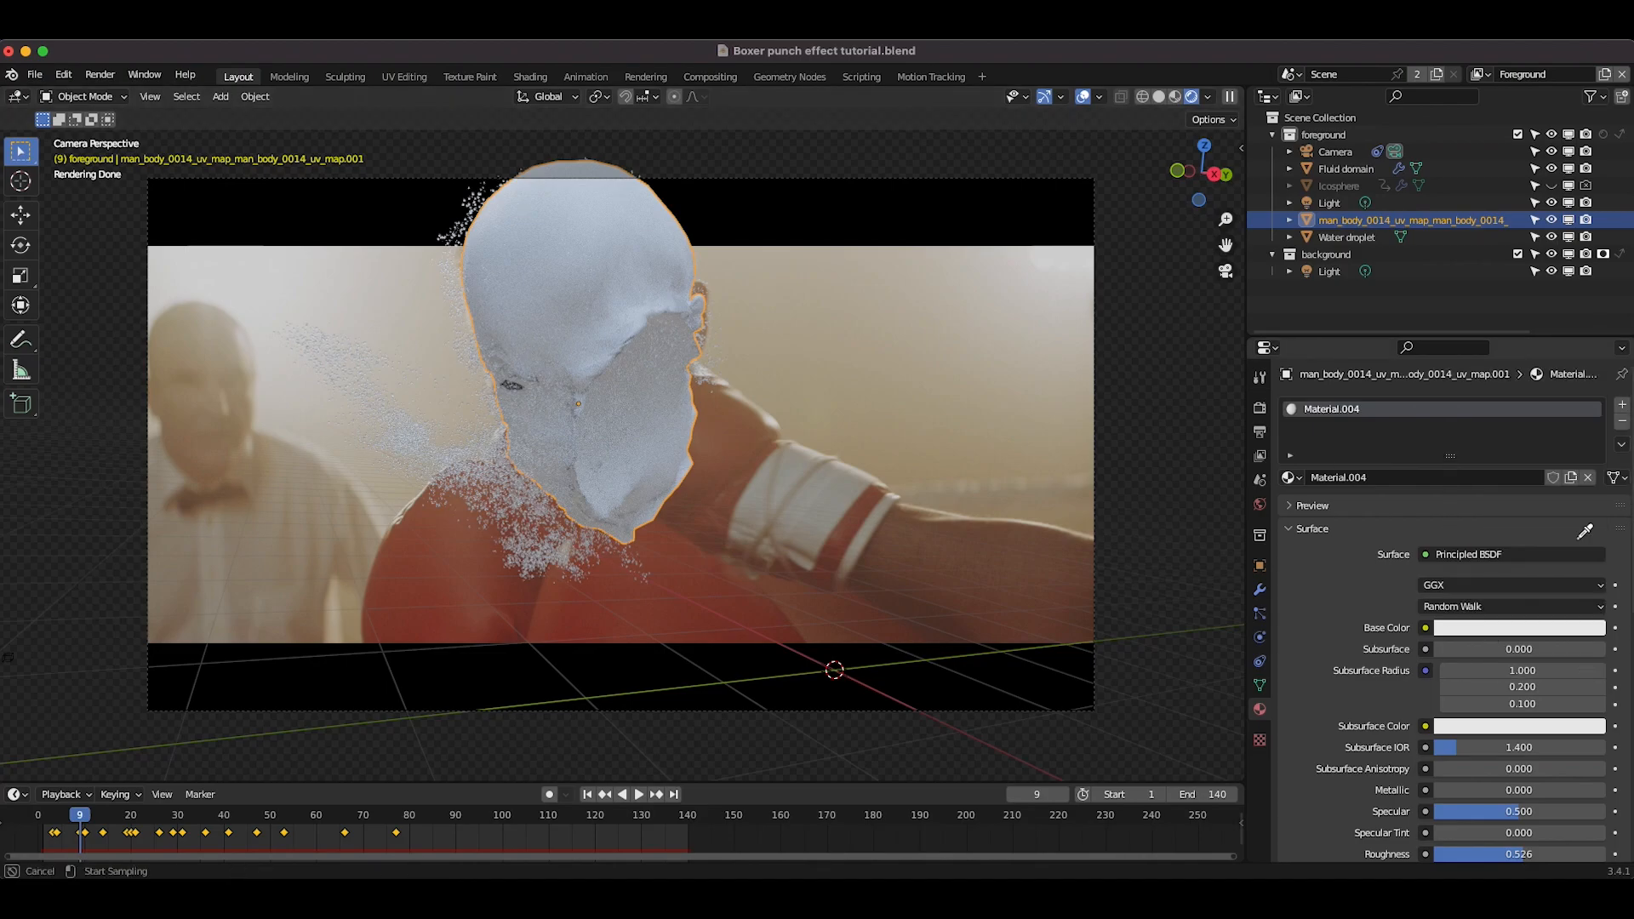
left_click(702, 285)
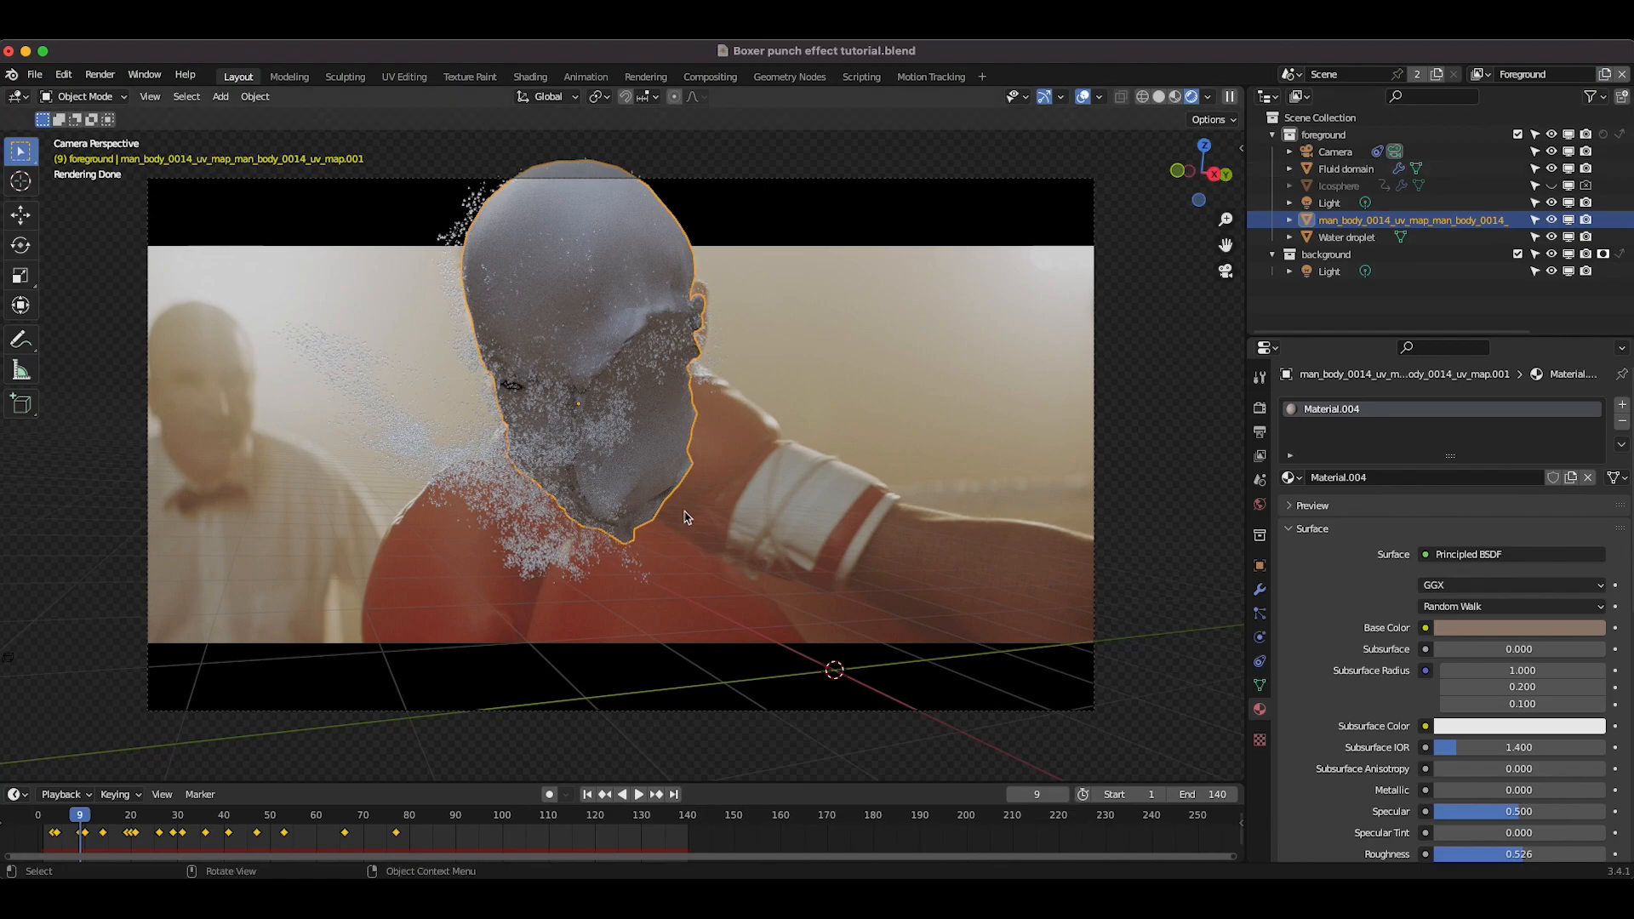
Step: Move the head mesh into a new collection named Head geometry
key("m")
left_click(599, 514)
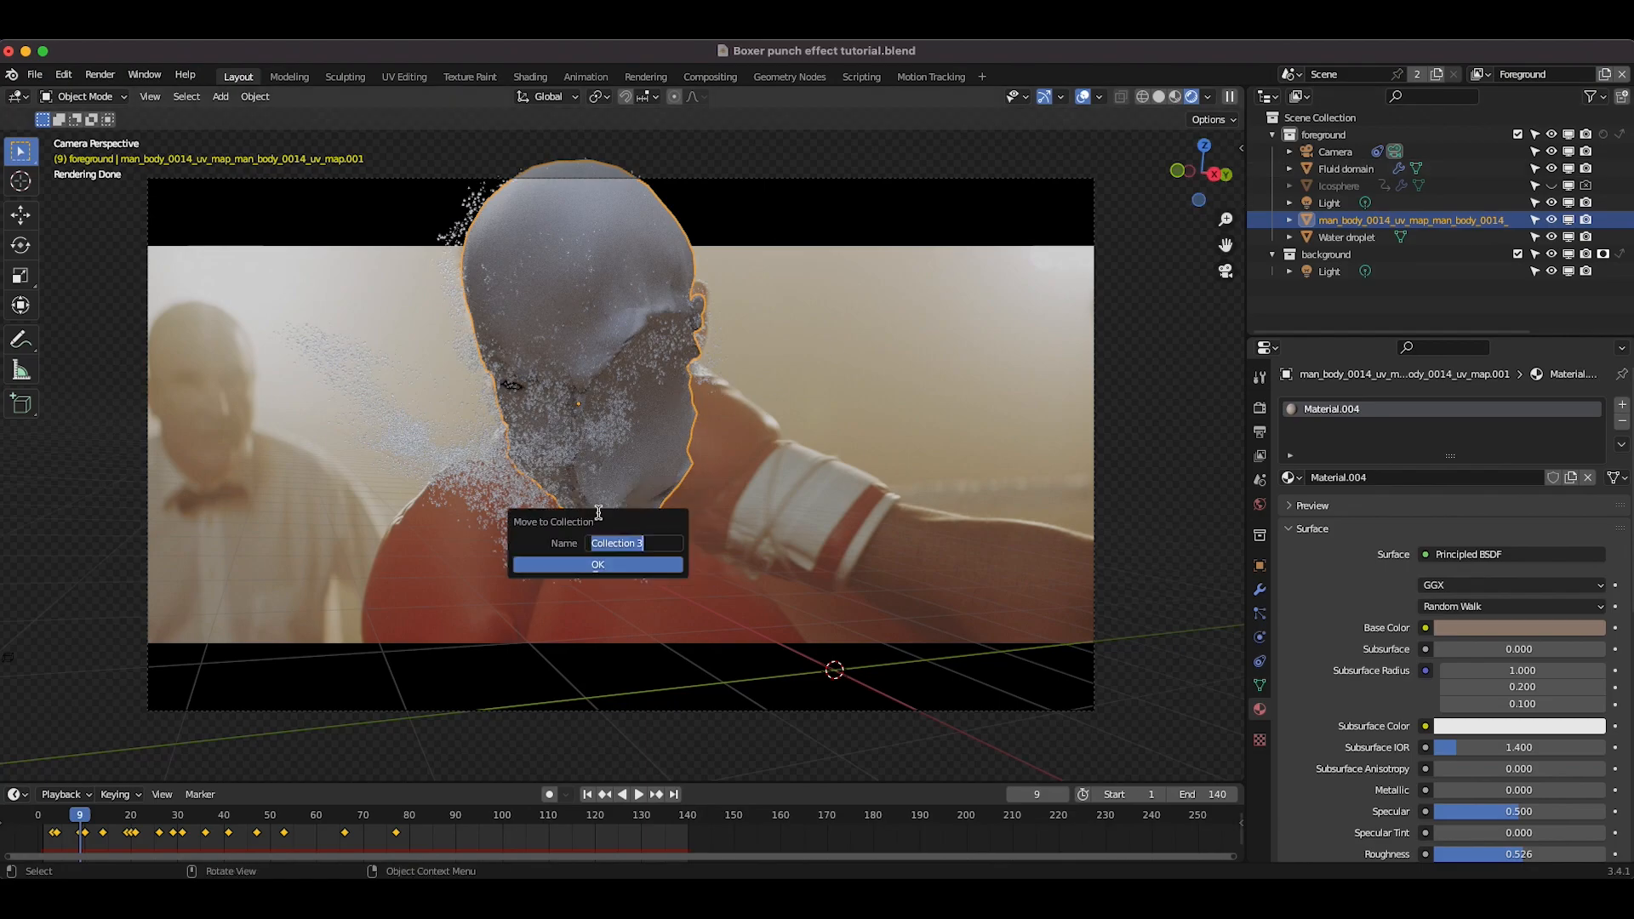
type("Head geometry")
left_click(598, 564)
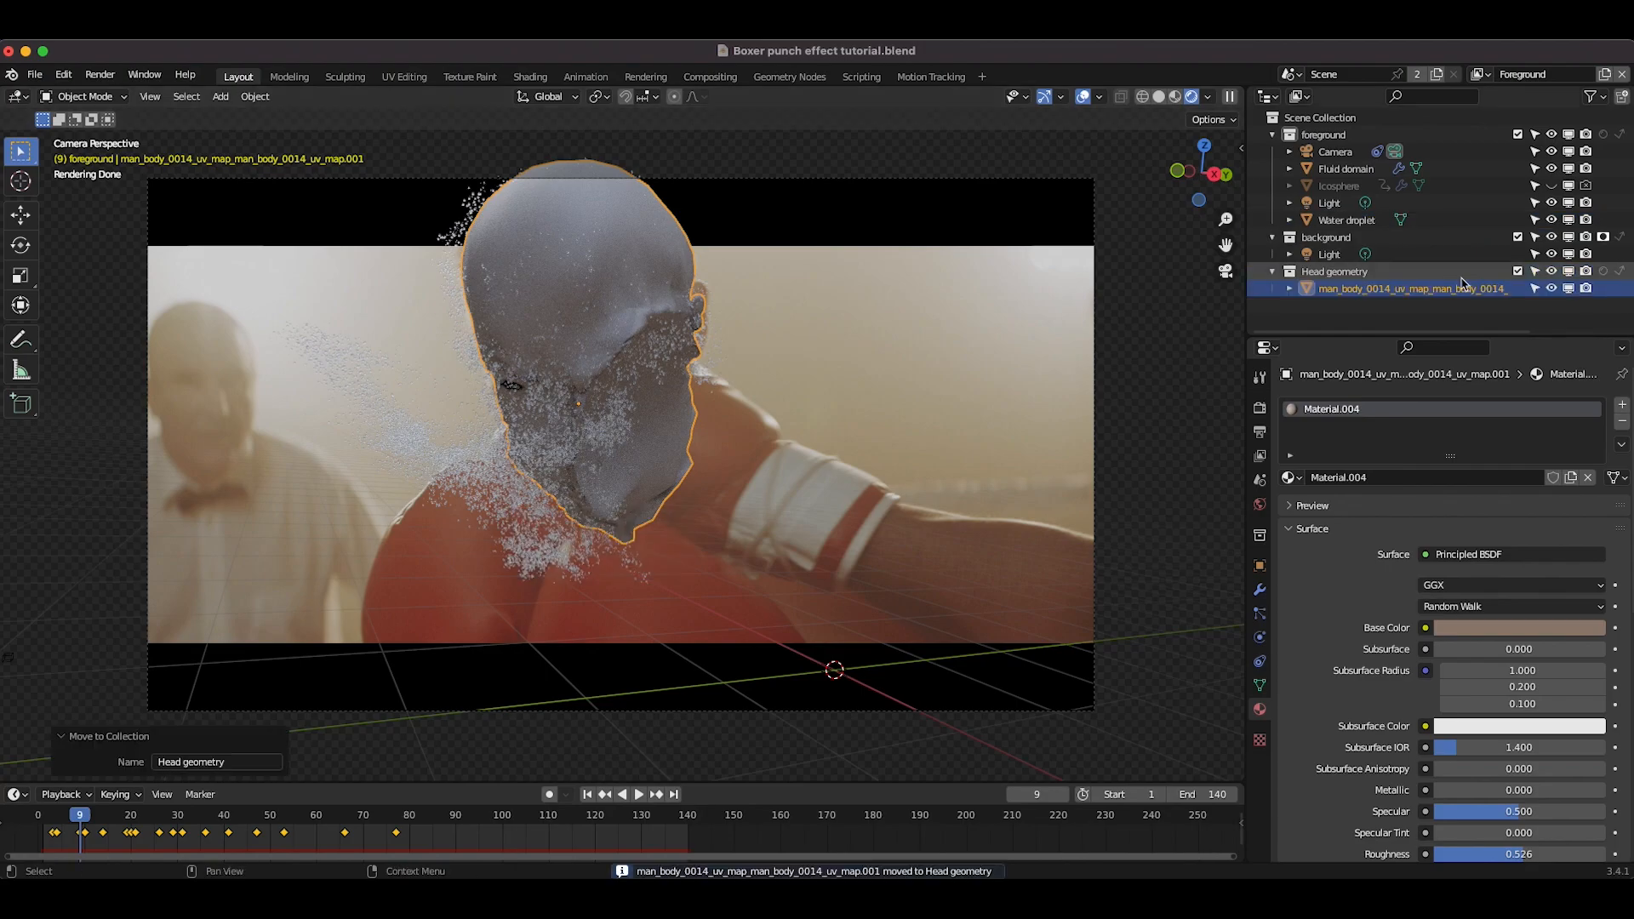
Step: Set the Head geometry collection to holdout and indirect only
left_click(1605, 273)
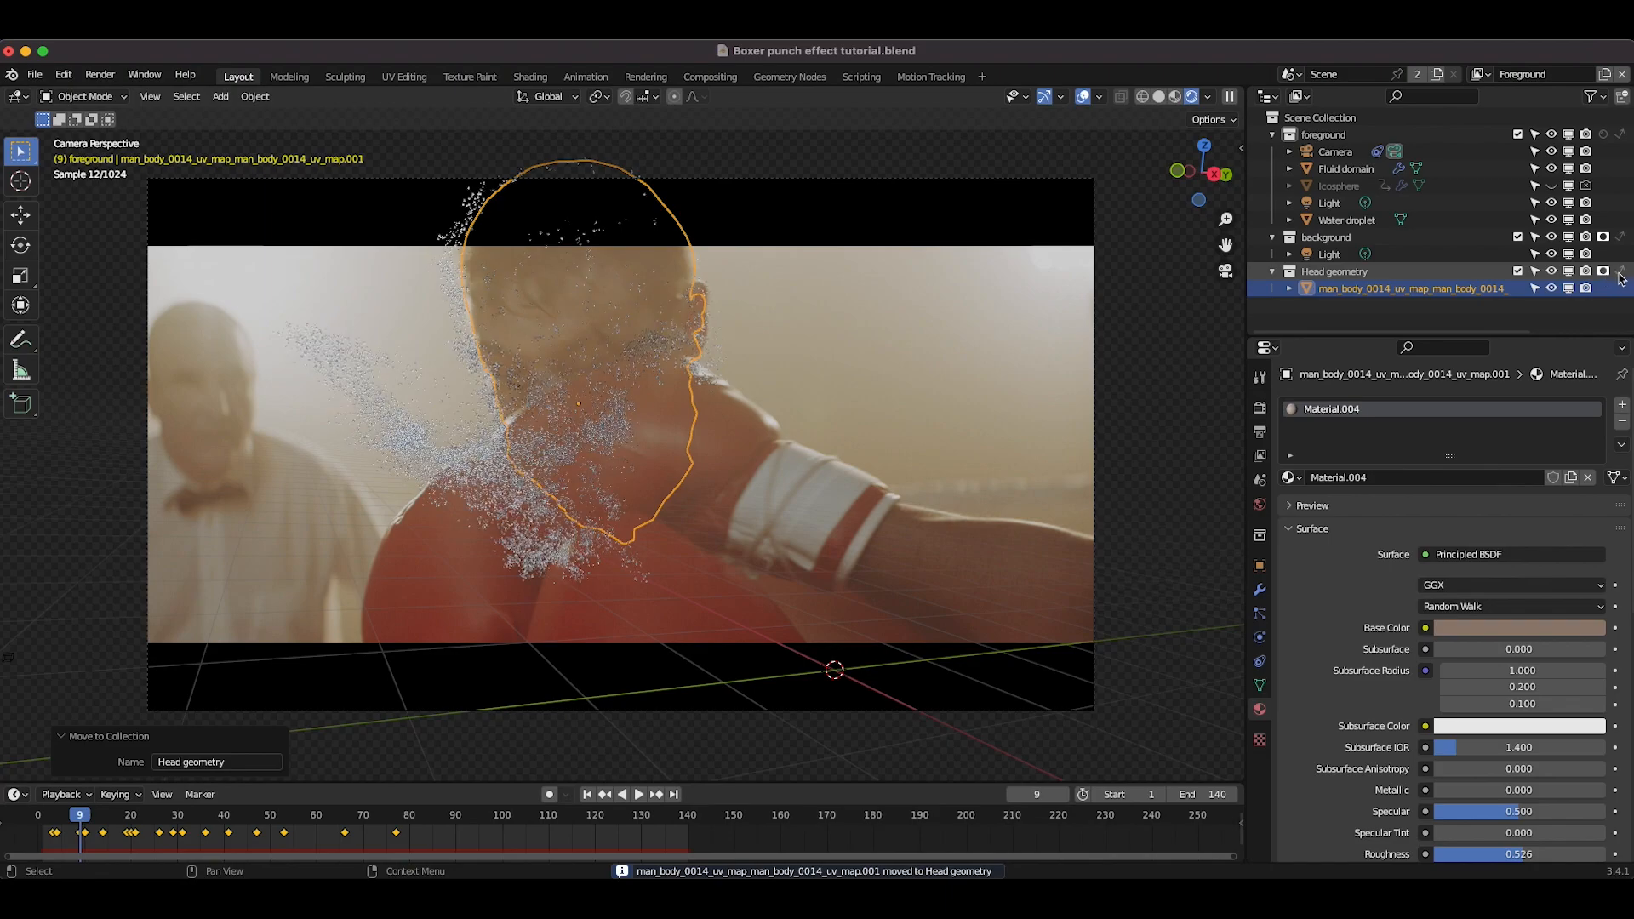
left_click(1620, 272)
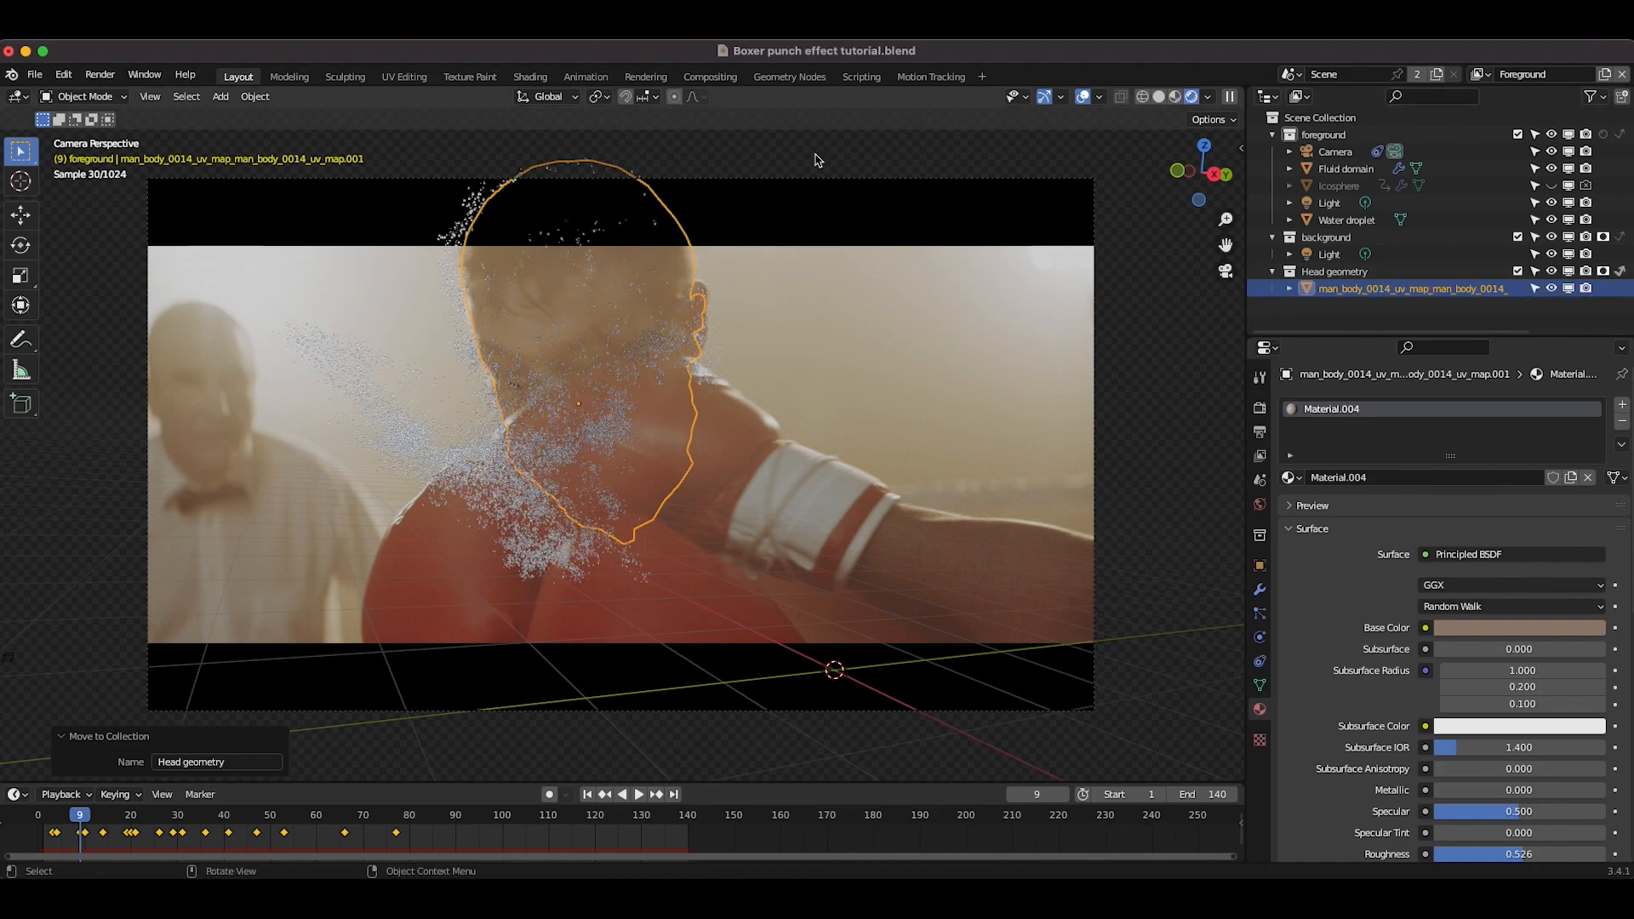
Step: Set the spray particle render scale to 0.016
left_click(634, 427)
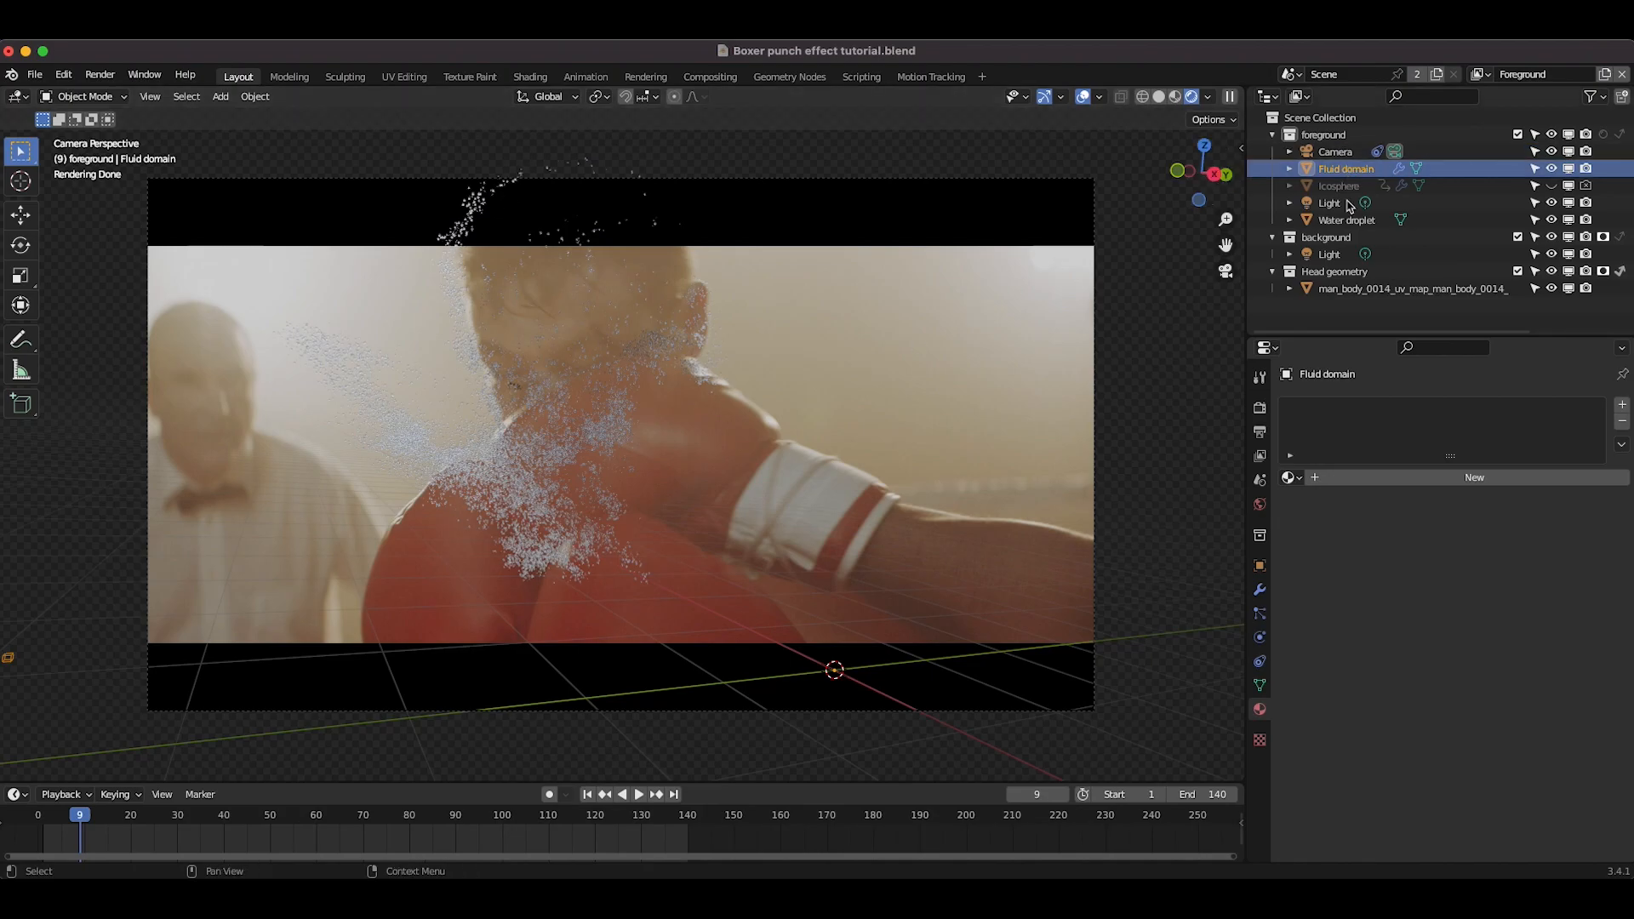
left_click(1260, 614)
left_click(1520, 556)
type("0.02")
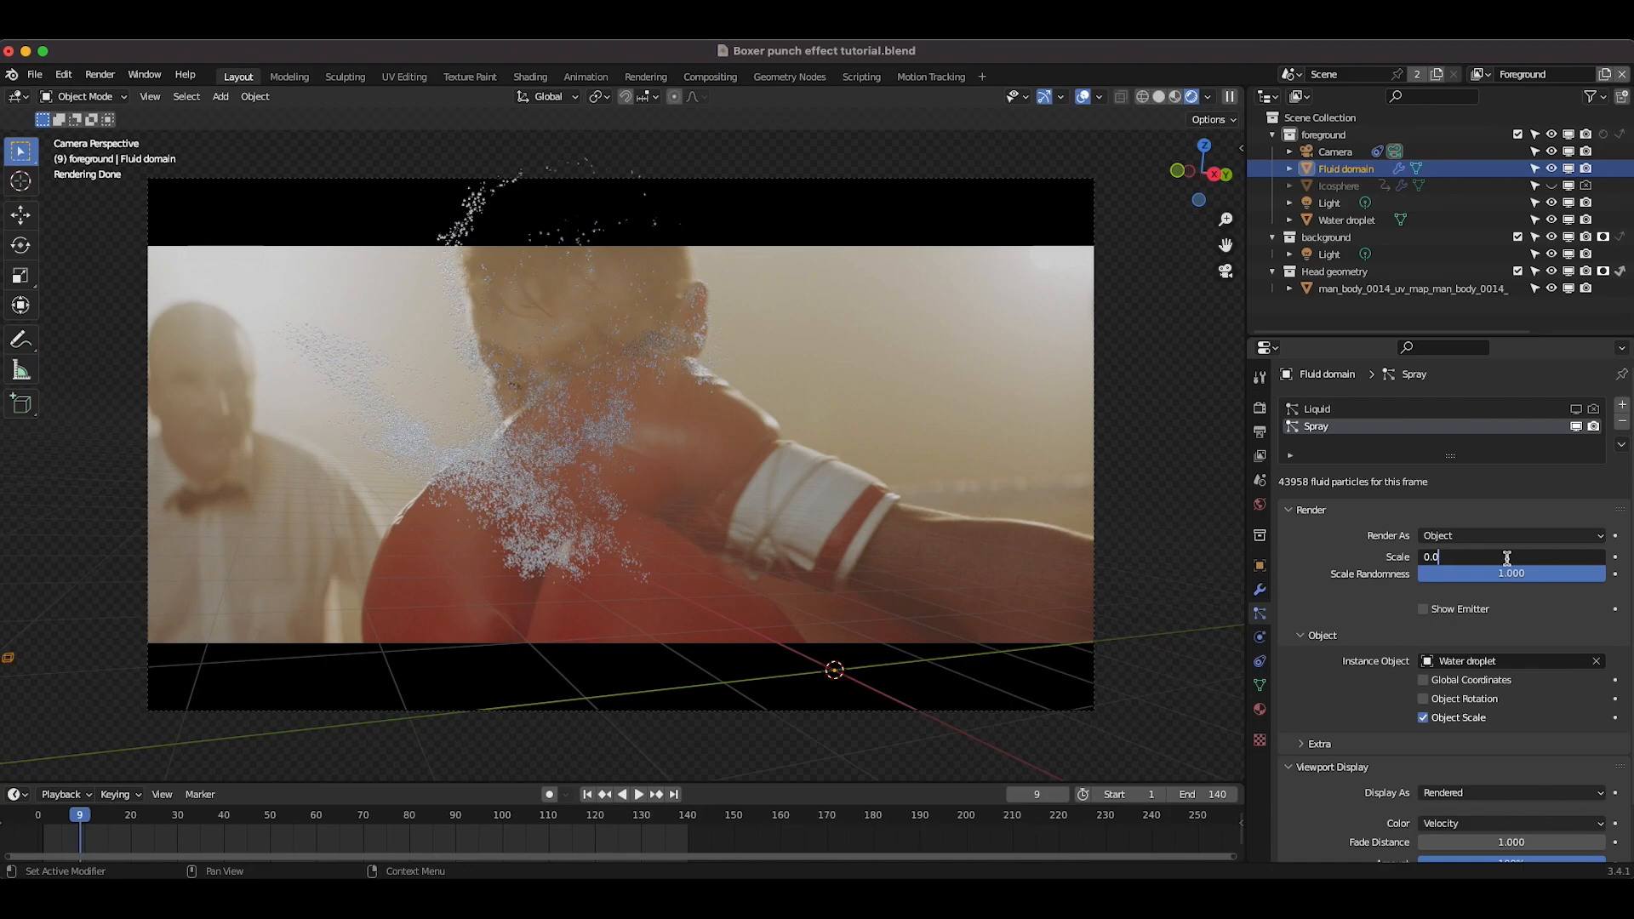
key("Return")
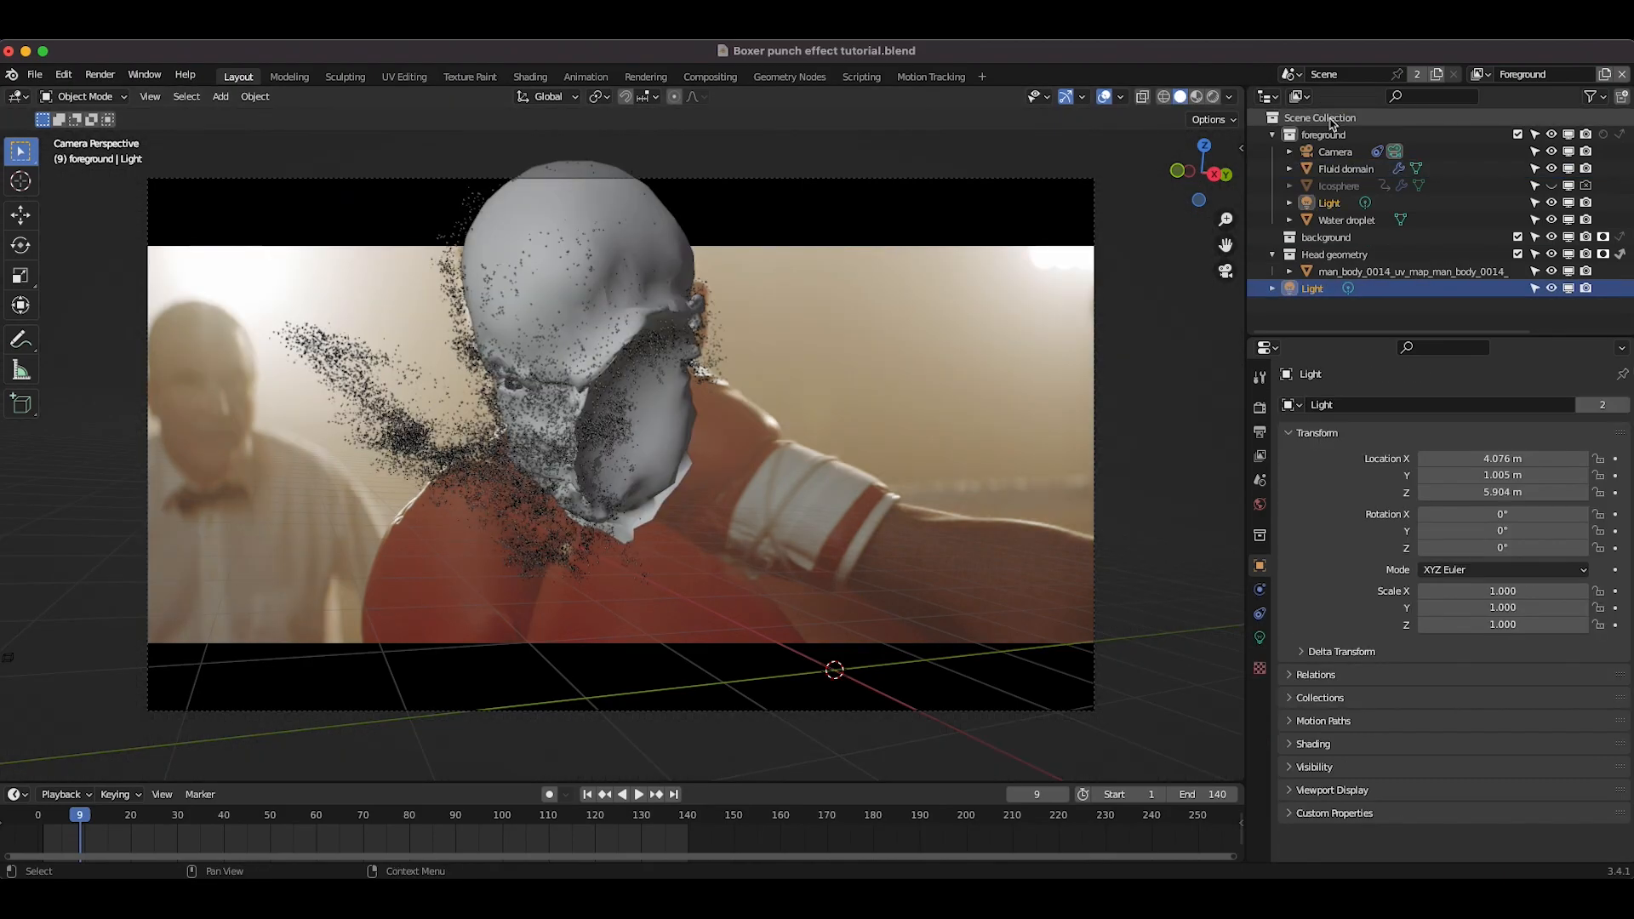
Step: Reorder the Head geometry collection in the outliner
left_click_drag(1329, 271, 1325, 243)
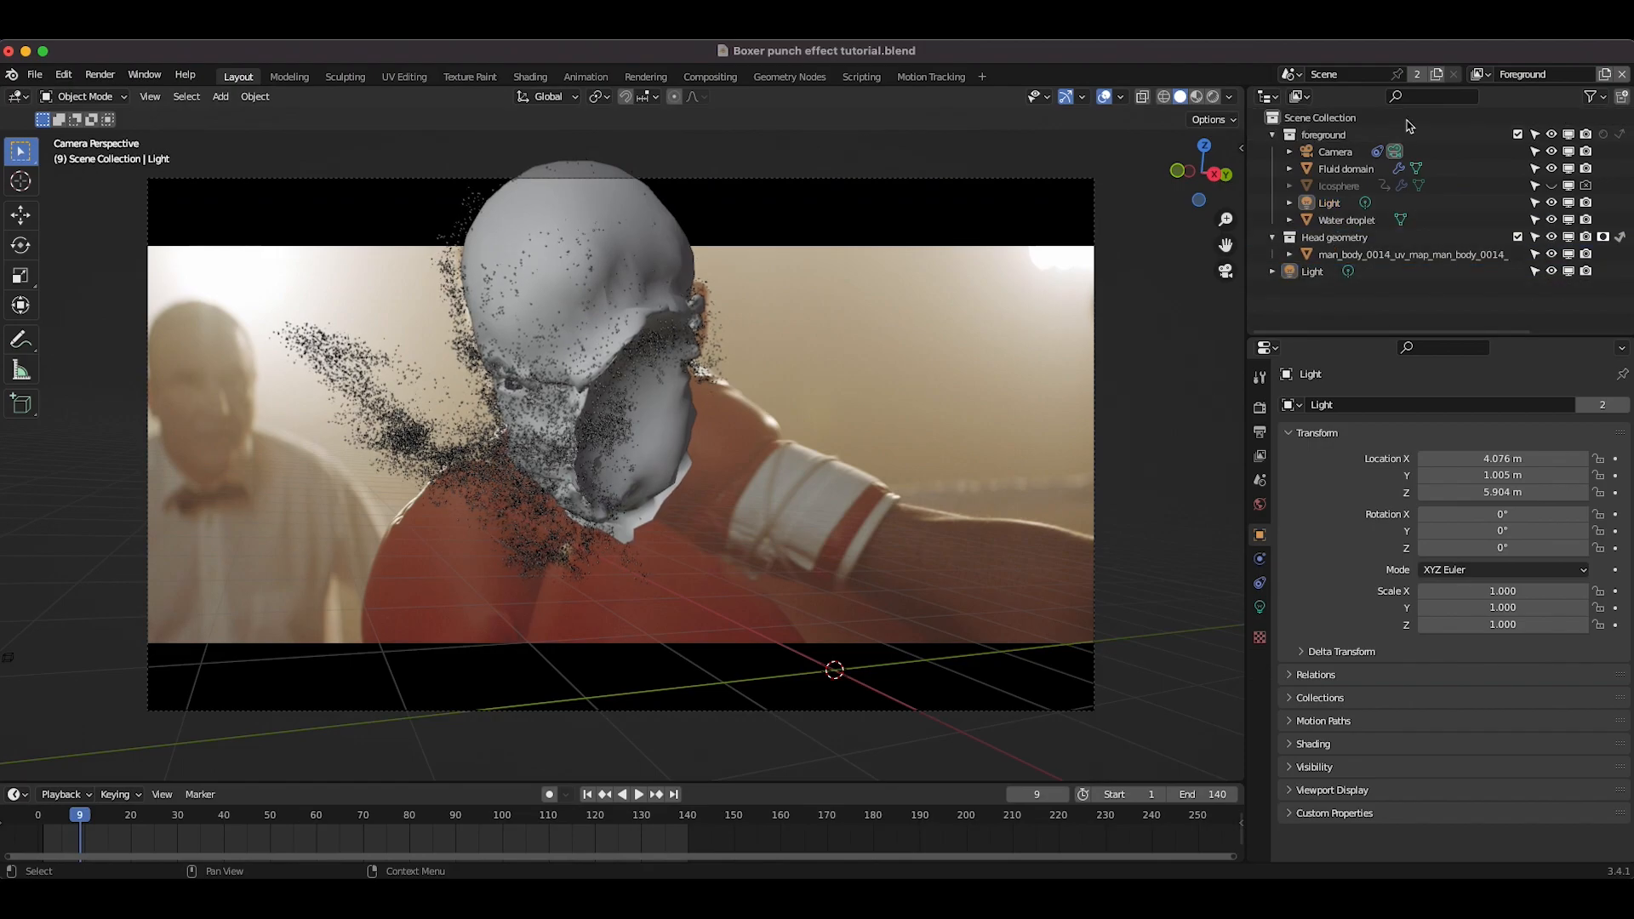
Step: Switch between the Background and Foreground view layers to compare them, ending on Foreground
left_click(1481, 74)
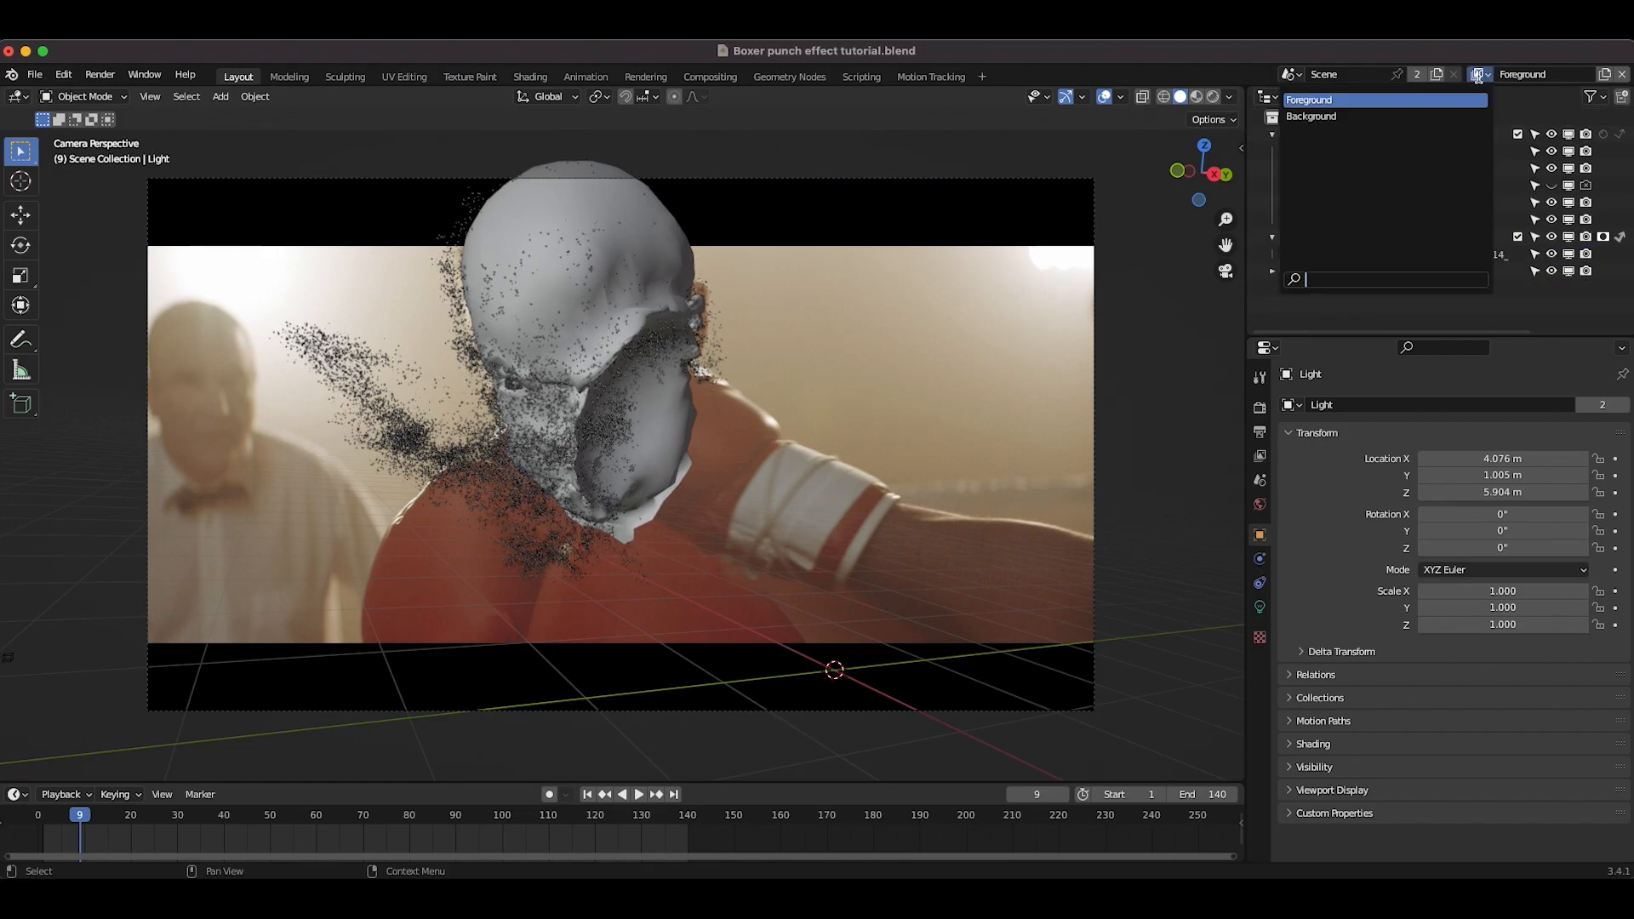
left_click(1353, 117)
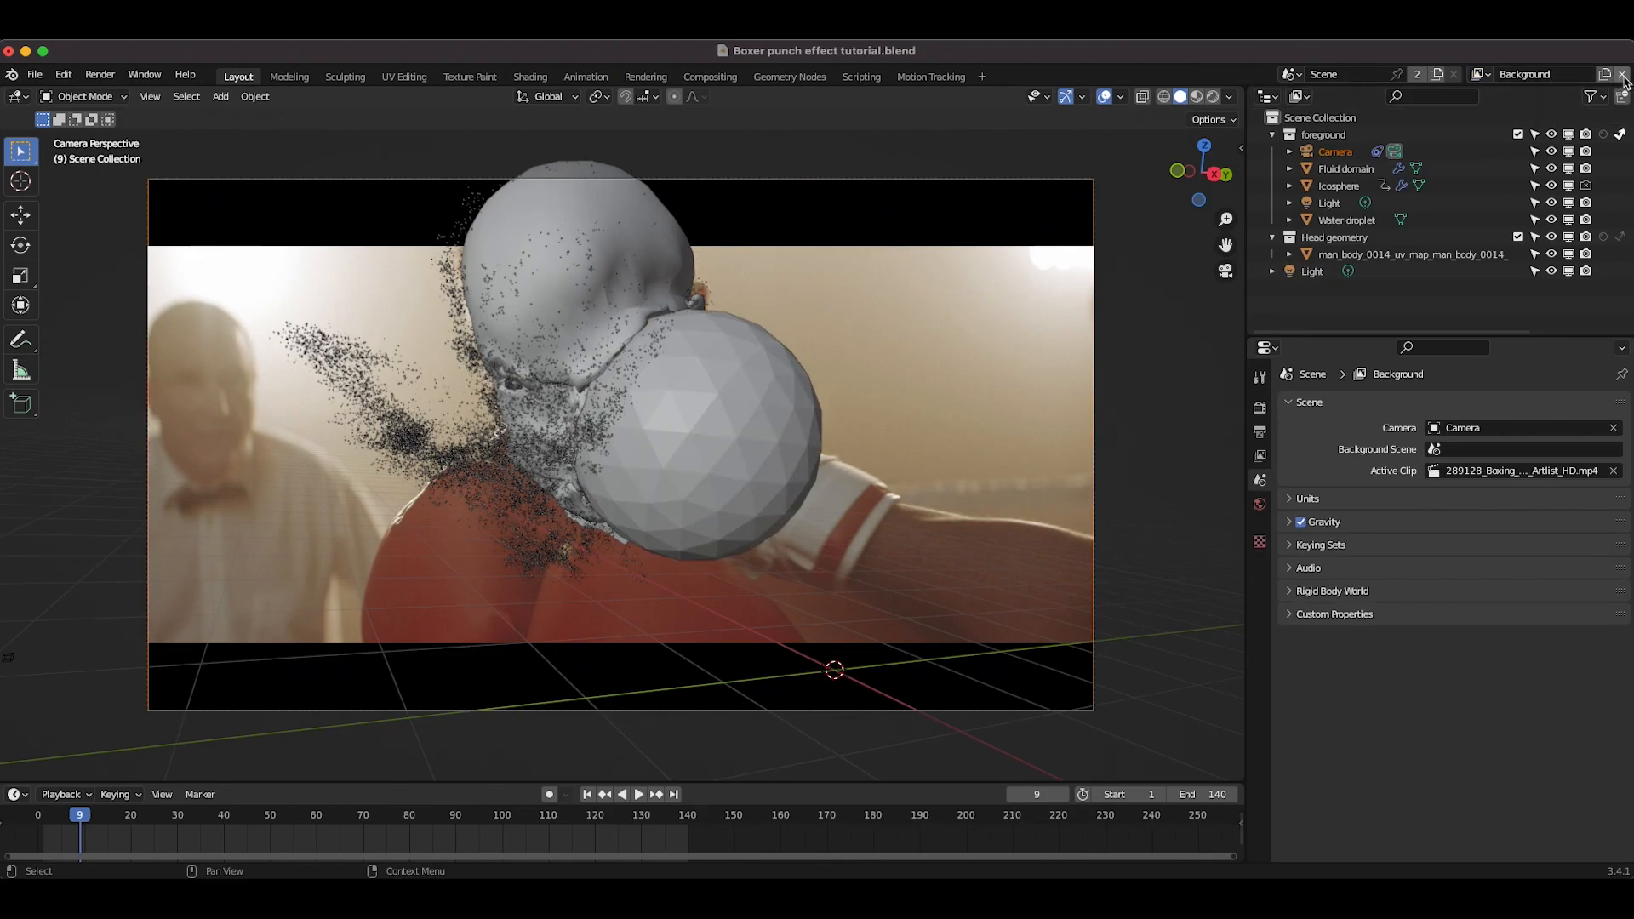
left_click(1482, 74)
left_click(1326, 101)
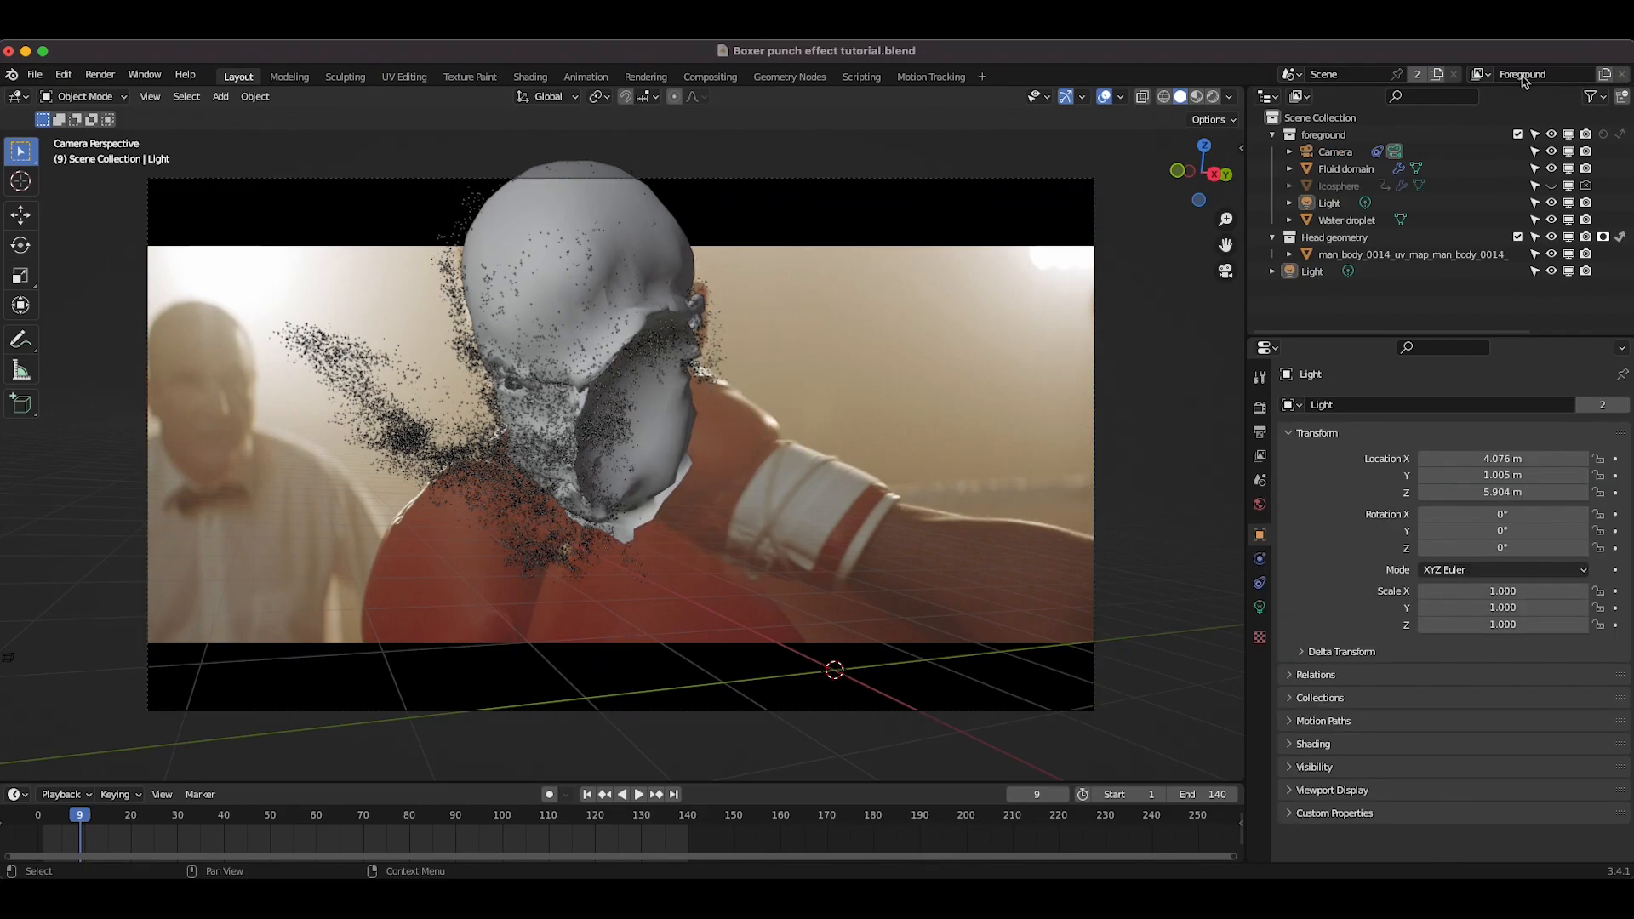
left_click(1479, 75)
left_click(1332, 101)
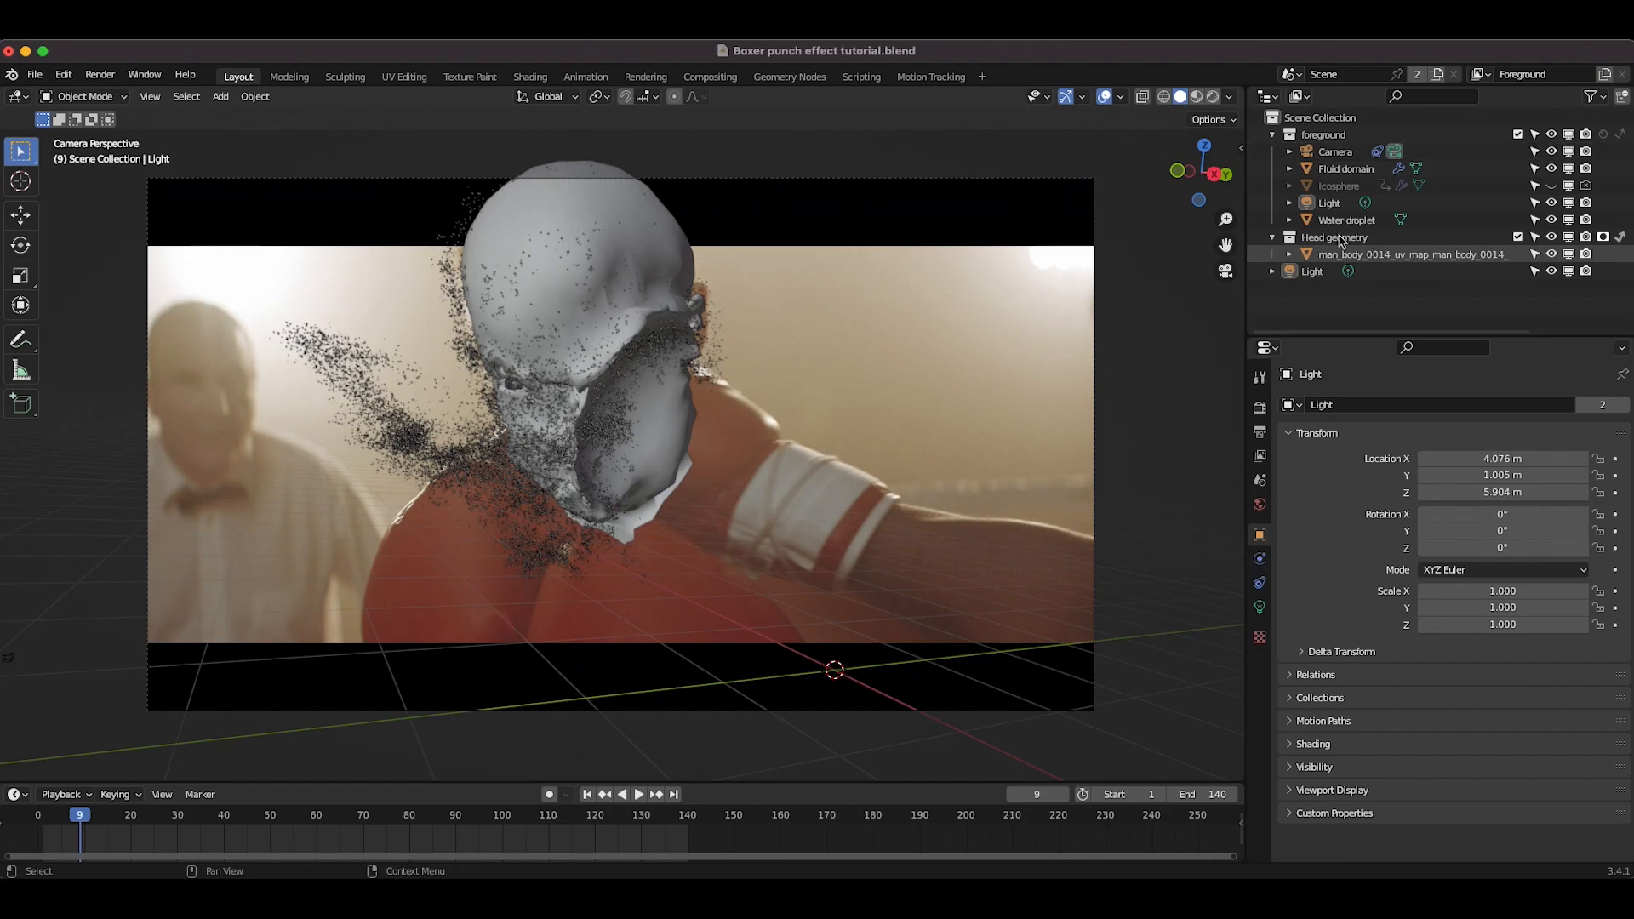
Step: Delete the existing light from the scene
left_click(1328, 202)
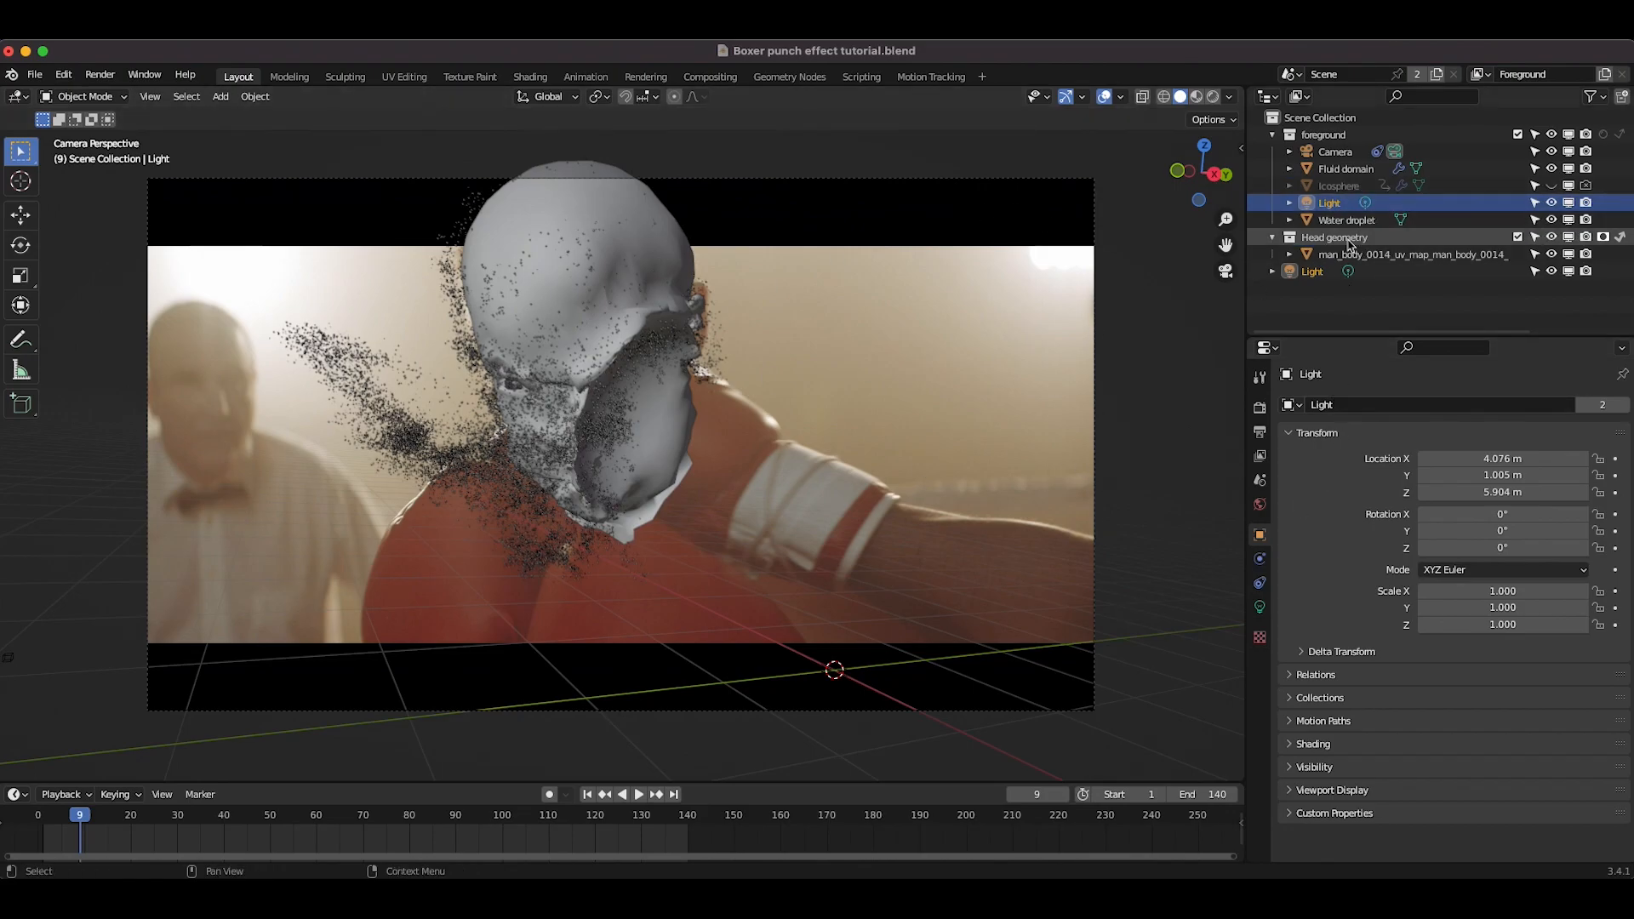
key("x")
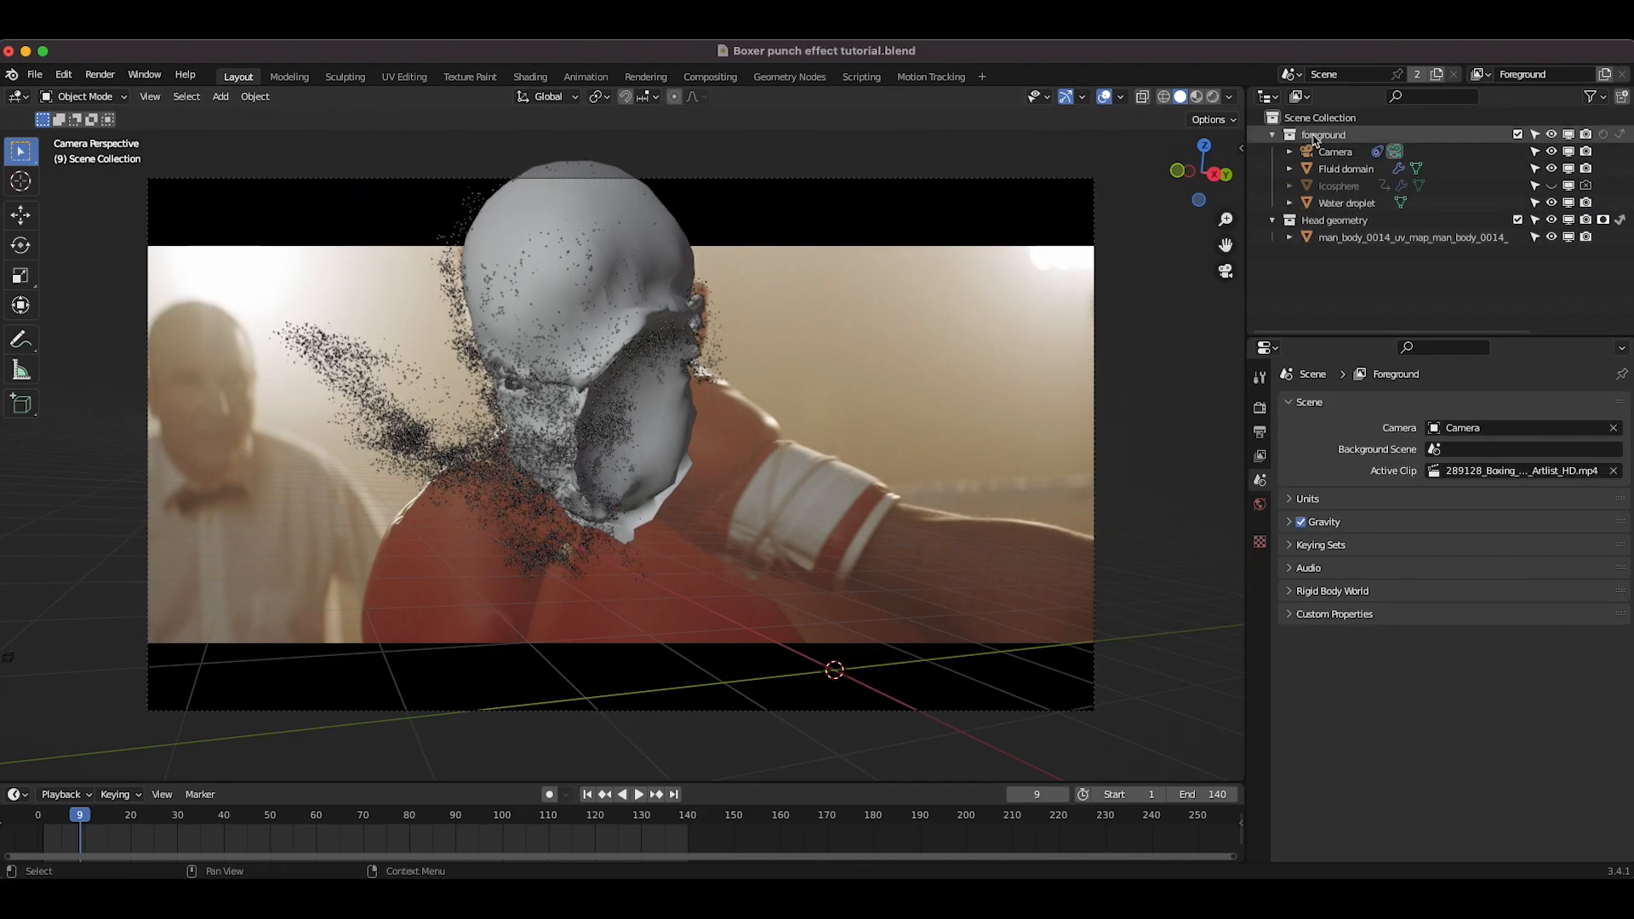
Step: Add an area light and move it up above the head
key("shift+a")
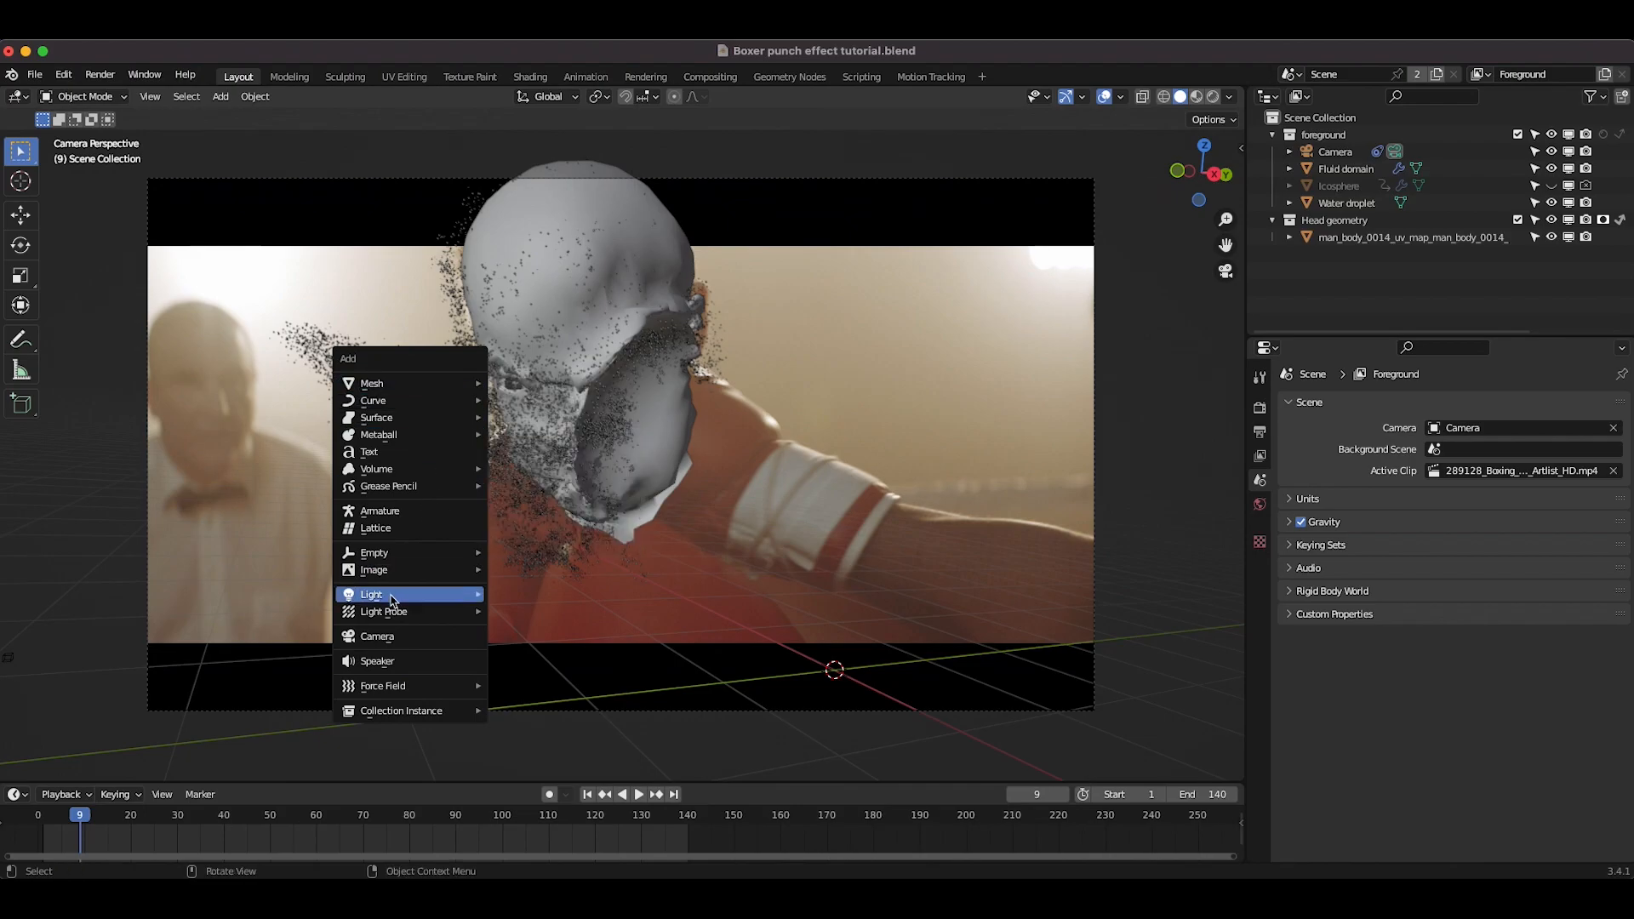
mouse_move(393, 599)
left_click(530, 651)
key("g")
left_click(890, 243)
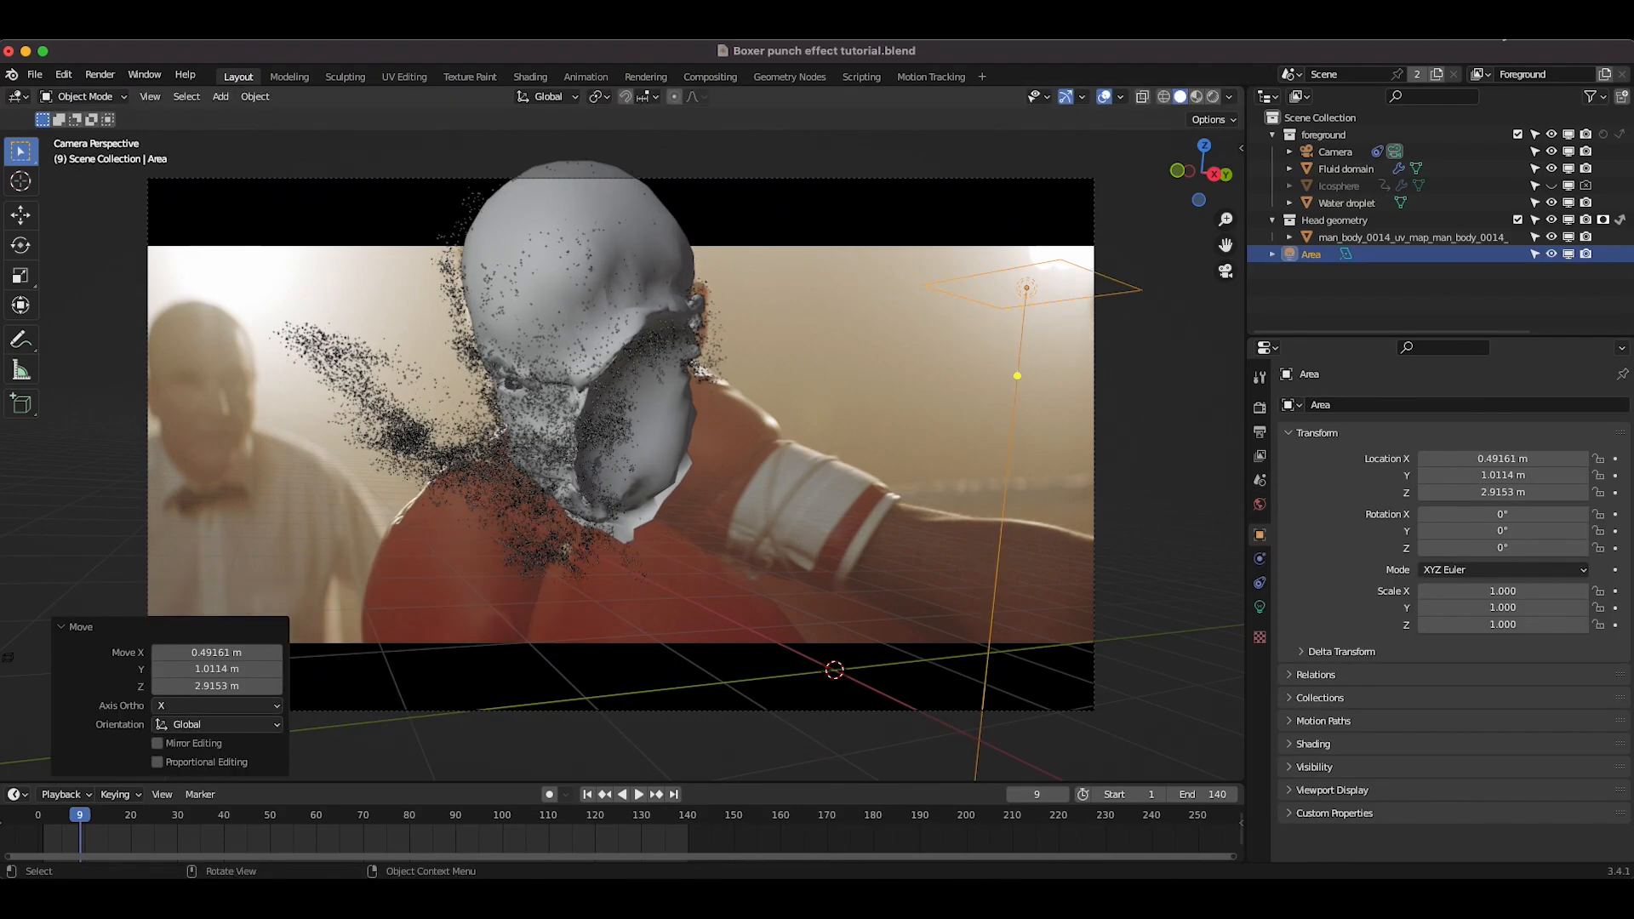
Step: Hide the fluid domain's Spray particle system in the viewport
left_click(1353, 170)
left_click(1577, 427)
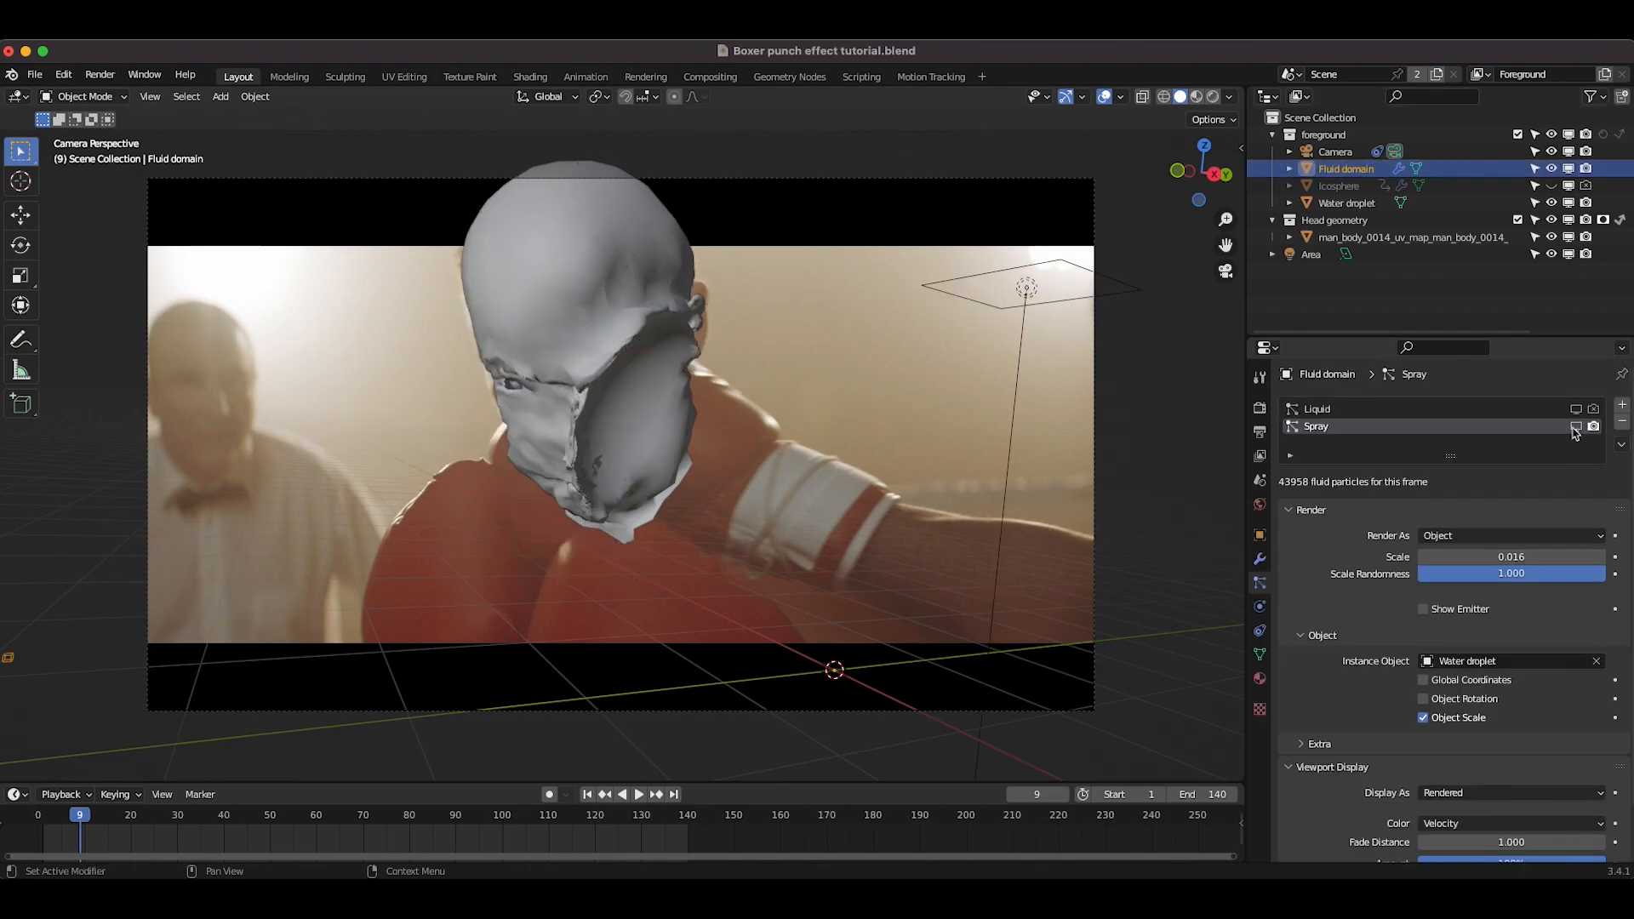
Step: Rotate the area light so it points toward the head
left_click(1311, 254)
key("r")
key("r")
left_click(940, 355)
key("r")
key("r")
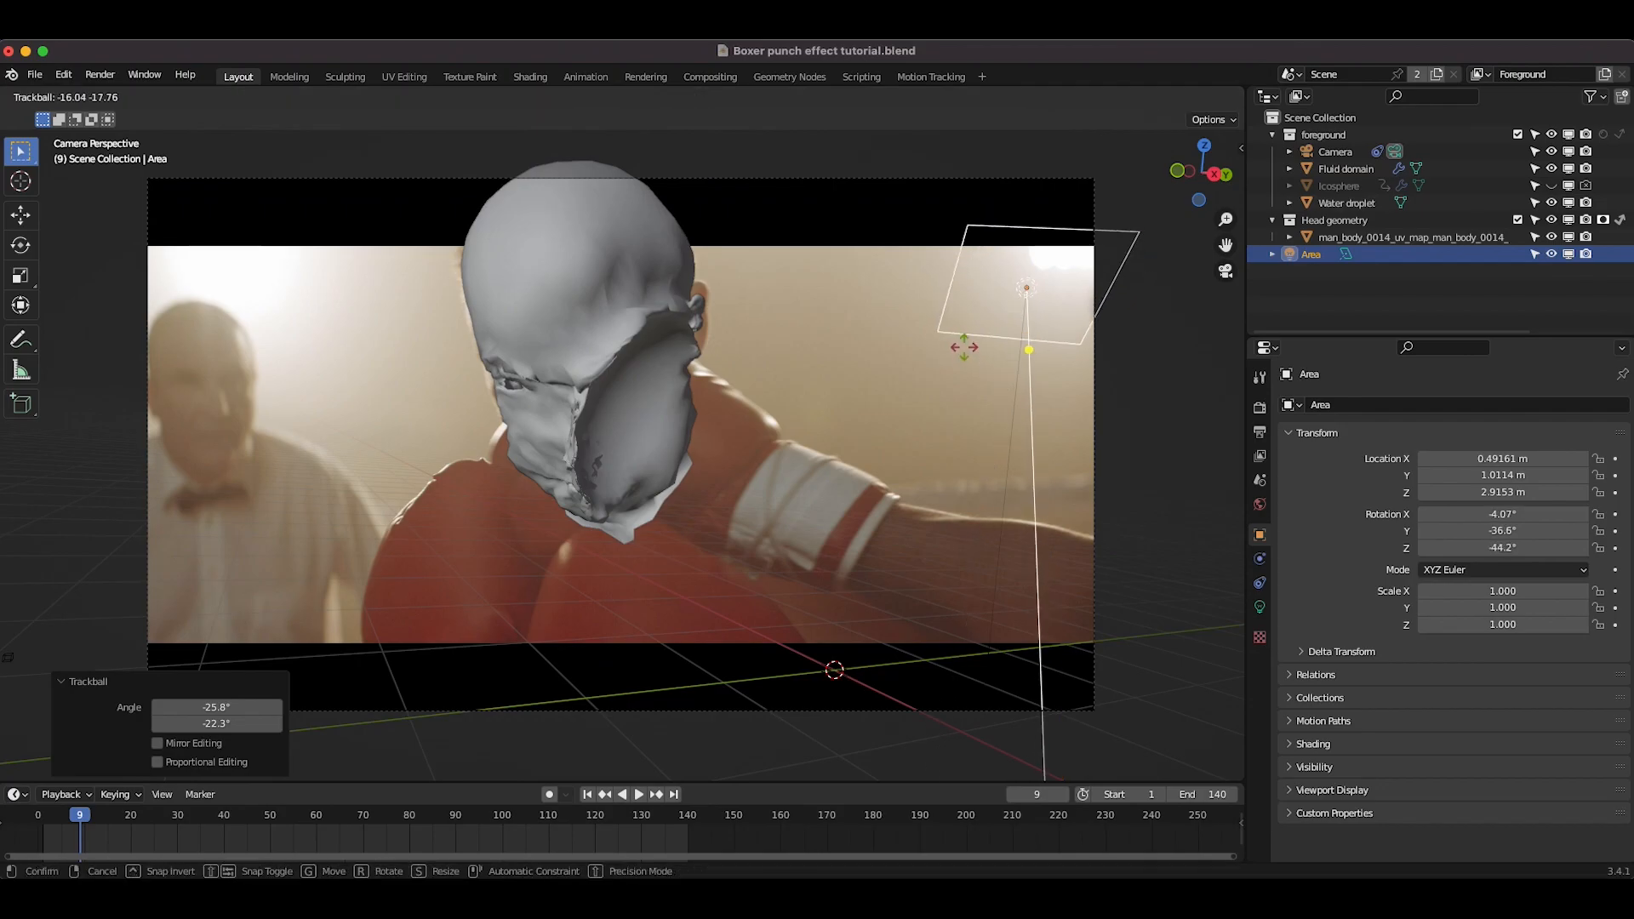
left_click(930, 300)
Step: Move the area light further out behind the head and scale it up to about 1.6
key("g")
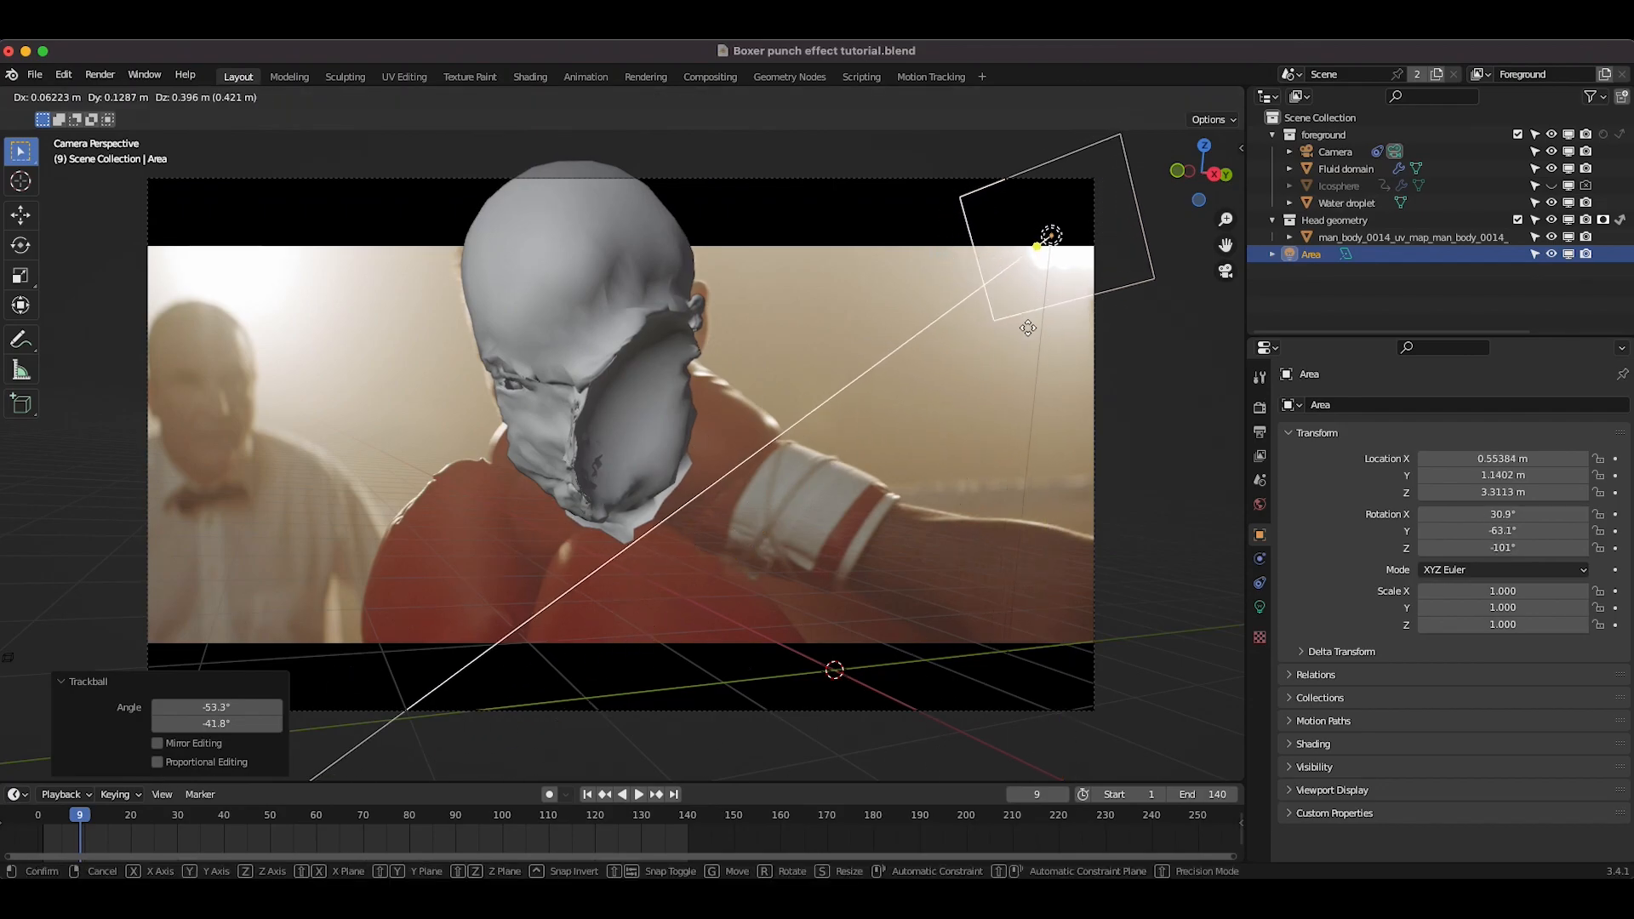
left_click(1032, 339)
key("s")
left_click(1046, 332)
key("s")
left_click(1067, 330)
scroll(1070, 336, "right", 3)
scroll(1070, 335, "down", 10)
key("g")
left_click(729, 518)
scroll(729, 518, "left", 4)
key("g")
left_click(755, 471)
key("s")
left_click(879, 442)
key("g")
left_click(879, 442)
scroll(879, 442, "left", 5)
key("g")
left_click(817, 431)
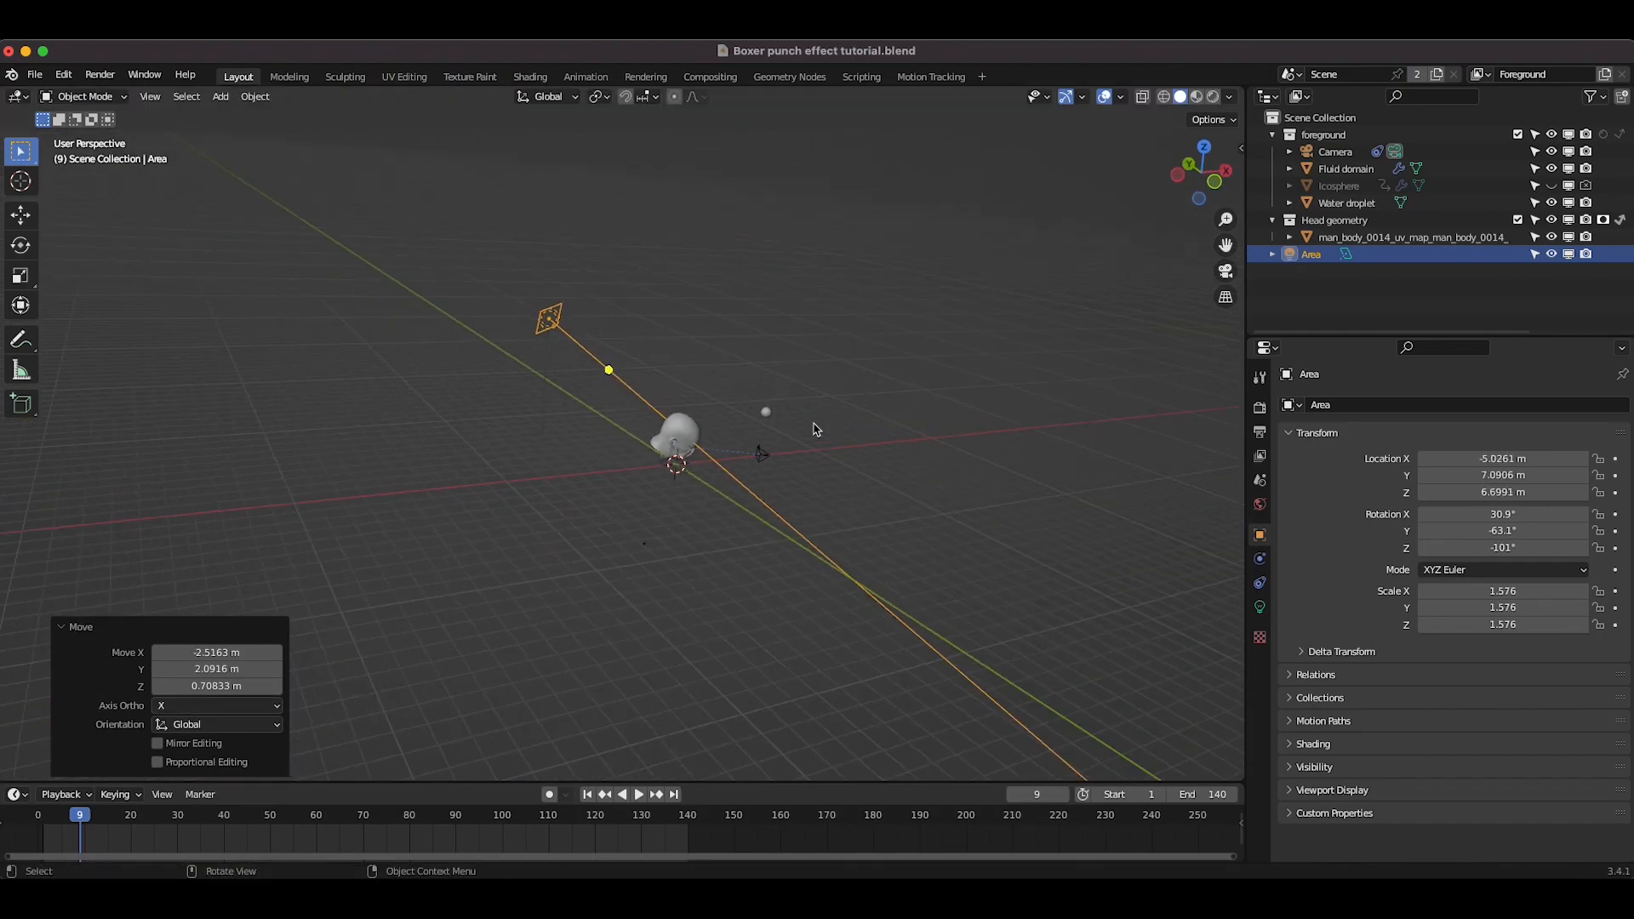
scroll(814, 428, "left", 5)
key("g")
right_click(846, 424)
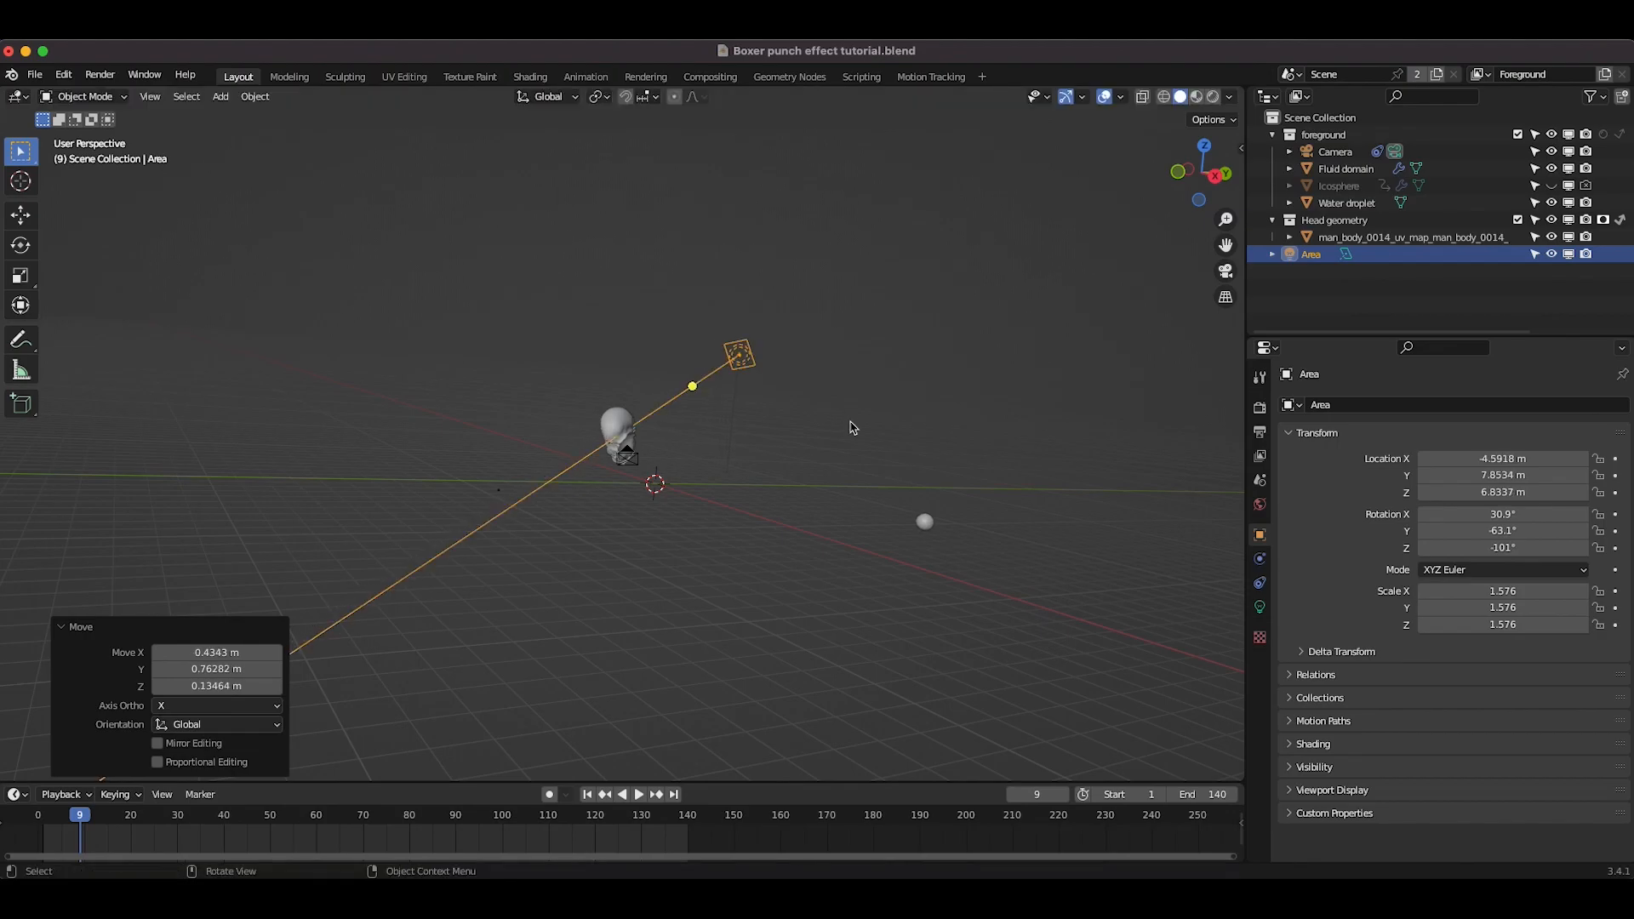
Step: Duplicate the area light, place the copy on the opposite side of the head and rotate it
key("shift+d")
left_click(649, 409)
key("r")
key("r")
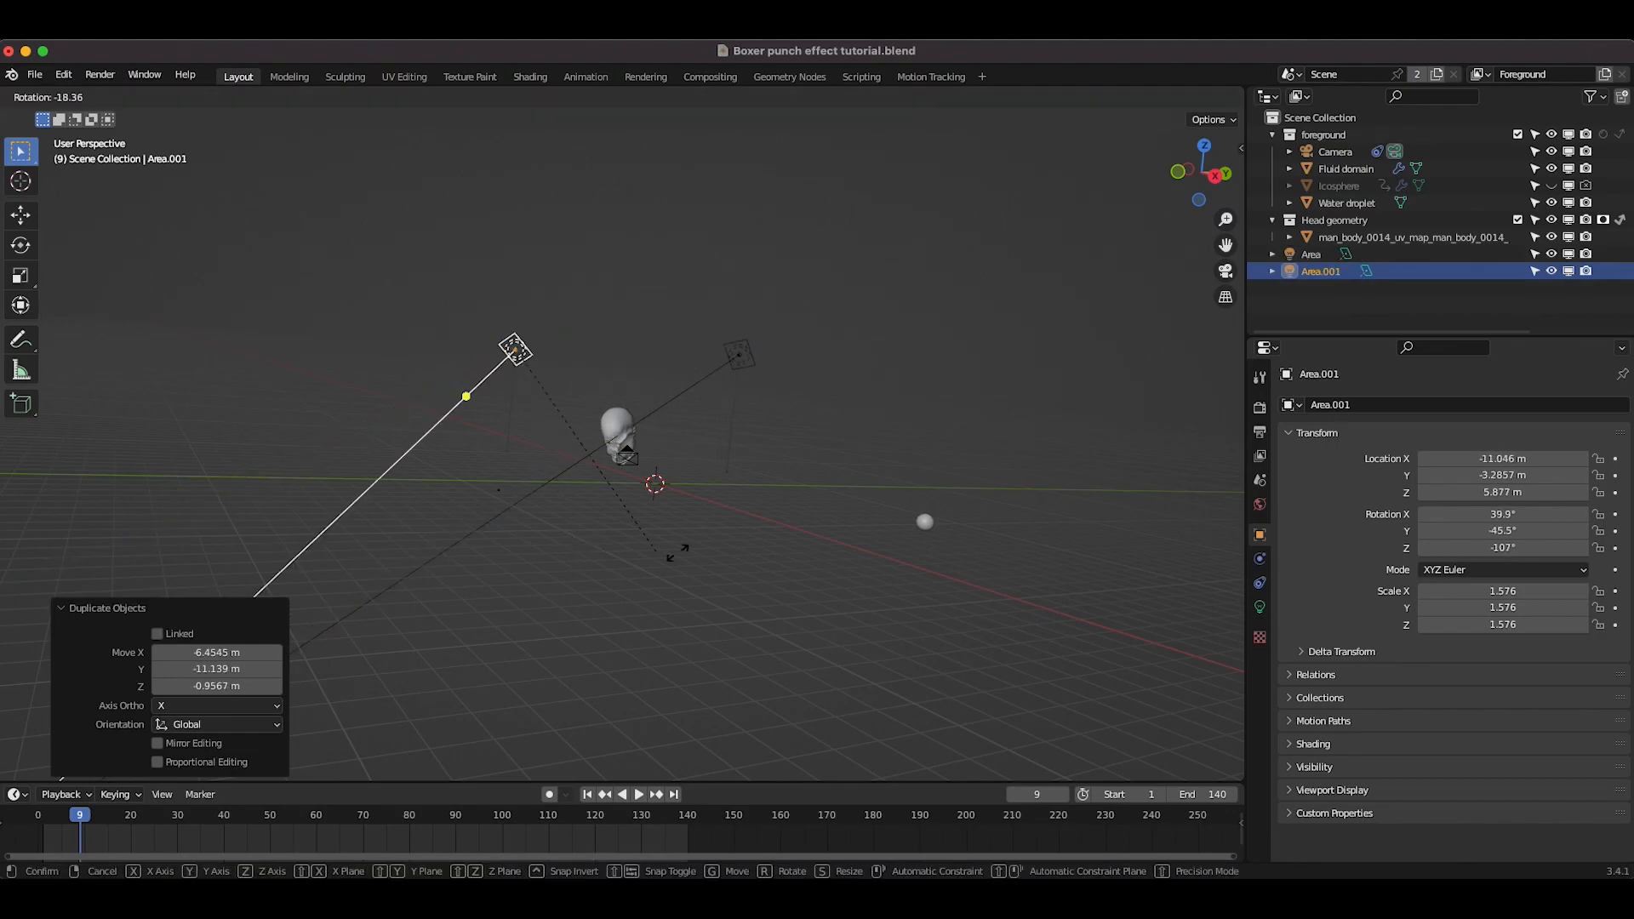
left_click(803, 777)
Step: Return to the camera view and move, rotate and scale the second area light to about 3 near the upper left
left_click(150, 96)
mouse_move(212, 322)
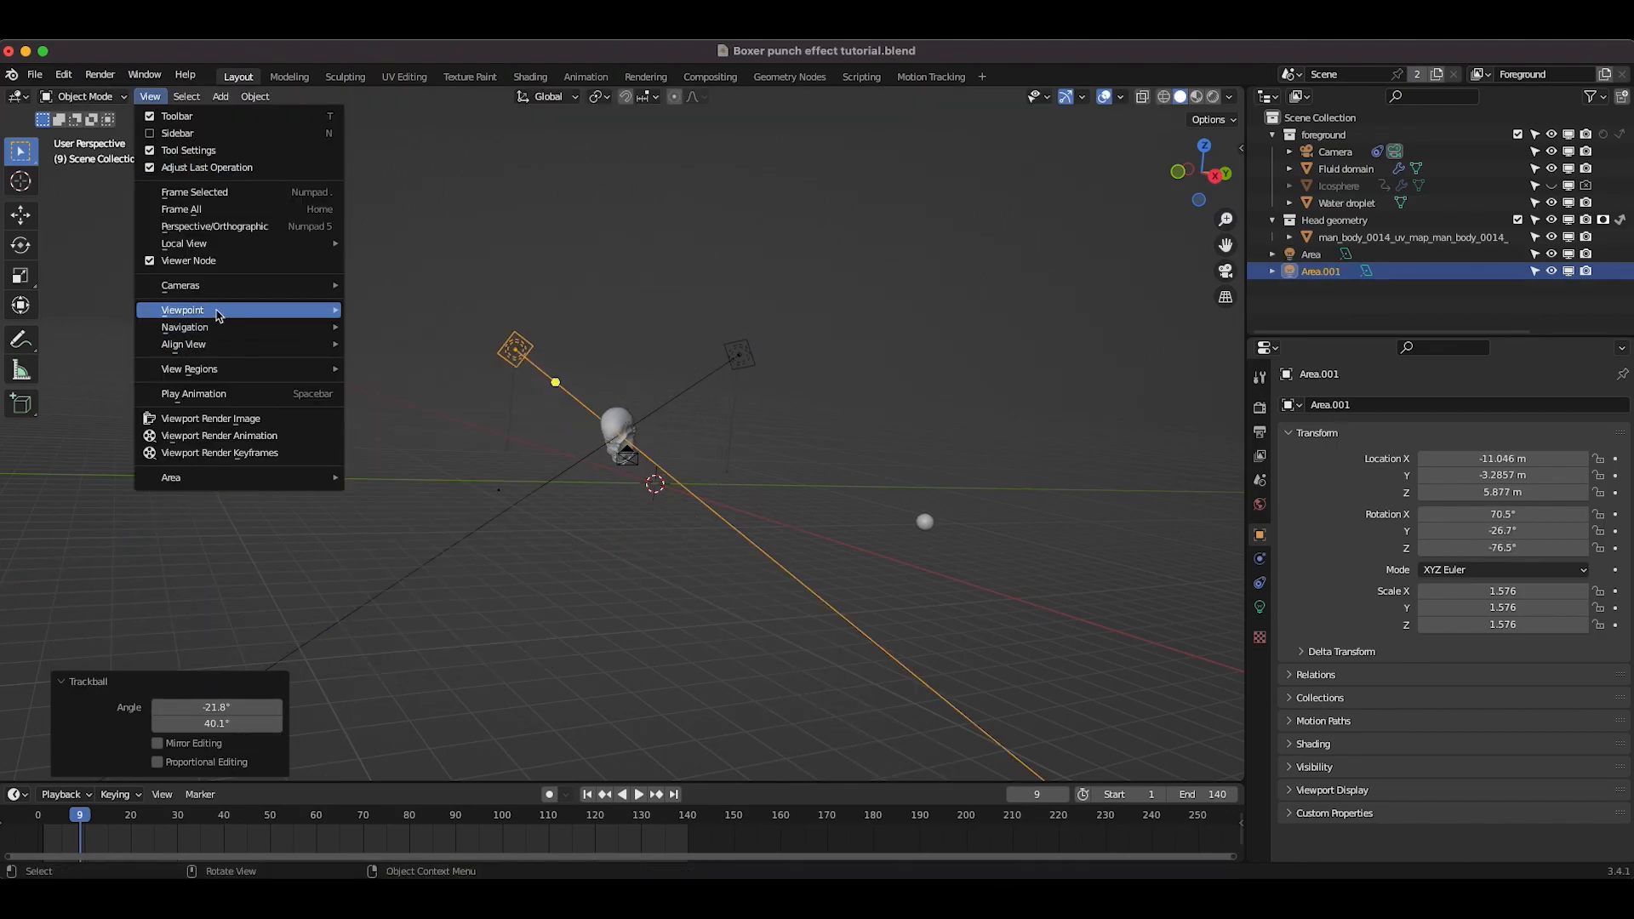
left_click(391, 309)
key("g")
left_click(486, 340)
key("r")
key("r")
left_click(617, 459)
key("s")
left_click(851, 467)
key("g")
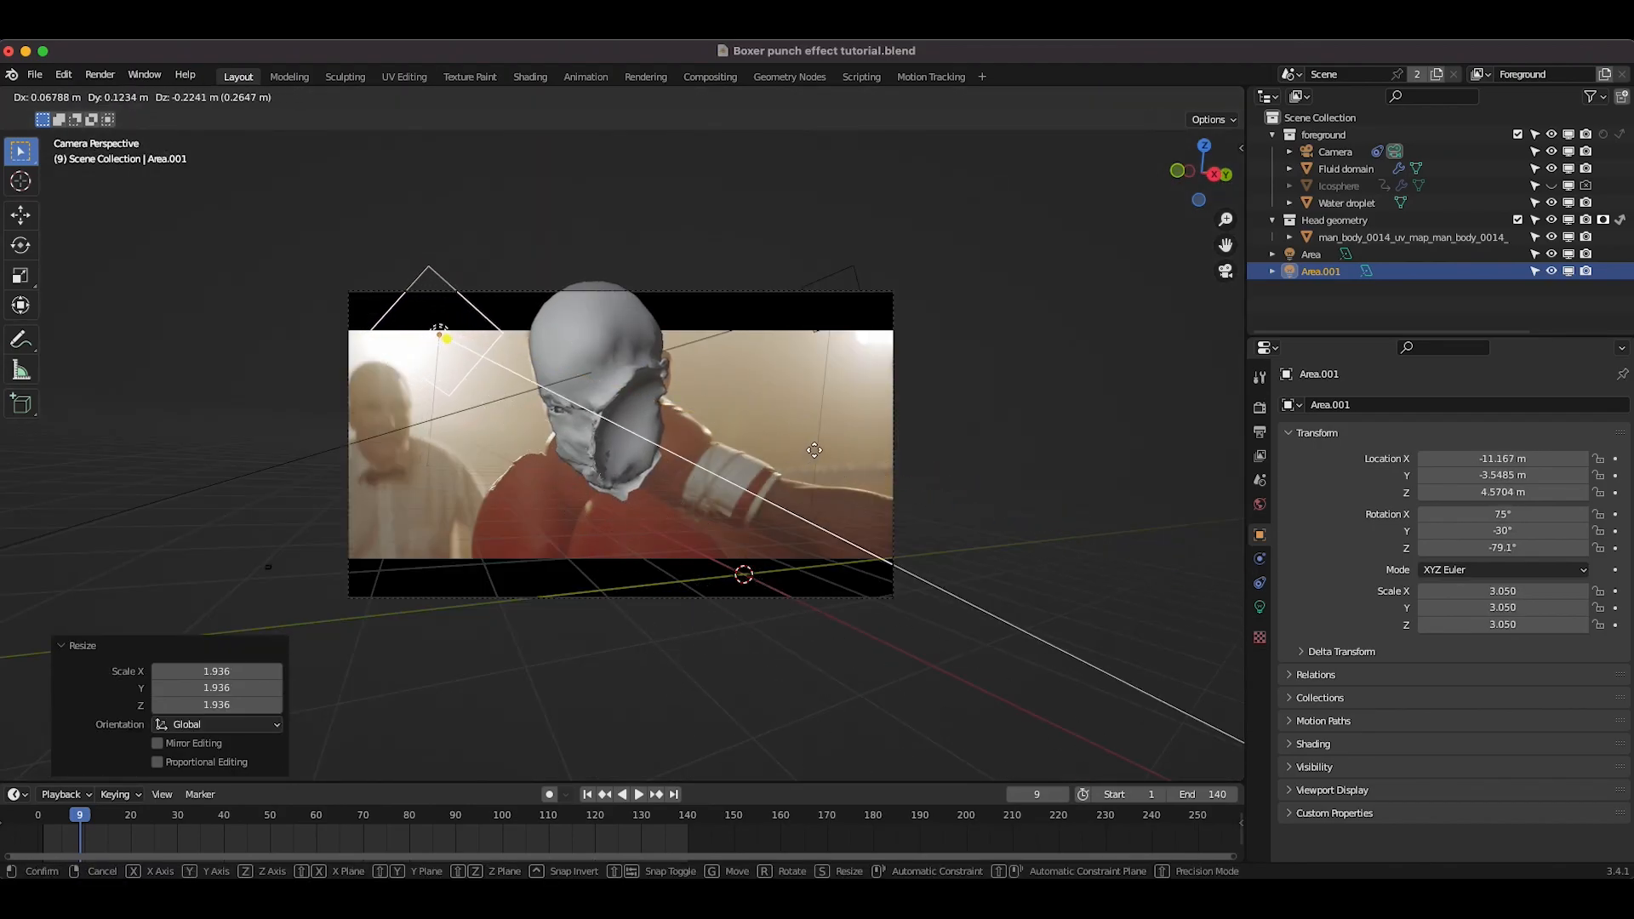
left_click(834, 418)
Step: Rotate the first area light slightly toward the head
left_click(841, 283)
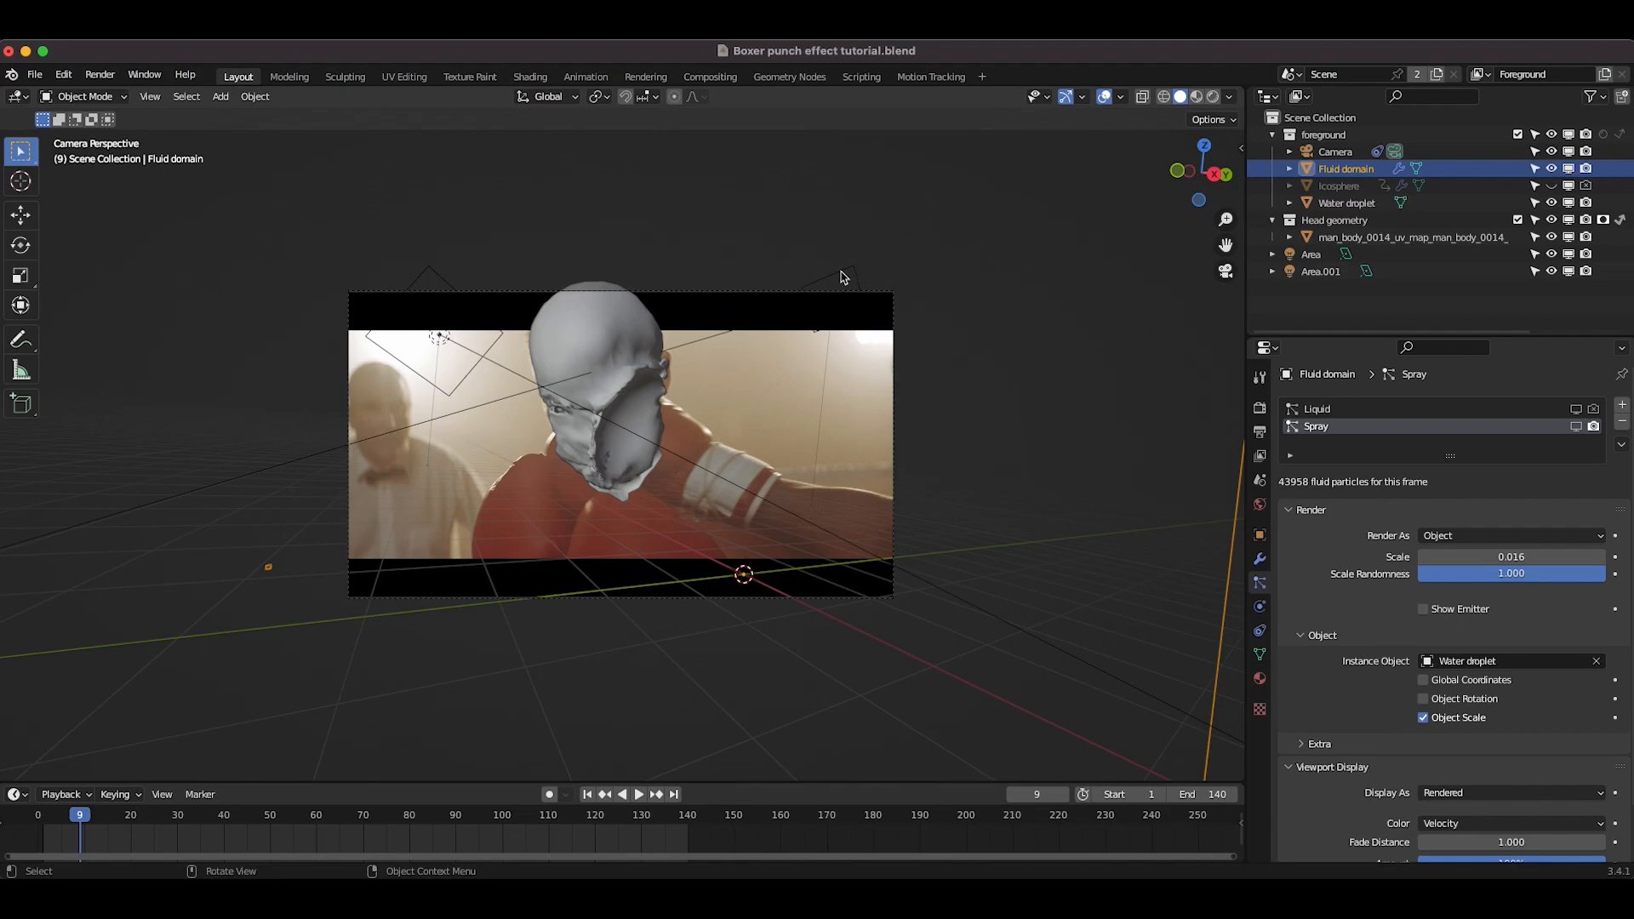
left_click(868, 263)
key("r")
key("r")
left_click(748, 303)
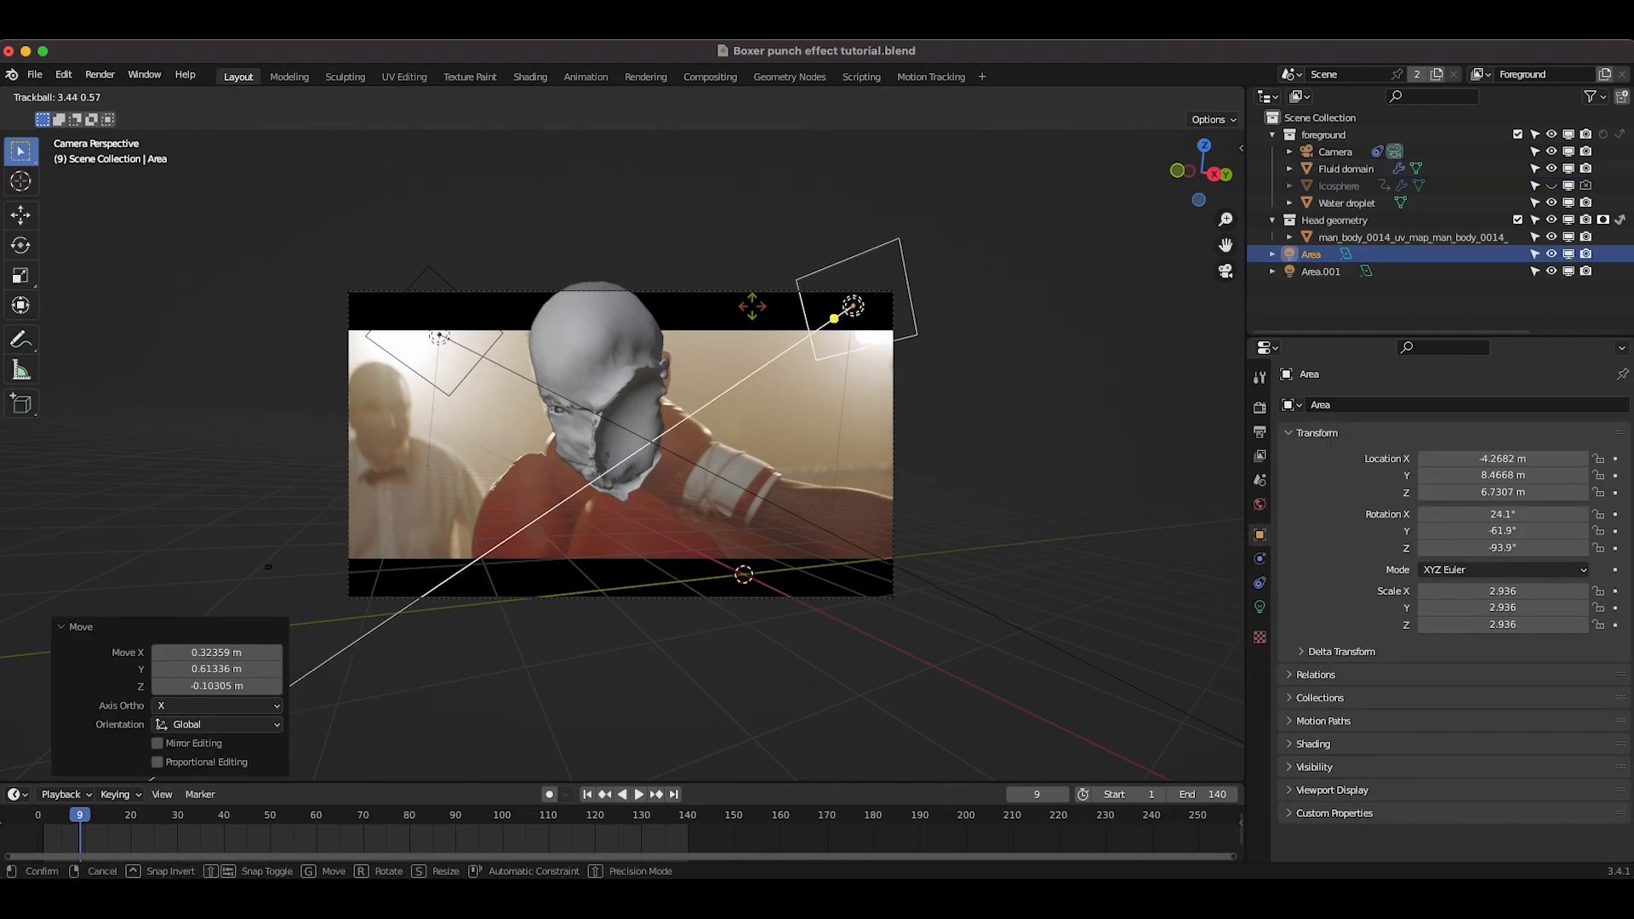
Step: Give the first area light a warm color sampled from the bright footage background
left_click(1259, 607)
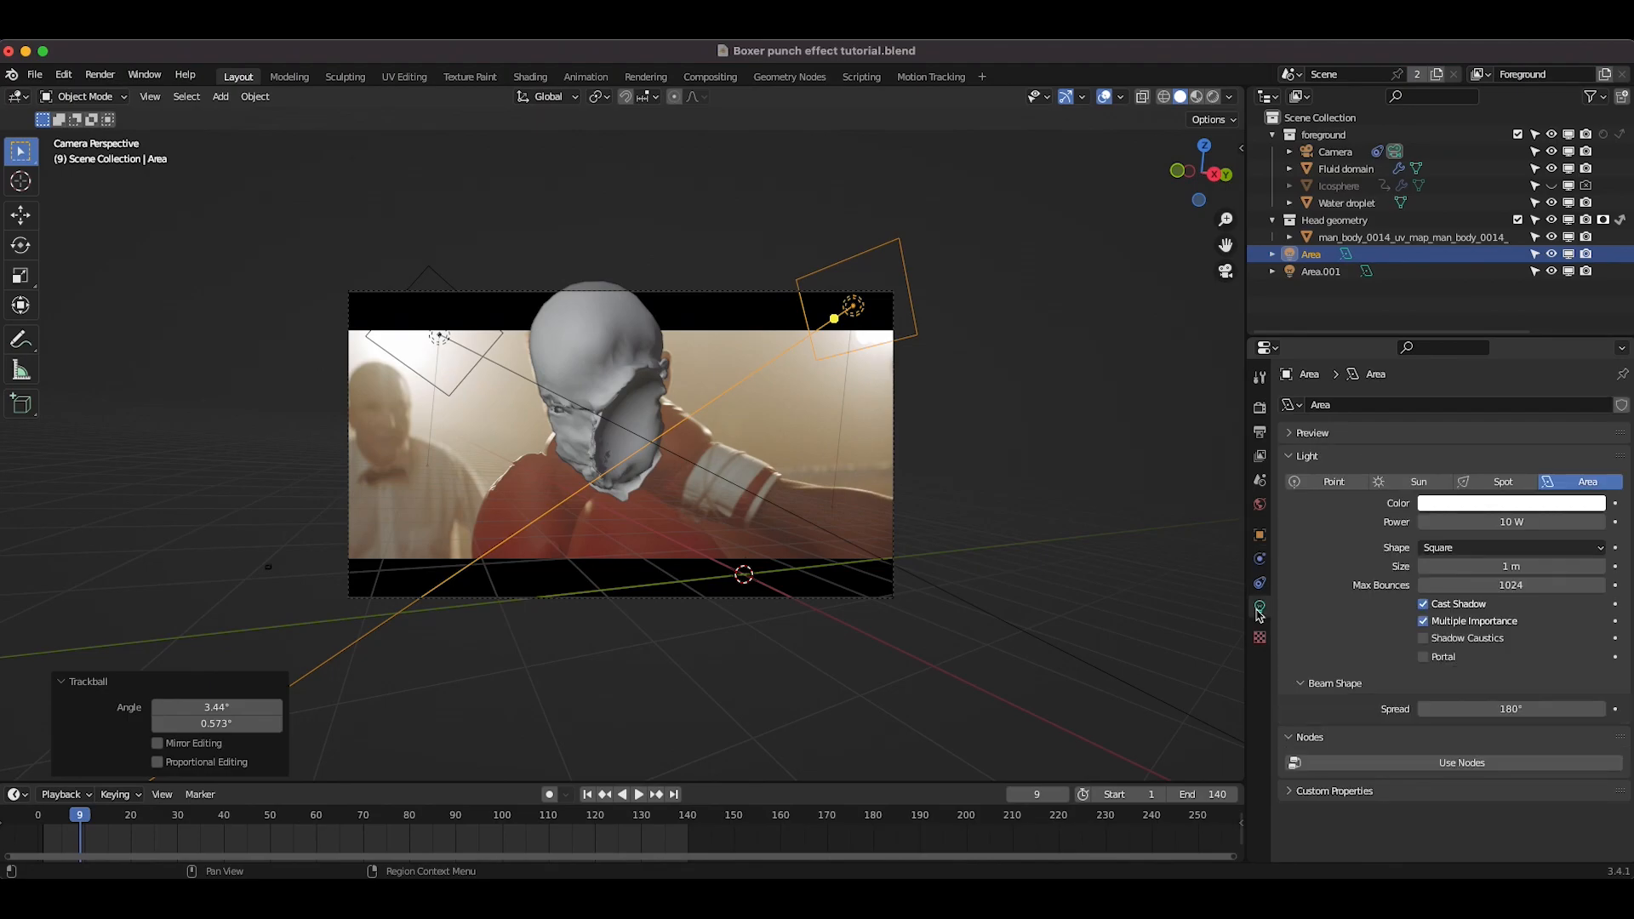
left_click(1468, 507)
left_click(1589, 444)
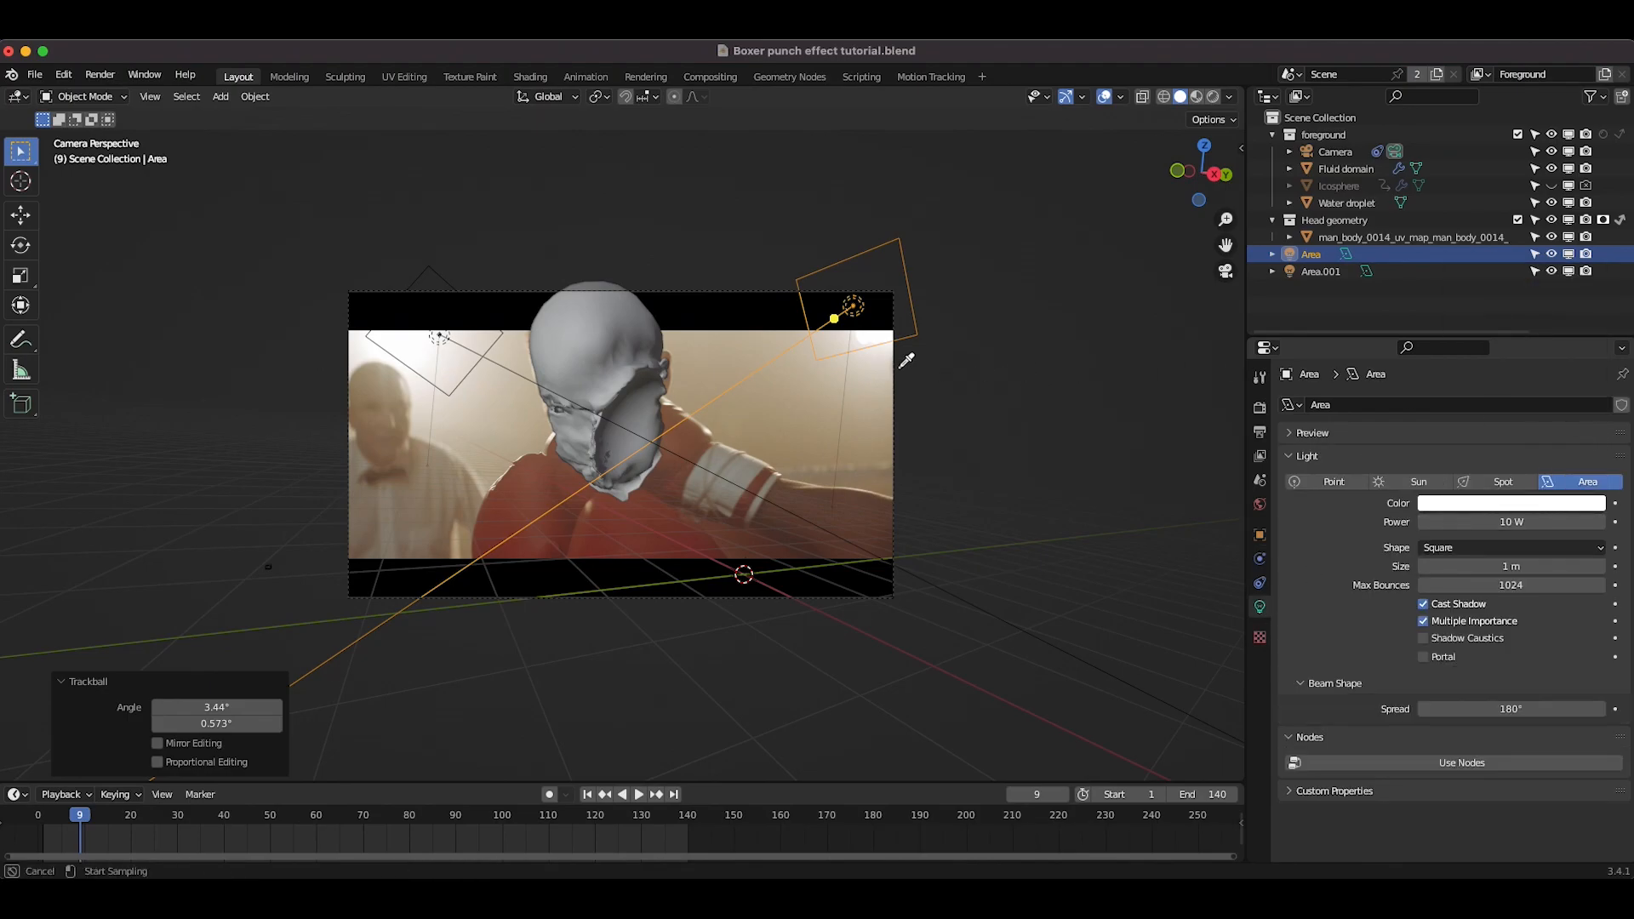
left_click(864, 338)
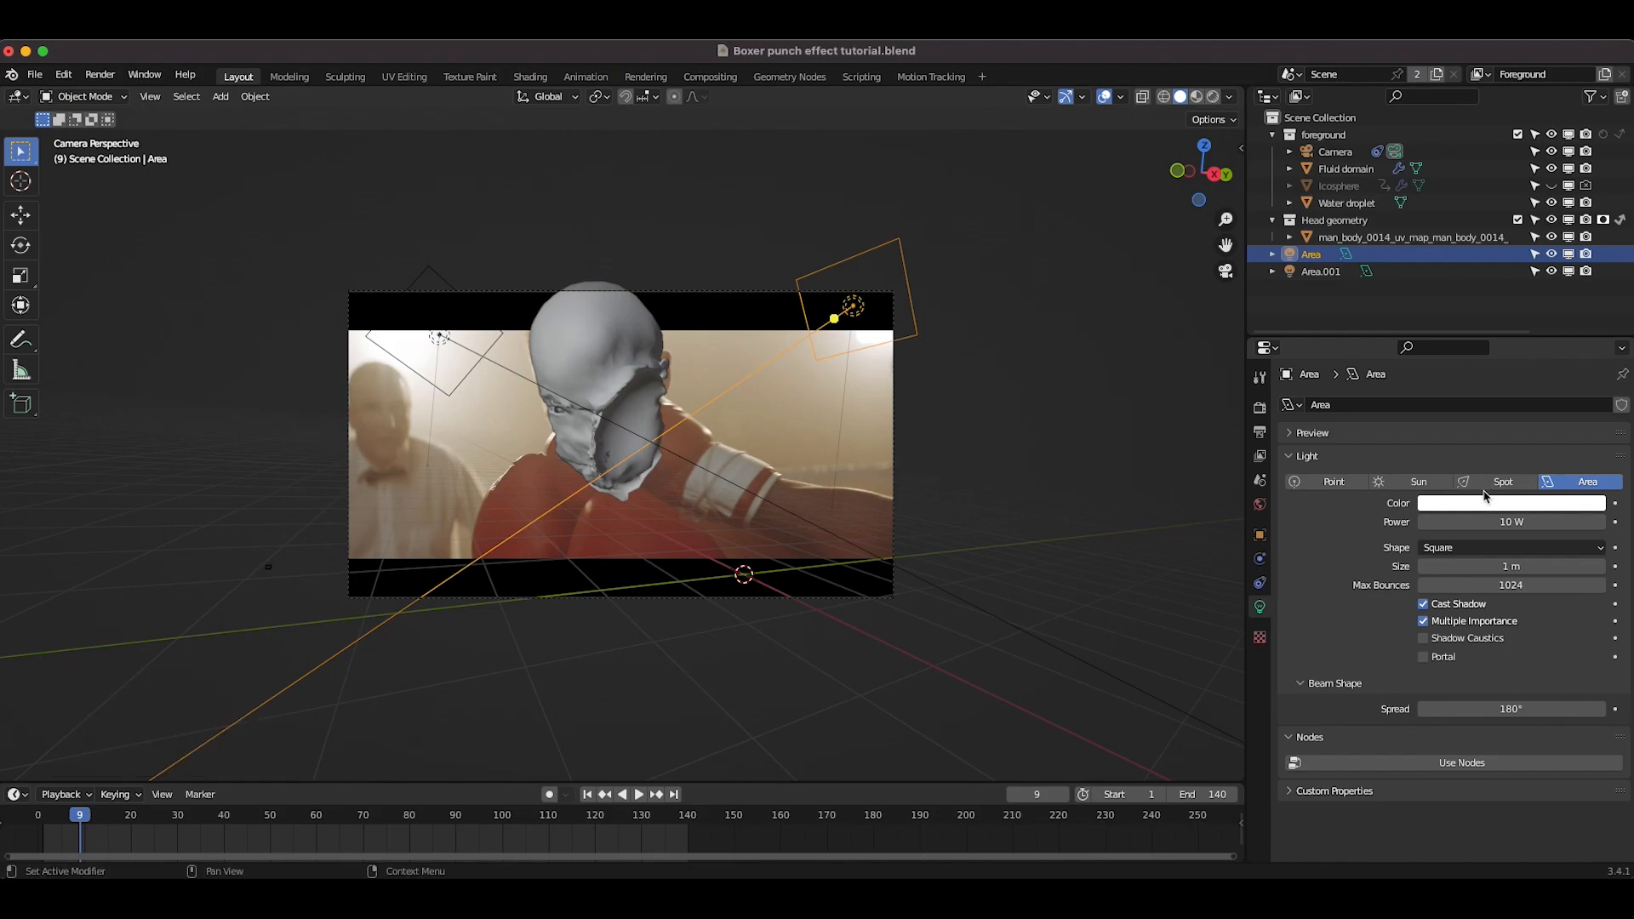
left_click(1481, 503)
left_click(1509, 353)
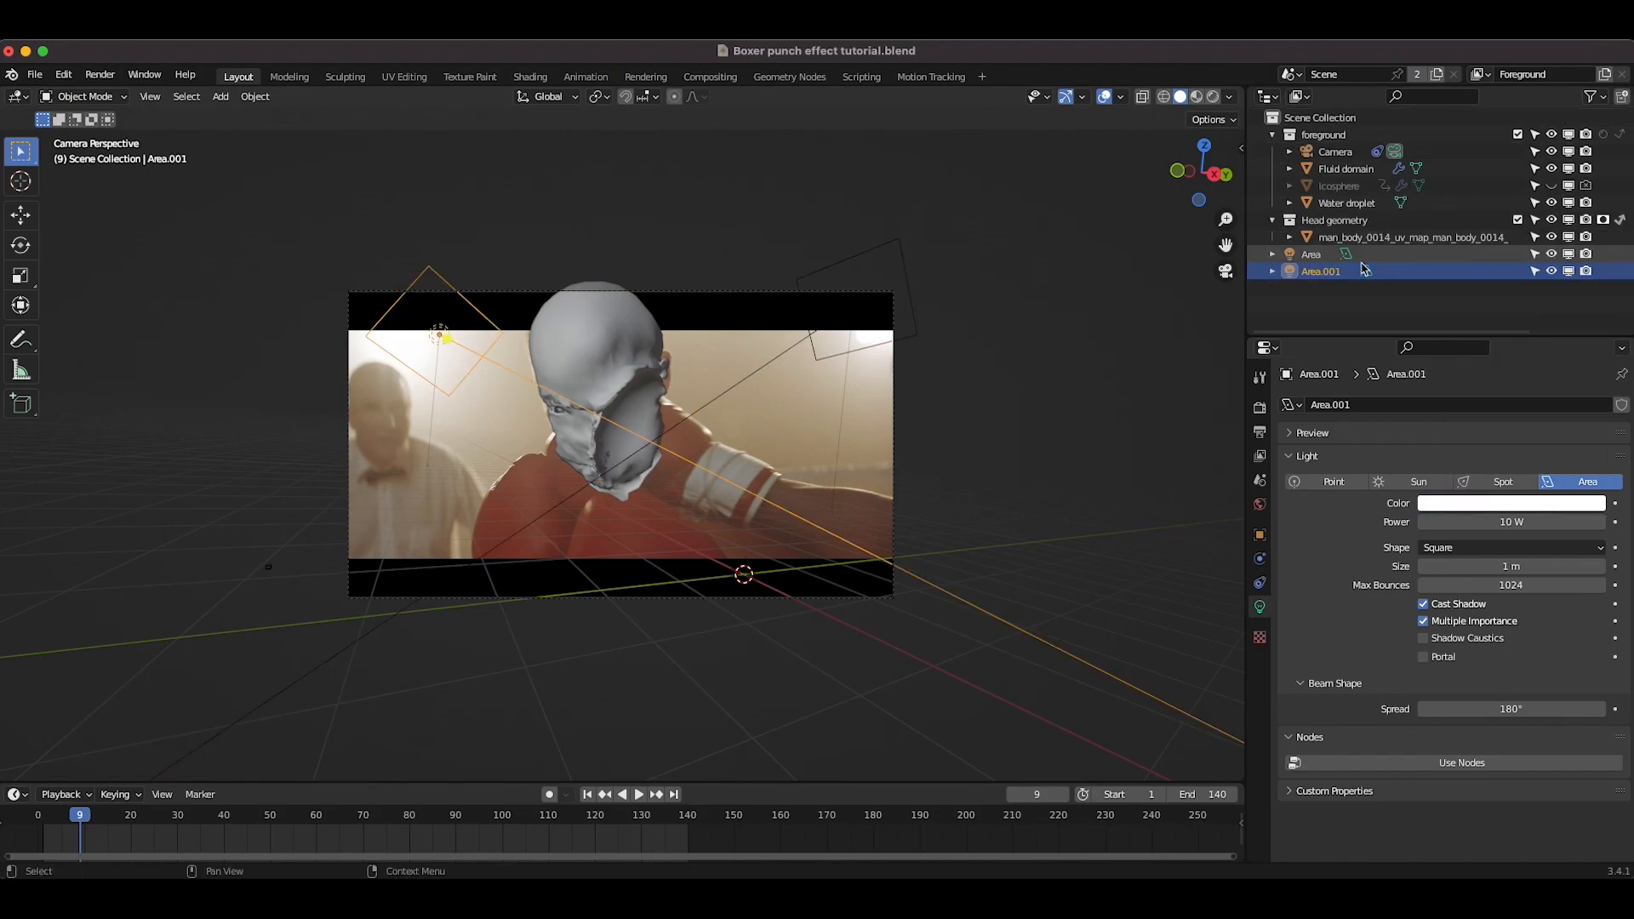
Step: Give the second area light the same warm color
left_click(1321, 271)
left_click(1481, 503)
left_click(1511, 355)
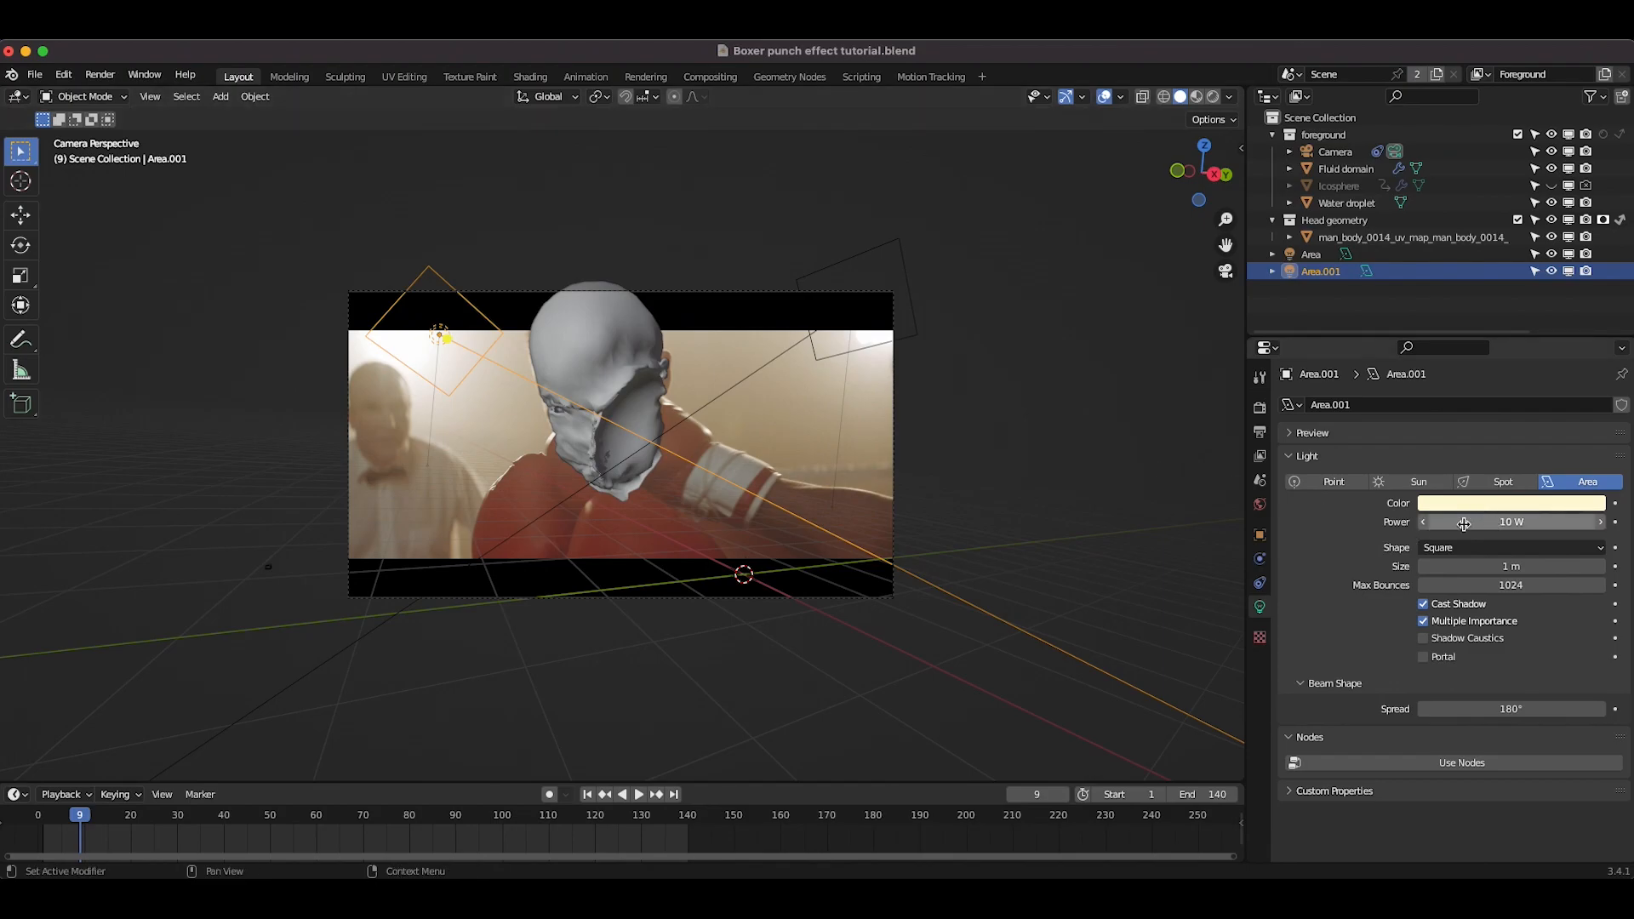
Step: Switch the viewport to rendered shading and turn off holdout on the Head geometry collection
left_click(1212, 96)
left_click(1347, 203)
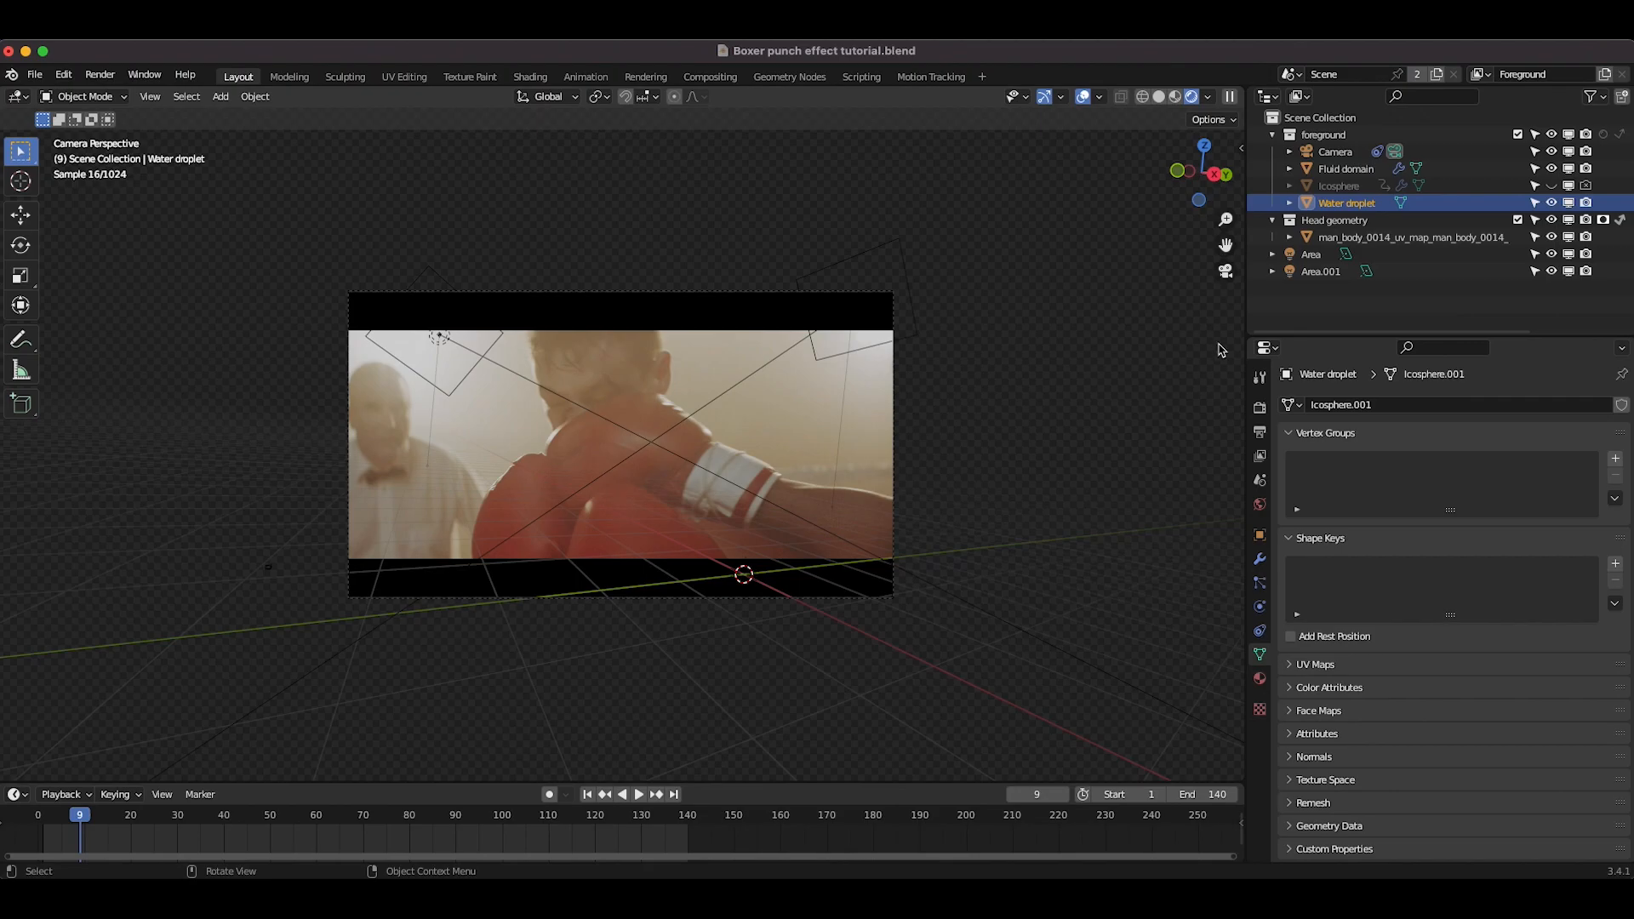
left_click(1603, 219)
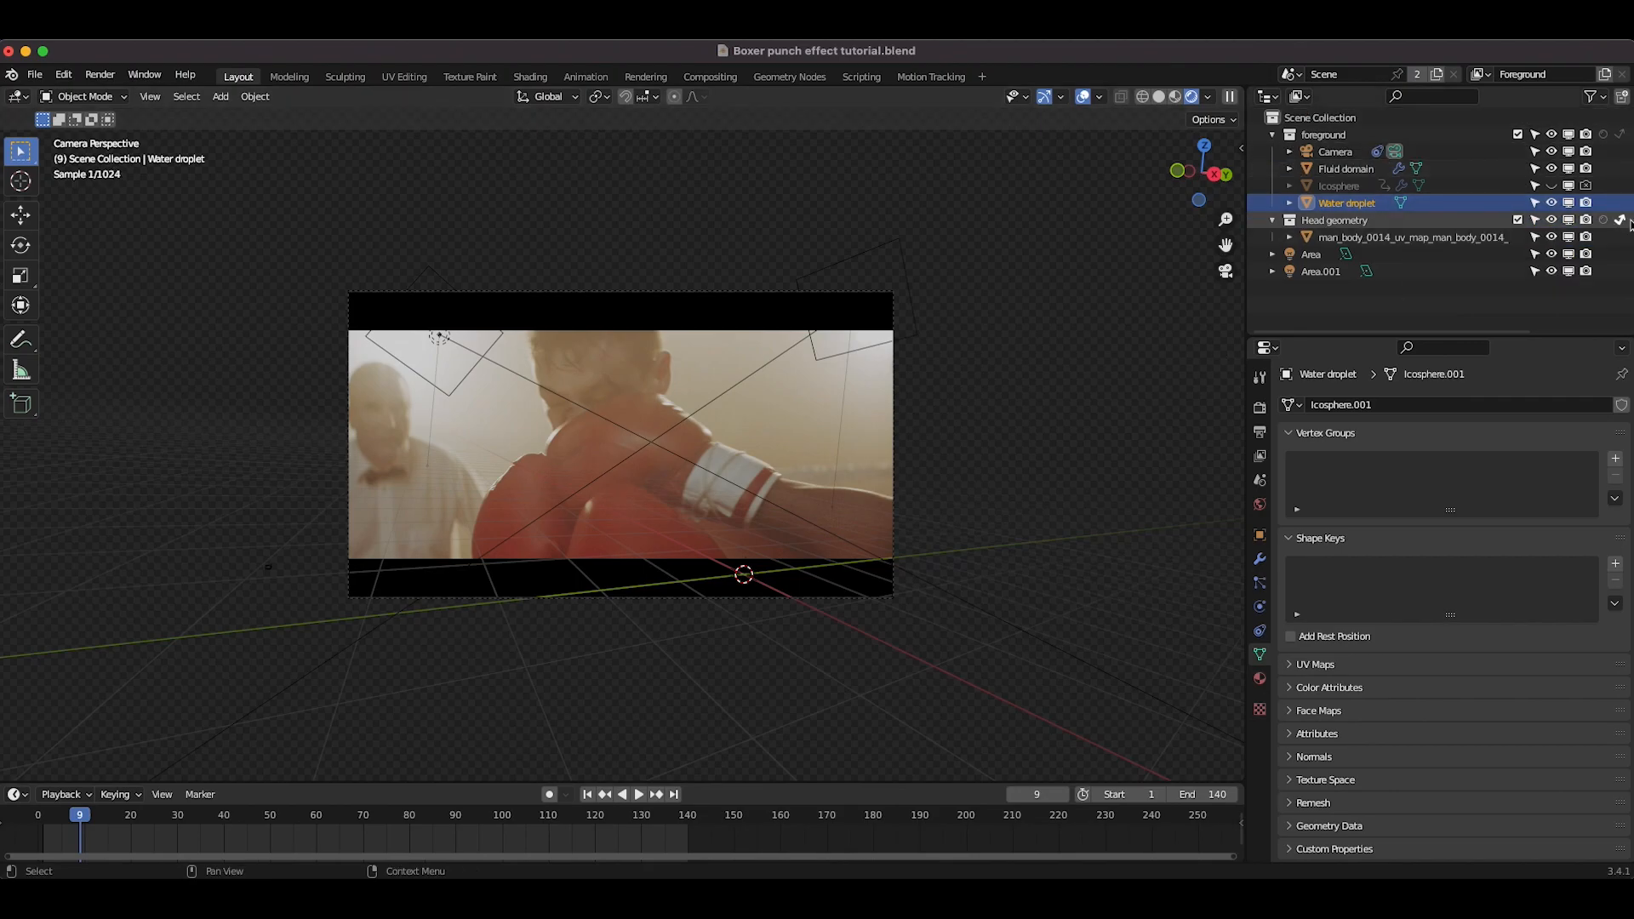
Step: Select the first area light and set its power to 4000 W
left_click(808, 340)
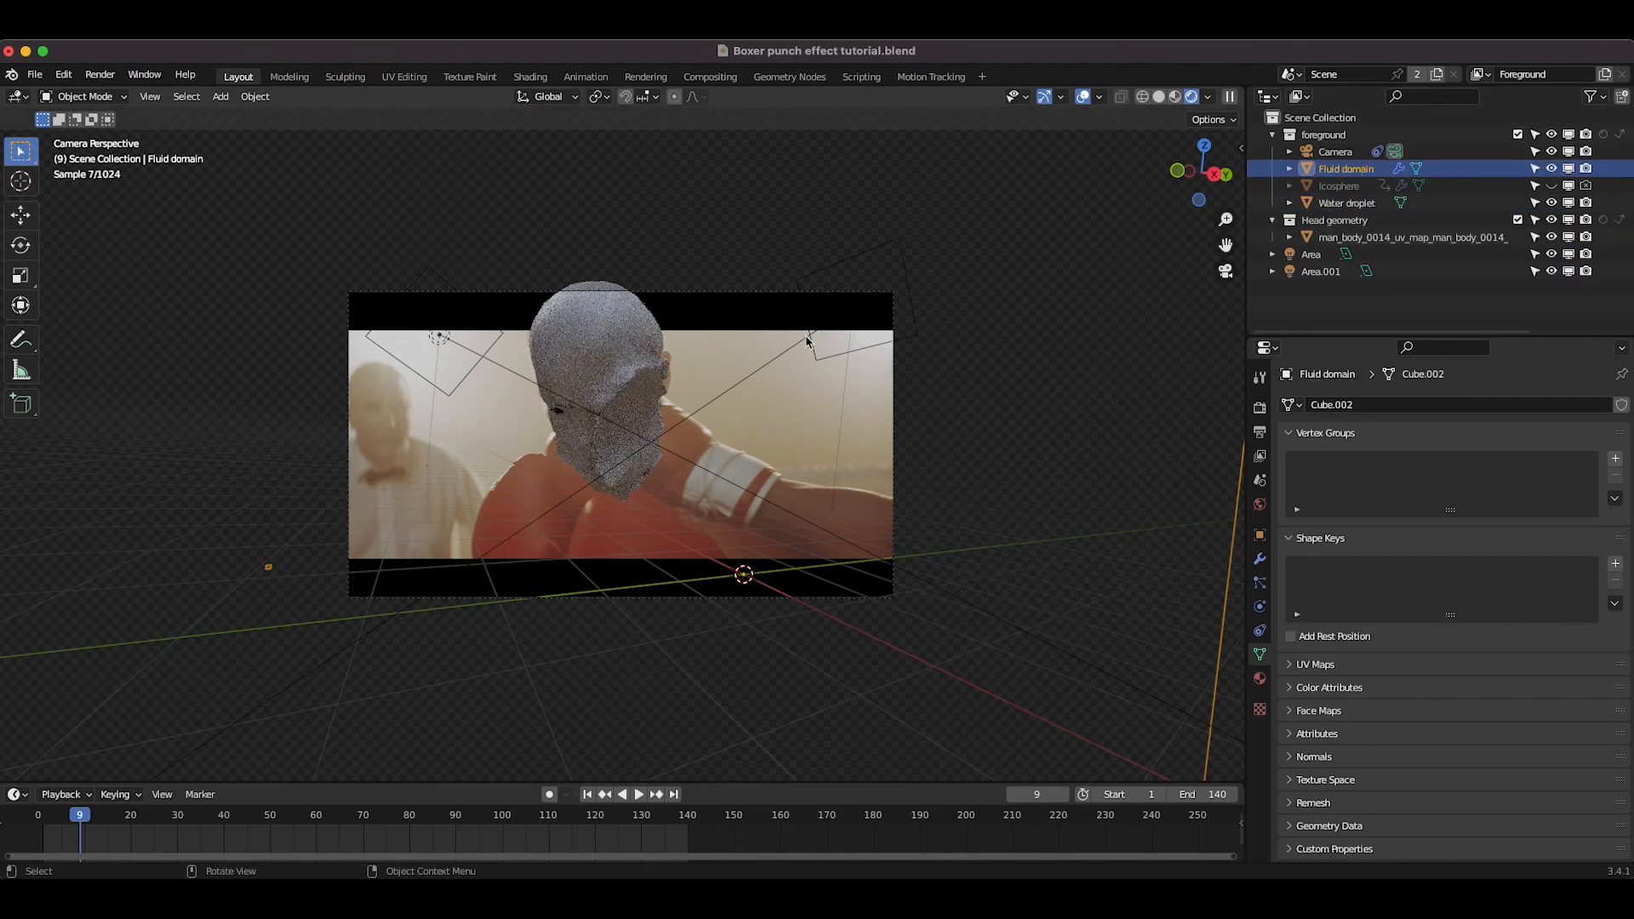
left_click(808, 341)
left_click_drag(1471, 520, 1481, 520)
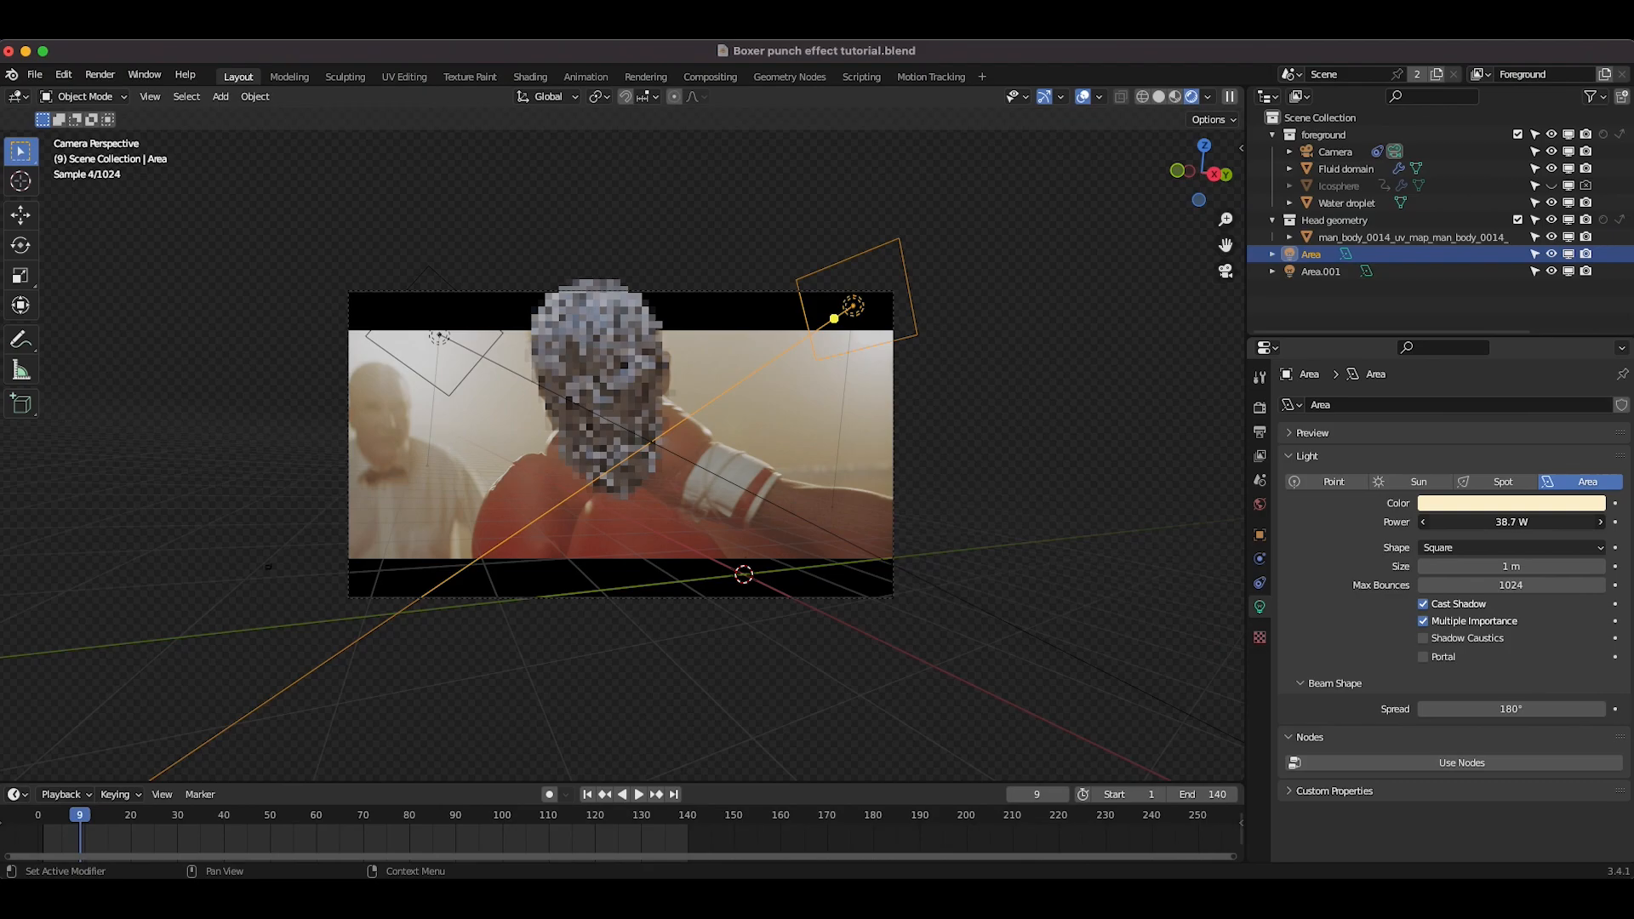
left_click(1471, 520)
type("2000")
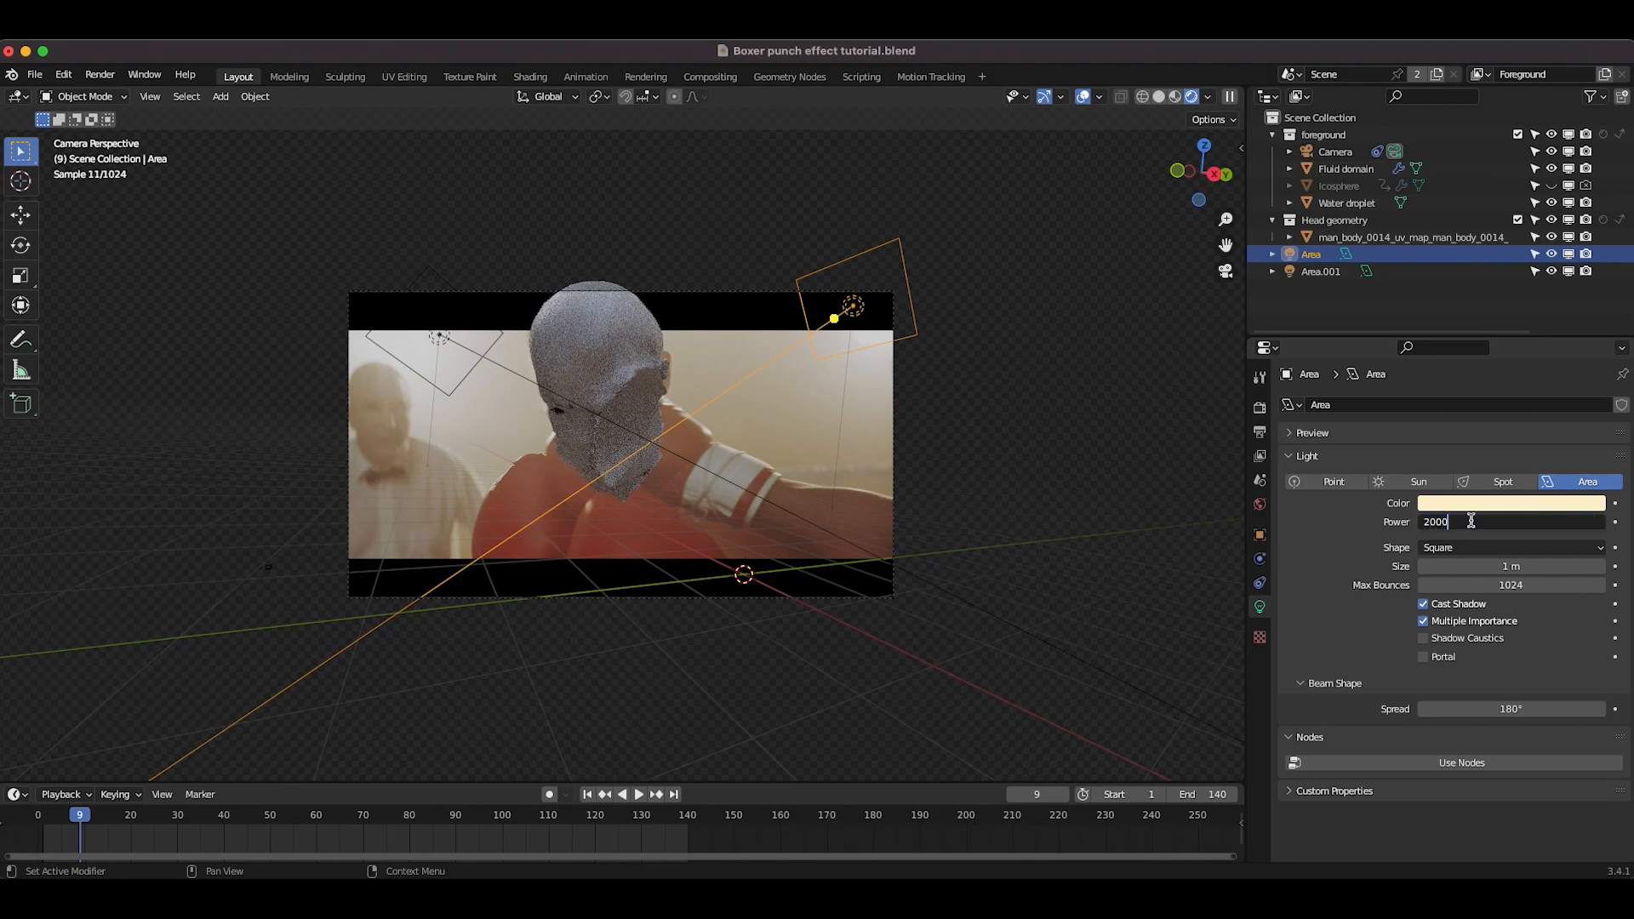
key("Return")
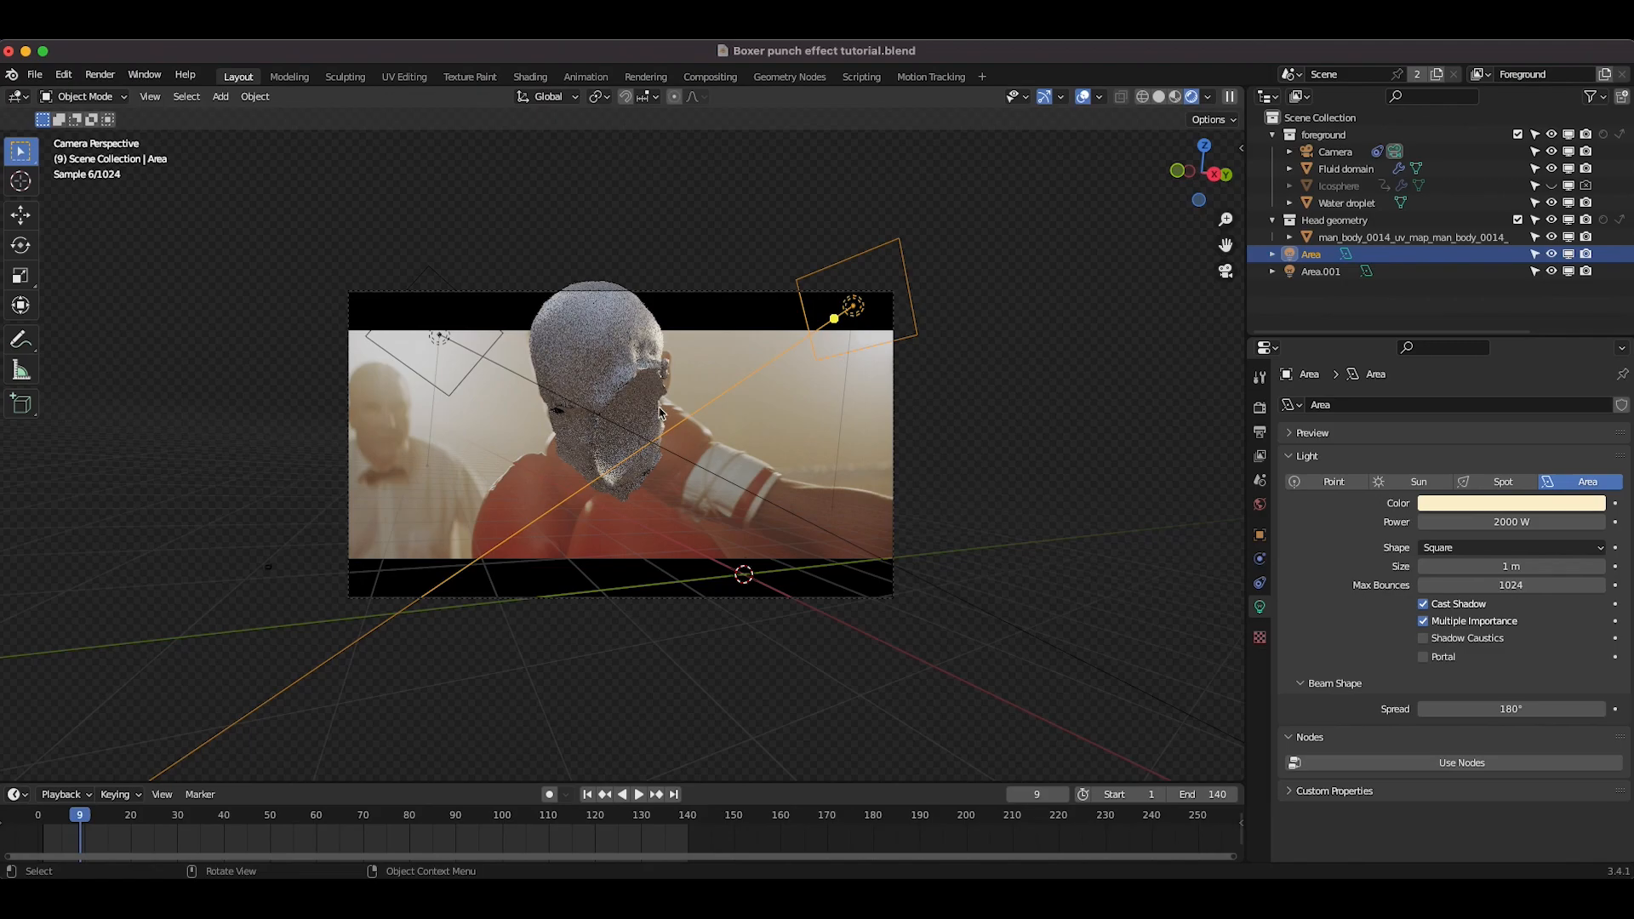
left_click(1491, 522)
type("40")
key("Return")
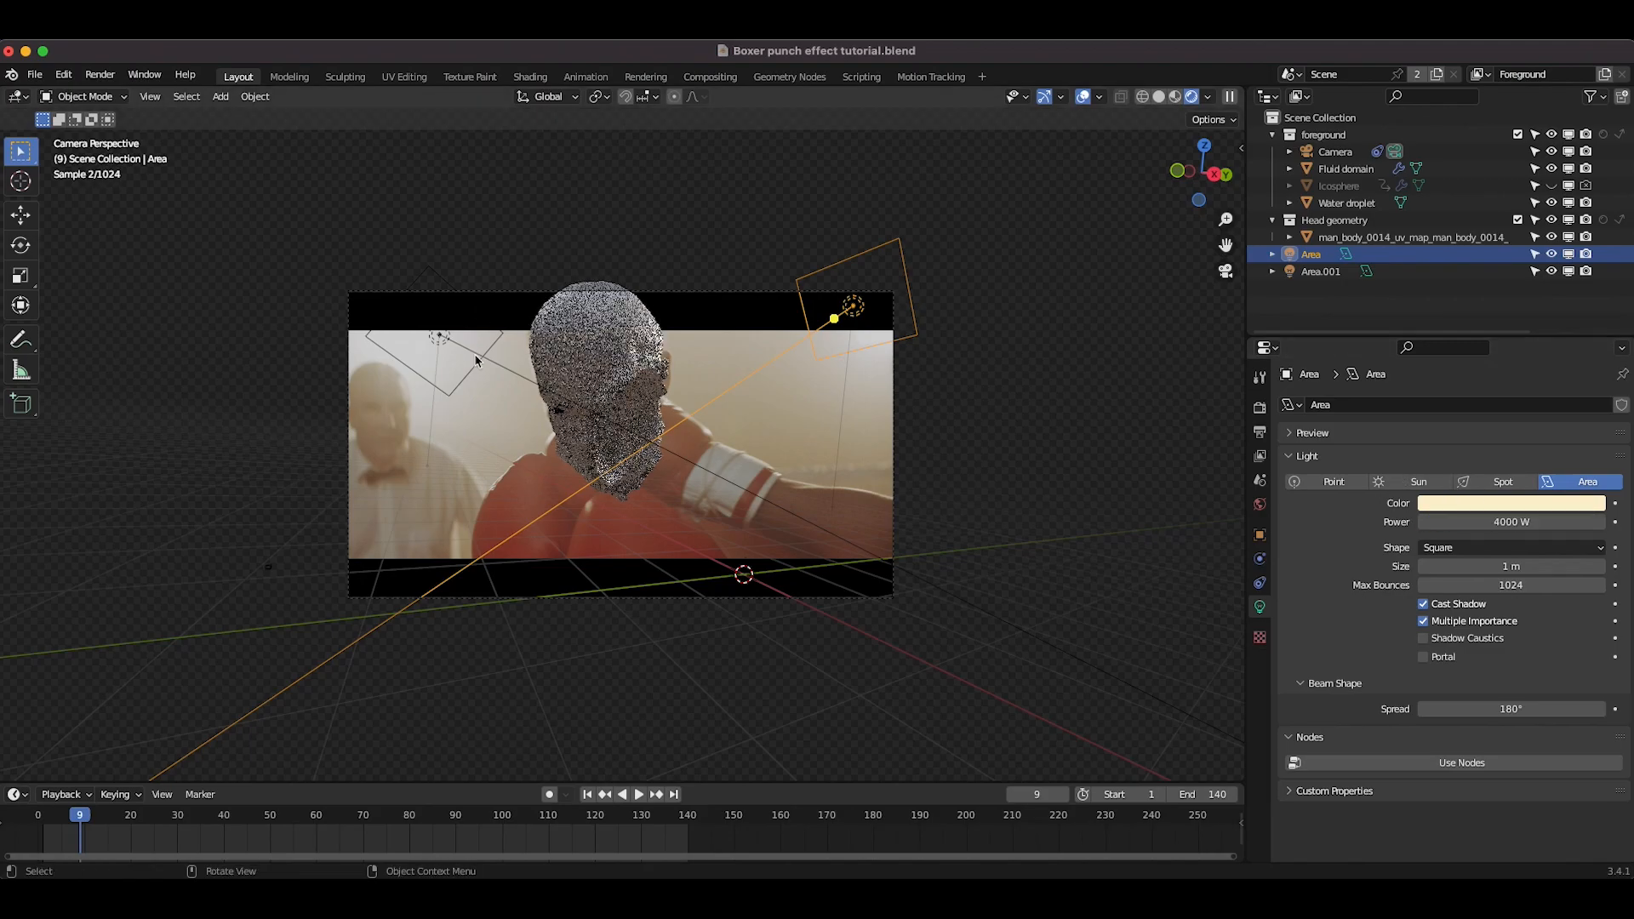
Step: Set the second area light's power to 4000 W
left_click(1345, 169)
left_click(1321, 271)
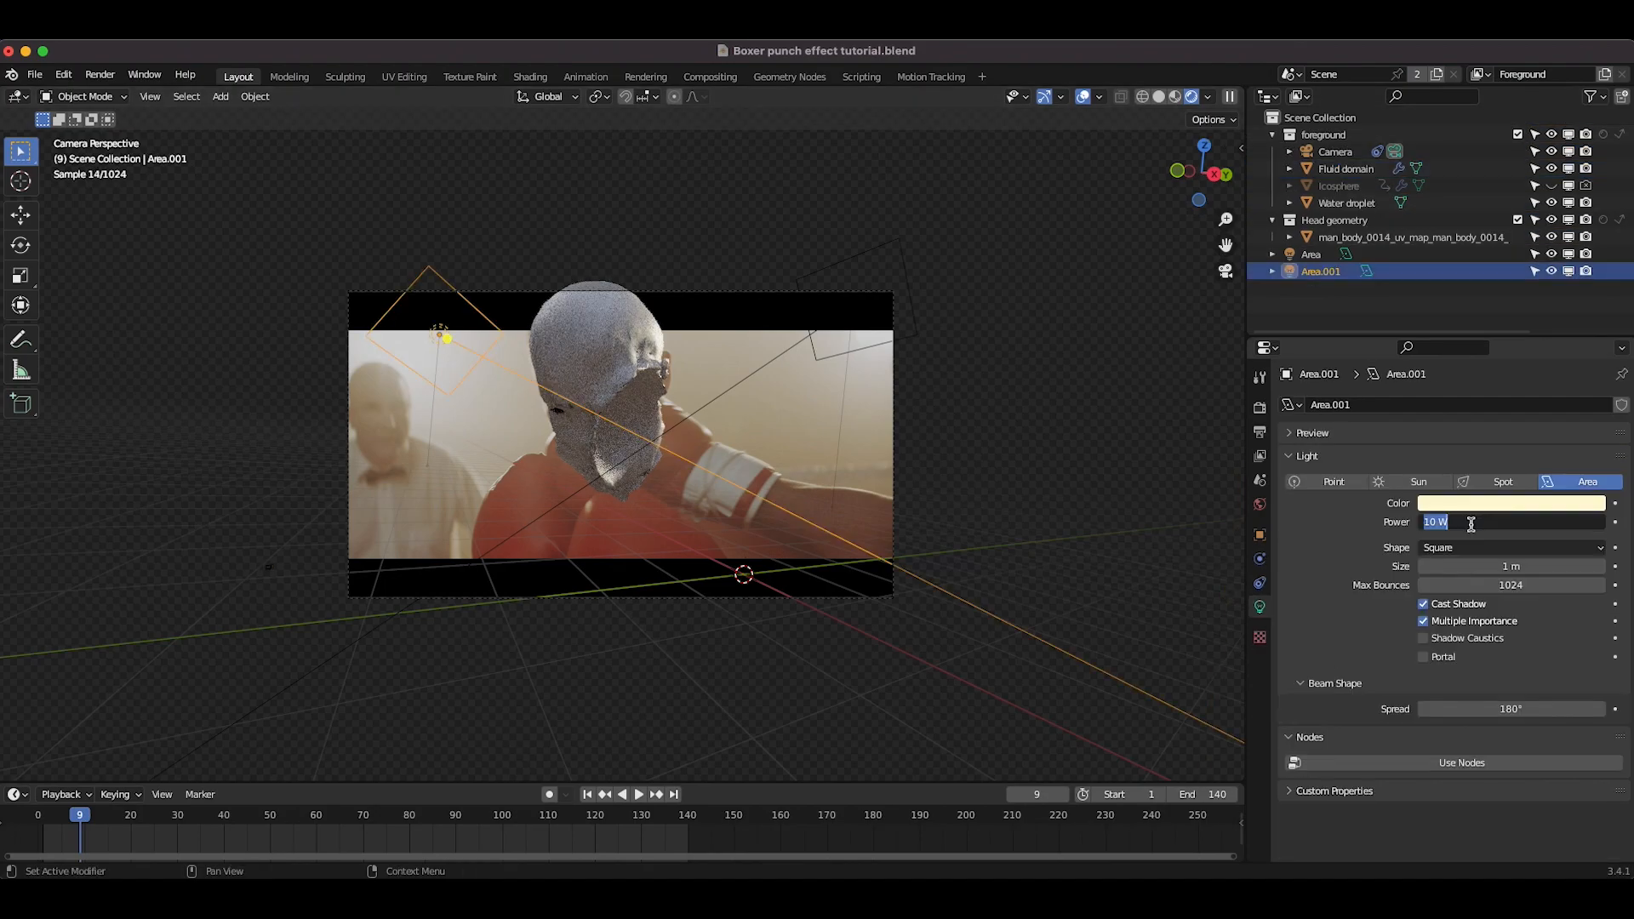
scroll(1008, 269, "up", 4)
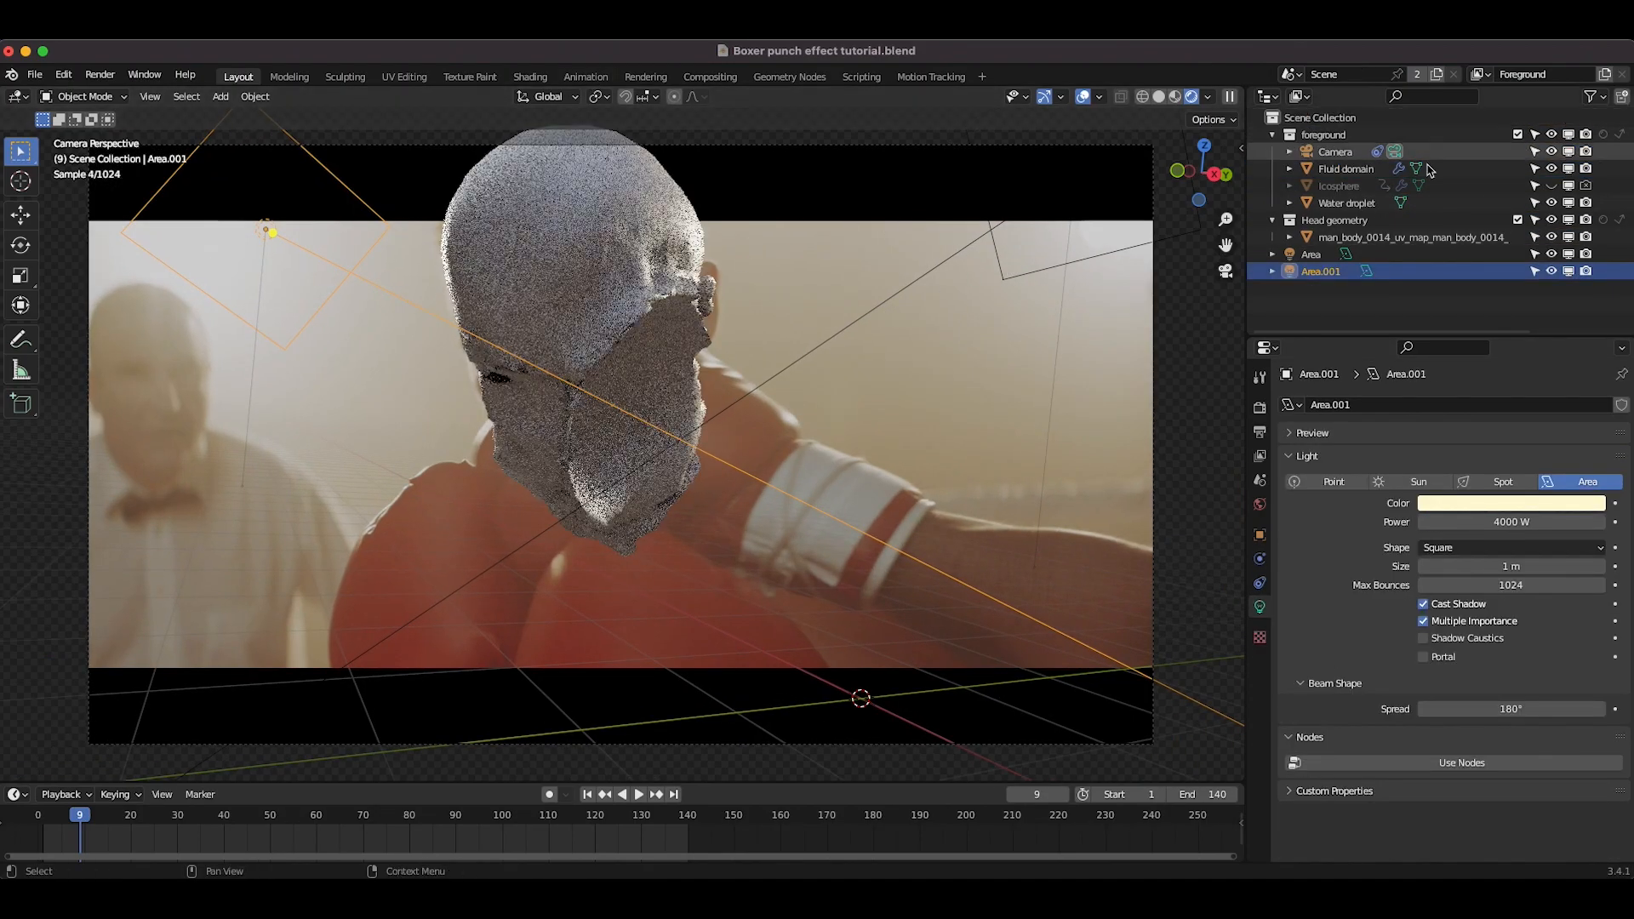
Step: Re-enable holdout on the Head geometry collection and toggle its indirect only setting
left_click(1351, 226)
left_click(1604, 220)
left_click(1619, 221)
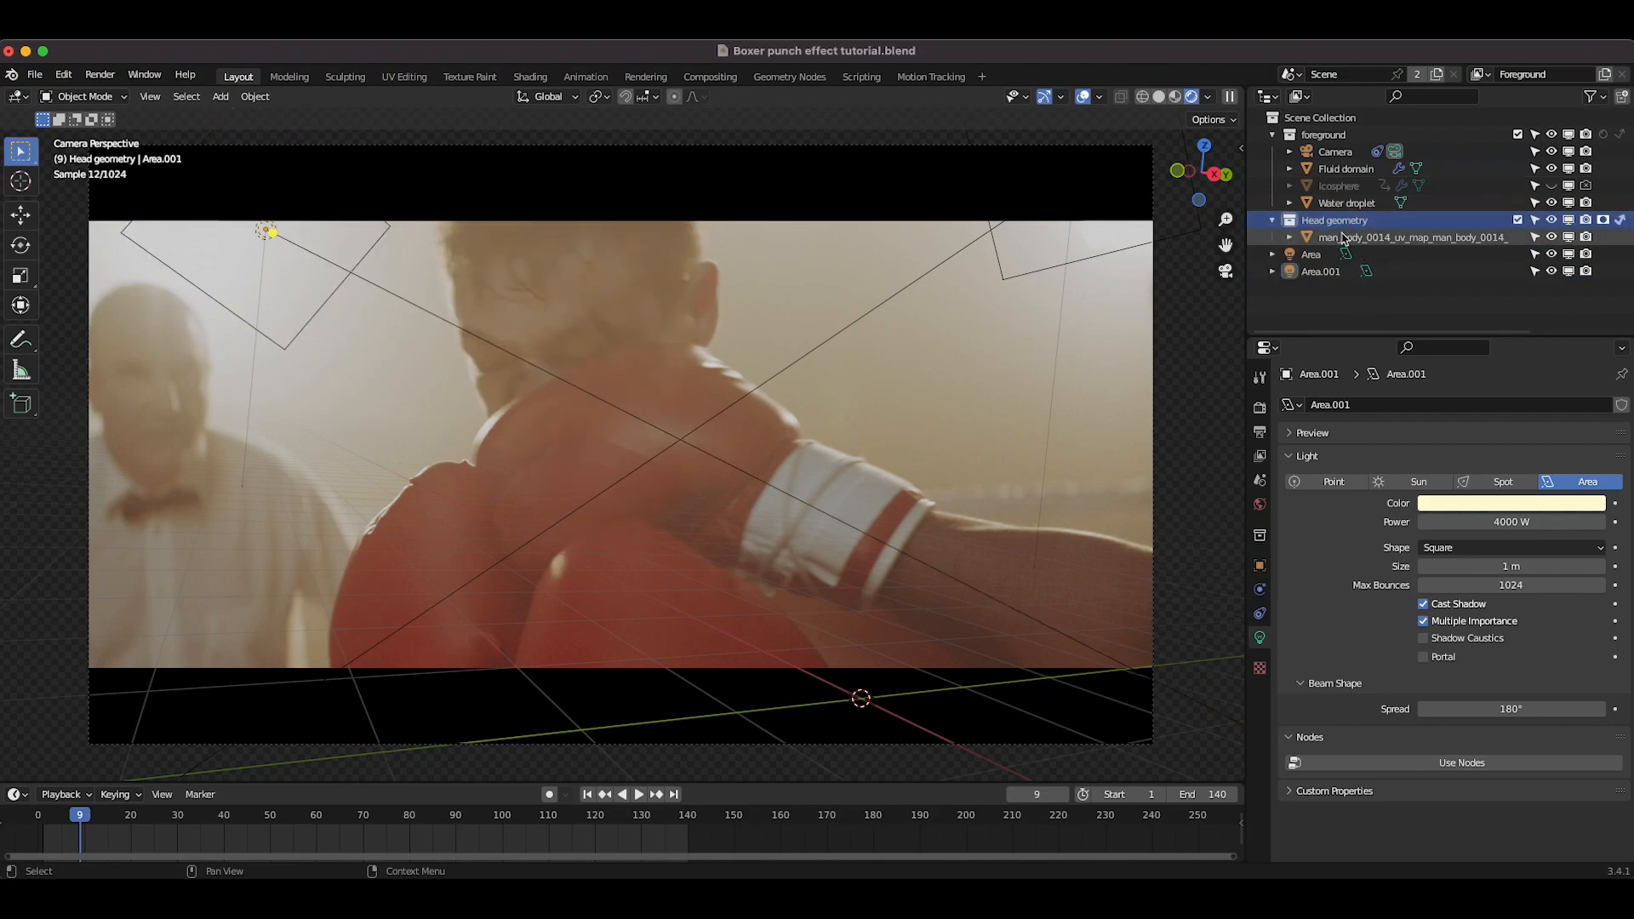
Step: Select the Fluid domain and show its Spray particle system in the viewport
left_click(1349, 169)
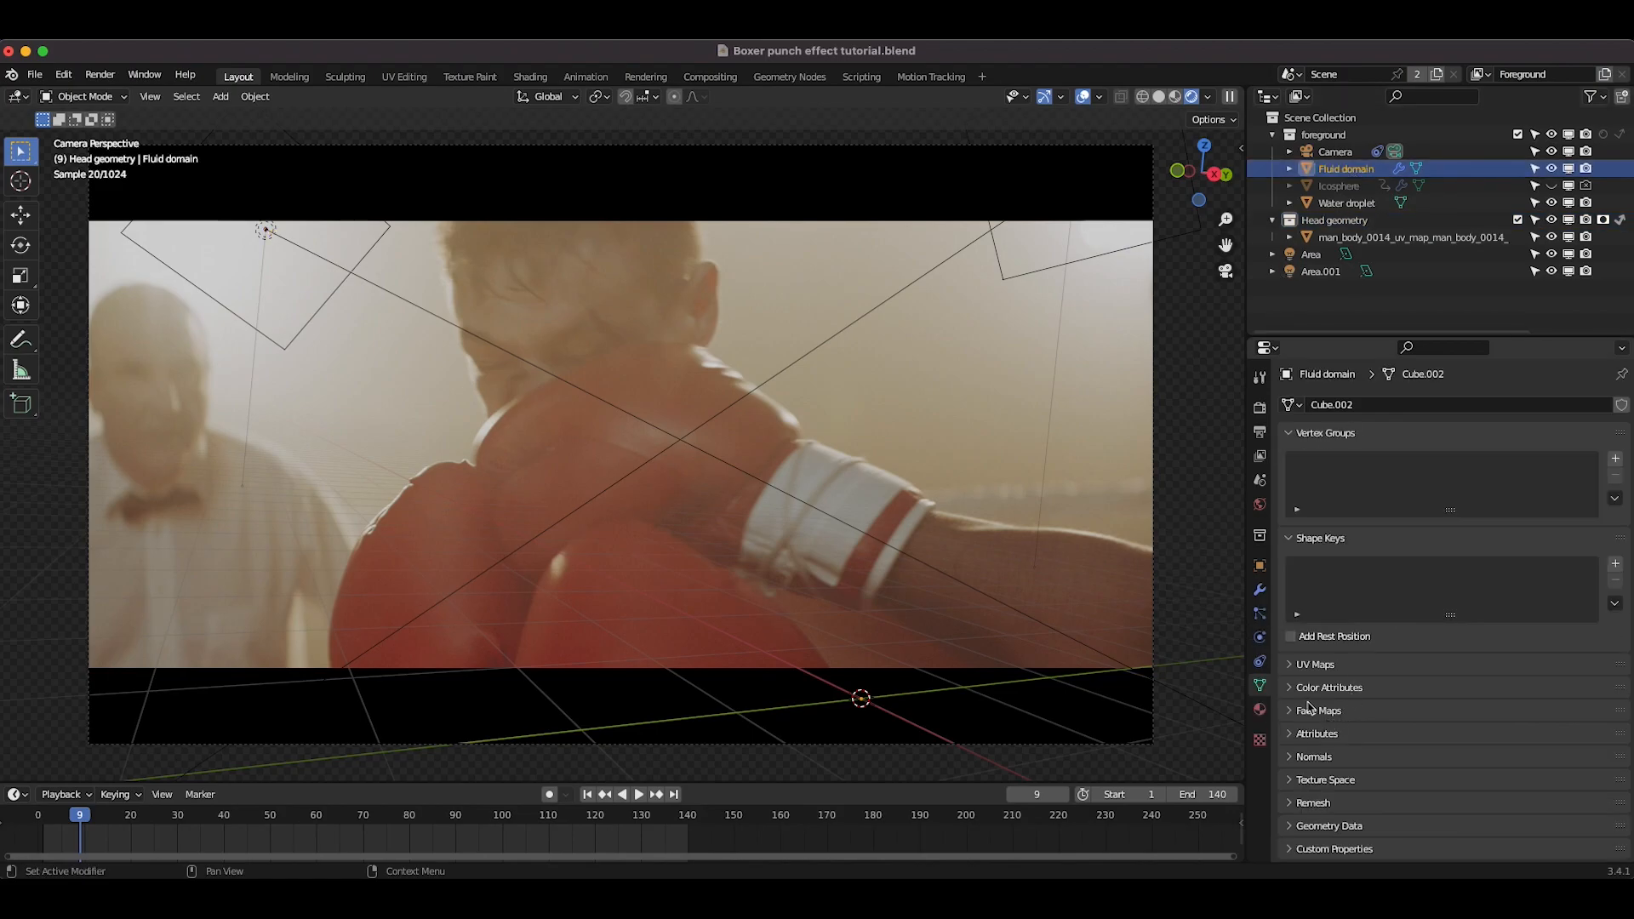
left_click(1260, 615)
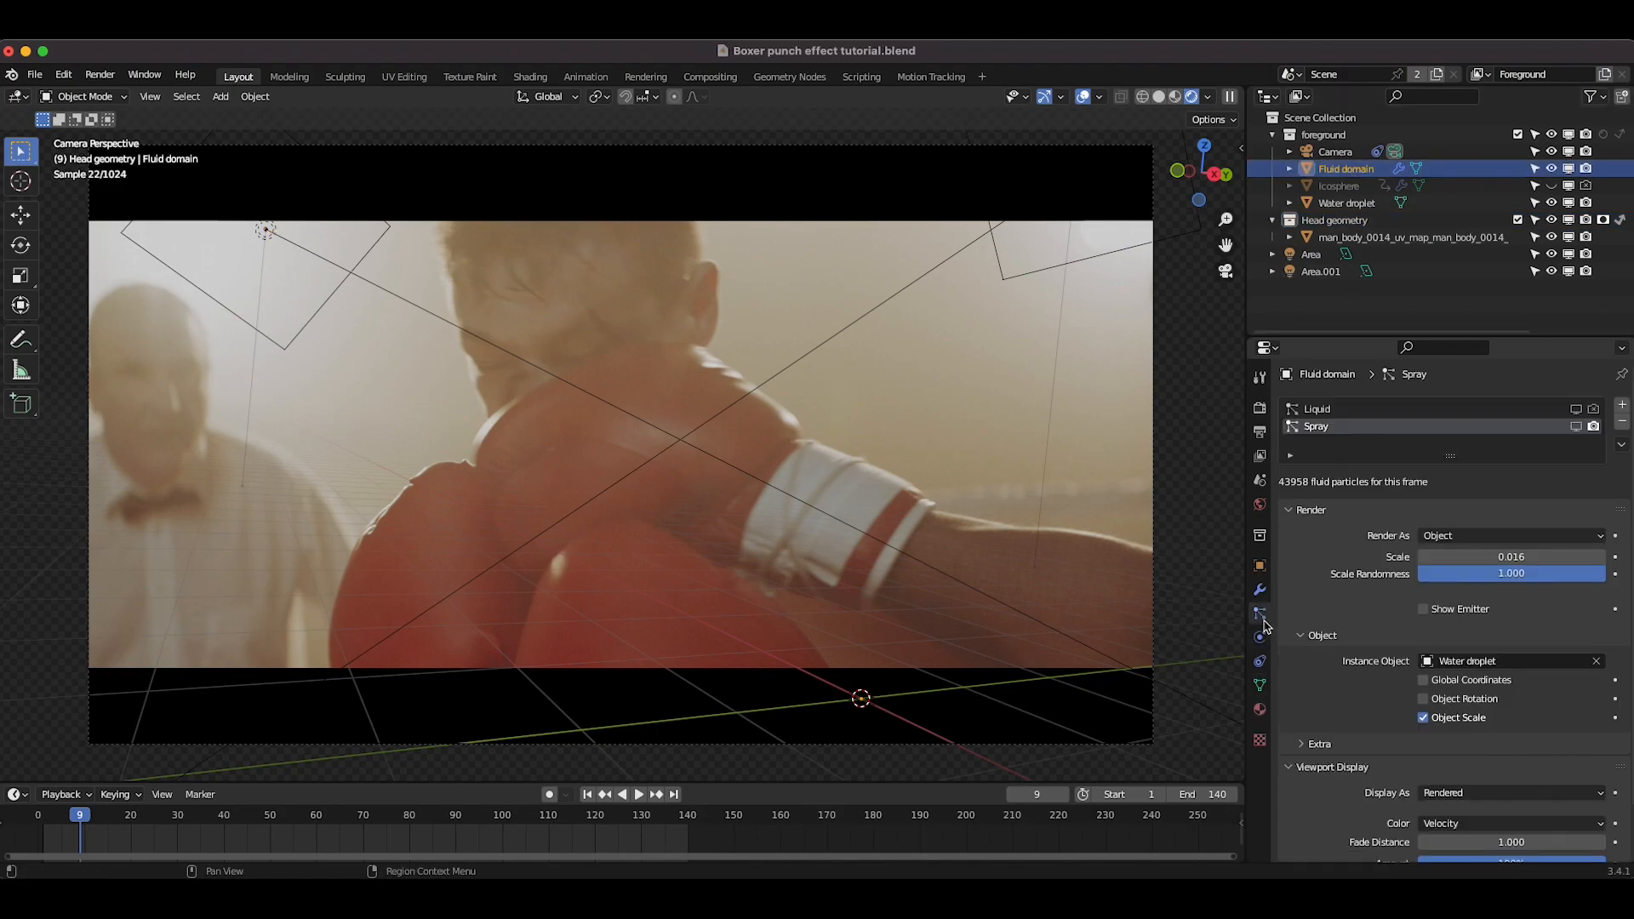
left_click(1577, 428)
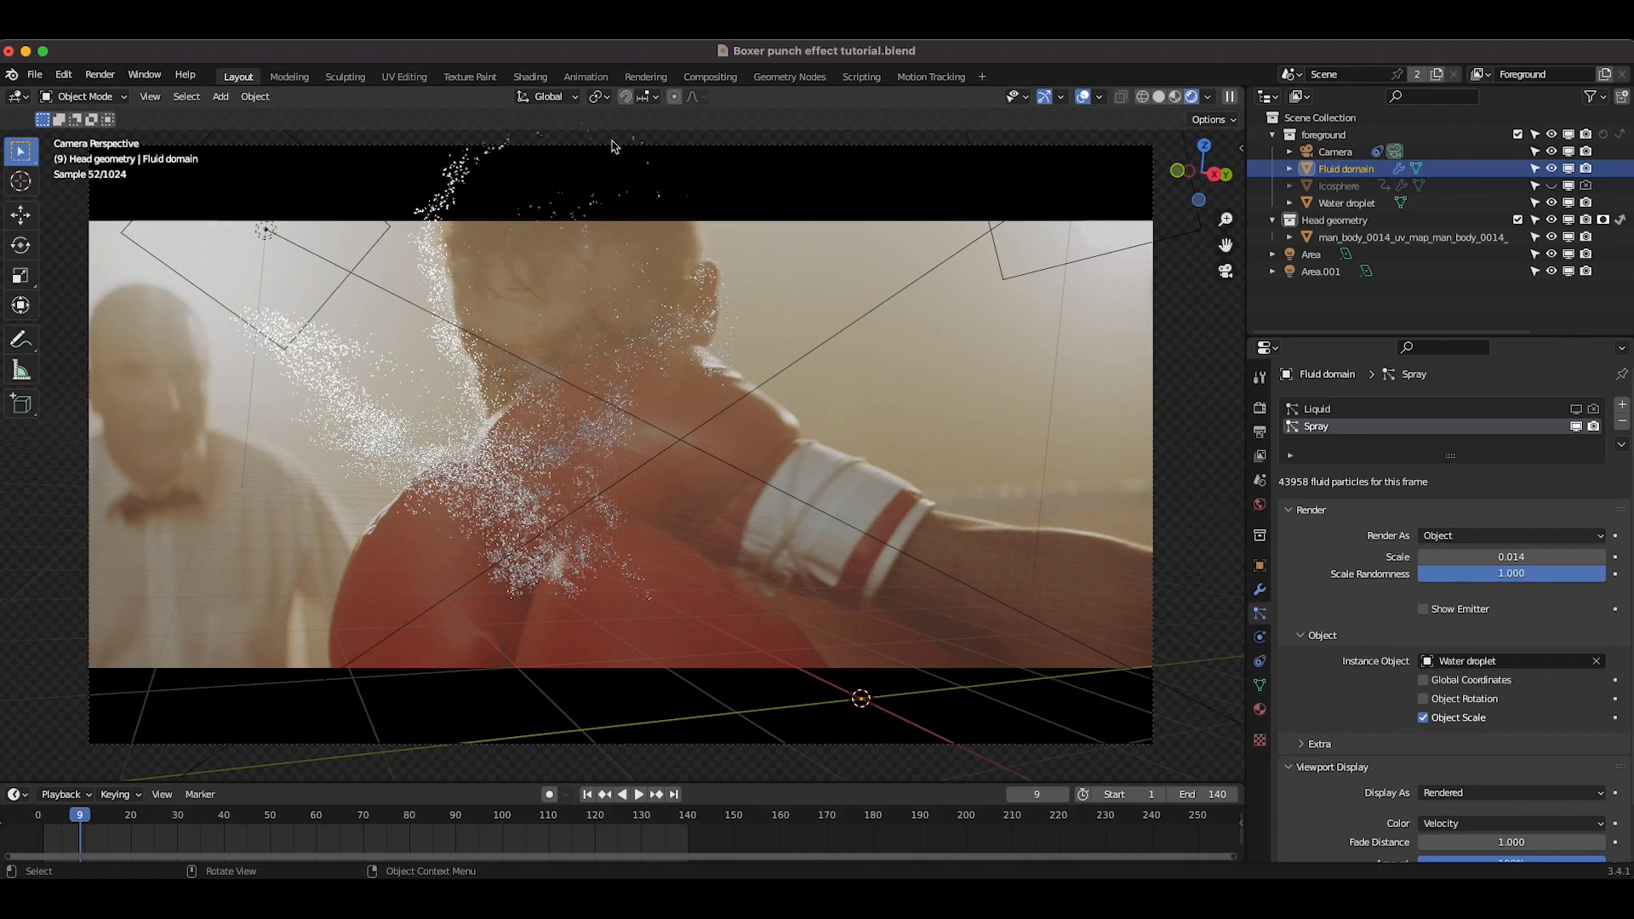
Step: Set the render max samples to 32
left_click(1259, 433)
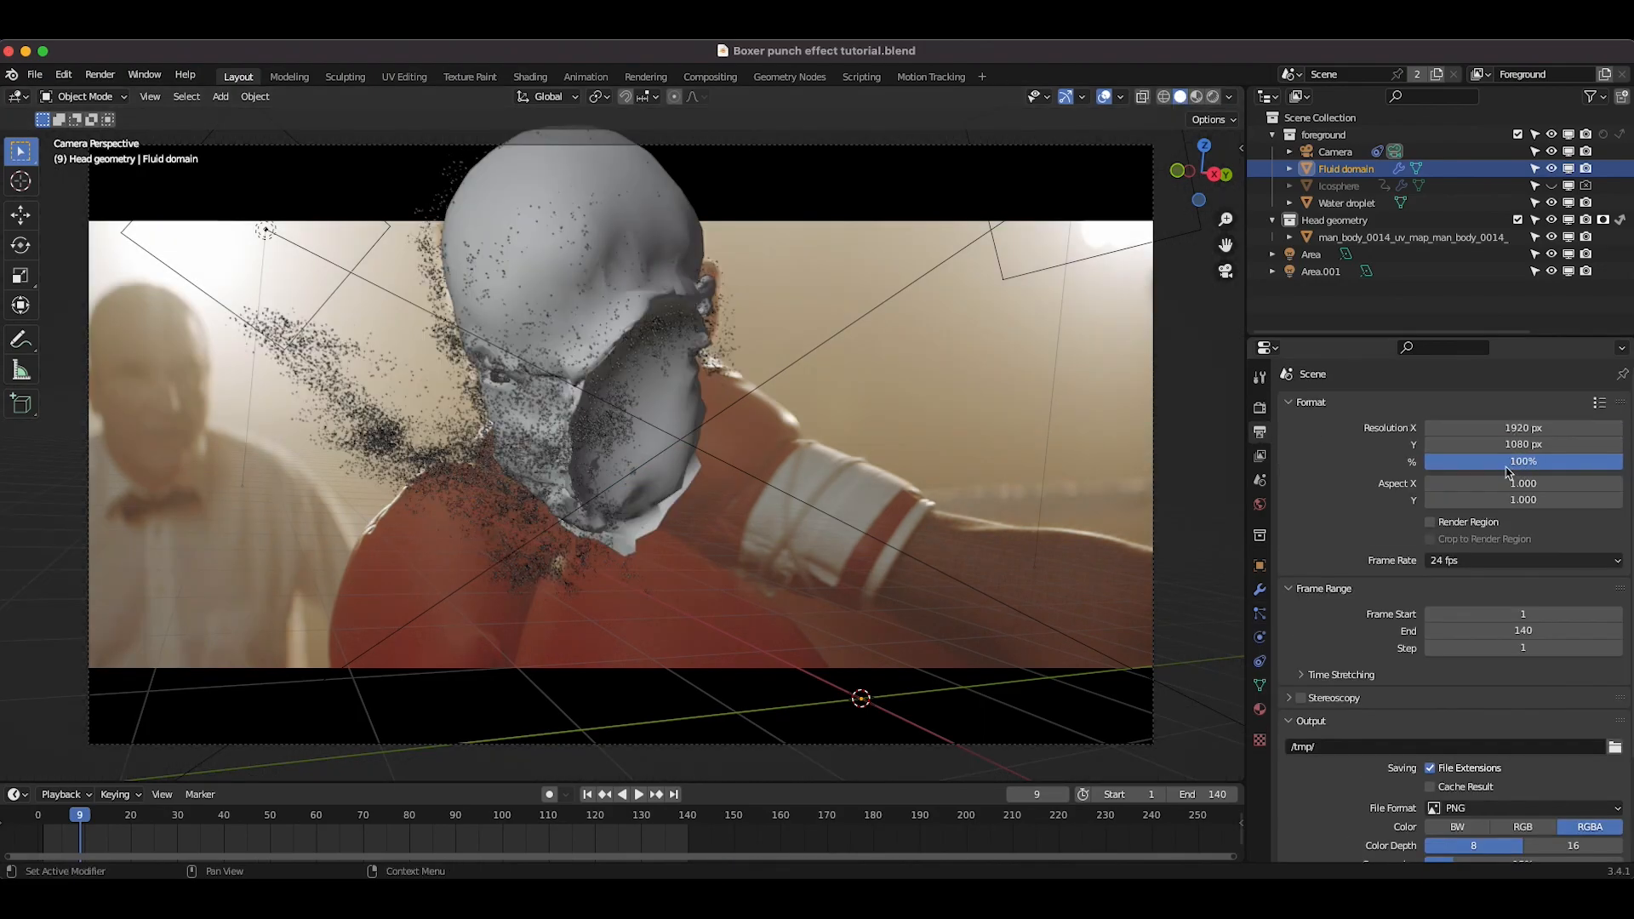
scroll(1412, 794, "down", 3)
left_click(1260, 410)
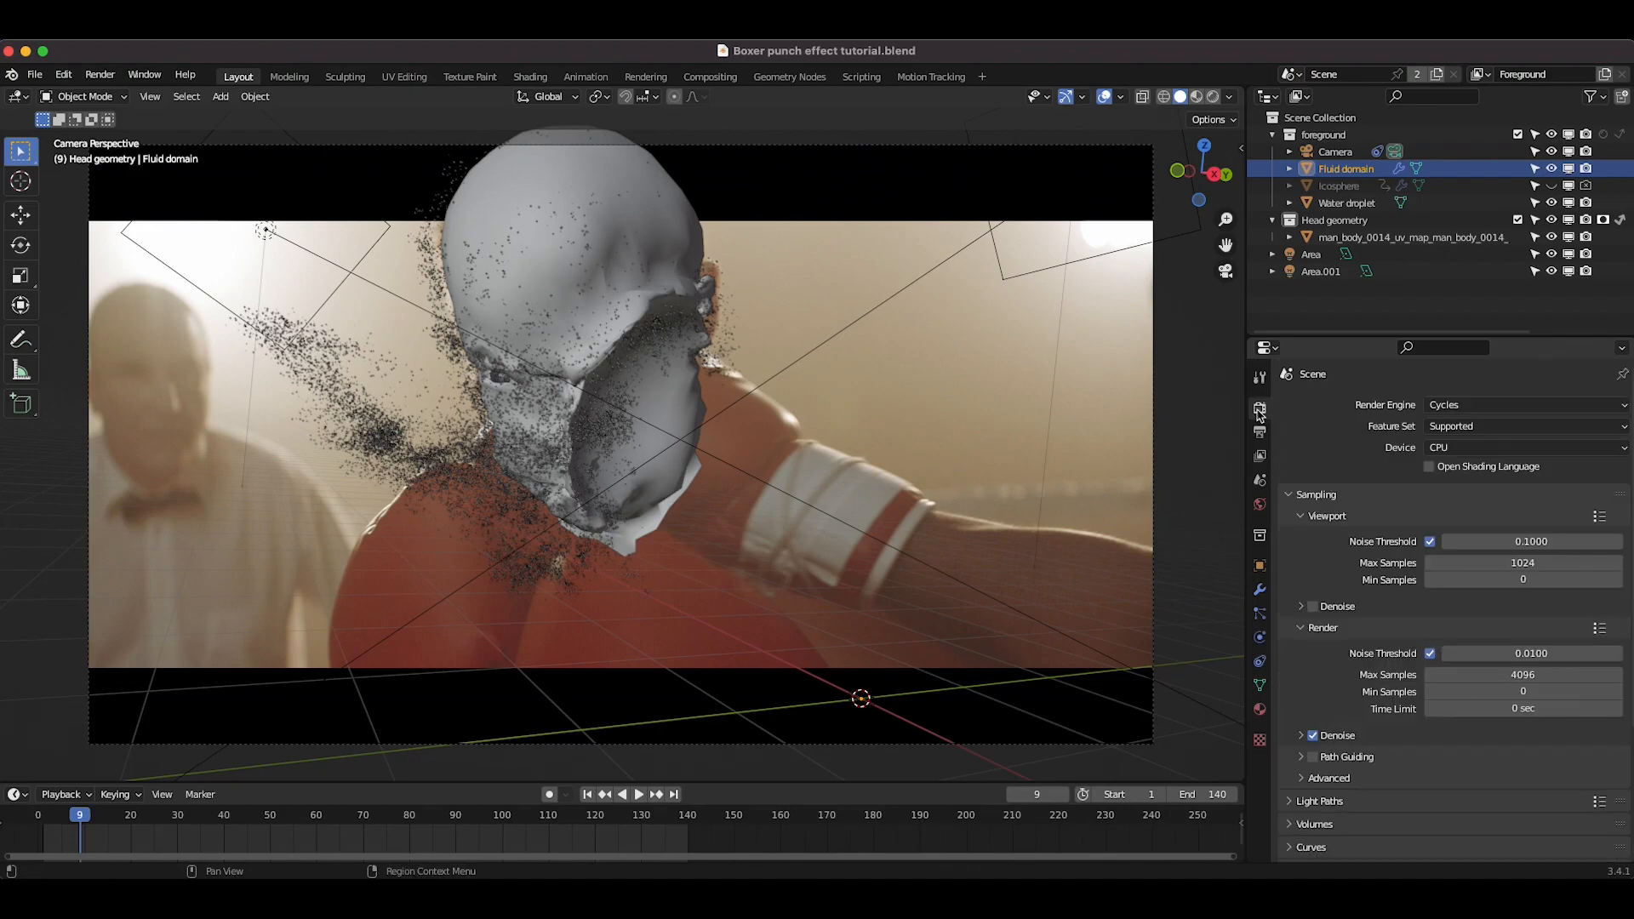
left_click(1524, 676)
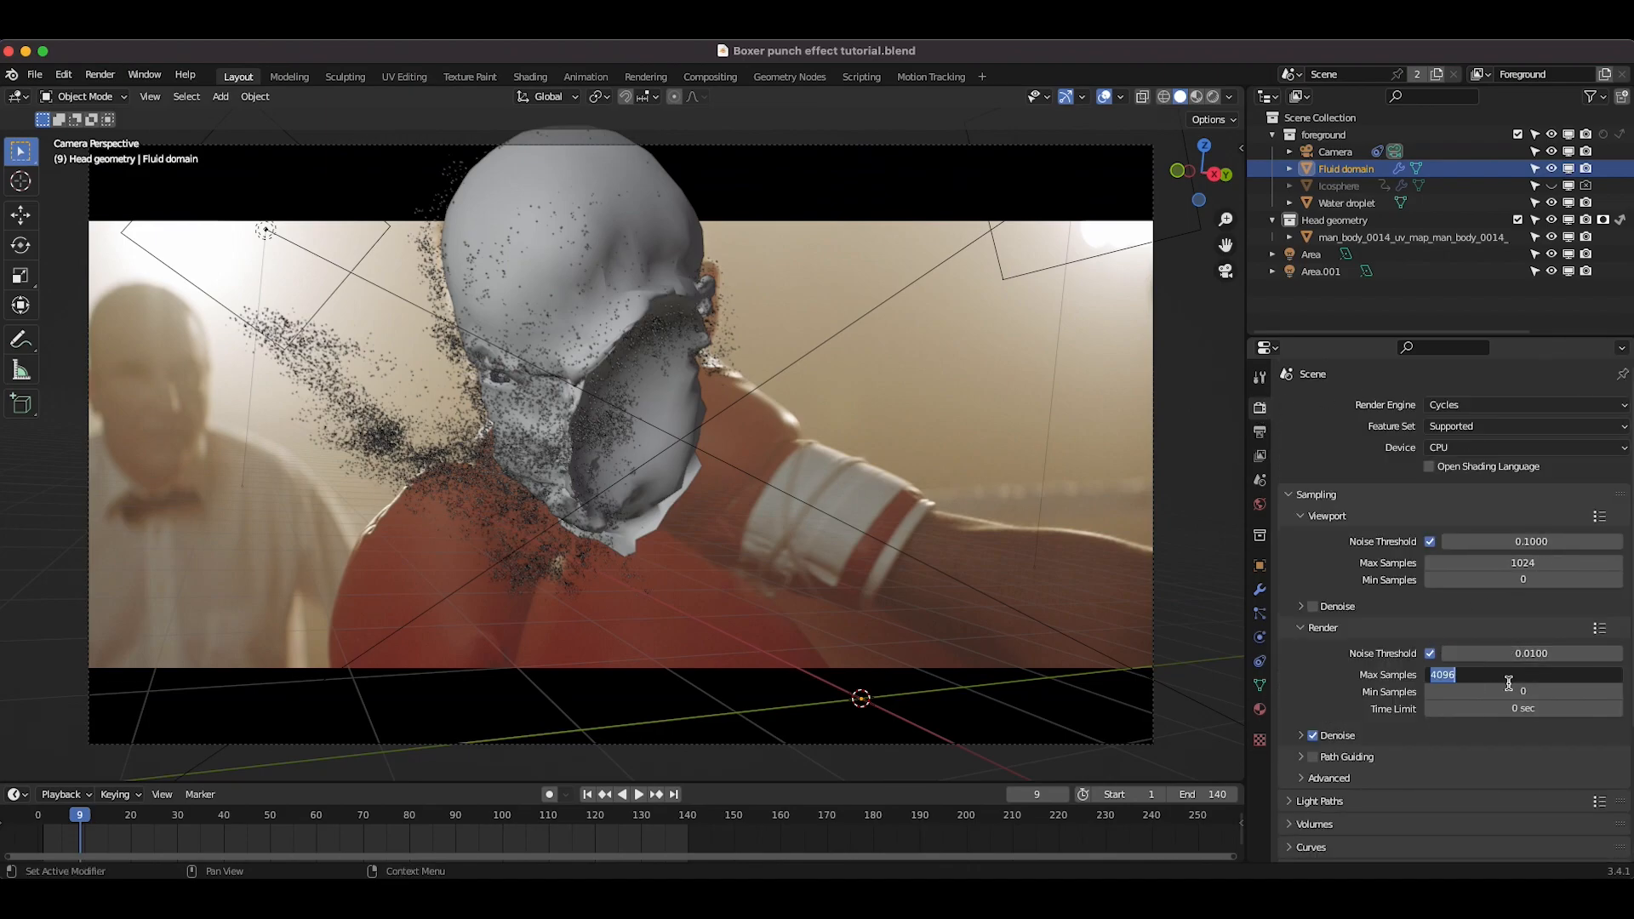
type("32")
key("Return")
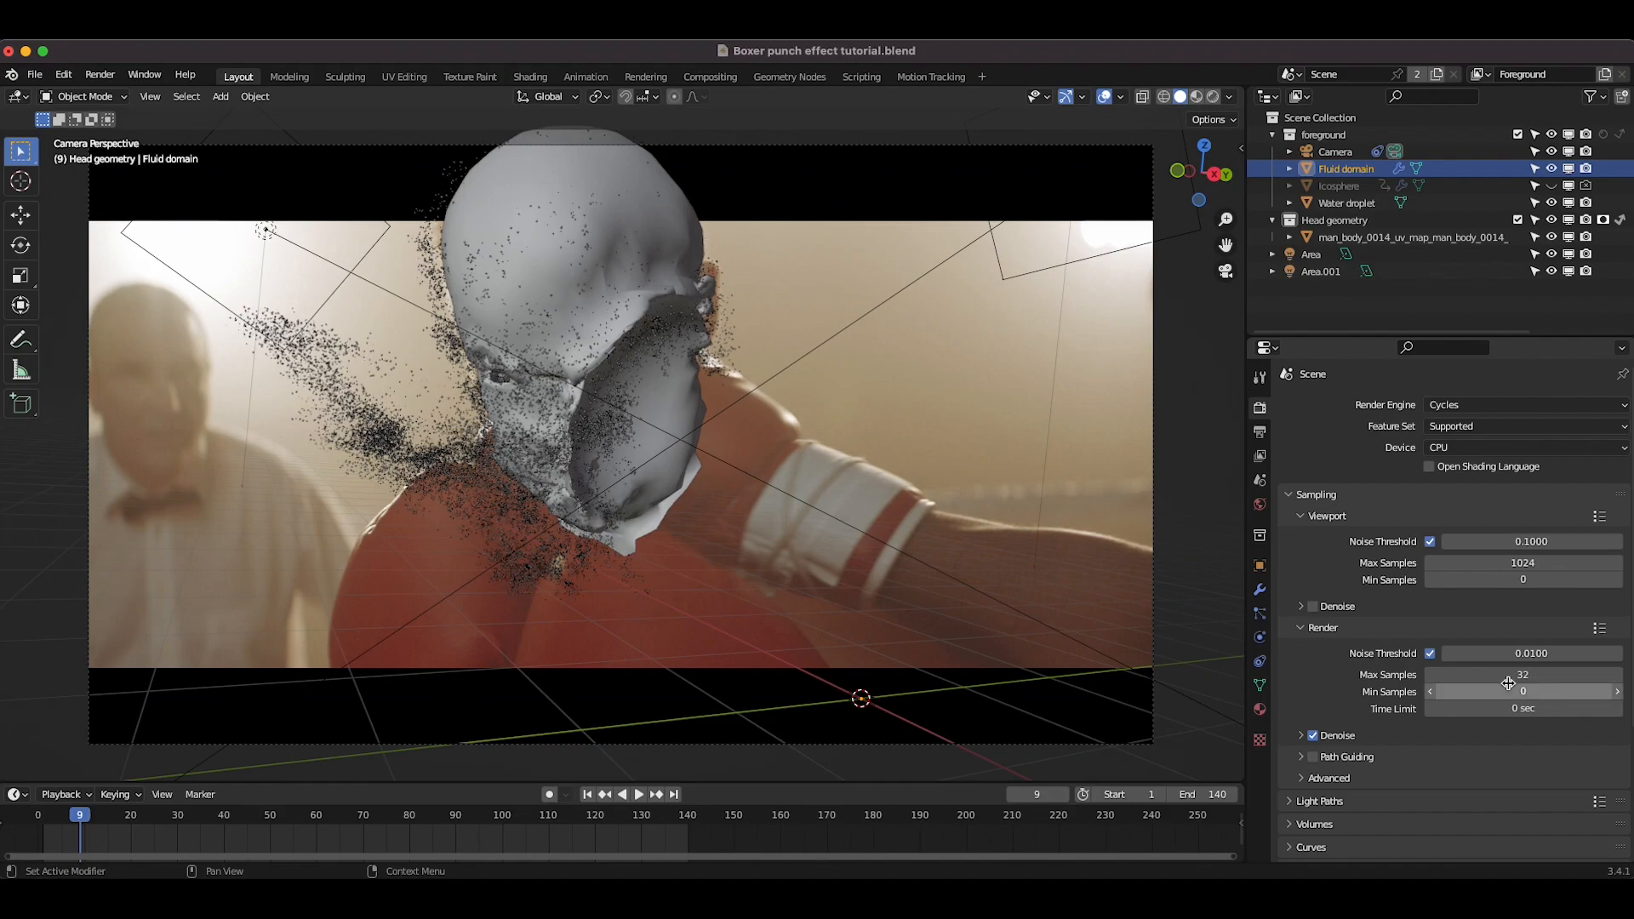
Step: Disable render denoising and enable motion blur
left_click(1311, 737)
scroll(1302, 738, "down", 5)
left_click(1288, 737)
left_click(1287, 738)
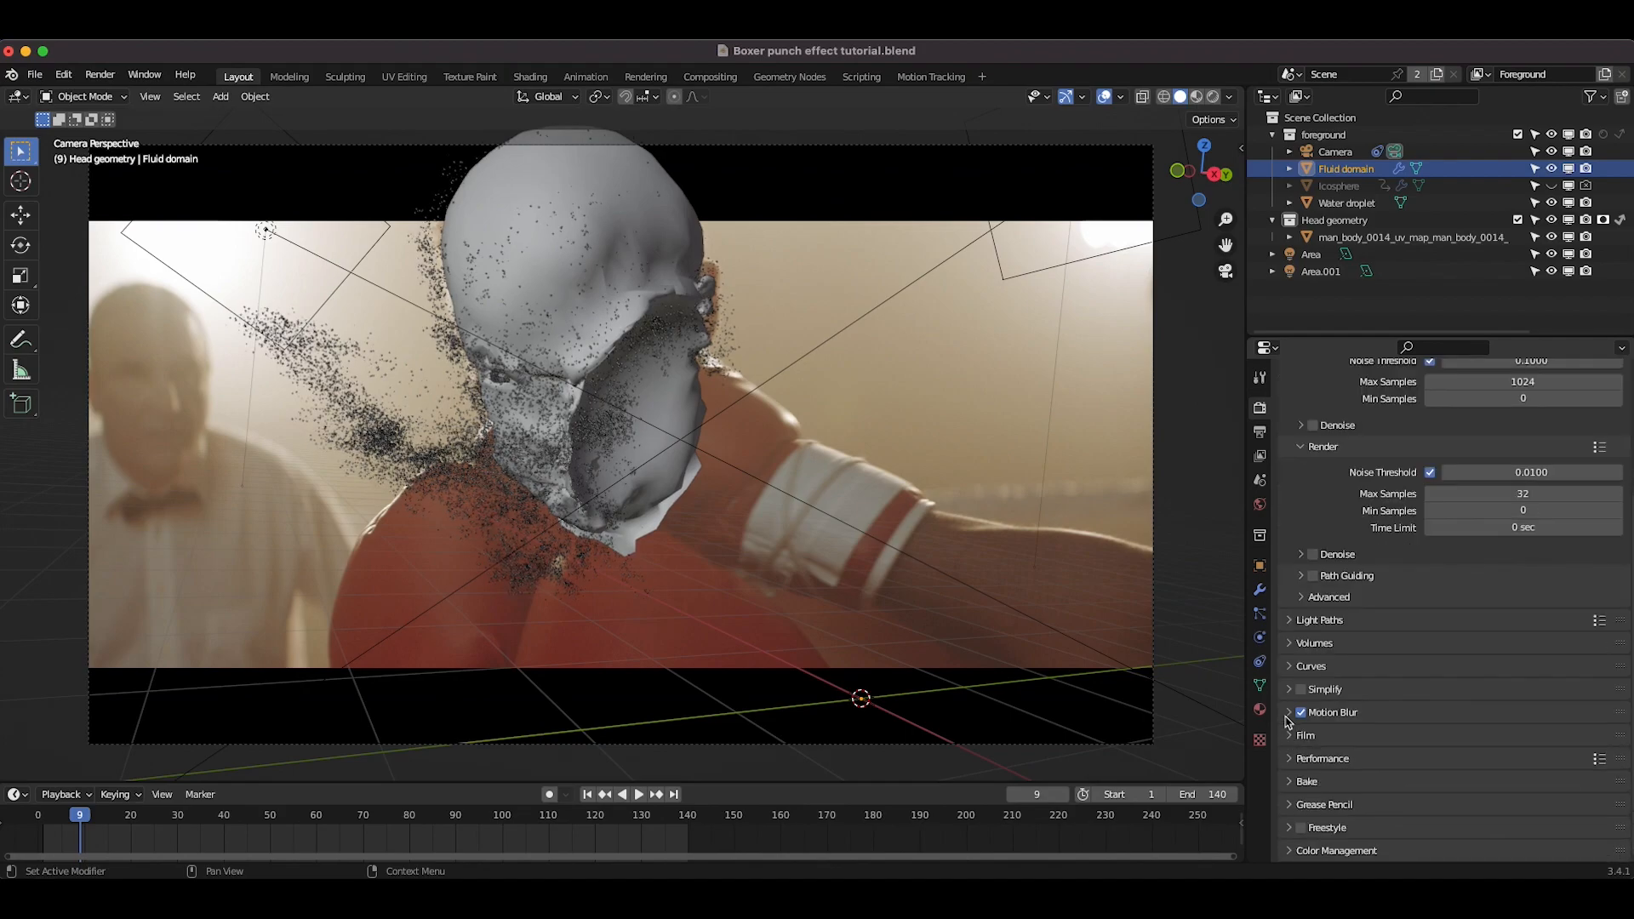
Step: Set the motion blur shutter to 0.35
left_click(1286, 714)
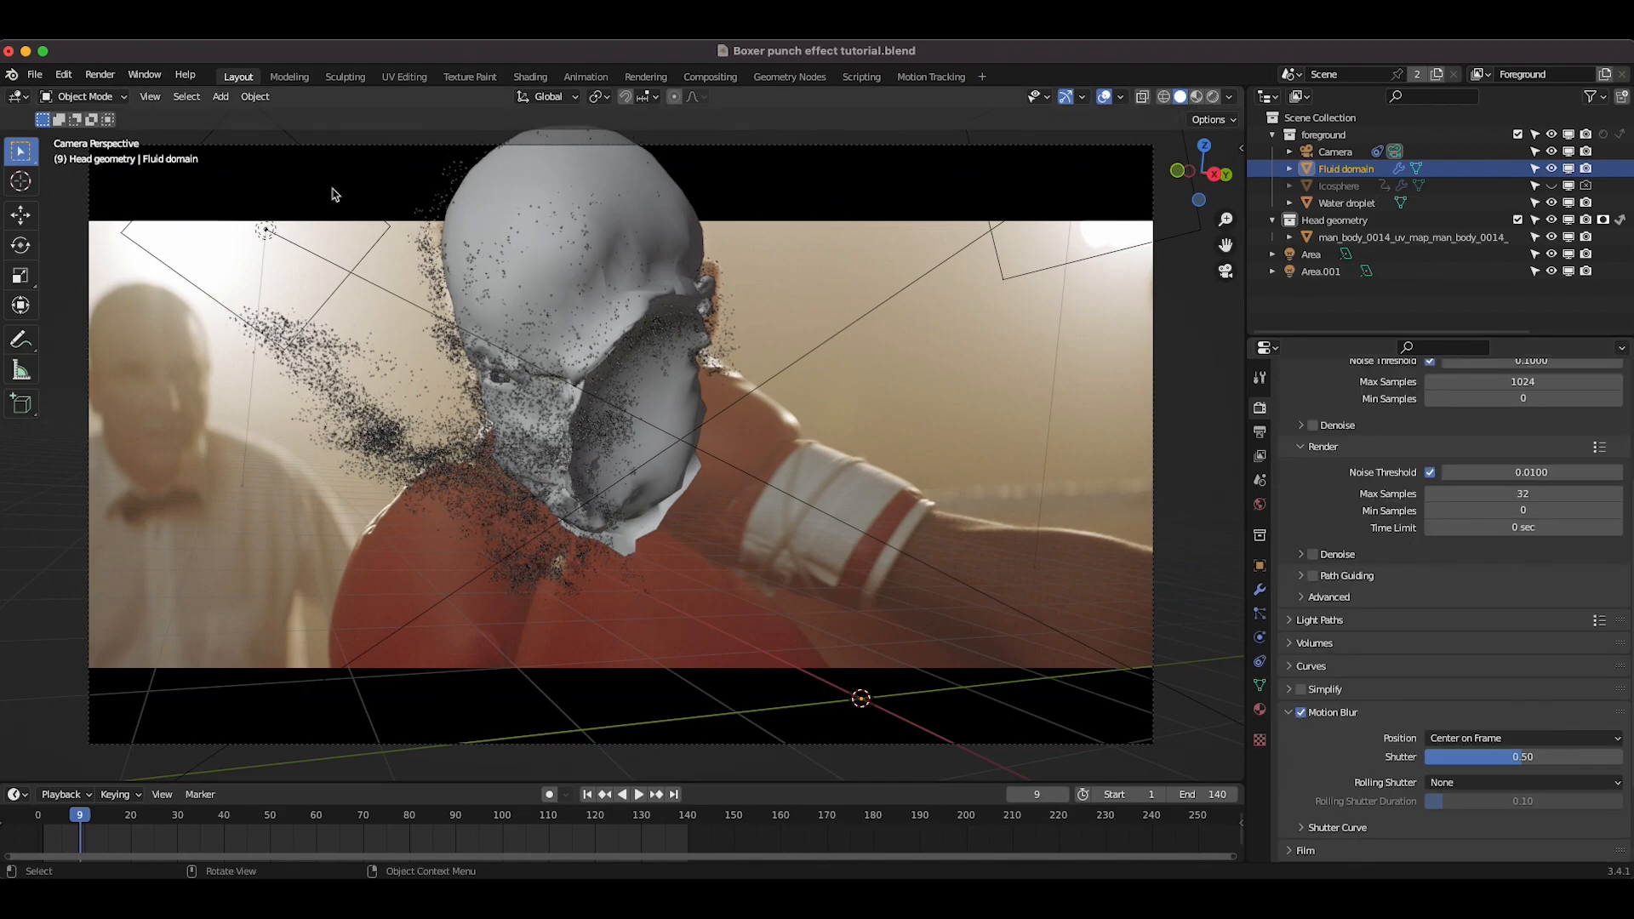
left_click(1499, 757)
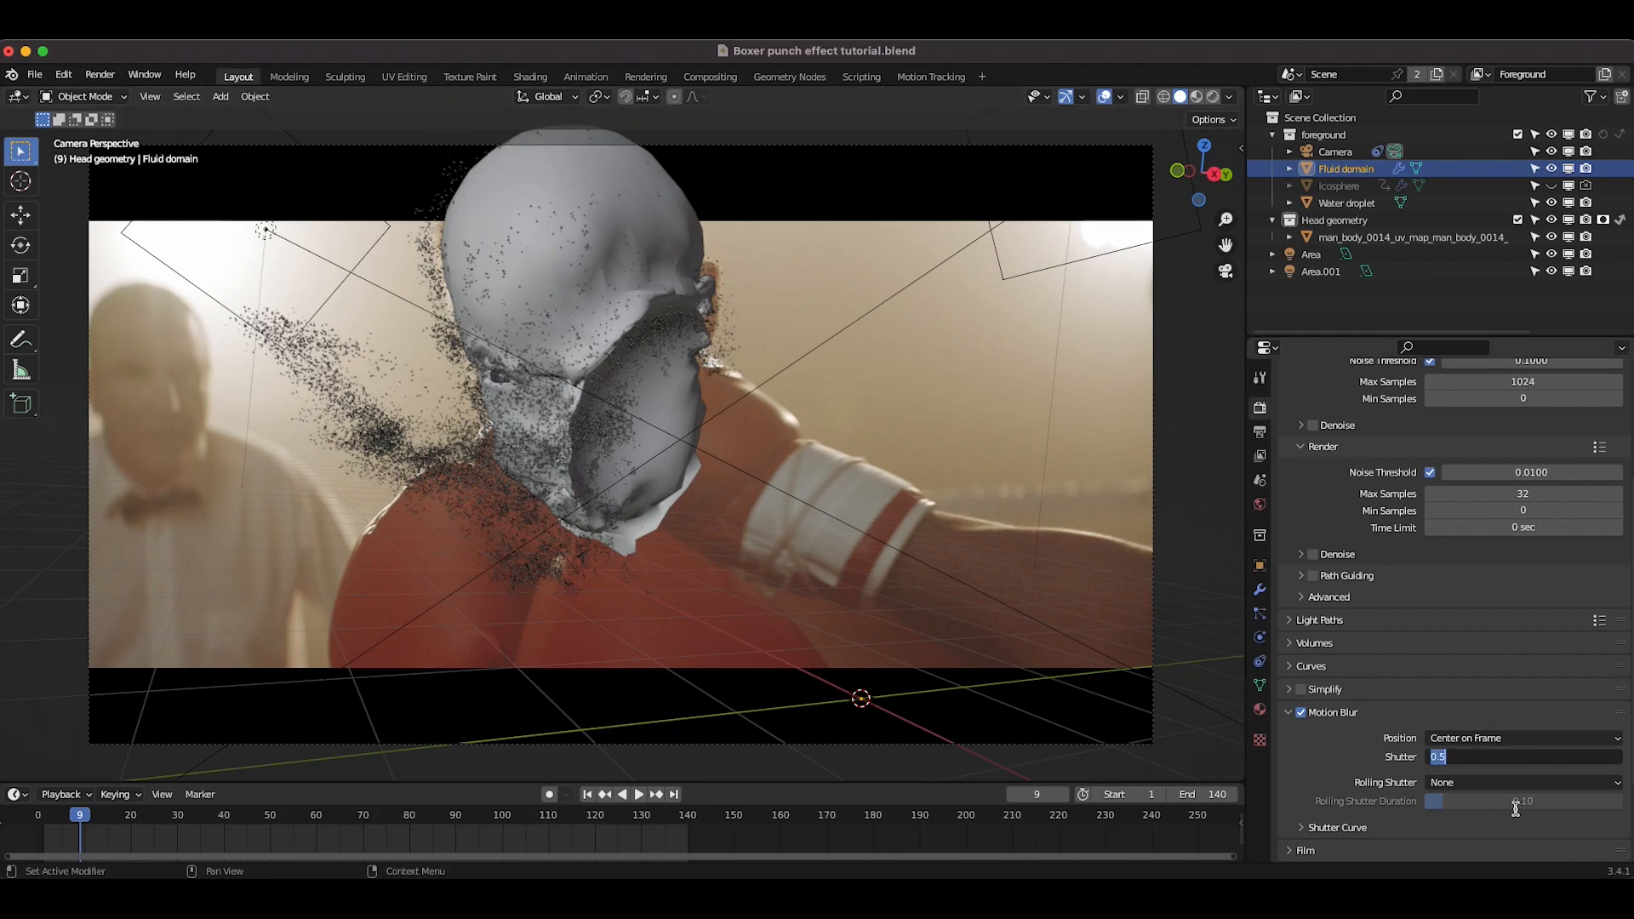
type("0.35")
key("Return")
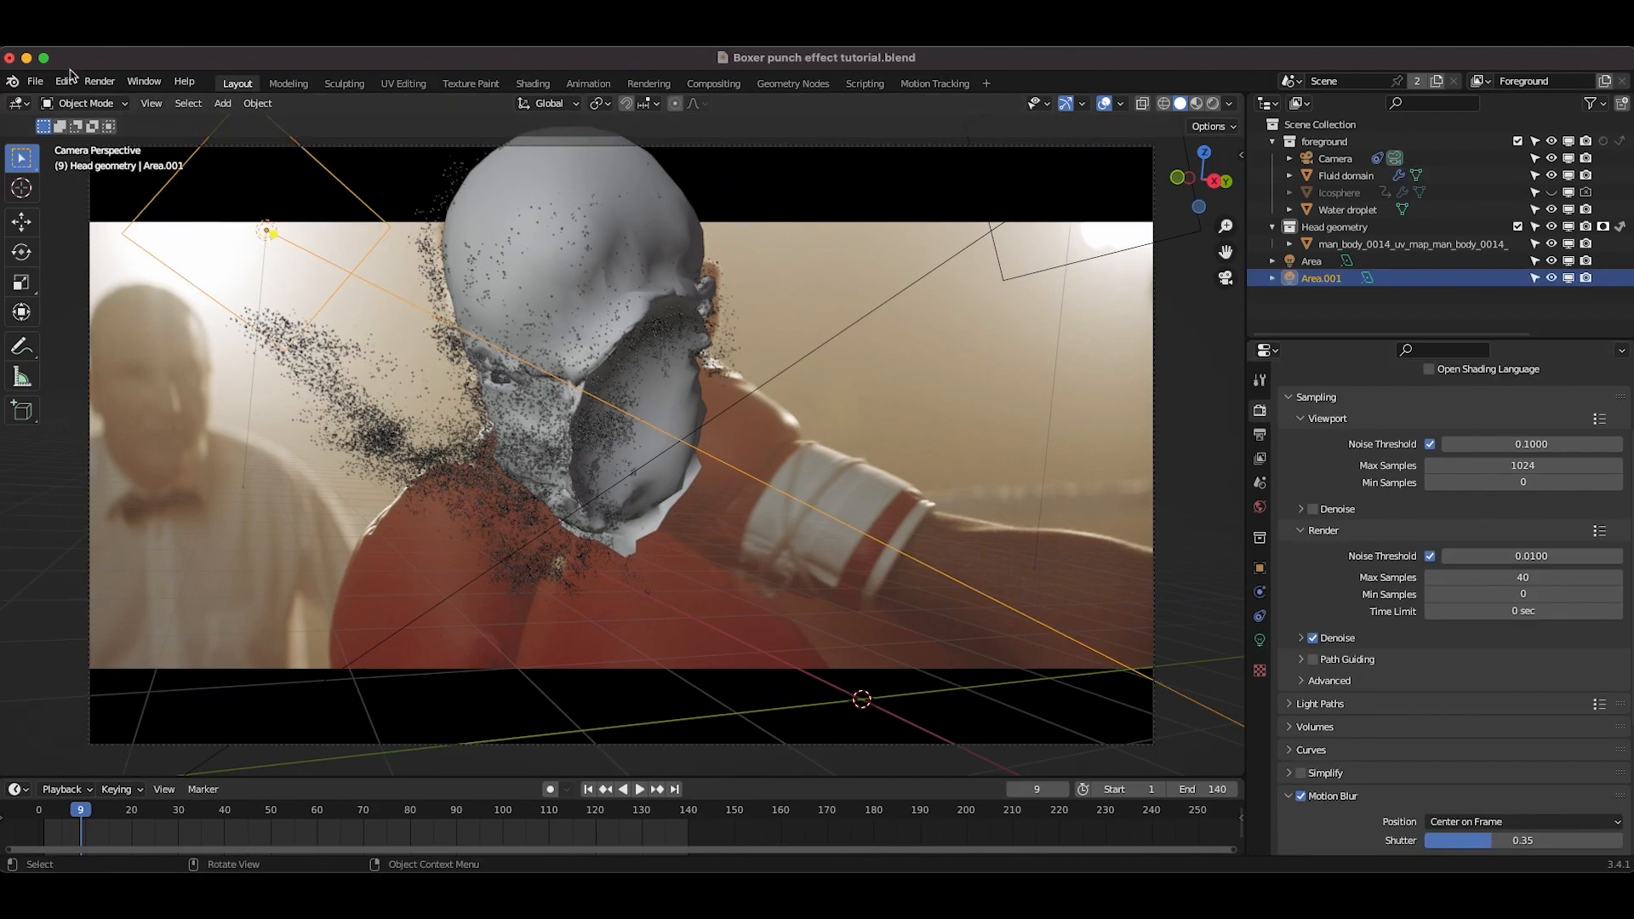
Step: Render the current frame as a preview, then close the render window
left_click(99, 81)
left_click(134, 103)
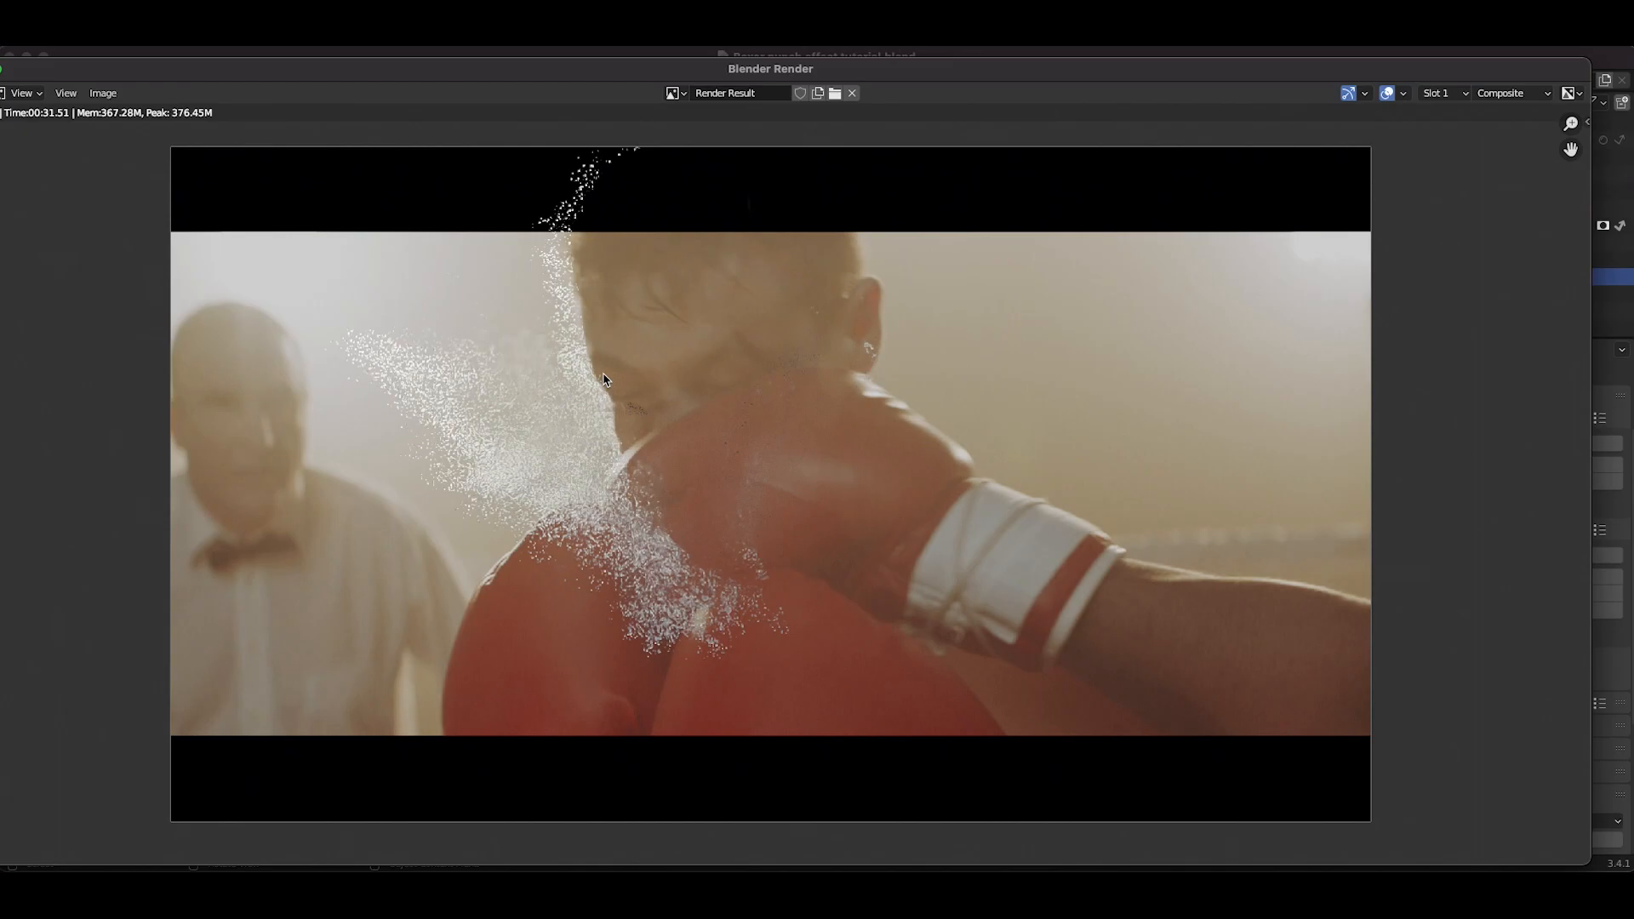
left_click_drag(52, 75, 308, 72)
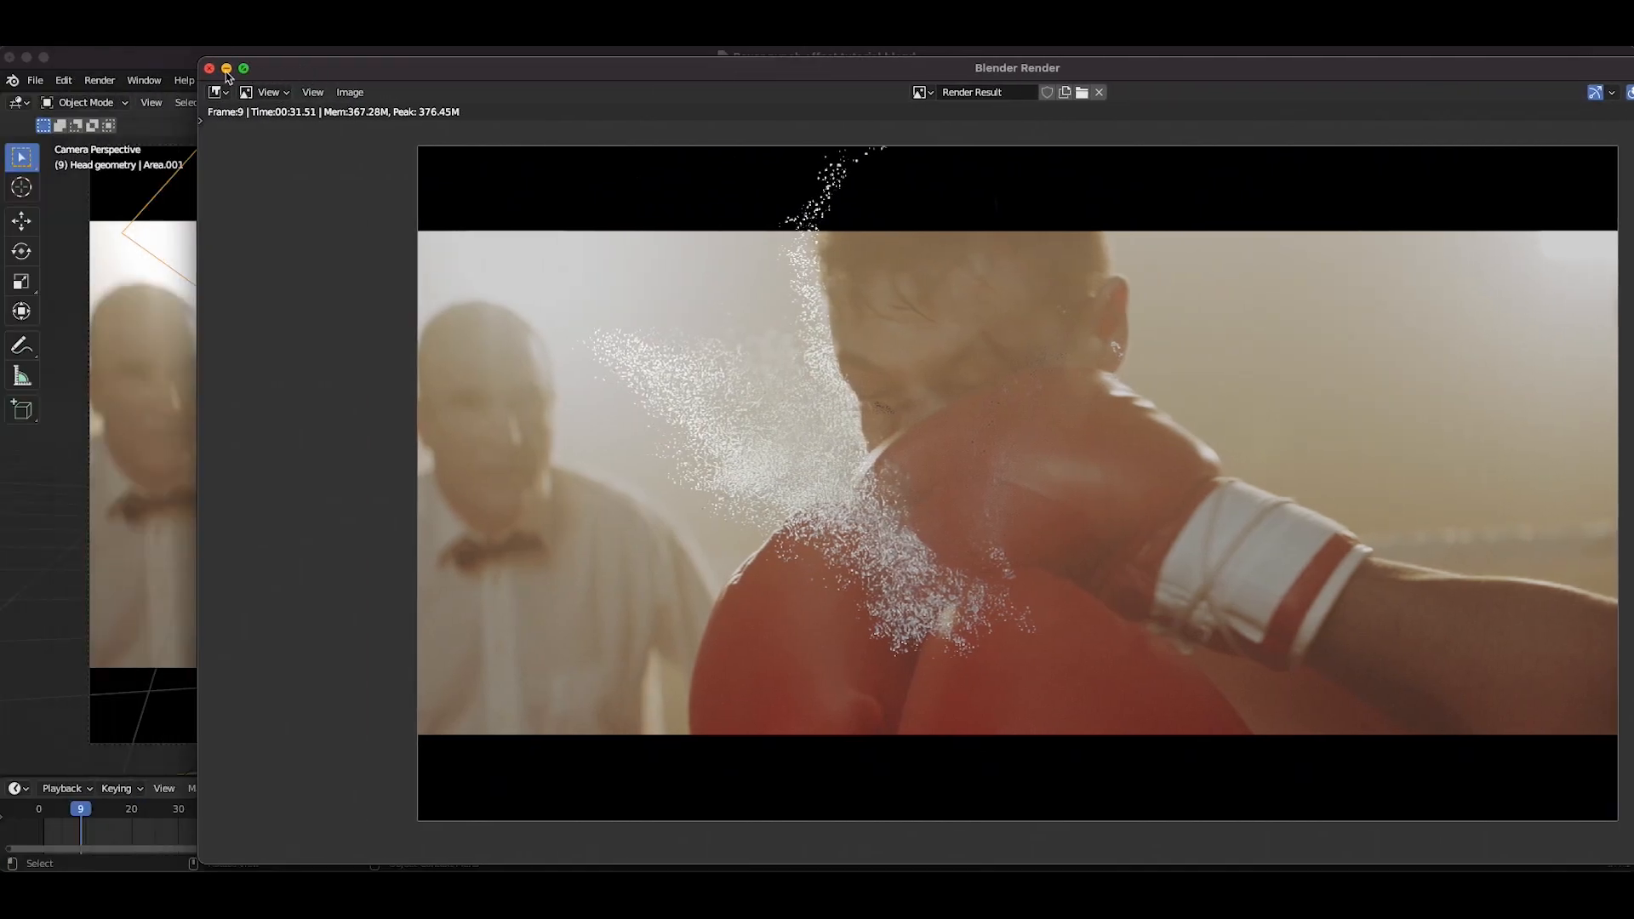
left_click(212, 68)
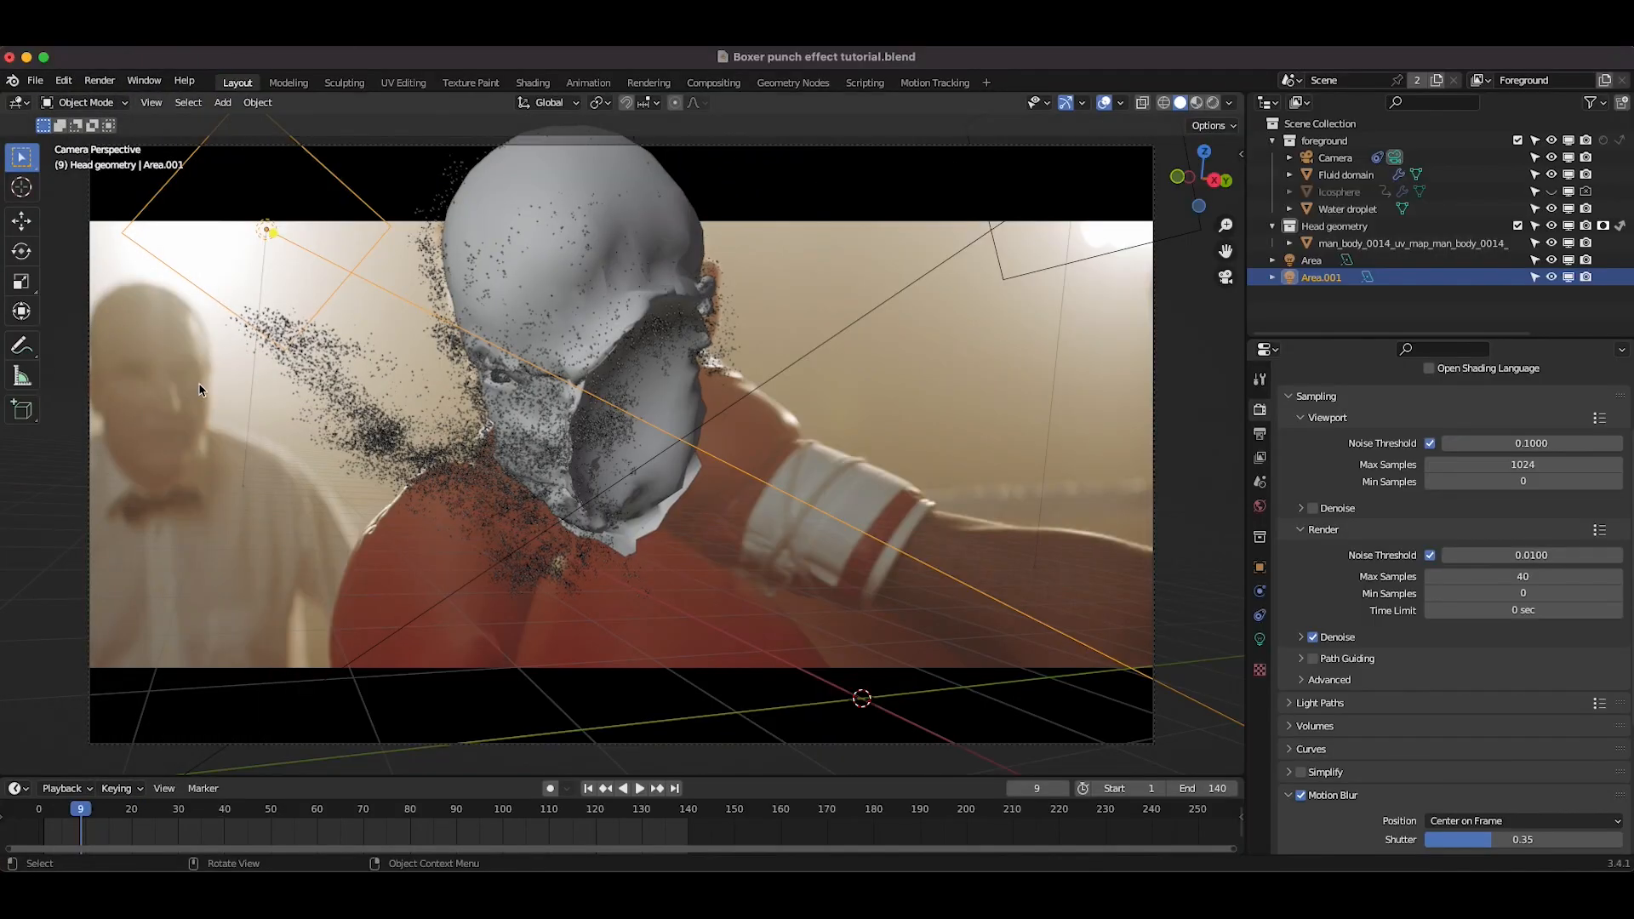
Step: Switch to the Compositing workspace and move the Render Layers node aside
left_click(713, 82)
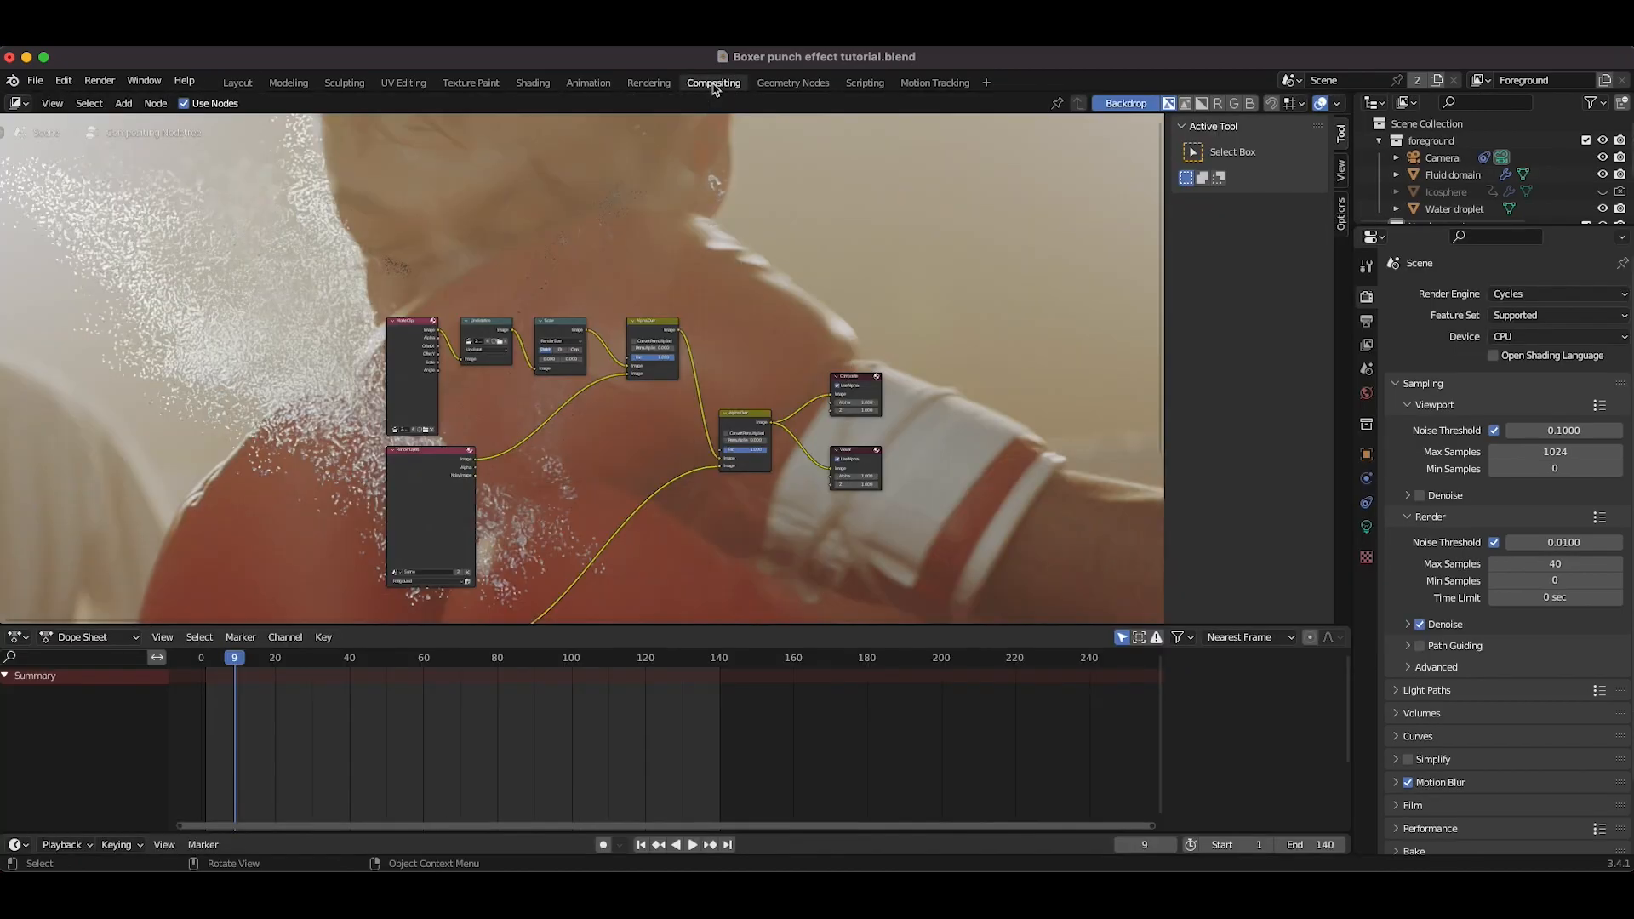
scroll(487, 403, "right", 3)
scroll(487, 402, "down", 3)
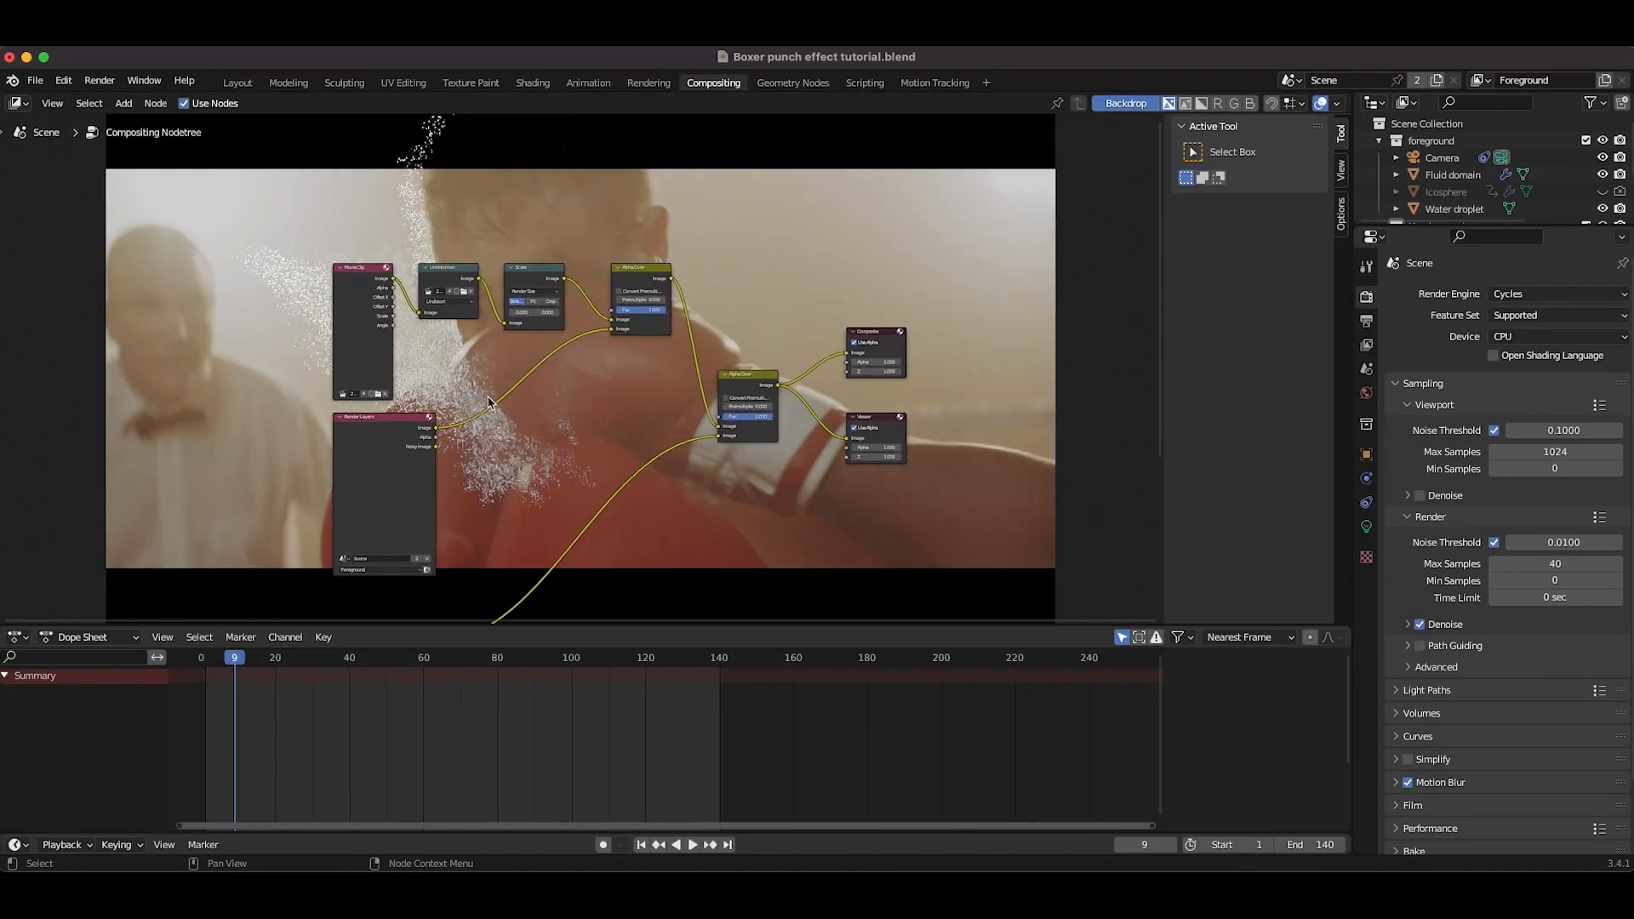
scroll(488, 402, "up", 5)
scroll(599, 244, "right", 1)
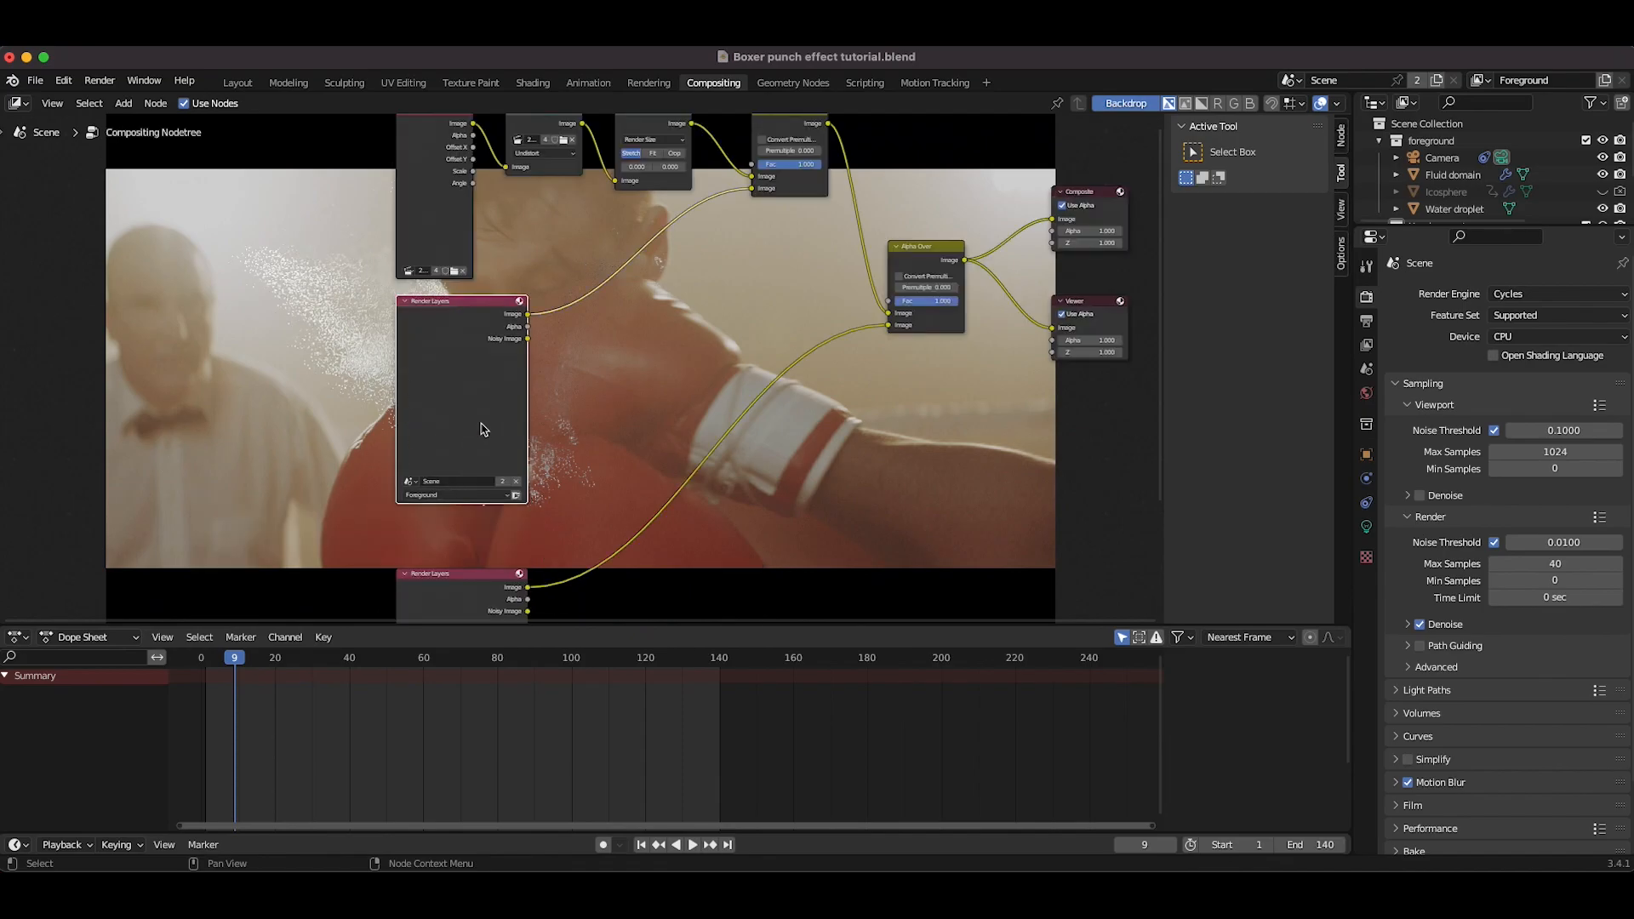
scroll(366, 370, "right", 1)
scroll(366, 369, "up", 1)
left_click_drag(357, 392, 300, 400)
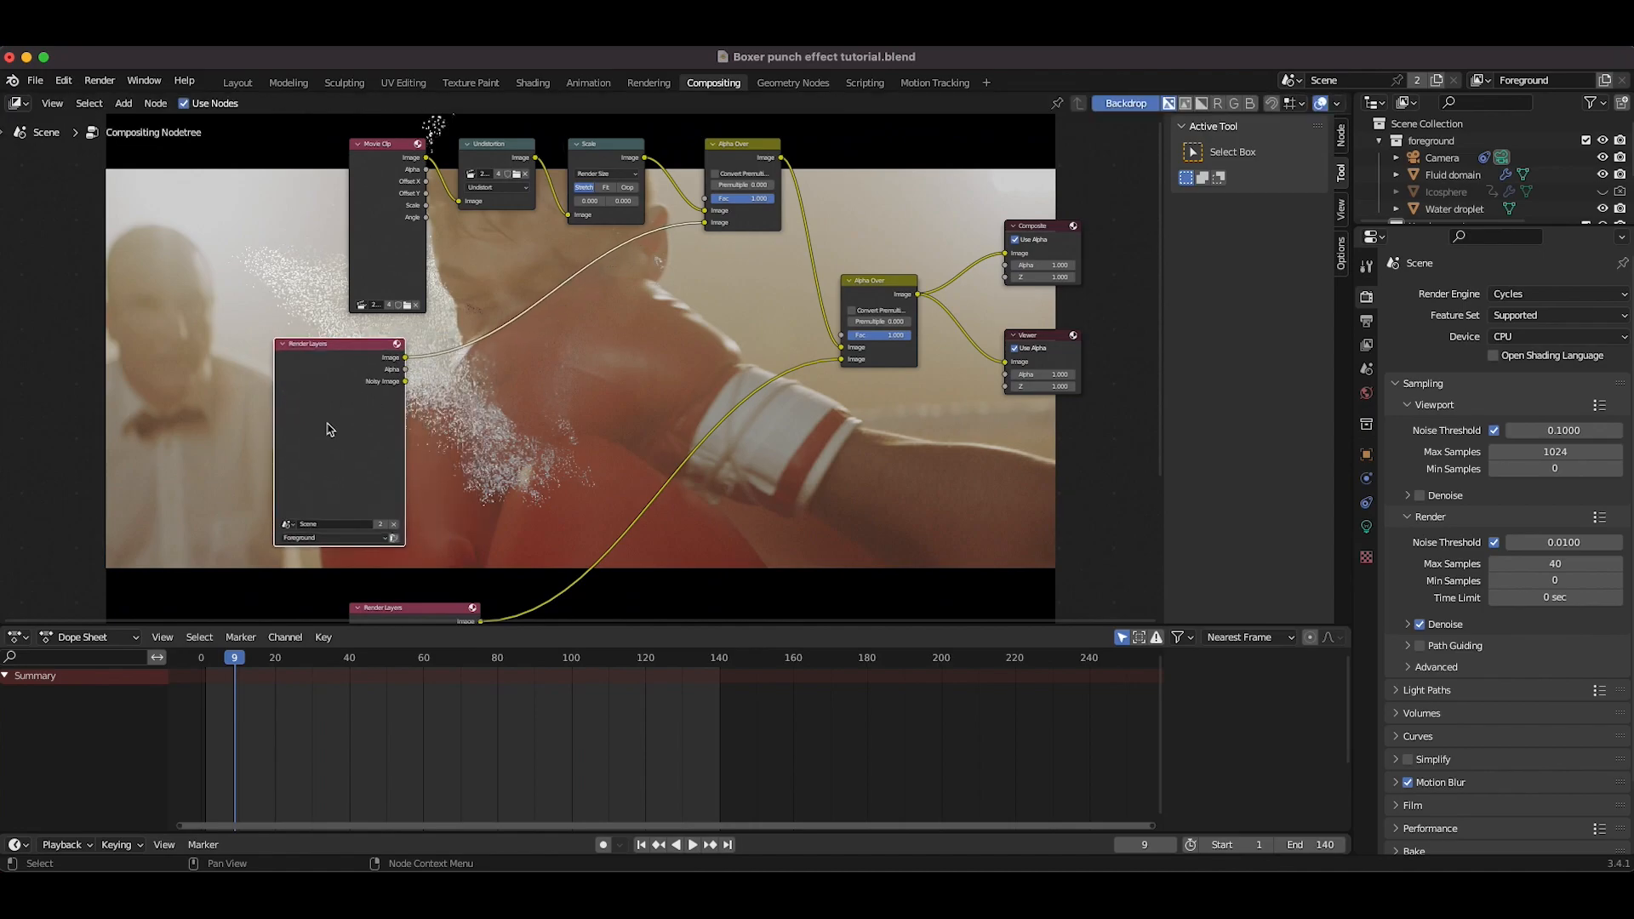
key("shift+a")
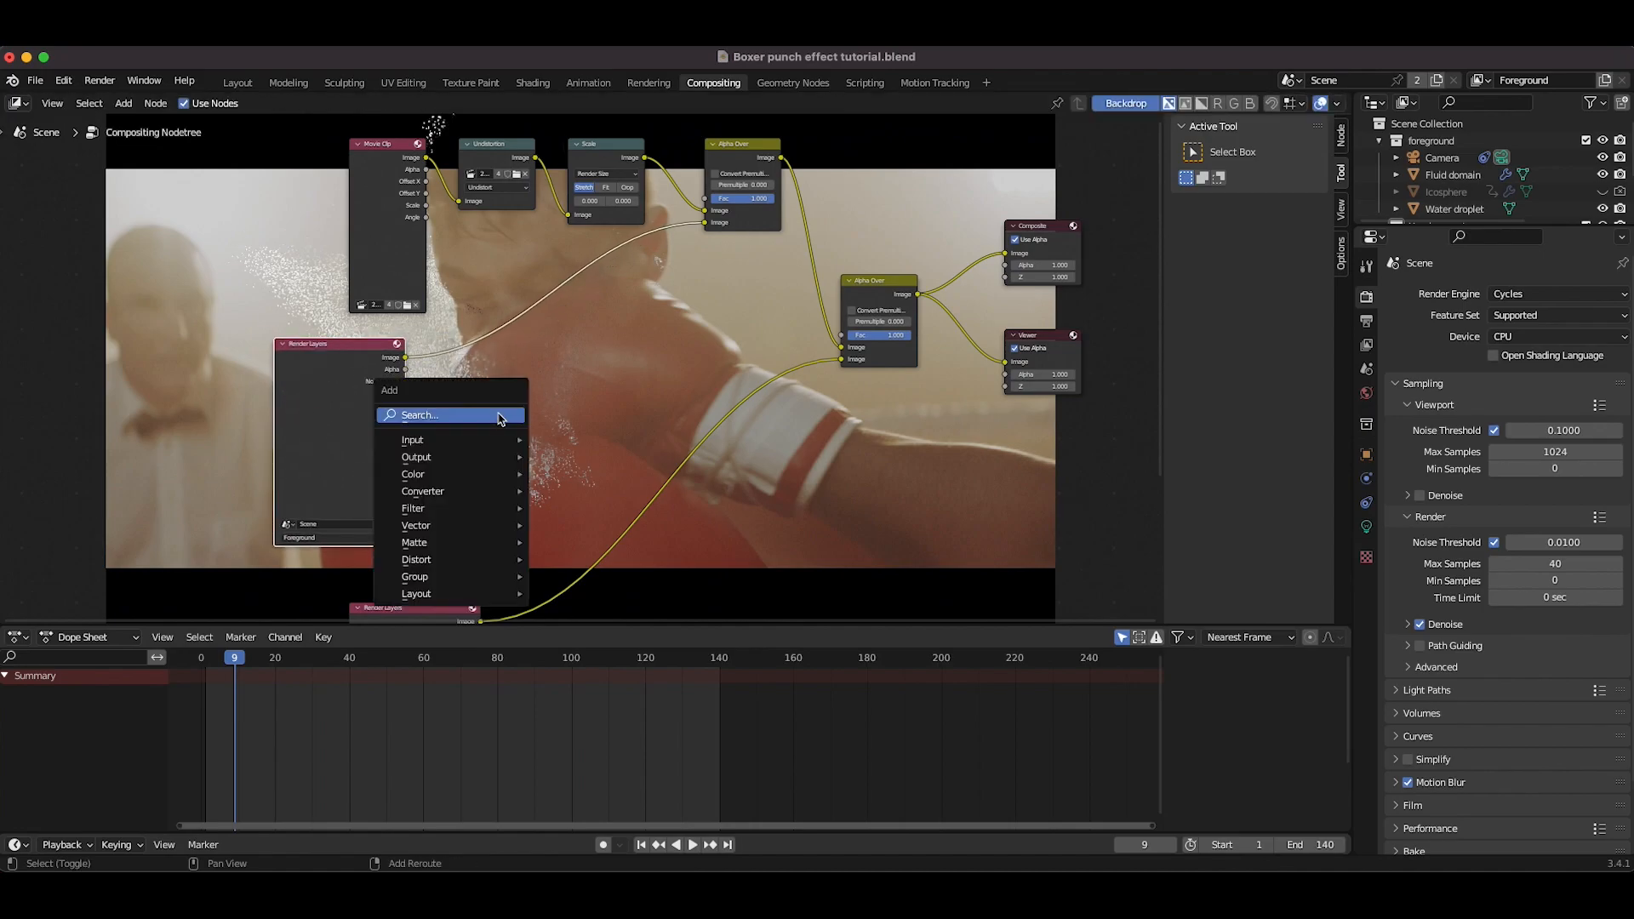
mouse_move(451, 457)
left_click(575, 521)
left_click(572, 385)
left_click_drag(406, 357, 570, 416)
left_click(616, 390)
scroll(681, 303, "up", 15)
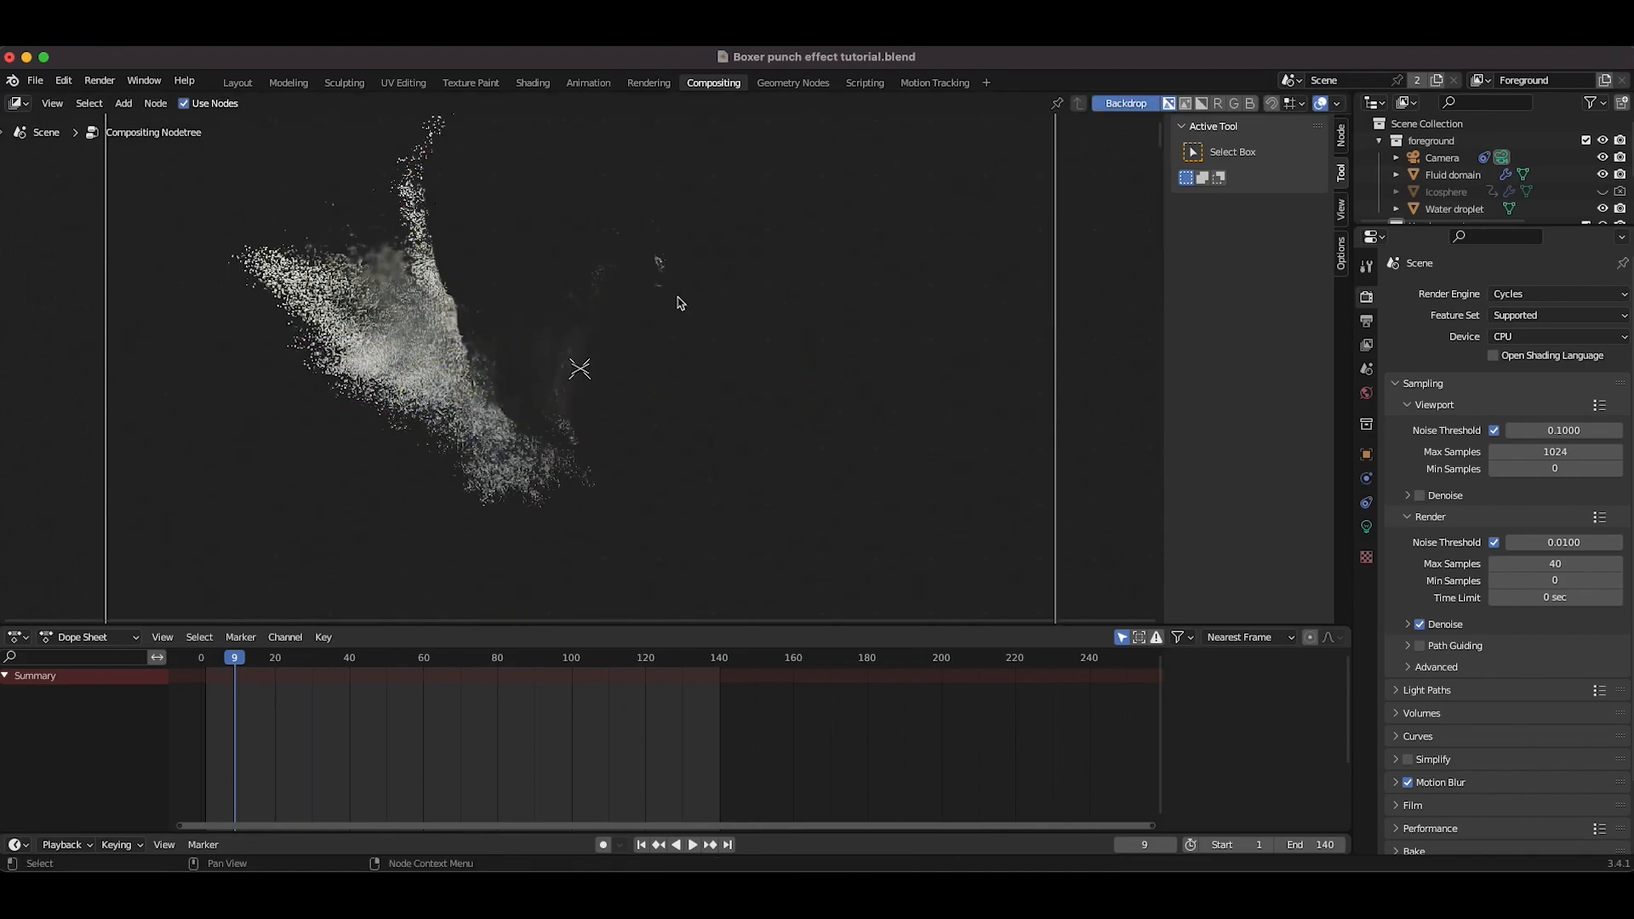
scroll(681, 303, "down", 15)
scroll(681, 303, "up", 15)
scroll(392, 328, "down", 15)
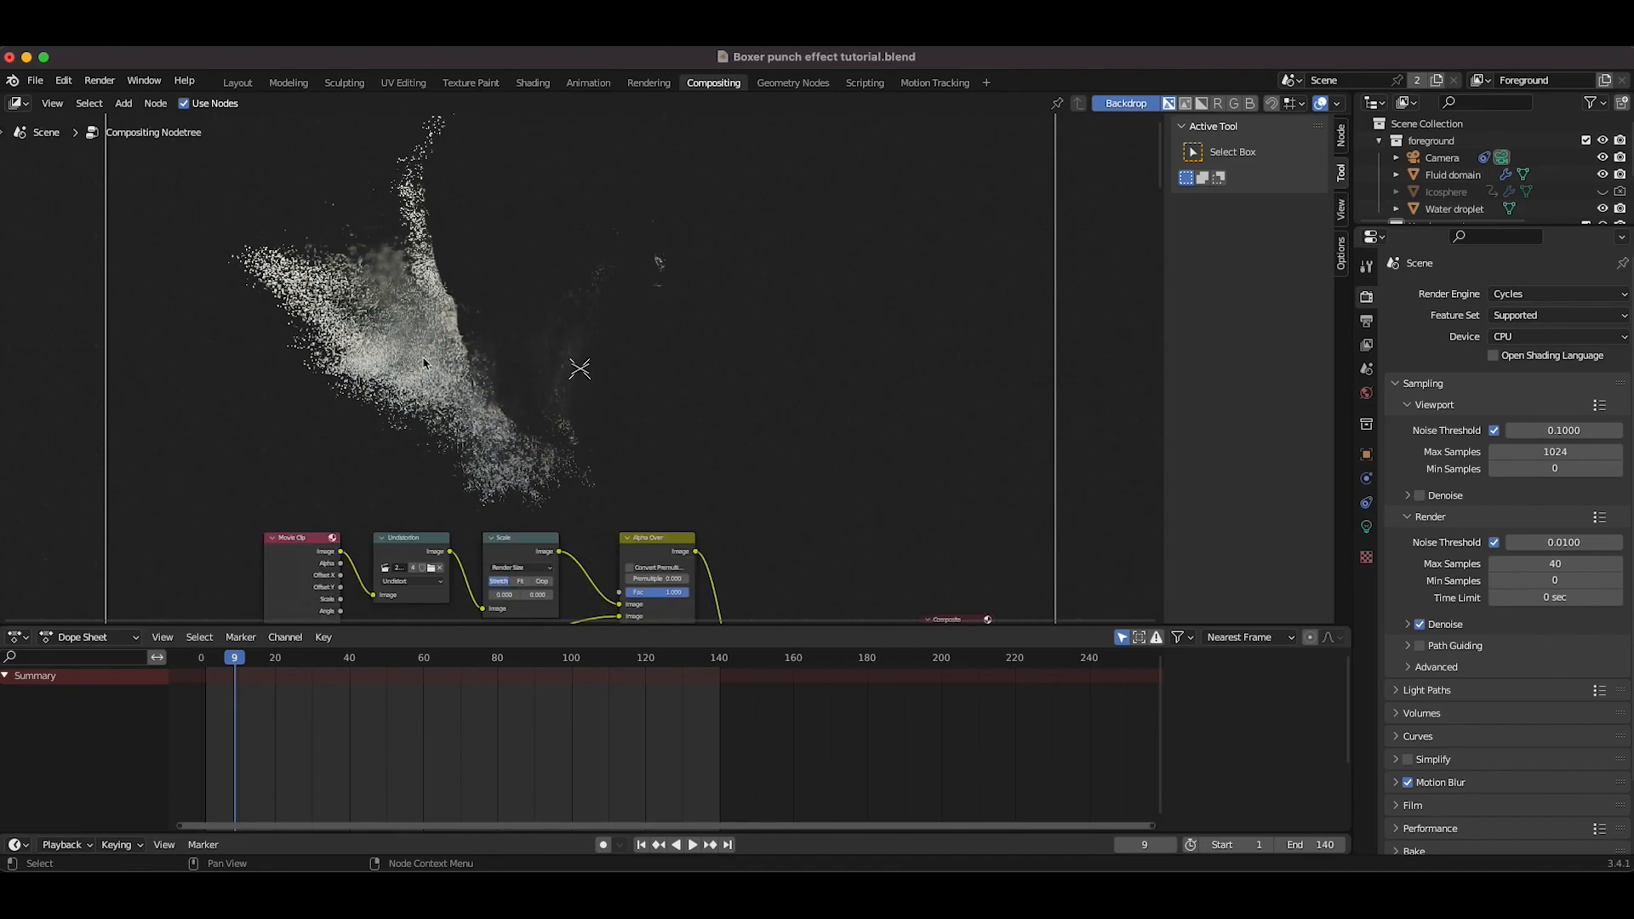
left_click_drag(516, 555, 587, 457)
key("x")
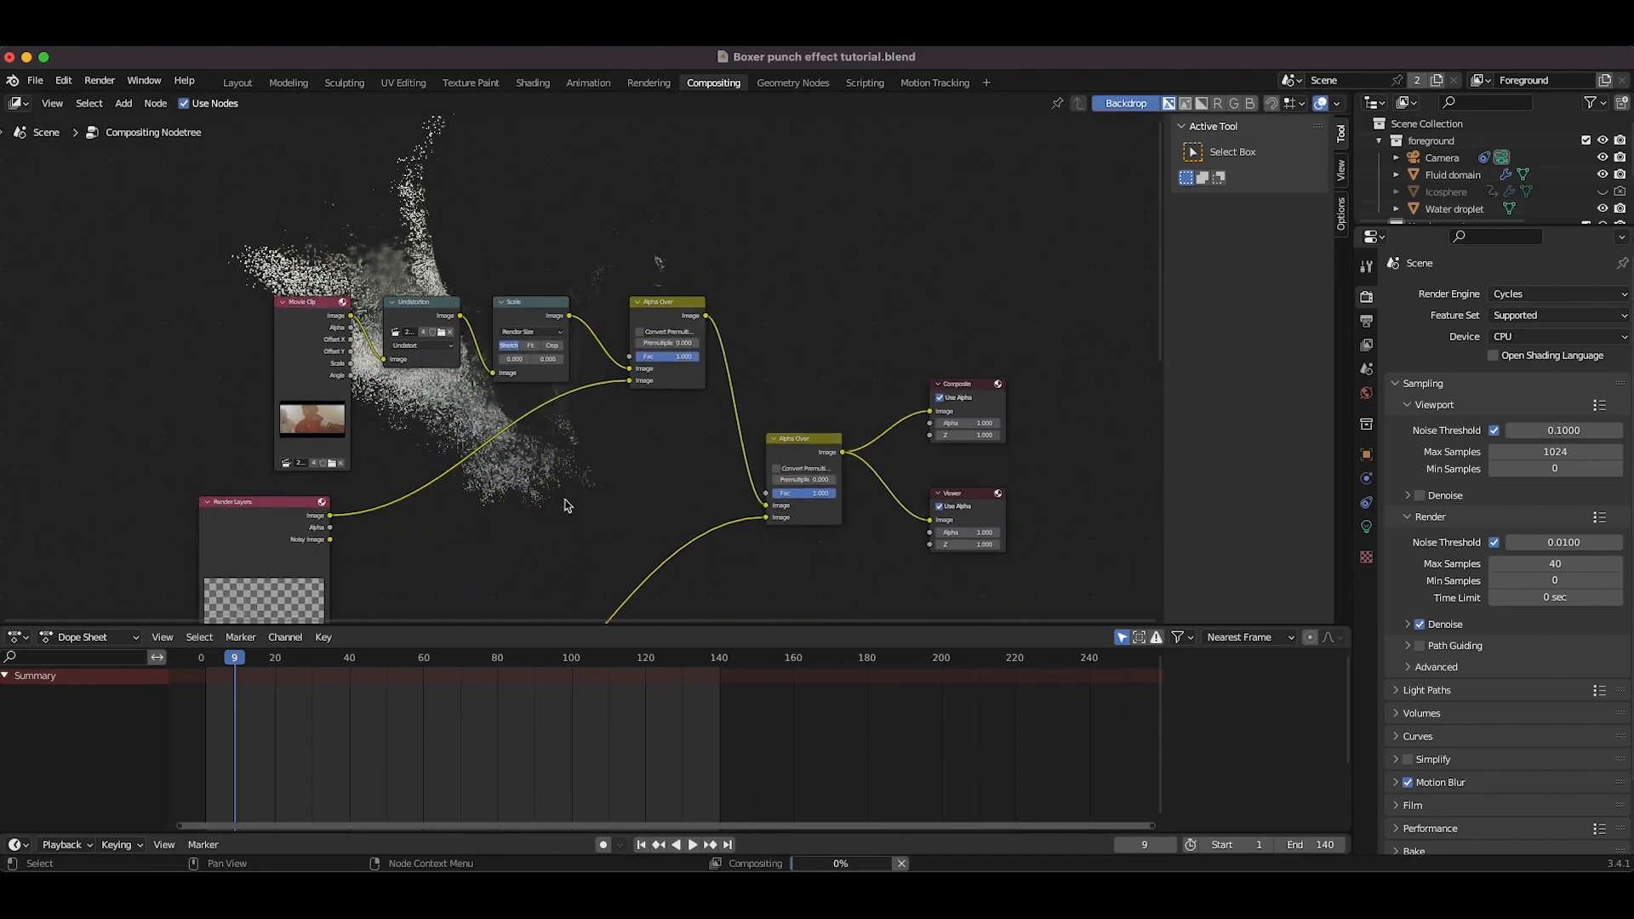
key("shift+a")
key("Escape")
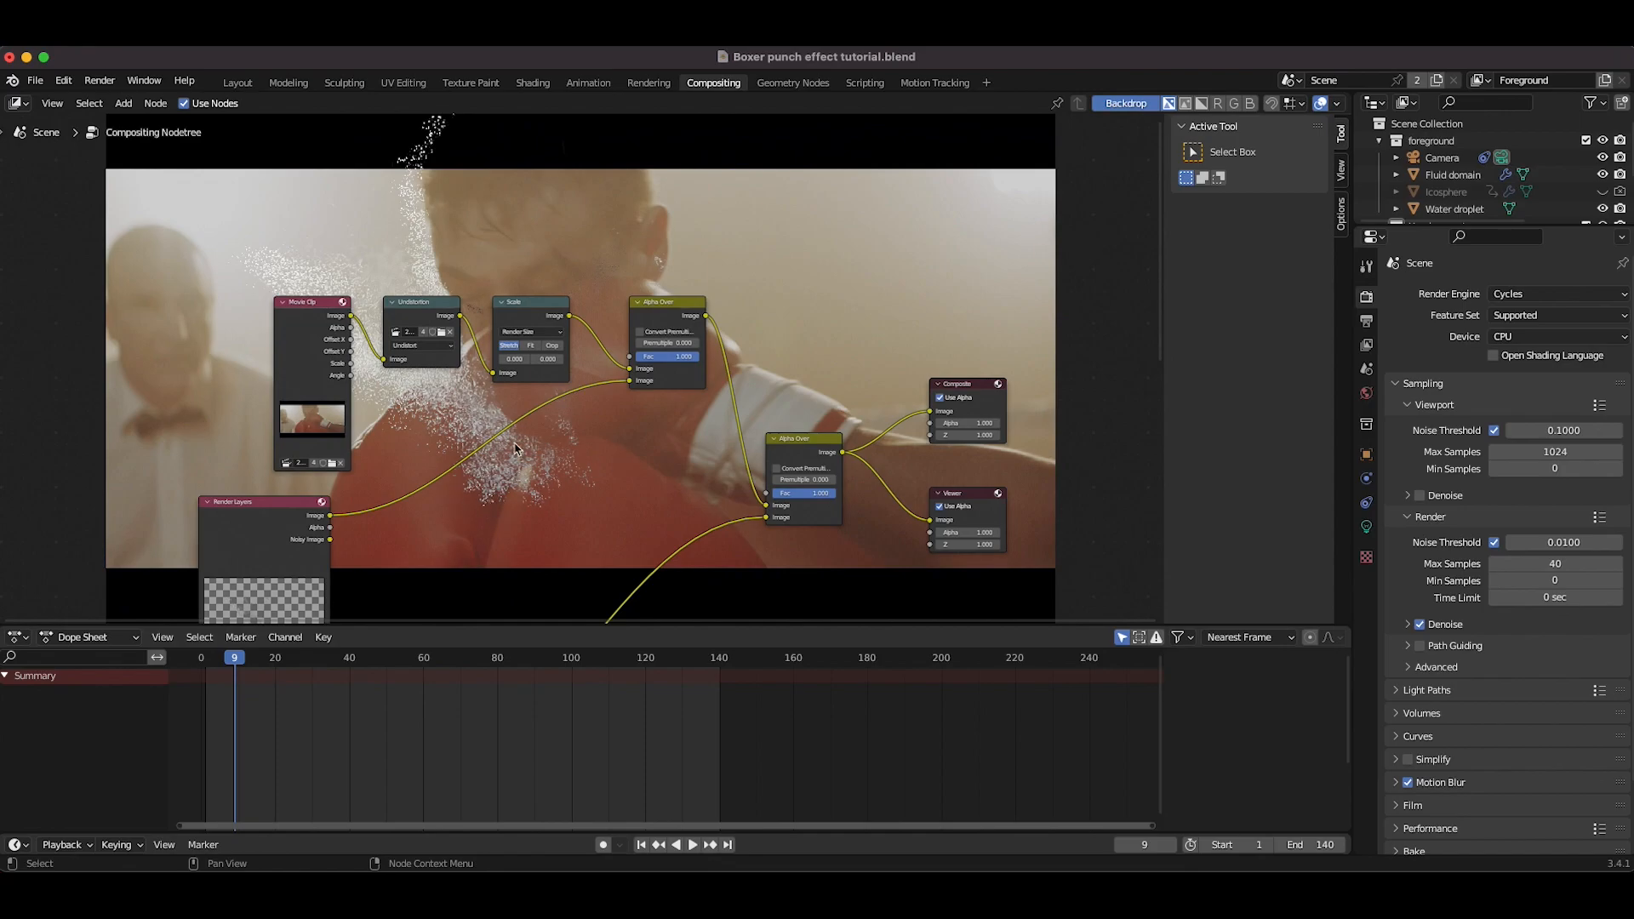
Step: Insert a Blur node on the link between the Render Layers and Alpha Over nodes
scroll(585, 344, "down", 5)
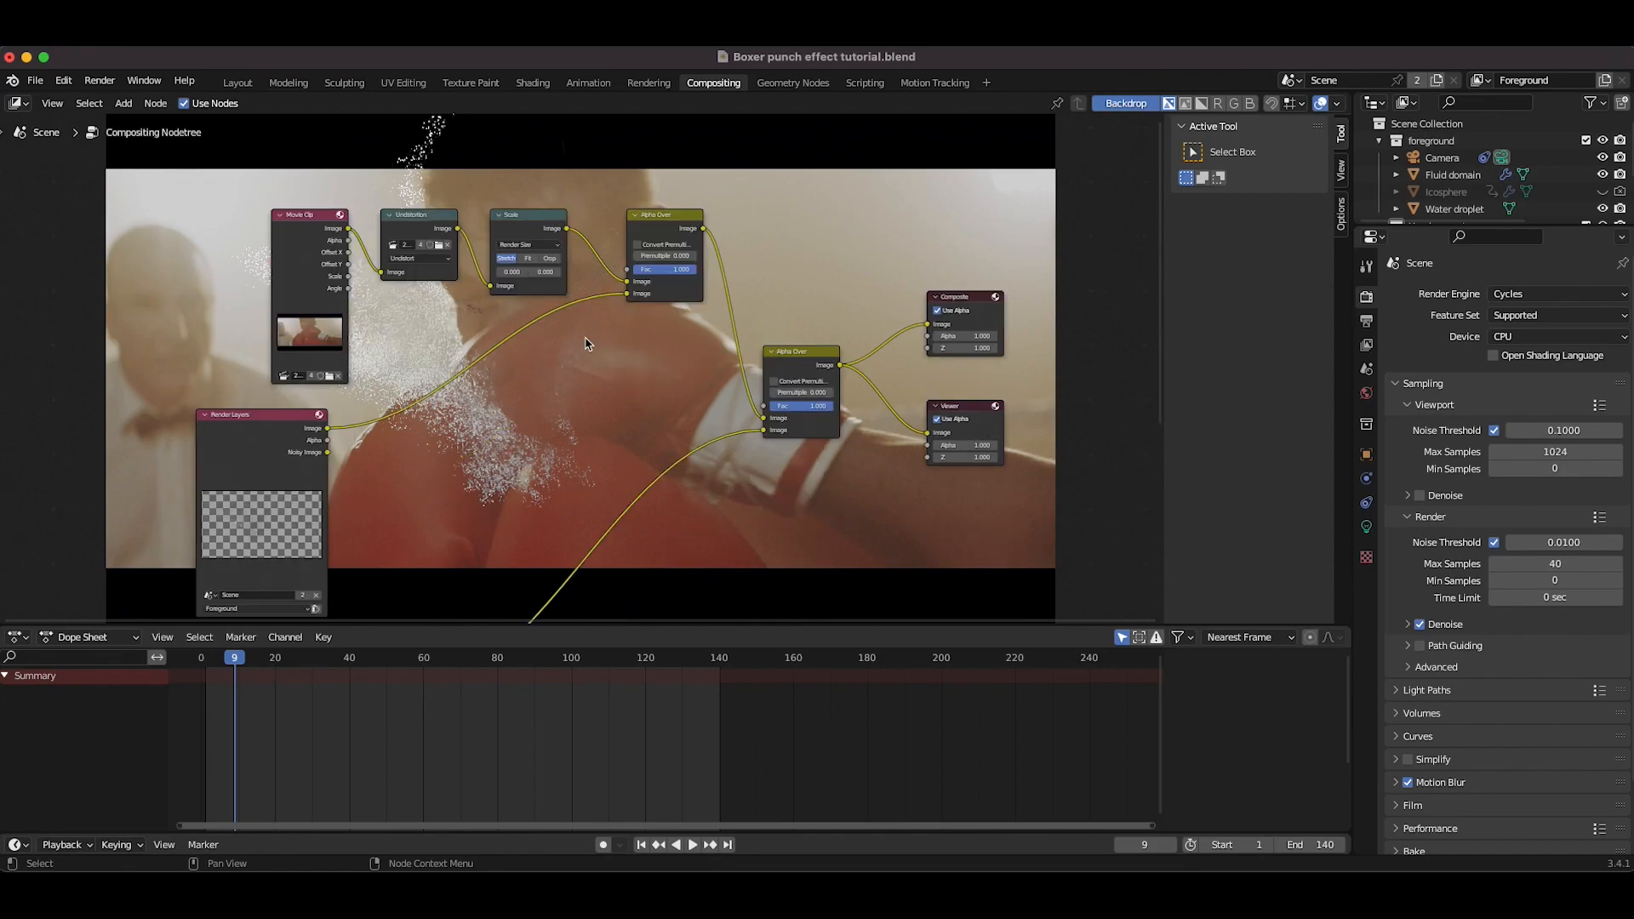
scroll(585, 344, "up", 20)
scroll(586, 344, "down", 20)
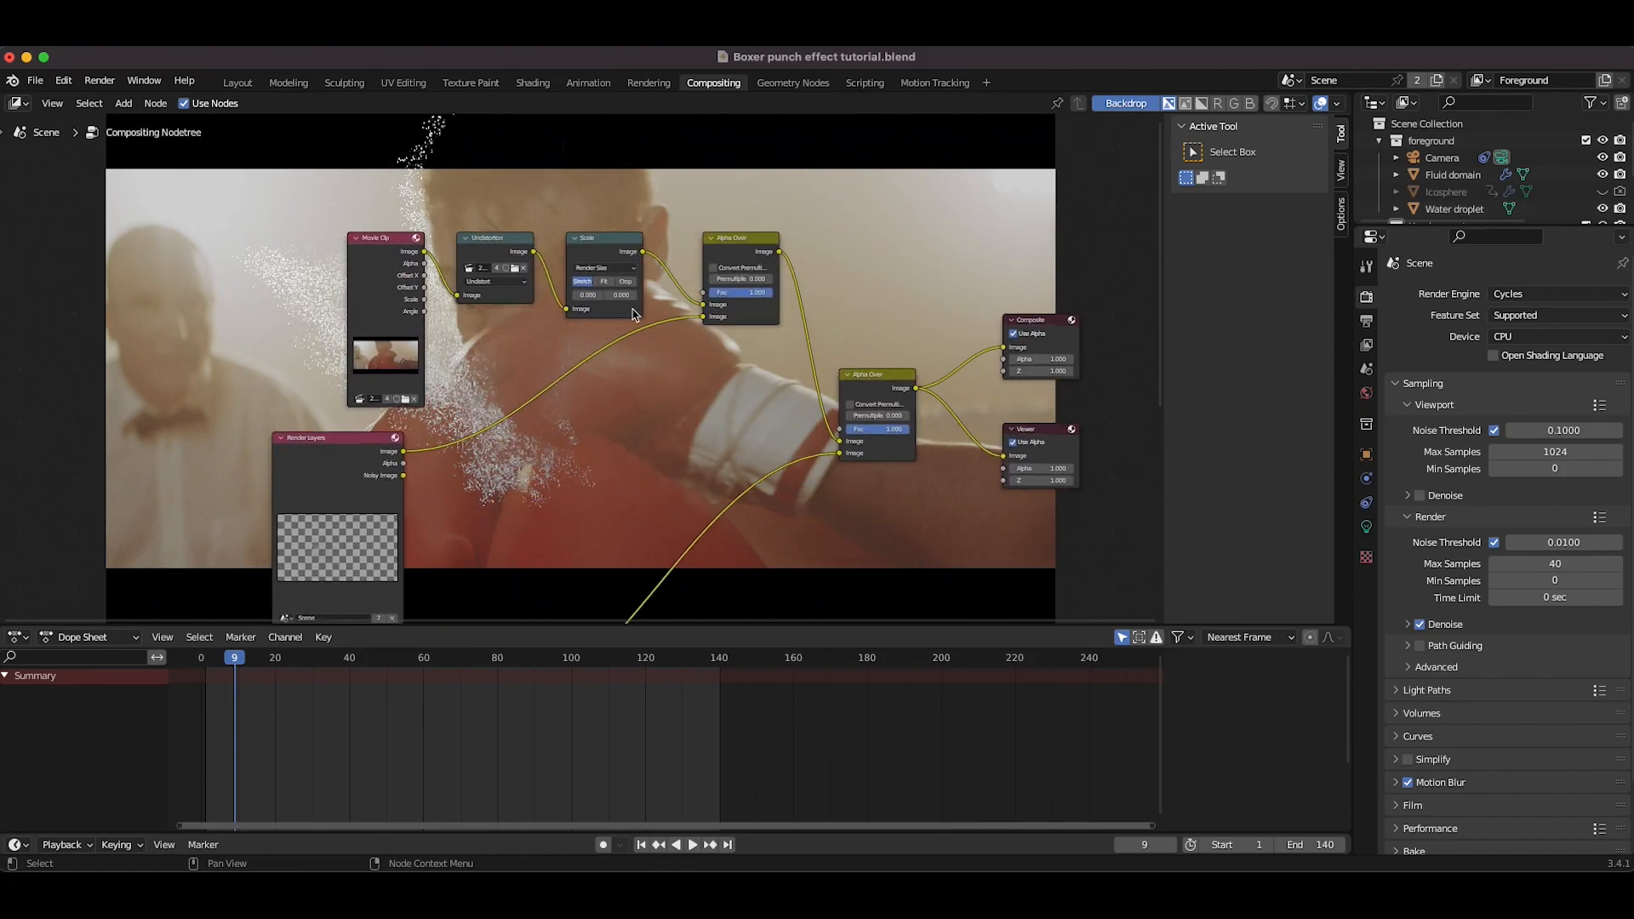
key("shift+a")
mouse_move(536, 503)
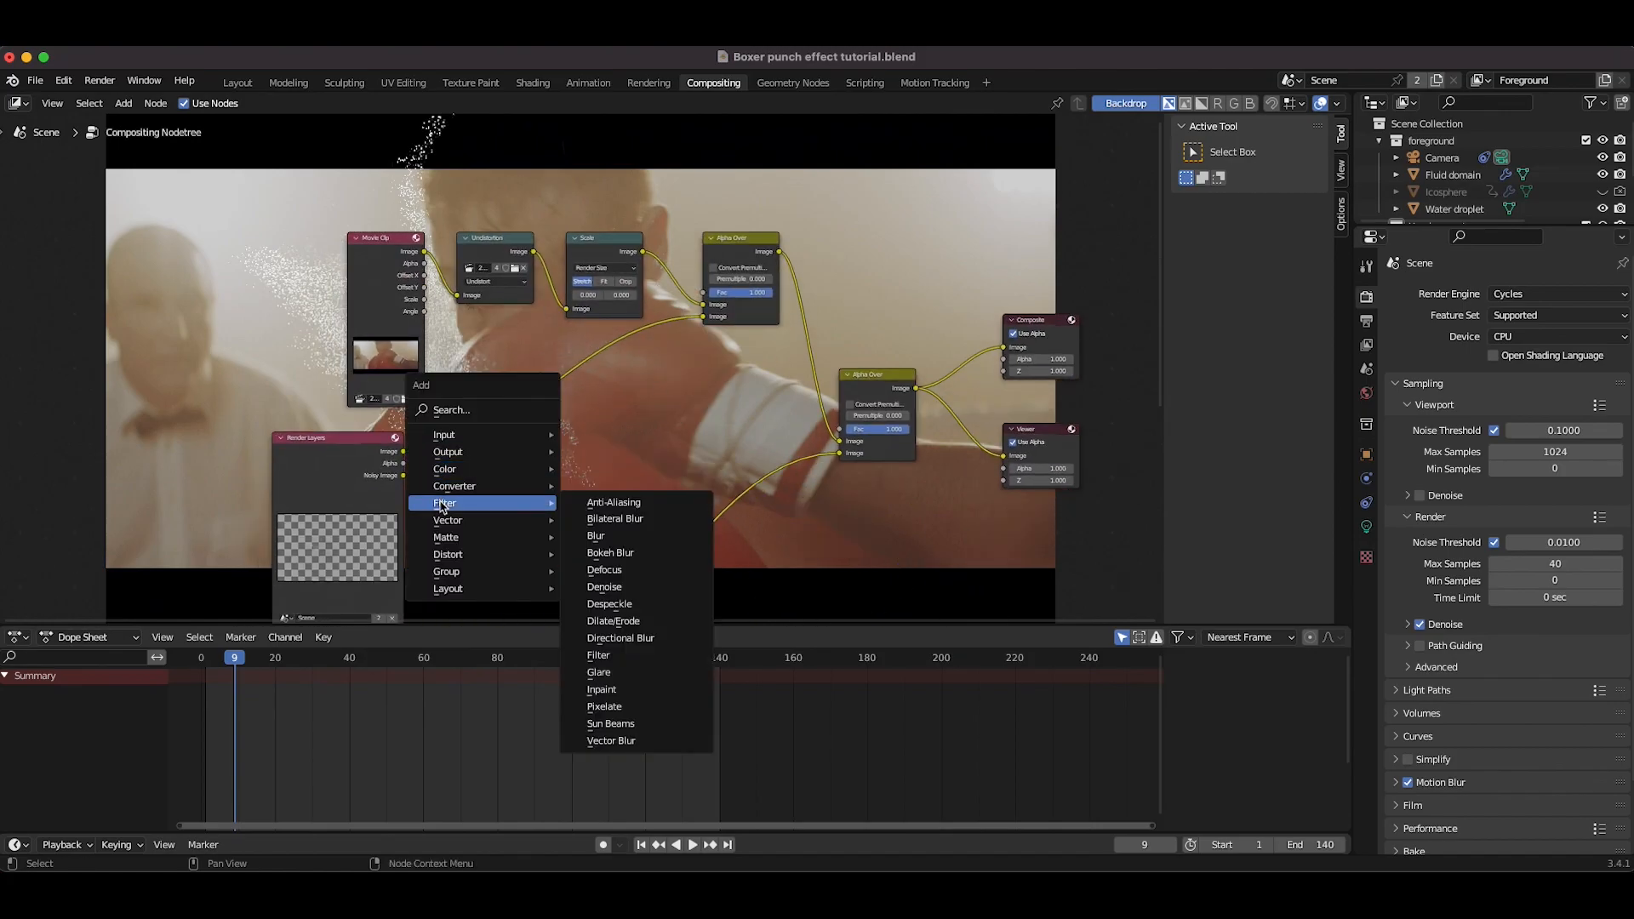
left_click(635, 544)
left_click(513, 400)
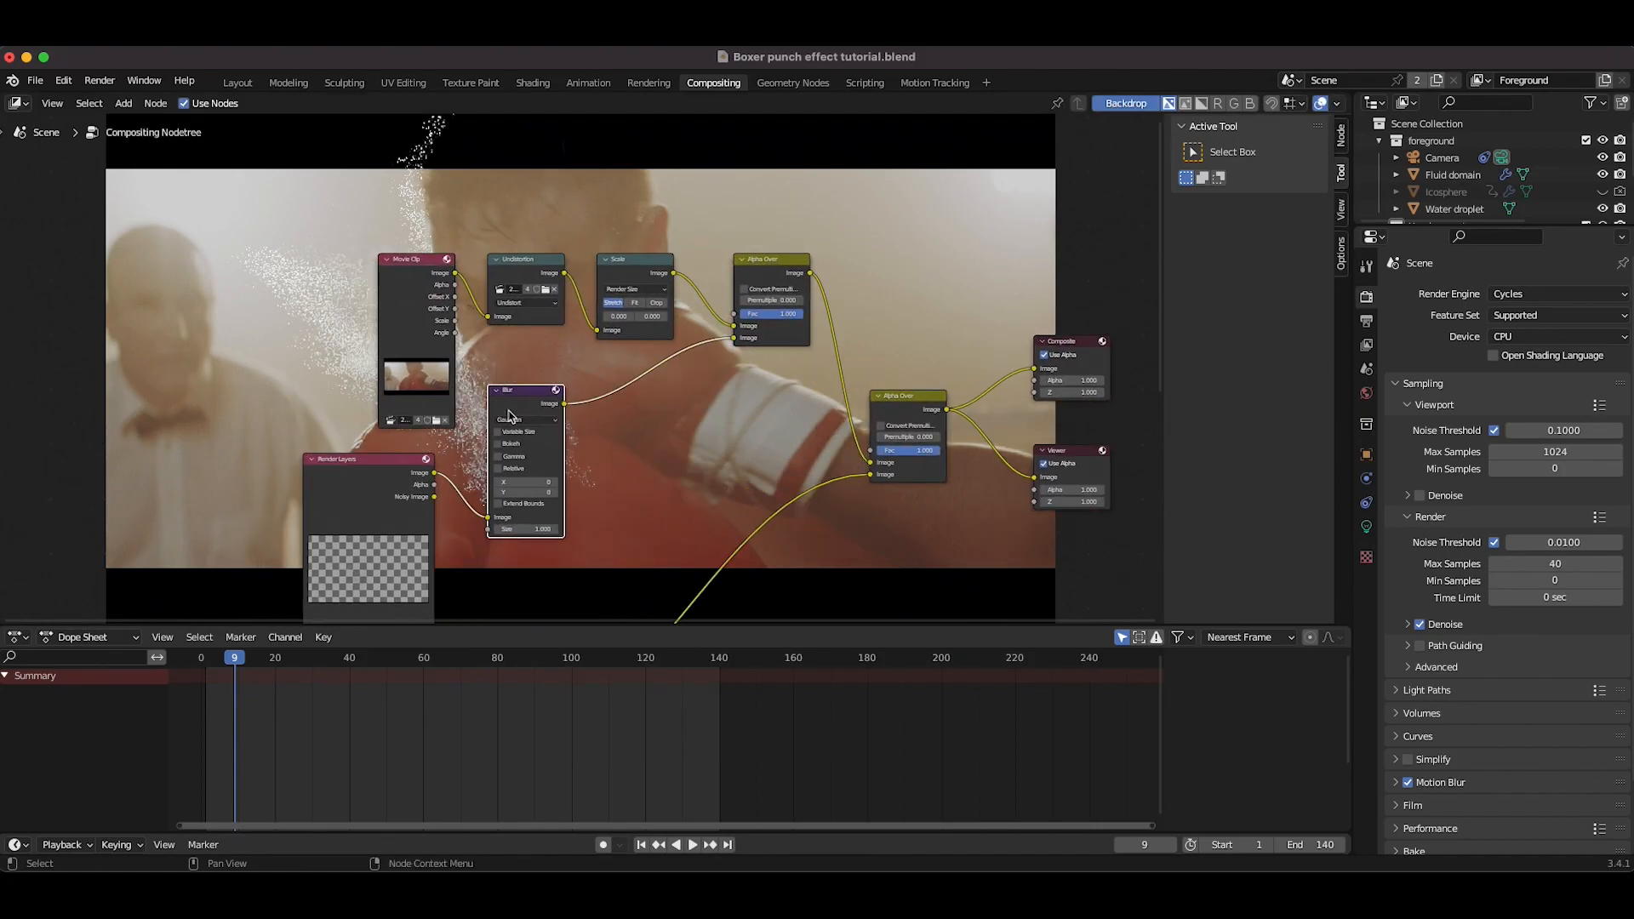
Step: Enable Gamma on the Blur node and set its X size to 5 and Y size to 2
left_click(498, 456)
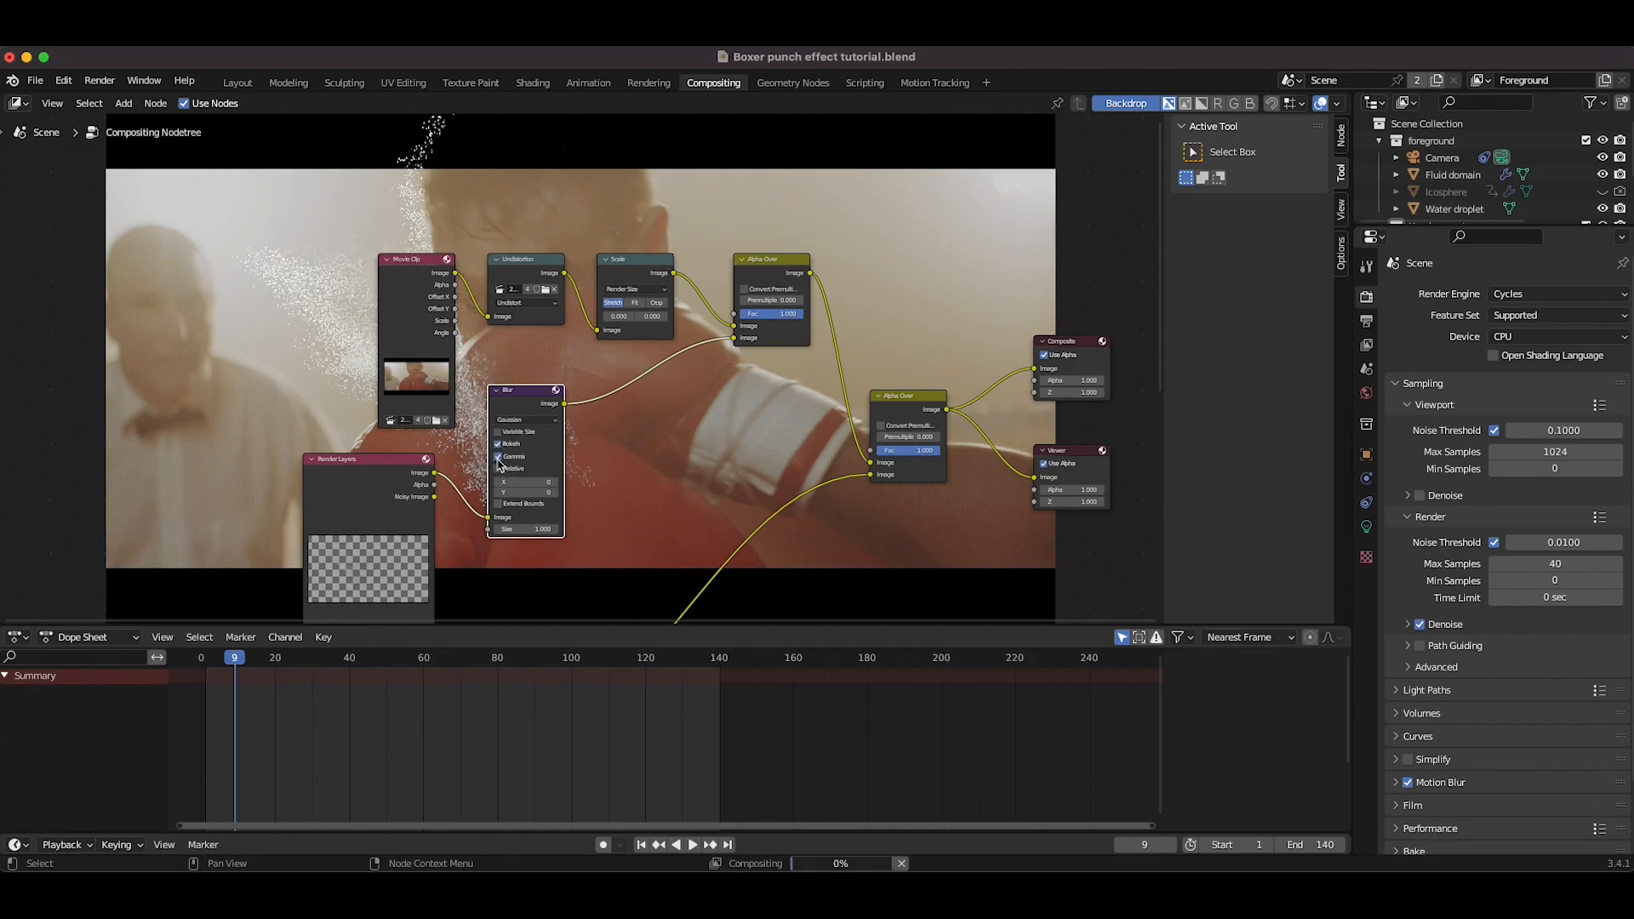
left_click(556, 485)
left_click(556, 485)
left_click(556, 485)
scroll(556, 485, "up", 6)
scroll(556, 485, "down", 4)
scroll(556, 485, "left", 6)
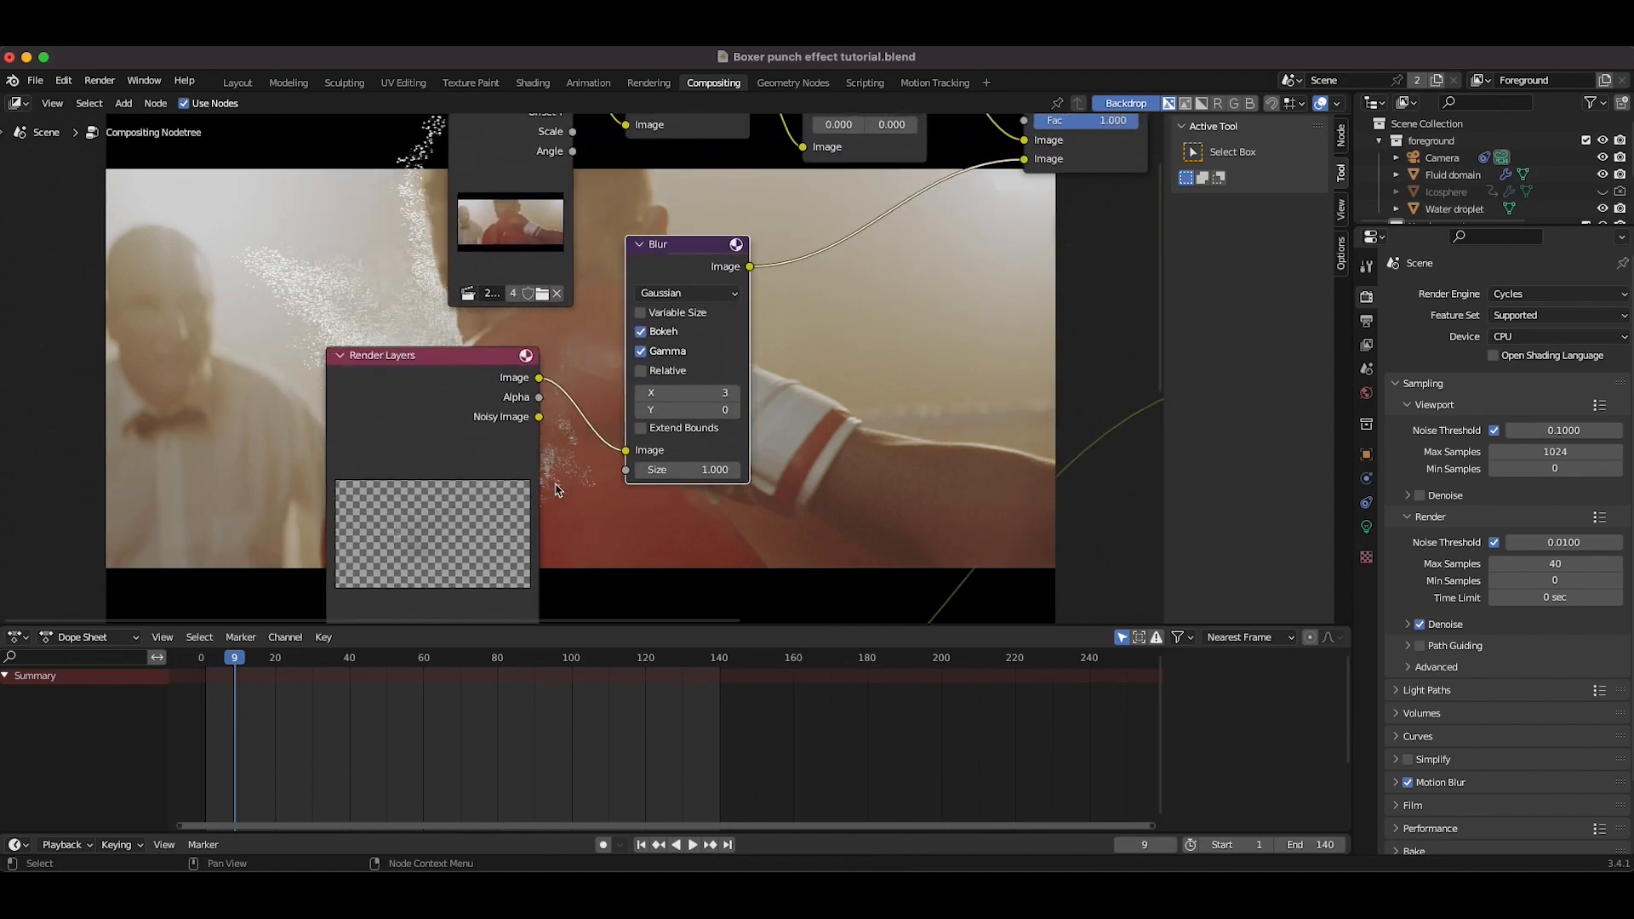
left_click(795, 390)
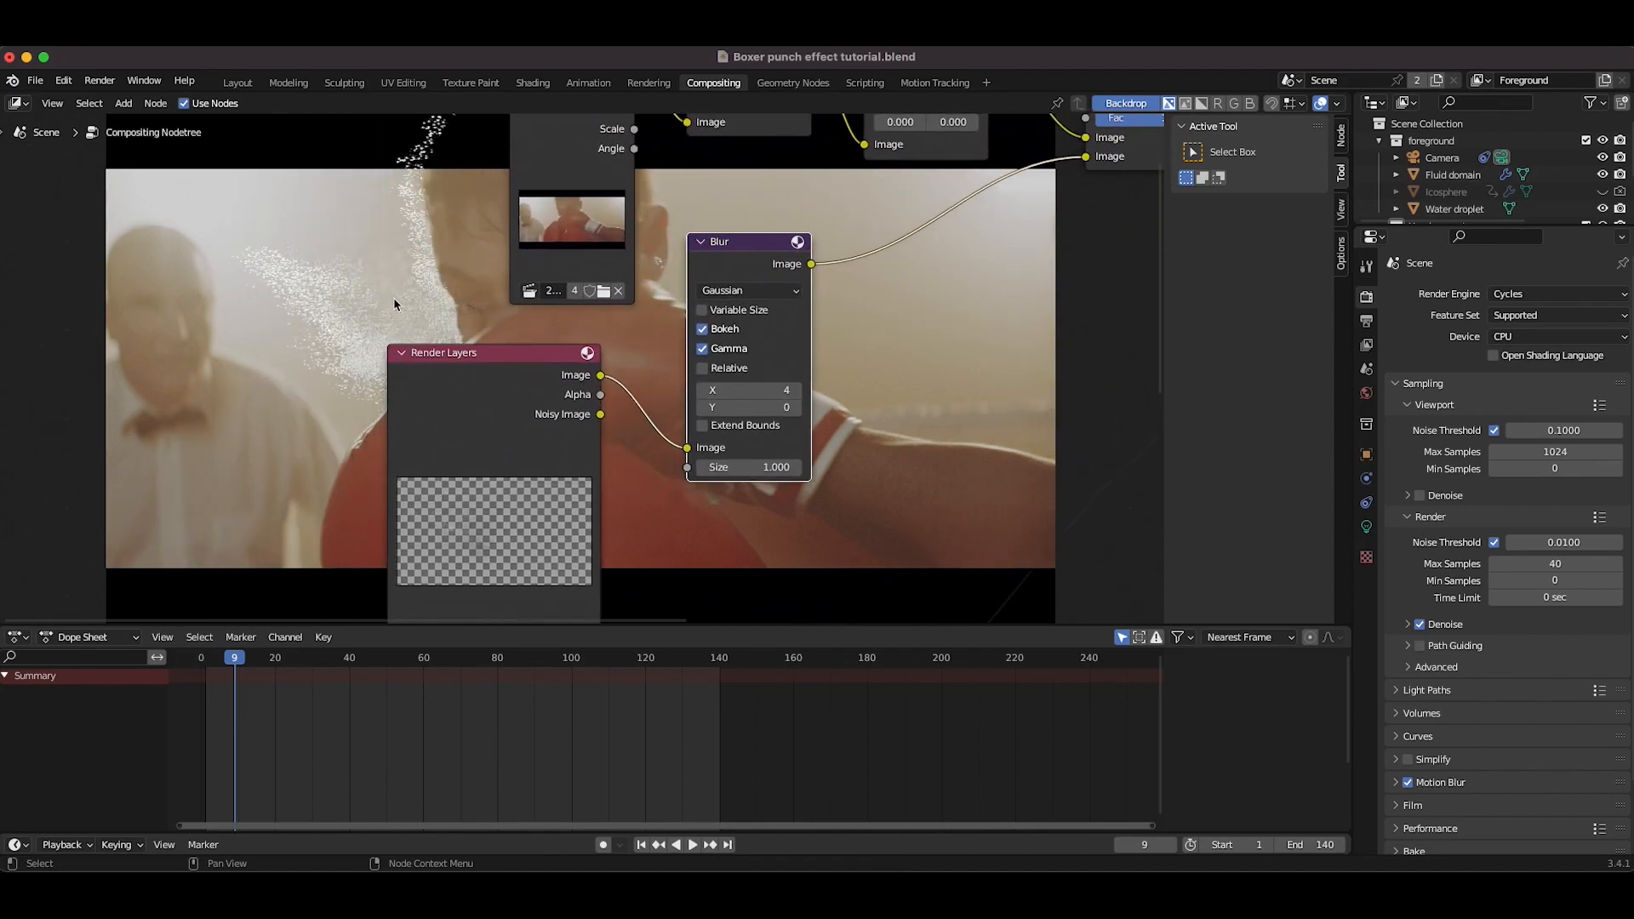
left_click(796, 389)
left_click(796, 407)
left_click(795, 407)
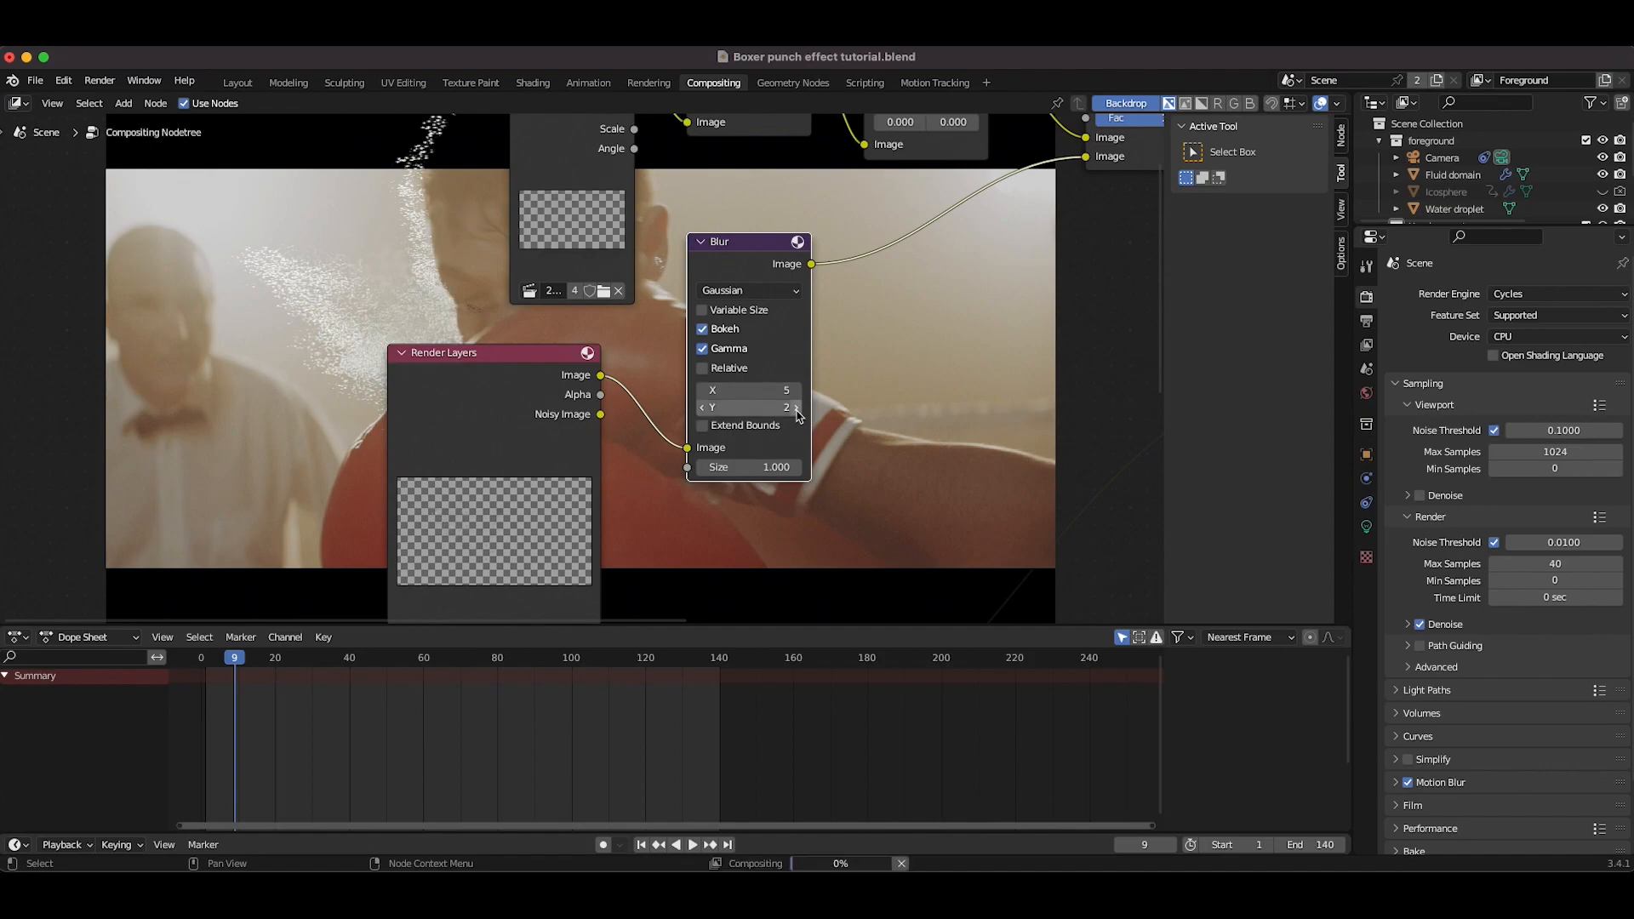
Step: Insert an RGB Curves node on the link after the Blur node
scroll(919, 364, "up", 10)
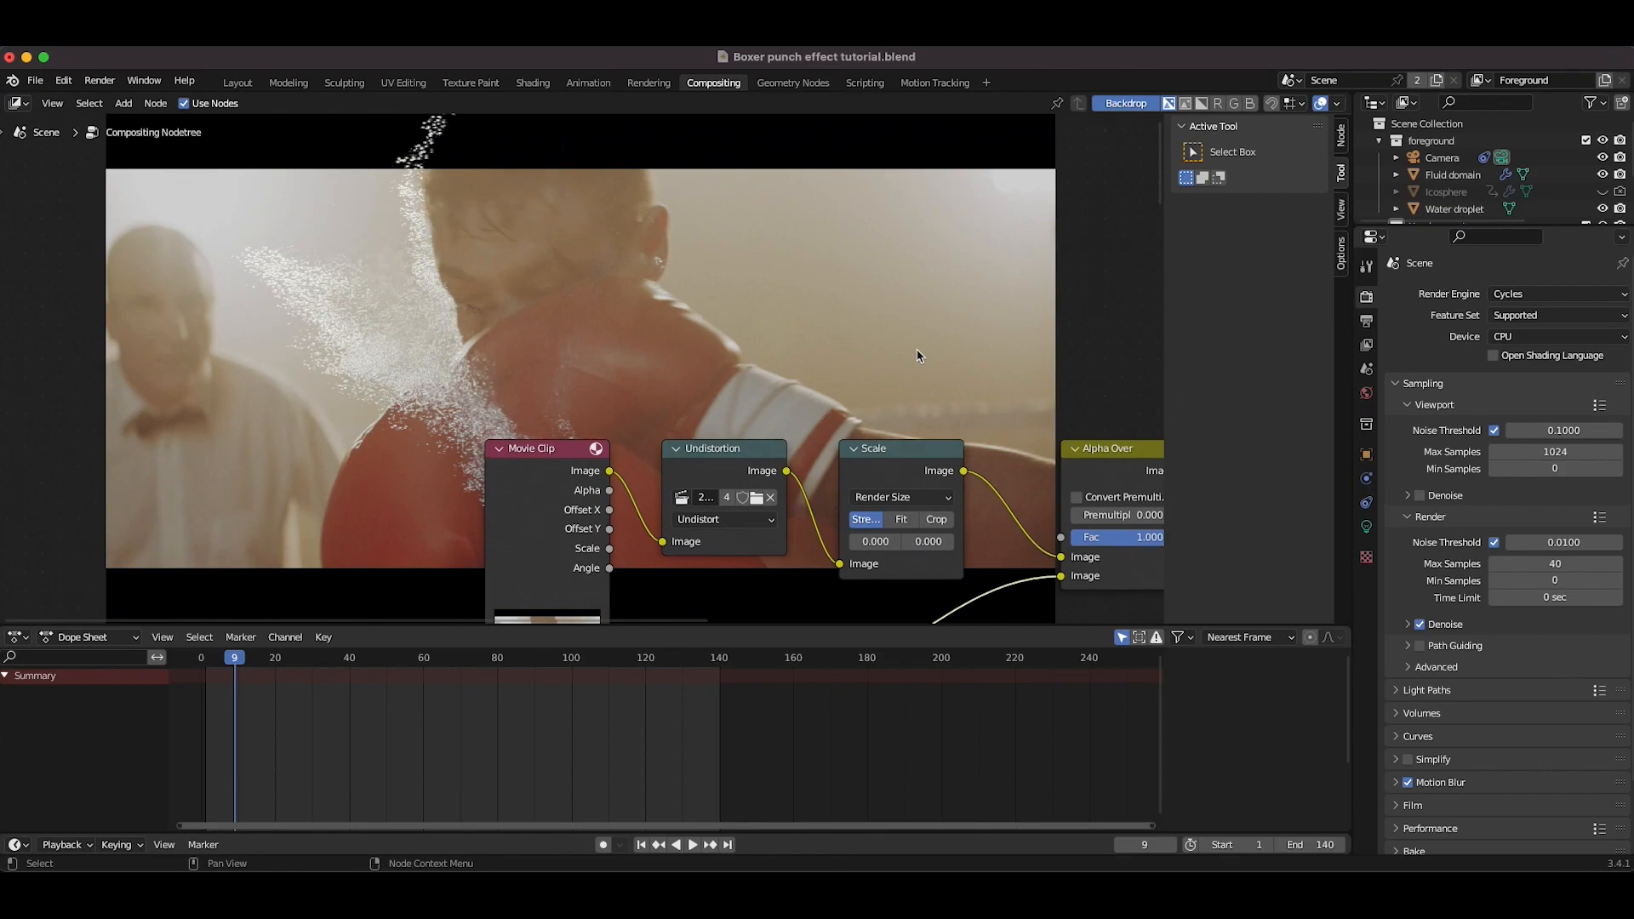
scroll(568, 226, "down", 8)
scroll(568, 226, "right", 9)
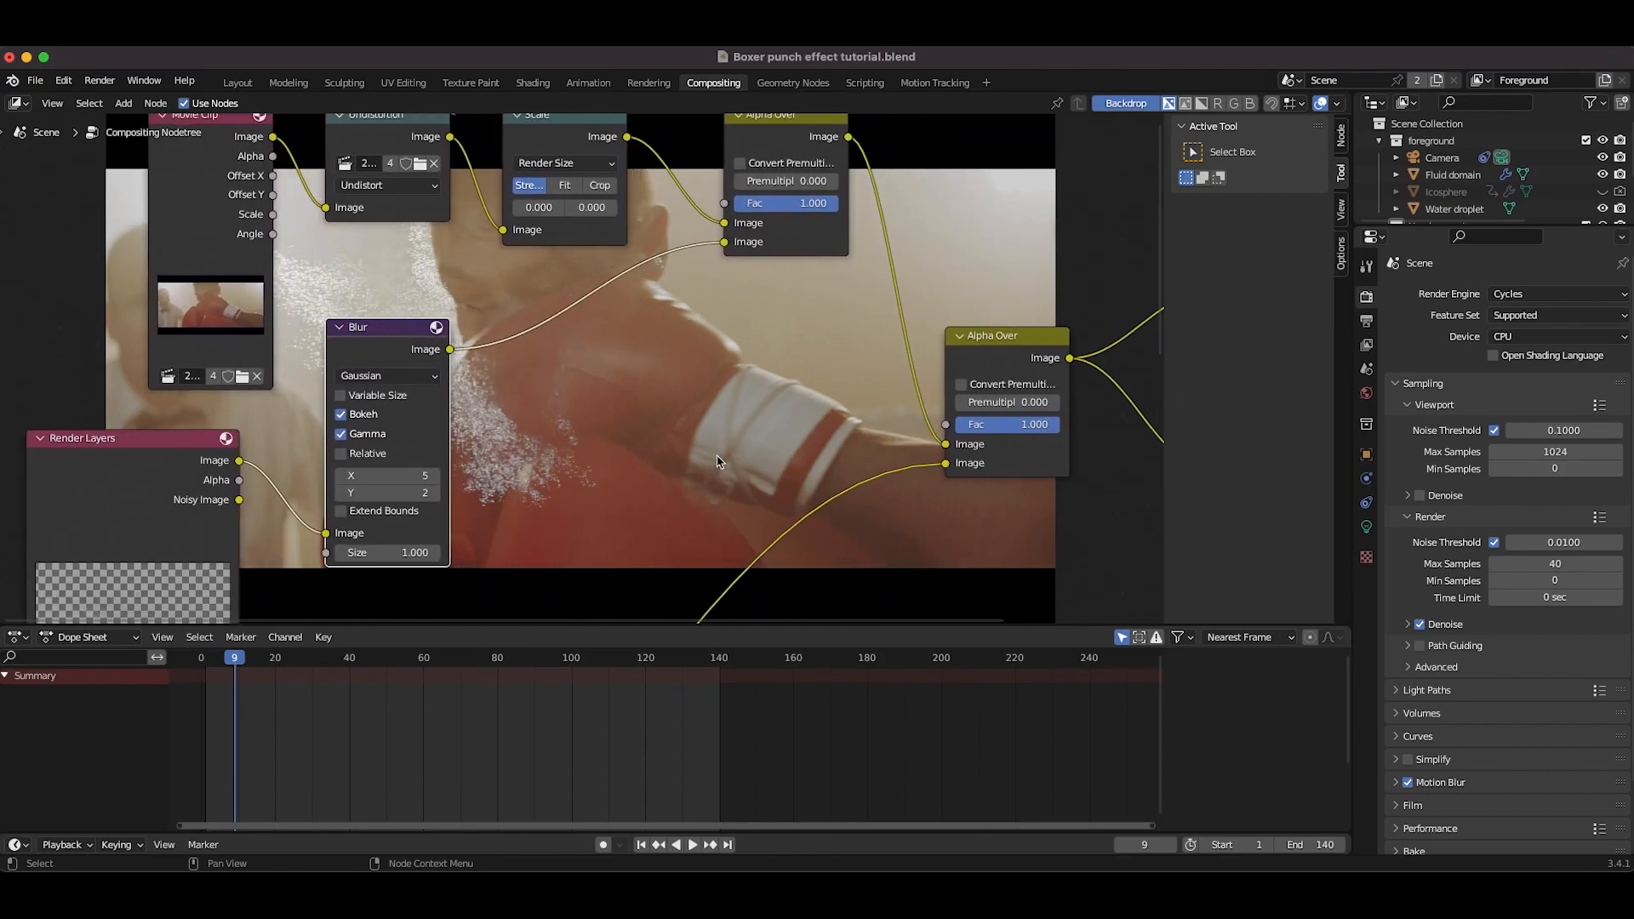
scroll(538, 392, "up", 9)
scroll(538, 397, "up", 2)
scroll(409, 398, "down", 9)
scroll(409, 398, "left", 2)
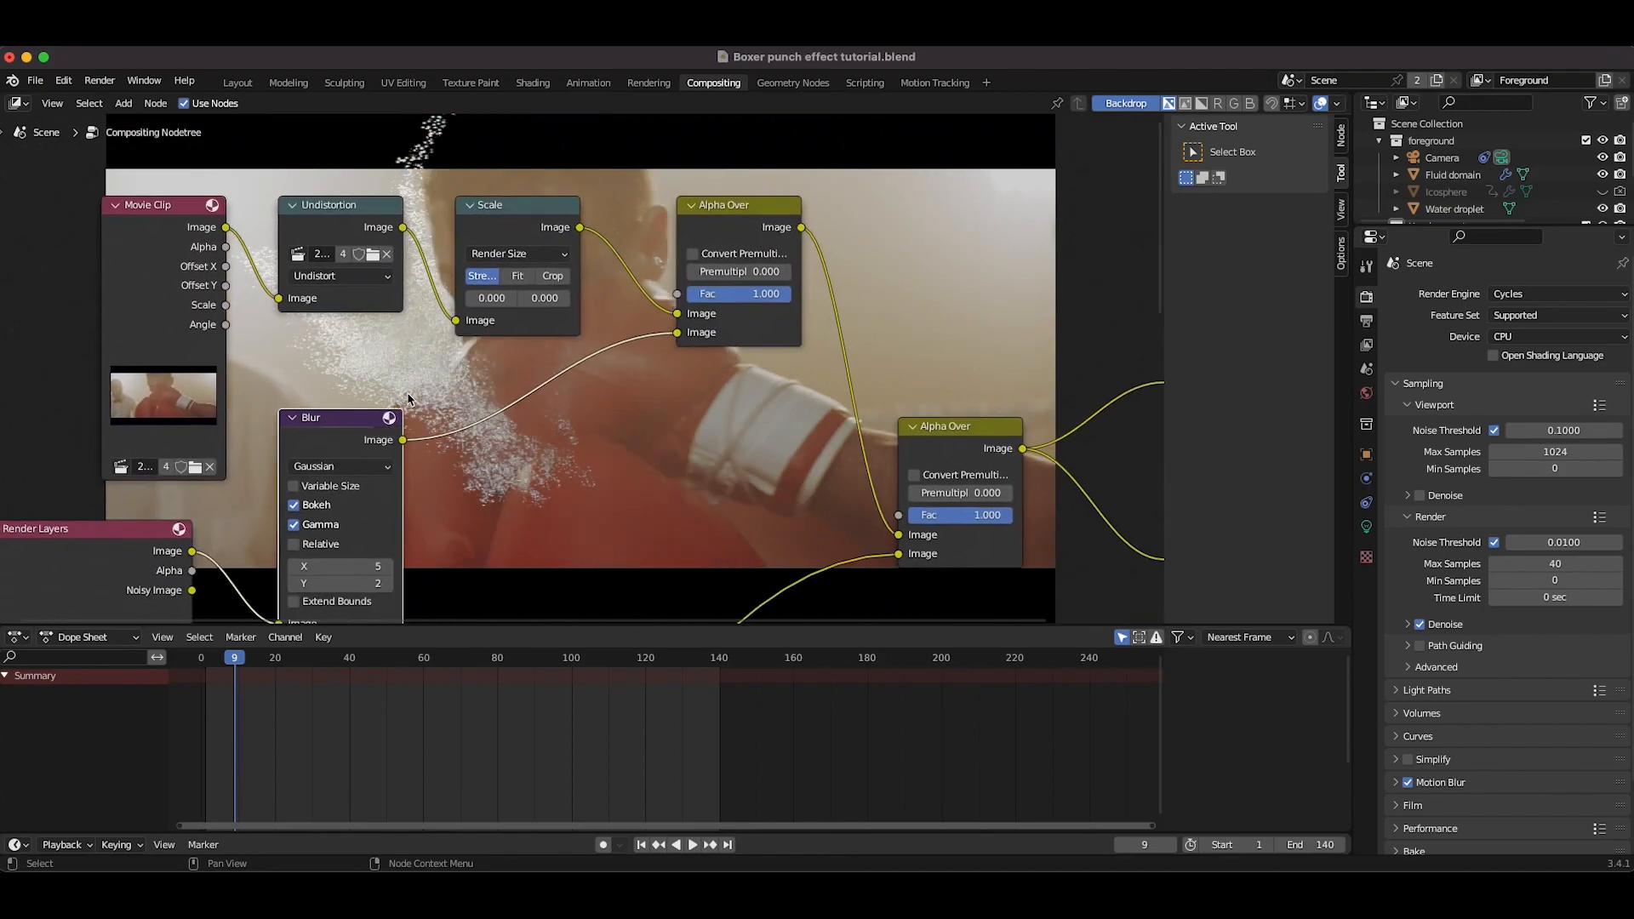
scroll(621, 413, "down", 1, "shift")
key("shift+a")
mouse_move(554, 376)
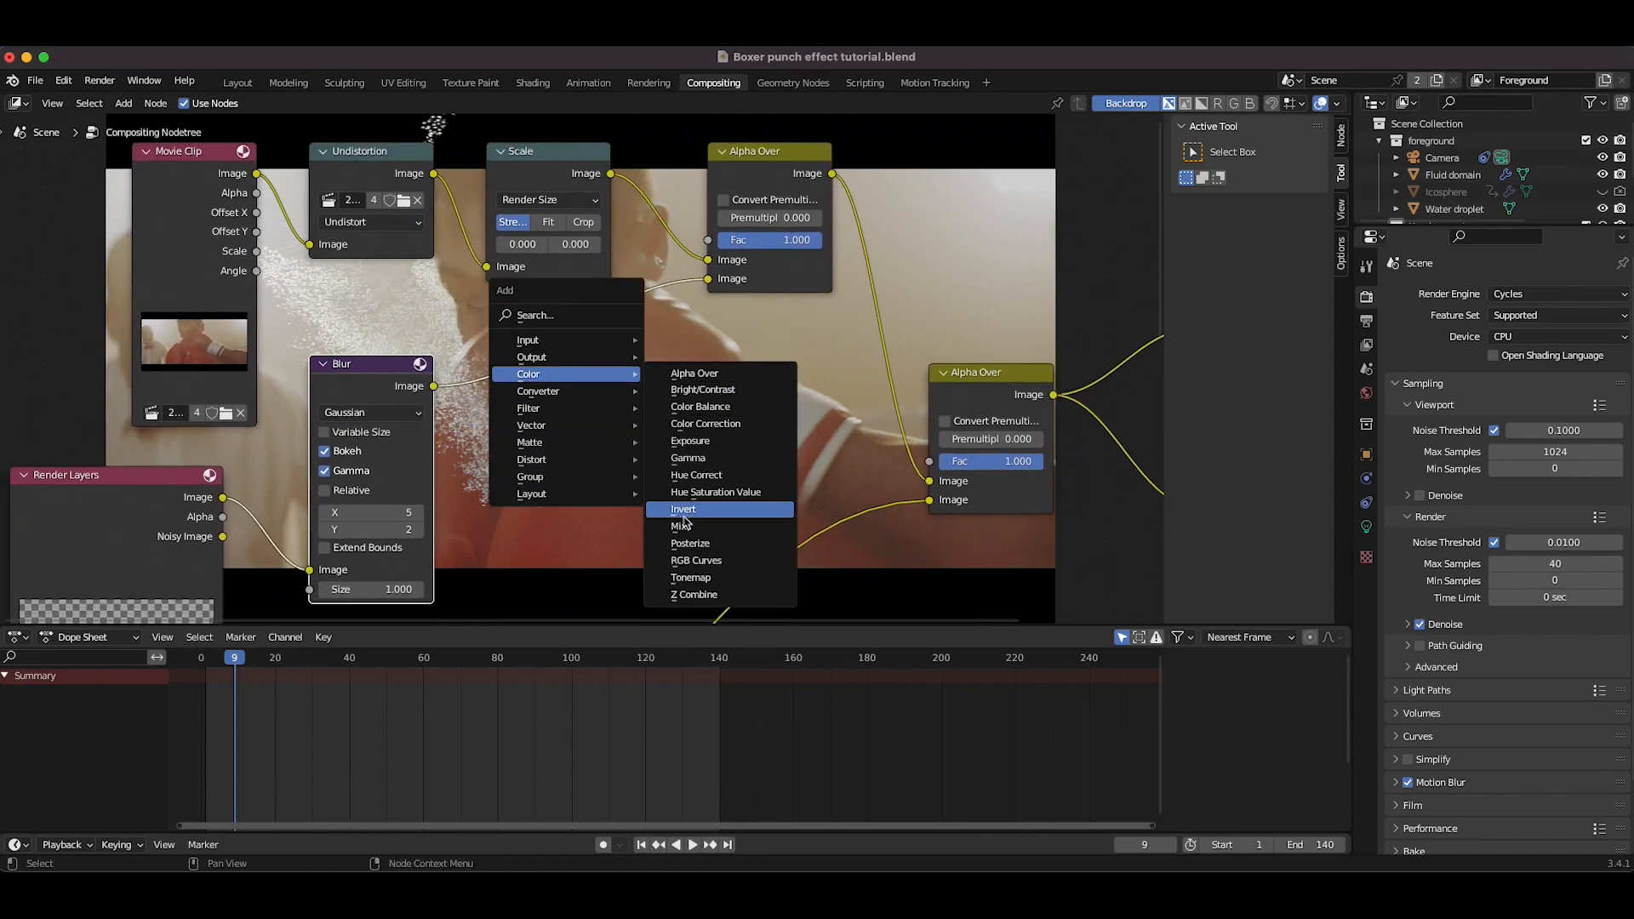
left_click(707, 555)
left_click(506, 320)
scroll(624, 391, "down", 2)
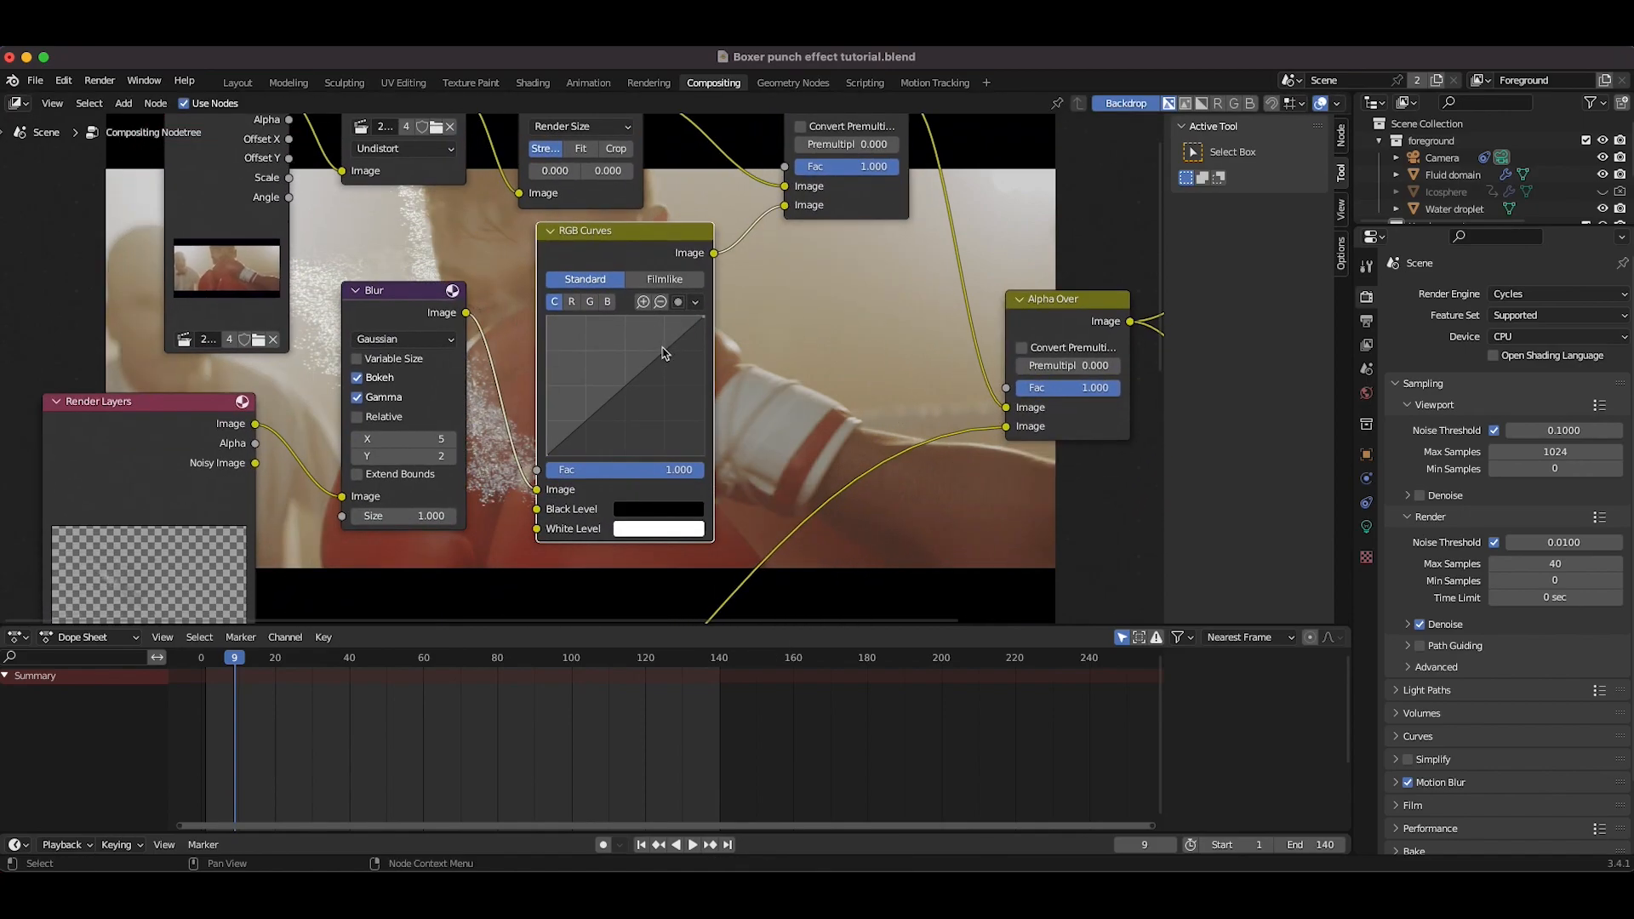
scroll(624, 392, "left", 9)
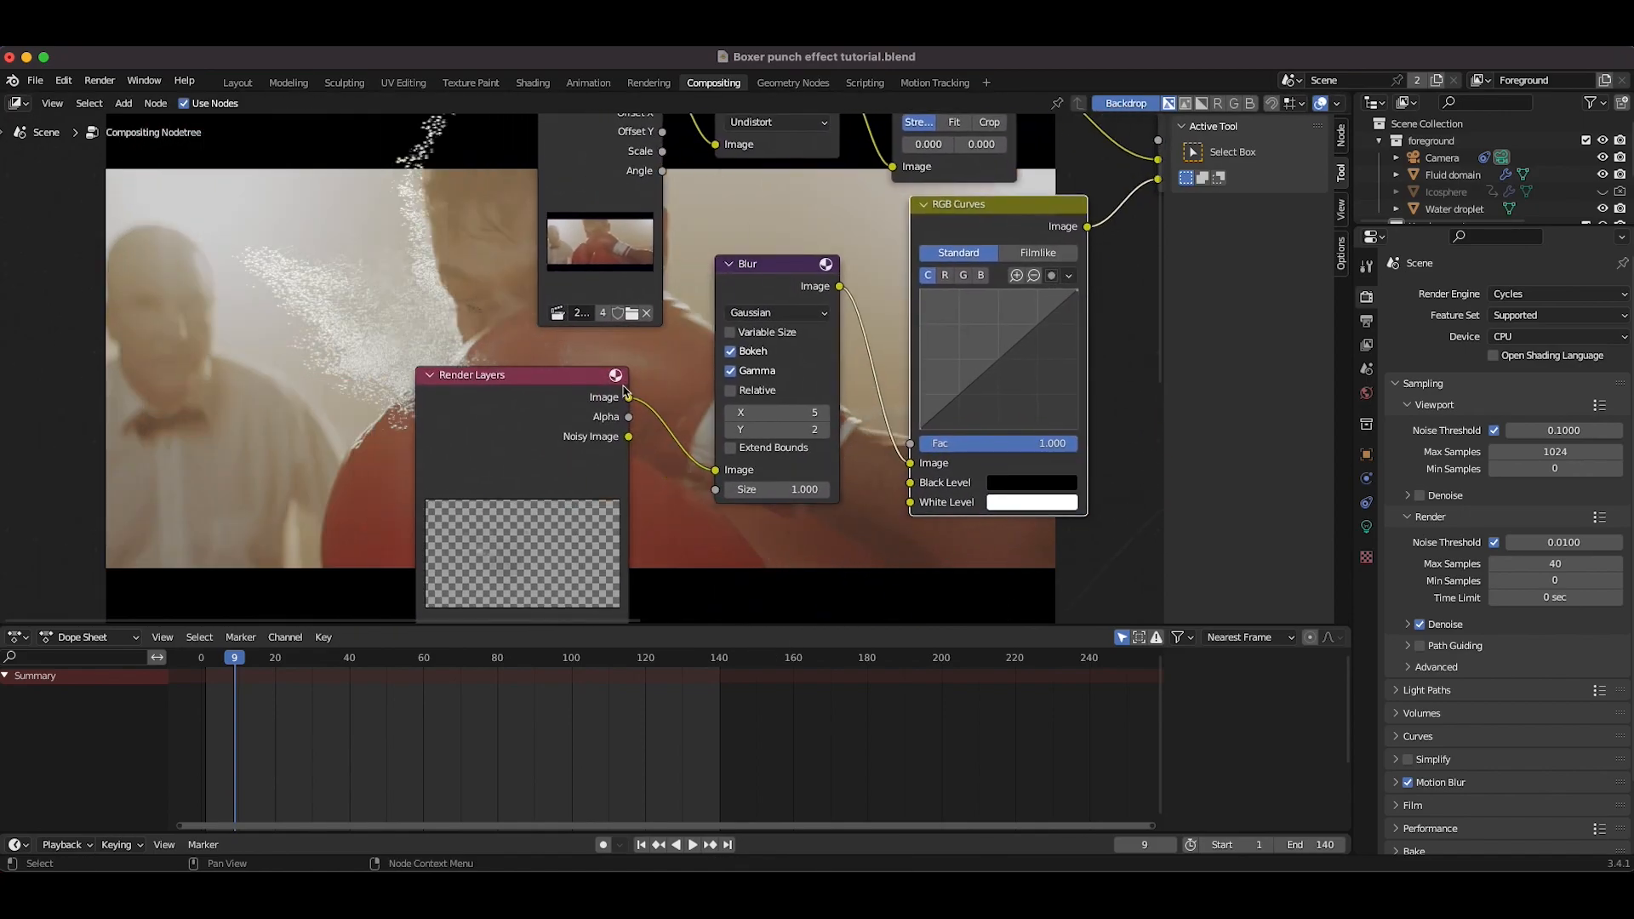
Step: Shape the RGB Curves node: add a midpoint on the combined curve and pull the blue curve point to 0.4, 0.4
left_click(997, 367)
left_click_drag(997, 367, 998, 370)
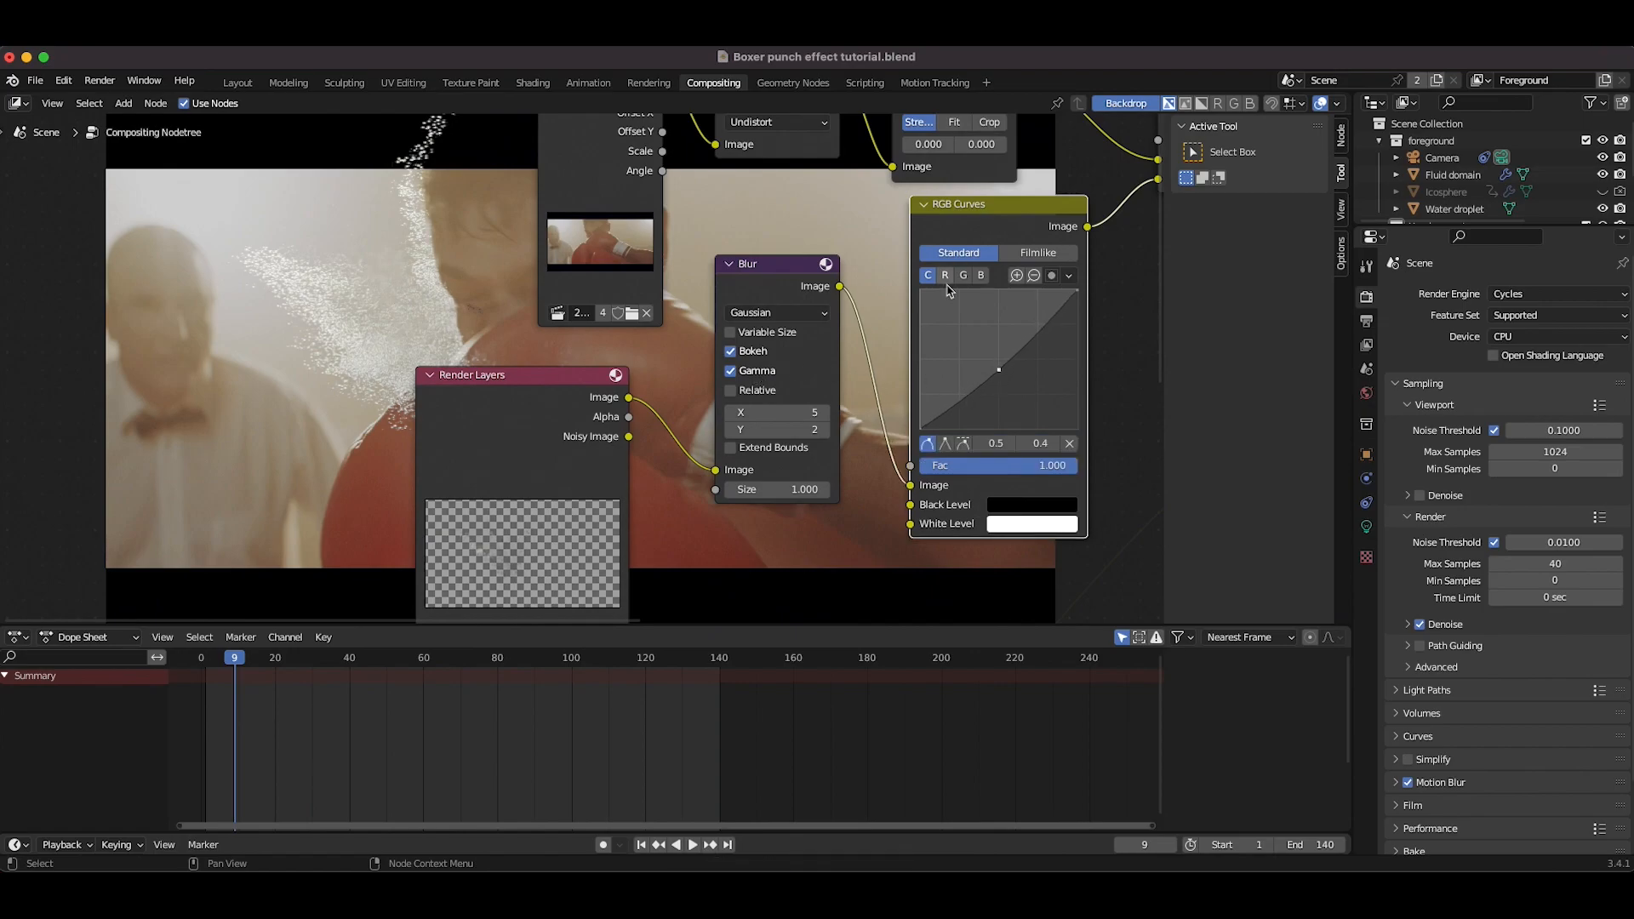
left_click(980, 274)
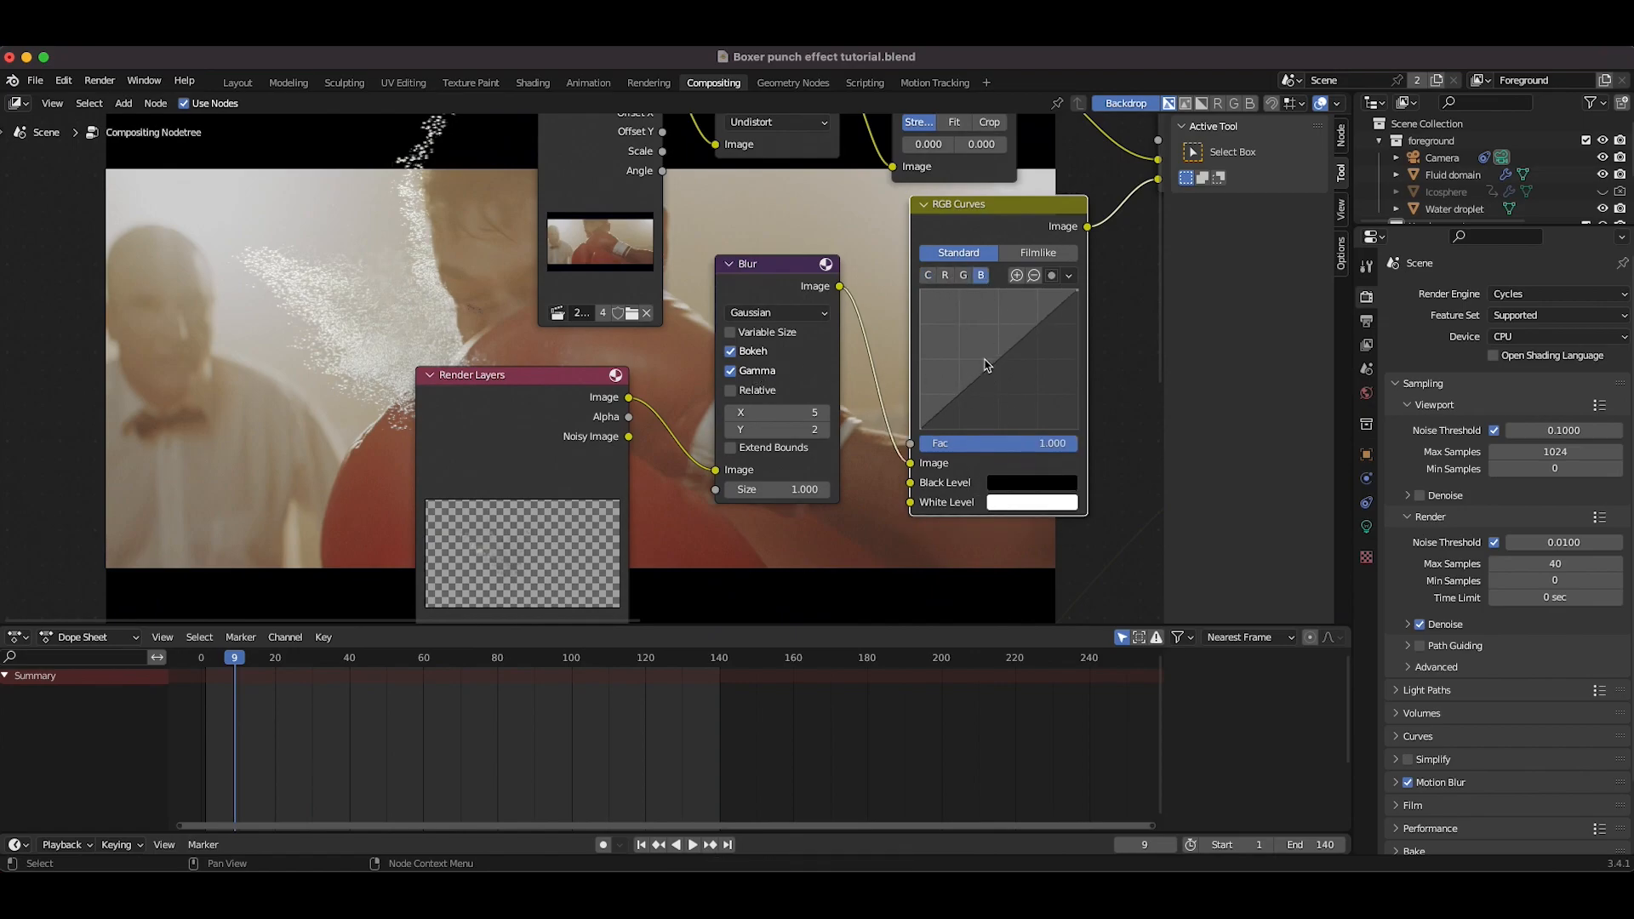
left_click_drag(1000, 363, 998, 374)
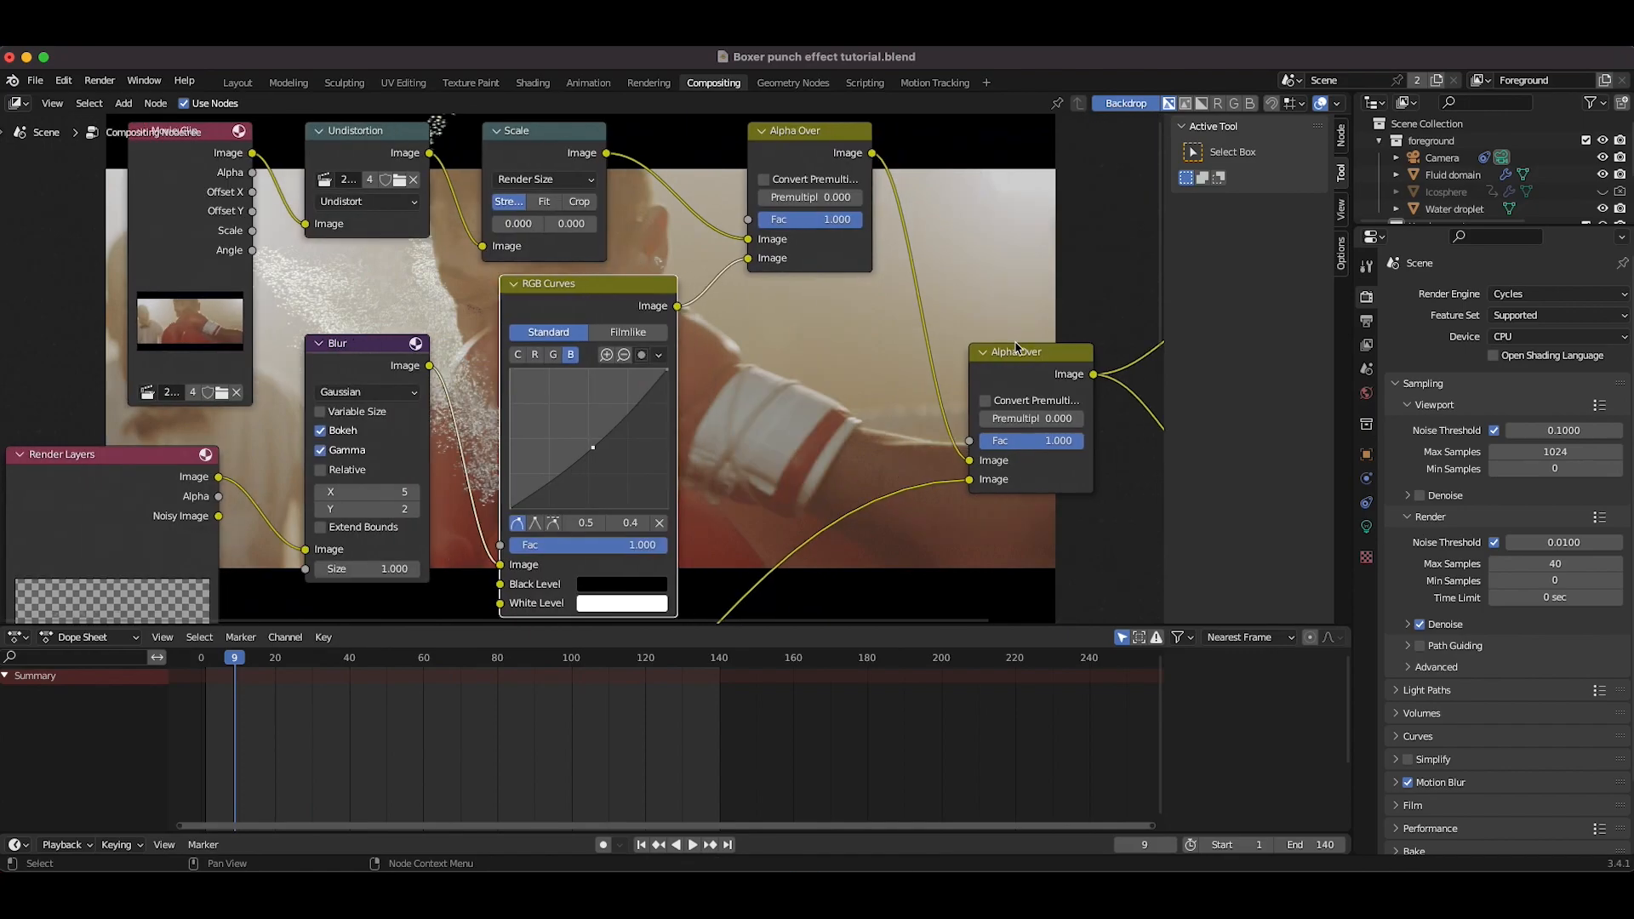
scroll(1016, 347, "right", 10)
scroll(1016, 347, "up", 5)
scroll(1016, 347, "down", 5)
scroll(1016, 348, "left", 7)
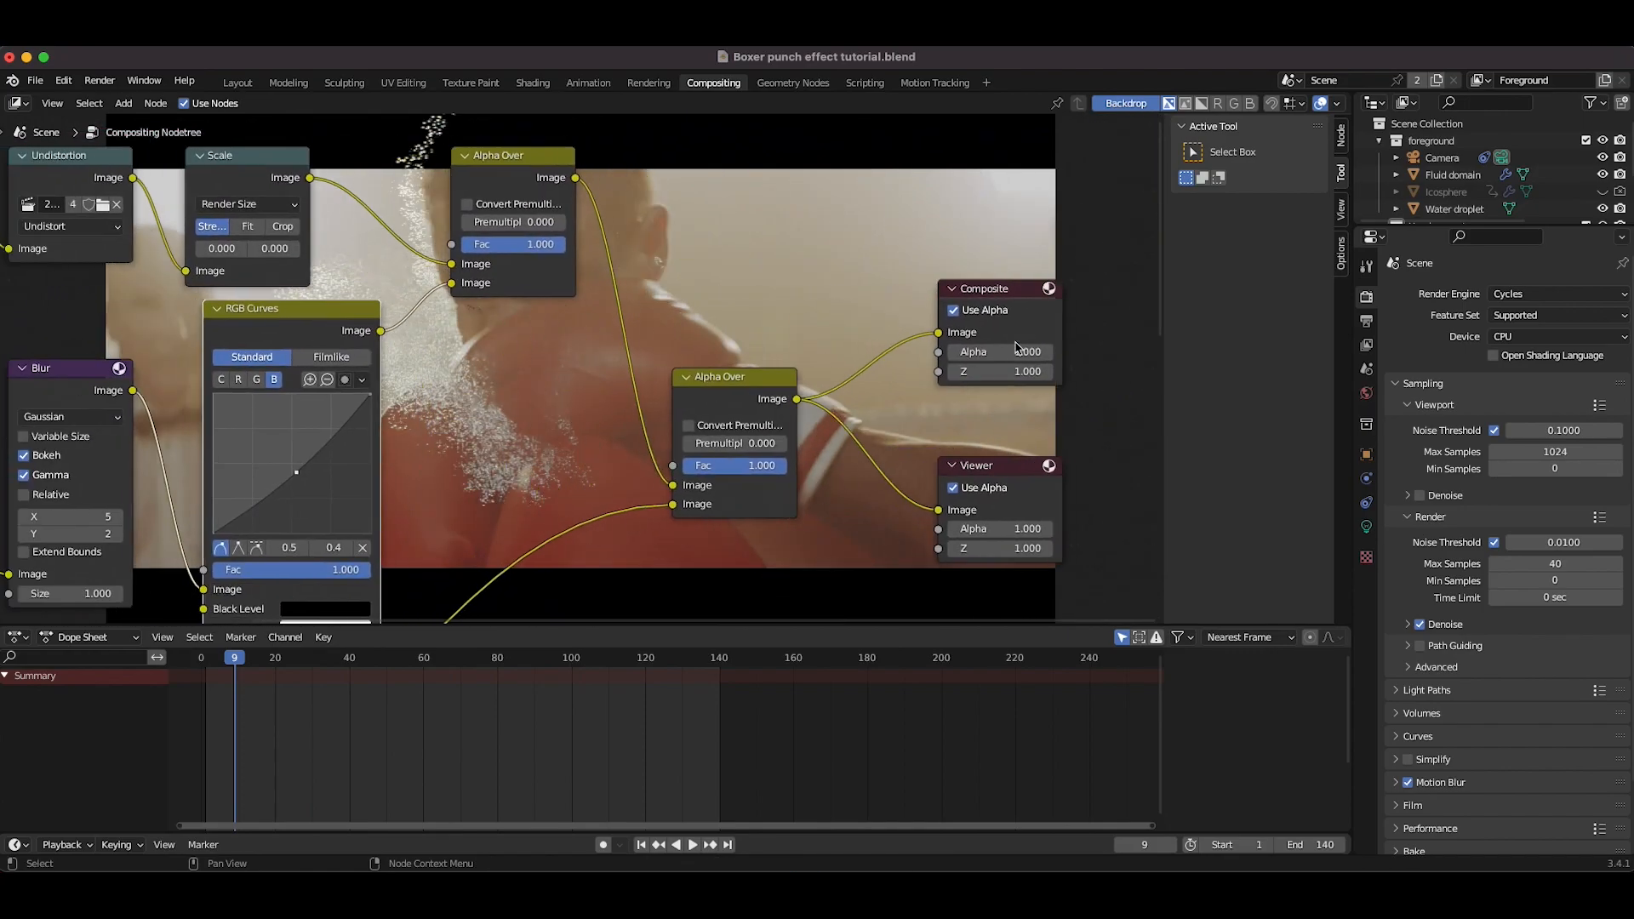
left_click_drag(344, 472, 336, 470)
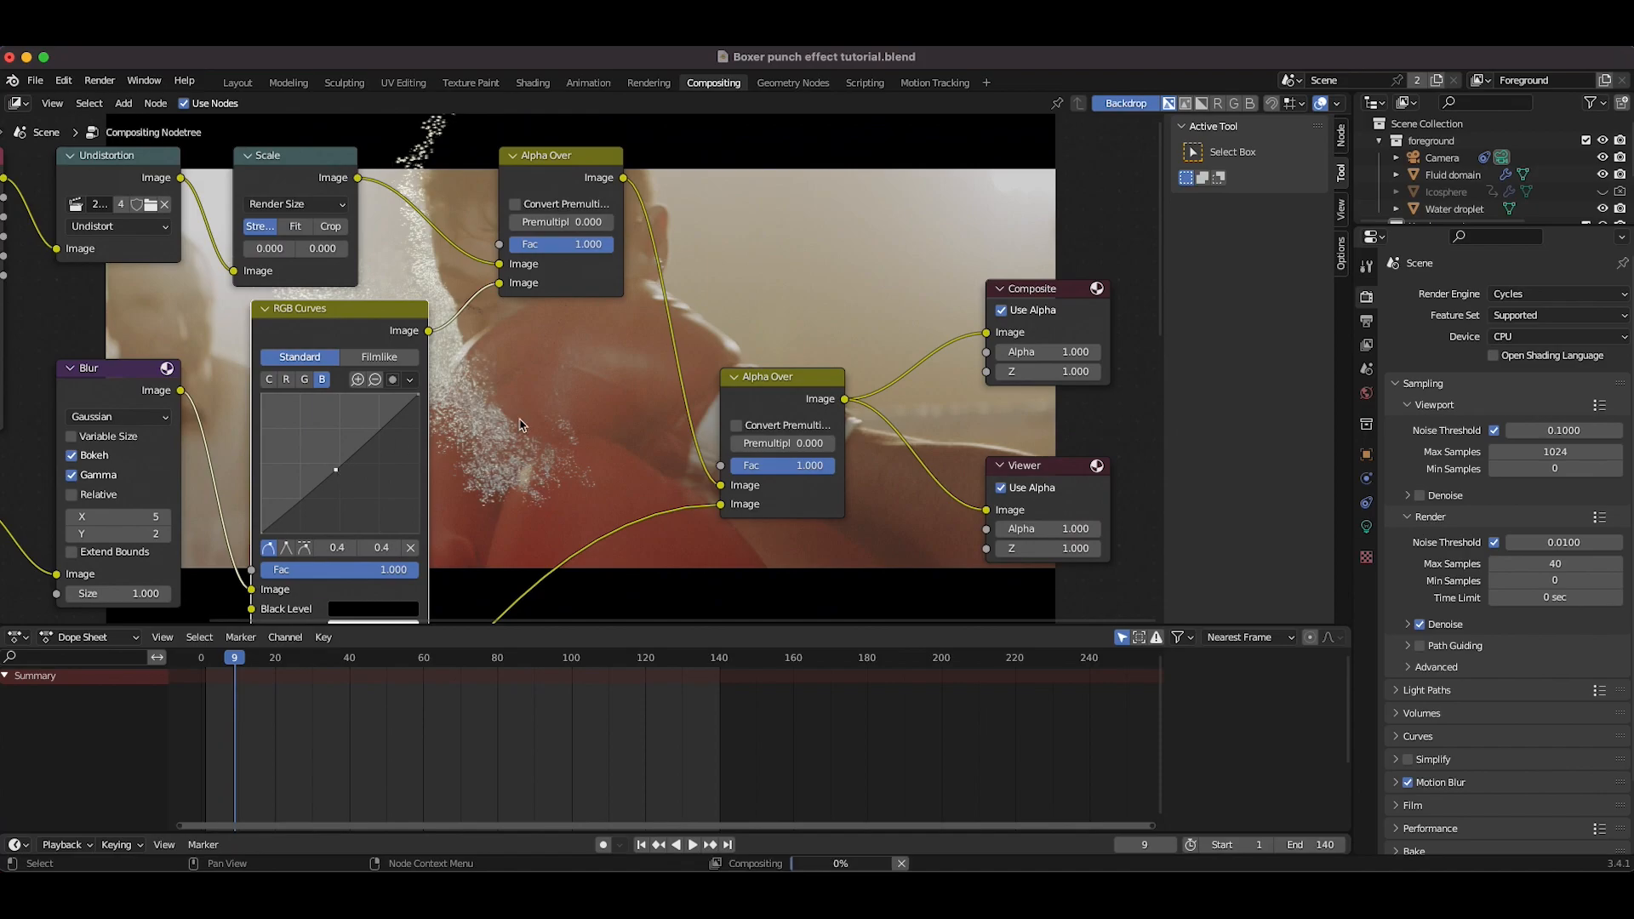
Step: Insert a Color Balance node on the link after the RGB Curves node
key("shift+a")
mouse_move(544, 423)
left_click(651, 453)
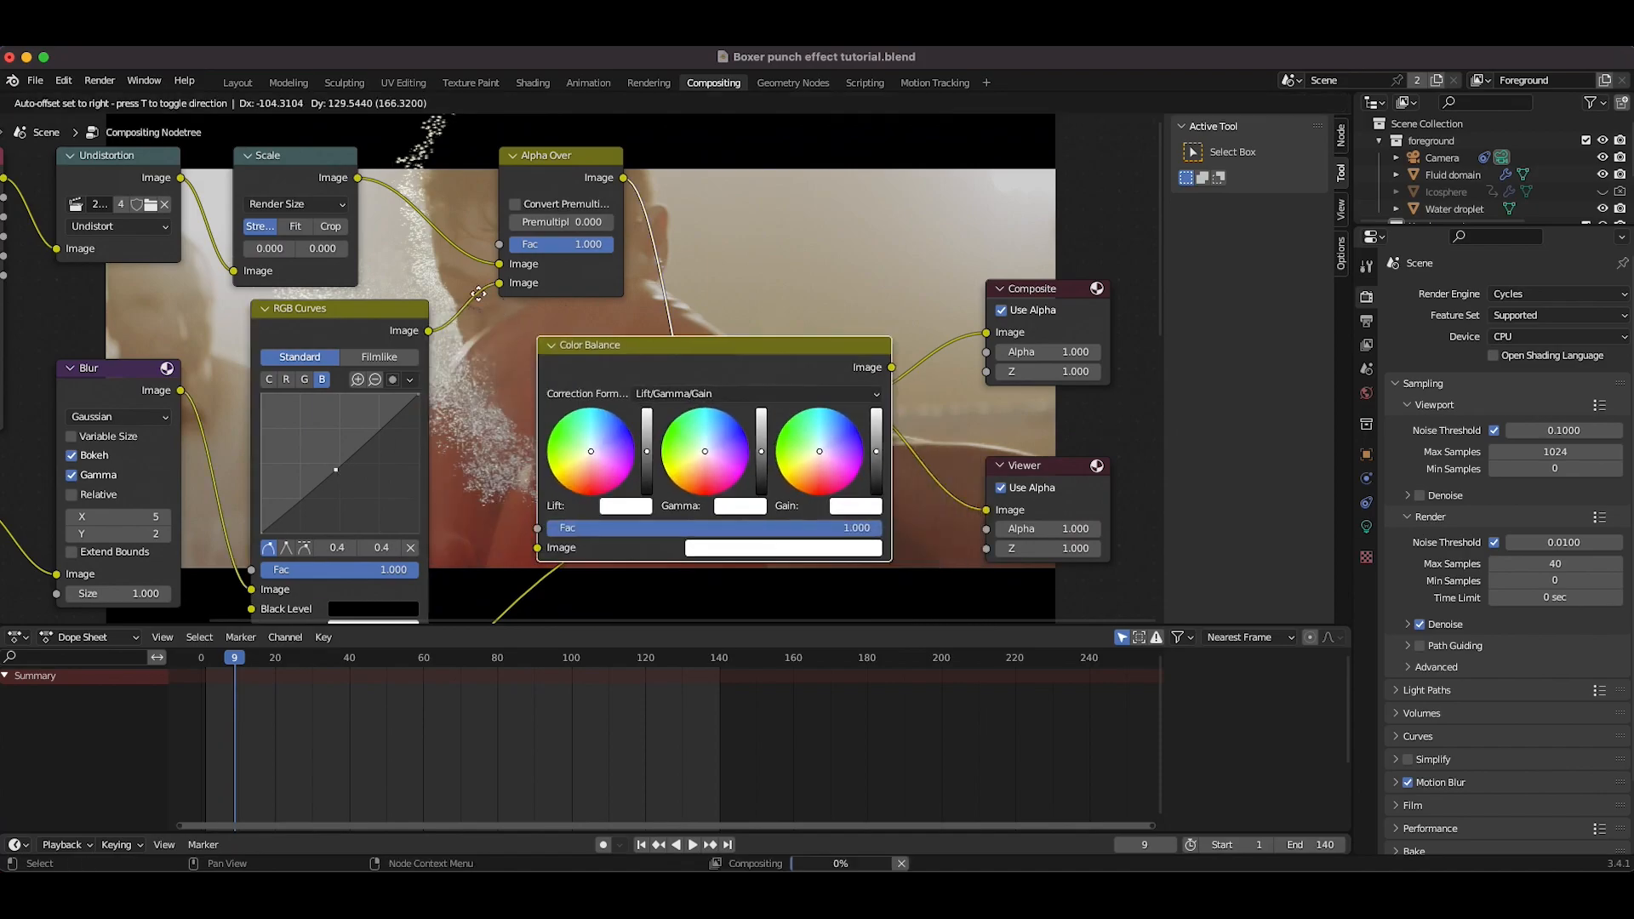
left_click(409, 304)
Step: Adjust the Lift color wheel of the Color Balance node
scroll(832, 329, "right", 3)
scroll(831, 329, "up", 3)
scroll(832, 329, "down", 3)
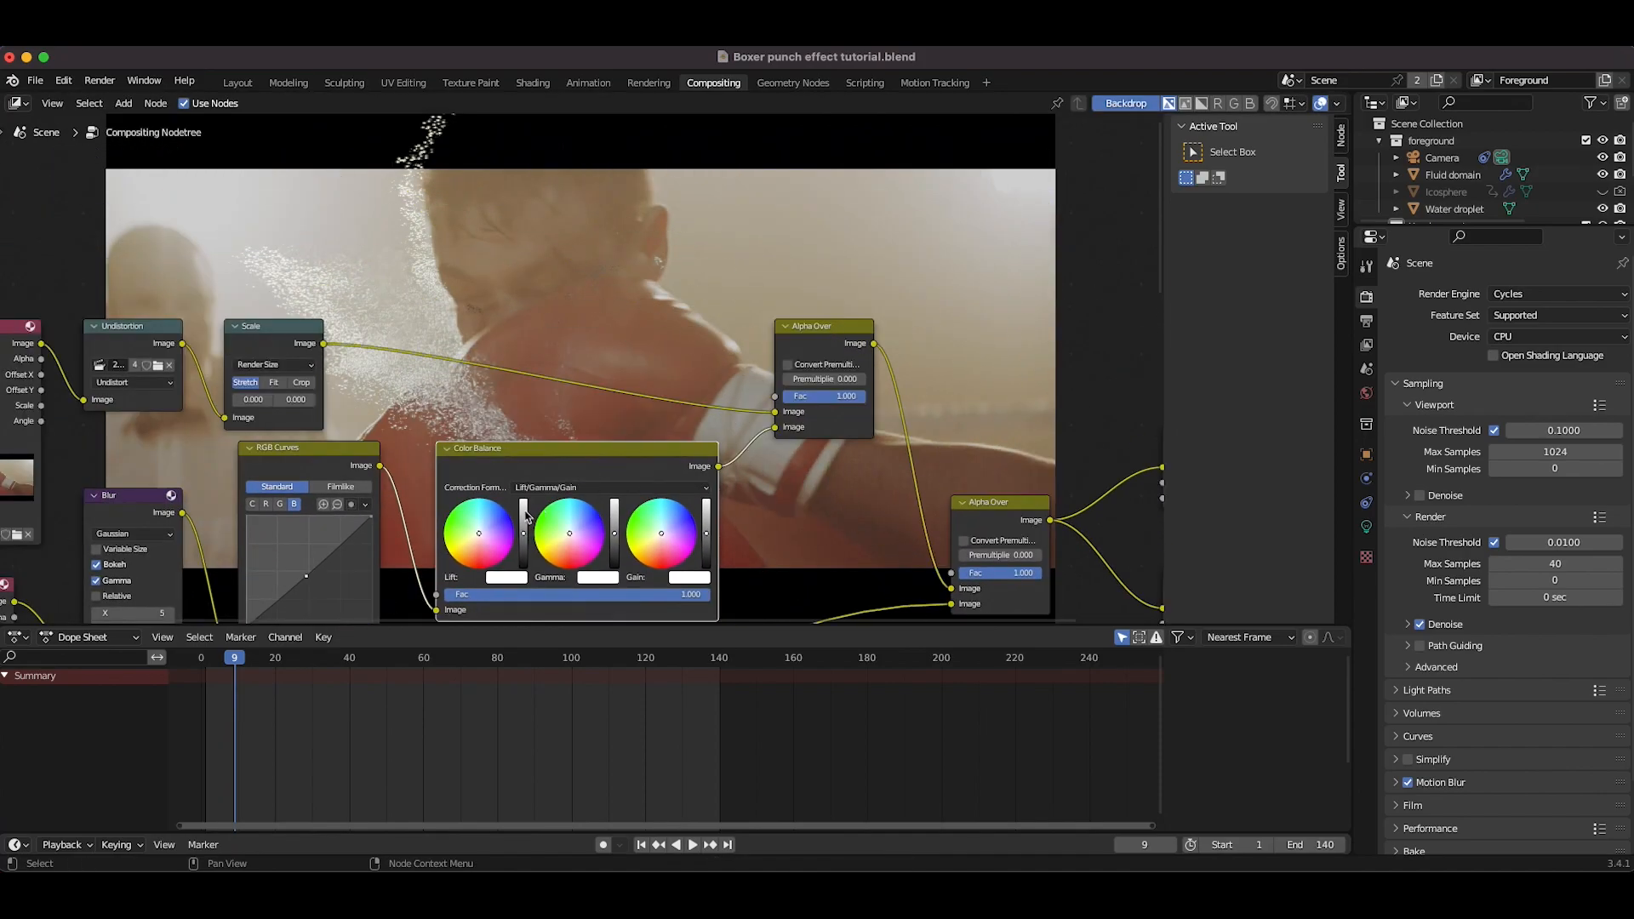
left_click_drag(473, 535, 564, 537)
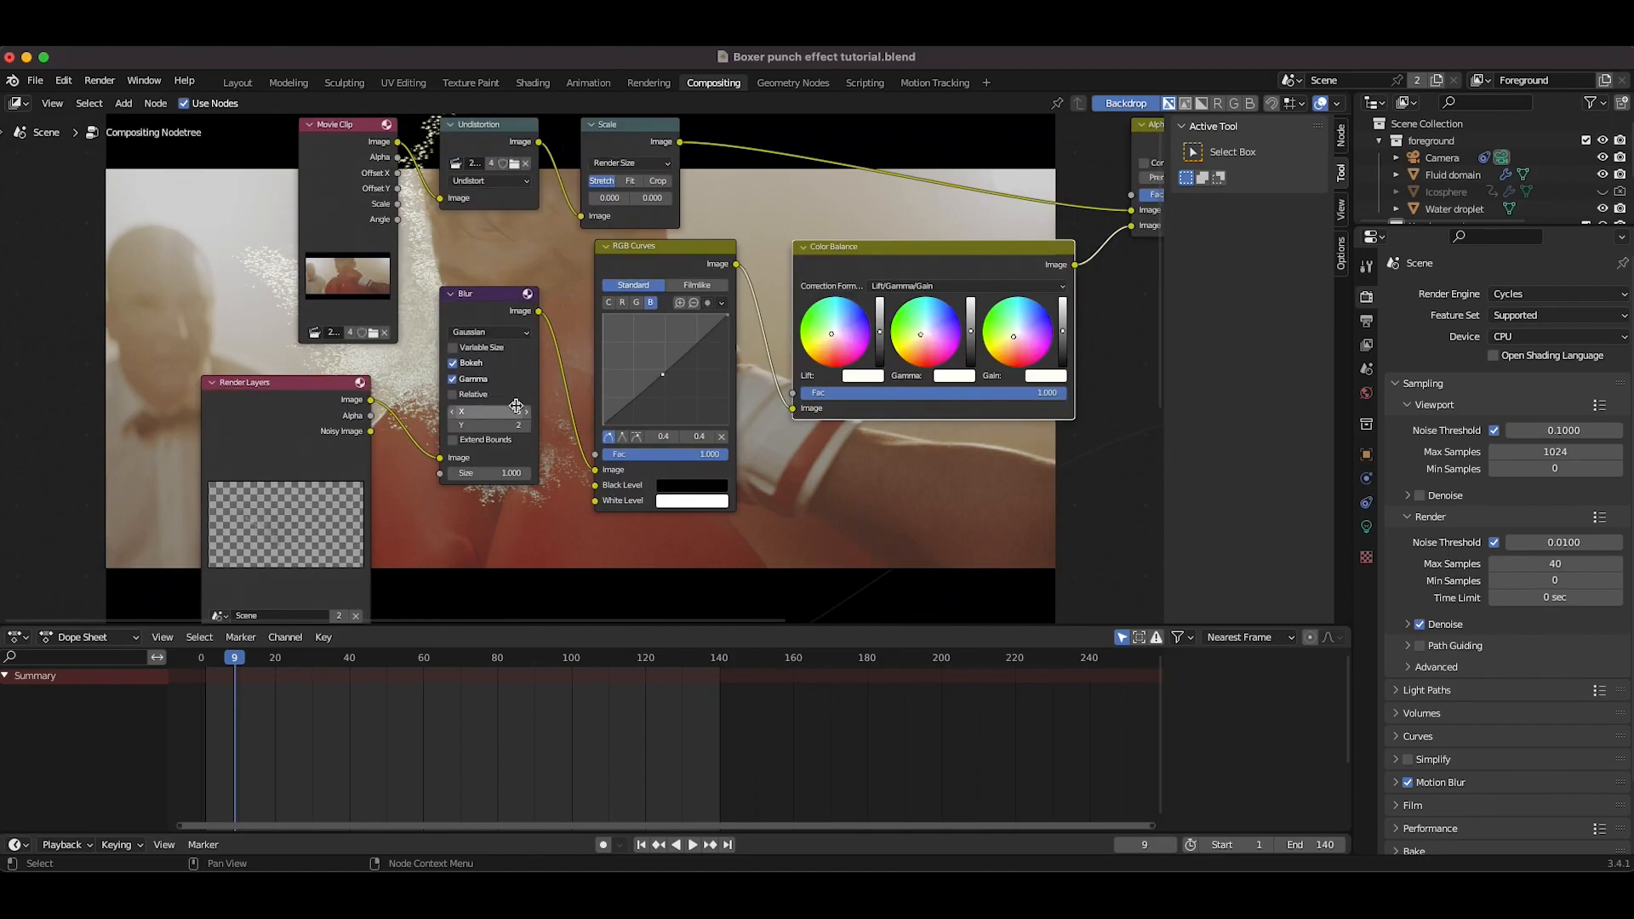
Step: Nudge the Blur node's X and Y sizes up by one step each
left_click(527, 415)
left_click(527, 426)
scroll(614, 255, "right", 10)
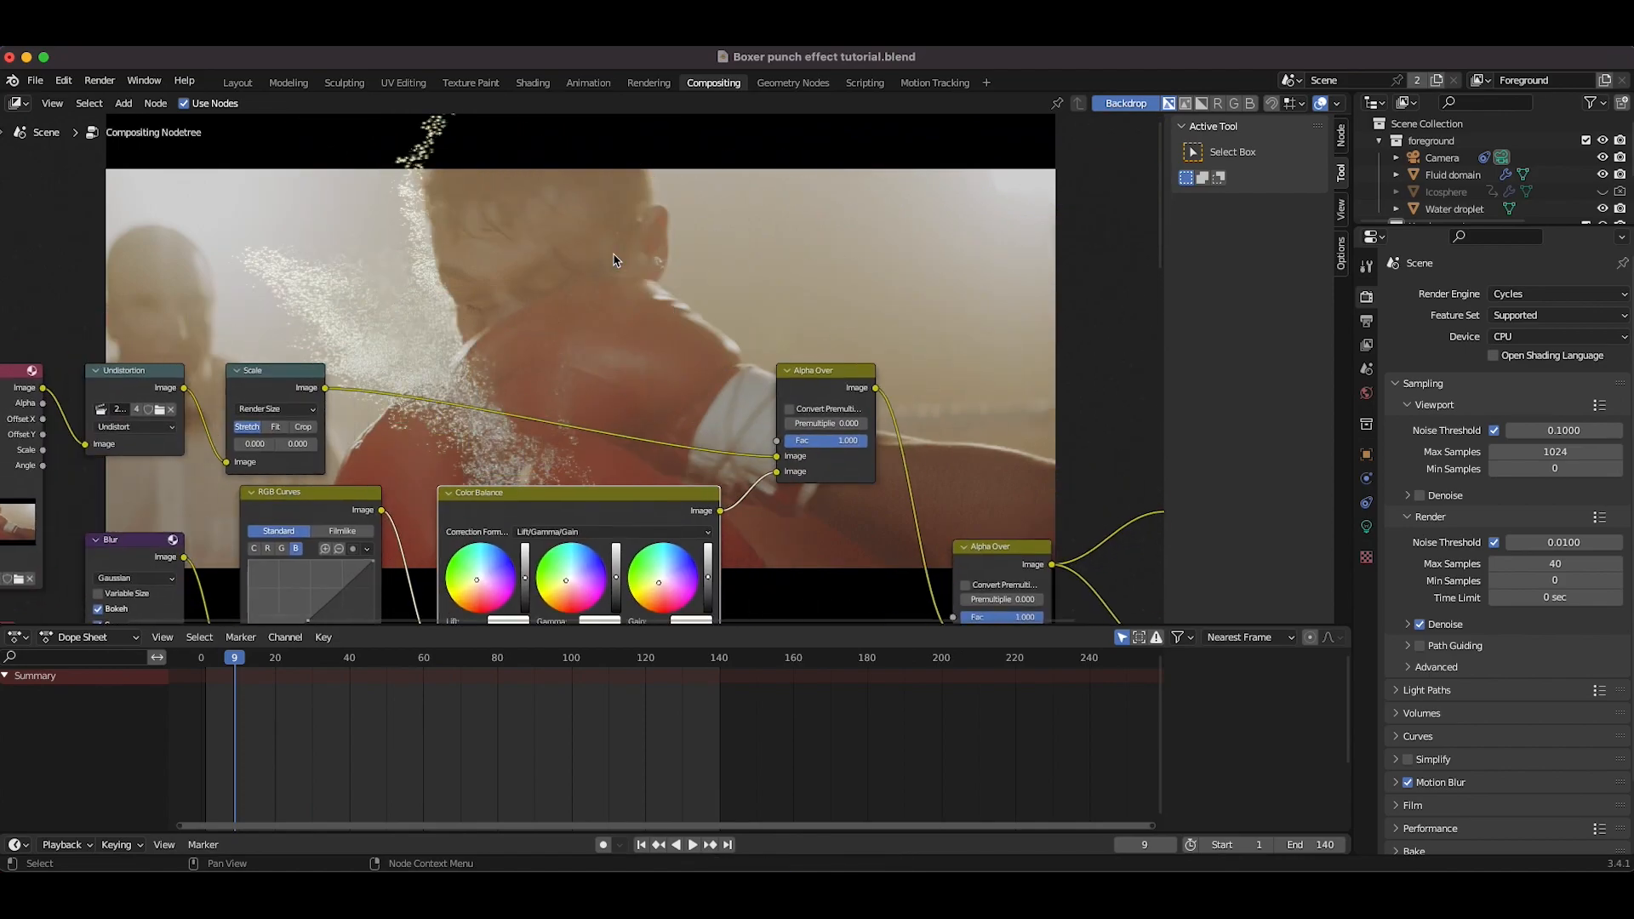
scroll(691, 347, "down", 4)
scroll(797, 409, "up", 4)
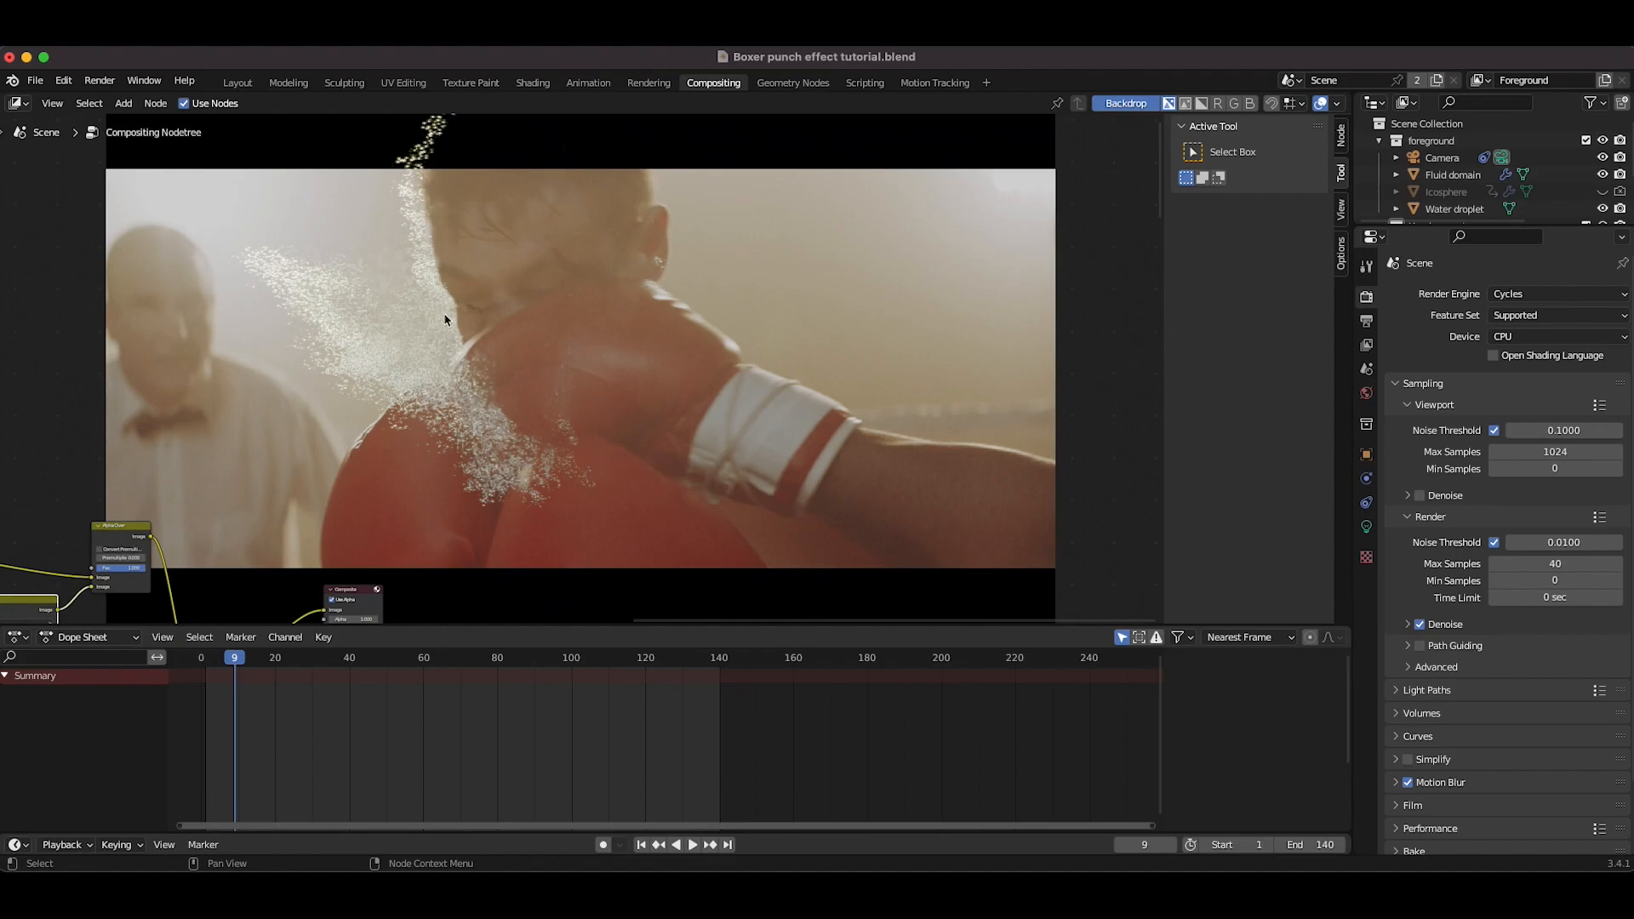
scroll(421, 383, "down", 3)
scroll(421, 383, "left", 10)
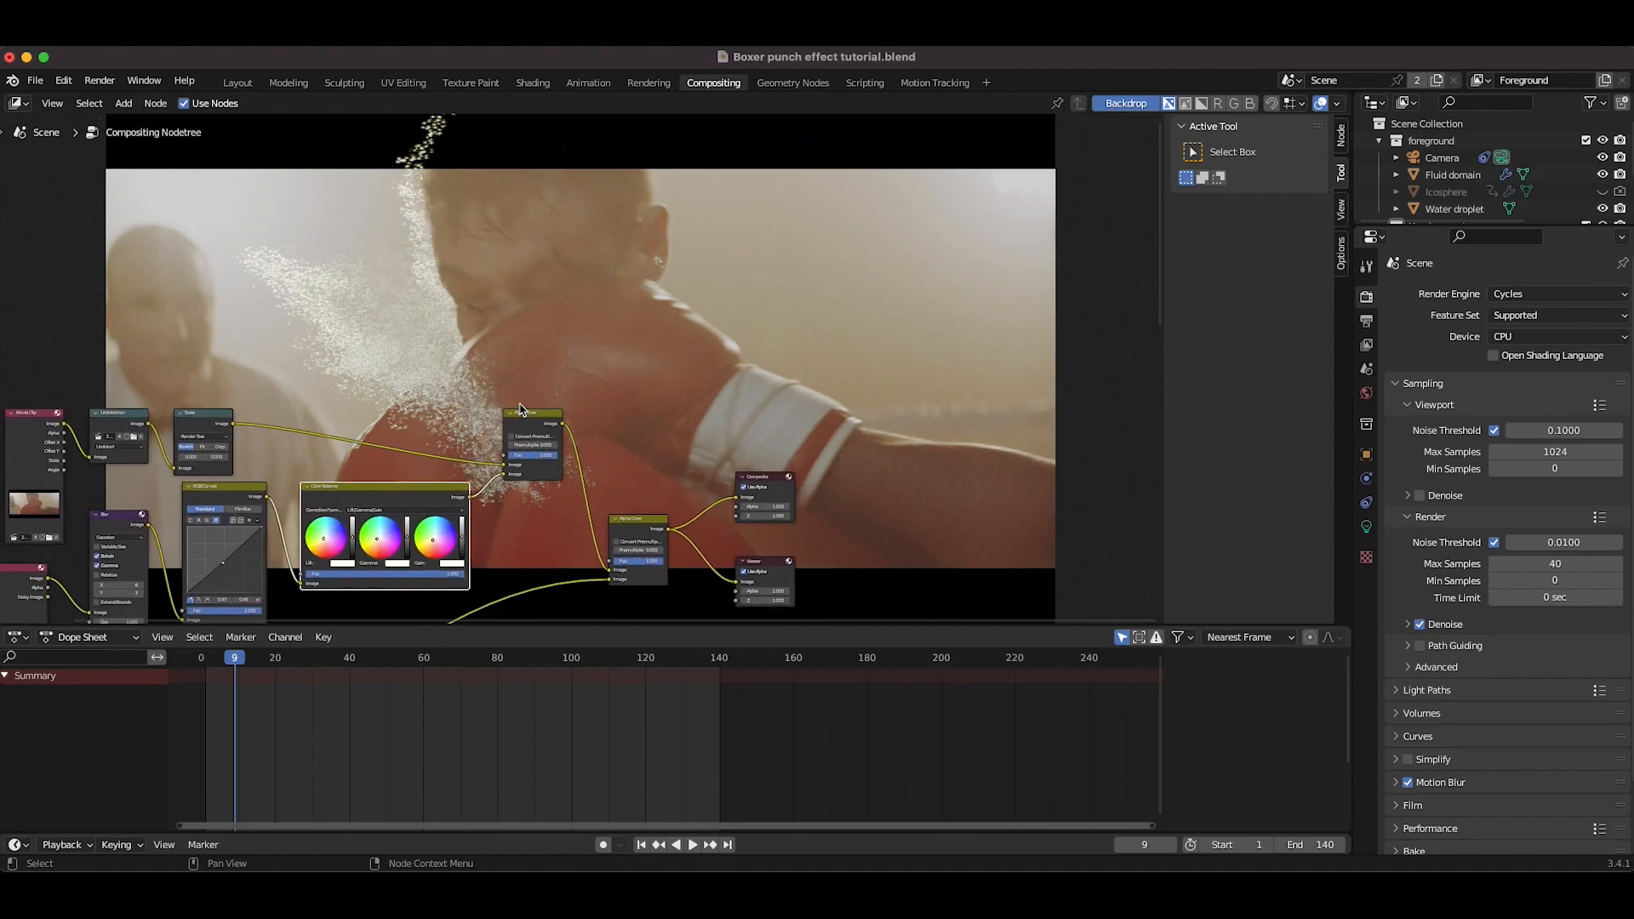
scroll(421, 383, "up", 4)
Step: Add a VFX Masking workspace and load the boxing clip into its clip editor
left_click(990, 86)
mouse_move(911, 166)
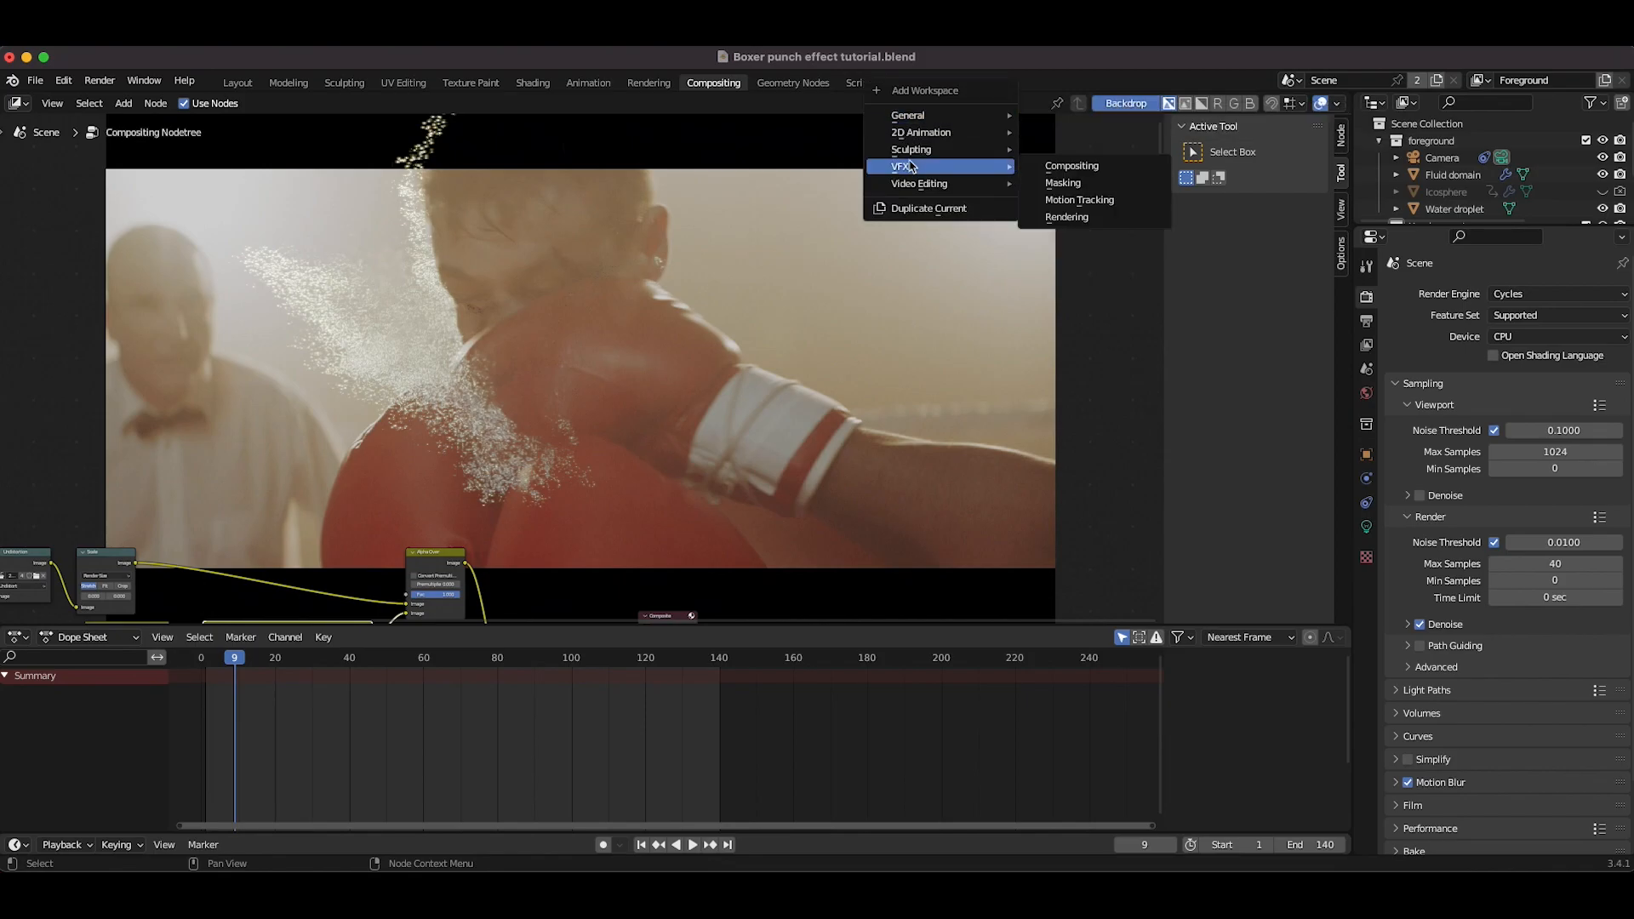
left_click(1063, 183)
left_click(614, 380)
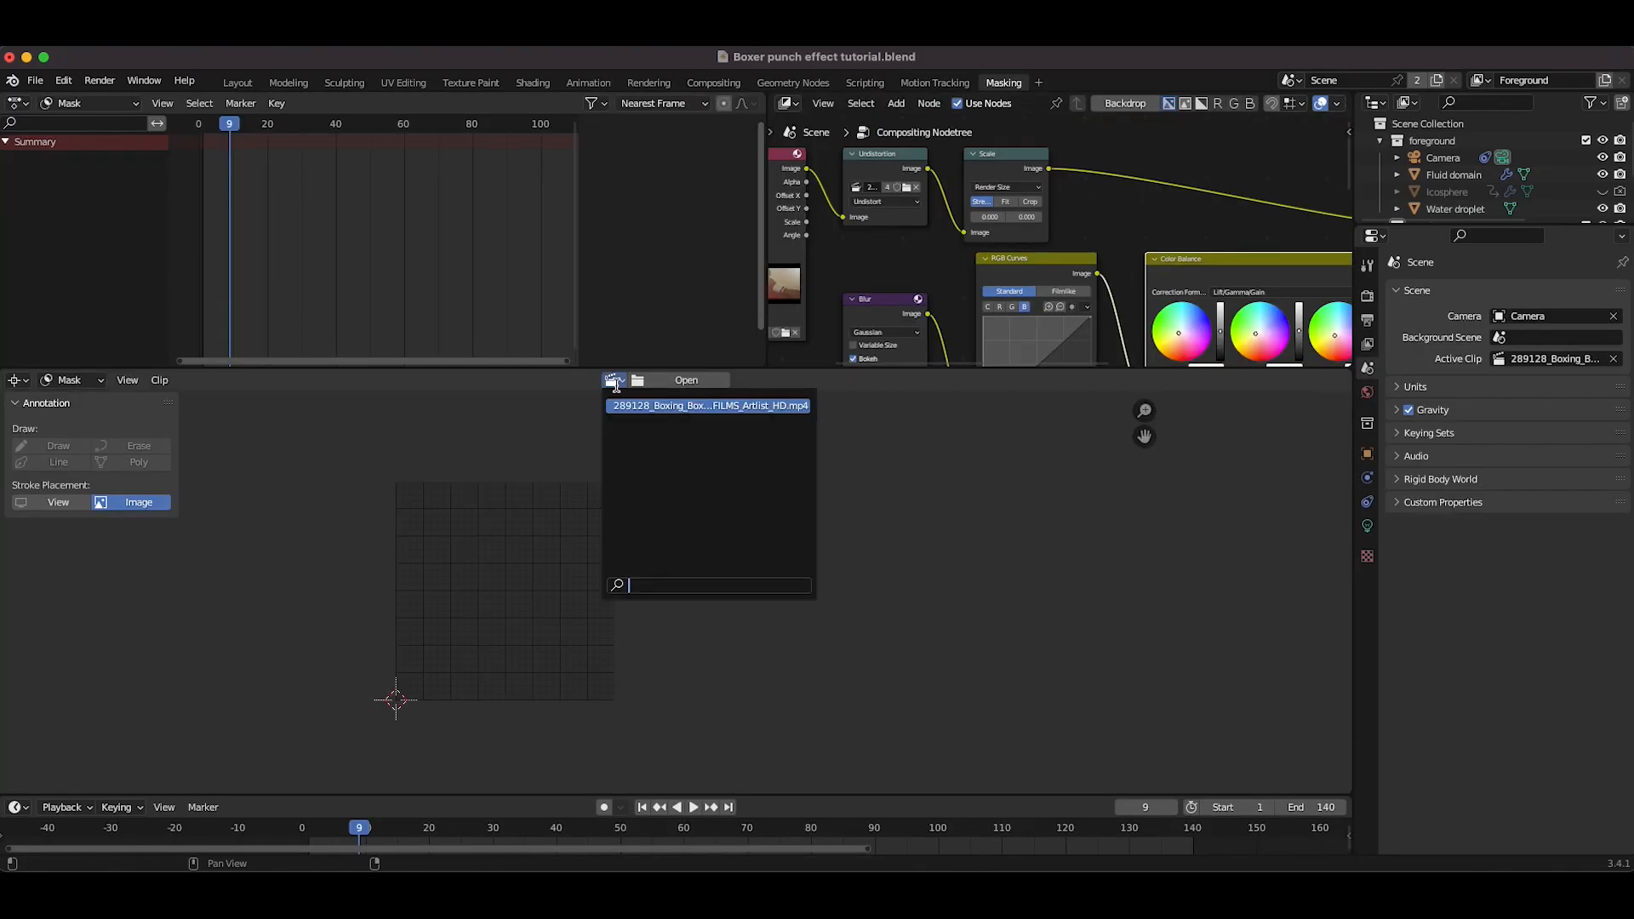
left_click(685, 407)
scroll(741, 510, "down", 3)
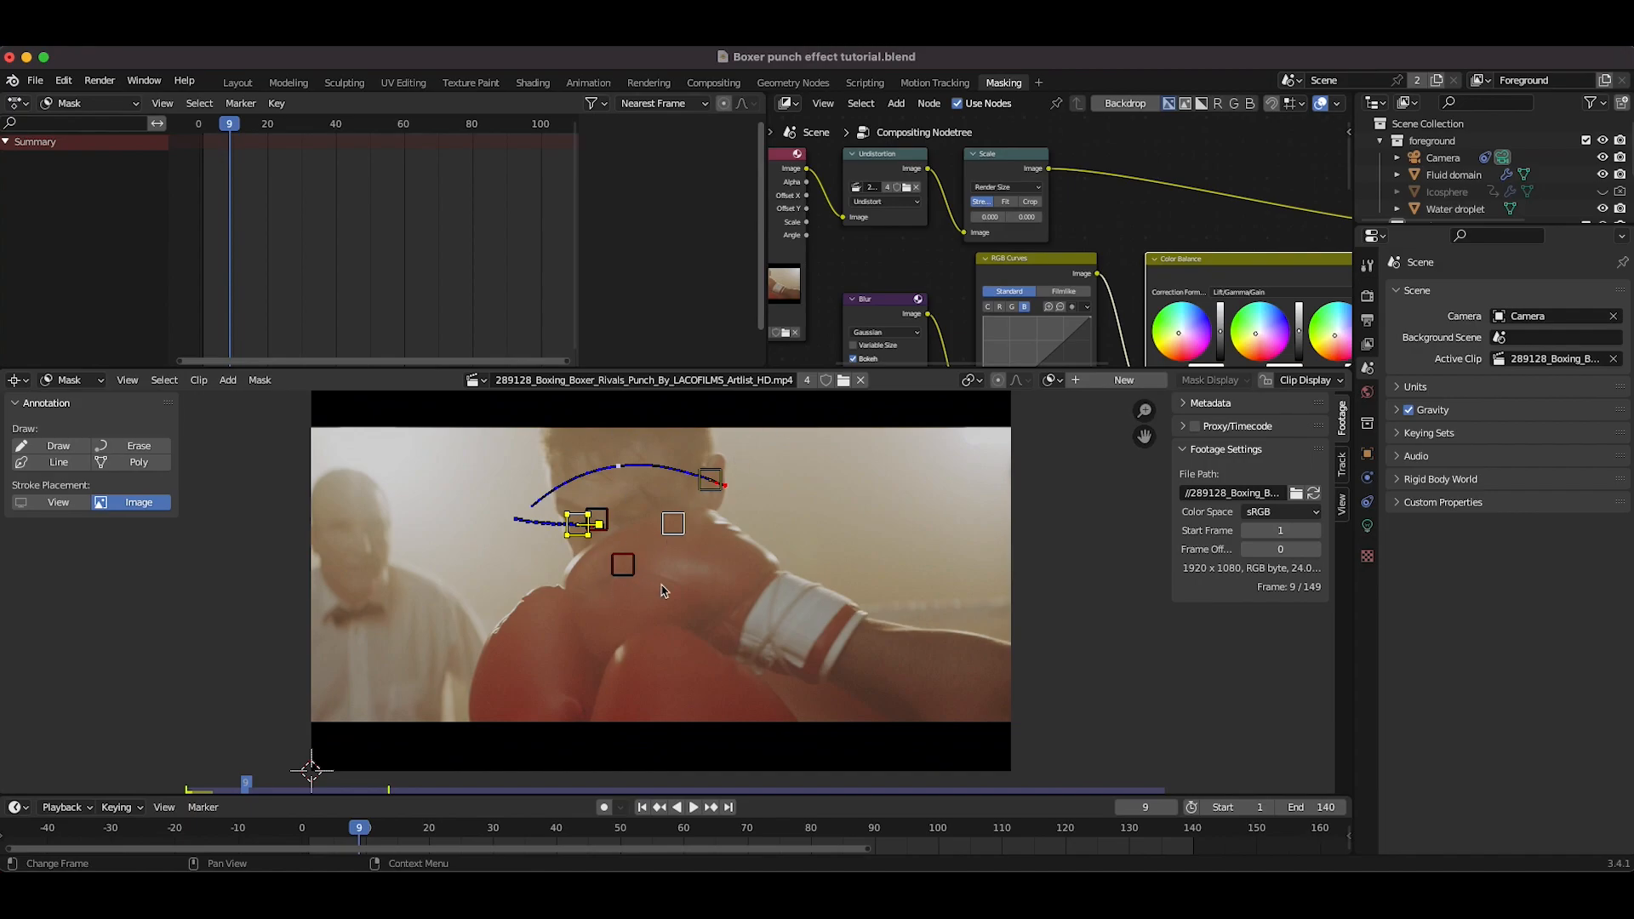
Step: Create a new mask named Foreground Gloves
left_click(1111, 385)
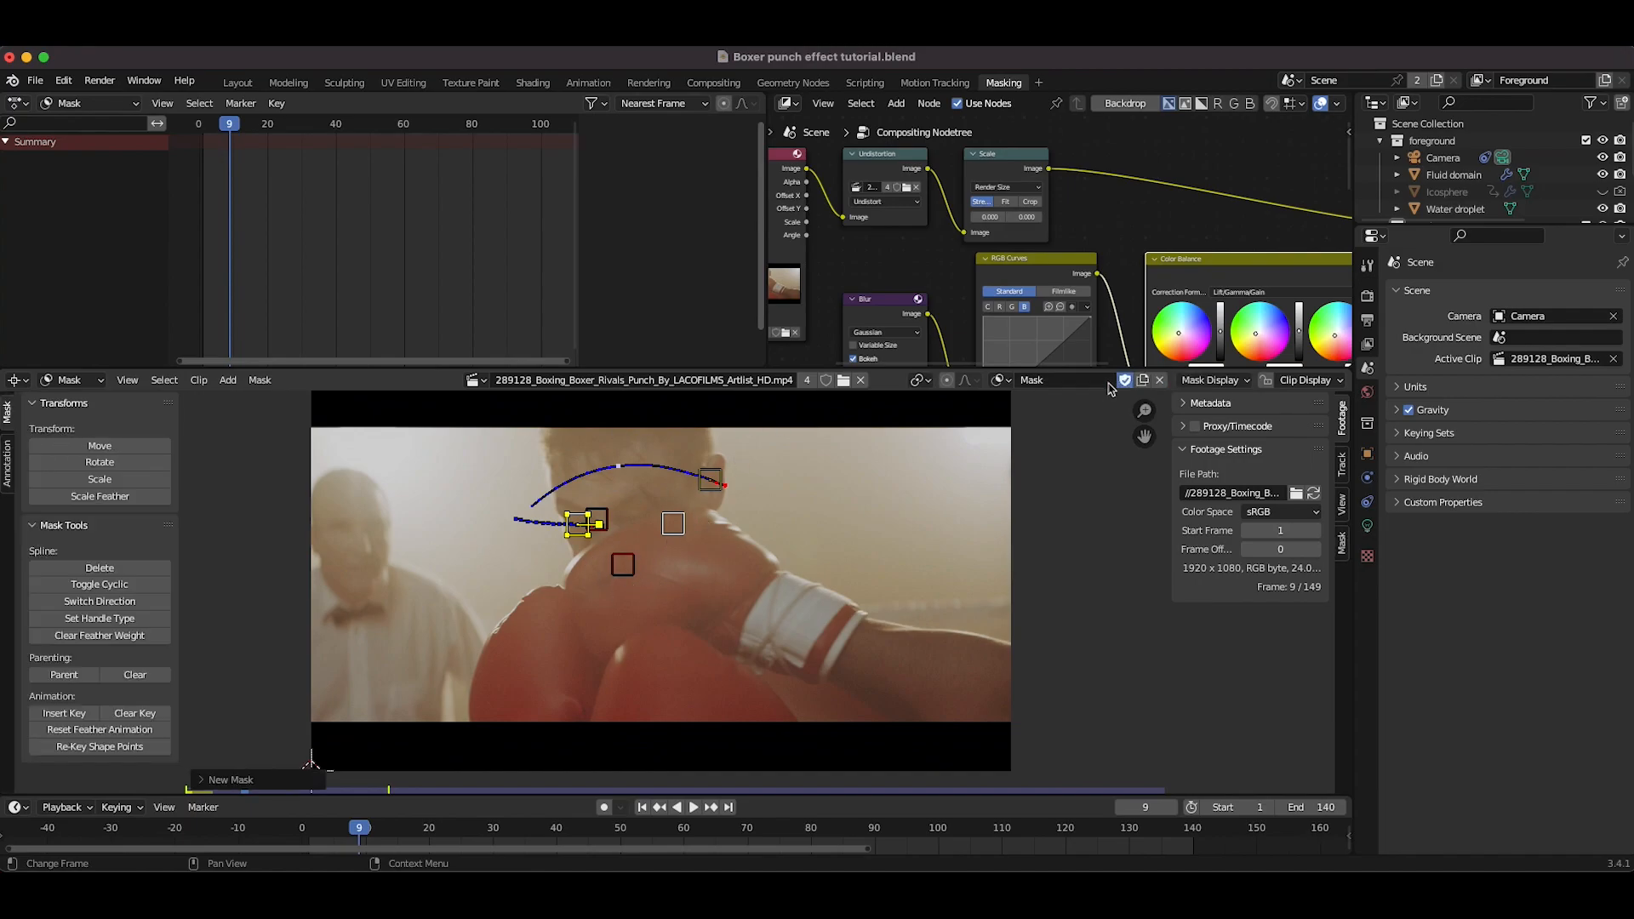
double_click(1048, 381)
type("Foreground Gloves")
key("Return")
Step: Draw a mask shape around the foreground boxer's gloves and arm
left_click(609, 542, "ctrl")
left_click(569, 575, "ctrl")
left_click(533, 591, "ctrl")
left_click(500, 621, "ctrl")
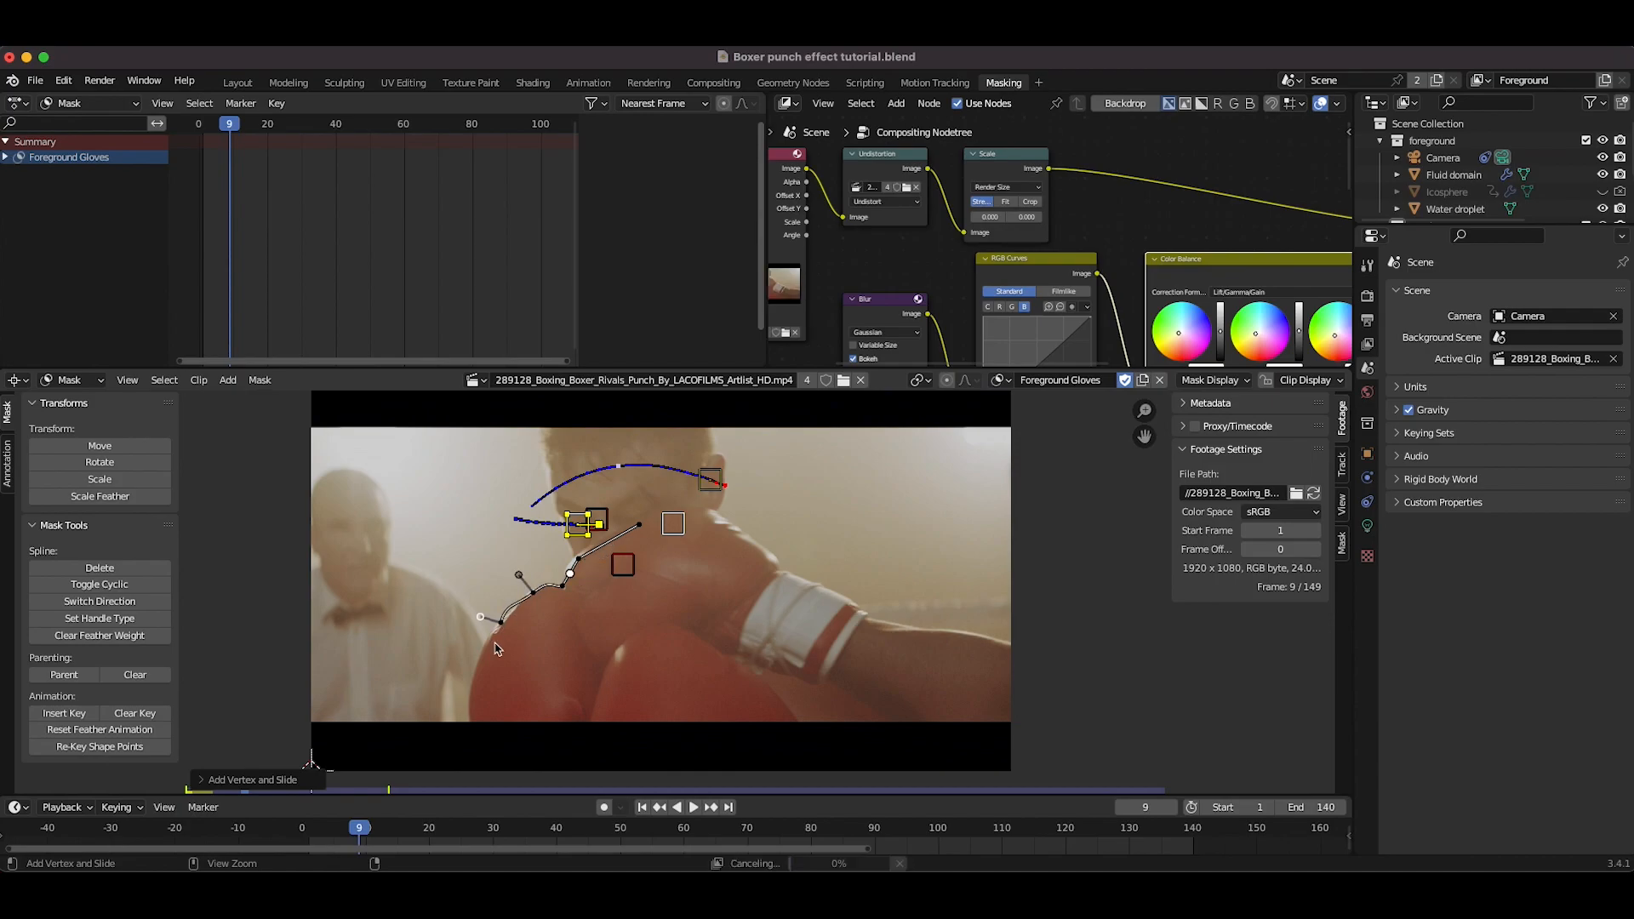
left_click(466, 698, "ctrl")
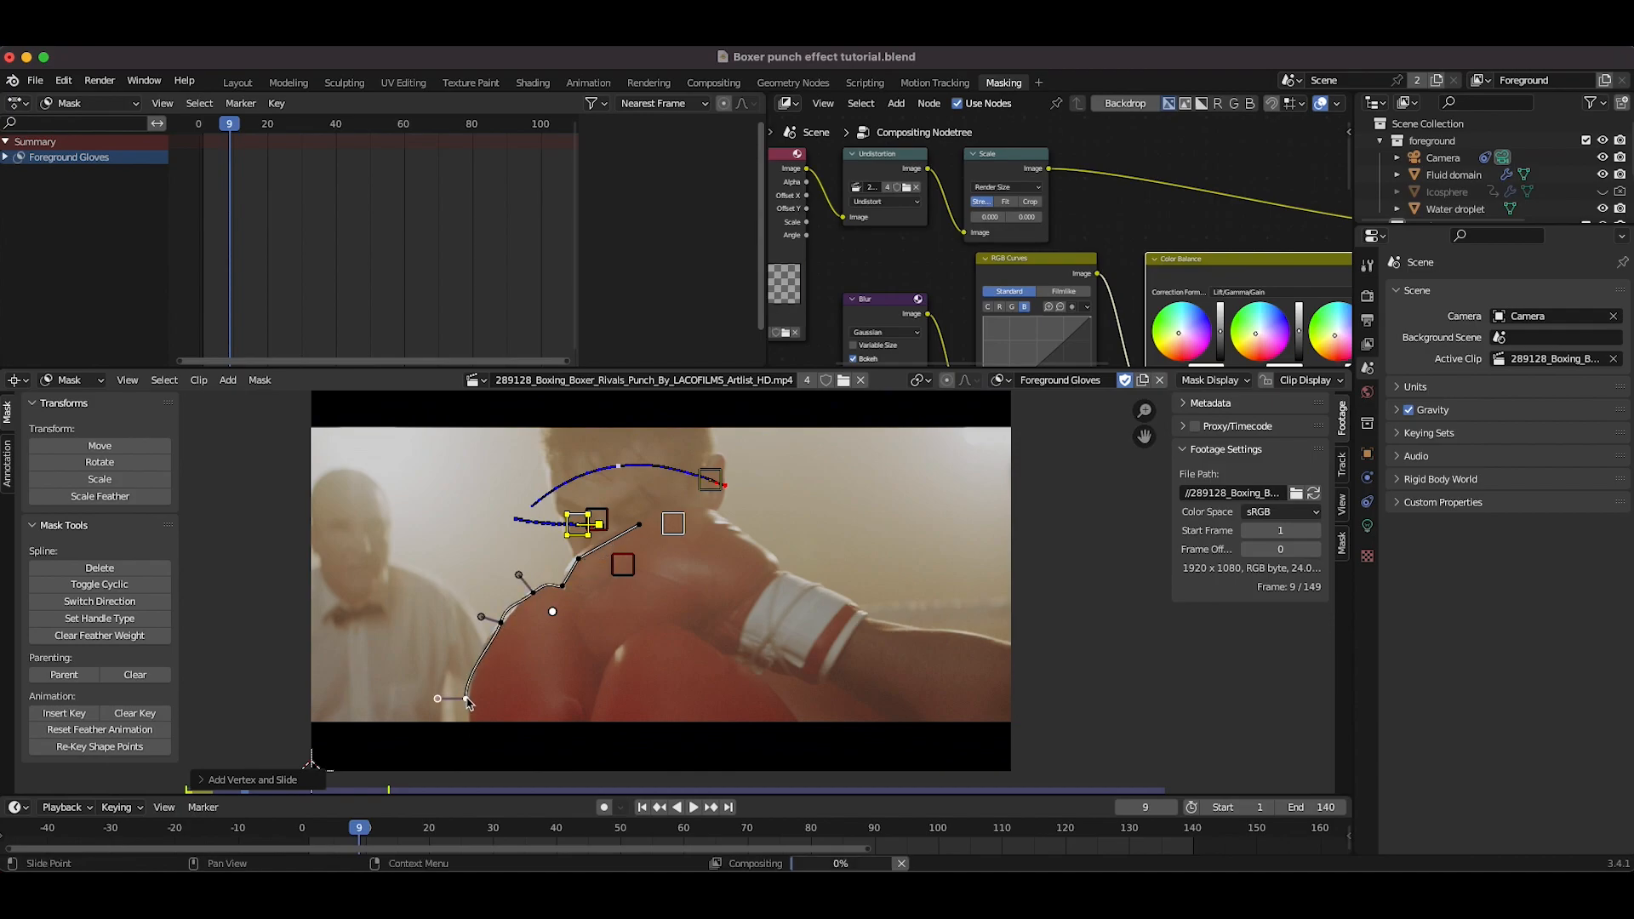
left_click(463, 749, "ctrl")
left_click(663, 760, "ctrl")
left_click(923, 742, "ctrl")
left_click(1061, 698, "ctrl")
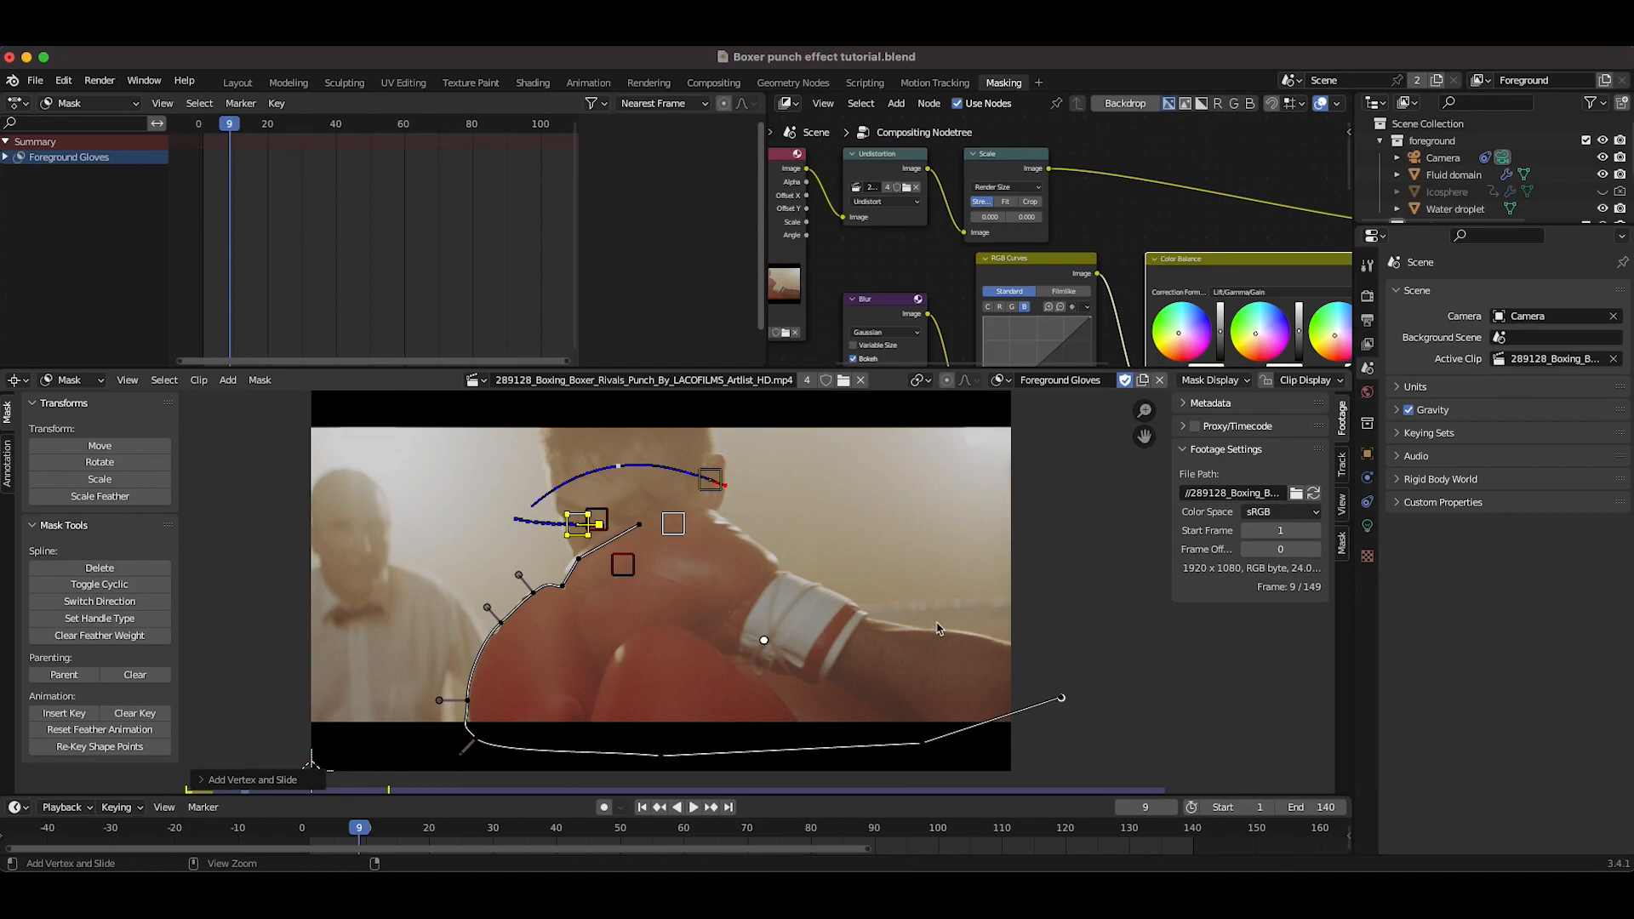
left_click(937, 627, "ctrl")
left_click_drag(940, 627, 990, 636)
left_click(888, 628, "ctrl")
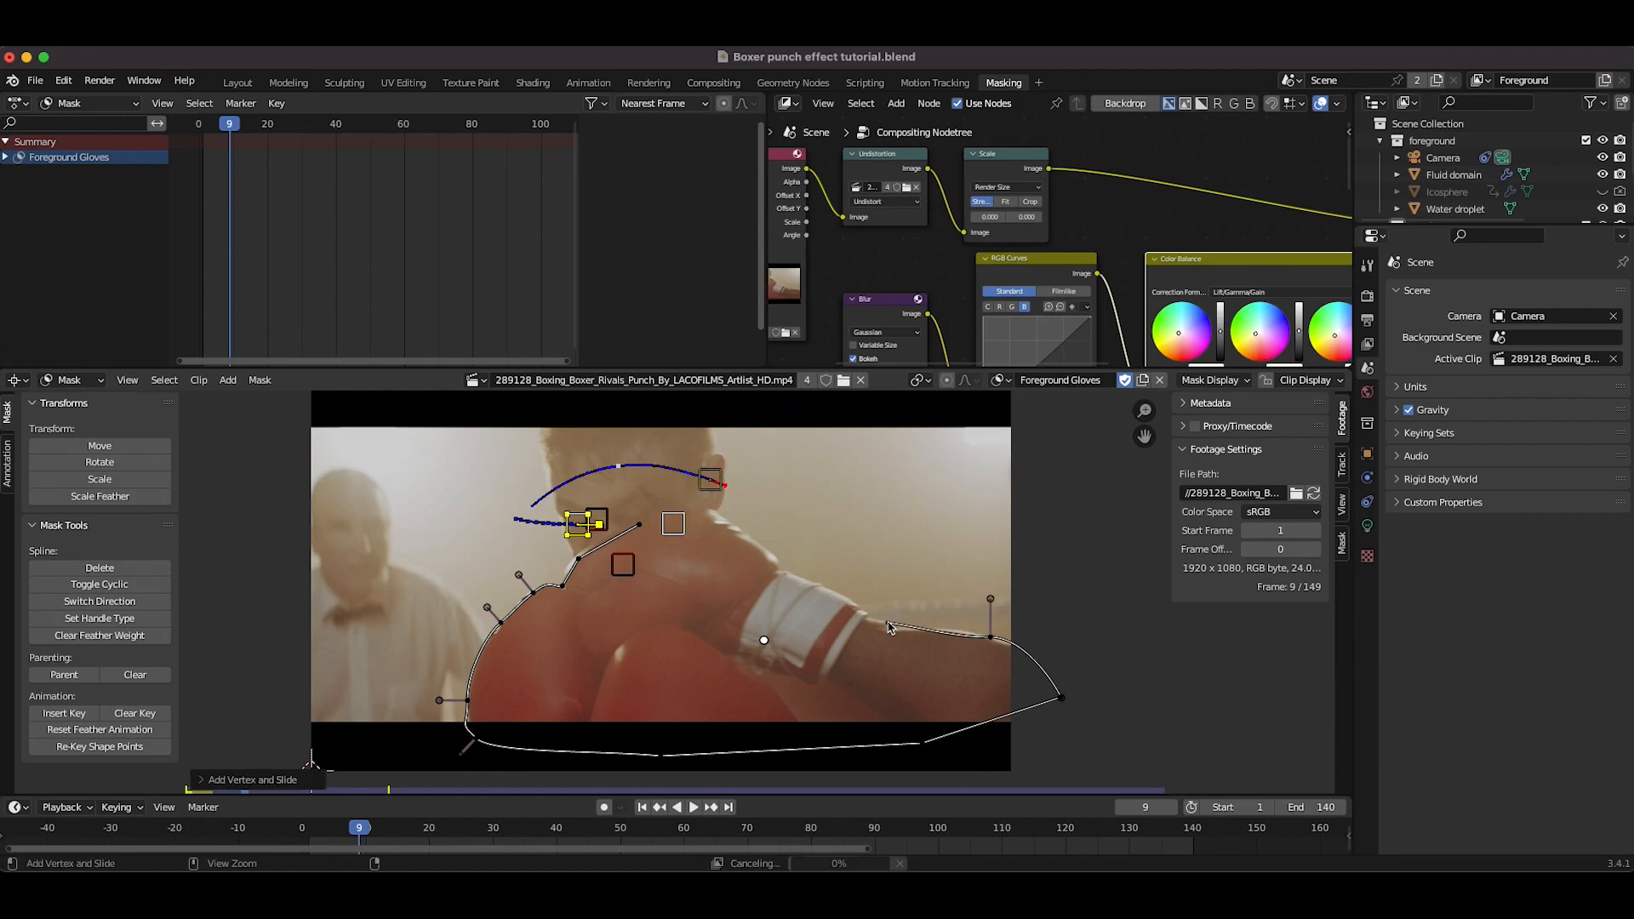
left_click(788, 575, "ctrl")
left_click(717, 510, "ctrl")
left_click(642, 525, "ctrl")
left_click_drag(642, 534, 610, 533)
left_click(559, 588)
Step: Select all mask points and apply Scale Feather to them
scroll(560, 588, "down", 1)
key("a")
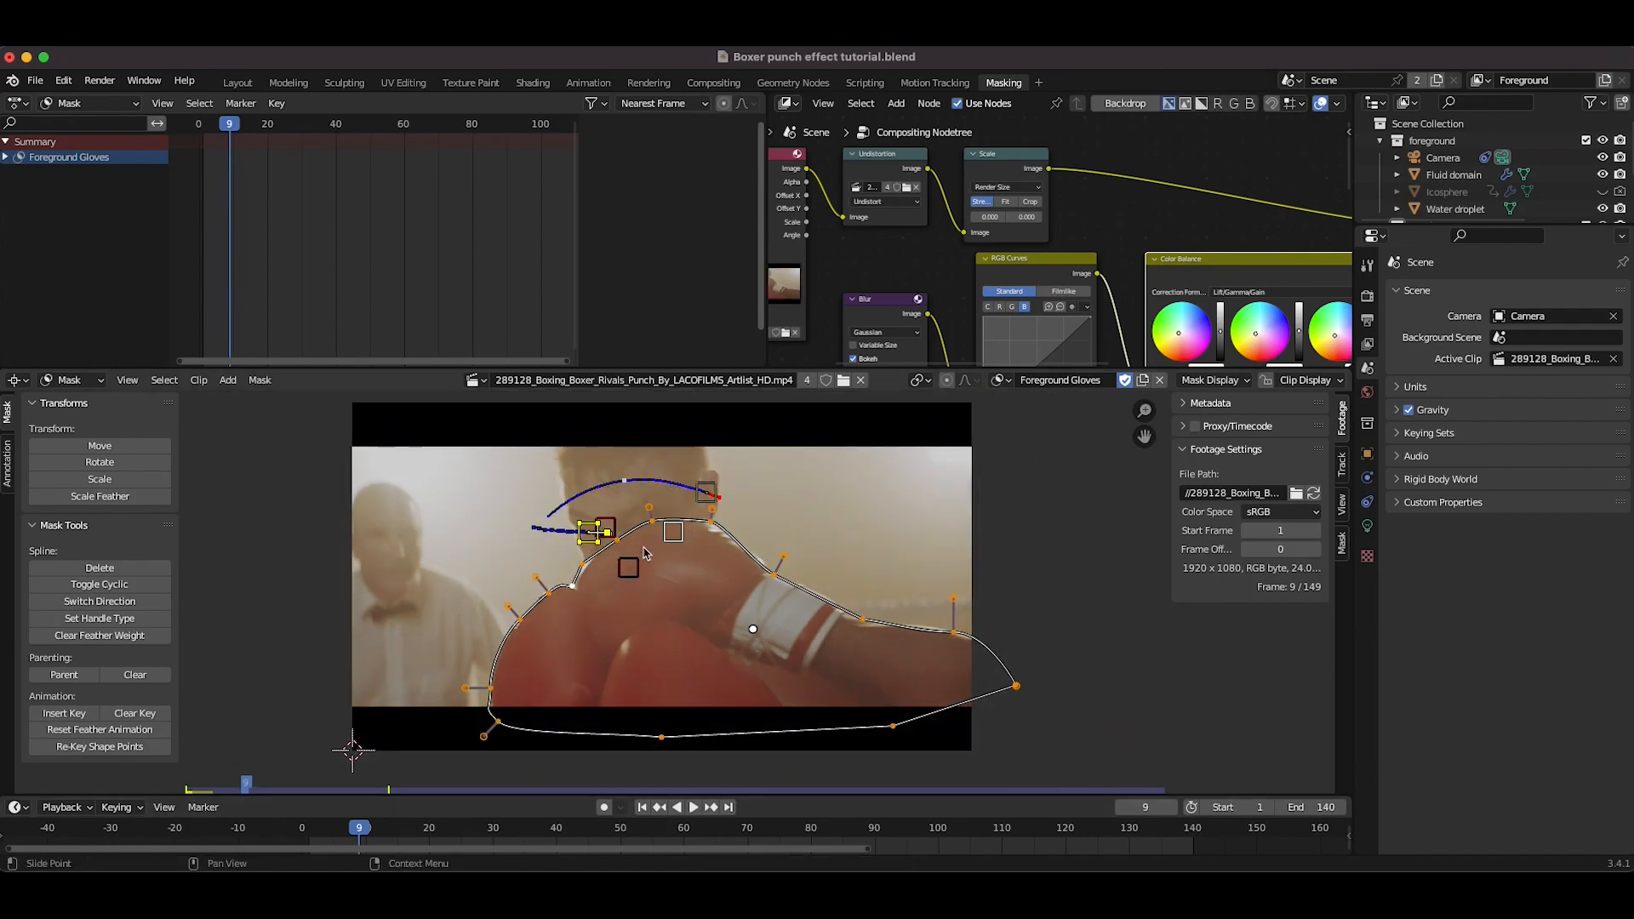
left_click(100, 496)
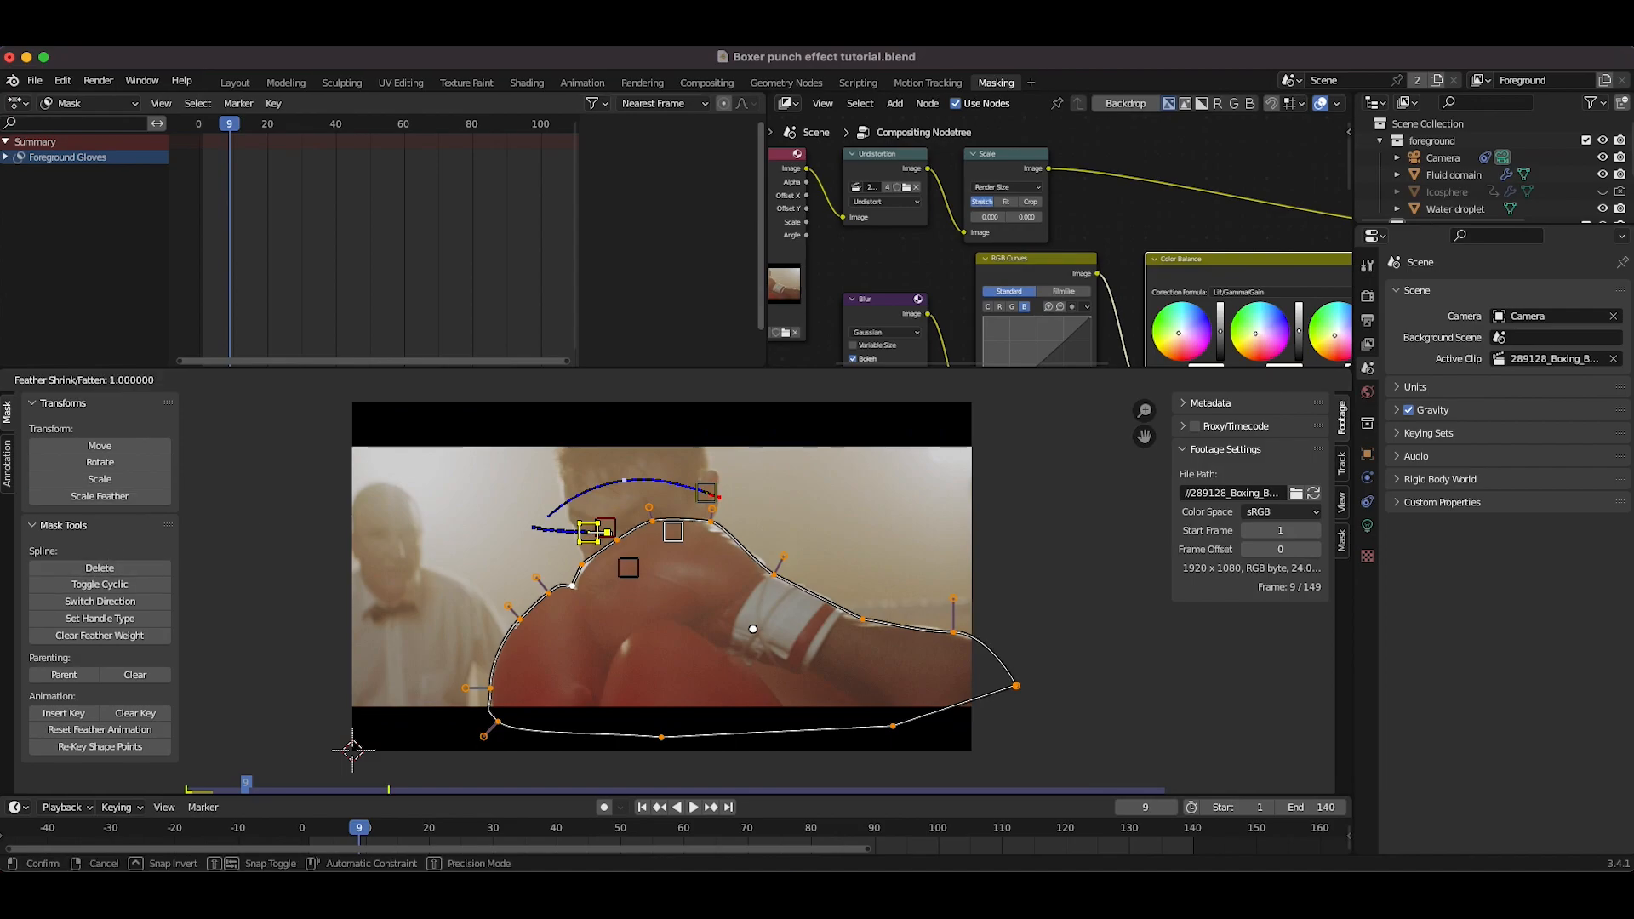
key("Return")
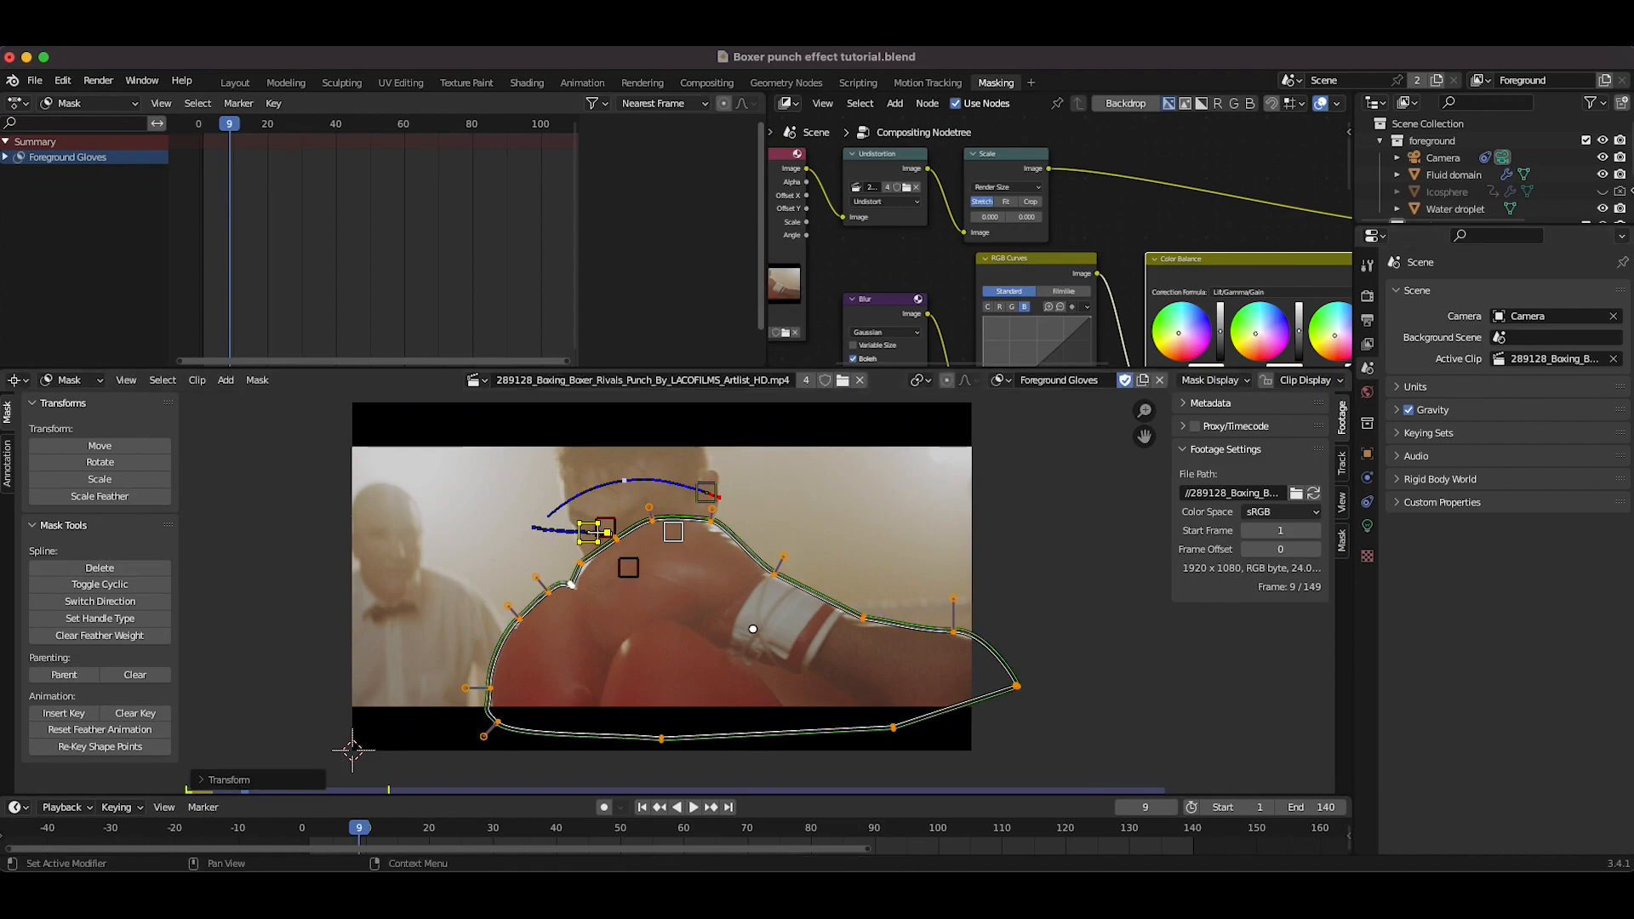
Step: Back in compositing, duplicate the clip node chain, move the copy aside, and delete the extra Render Layers copy
left_click(706, 83)
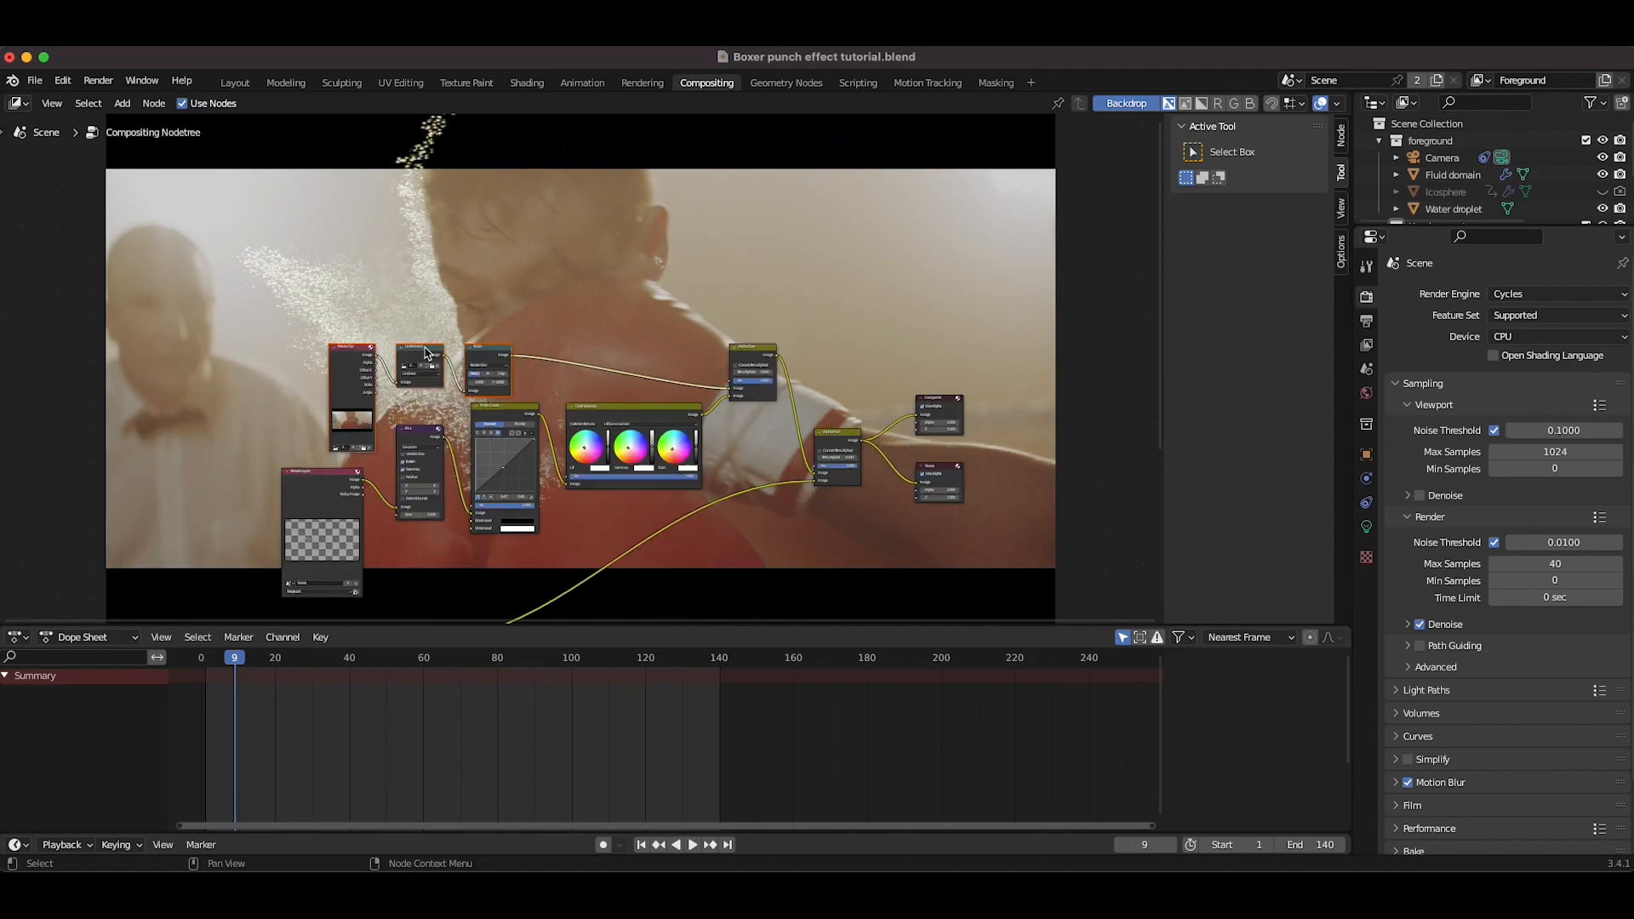
scroll(425, 352, "up", 3)
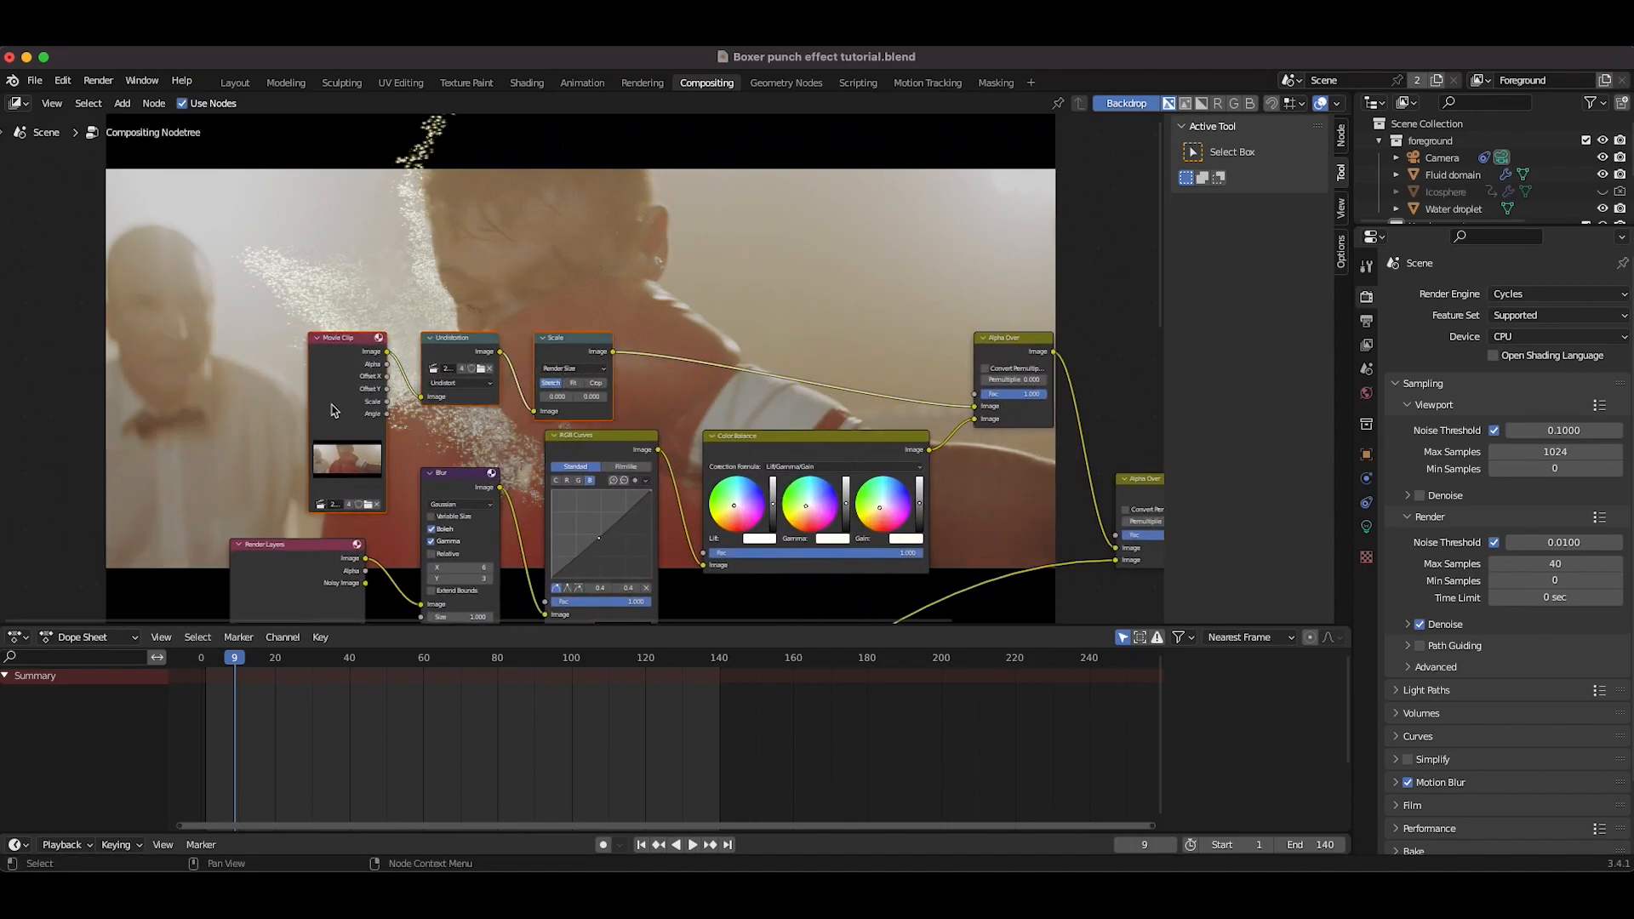
scroll(332, 411, "down", 2)
key("shift+d")
left_click(881, 555)
middle_click_drag(880, 549, 954, 311)
scroll(406, 532, "up", 1)
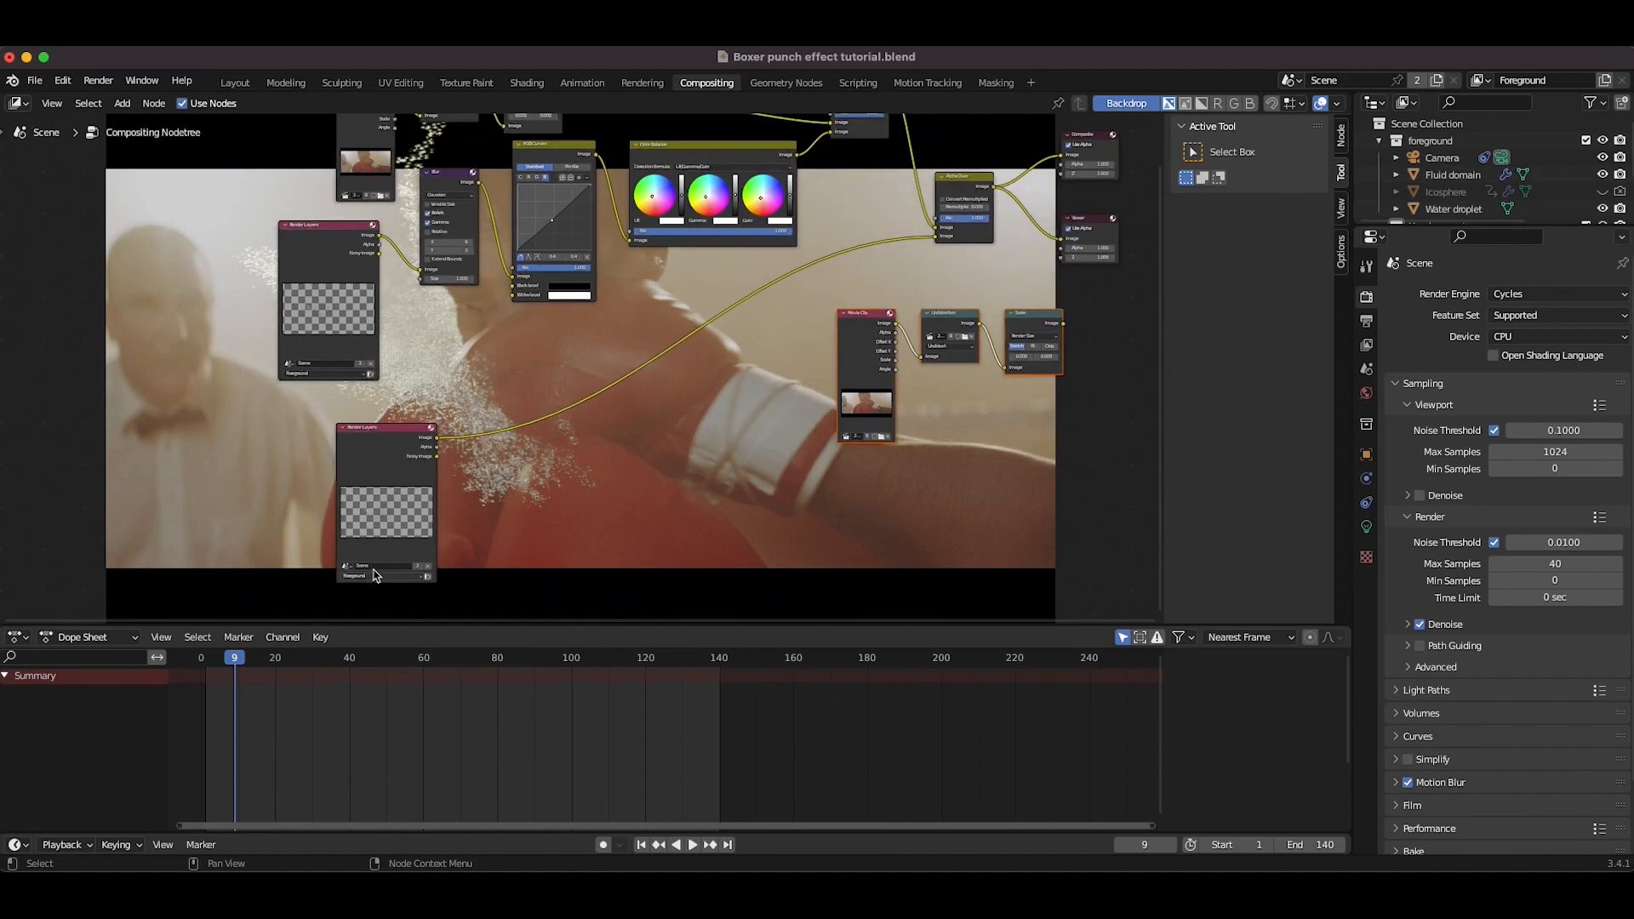
left_click(373, 453)
key("x")
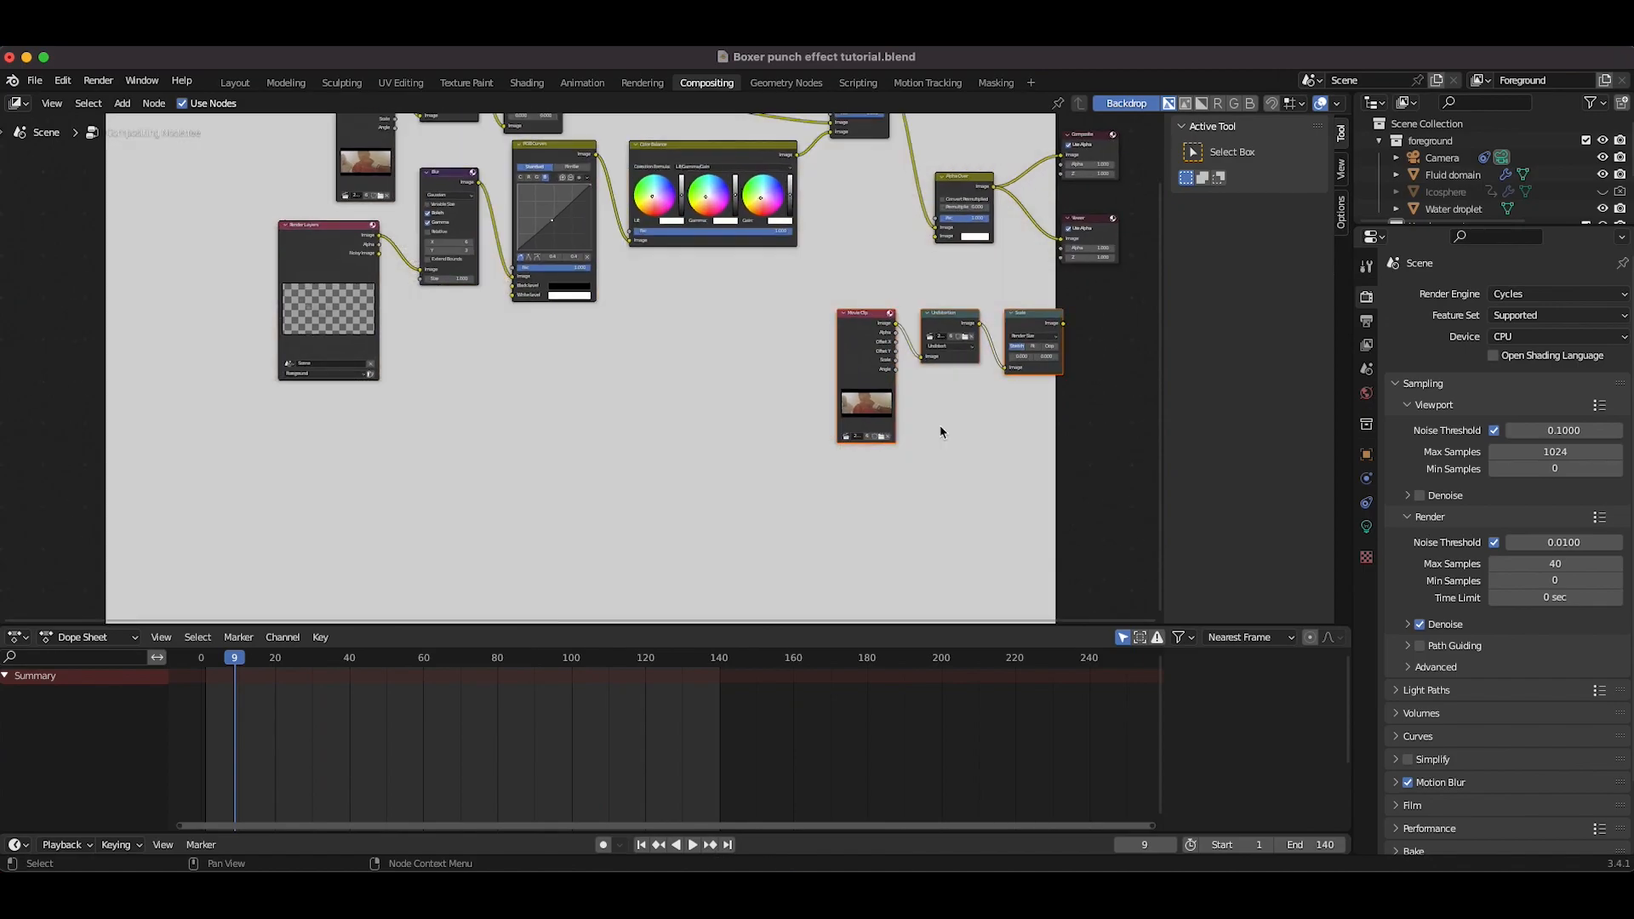
Step: Reposition the duplicated clip chain and link its Scale output into the final Alpha Over node
key("g")
left_click(673, 458)
left_click_drag(791, 354, 937, 235)
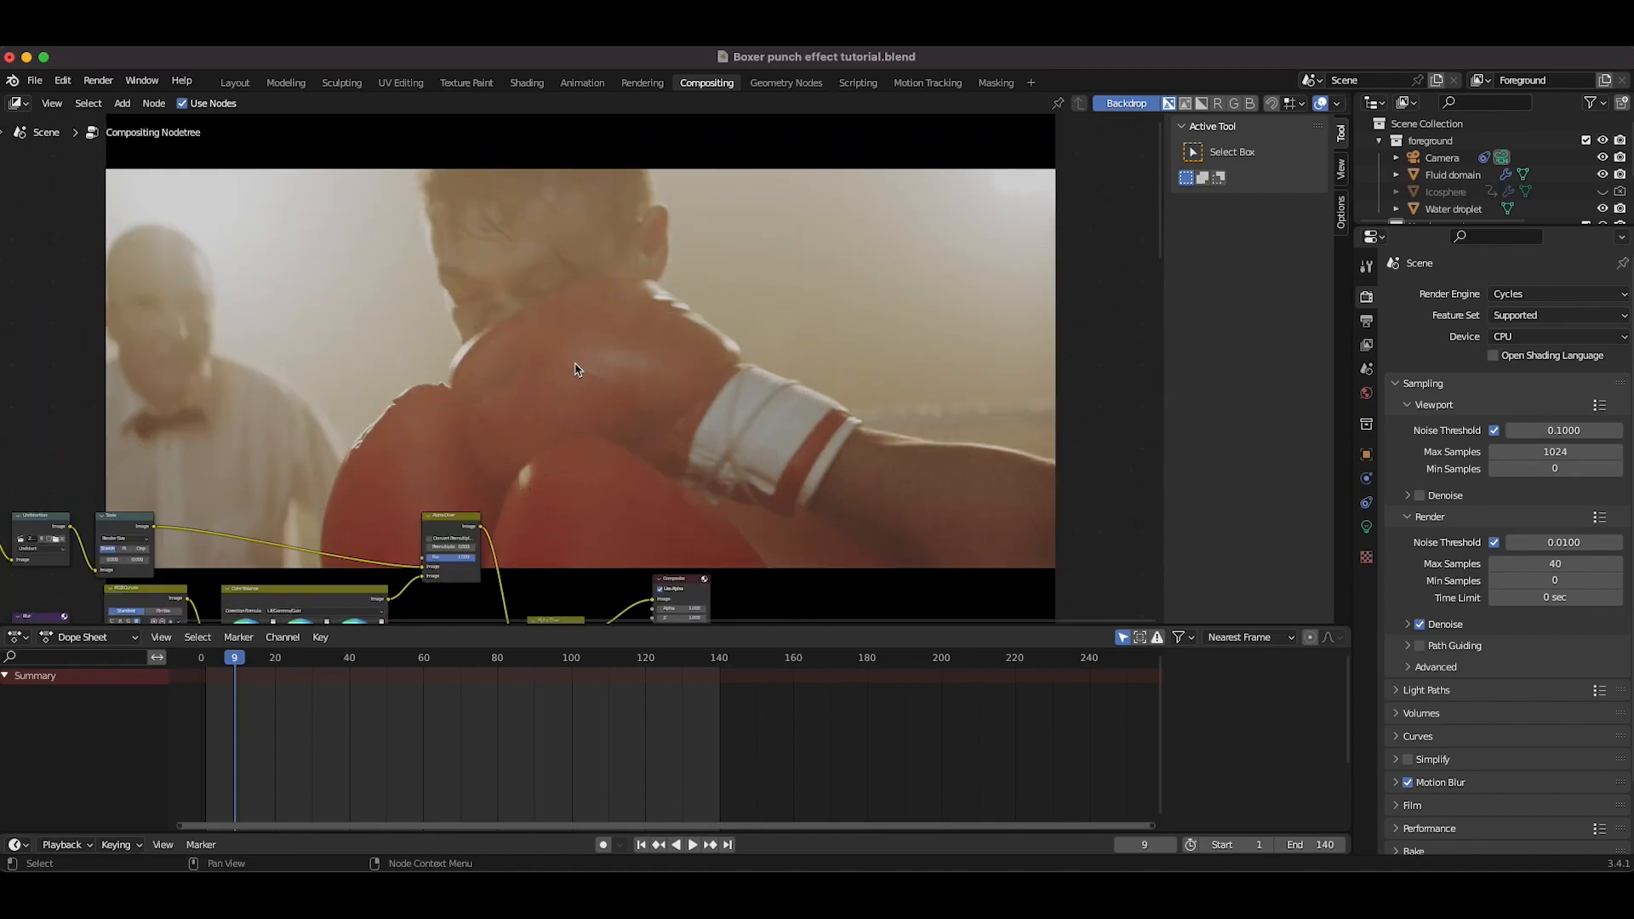
scroll(576, 370, "down", 5)
left_click_drag(731, 269, 681, 269)
scroll(755, 272, "up", 5)
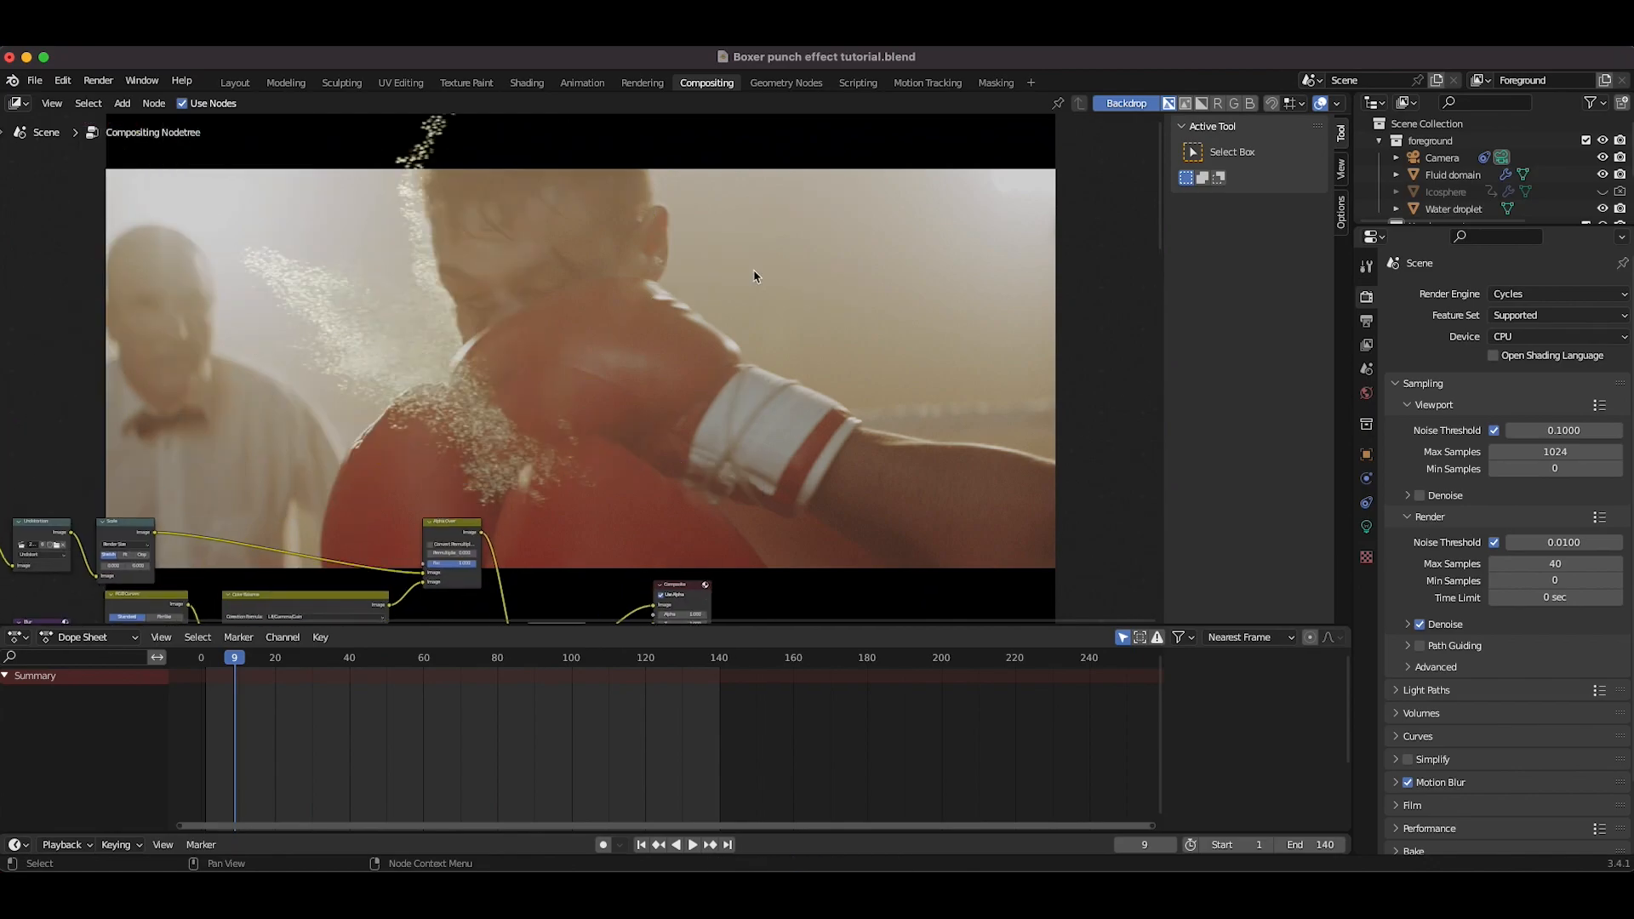
scroll(754, 277, "down", 5)
scroll(416, 281, "left", 2)
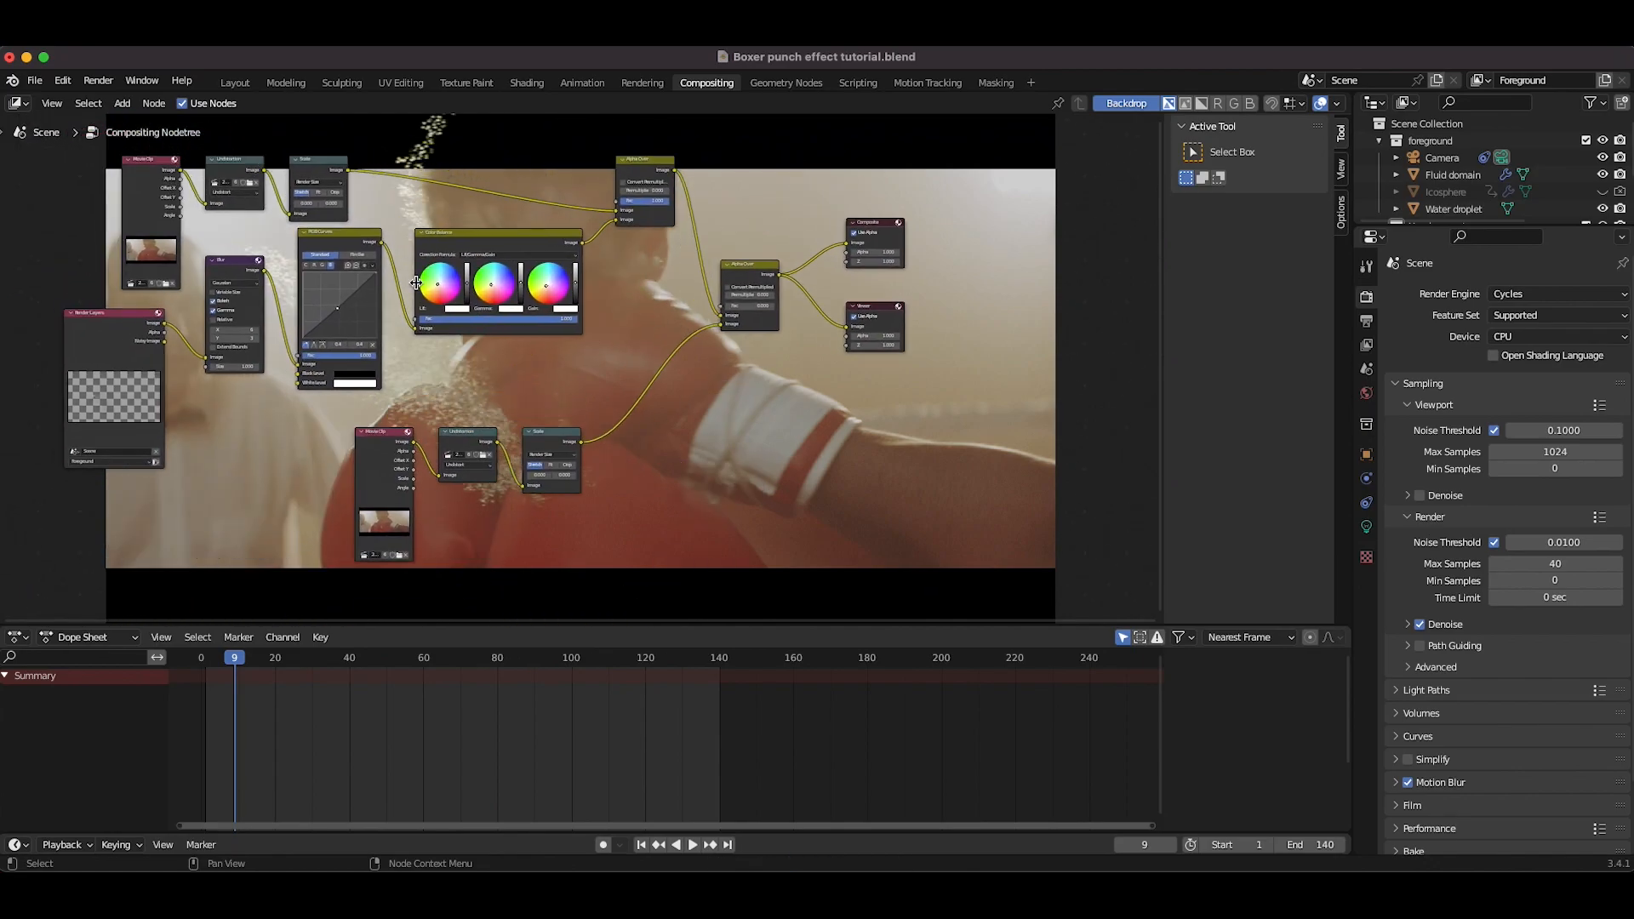
Step: Insert a Set Alpha node between the duplicated Scale node and the Alpha Over node
scroll(416, 281, "up", 3)
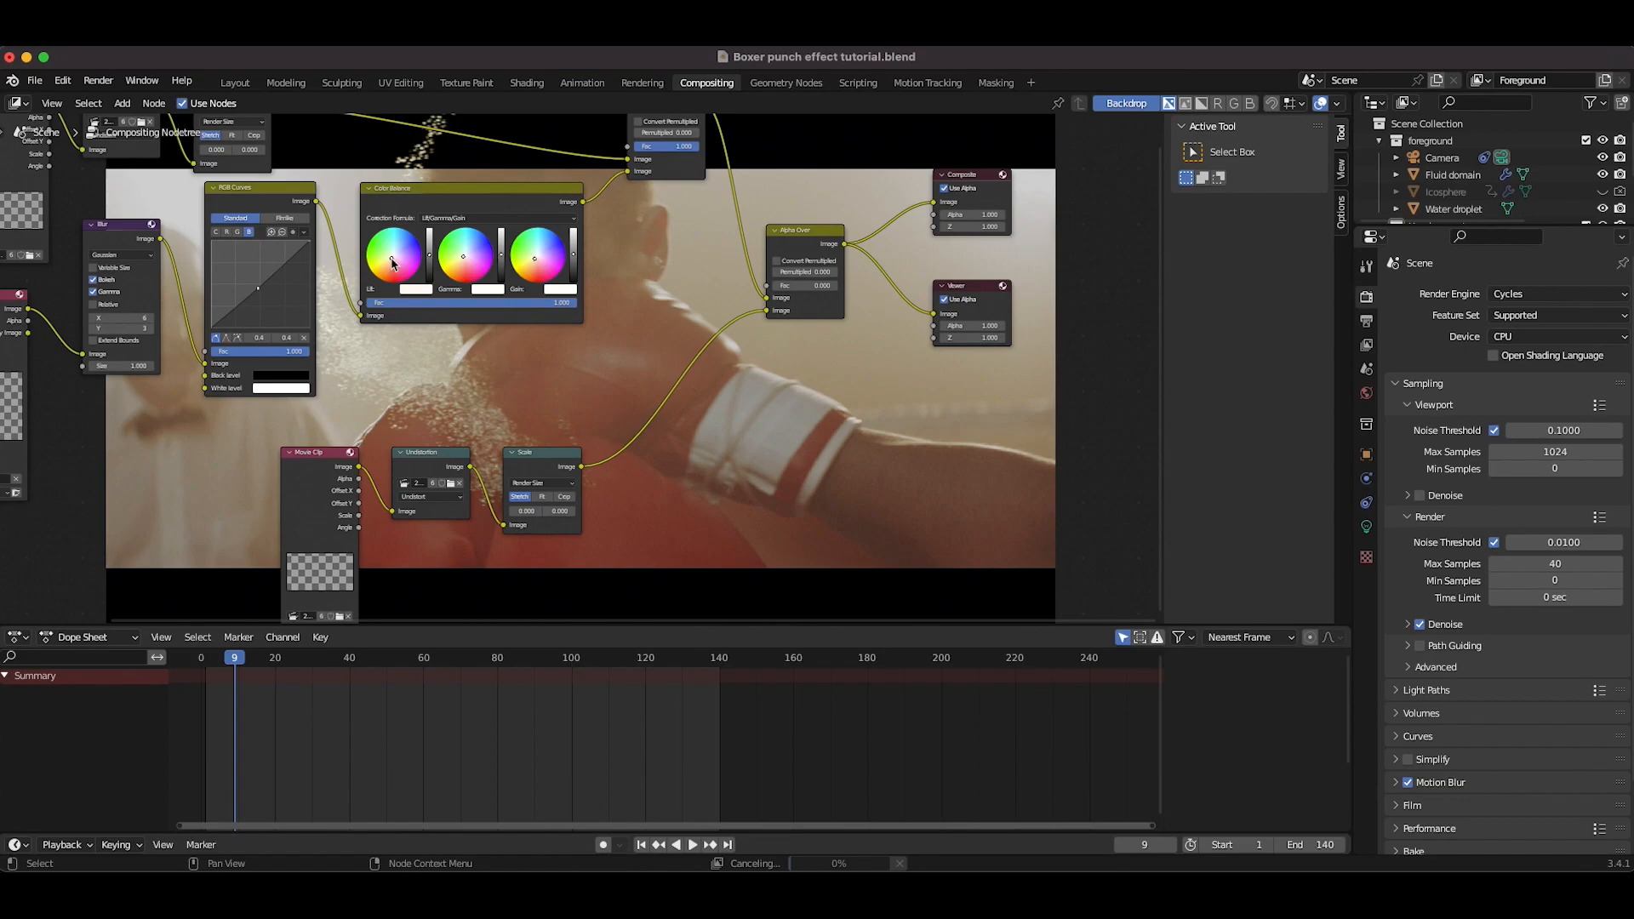
scroll(536, 264, "right", 3)
scroll(537, 264, "down", 1)
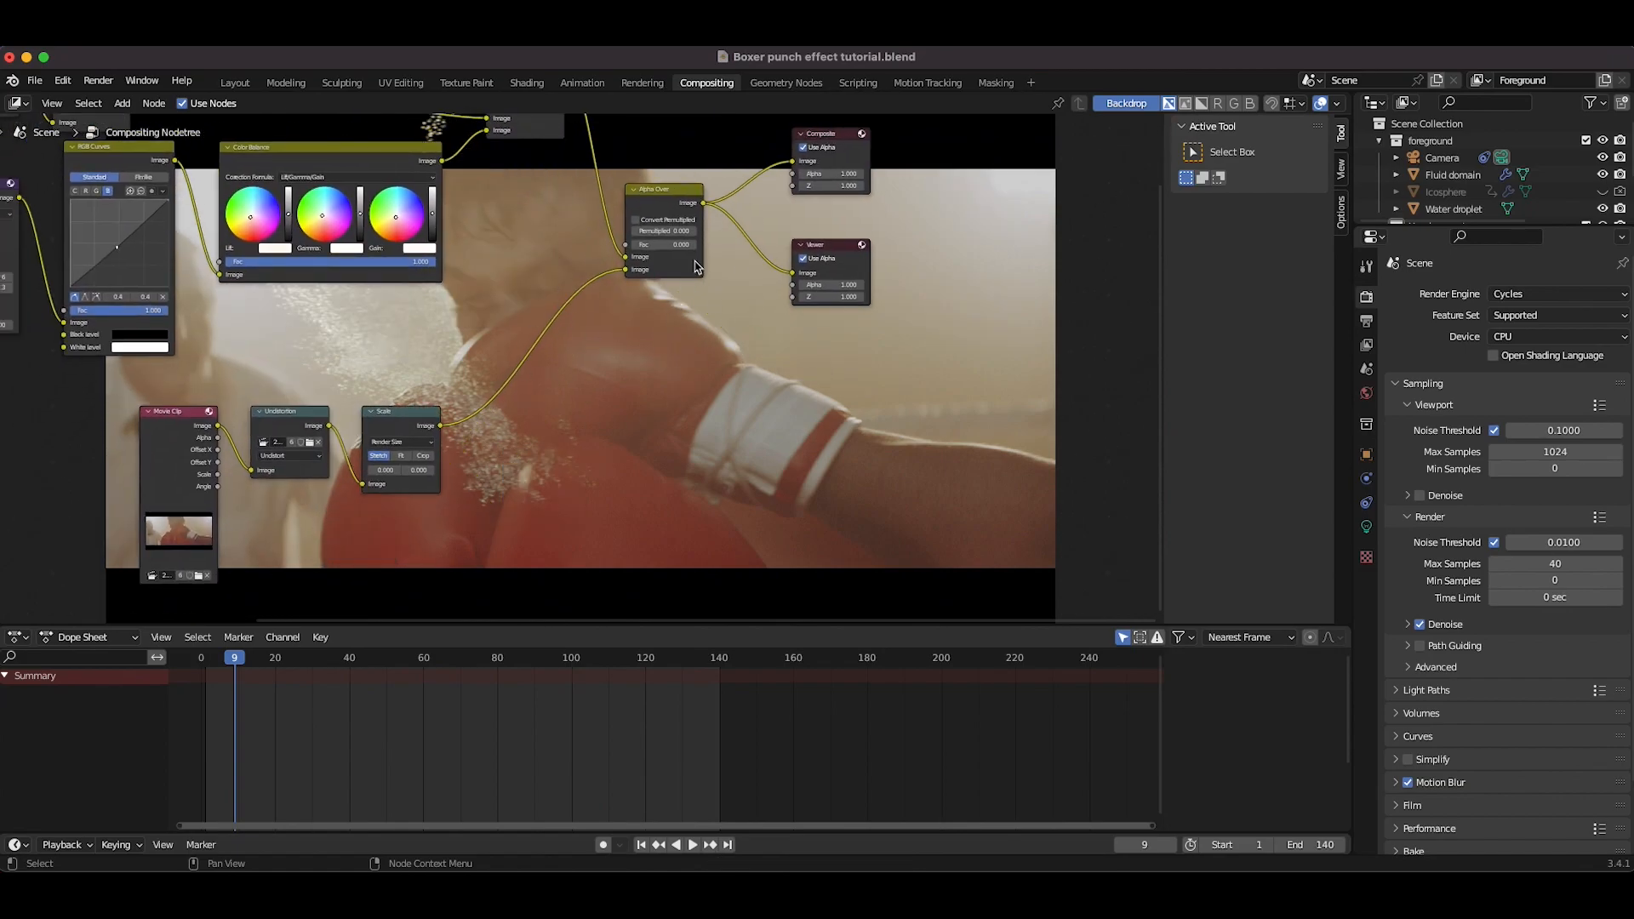
scroll(555, 393, "left", 2)
scroll(555, 393, "down", 1)
key("shift+a")
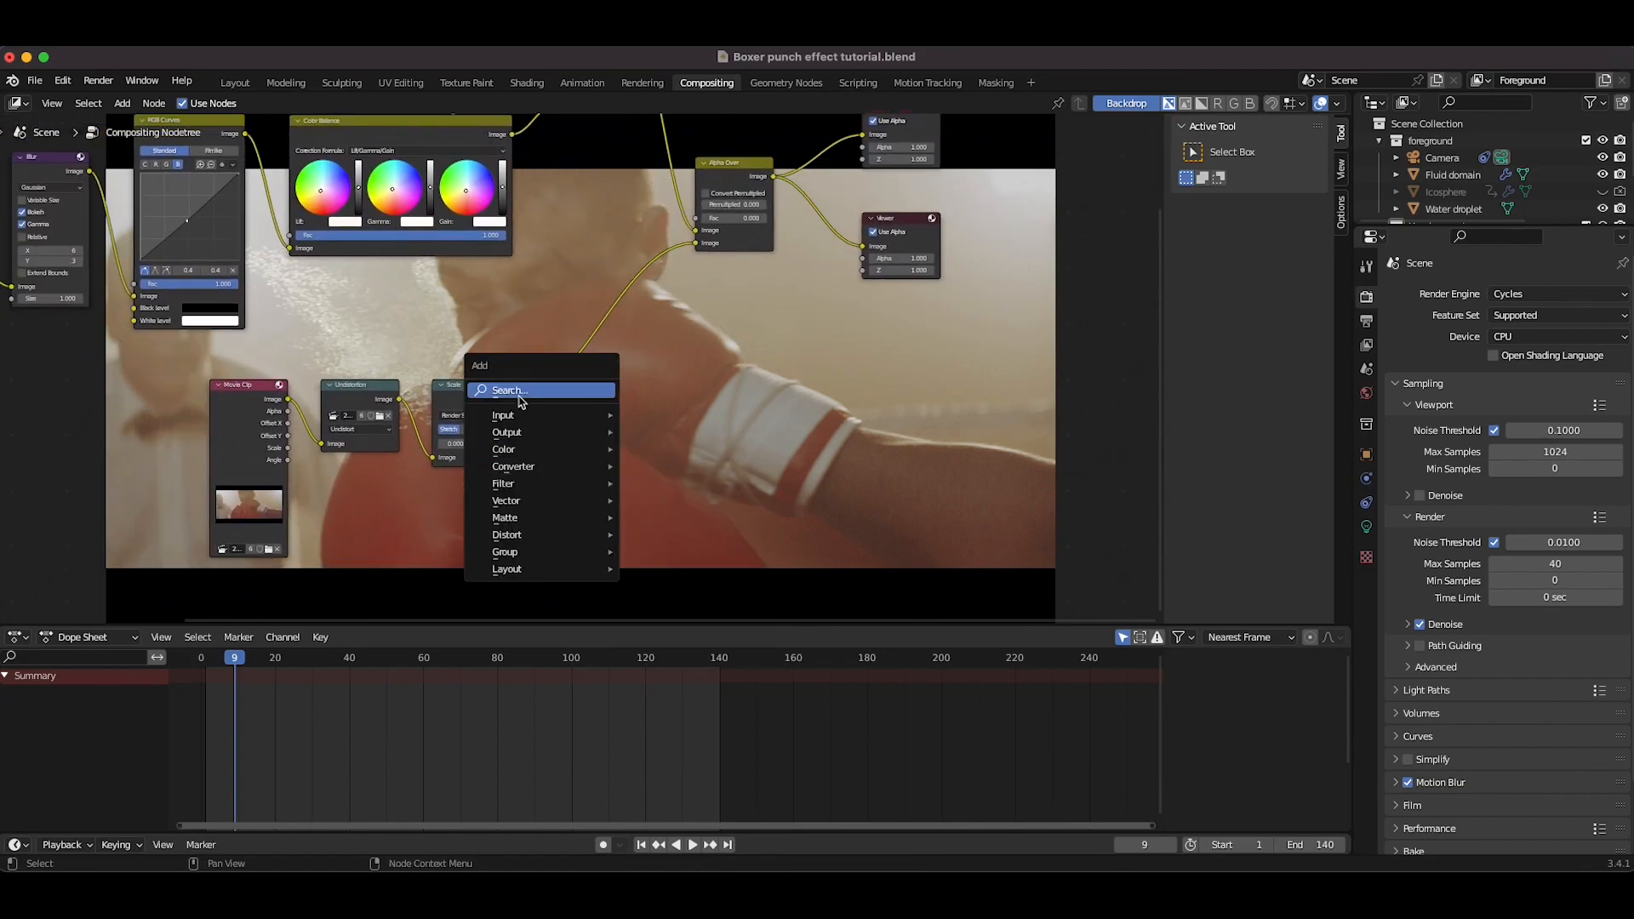
left_click(524, 389)
type("set a")
key("Return")
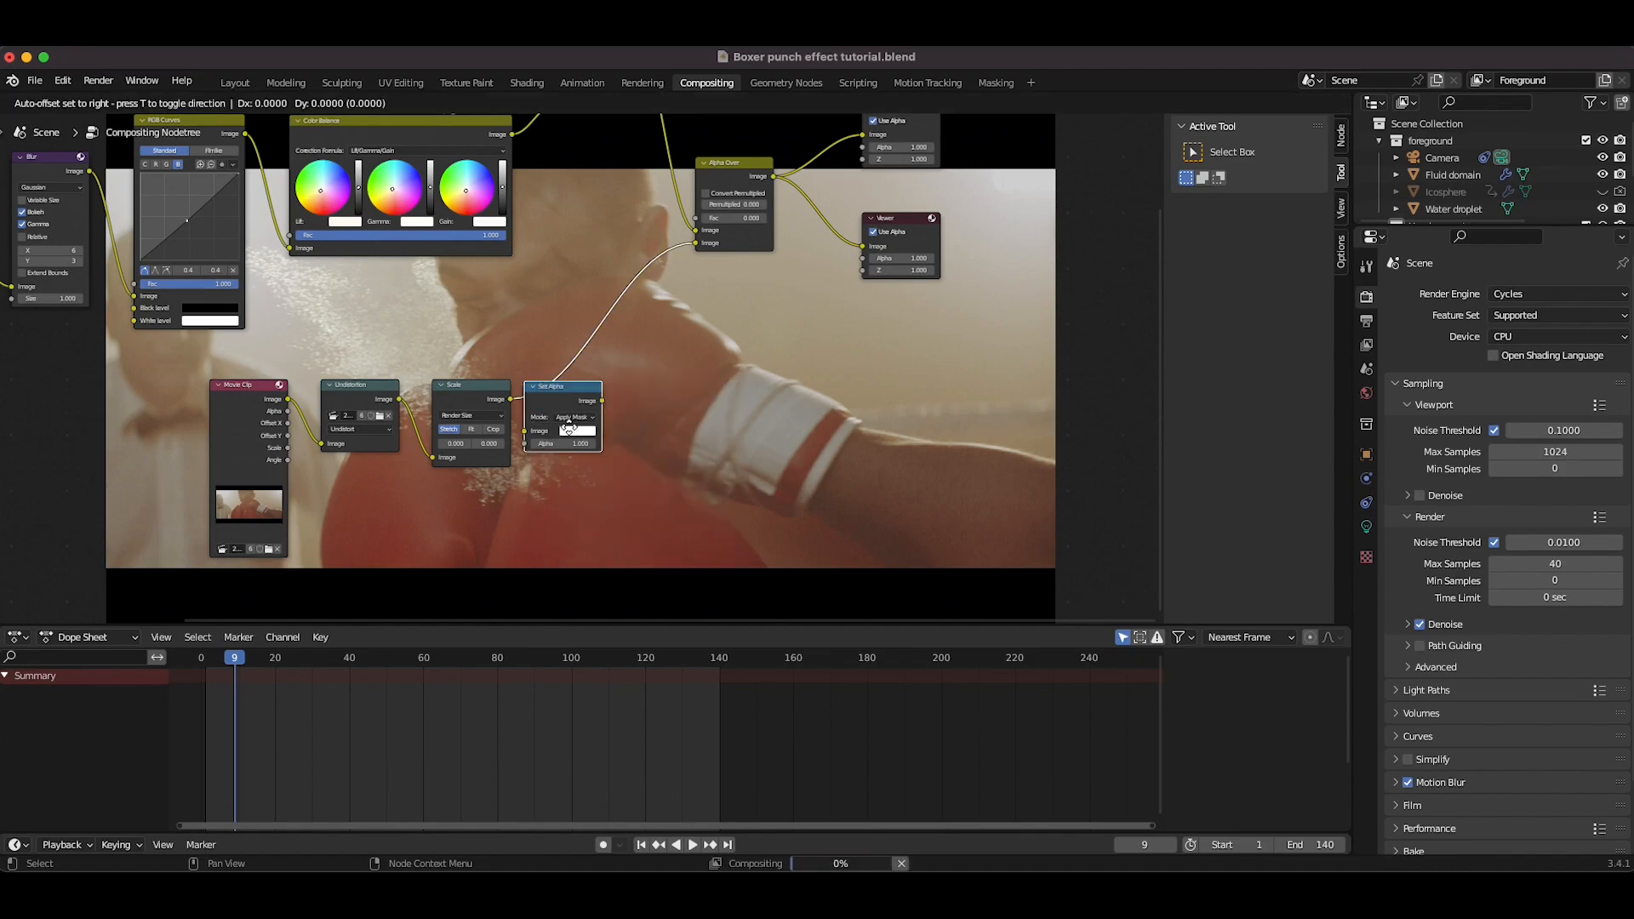
left_click(655, 347)
left_click_drag(608, 318, 660, 316)
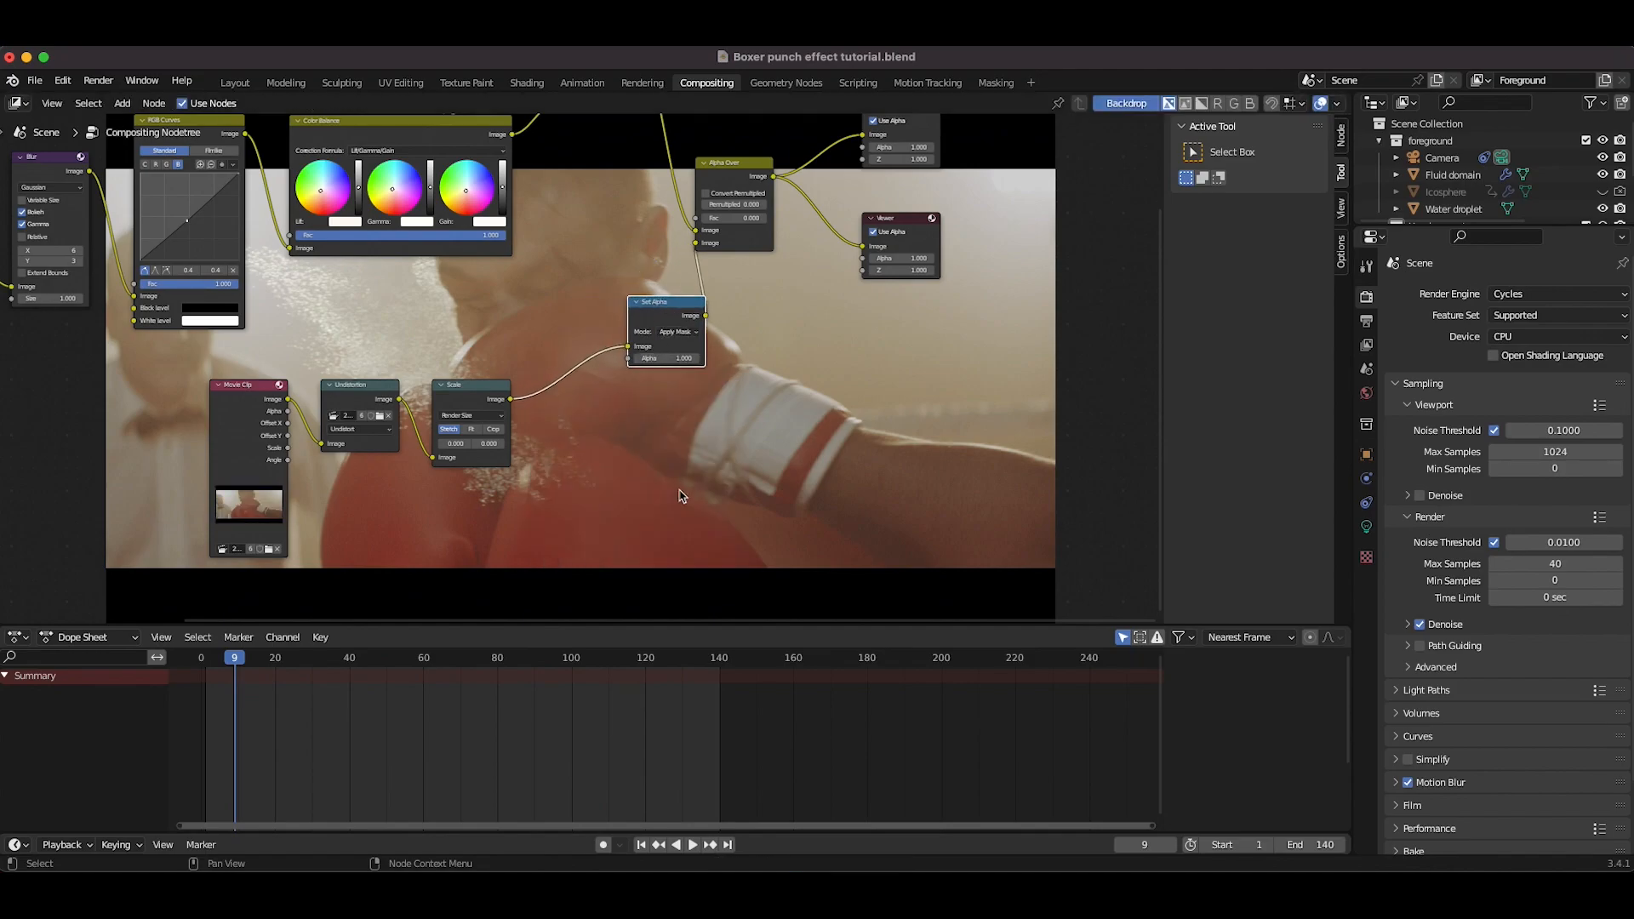
Step: Add a Mask input node, link it to the Set Alpha node's Alpha input, and assign the Foreground Gloves mask
key("shift+a")
mouse_move(666, 518)
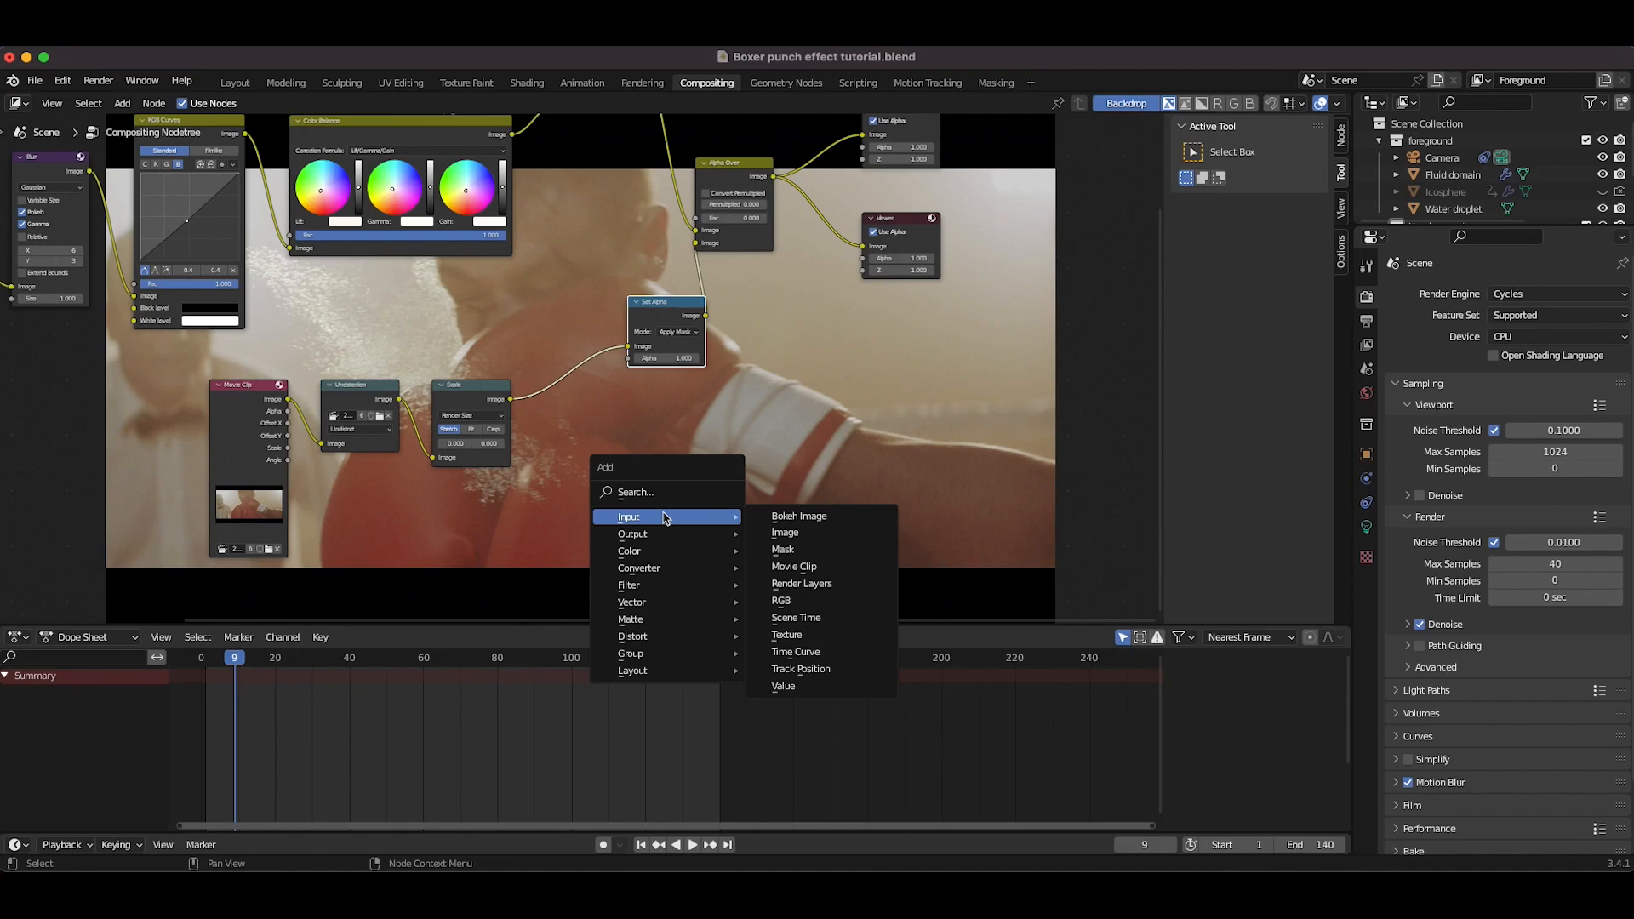
left_click(809, 549)
left_click(570, 435)
left_click_drag(606, 449, 634, 362)
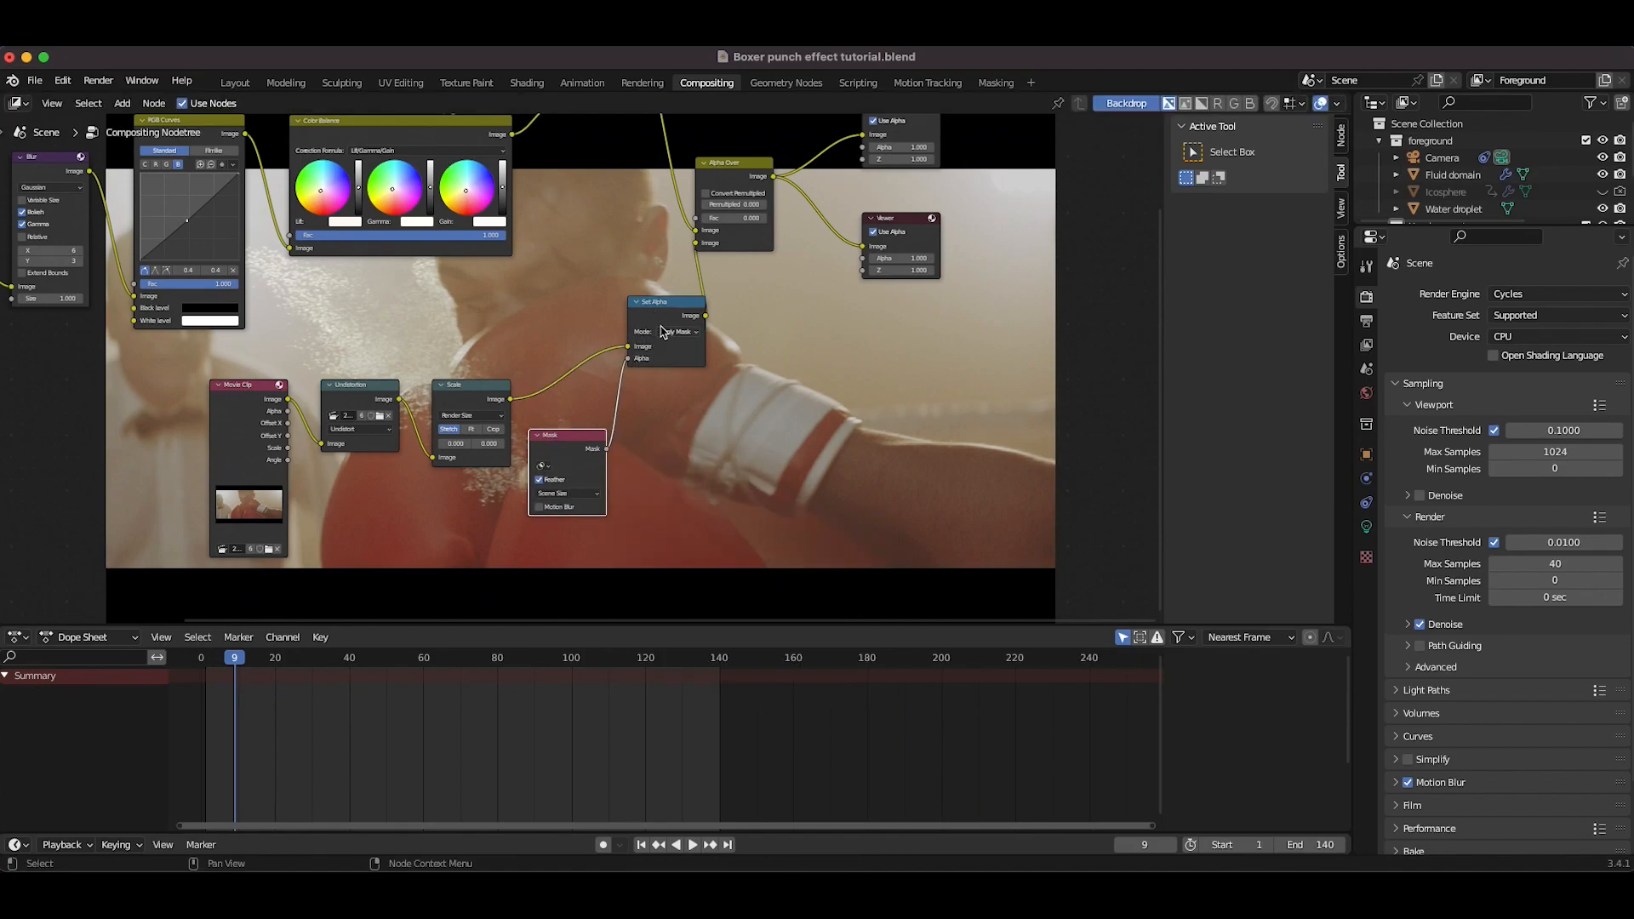
scroll(554, 521, "up", 3)
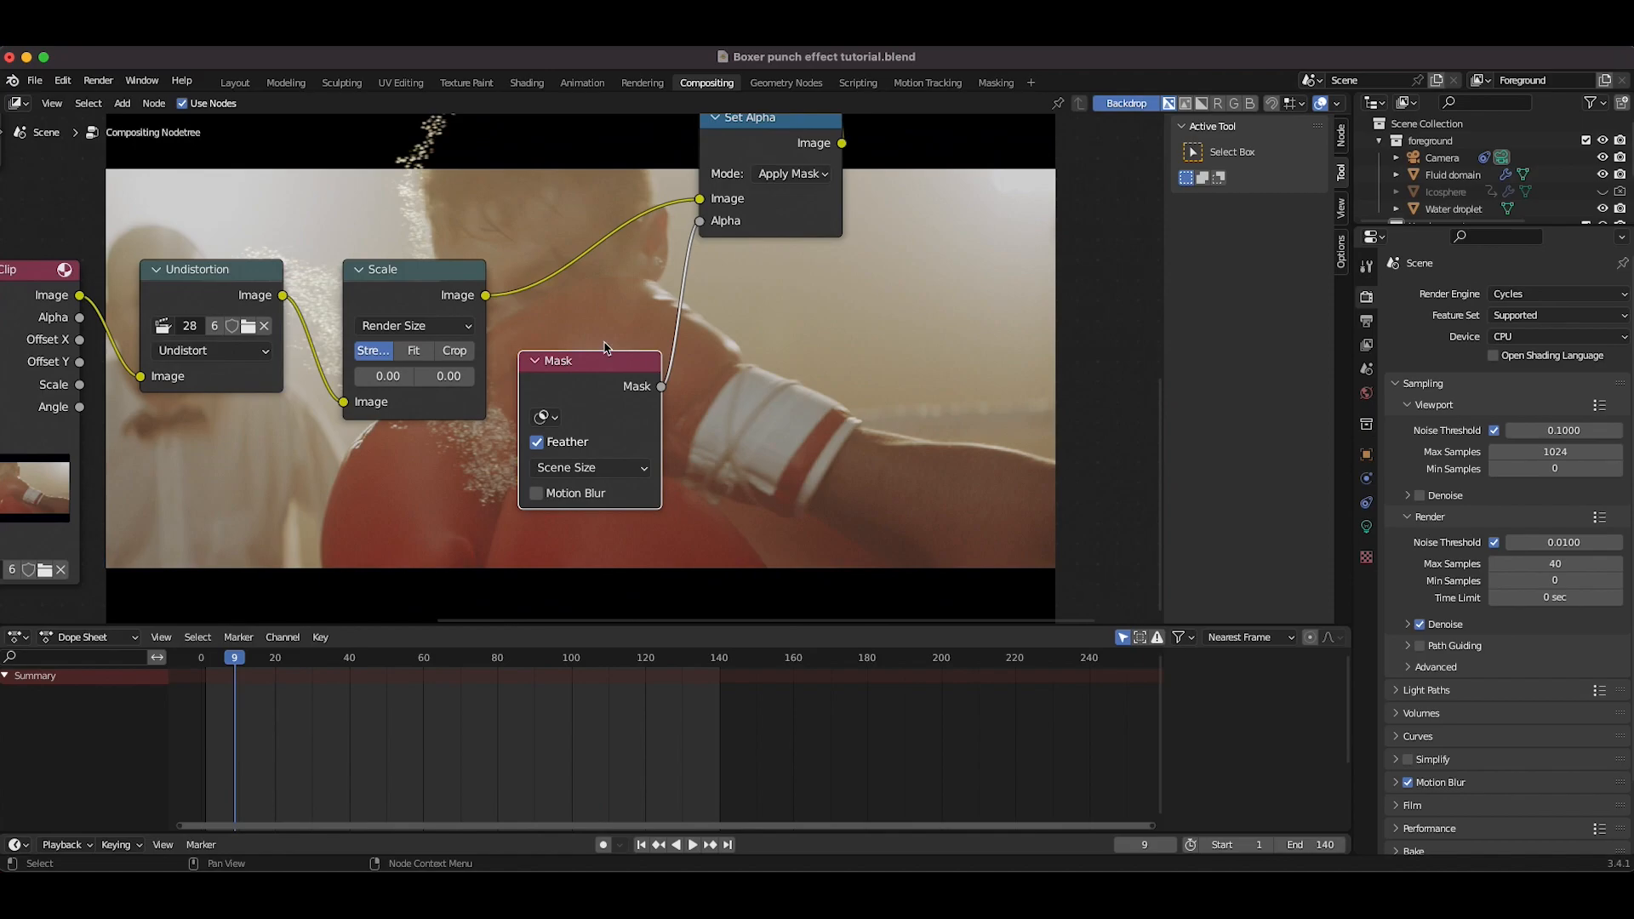
left_click(544, 417)
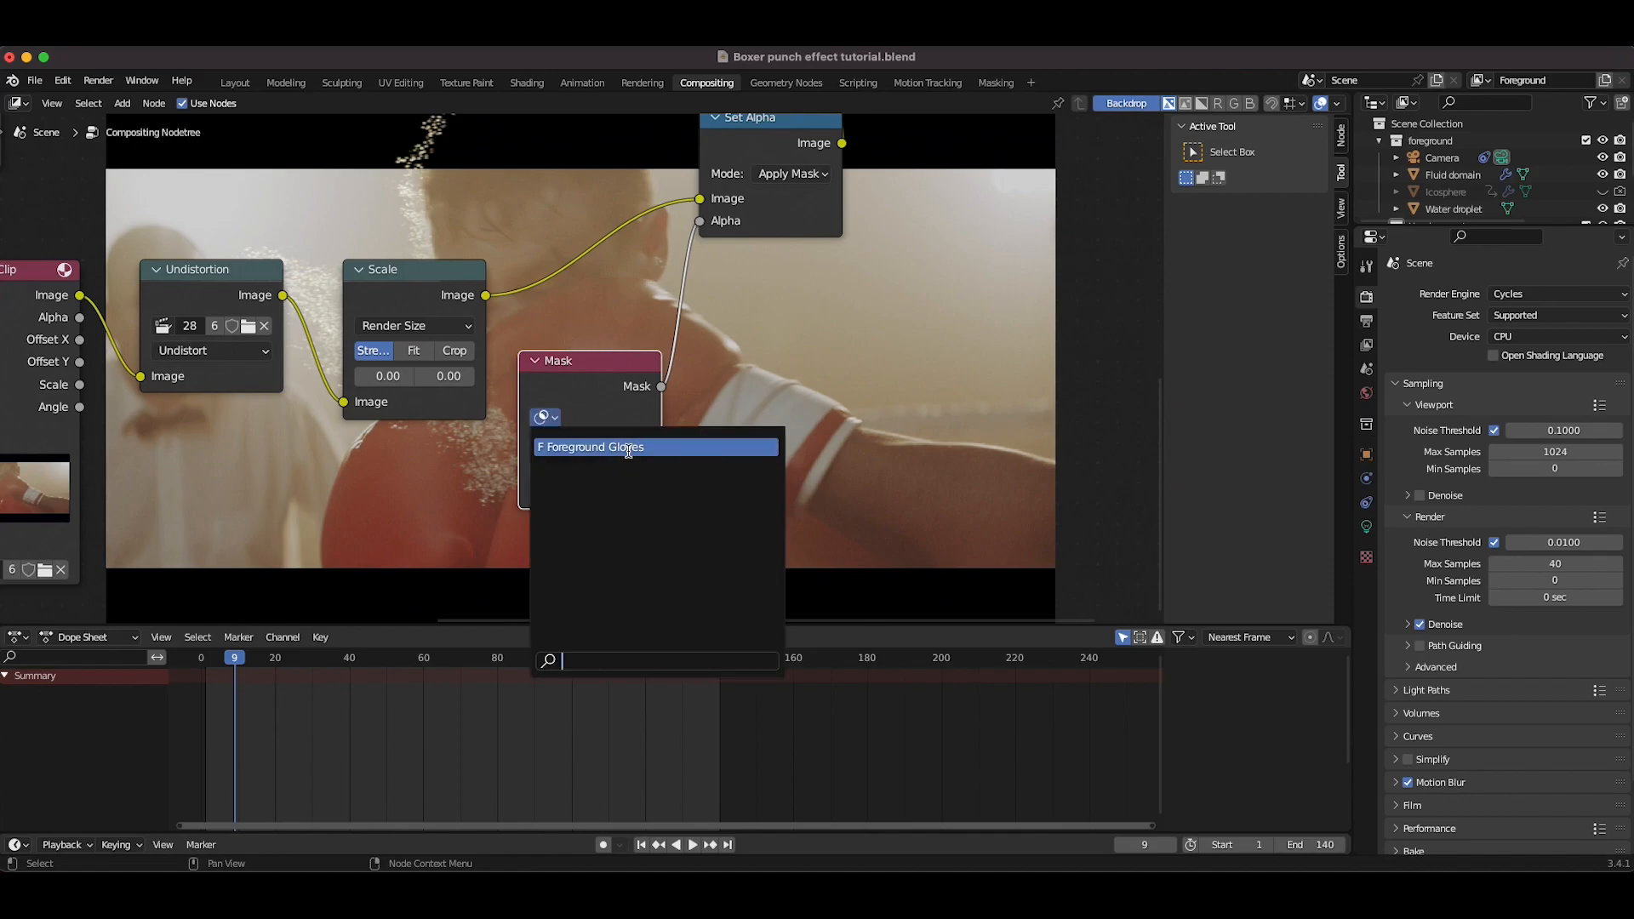
left_click(626, 447)
Step: Inspect the glove-masked composite in the backdrop and compare it with the After Effects composition
scroll(638, 375, "down", 2)
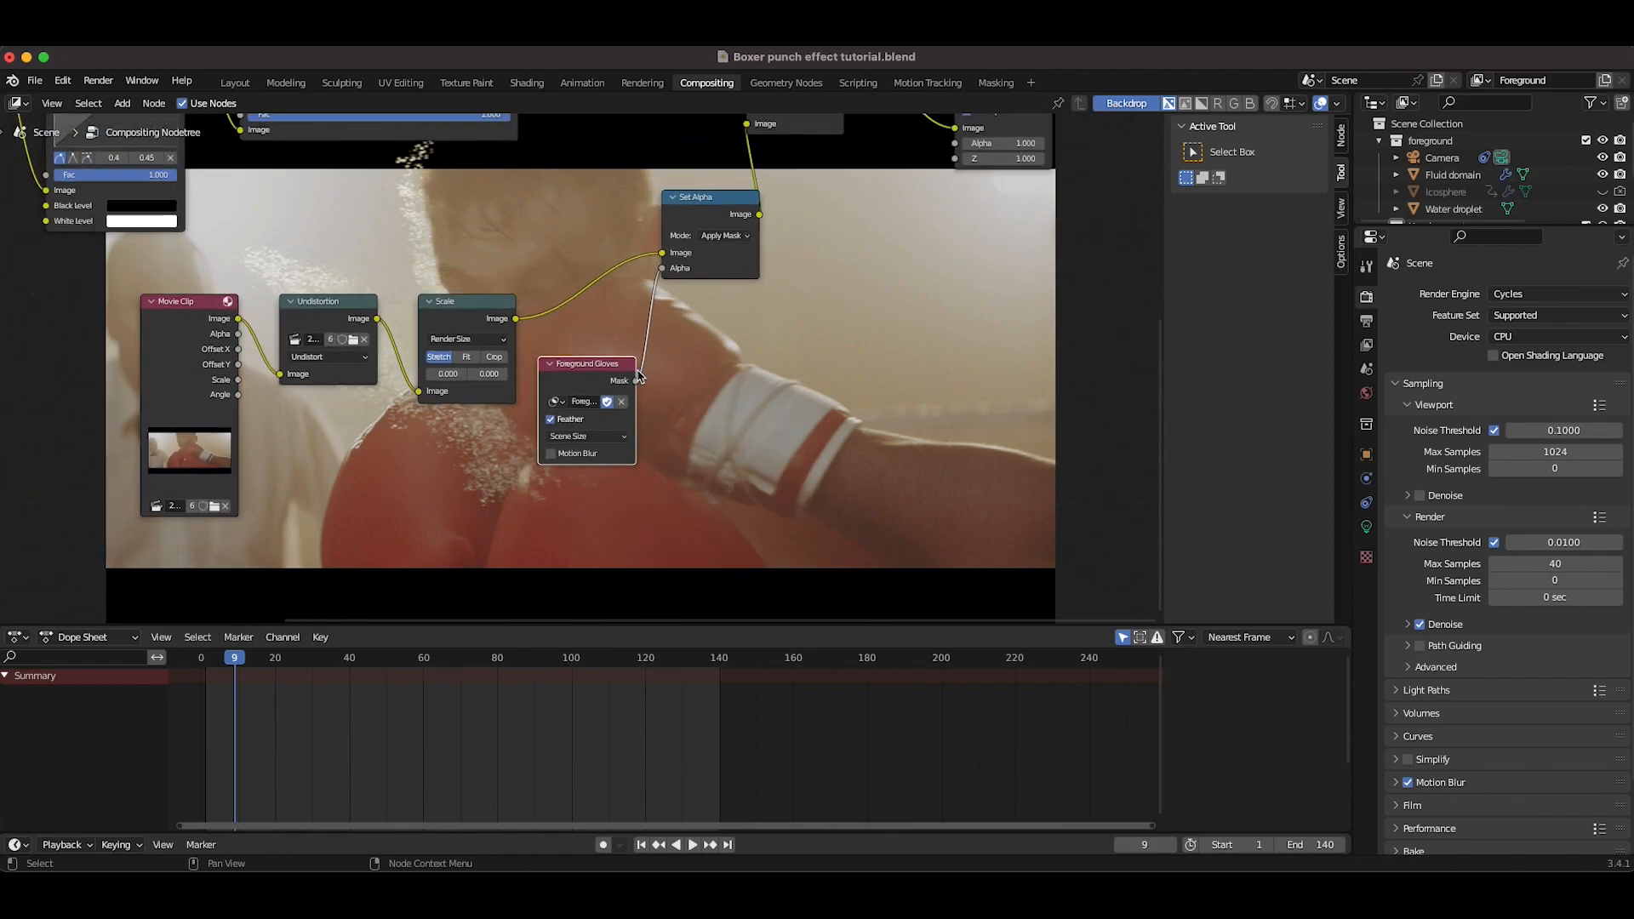
scroll(638, 375, "up", 4)
scroll(638, 375, "right", 5)
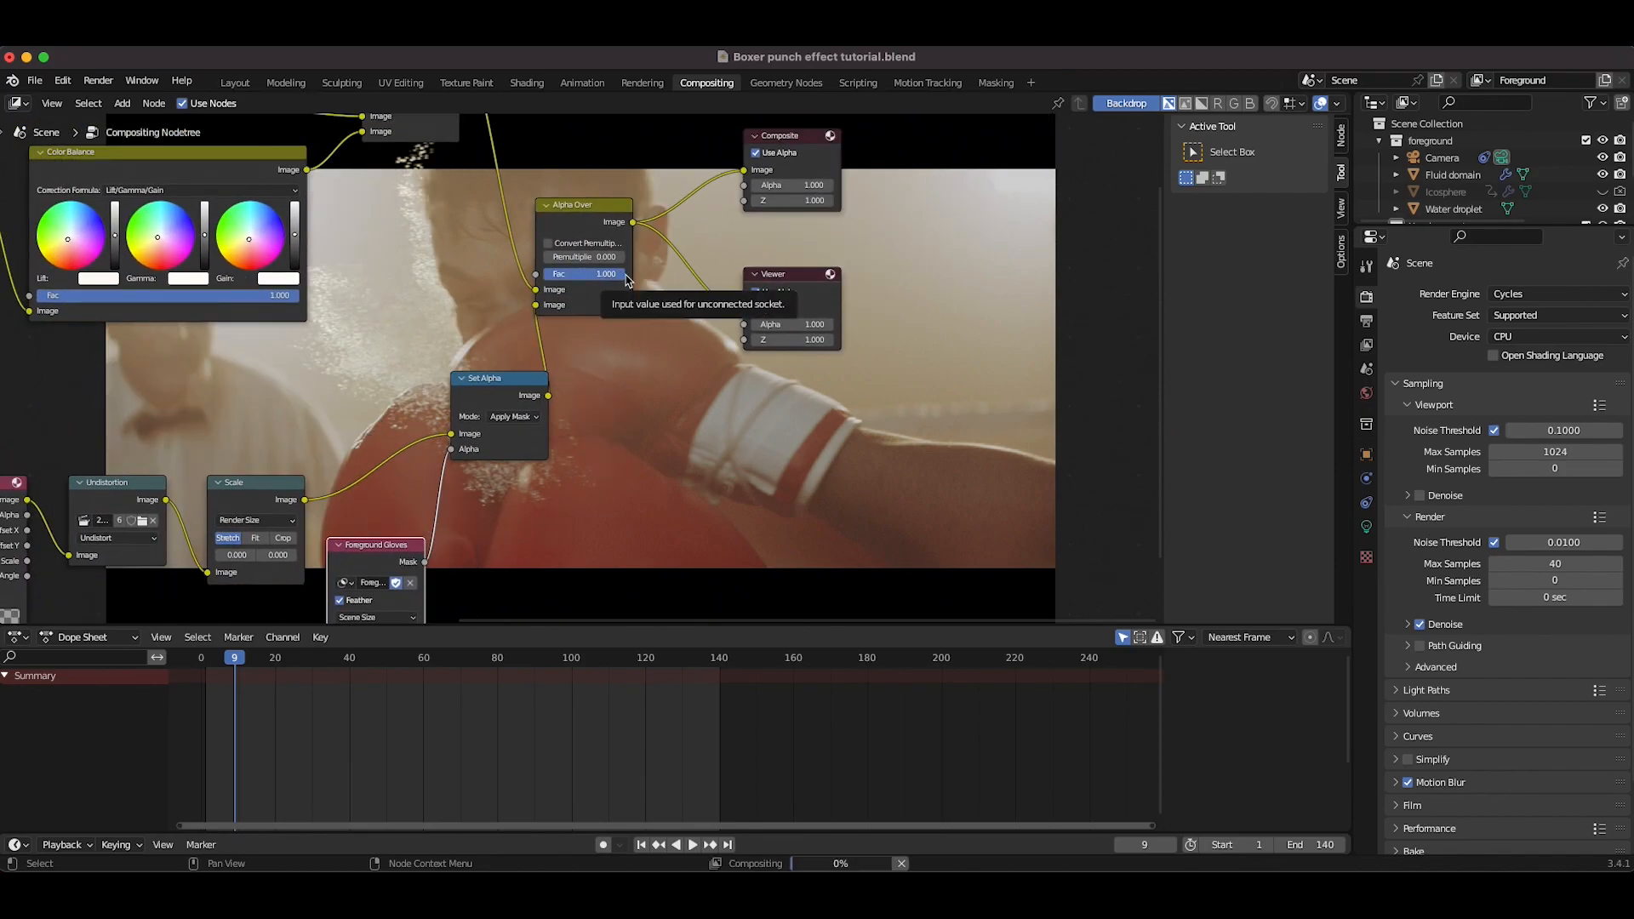
scroll(722, 402, "up", 6)
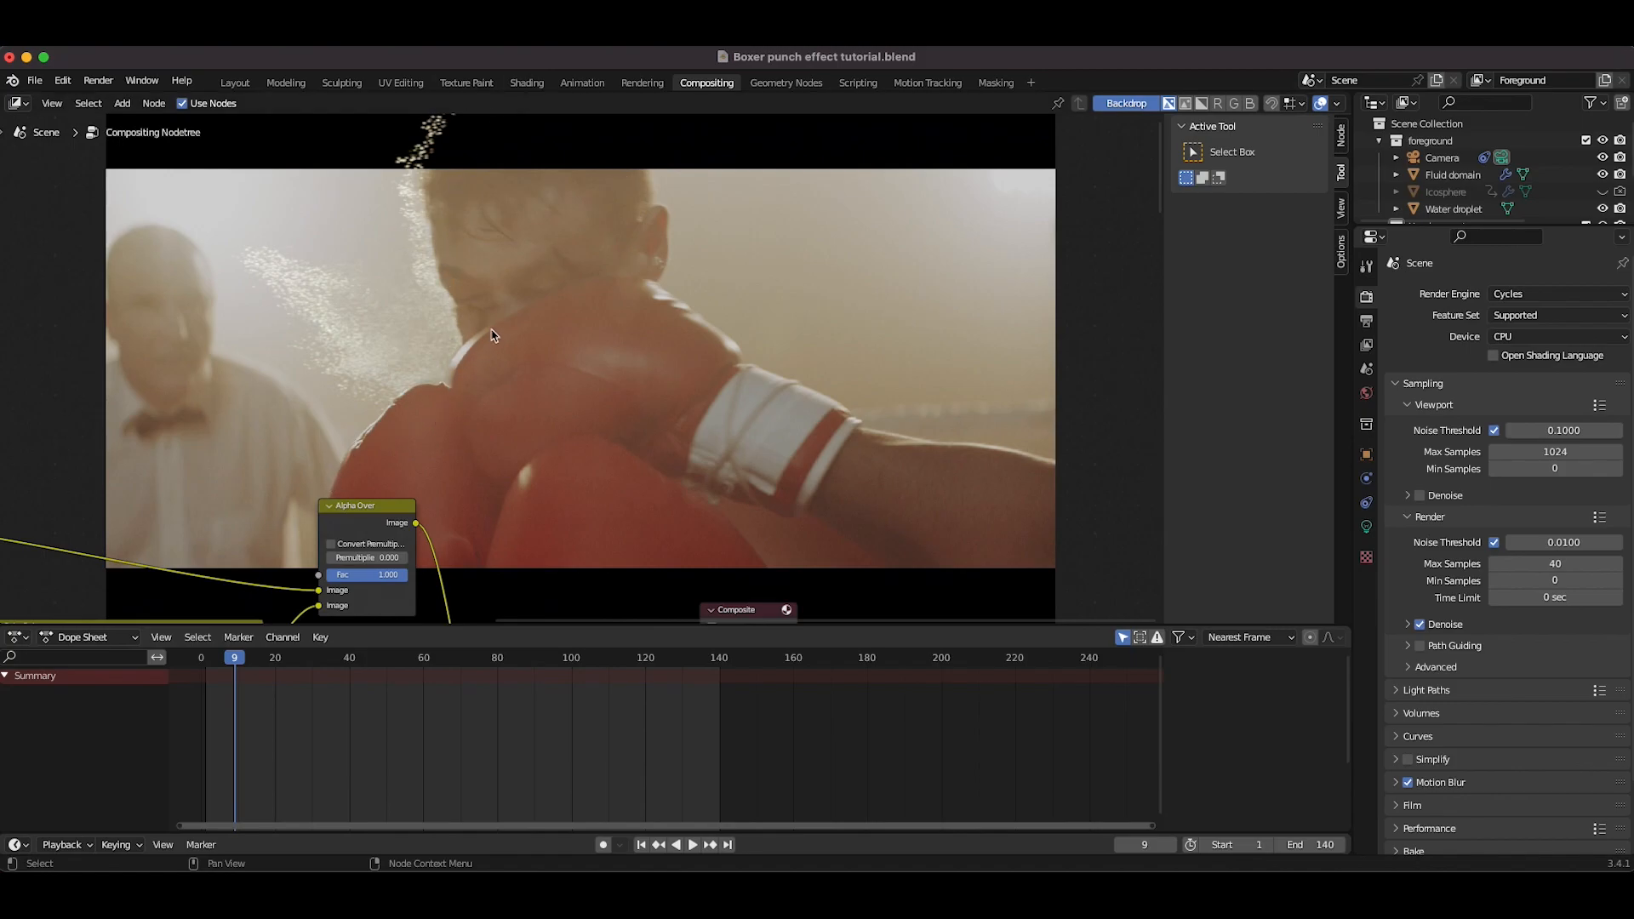
scroll(496, 341, "up", 3)
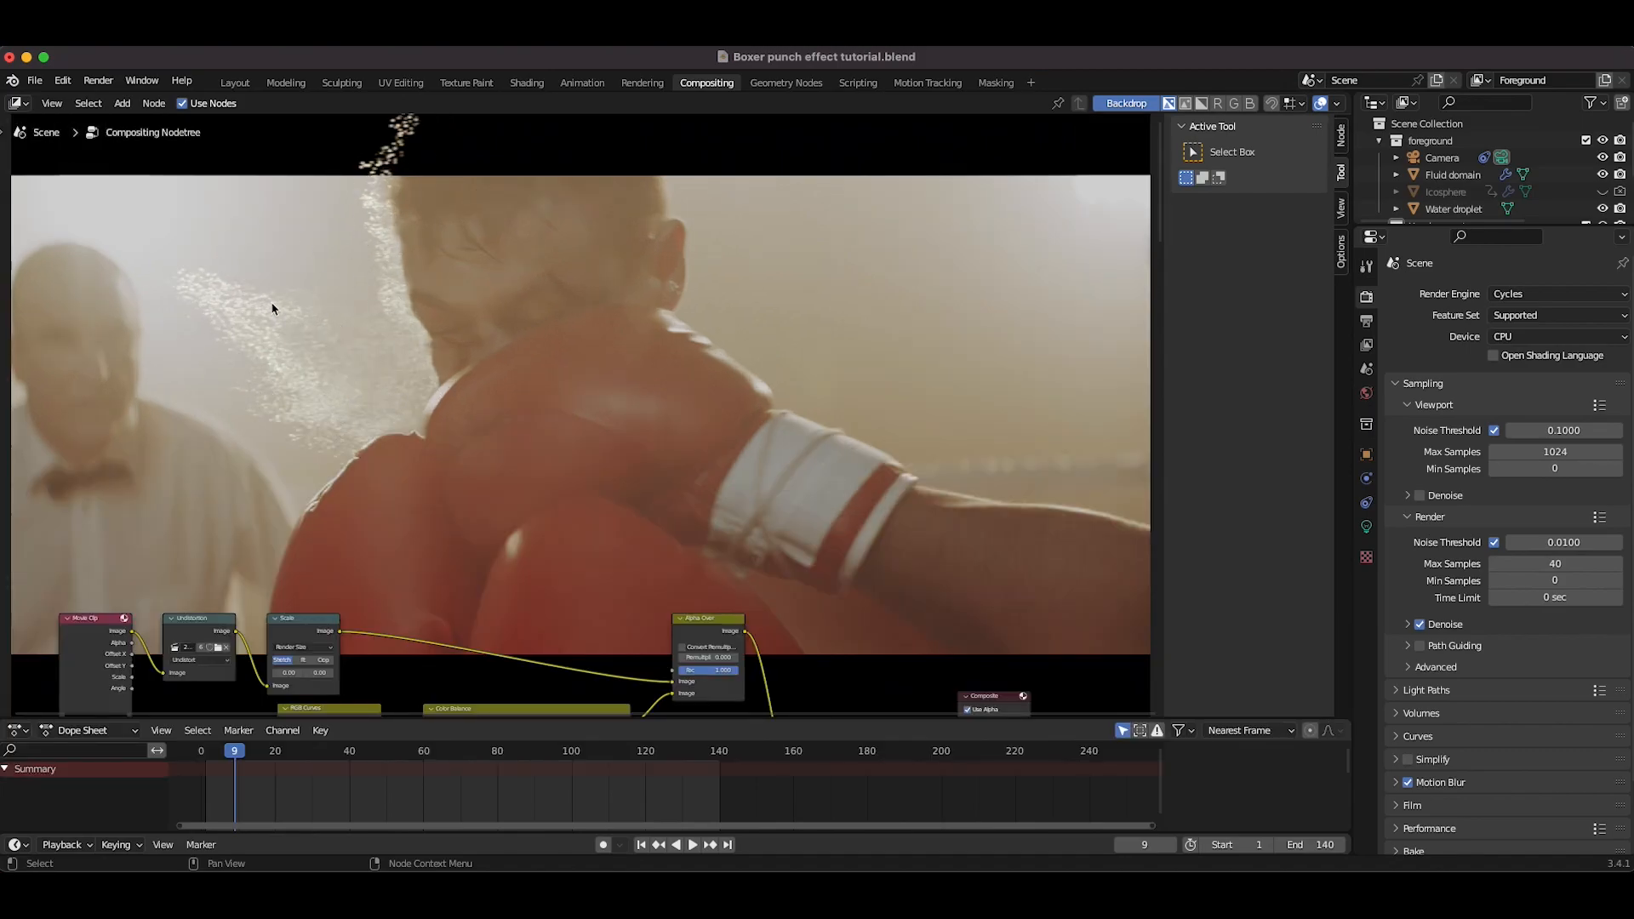
scroll(445, 343, "down", 5)
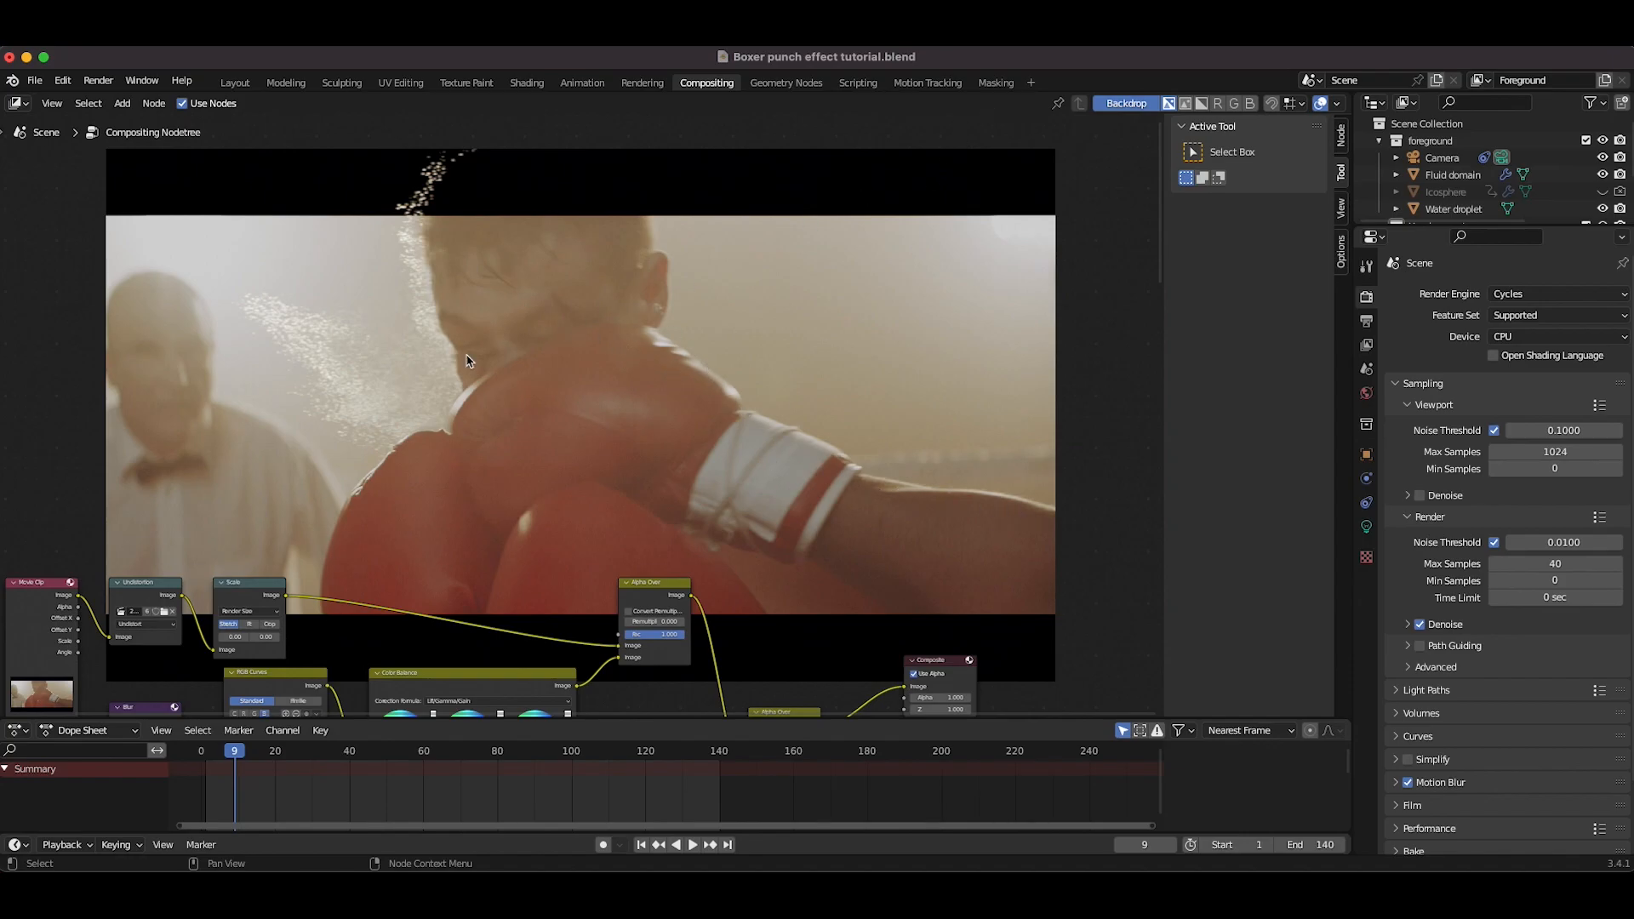
left_click(996, 82)
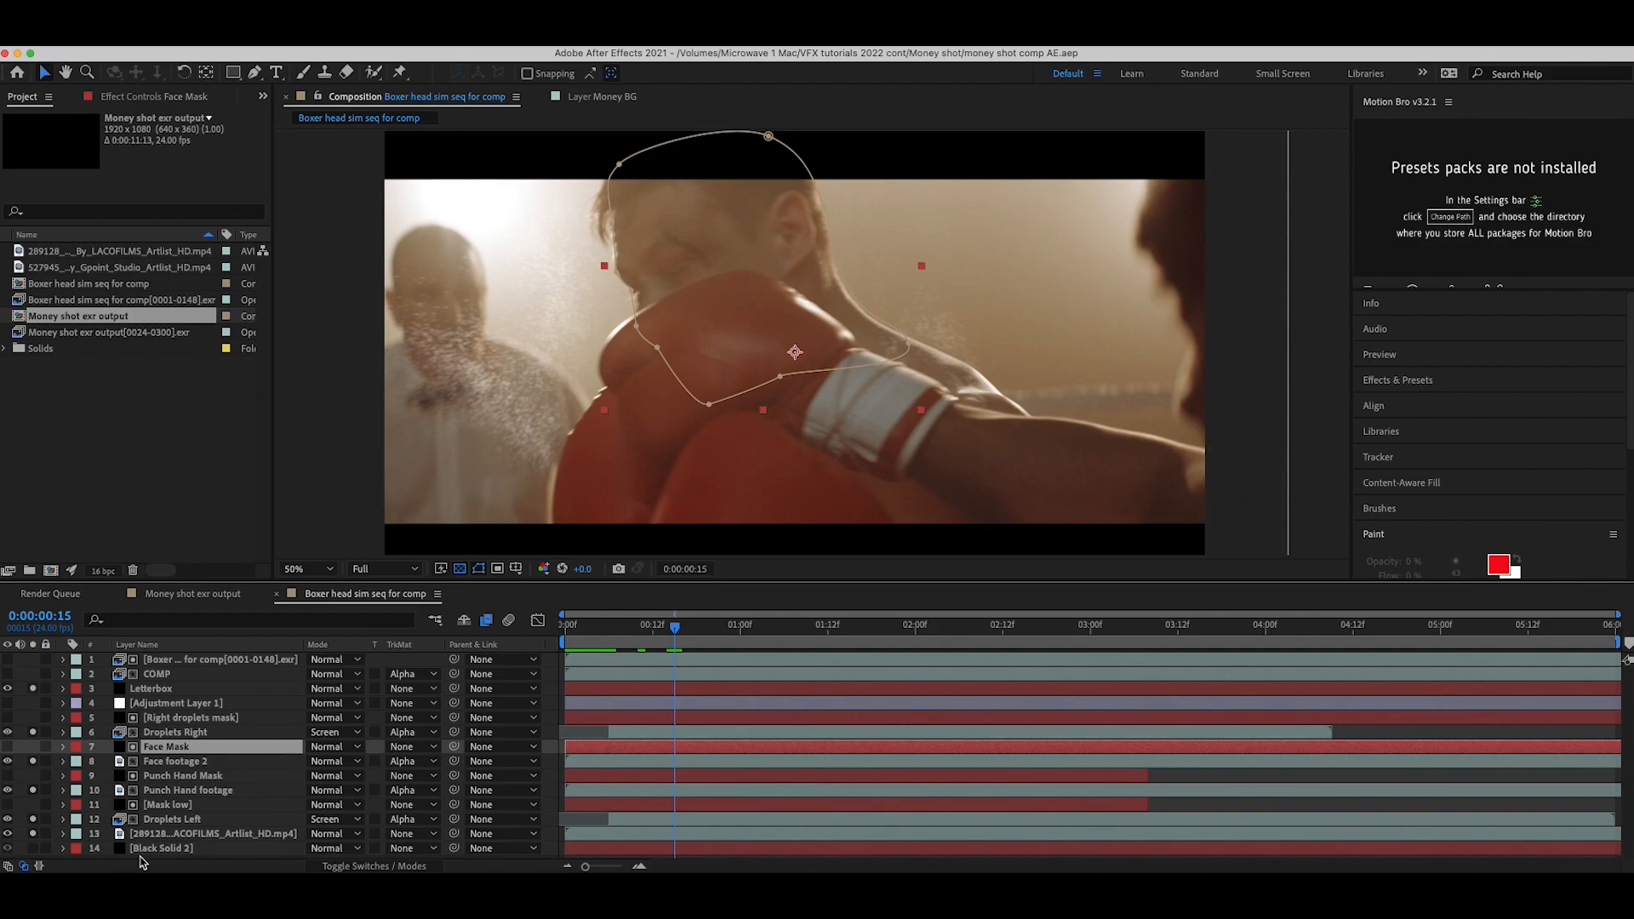
left_click(171, 820)
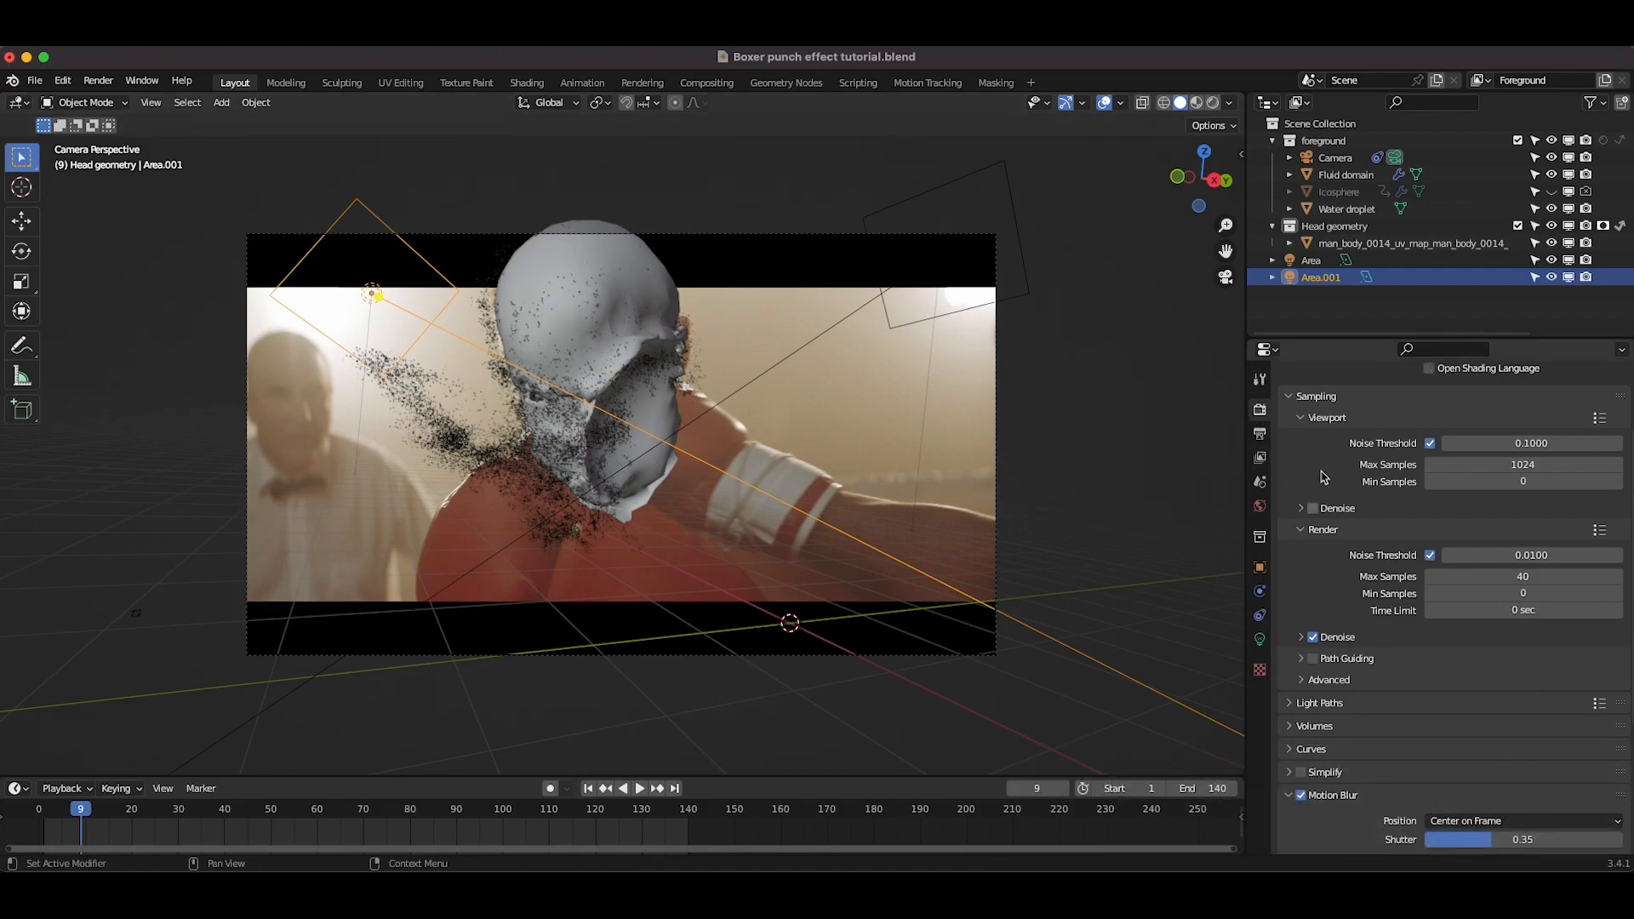
Step: Set the render output to a new folder named impact droplets element, with file name impact droplets element
left_click(1256, 436)
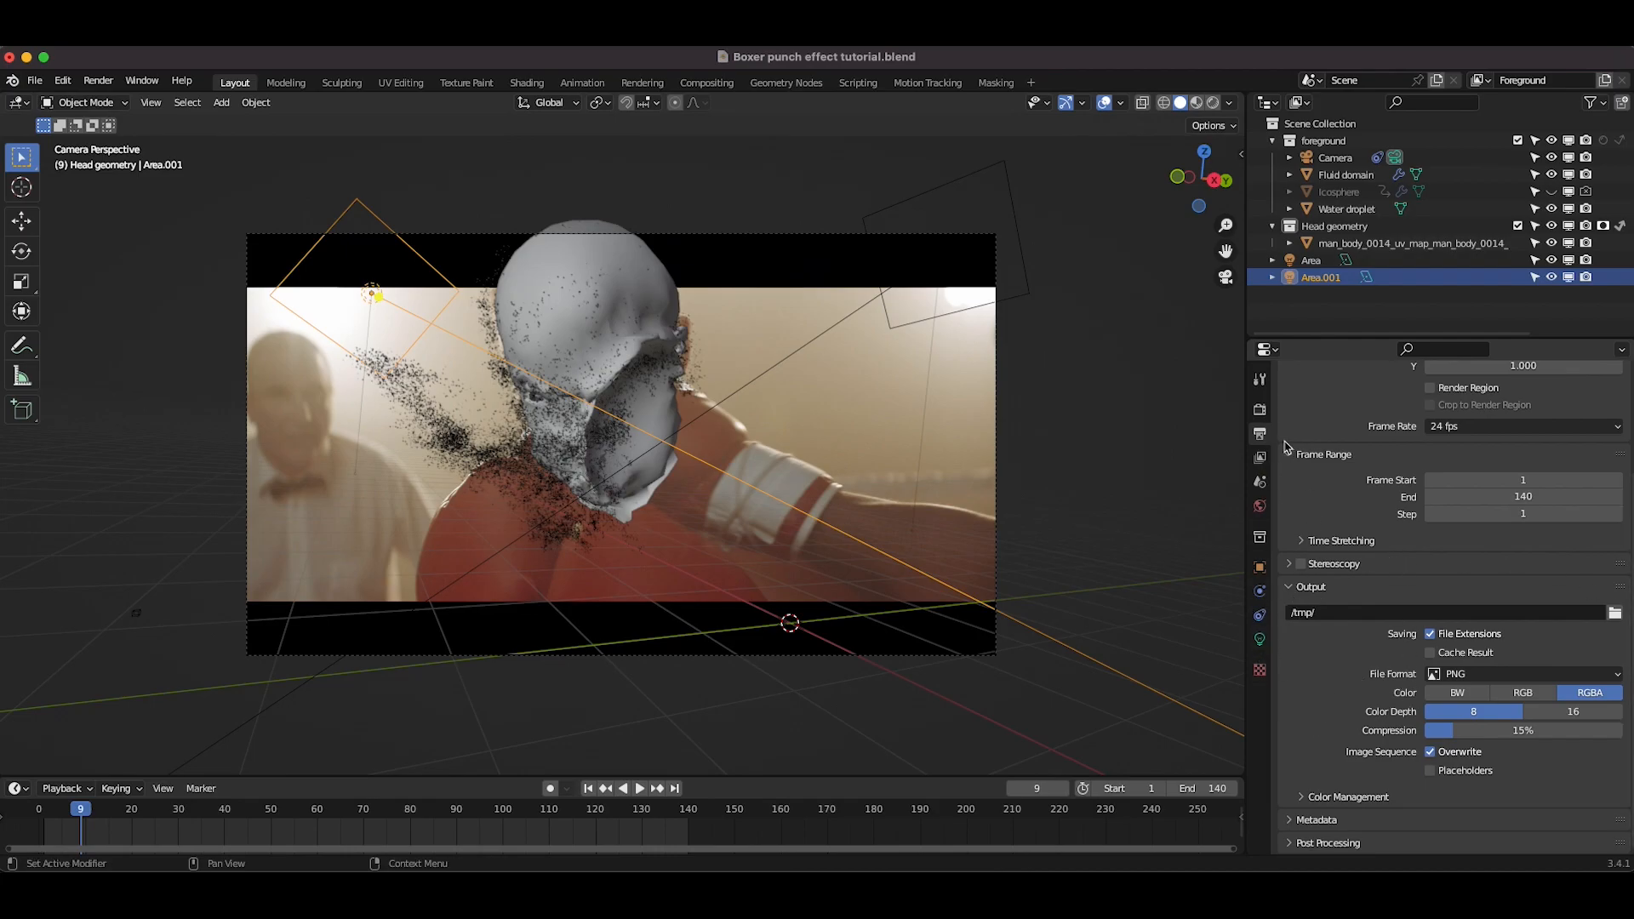
left_click(1614, 613)
left_click(650, 223)
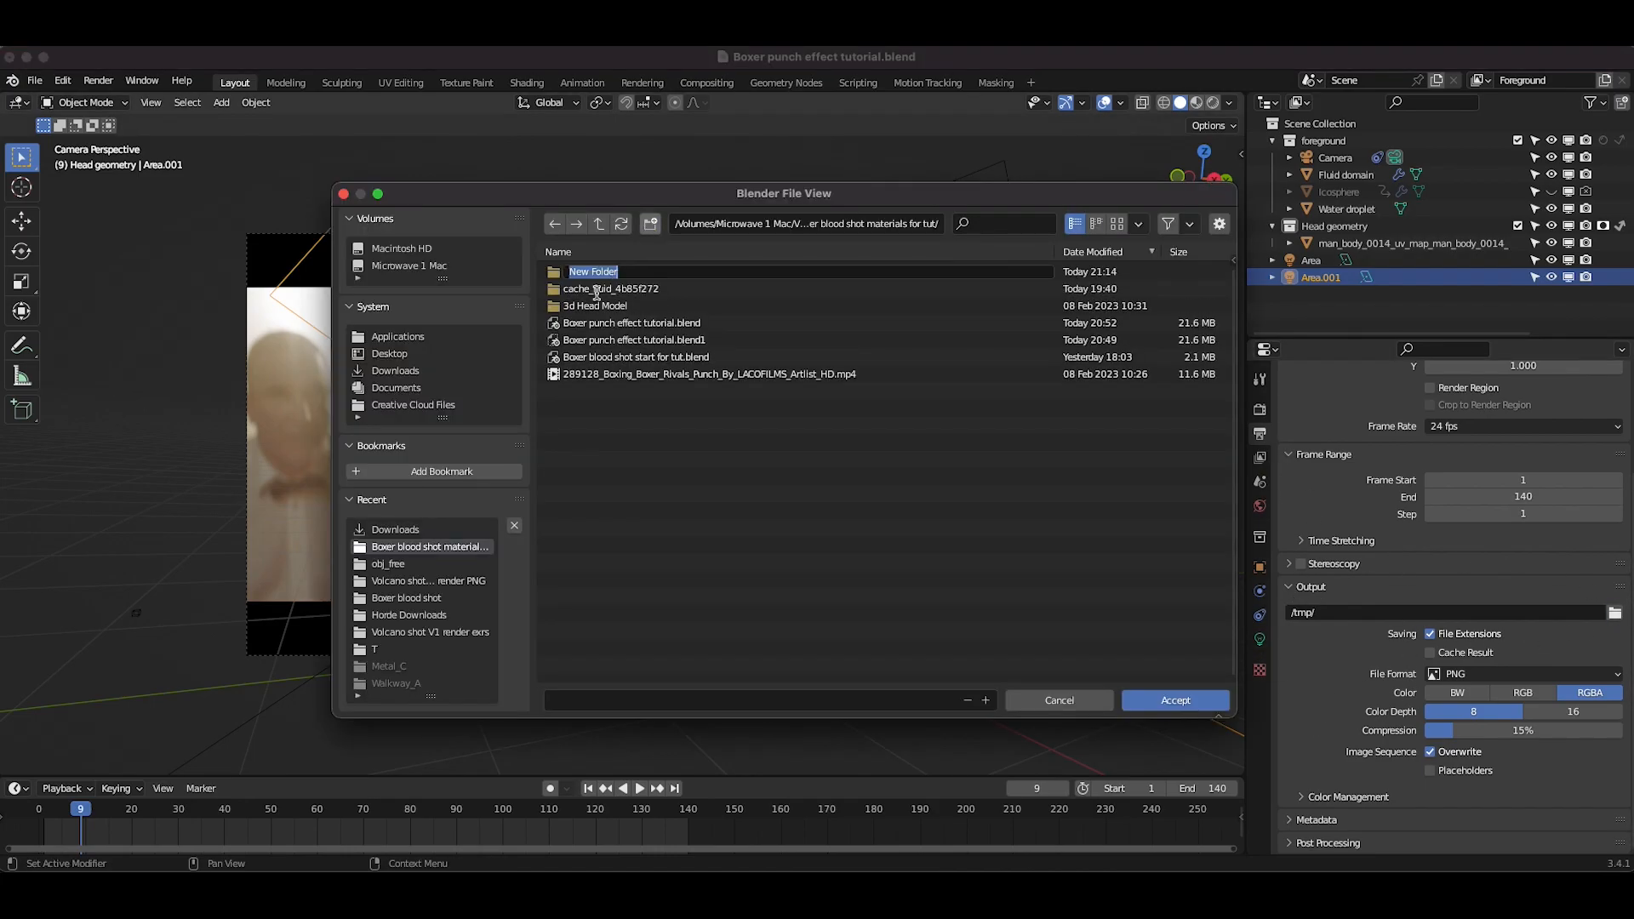
key("BackSpace")
type("Impact droplets element")
key("Return")
double_click(555, 272)
left_click(596, 699)
type("impact droplets element")
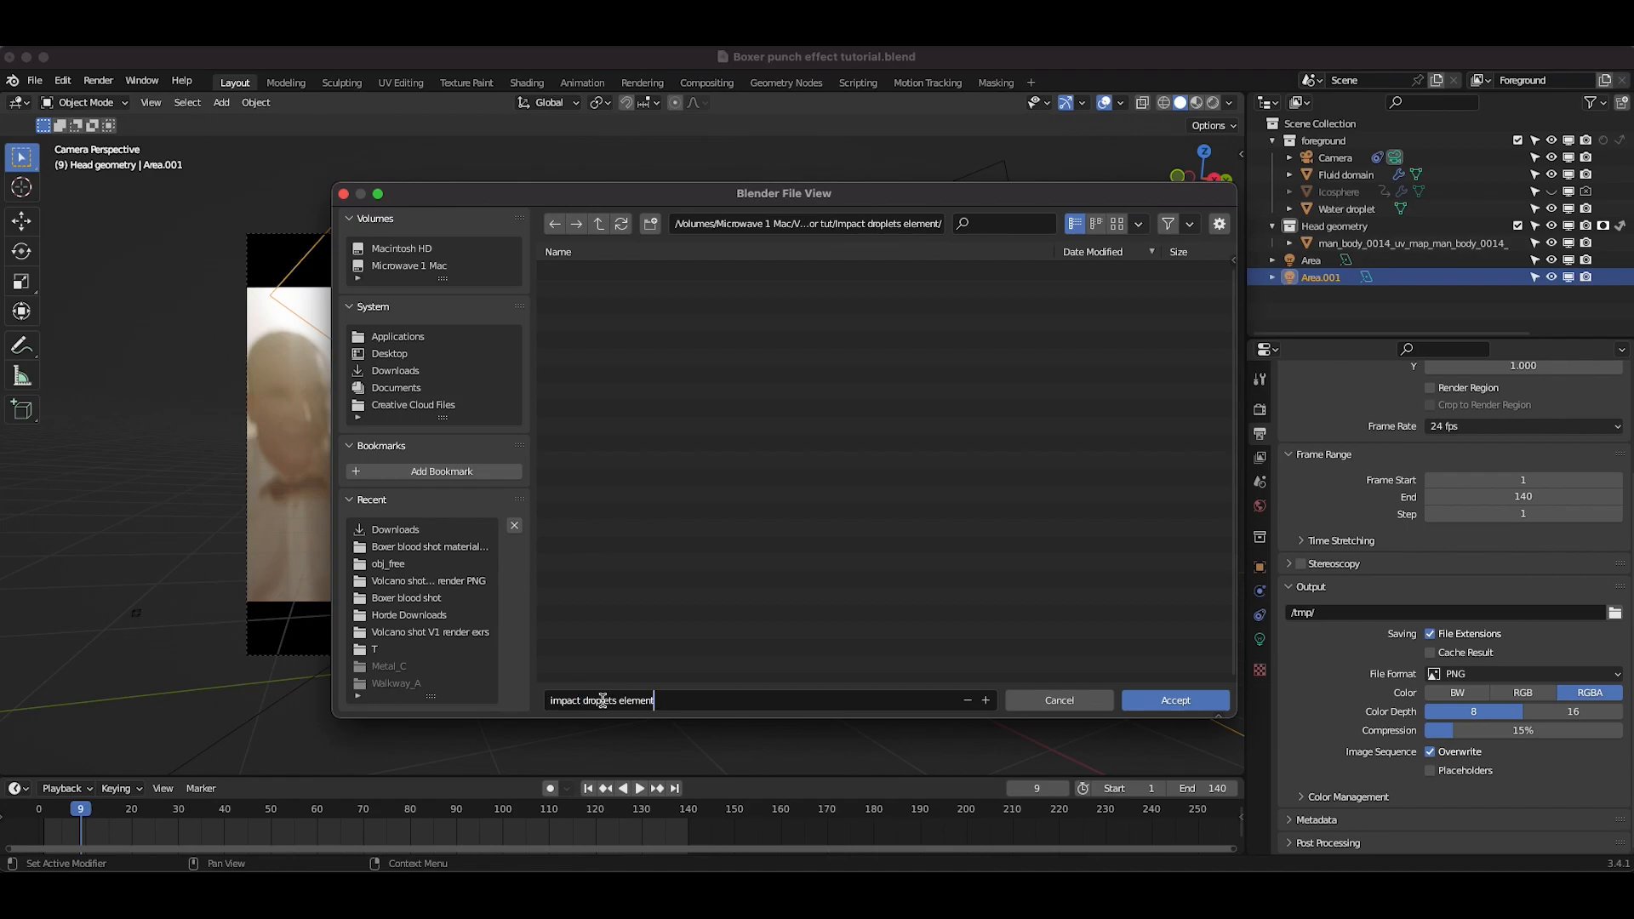
left_click(1149, 701)
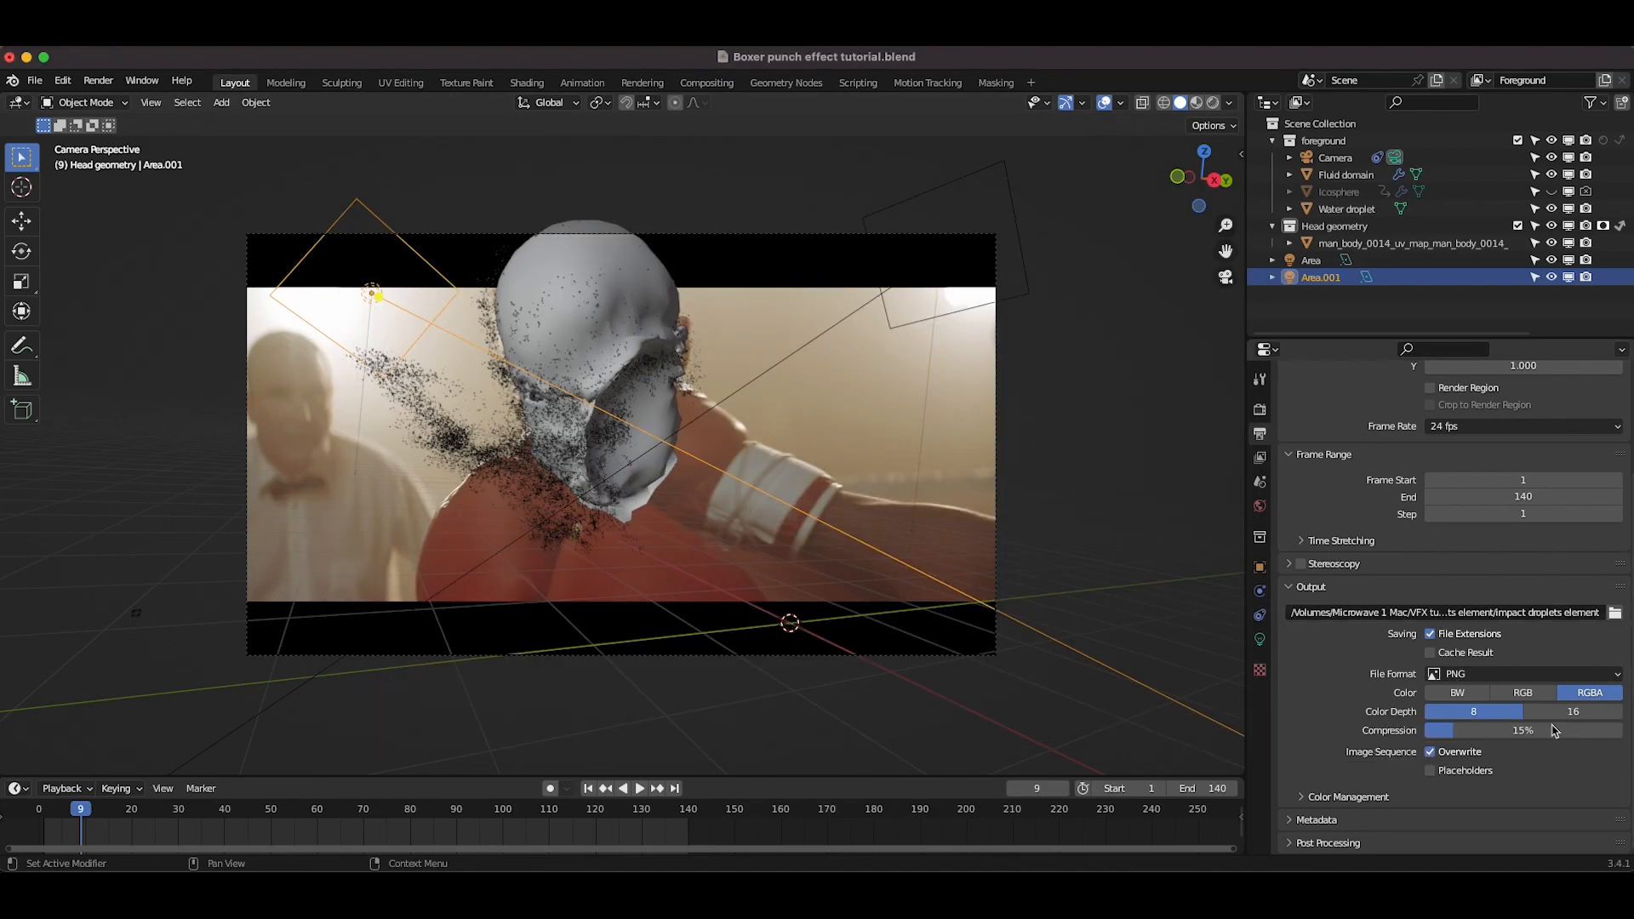
Step: In compositing, move the Composite node beside Render Layers and link the render's Image output directly into it
scroll(1525, 679, "up", 4)
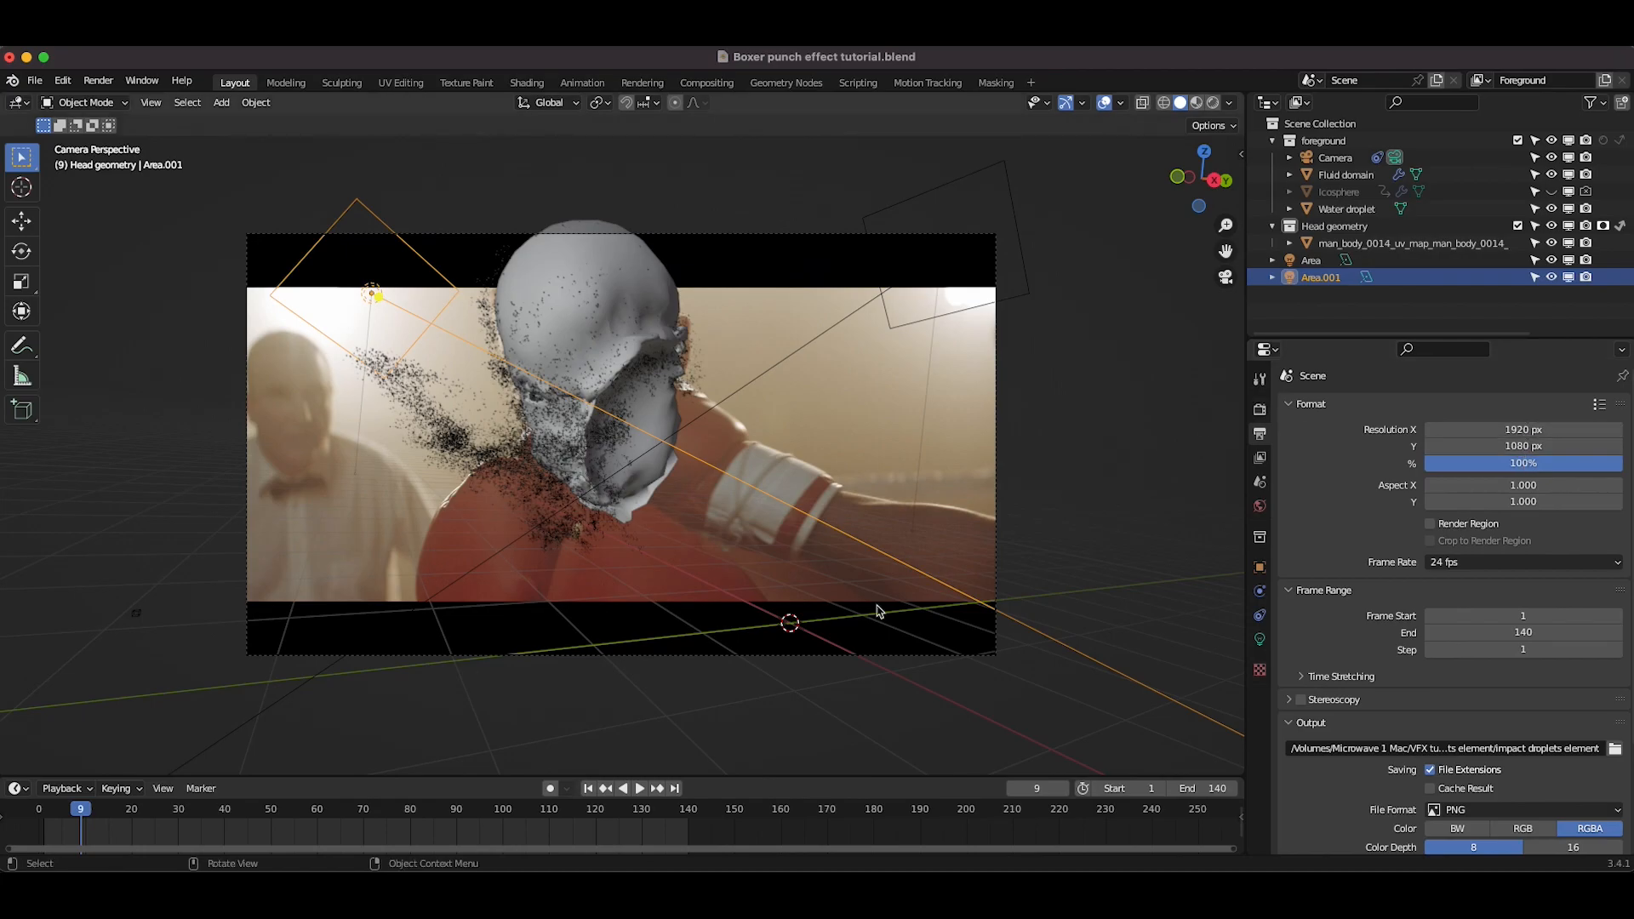
left_click(707, 83)
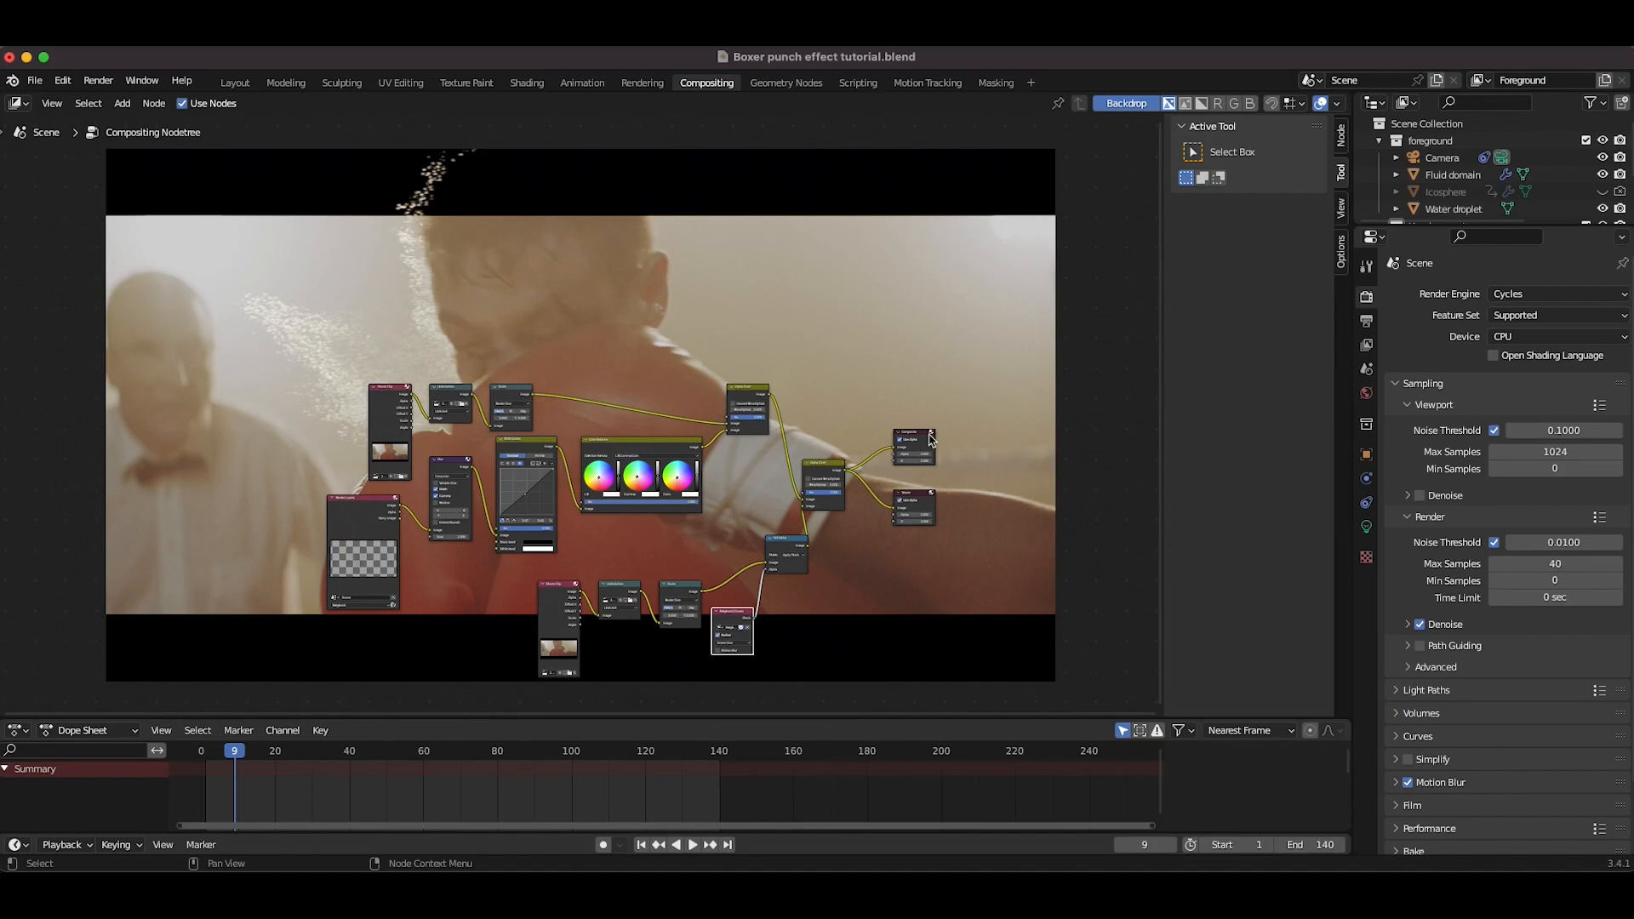
scroll(940, 441, "up", 1)
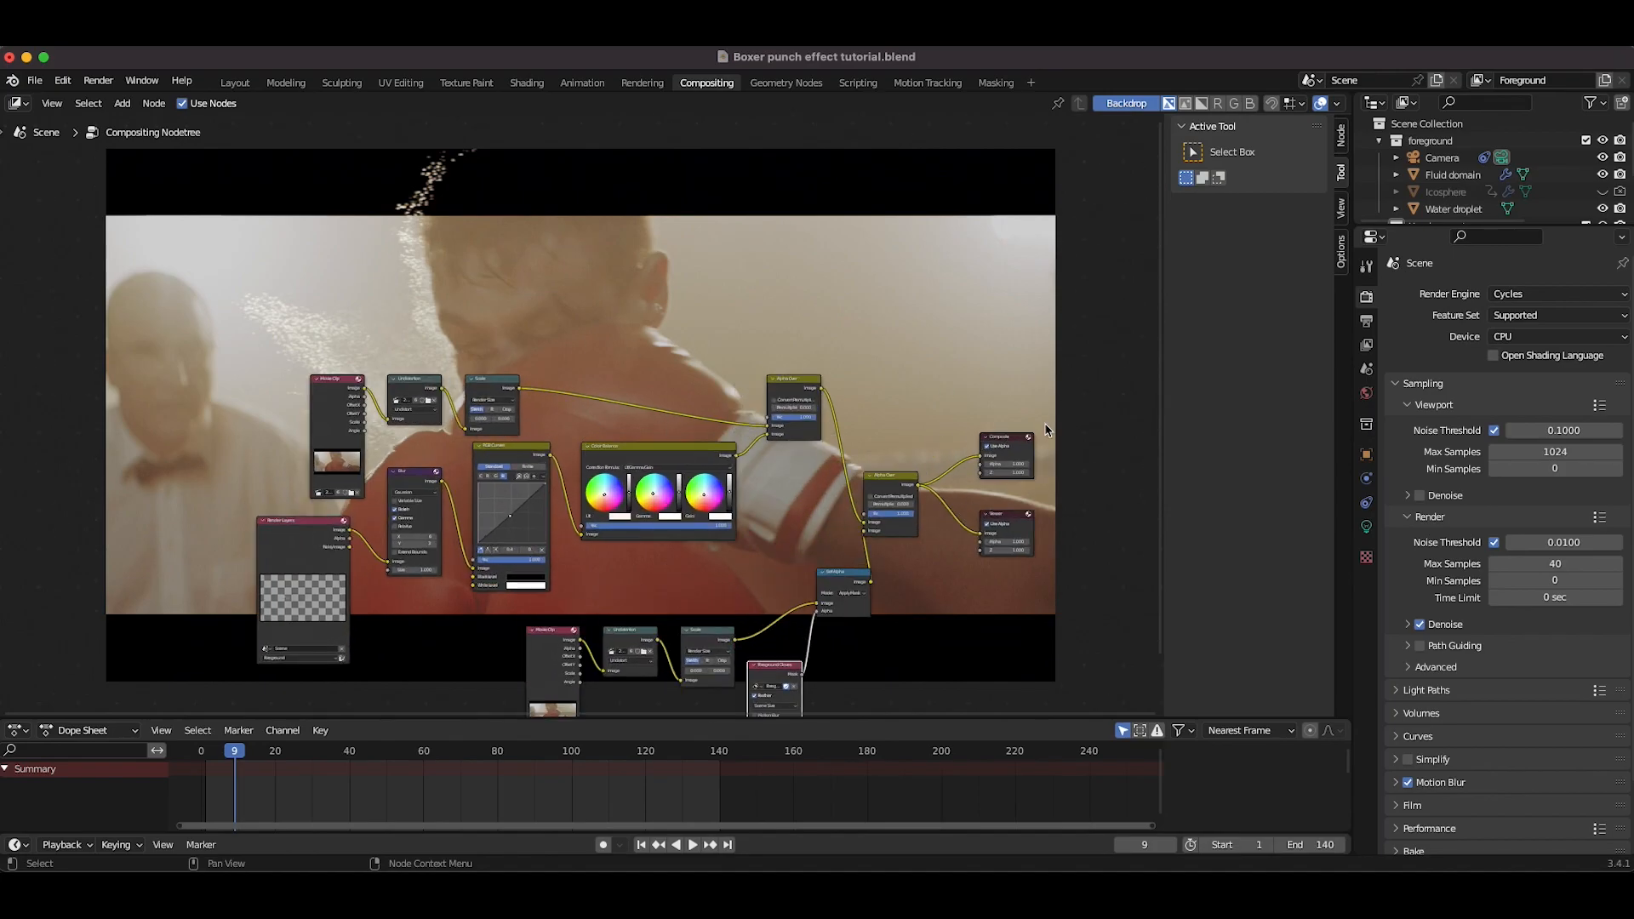
left_click_drag(1022, 444, 1035, 438)
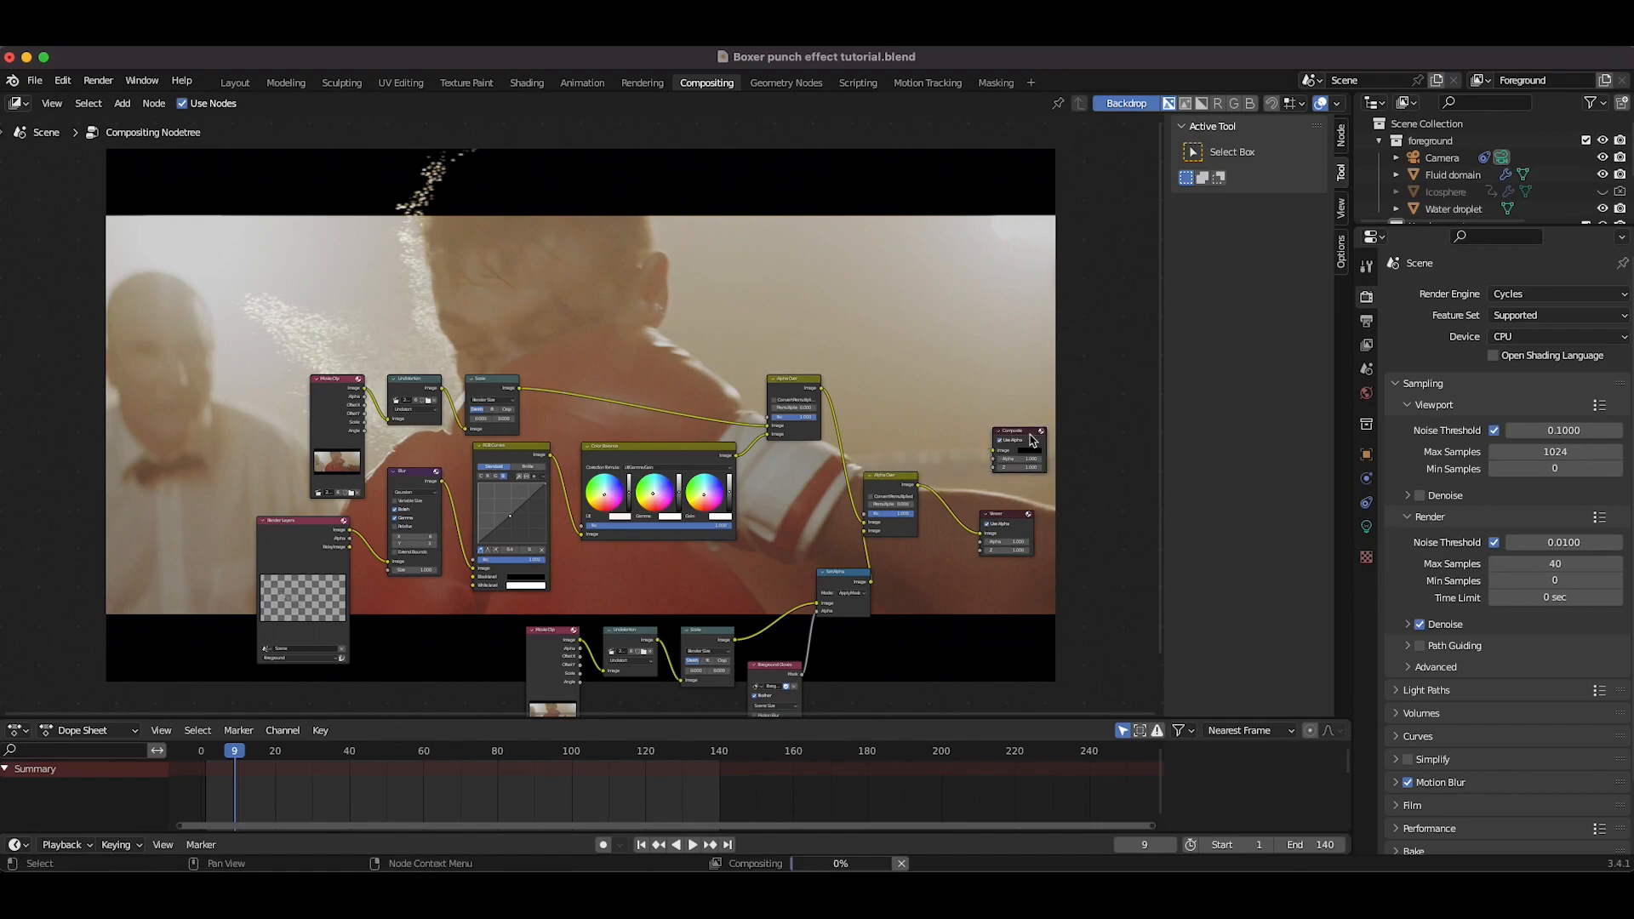
left_click_drag(1028, 439, 566, 618)
scroll(622, 383, "left", 2)
scroll(566, 618, "down", 3)
scroll(565, 618, "left", 2)
scroll(547, 451, "up", 4)
left_click_drag(521, 386, 419, 417)
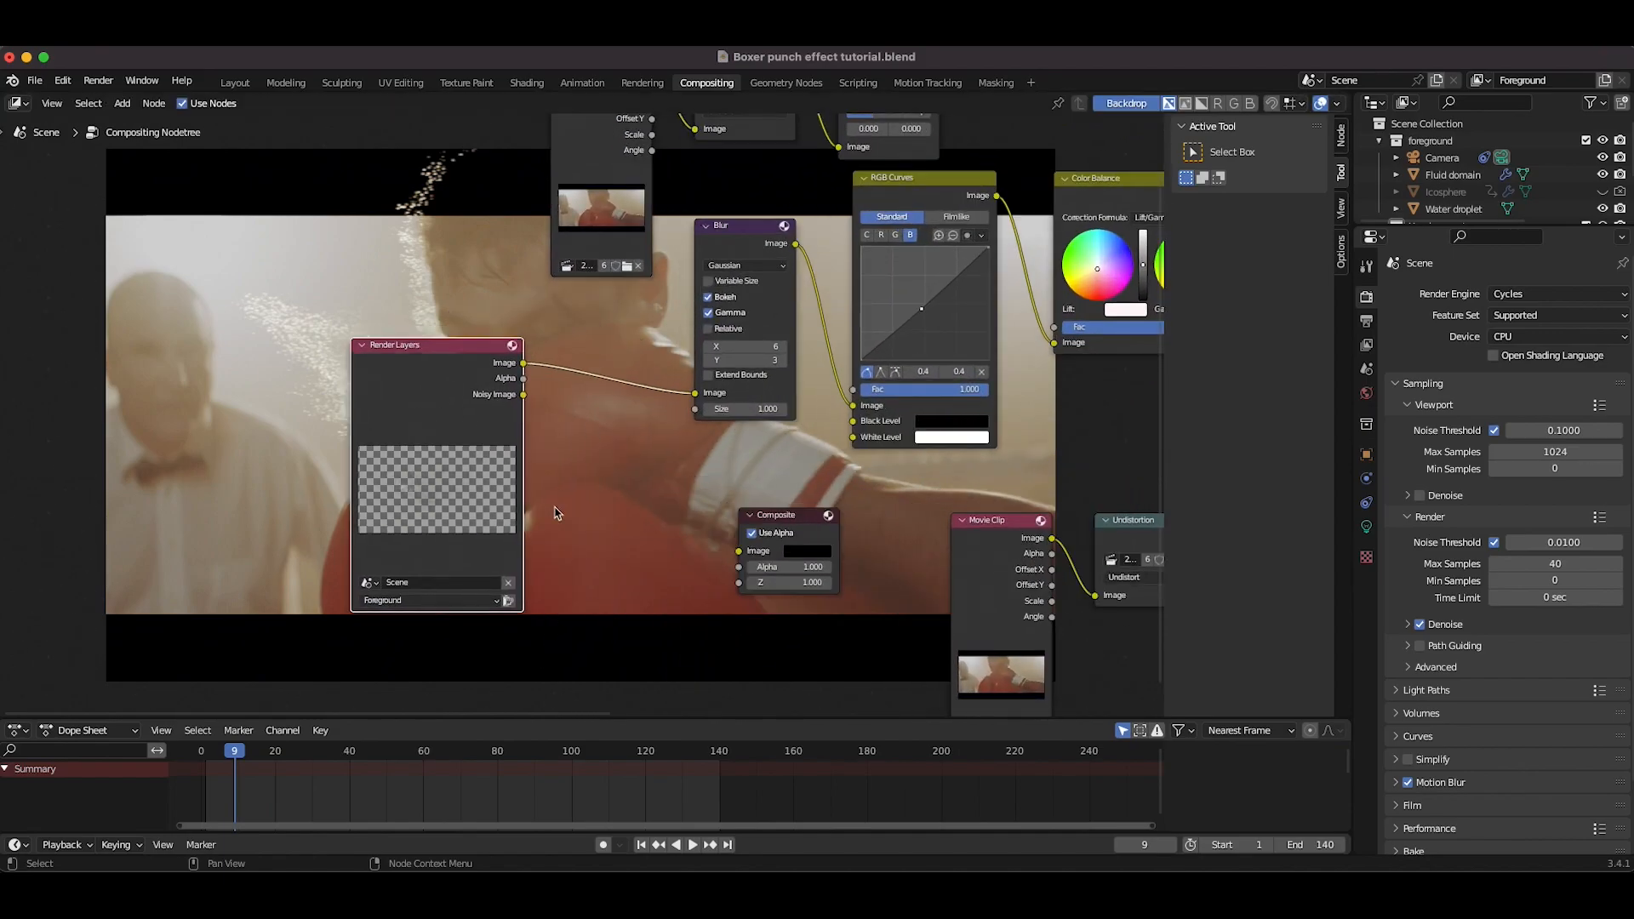
scroll(560, 456, "down", 2)
scroll(560, 456, "right", 1)
left_click_drag(511, 341, 728, 525)
Step: Add a Viewer node and connect the Render Layers Image output to it
key("shift+a")
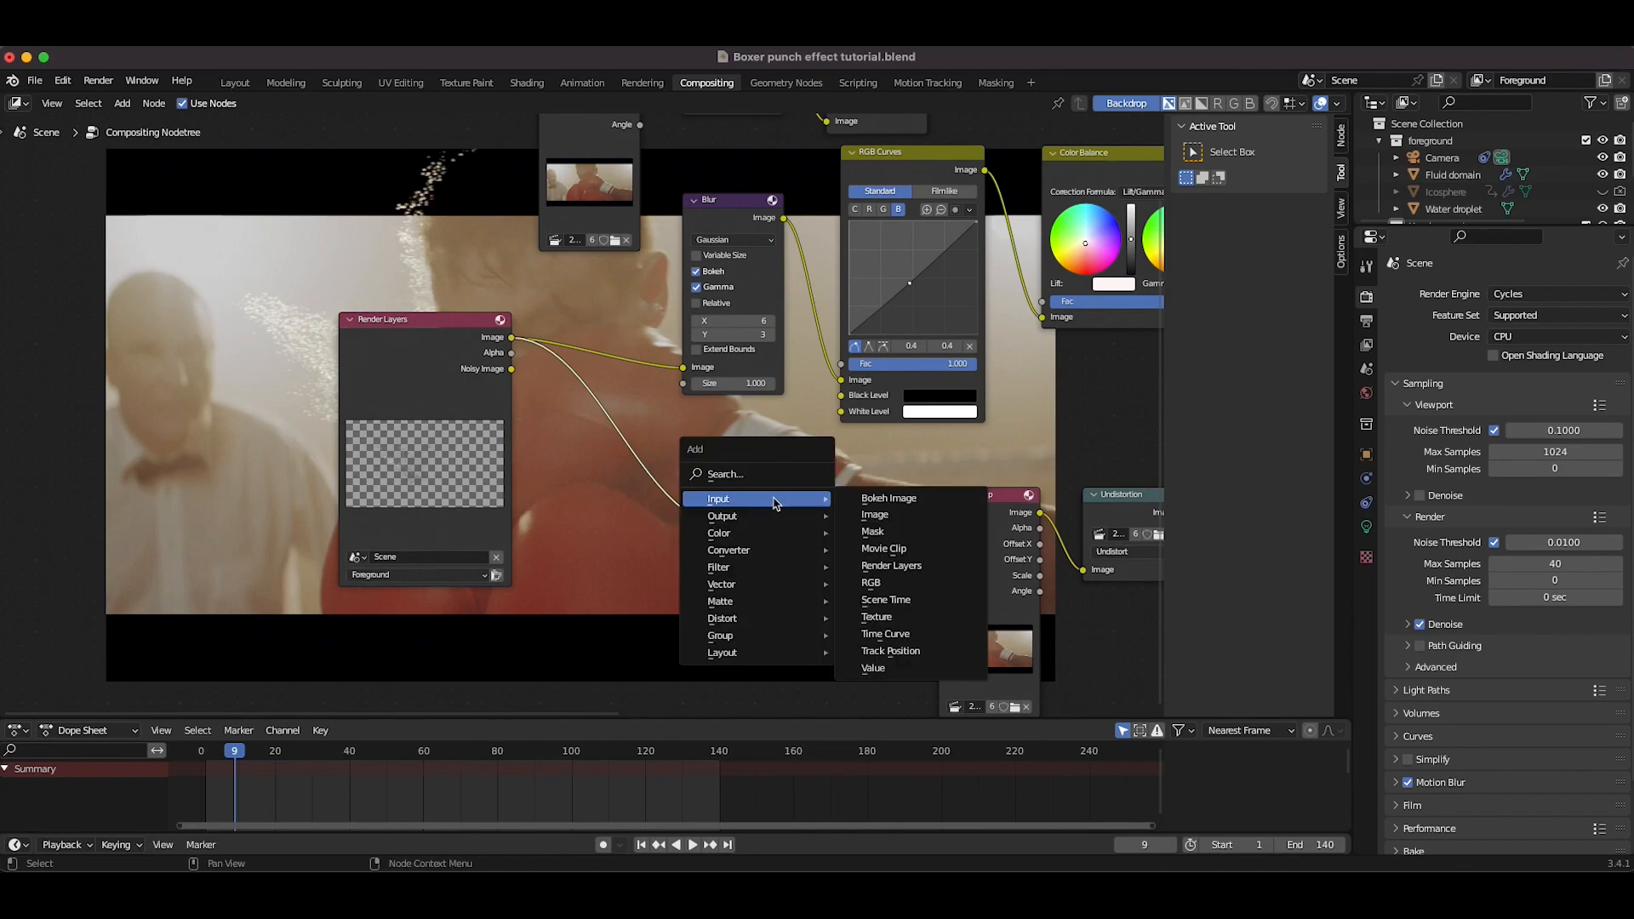
mouse_move(720, 519)
left_click(860, 551)
left_click_drag(512, 340, 544, 415)
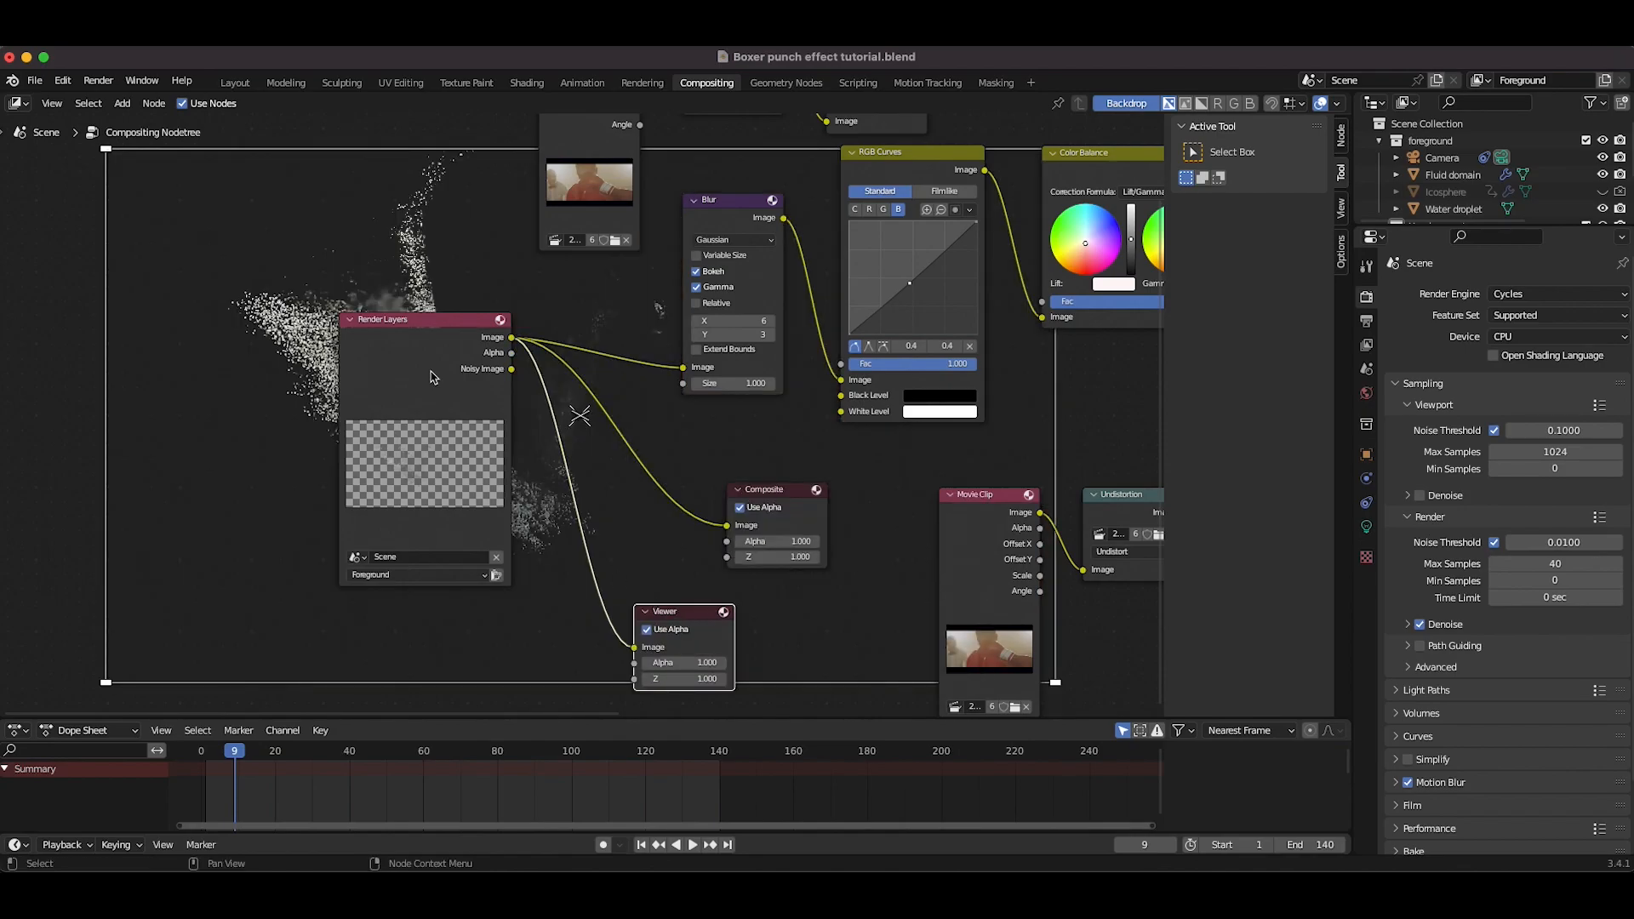
scroll(389, 314, "left", 15)
scroll(389, 315, "up", 4)
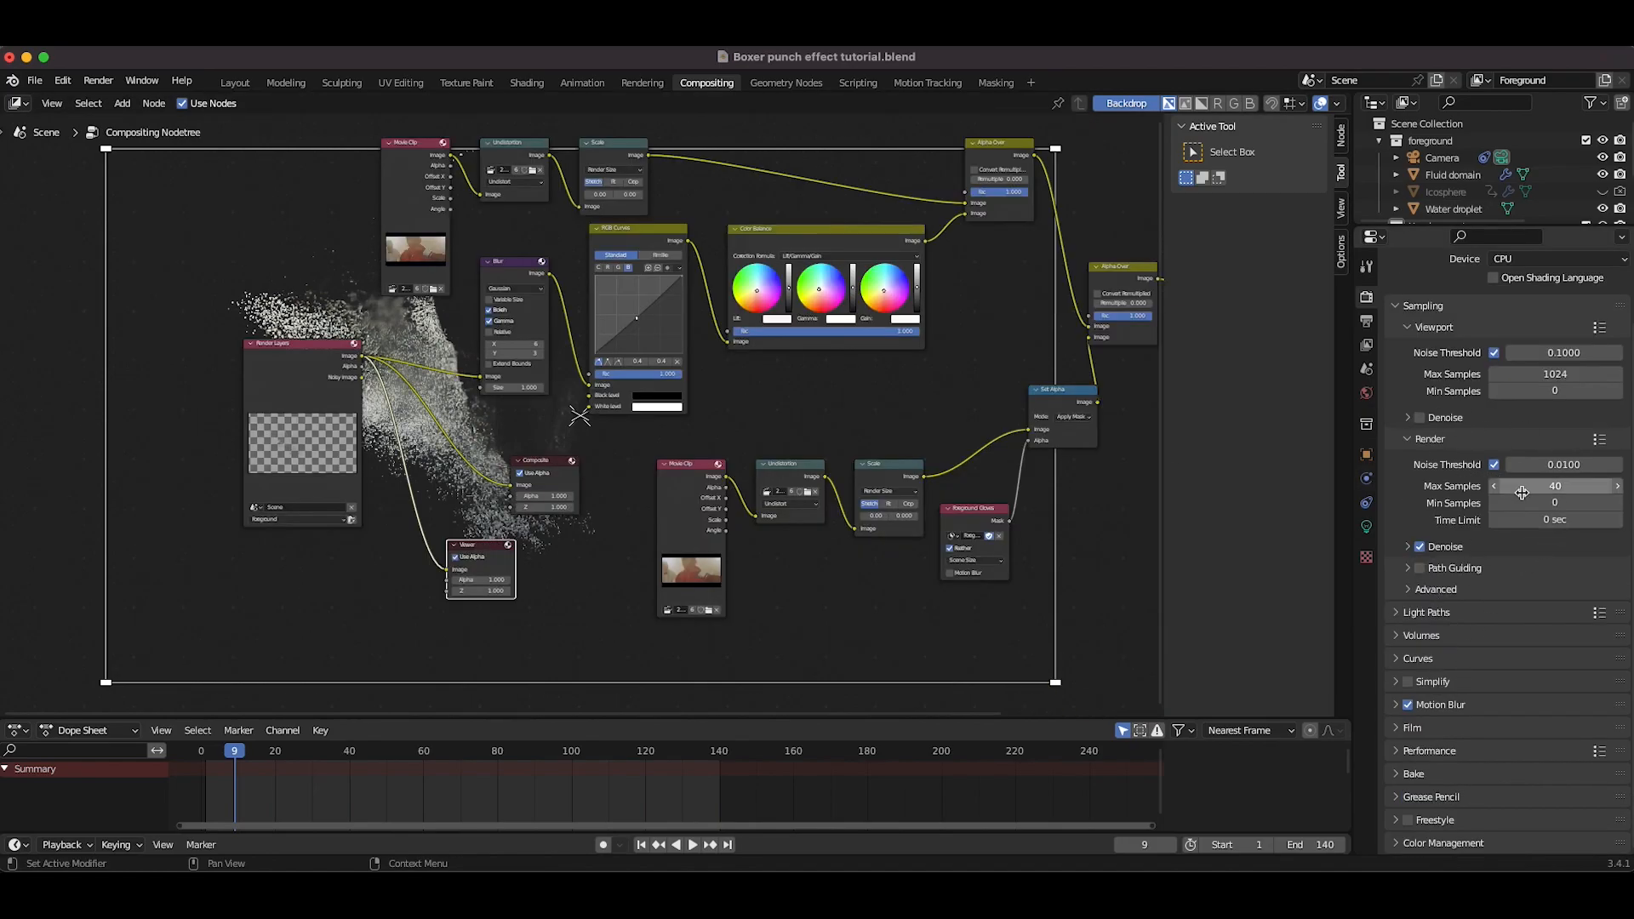
Step: Render the animation
left_click(106, 83)
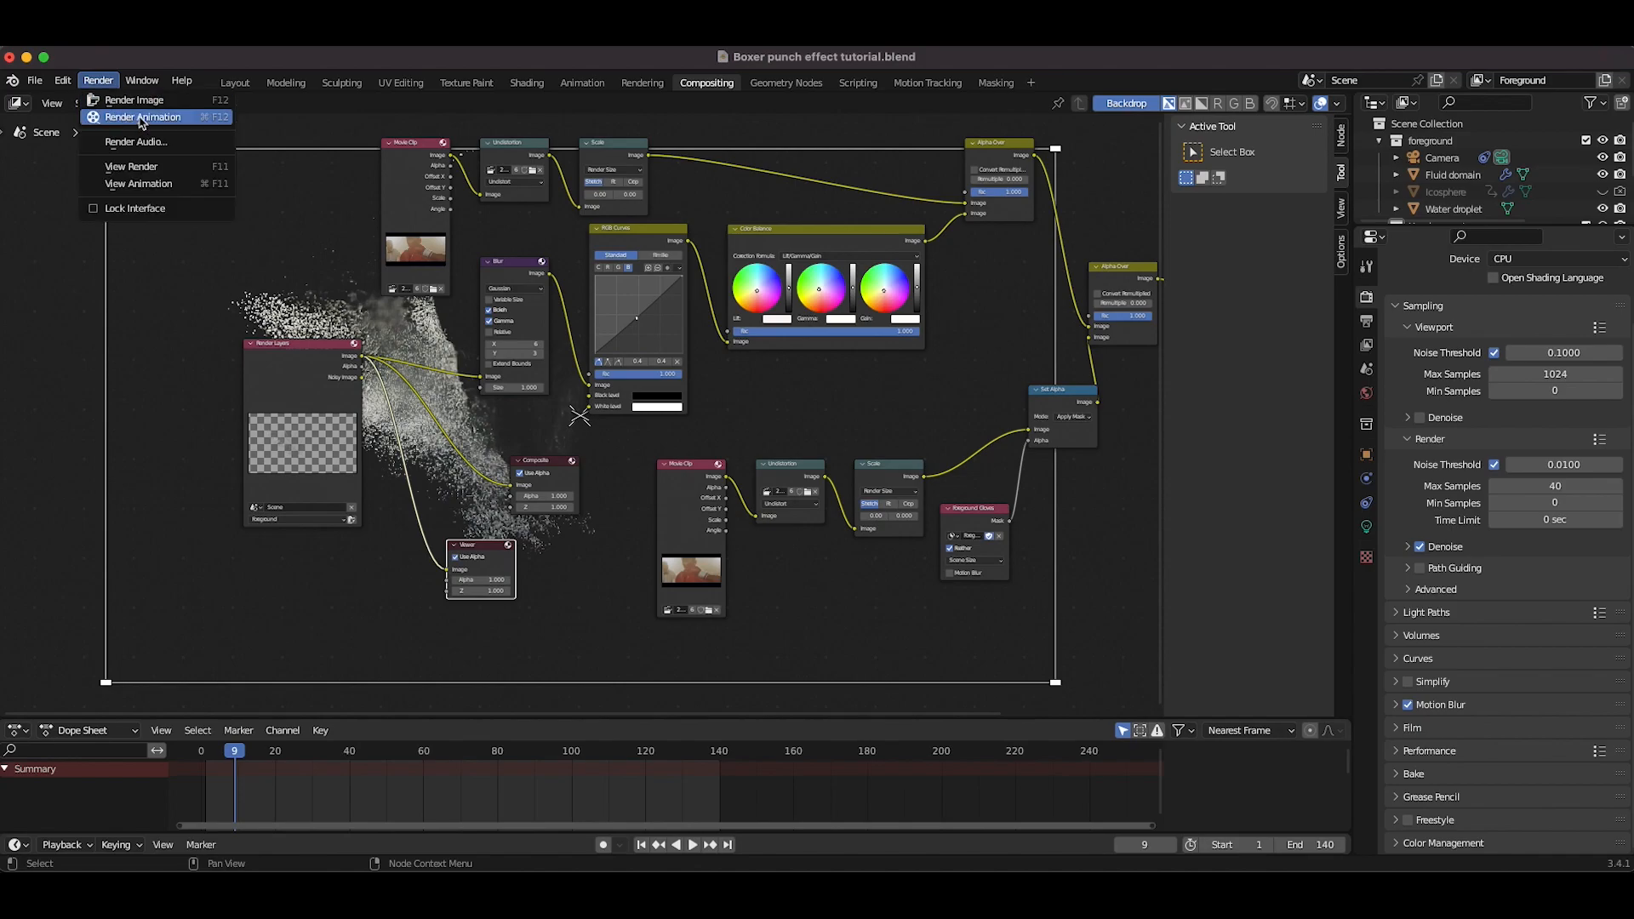